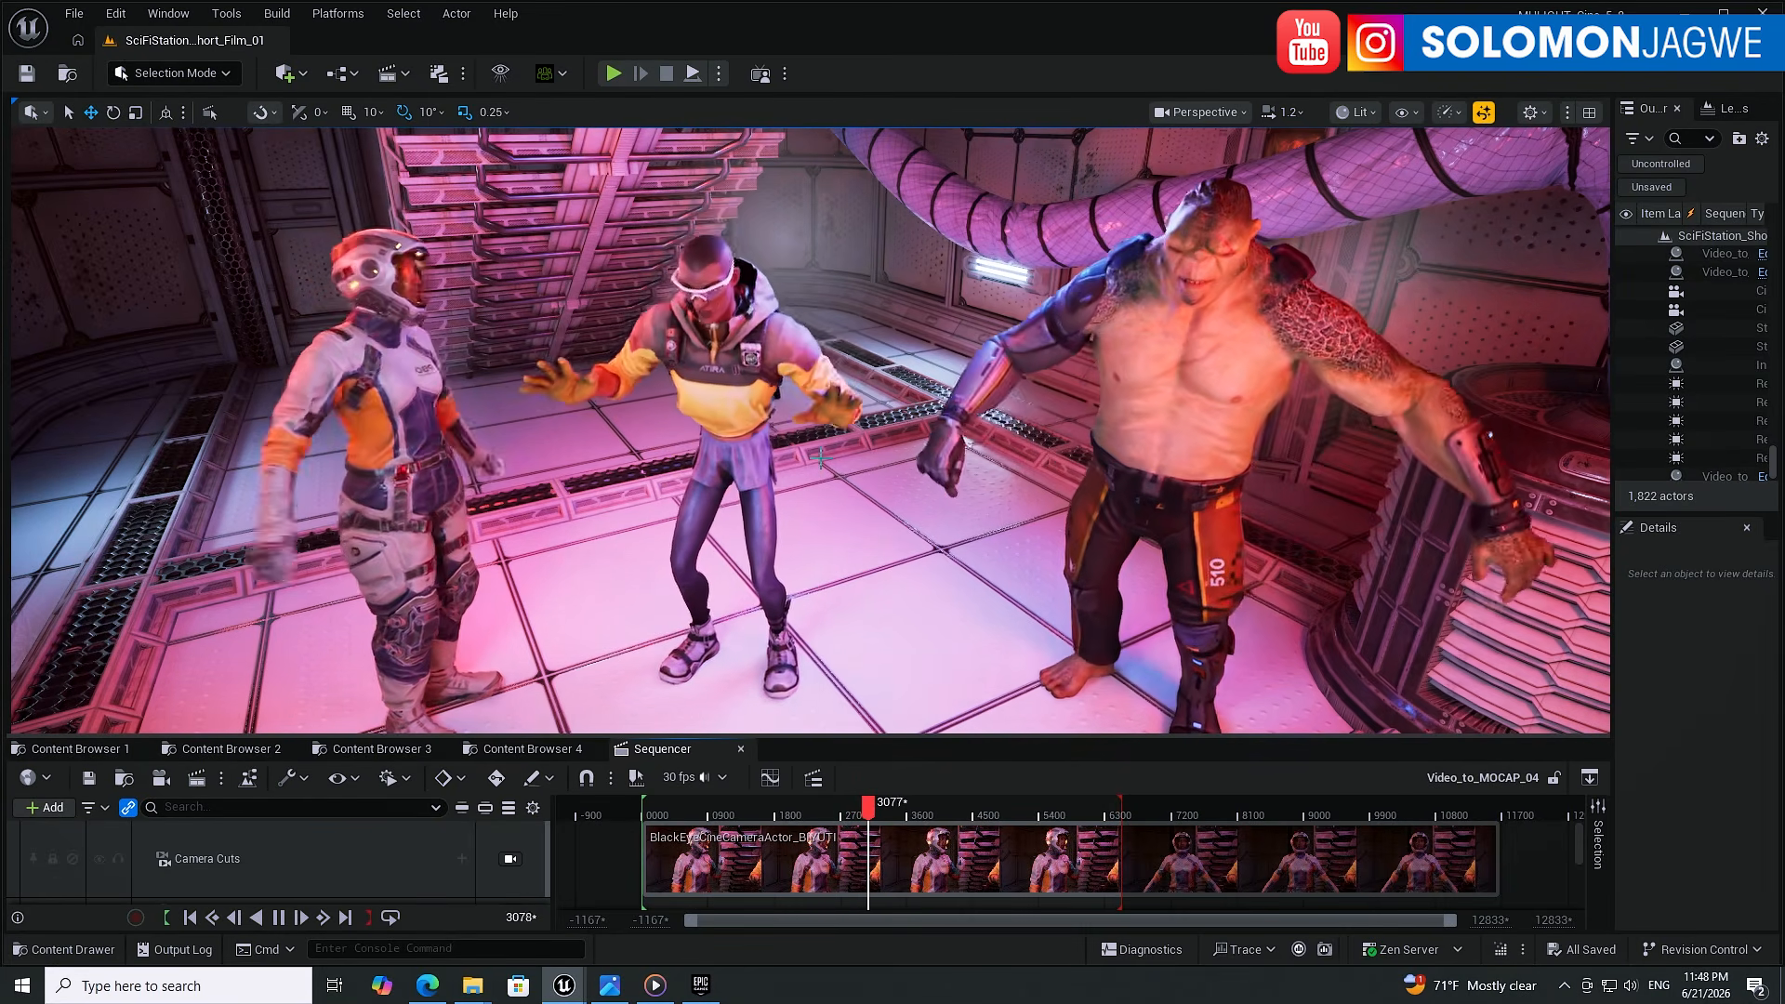
- Switch to the web browser and view the Meshcapade website
left_click(427, 987)
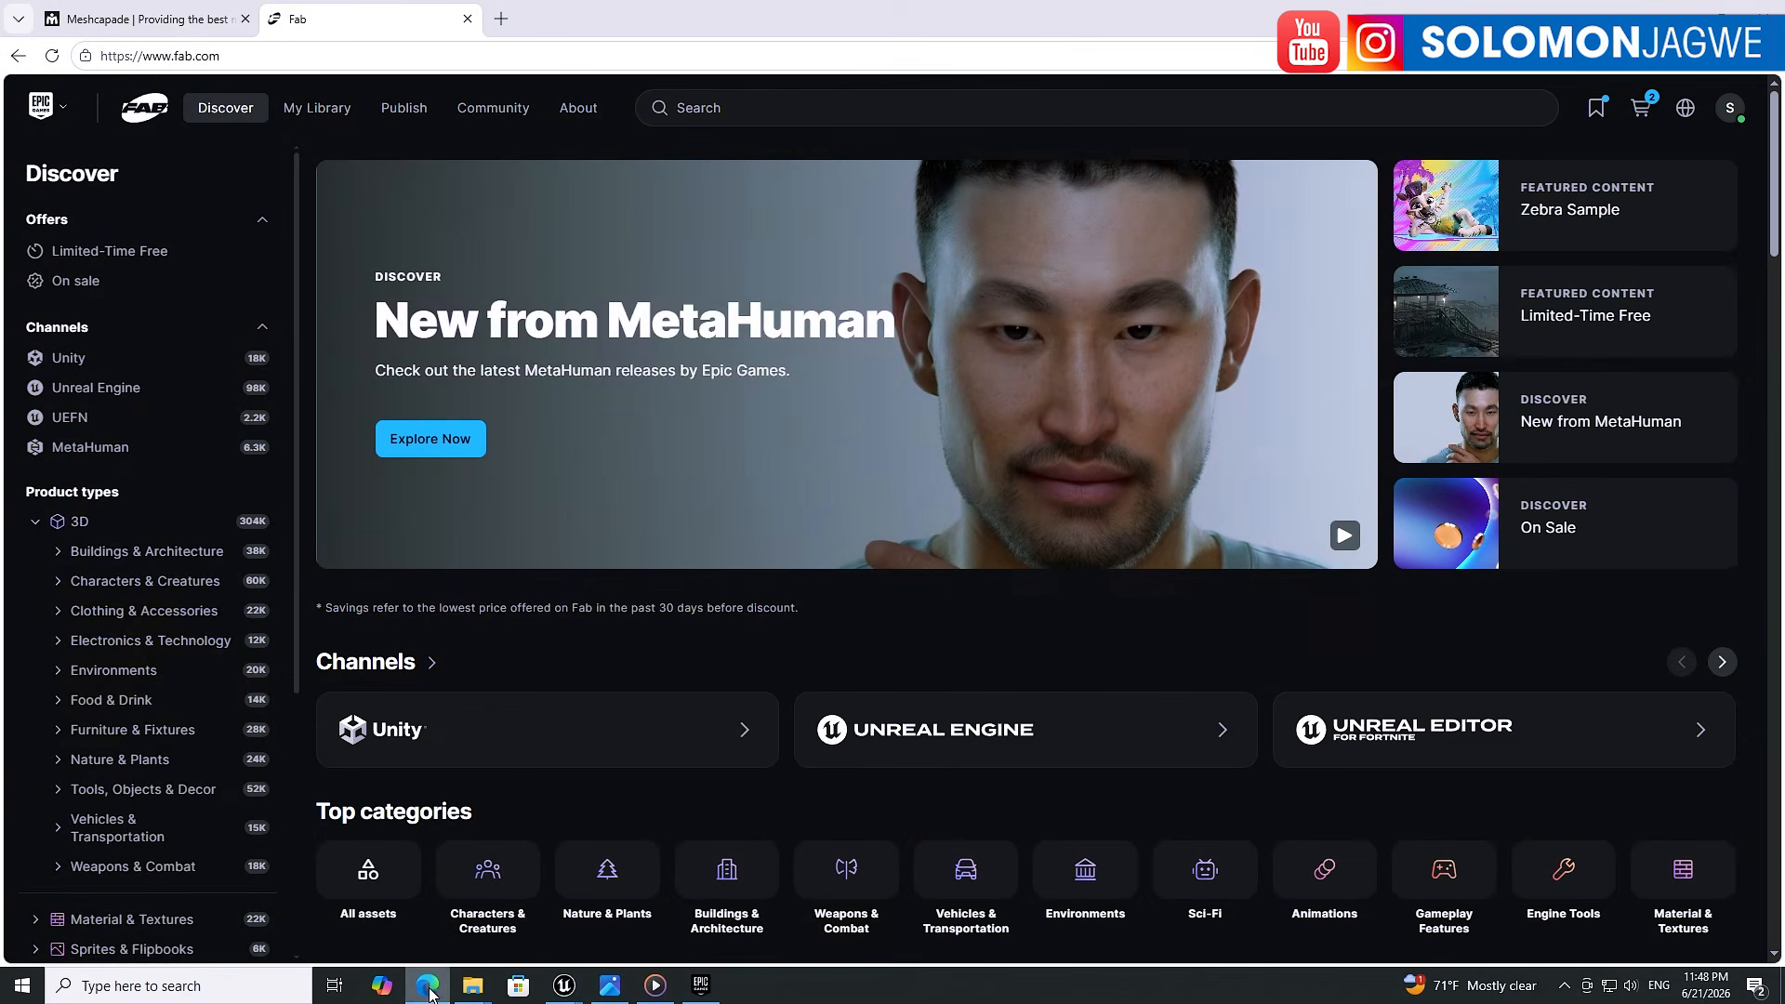
left_click(147, 19)
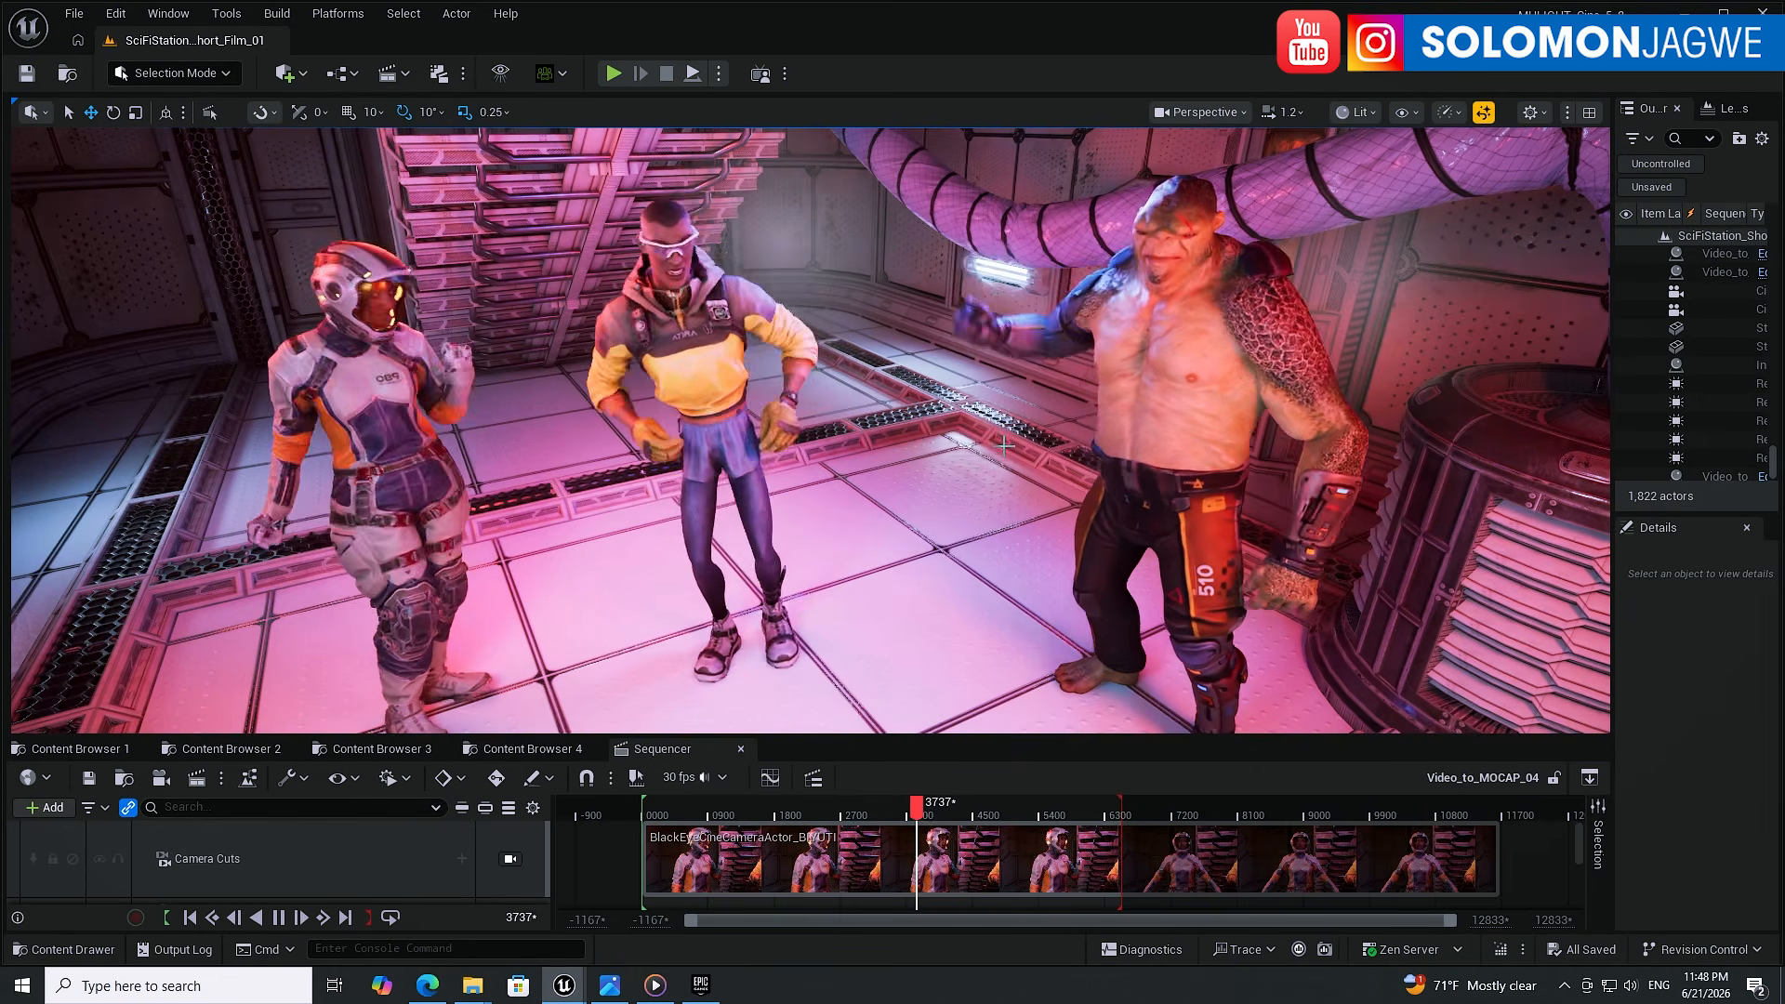
- Switch to Unreal Editor and select BP_Kira_Space_01, BP_ManFred_Ranger2 and the Troll_Chet_Body_03 character one after another in the scene
left_click(346, 385)
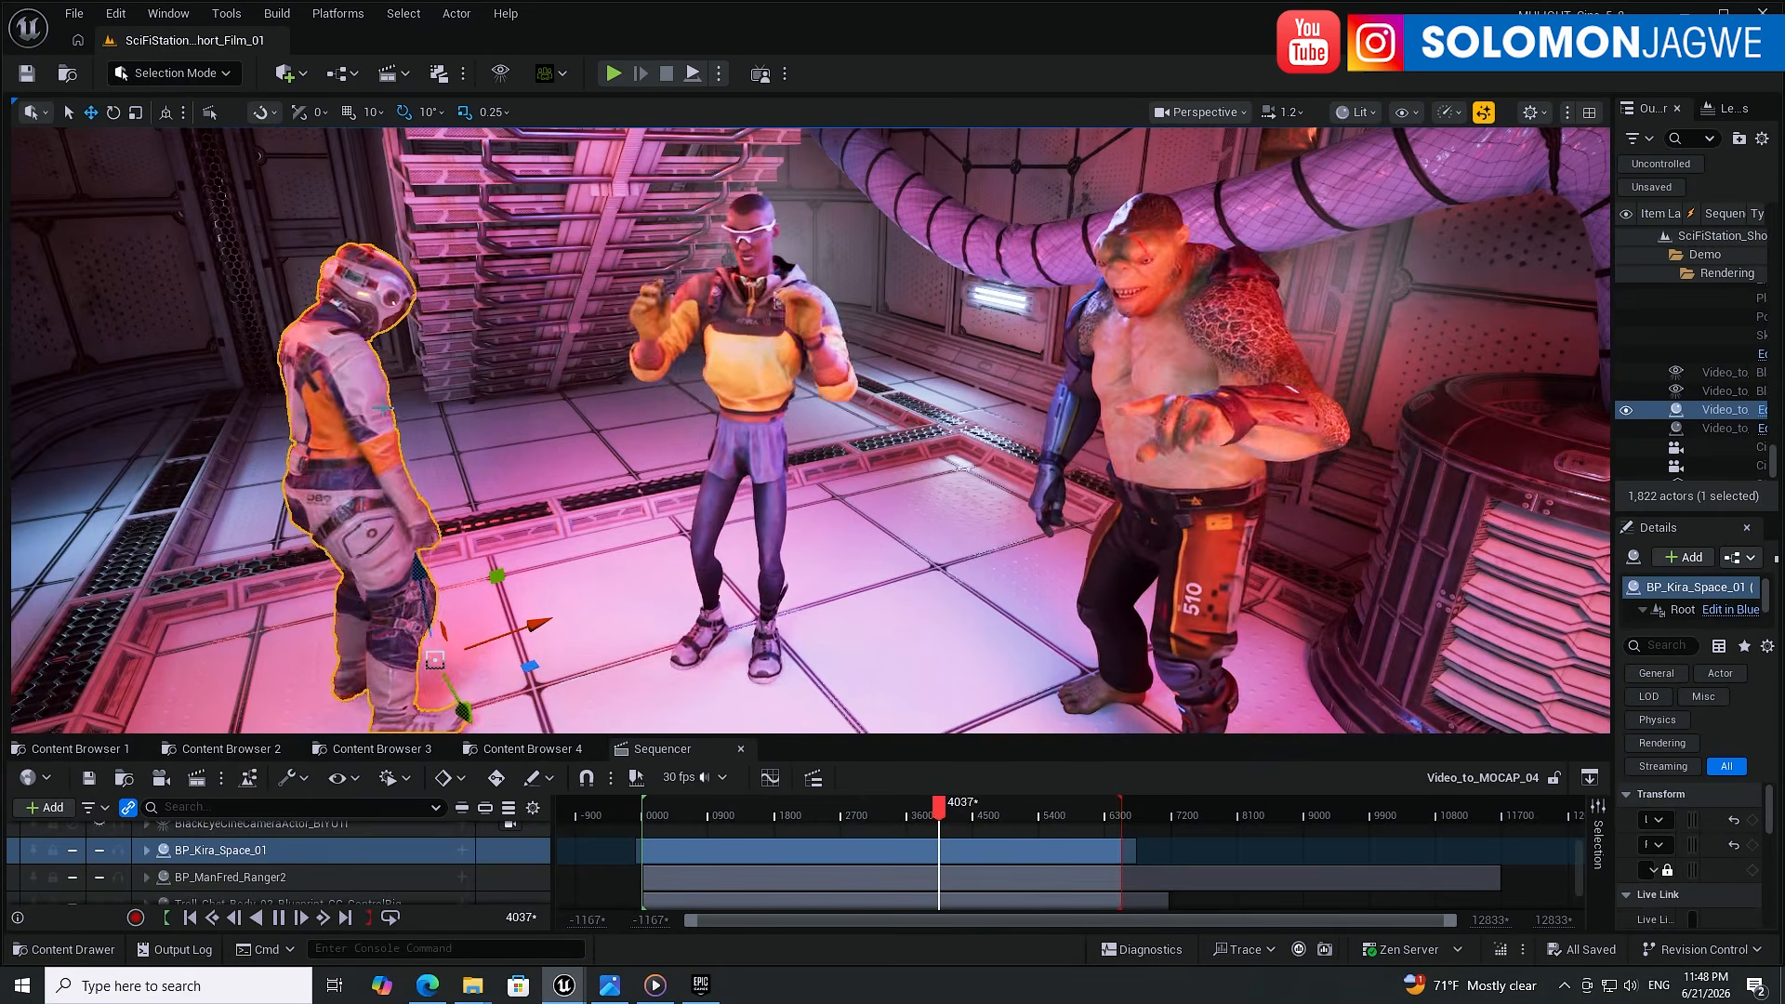
left_click(701, 332)
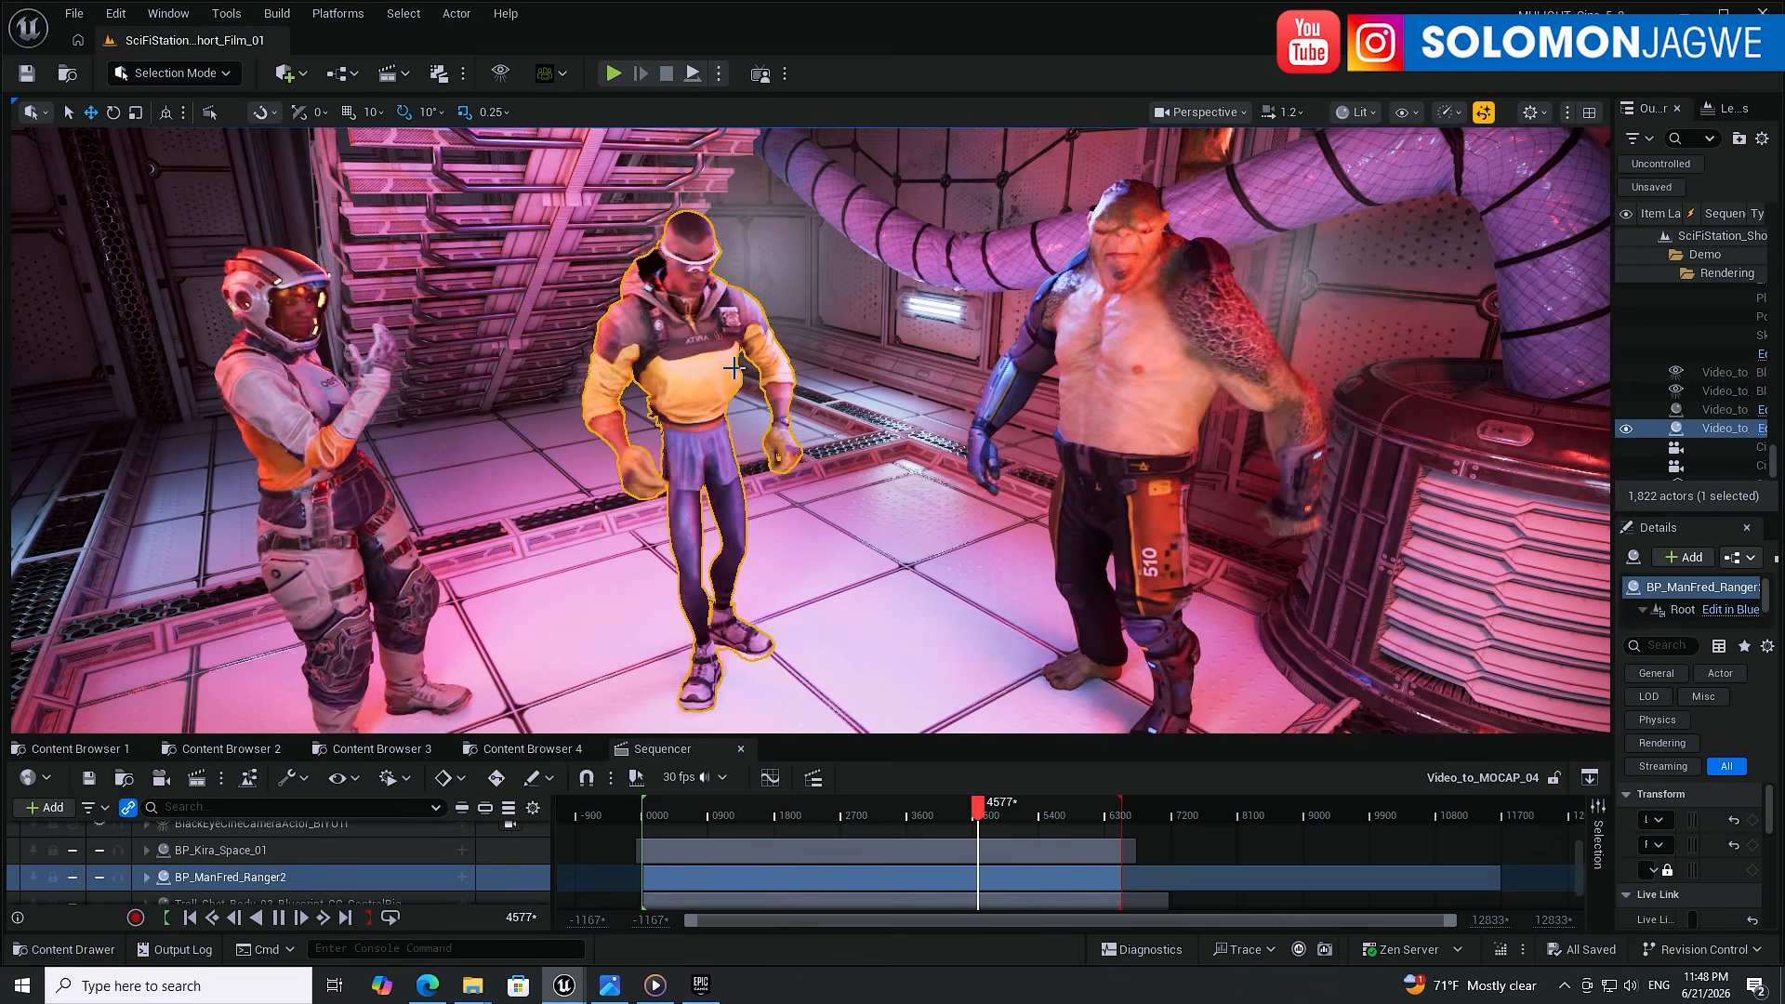
left_click(1206, 372)
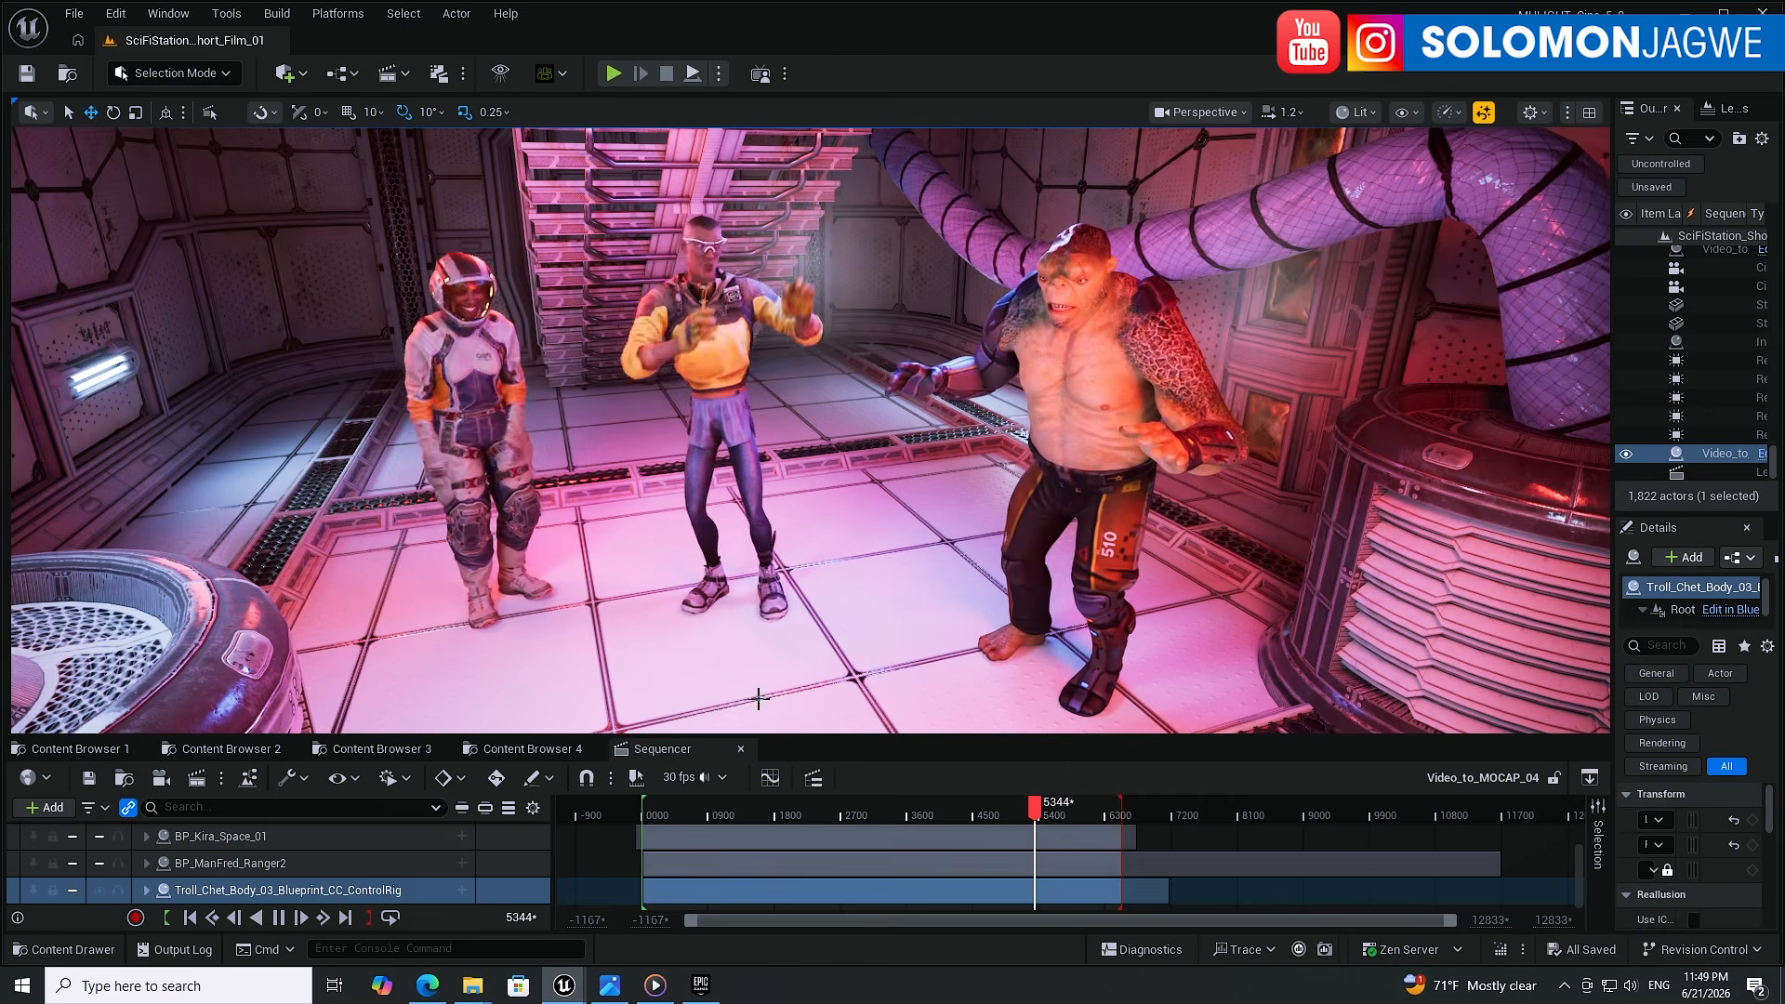
- Switch to the Epic Games Launcher and check the Unreal Engine 5.8.0 installation options for MetaHuman Creator Core Data, leaving them unapplied
left_click(700, 986)
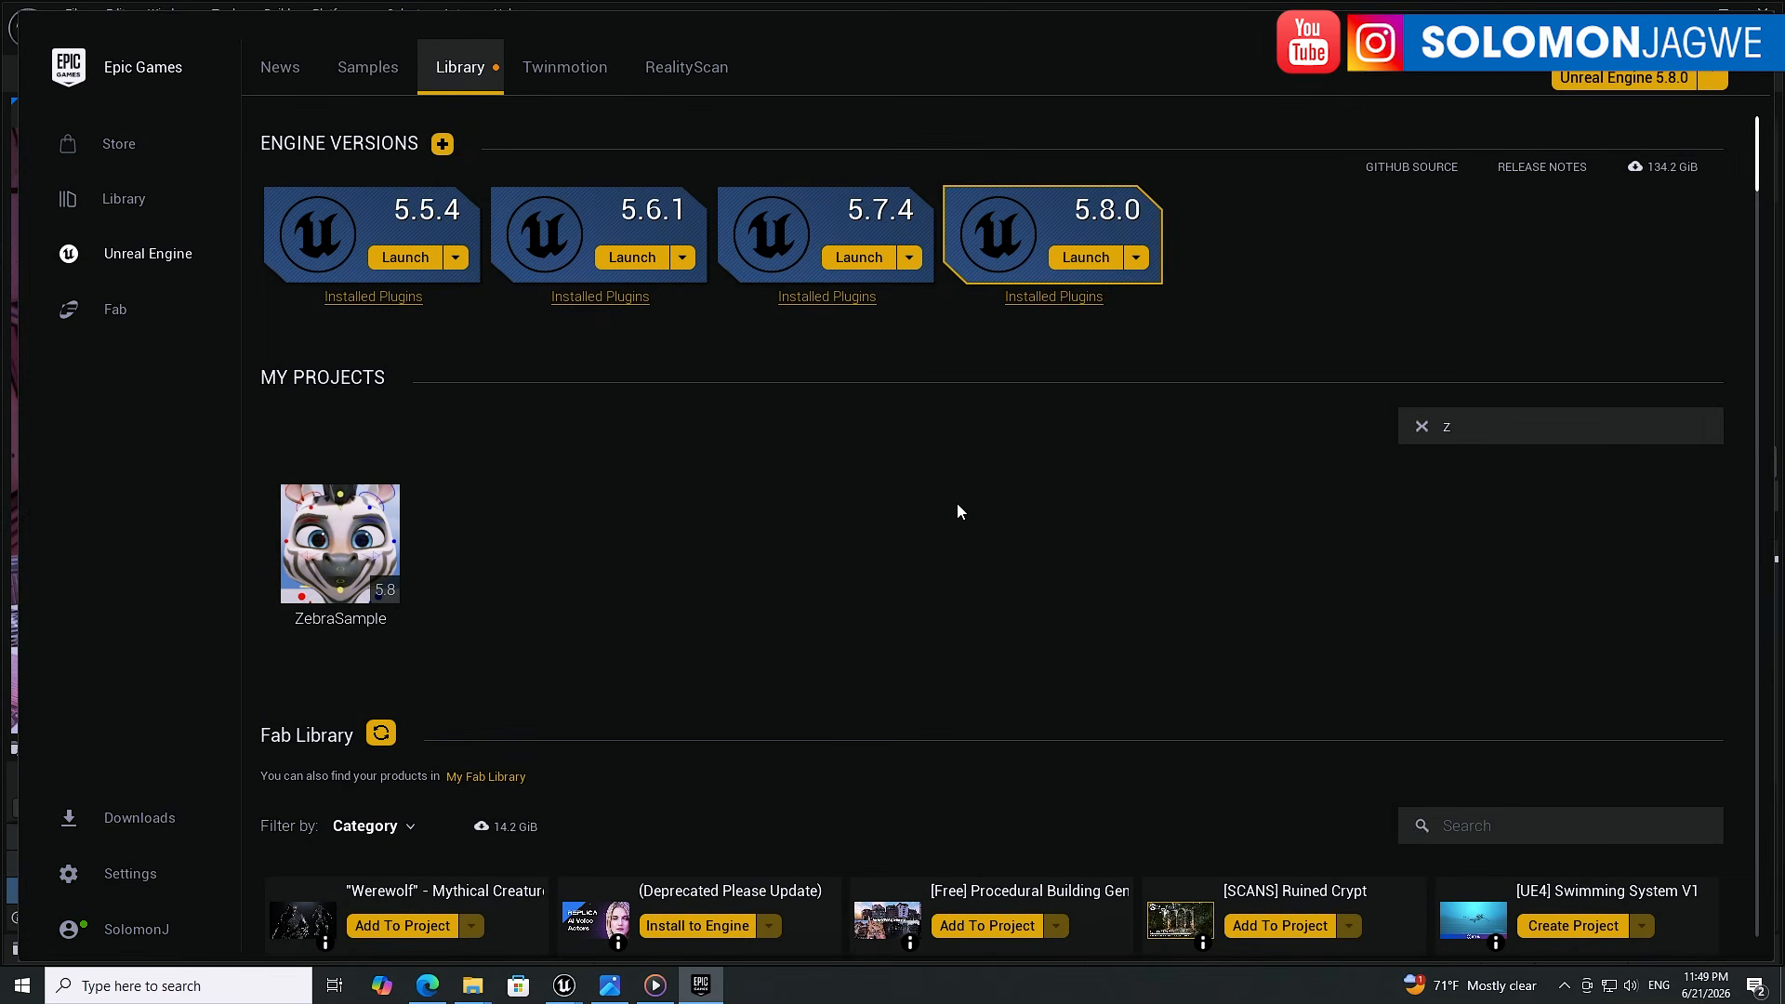
left_click(1137, 261)
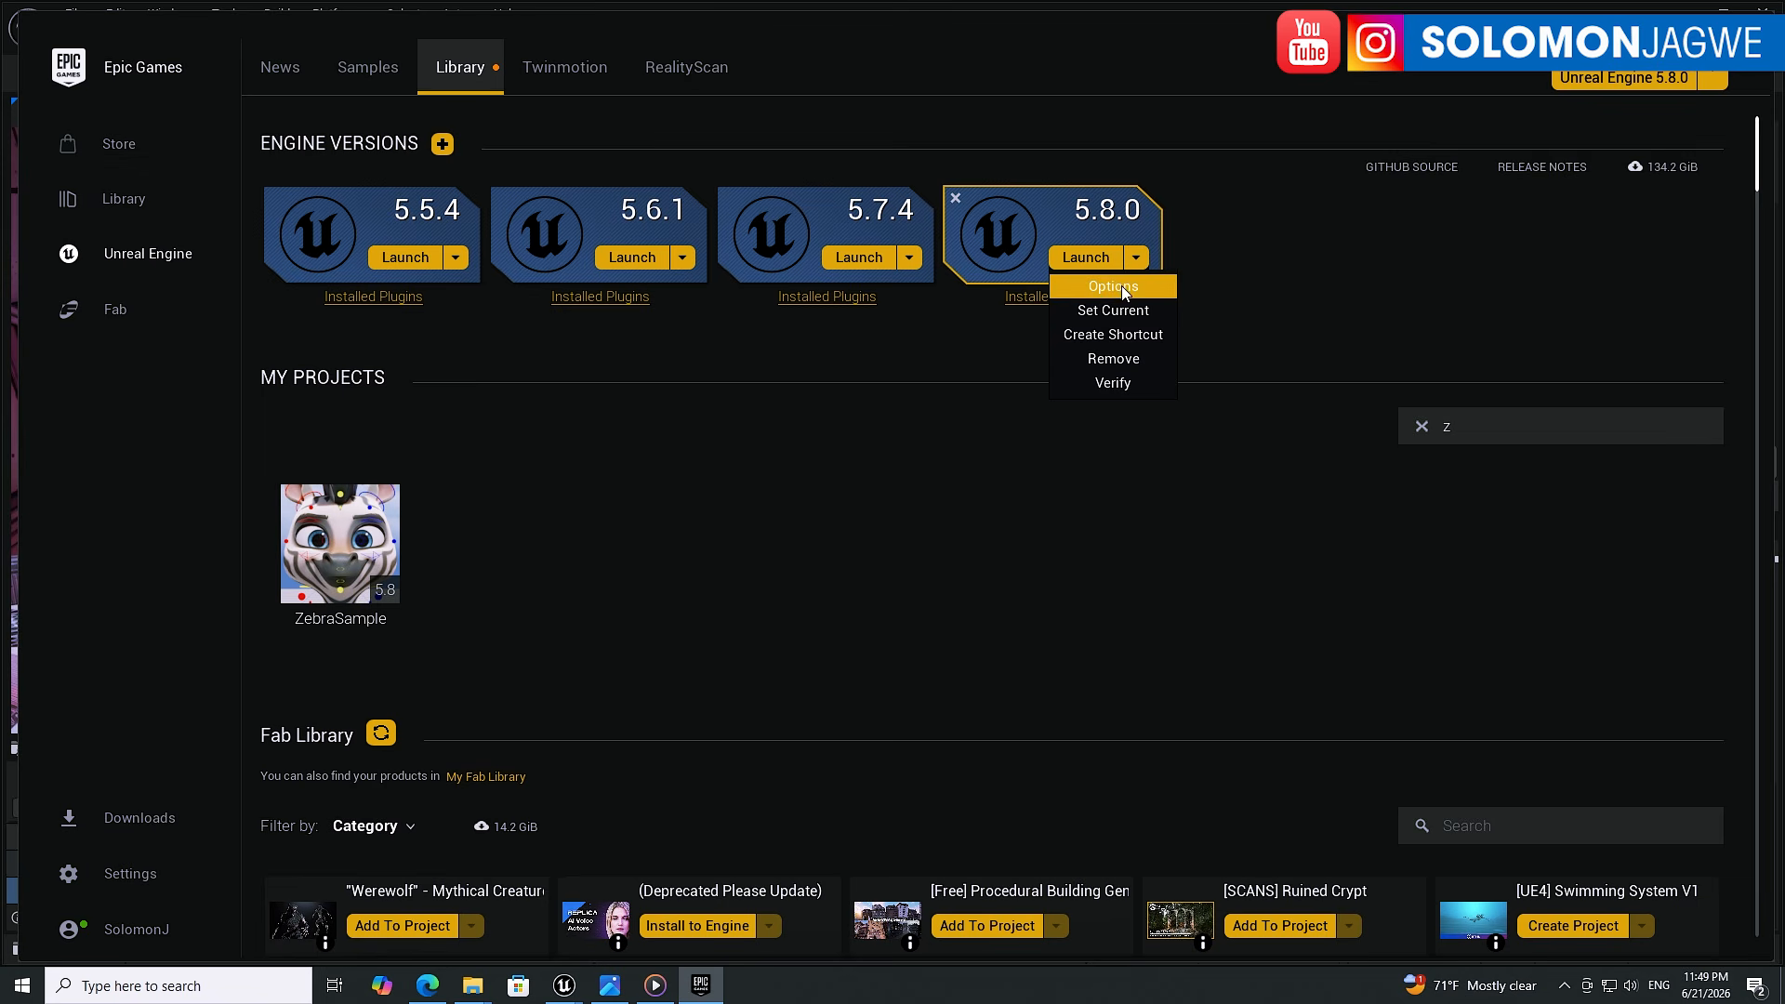
left_click(1142, 260)
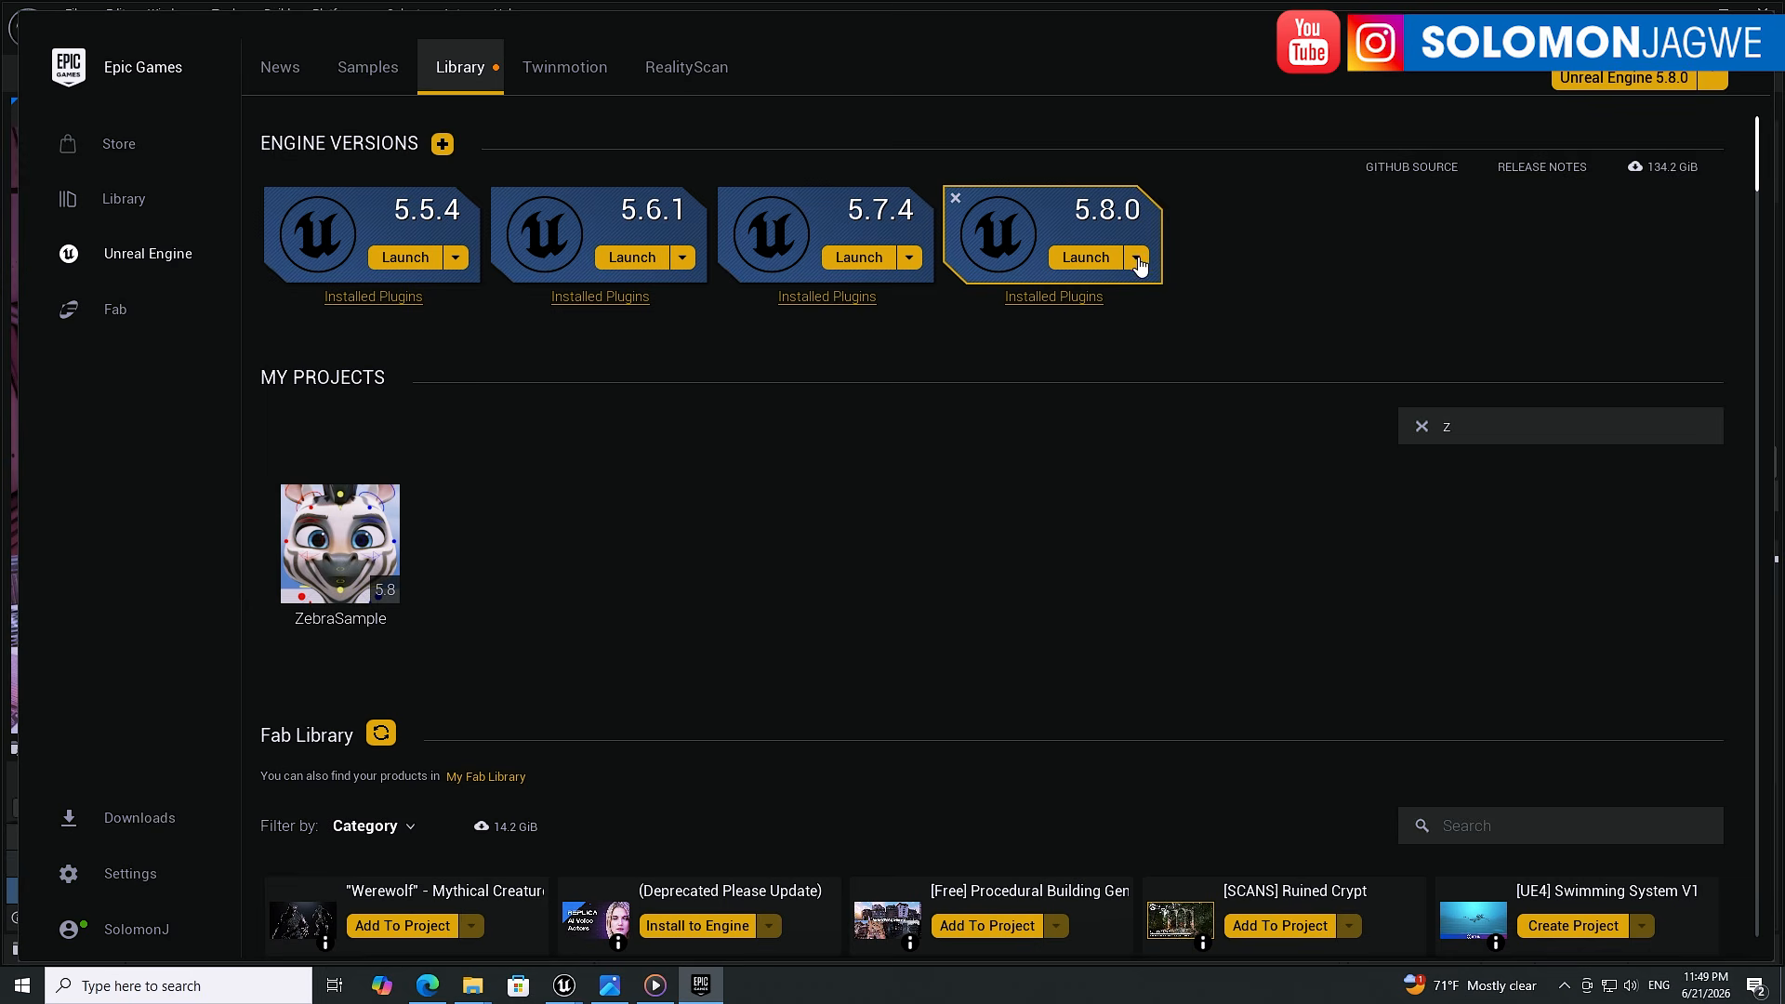
left_click(1137, 261)
left_click(1110, 289)
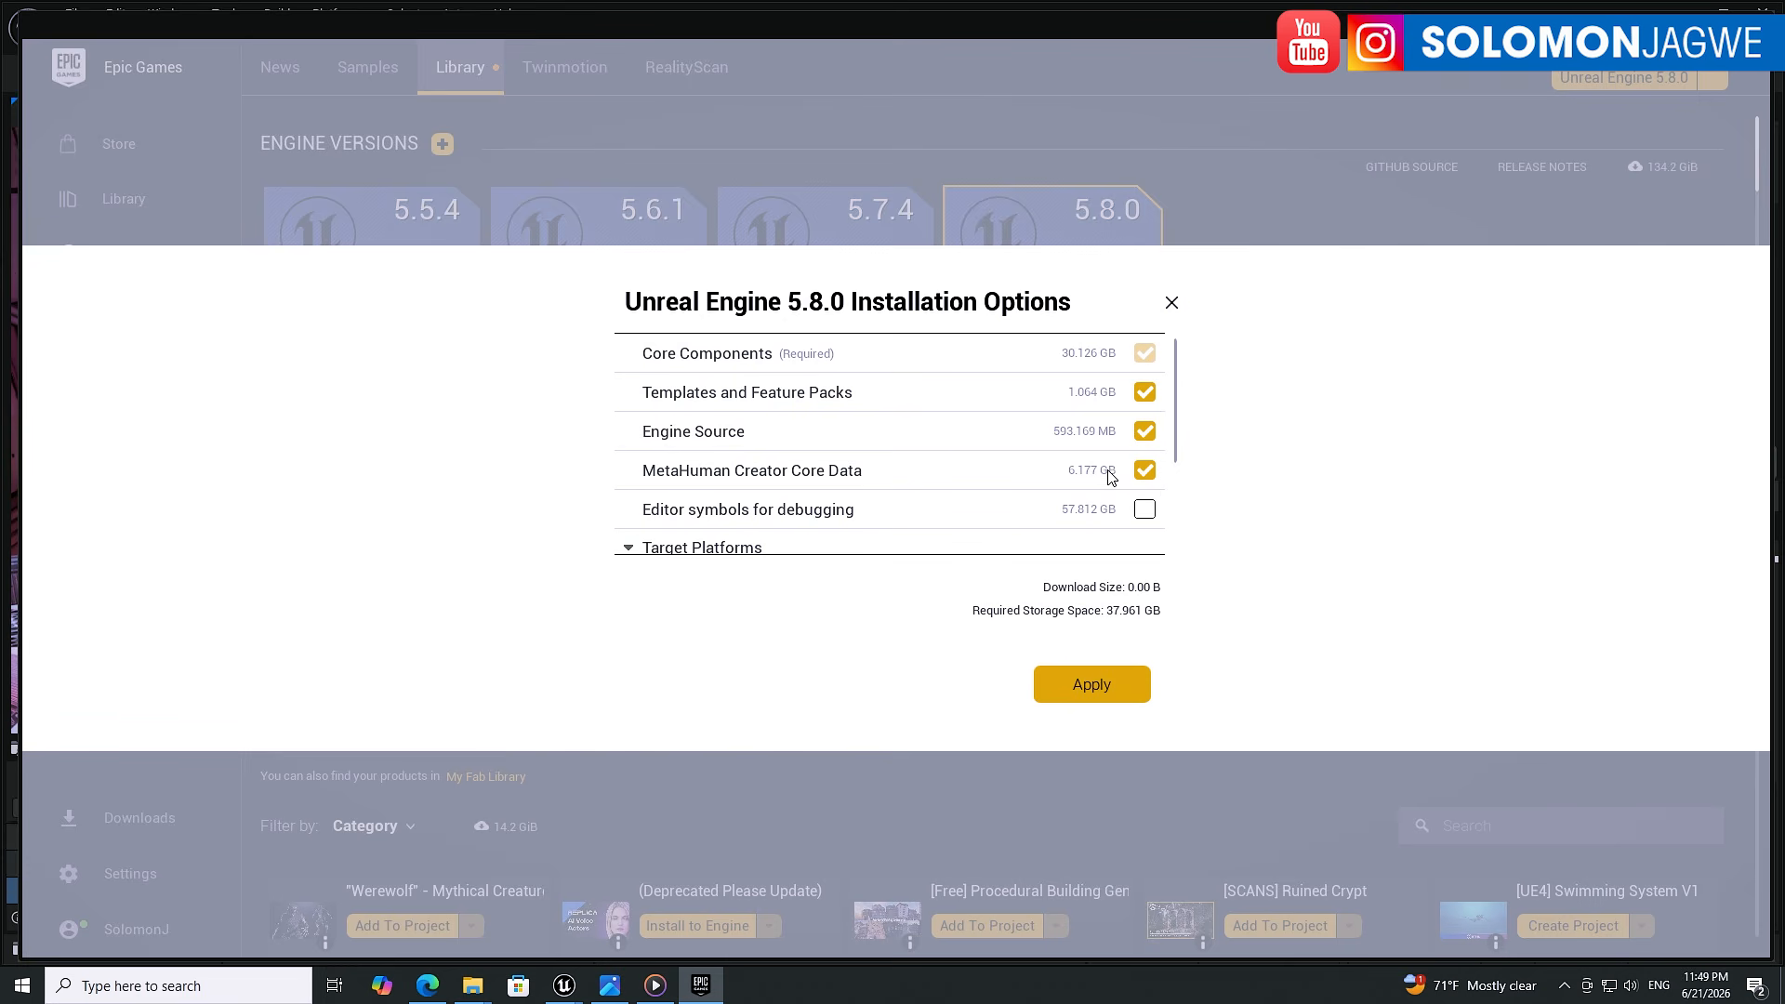
left_click(1171, 304)
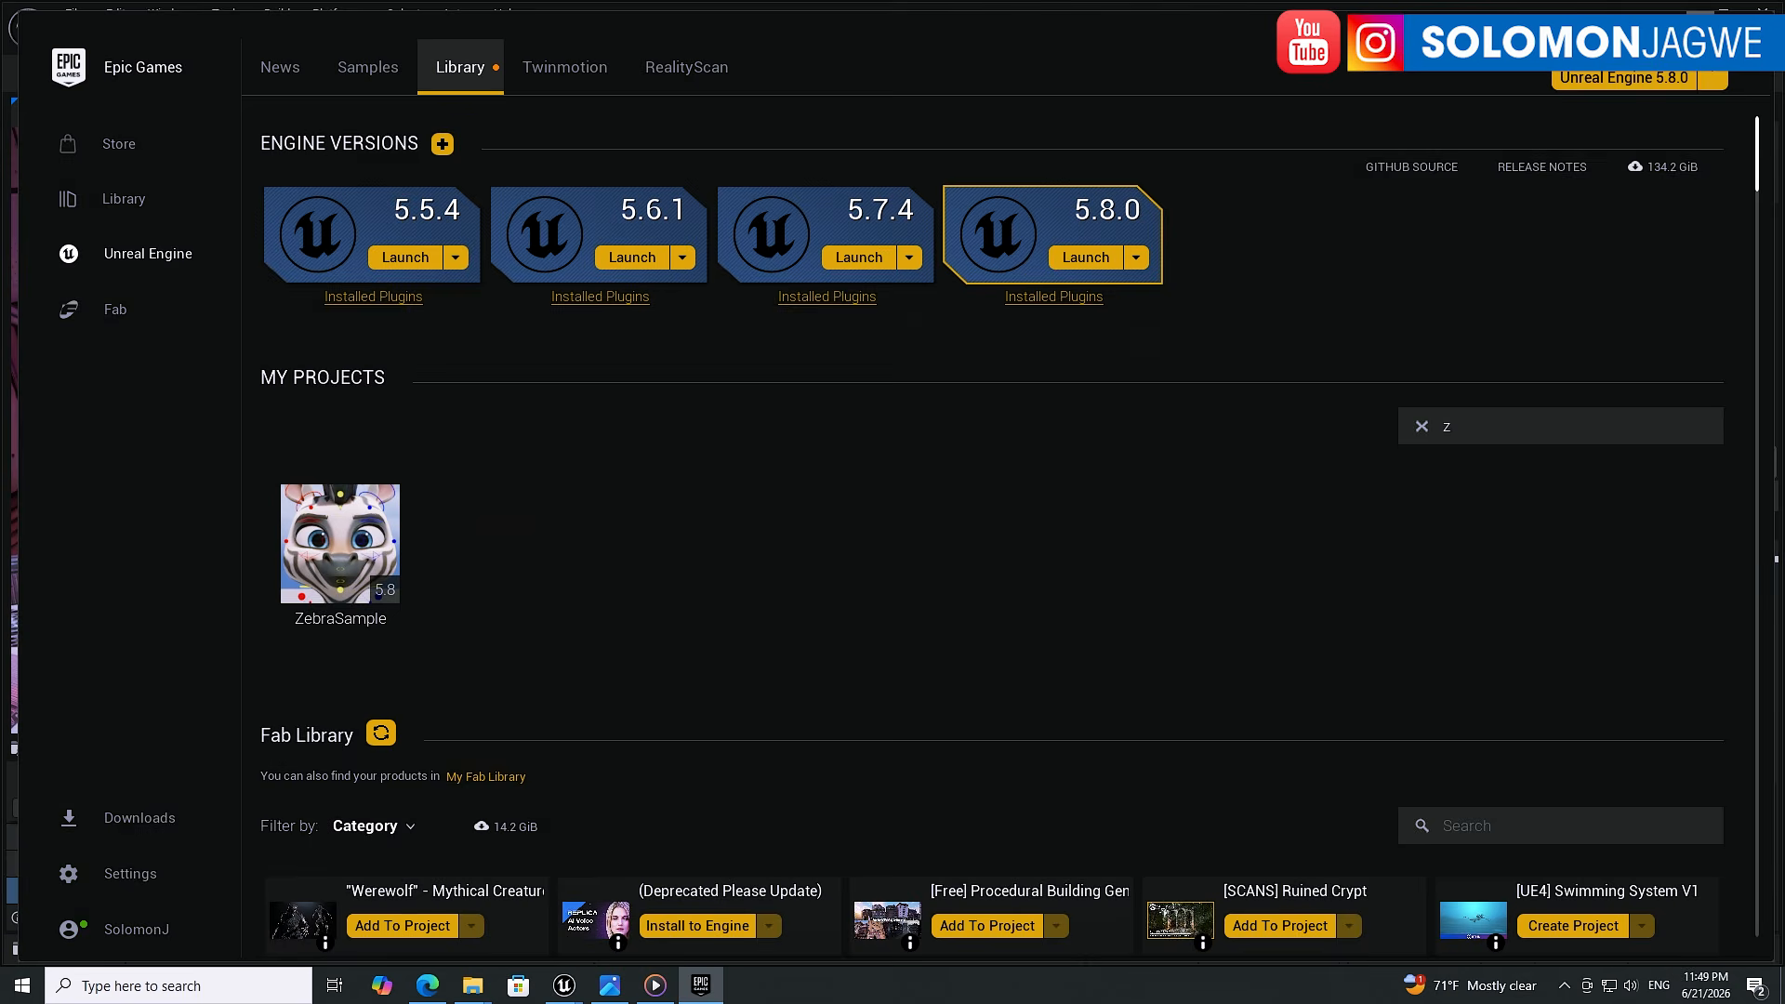
left_click(1699, 15)
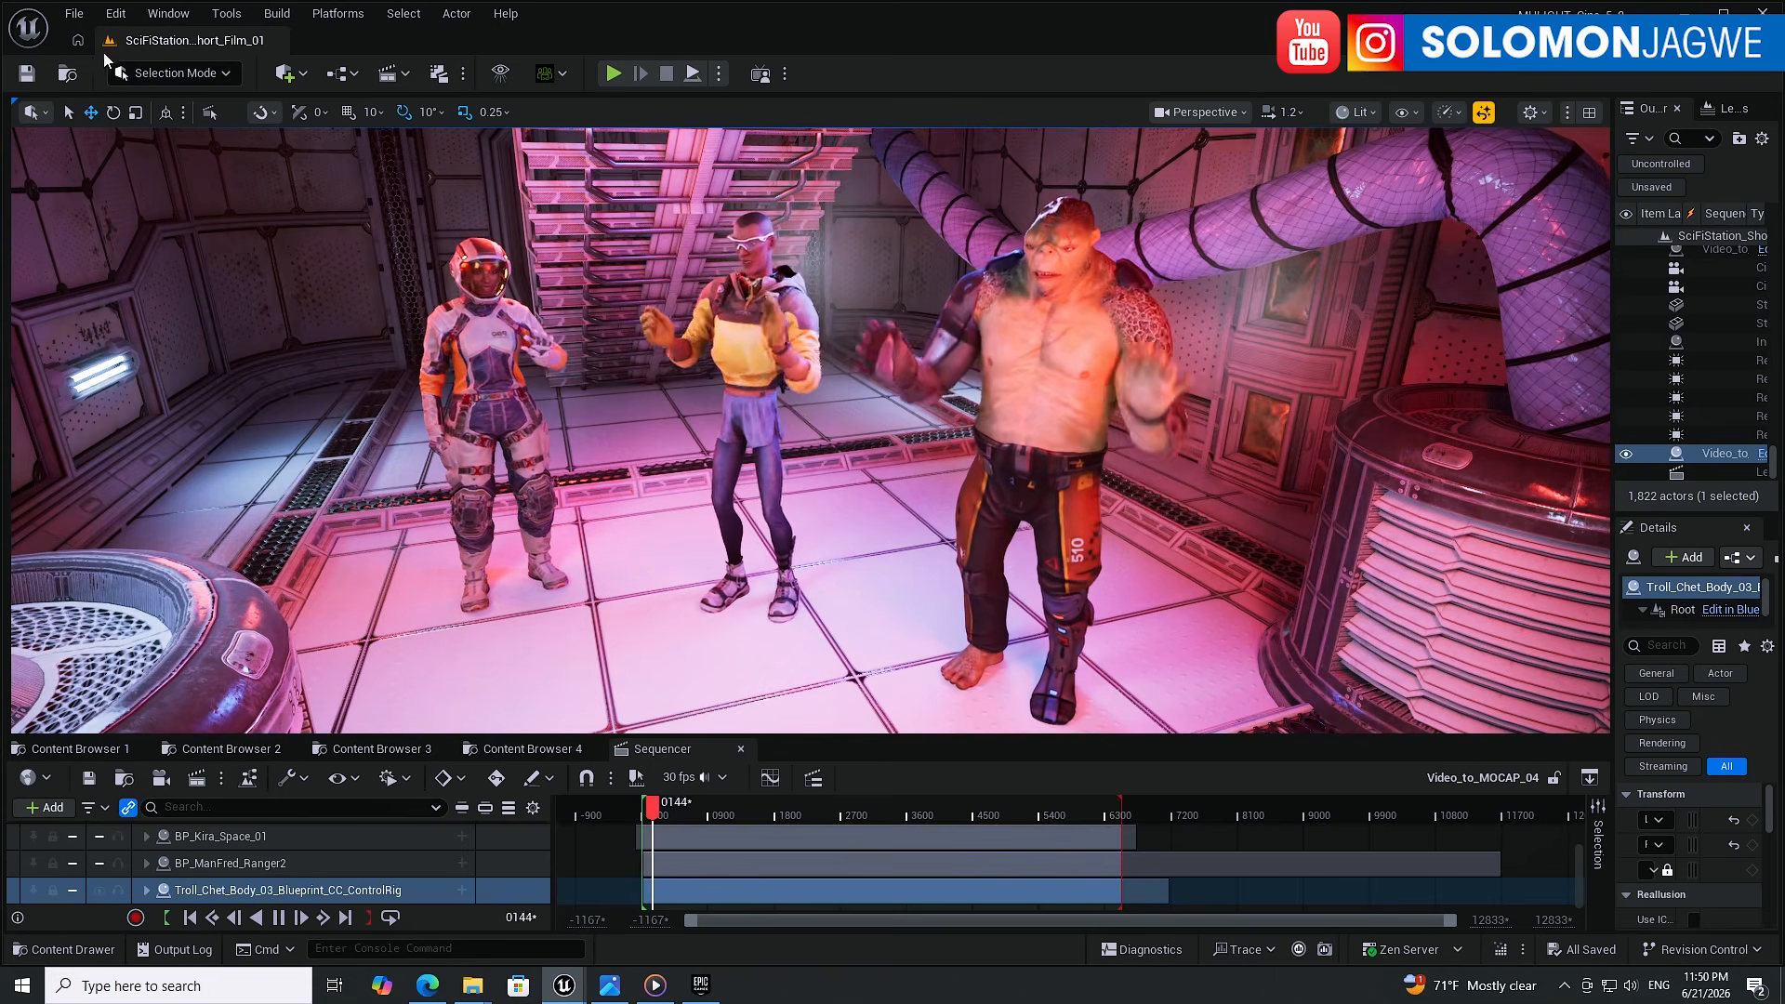
- Search the project's plugins for "Metahuman" and check that the MetaHuman plugins, including MetaHuman Animator Markerless Motion Capture, are enabled
left_click(116, 14)
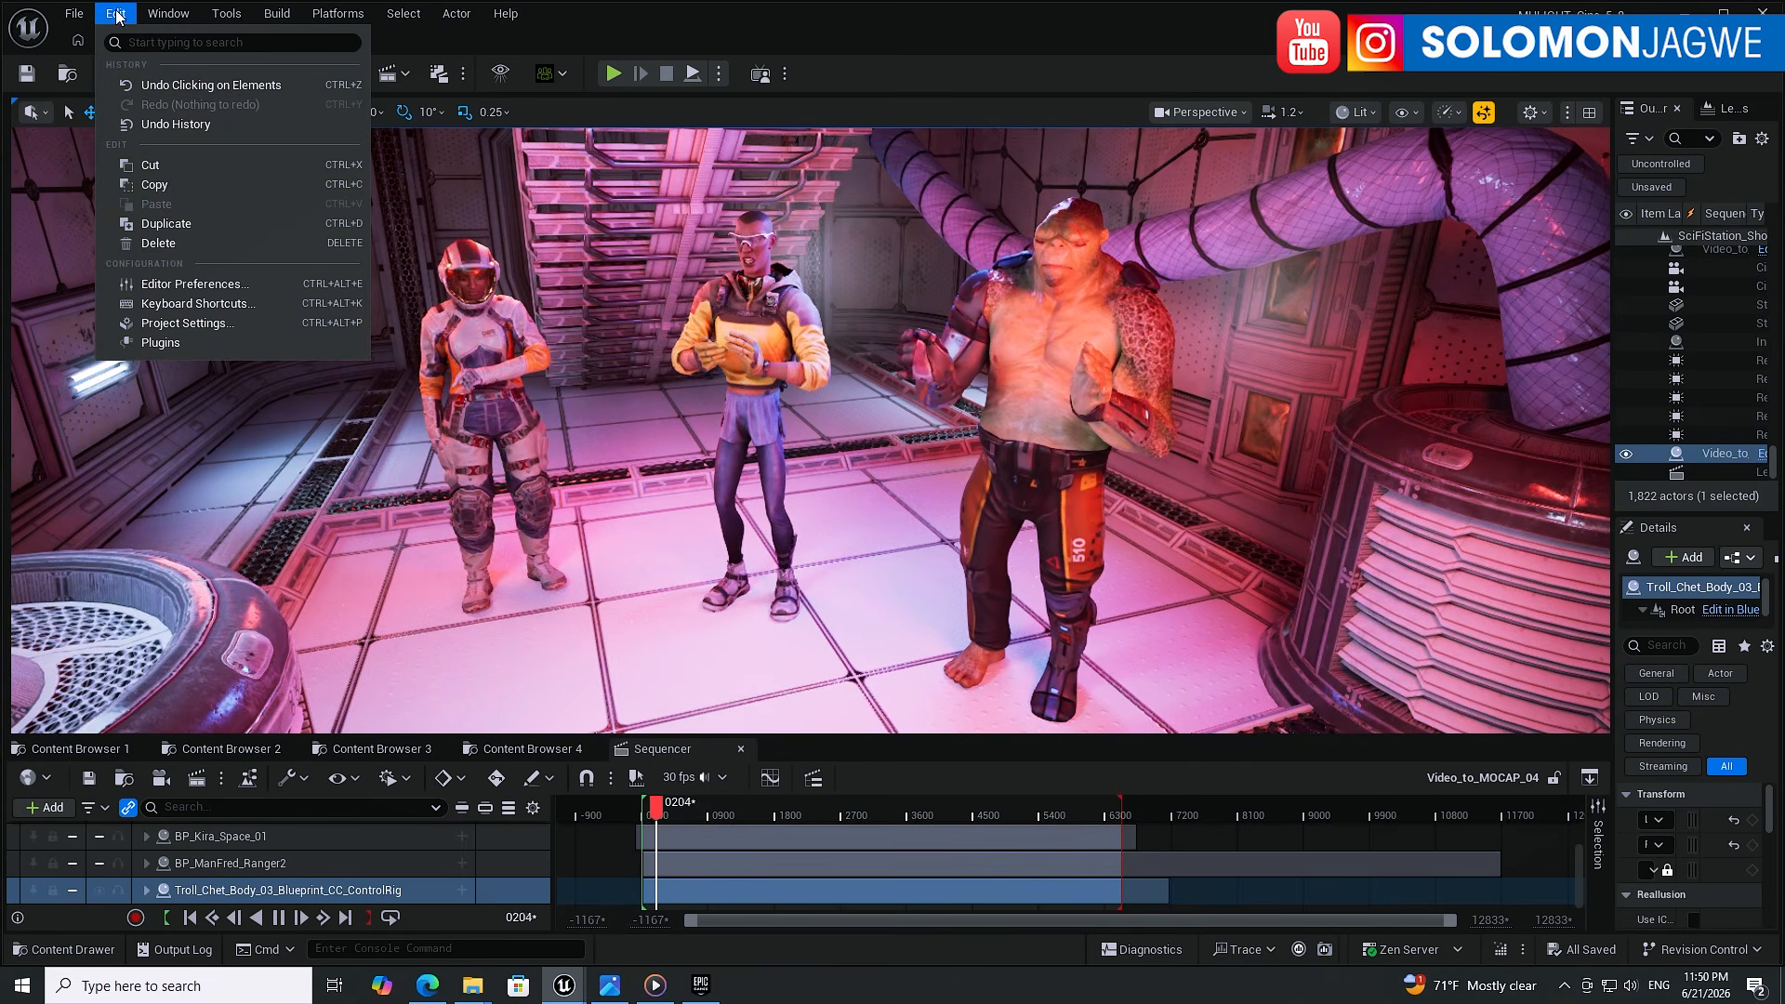
left_click(158, 344)
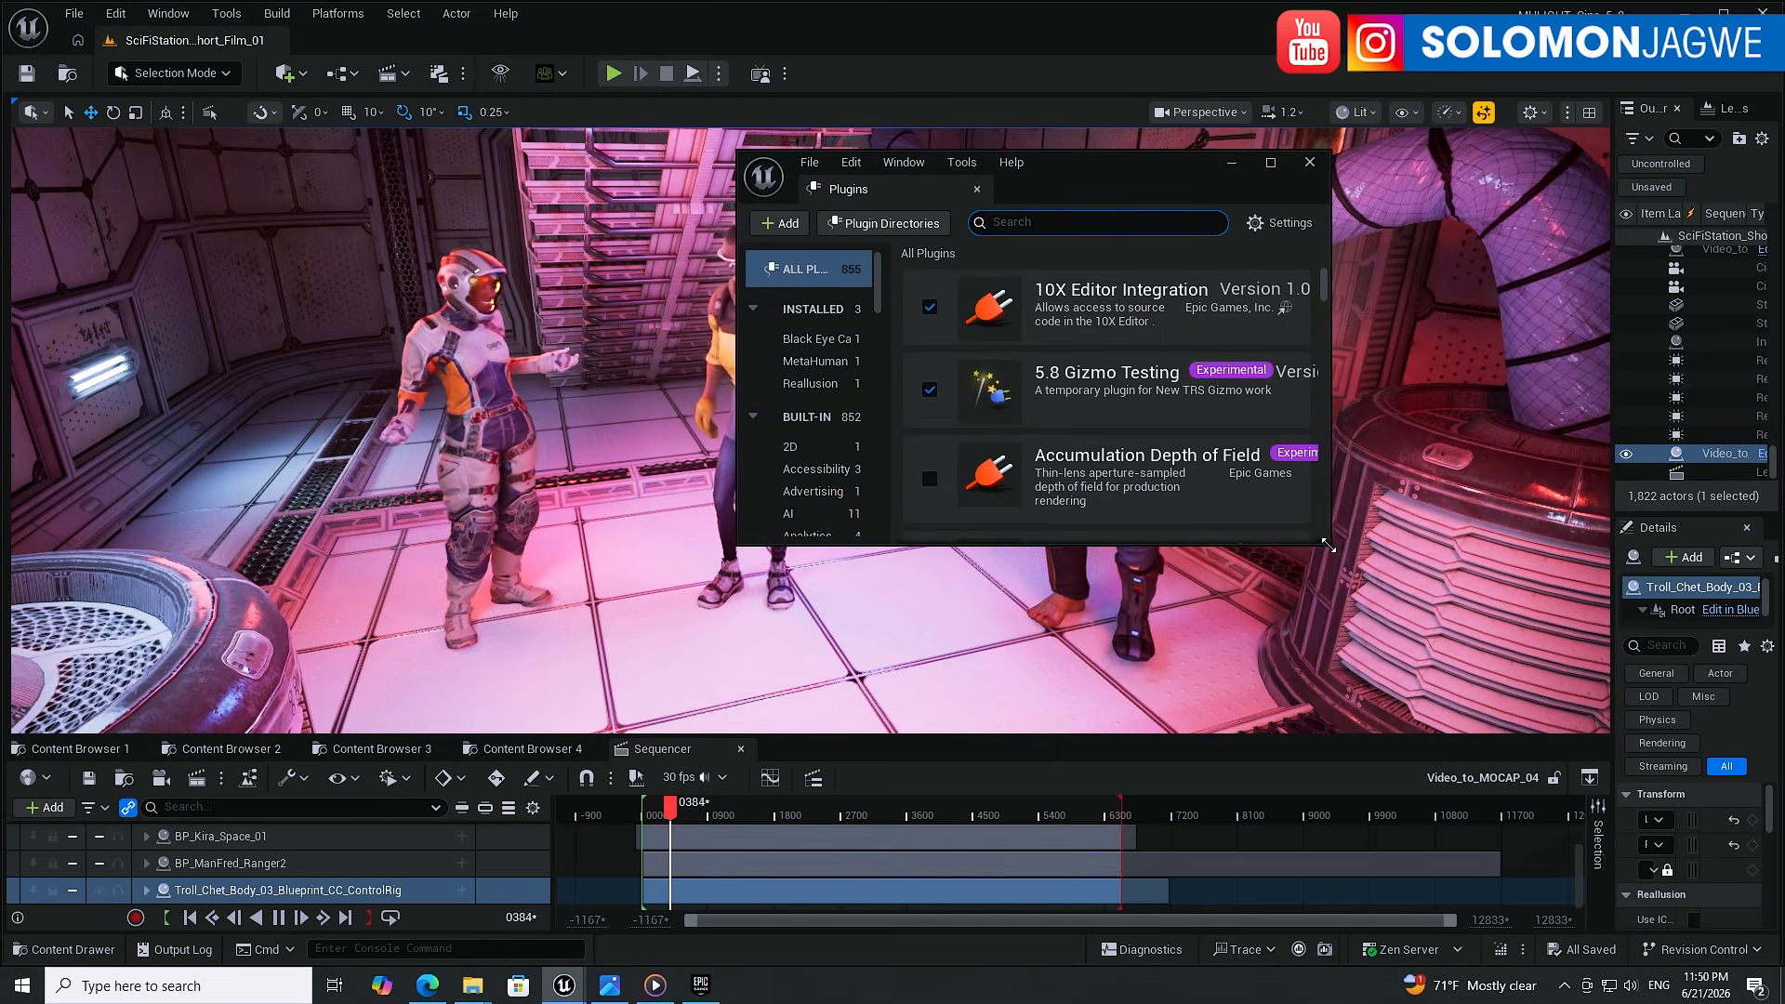
left_click_drag(1318, 544, 1659, 733)
left_click_drag(1283, 185, 1084, 173)
left_click(821, 213)
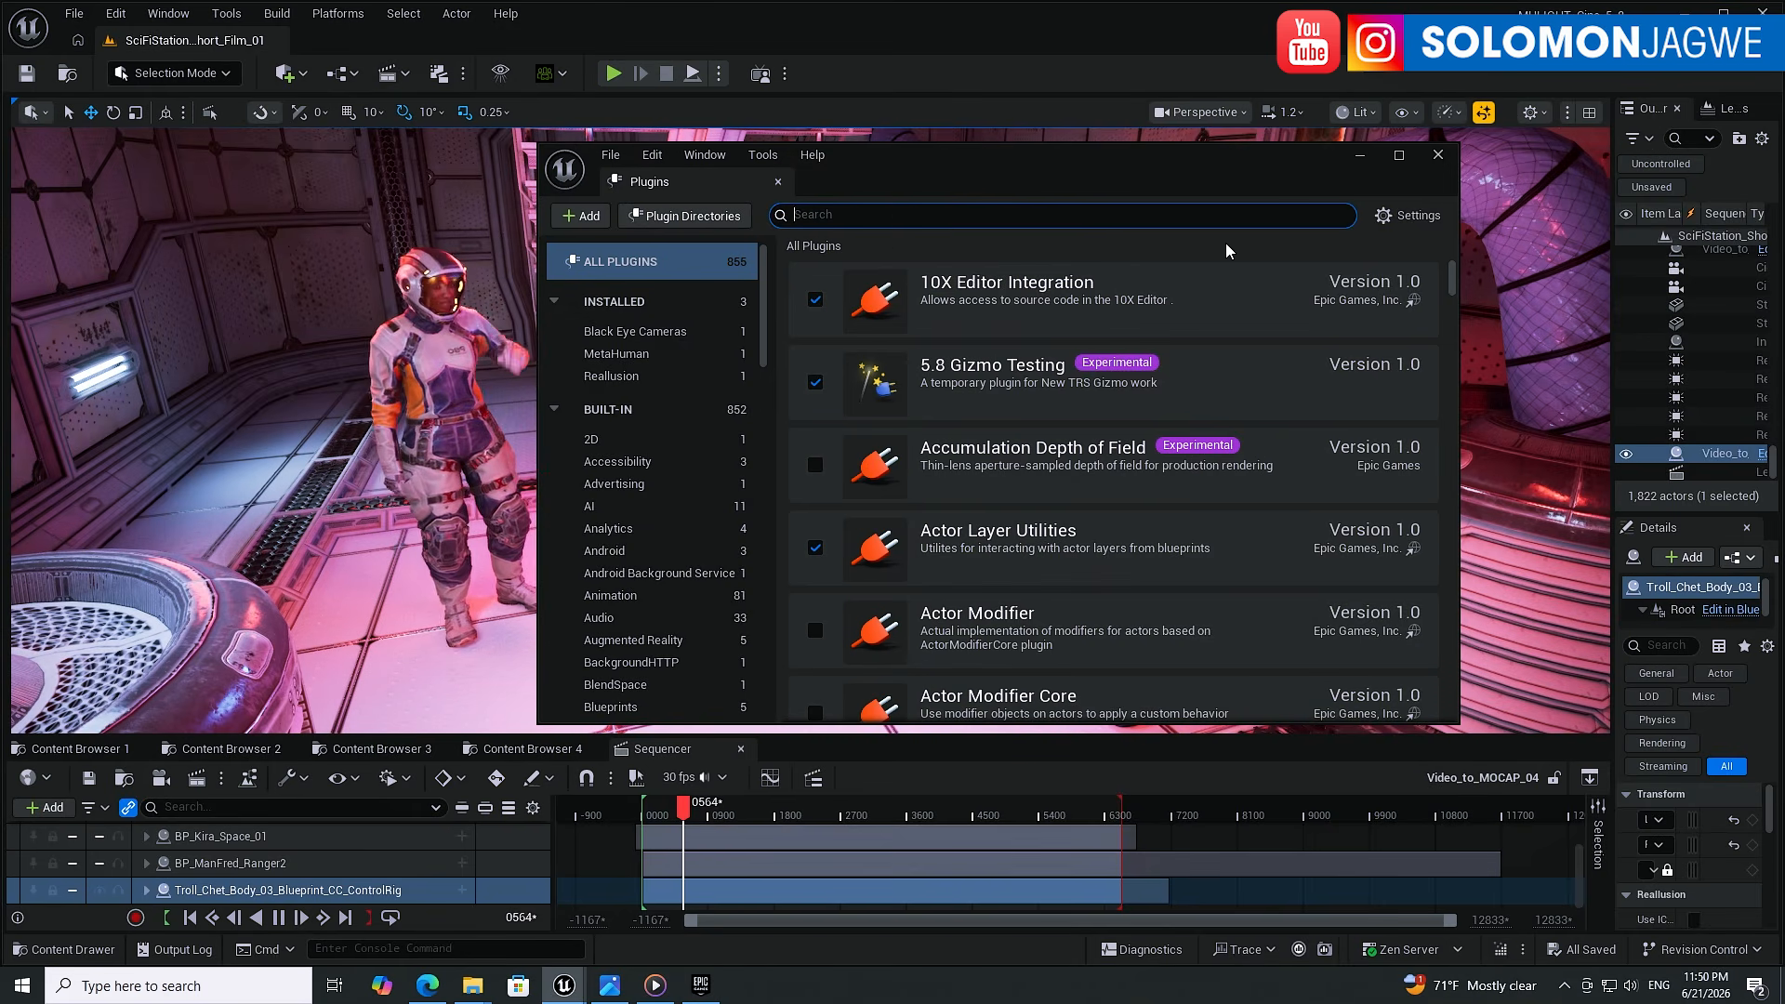
type("Metahuman")
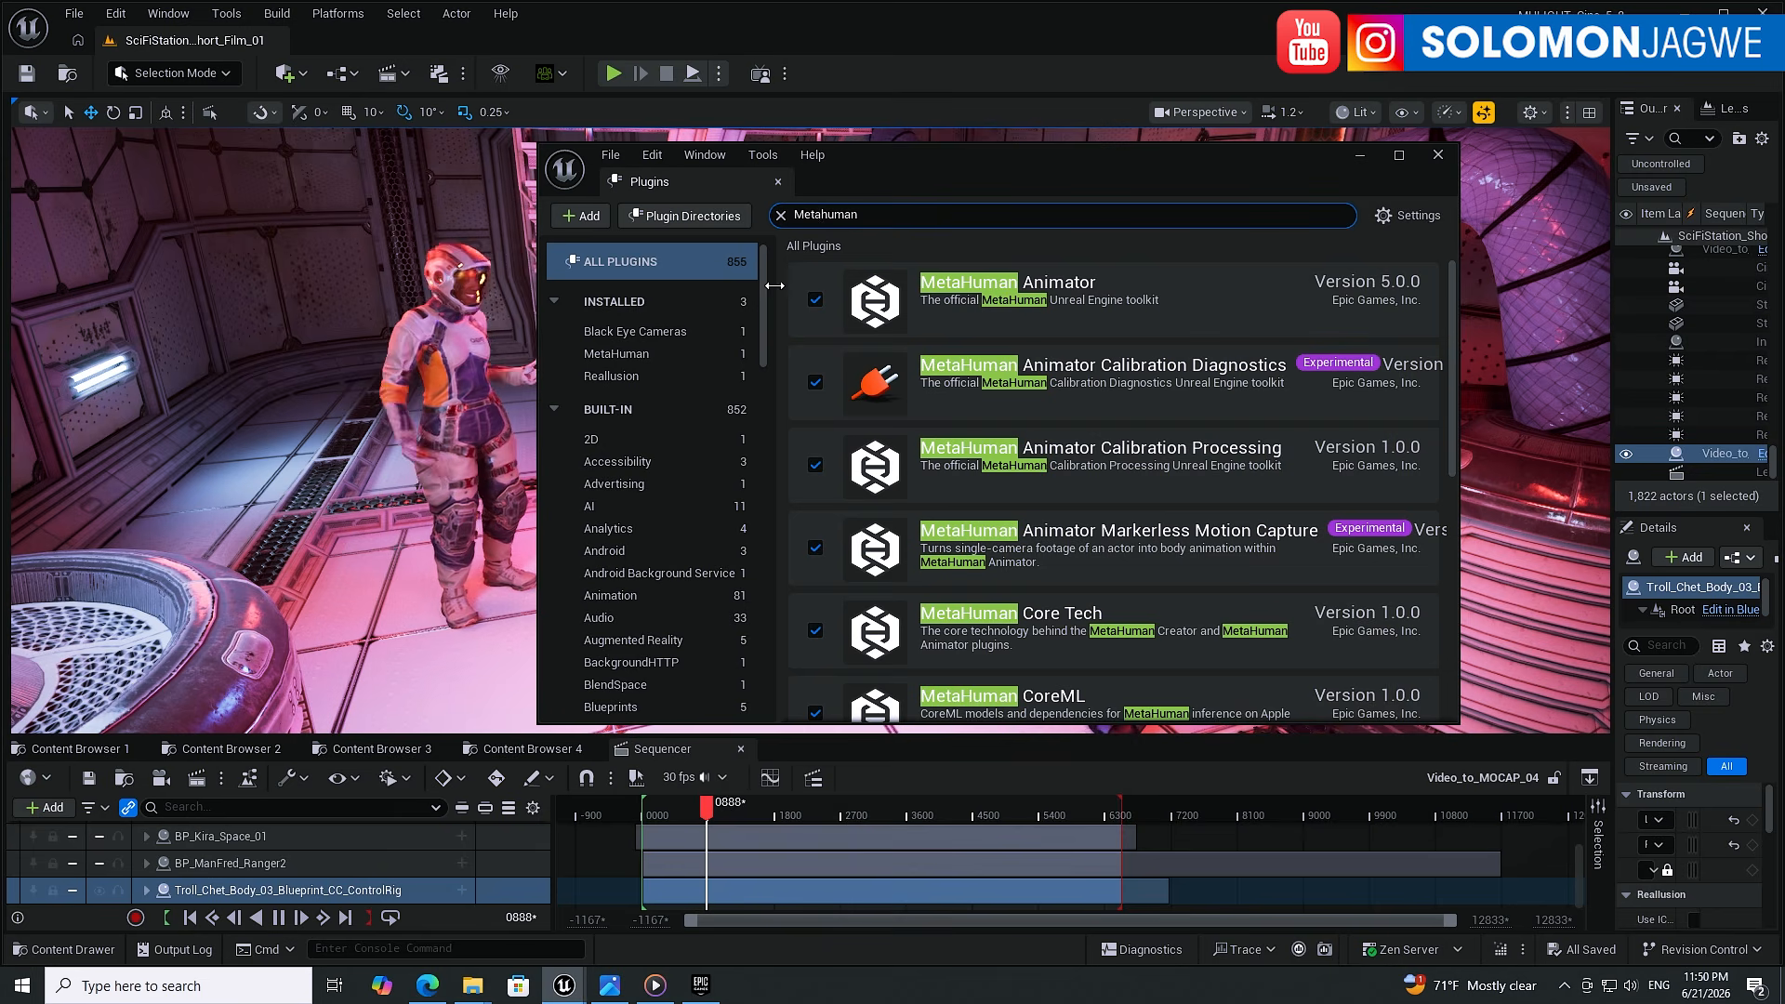
scroll(1017, 390, "down", 4)
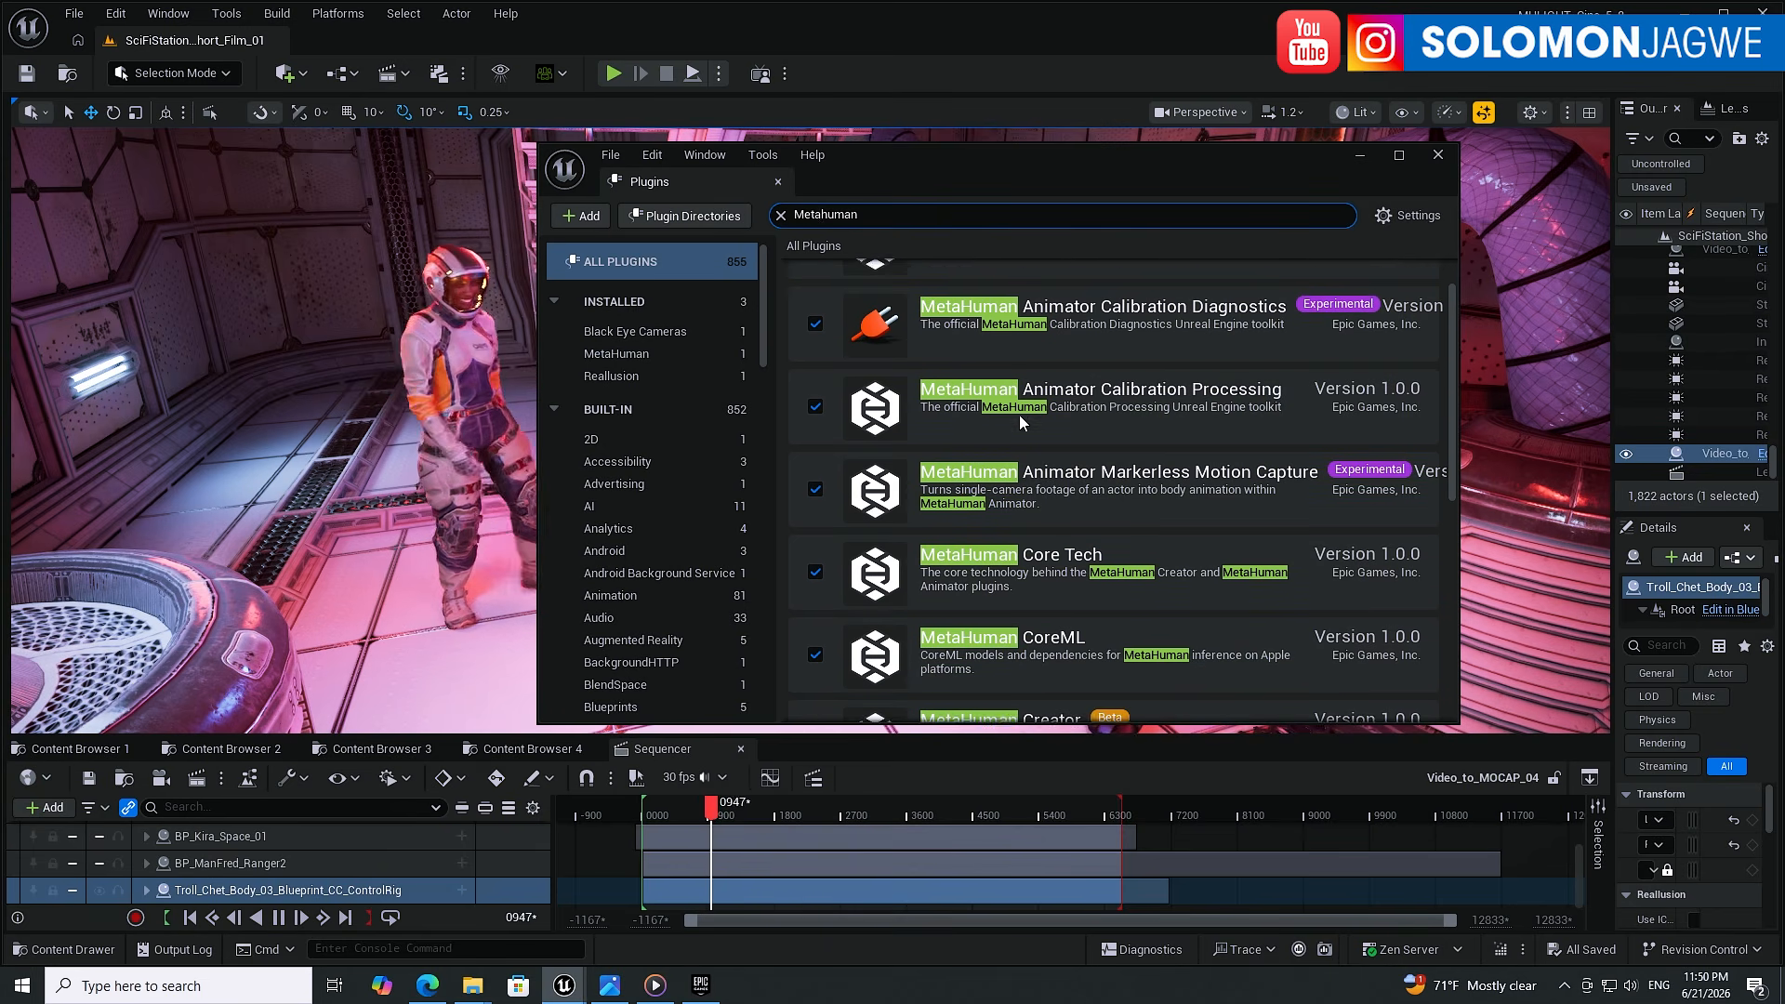
scroll(1037, 426, "down", 6)
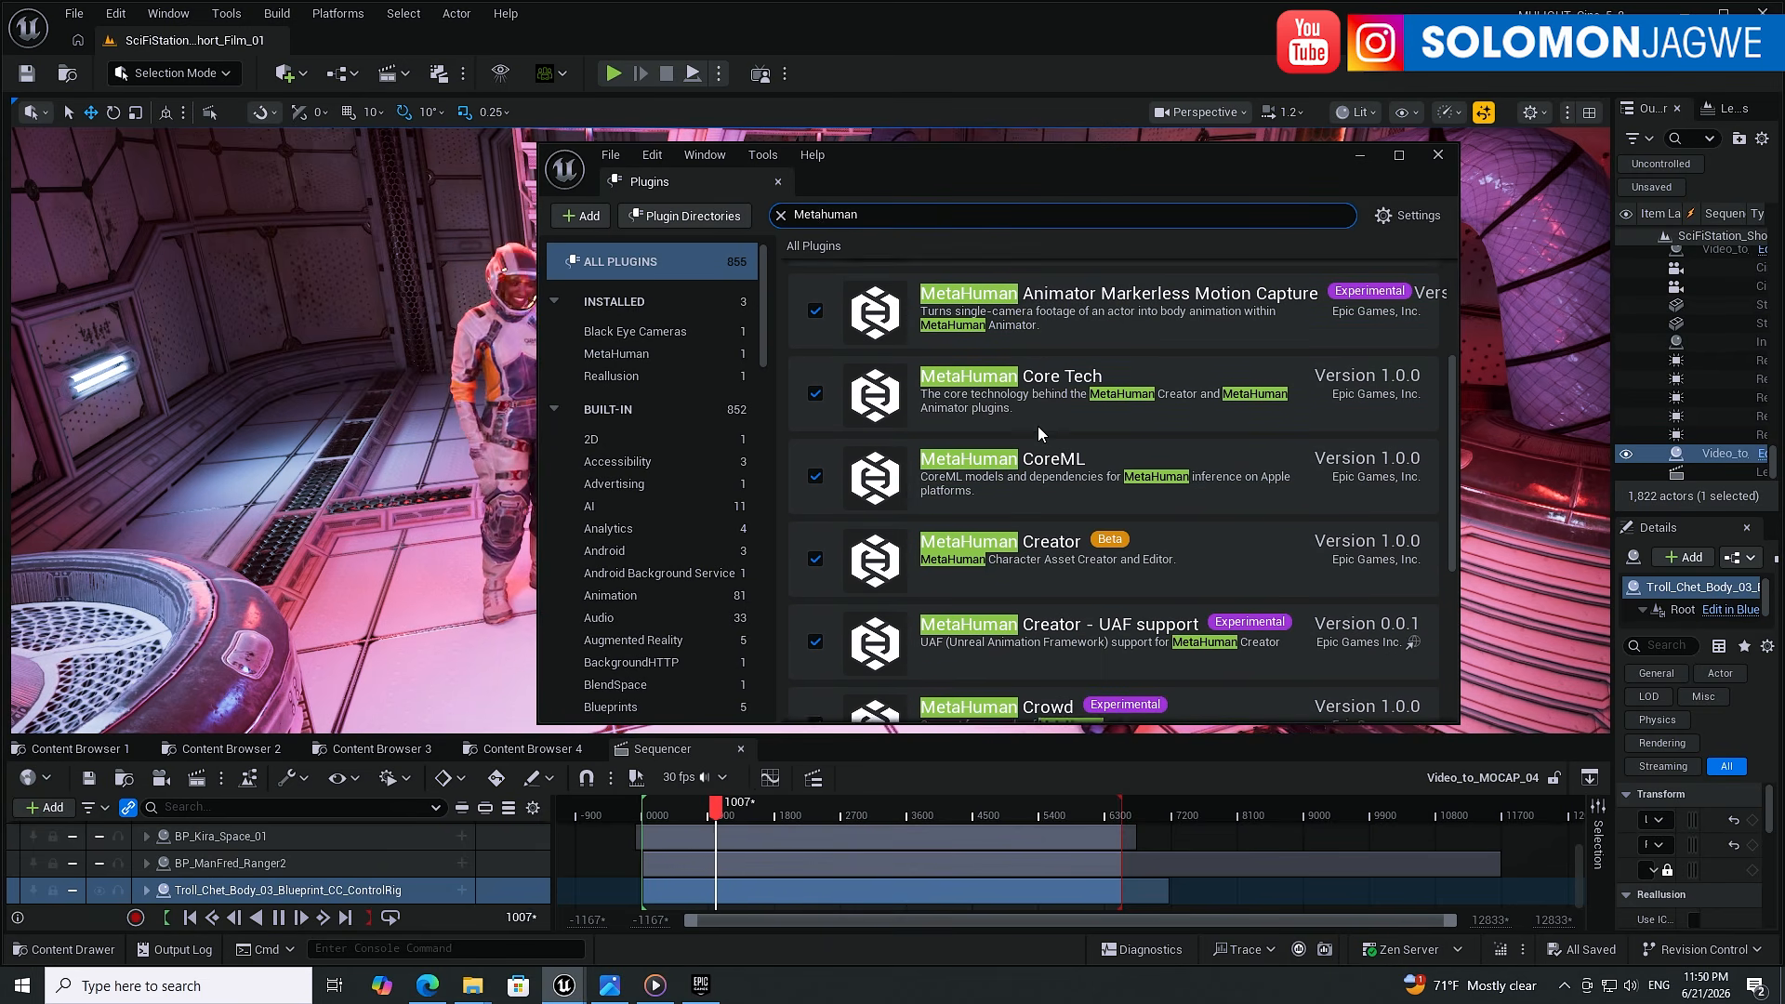
scroll(1038, 426, "down", 1)
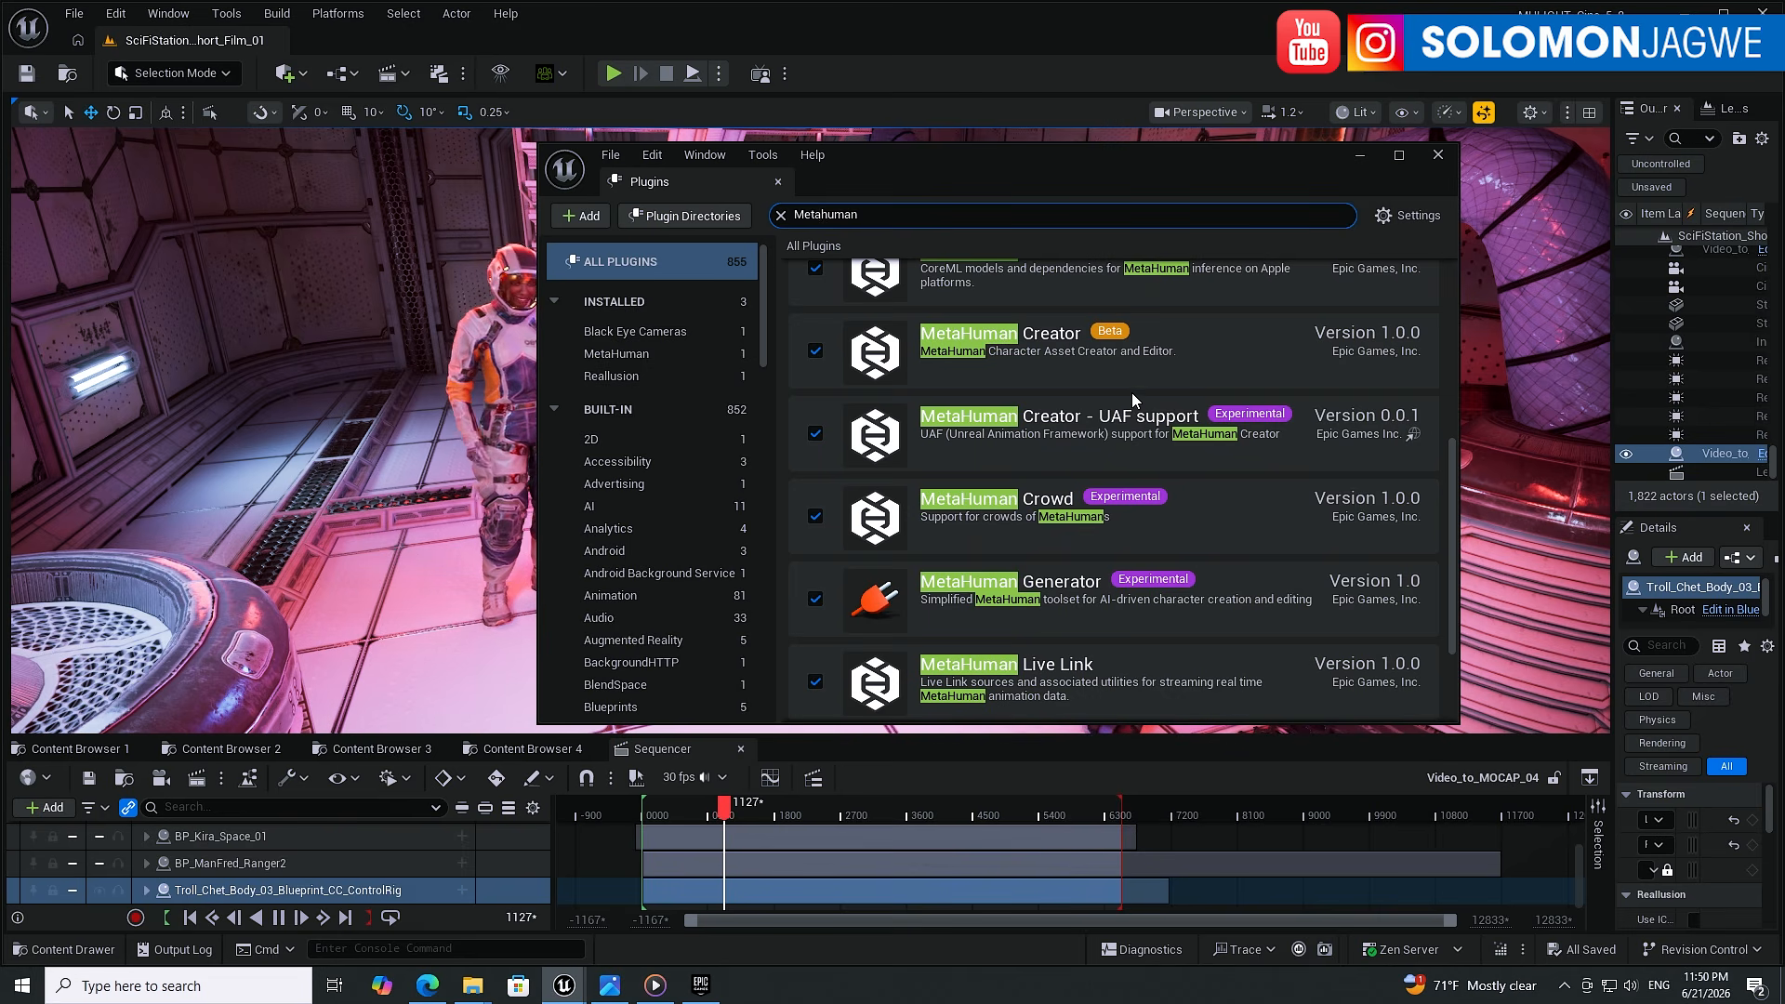
scroll(1202, 442, "up", 8)
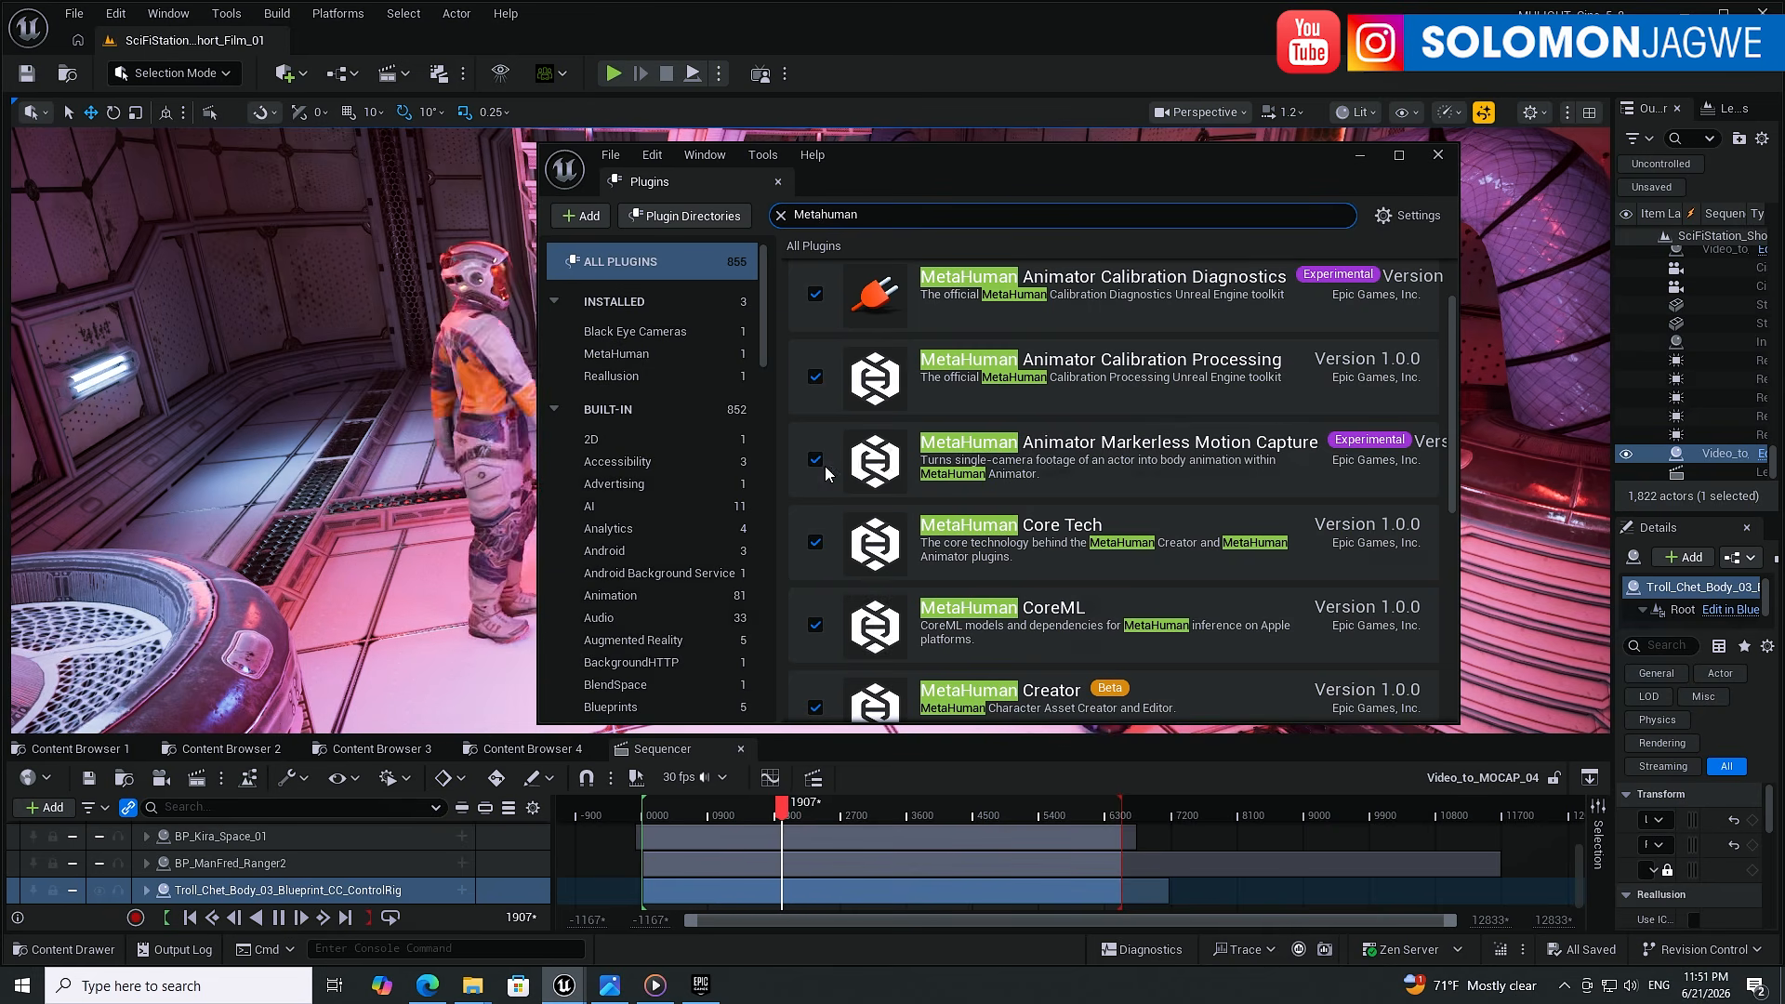
scroll(1004, 450, "down", 2)
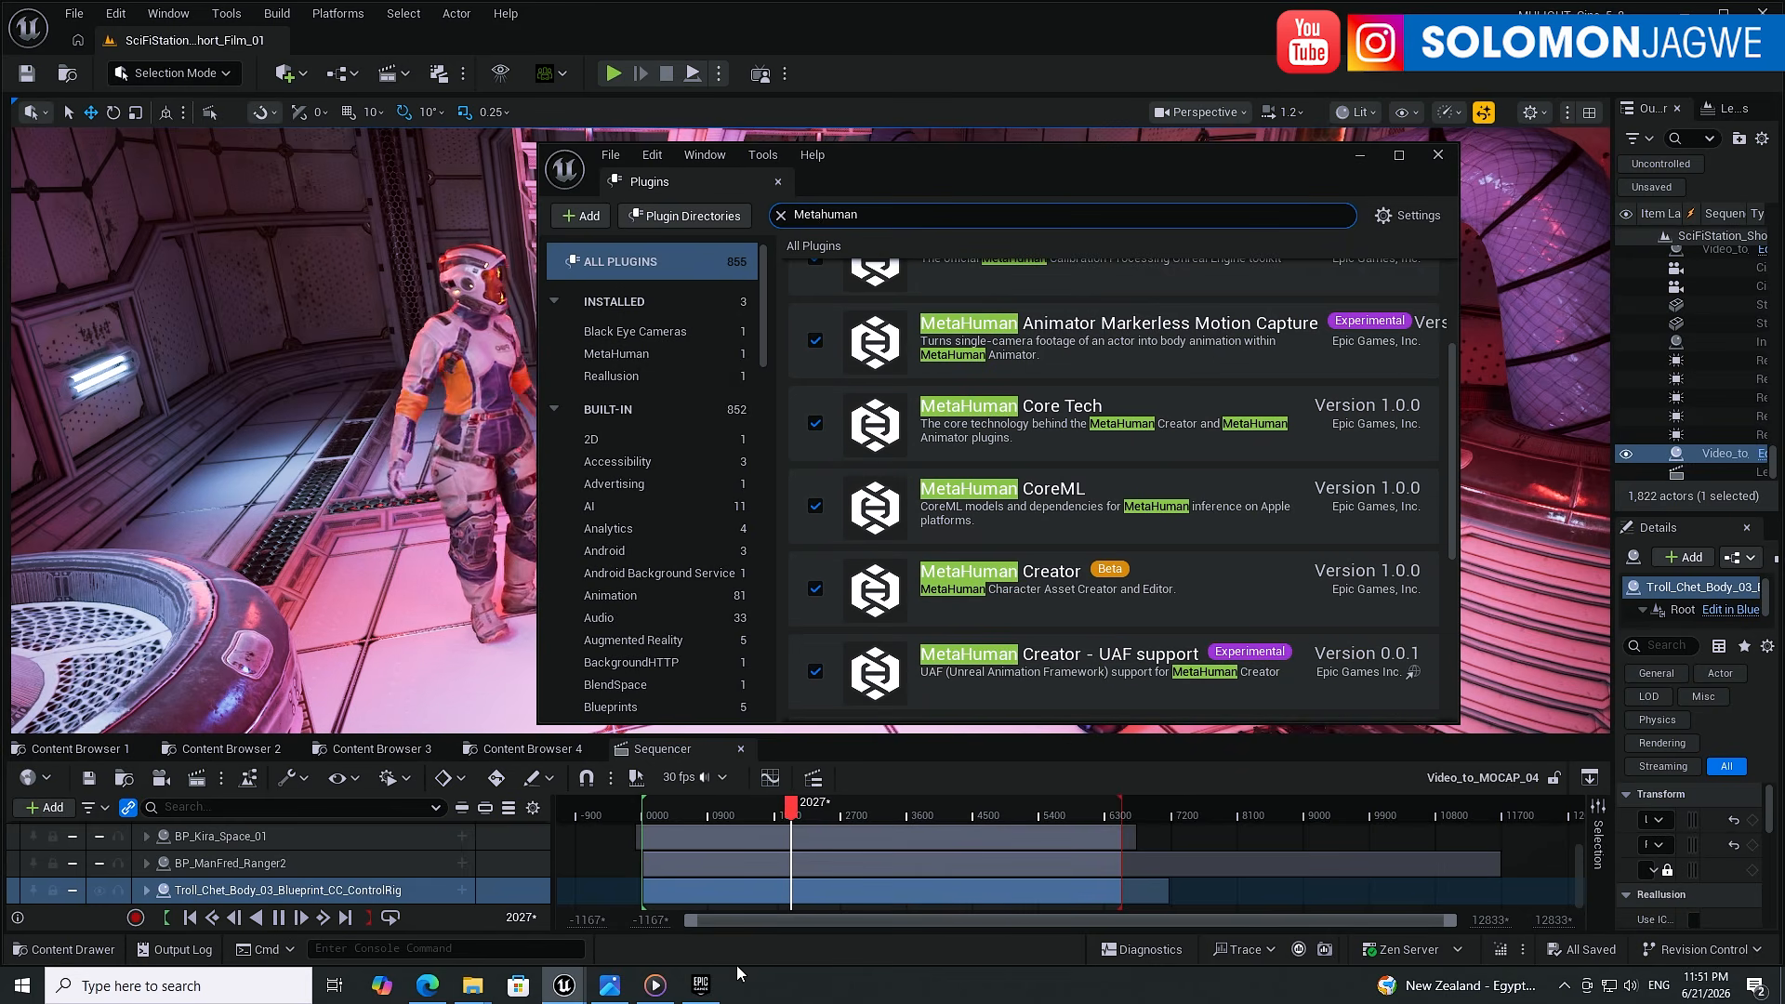
- Switch to the Fab website in the browser and open the New from MetaHuman collection
left_click(703, 988)
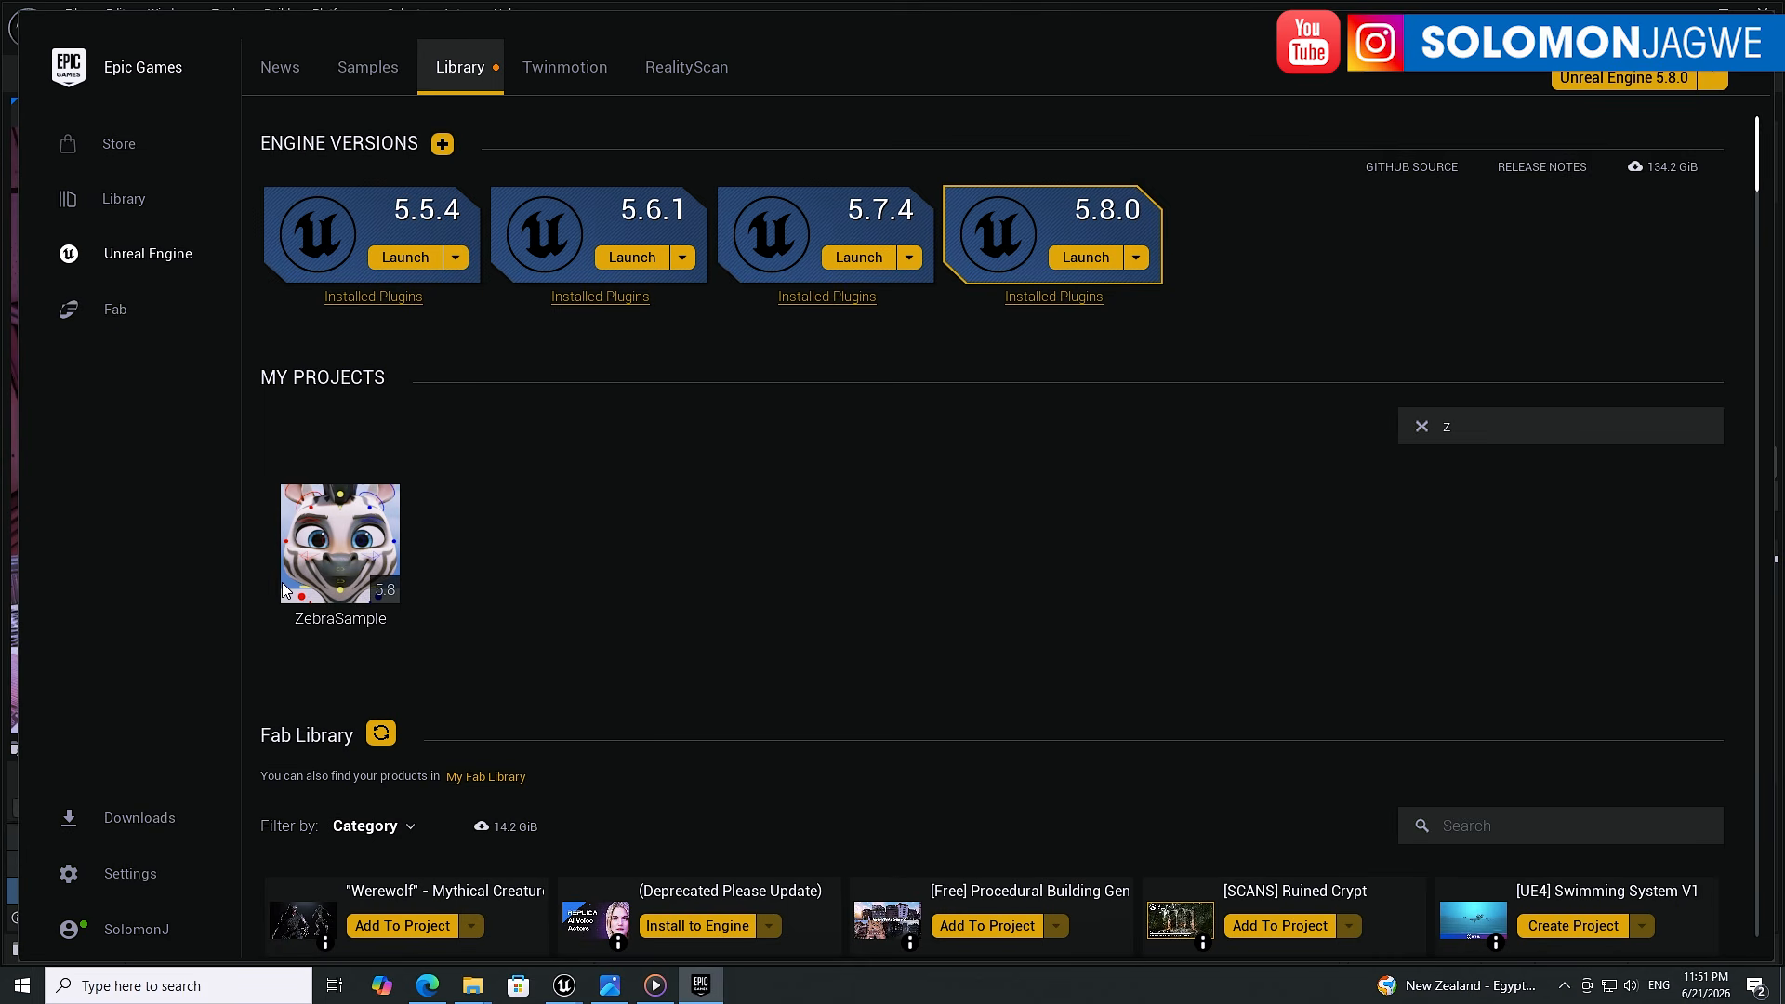
left_click(428, 987)
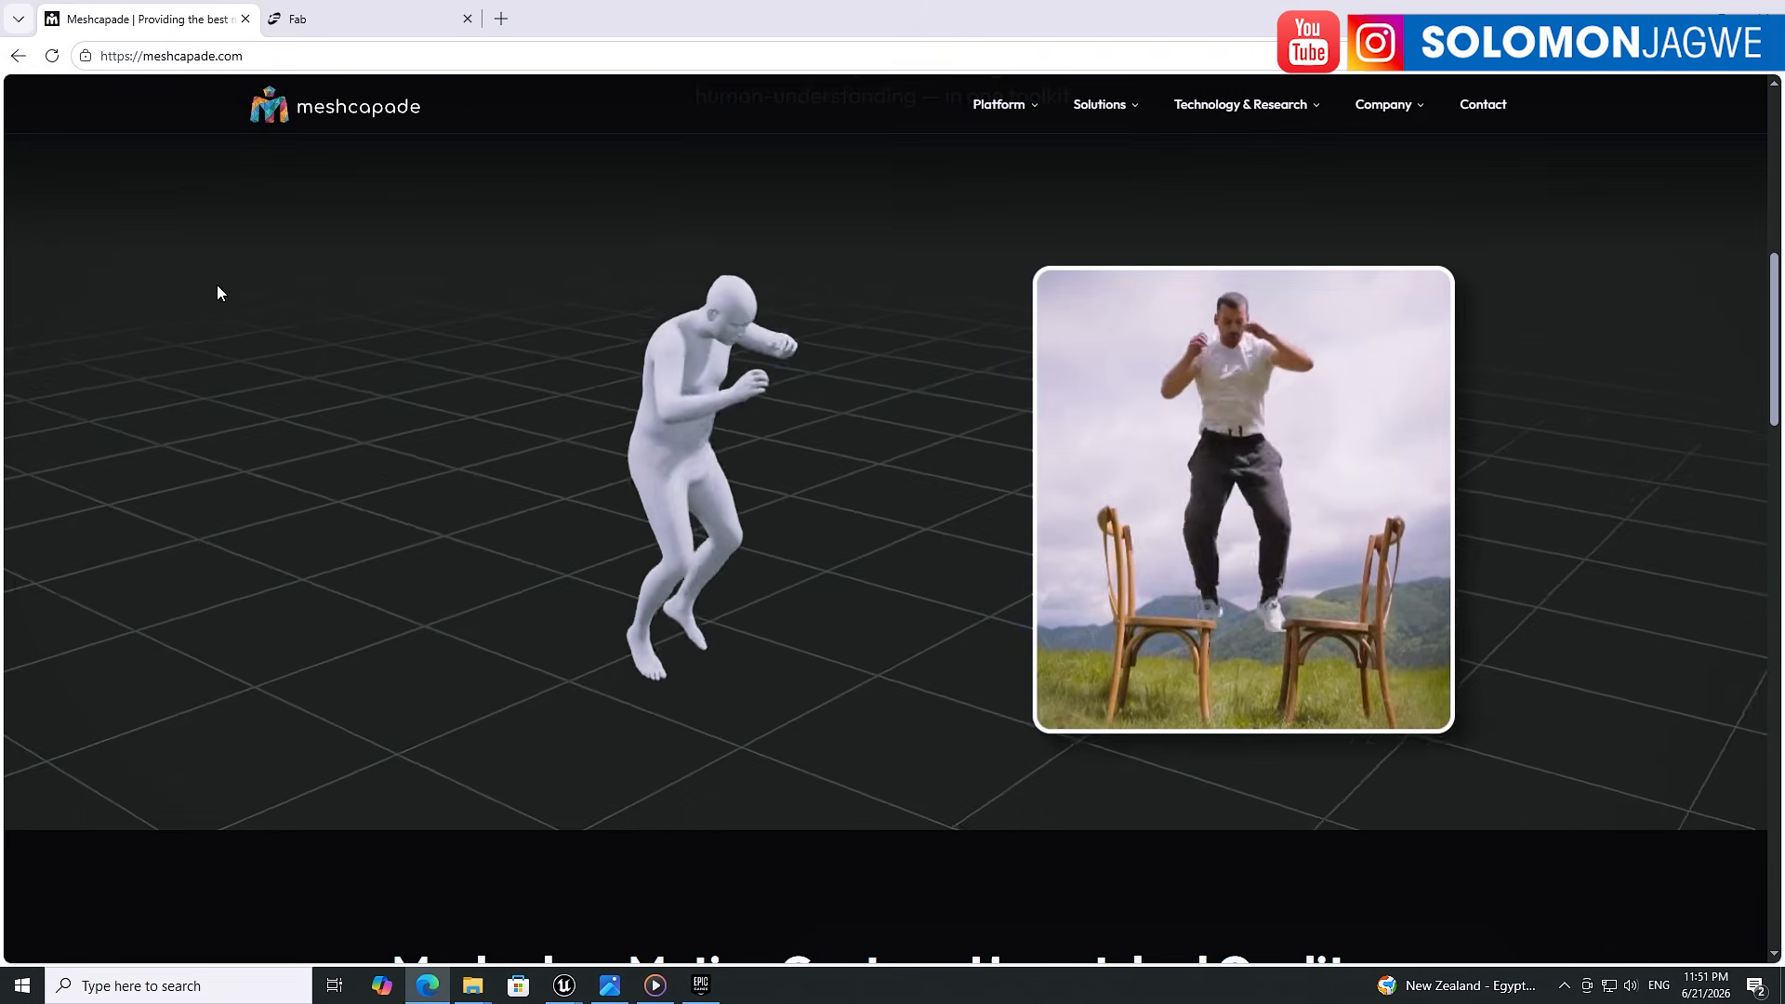
left_click(342, 26)
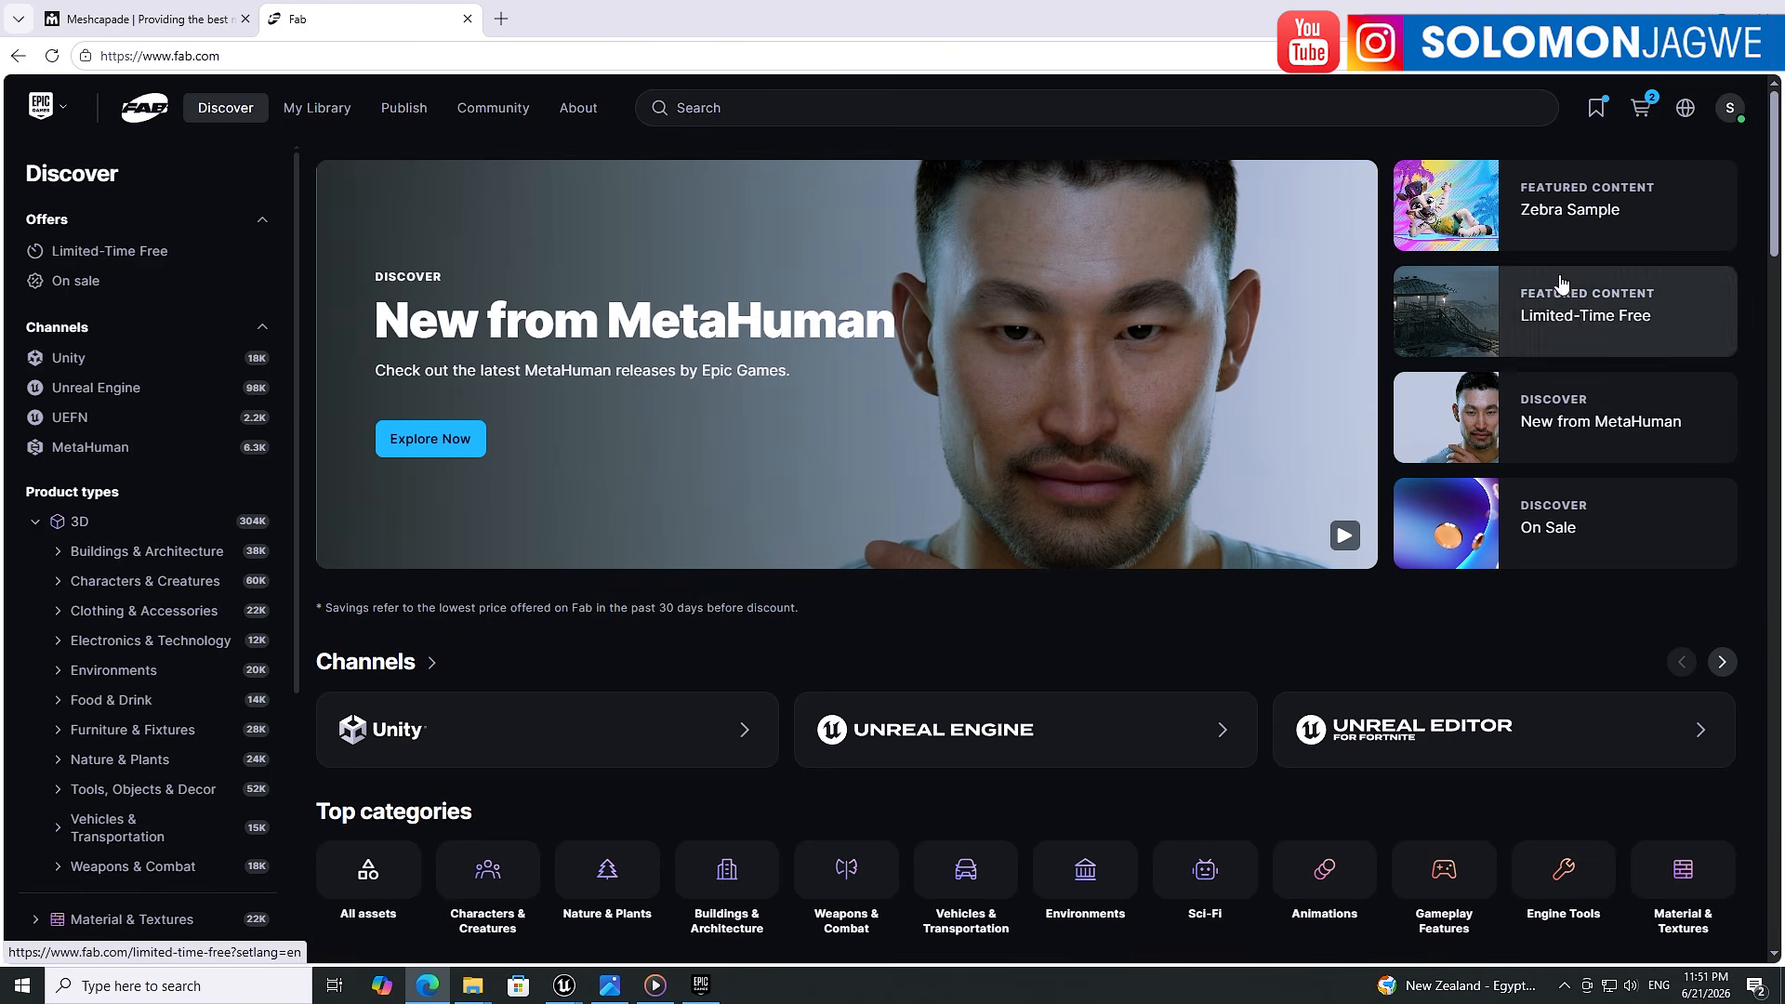
left_click(727, 328)
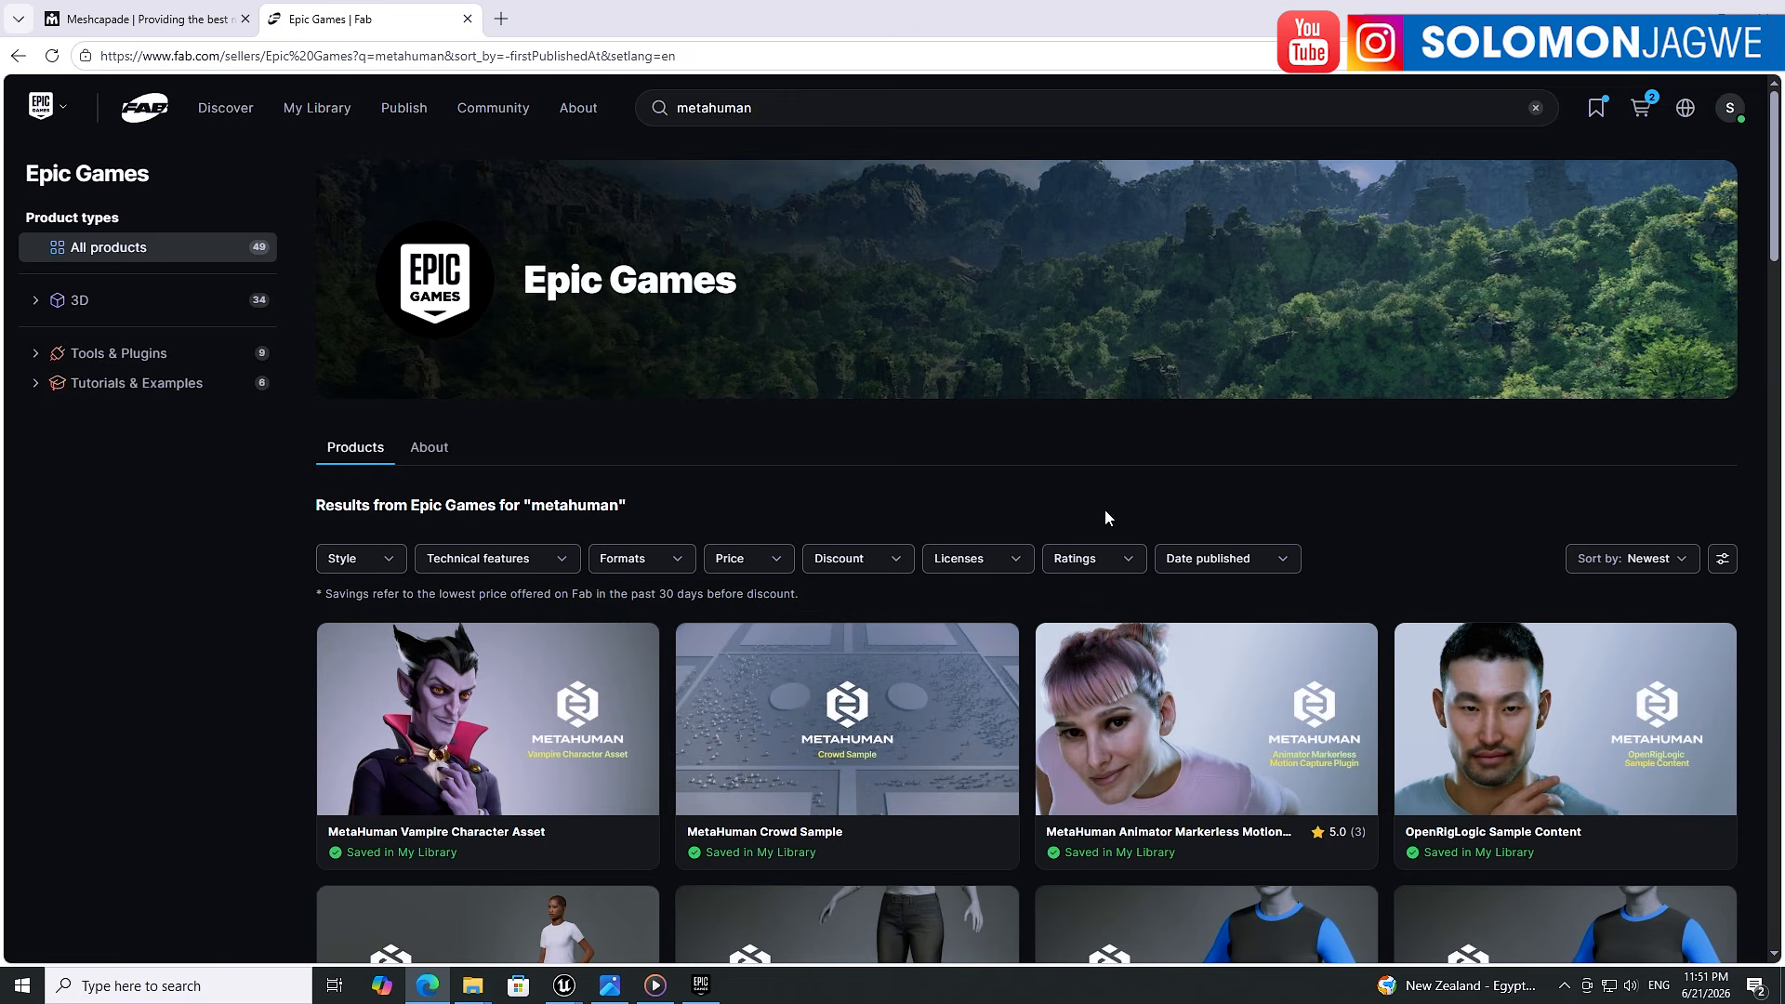
- Browse Epic Games' MetaHuman products on Fab and open the MetaHuman Animator Markerless Motion Capture Plugin listing
scroll(1106, 513, "down", 3)
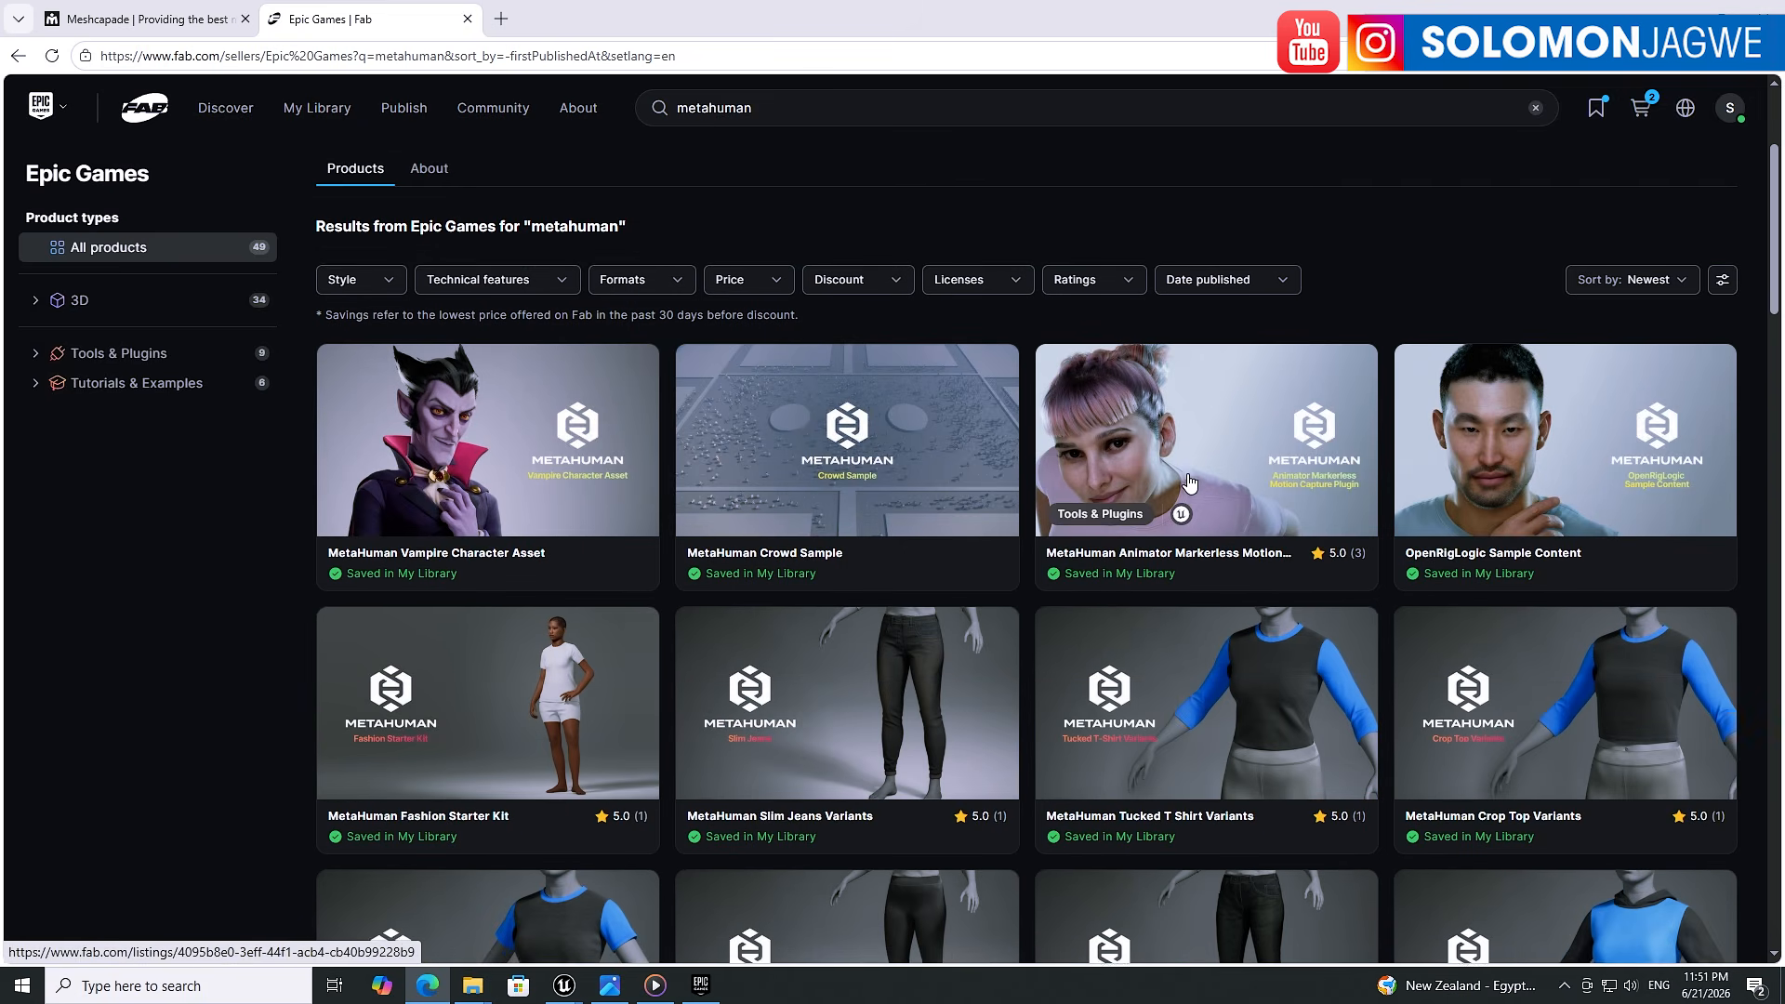
scroll(1069, 488, "up", 1)
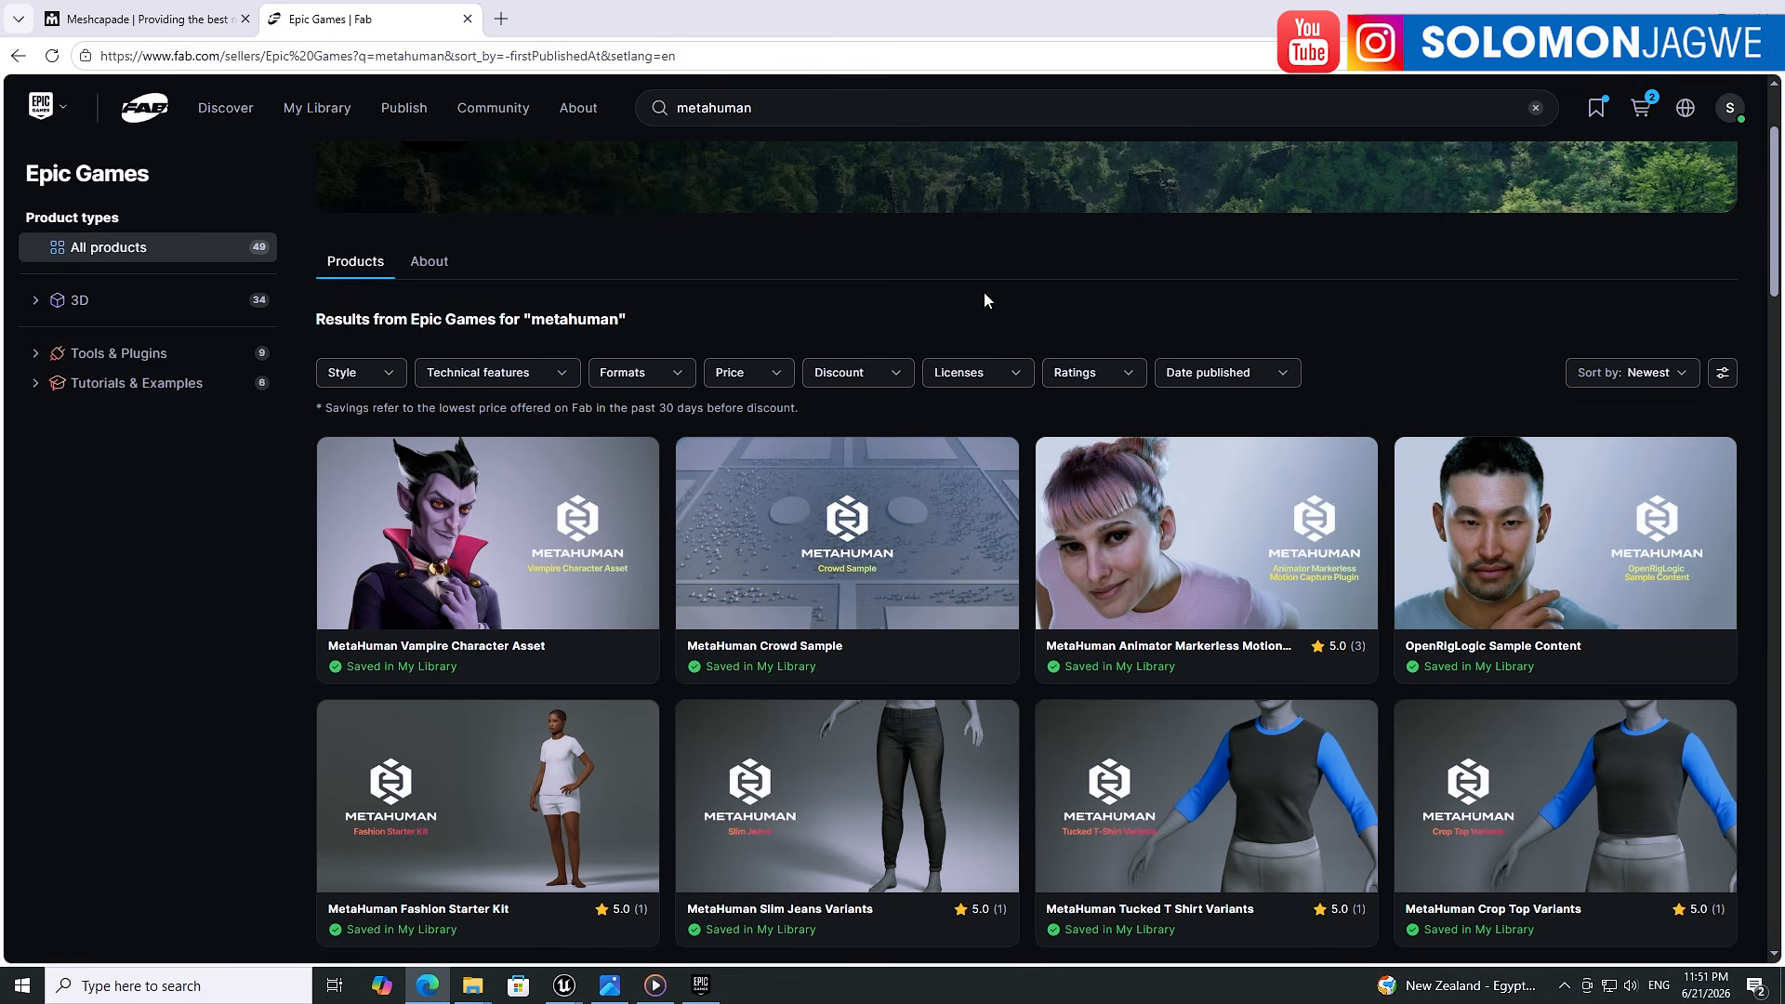
scroll(984, 301, "down", 2)
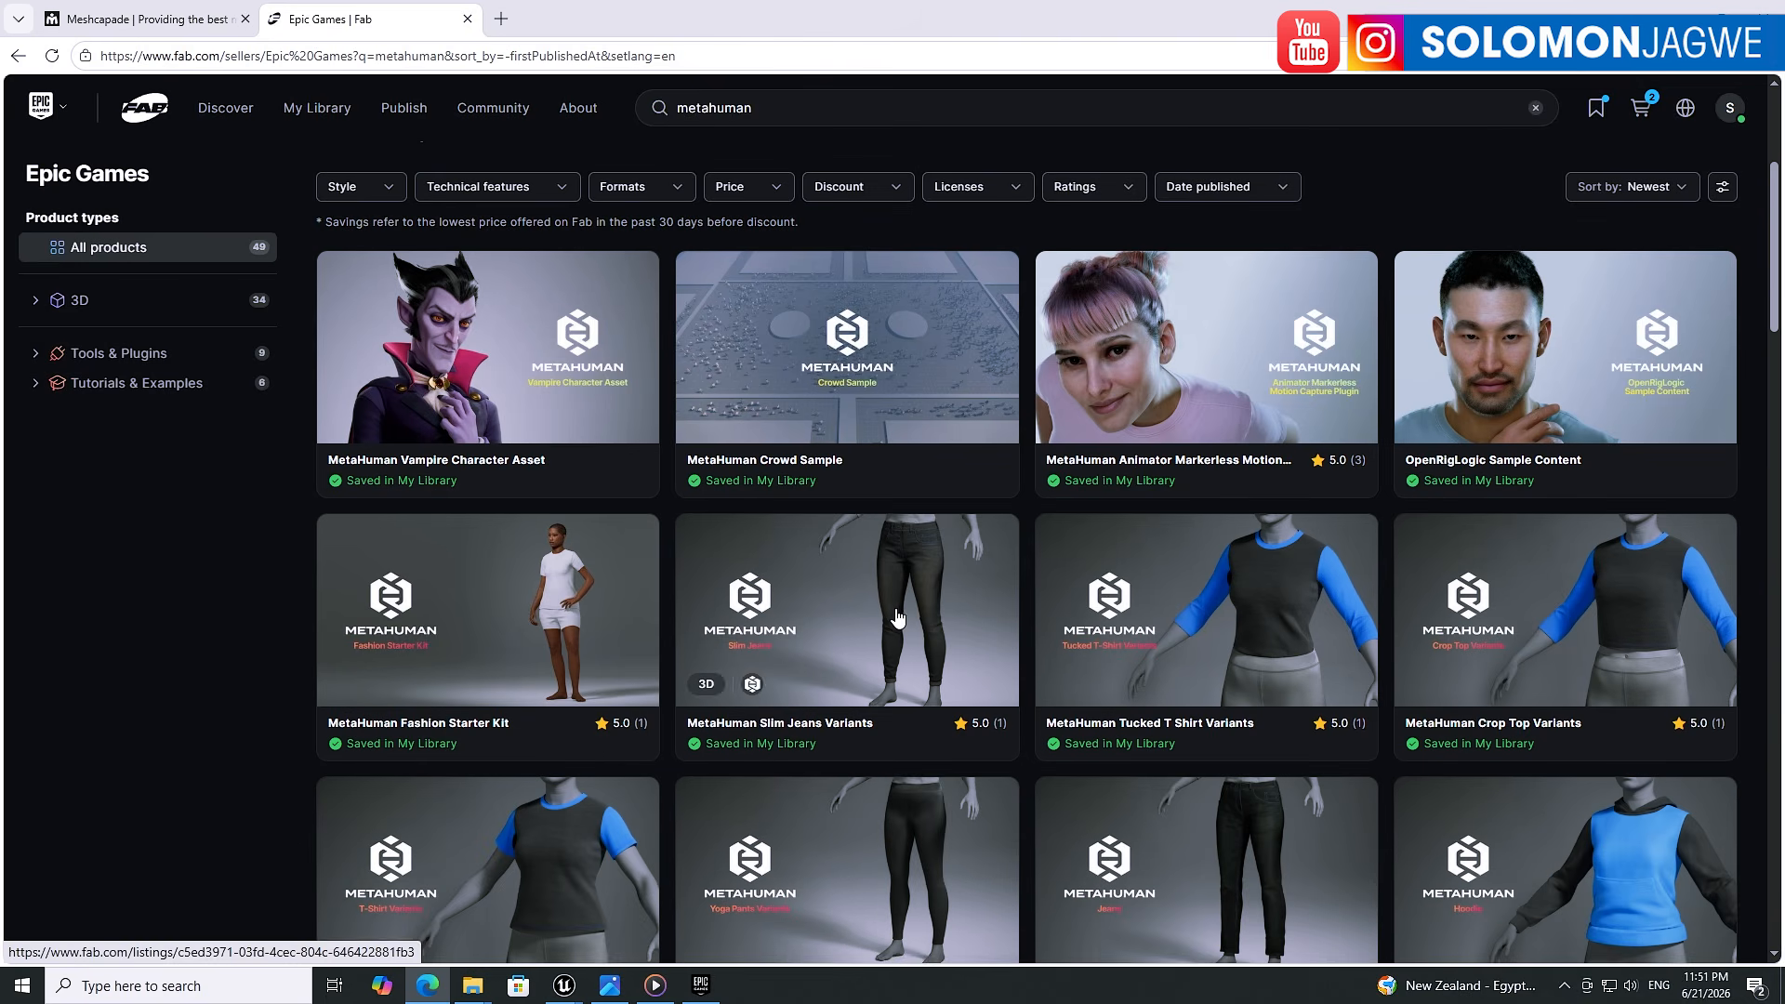
scroll(903, 620, "down", 1)
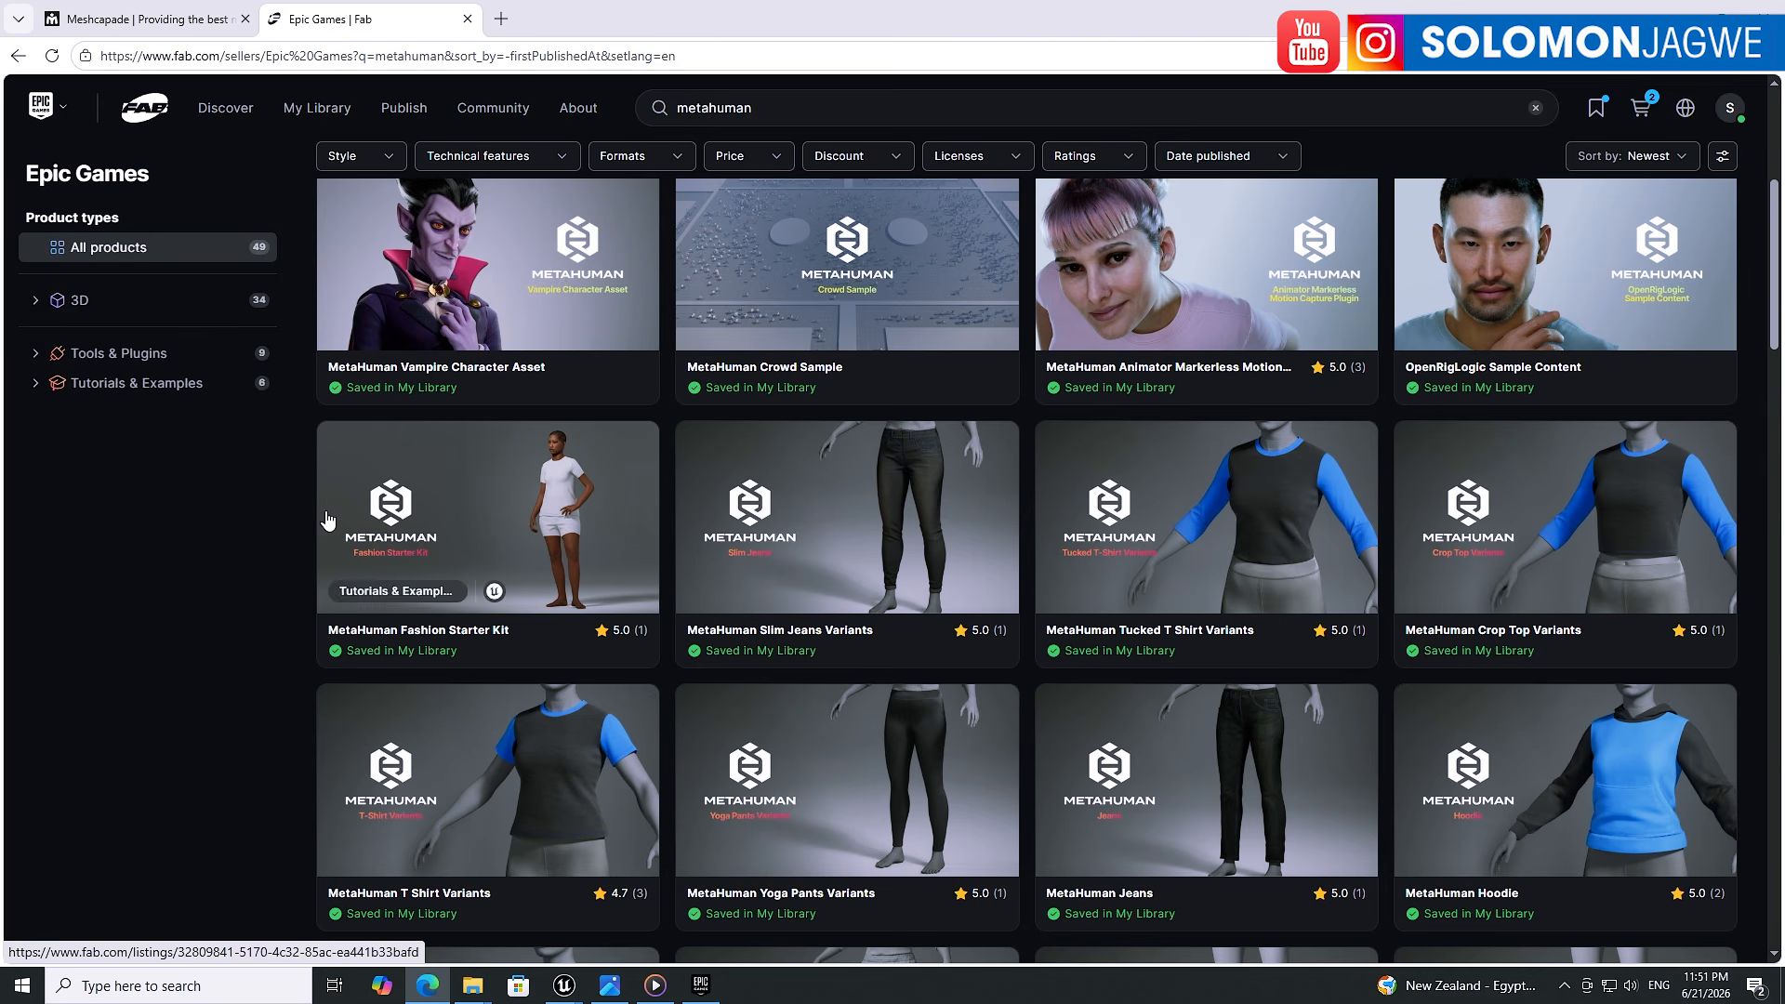
scroll(1199, 539, "down", 2)
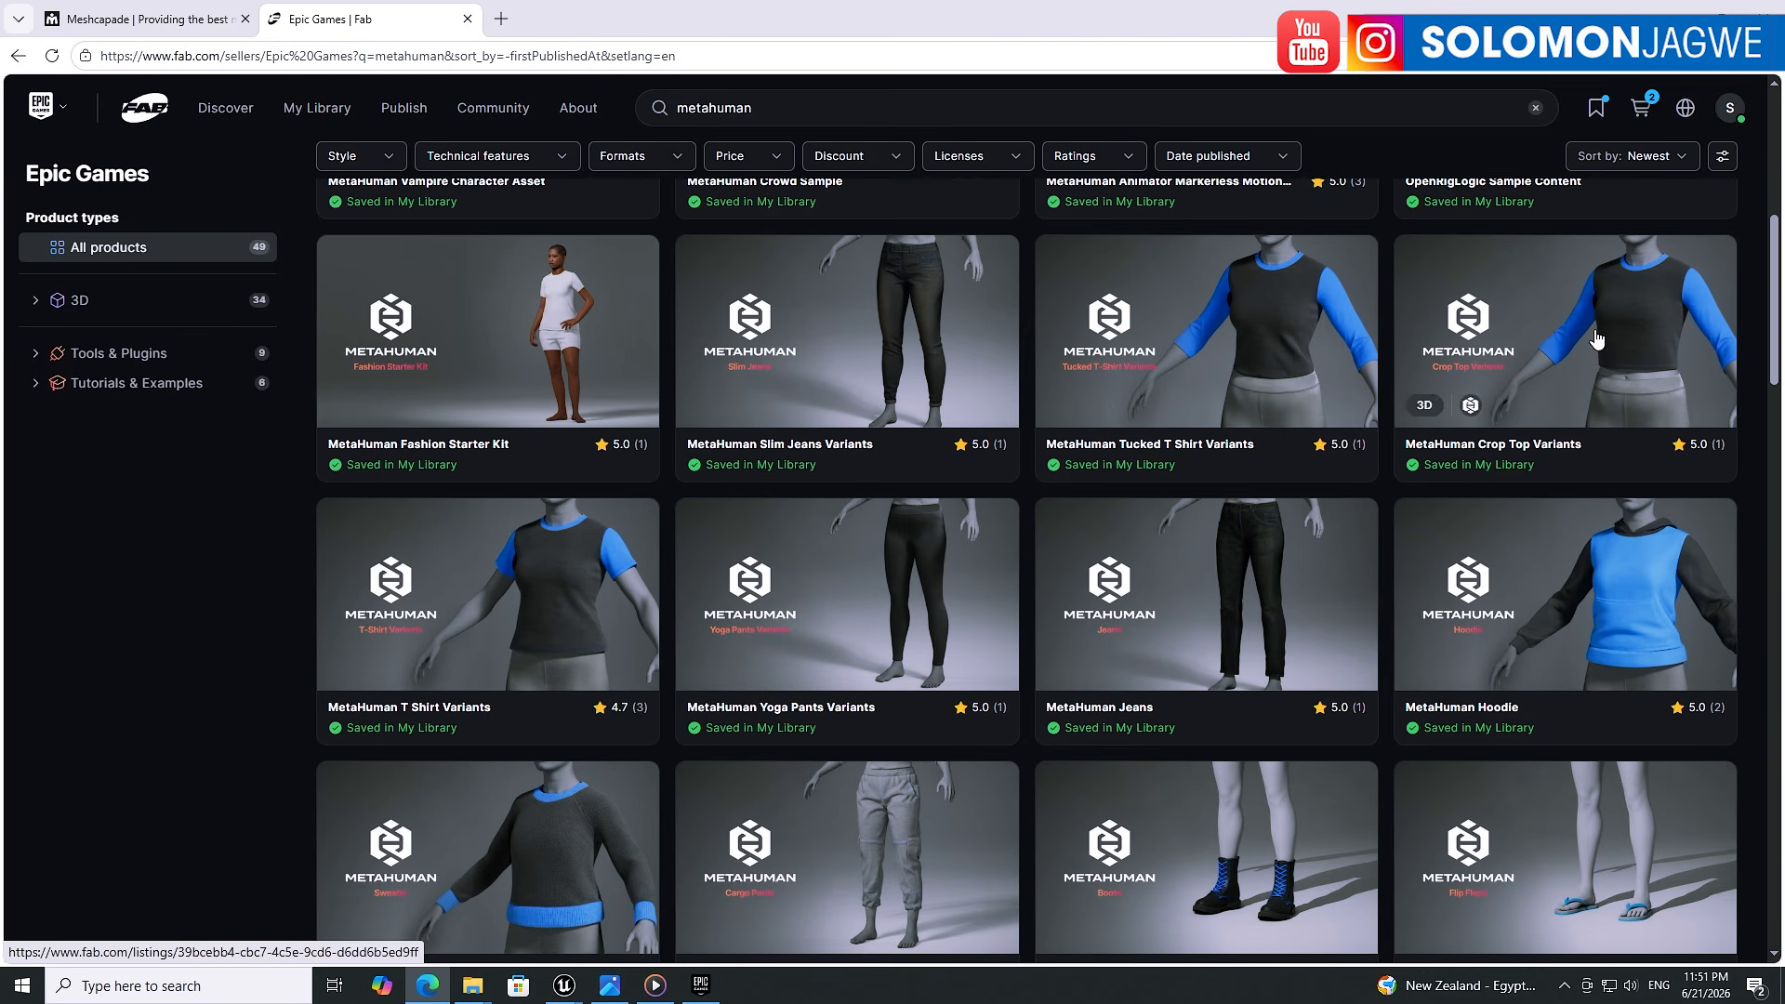
scroll(586, 586, "down", 10)
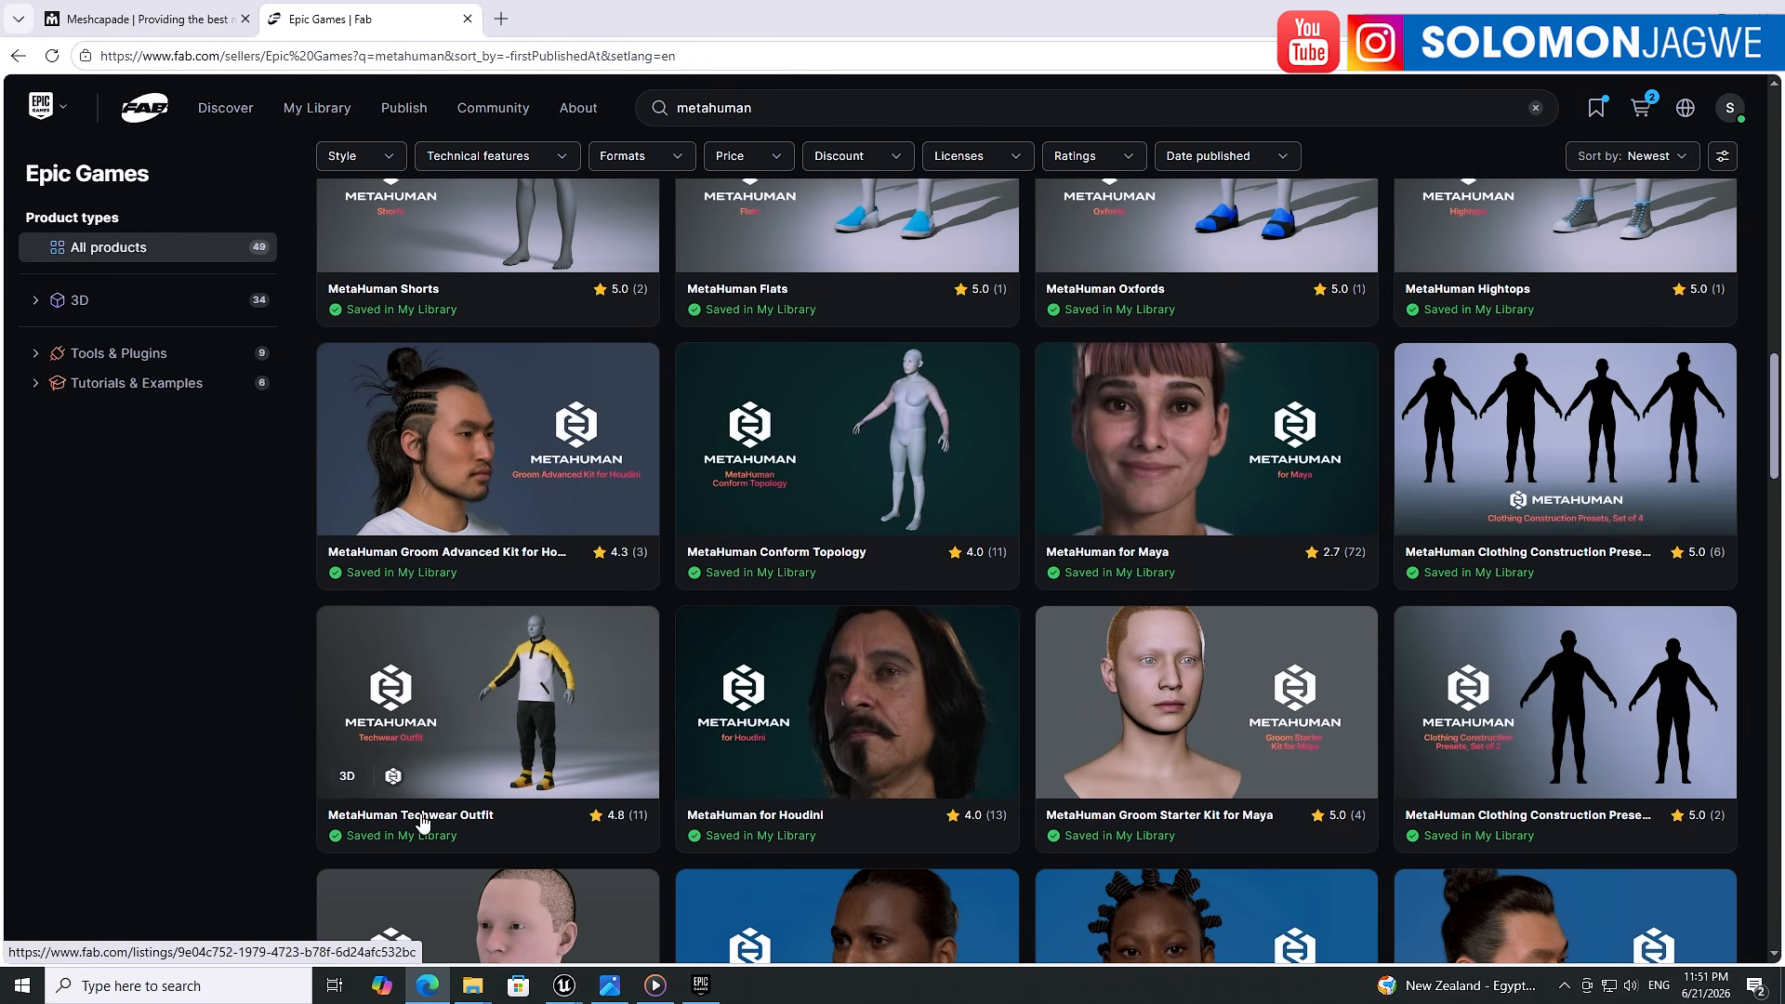
scroll(967, 656, "up", 5)
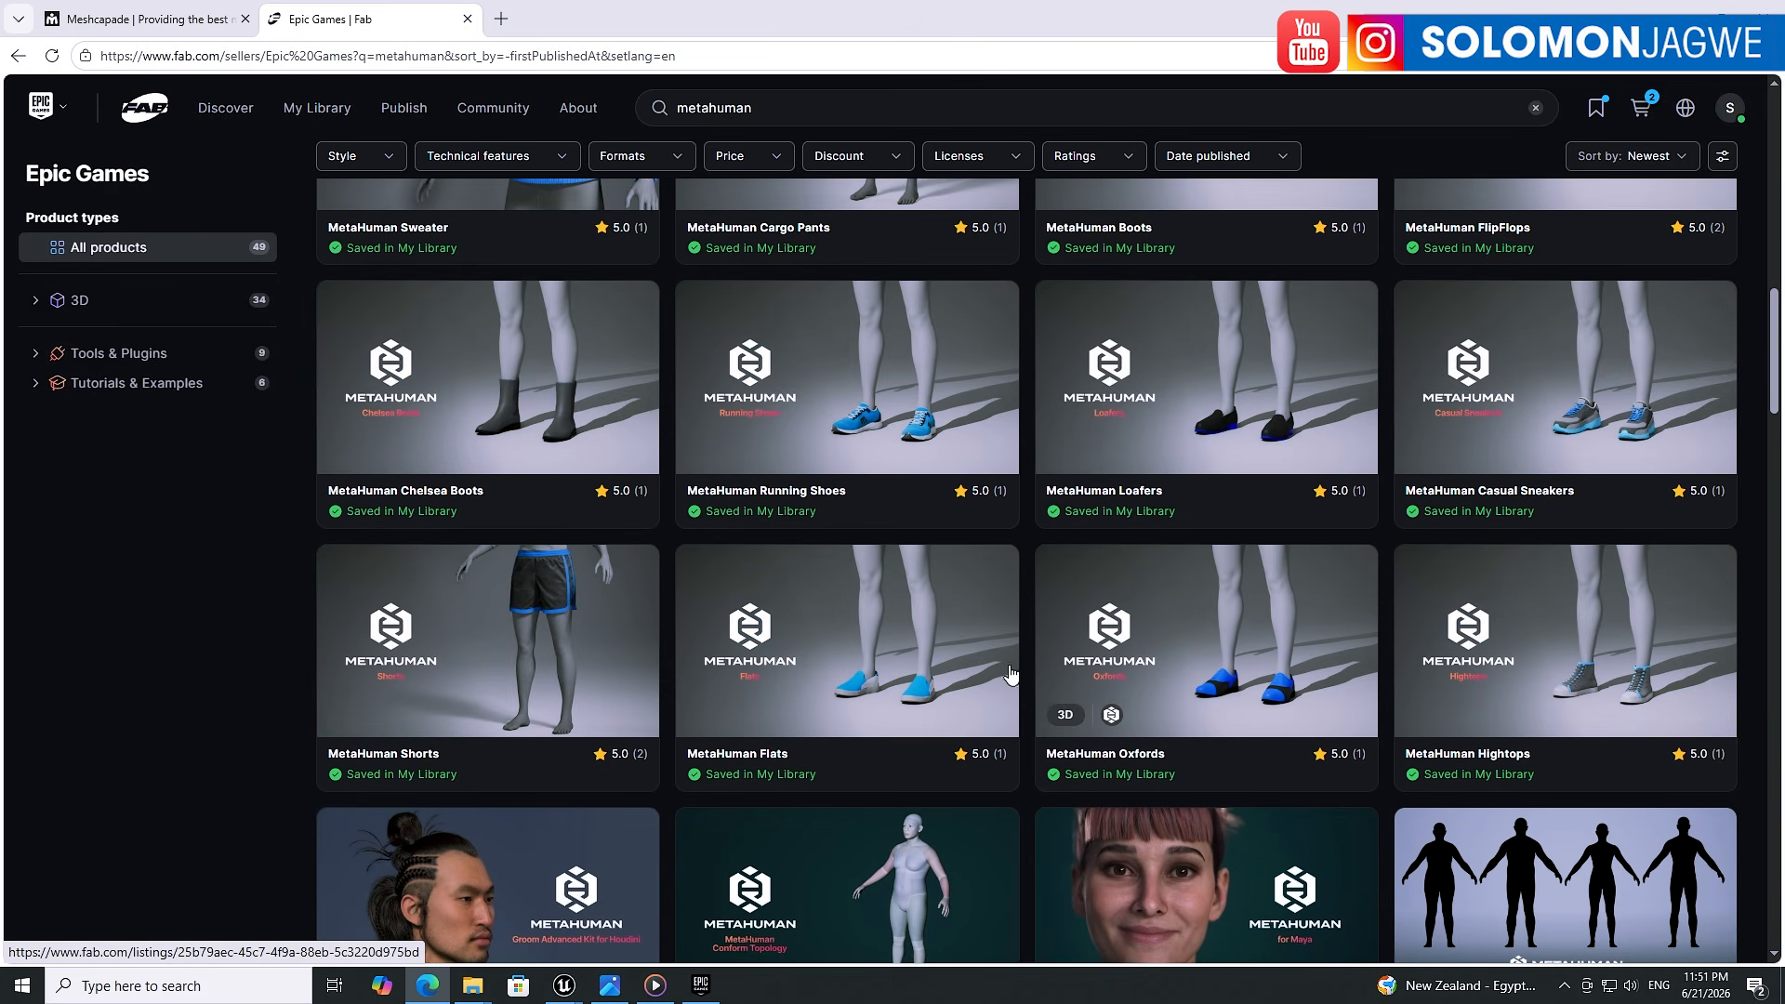
scroll(1134, 646, "up", 2)
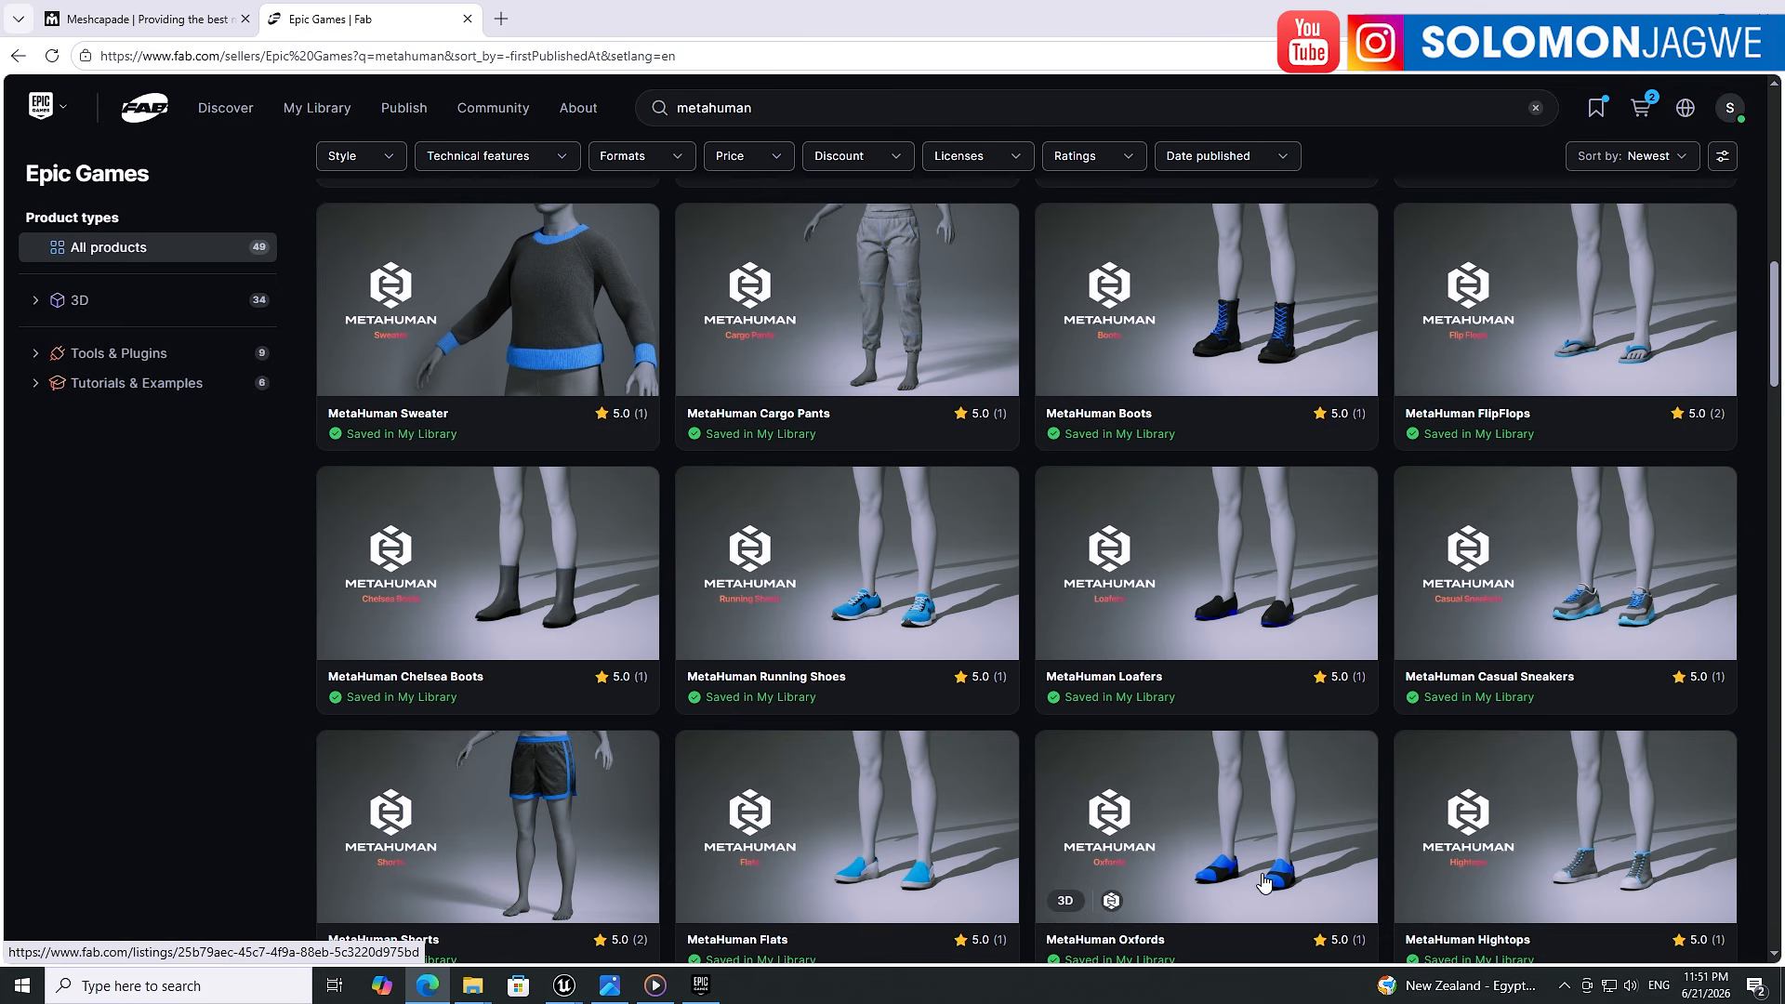
scroll(1067, 614, "up", 4)
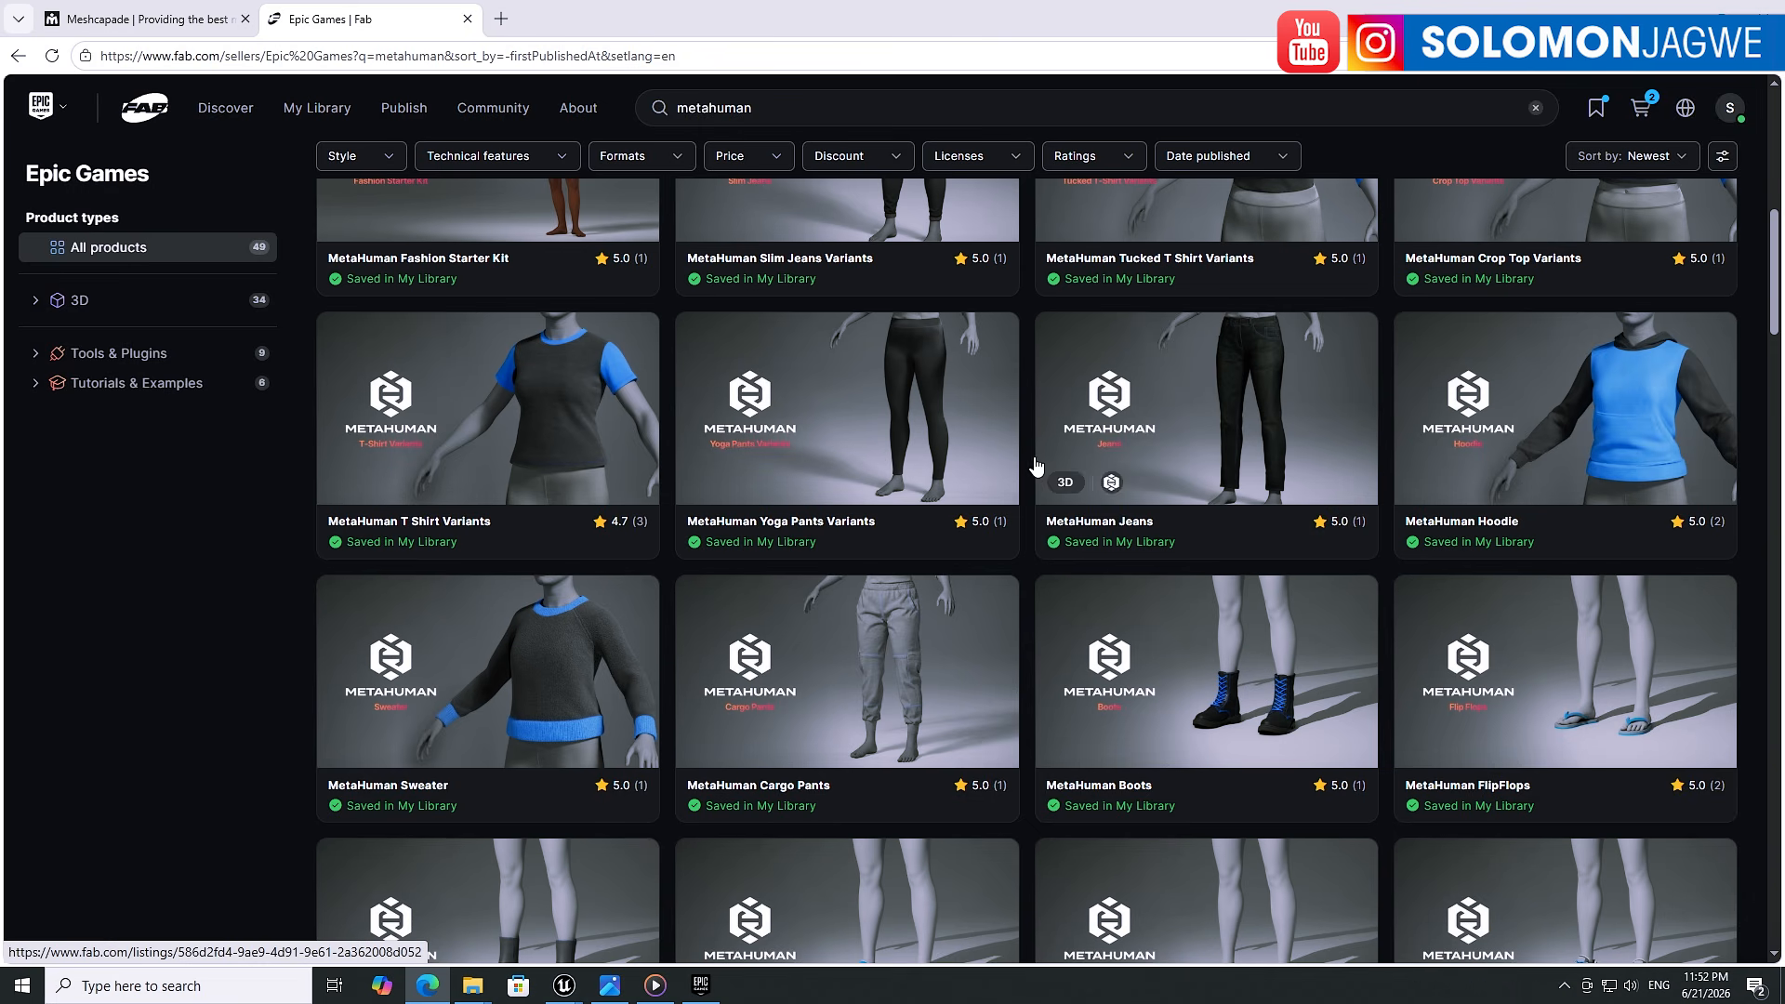
scroll(1050, 572, "up", 6)
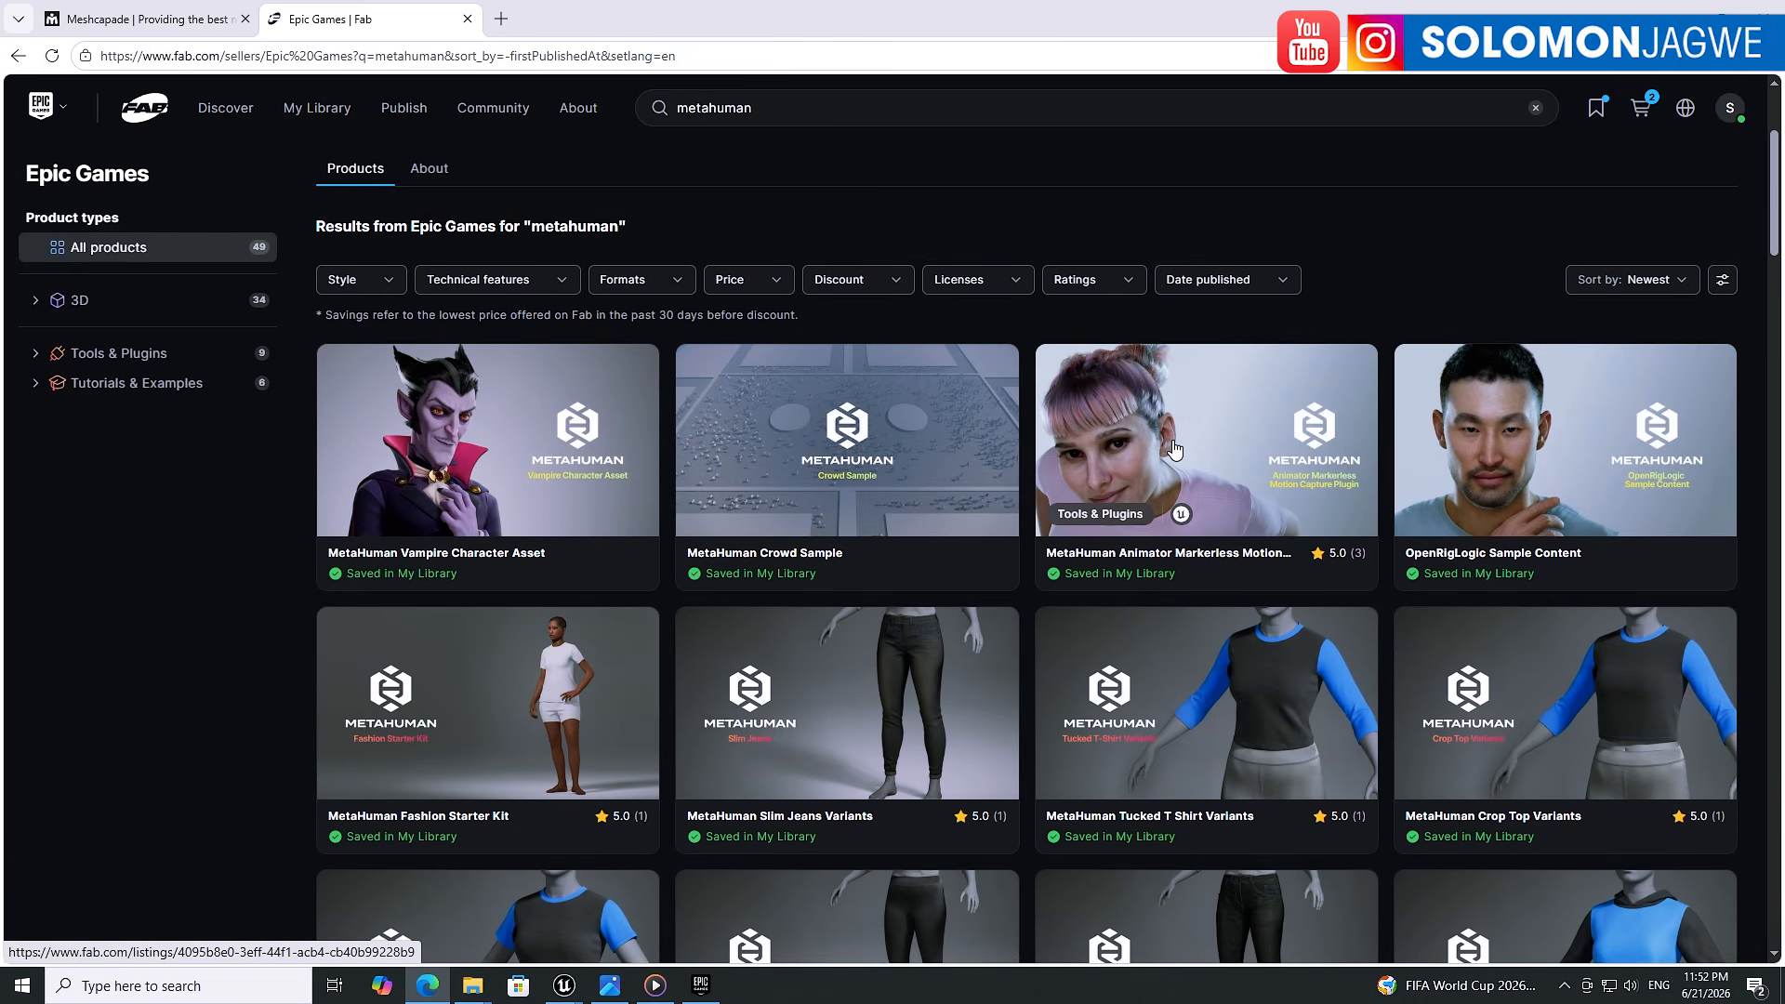
left_click(1174, 450)
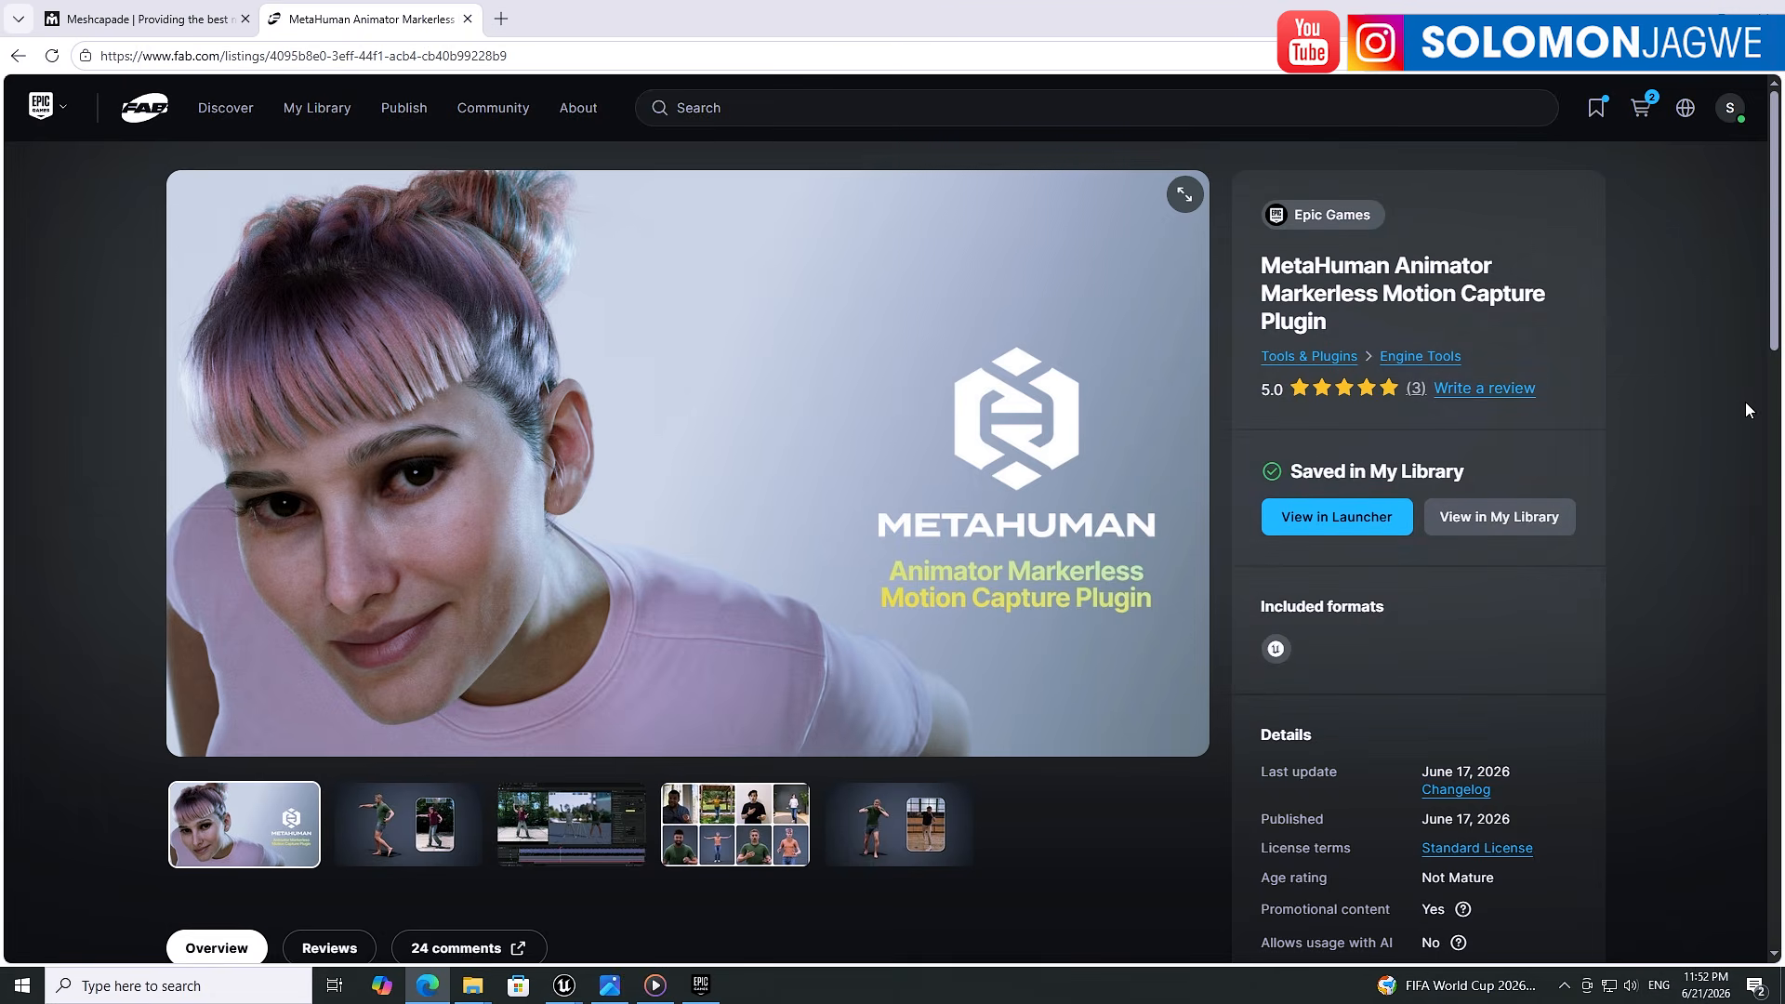
- Switch to the Epic Games Launcher and search the Fab Library for "metahuman"
left_click(1678, 14)
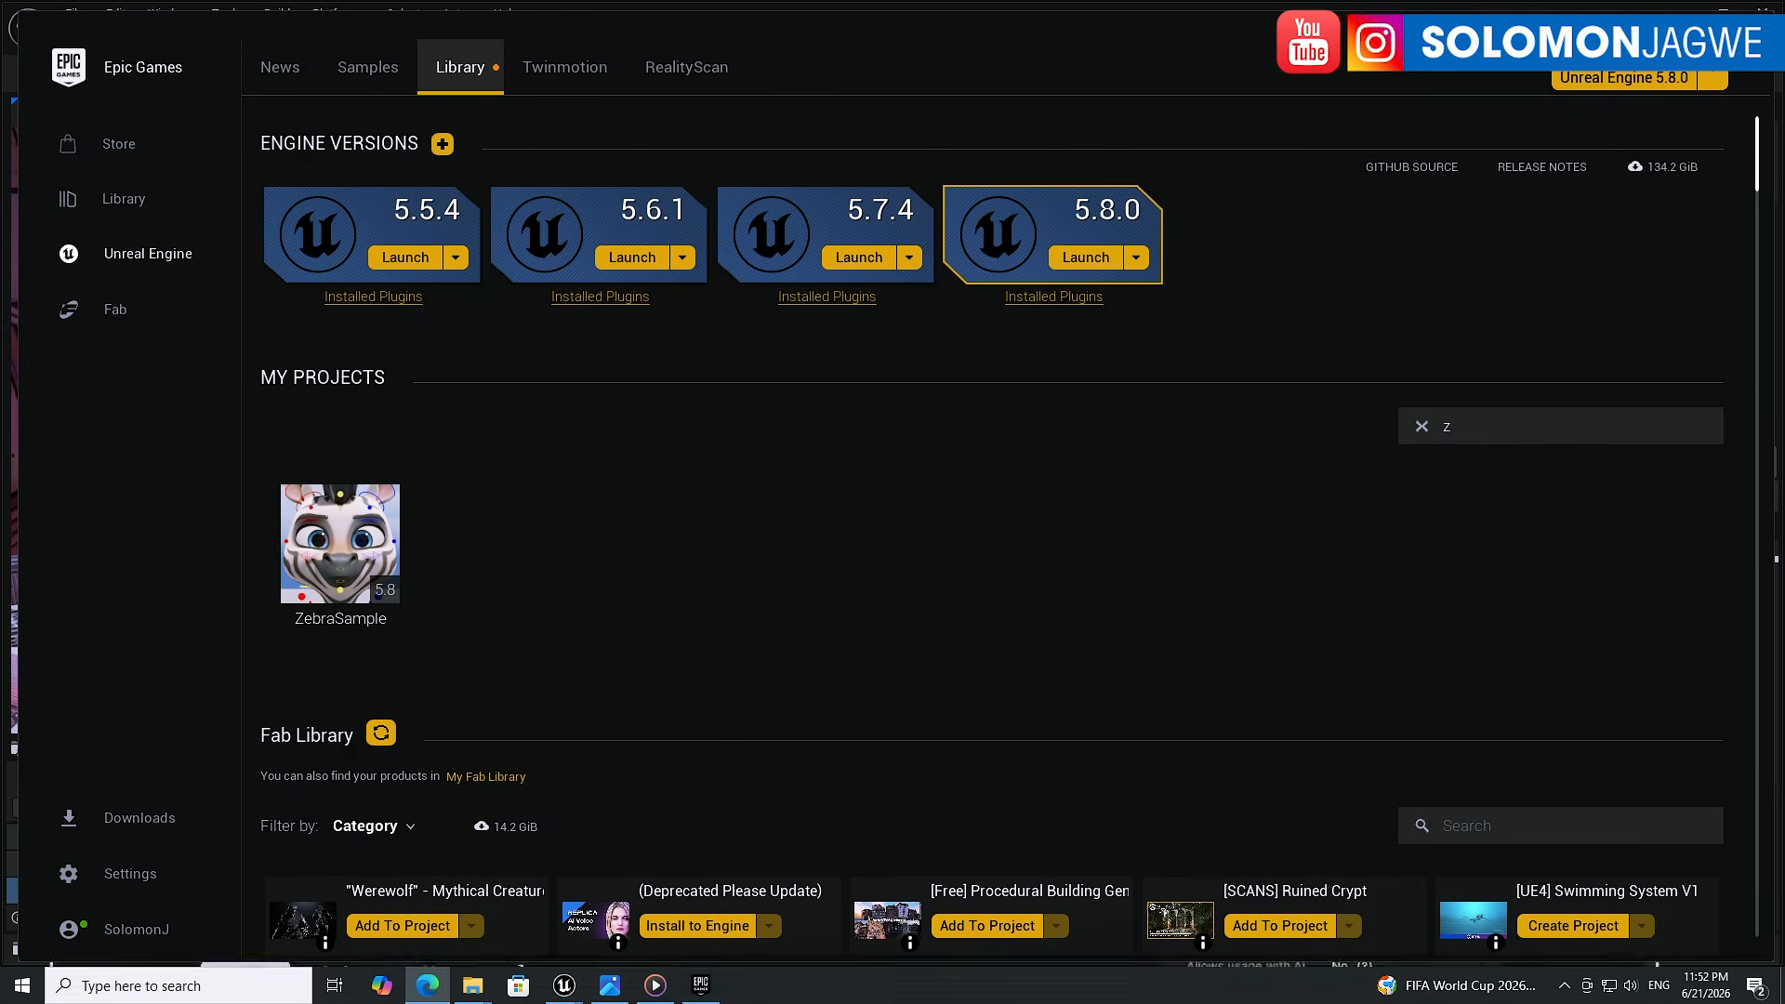
scroll(1214, 760, "down", 1)
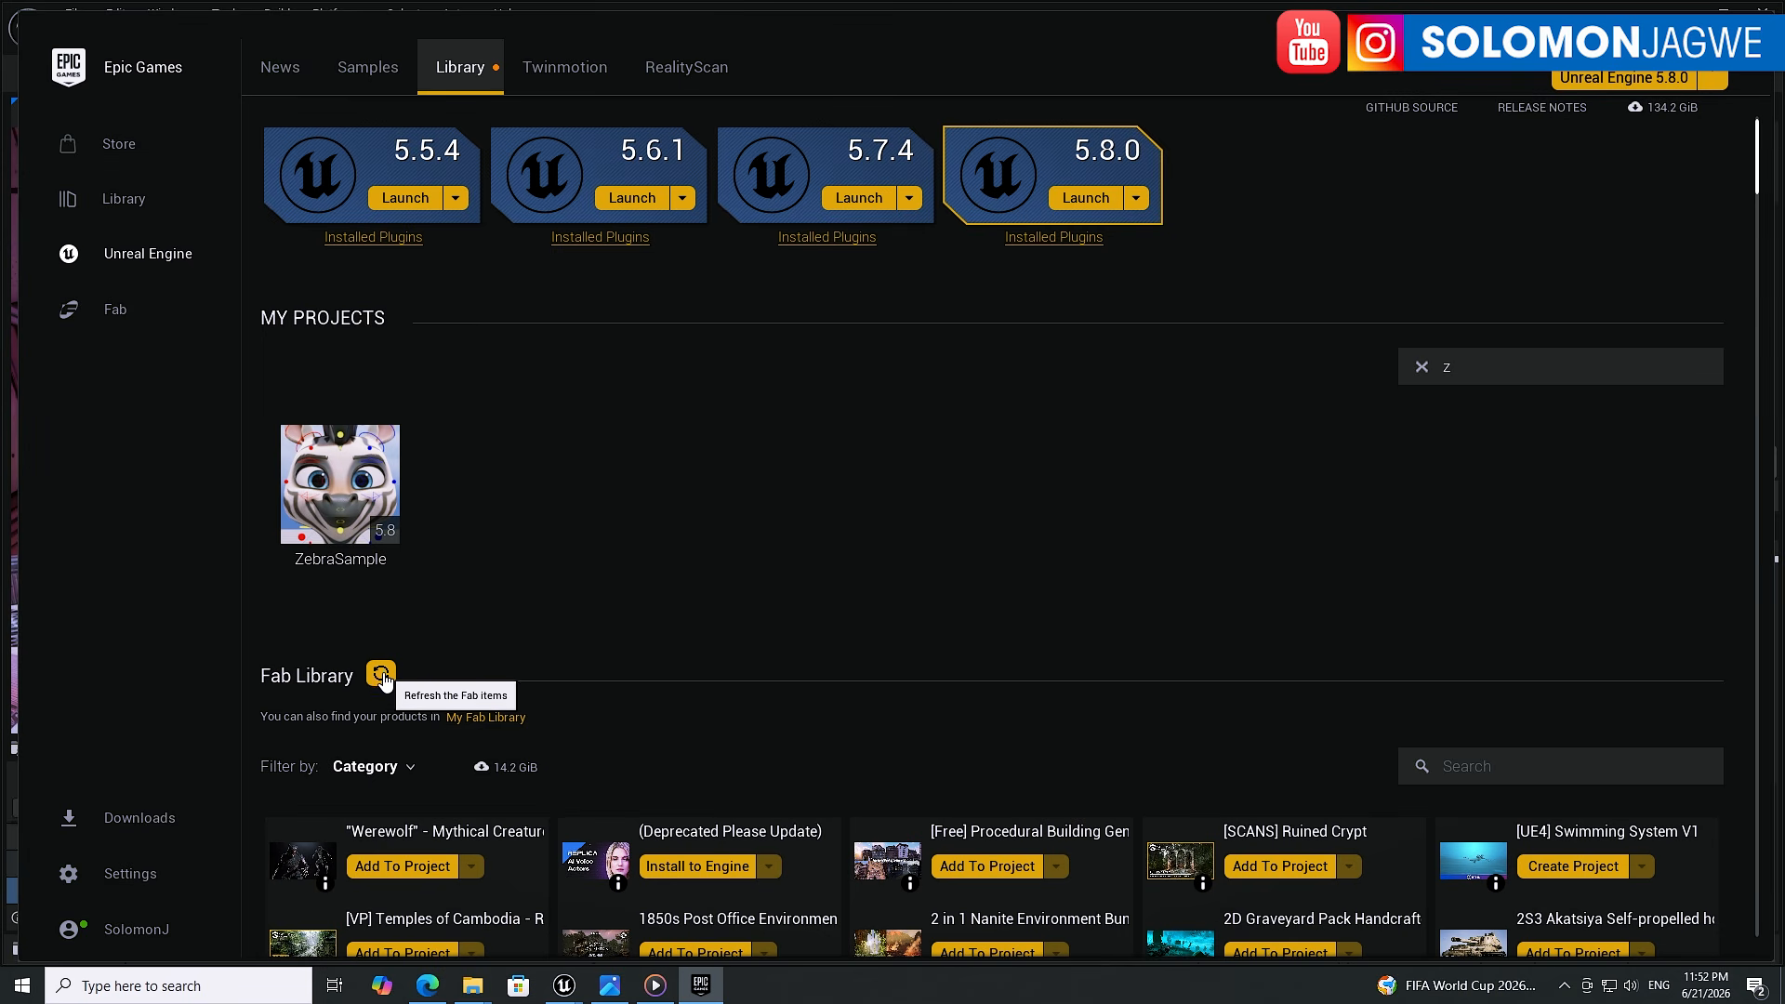
left_click(1482, 769)
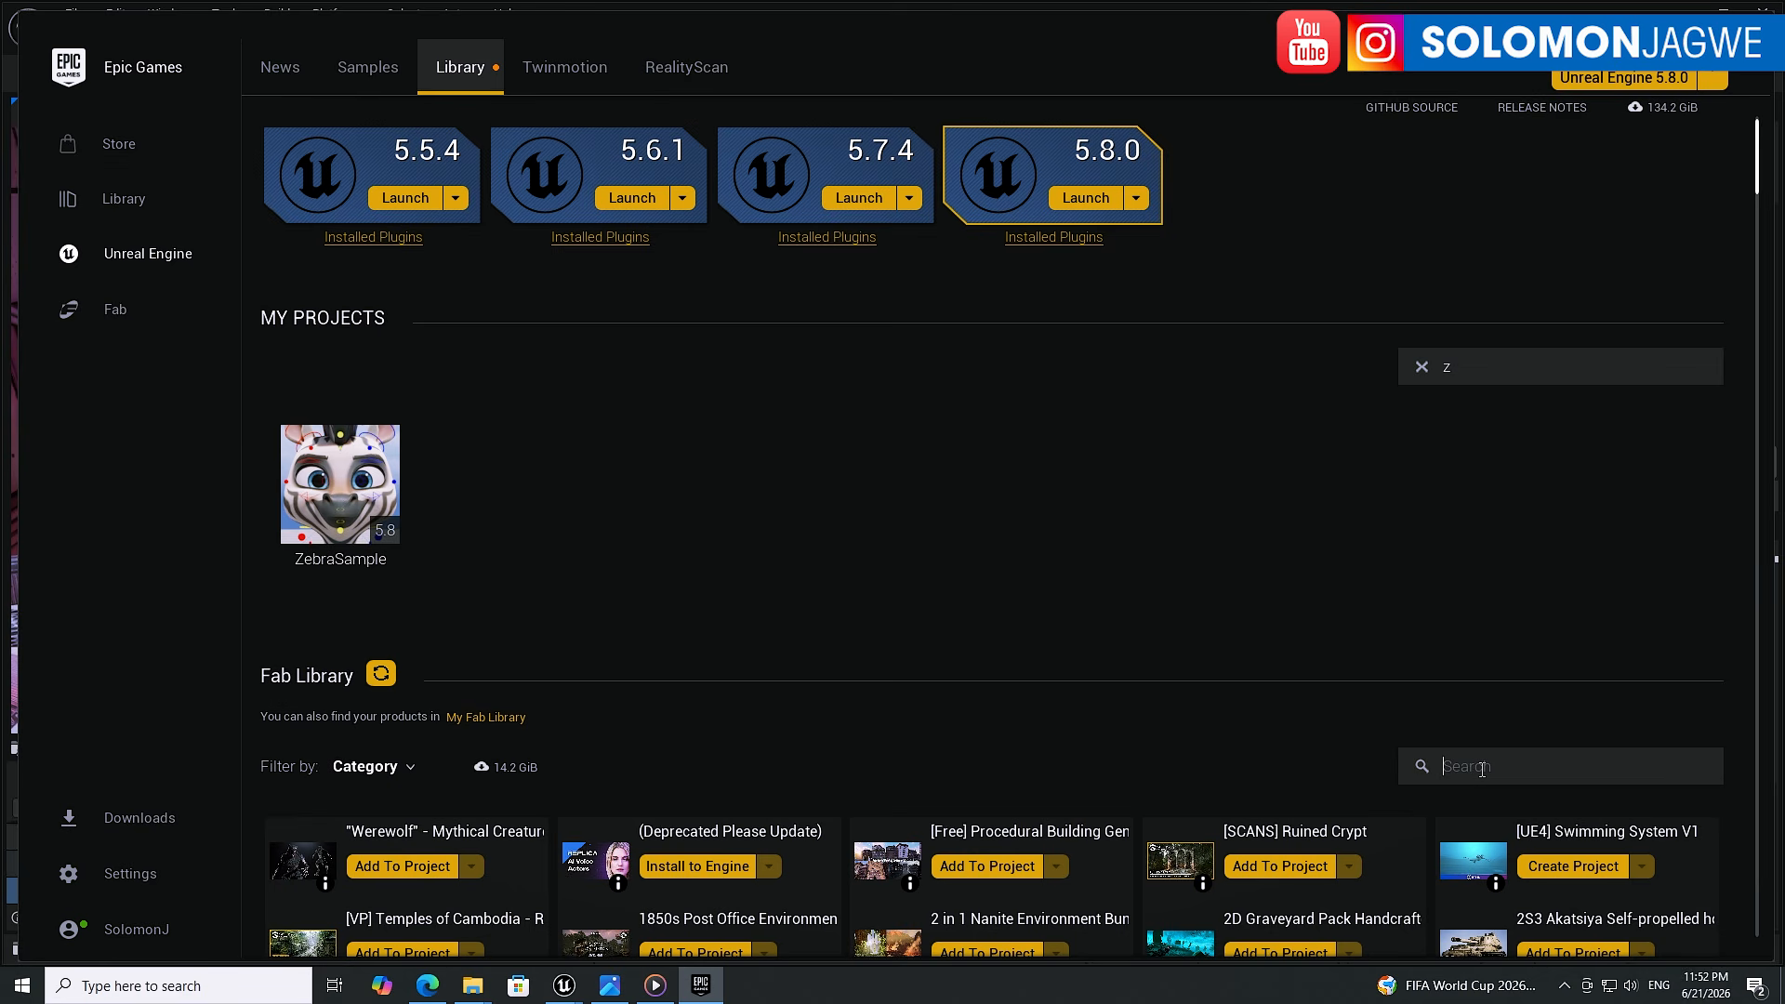
type("met")
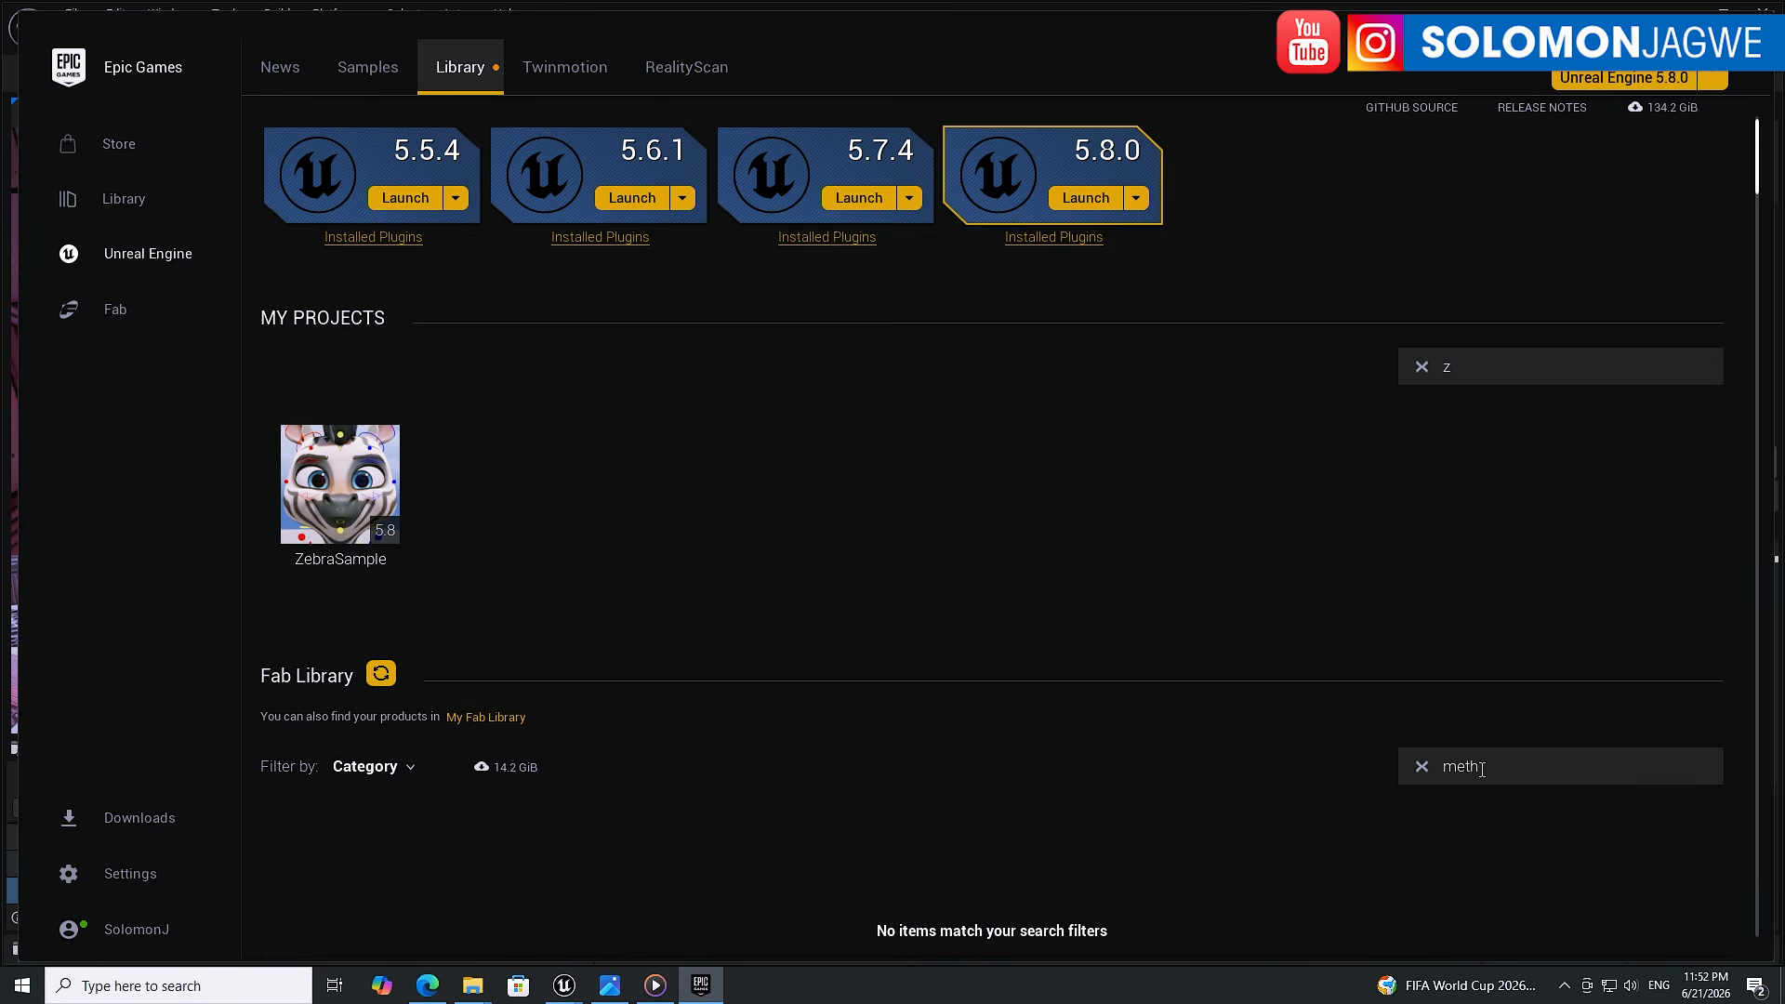
type("h")
key("BackSpace")
type("a")
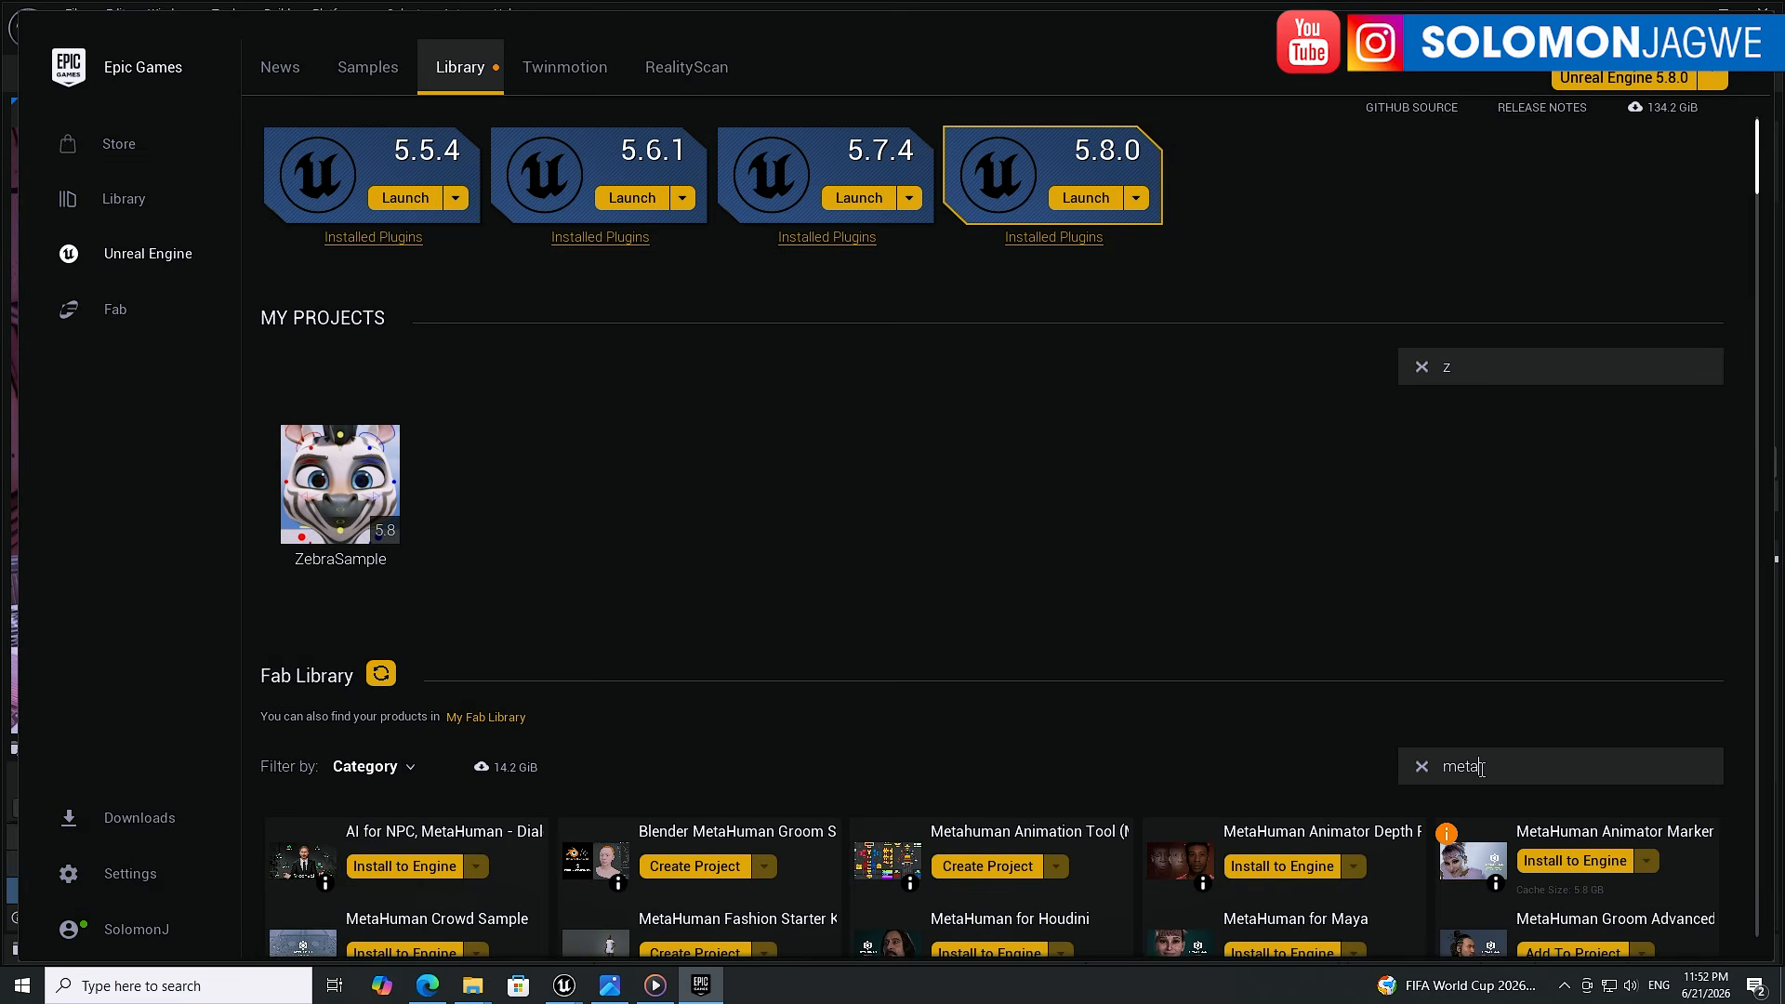
type("human")
scroll(1481, 768, "down", 1)
mouse_move(1453, 755)
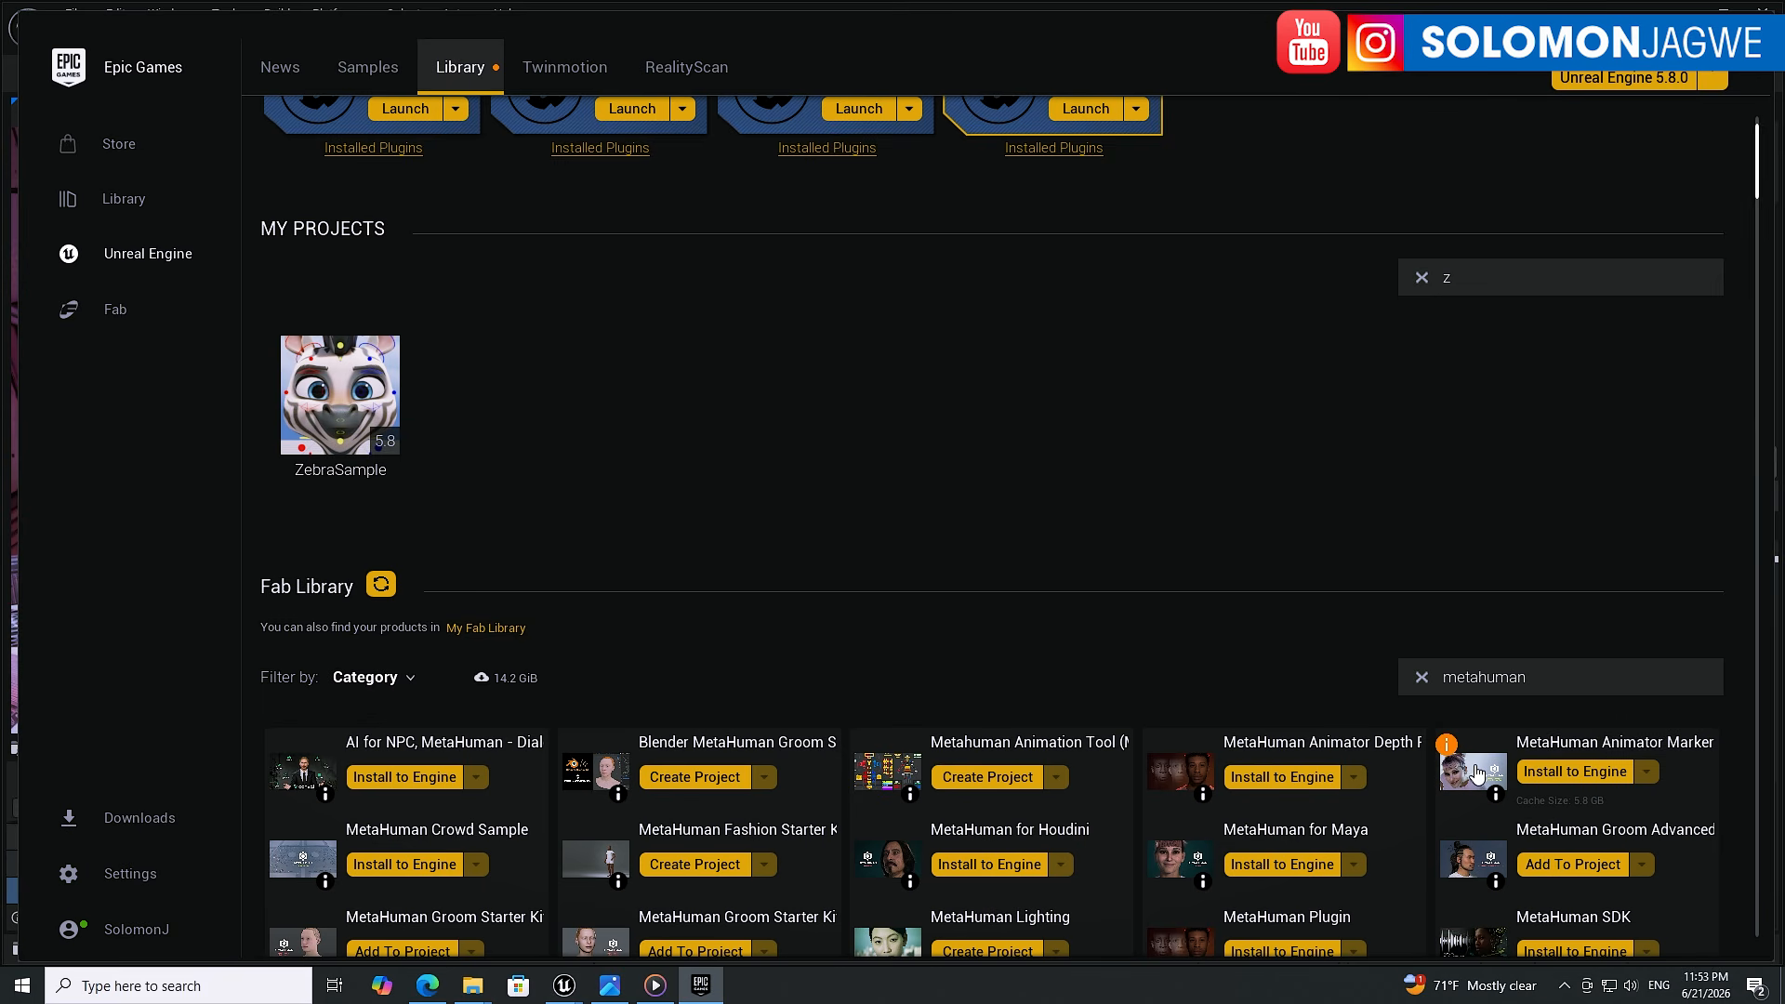
- Open the MetaHuman Animator Markerless Motion Capture Plugin listing from the library and review its preview image, description and details
left_click(1477, 771)
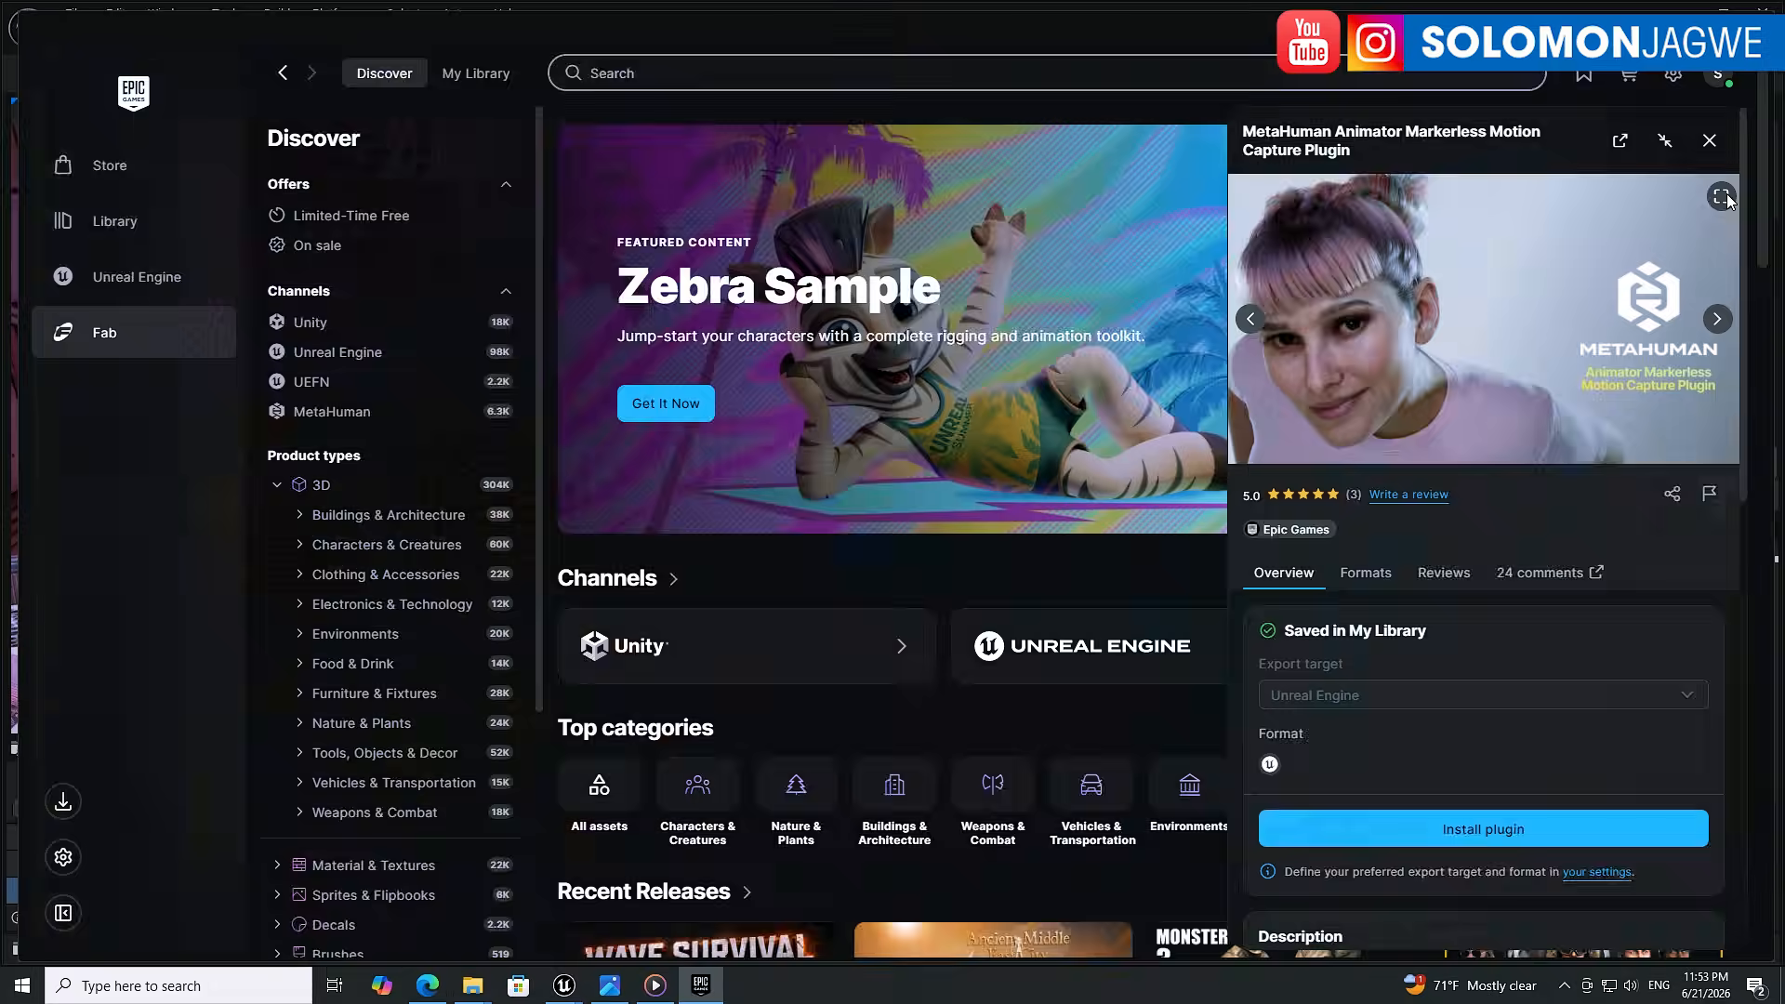
left_click(1479, 446)
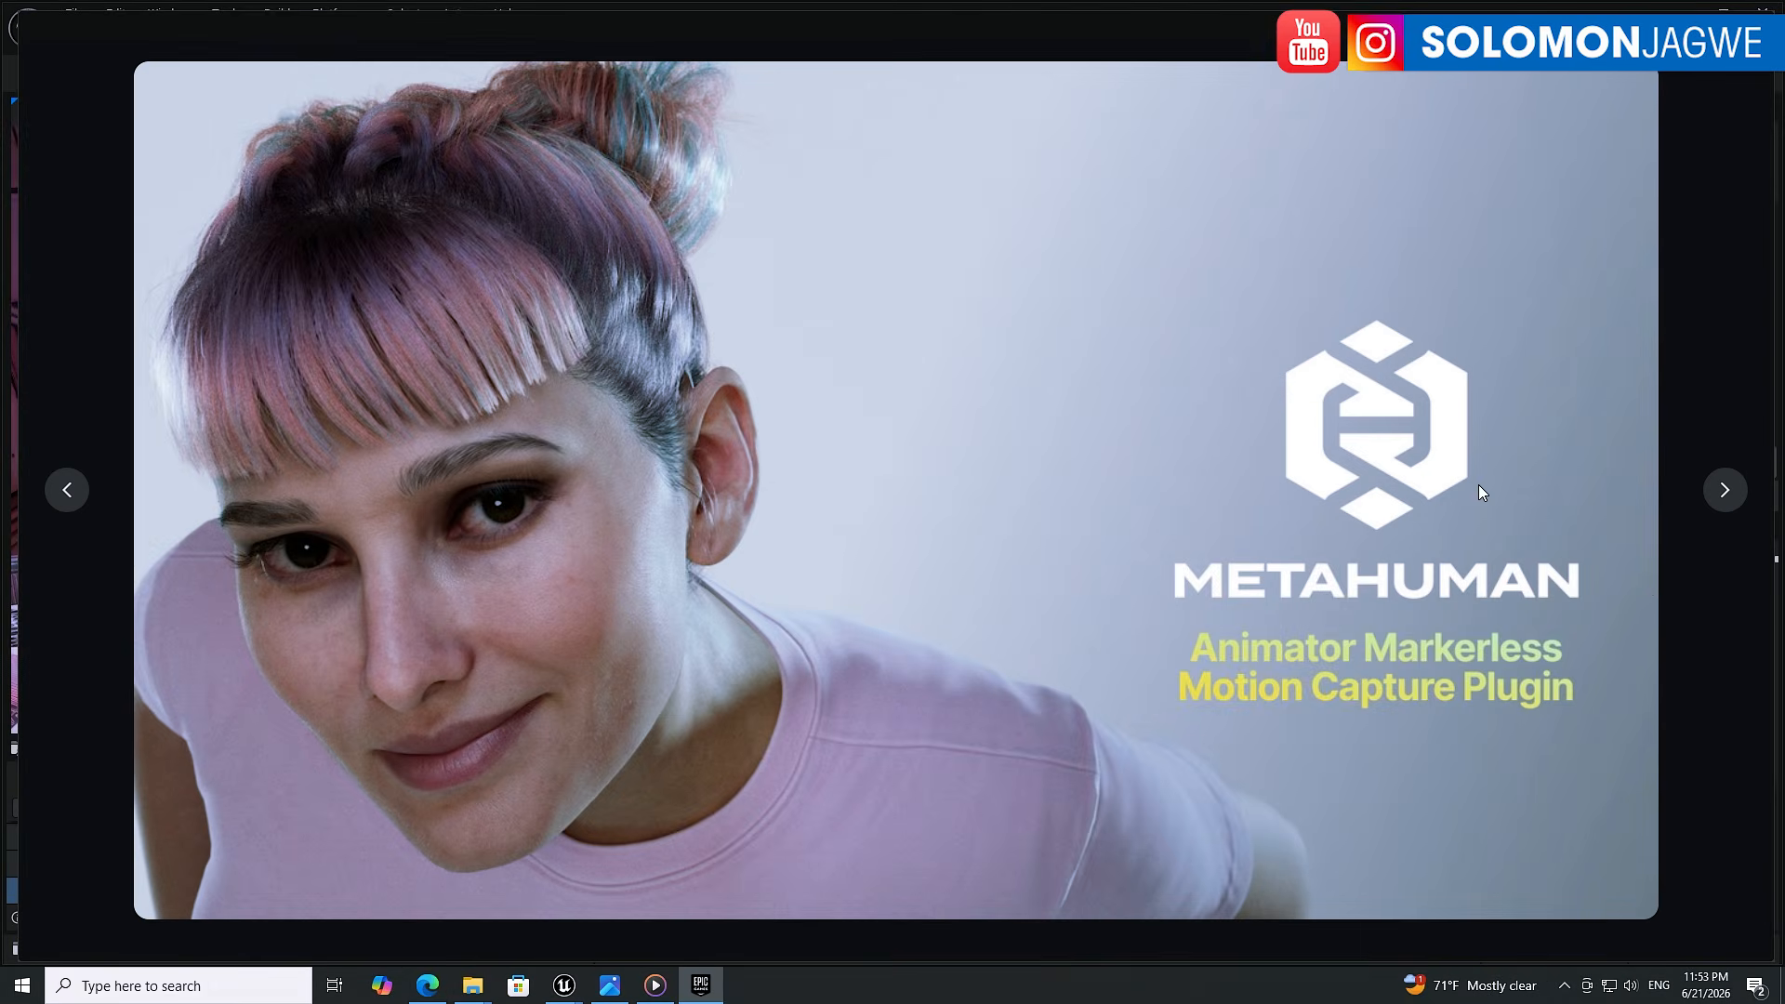
left_click(1646, 588)
scroll(1558, 616, "down", 1)
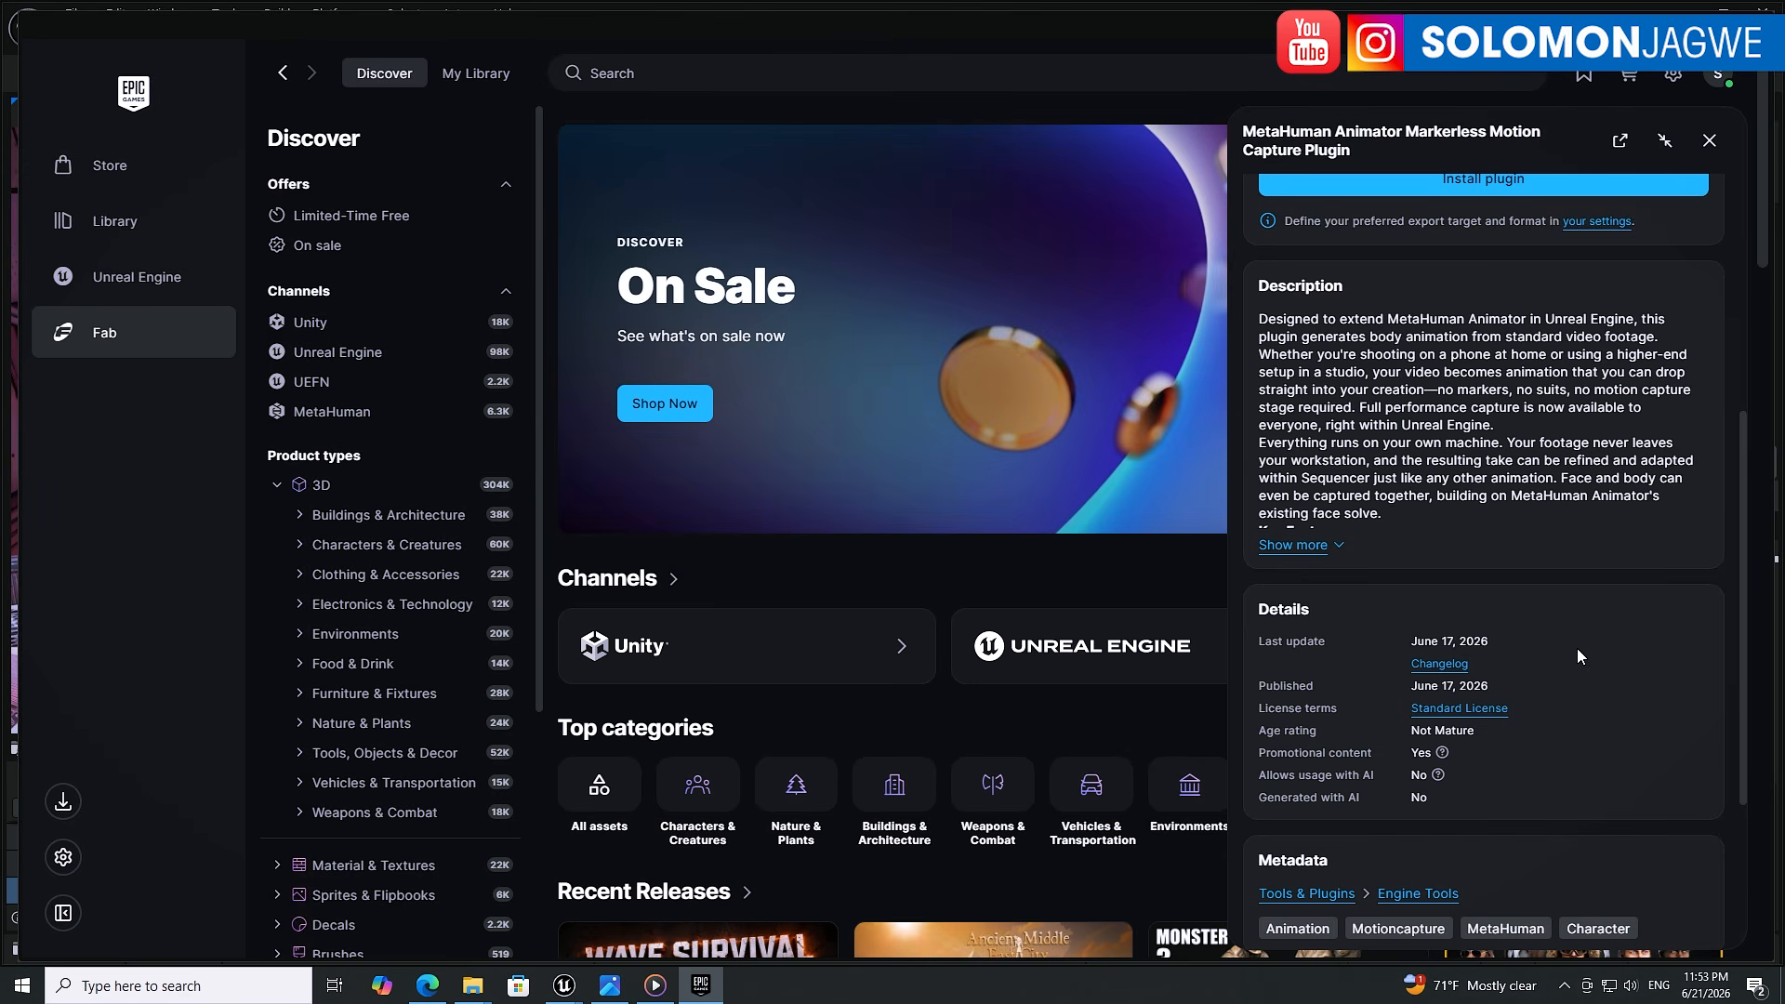
scroll(1574, 647, "down", 3)
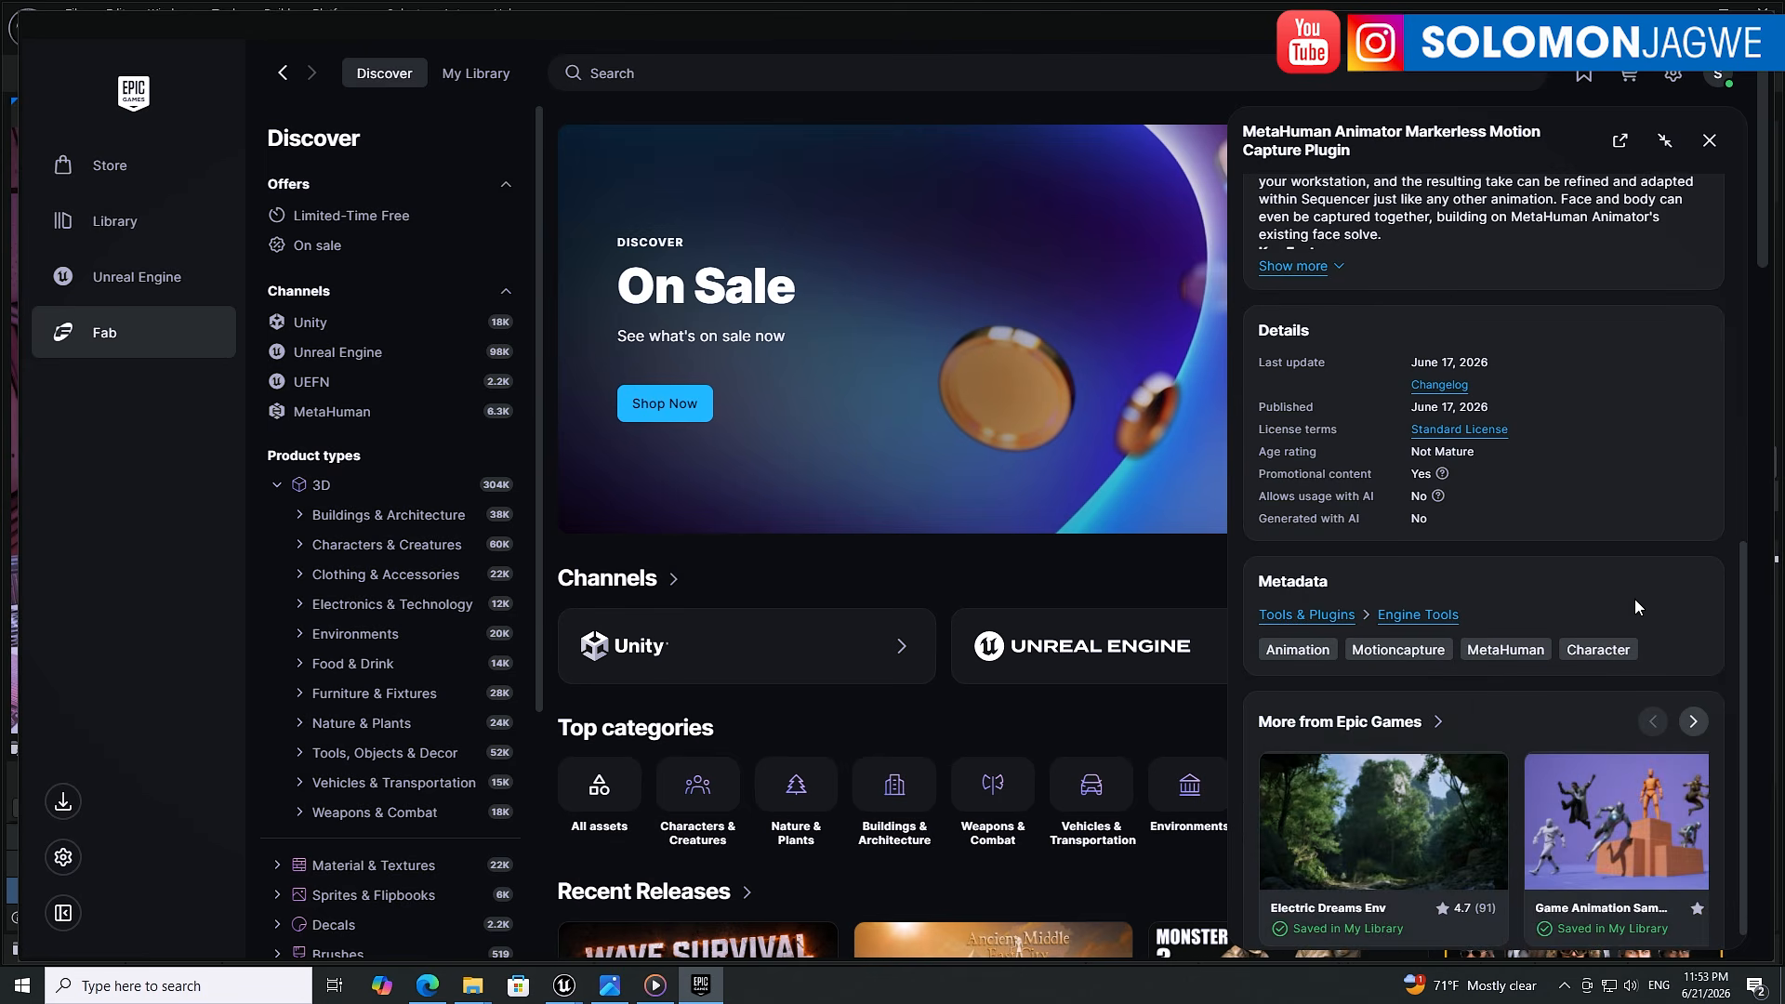
scroll(1626, 602, "up", 9)
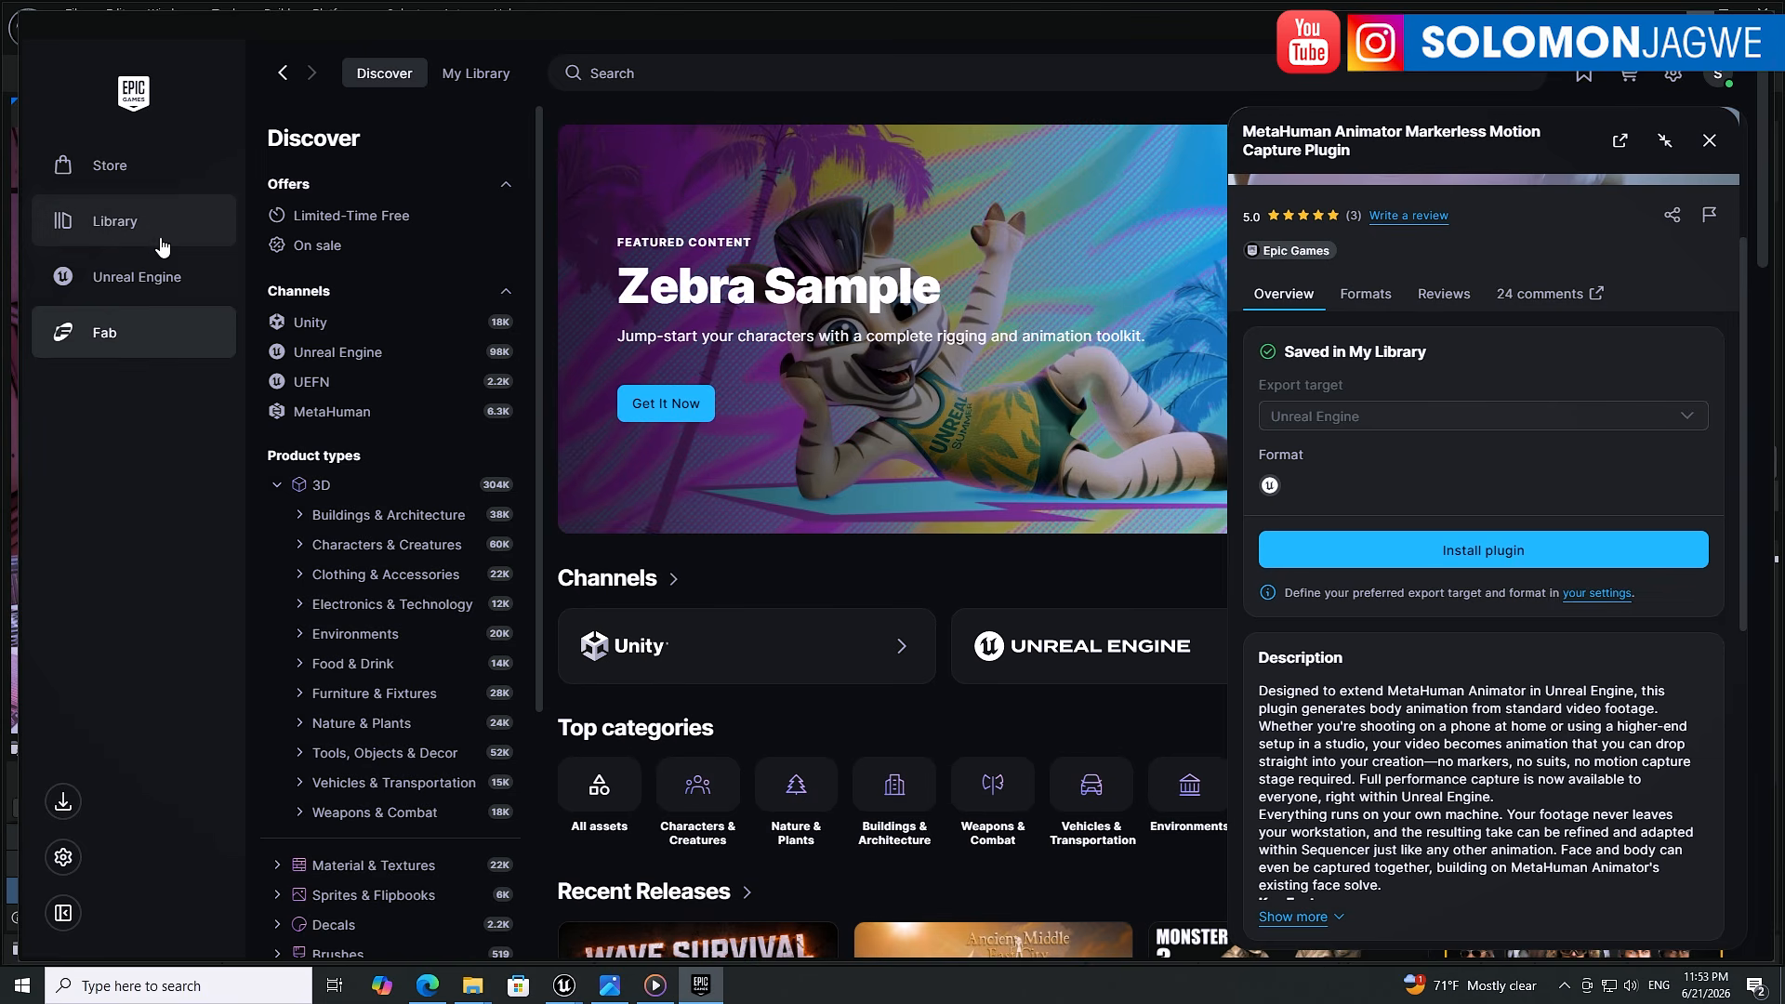
- Return to the Unreal Engine library, install the MetaHuman Animator Markerless plugin to engine slot 5.8, and check the downloads
left_click(116, 279)
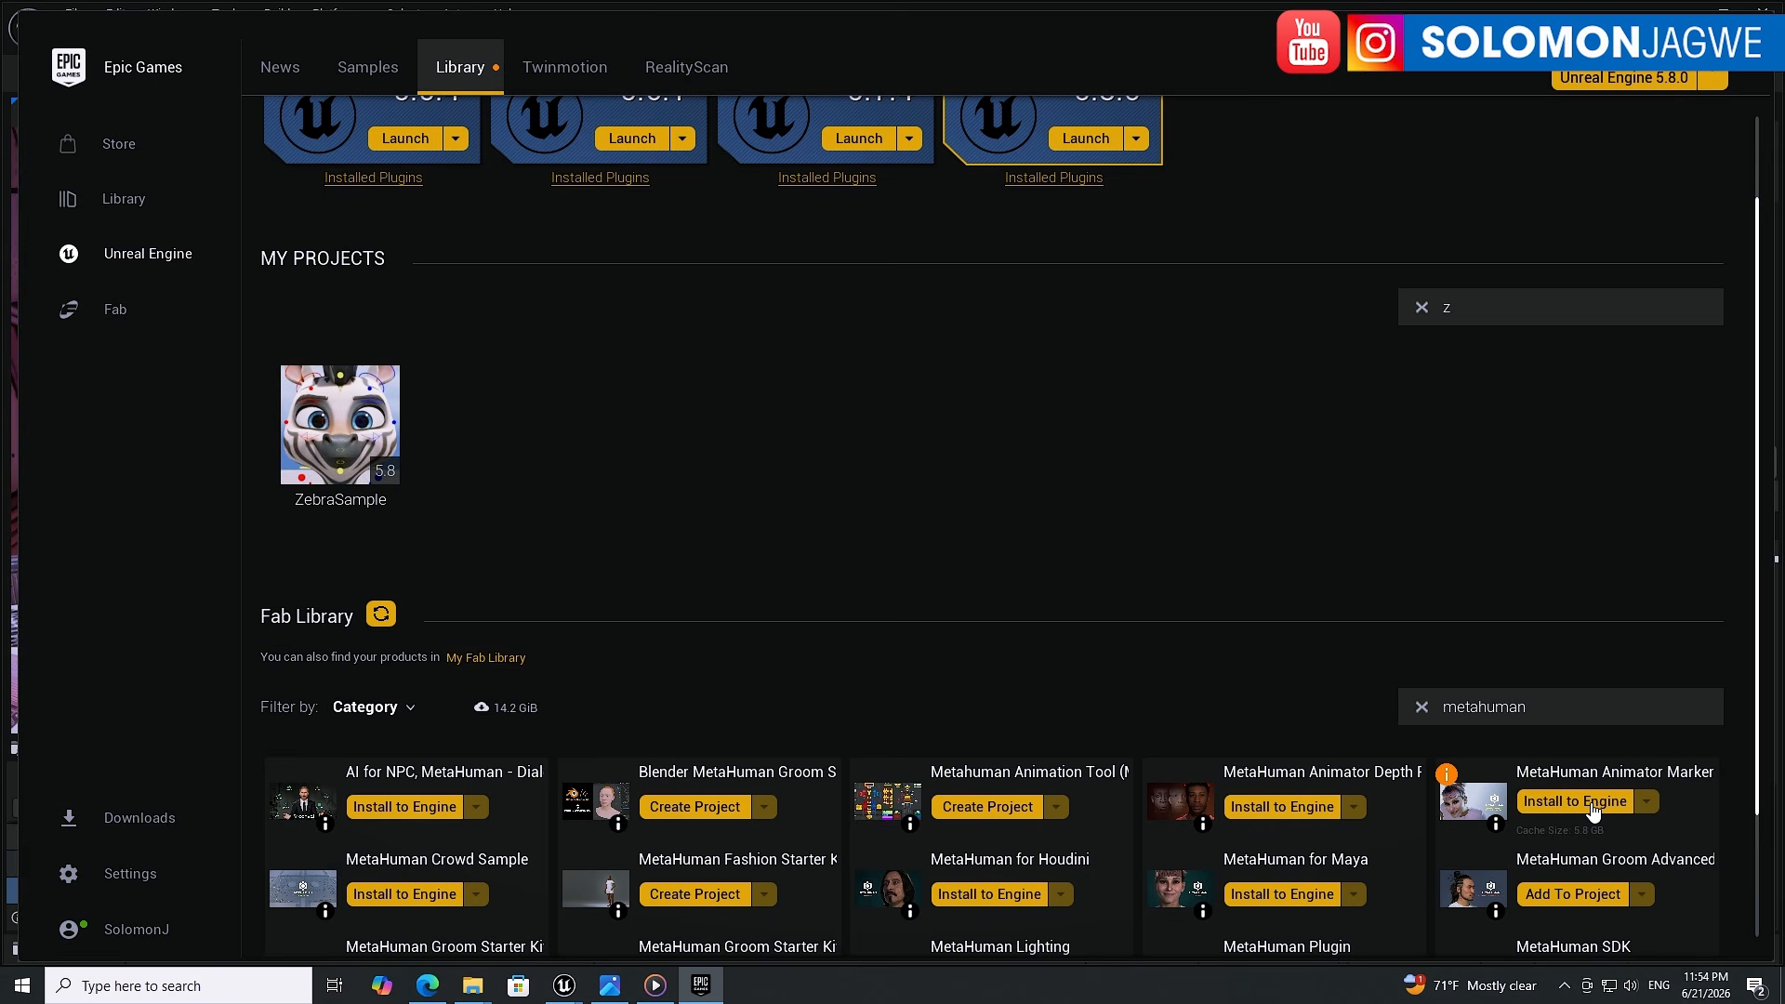
left_click(1594, 805)
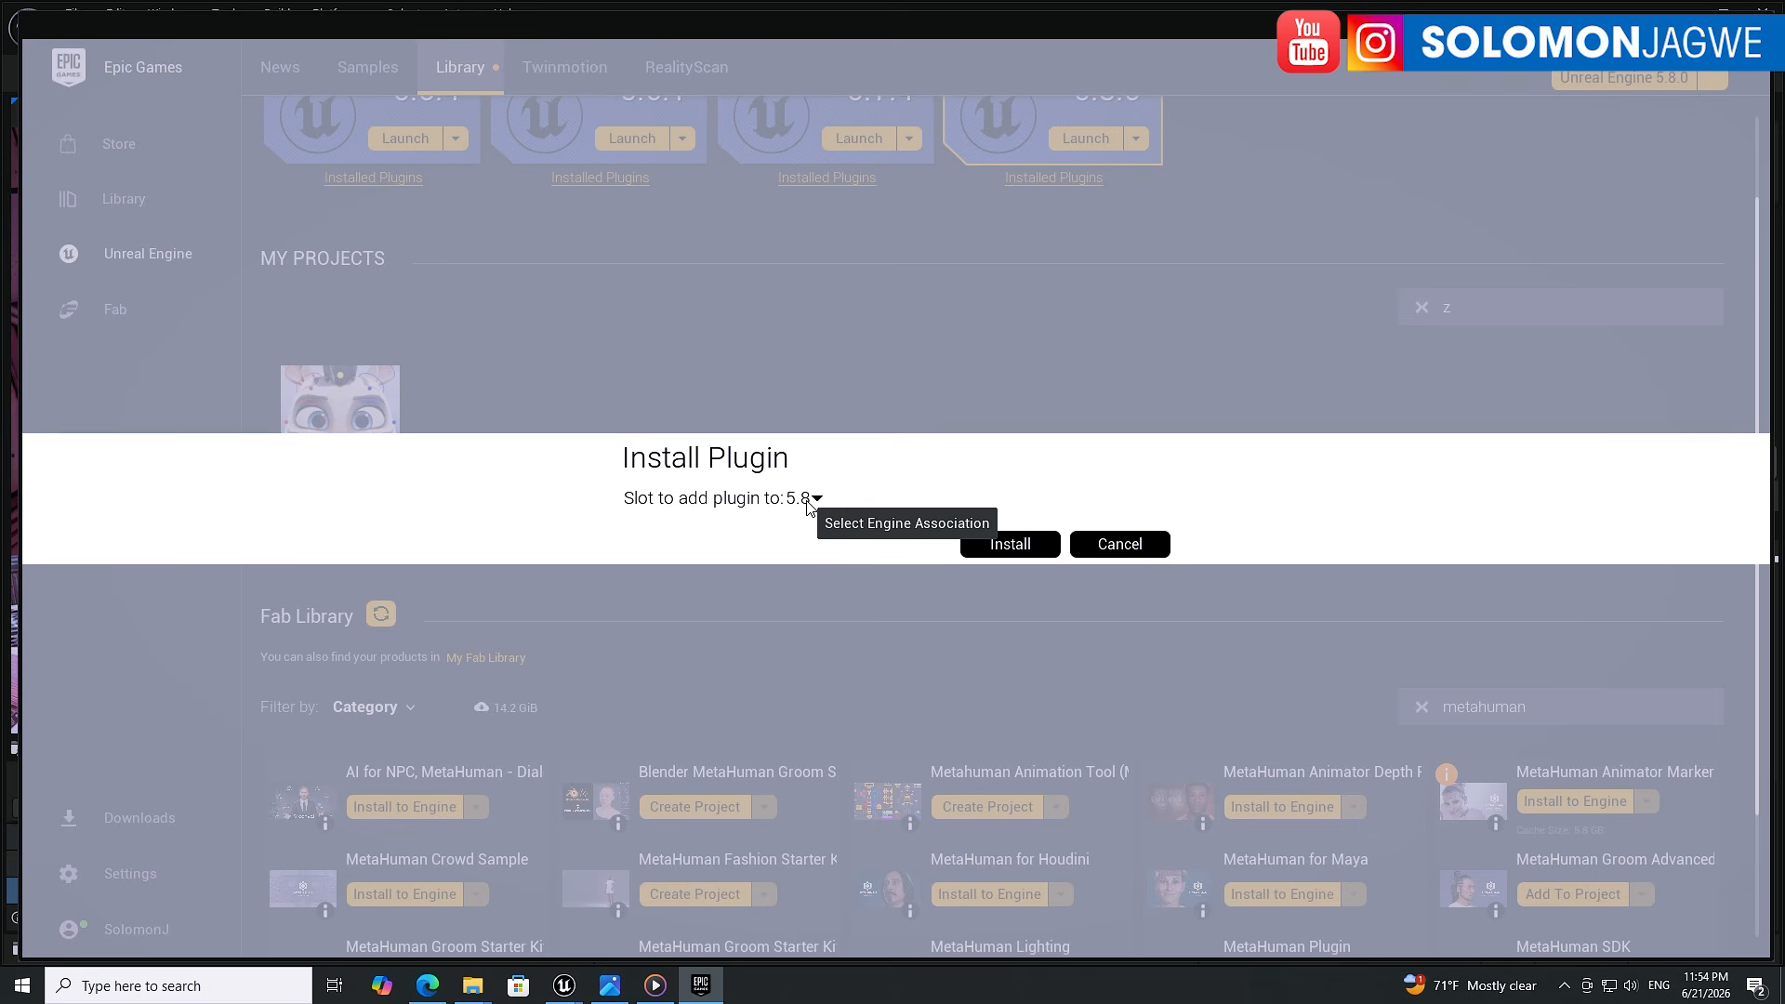
left_click(1013, 545)
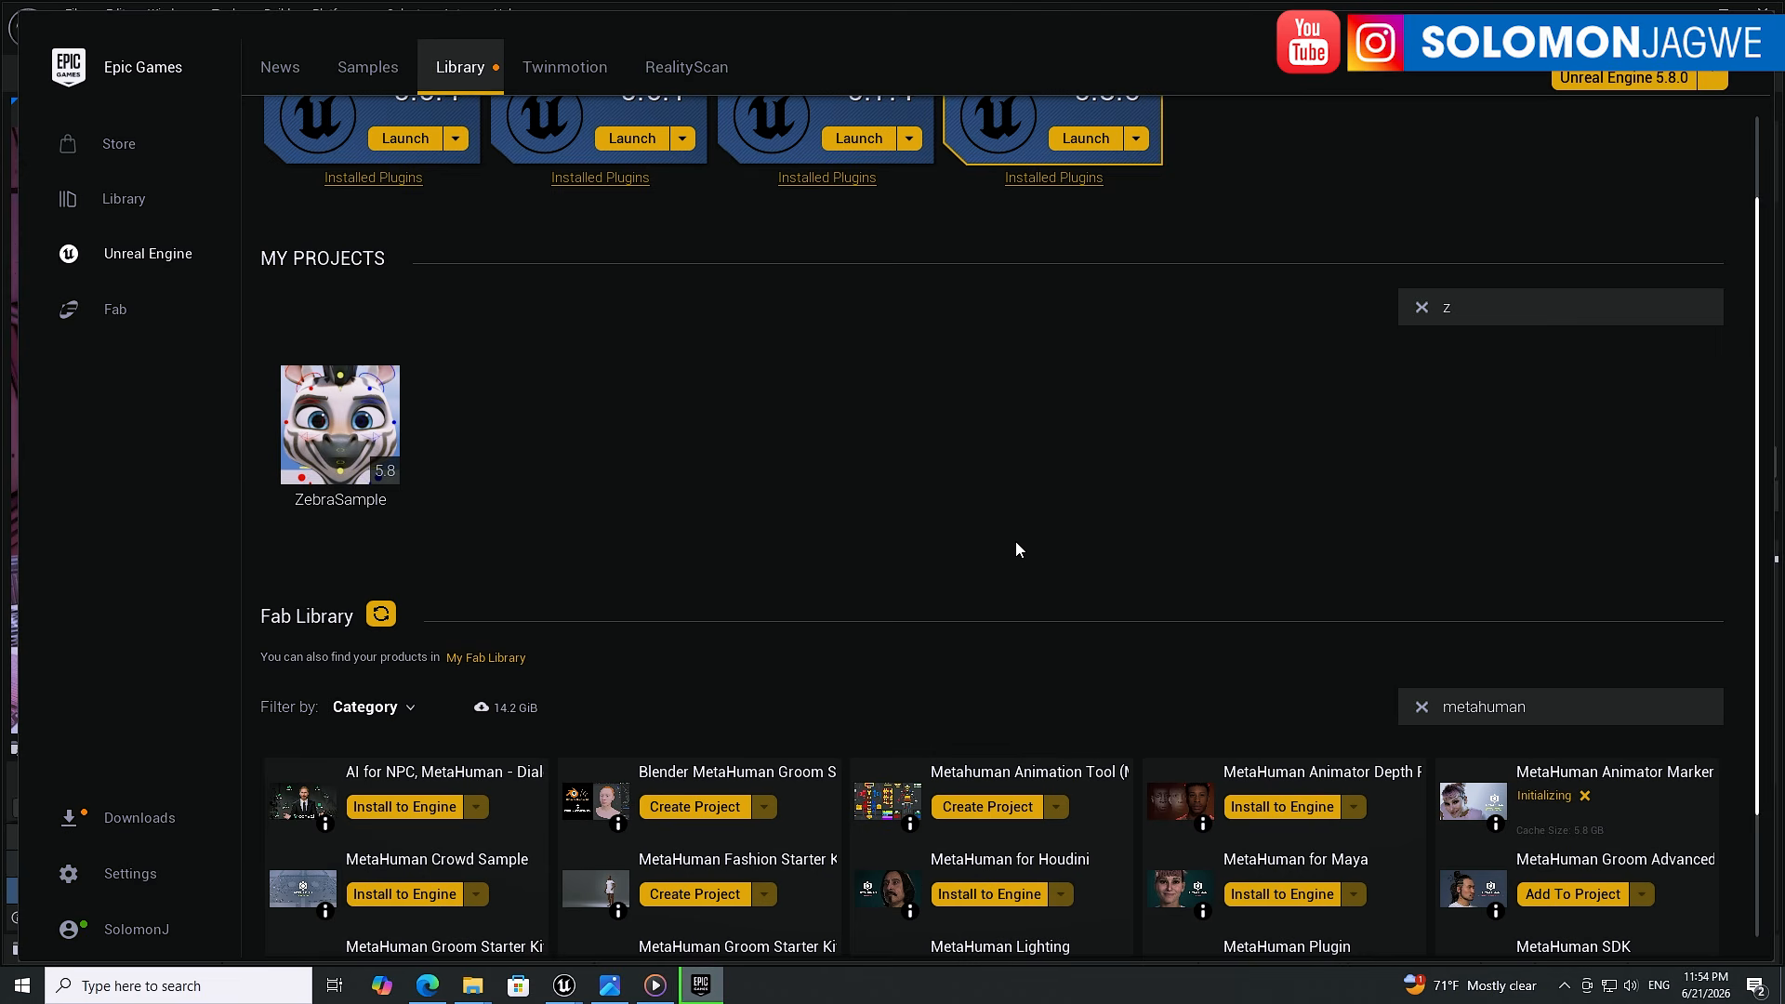
mouse_move(1498, 824)
left_click(153, 820)
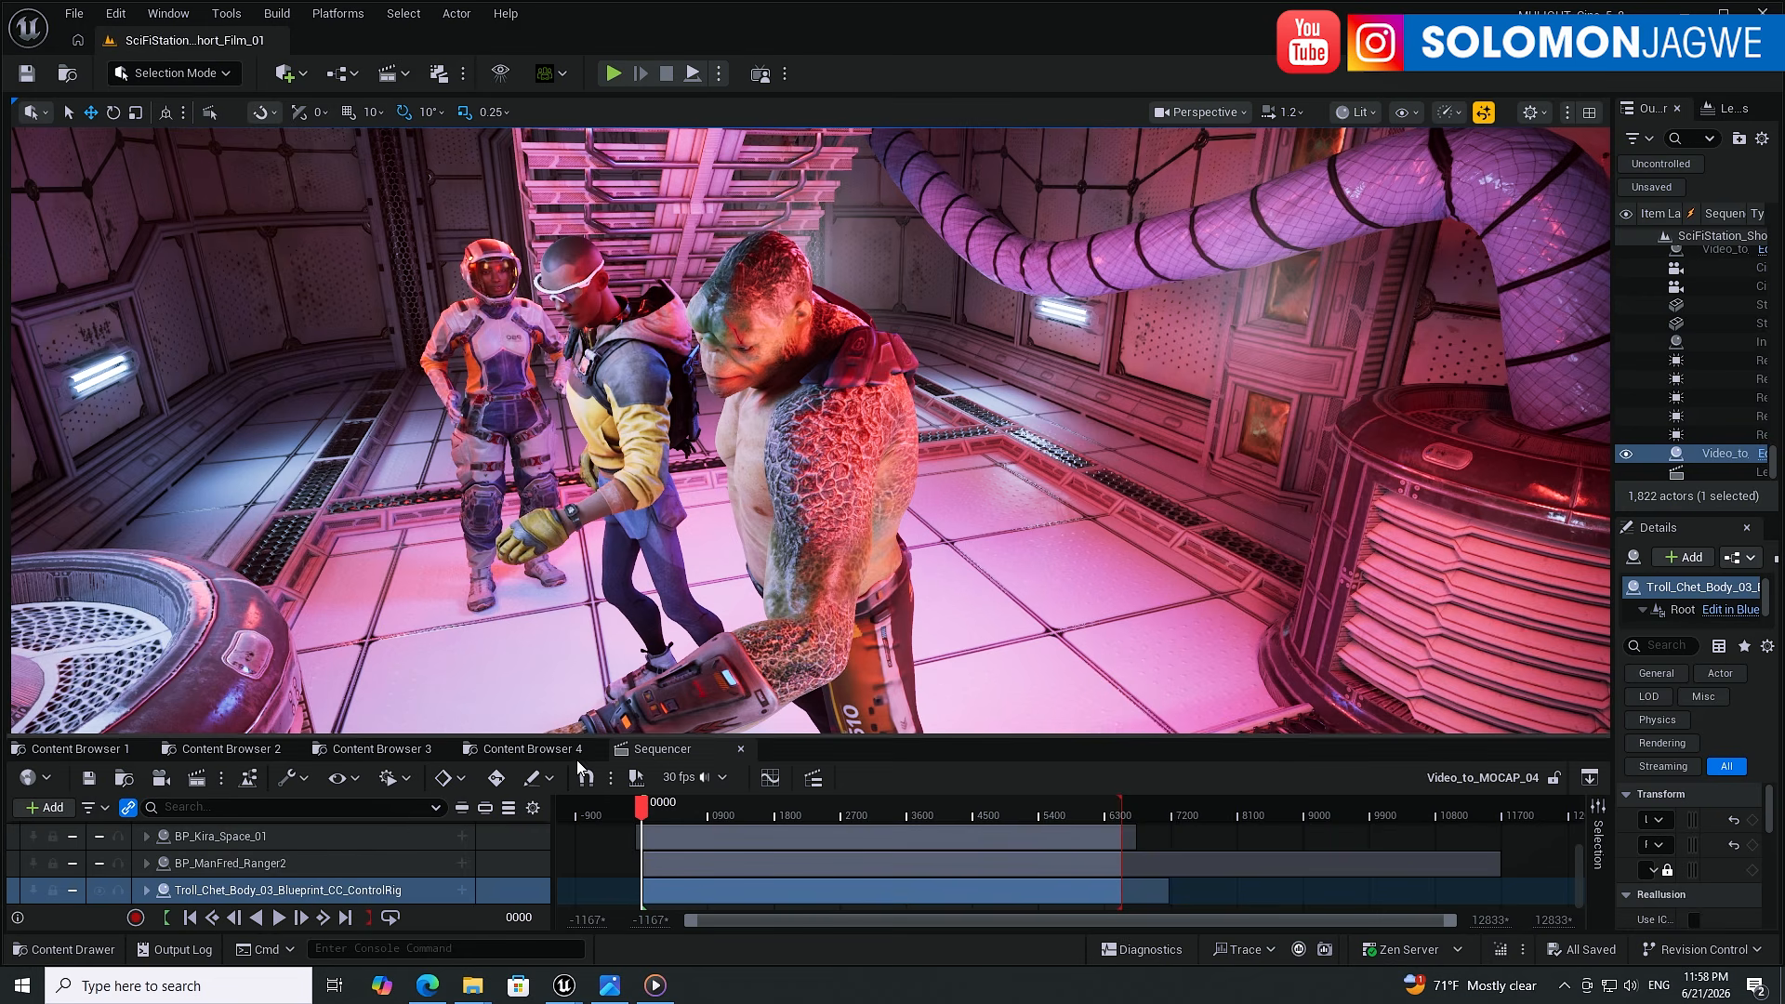
- Switch to the Biyuti folder and examine the capture setup photo 20260619_171654.jpg from lights to floor markers, closing the photo when done
mouse_move(476, 995)
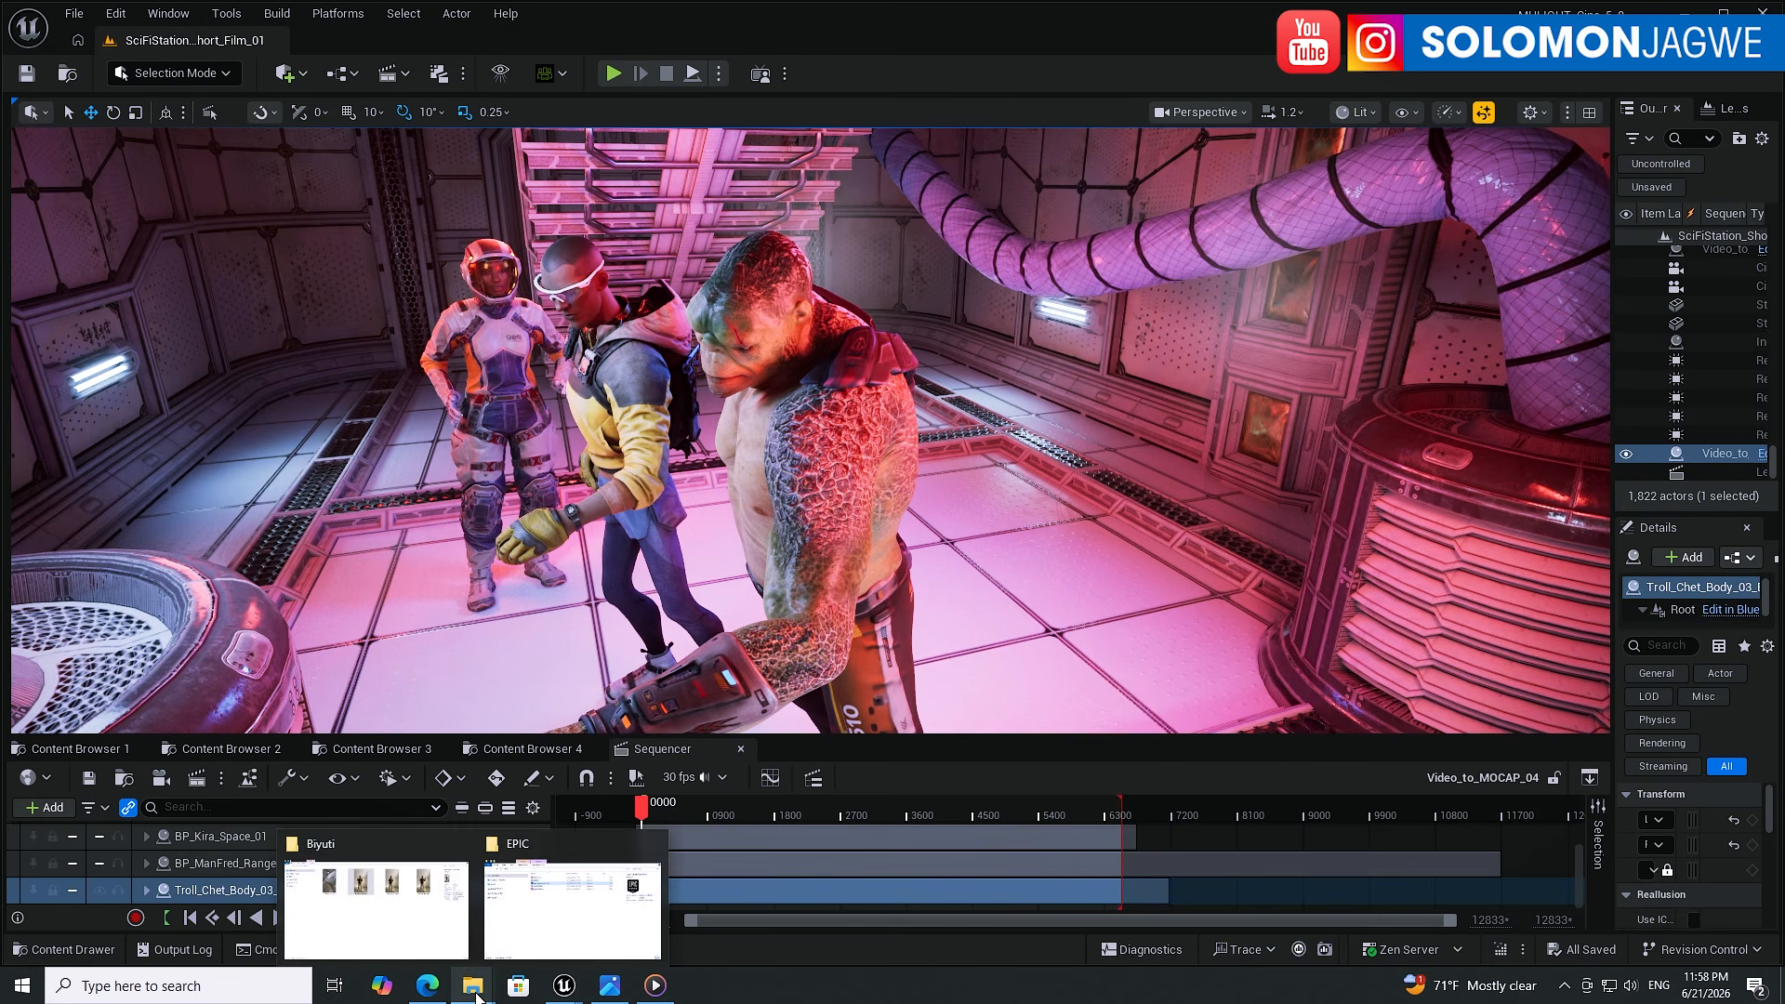
left_click(437, 932)
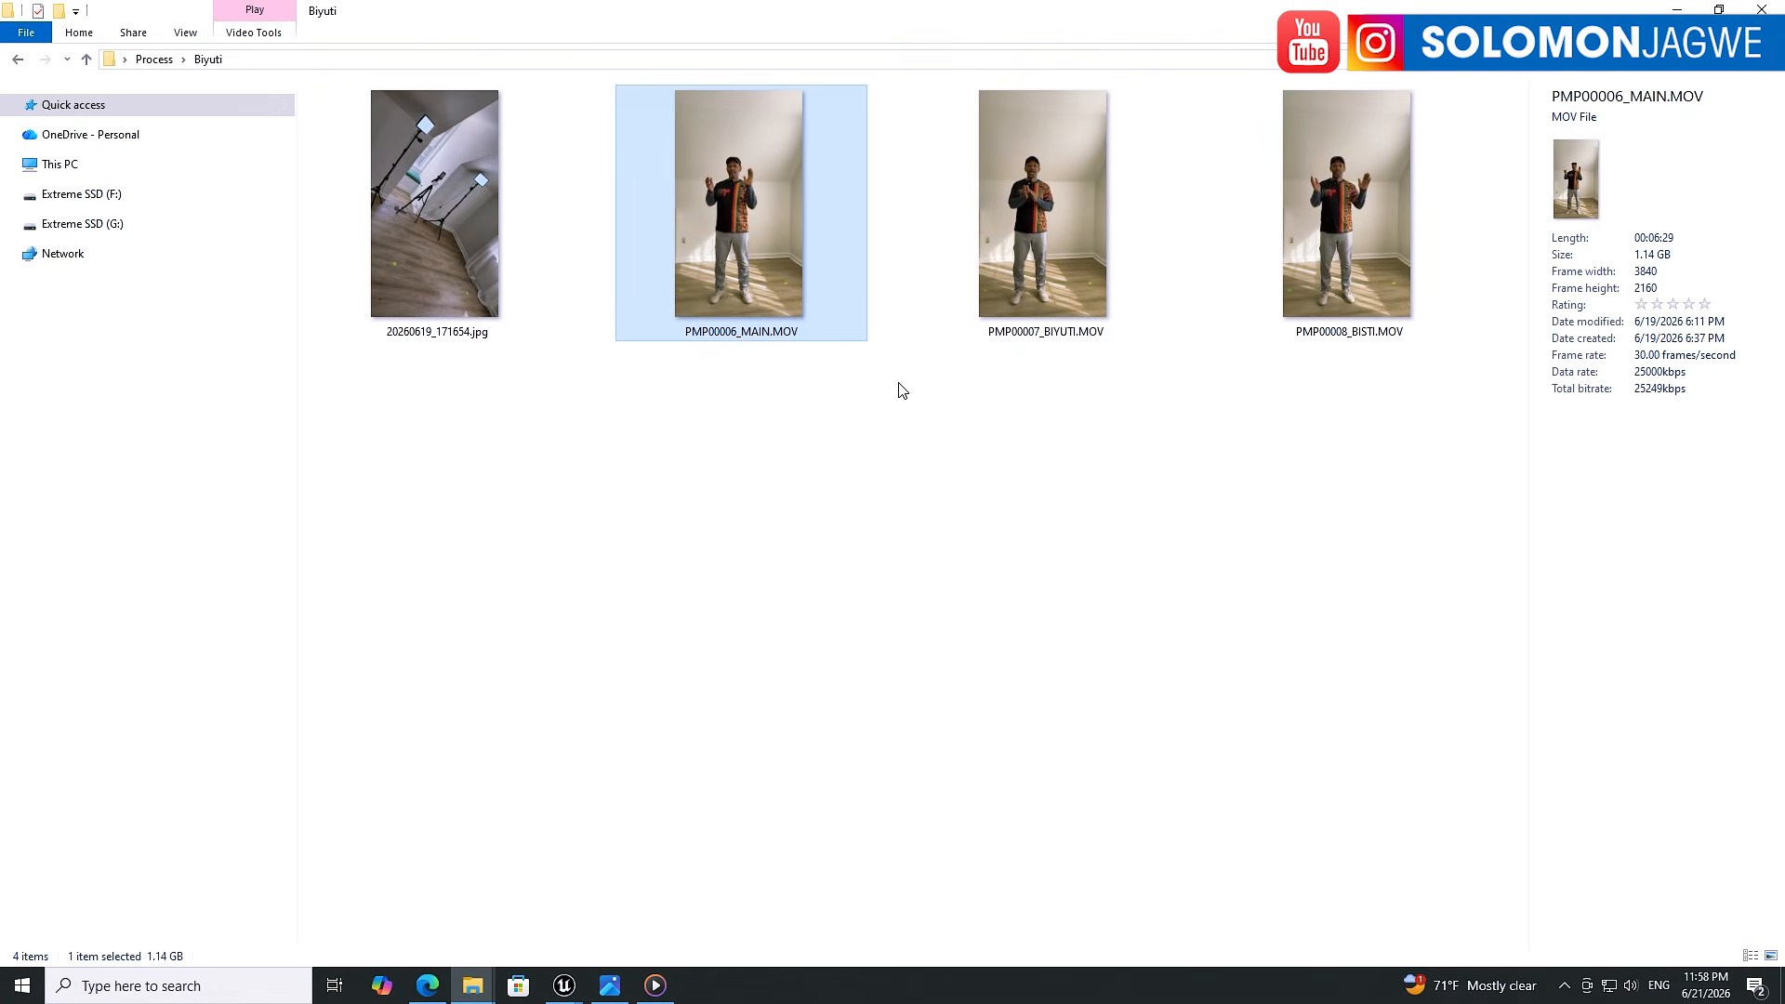
left_click(610, 985)
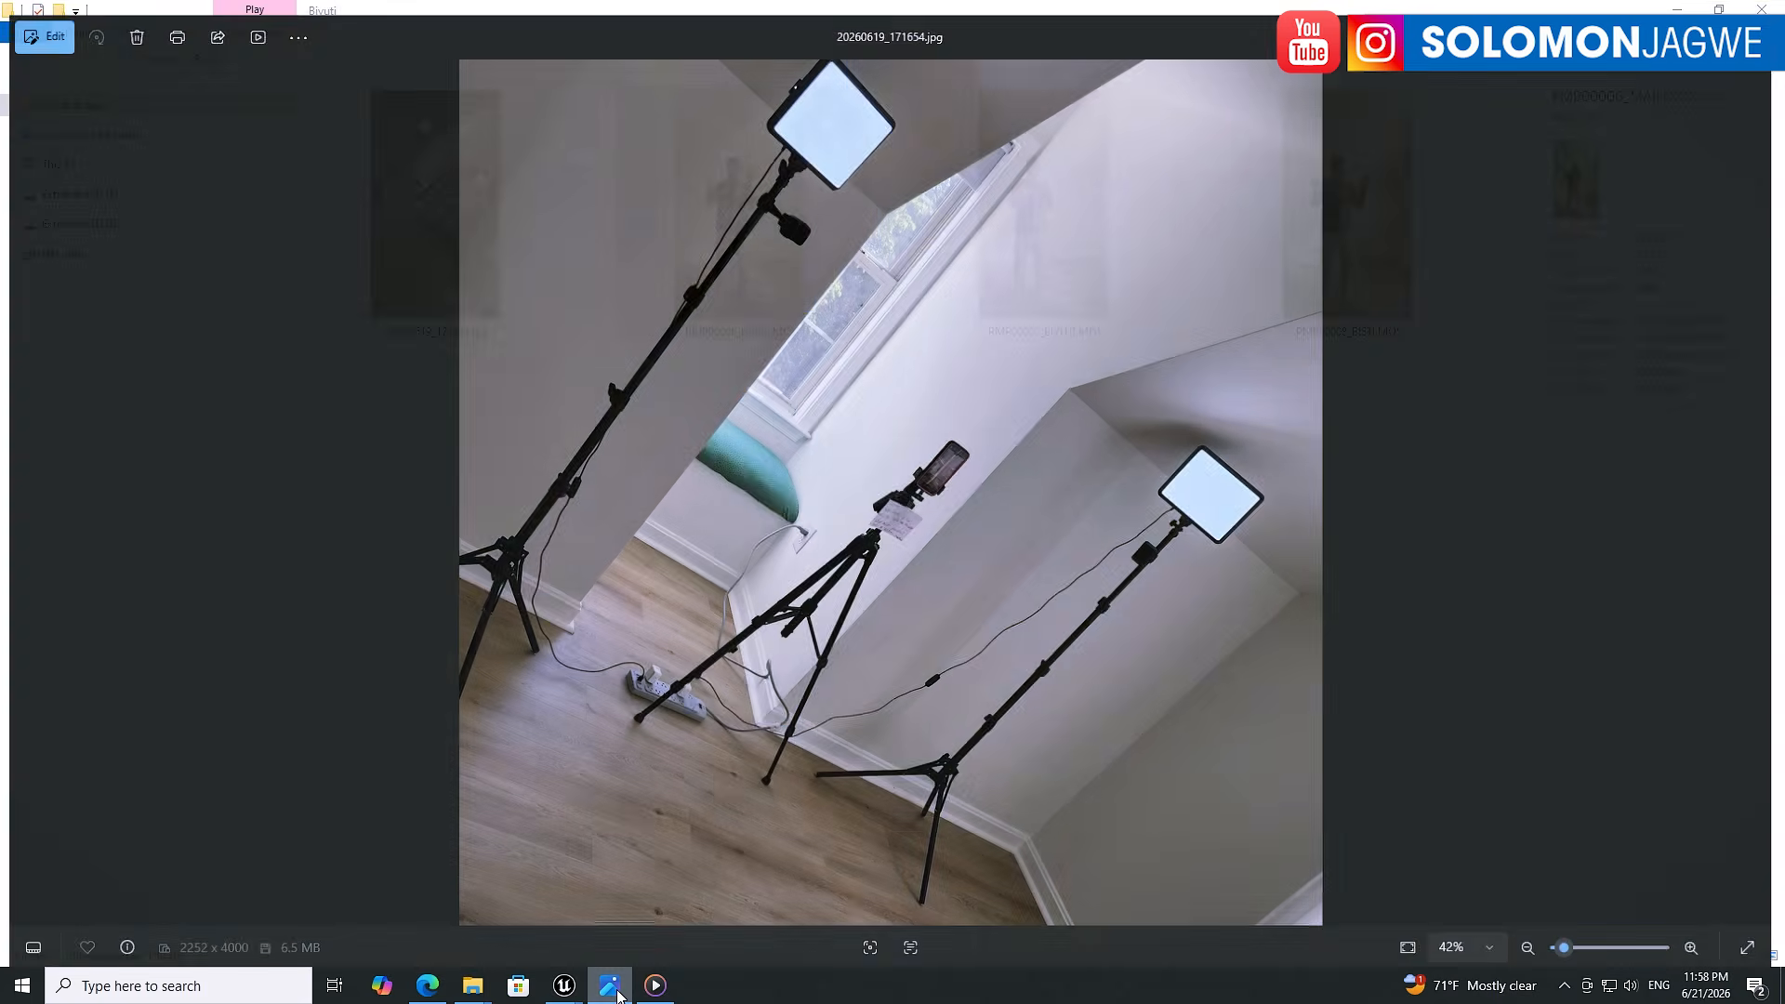
scroll(952, 646, "down", 1)
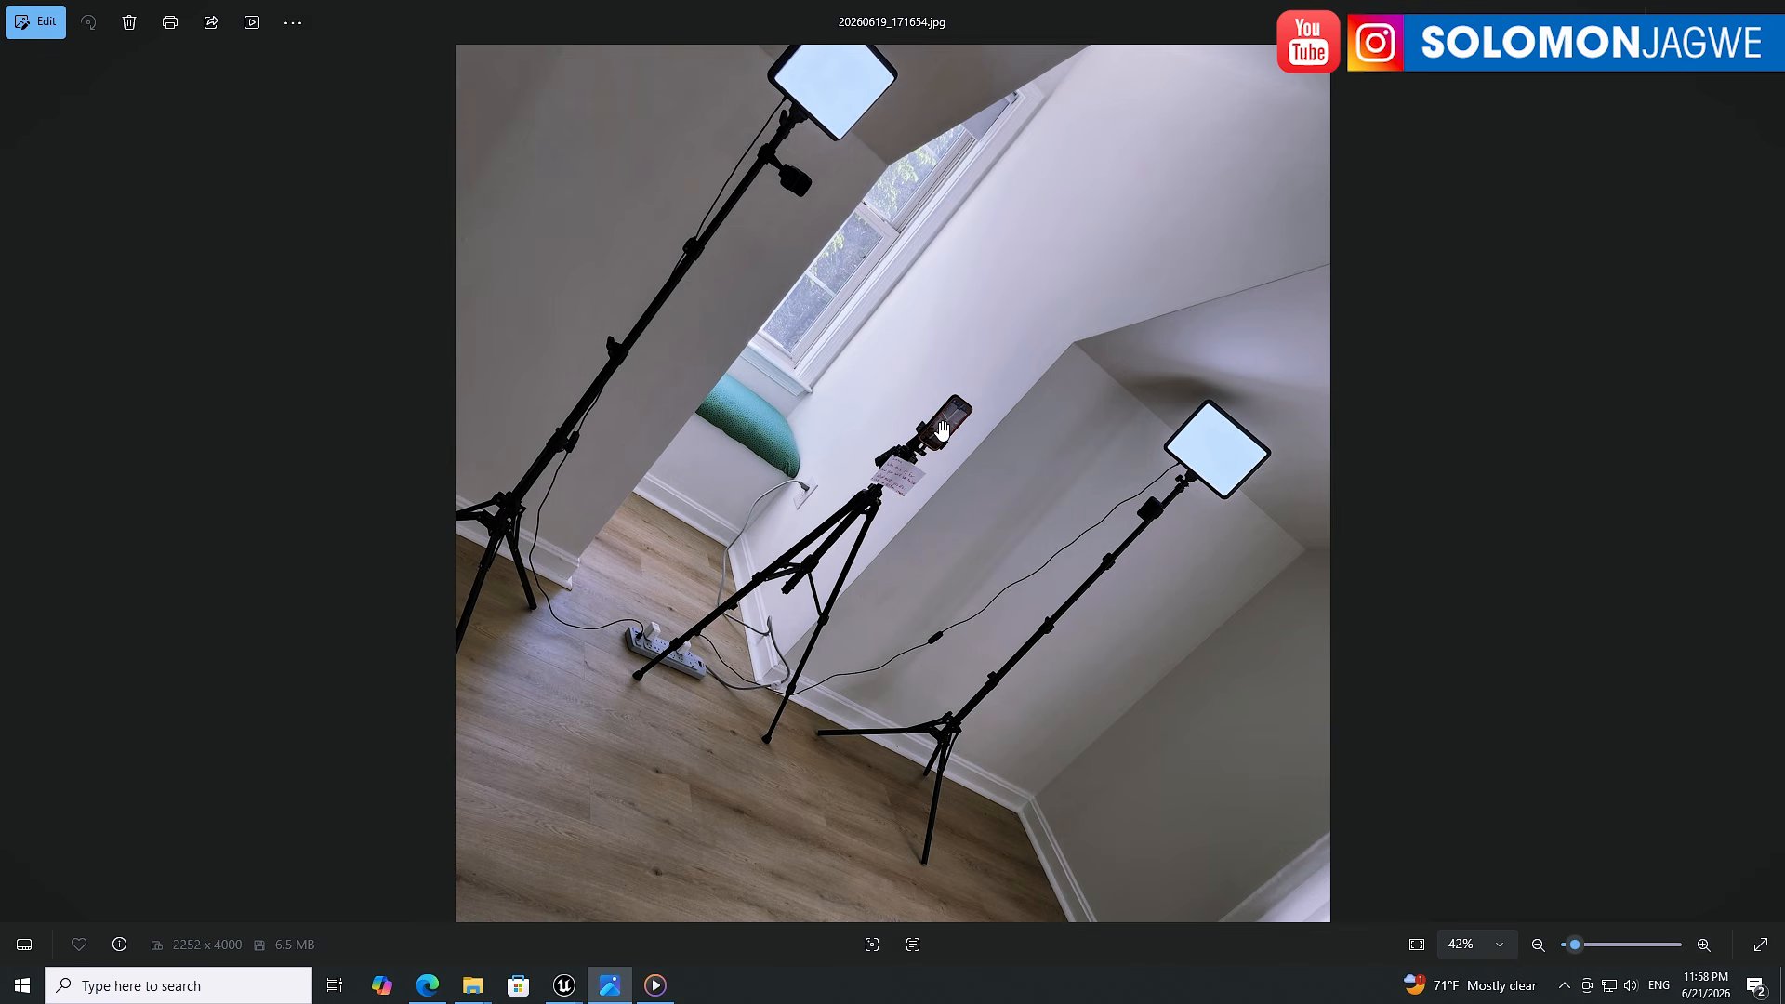
scroll(956, 712, "down", 5)
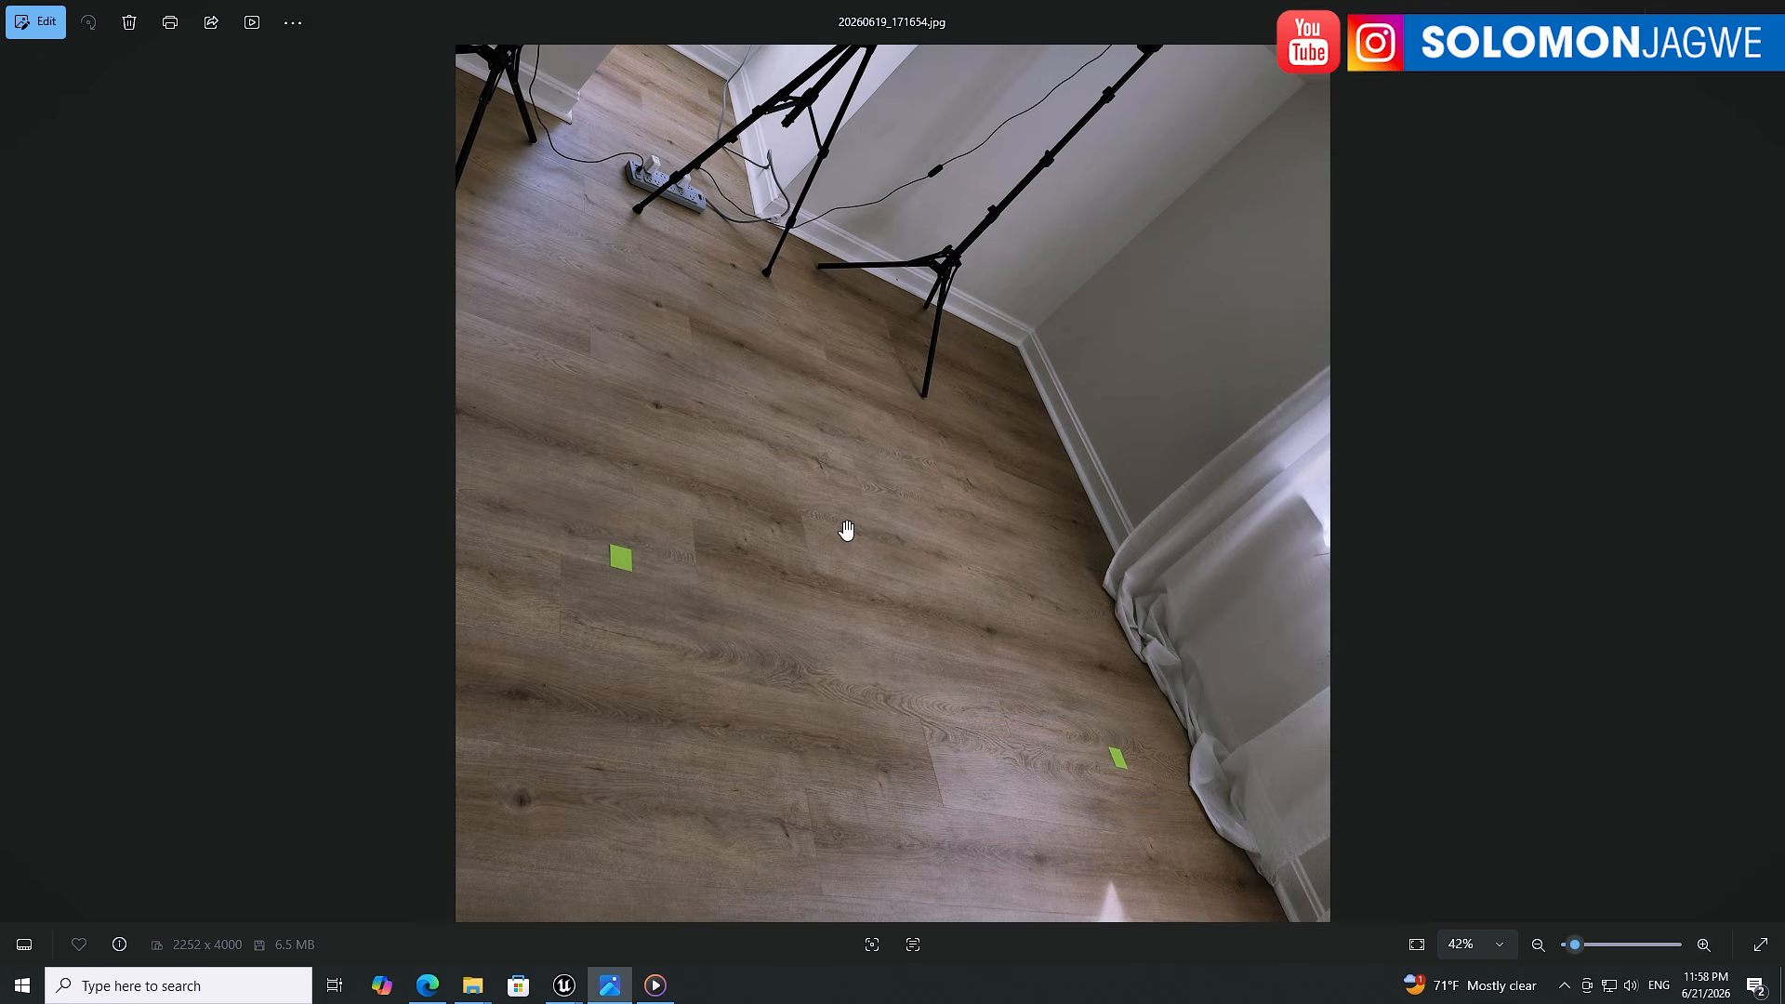
scroll(846, 530, "up", 5)
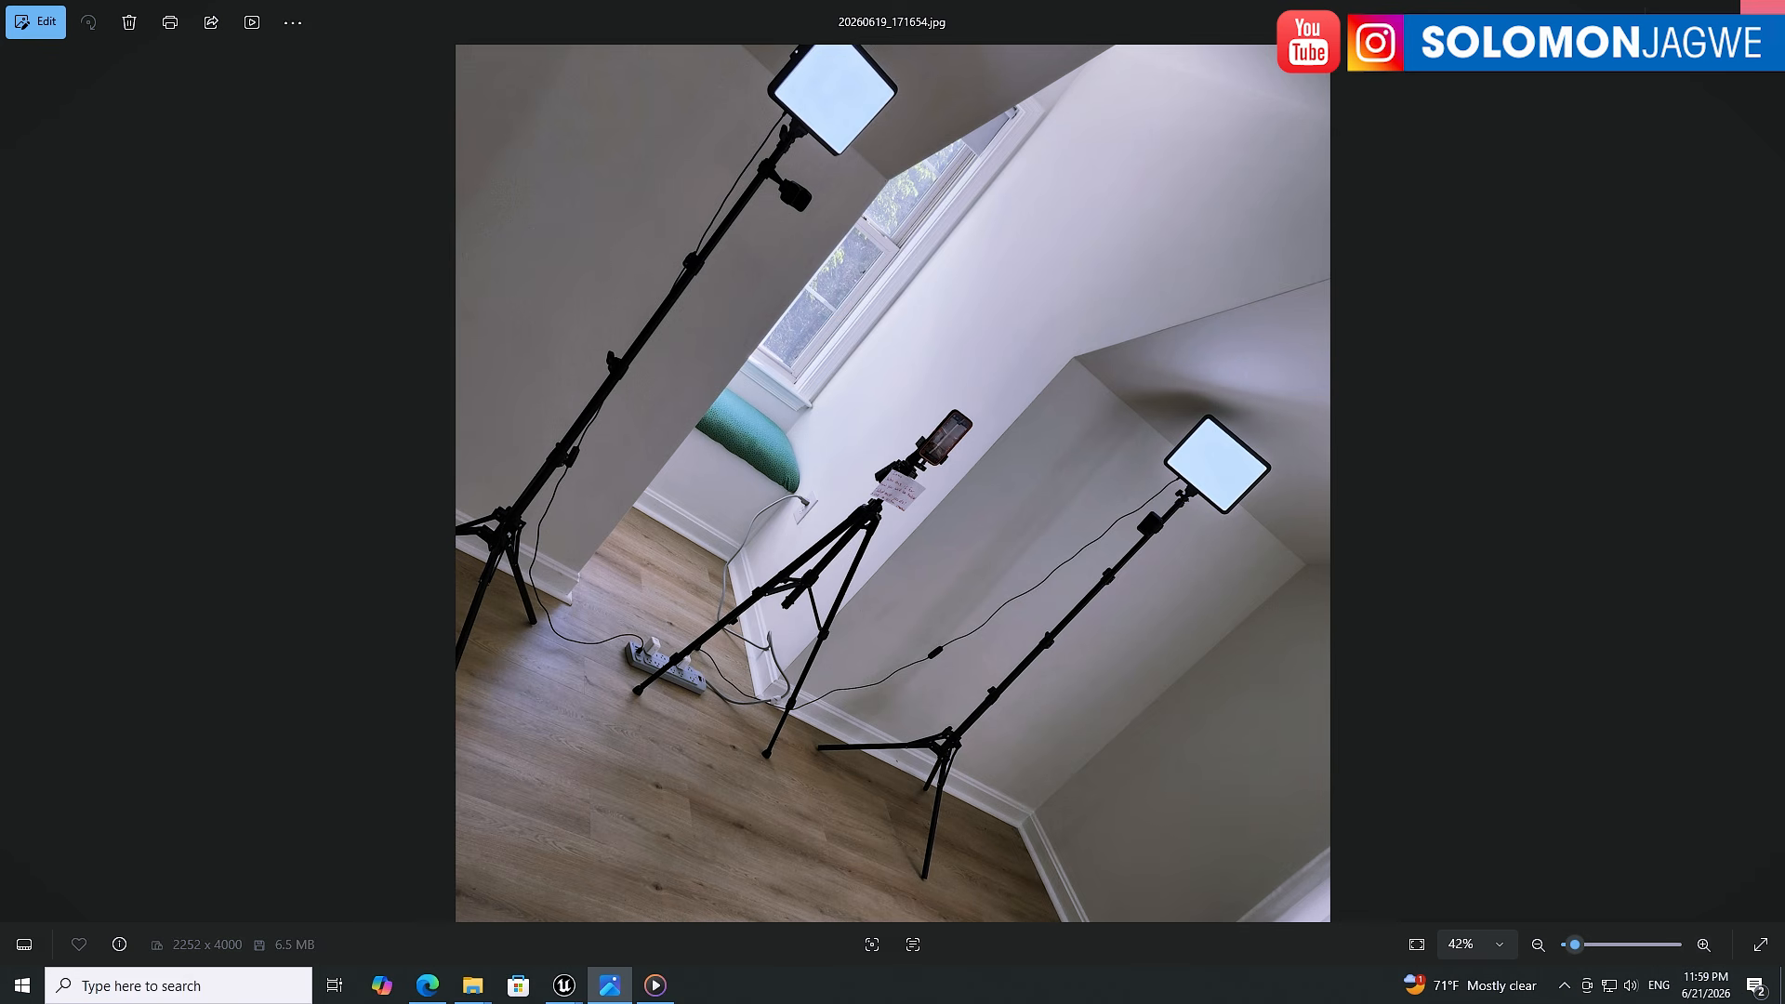
left_click(1763, 7)
- Select the source clips PMP00006_MAIN.MOV, PMP00007_BIYUTI.MOV and PMP00008_BISTI.MOV one after another and minimize the folder window
left_click(846, 439)
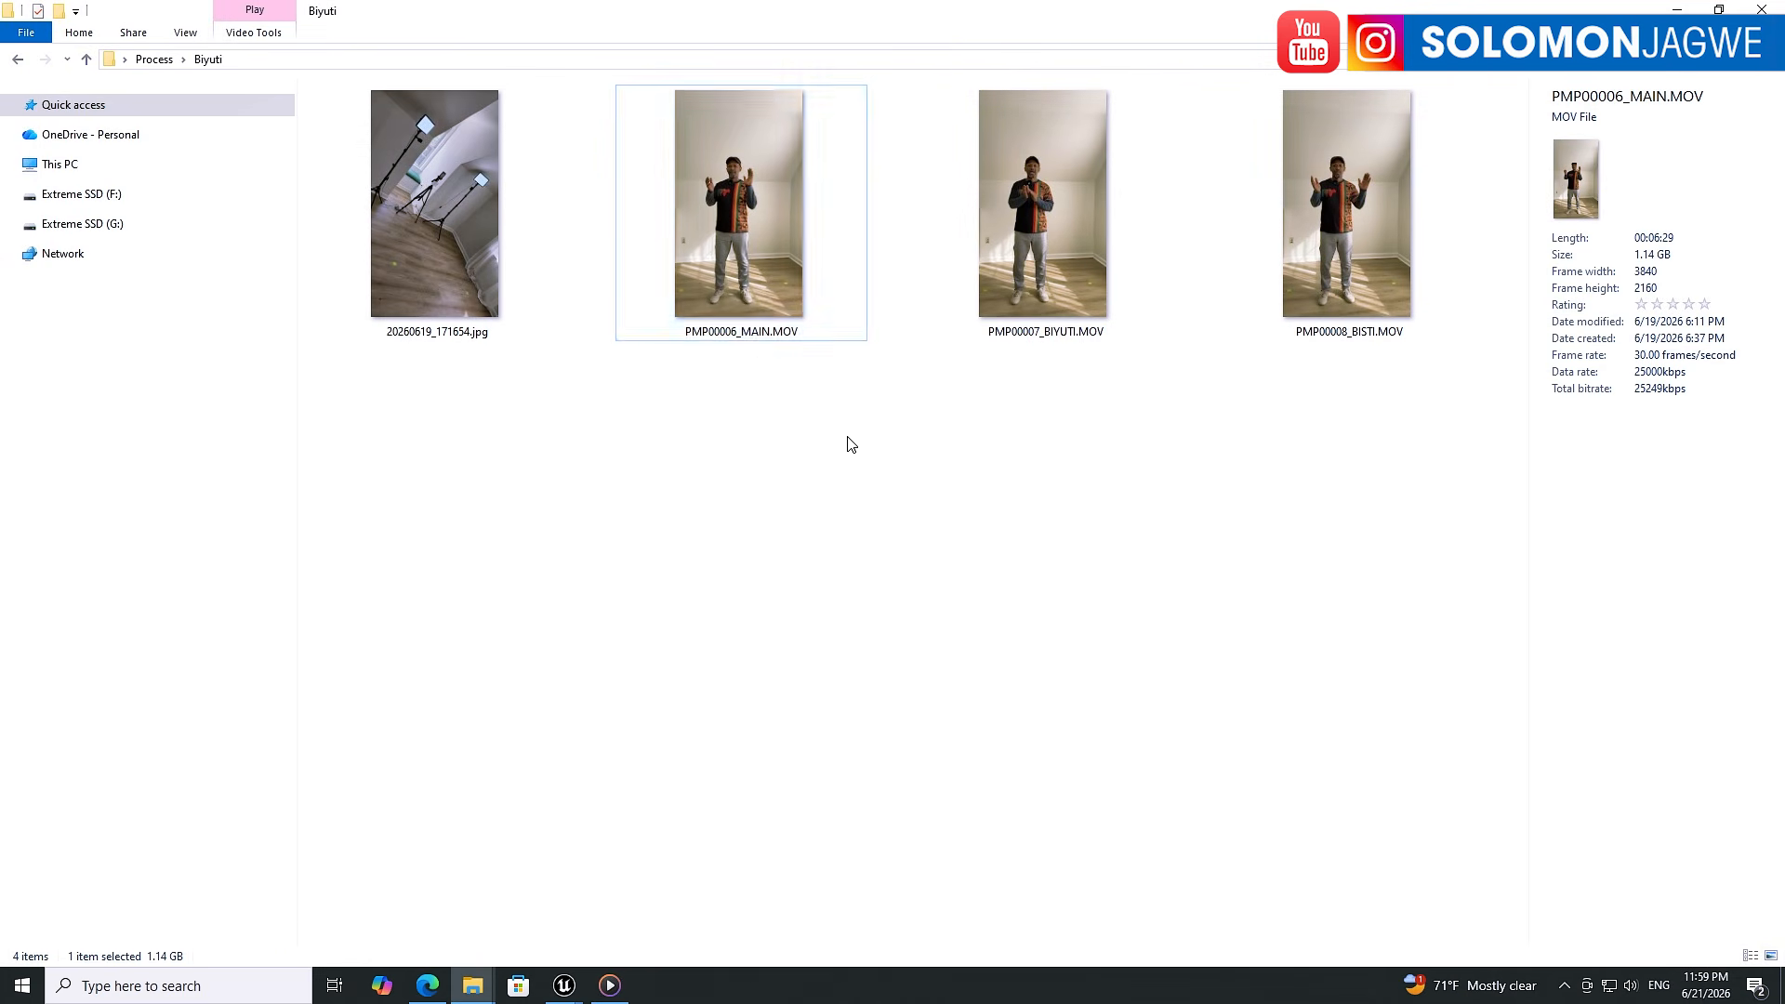
left_click(738, 252)
left_click(1115, 264)
left_click(1285, 236)
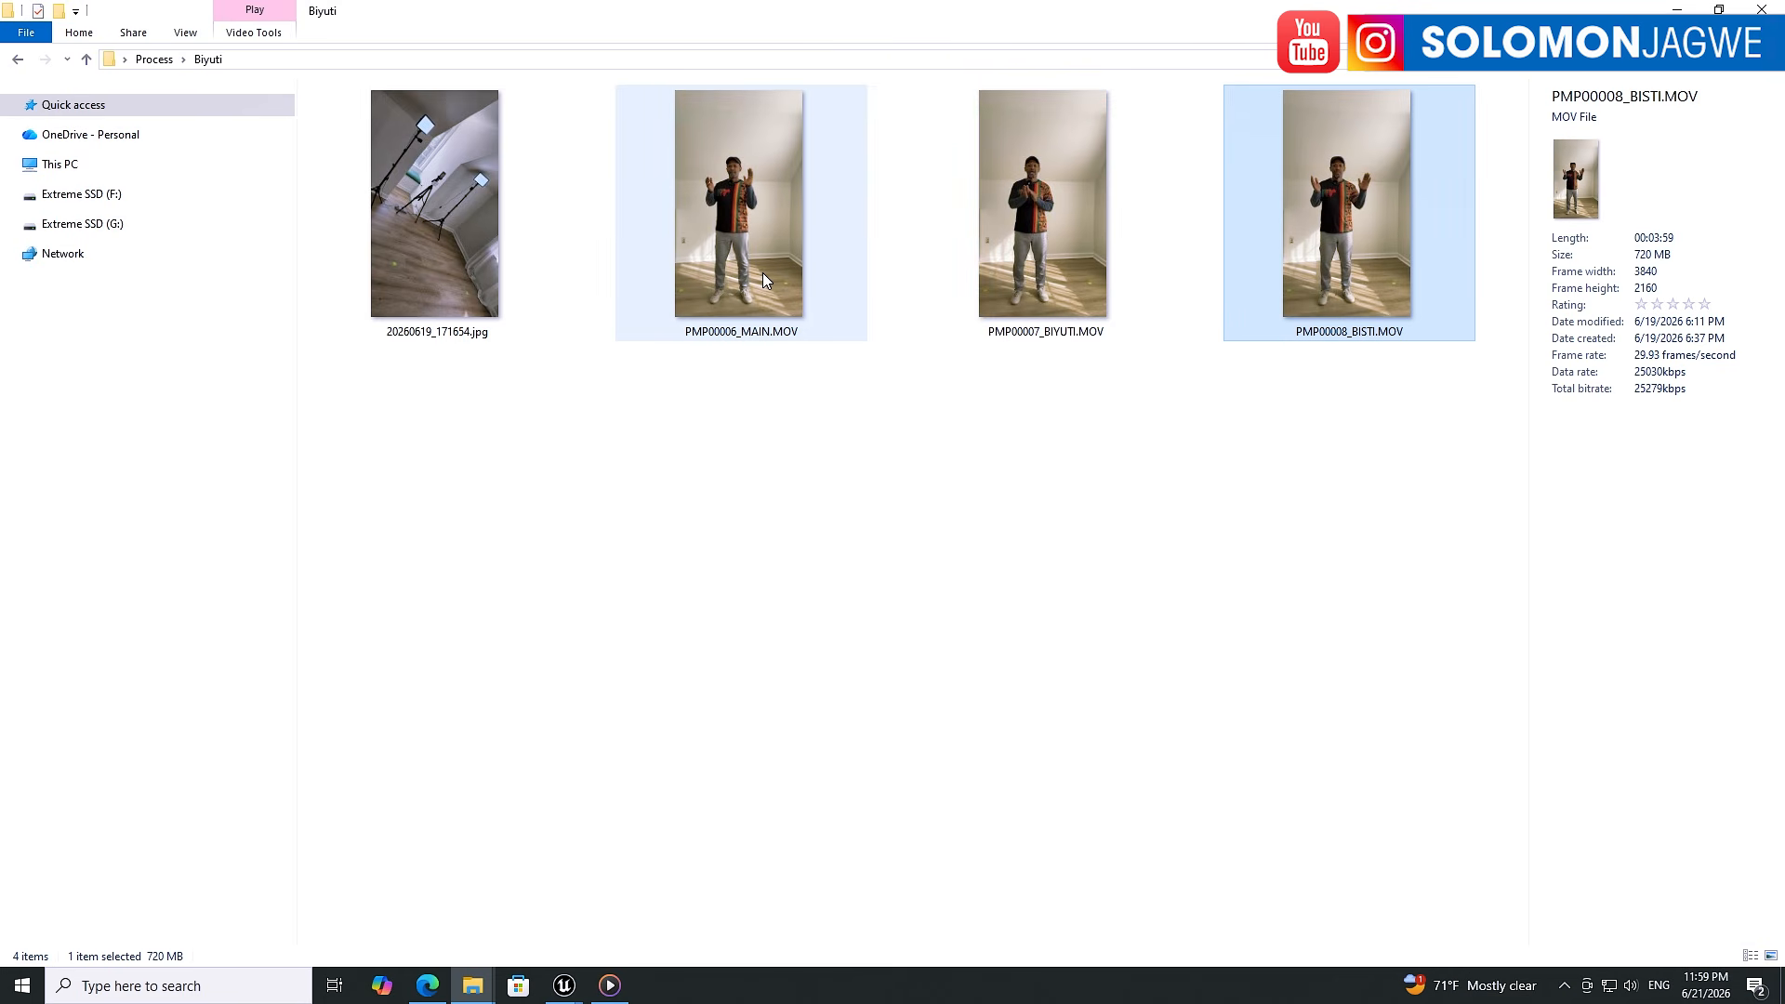
left_click(1677, 9)
- Select the characters BP_Kira_Space_01, BP_ManFred_Ranger2 and the Troll_Chet_Body_03 blueprint one after another in the Unreal viewport
left_click(502, 343)
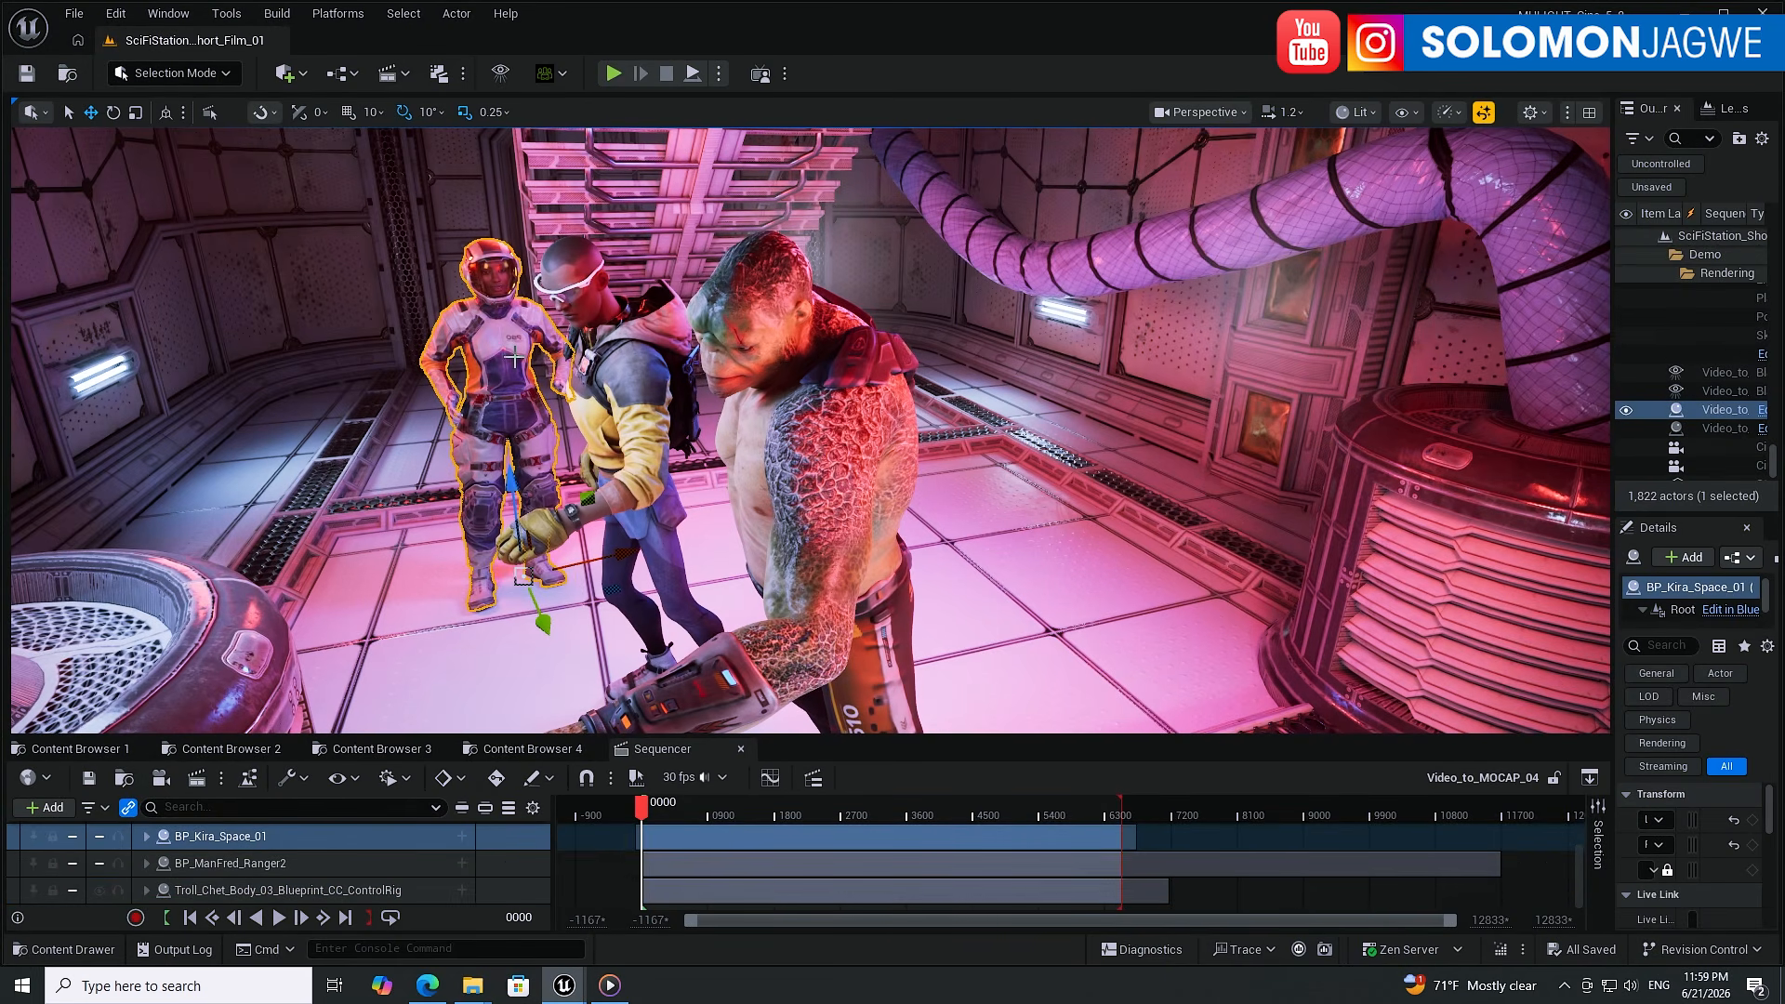
left_click(618, 366)
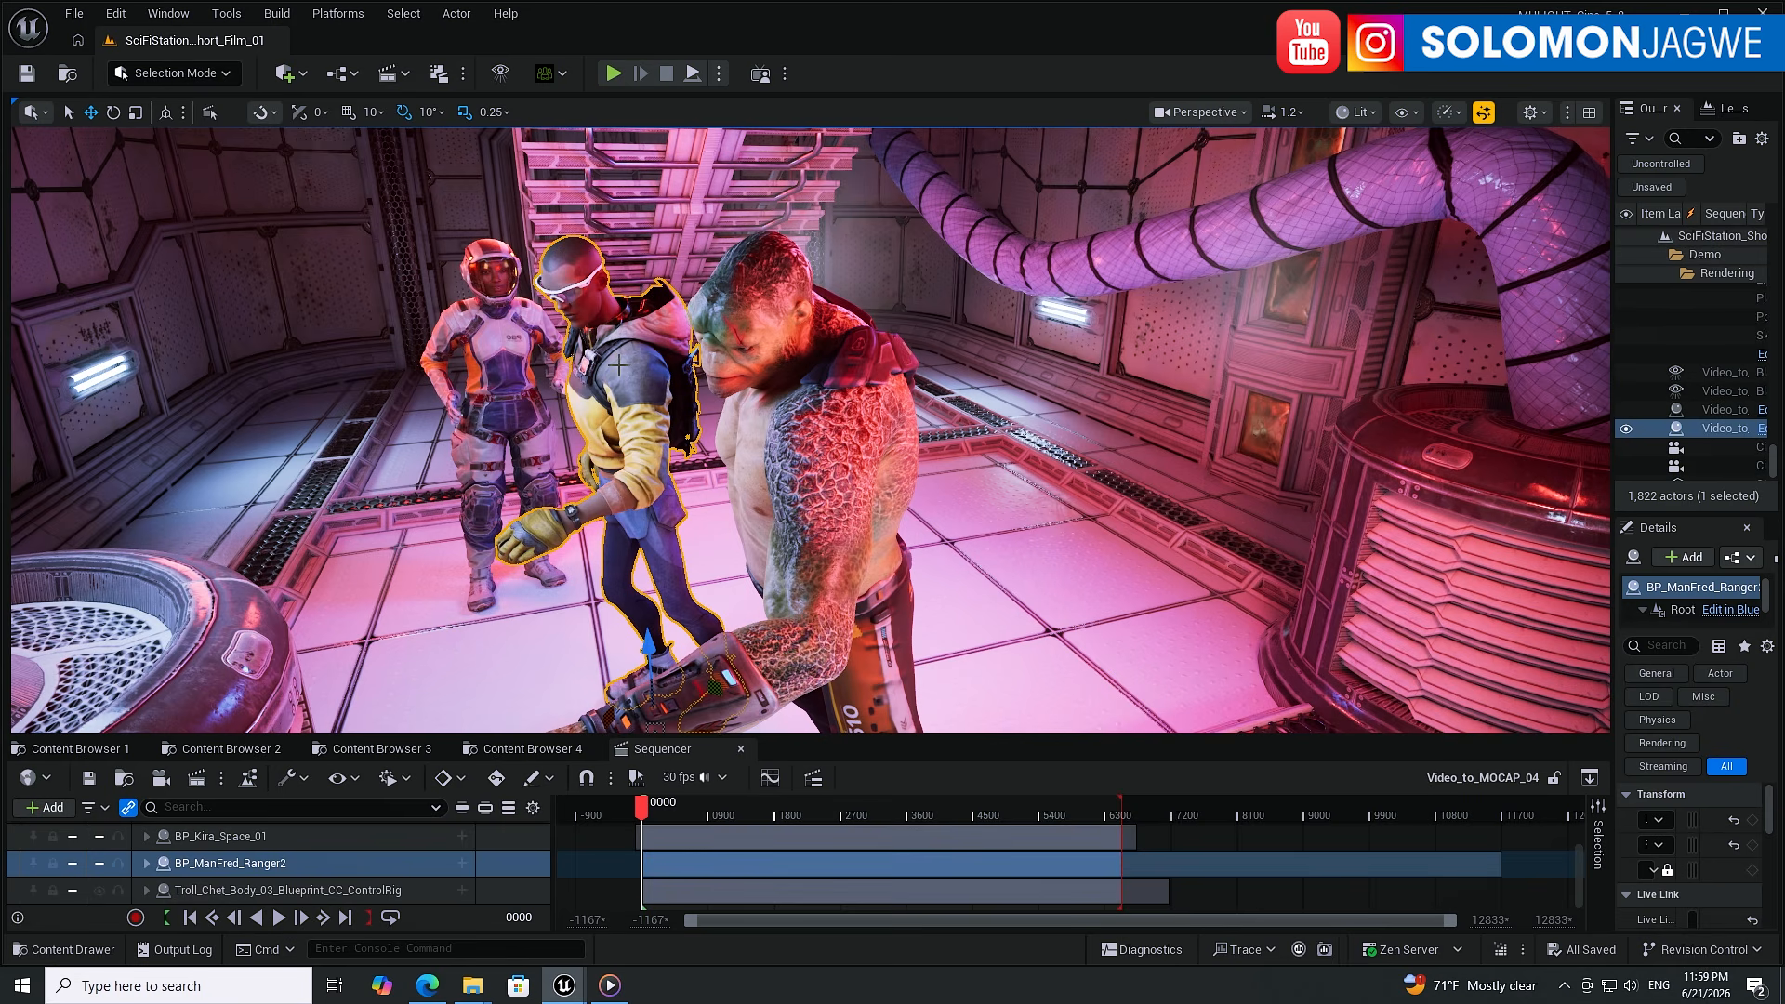
left_click(812, 387)
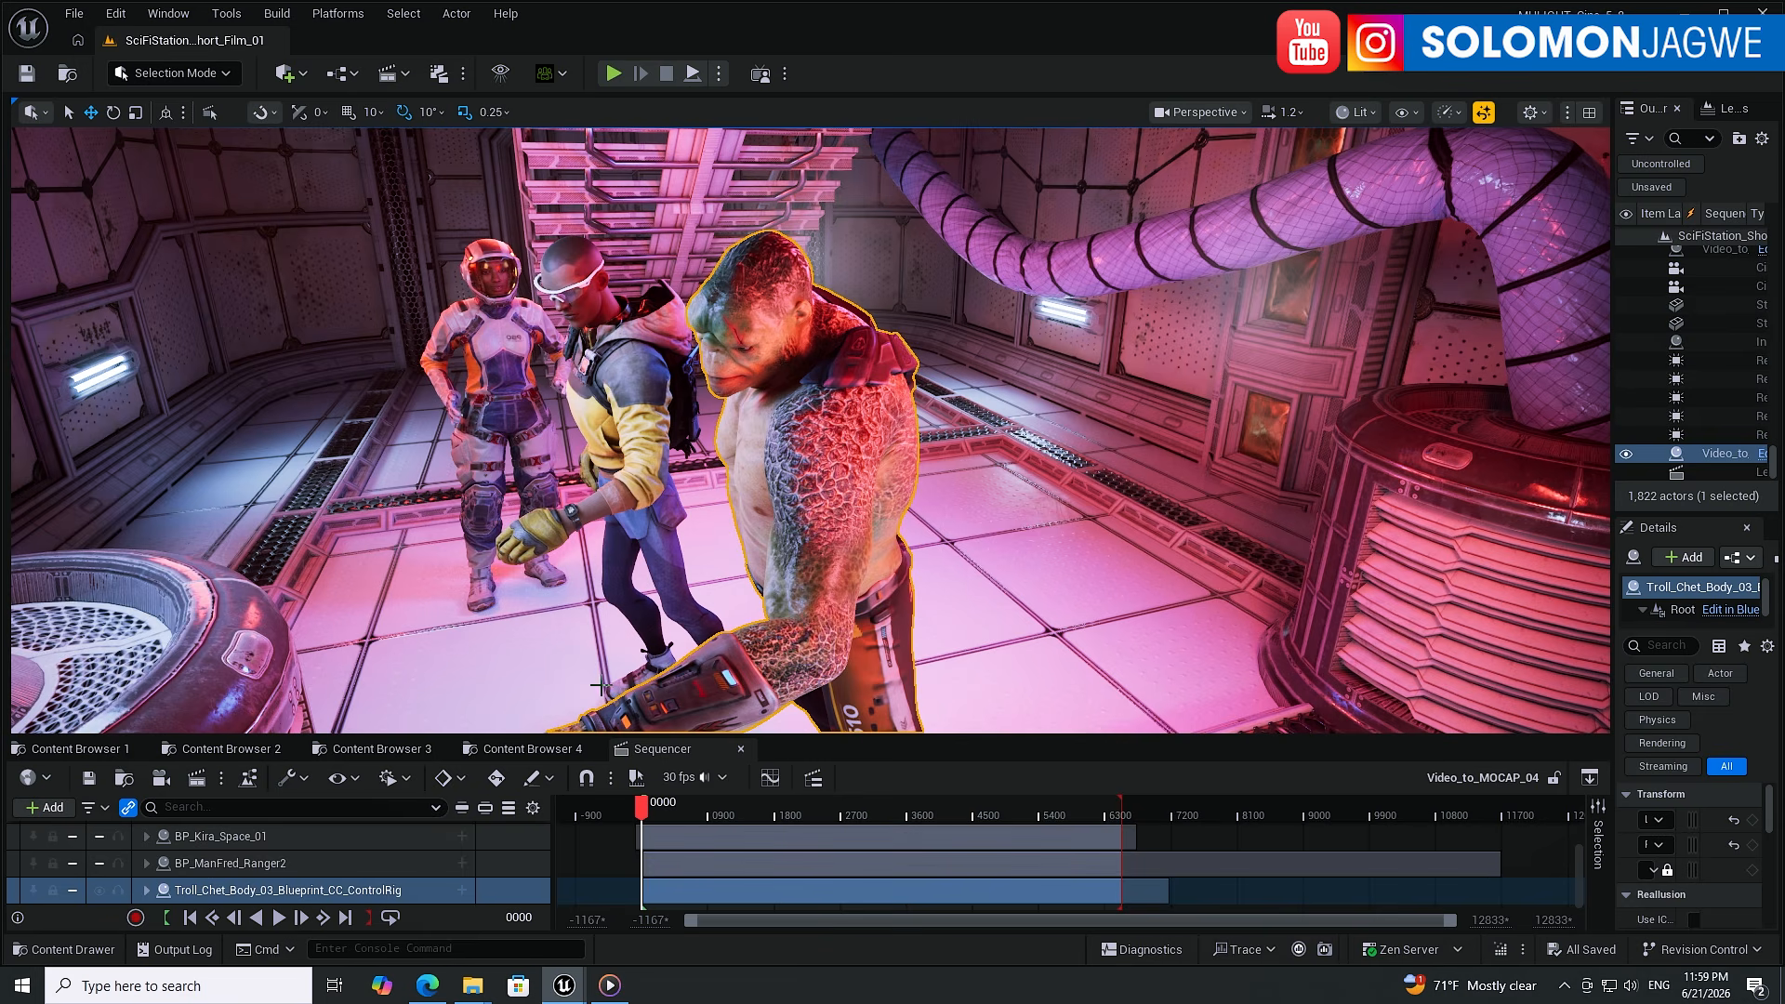
- Move the Sequencer playhead to about frame 3057 and play the three characters' animation briefly, pausing it again
left_click(867, 812)
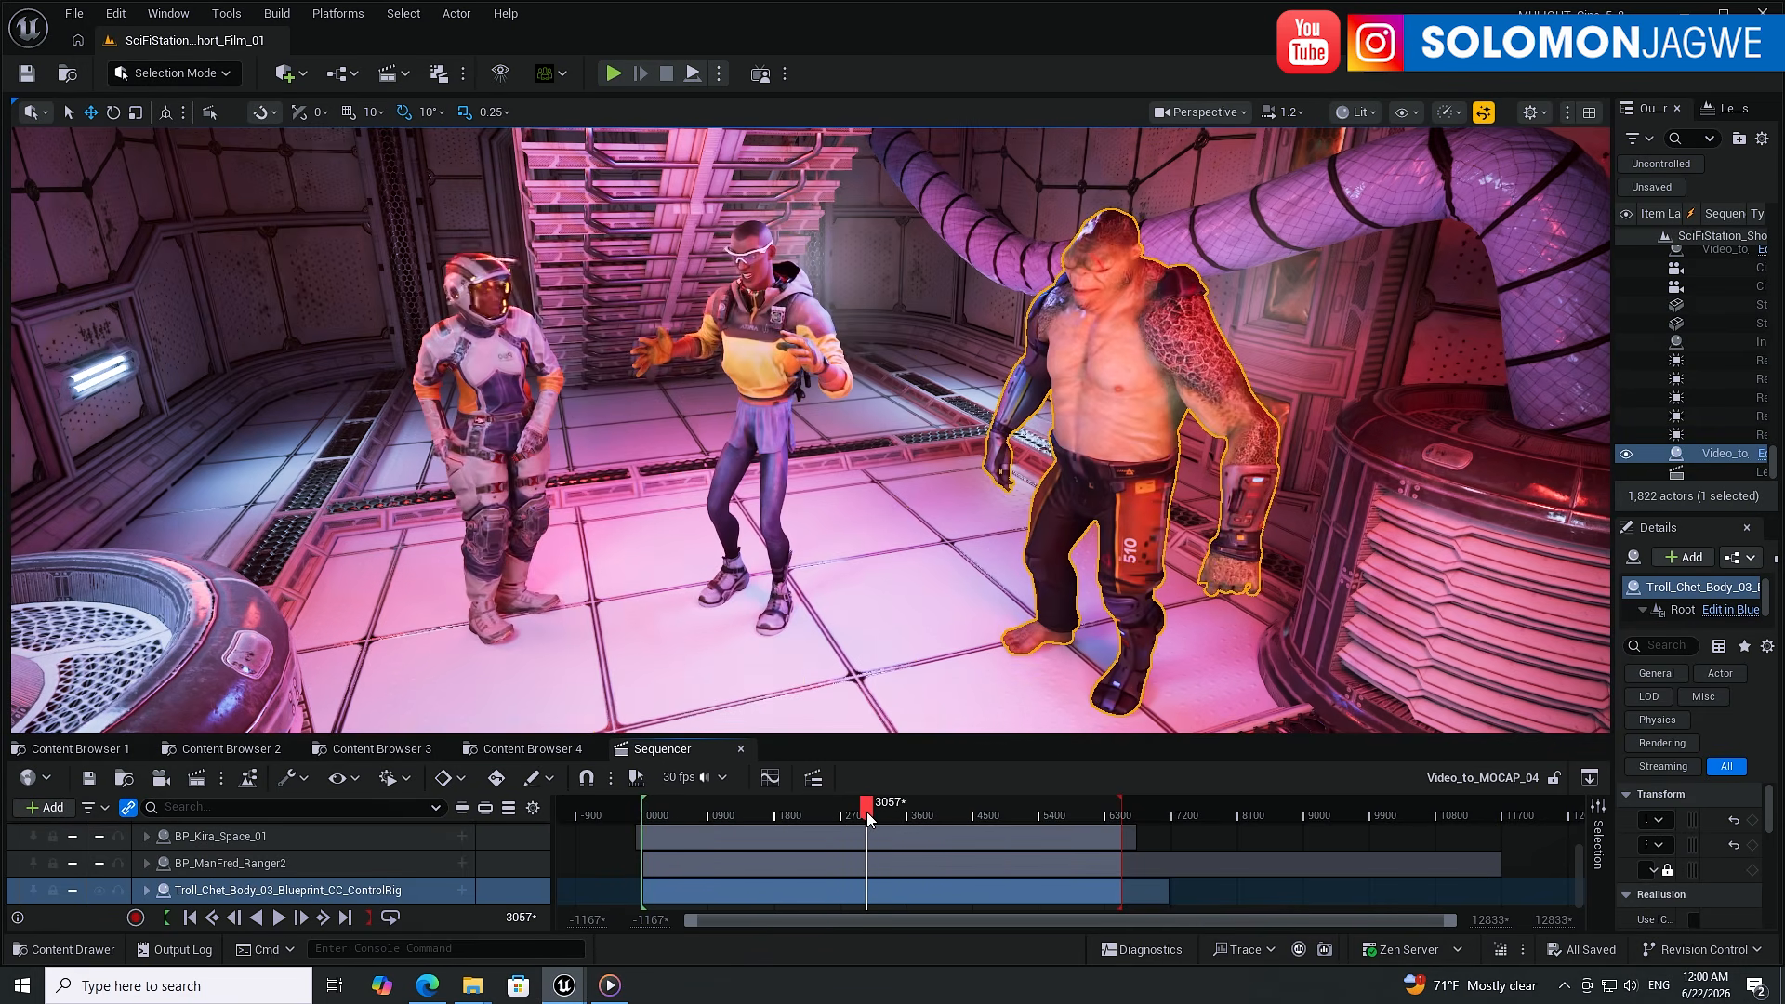
left_click(284, 924)
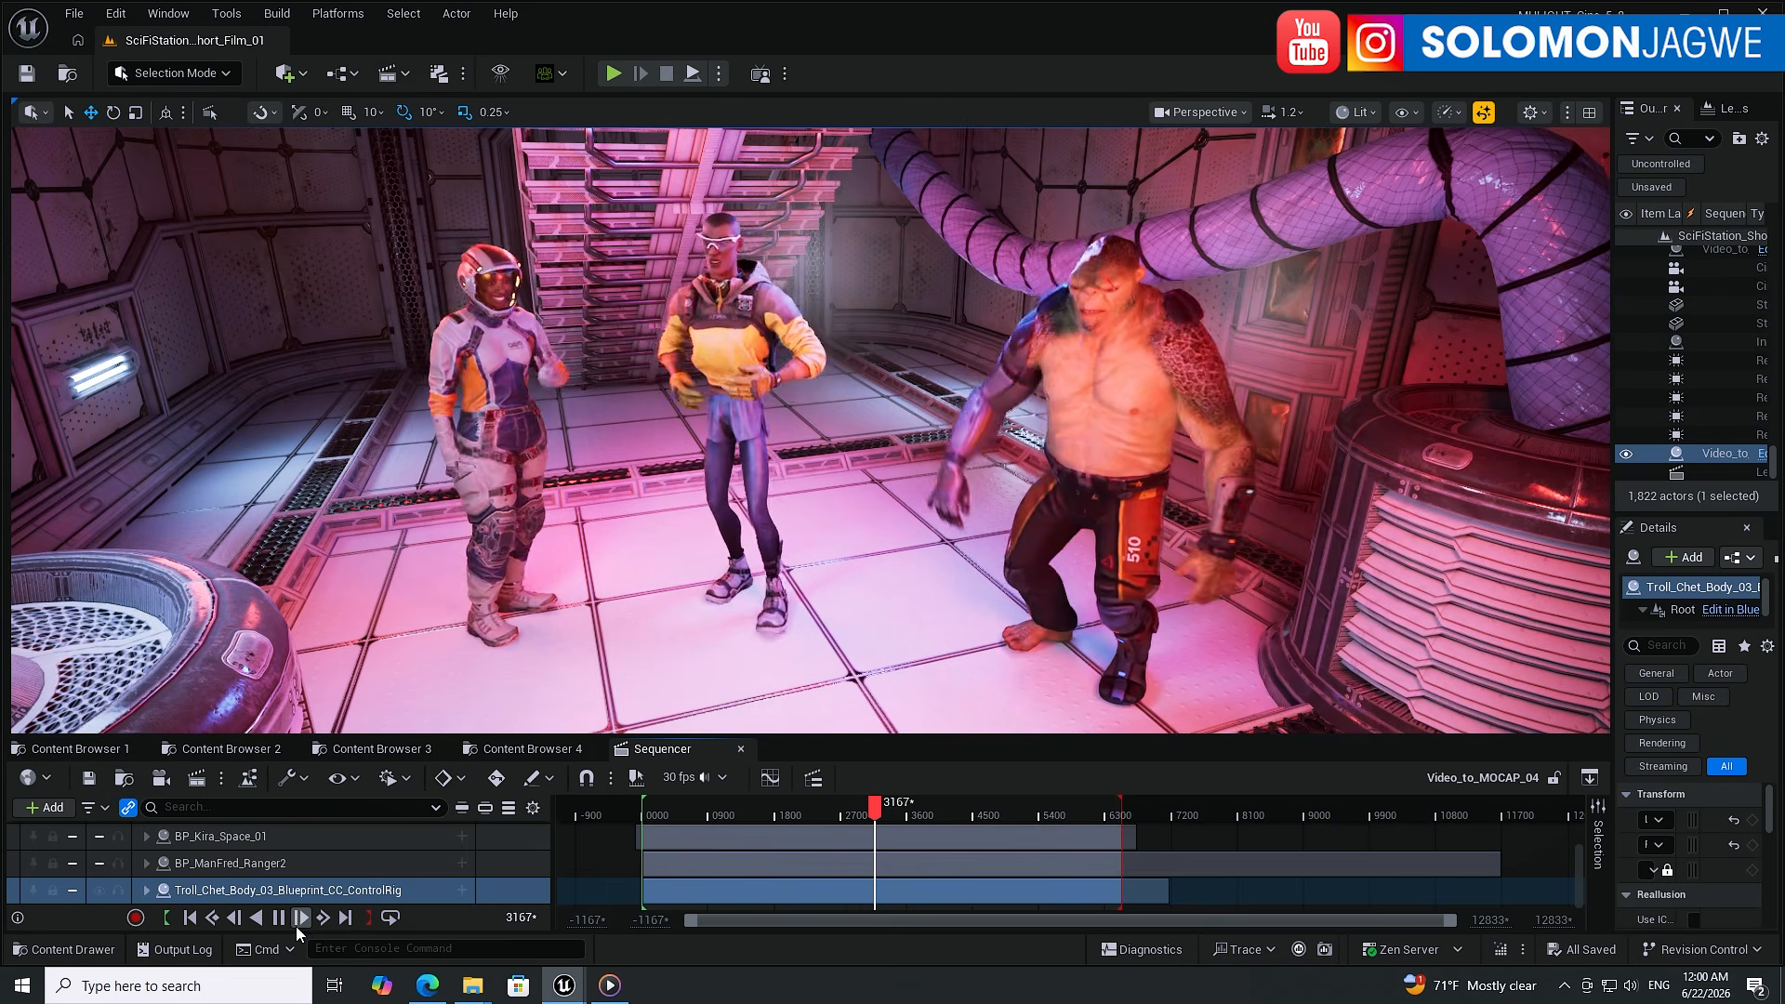
left_click(279, 918)
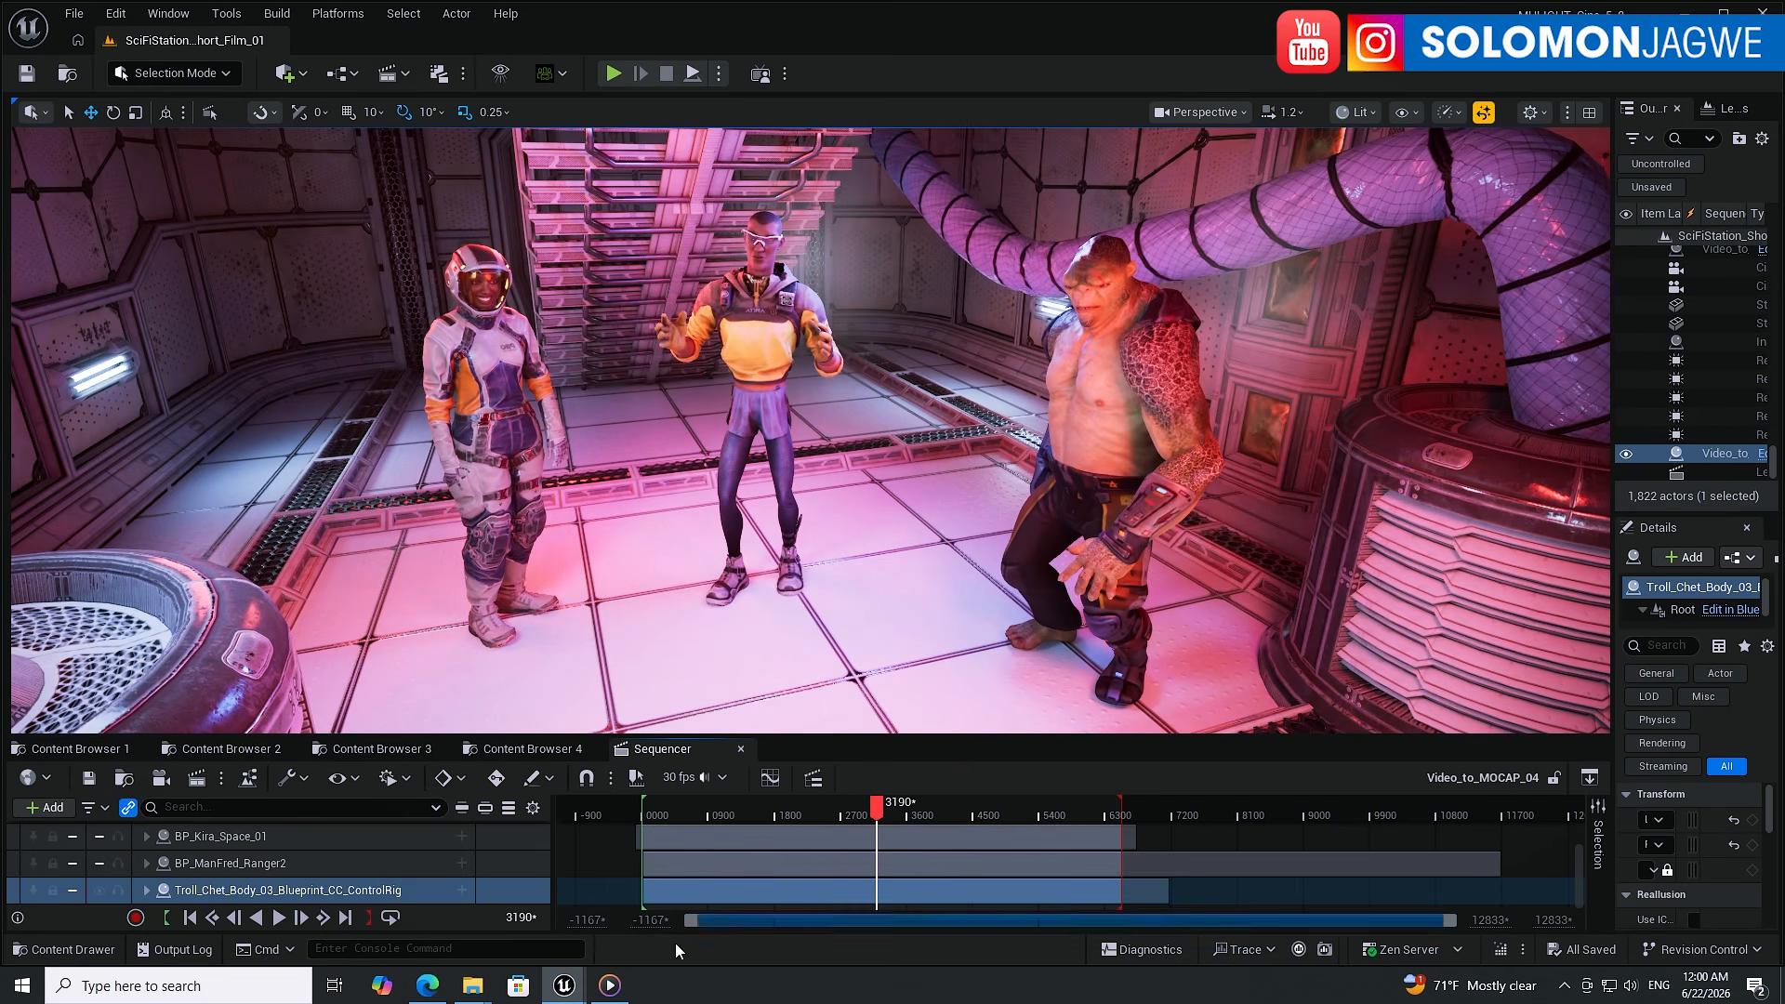
- Open PMP00006_MAIN.MOV from the Biyuti folder in Media Player and replay its opening seconds, pausing on the actor's clap
left_click(420, 922)
left_click(757, 266)
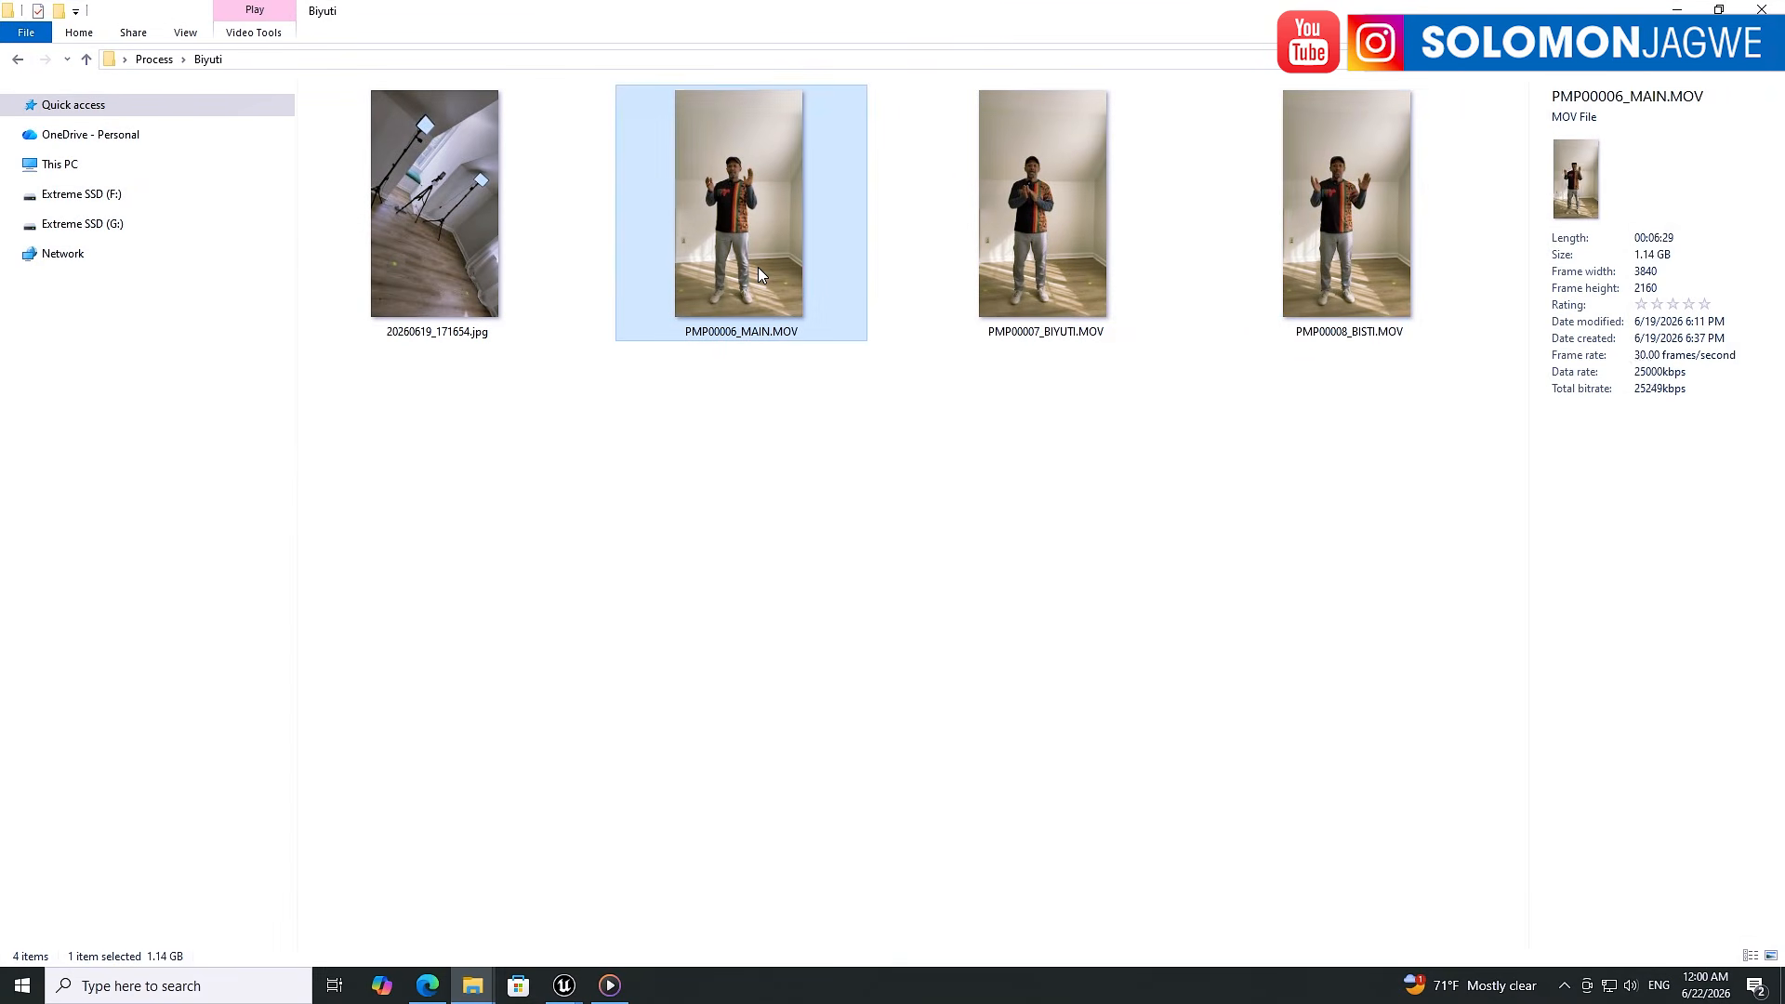
double_click(757, 266)
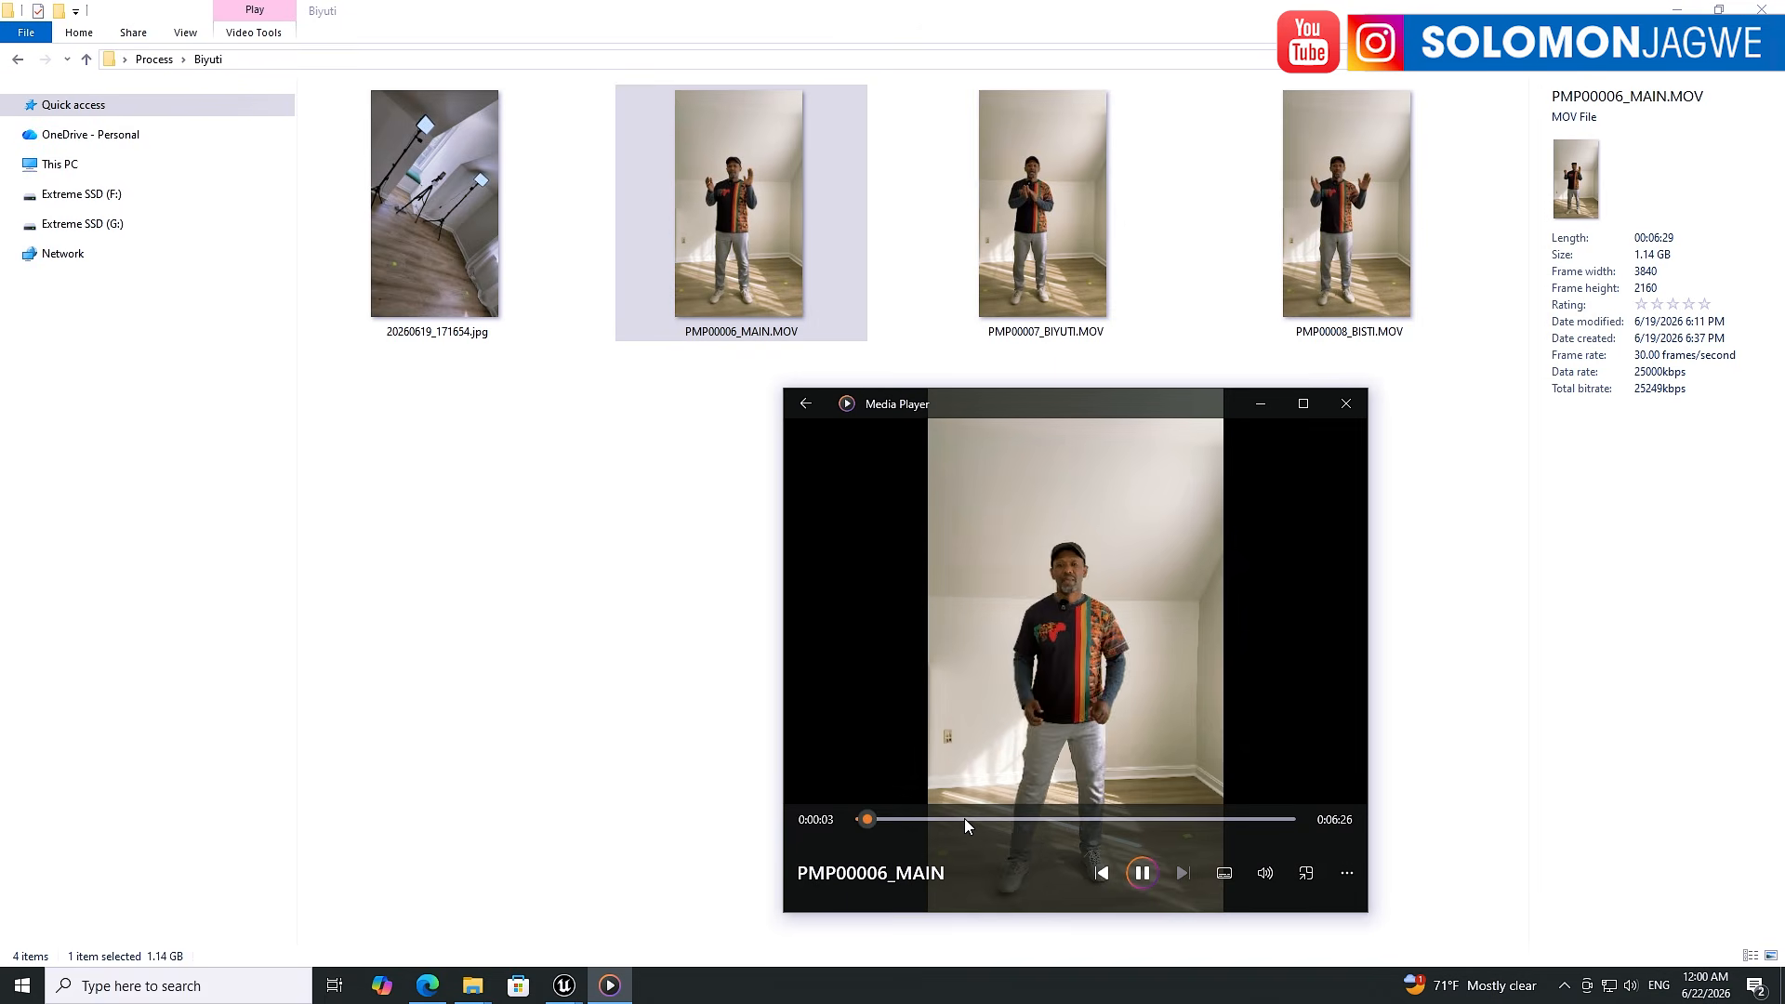
left_click(1141, 872)
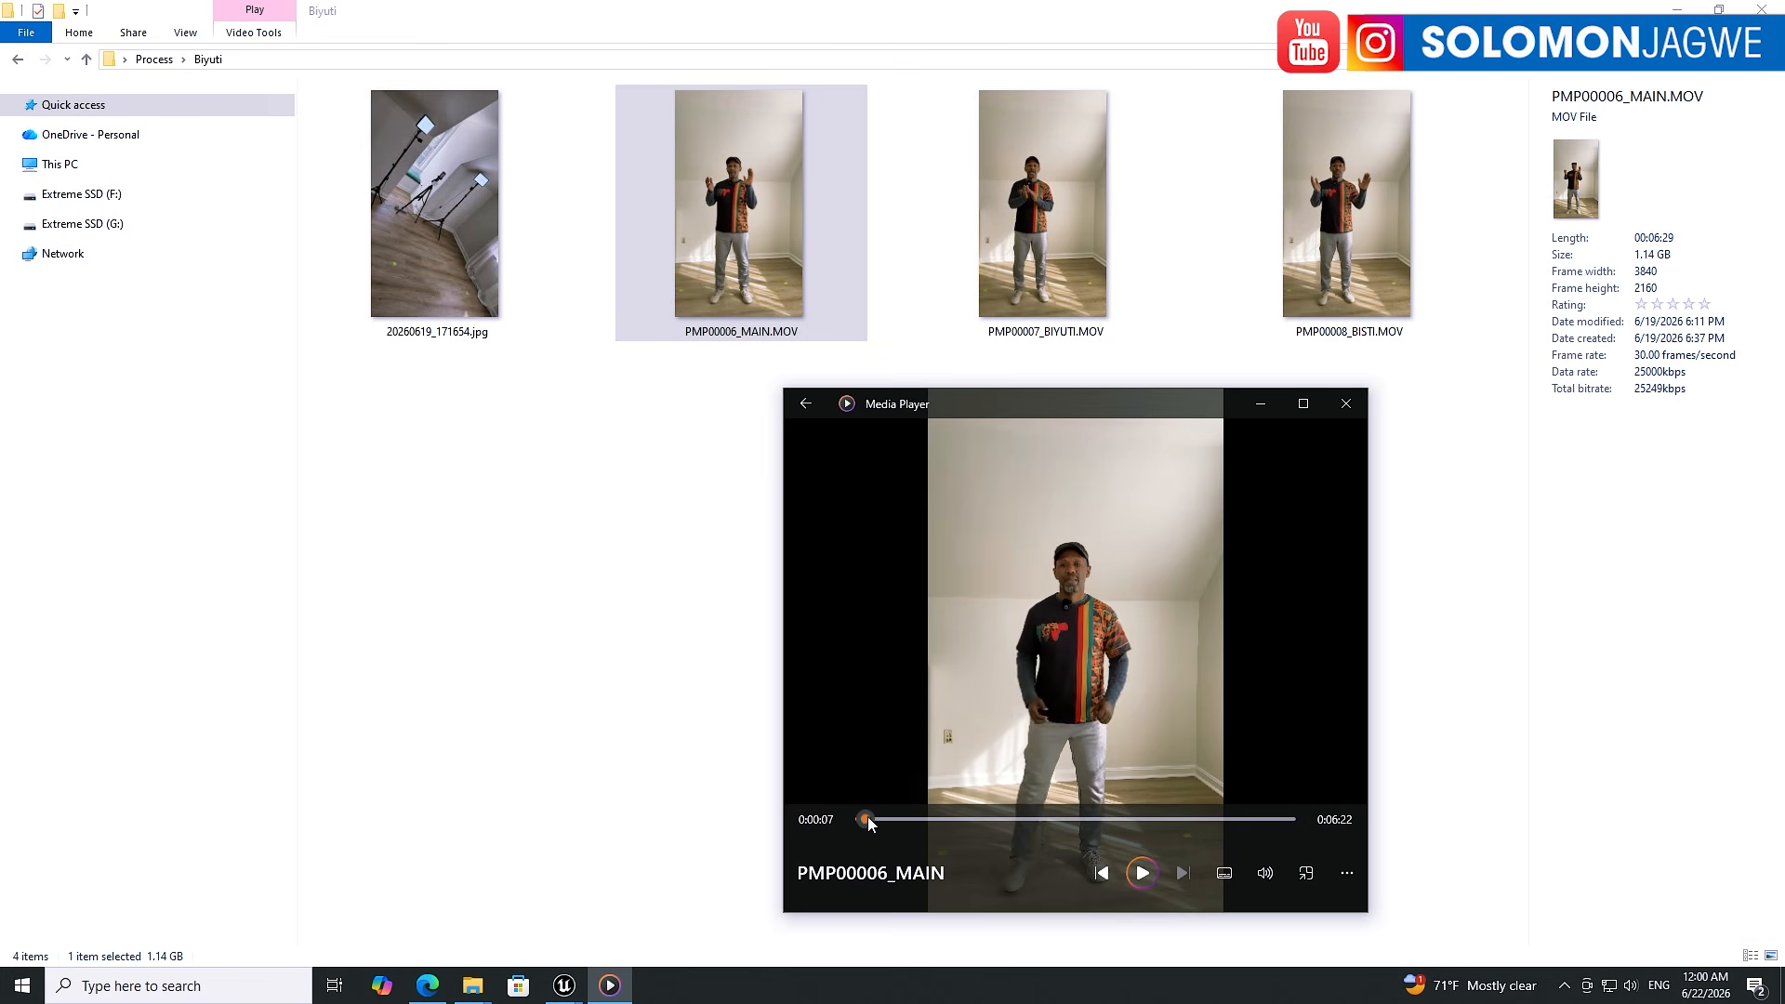
left_click(867, 816)
left_click(1149, 875)
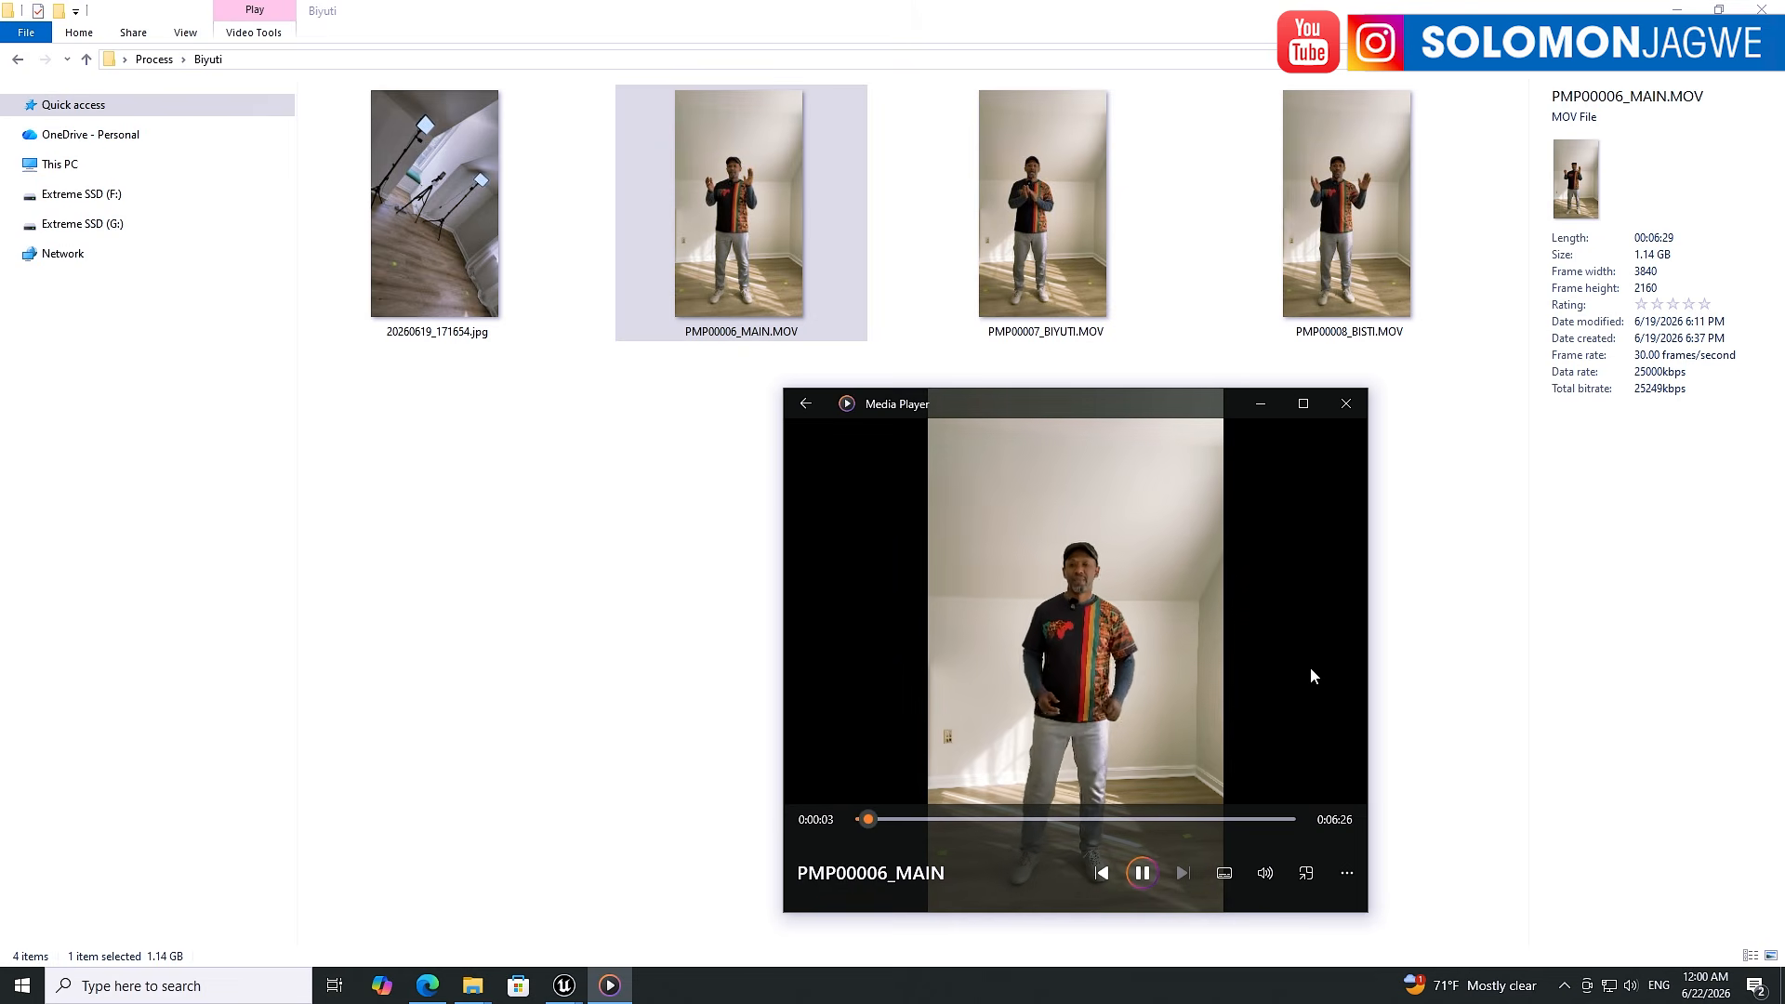
left_click(1141, 873)
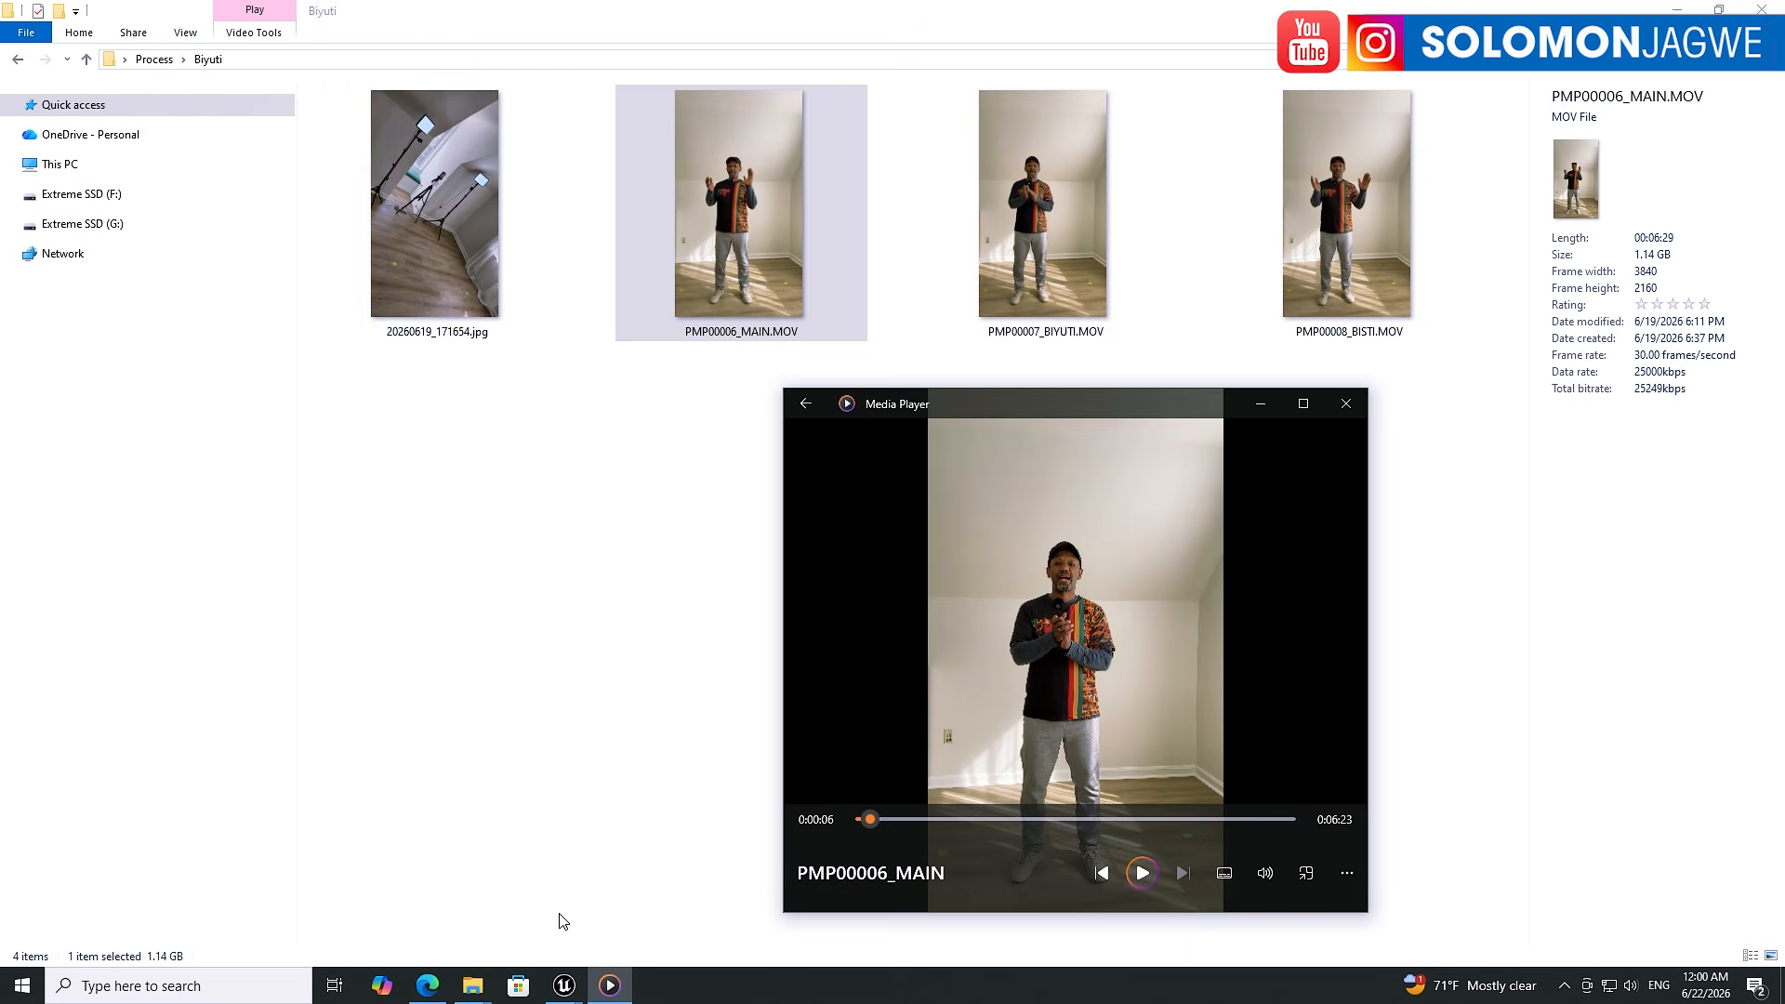
- Open the capture setup photo 20260619_171654.jpg from the Biyuti folder
left_click(453, 214)
double_click(454, 214)
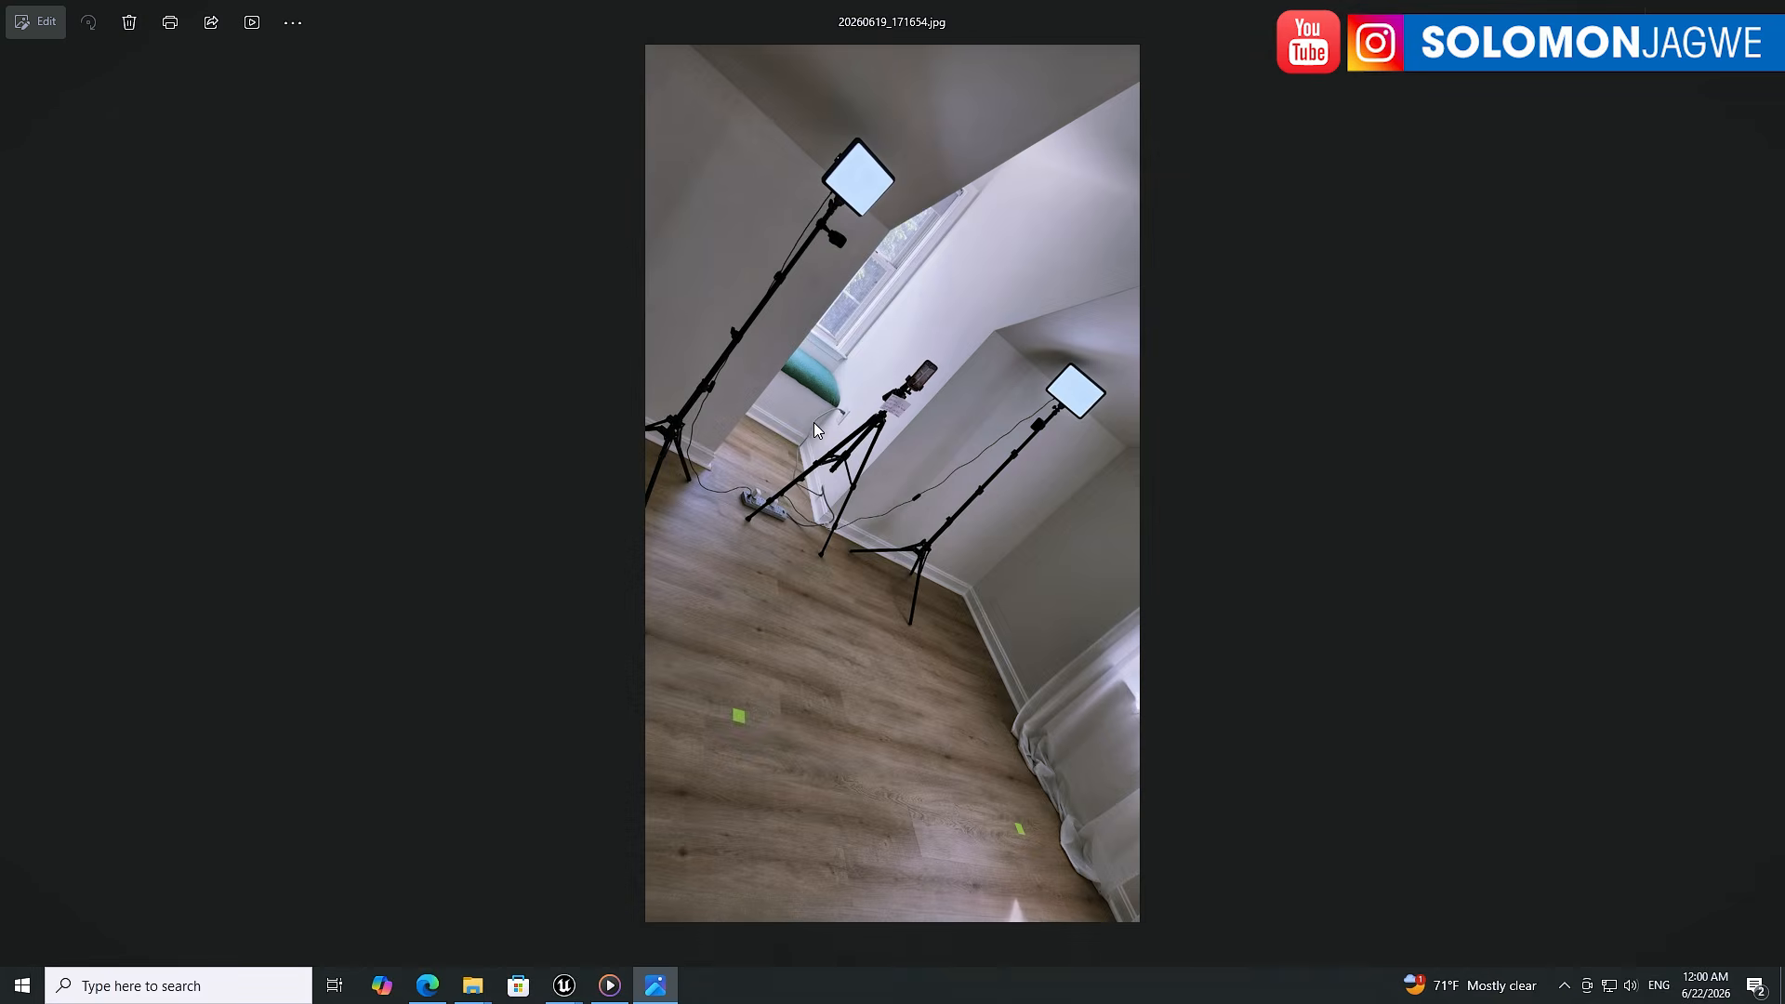
- Examine the phone tripod and the light stands in the capture setup photo, then put the photo away
scroll(867, 412, "up", 2)
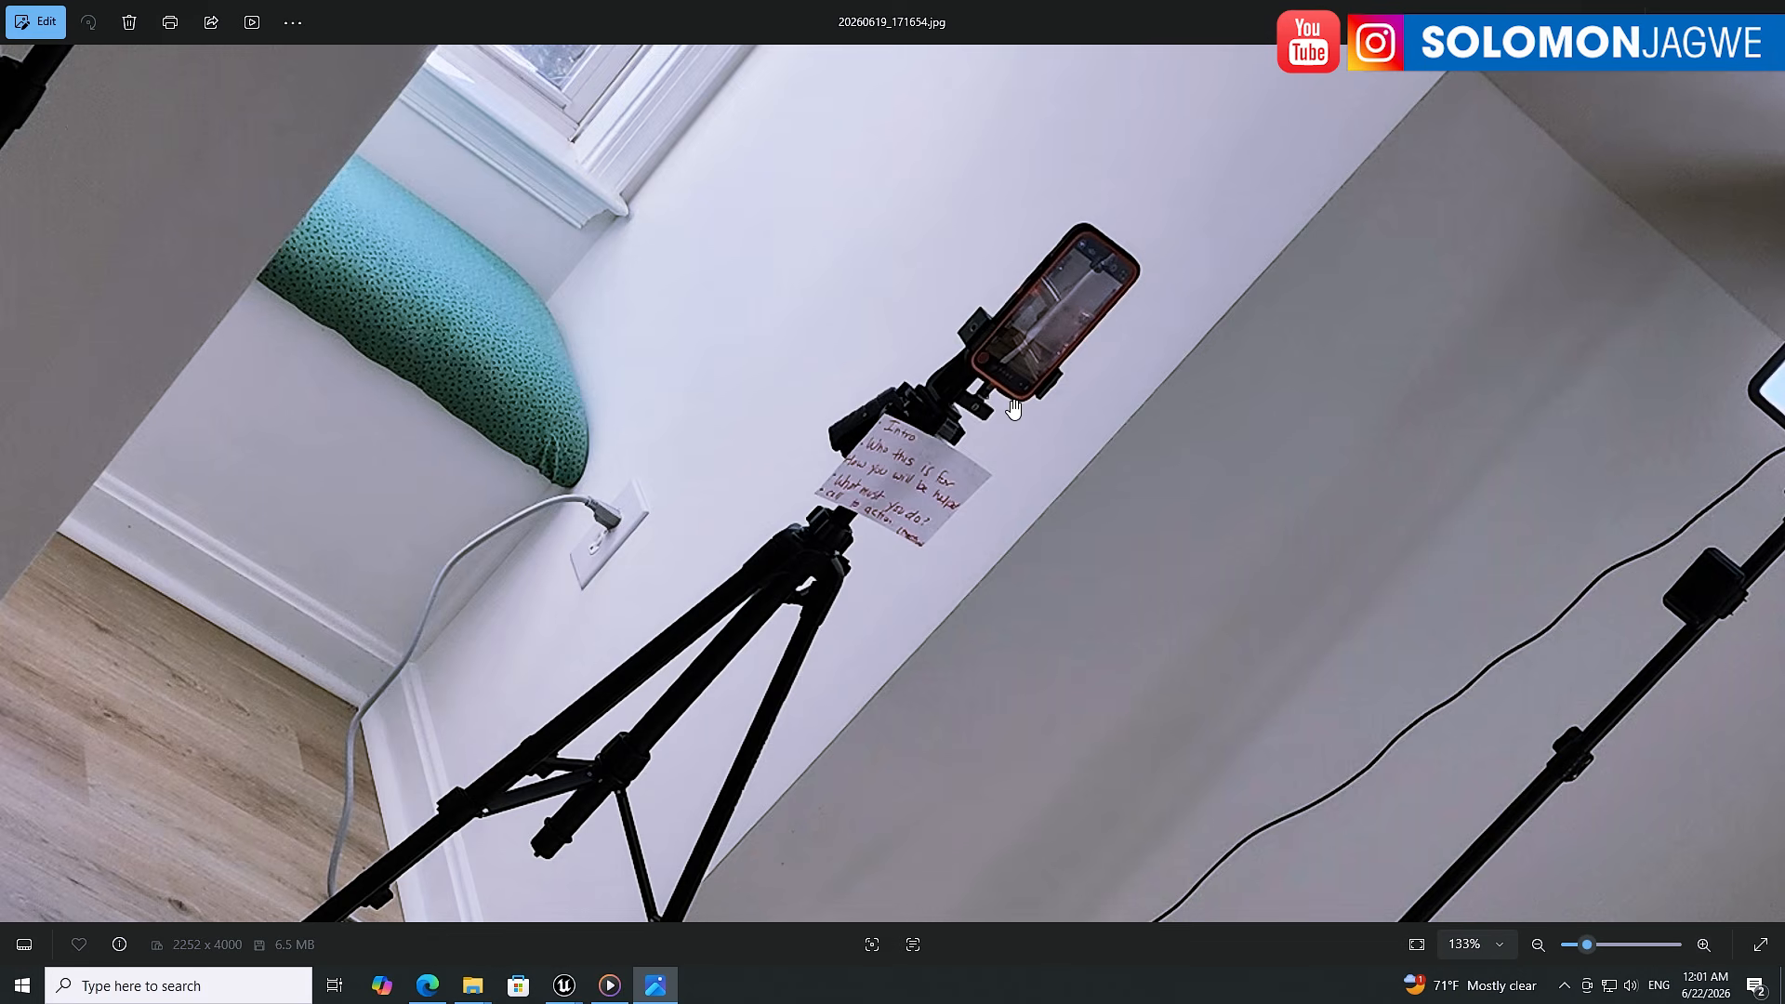
scroll(983, 416, "up", 2)
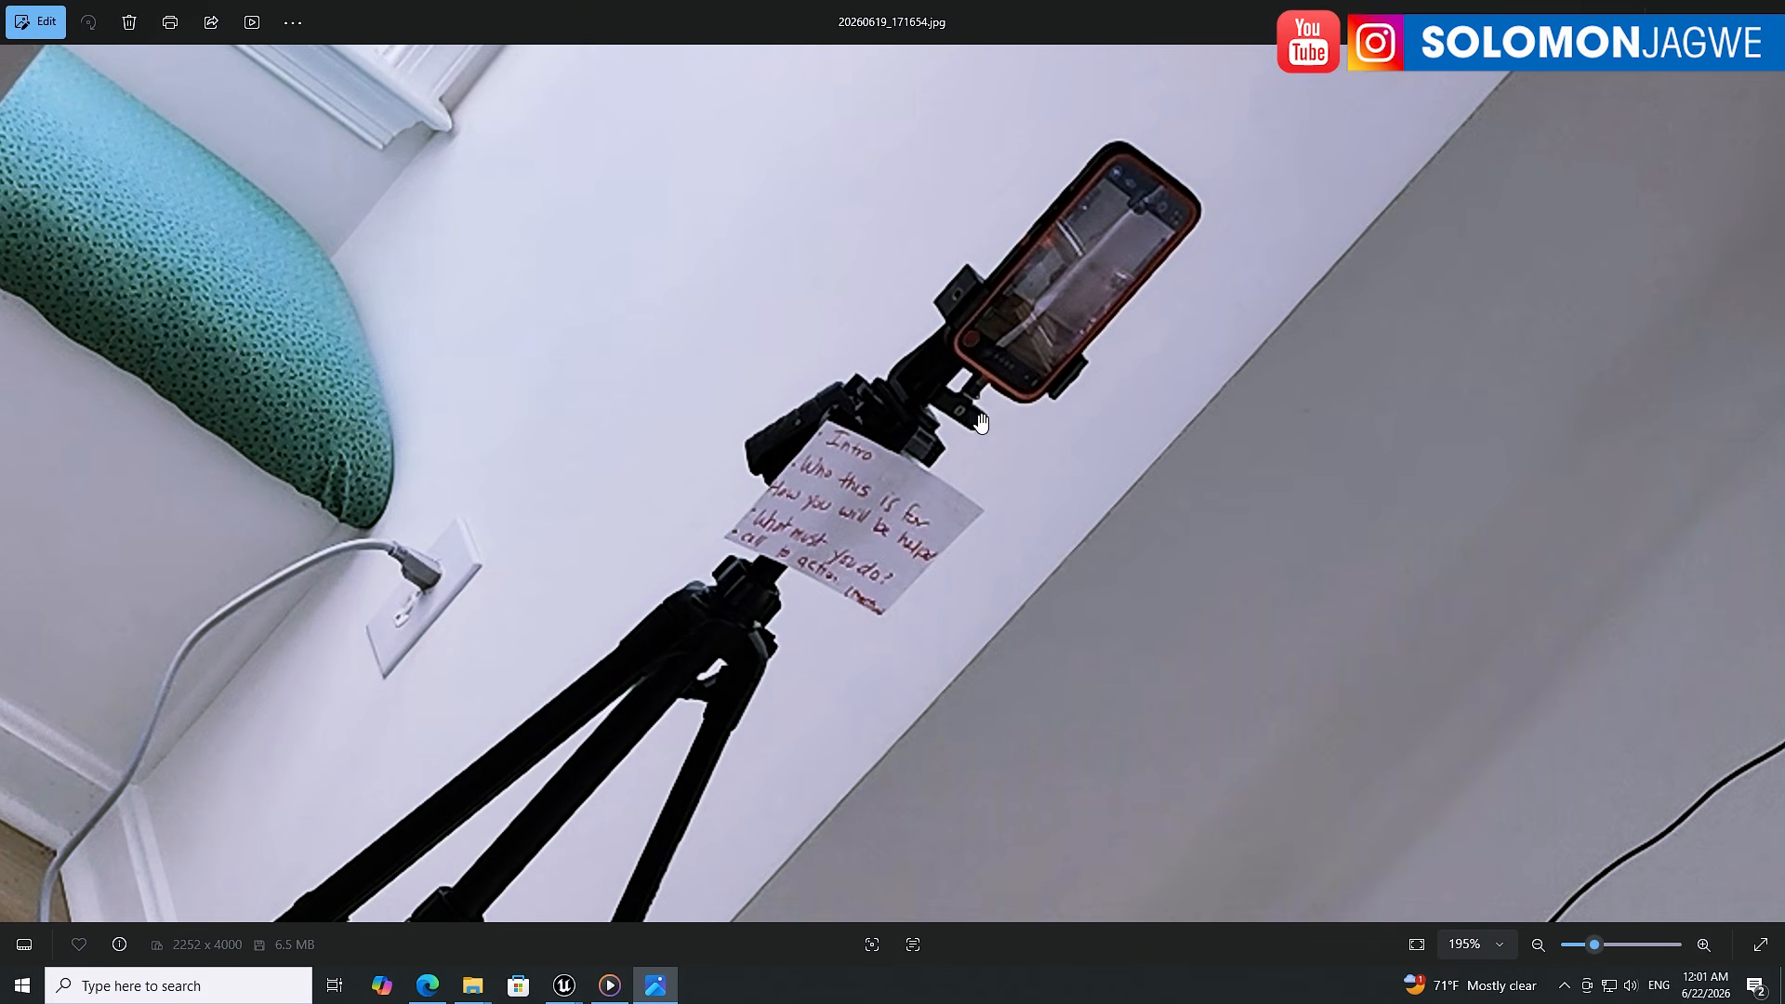
scroll(1081, 452, "down", 8)
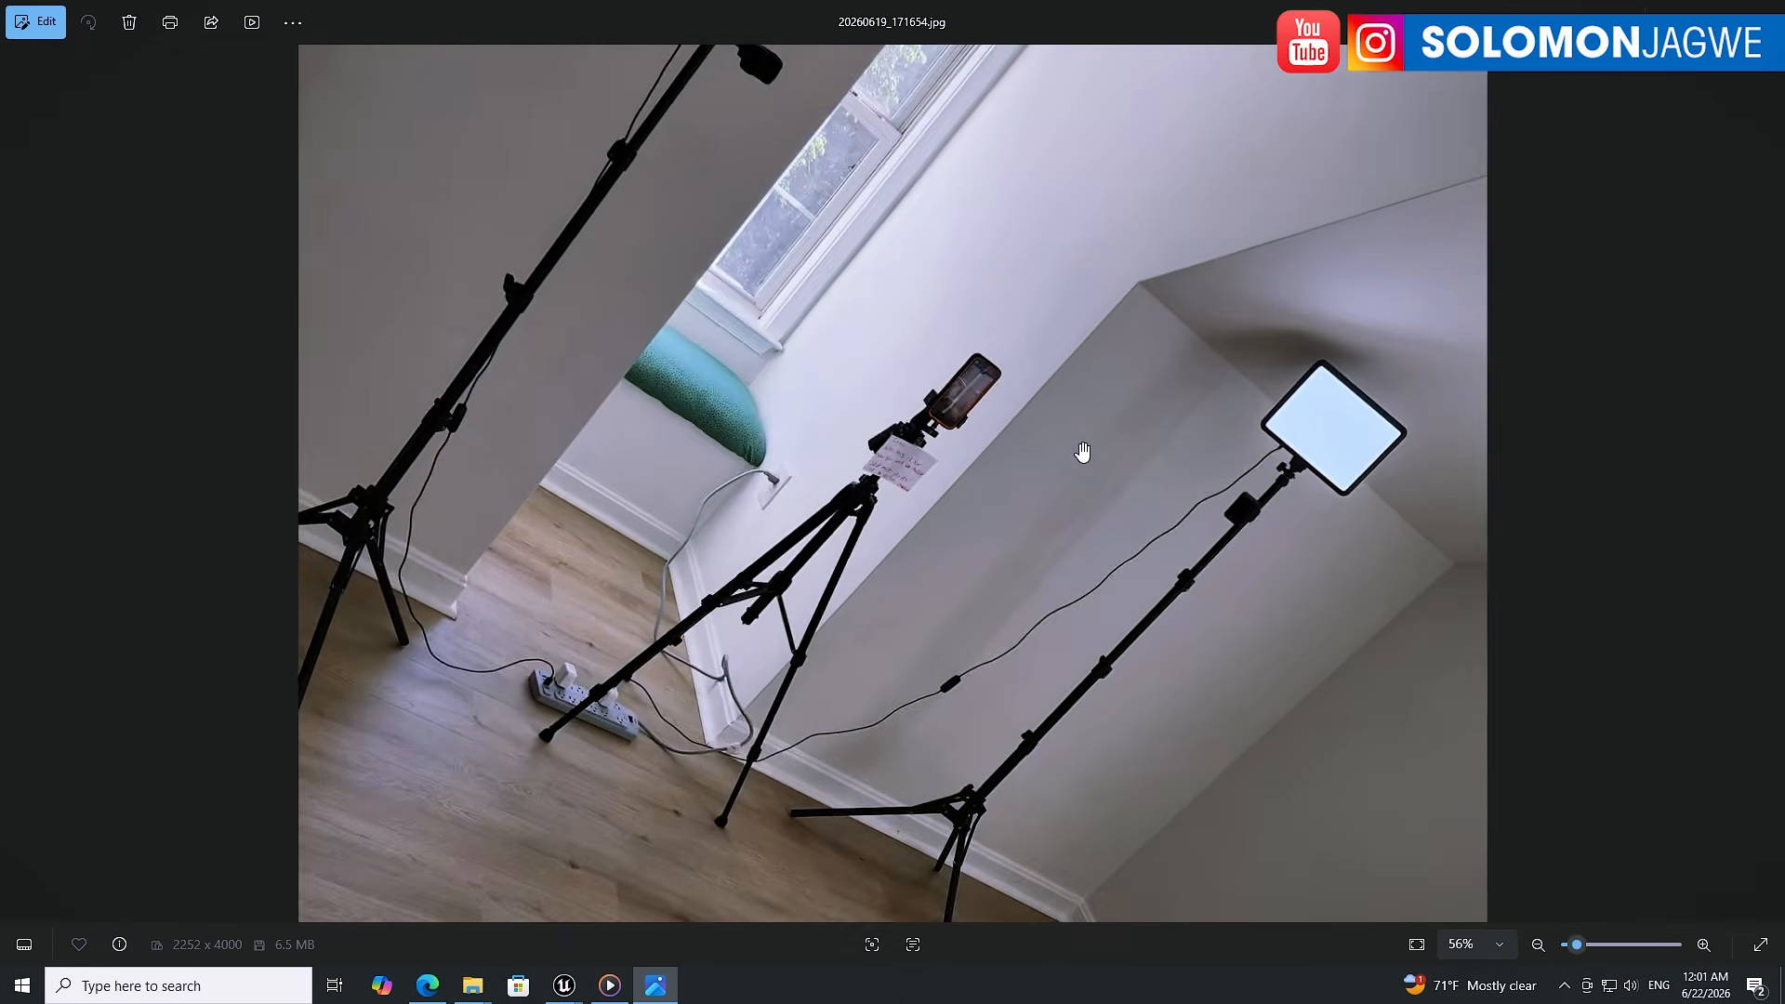
scroll(1083, 452, "down", 1)
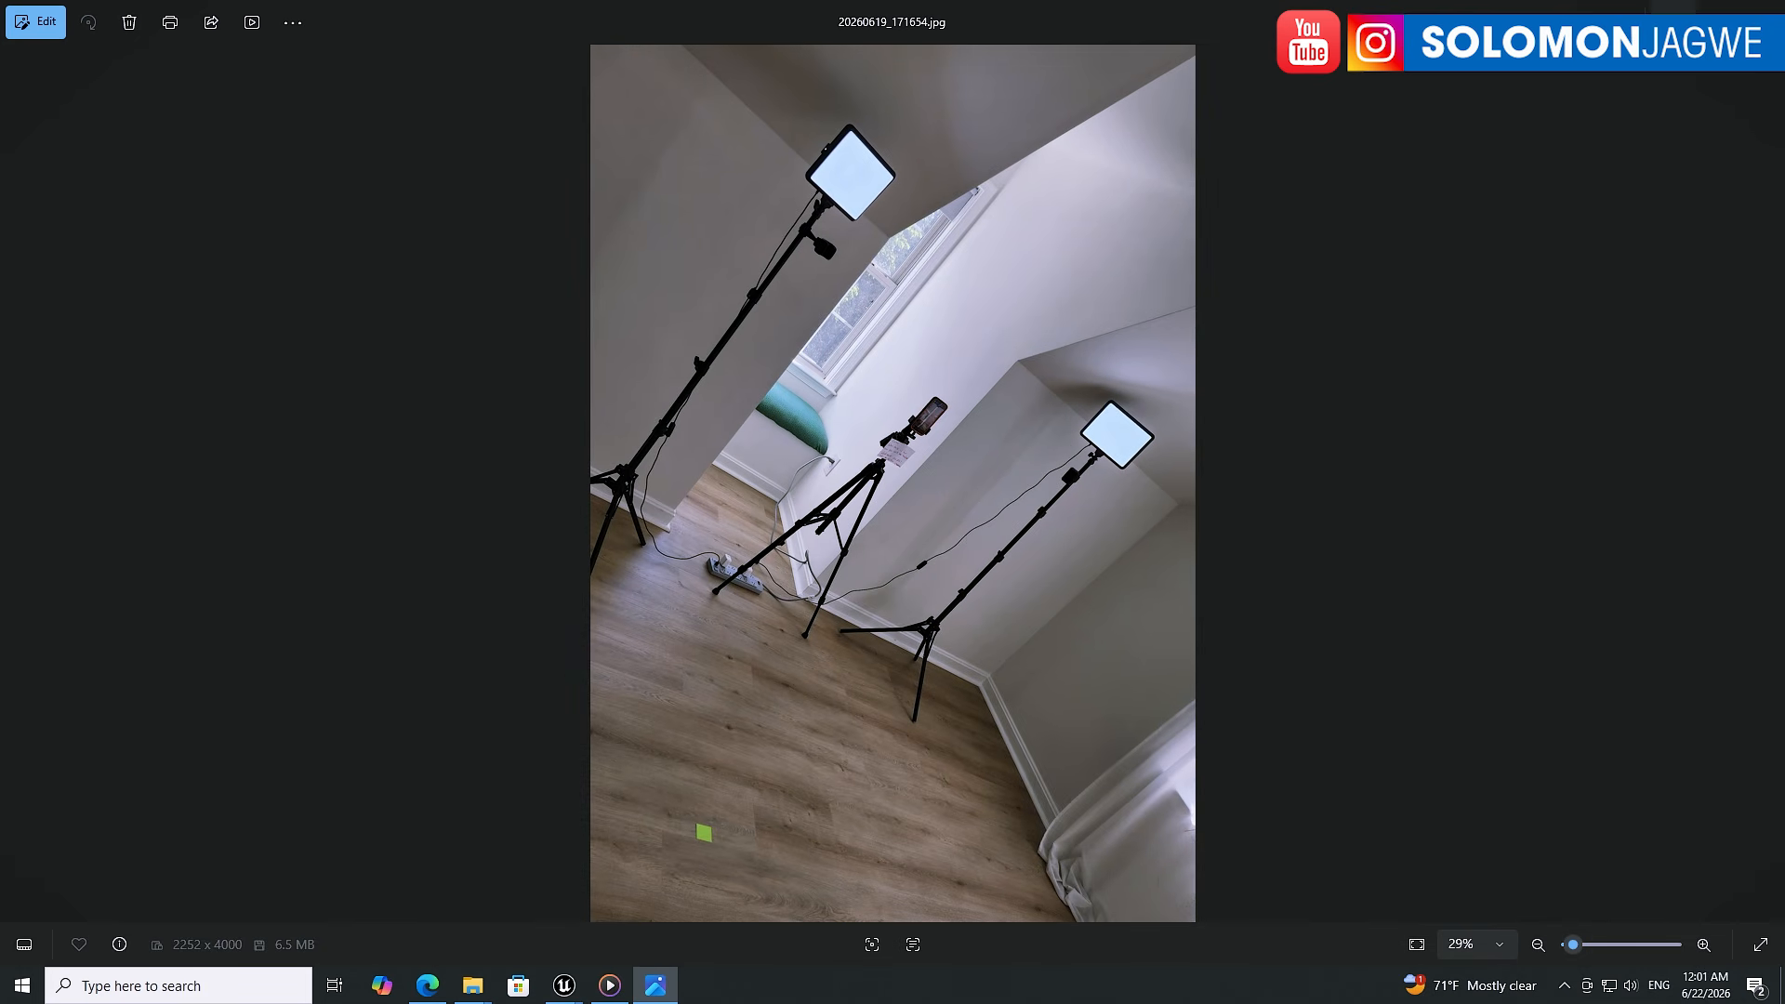
left_click(1674, 9)
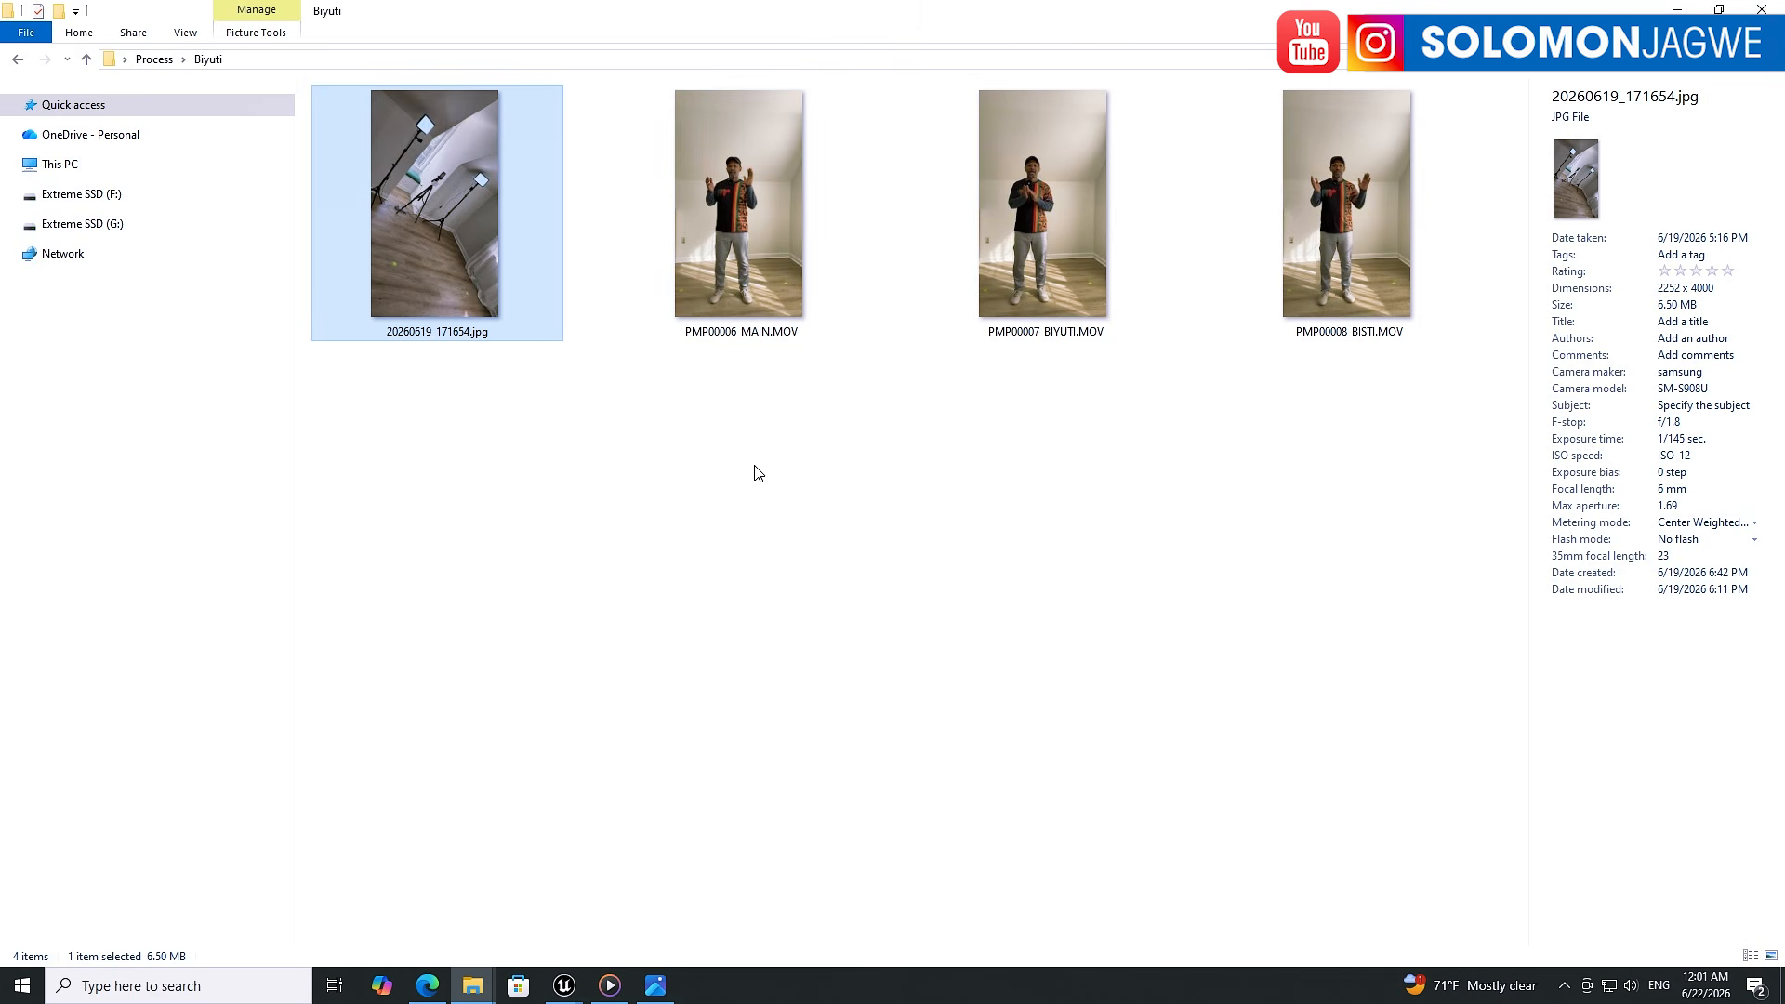
- Switch to Edge, show the Meshcapade home page beside the Fab plugin listing, and return to the Biyuti folder
left_click(428, 987)
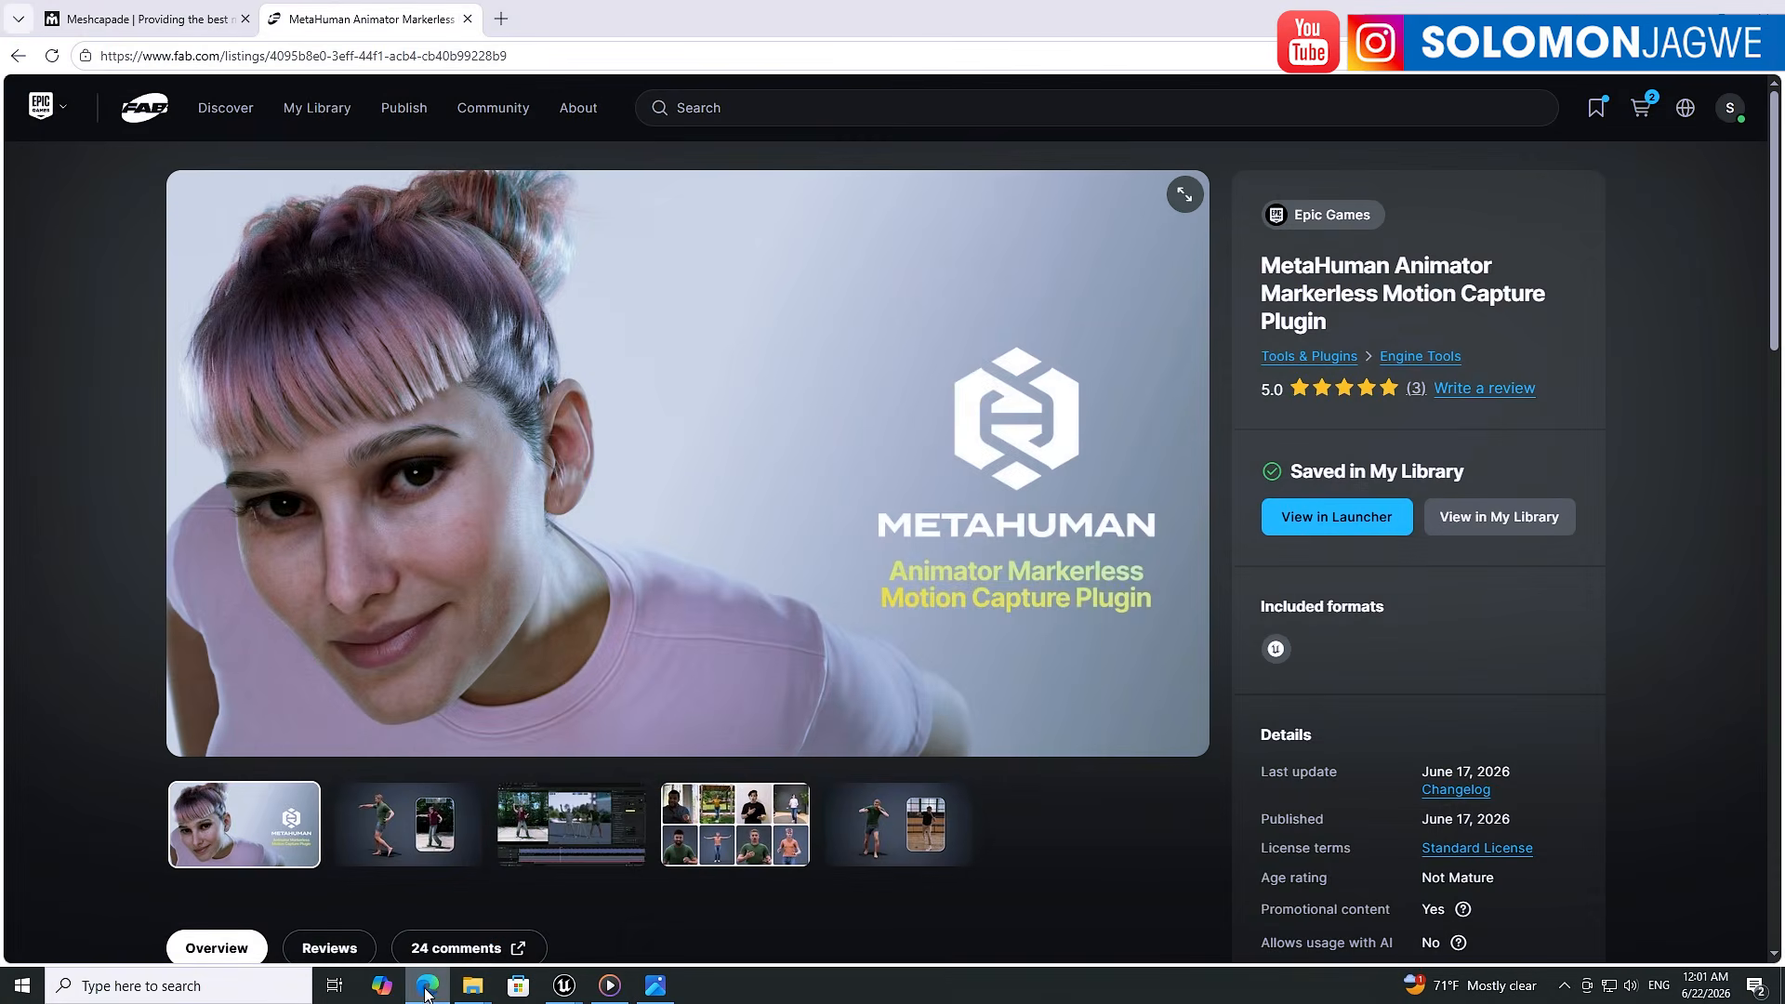
left_click(160, 21)
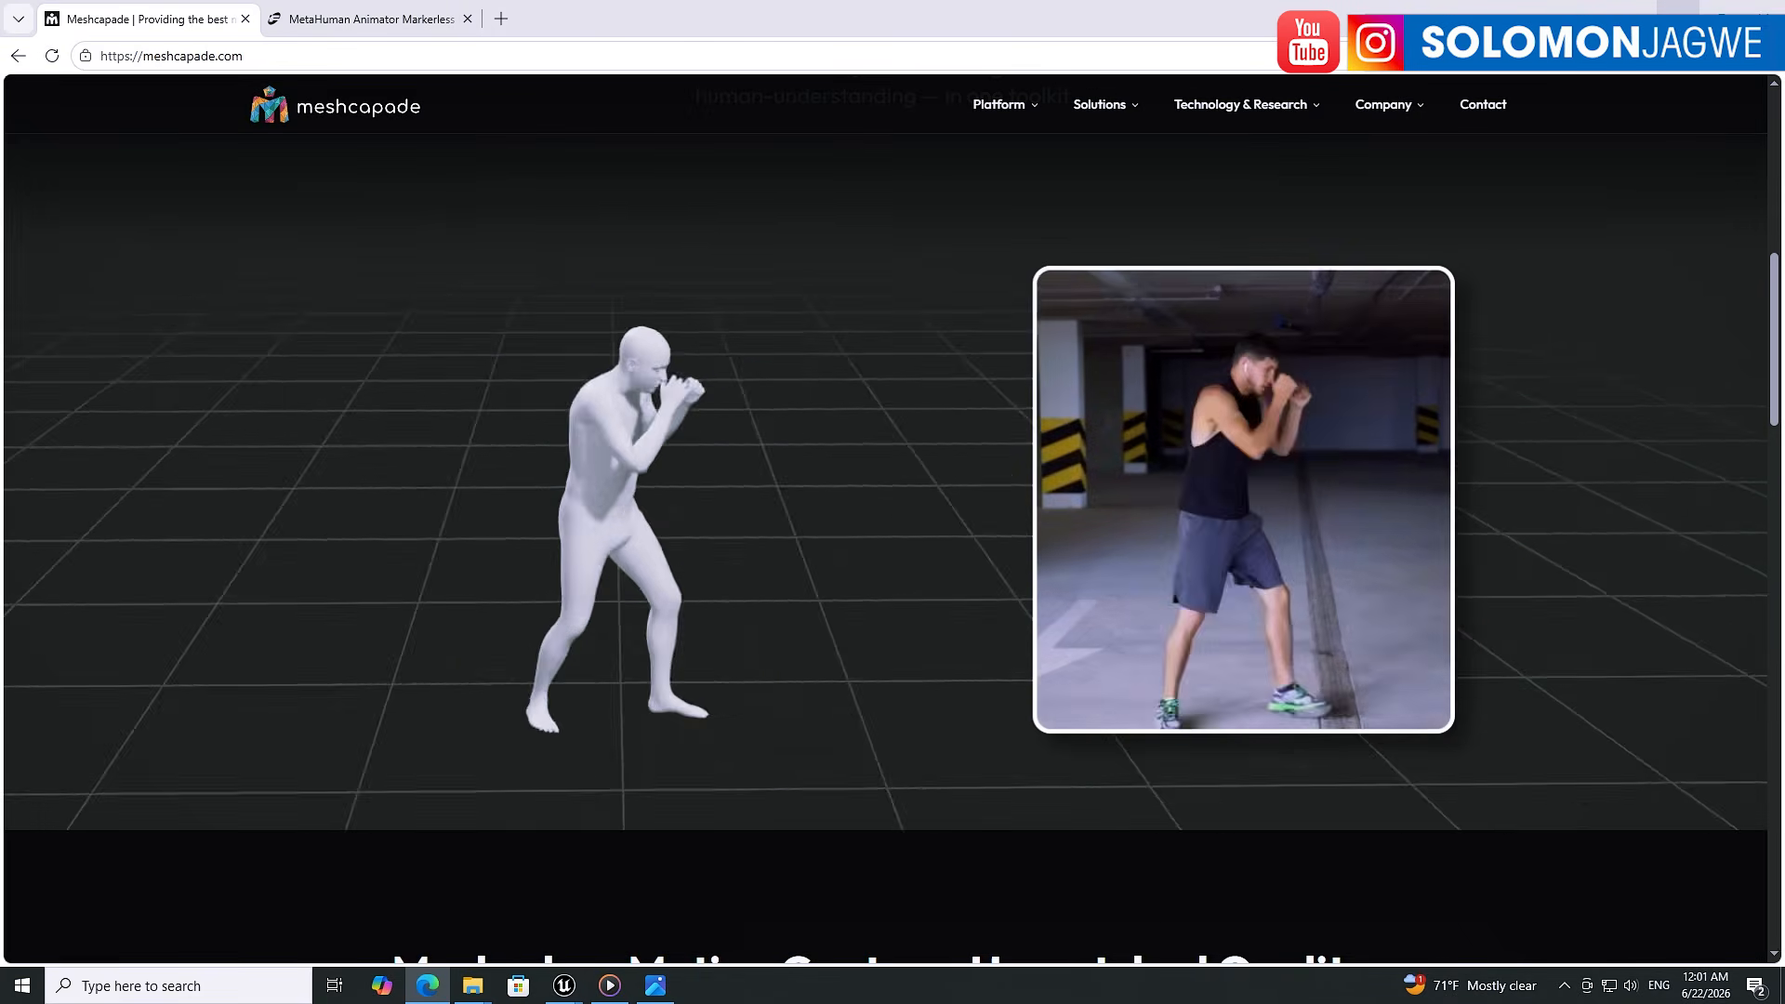
left_click(1678, 9)
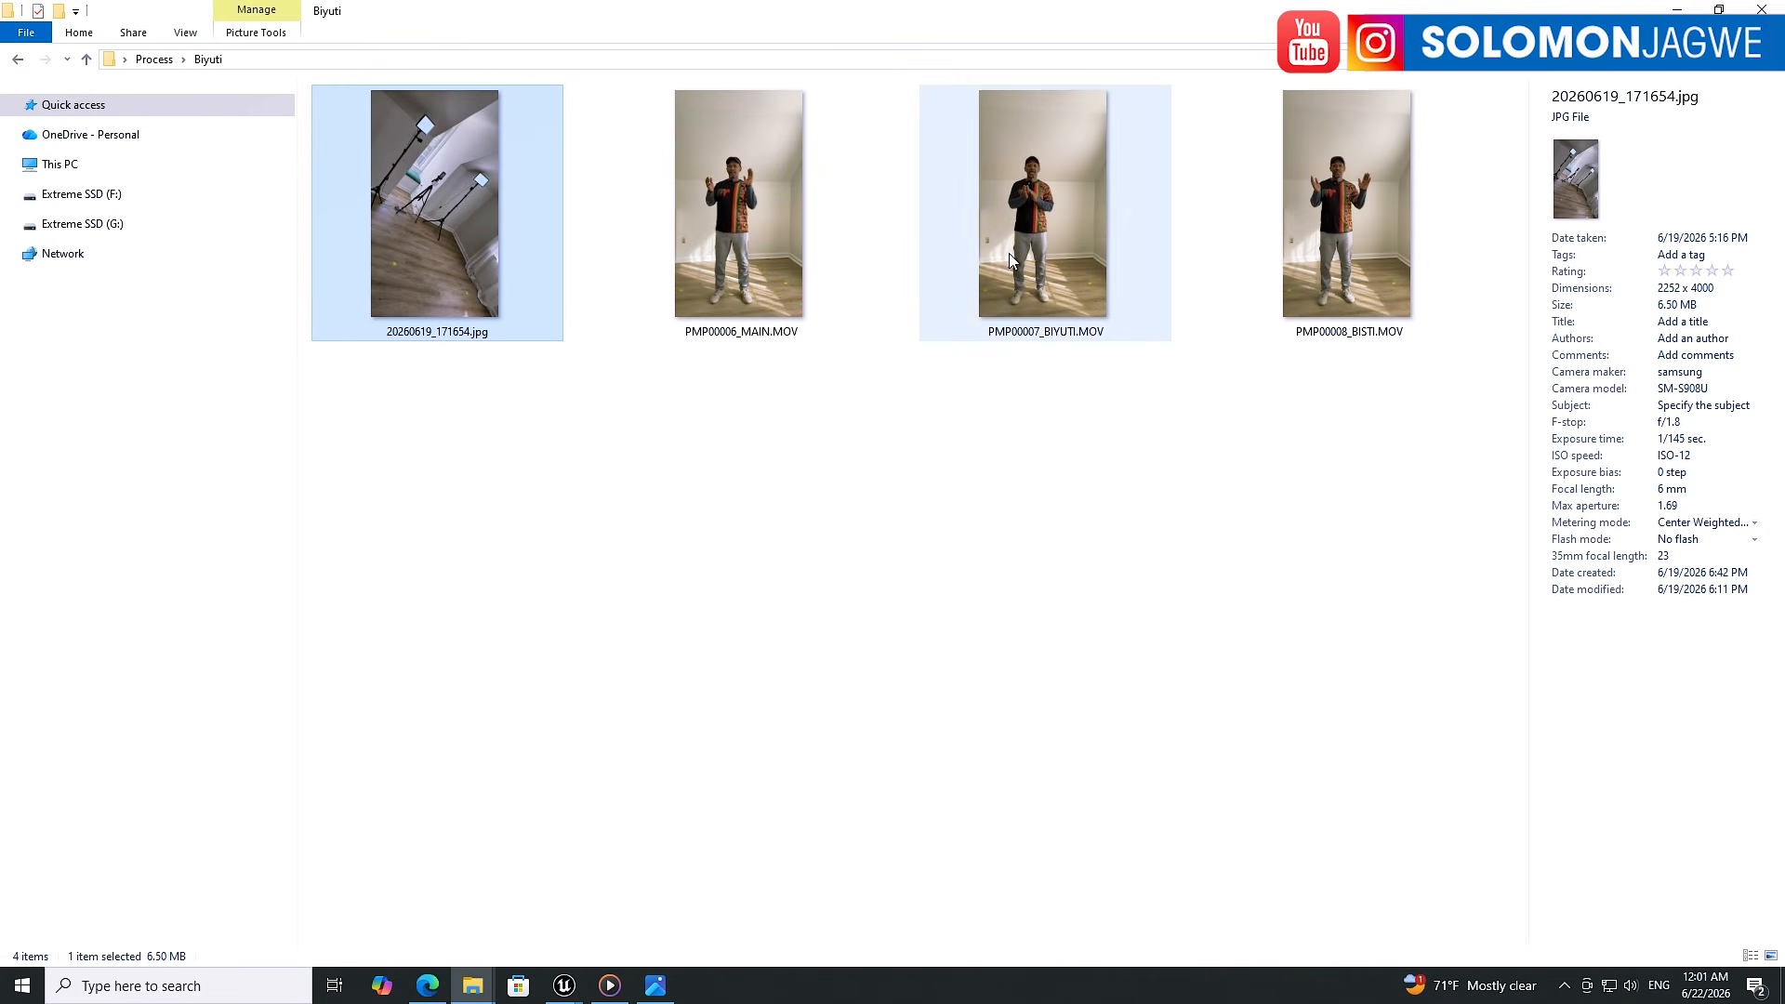
- Select PMP00008_BISTI.MOV and PMP00007_BIYUTI.MOV one after the other to view their file details
left_click(809, 486)
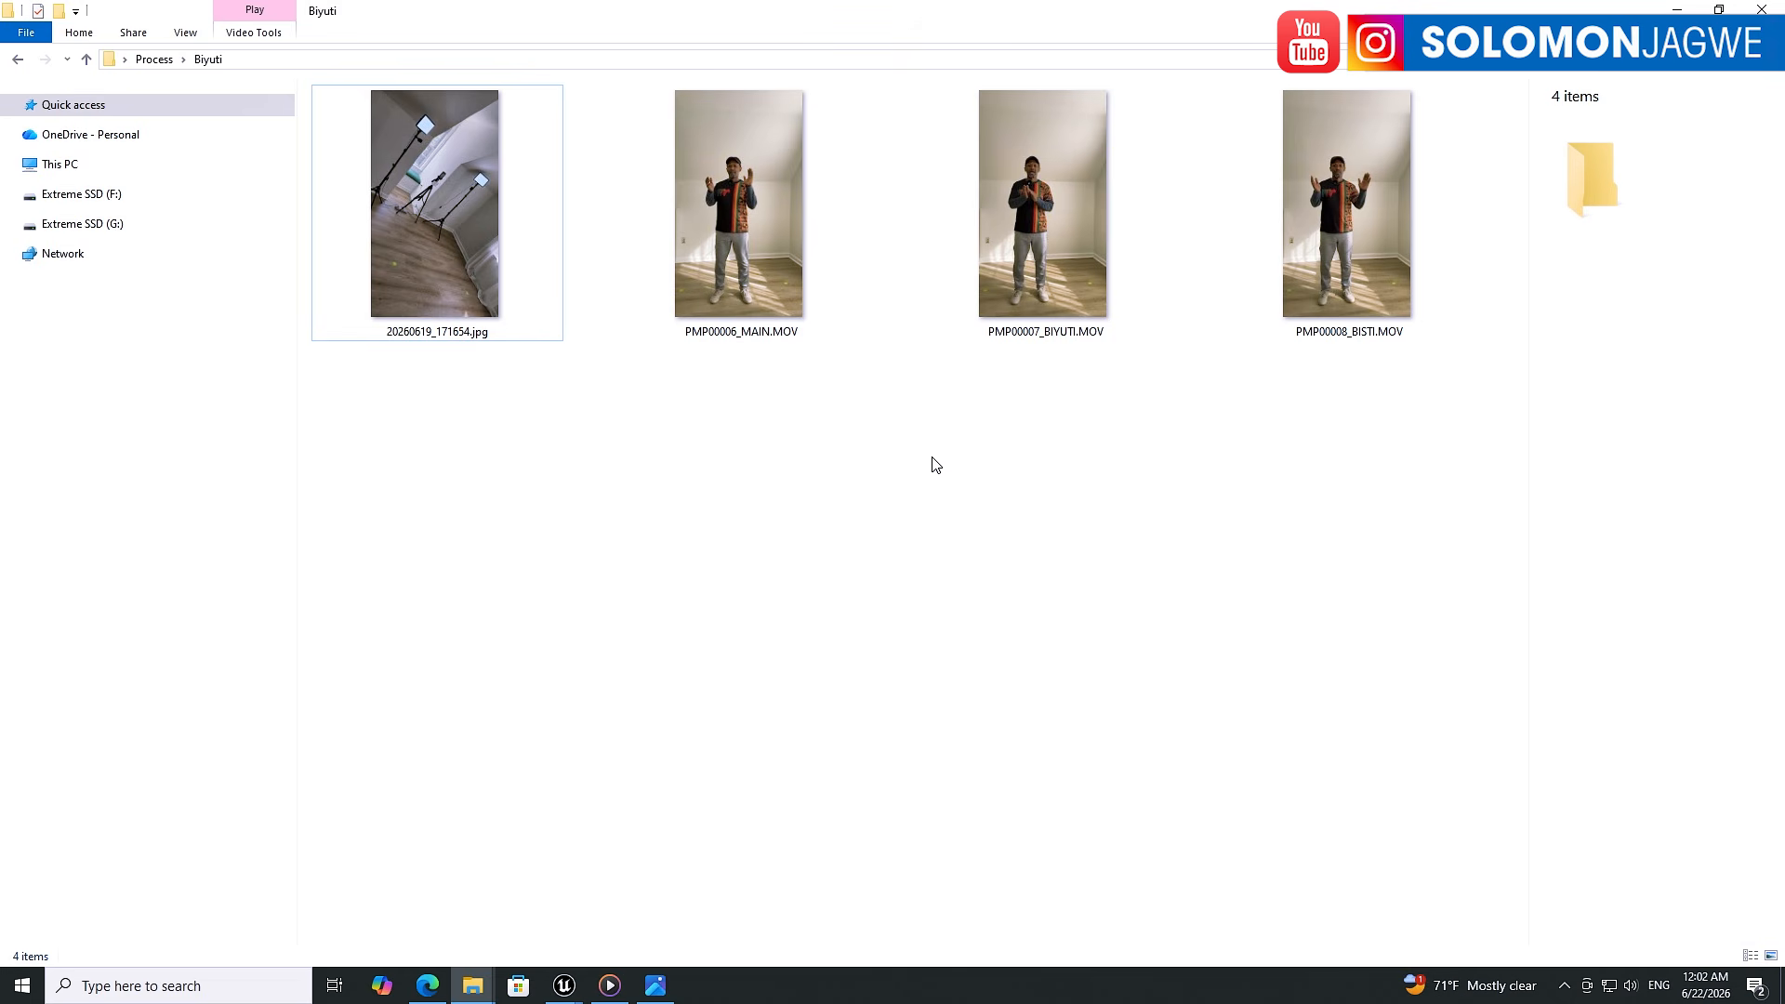
left_click(1344, 264)
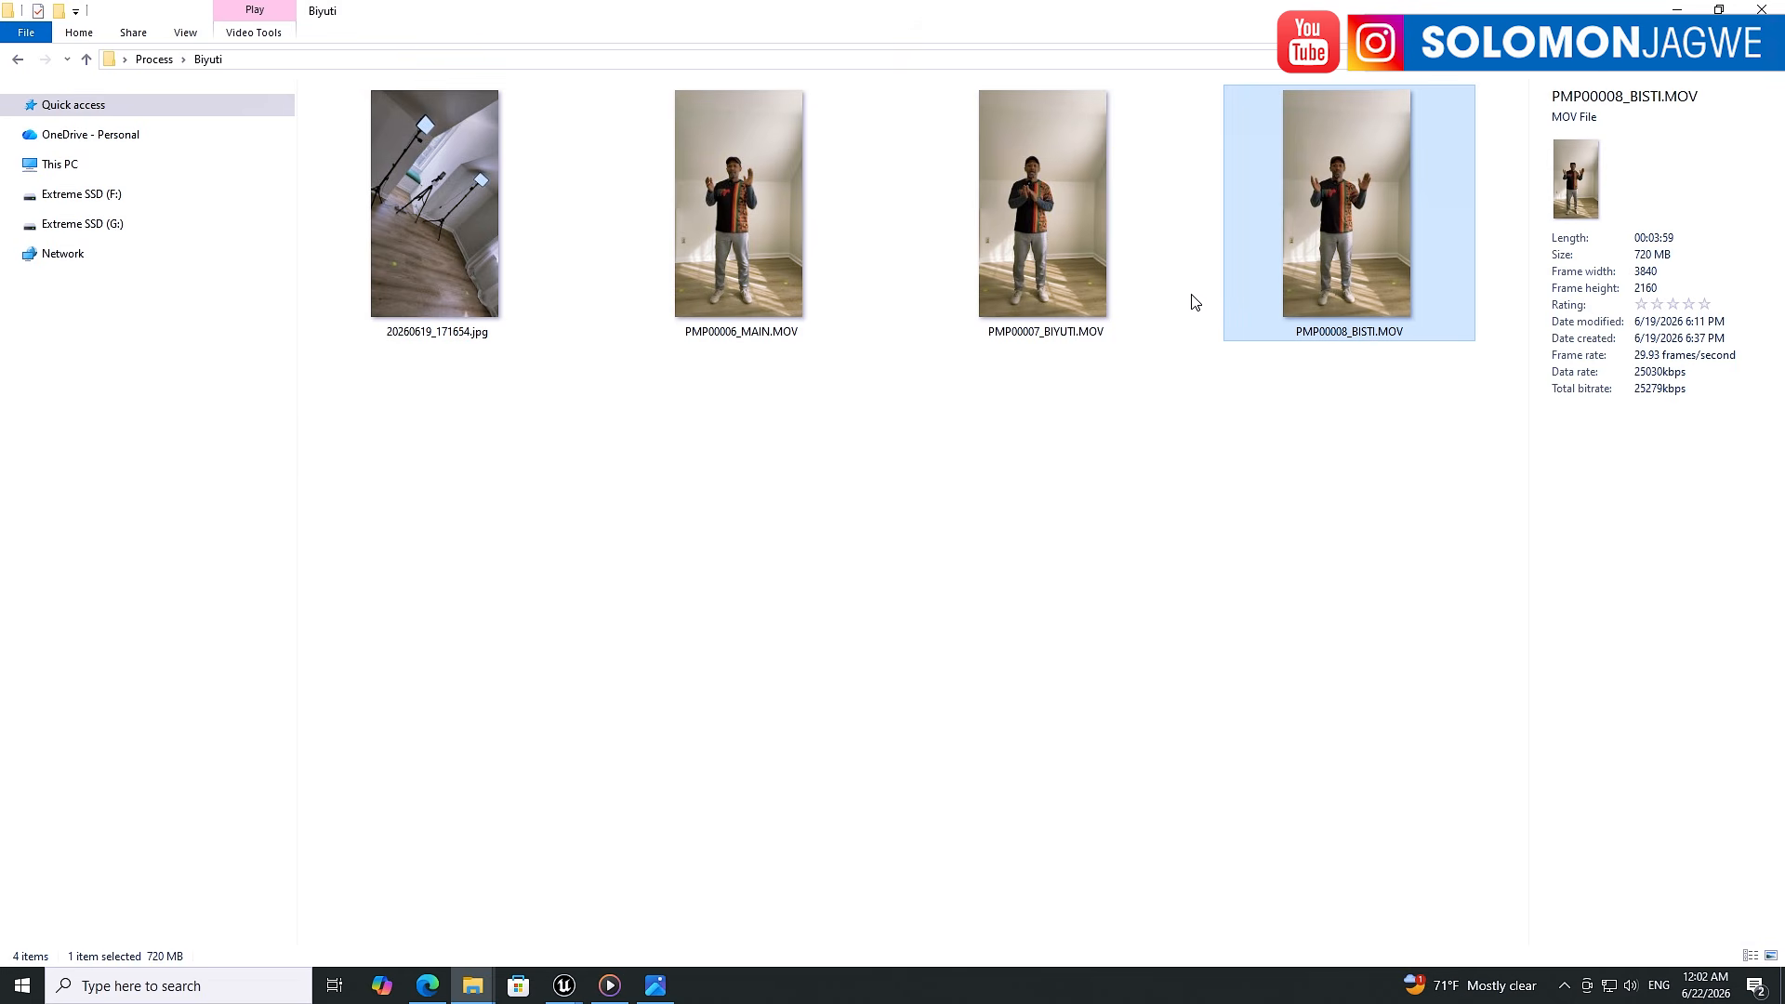
left_click(1045, 284)
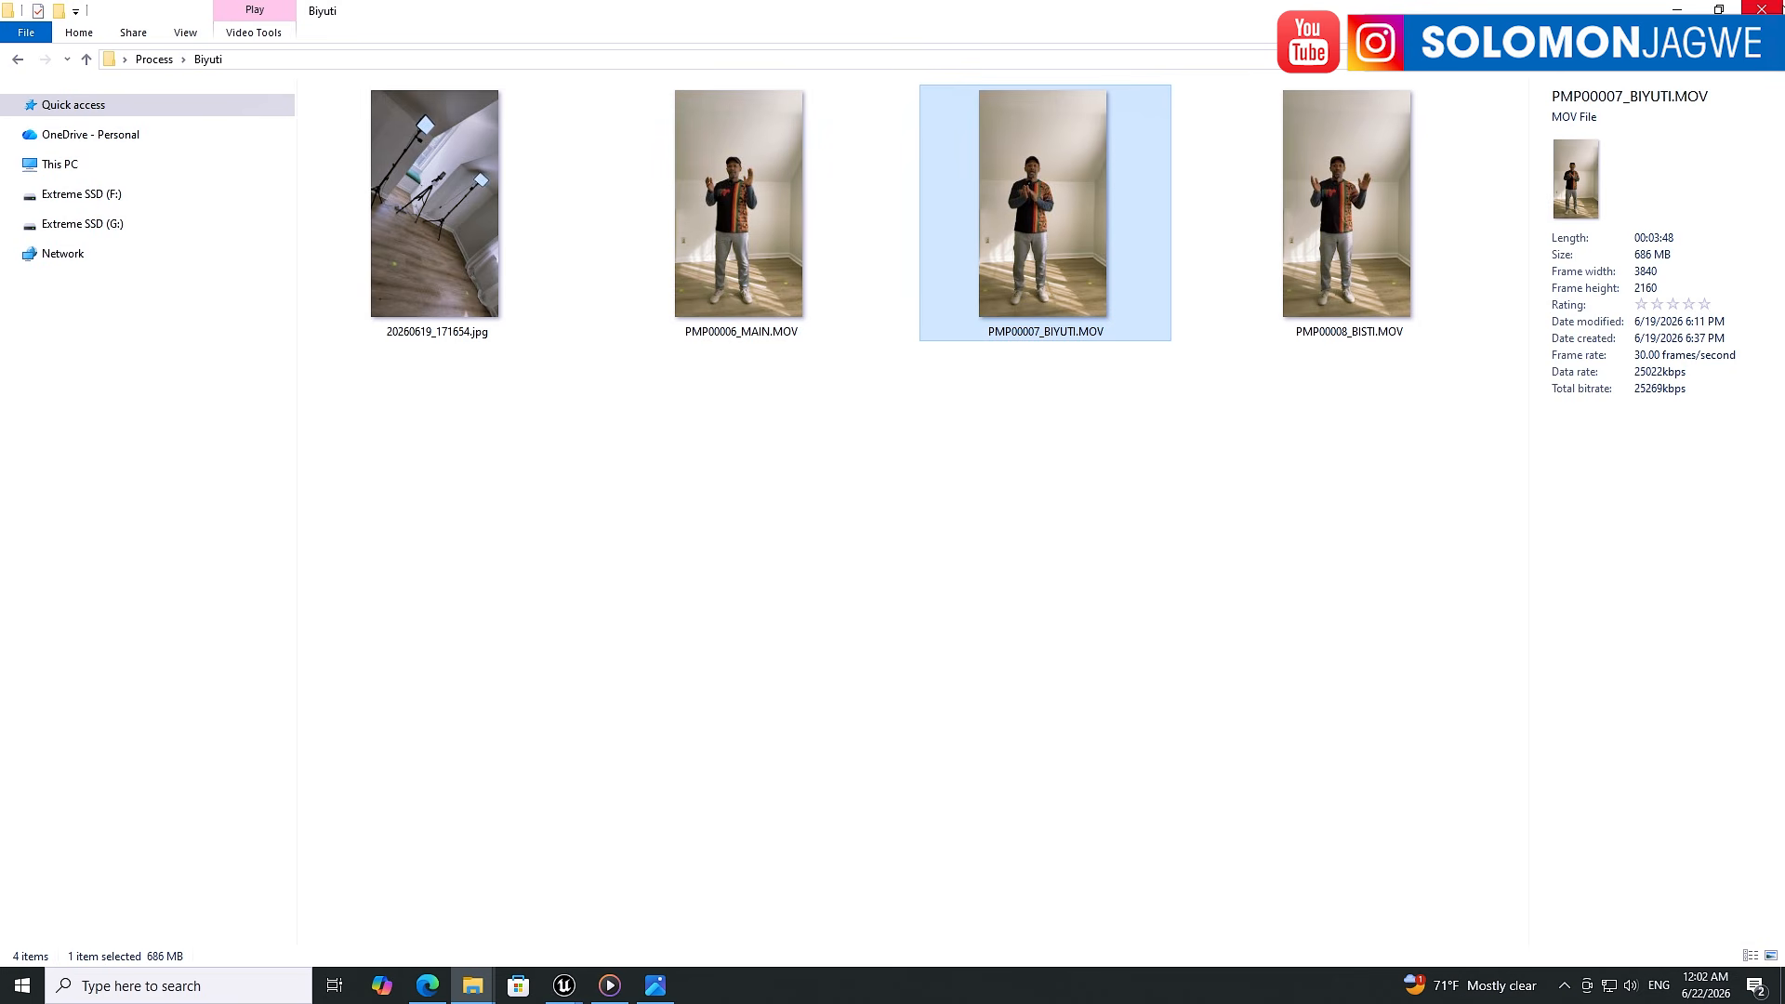
- Copy the full path of the Biyuti folder from File Explorer
left_click(1677, 11)
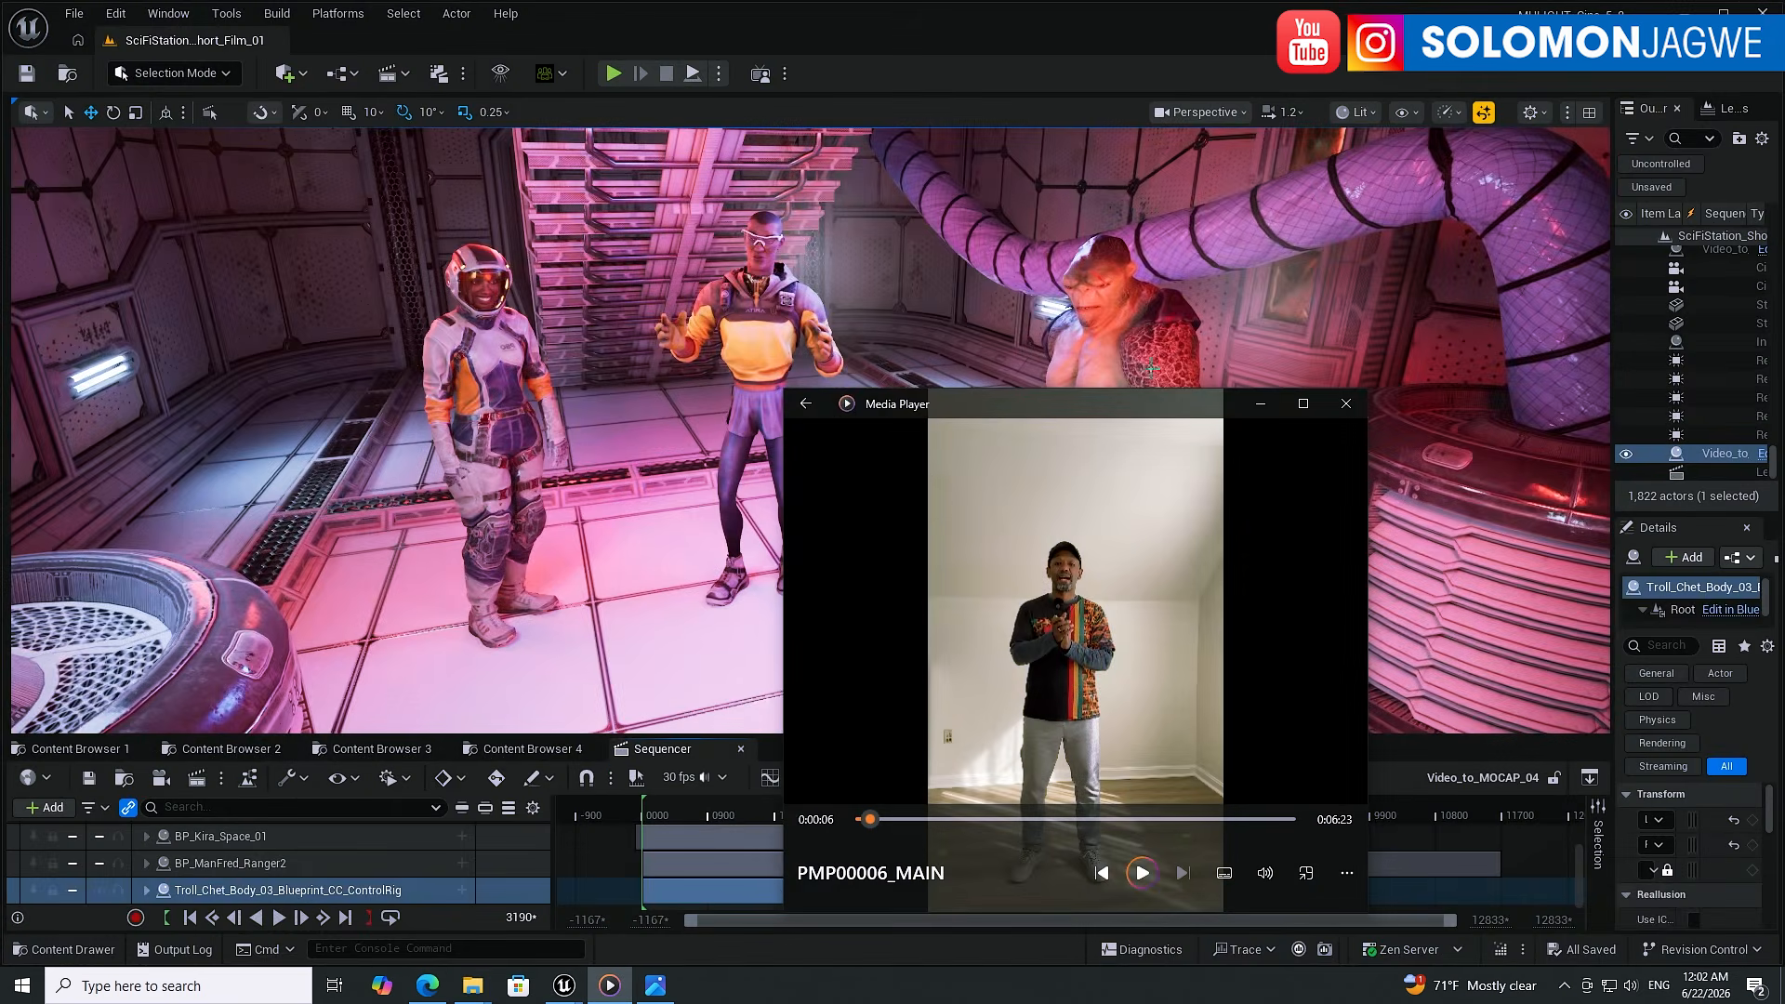
mouse_move(472, 987)
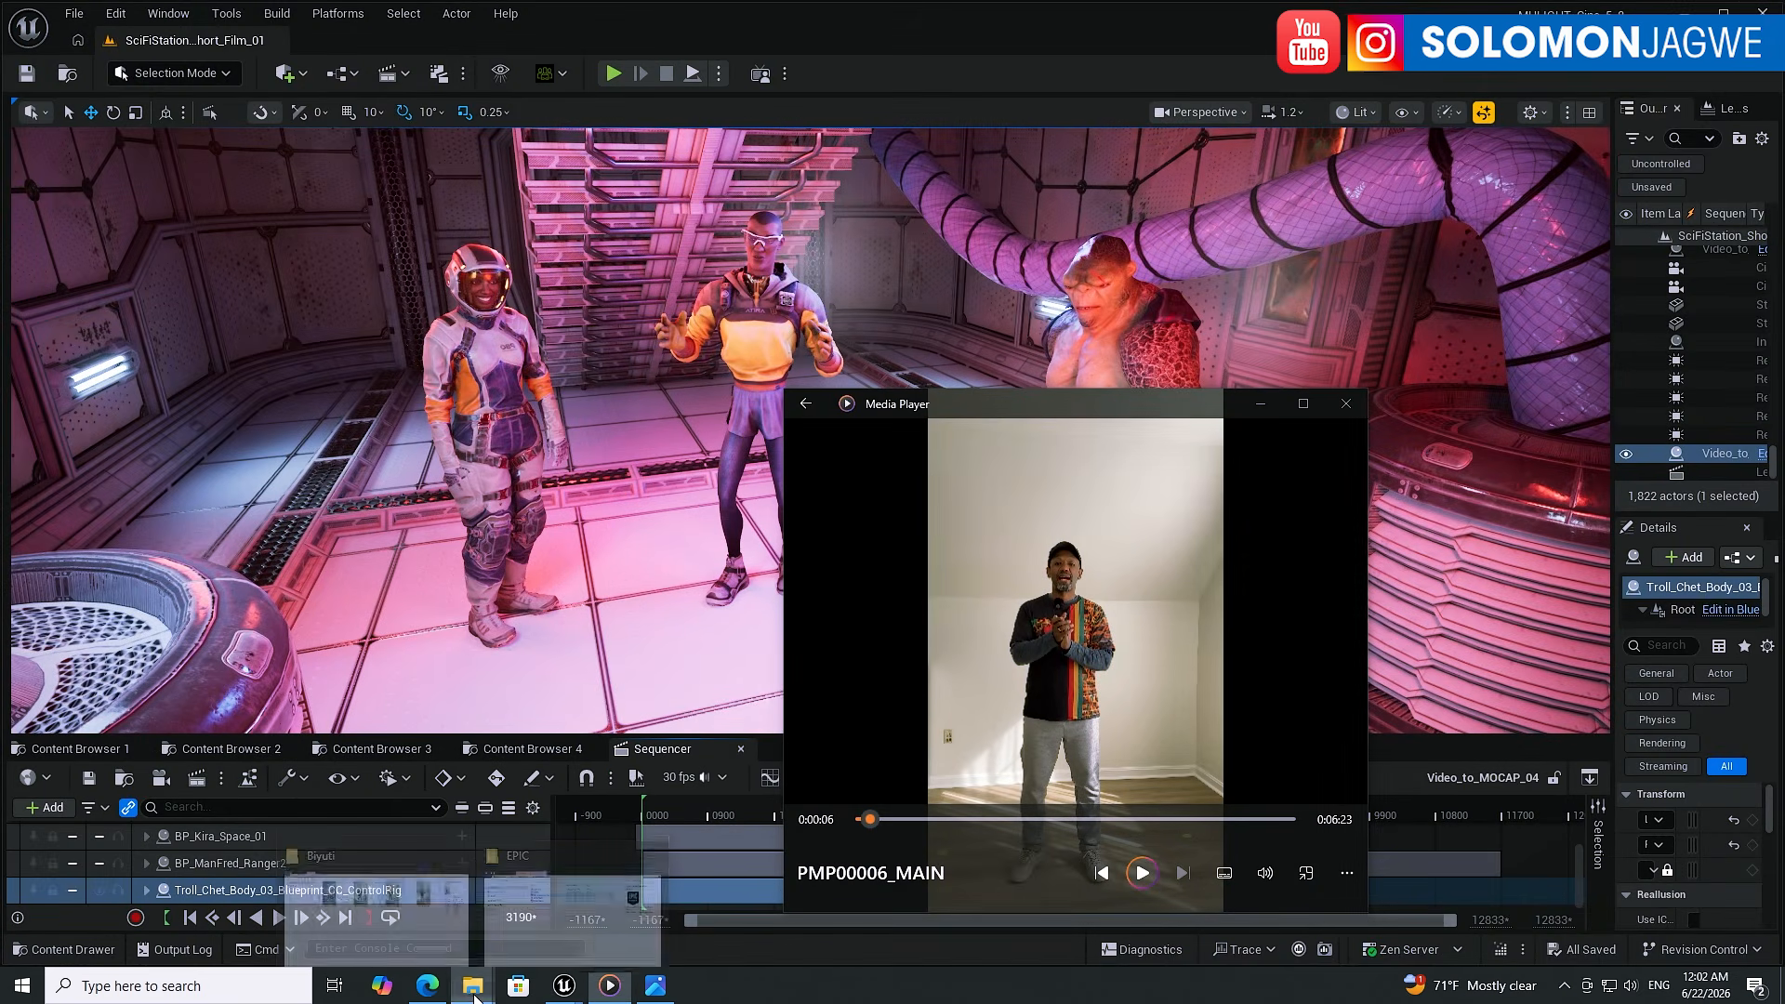
left_click(397, 944)
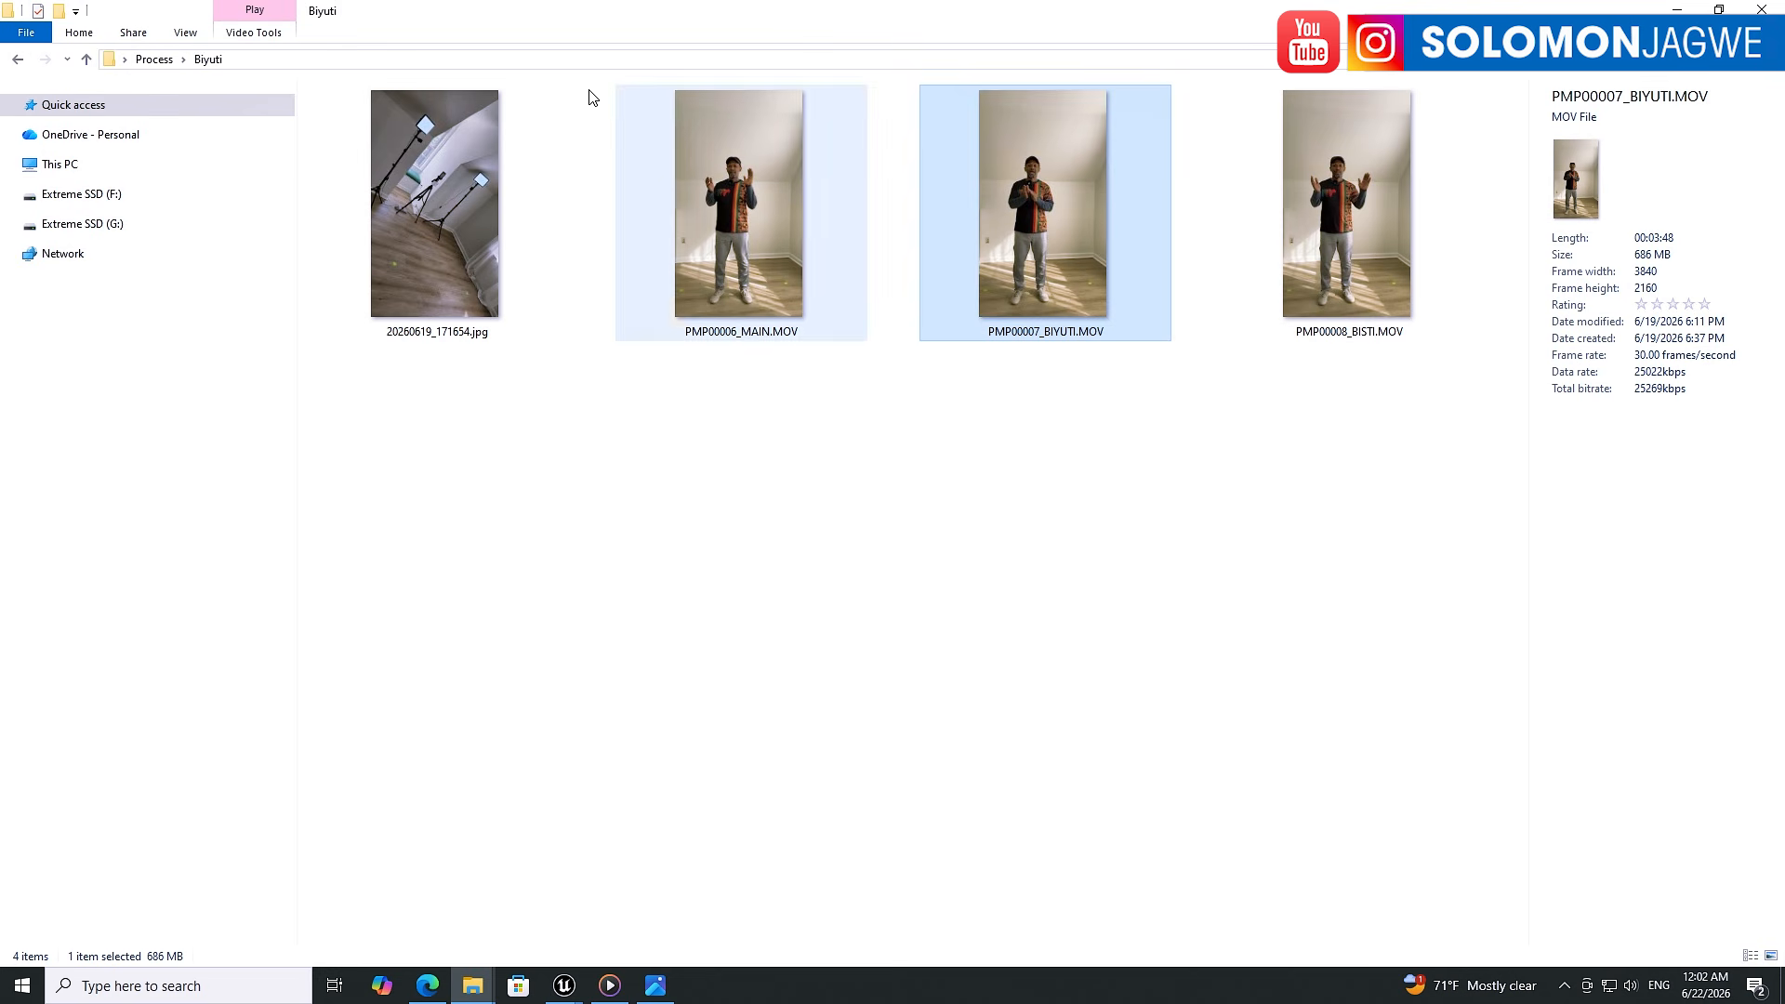
left_click(344, 62)
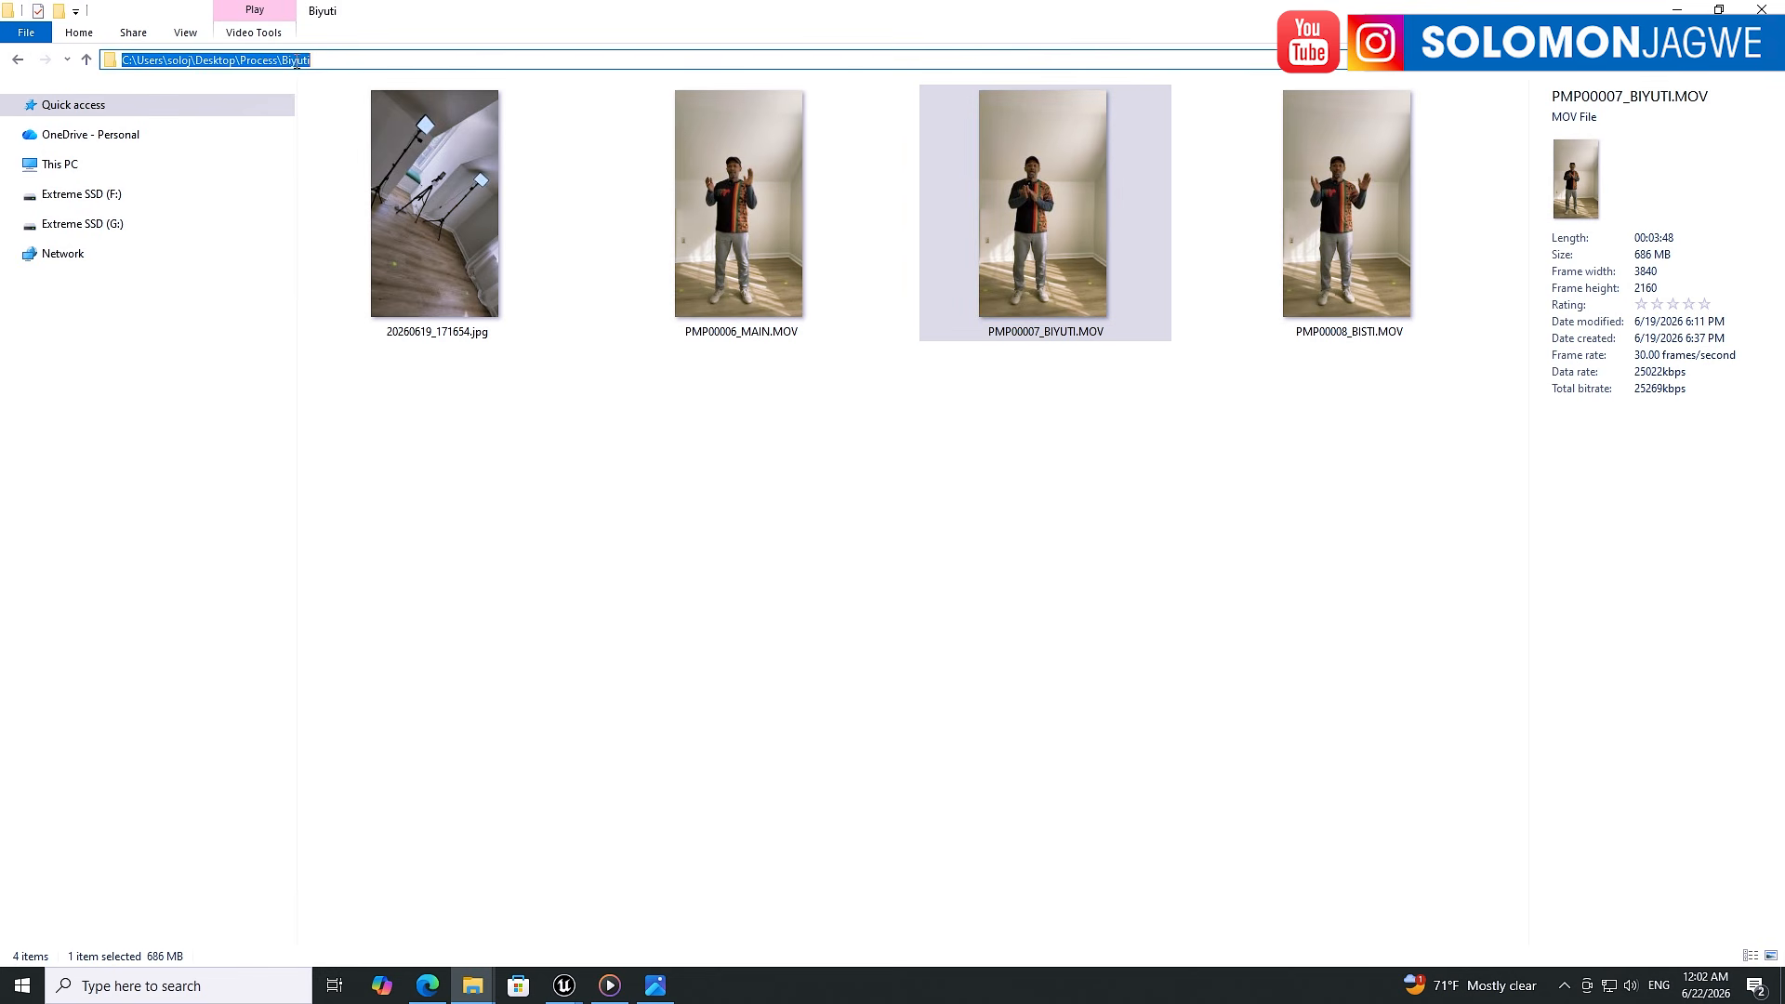
right_click(296, 61)
left_click(110, 125)
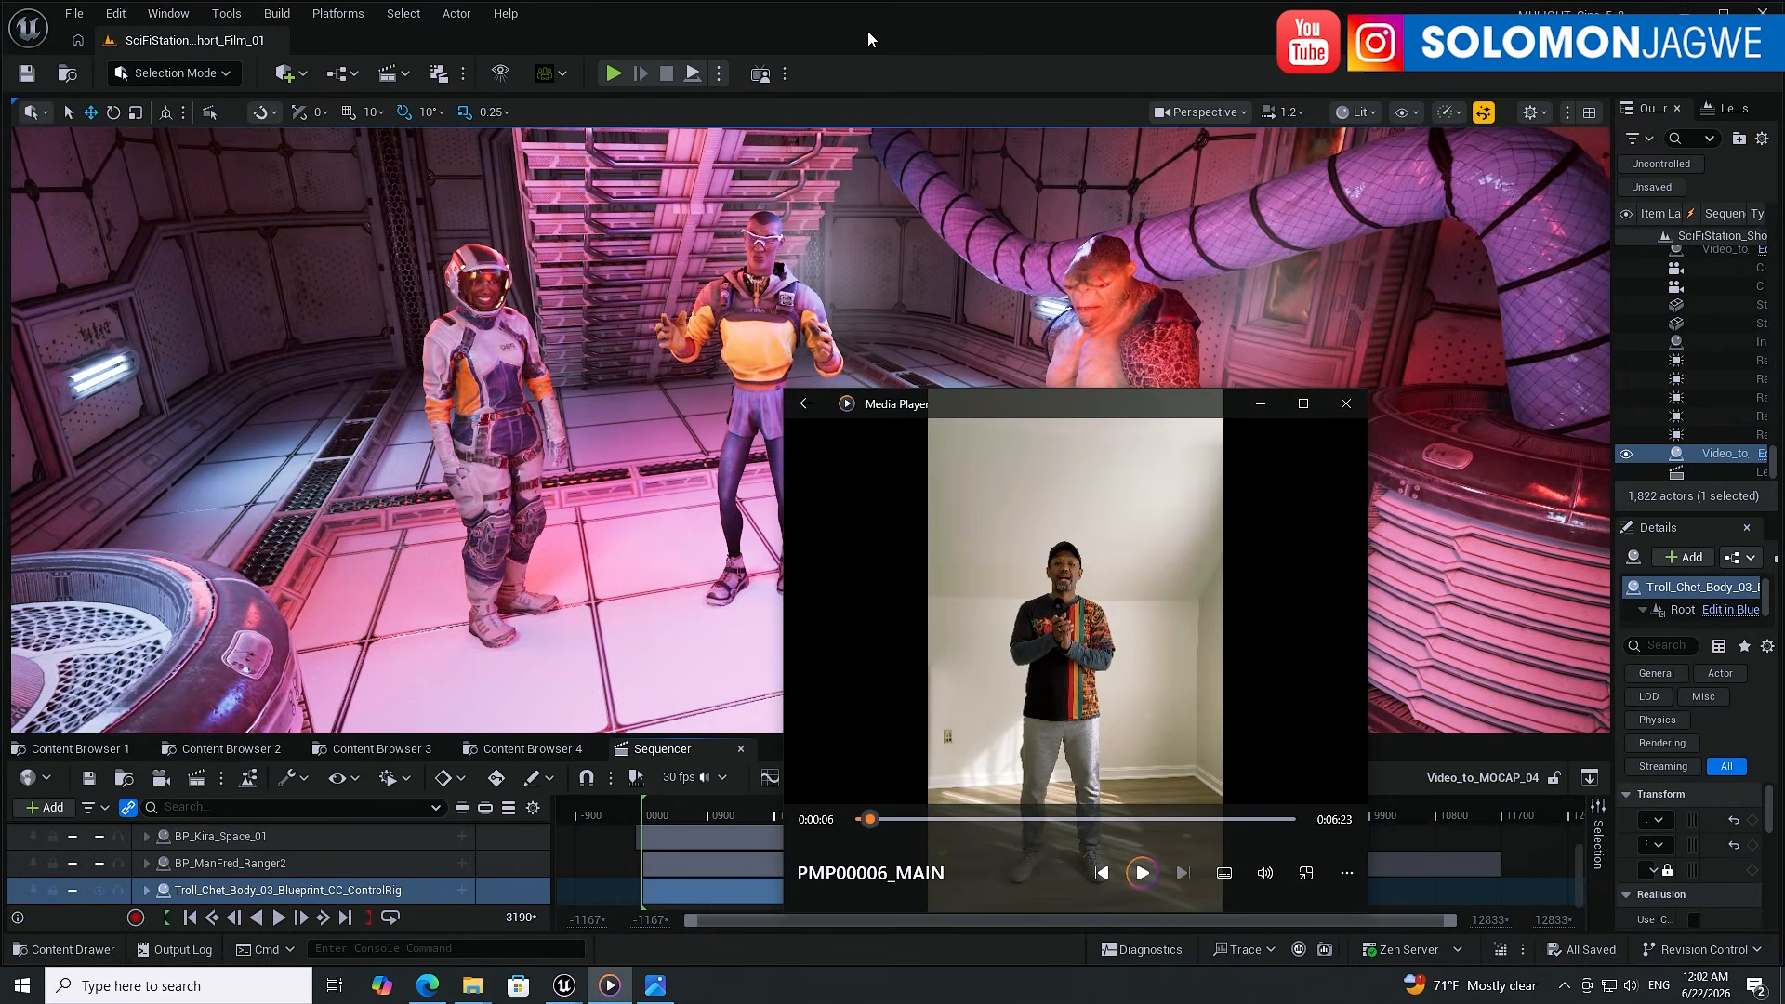
- Switch to Unreal Editor, view its version information, and close the About window
left_click(867, 37)
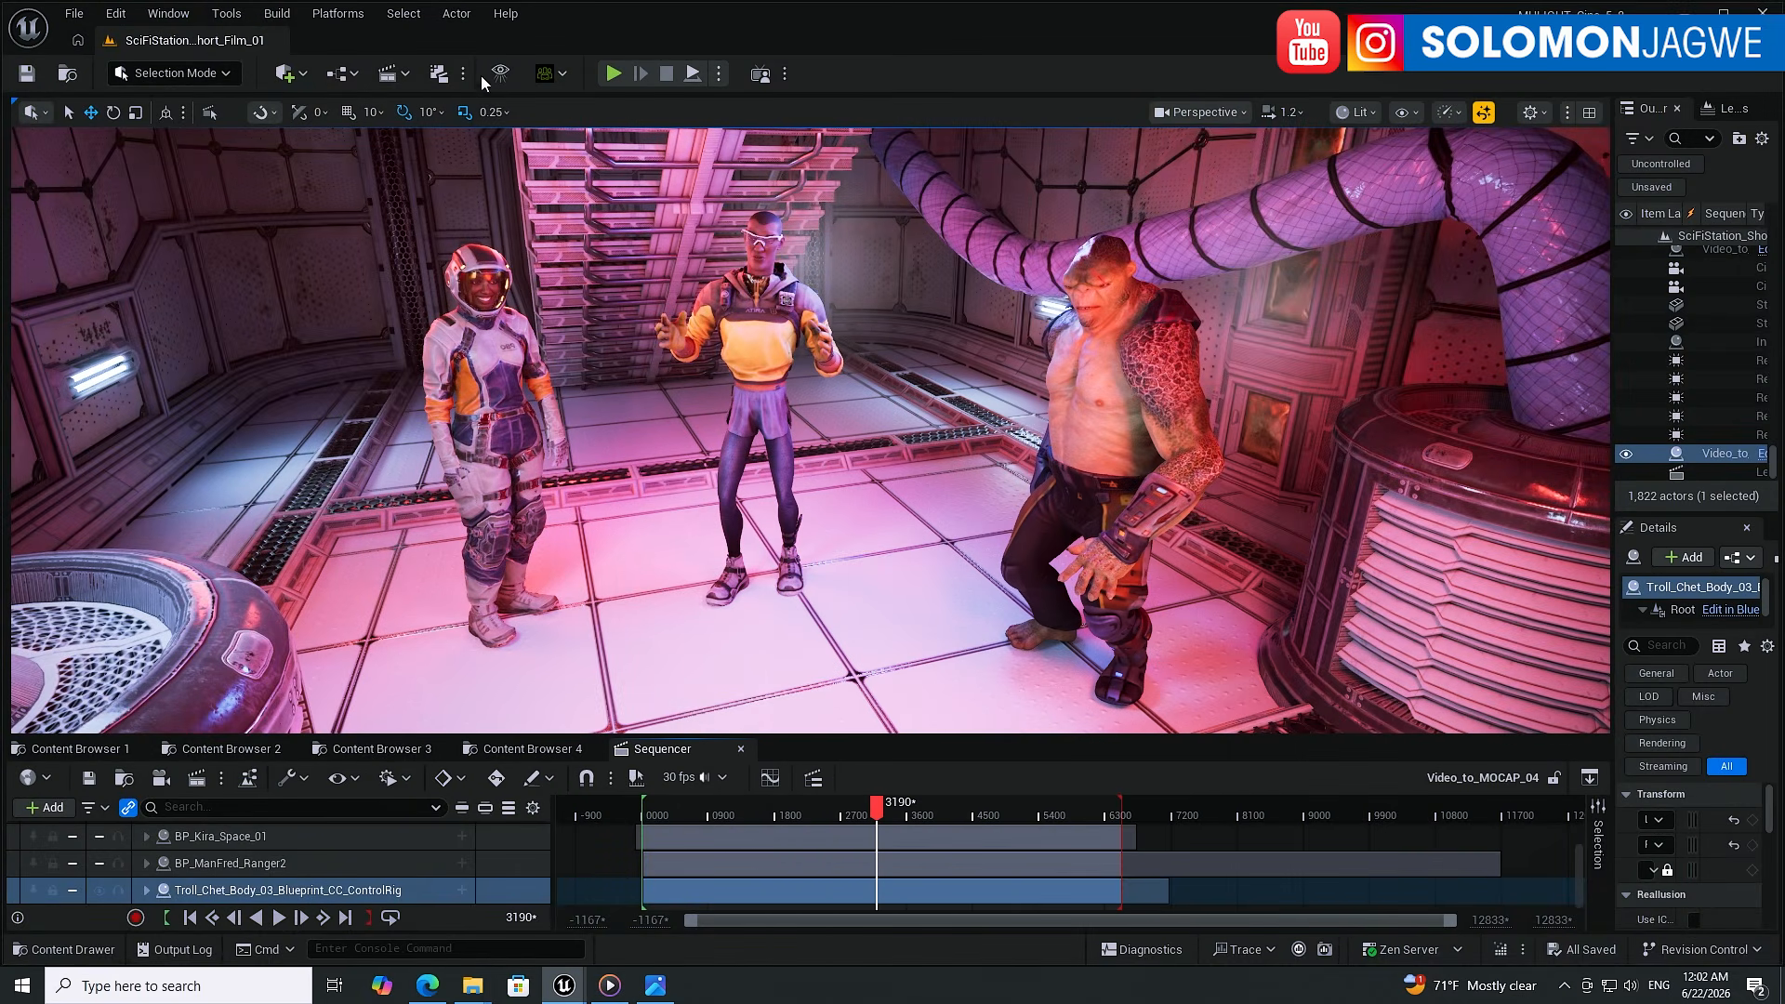
left_click(503, 15)
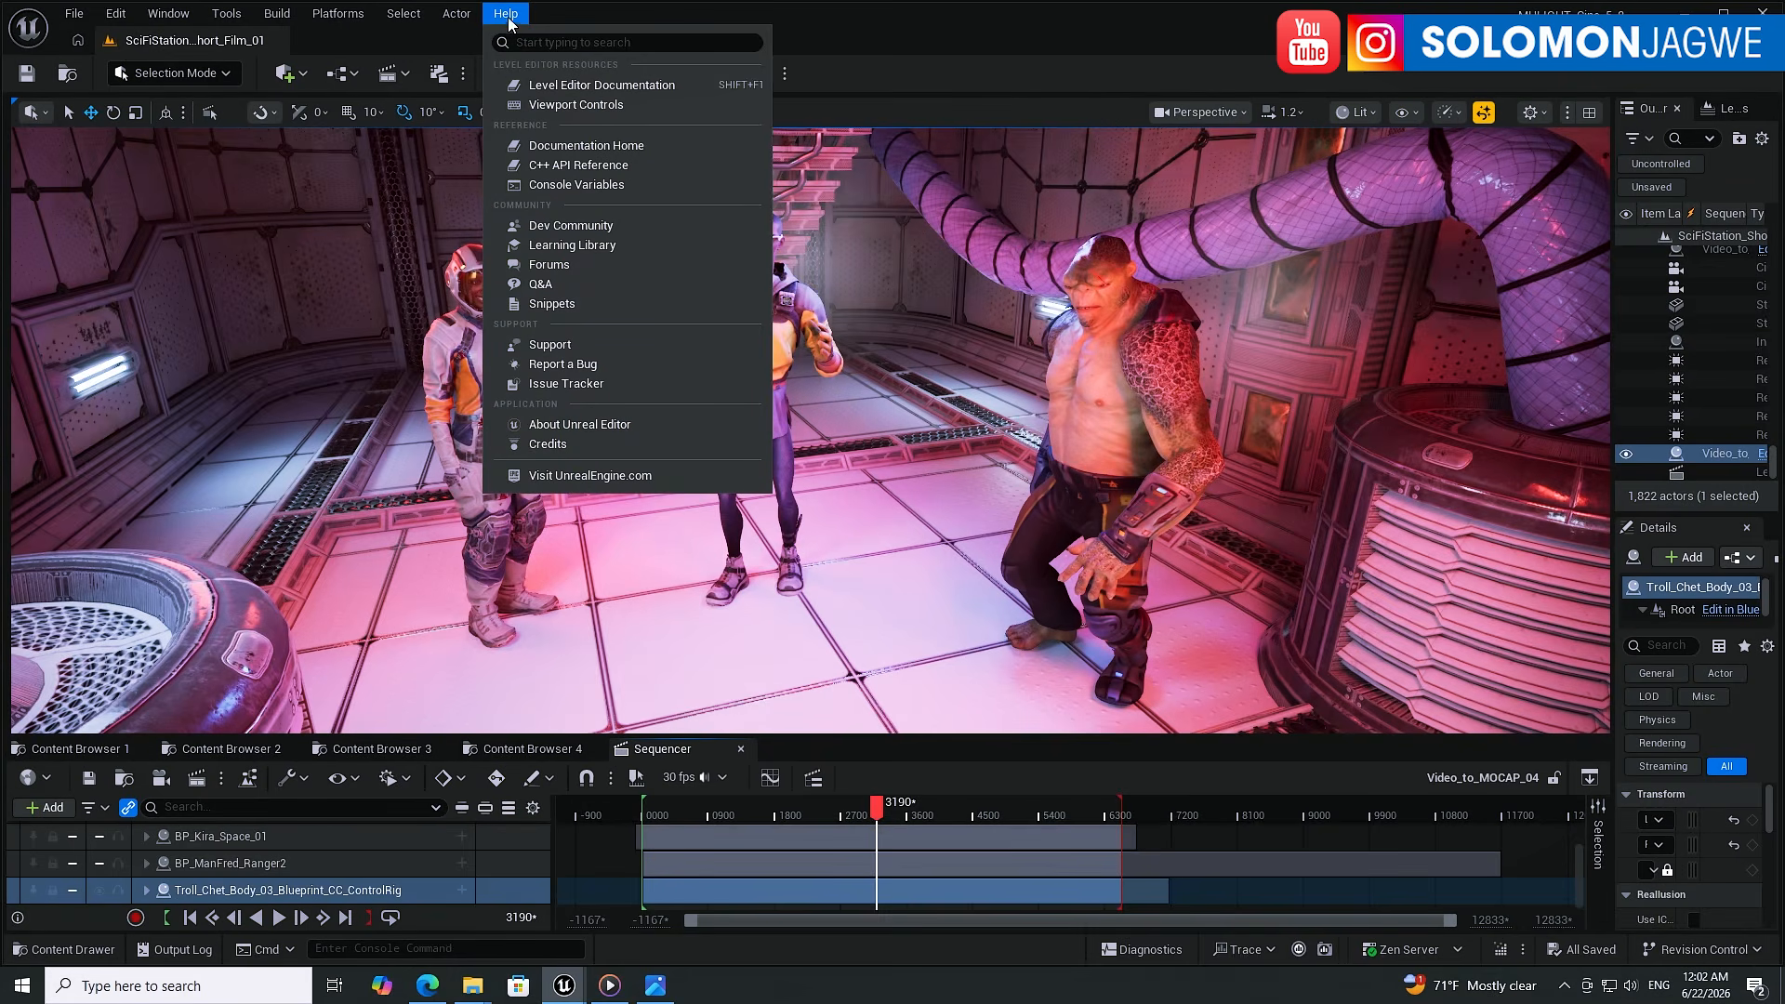
left_click(579, 424)
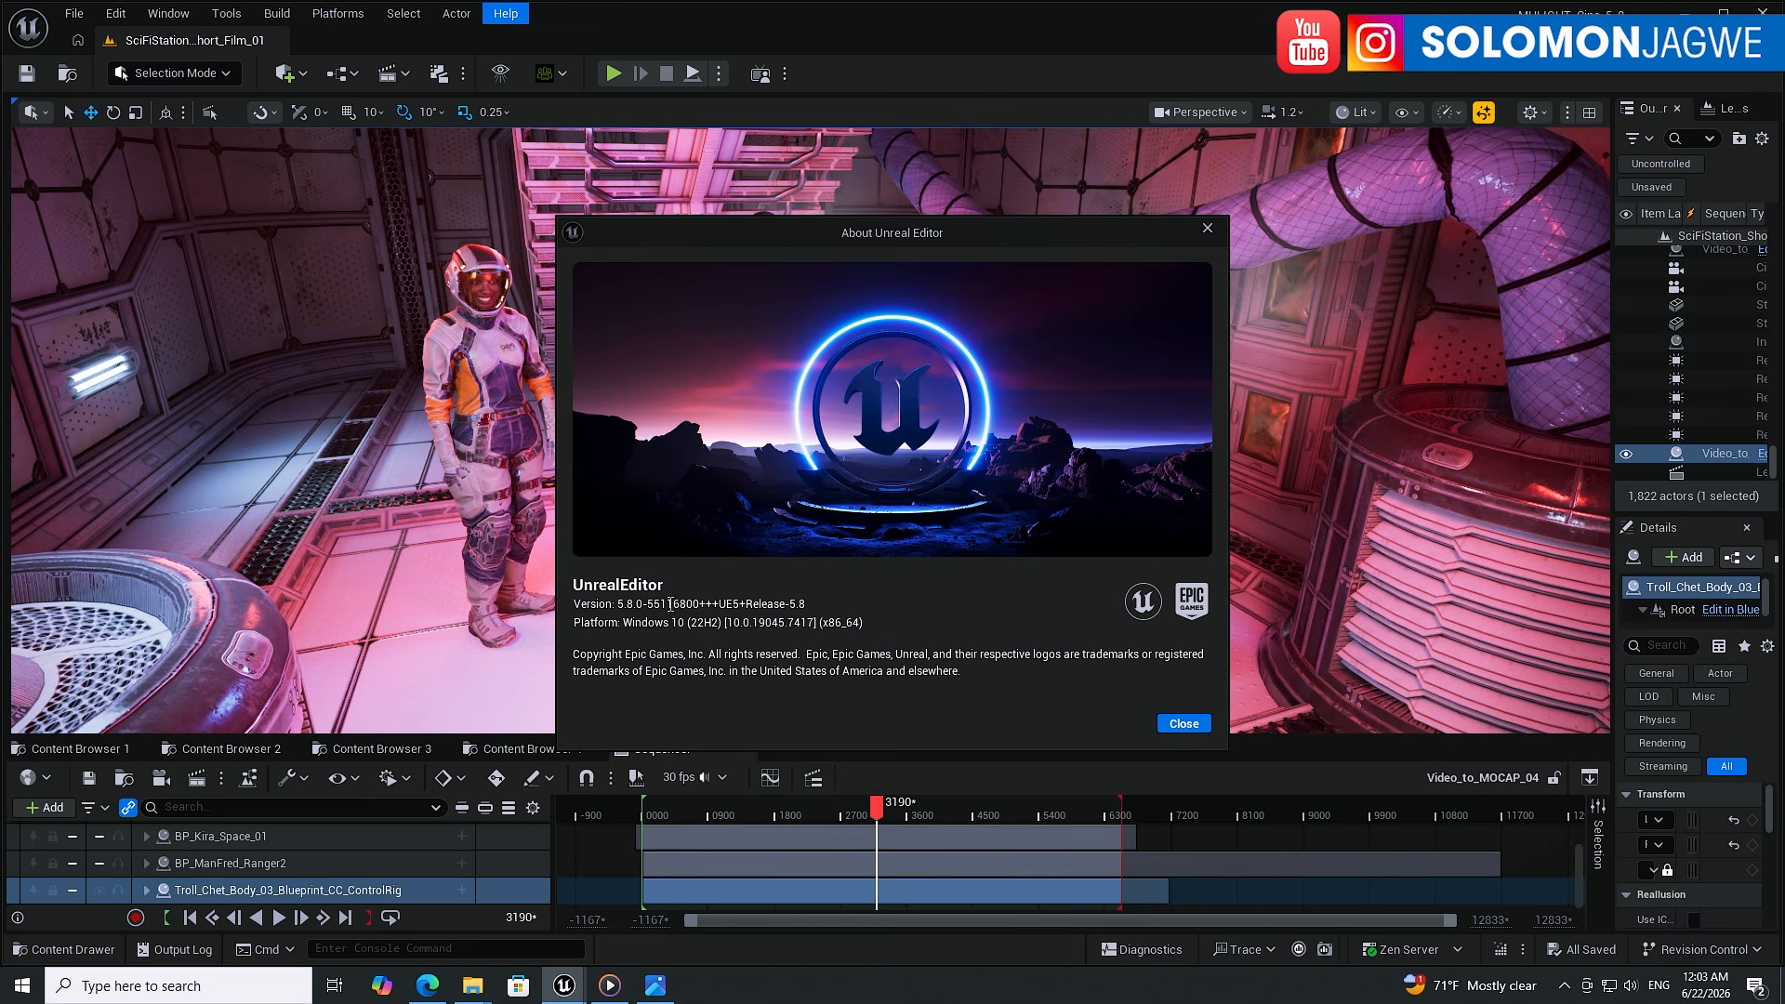
left_click(1207, 229)
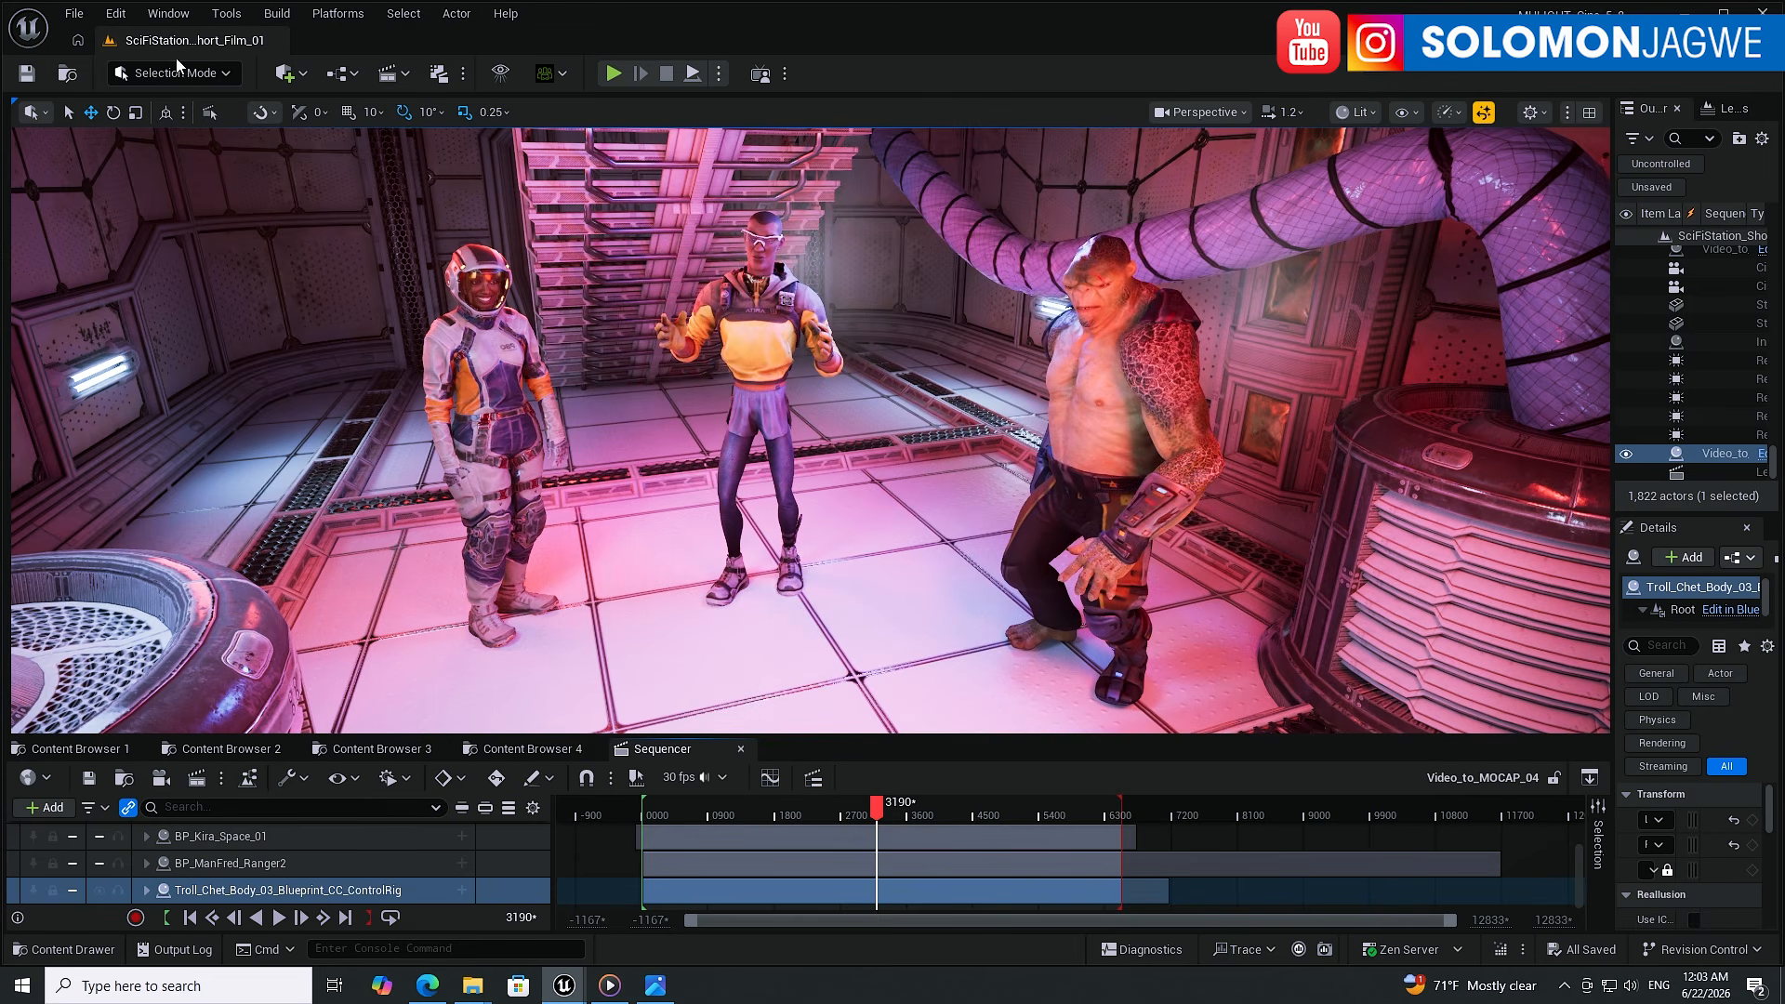
- Launch the Capture Manager Ingest Server from the editor's virtual production tools
left_click(226, 14)
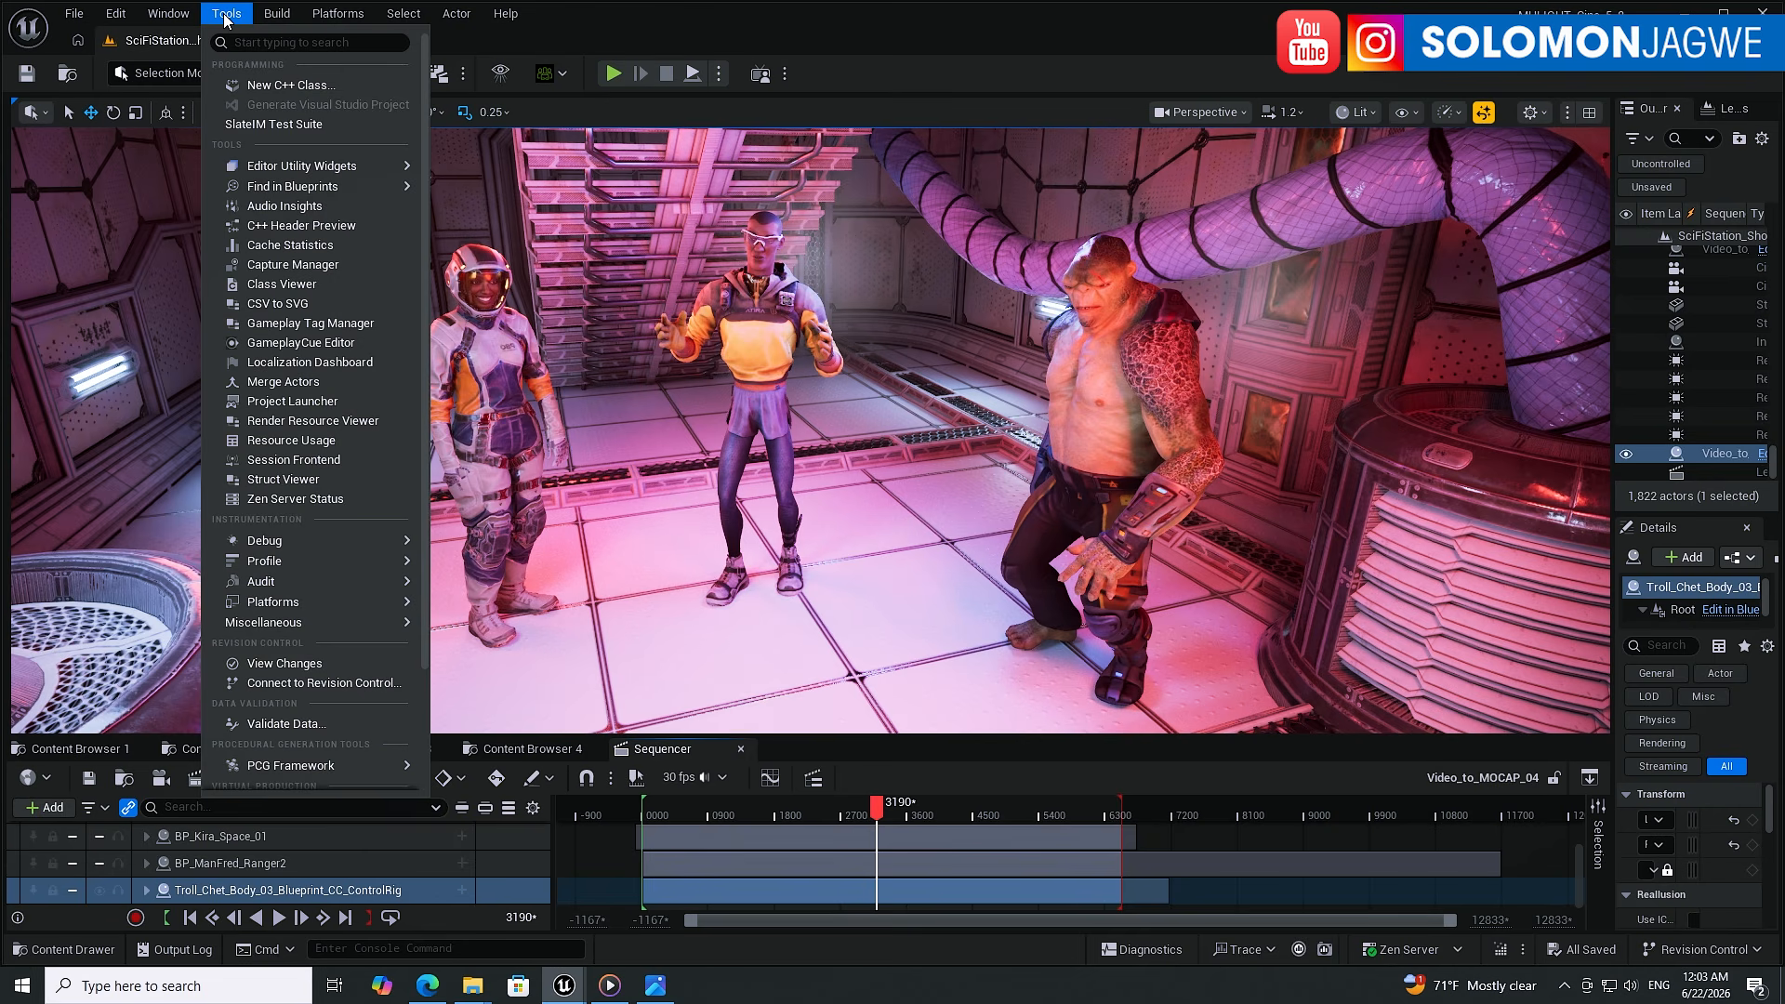
scroll(369, 379, "down", 3)
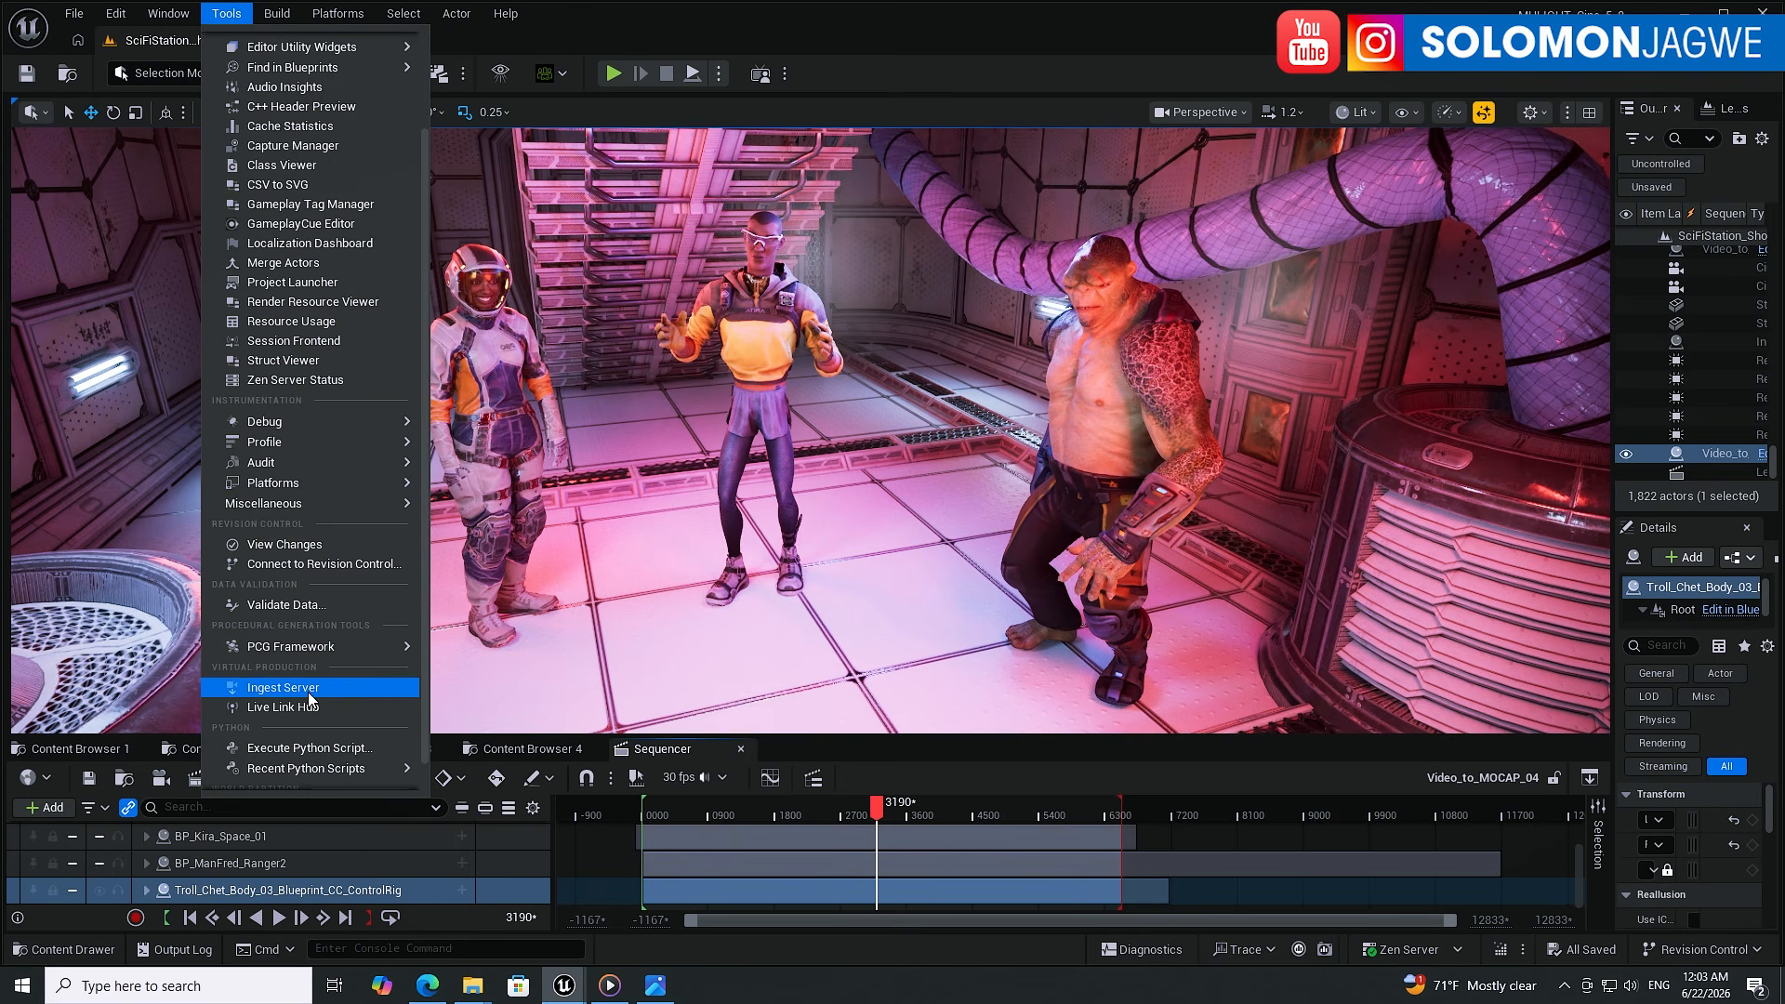
left_click(277, 13)
left_click(226, 13)
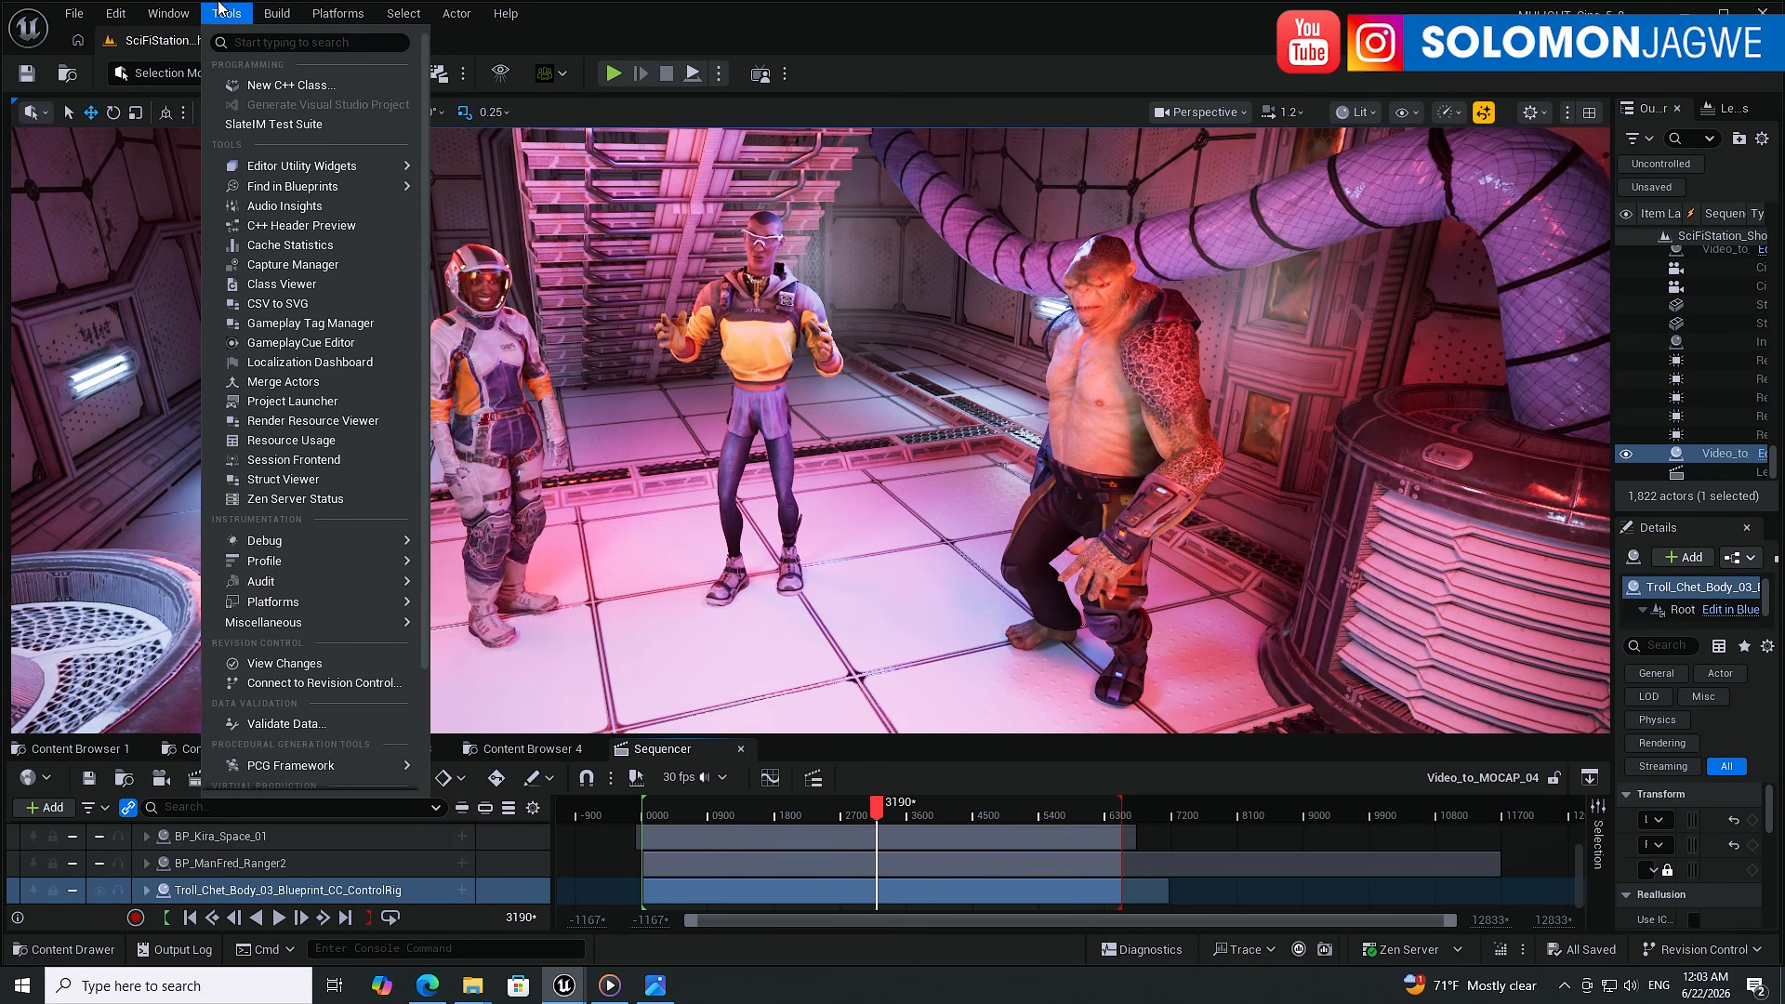
scroll(283, 604, "down", 2)
mouse_move(282, 612)
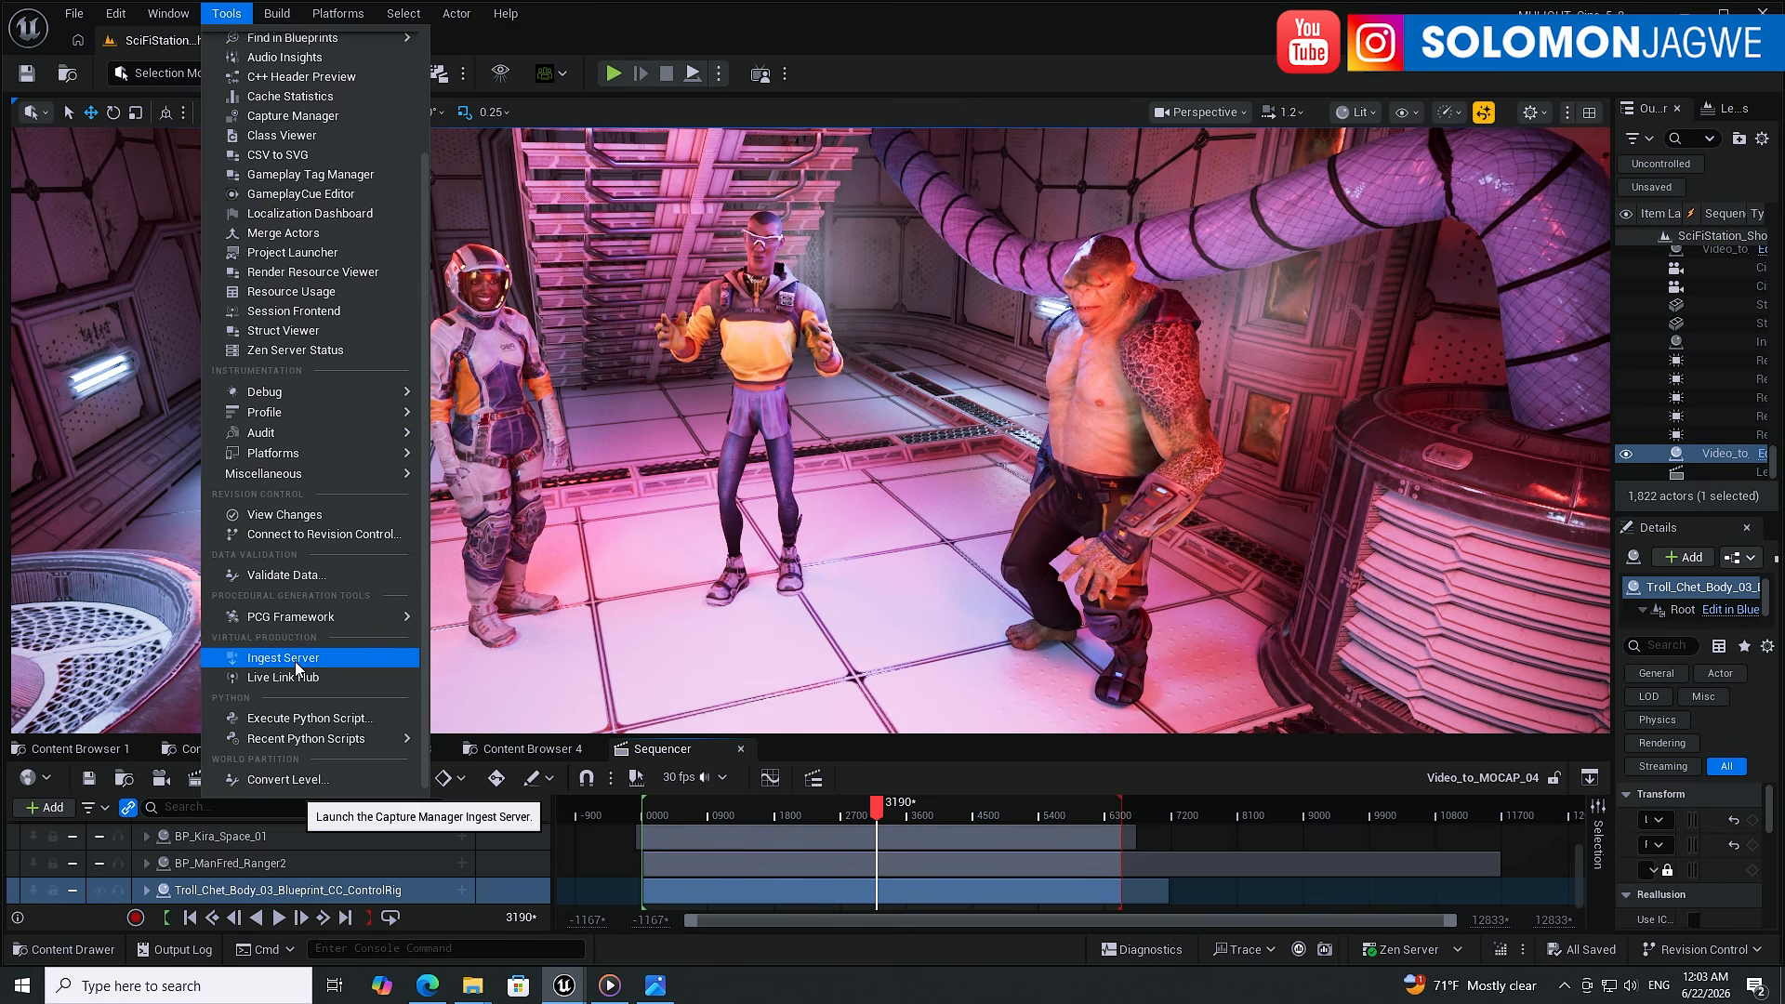
left_click(283, 658)
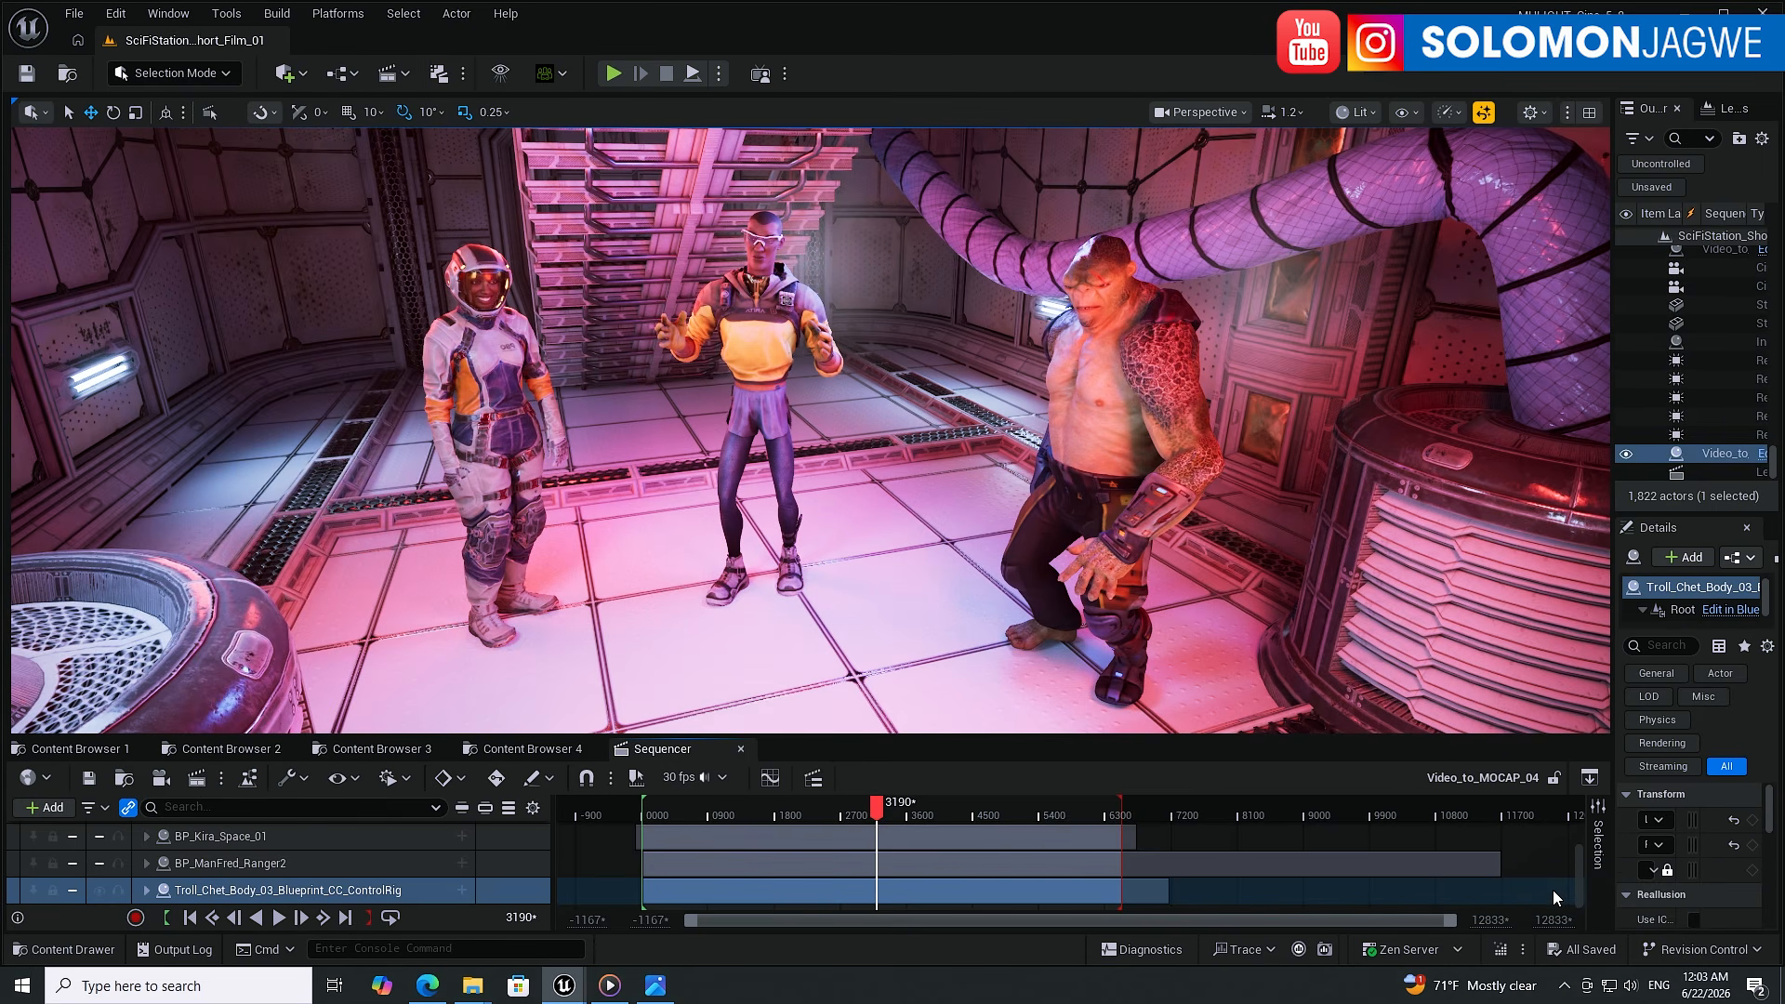
- Launch Live Link Hub and switch it to the Capture Manager layout
left_click(234, 14)
scroll(322, 554, "down", 5)
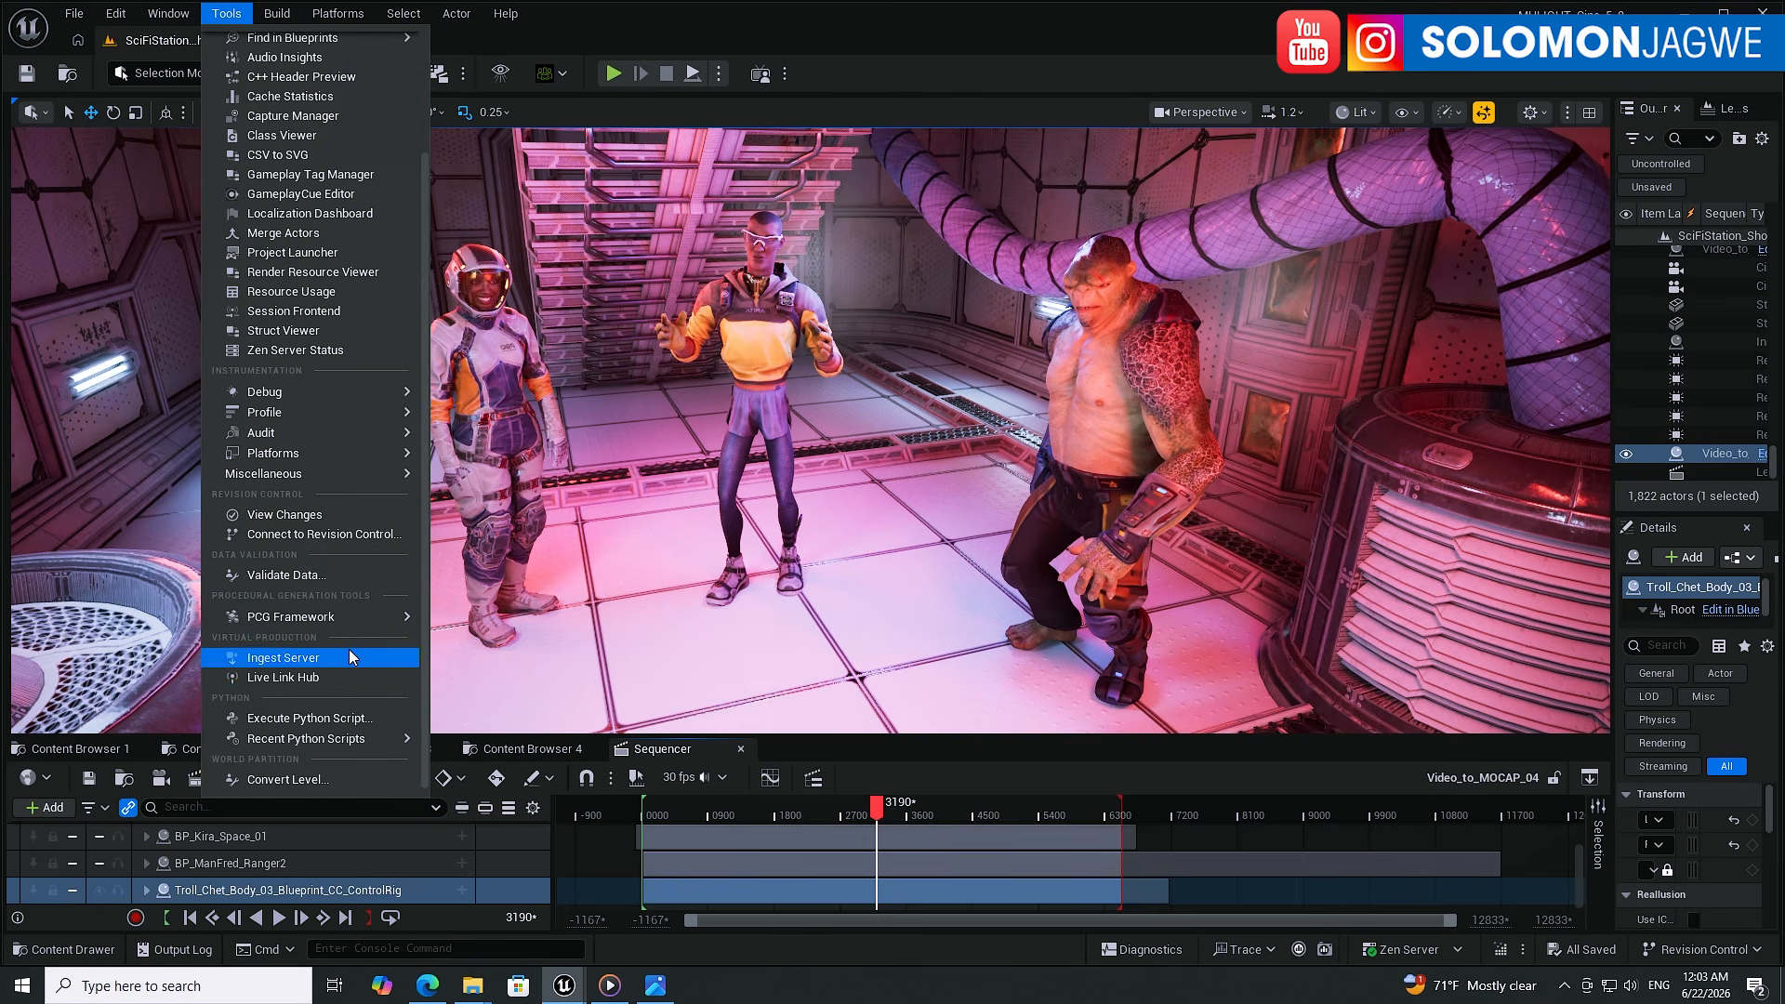
left_click(295, 677)
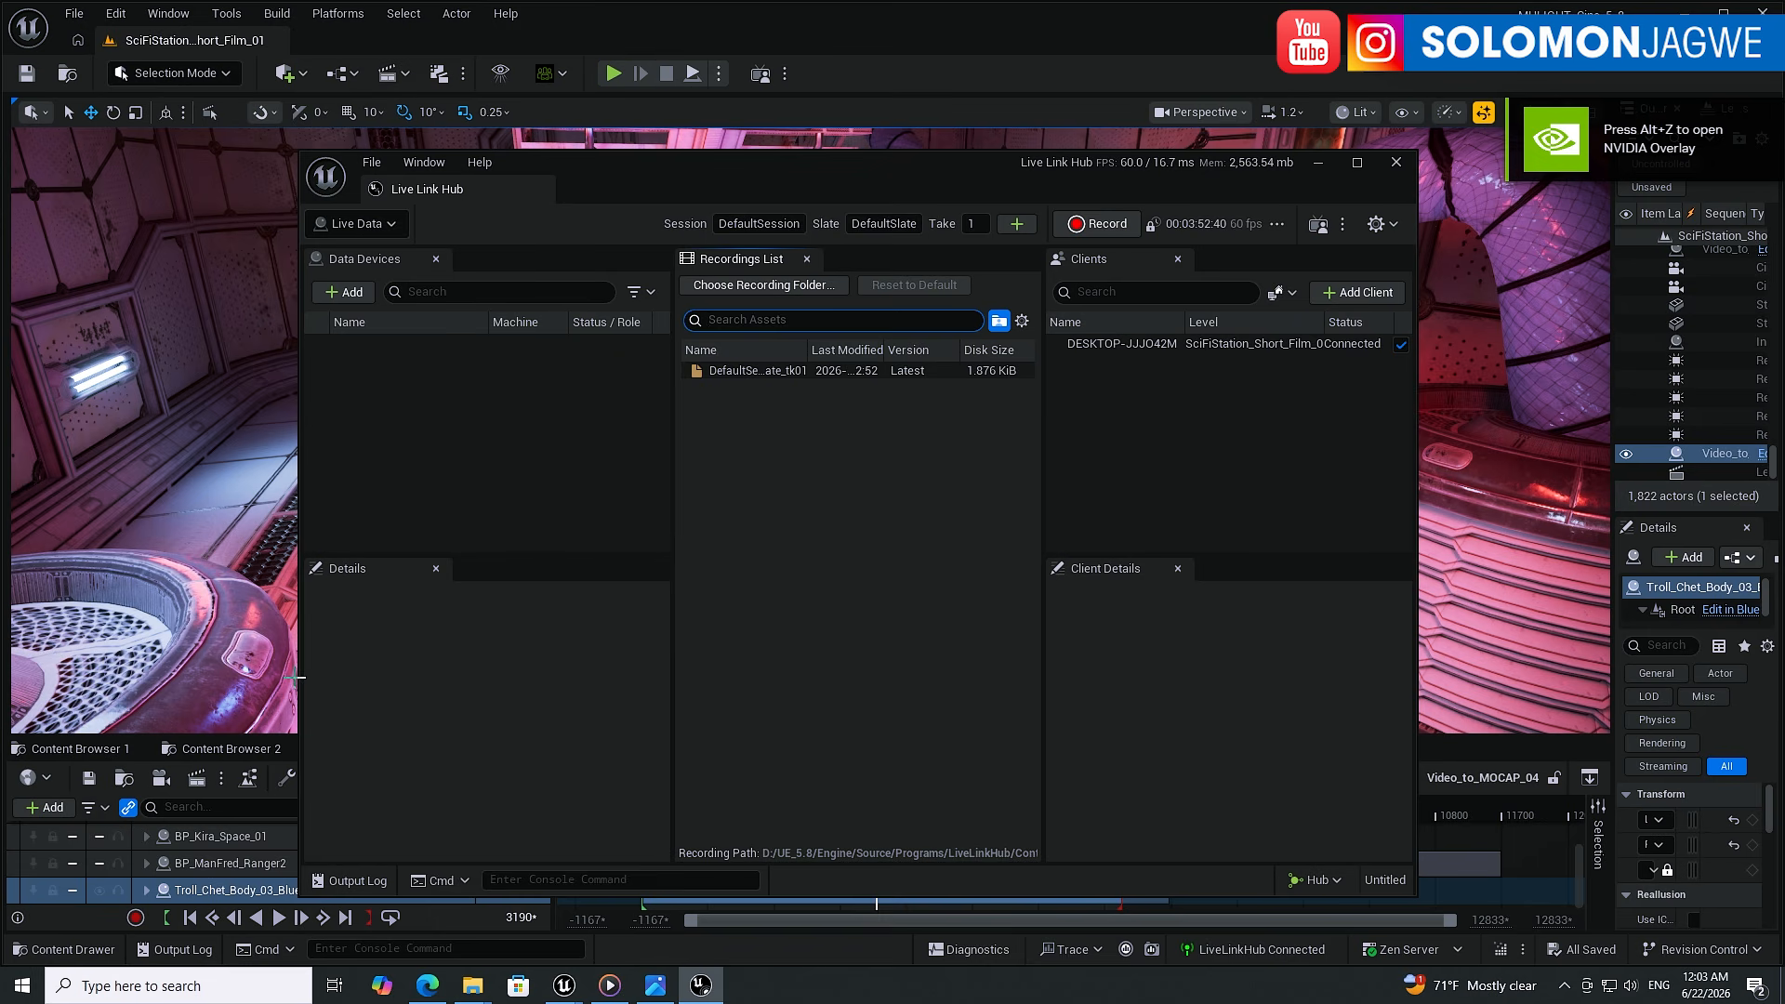
left_click(392, 226)
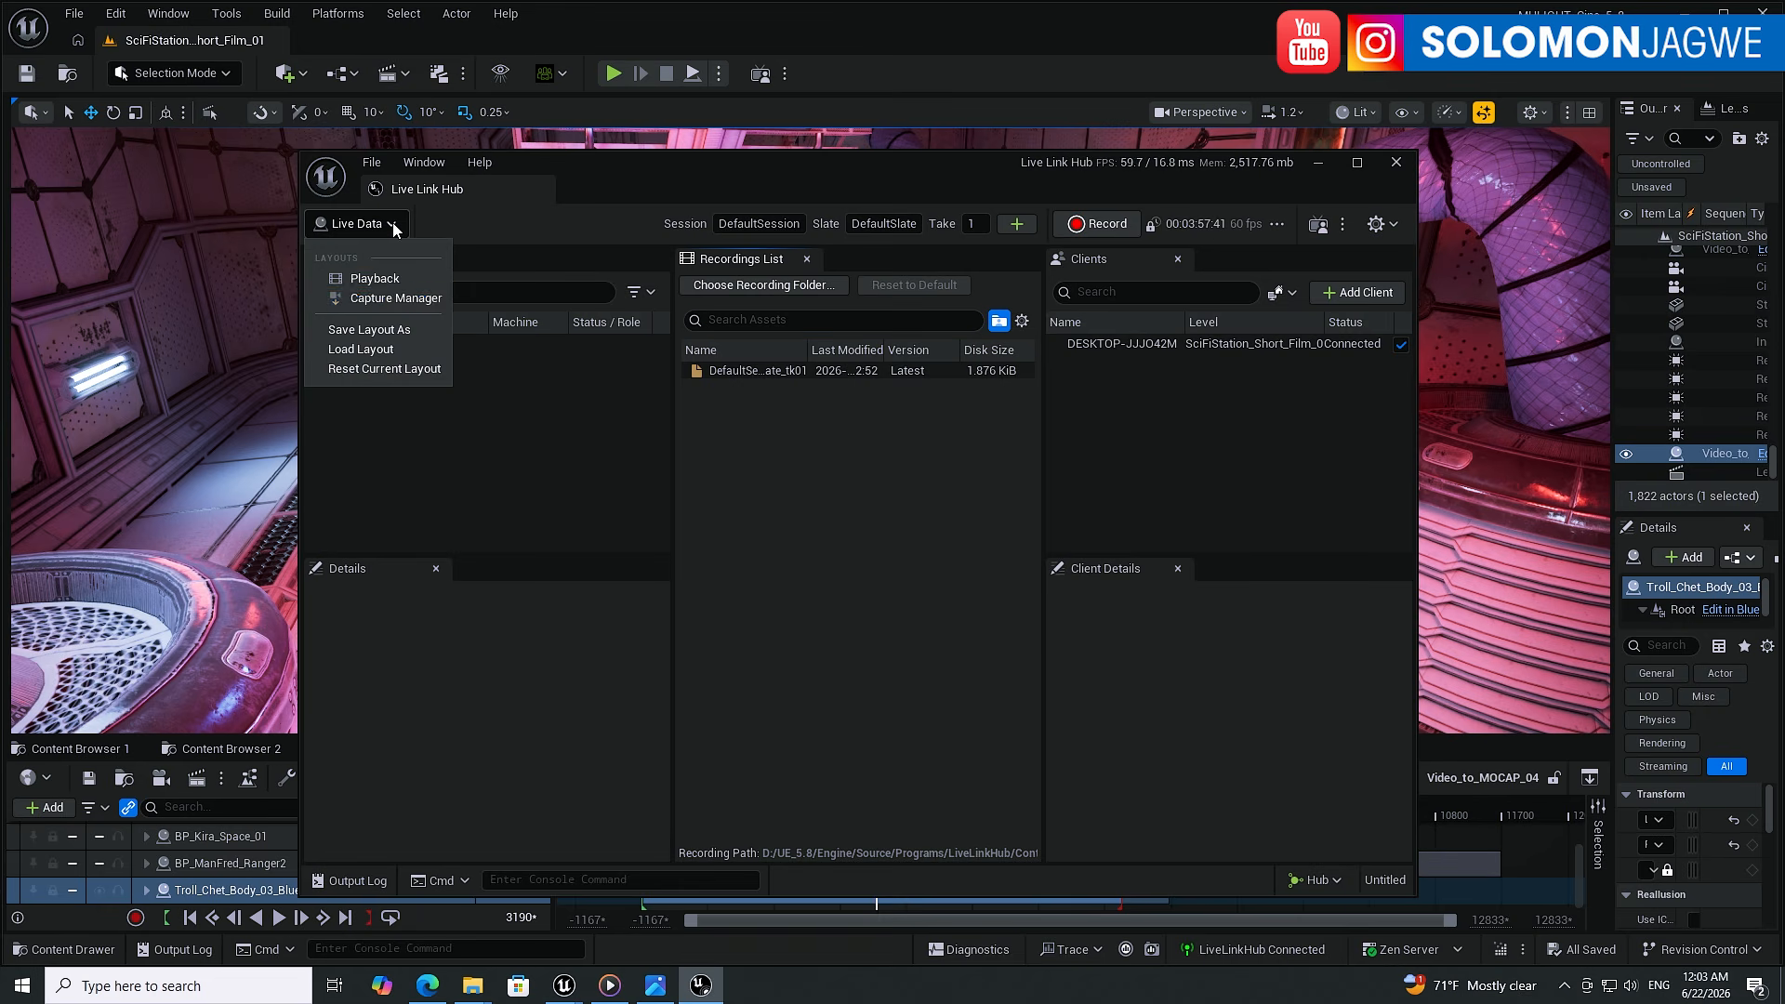
left_click(397, 298)
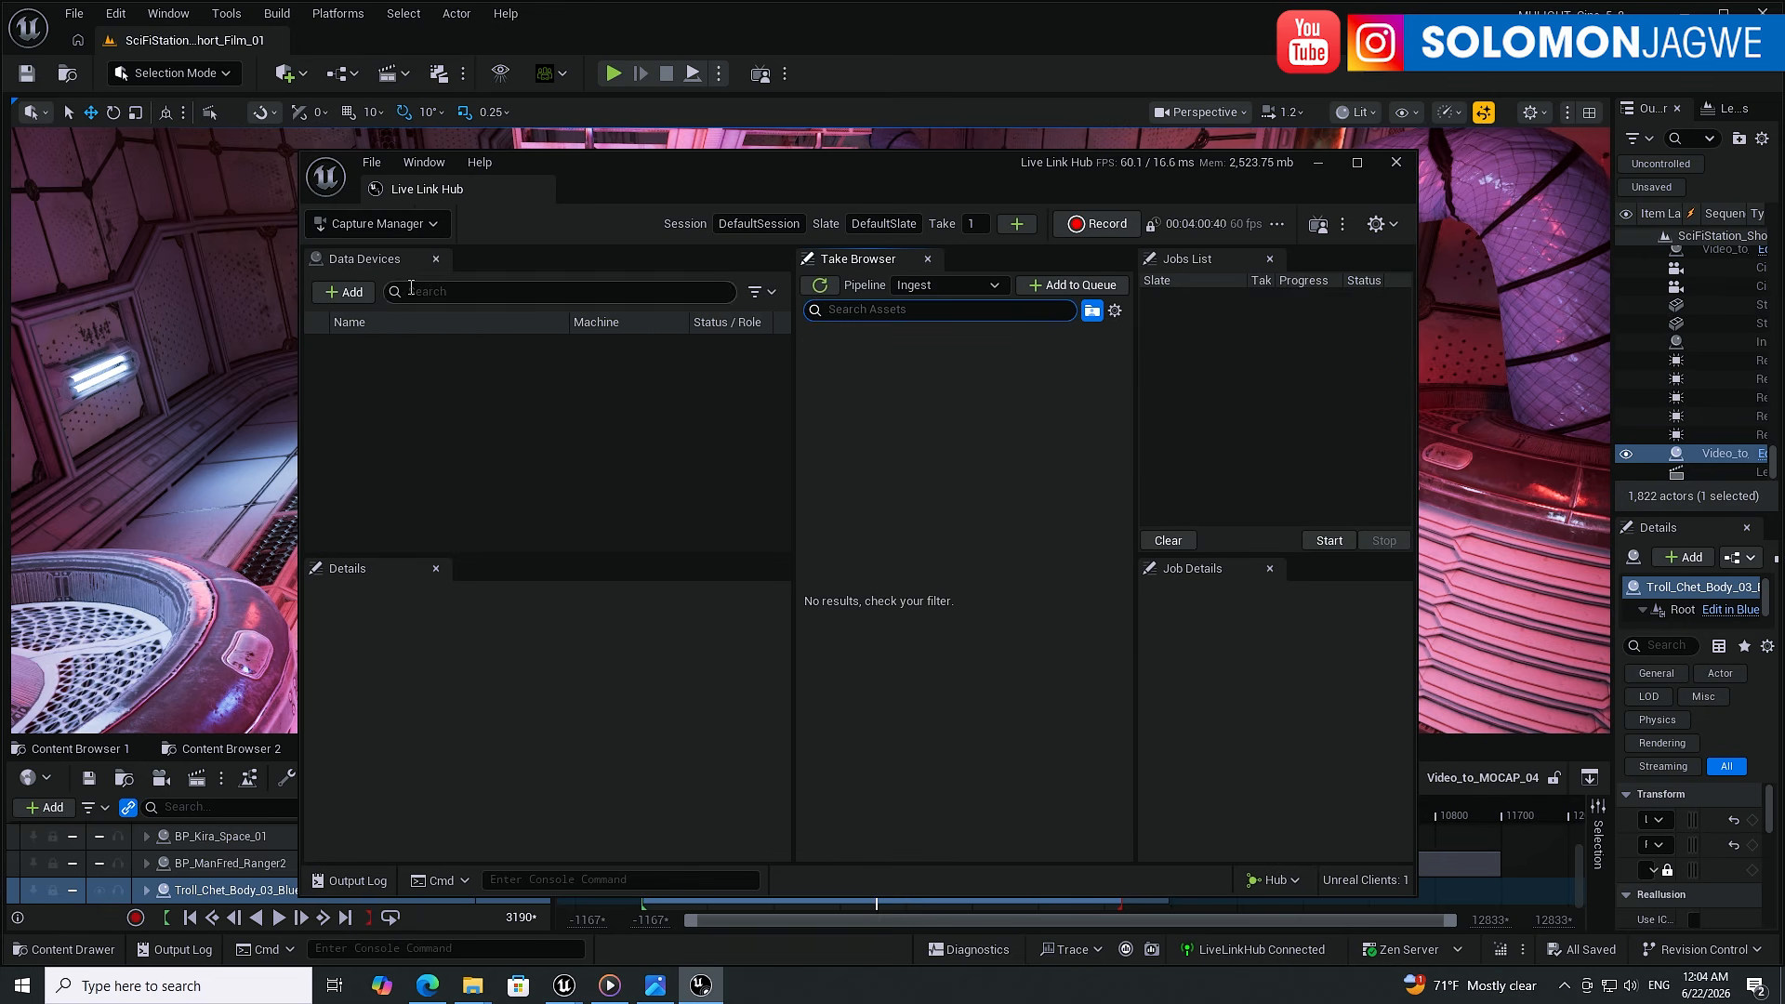
- Add a Mono Video Ingest device in Live Link Hub and set its display name to VIDEO_Mocap_C1
left_click(344, 291)
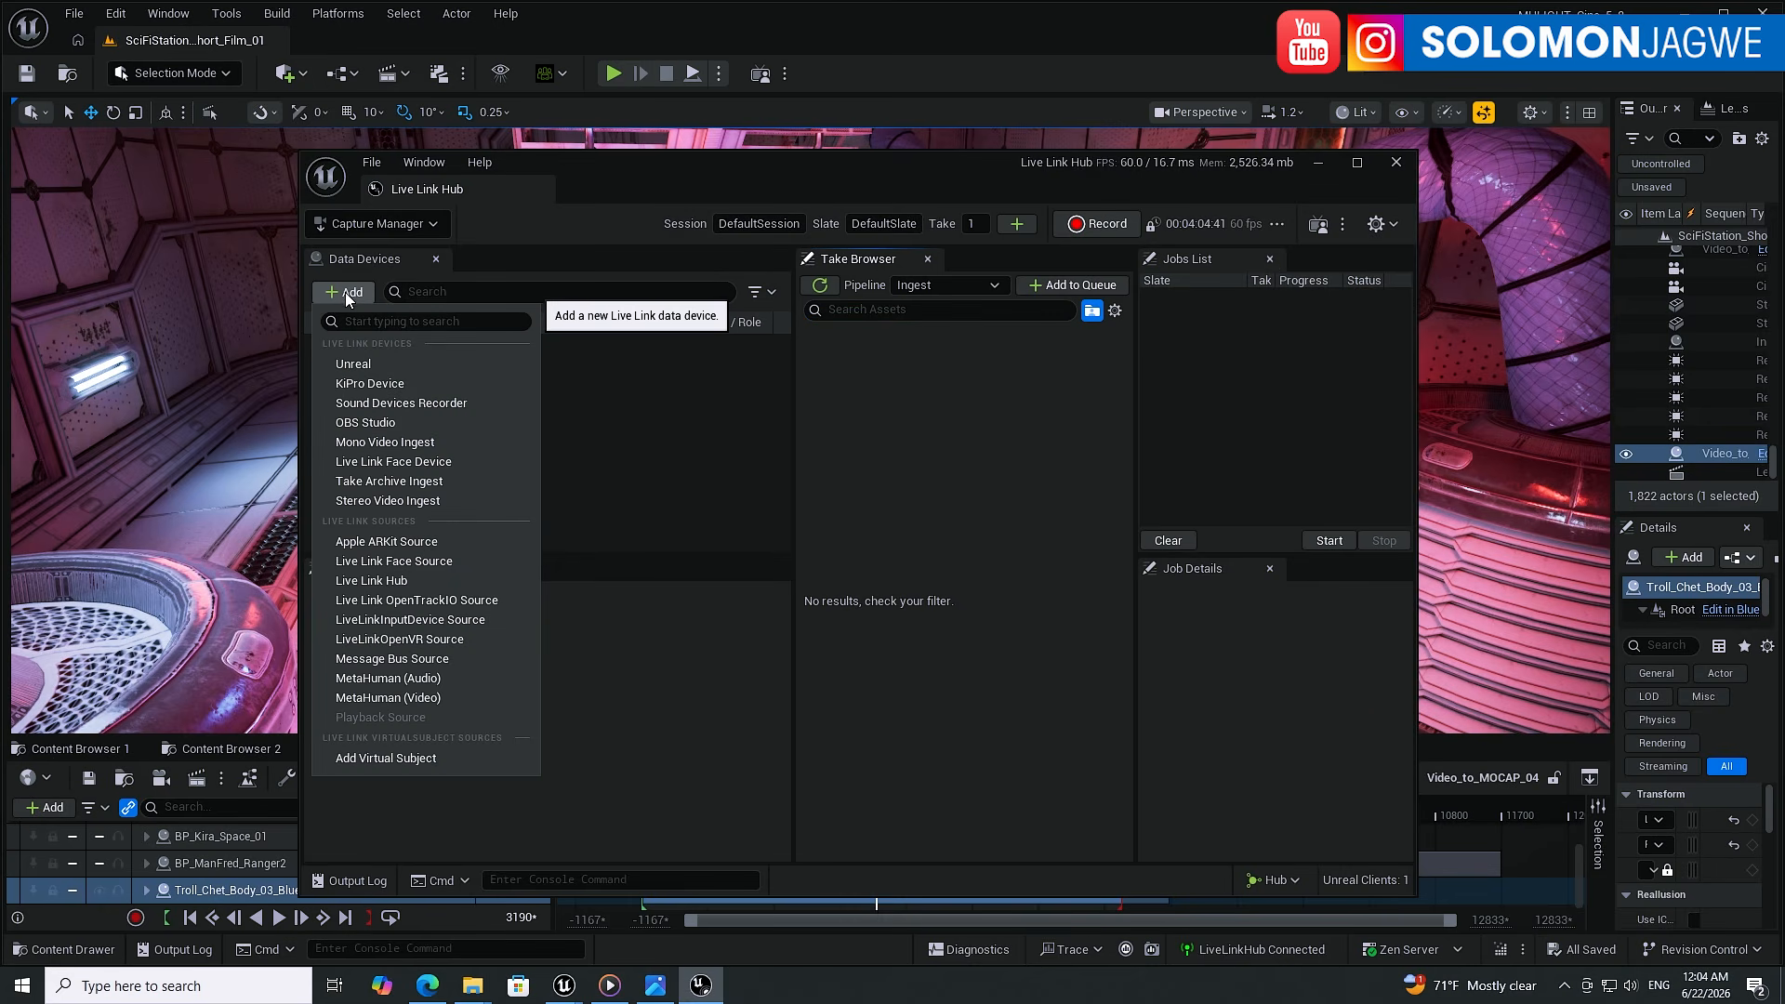
left_click(400, 448)
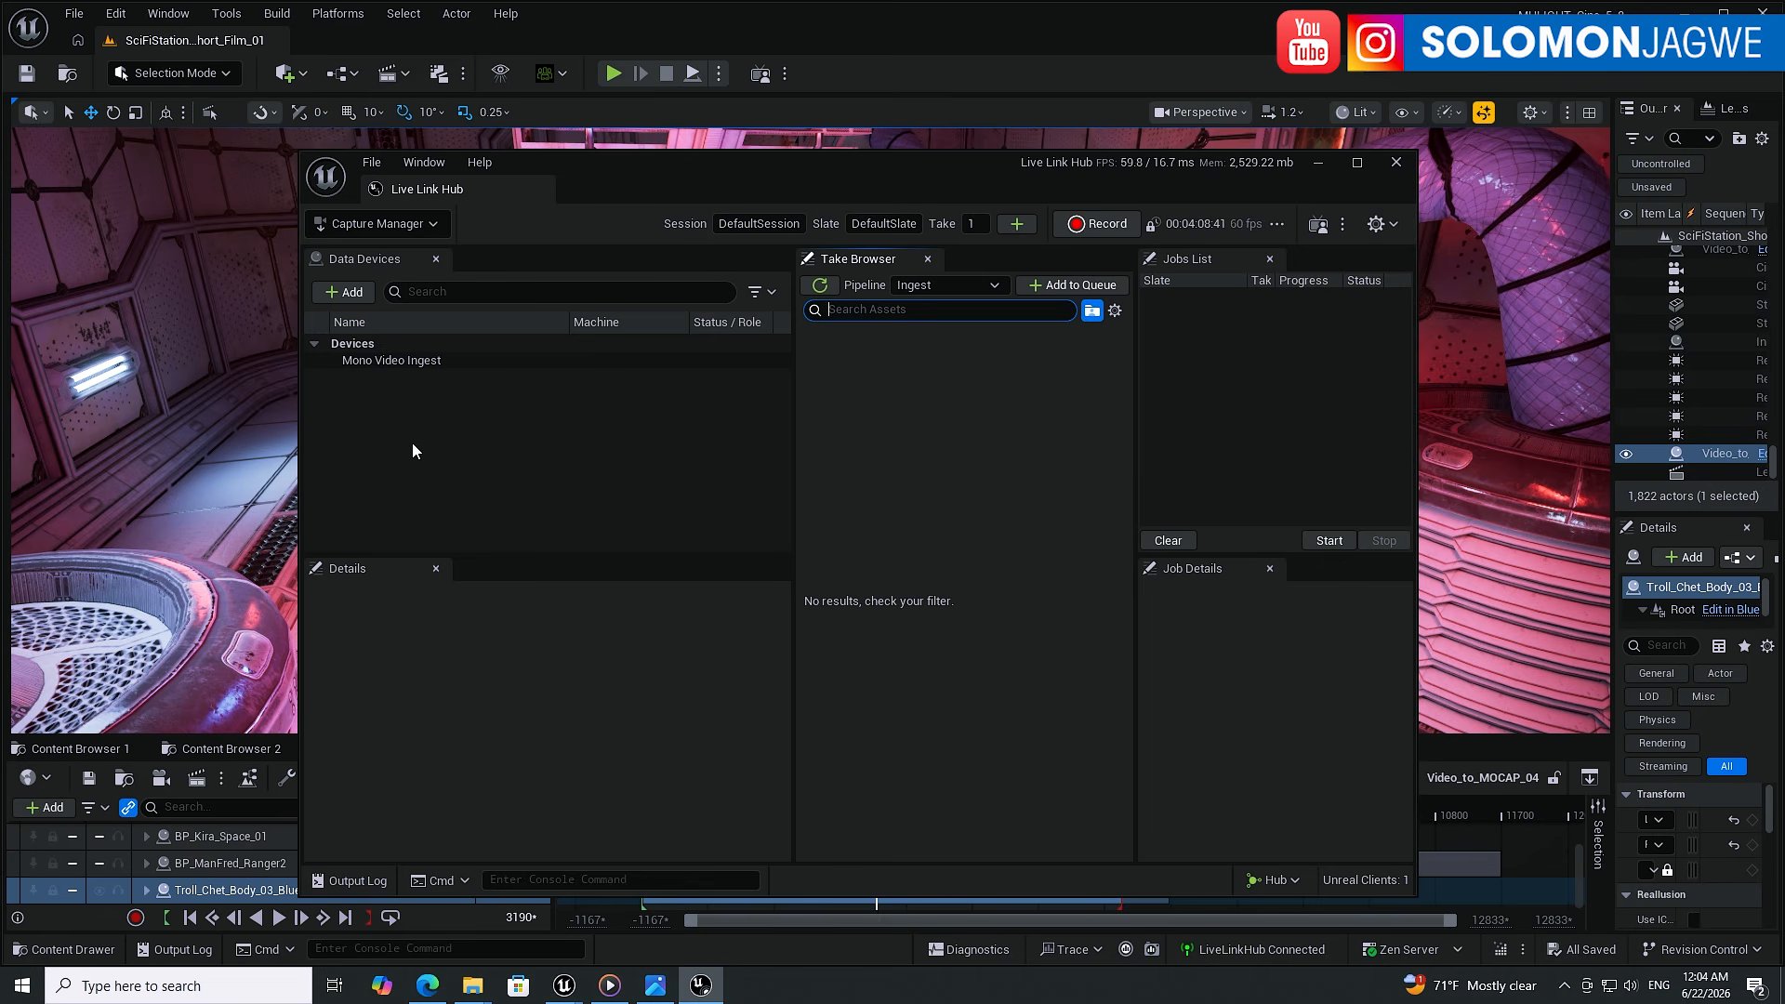
left_click(406, 360)
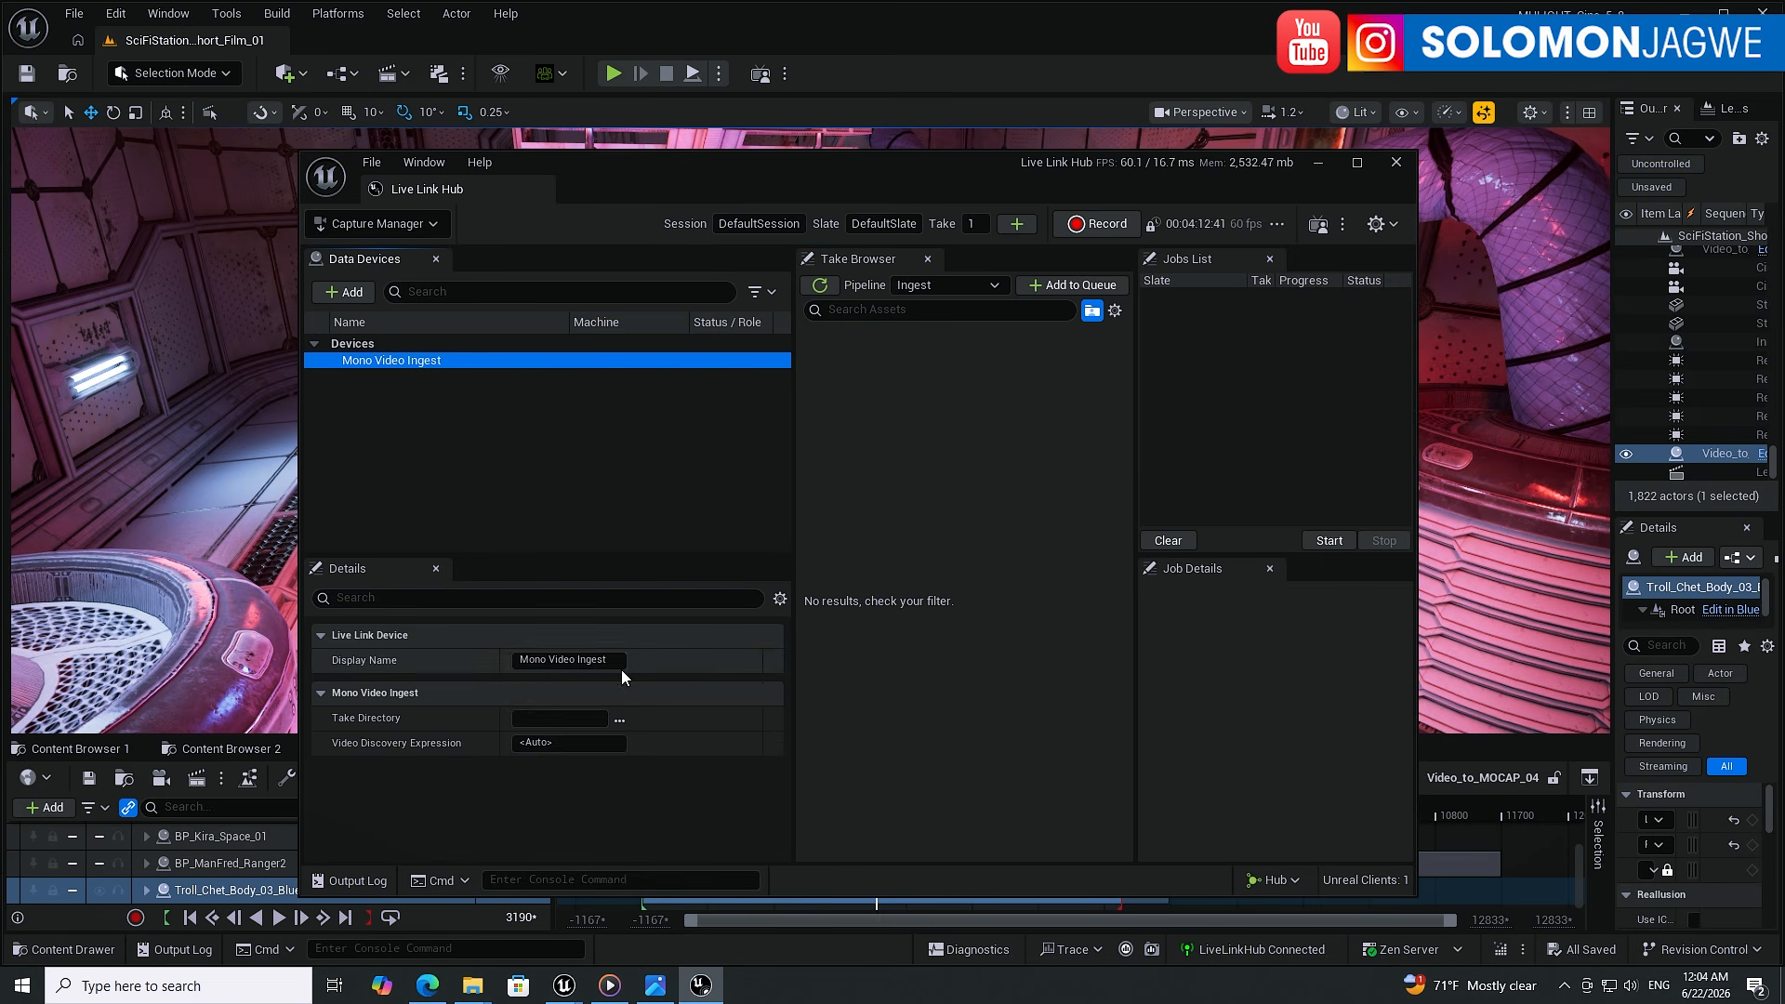
left_click(517, 658)
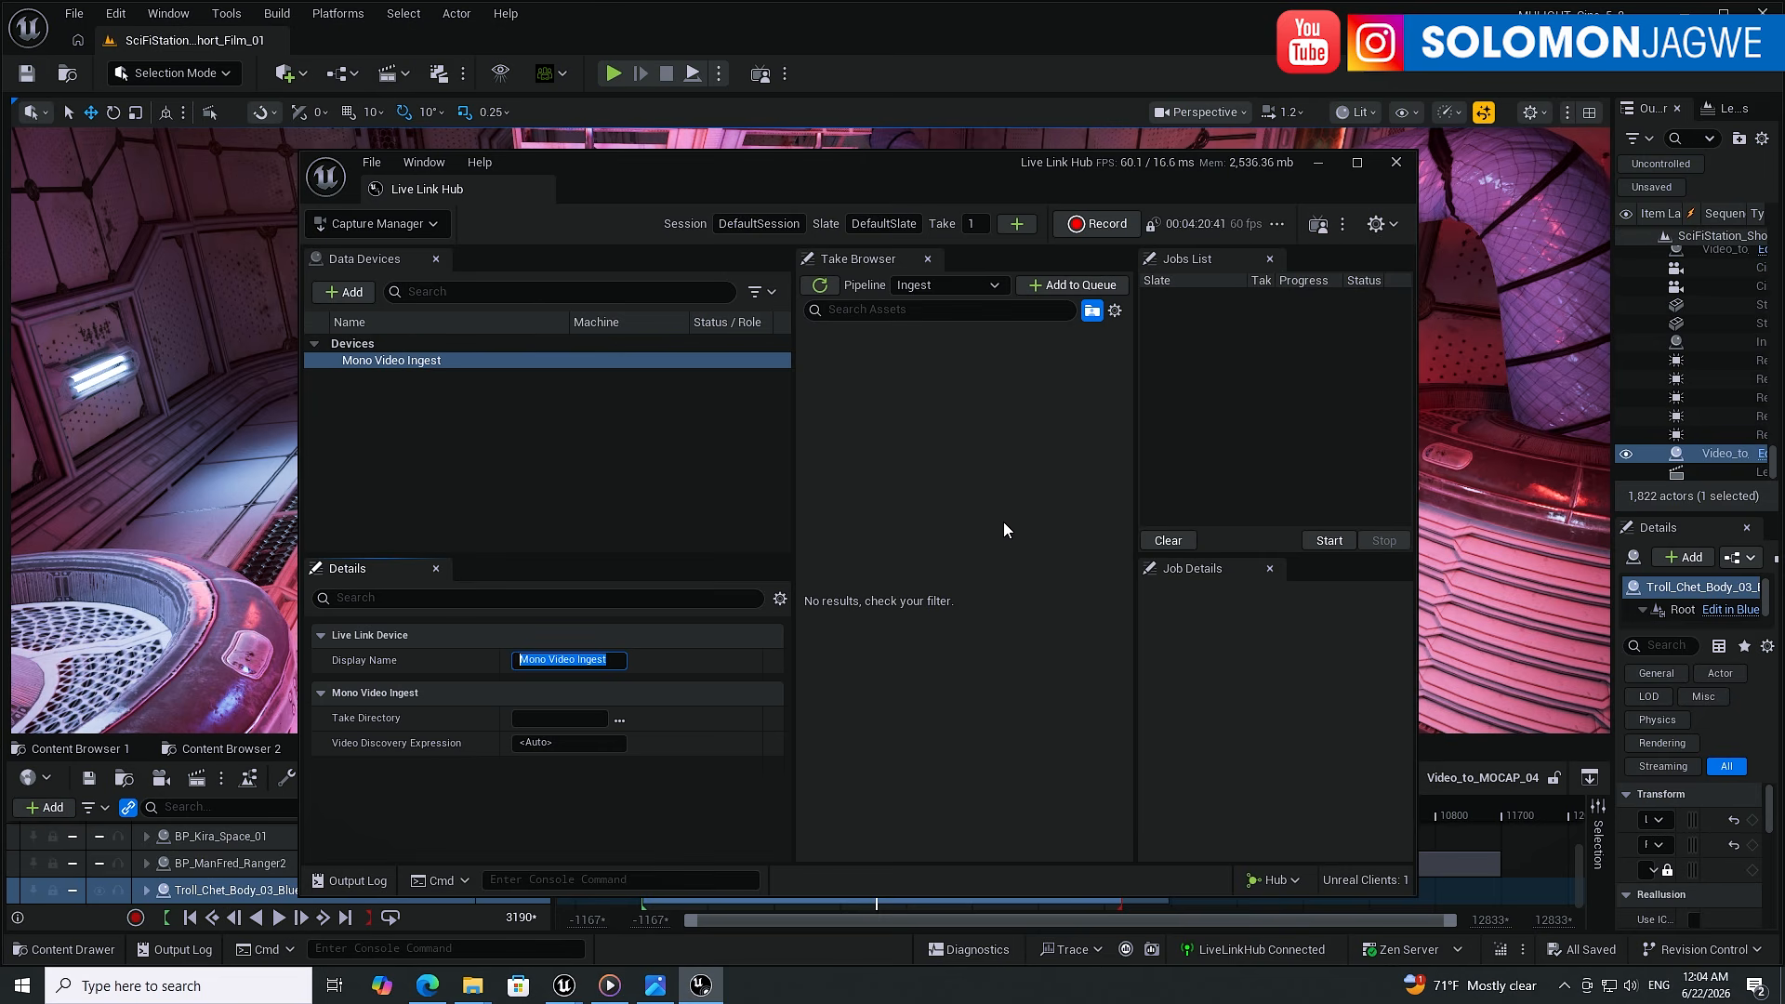
type("VIDEO_Mocap_C1")
key("Return")
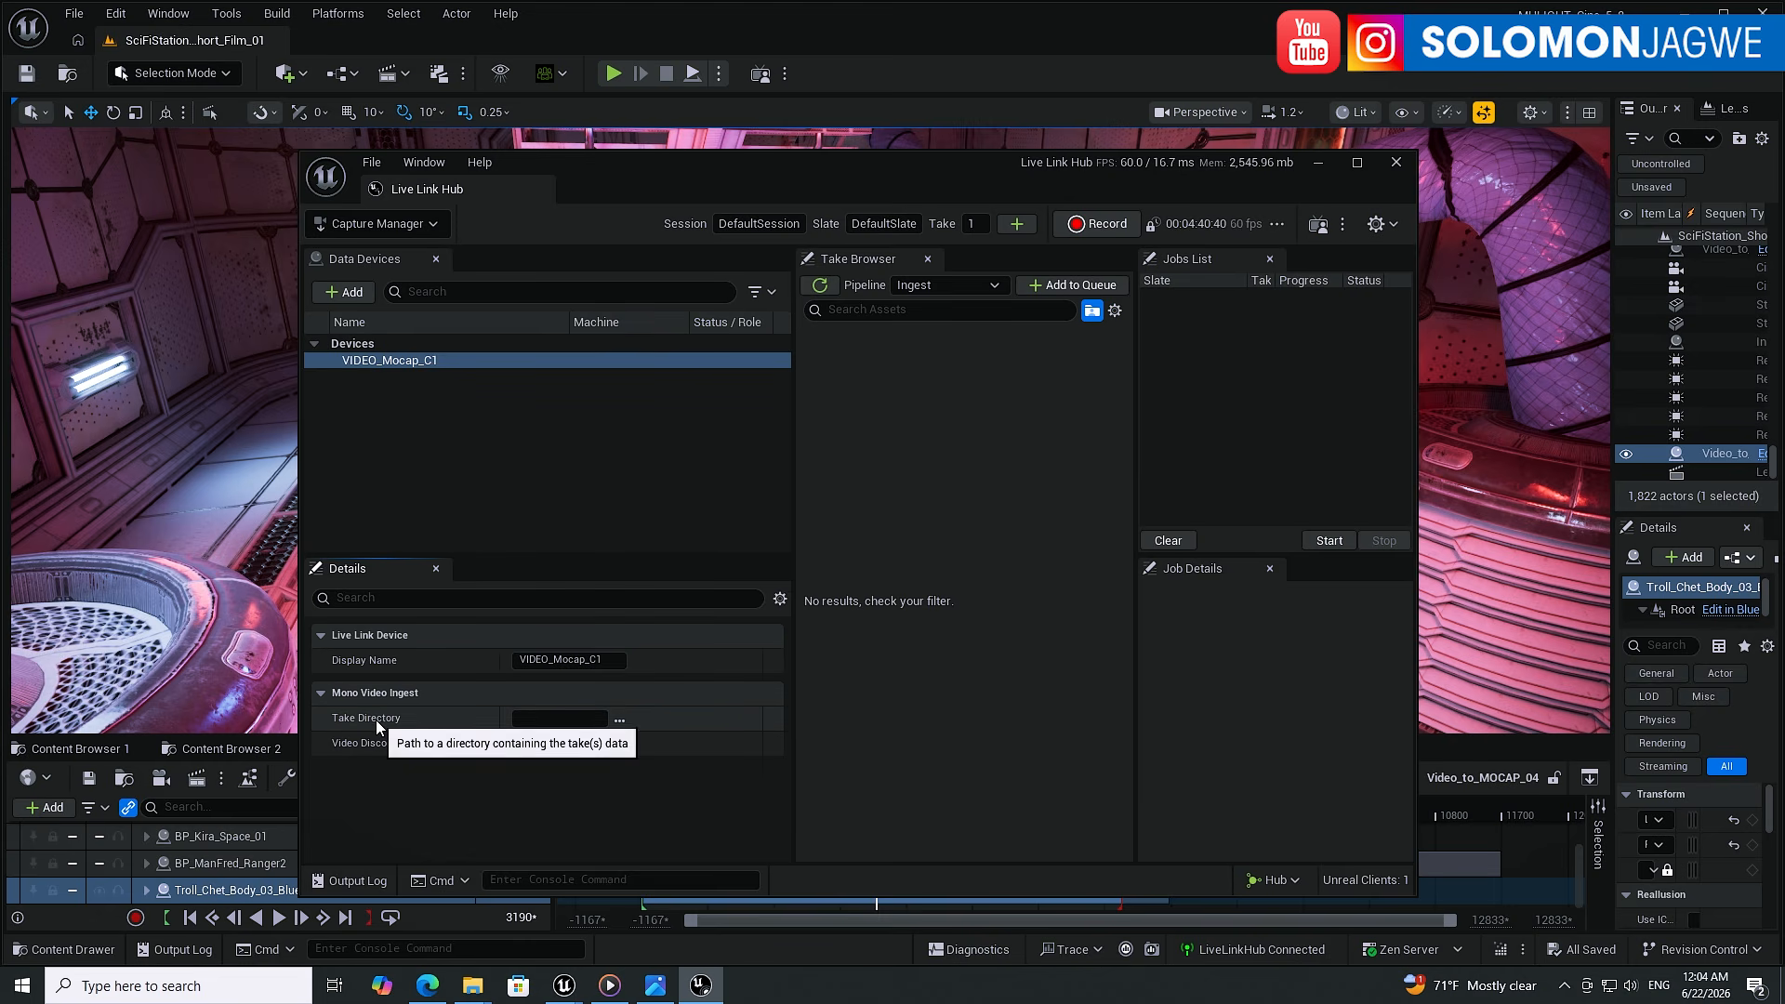
- Set the VIDEO_Mocap_C1 device's take directory to the Process\Biyuti folder on the desktop
left_click(621, 721)
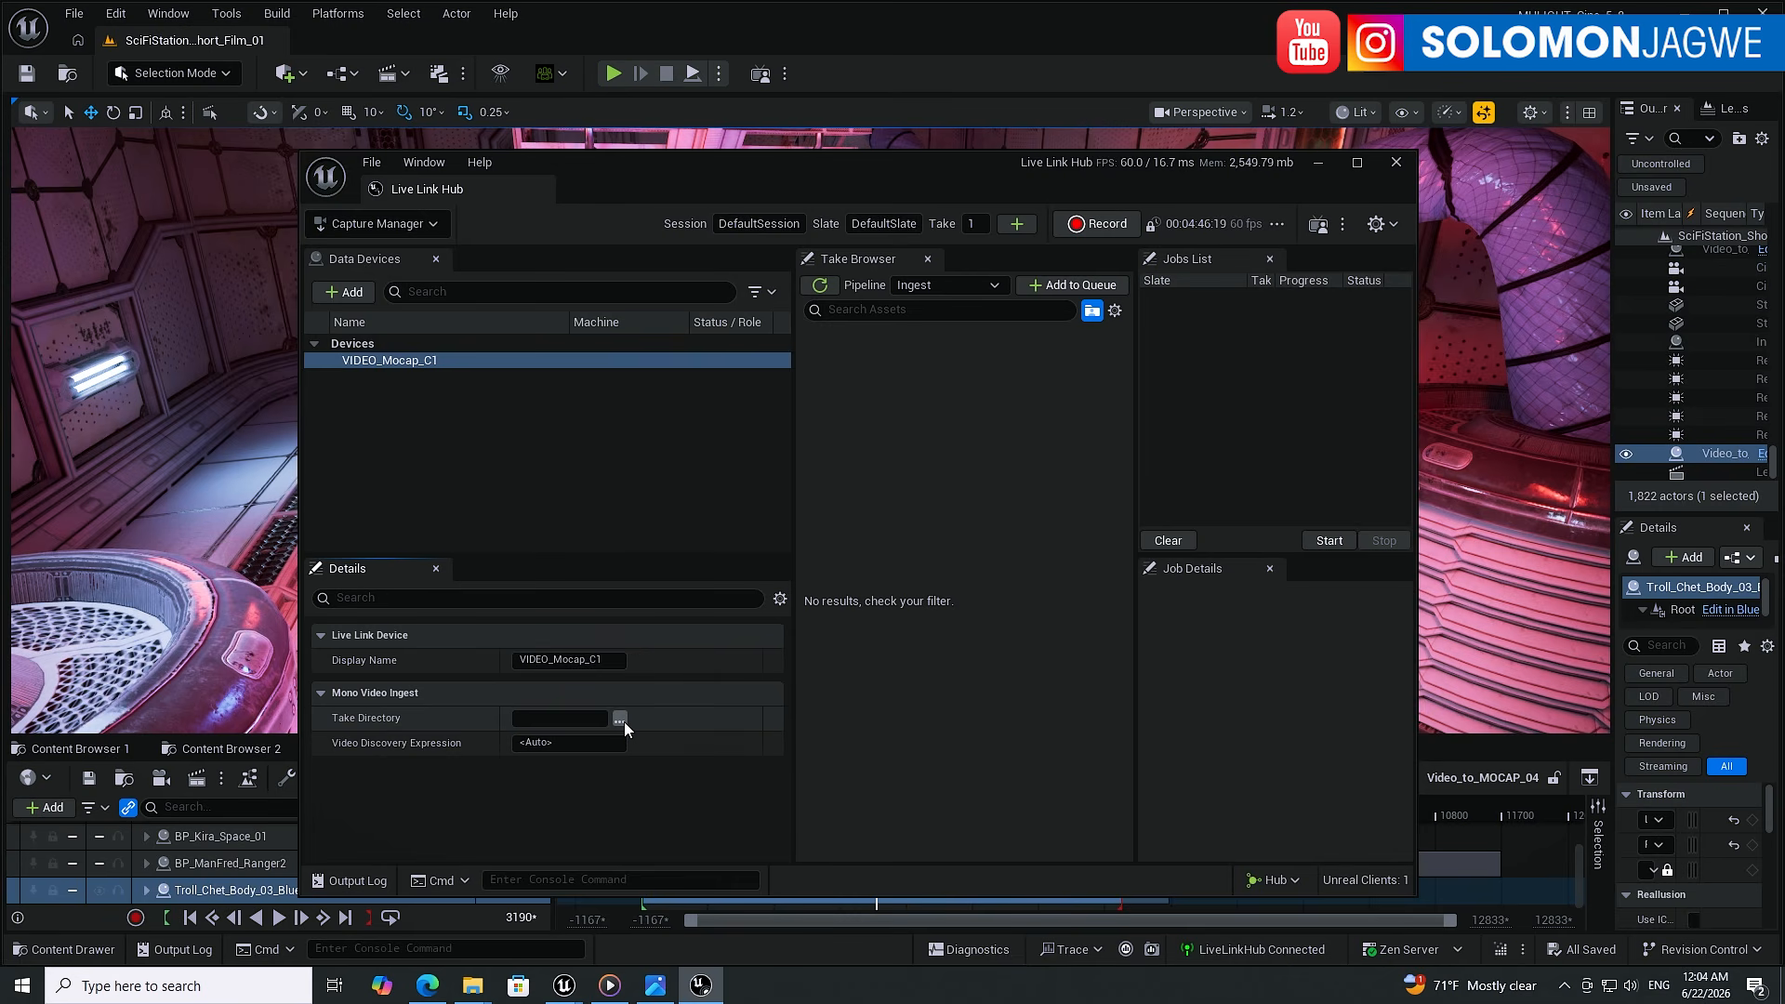
left_click(850, 188)
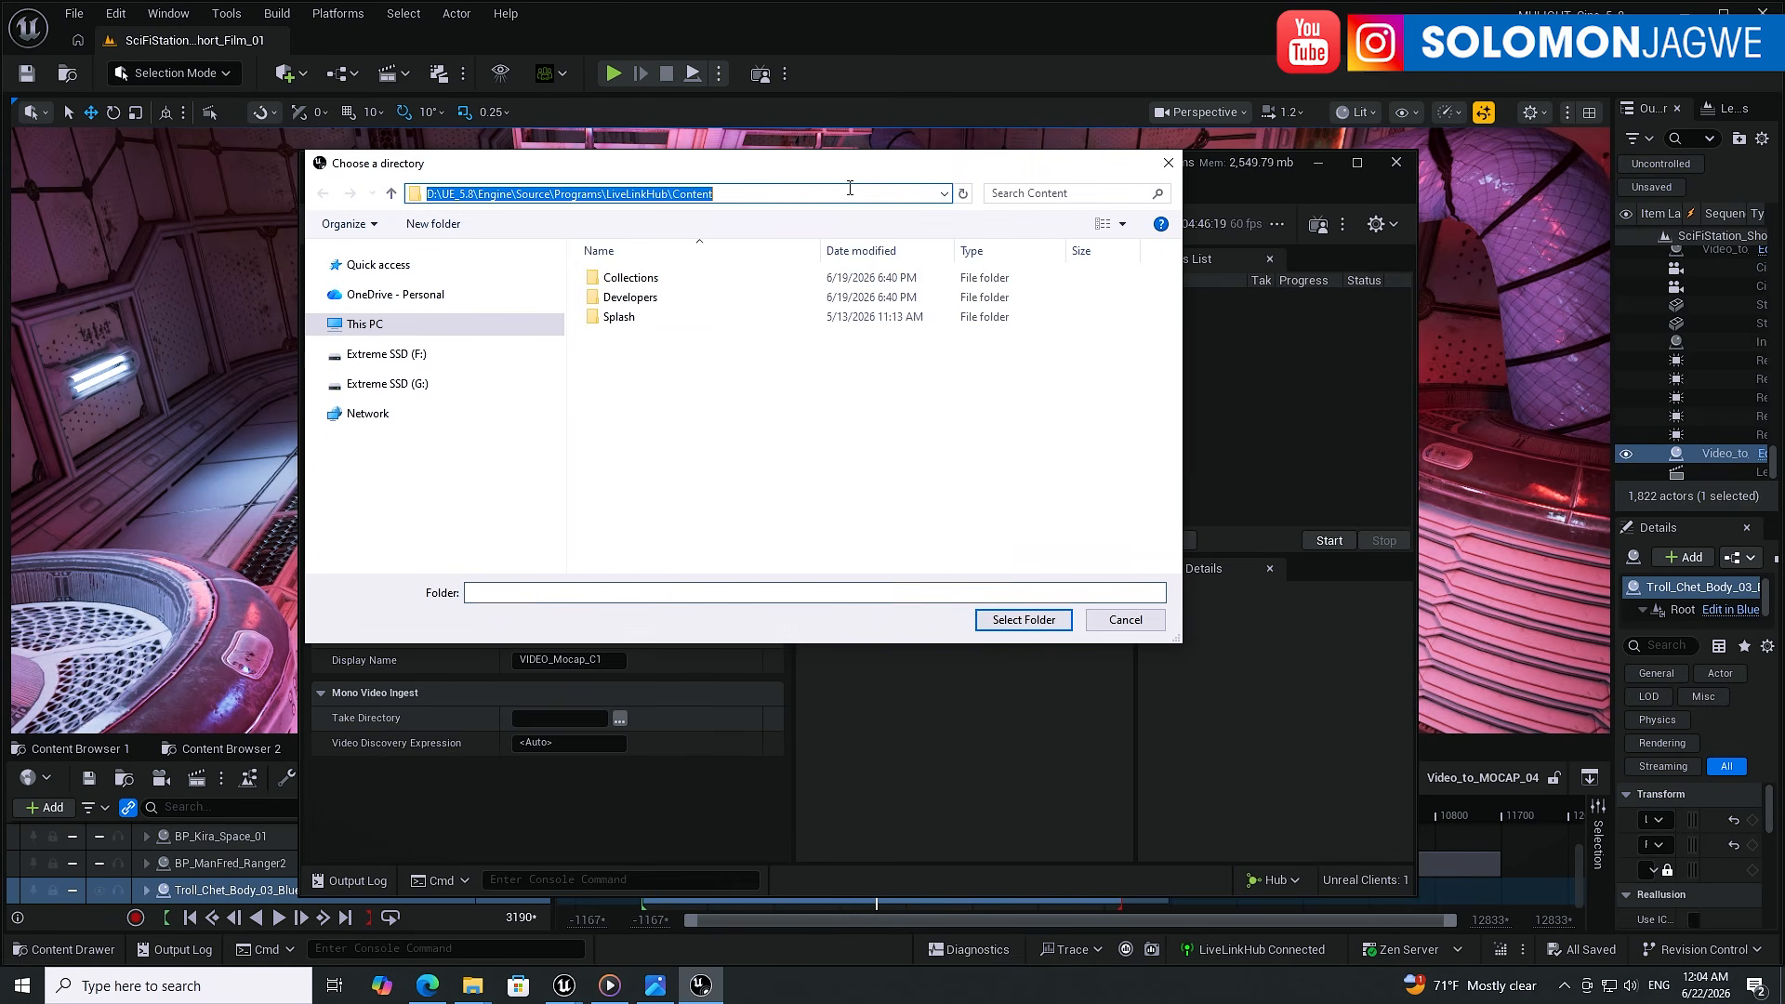
type("C:\\Users\\soloj\\Desktop\\Process\\Biyuti")
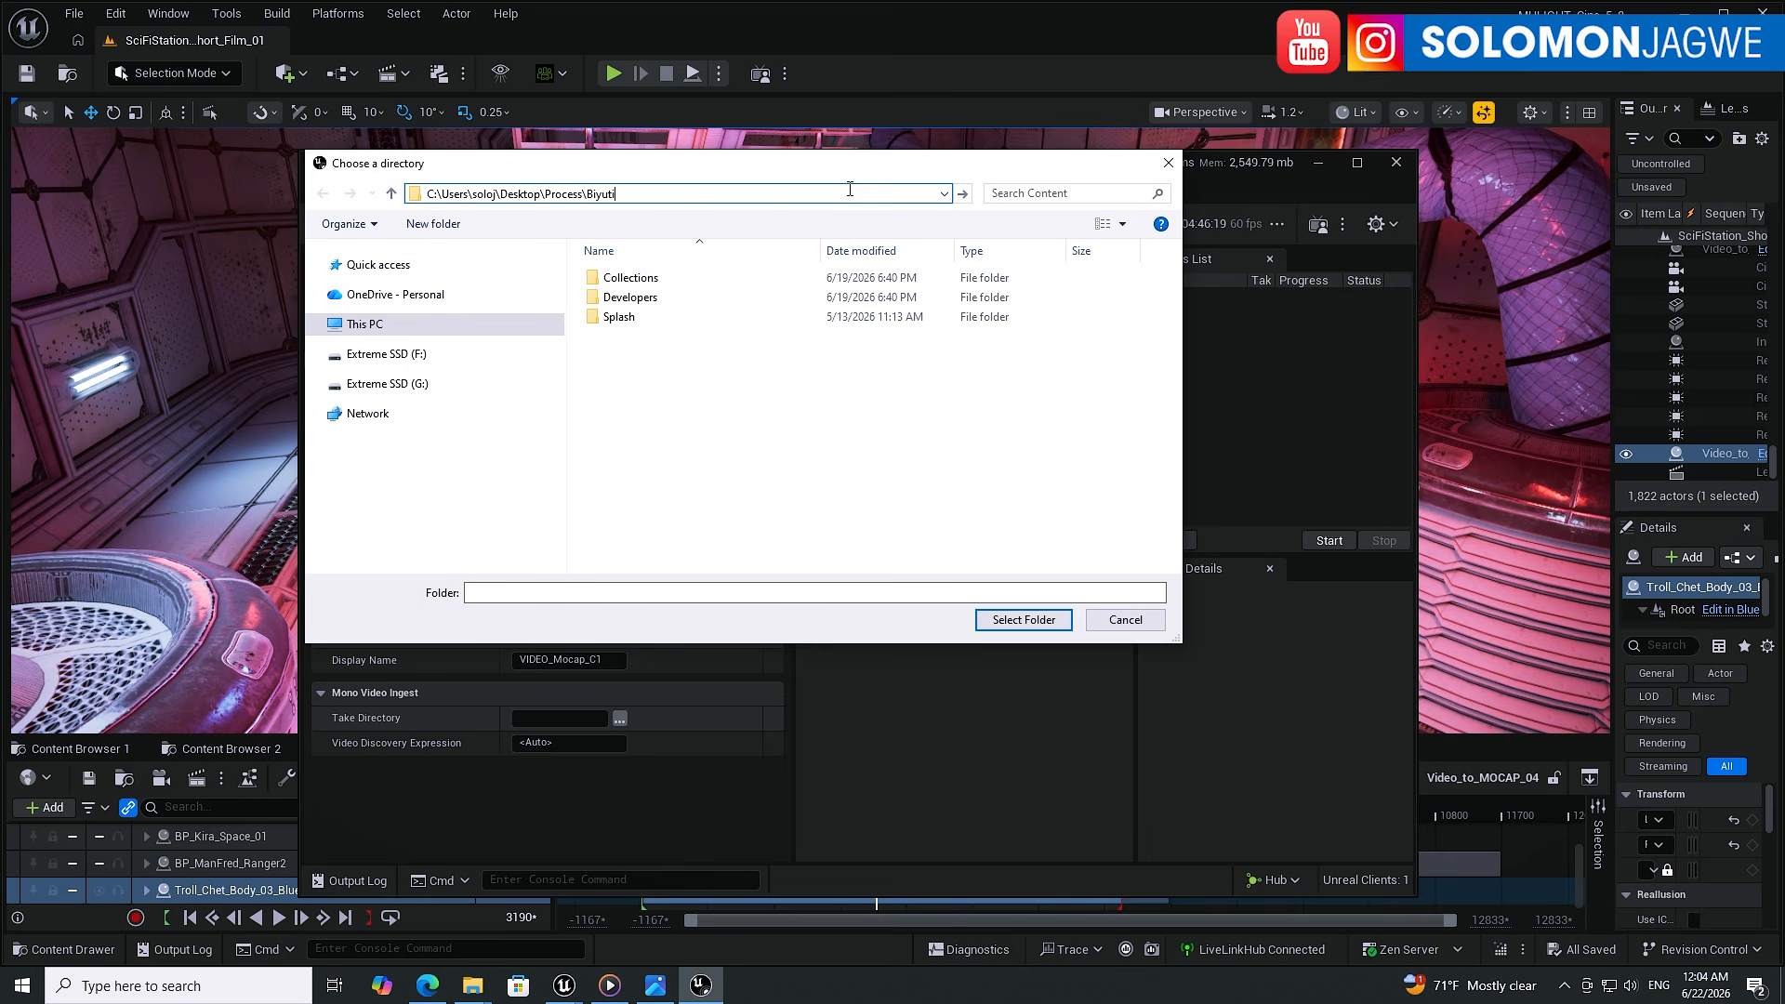
key("Return")
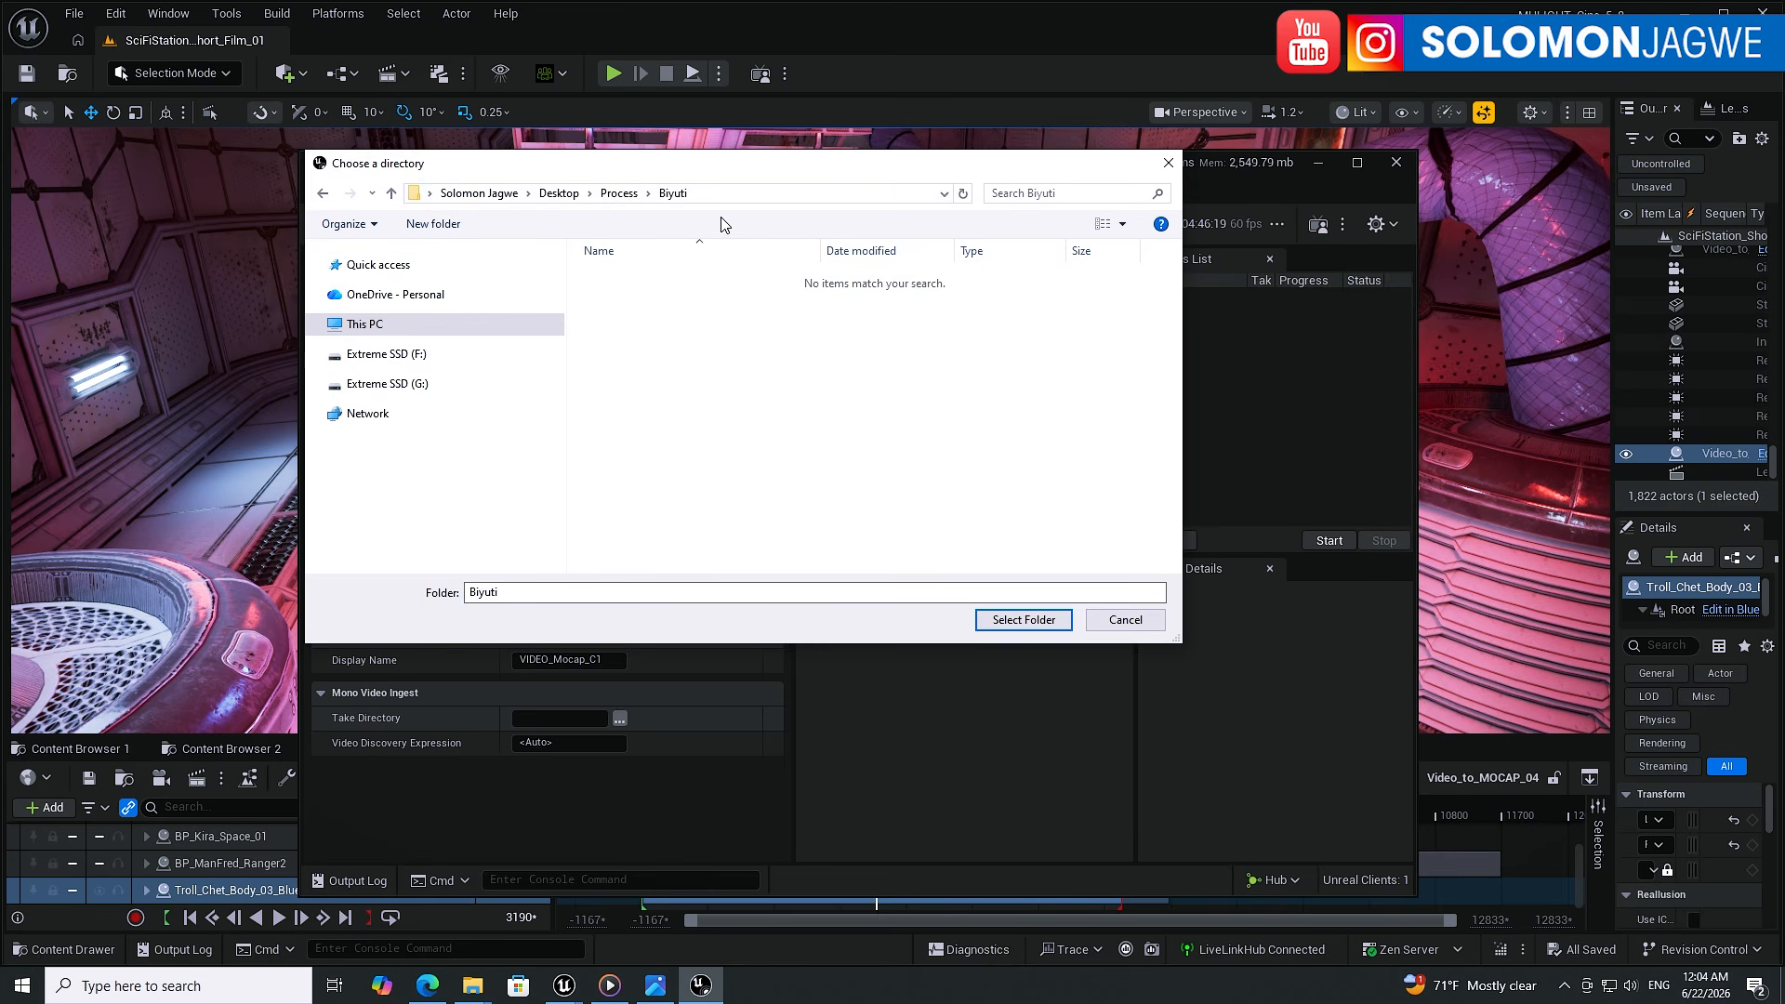
left_click(1025, 620)
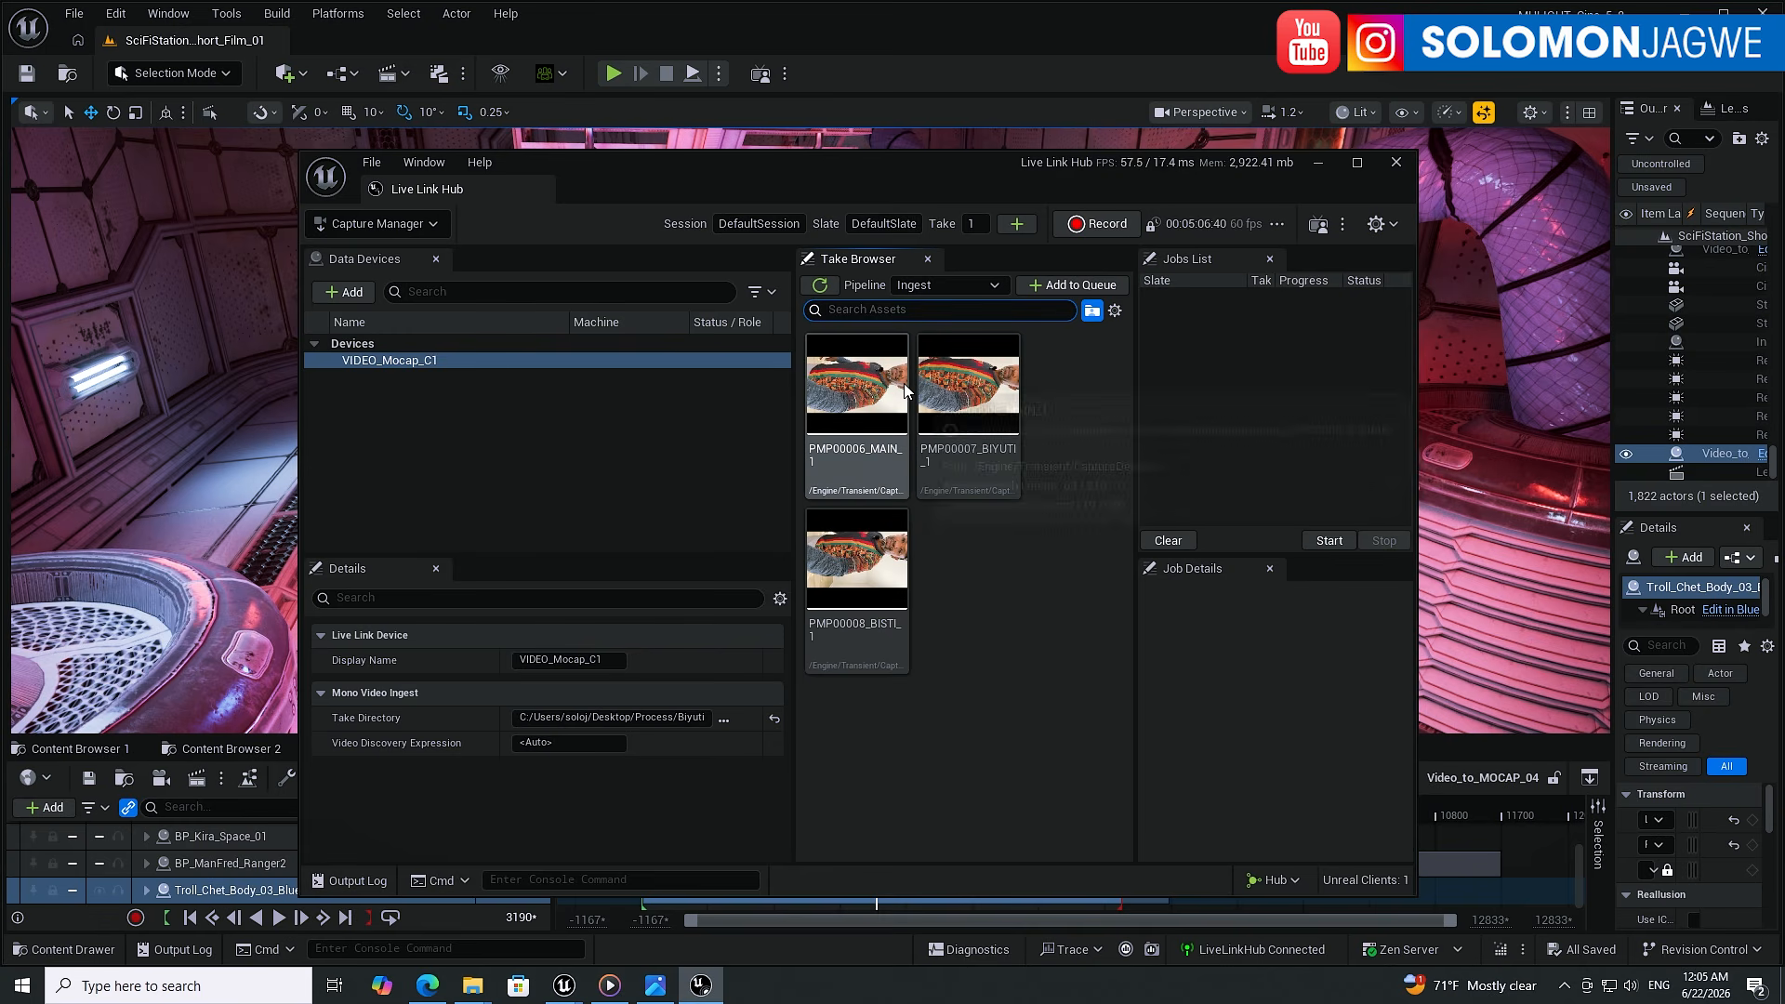
- Widen the Live Link Hub window and its take browser, and add the PMP00006_MAIN_1 take to the ingest queue
left_click_drag(1181, 182, 1019, 154)
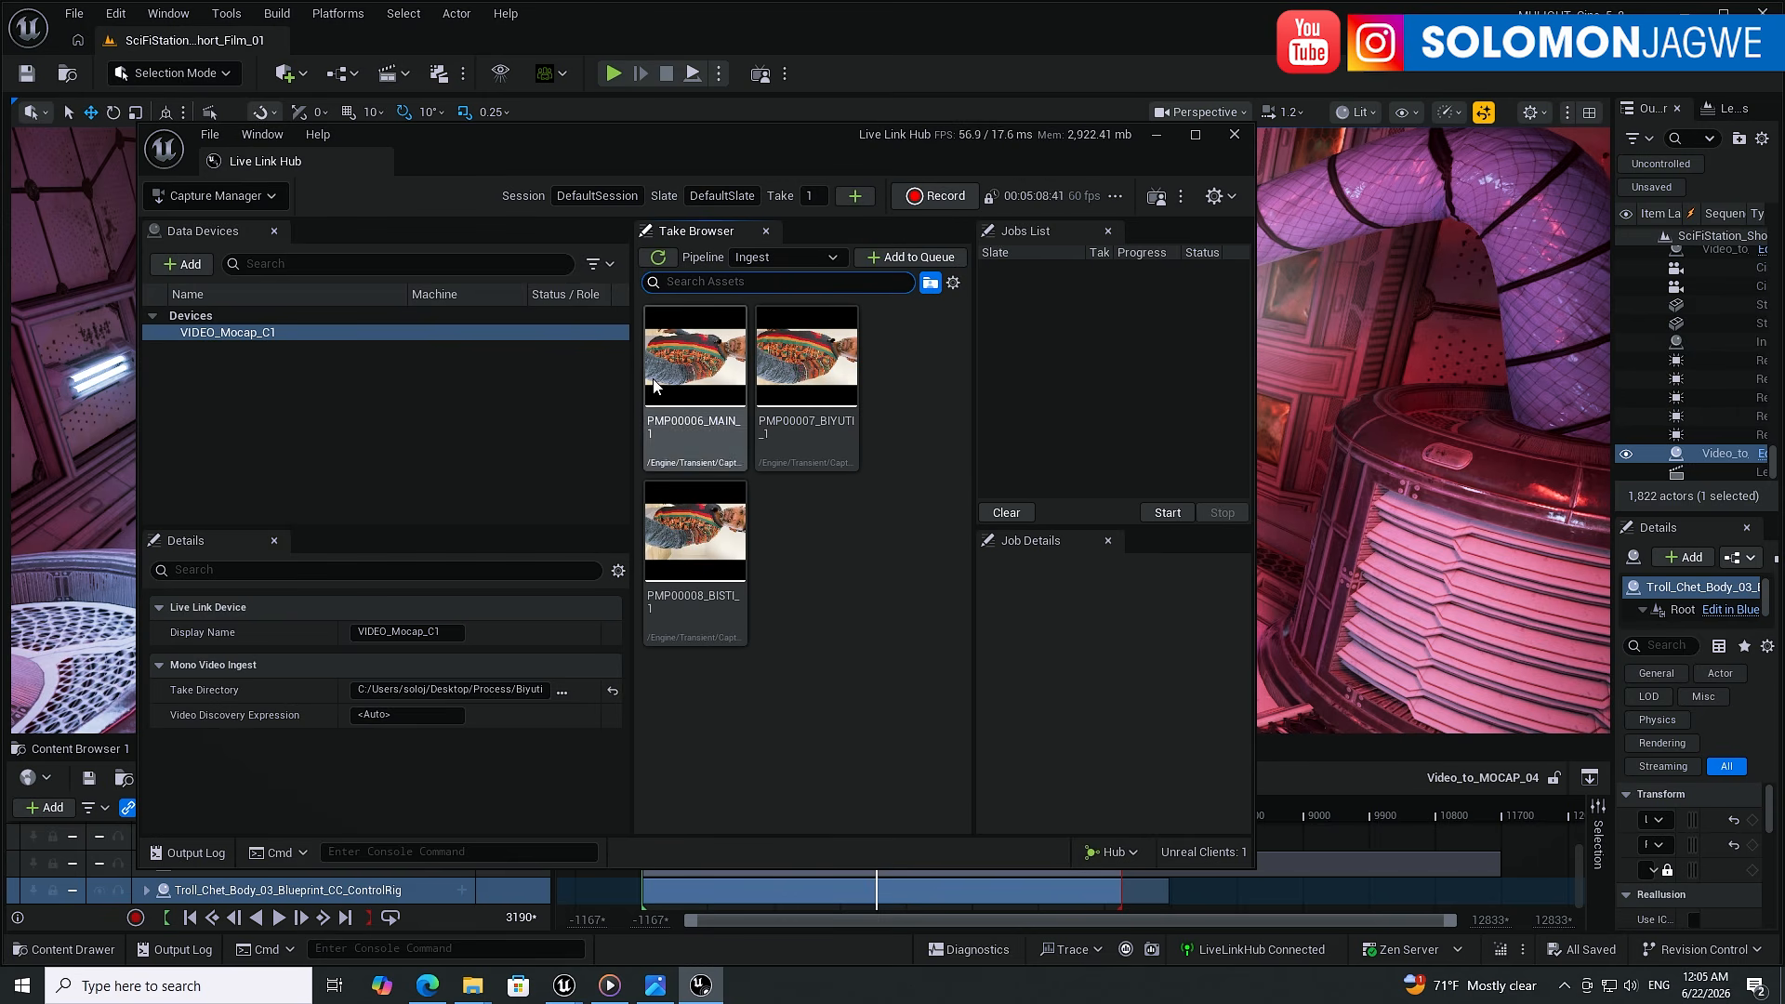
left_click_drag(1255, 389, 1567, 390)
left_click_drag(771, 501, 657, 501)
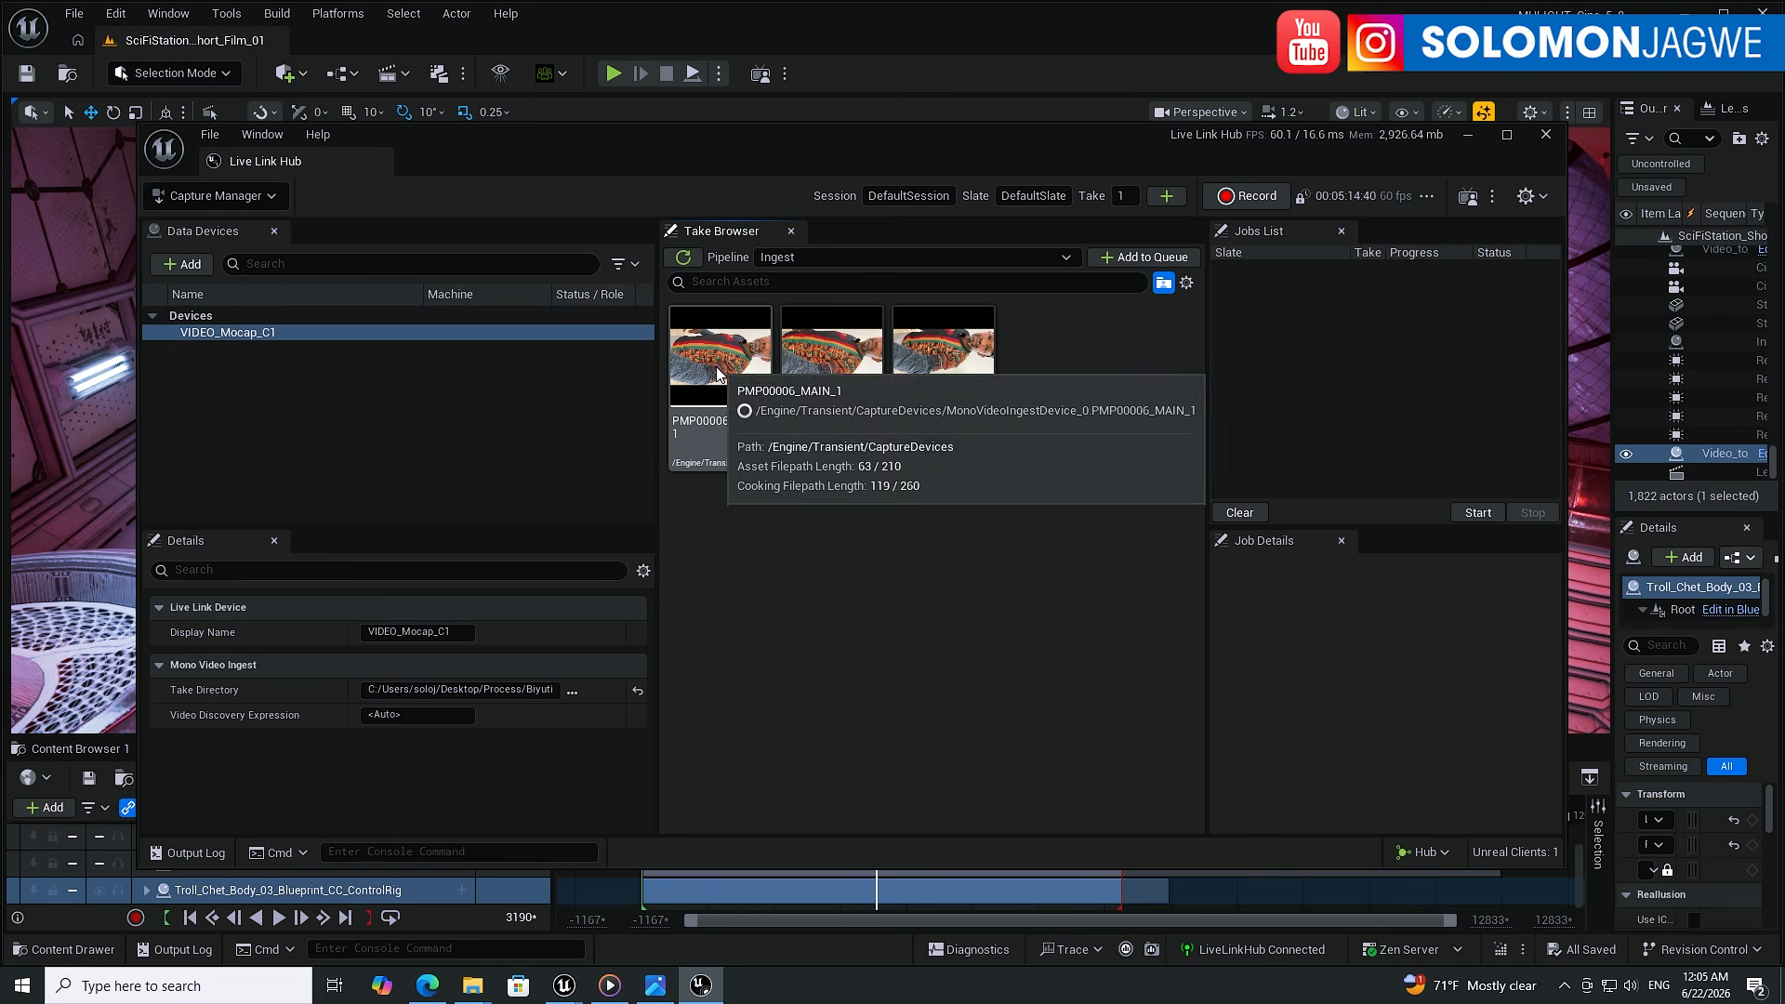
left_click(718, 372)
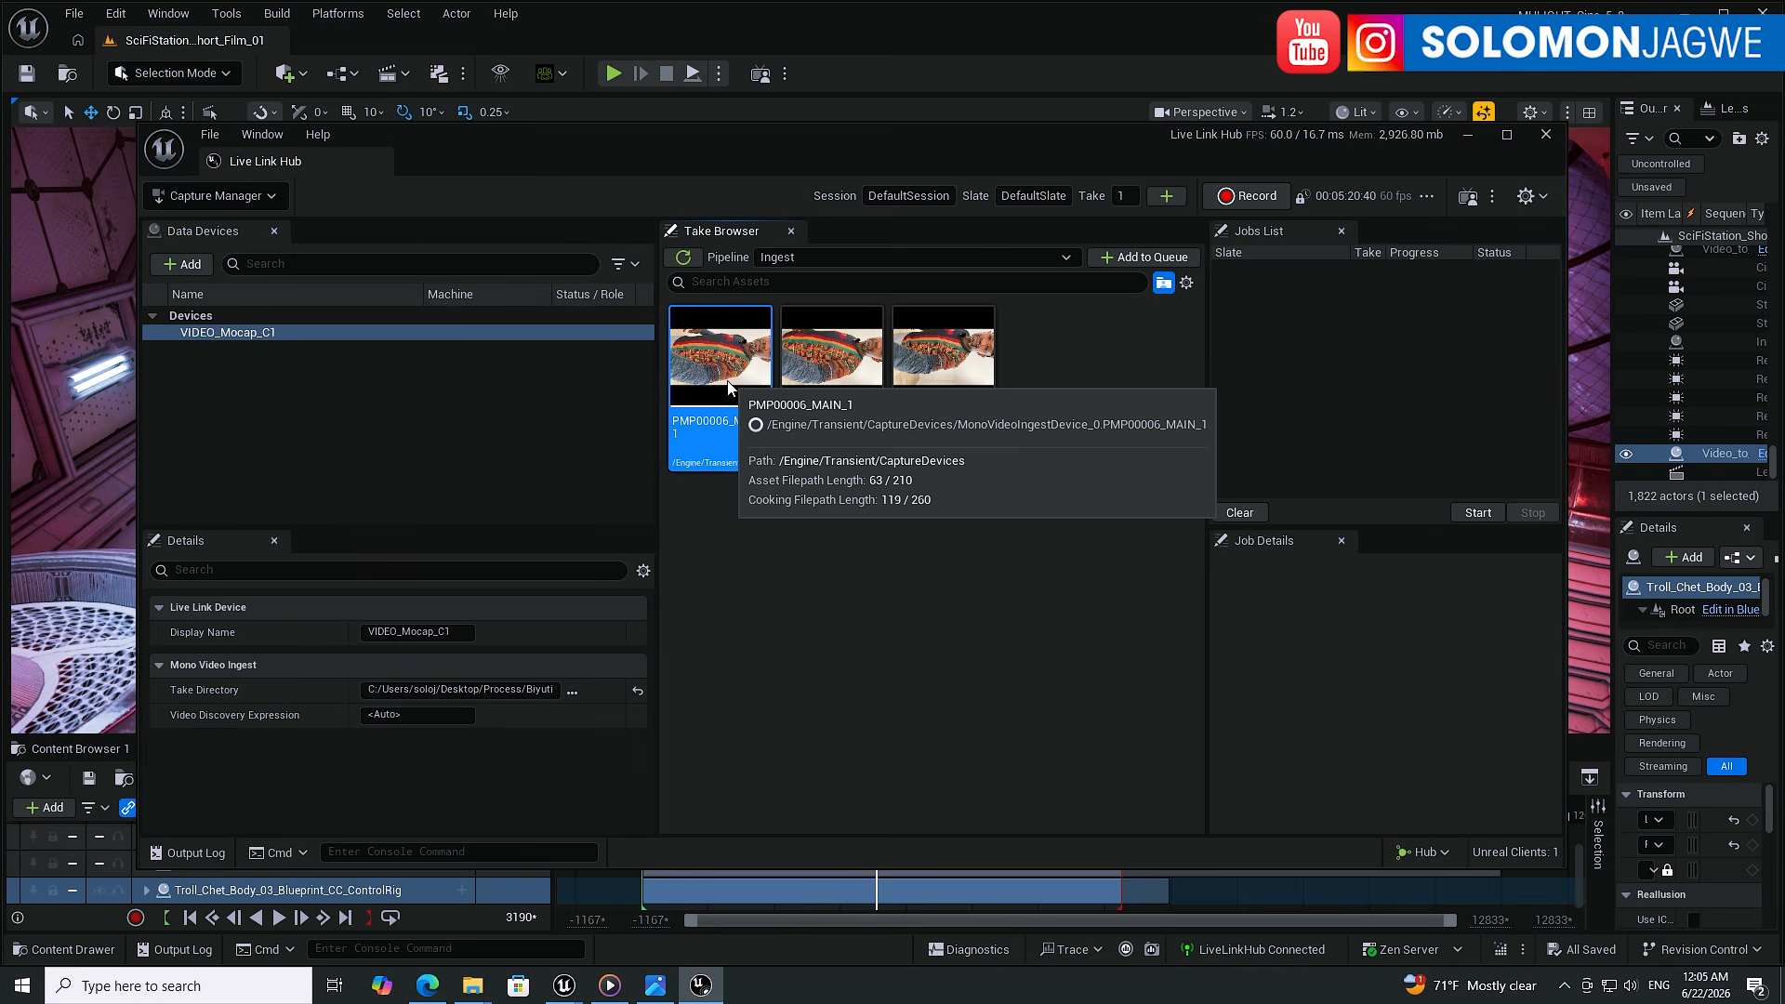
left_click(1119, 257)
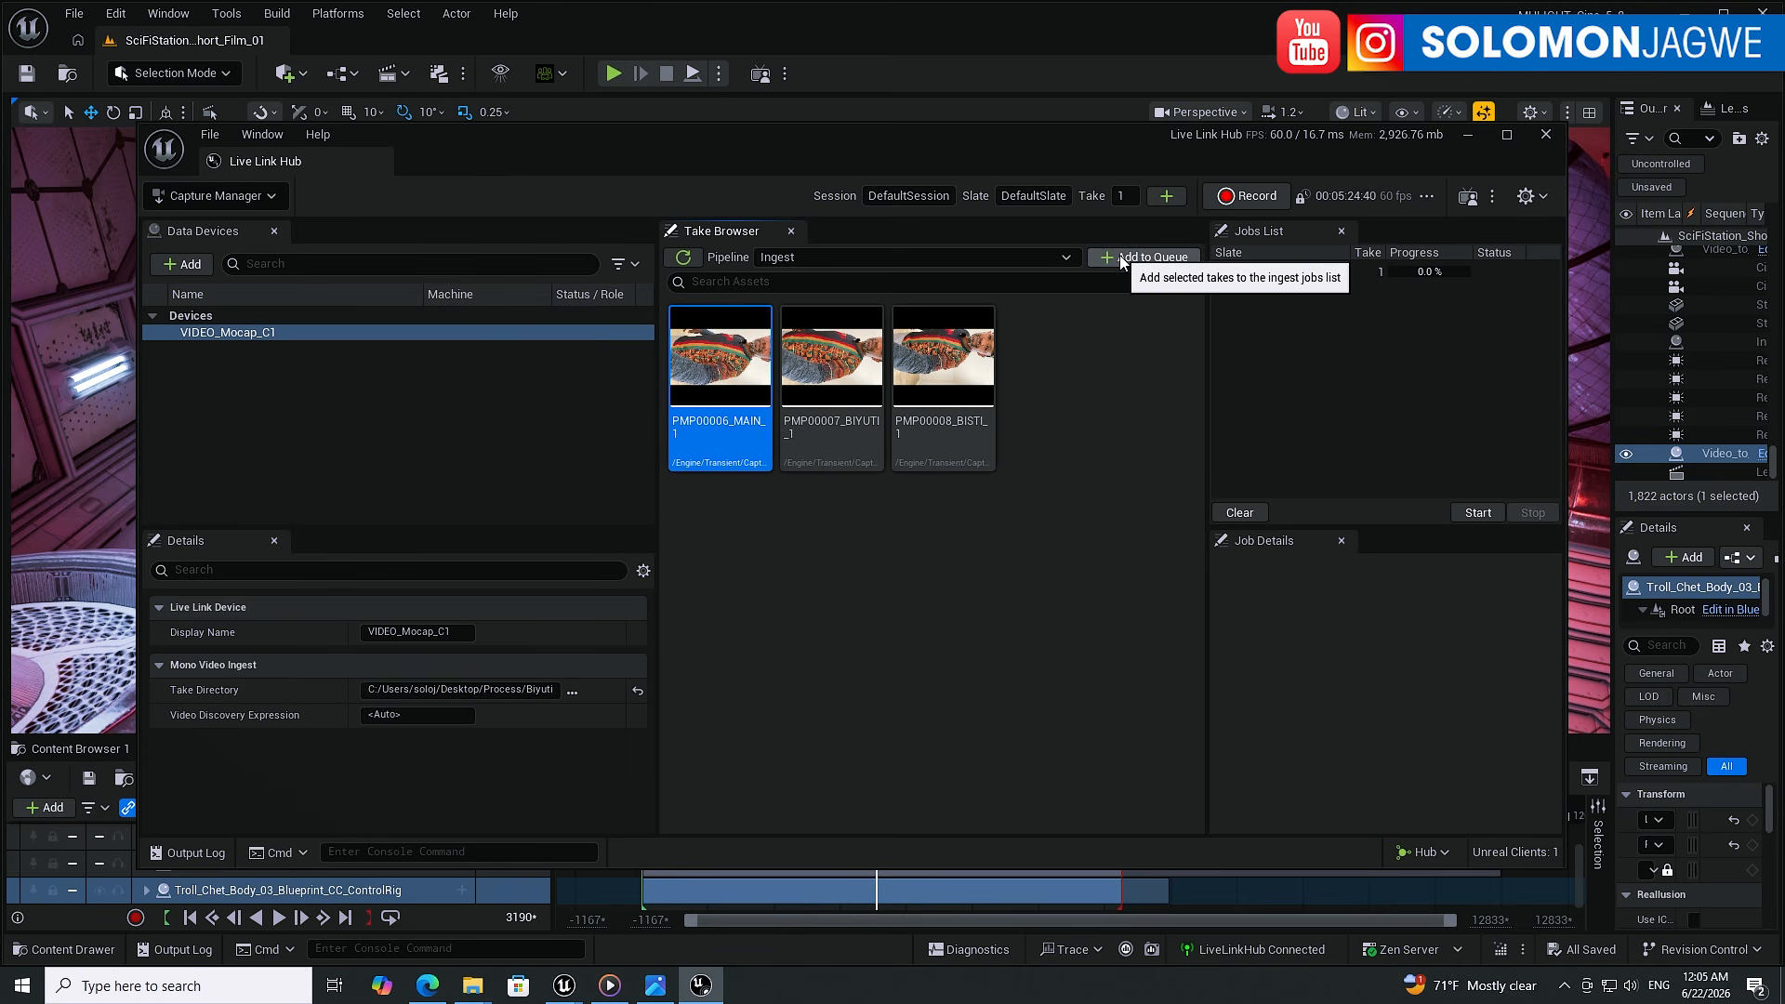
- Set the PMP00006_MAIN job's output image rotation to Clockwise 270°
left_click(1262, 272)
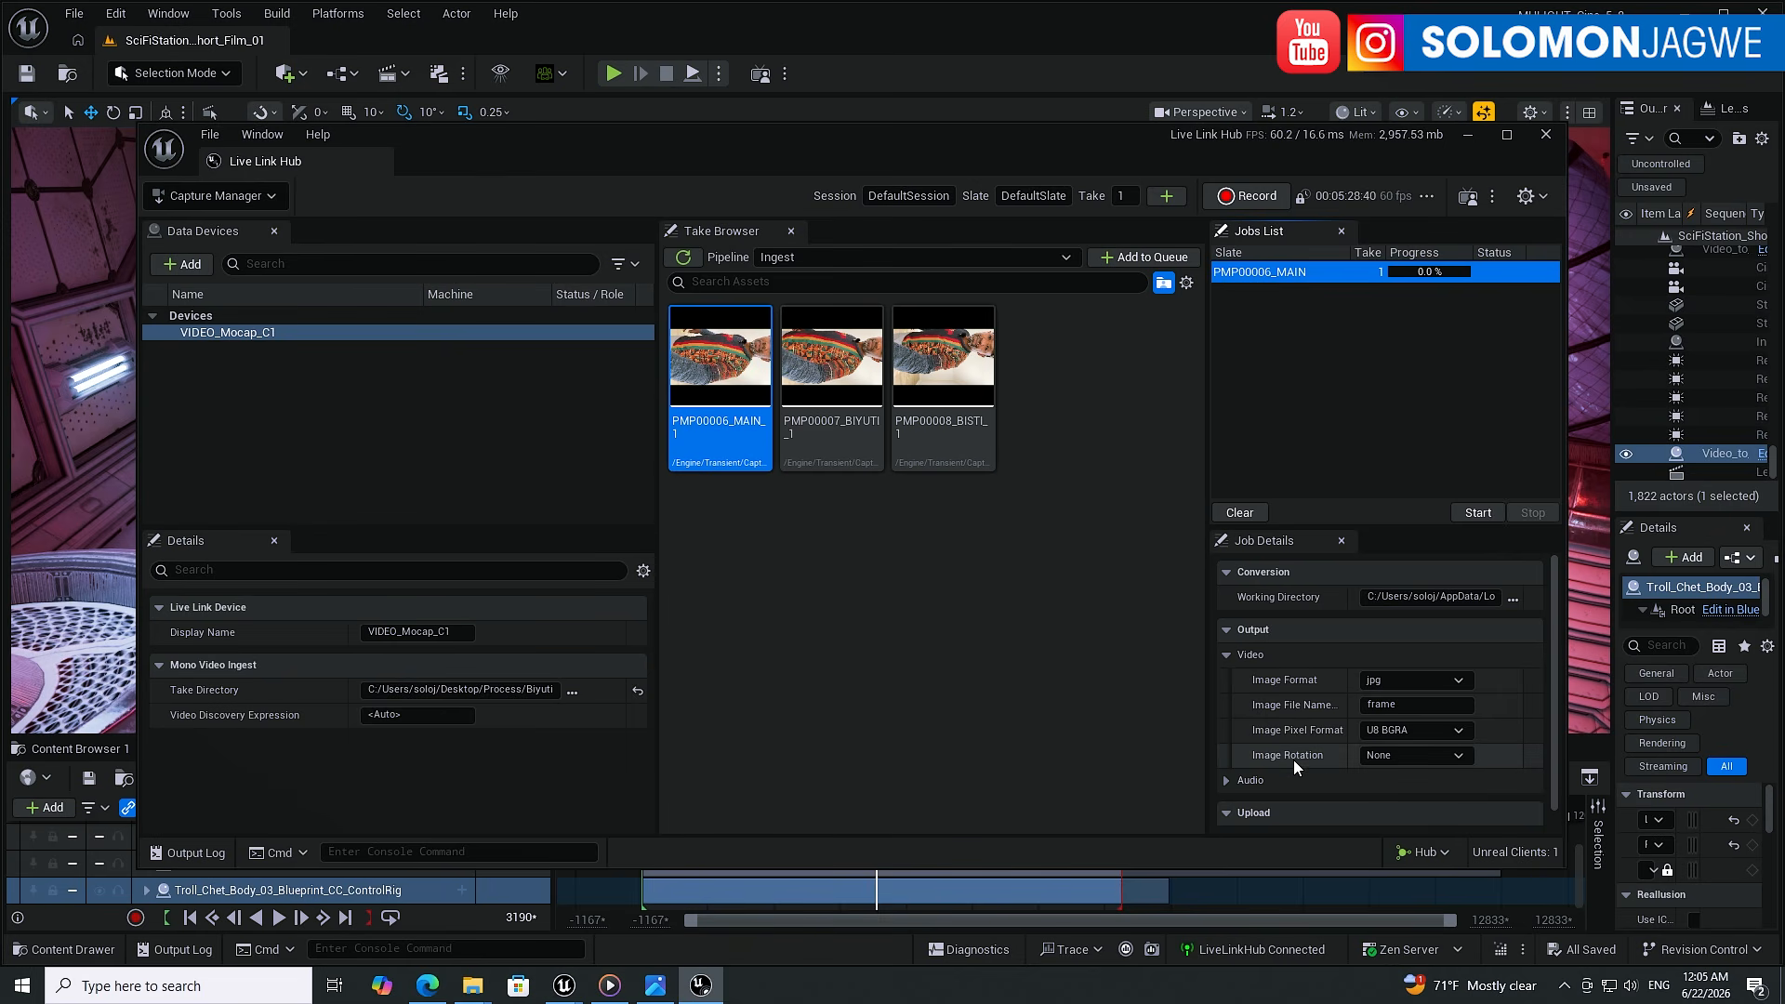
left_click(1458, 755)
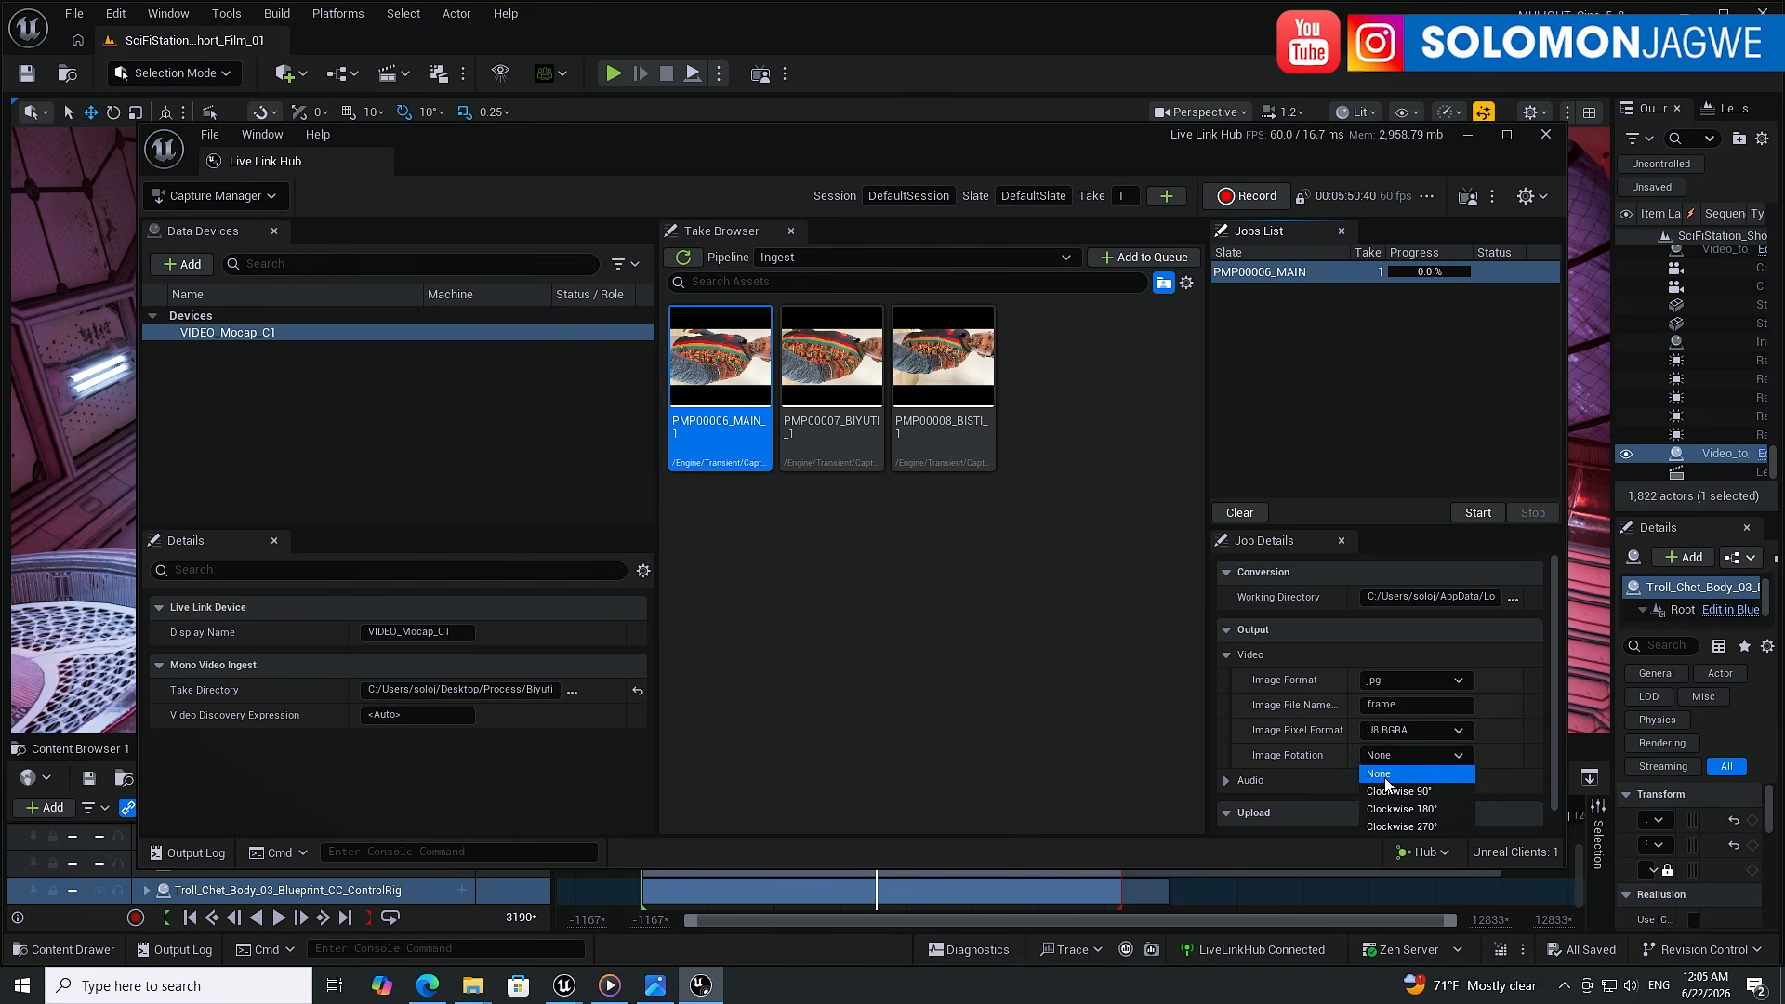
left_click(1417, 827)
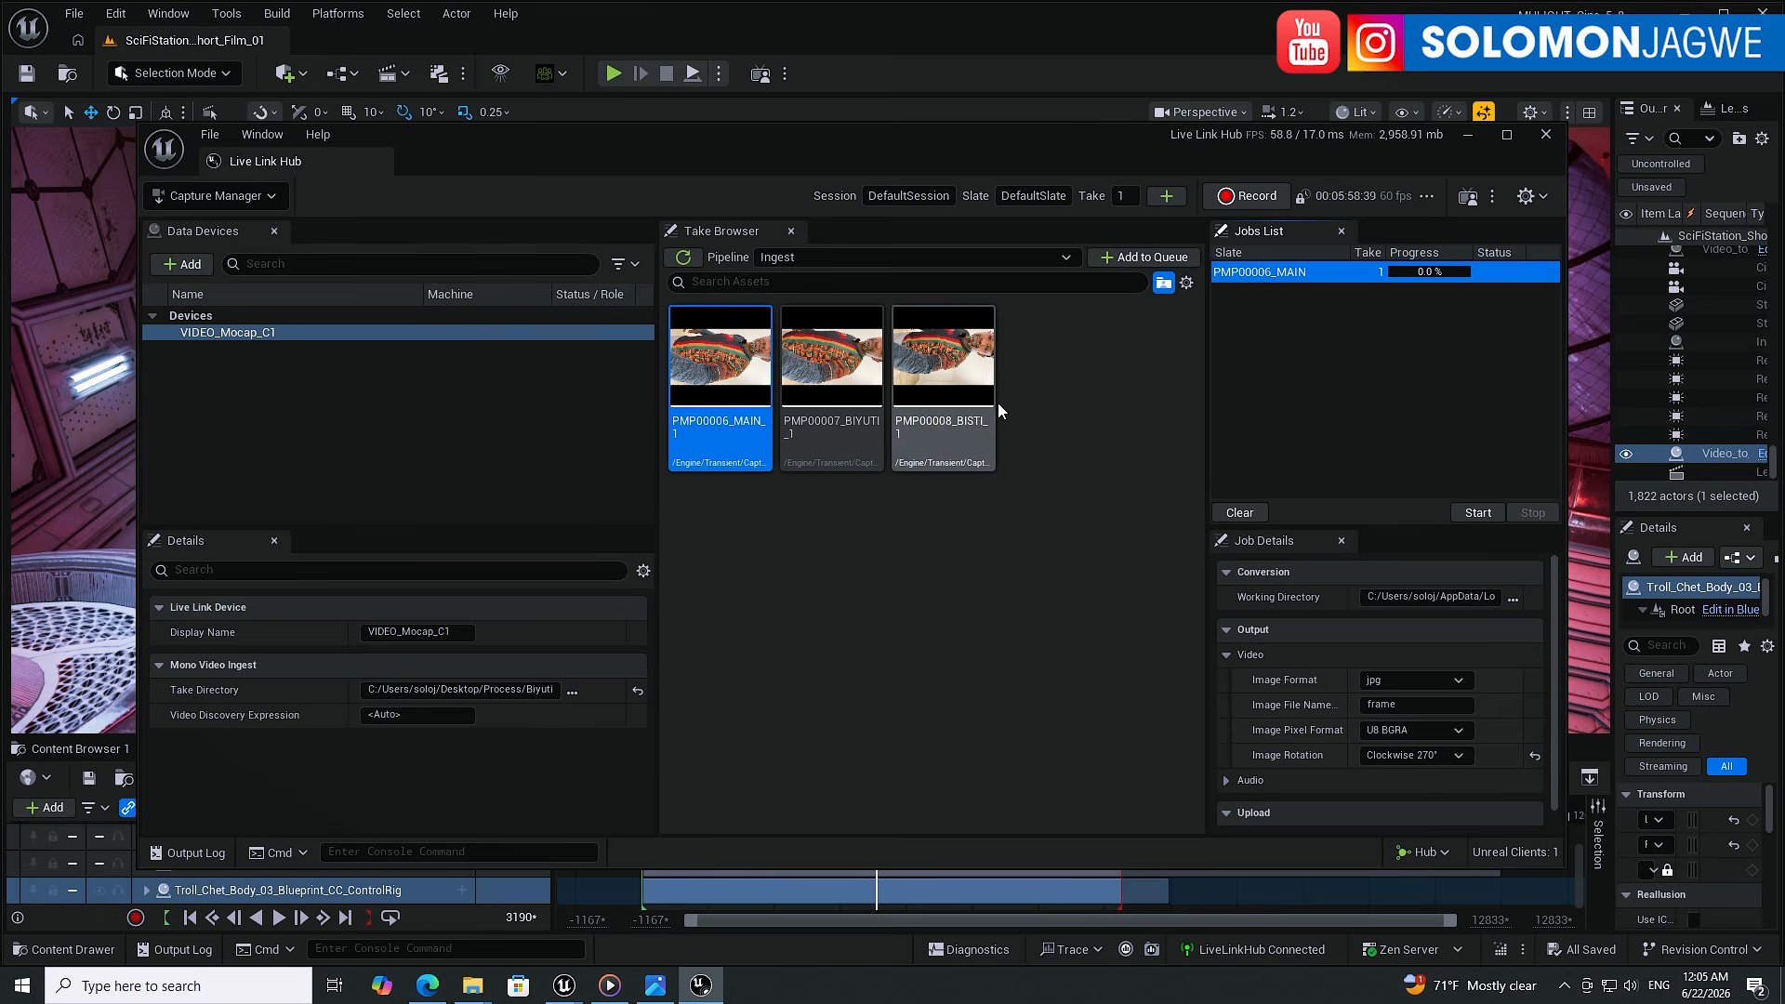
- Add the PMP00007_BIYUTI_1 and PMP00008_BISTI_1 takes to the ingest queue
left_click(832, 381)
left_click(1118, 255)
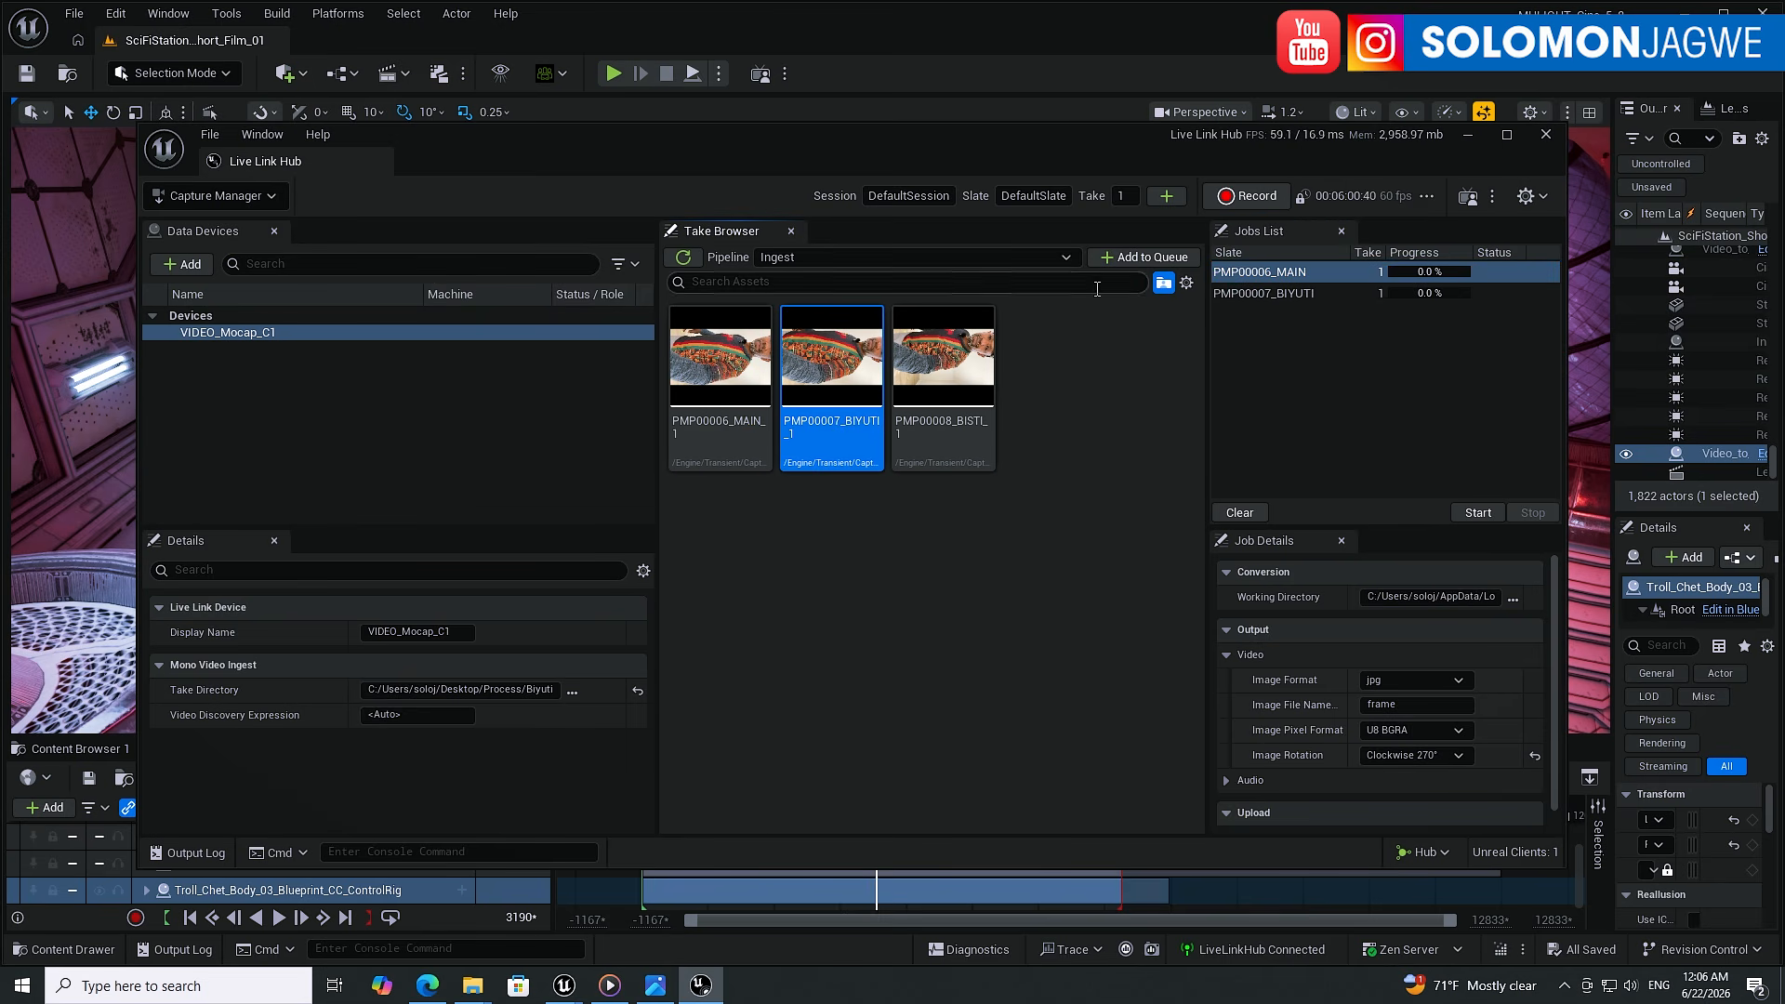
left_click(935, 362)
left_click(1124, 258)
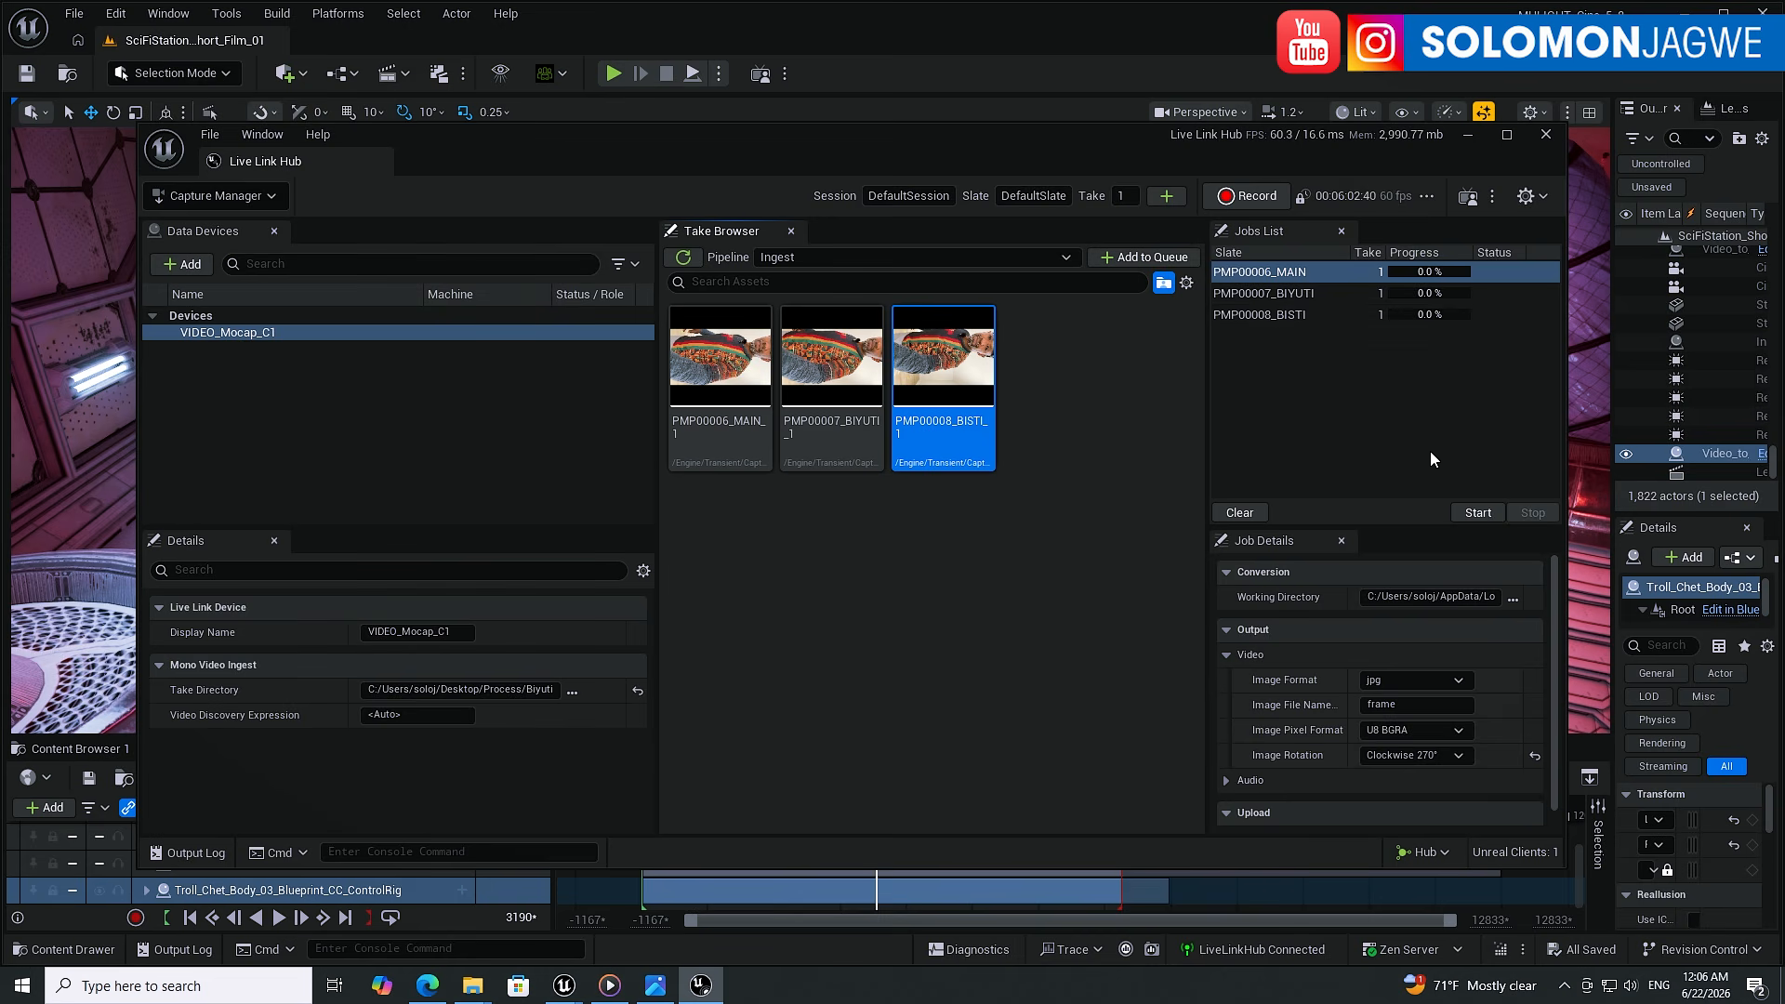
- Set the output image rotation of the PMP00007_BIYUTI and PMP00008_BISTI jobs to Clockwise 270°
left_click(1300, 295)
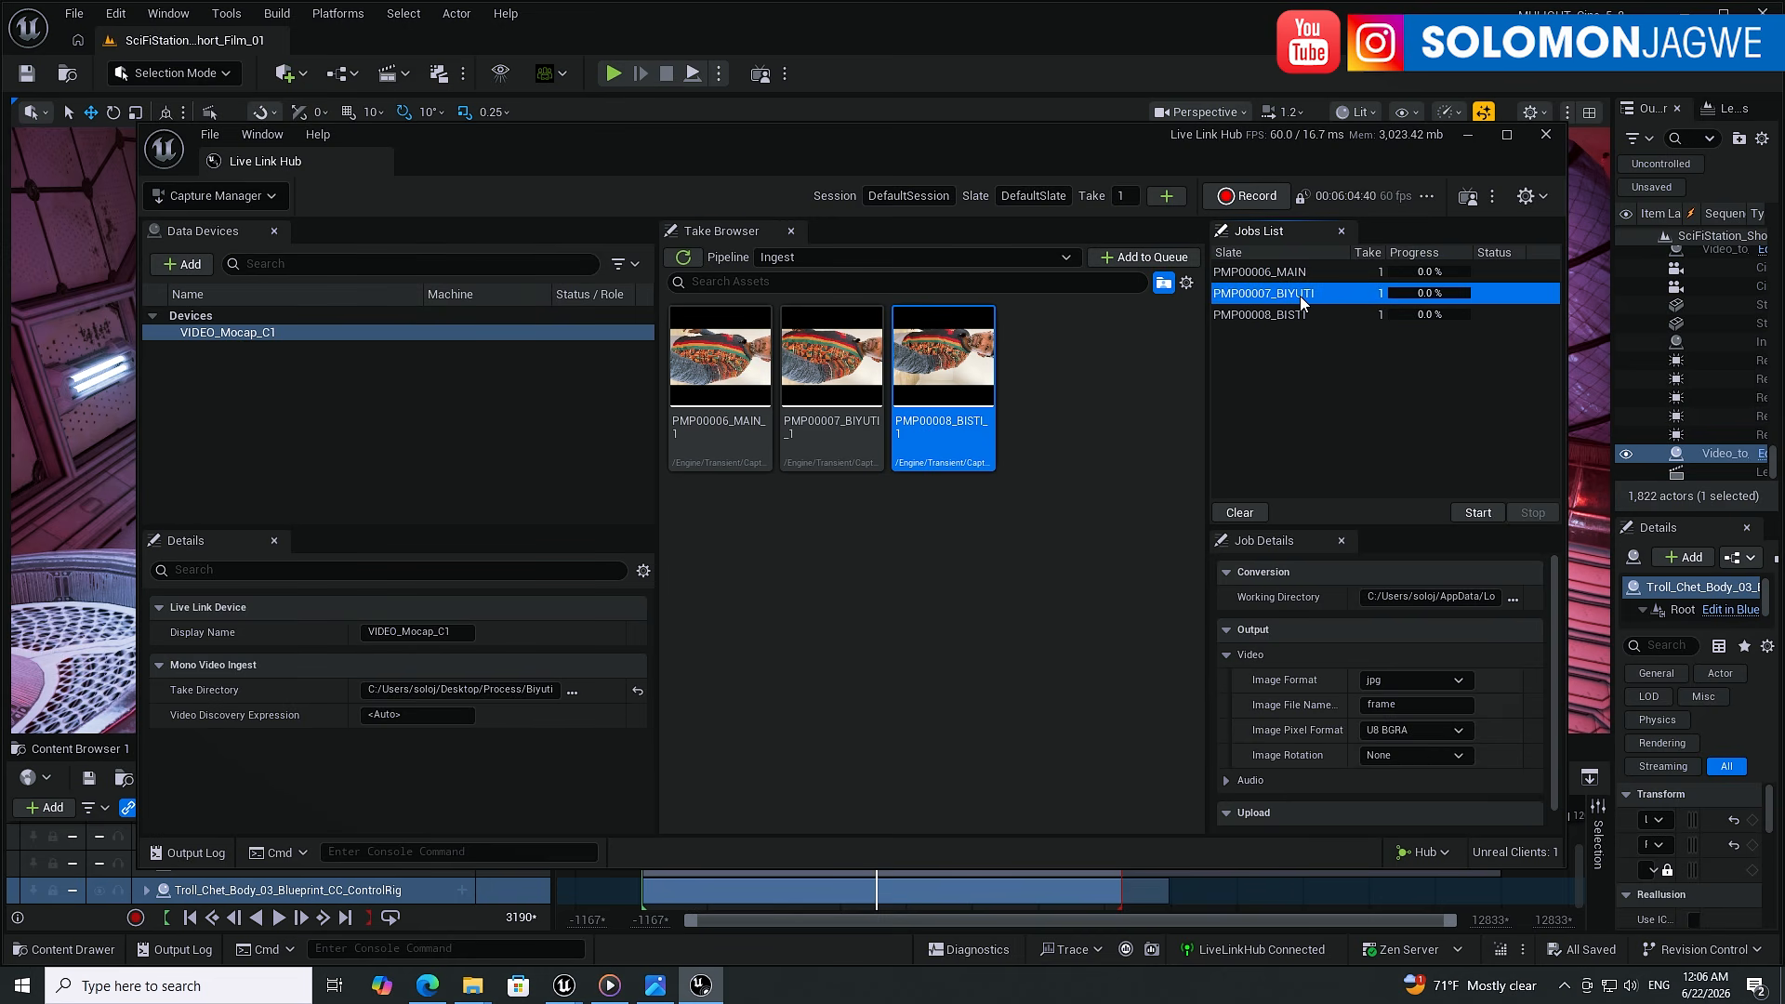
left_click(1457, 754)
left_click(1461, 776)
left_click(1458, 756)
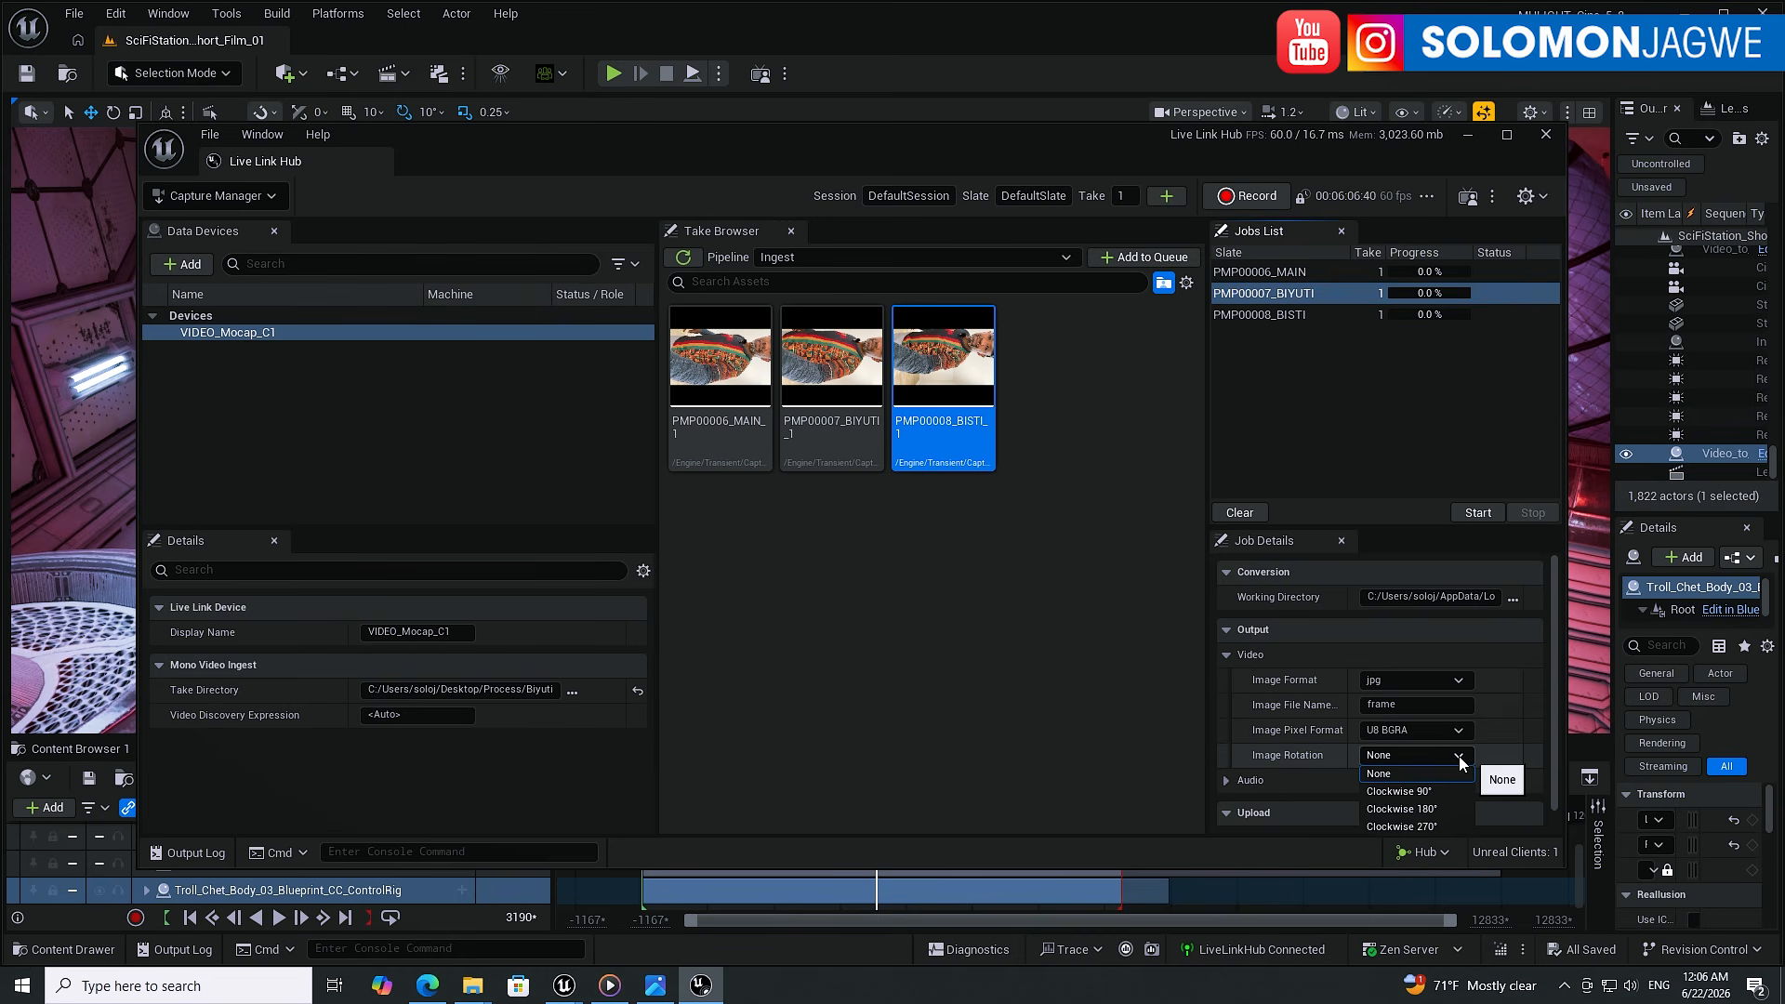
left_click(1424, 827)
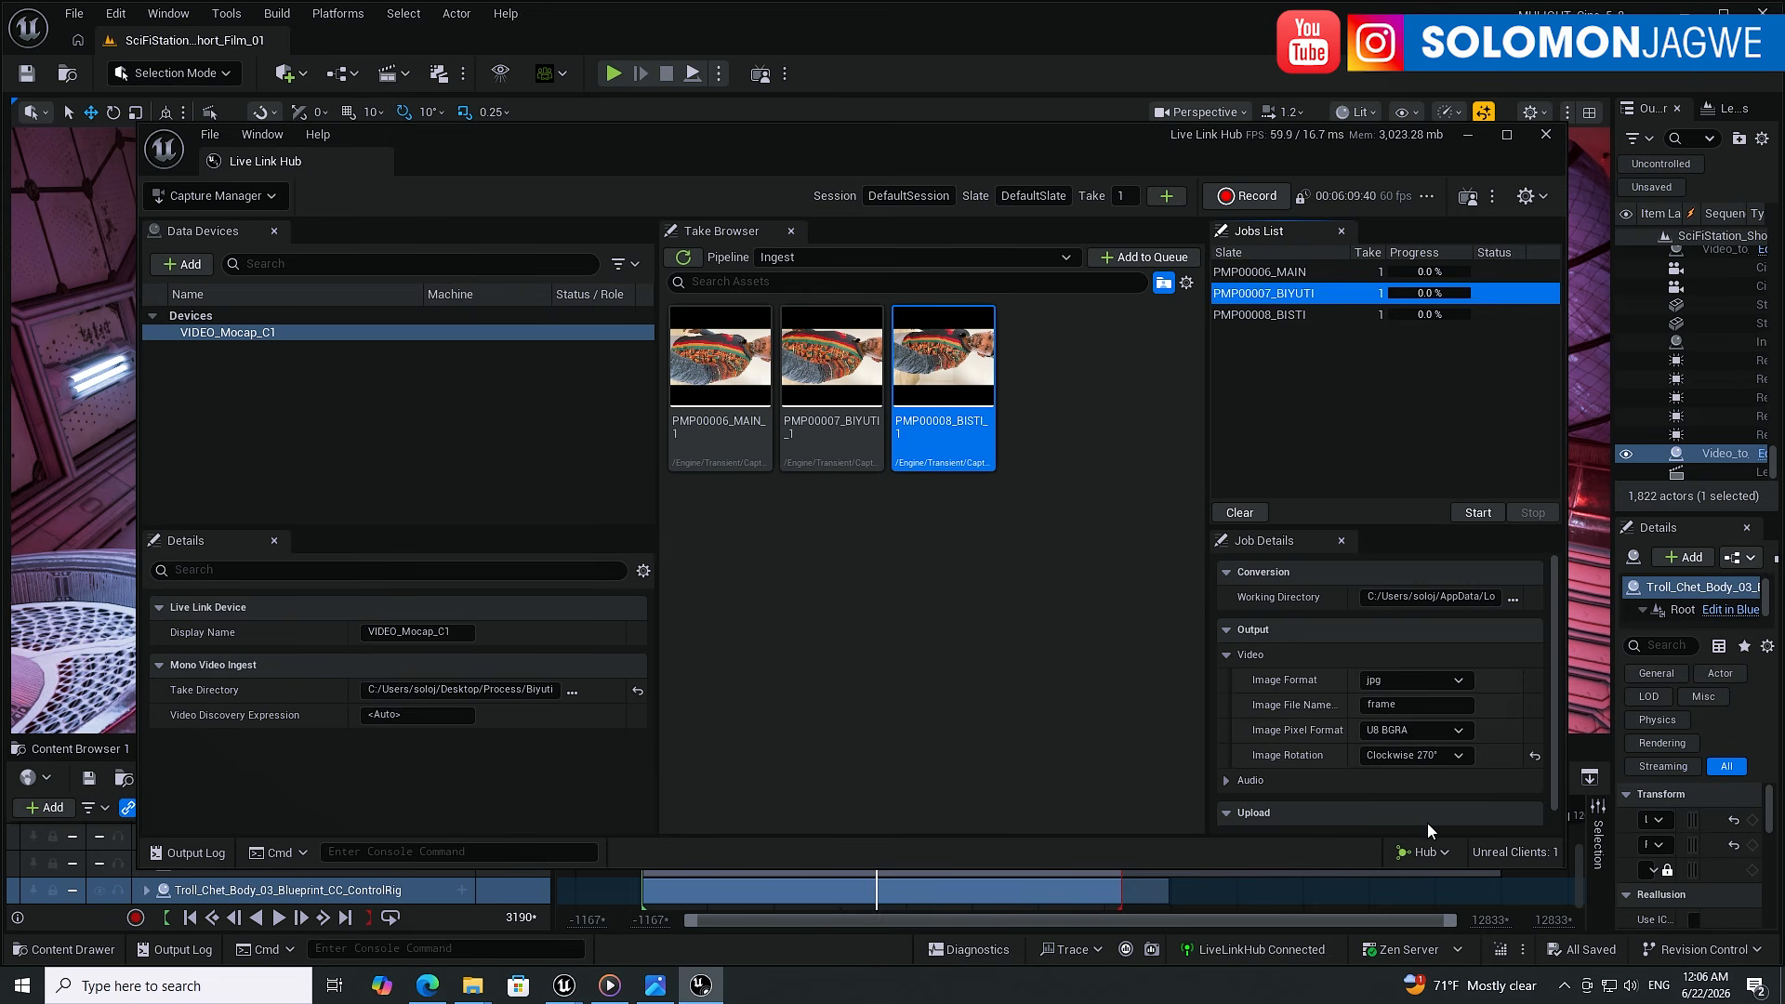
left_click(1268, 316)
left_click(1448, 757)
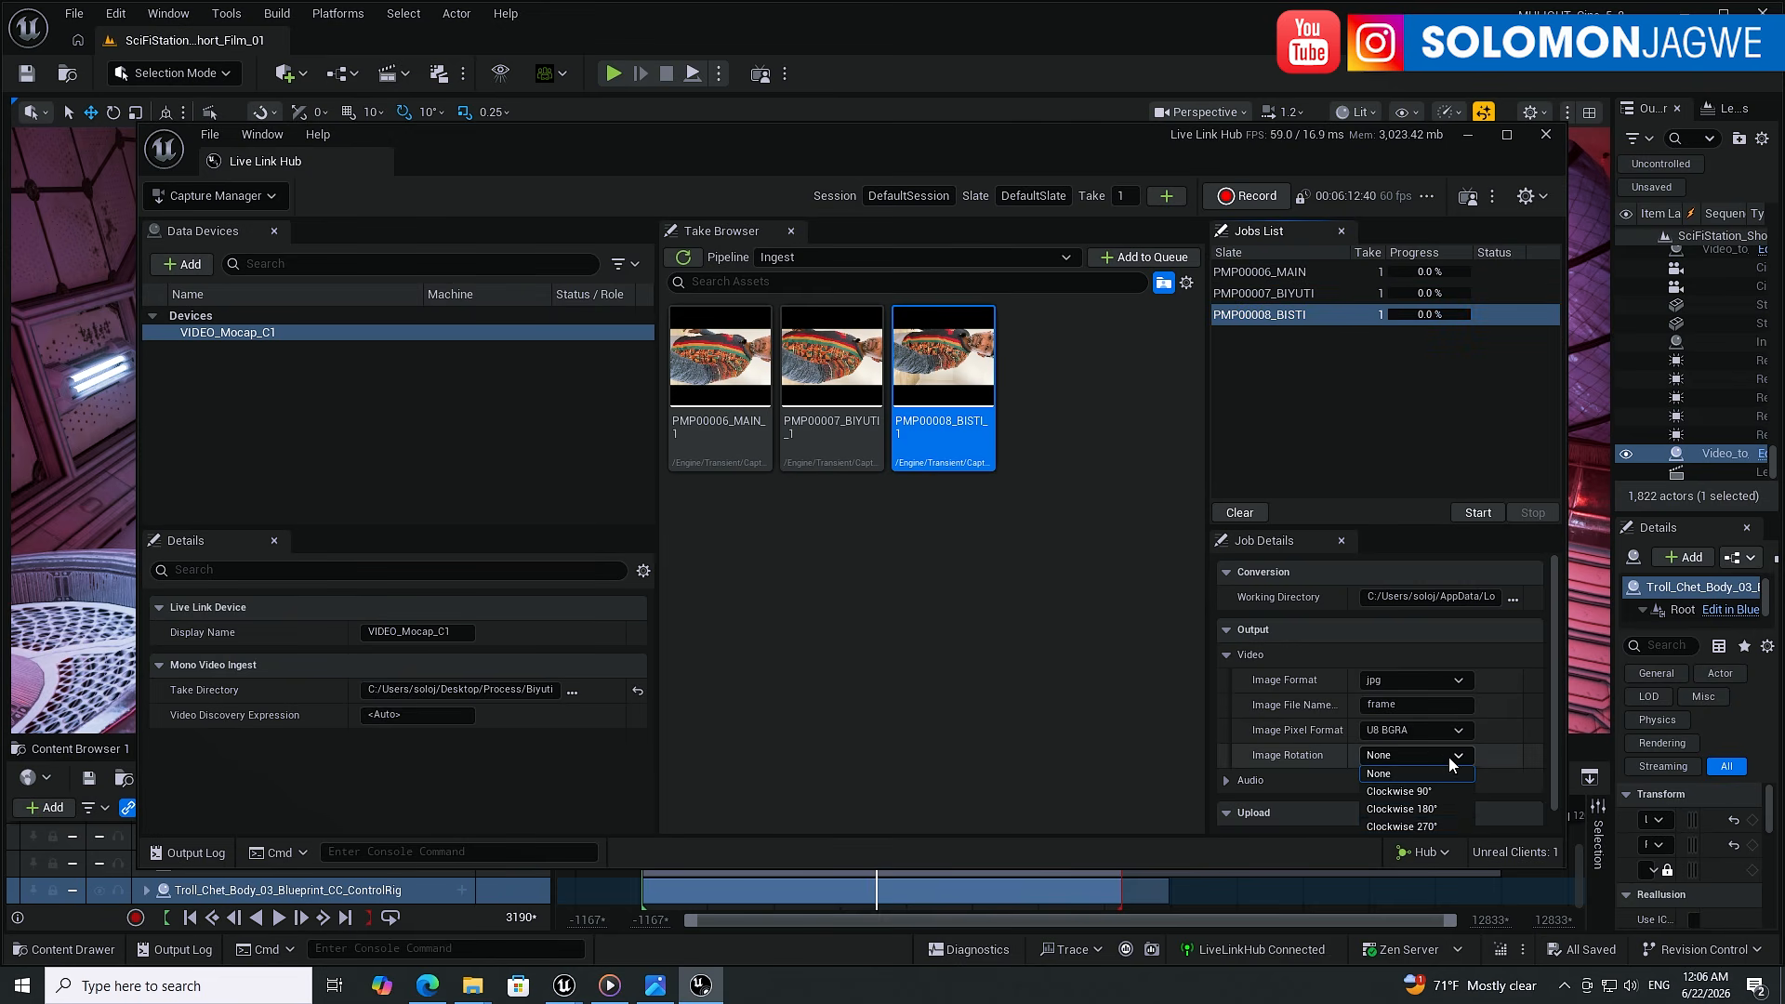
left_click(1426, 827)
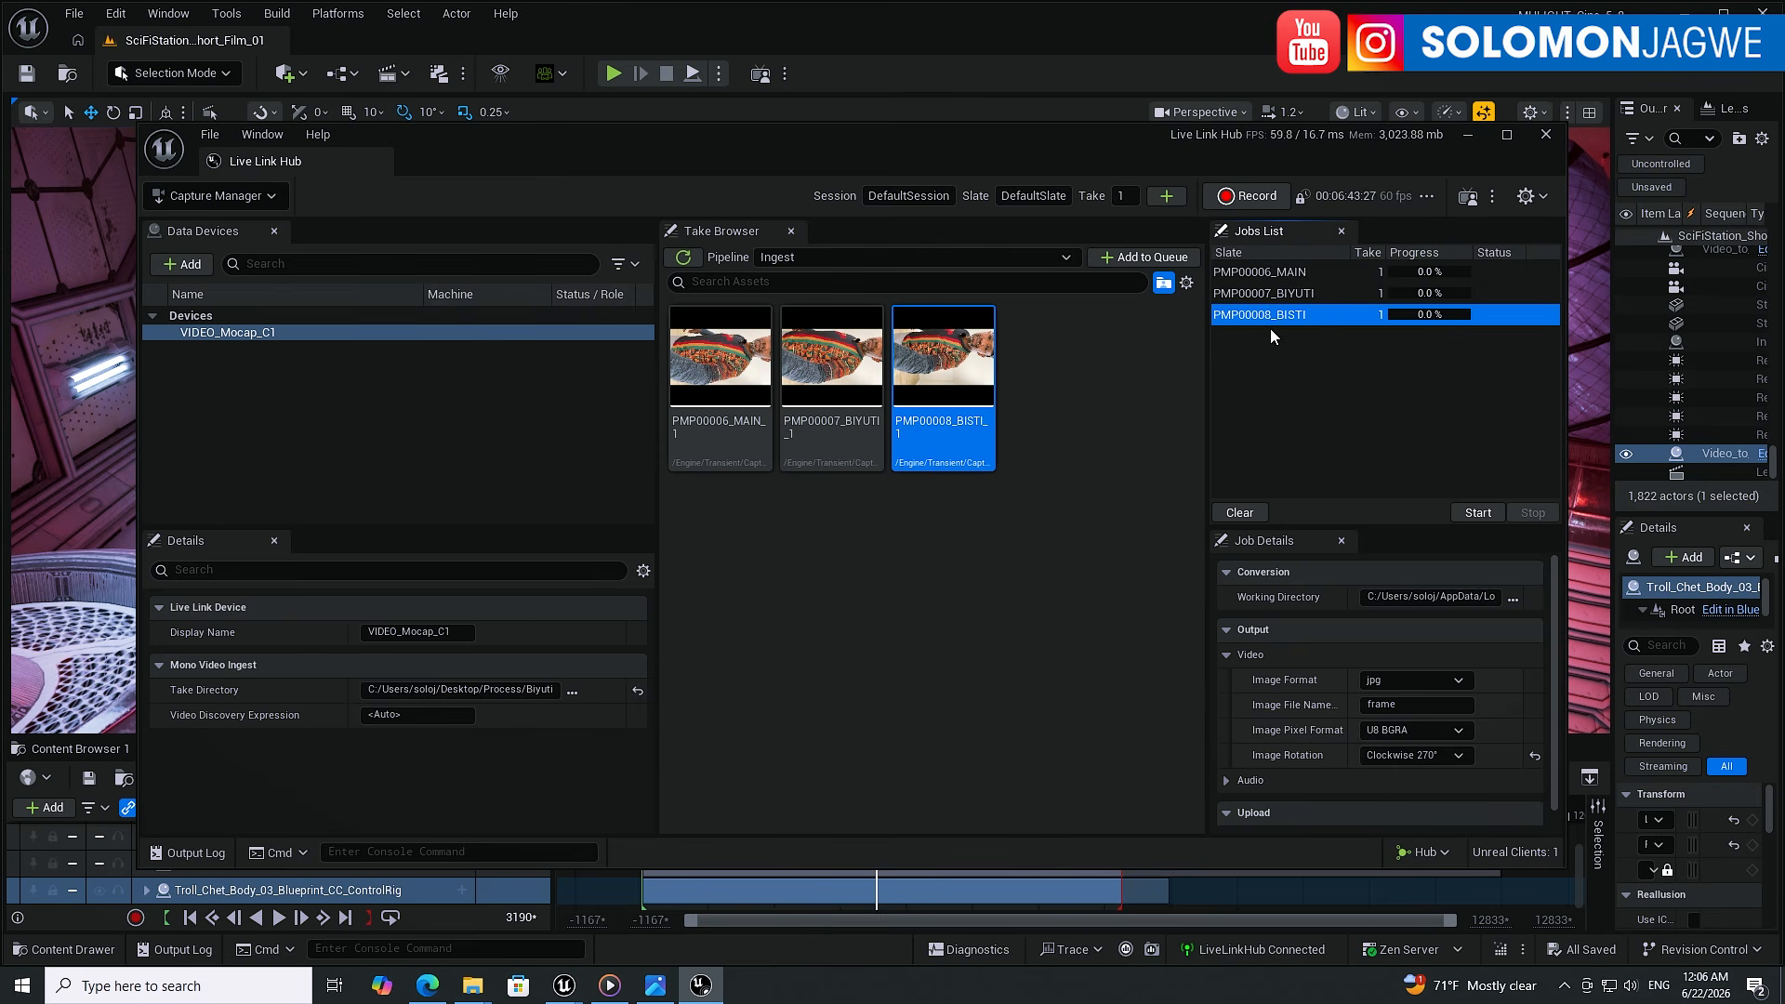
- Close Live Link Hub and return to Unreal Editor
left_click(1287, 272)
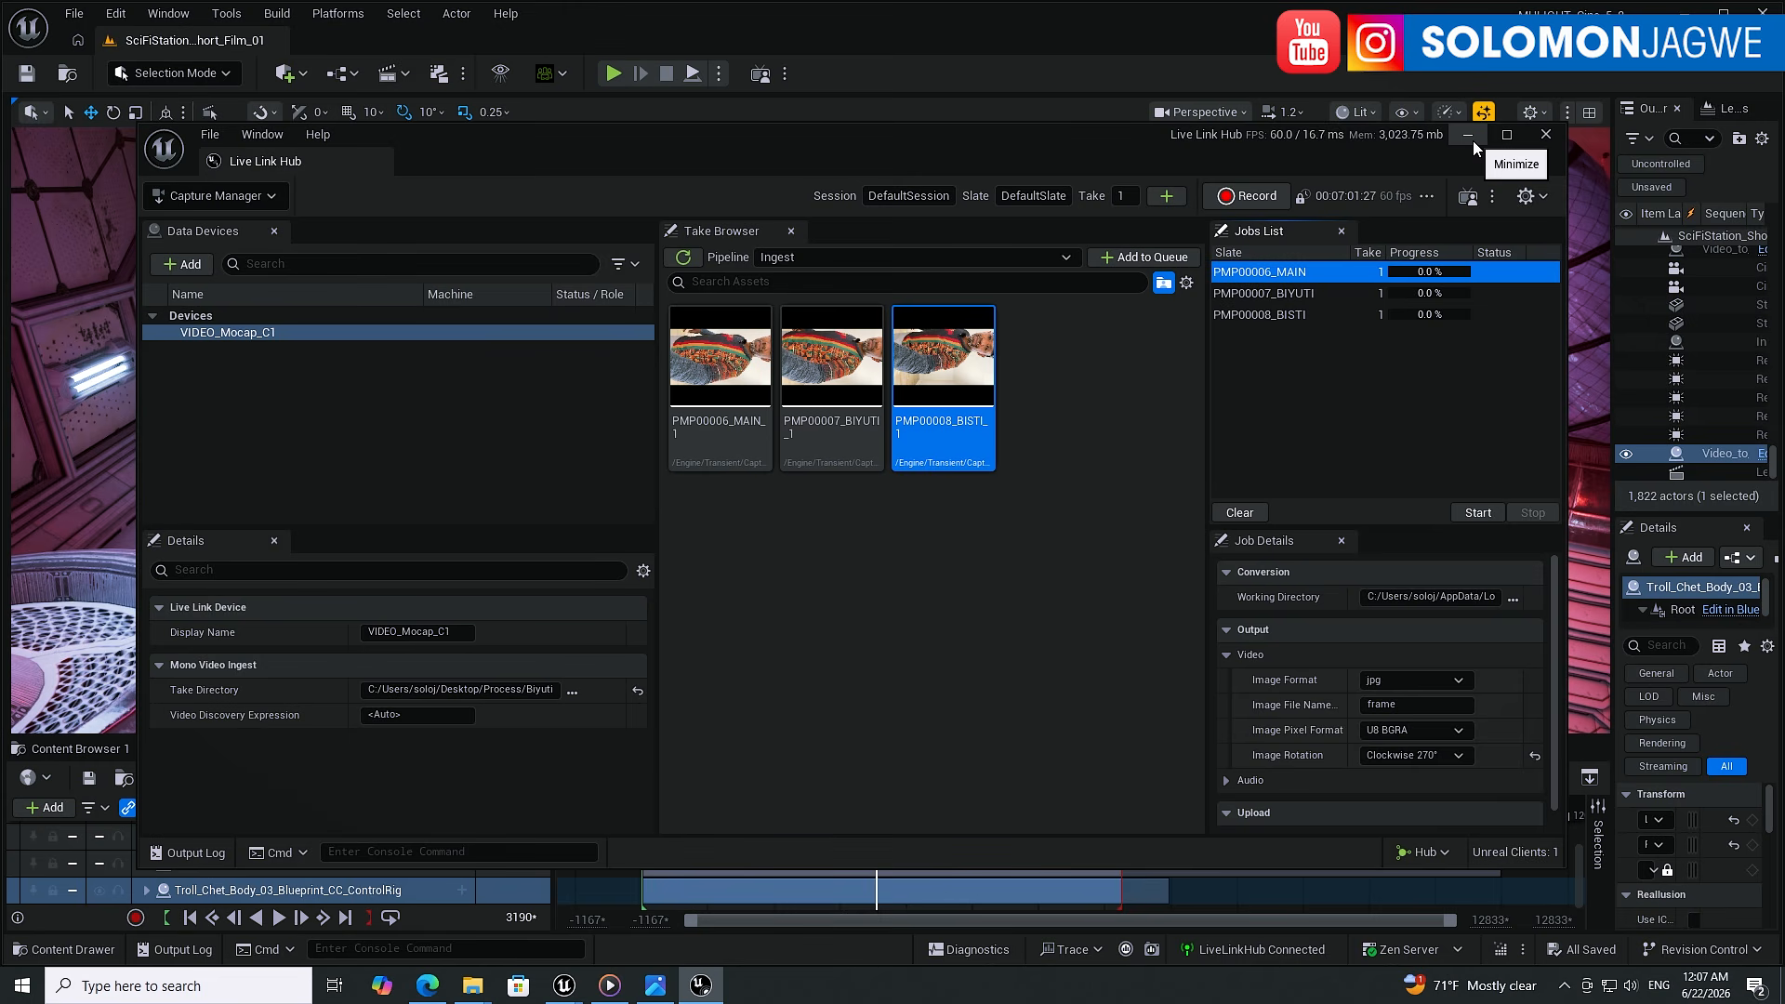
left_click(1548, 141)
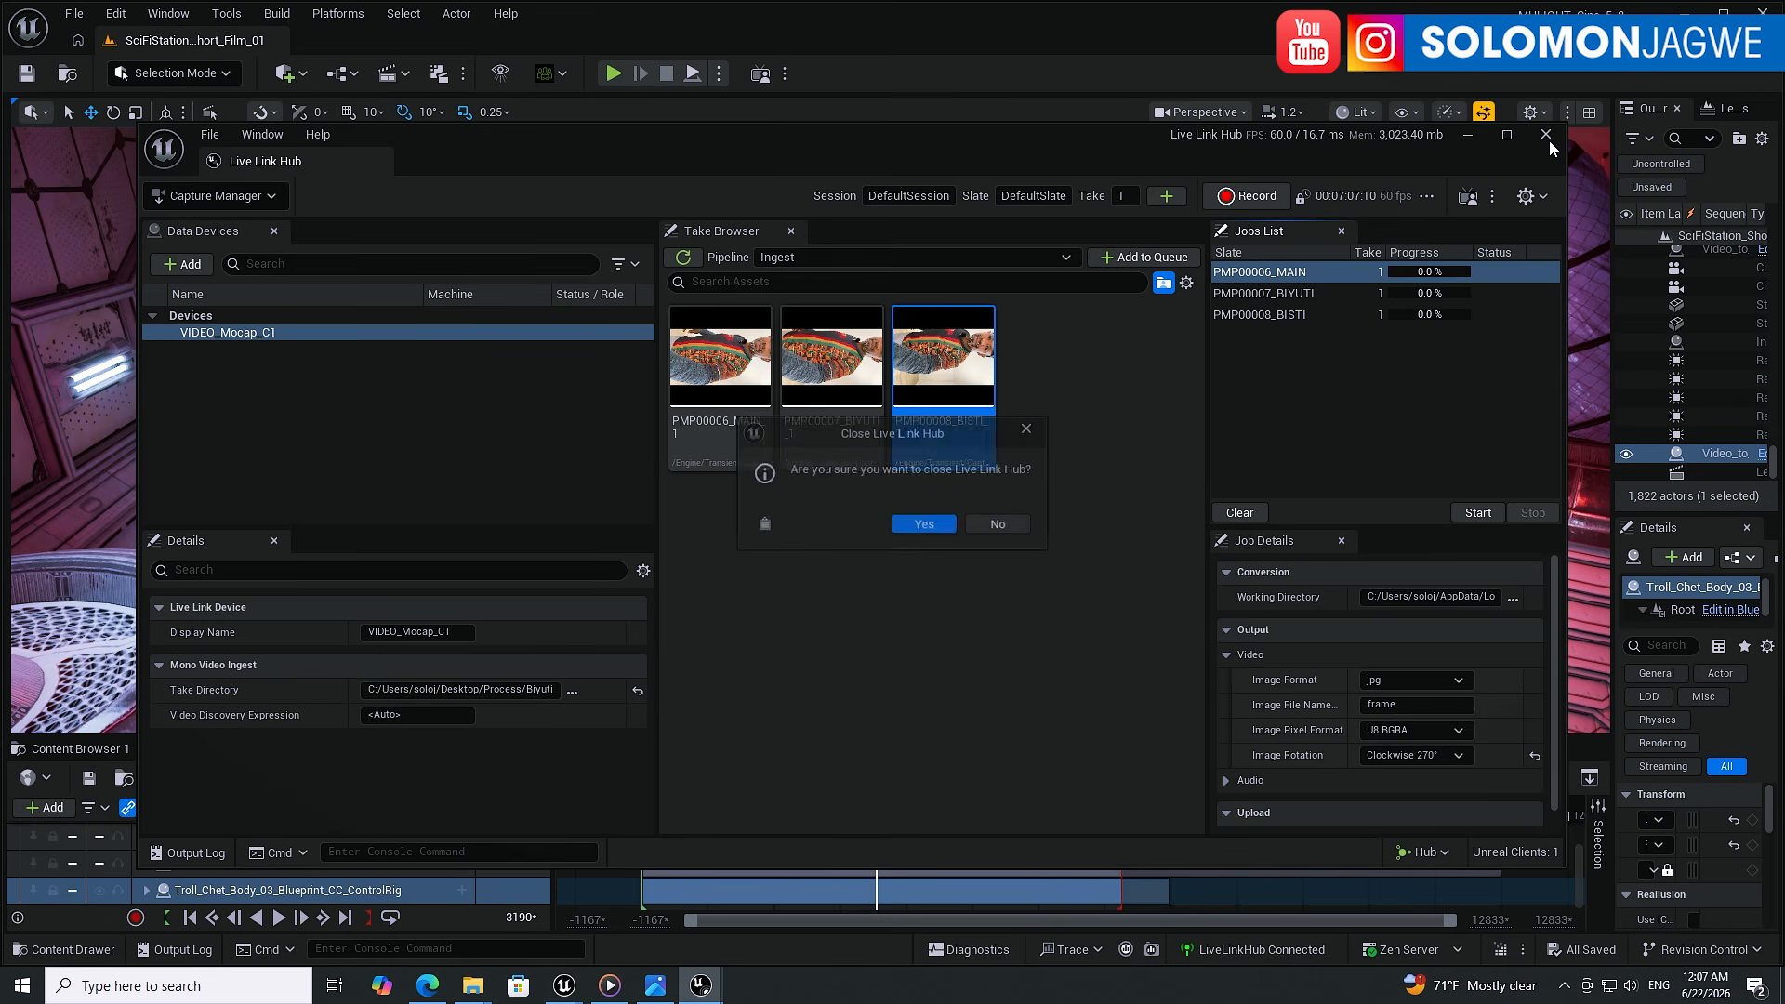
left_click(922, 526)
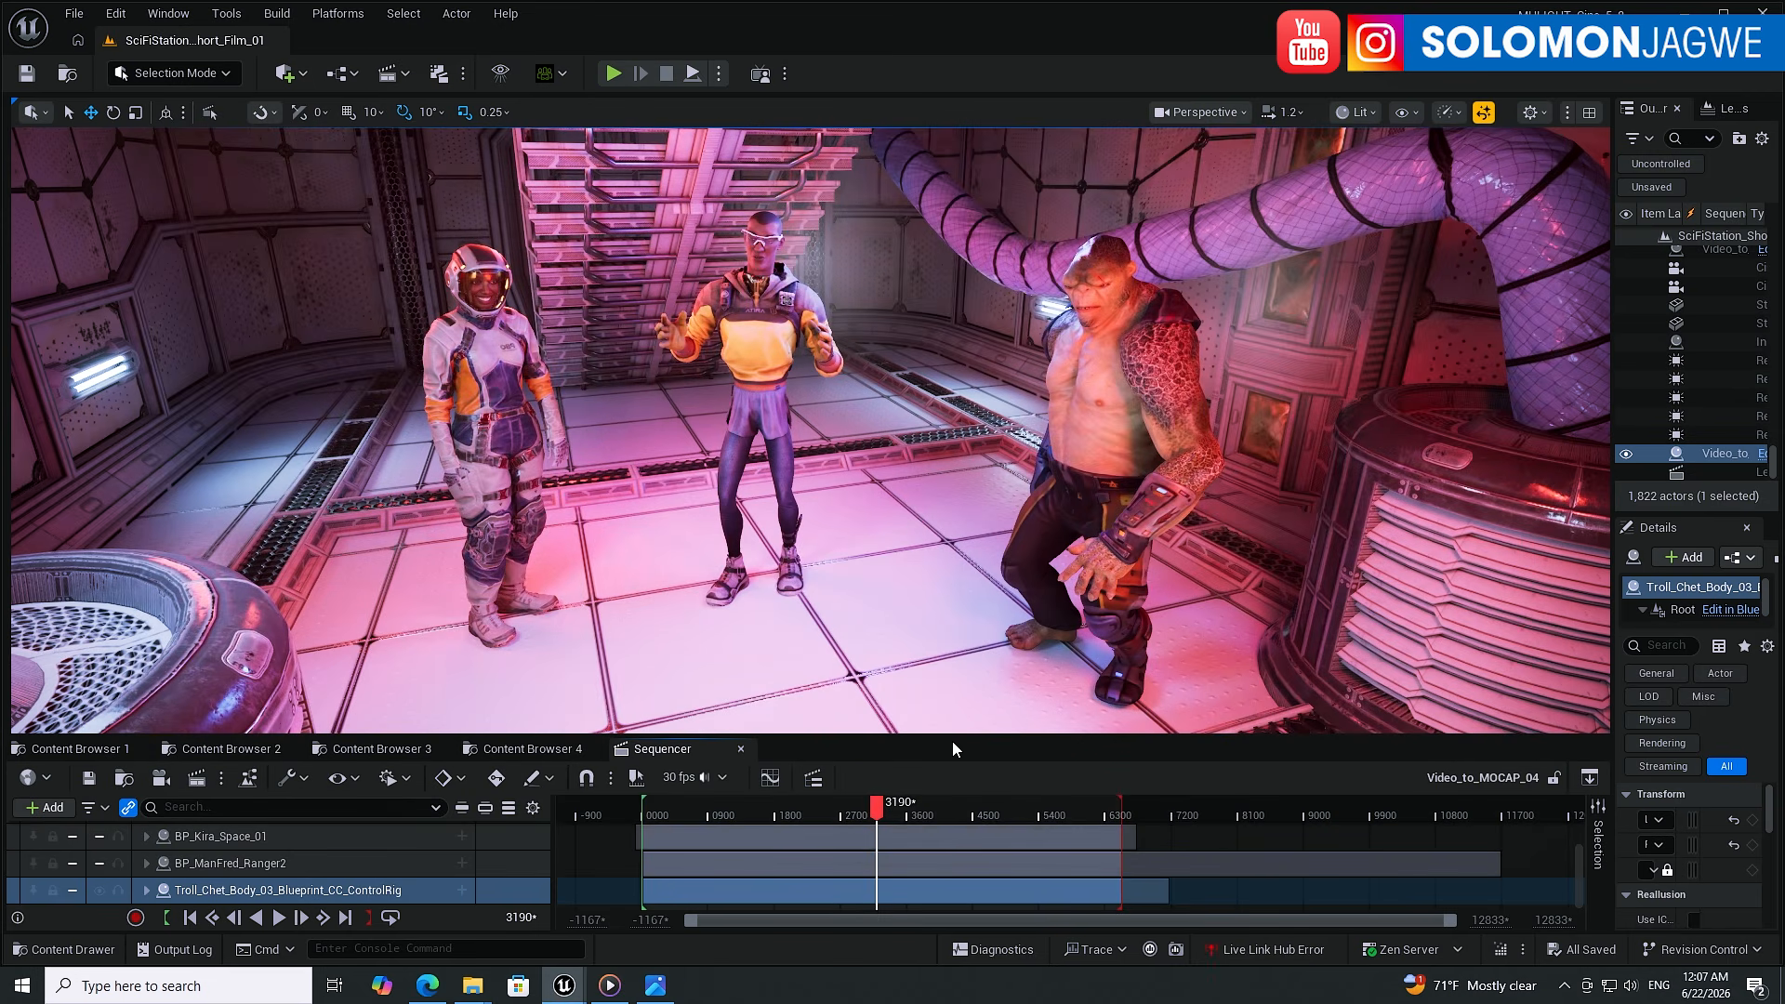
- Enlarge the lower editor area and open the MHA/Video_Body/Space folder in Content Browser 1
left_click_drag(952, 736, 952, 493)
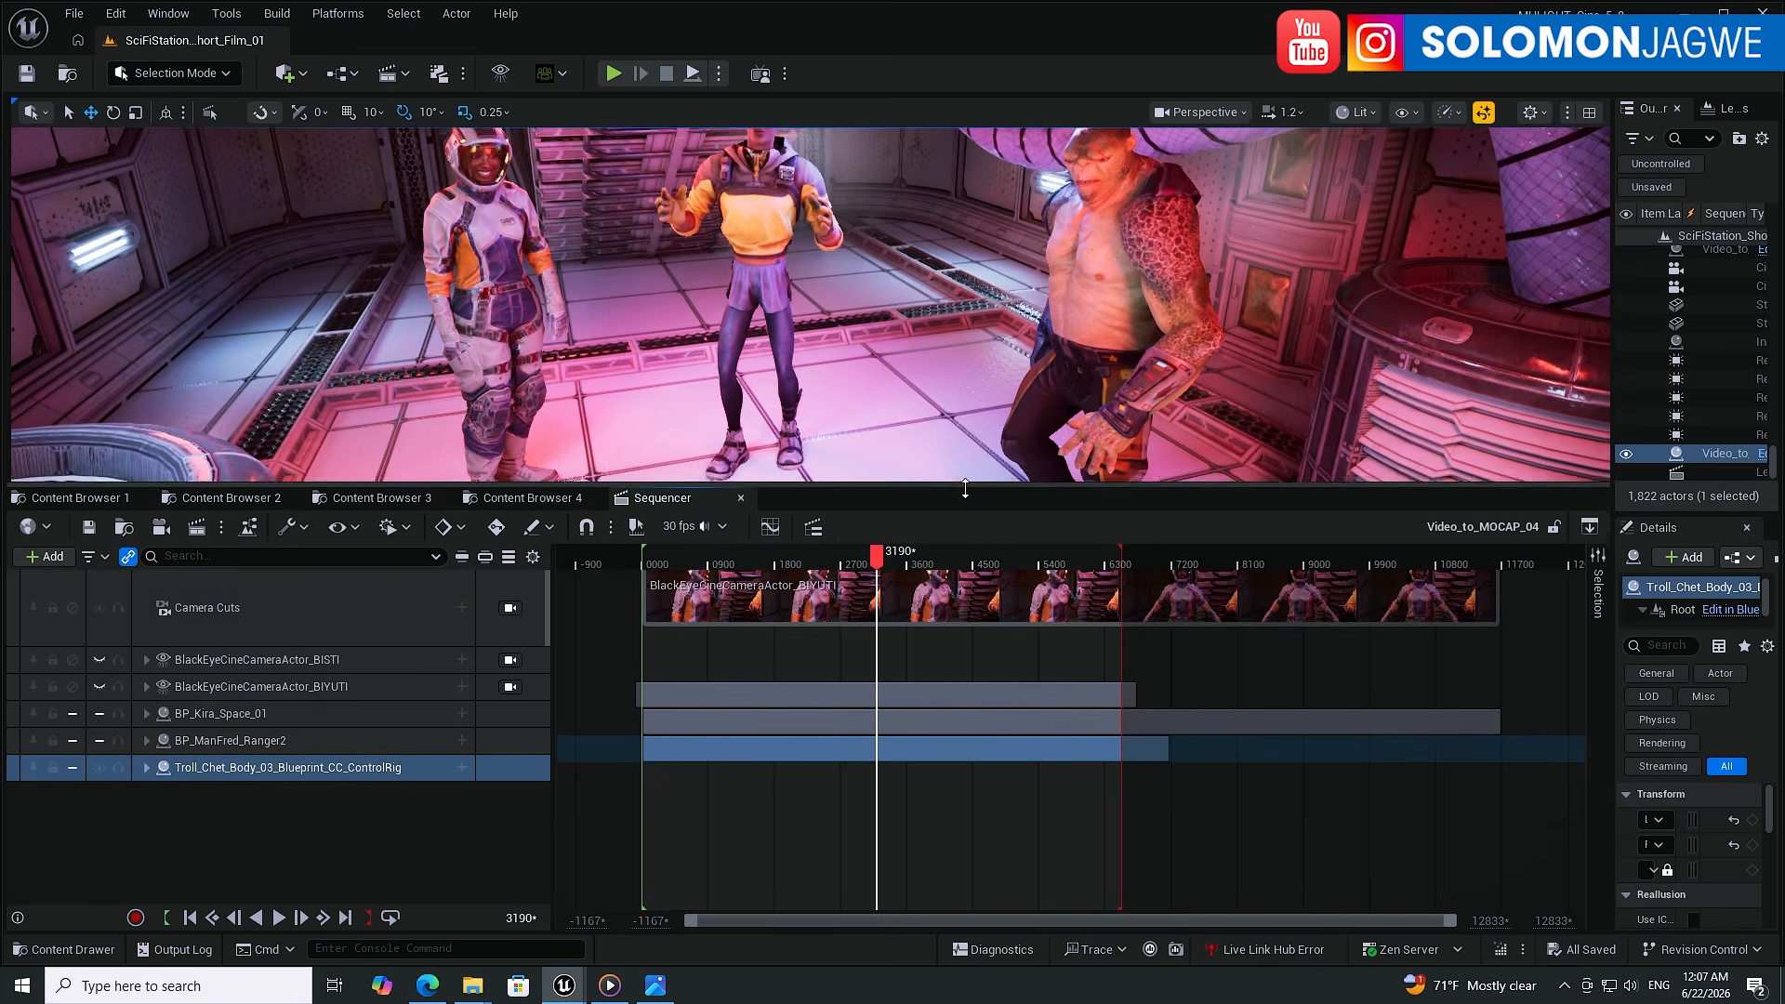
left_click(109, 504)
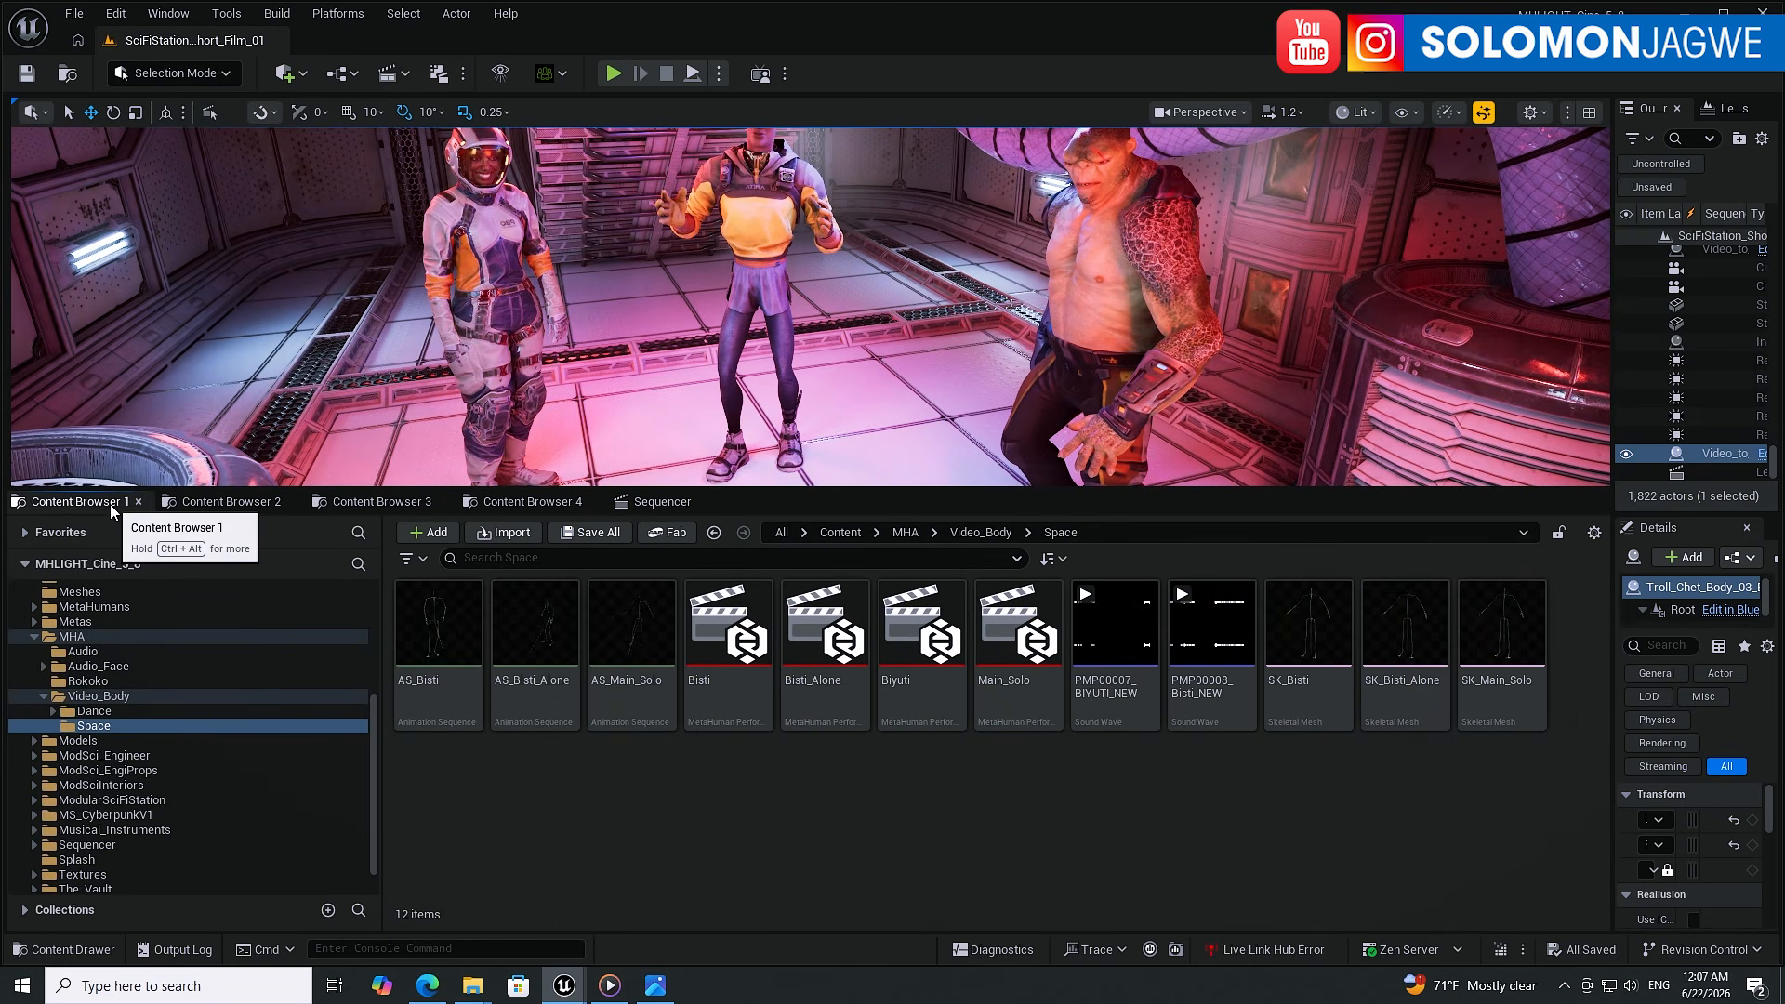
left_click(74, 638)
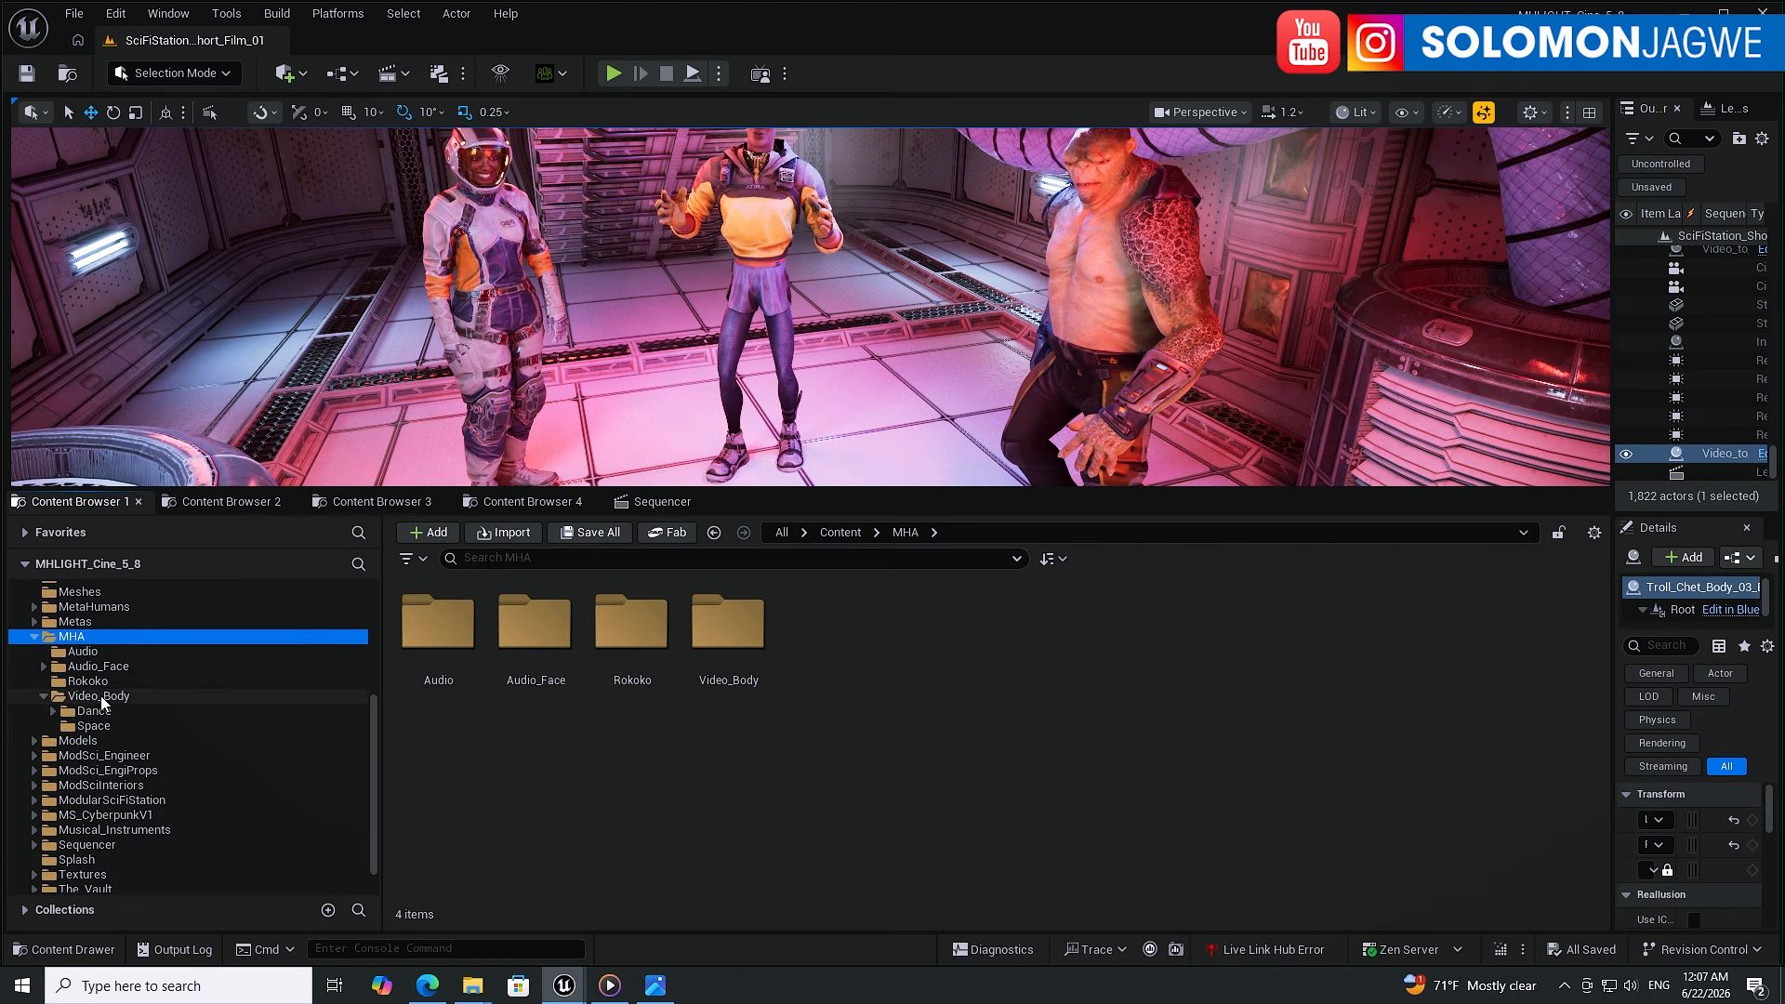
left_click(100, 697)
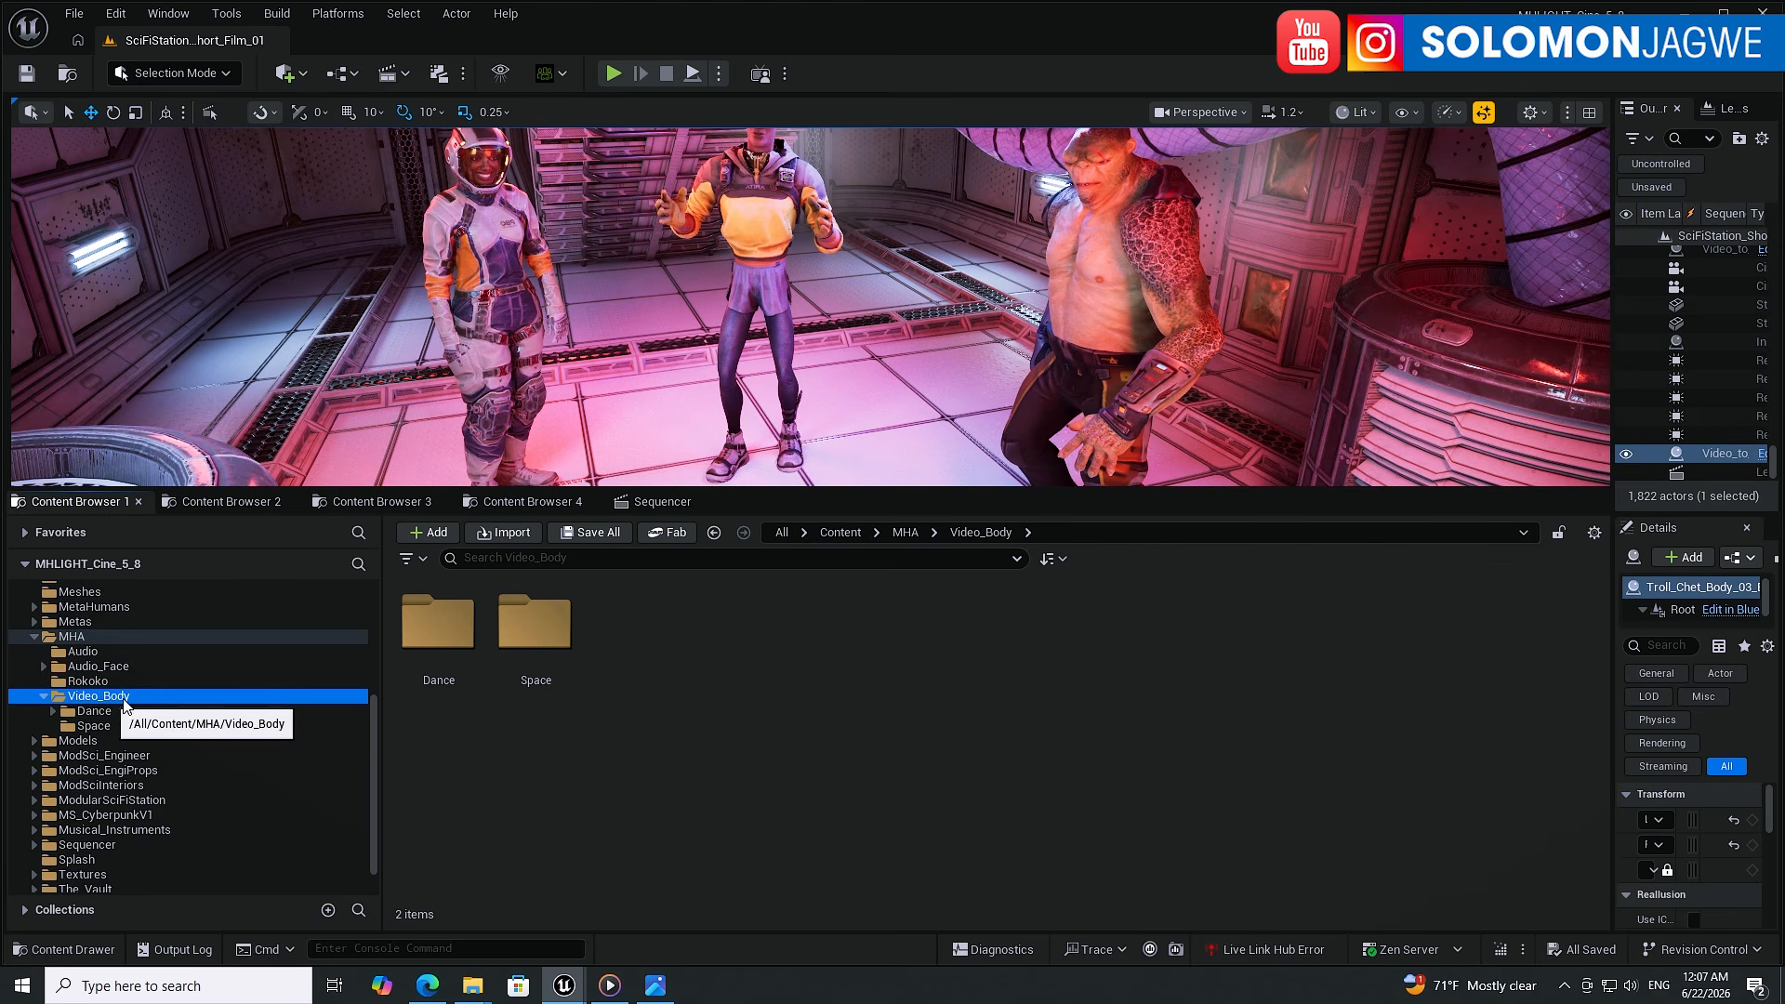
left_click(95, 727)
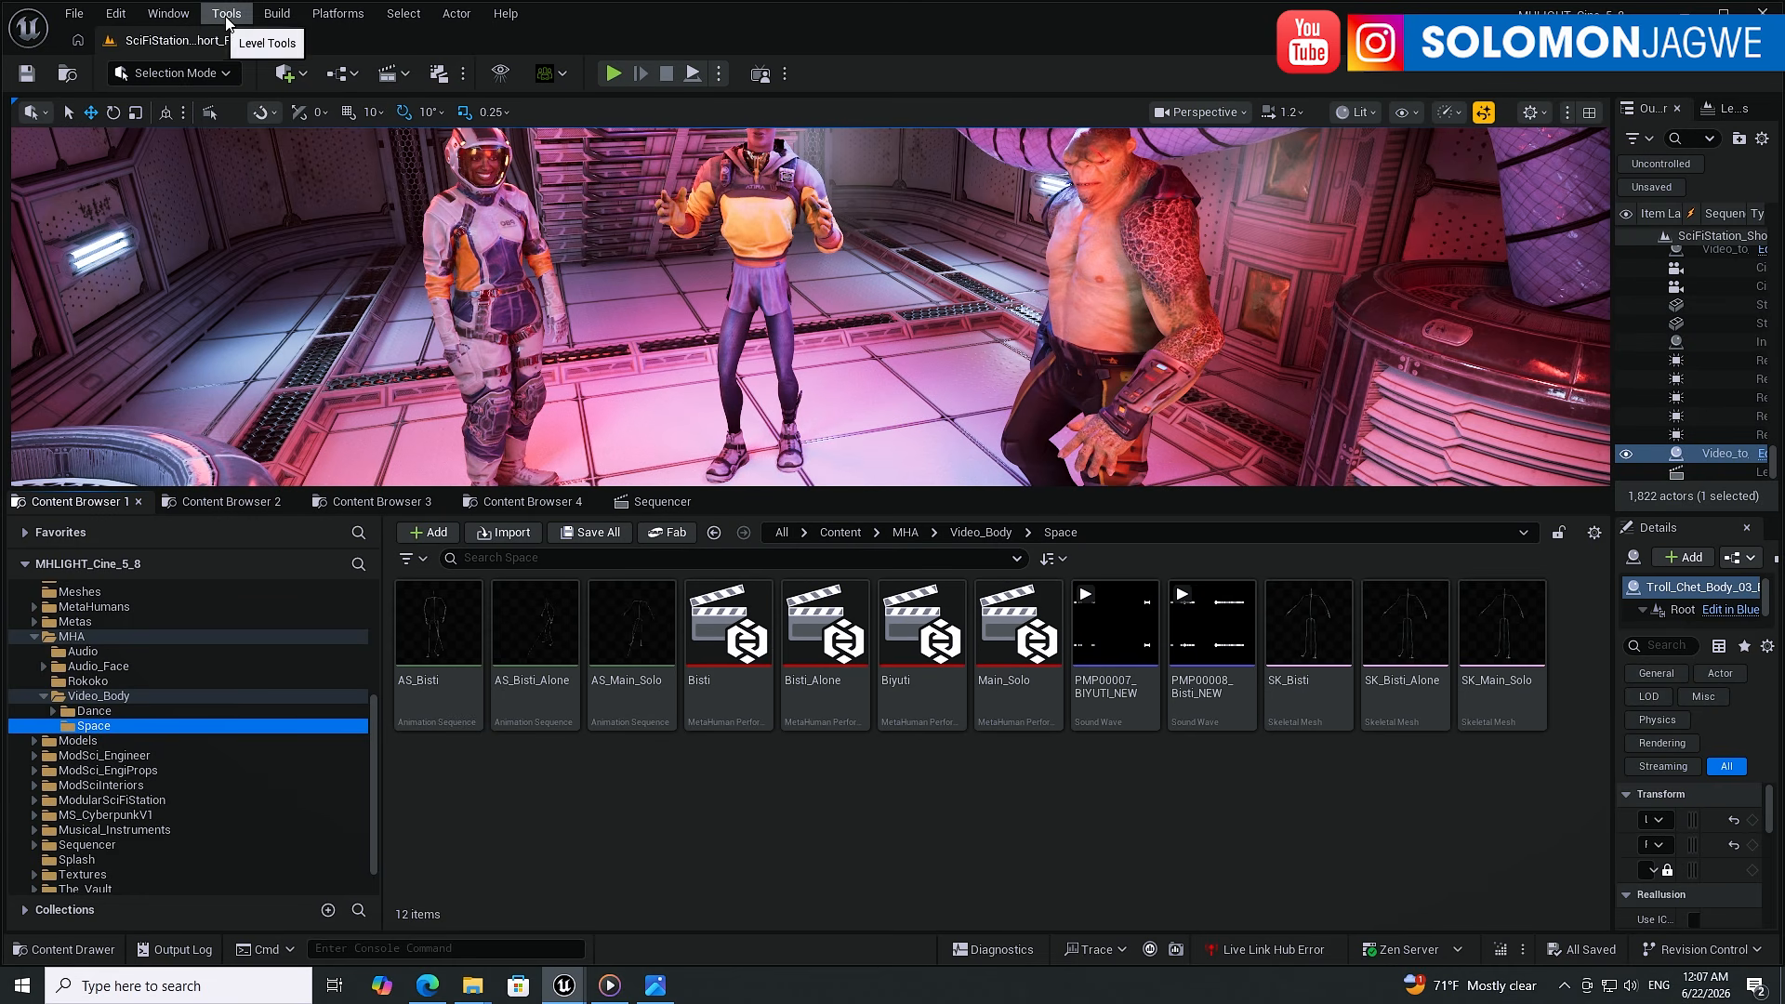
- Check which MetaHuman plugins are enabled, including MetaHuman Animator Markerless Motion Capture, and minimize the plugin window
left_click(115, 15)
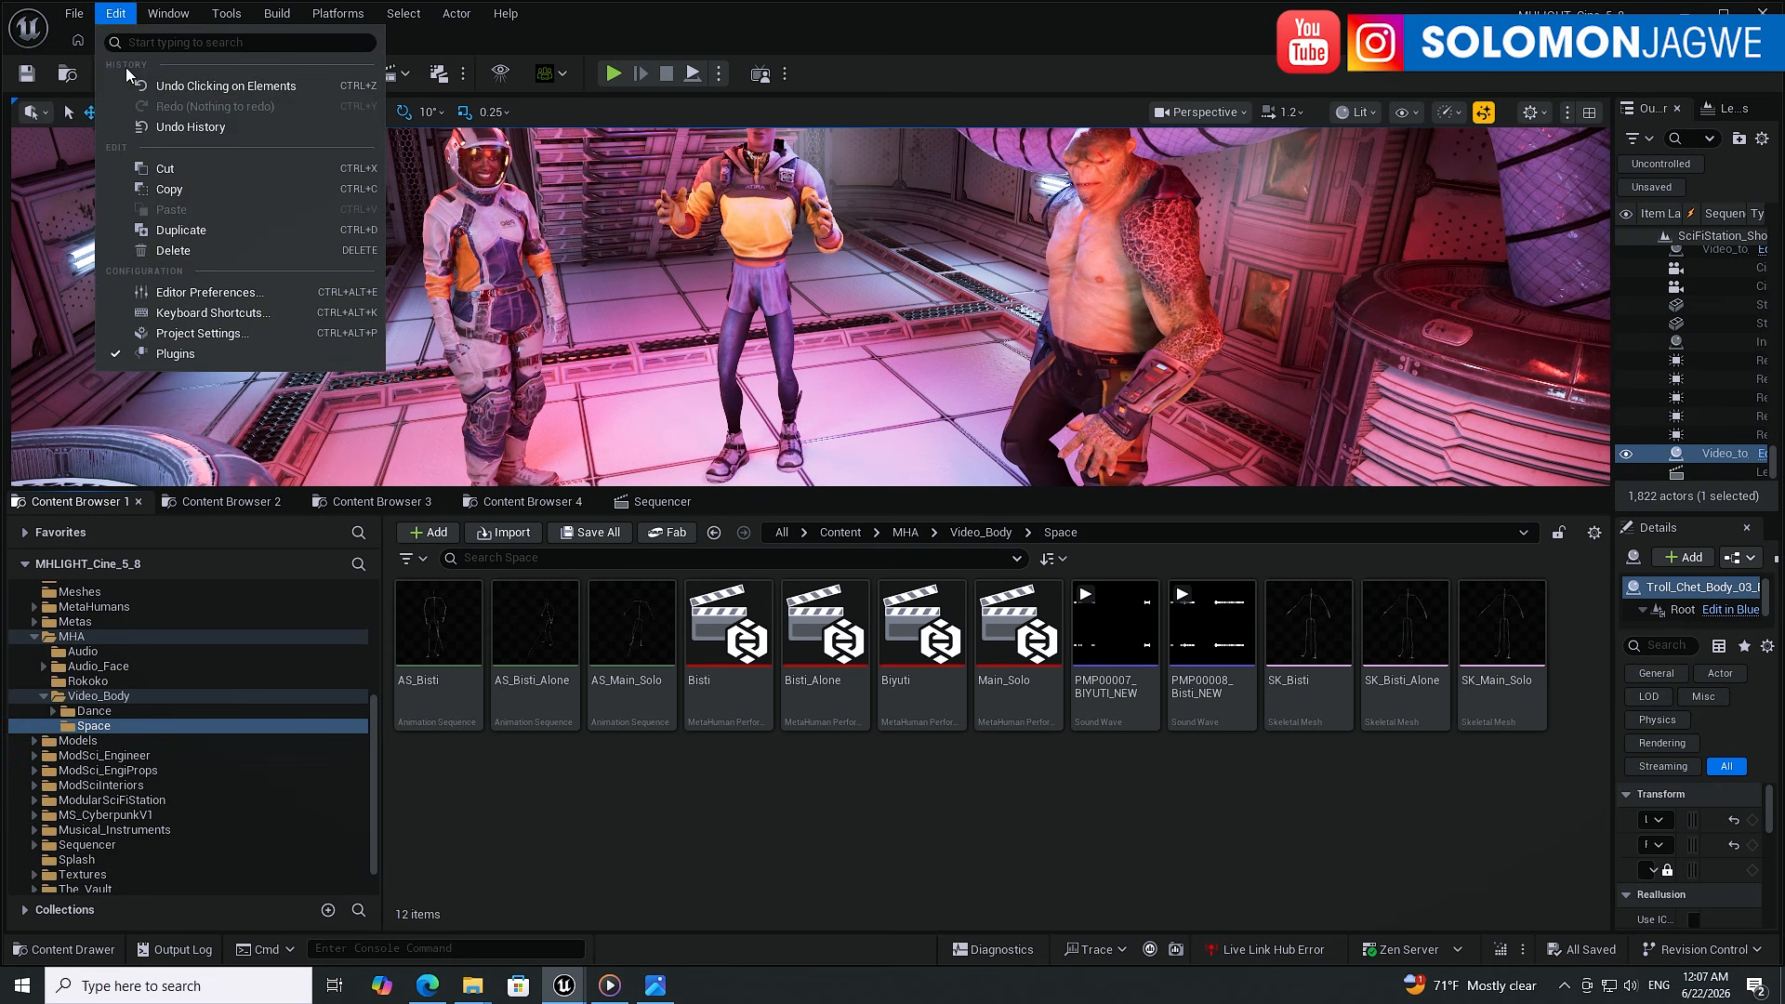
left_click(174, 352)
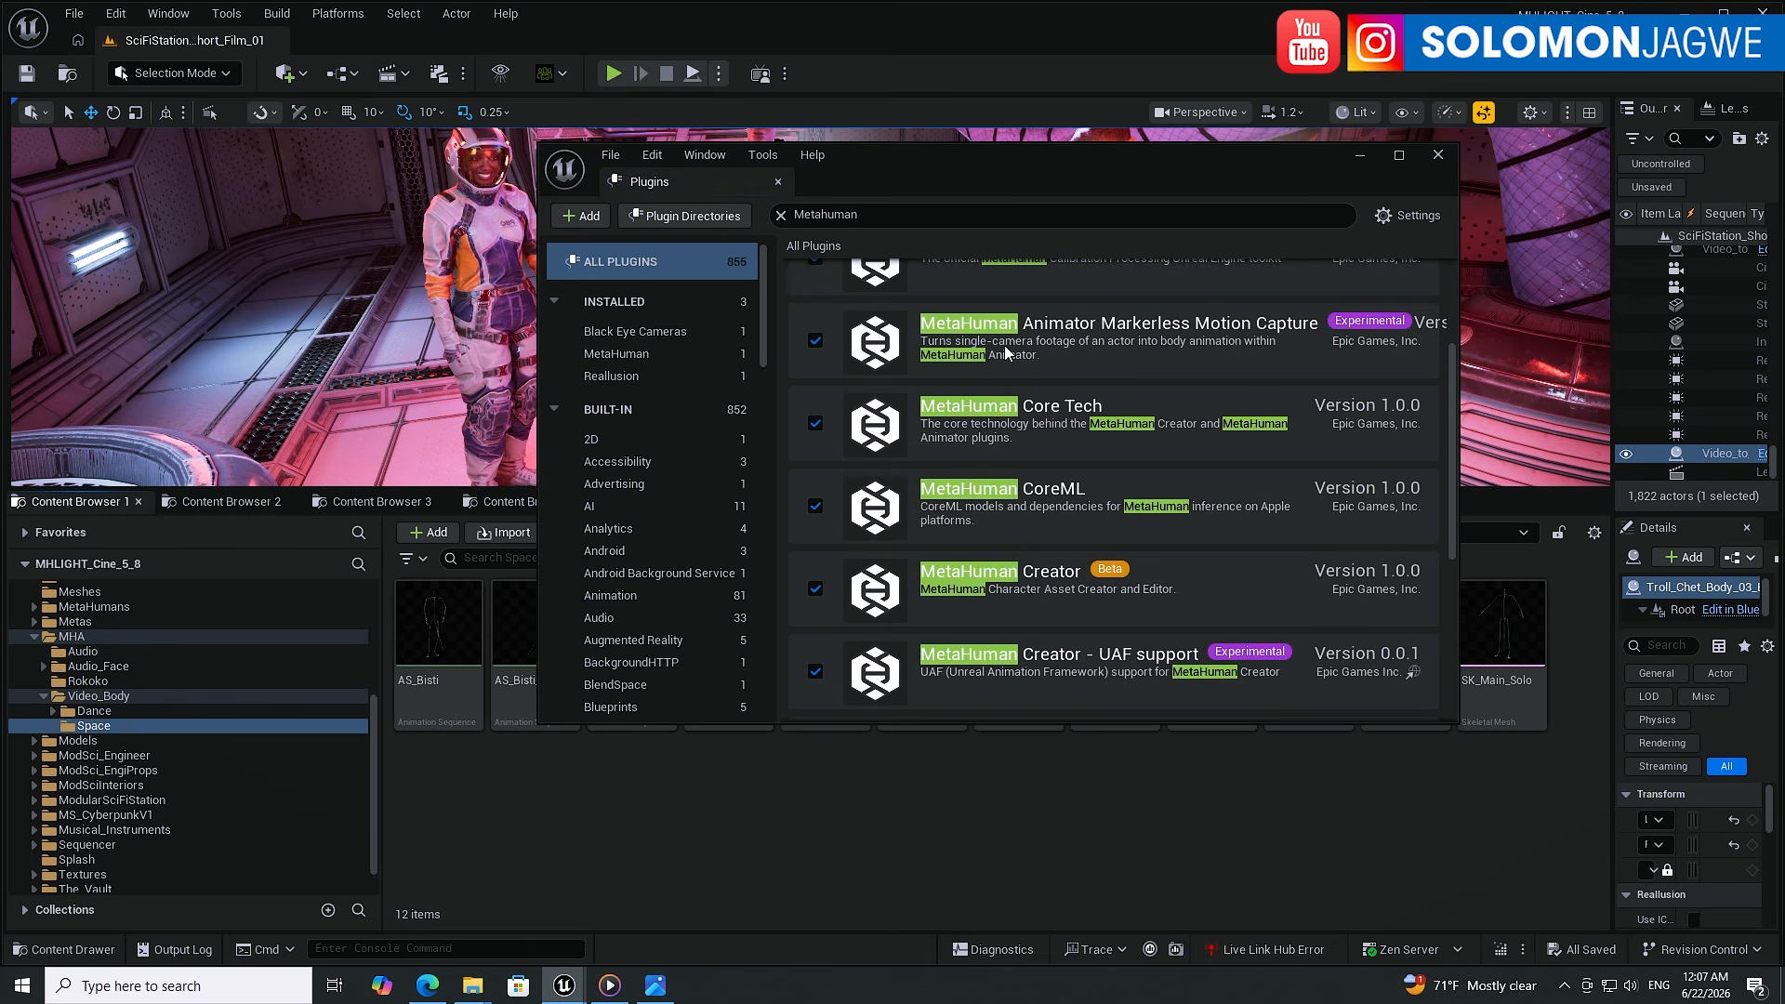
scroll(1036, 444, "up", 3)
scroll(1019, 398, "down", 6)
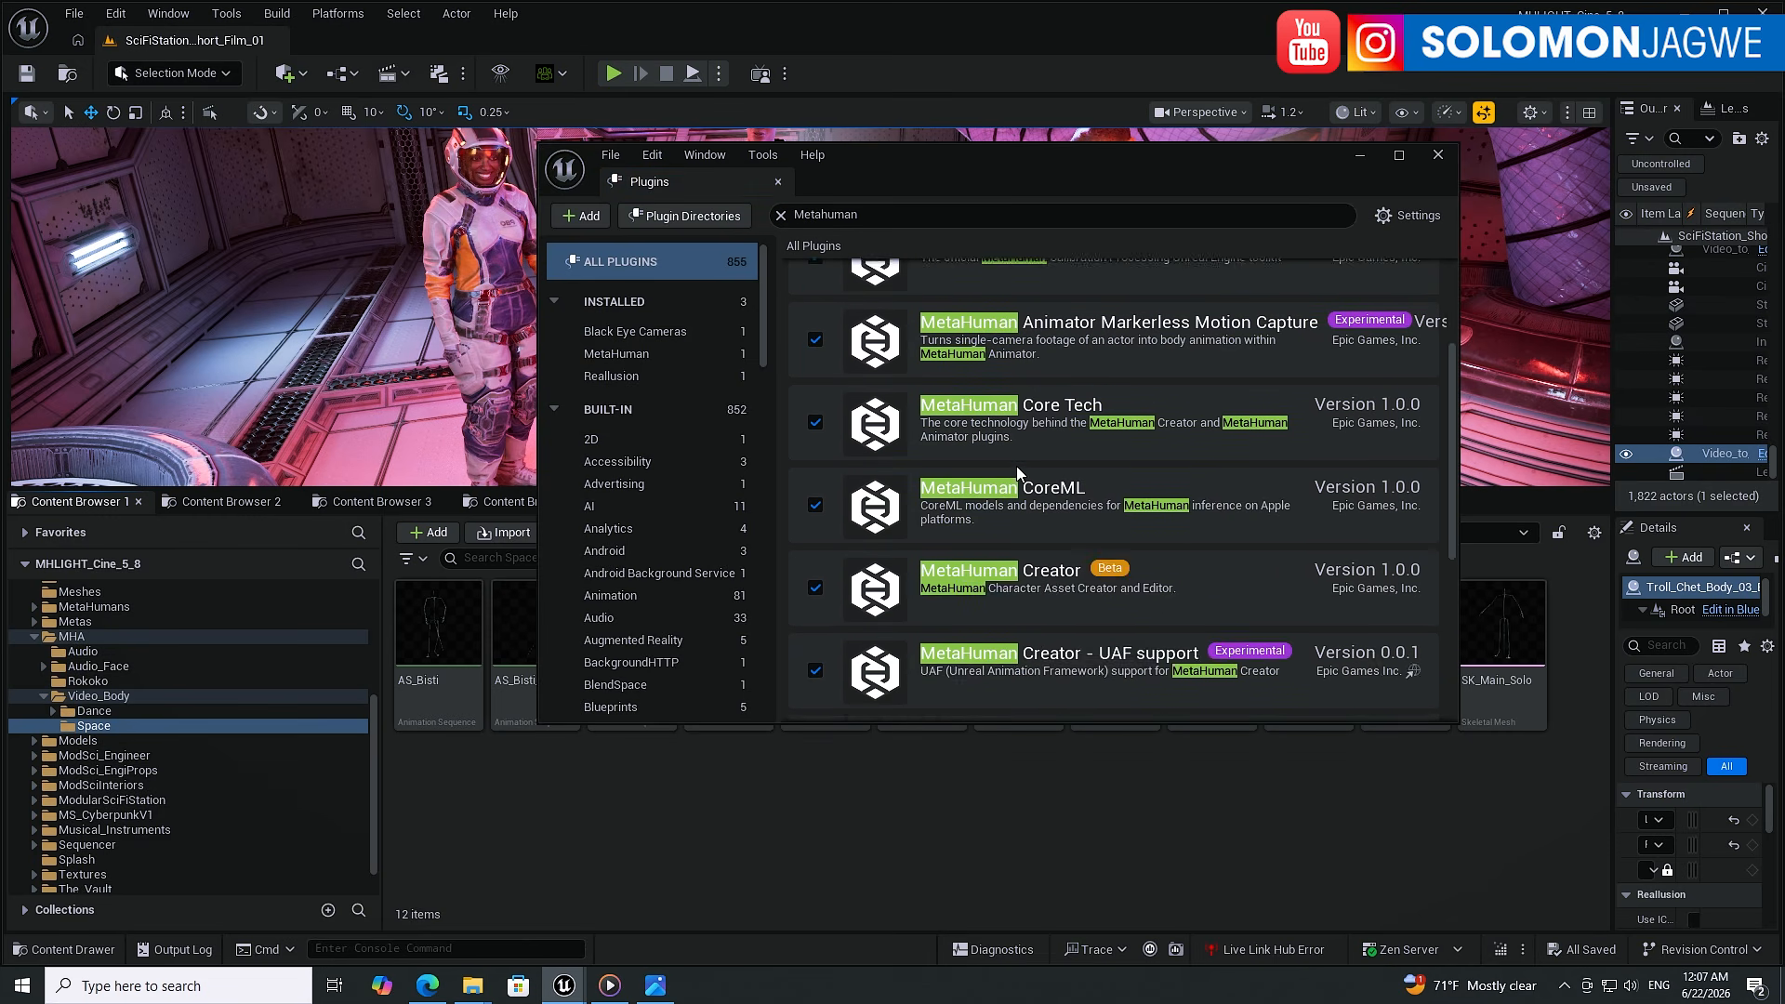
scroll(1014, 555, "down", 2)
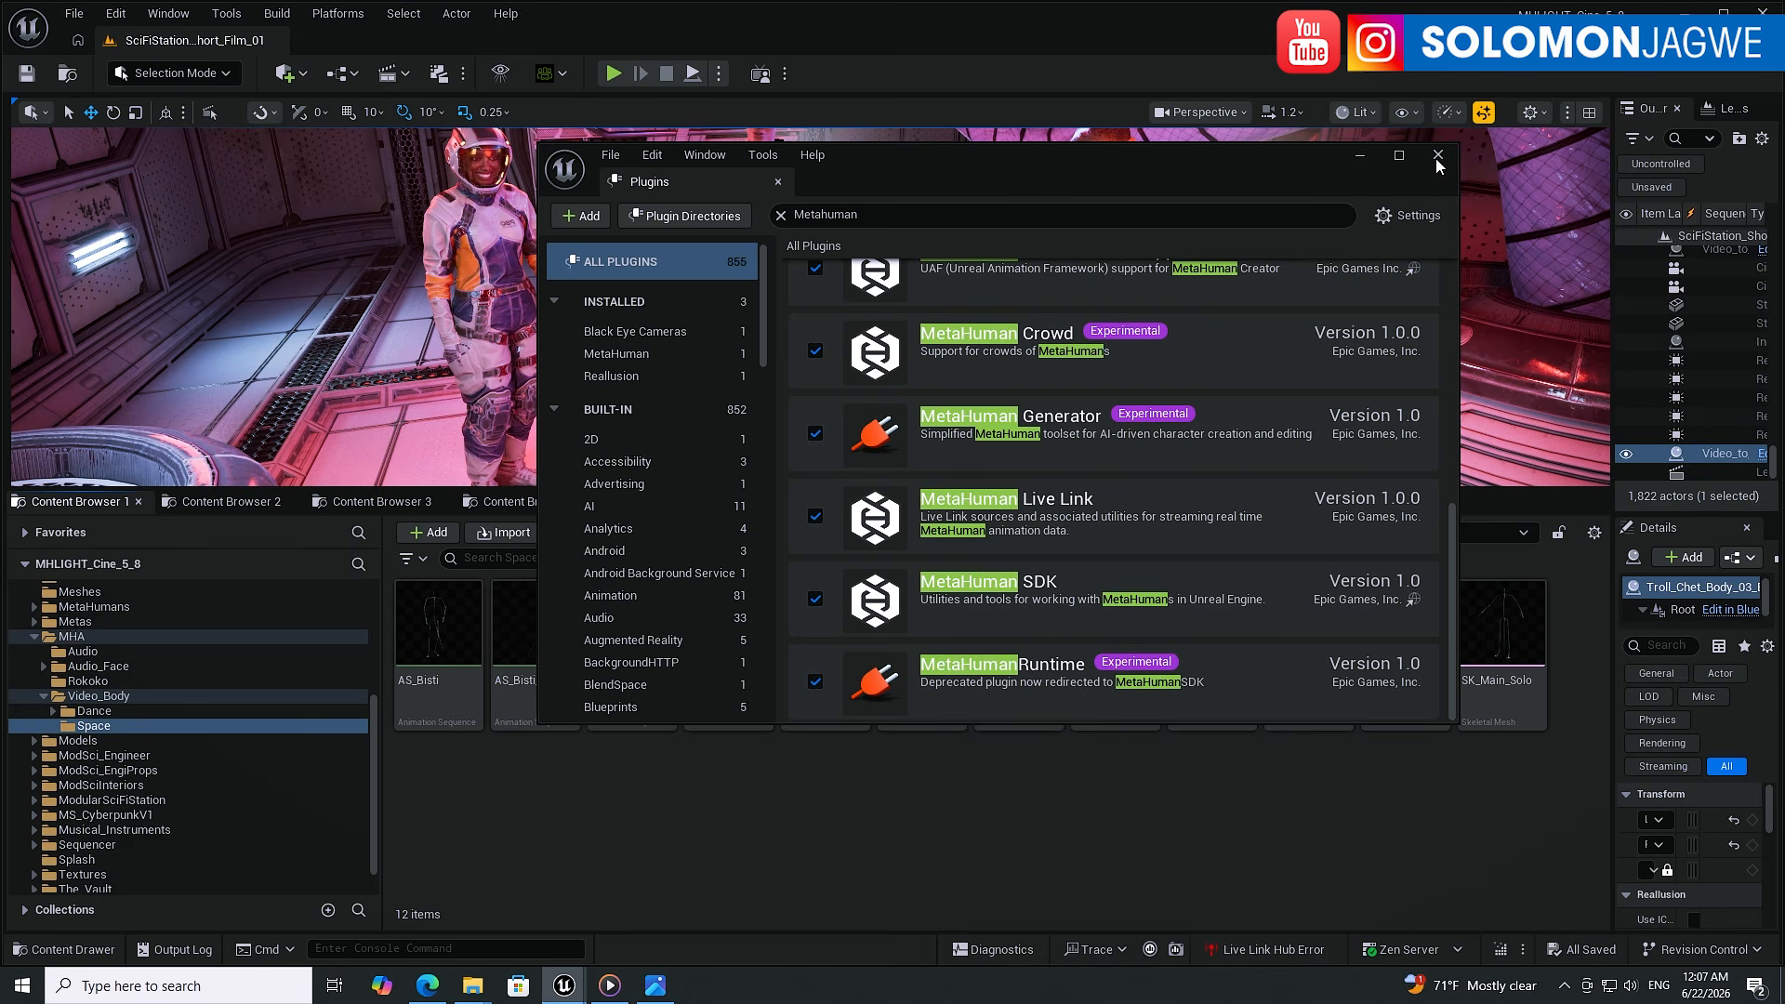
left_click(1359, 155)
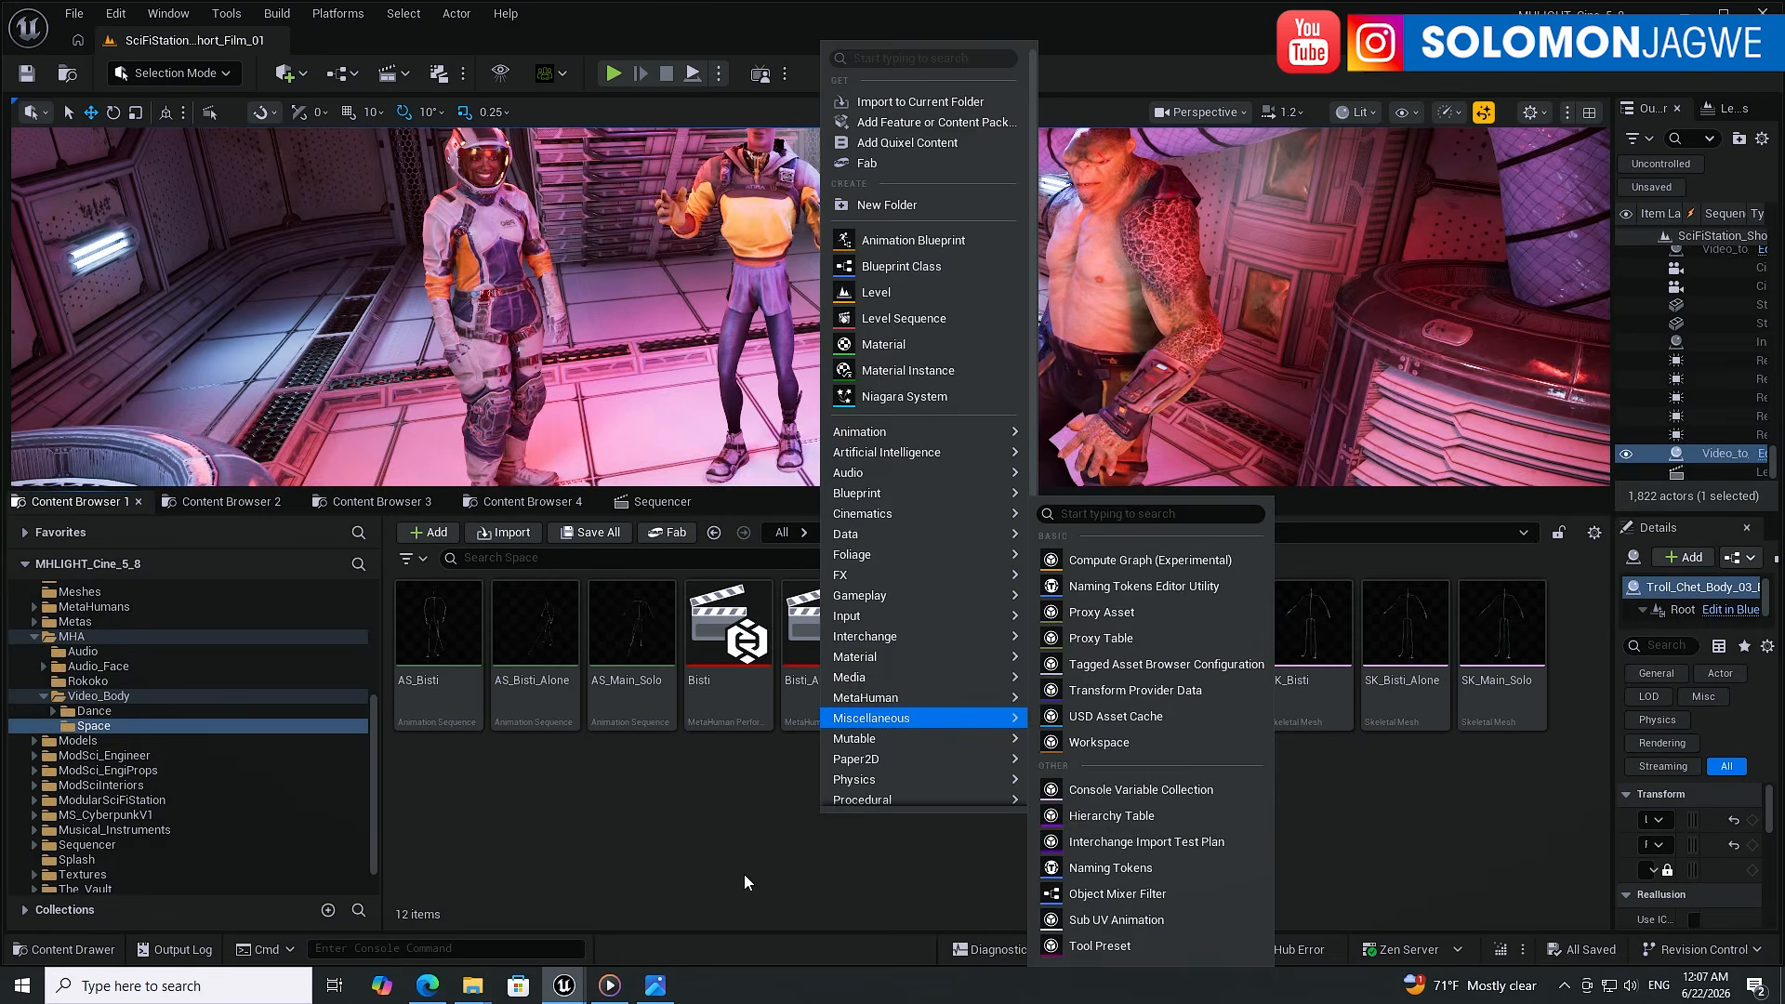
- Create a MetaHuman Performance asset named Demo in the Space folder and open it in its editor
left_click(784, 819)
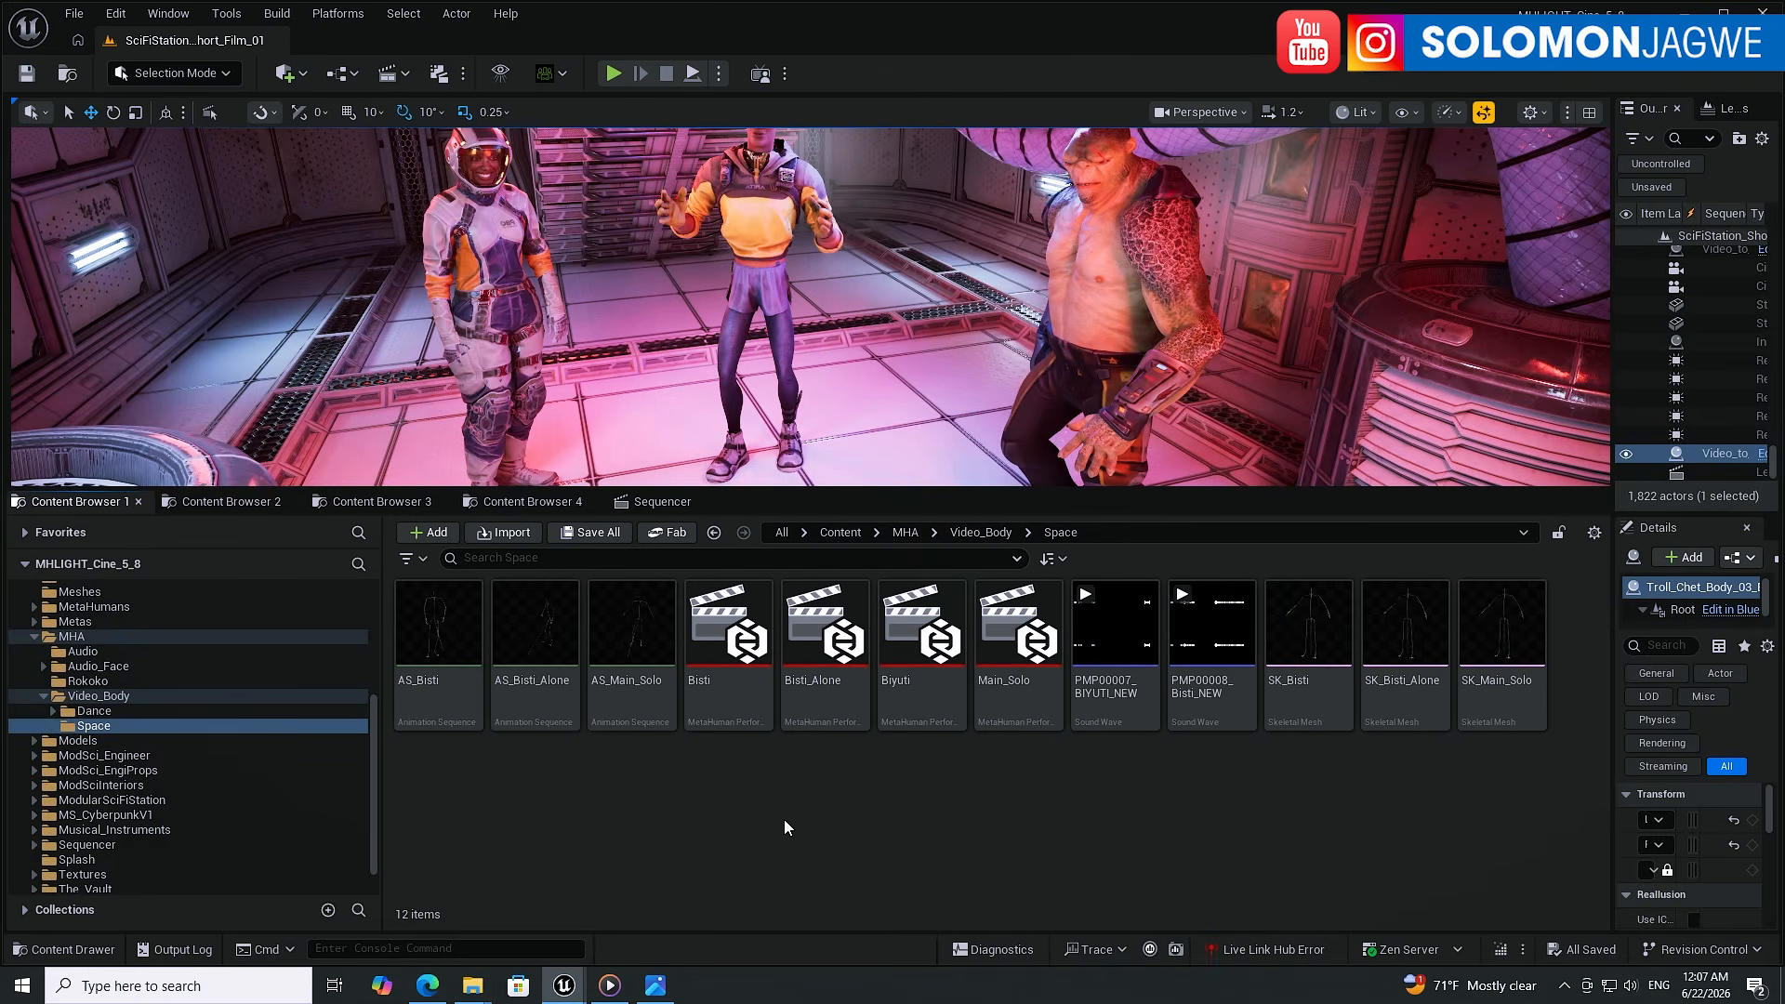
right_click(883, 785)
mouse_move(925, 665)
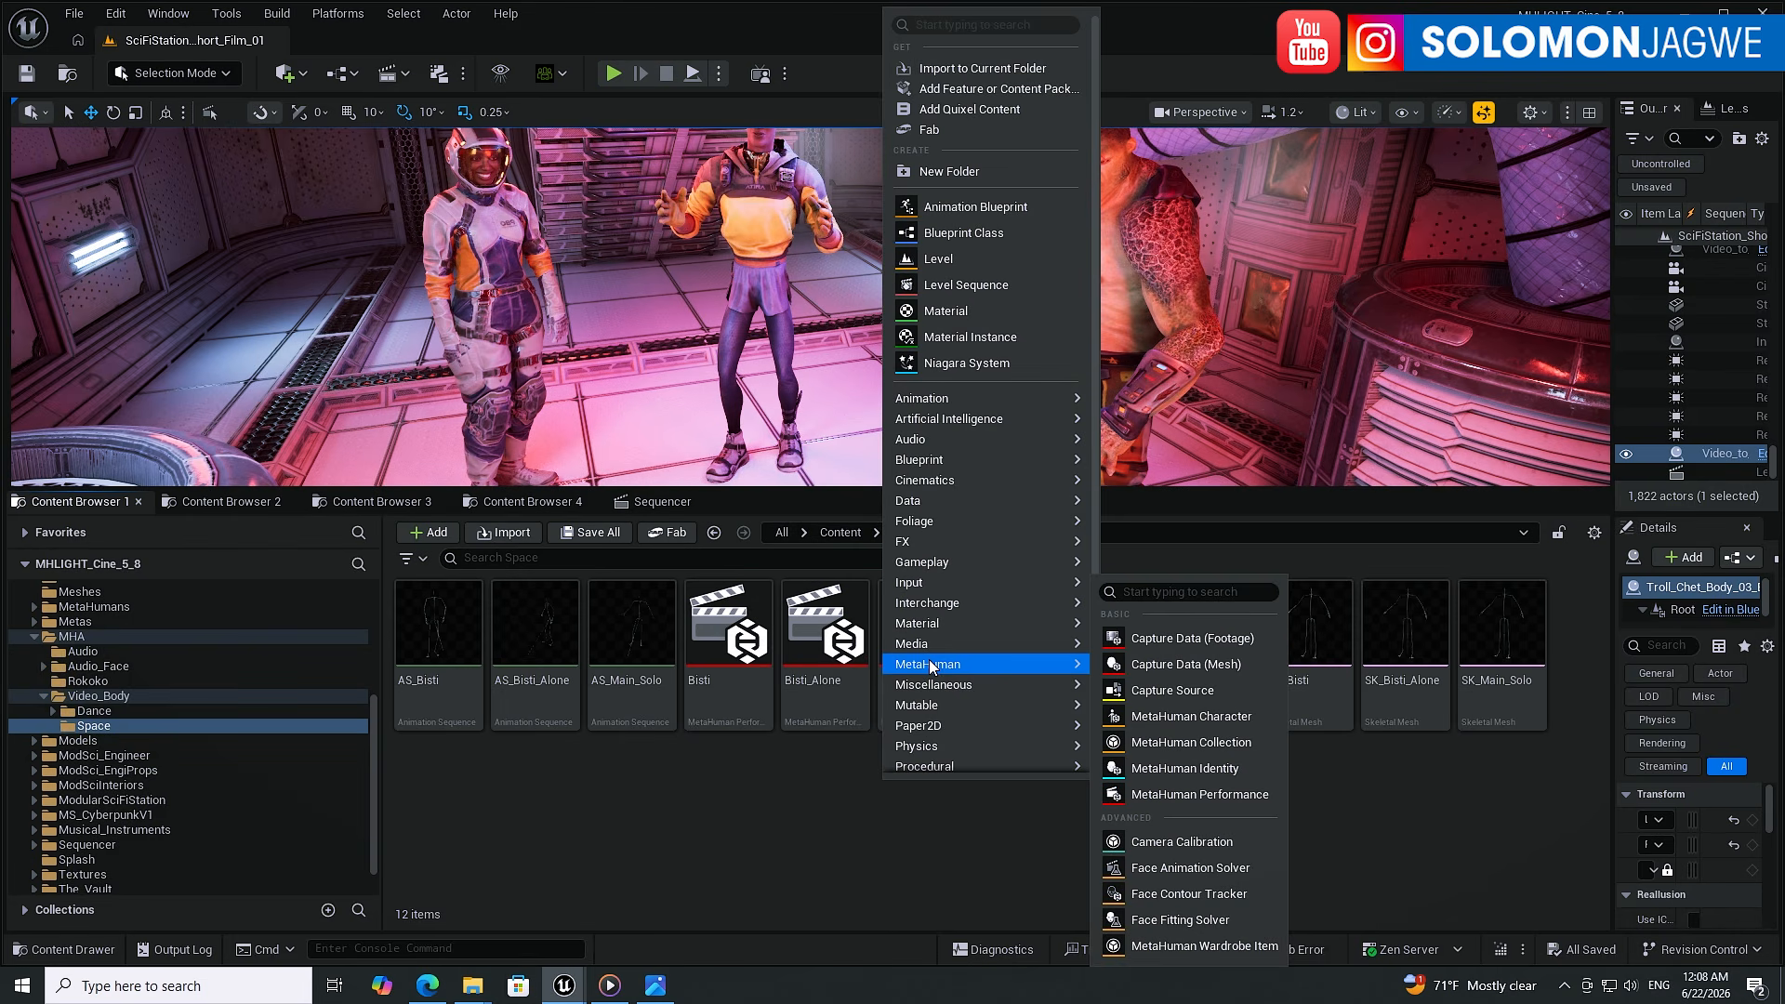
left_click(1203, 795)
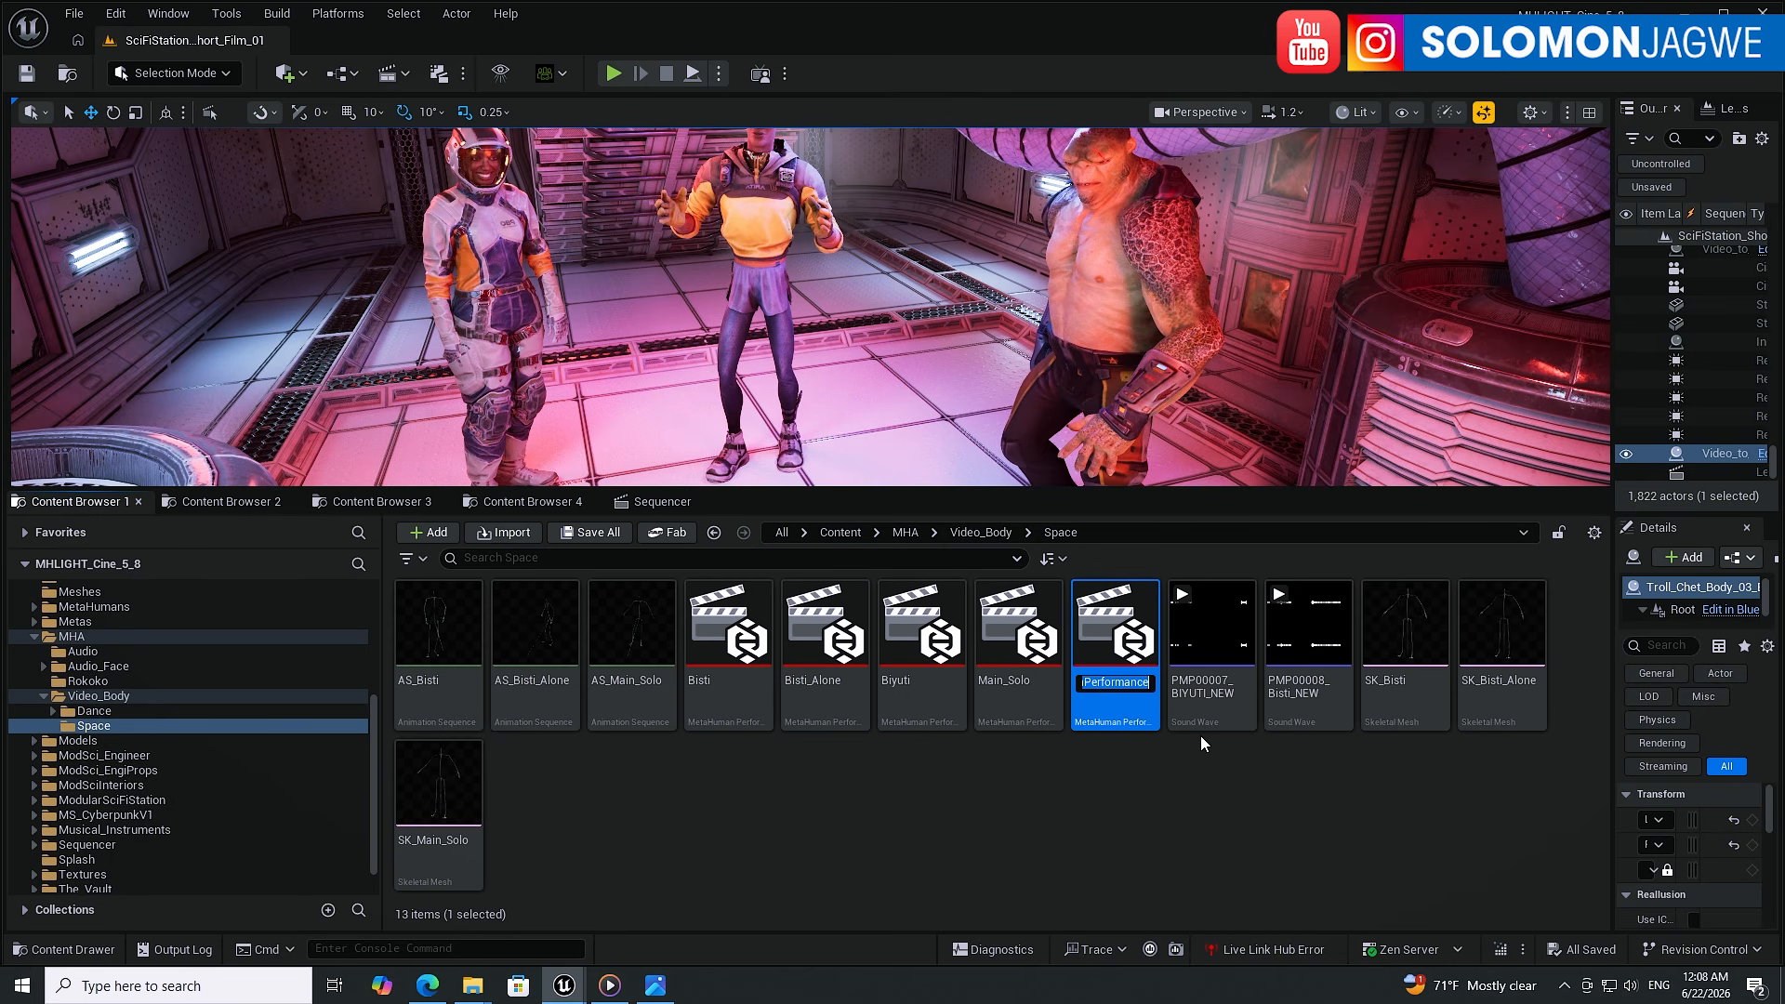
type("Demo")
key("Return")
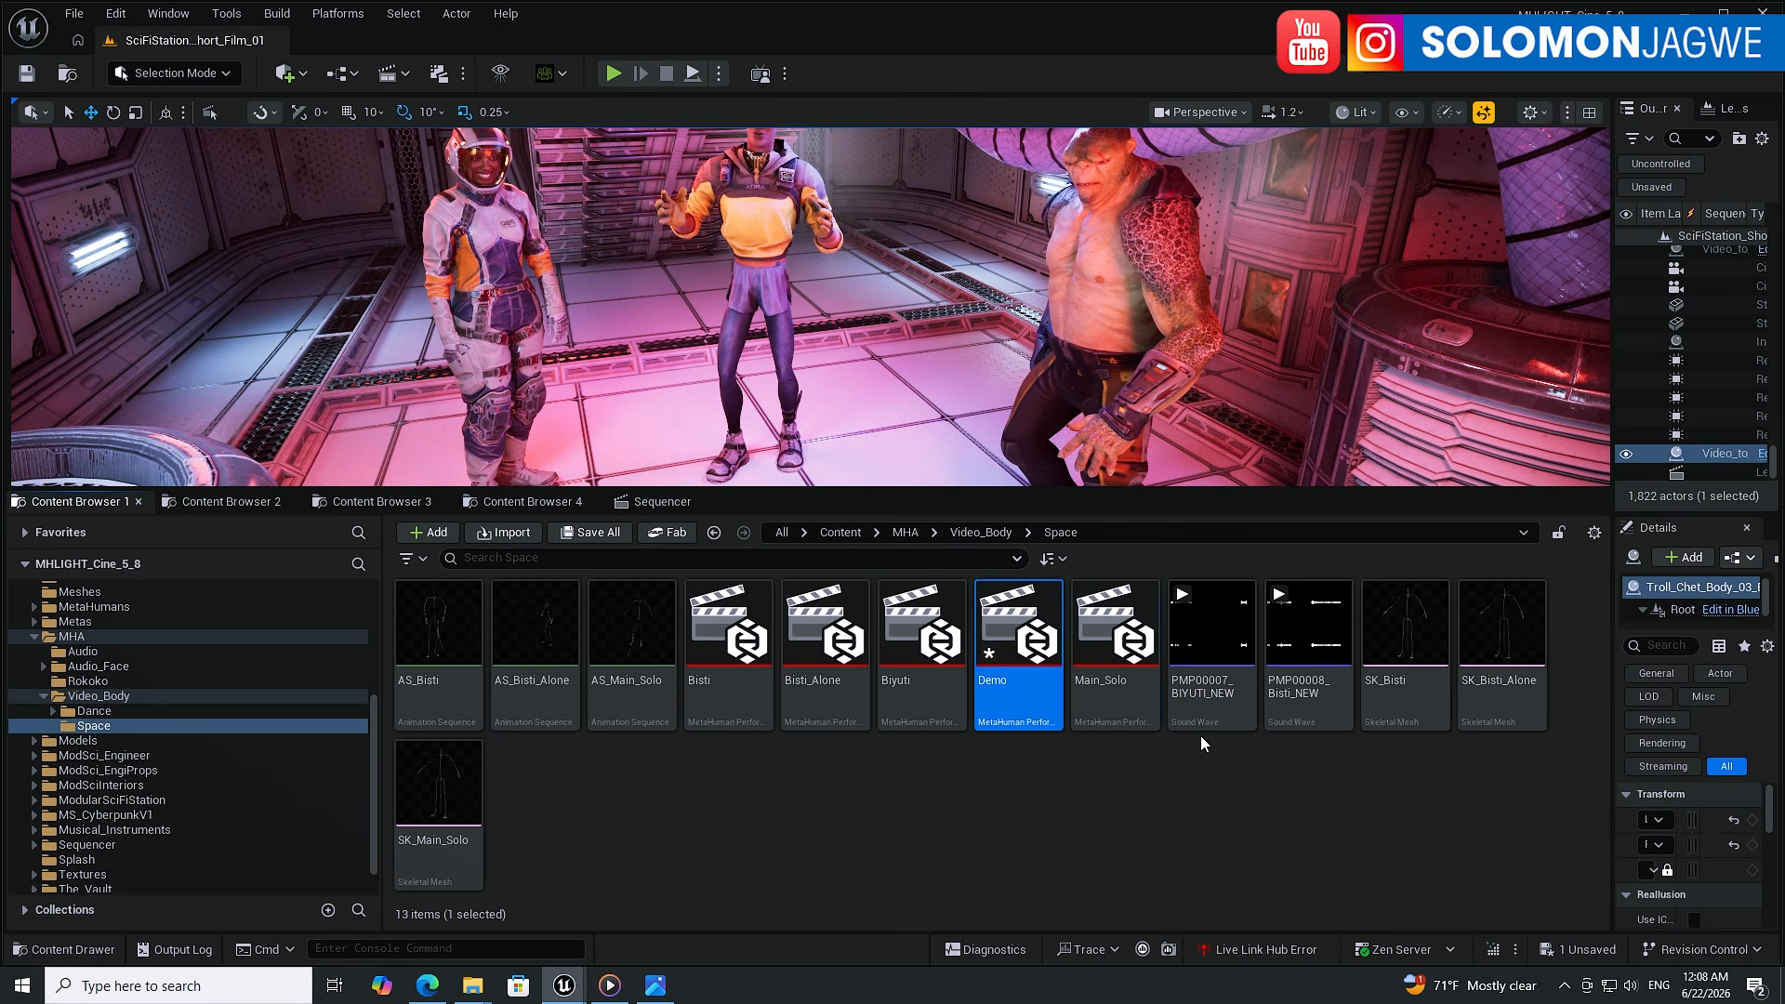
double_click(1026, 642)
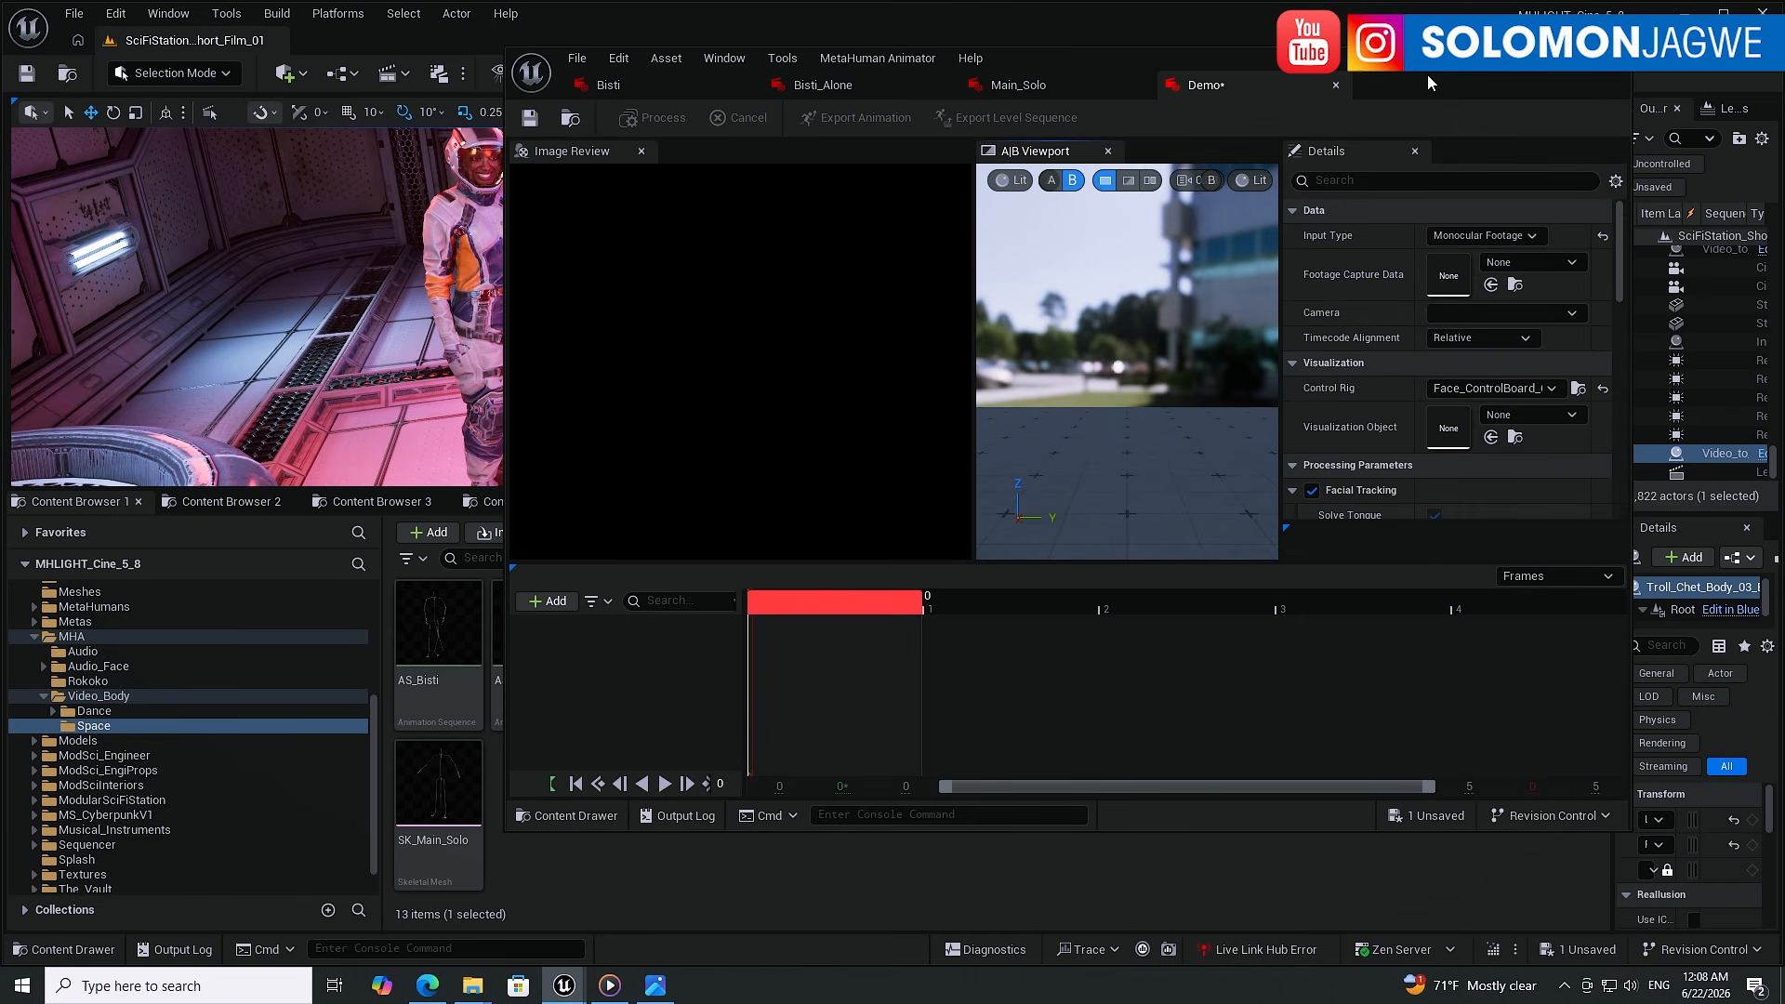
left_click_drag(1426, 74, 1299, 150)
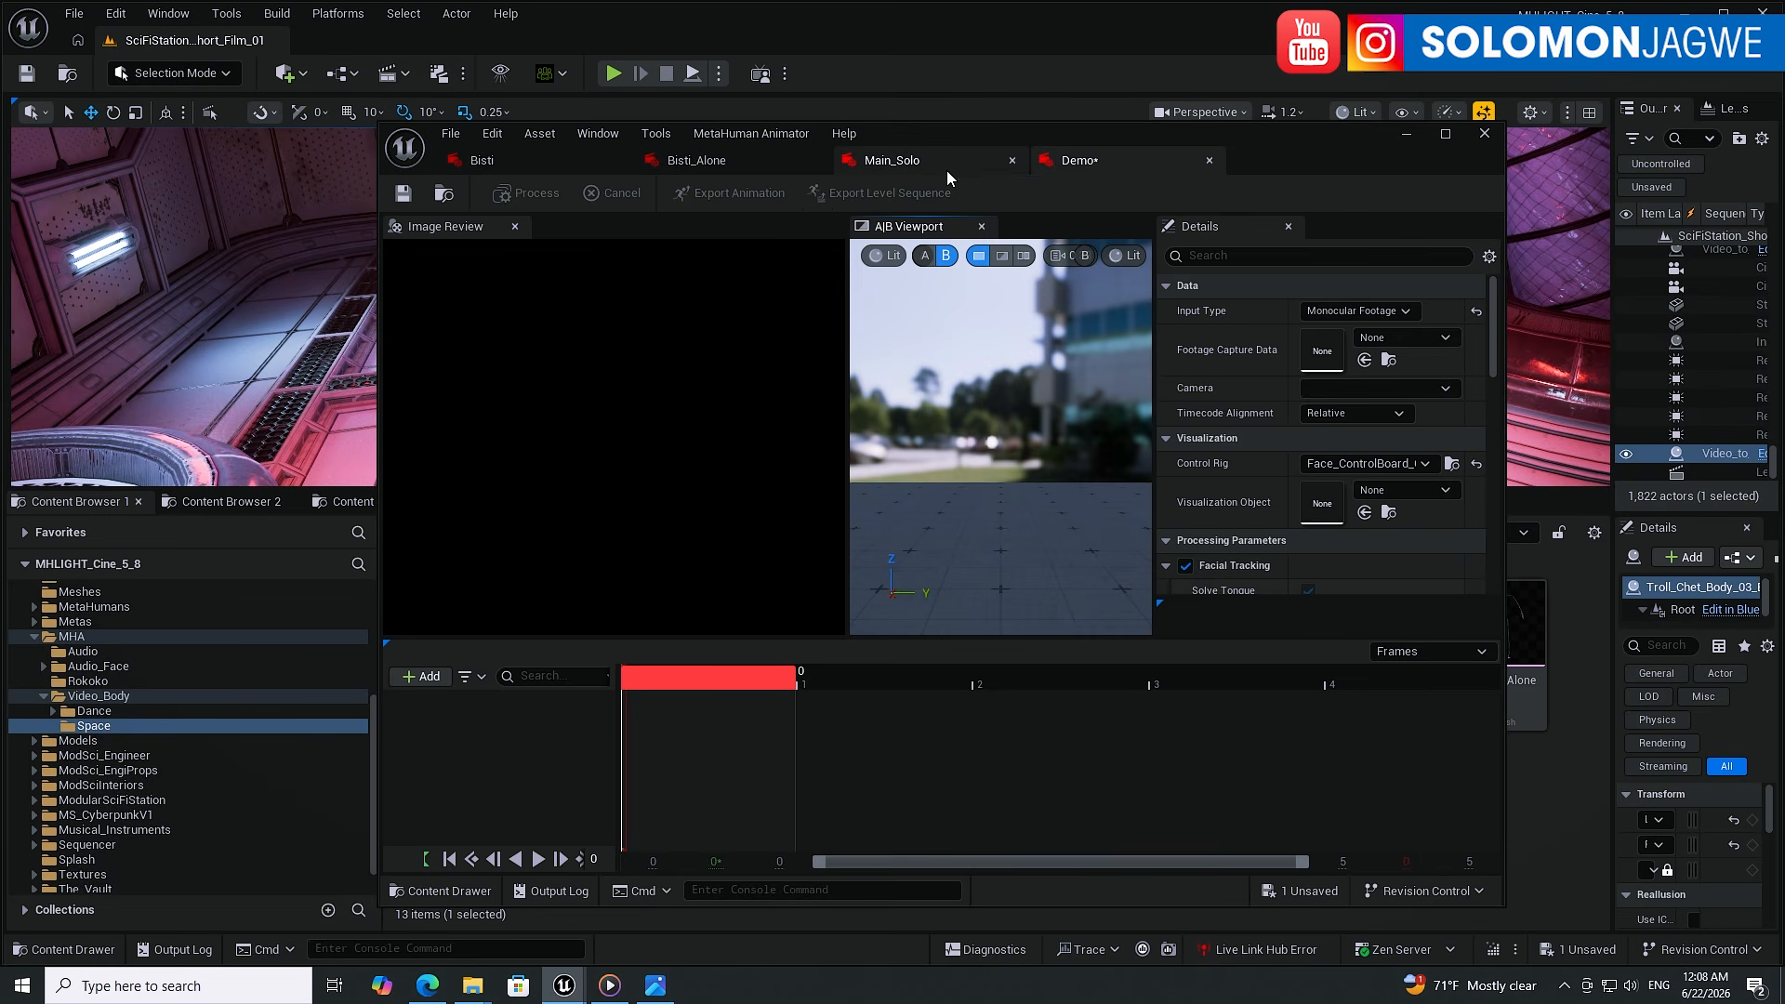
- Review the Input Type and Footage Capture Data options in the existing Bisti performance
left_click(515, 160)
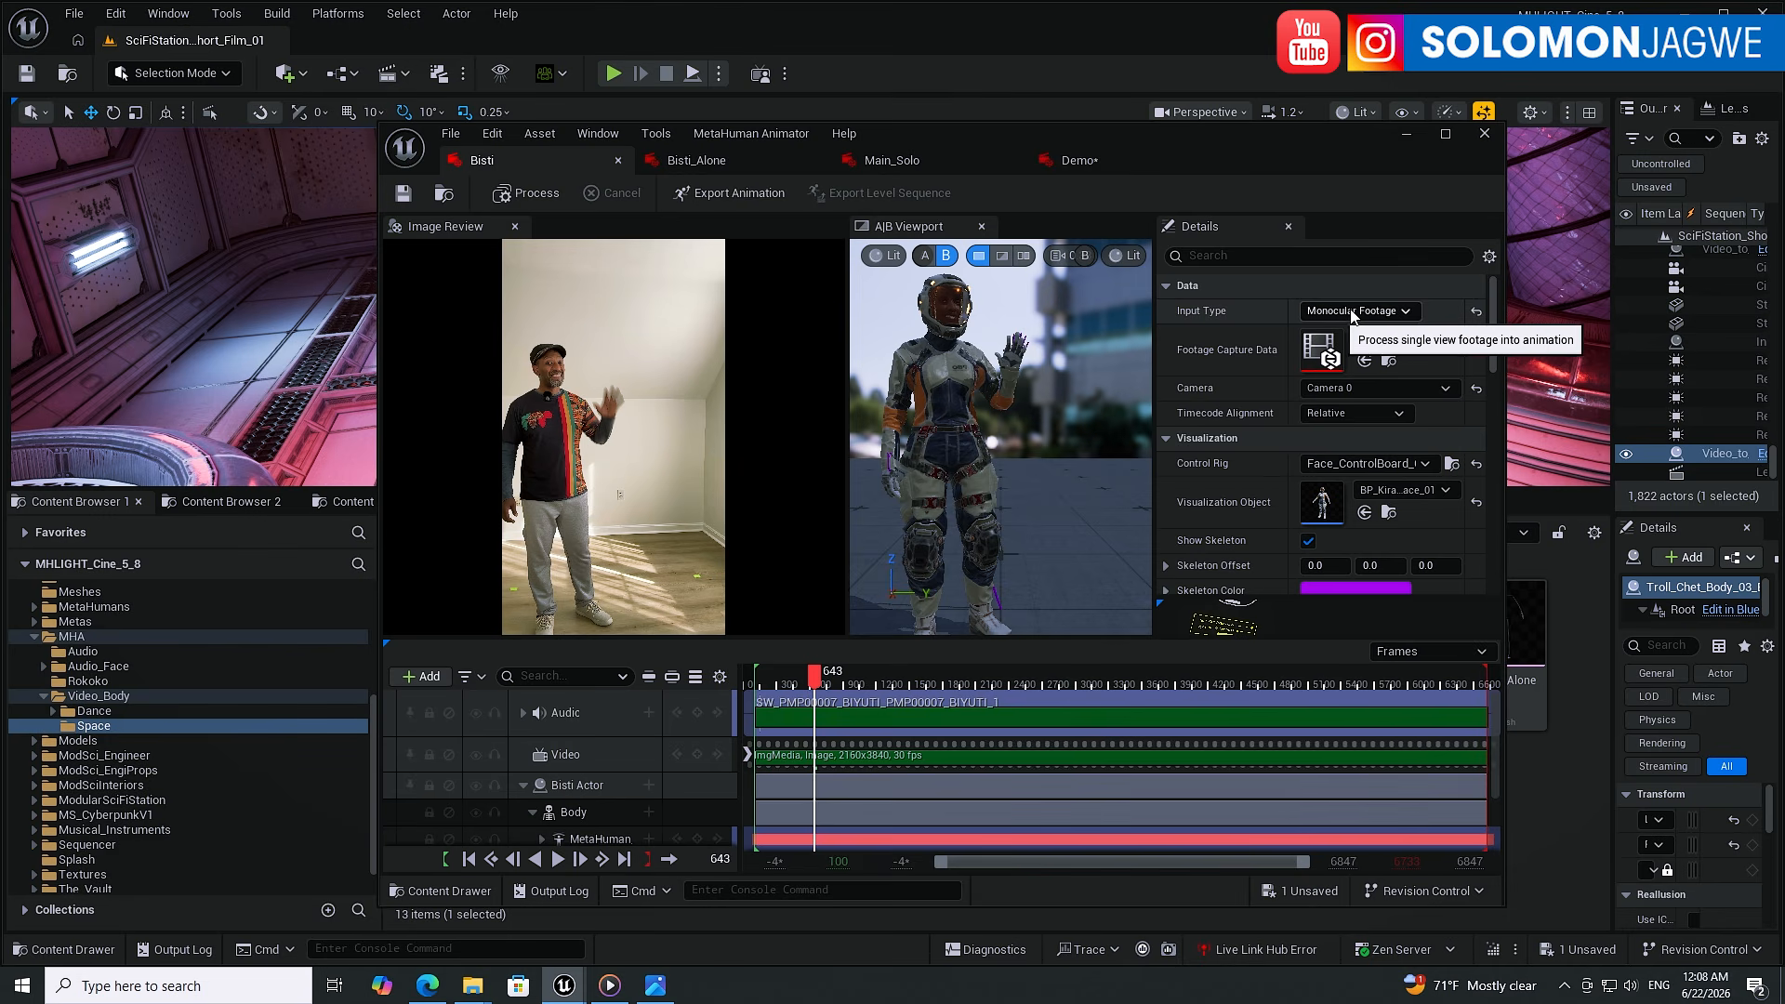
left_click(1394, 311)
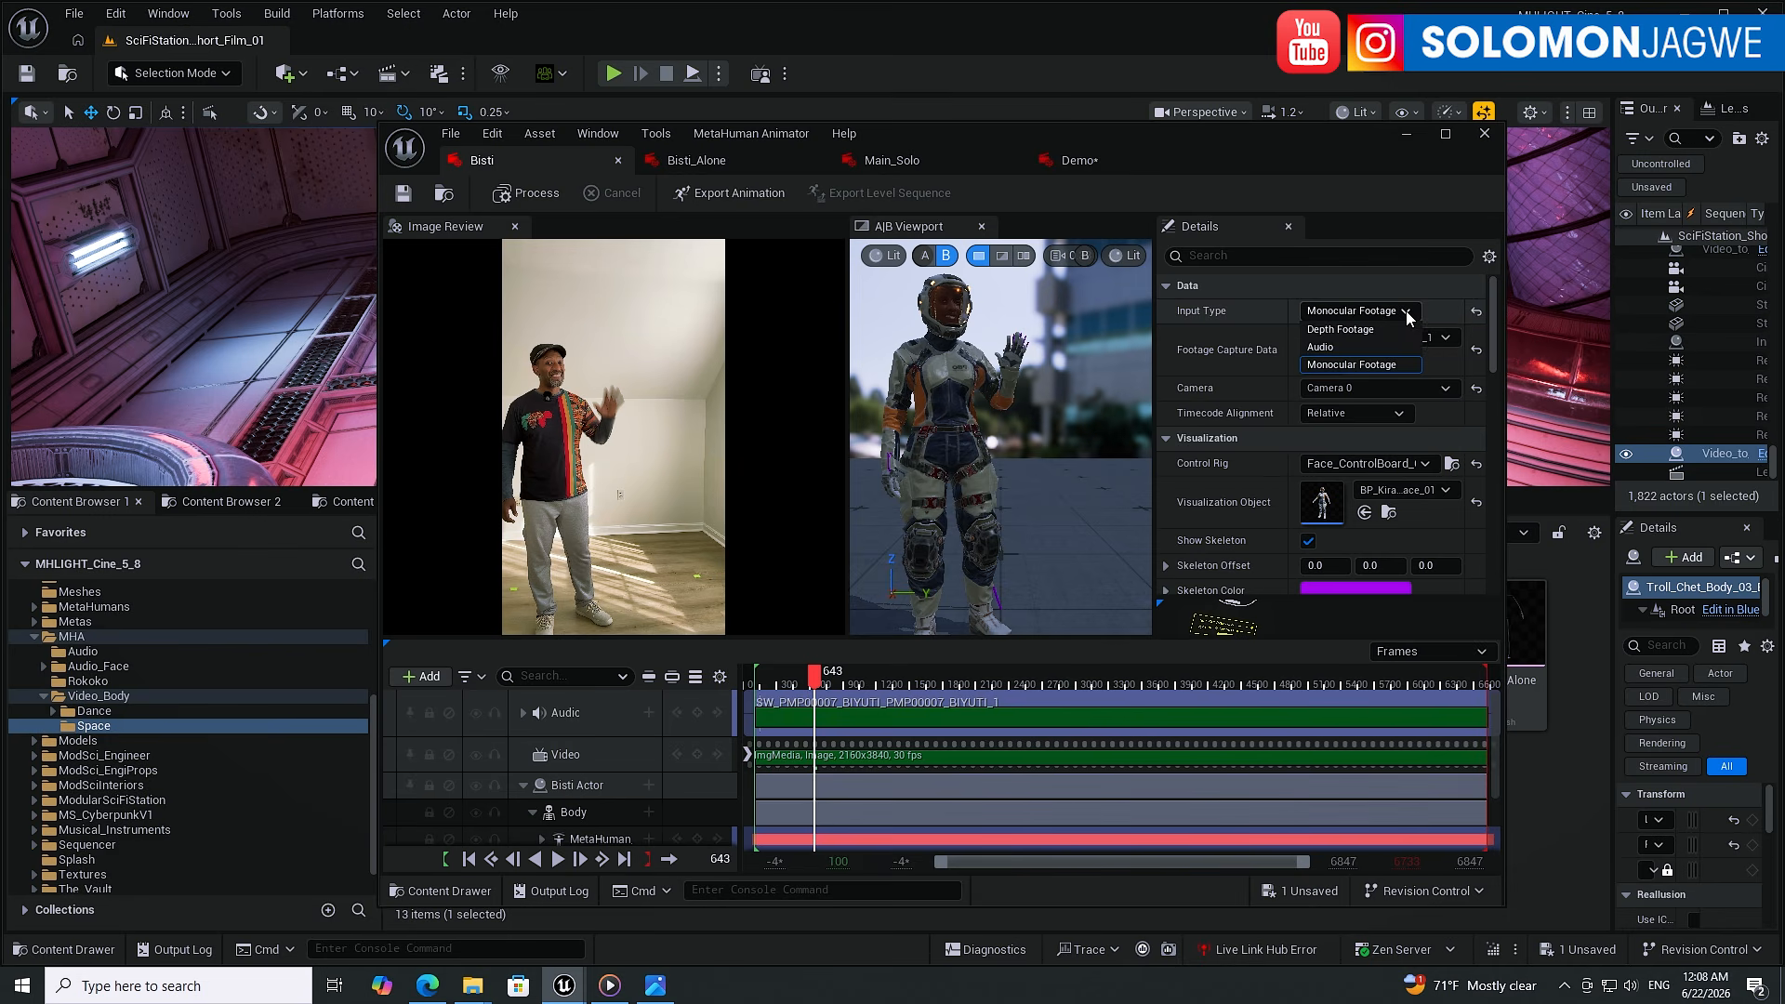
left_click(1353, 365)
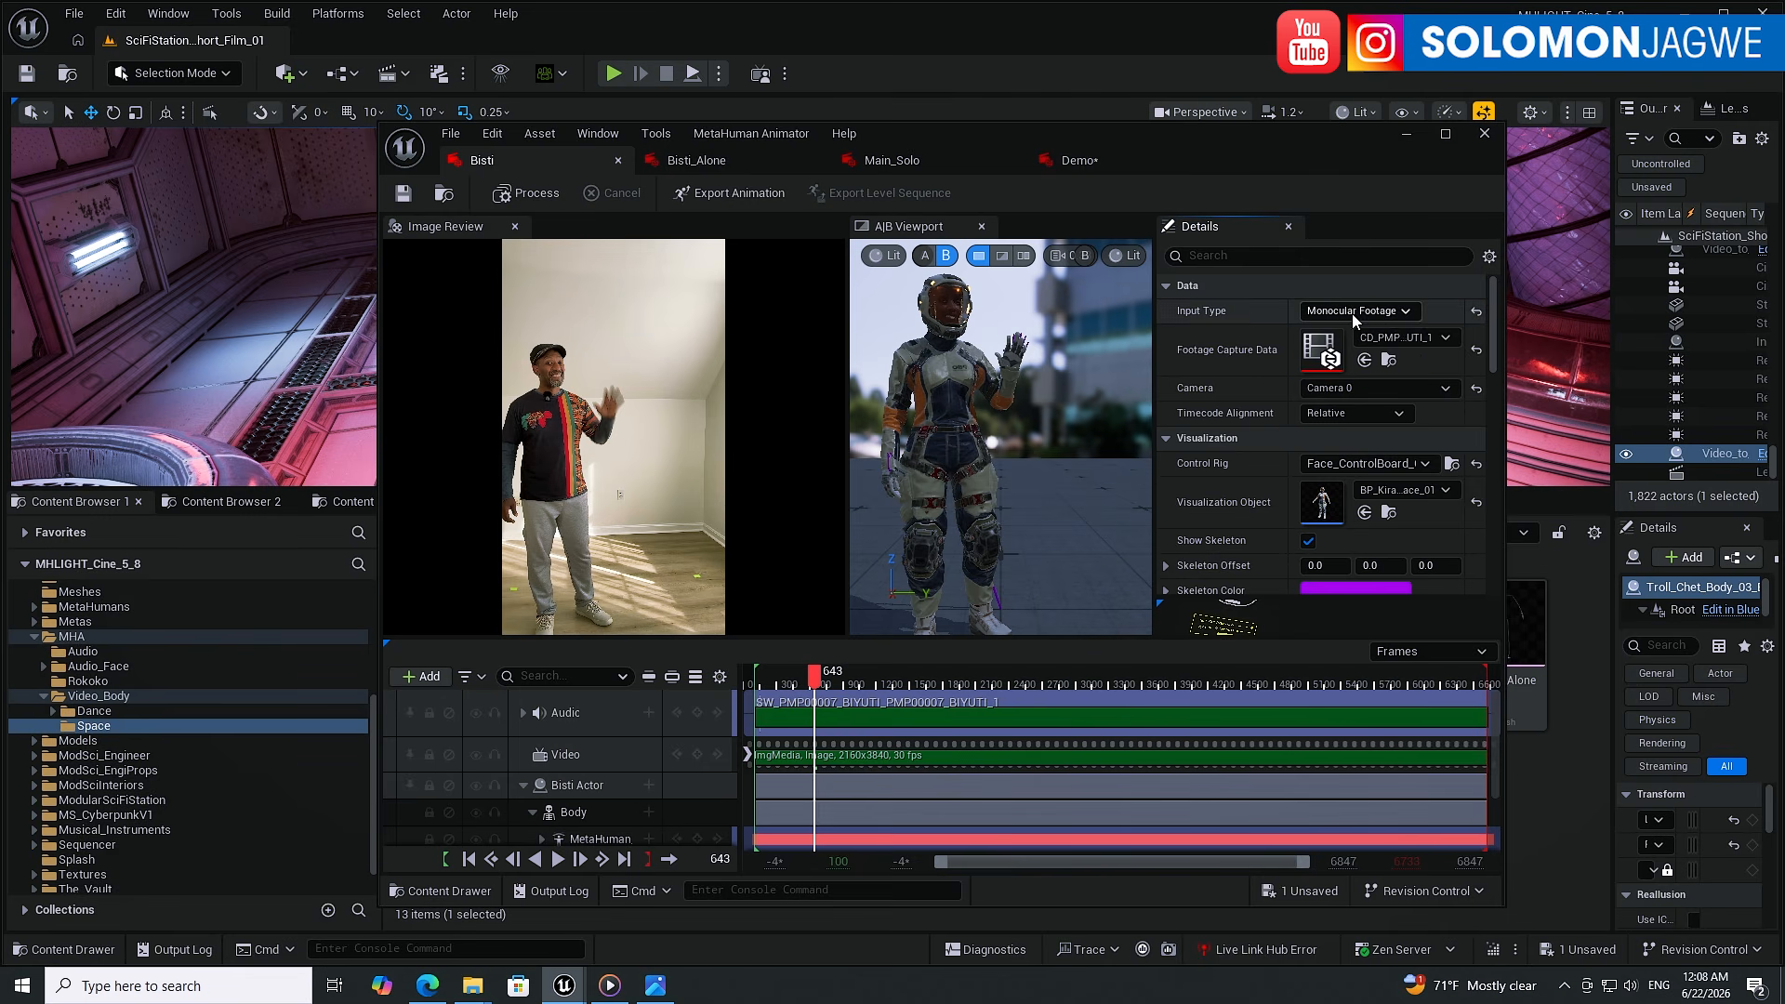
left_click(1446, 338)
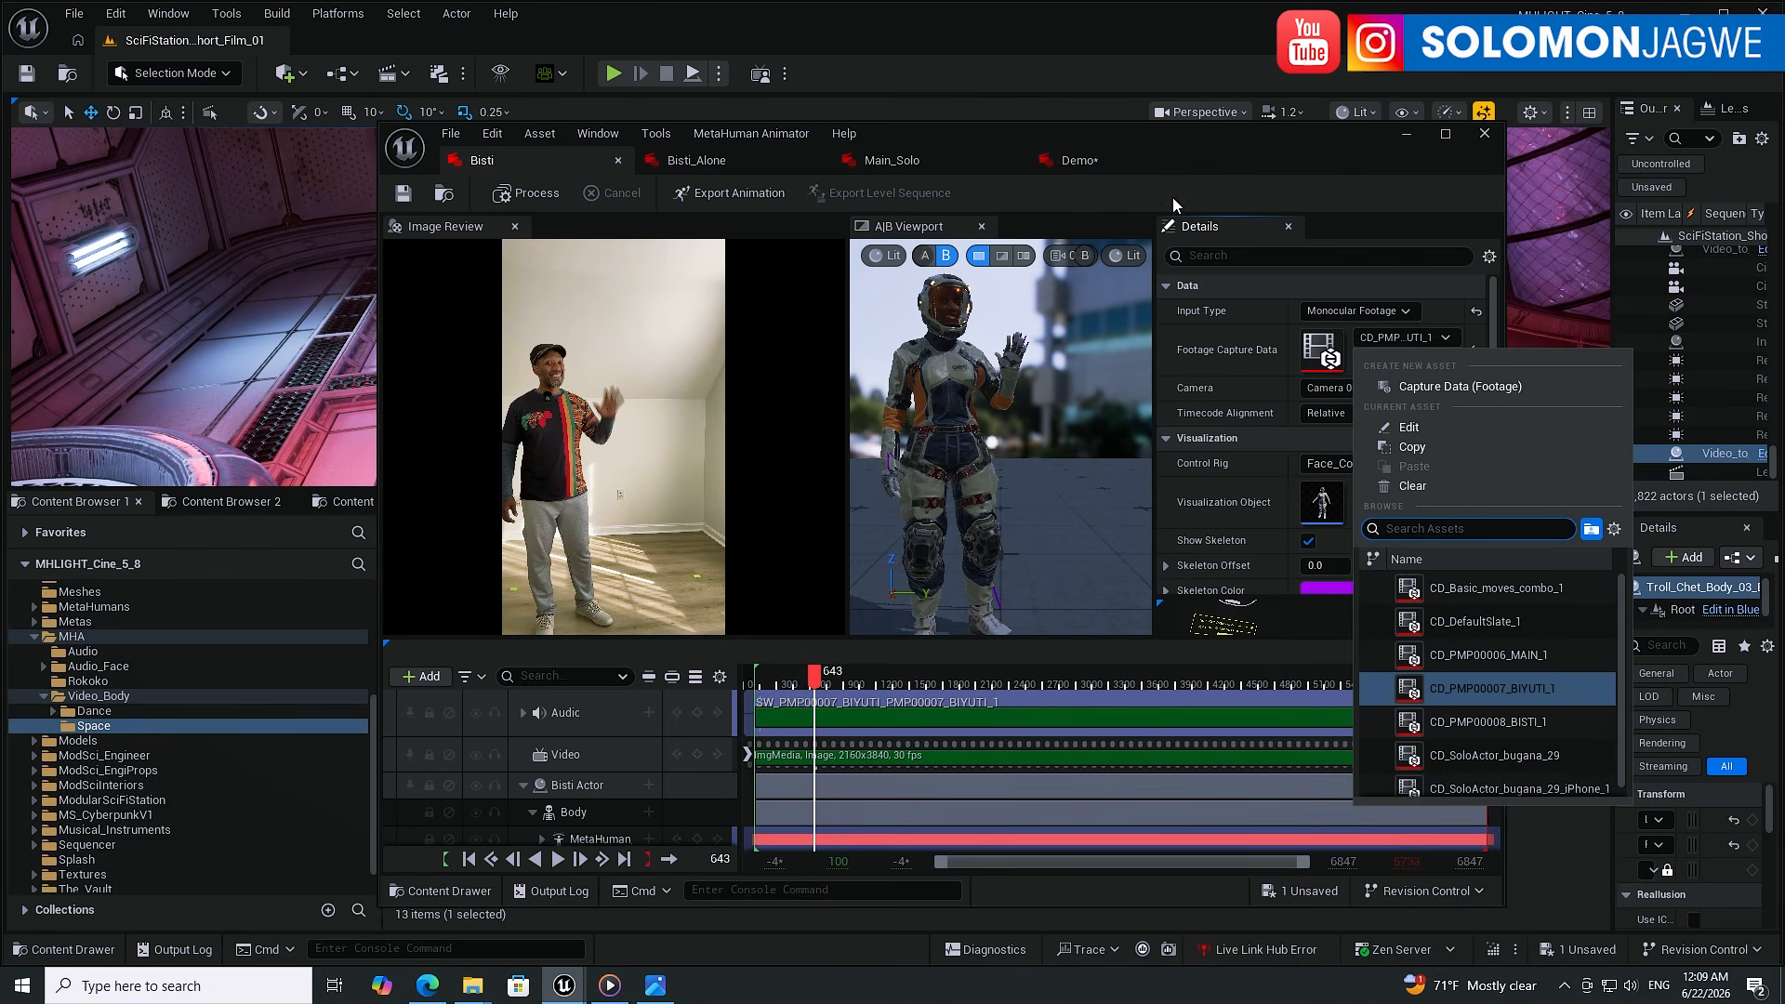
left_click(1298, 154)
- Return to the Demo performance and set its Footage Capture Data to CD_PMP00008_BISTI_1
left_click(1083, 162)
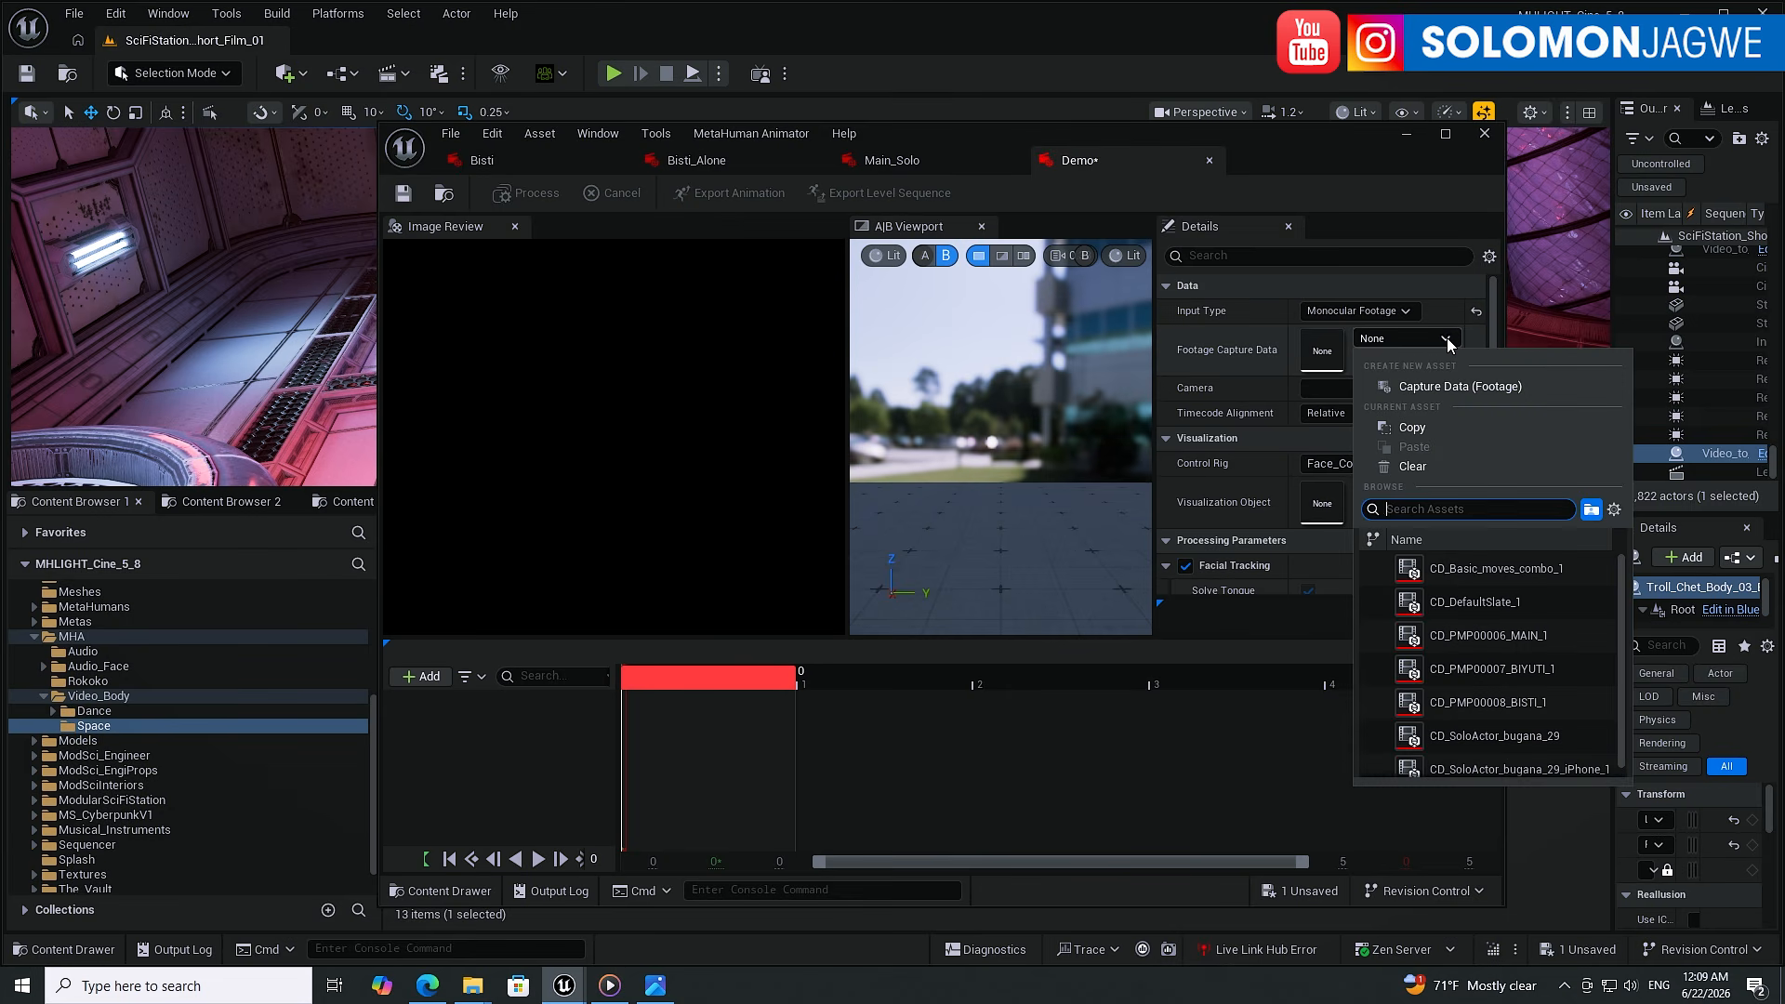
left_click(1447, 340)
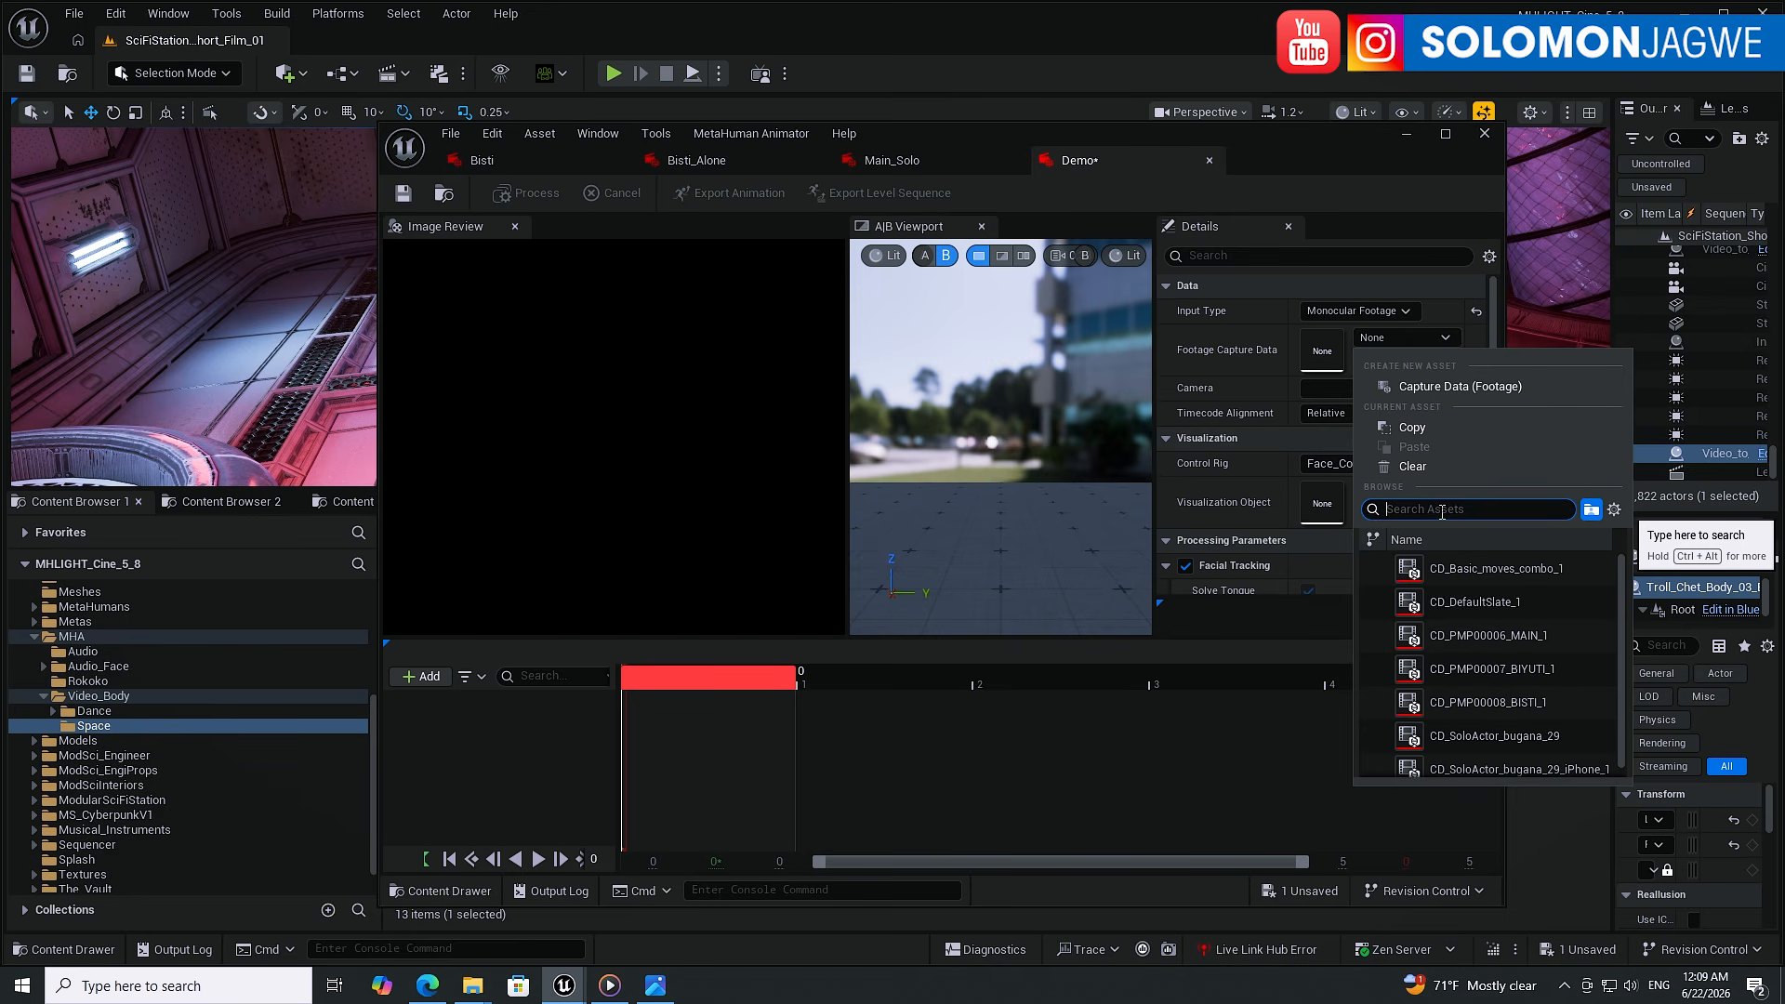
type("bist")
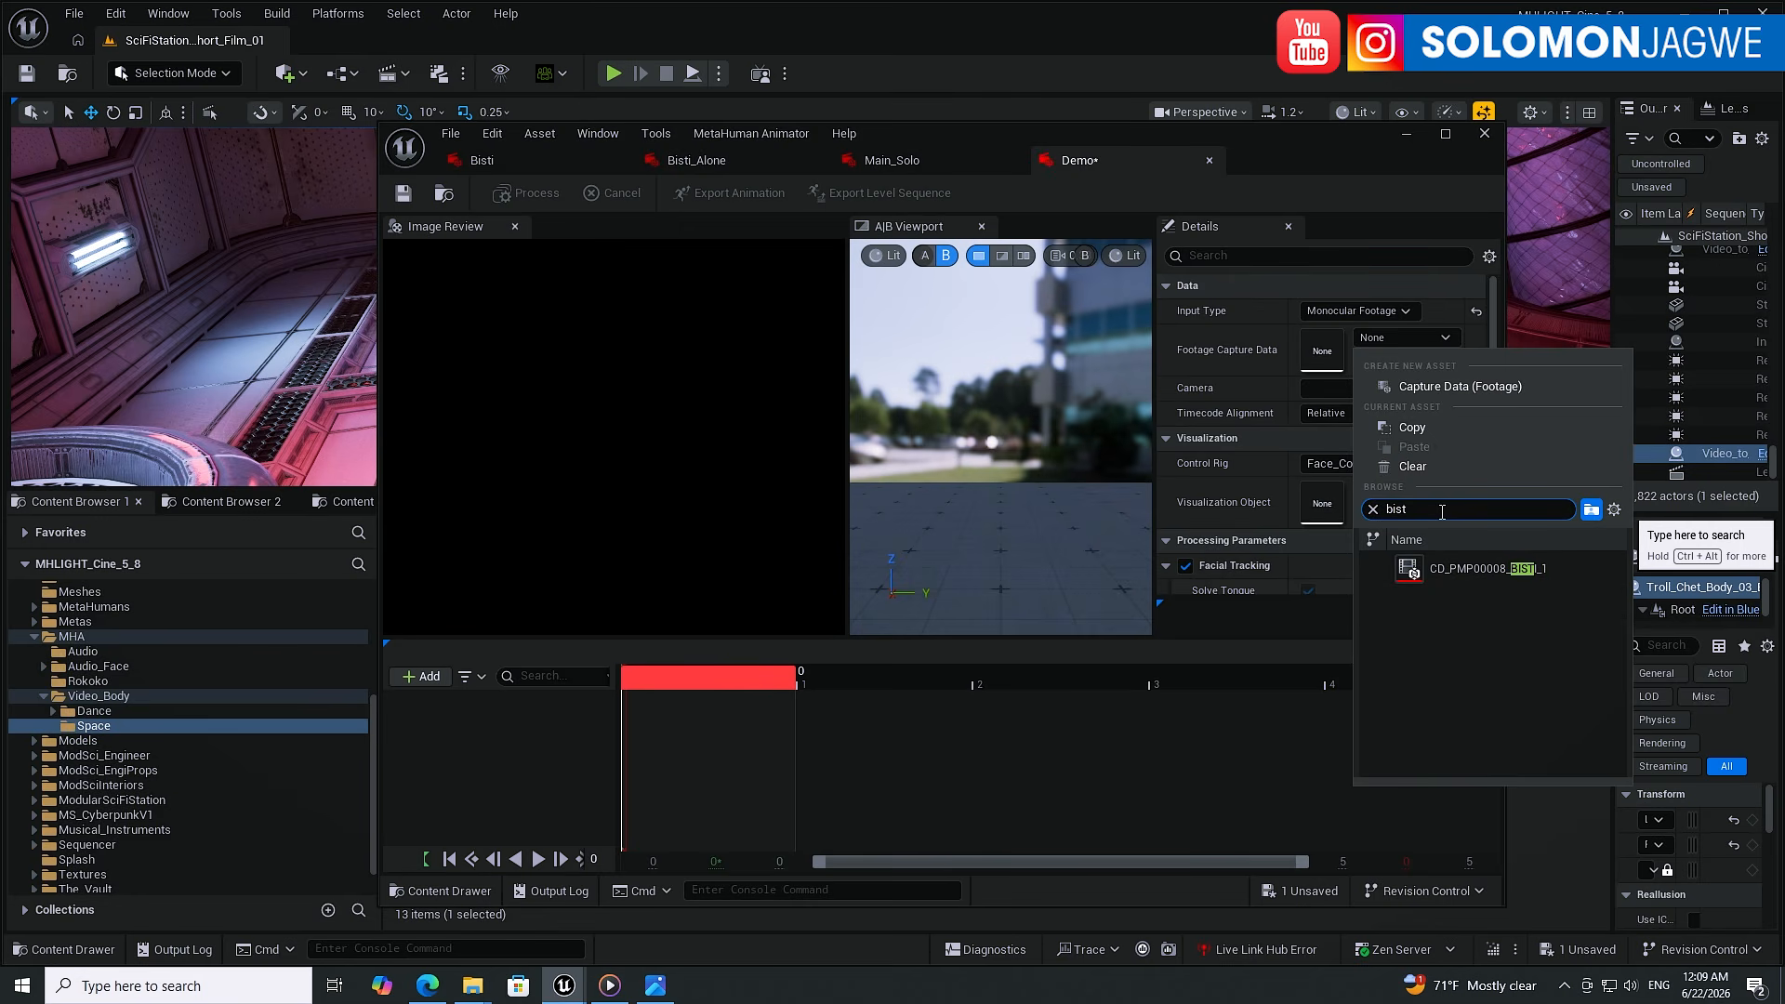
type("i")
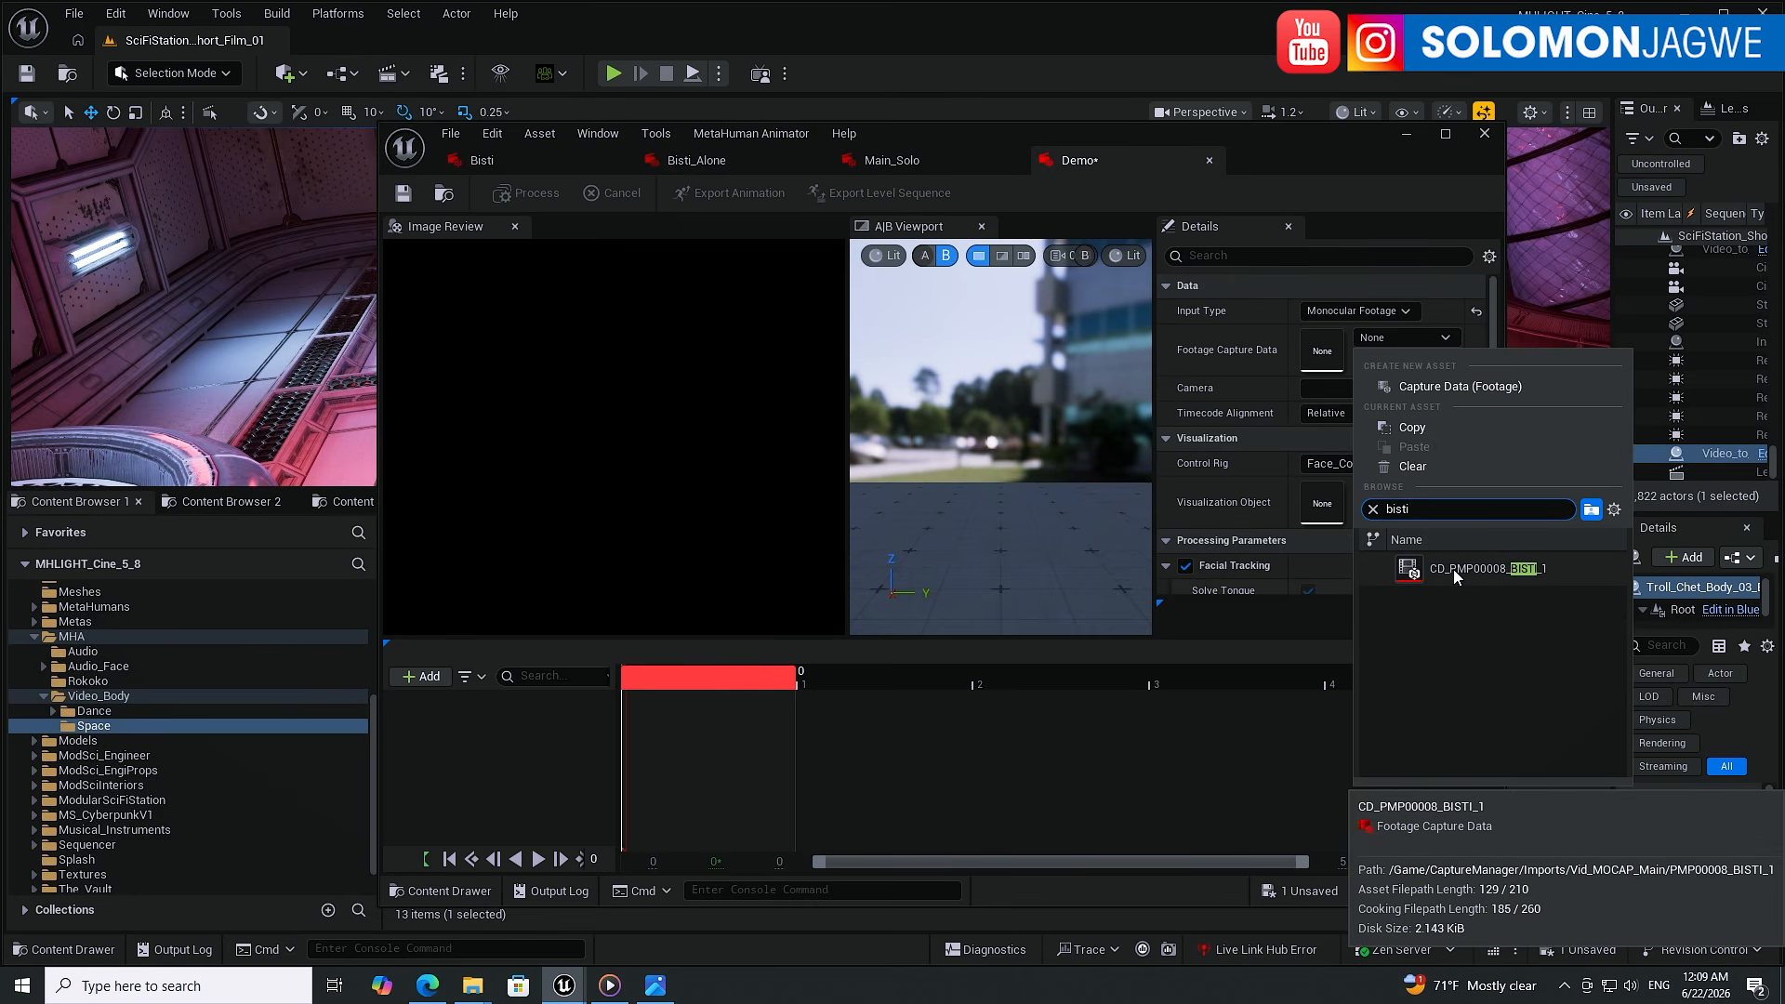
left_click(1453, 569)
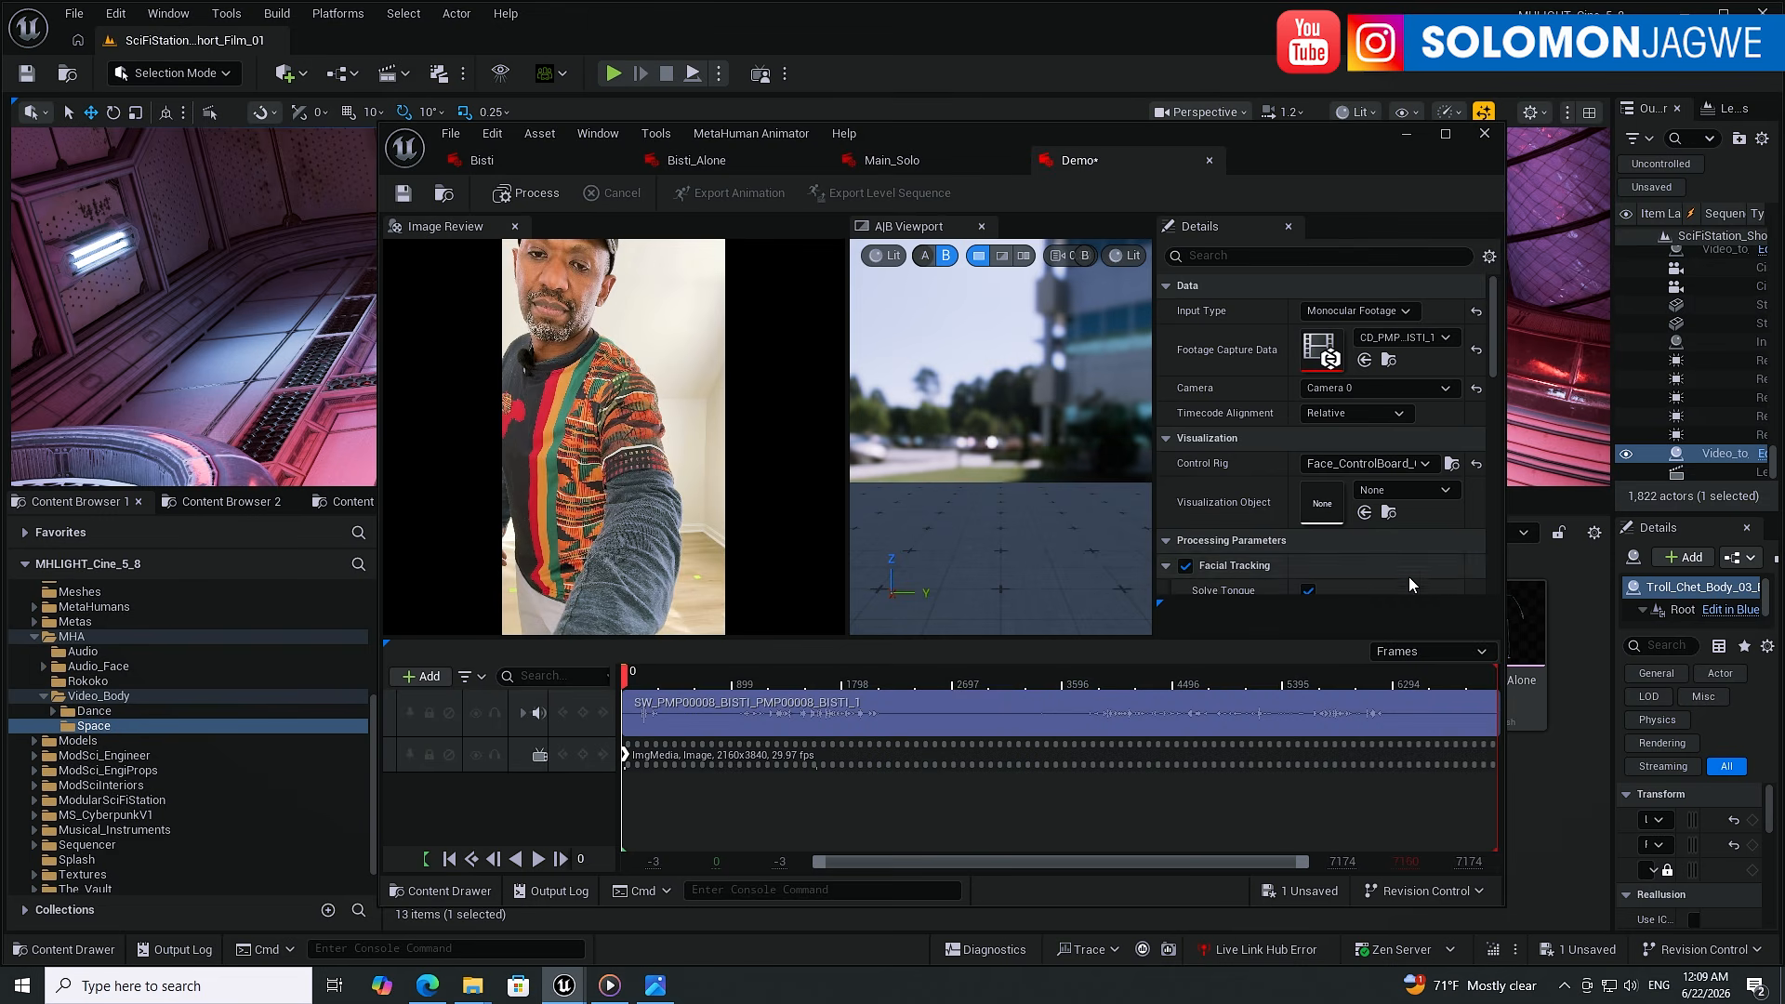
- Play and scrub through the loaded footage to examine the actor's performance from the first frame to near the end
left_click(543, 860)
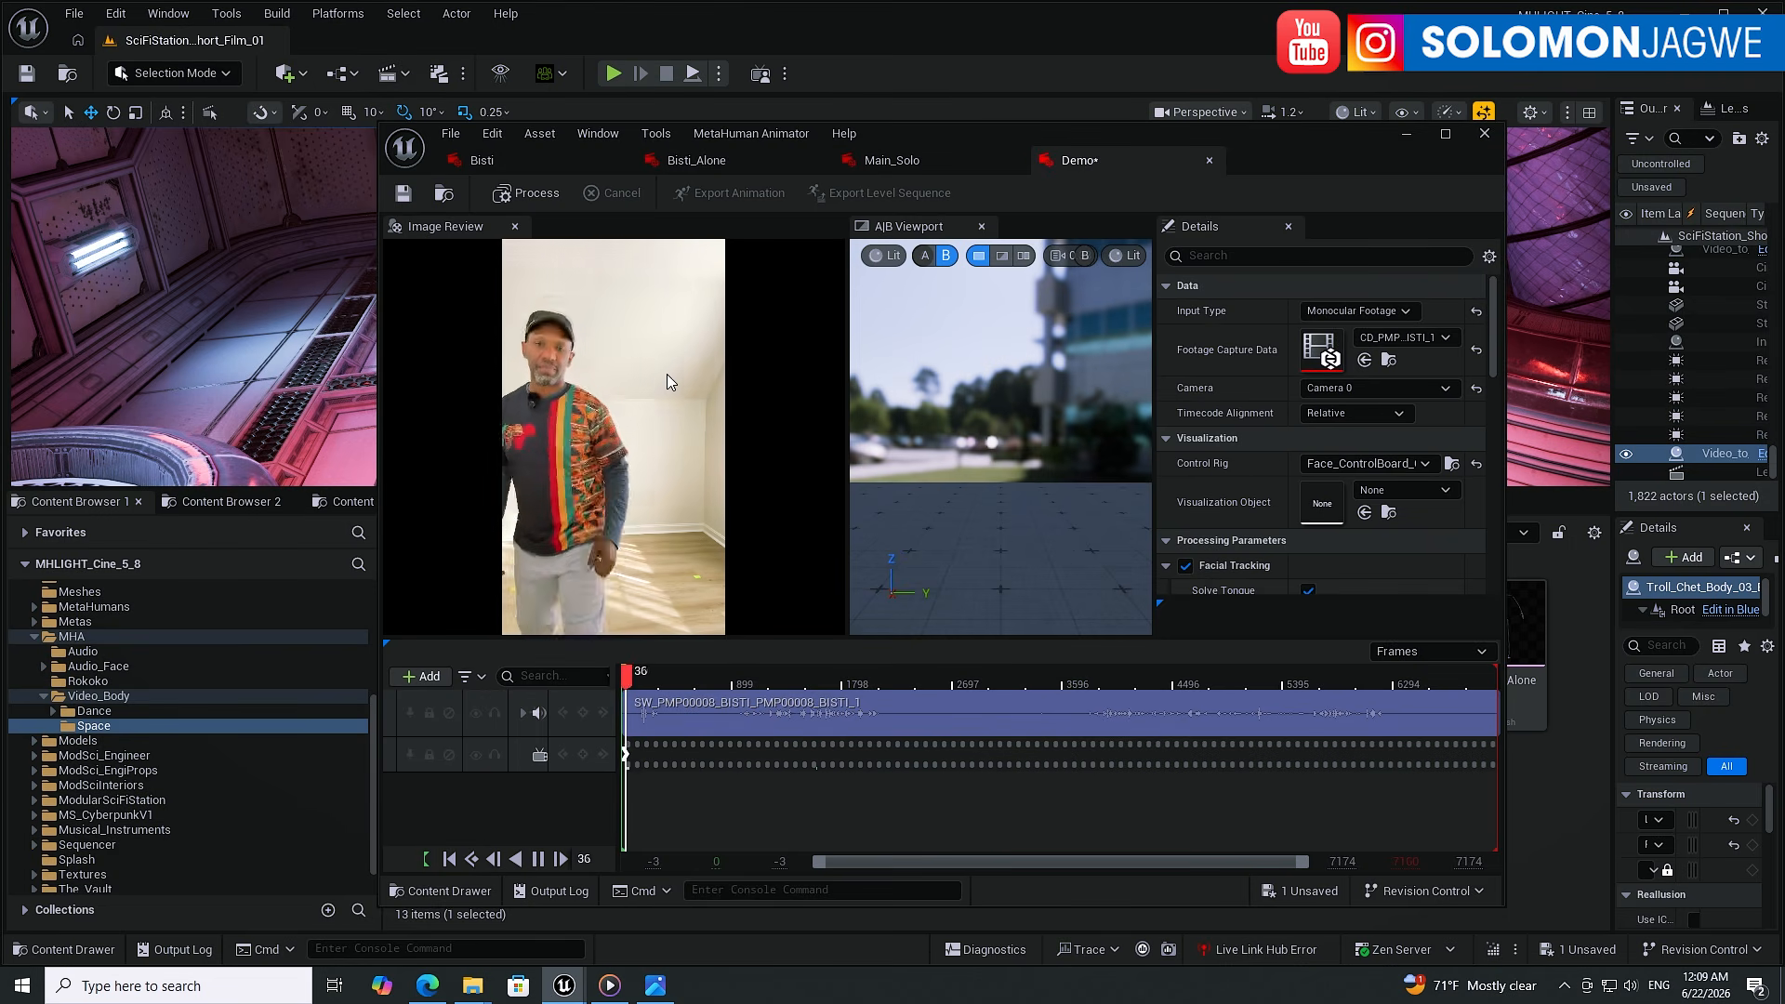
left_click(543, 861)
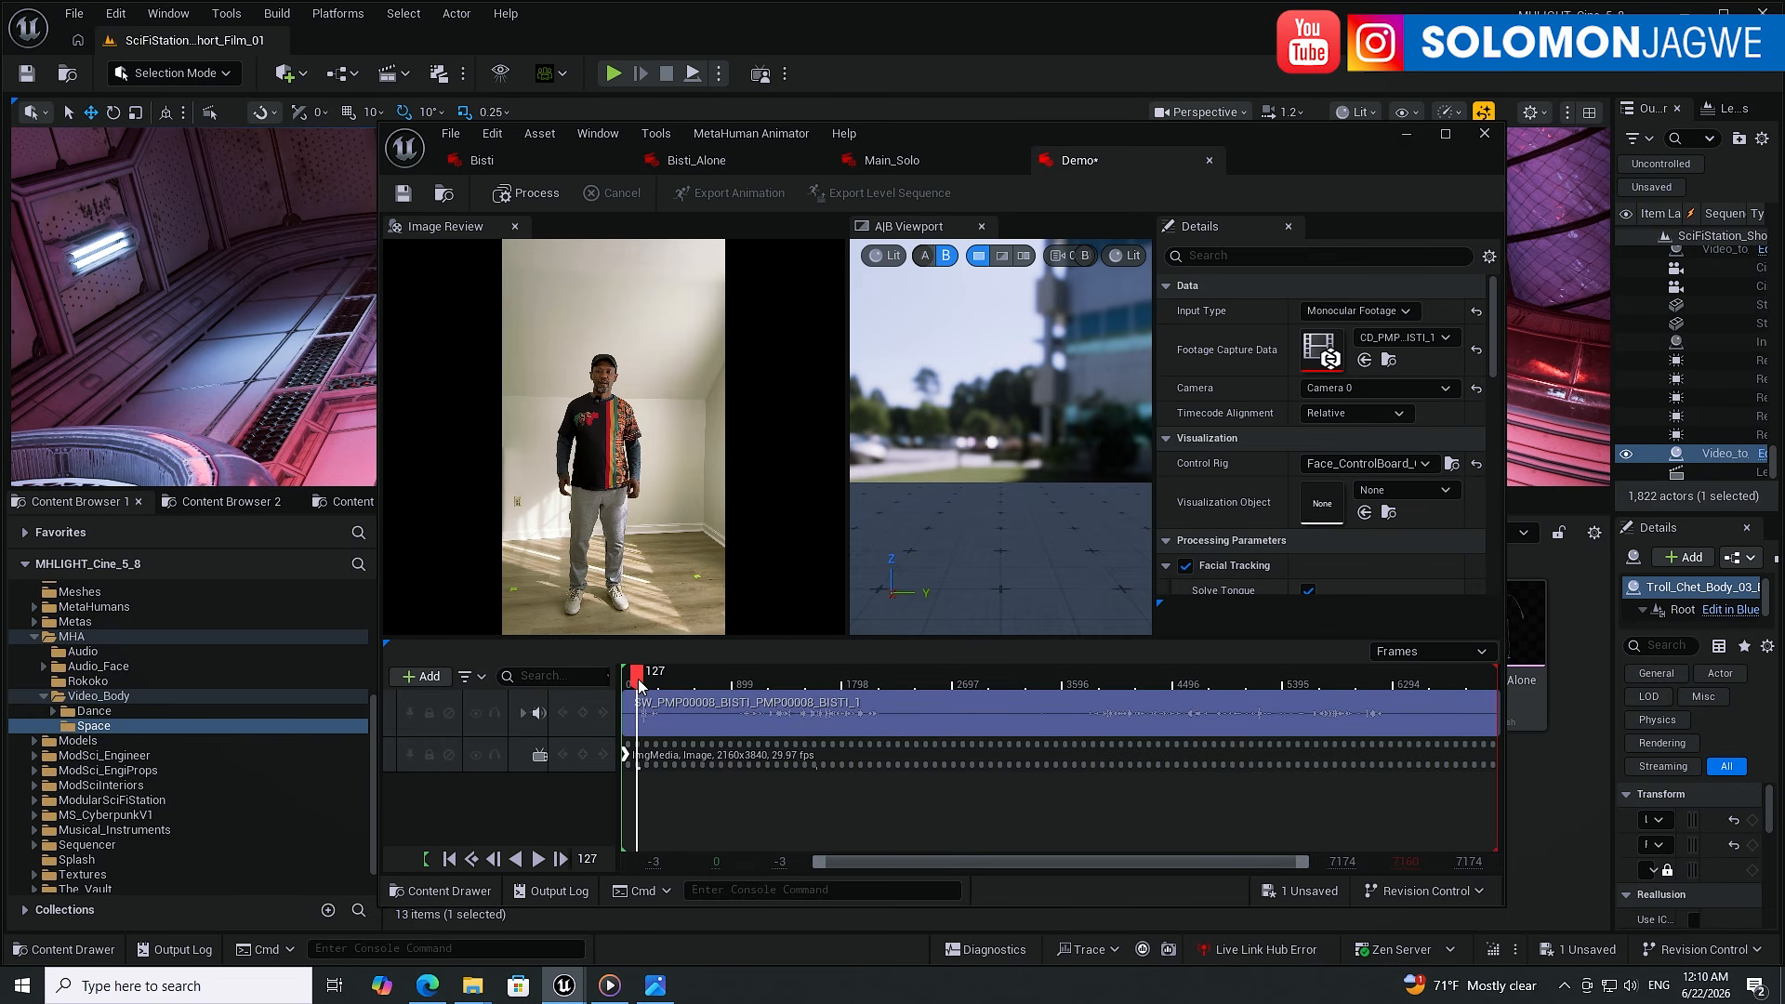
left_click_drag(638, 681, 685, 684)
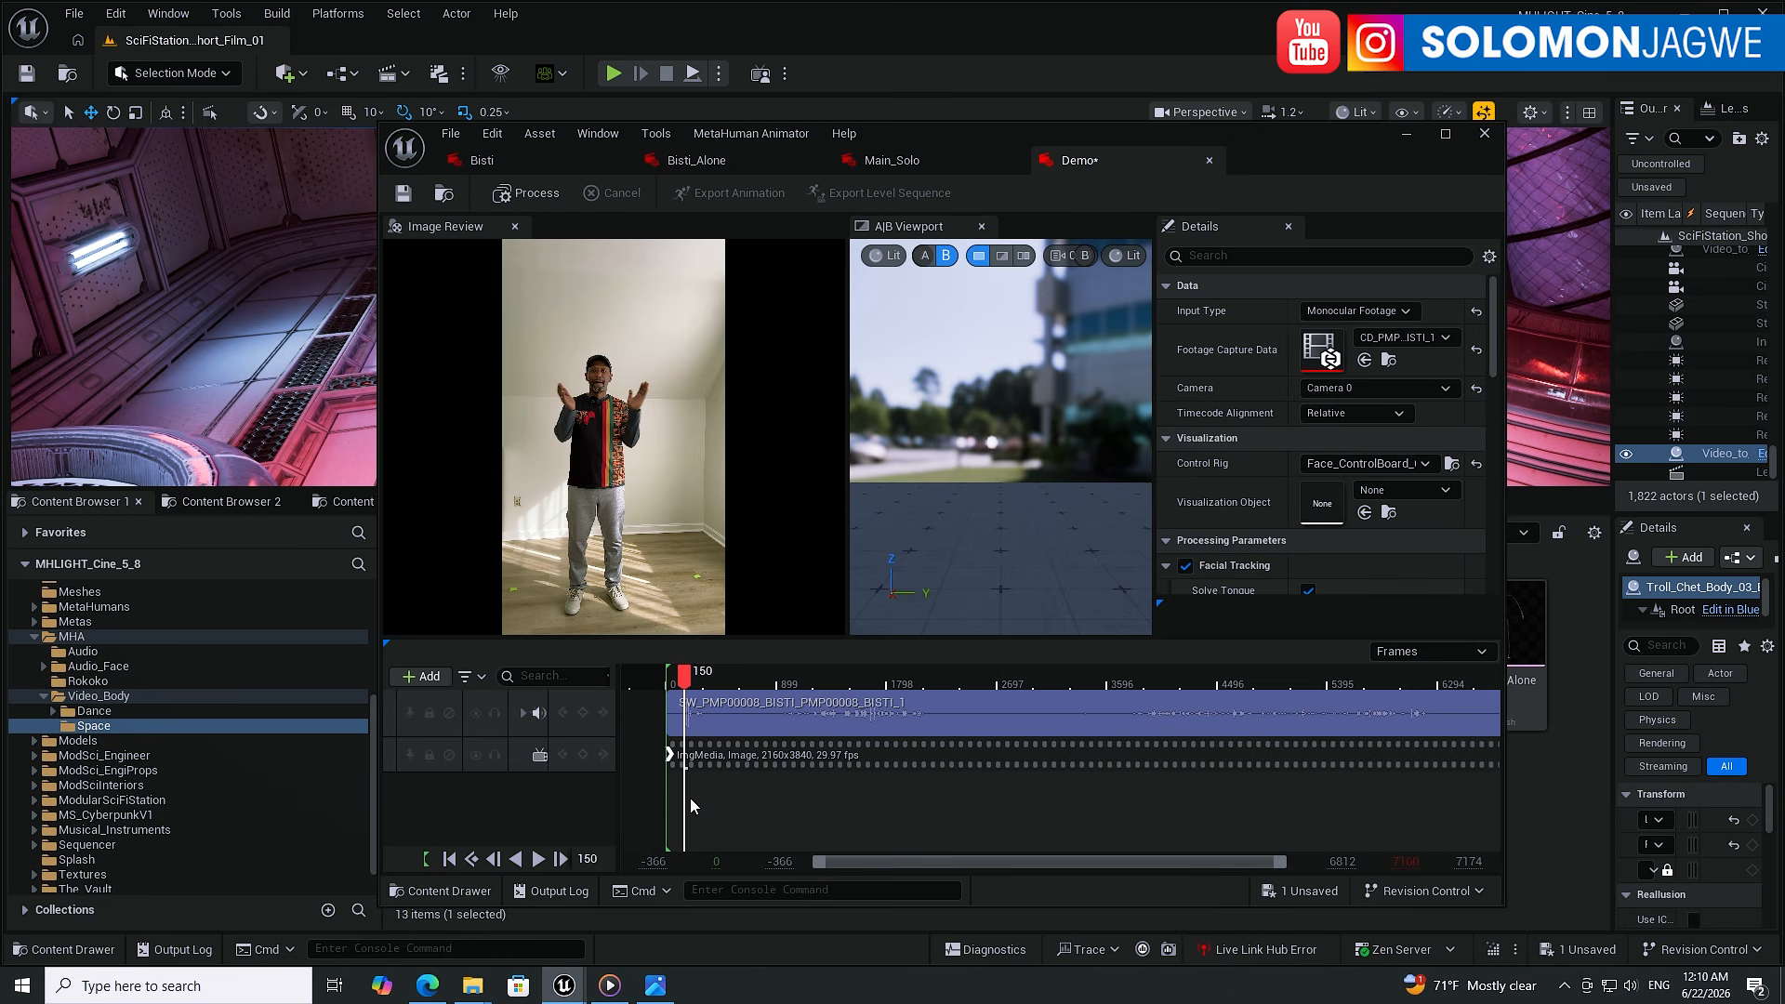
left_click(449, 859)
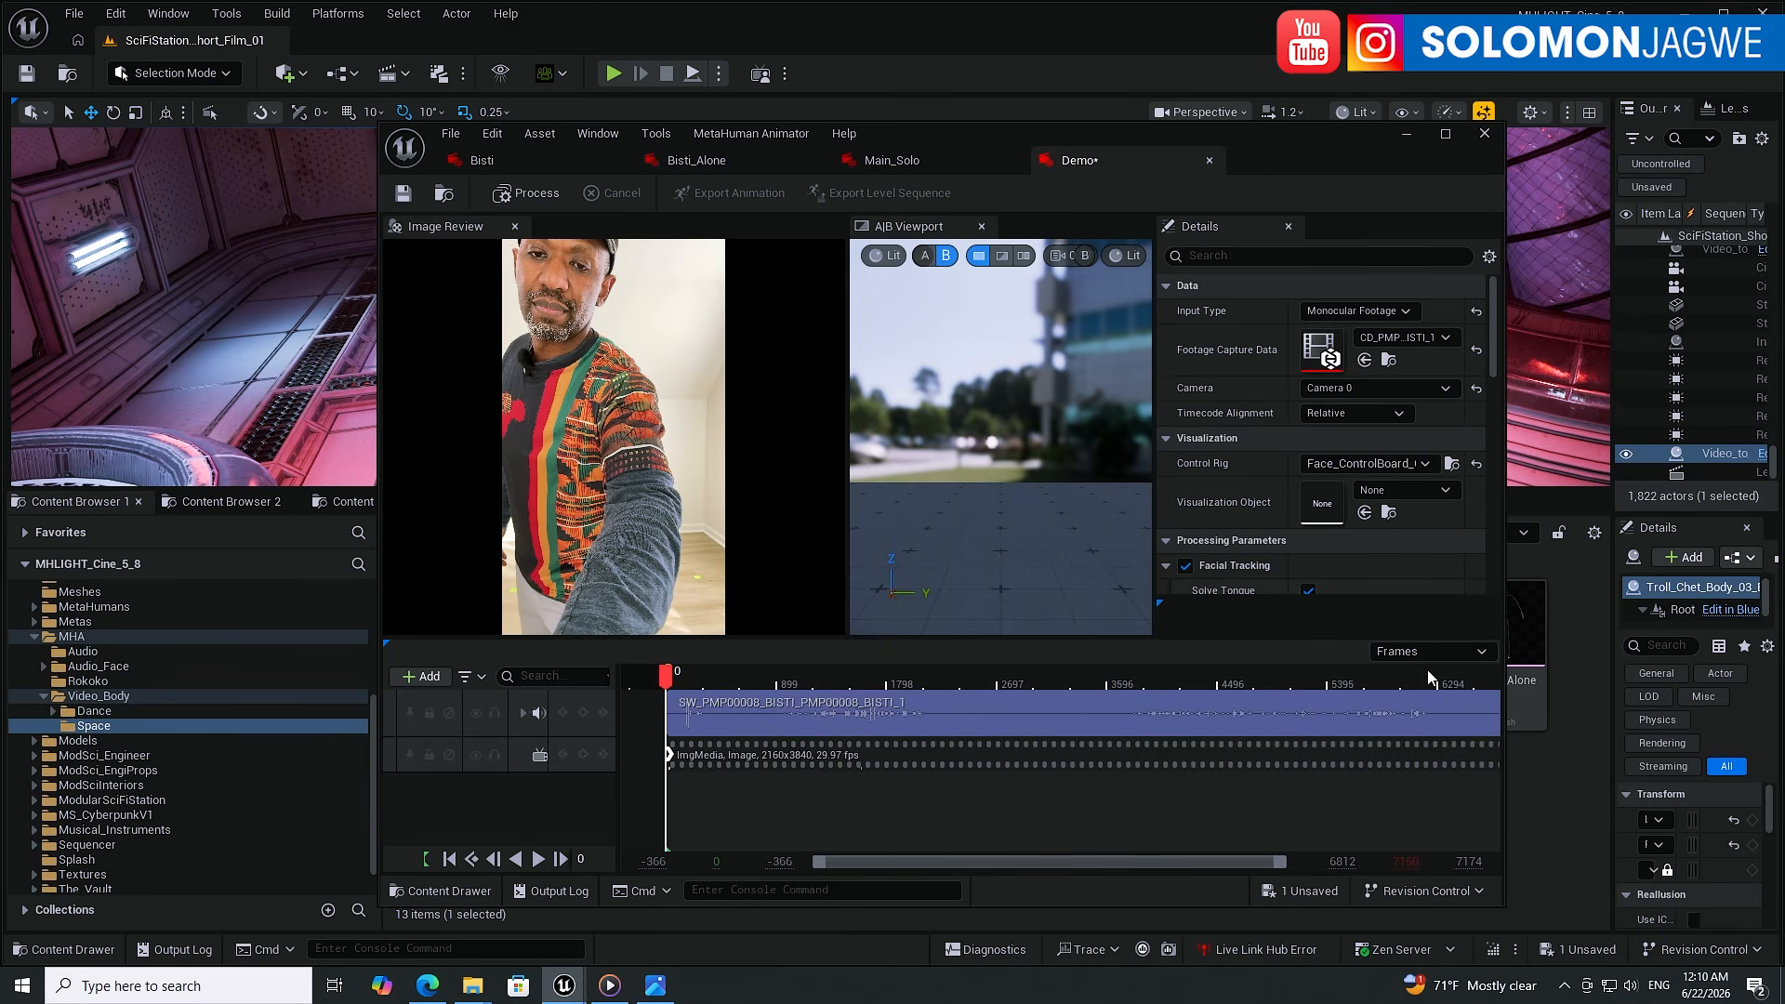
left_click(1484, 686)
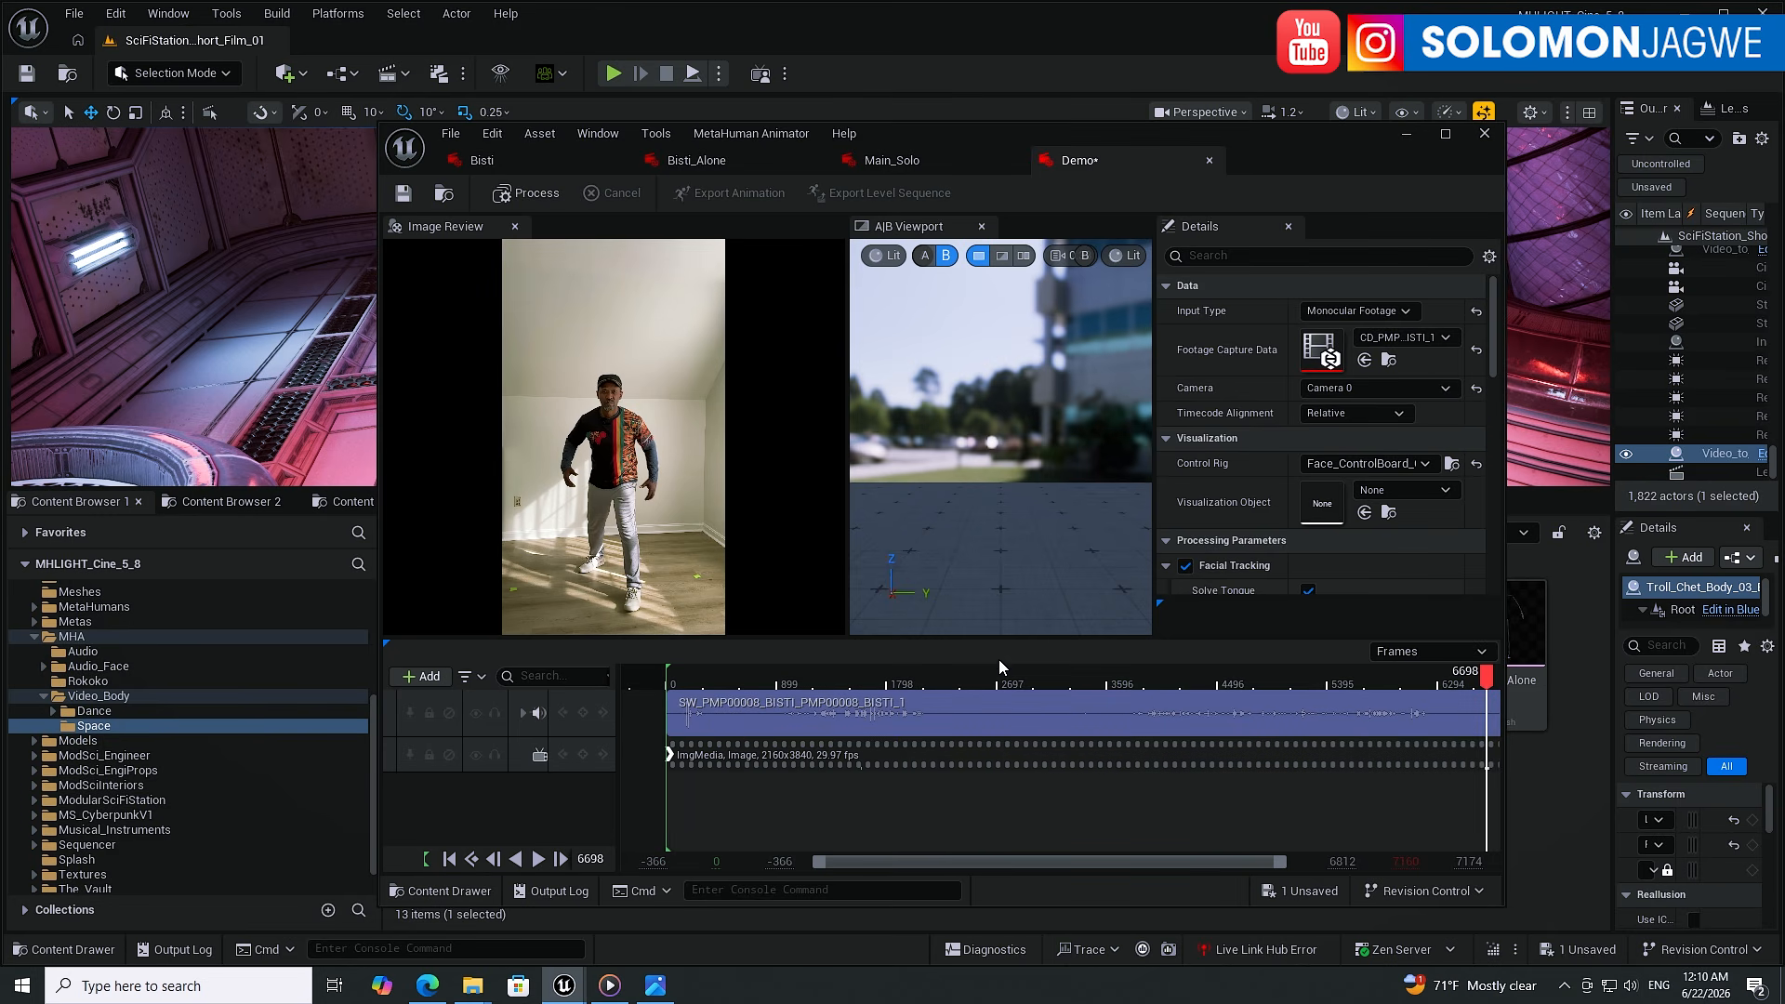
left_click(1055, 685)
left_click_drag(1055, 685, 1060, 683)
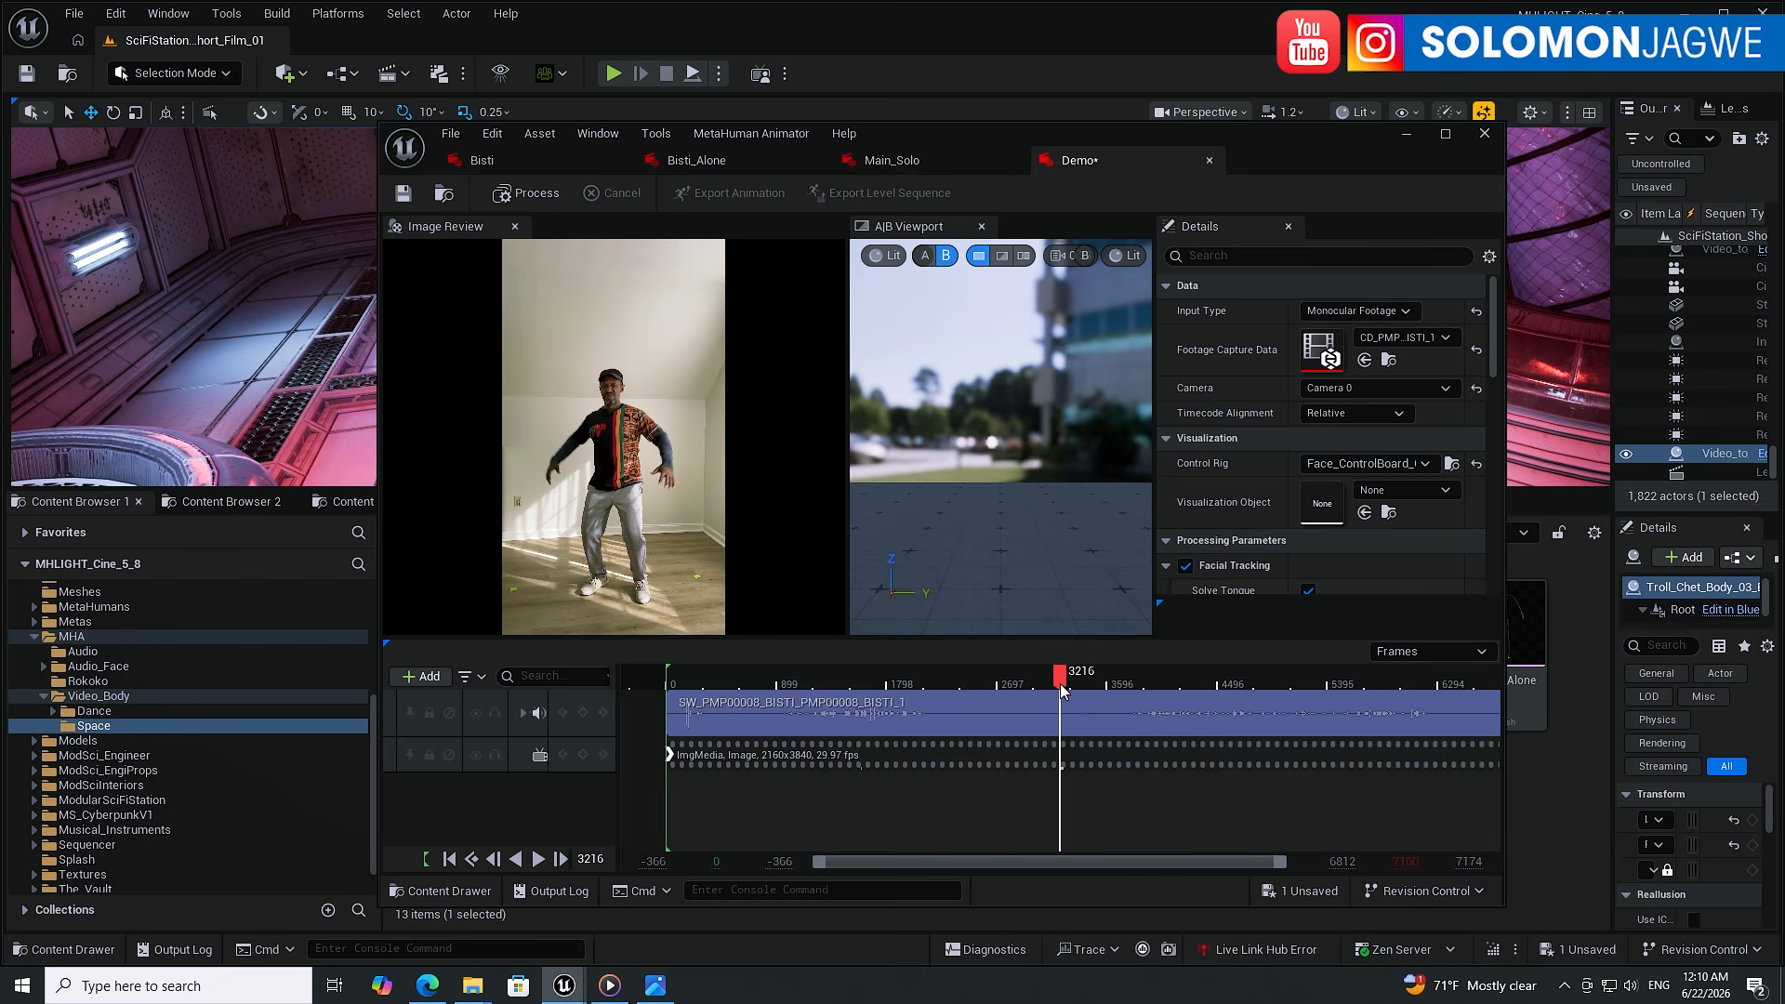
- Switch to the web browser, view the Markerless Motion Capture Plugin listing and open Fab's Limited-Time Free offers
left_click(426, 990)
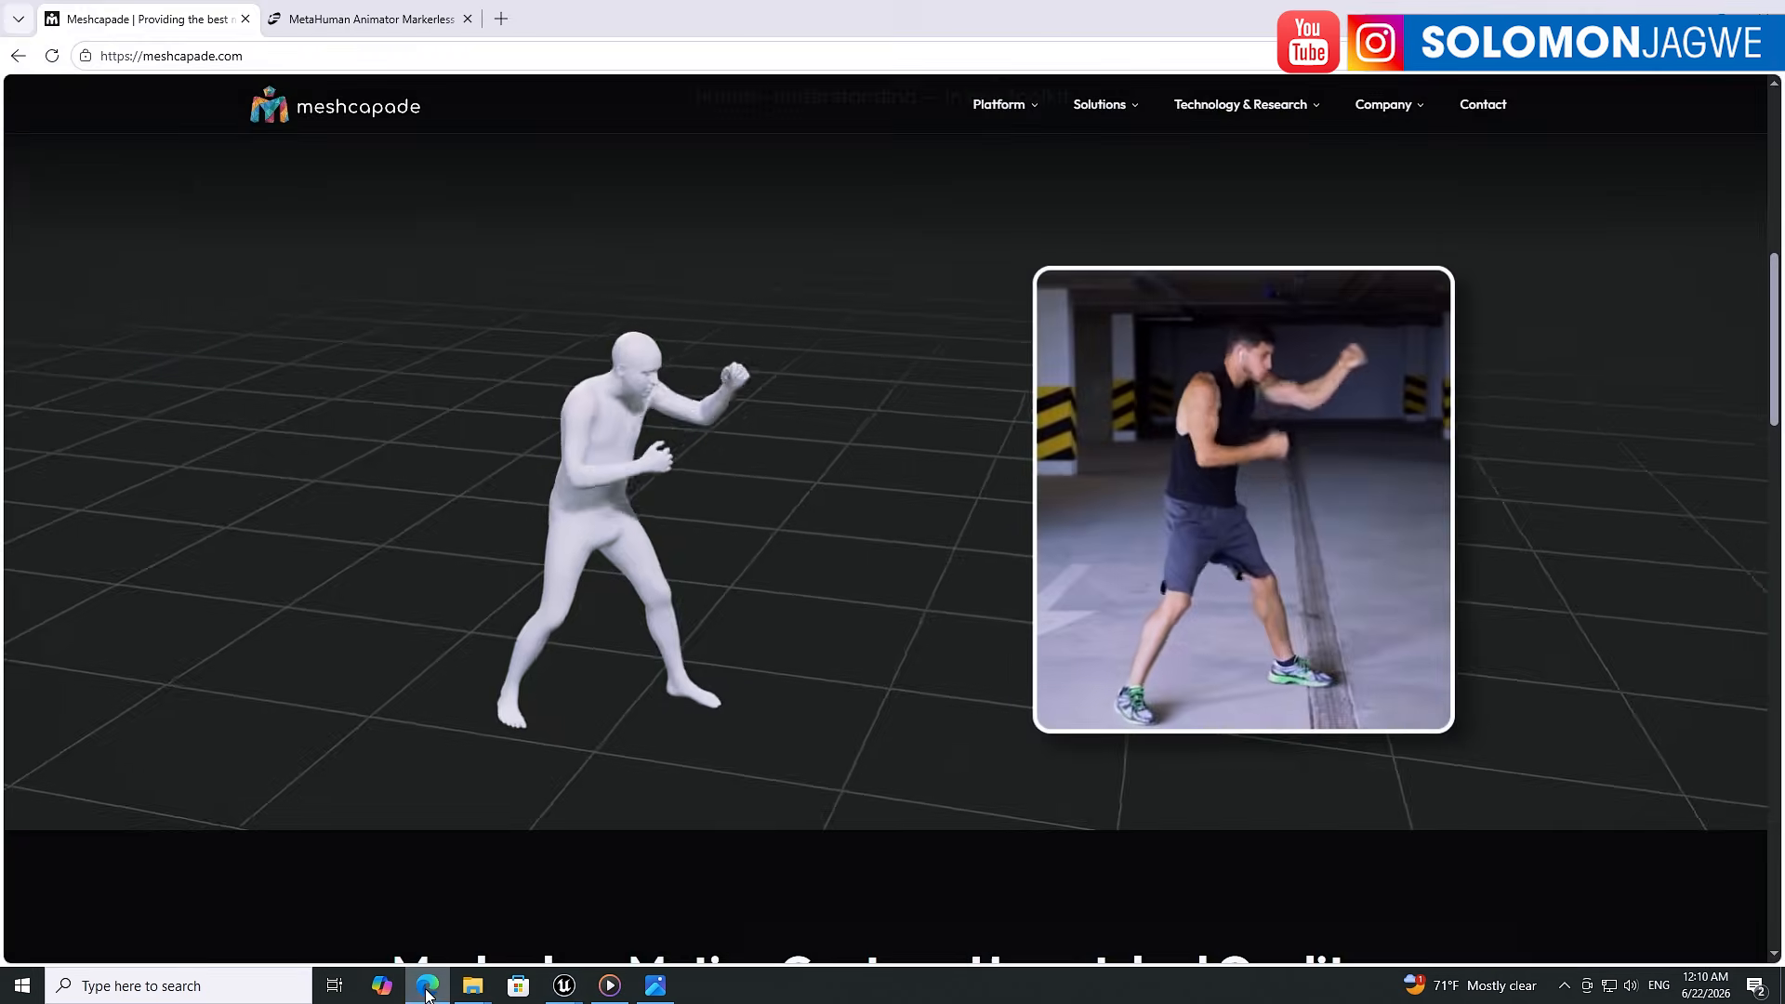
left_click(351, 28)
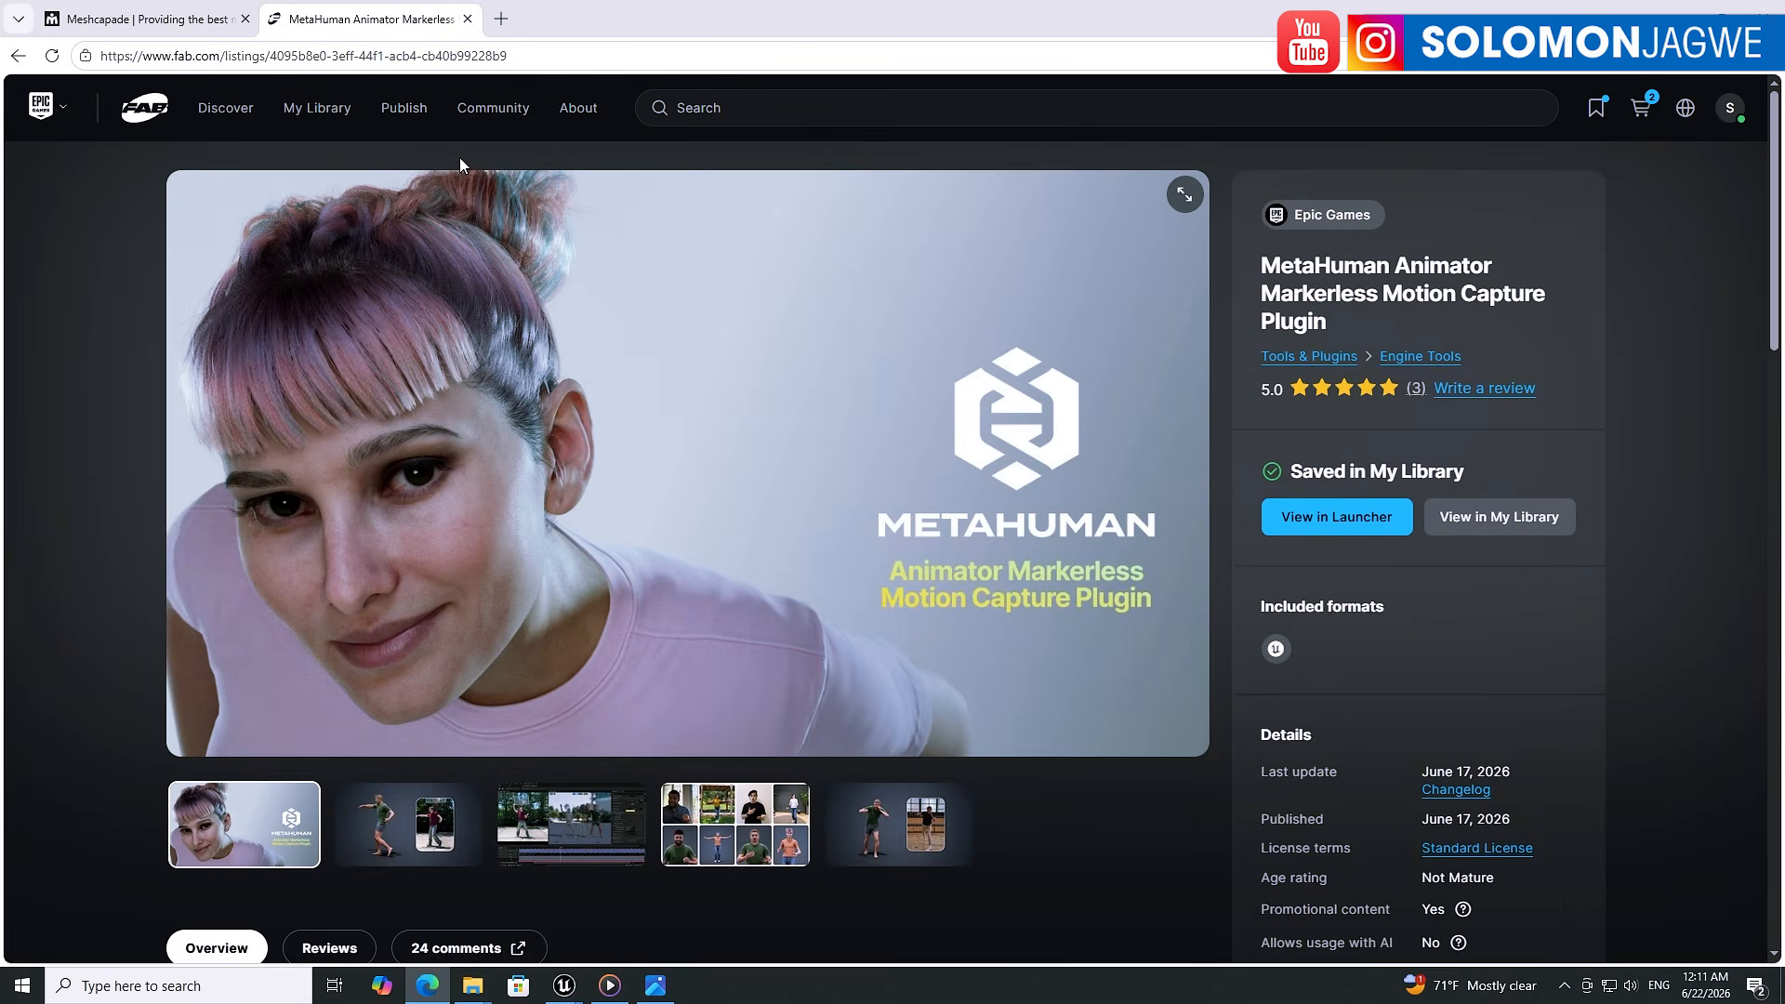
left_click(33, 115)
left_click(154, 116)
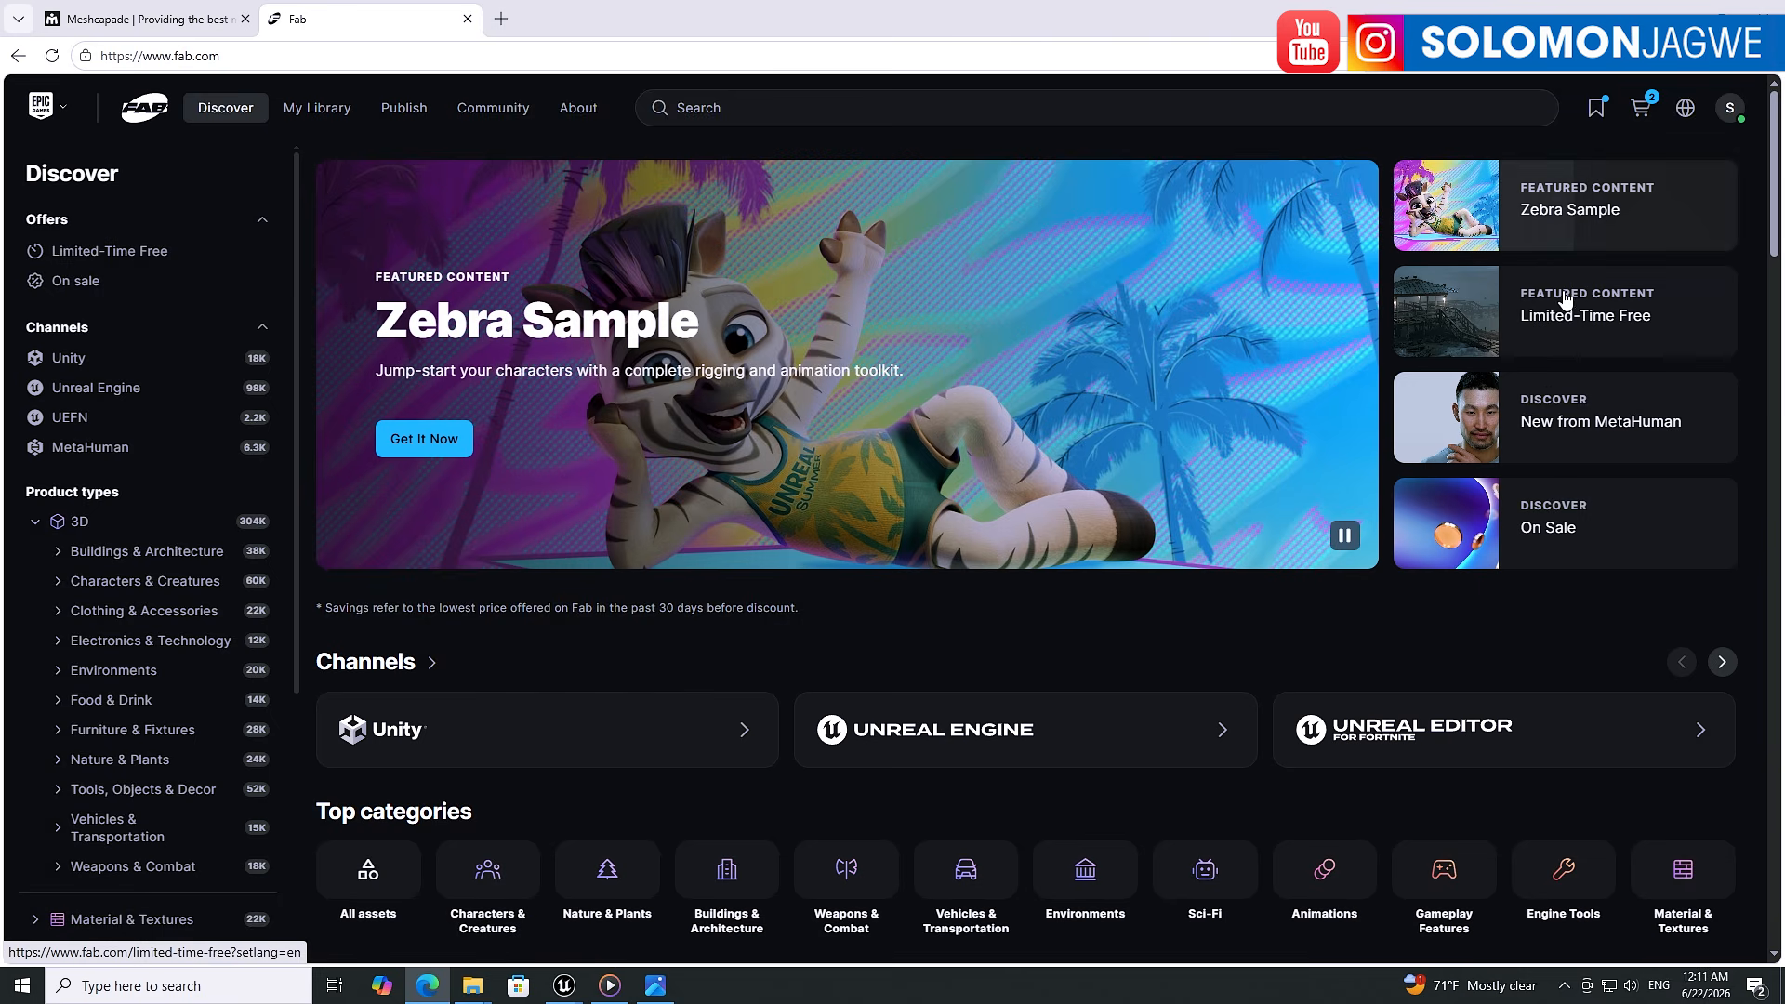
left_click(1577, 319)
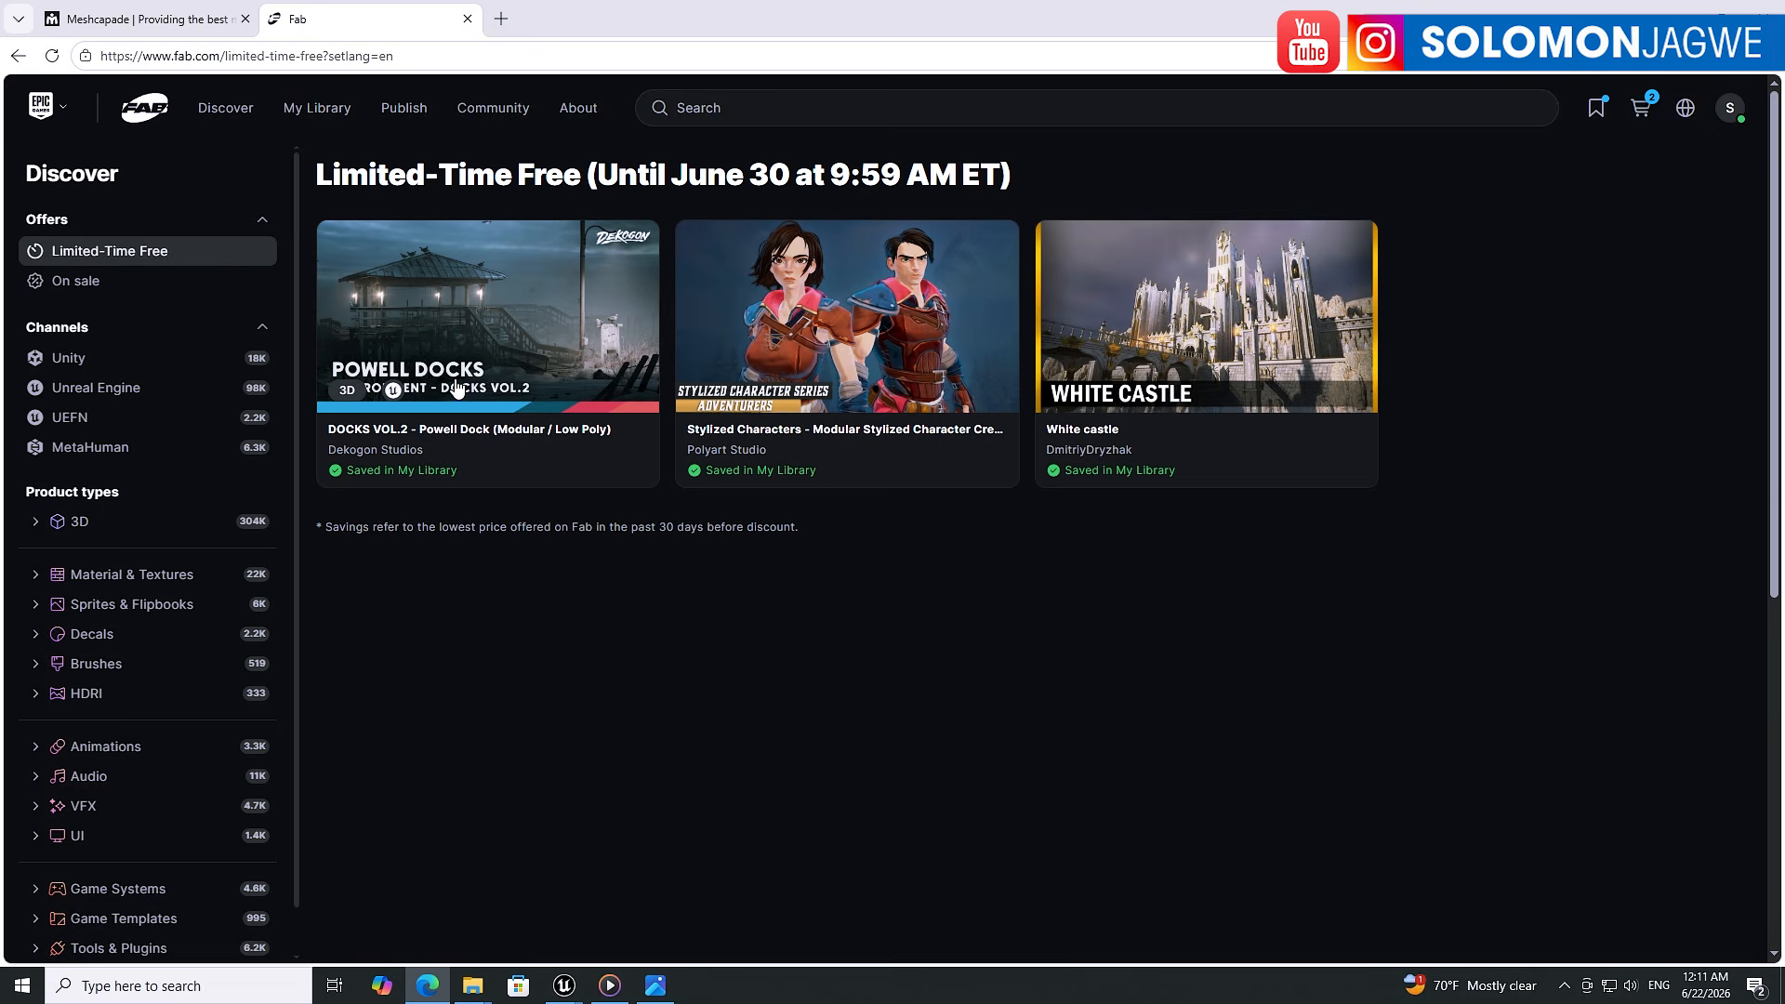
- Browse the preview images of the DOCKS VOL.2 - Powell Dock listing and return to Unreal Editor
left_click(477, 331)
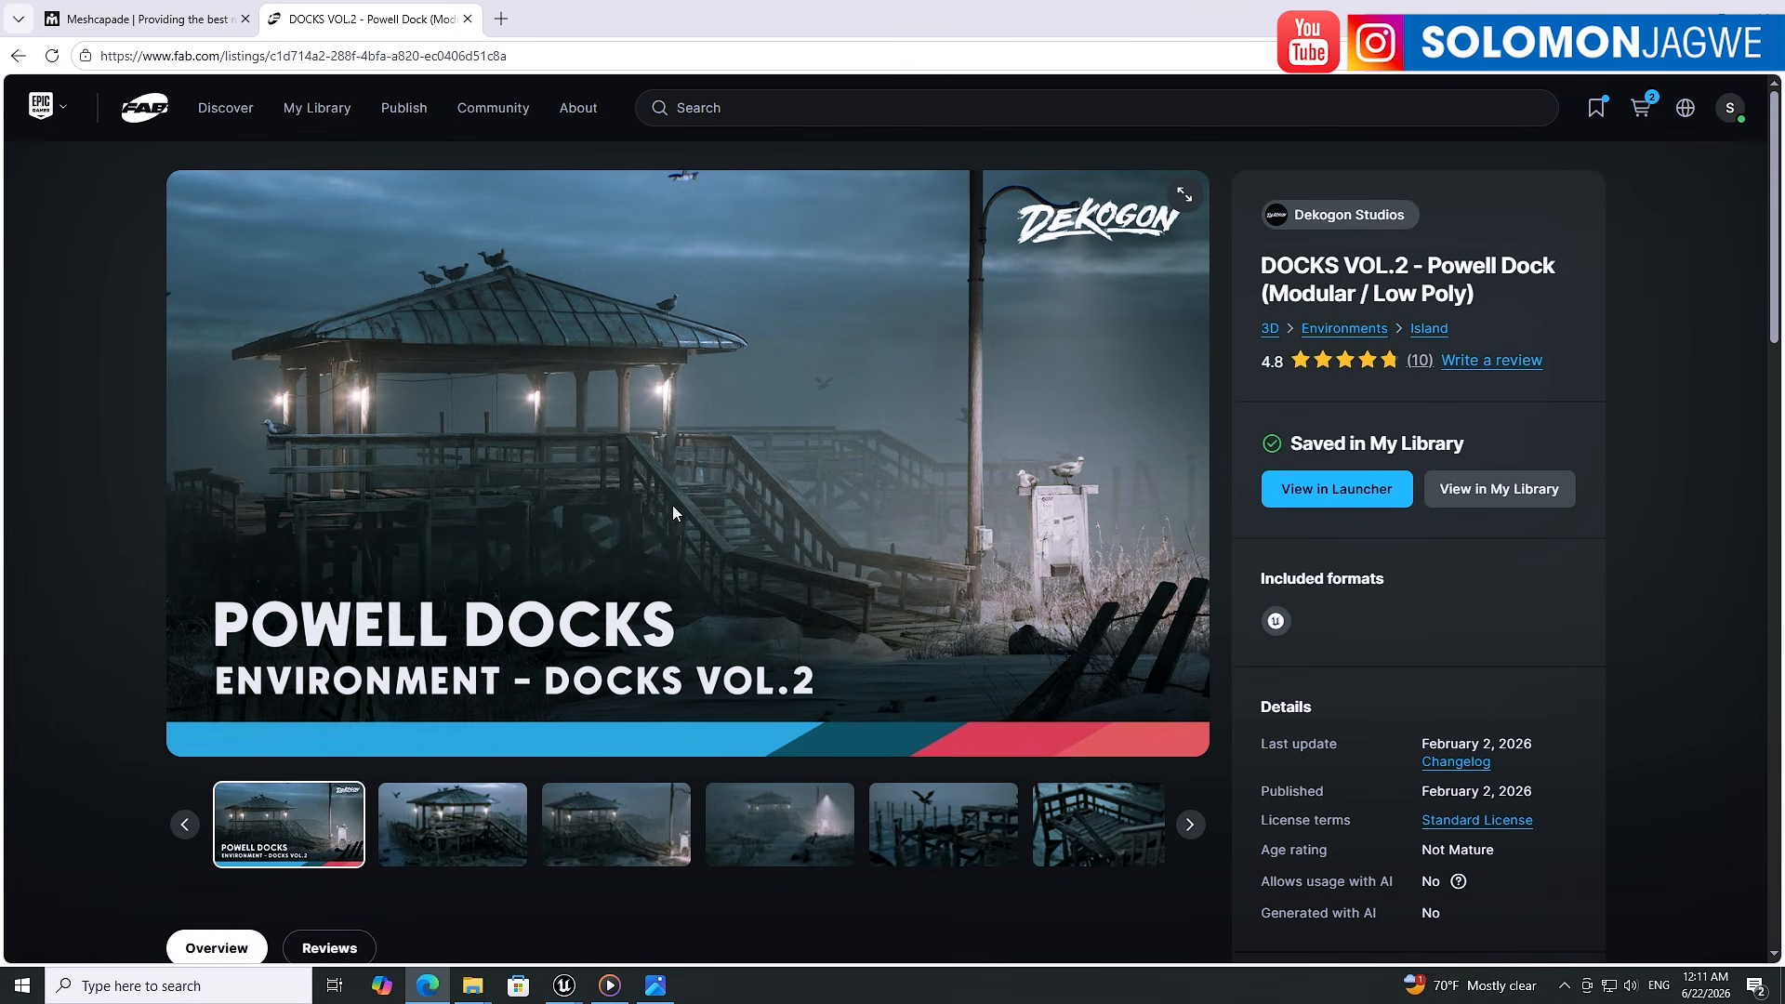
left_click(493, 853)
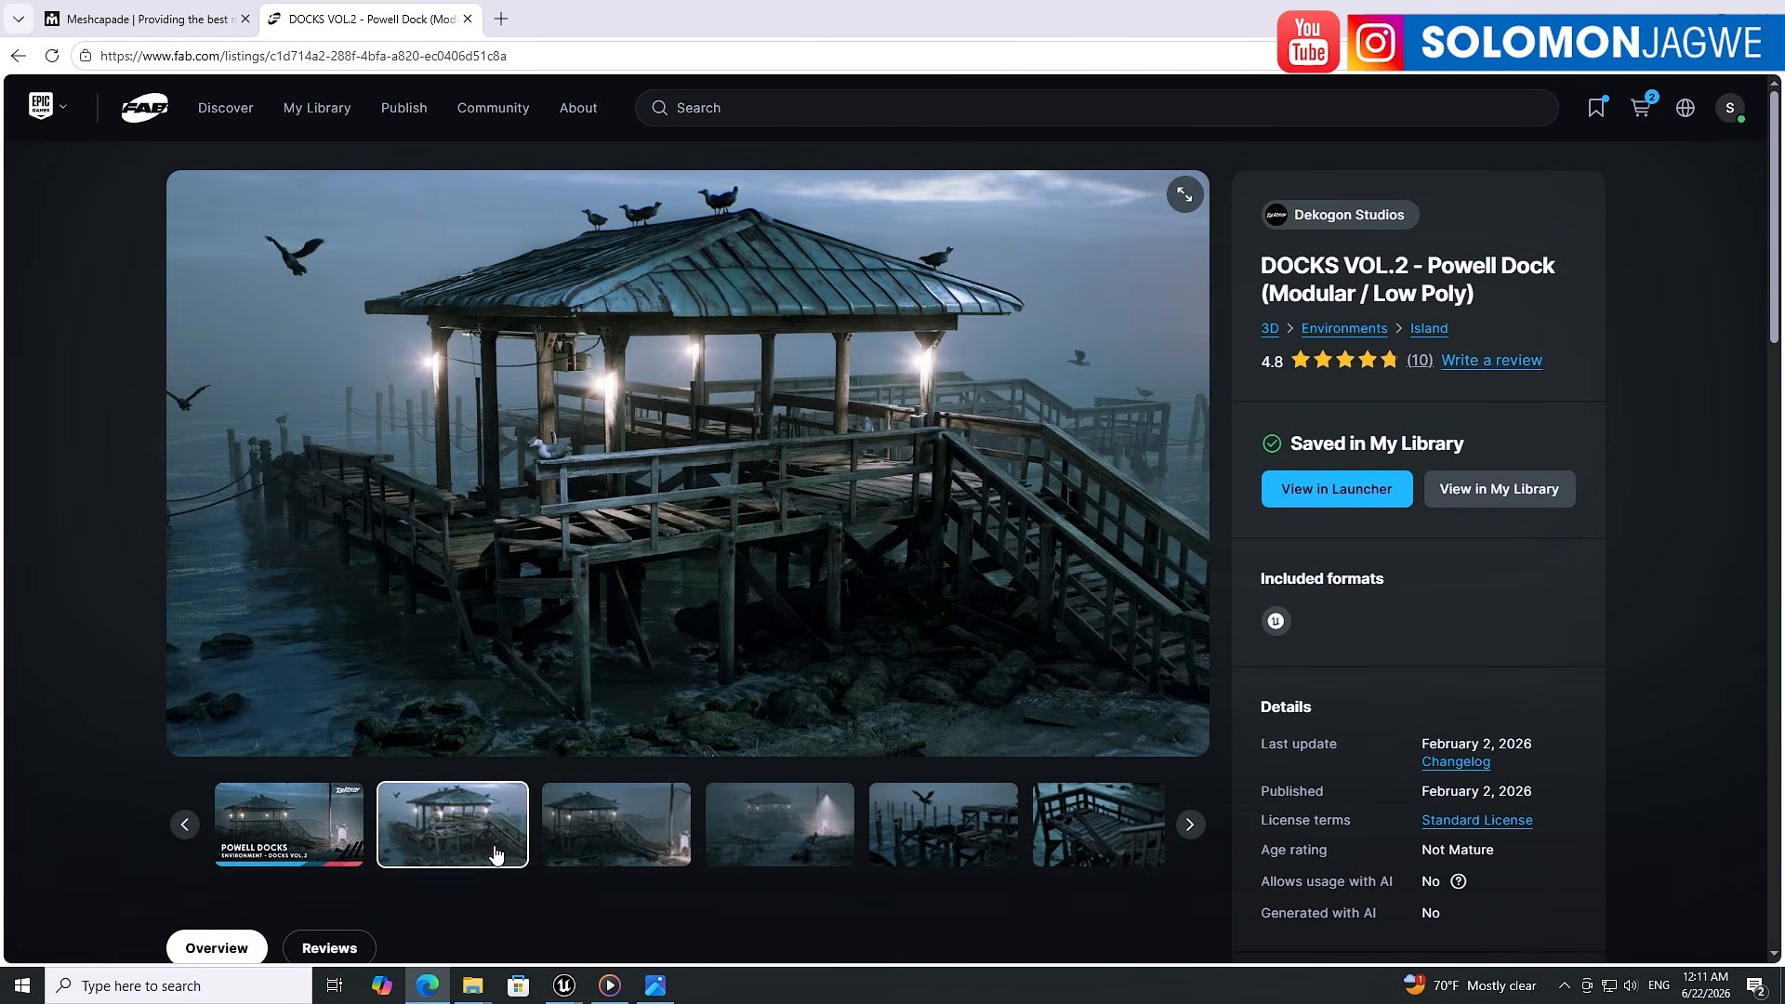
left_click(597, 846)
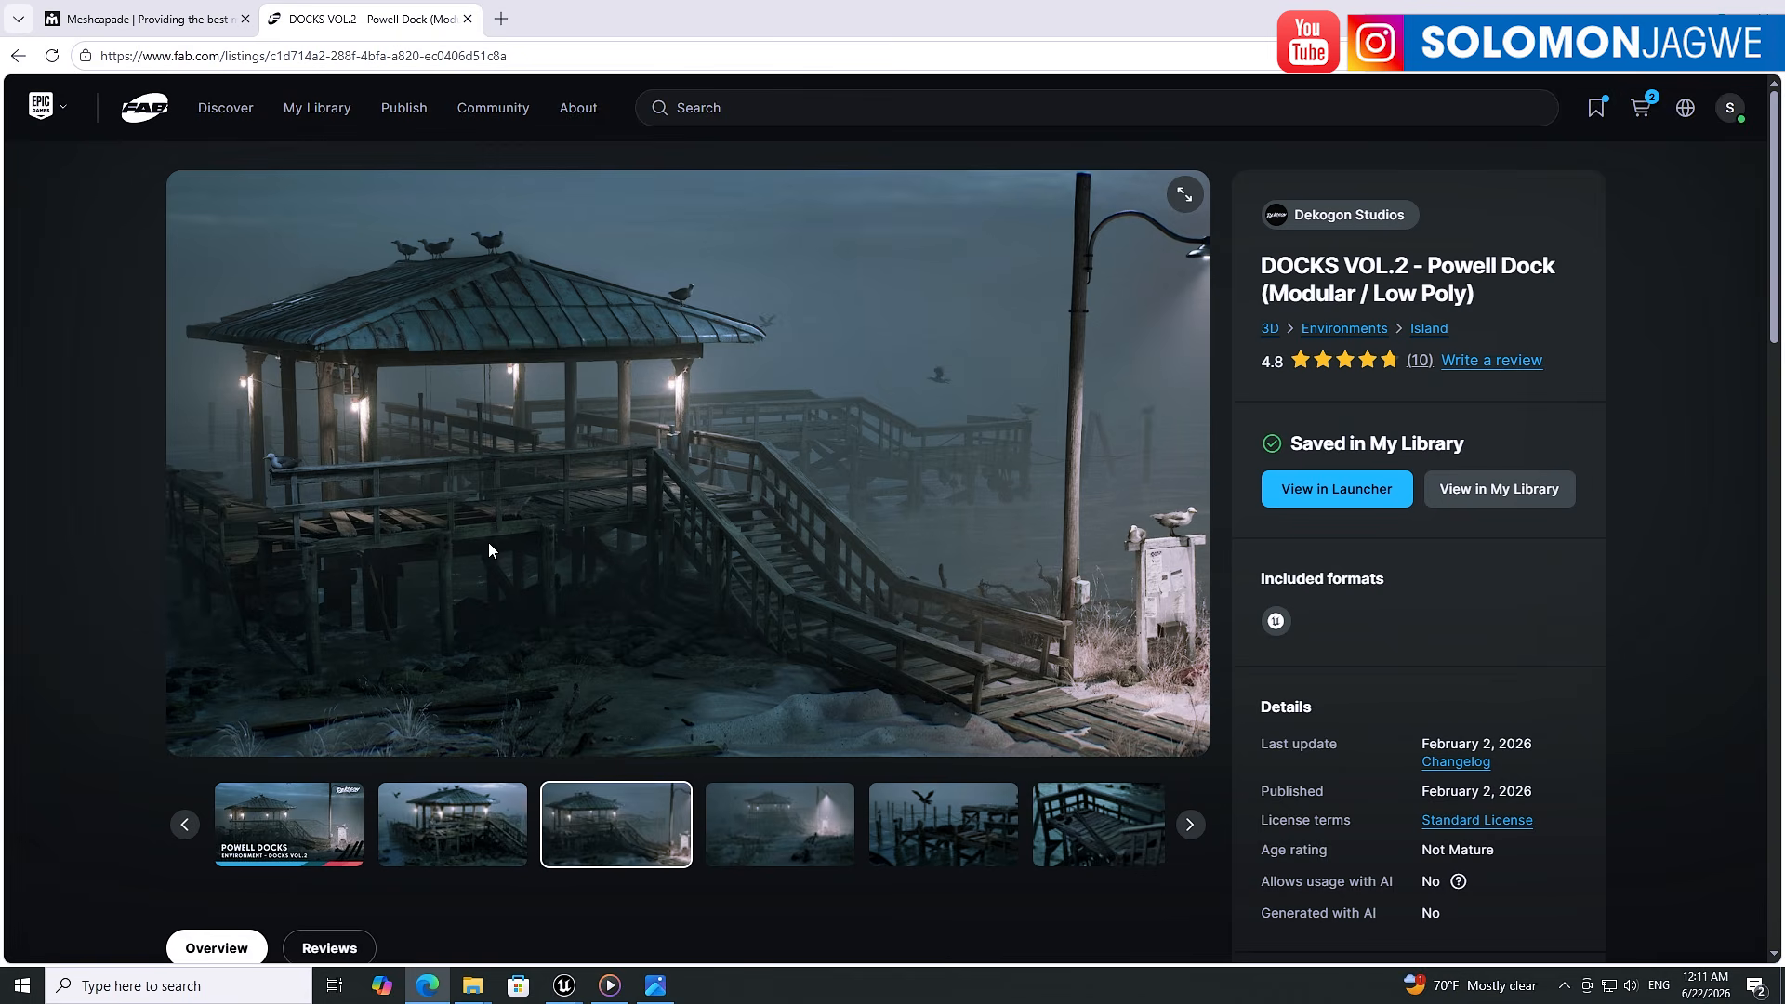
left_click(802, 833)
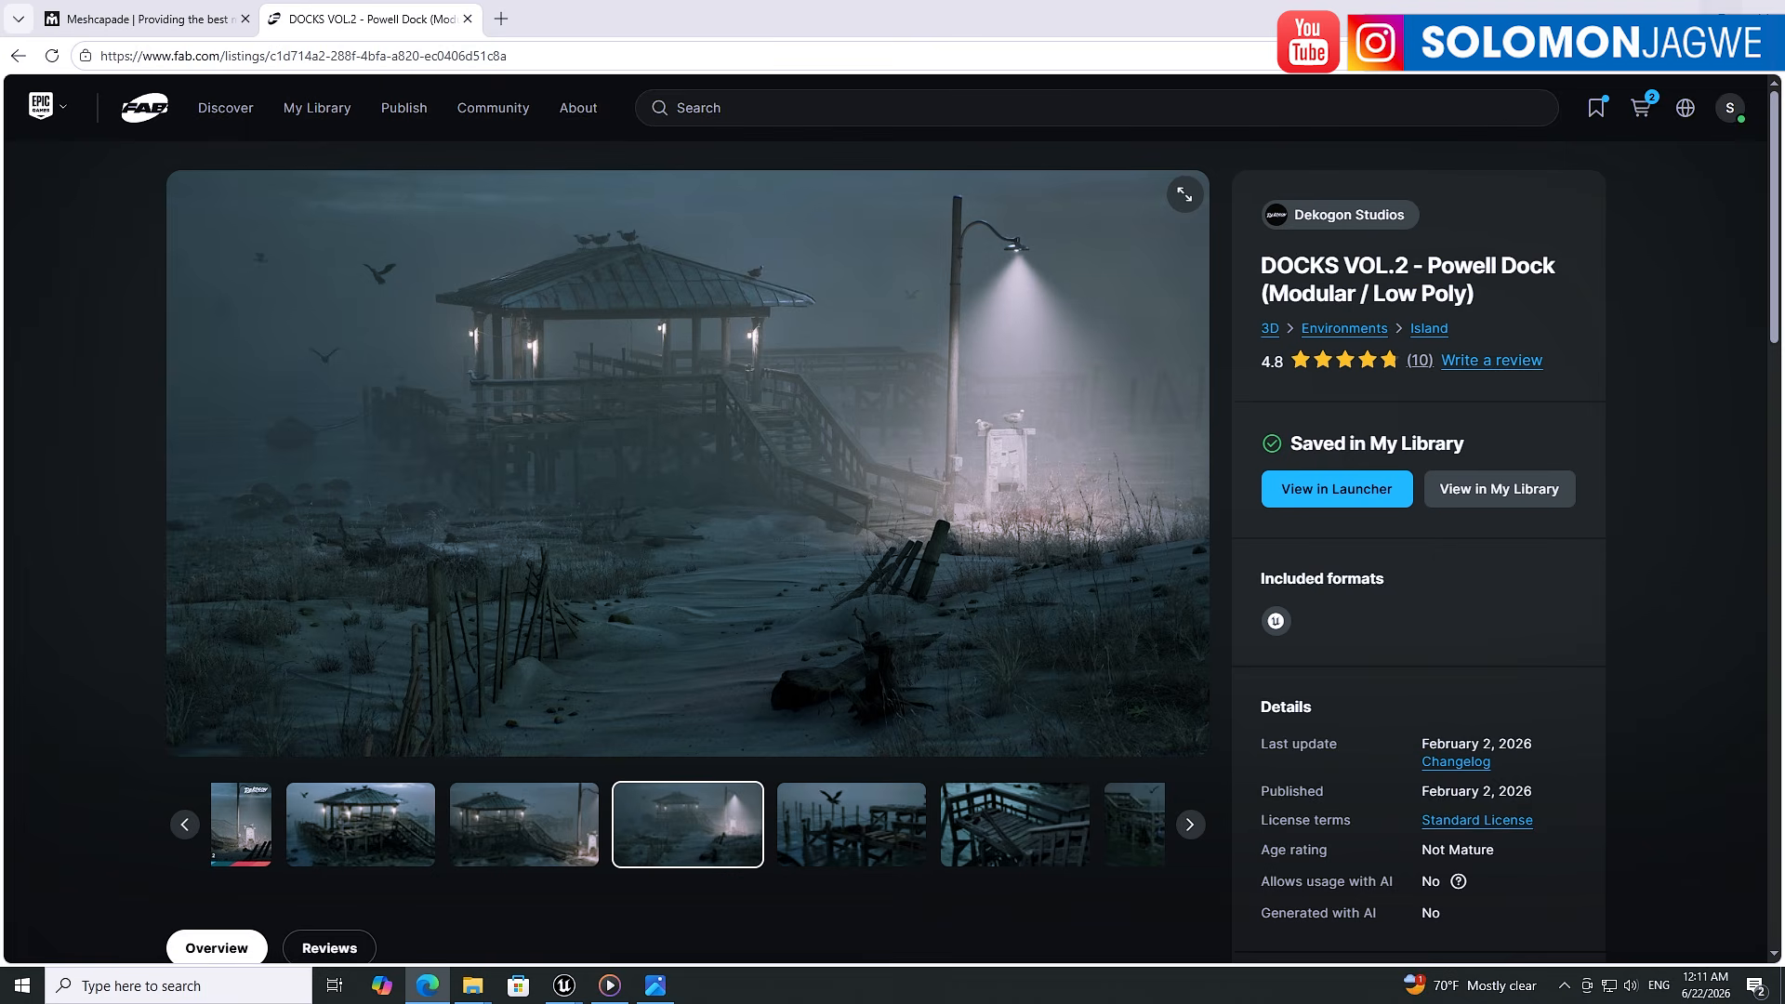
left_click(1677, 7)
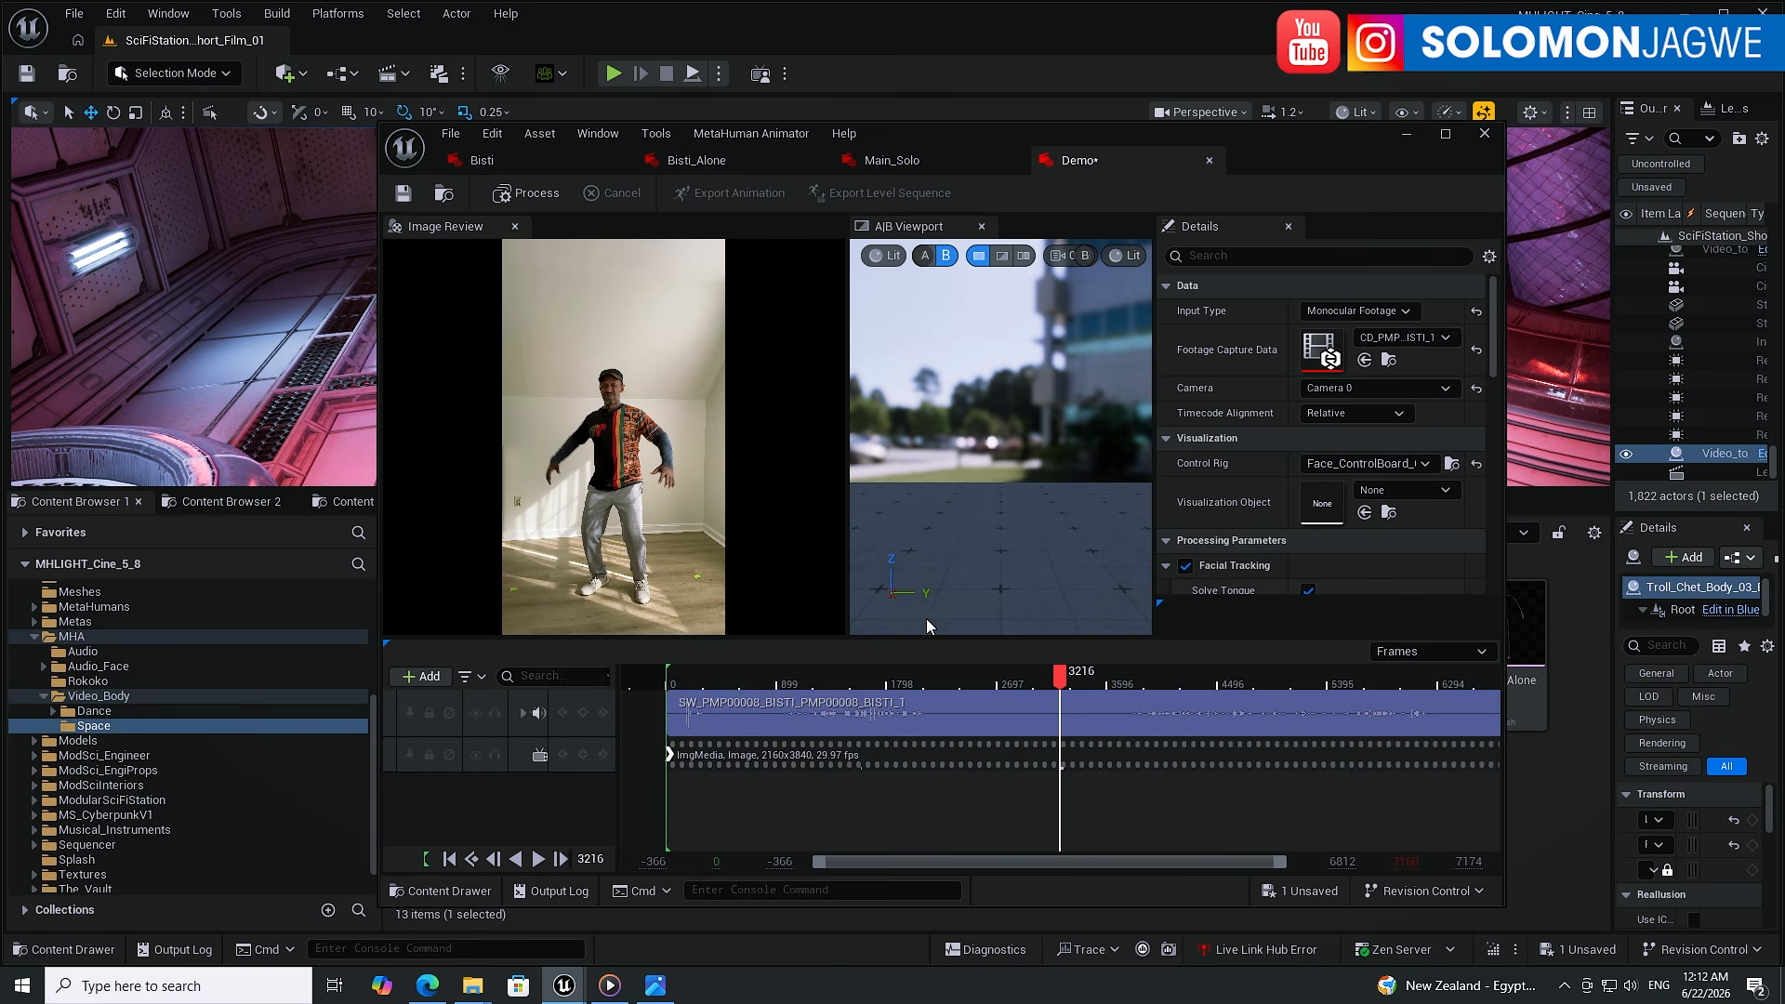
- Move the playhead to about frame 317 and enable Body Tracking for the Demo performance in the maximized editor, with Facial Tracking settings collapsed
left_click(706, 684)
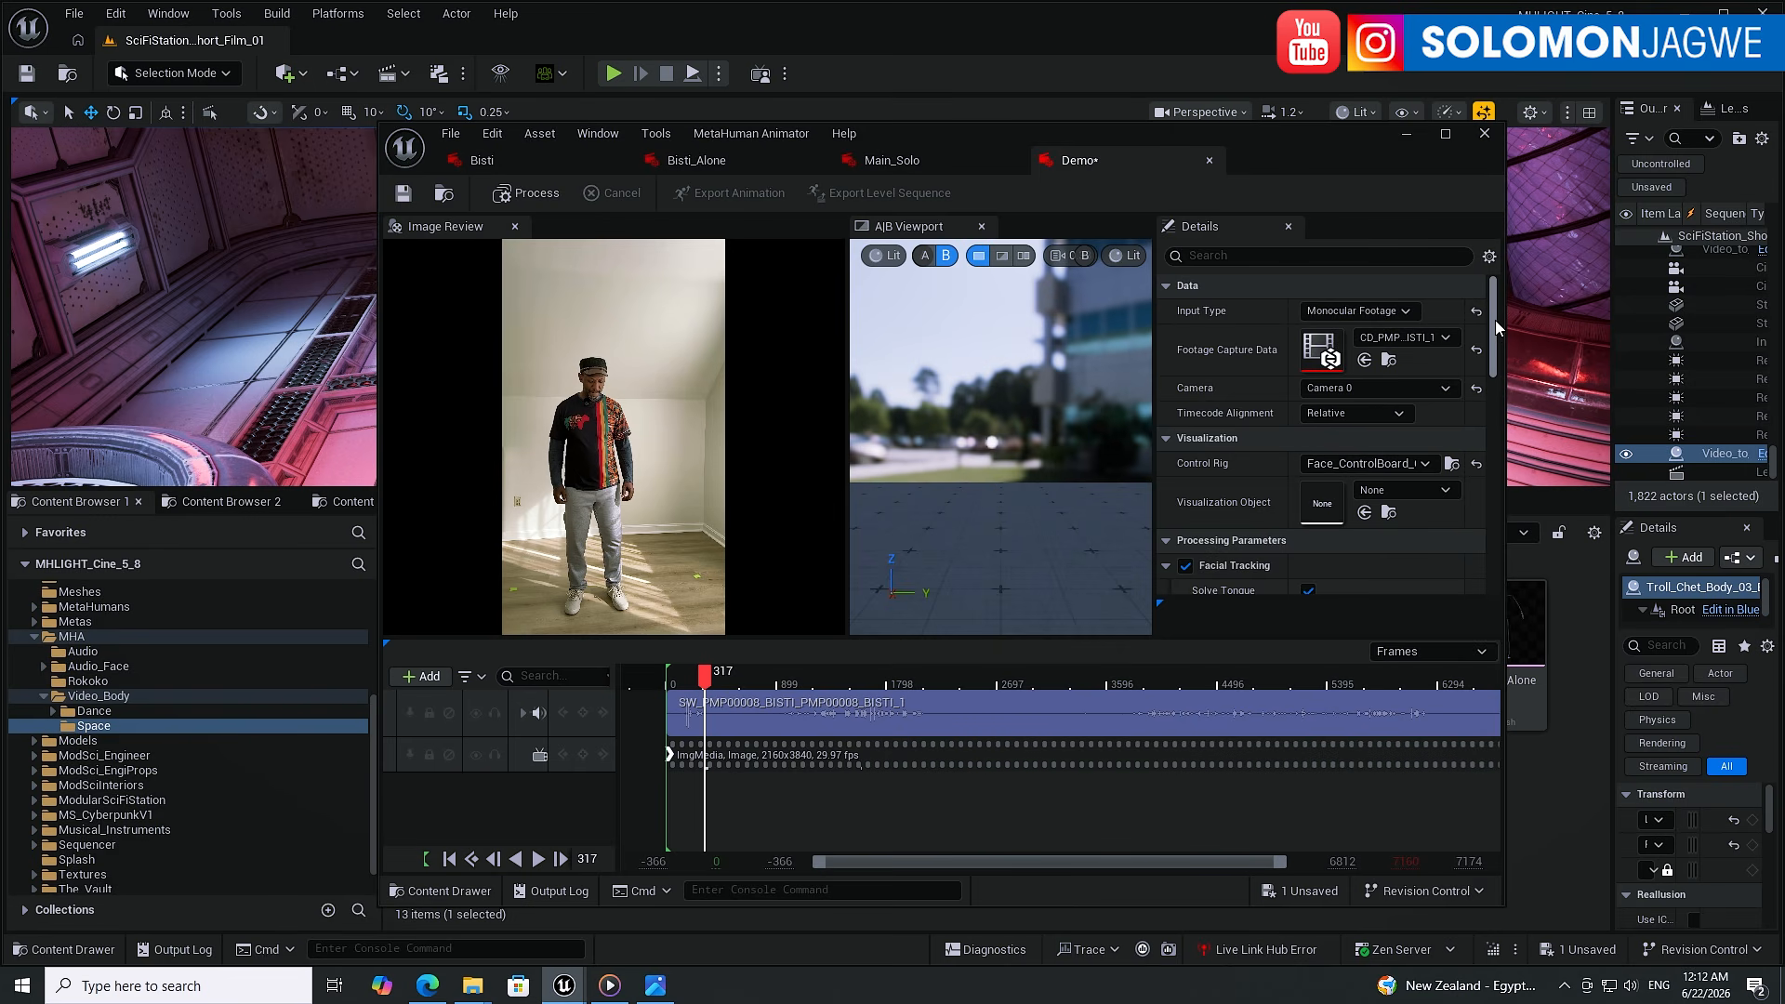
left_click_drag(1494, 320, 1480, 355)
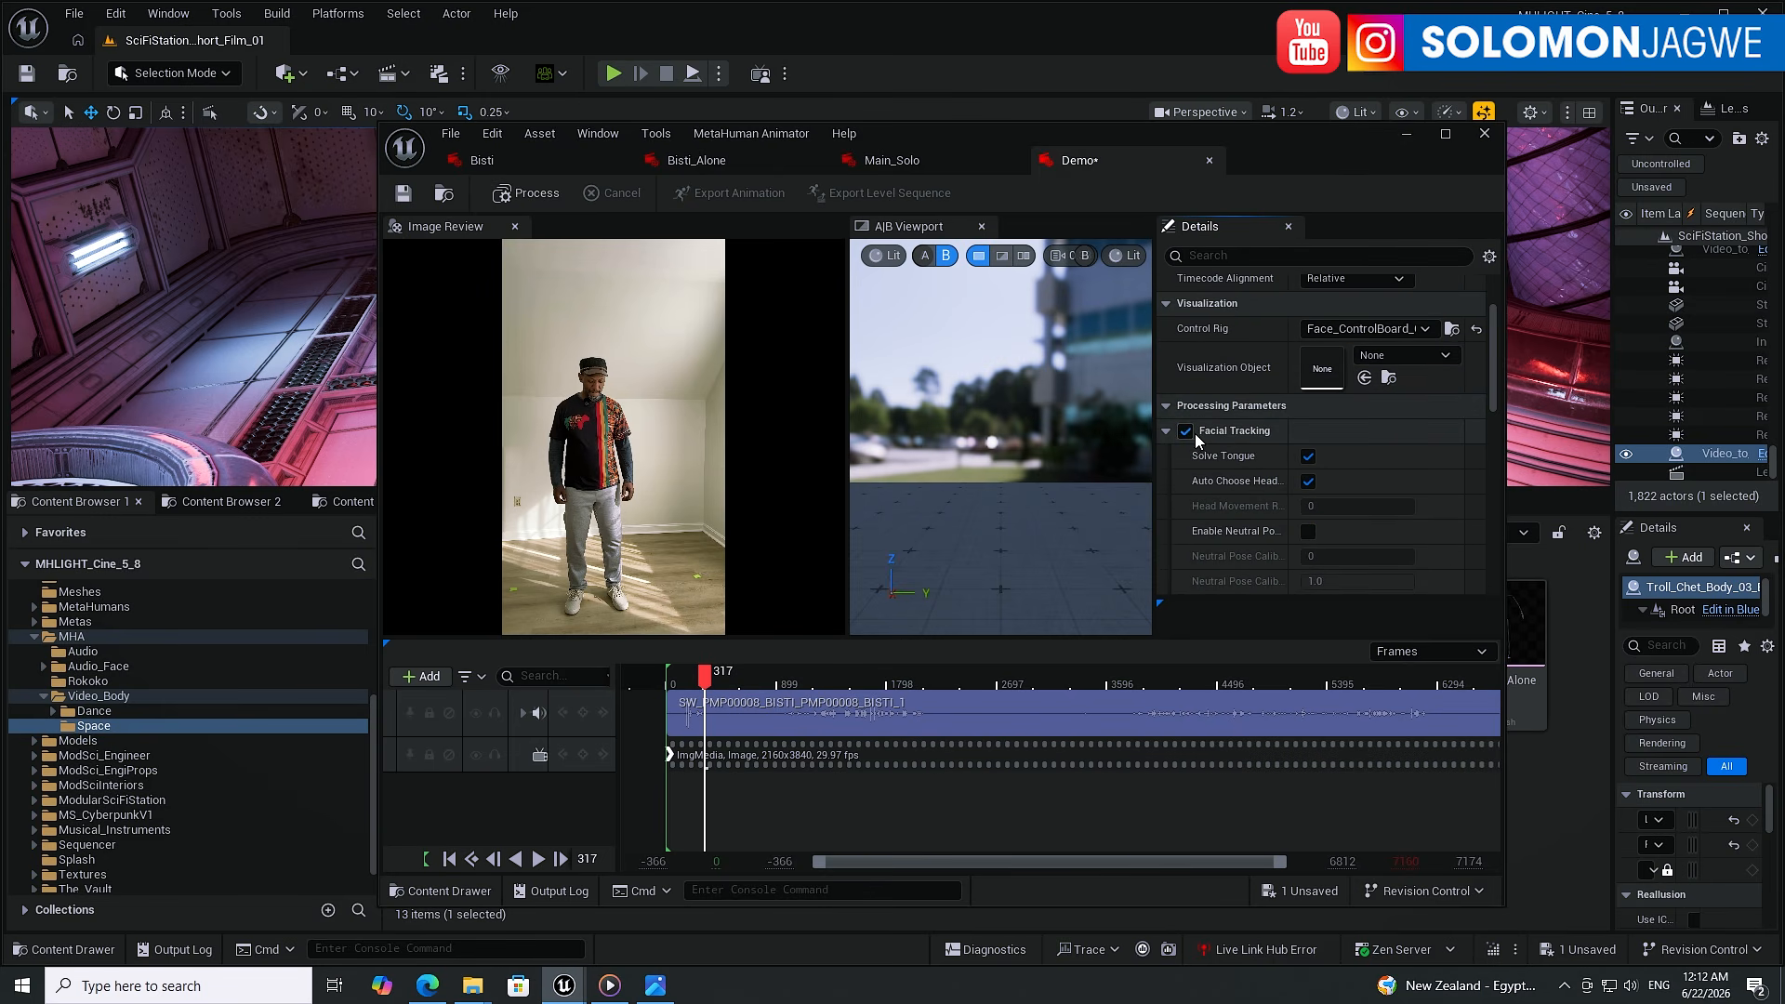
left_click(1445, 133)
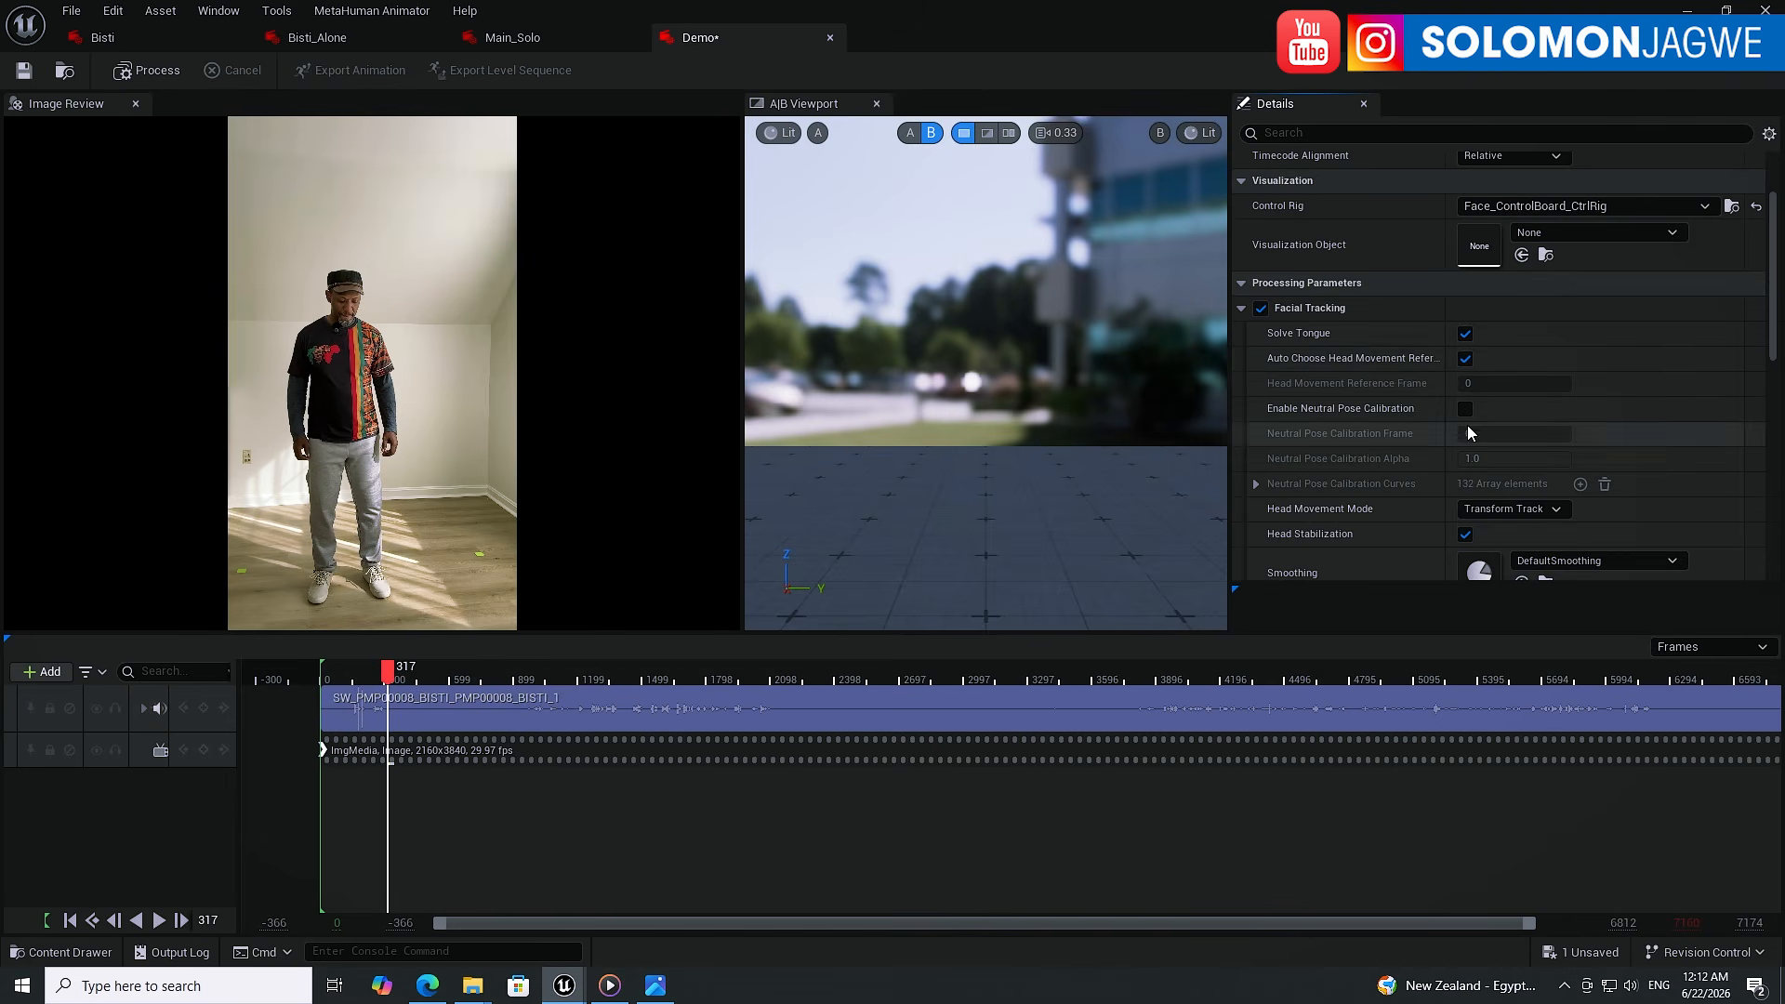
left_click(1241, 310)
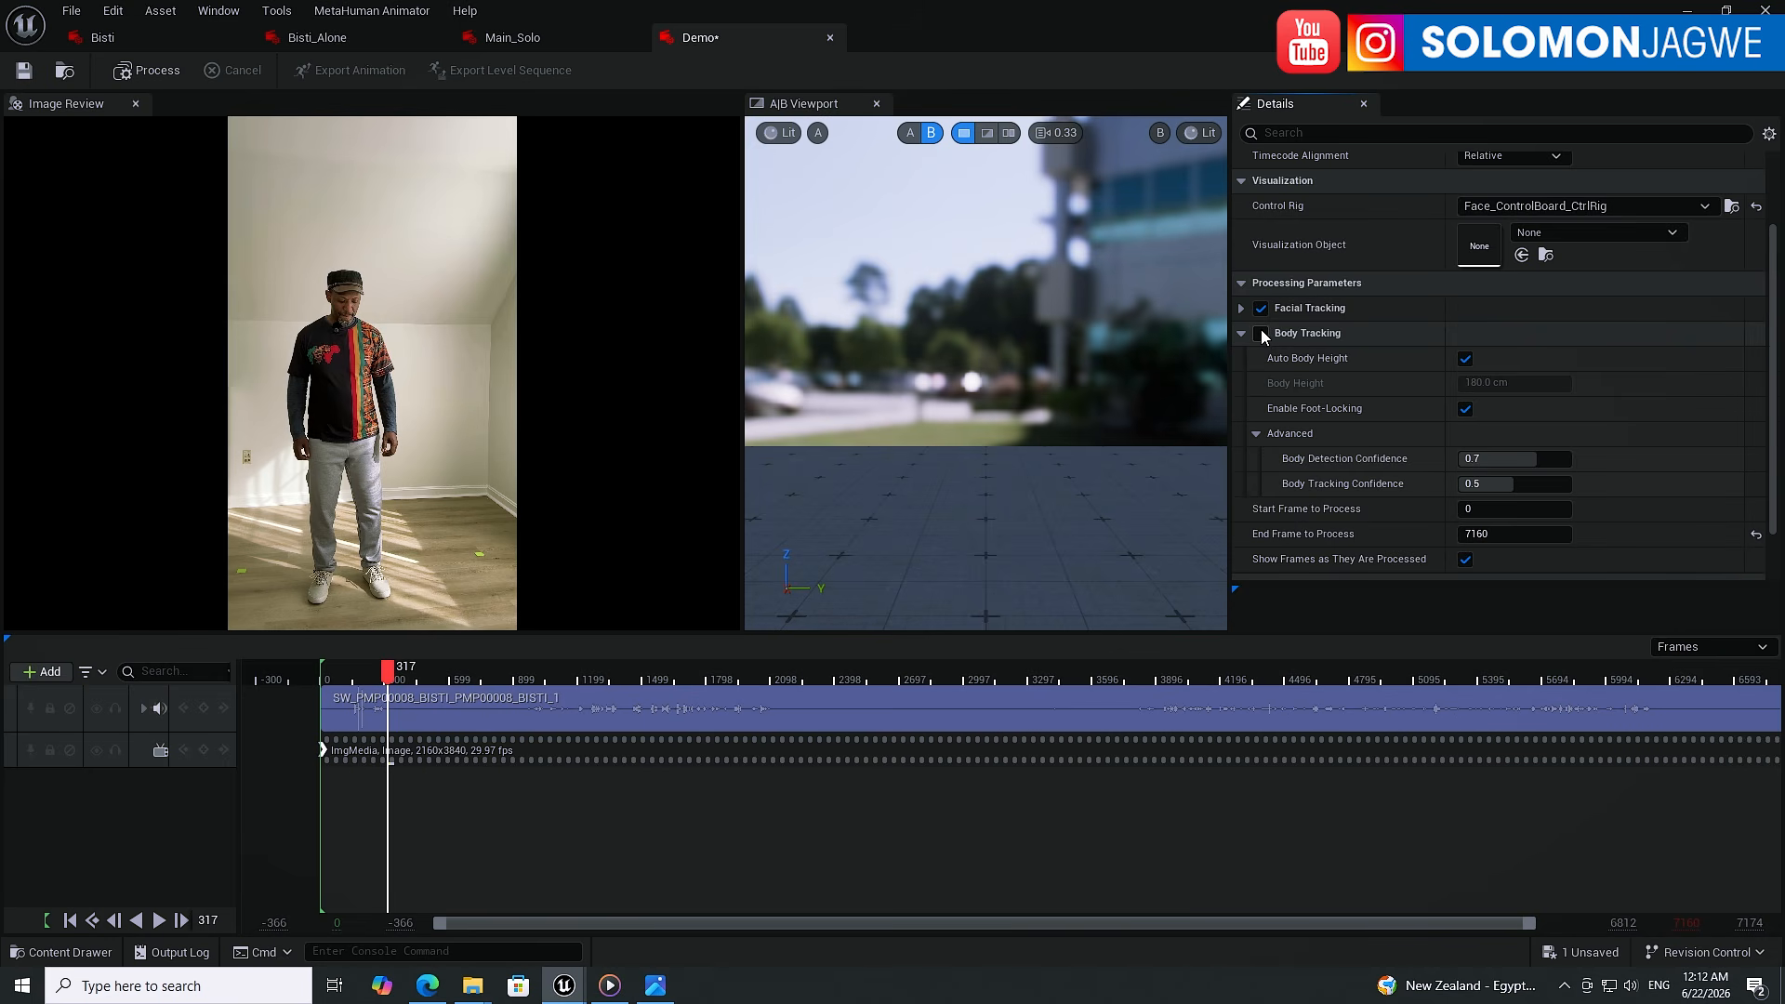
left_click(1263, 335)
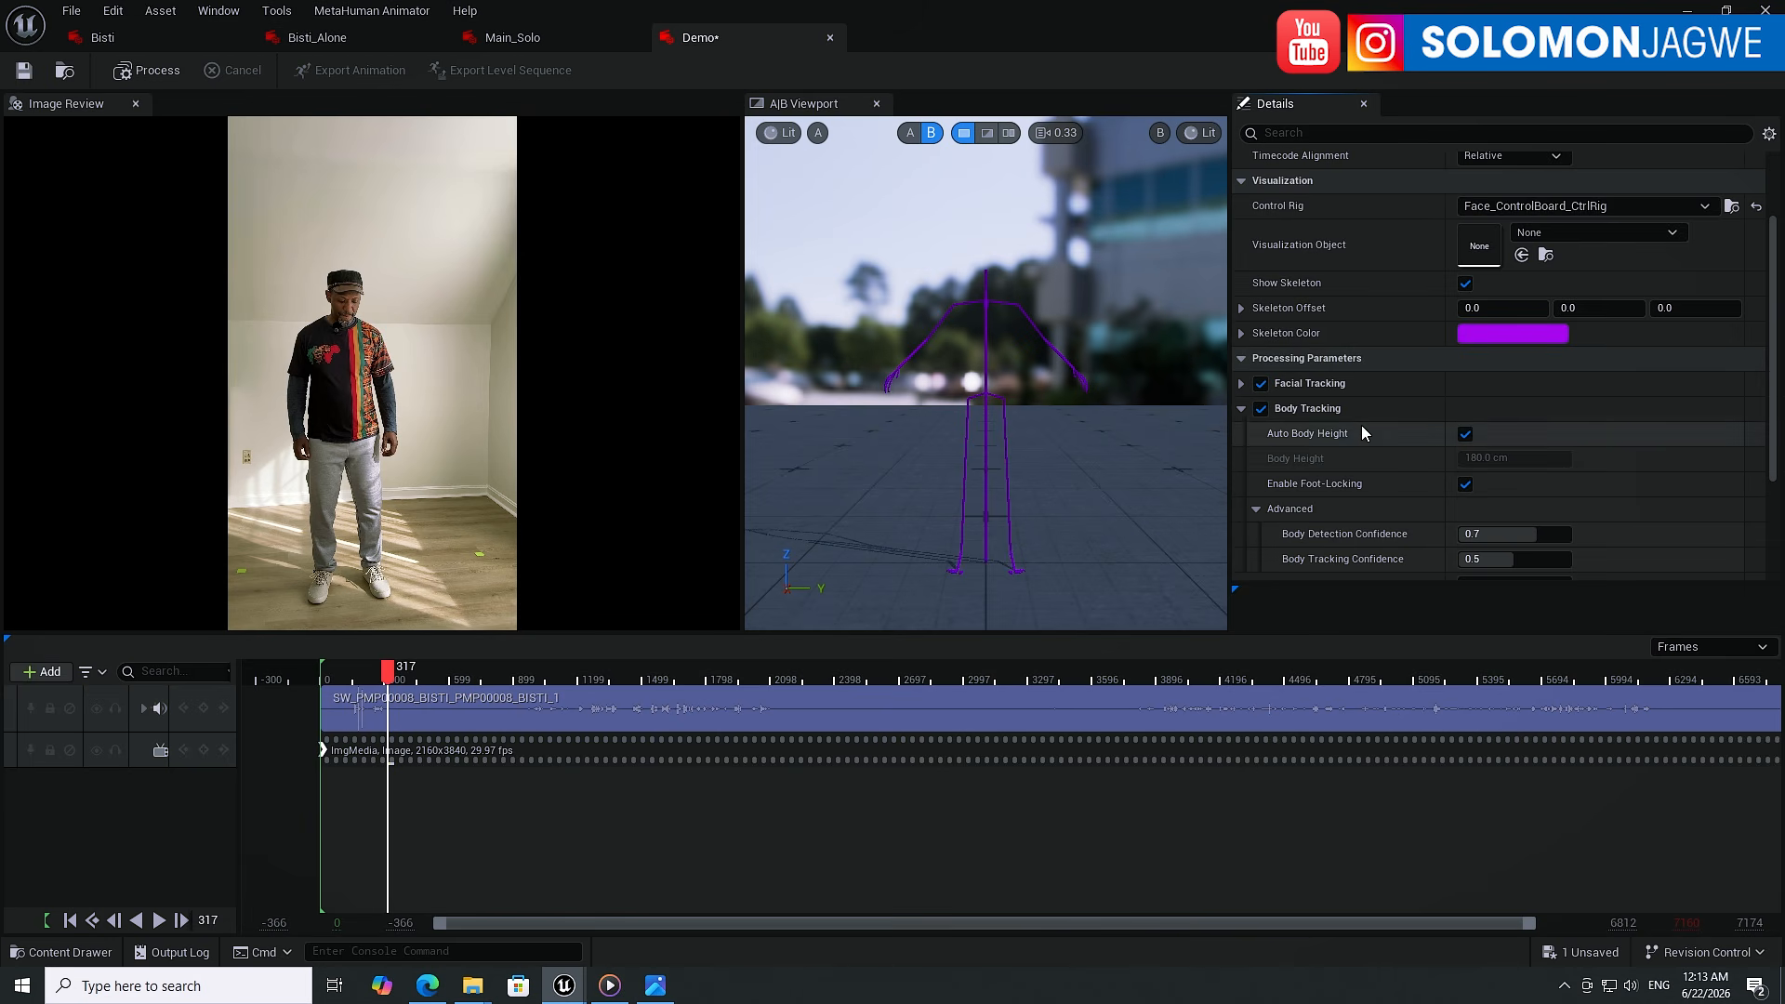
- Expand the Demo performance's Facial Tracking settings and examine its advanced Facial Models, reducing the editor to a smaller window
left_click(1242, 384)
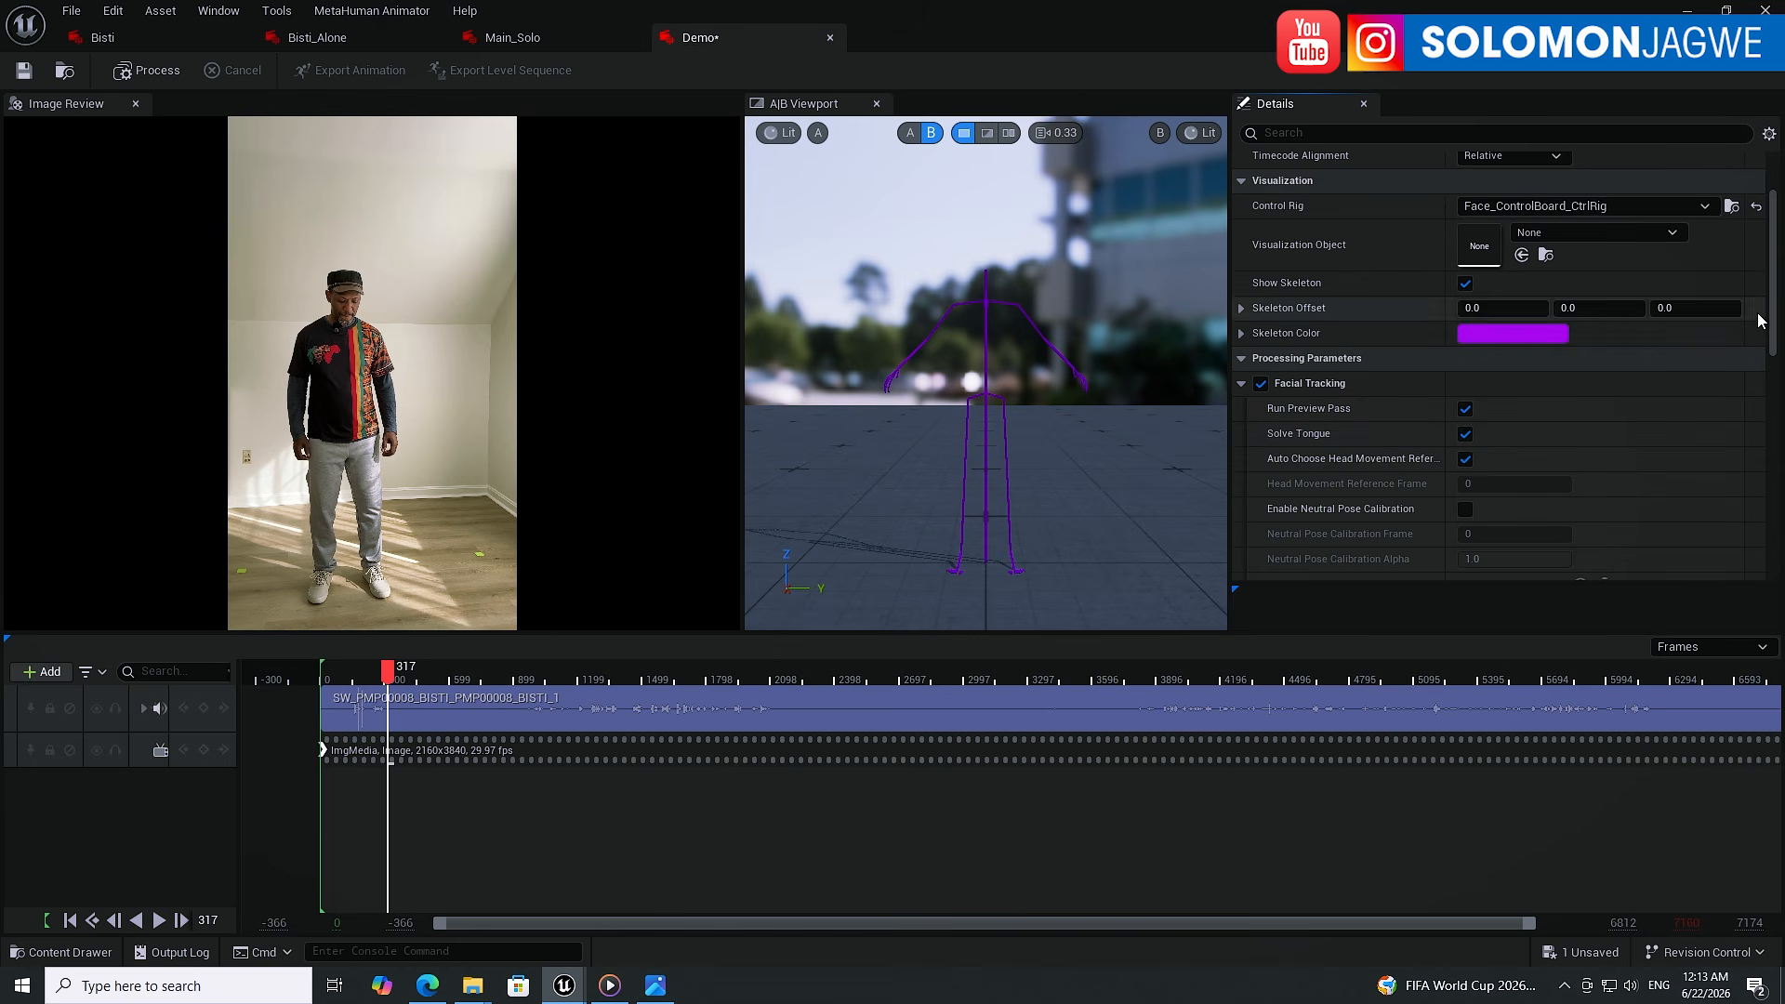
left_click_drag(1774, 296, 1769, 393)
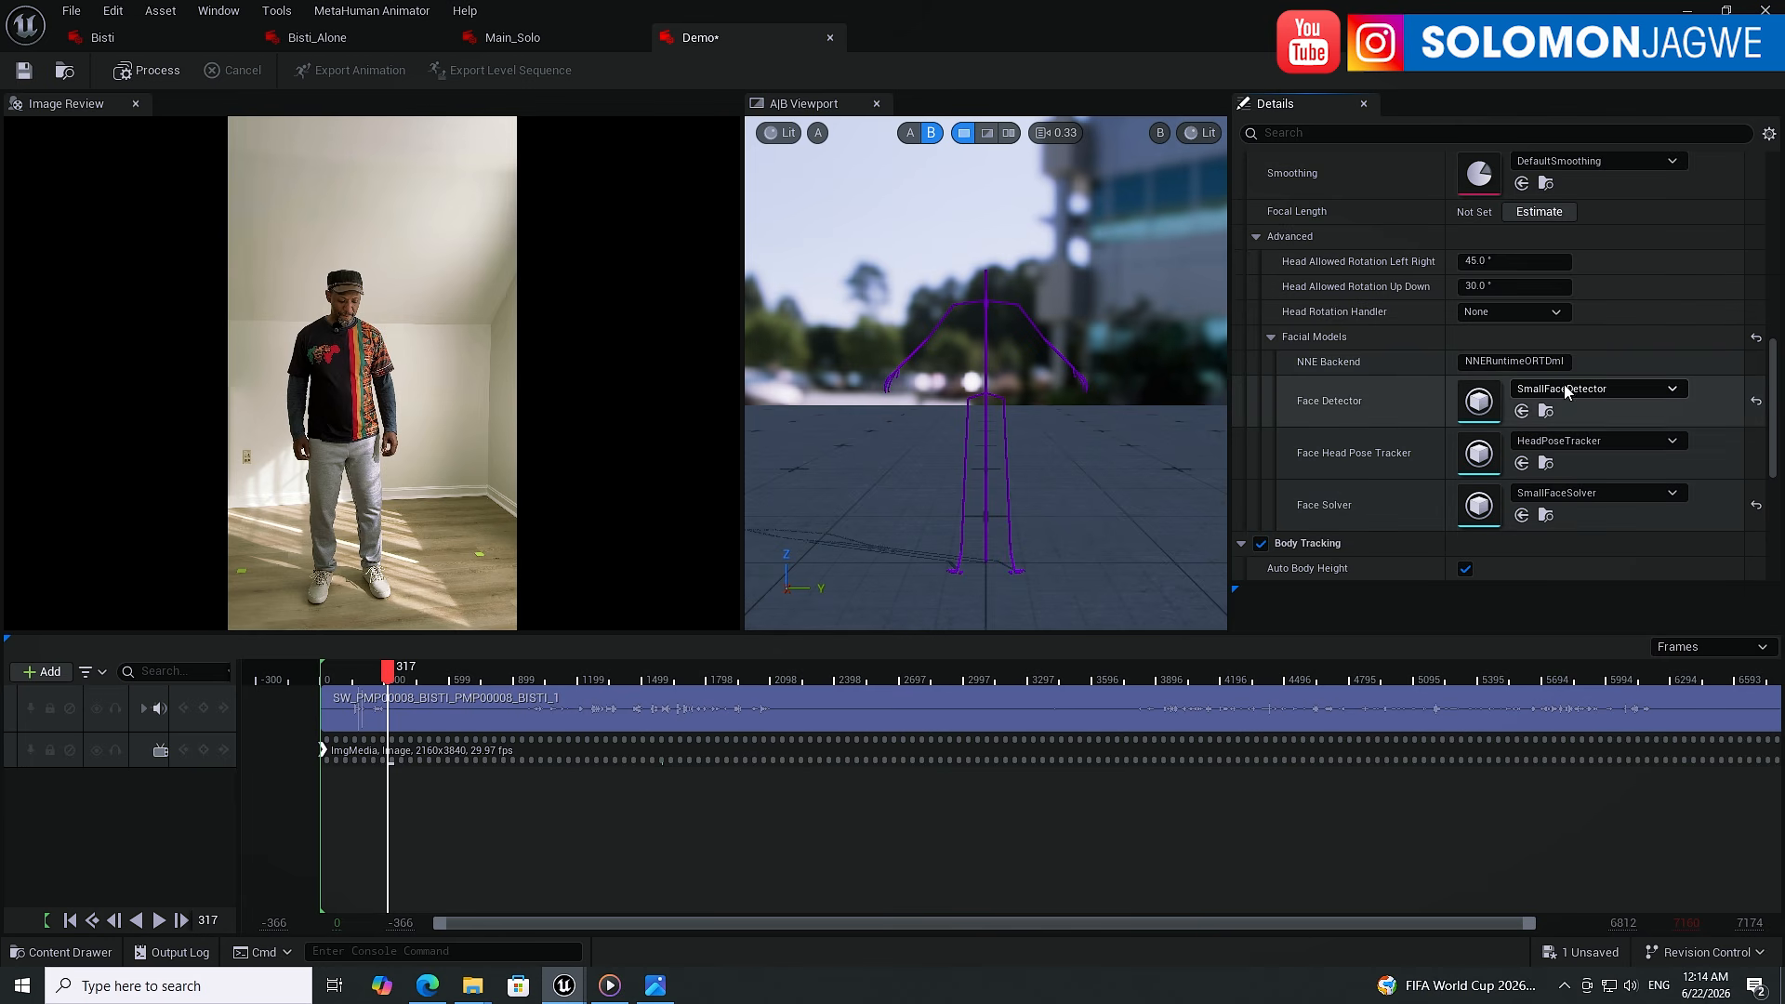
left_click(1724, 10)
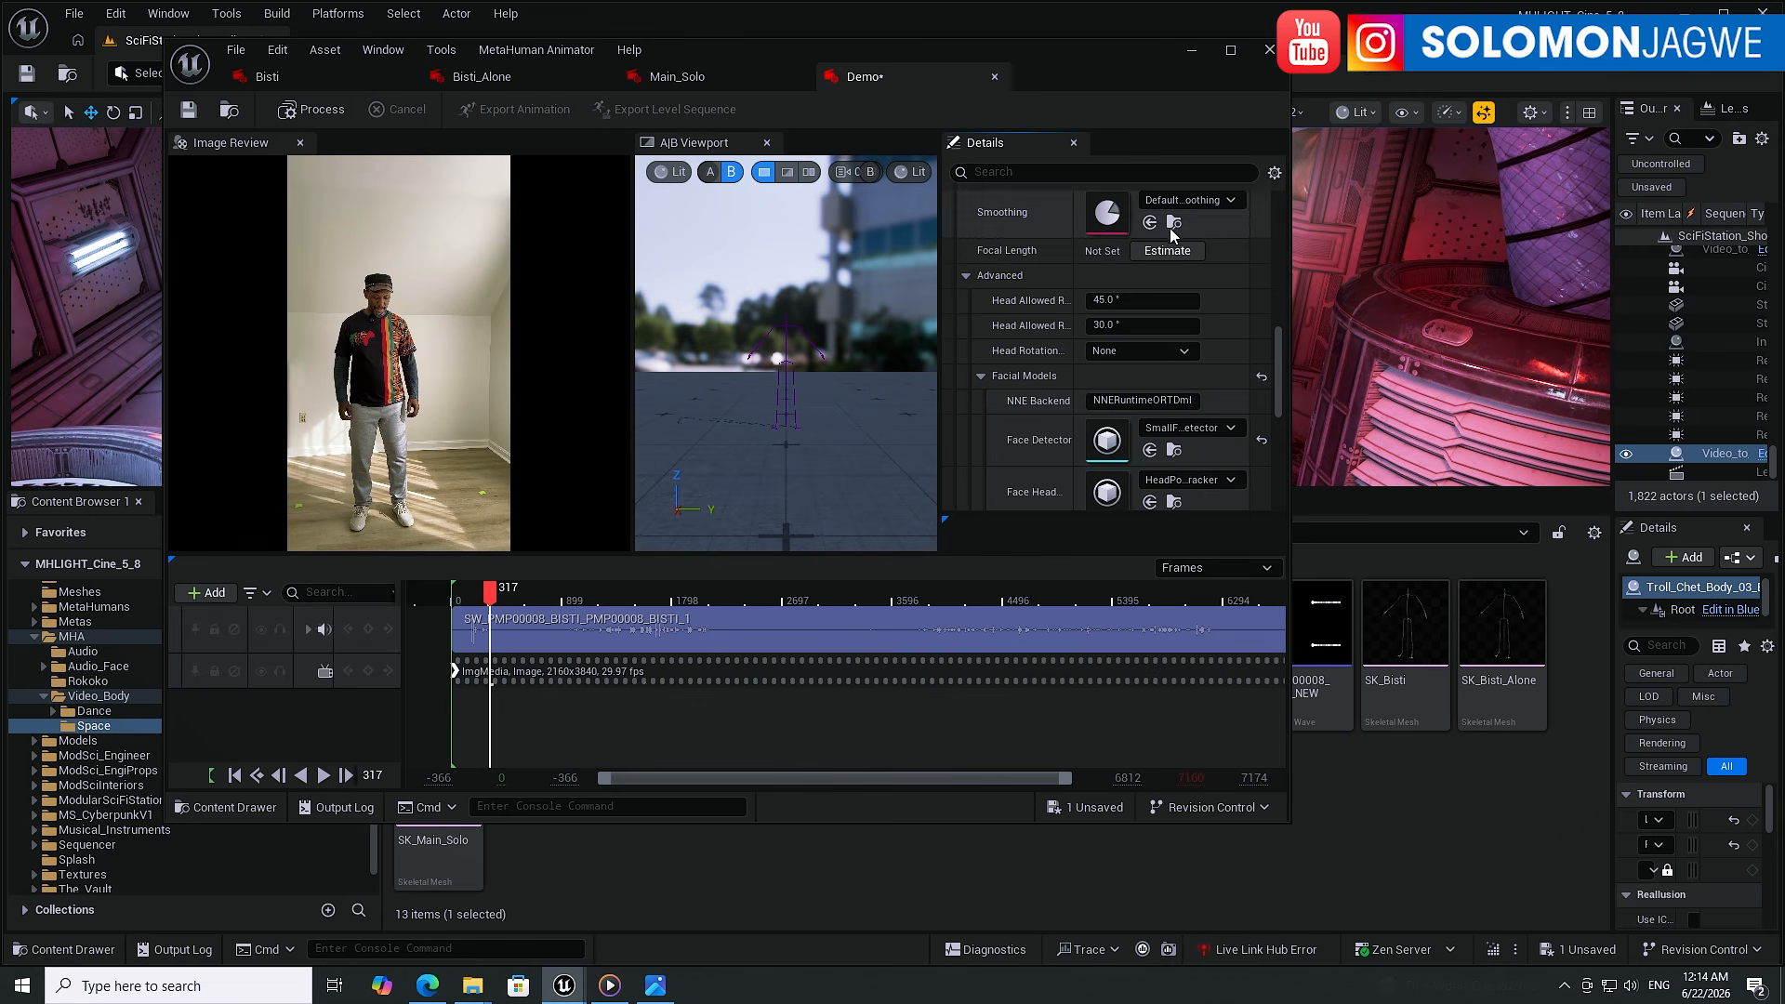
scroll(1190, 371, "down", 3)
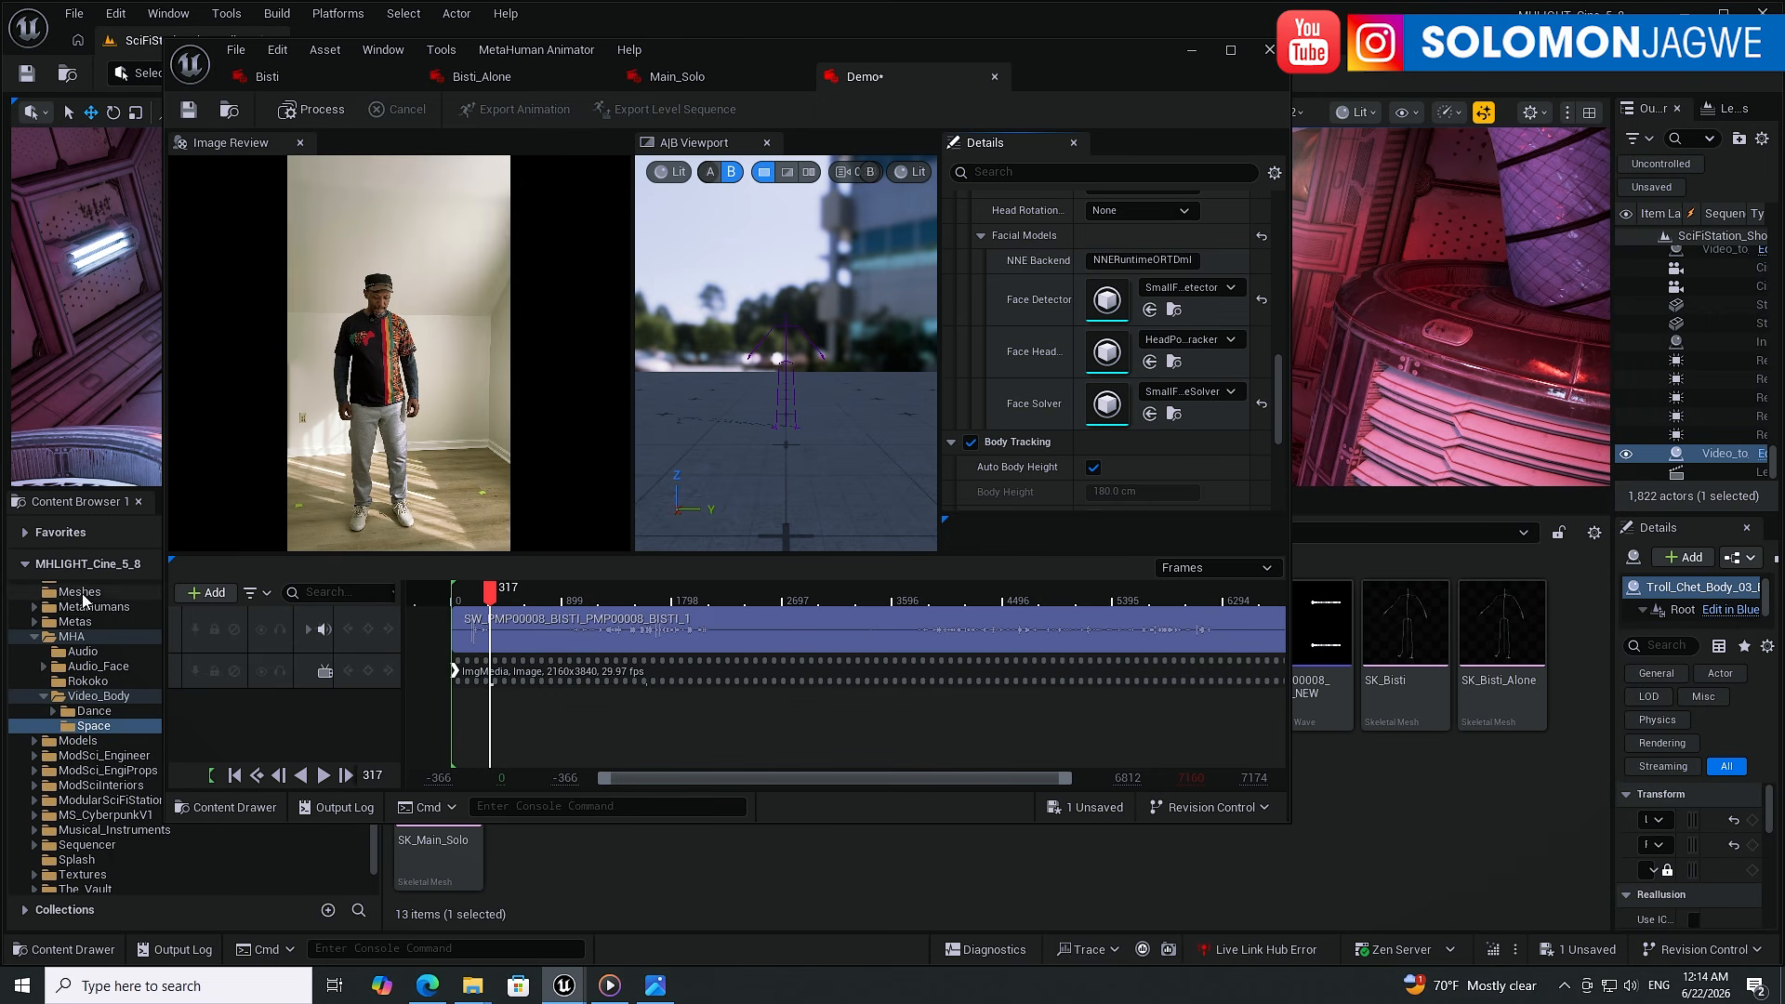
- Uncover the Content Browser, check its Engine and Plugin Content display settings, and return to the maximized Demo editor
left_click_drag(1083, 64, 1041, 753)
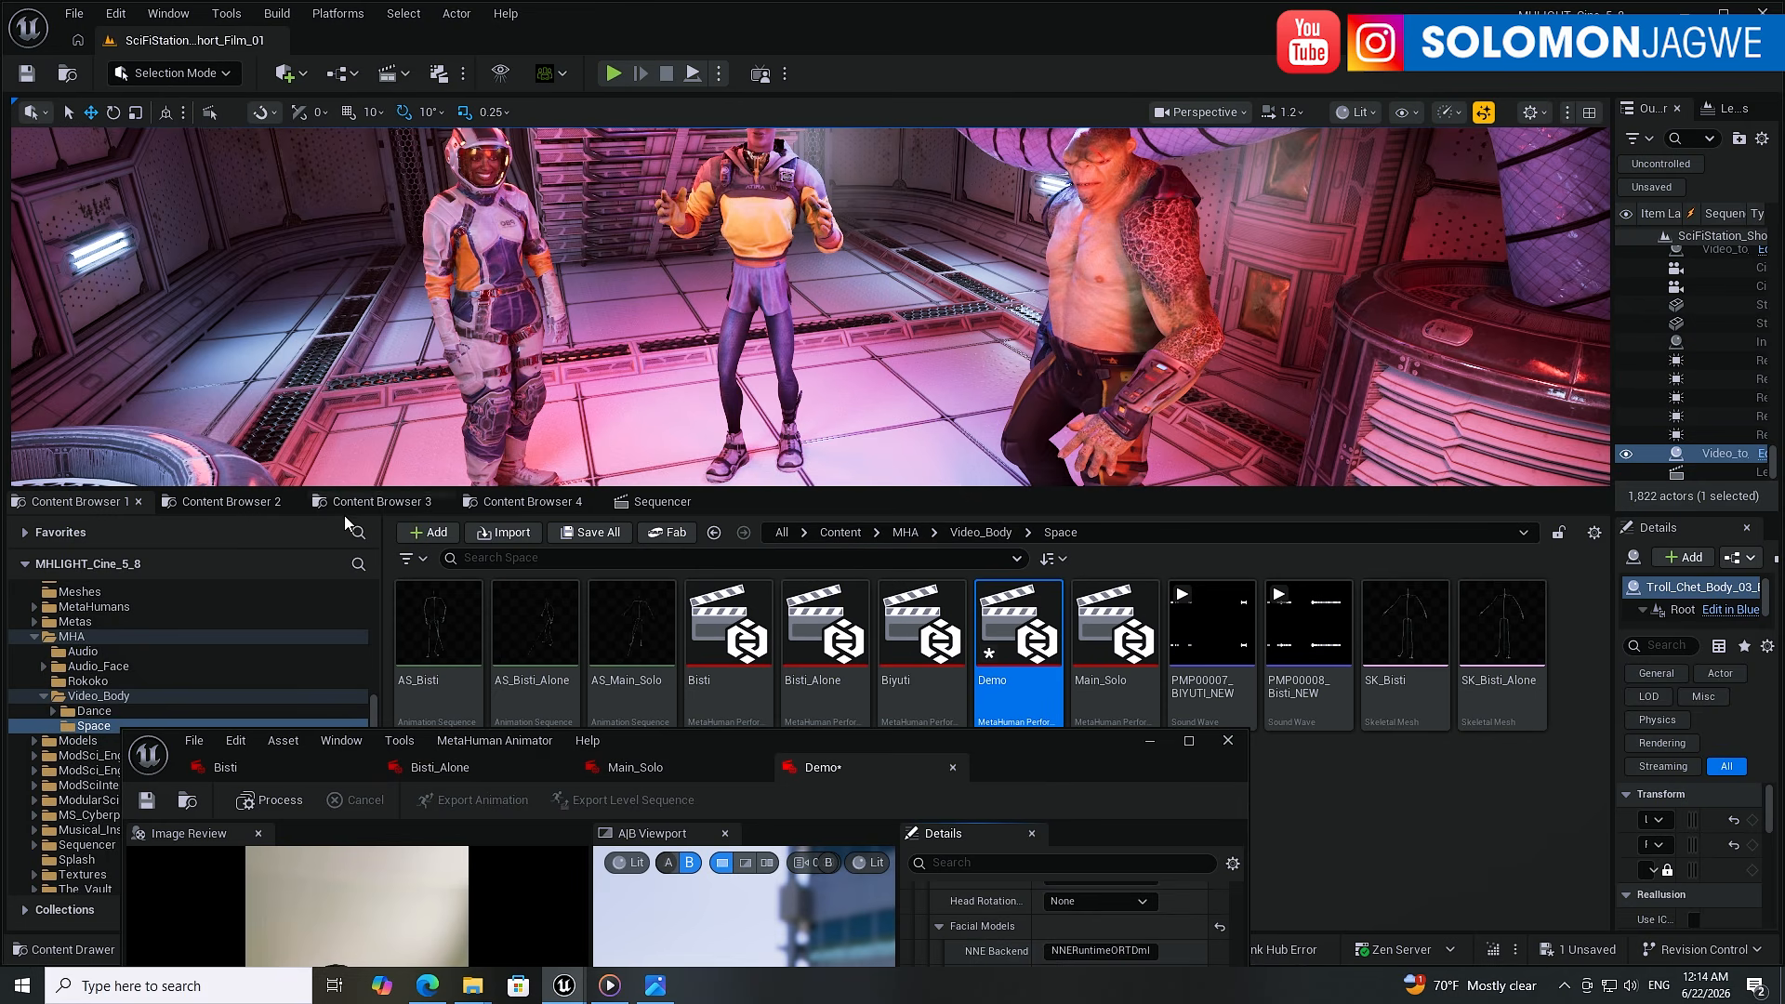
left_click(1594, 534)
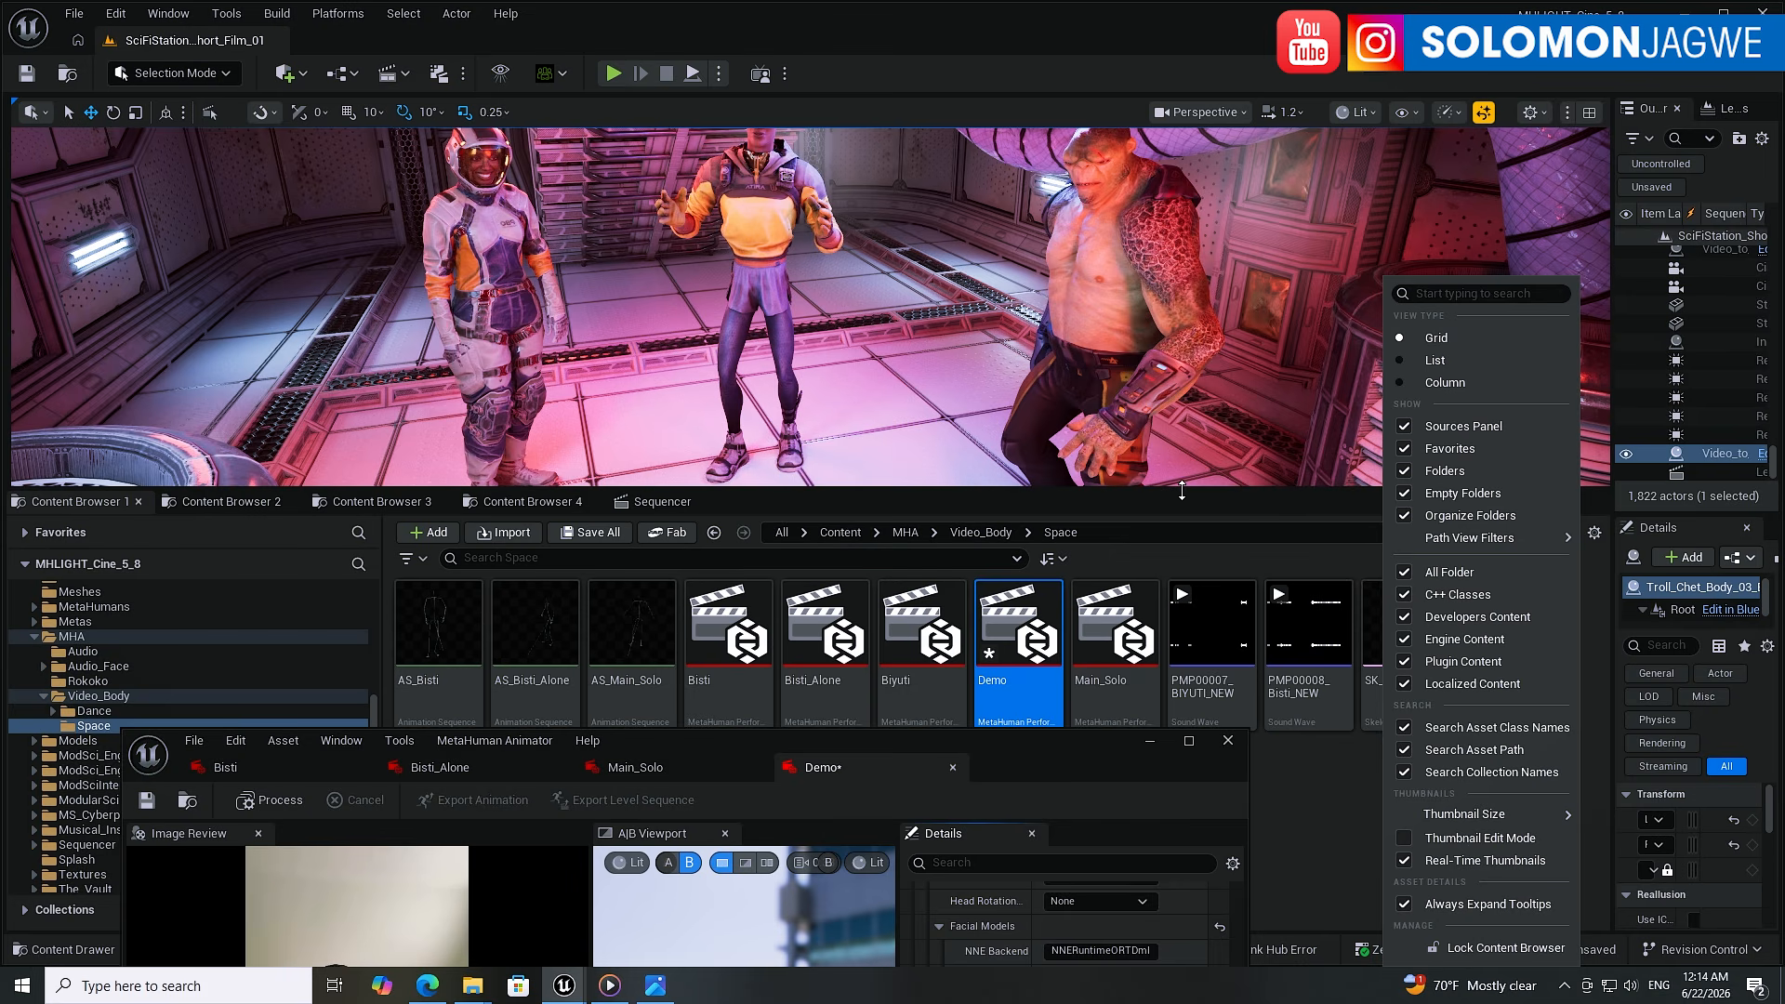
left_click_drag(1045, 762, 1242, 142)
left_click(1383, 139)
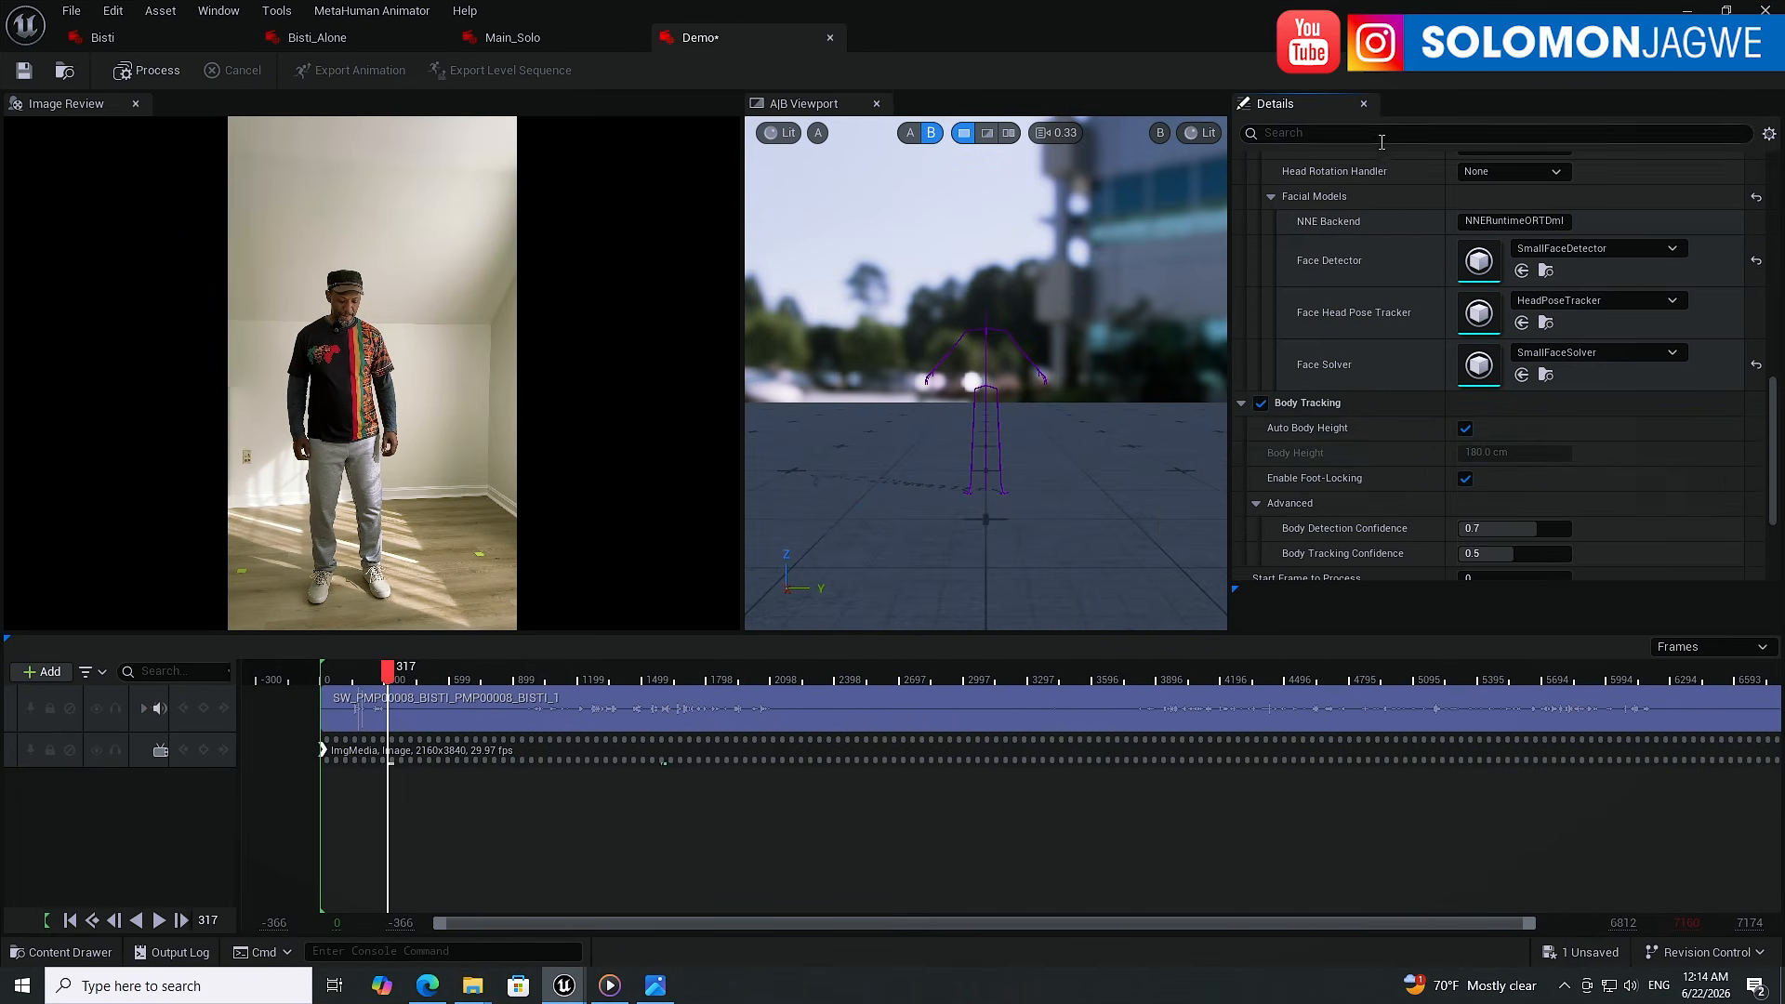
- Review the Demo performance's Body Tracking, frame range and Facial Models settings, ending back at its Data settings
scroll(1698, 483, "down", 3)
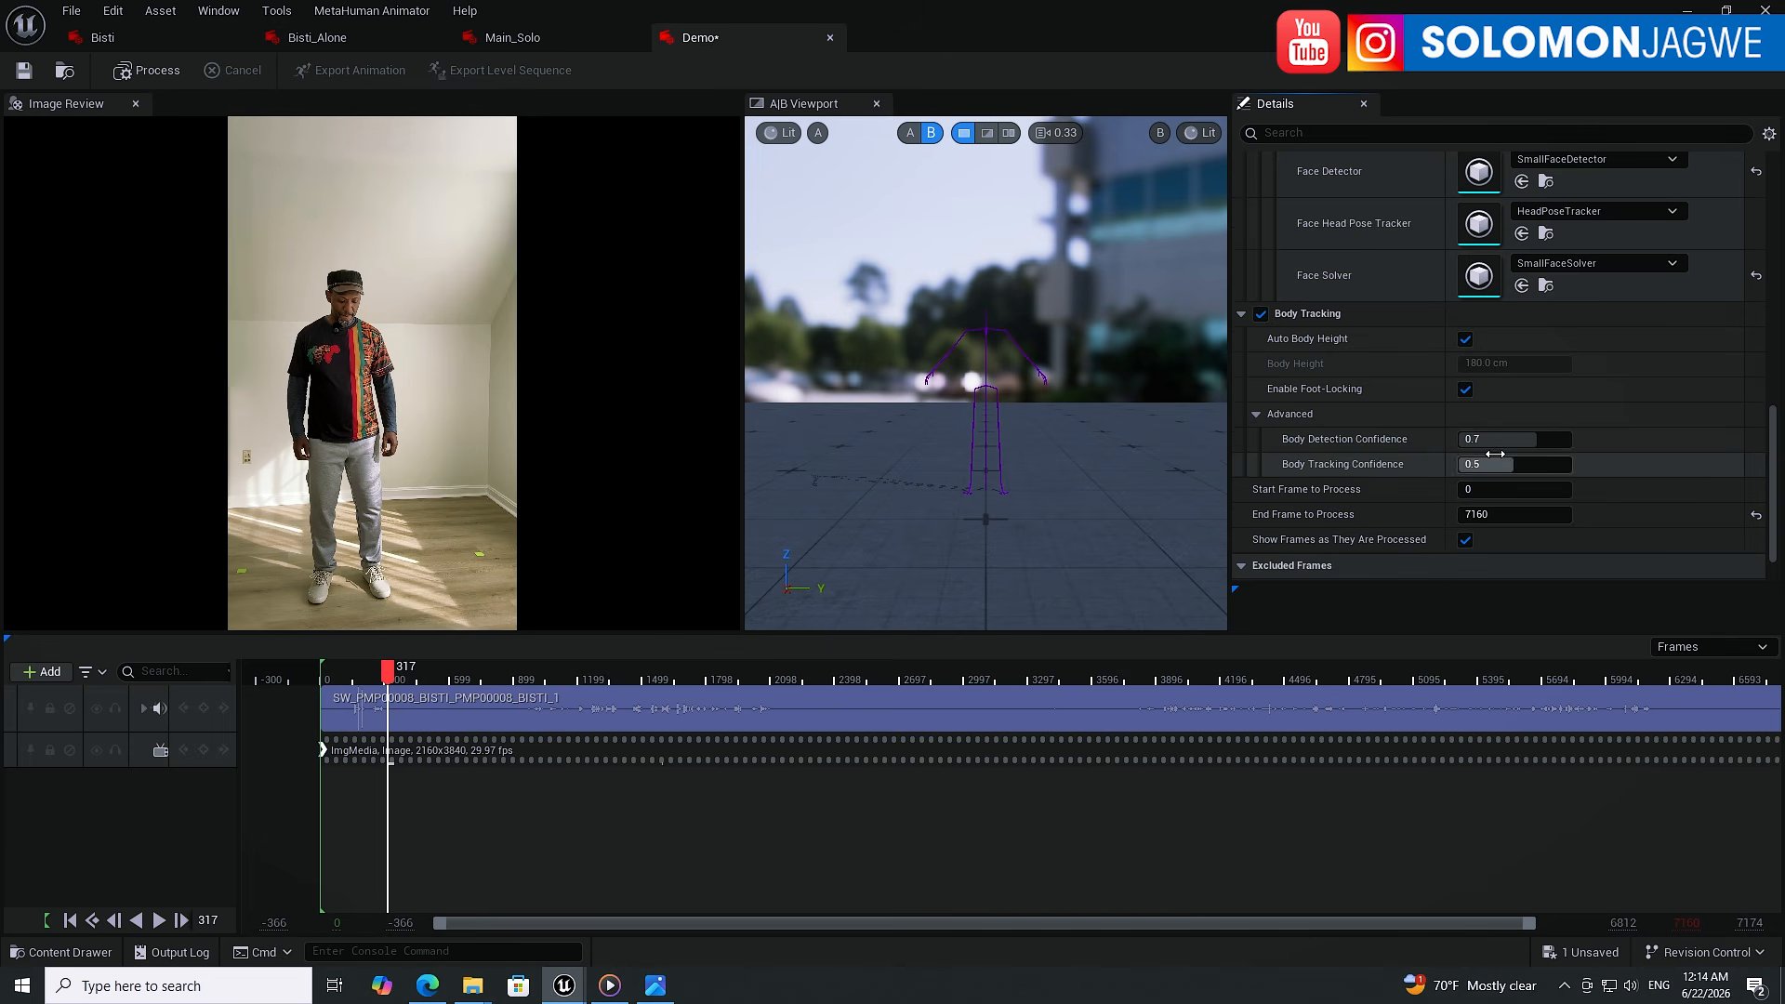
scroll(1629, 376, "up", 4)
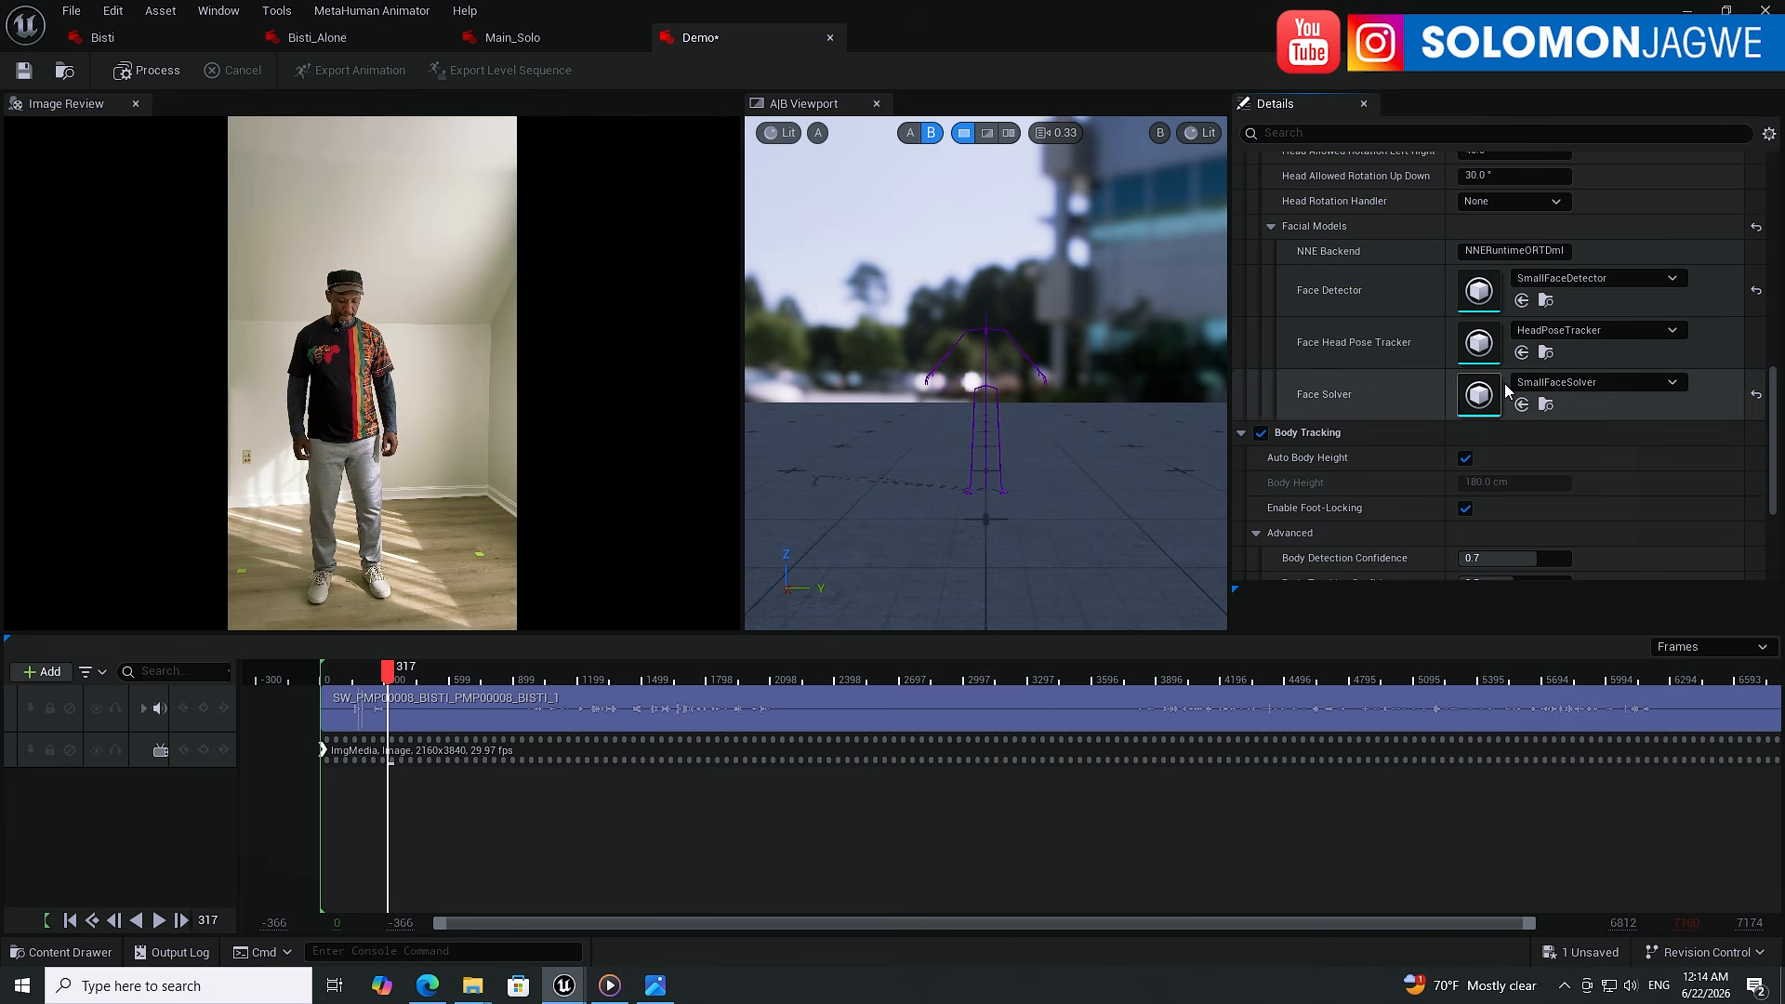
scroll(1774, 398, "up", 1)
left_click_drag(1774, 398, 1774, 367)
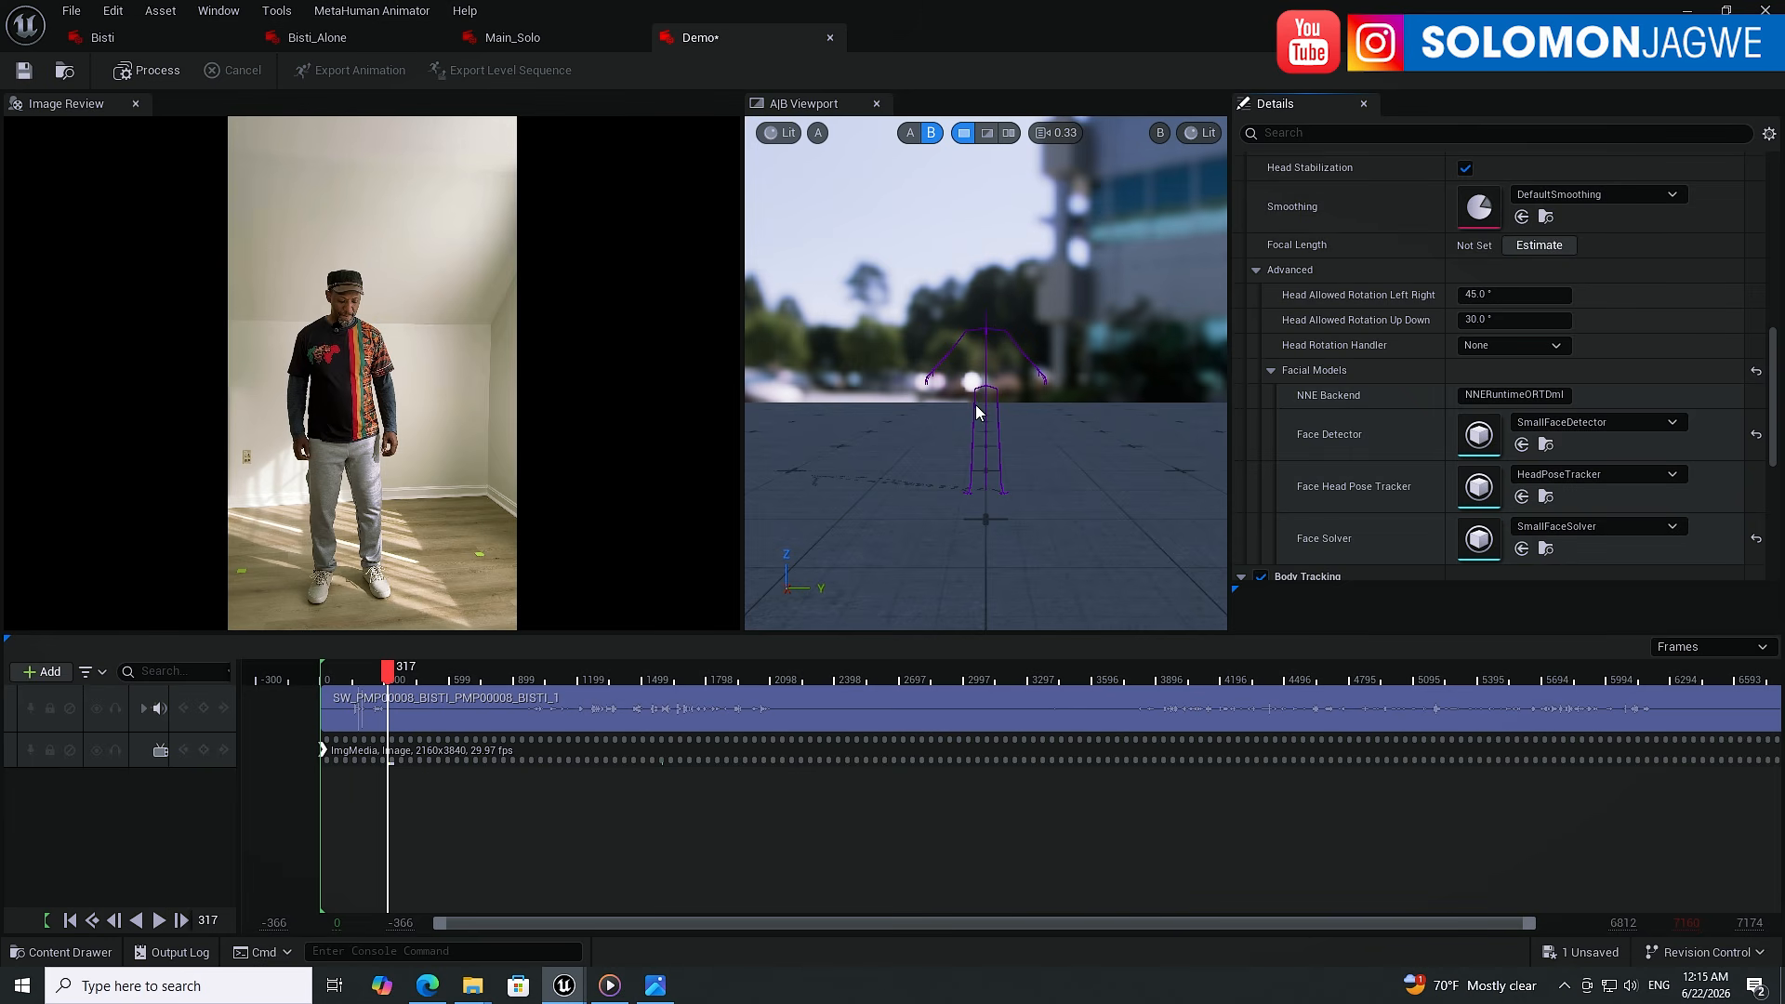
left_click_drag(1776, 413, 1780, 238)
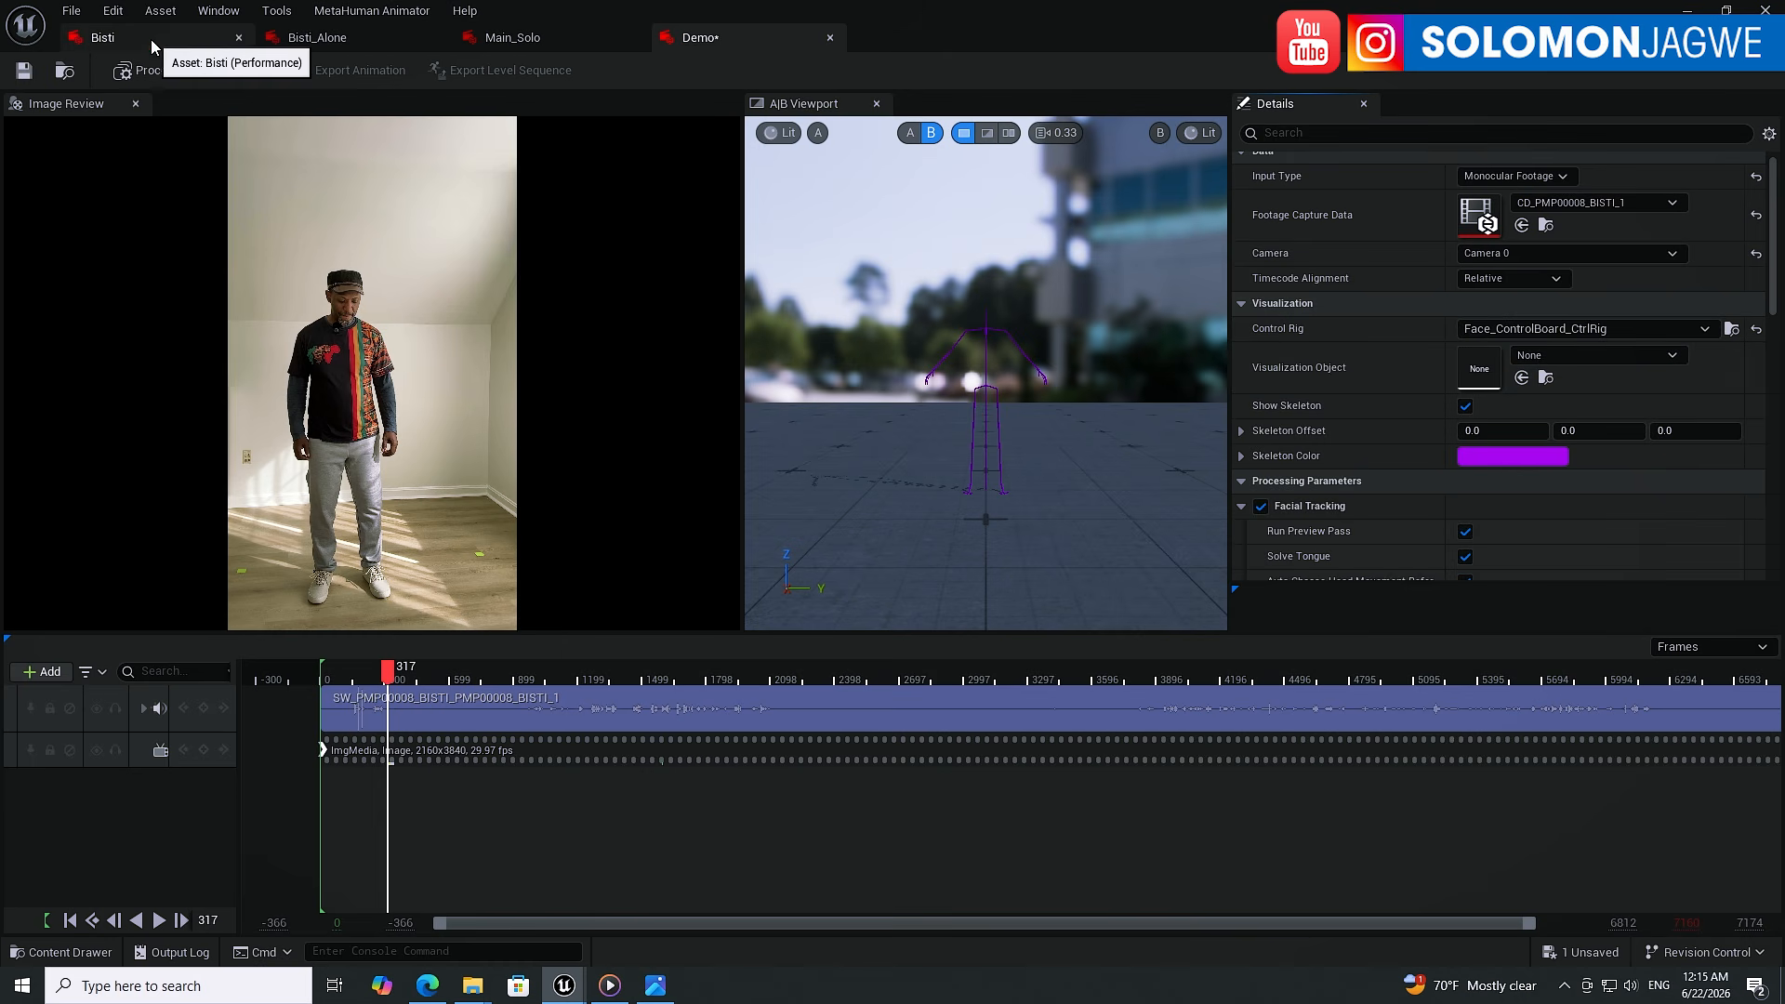
- Open the Bisti_Alone performance, view its character up close, and look through the assets available as Visualization Object
left_click(272, 39)
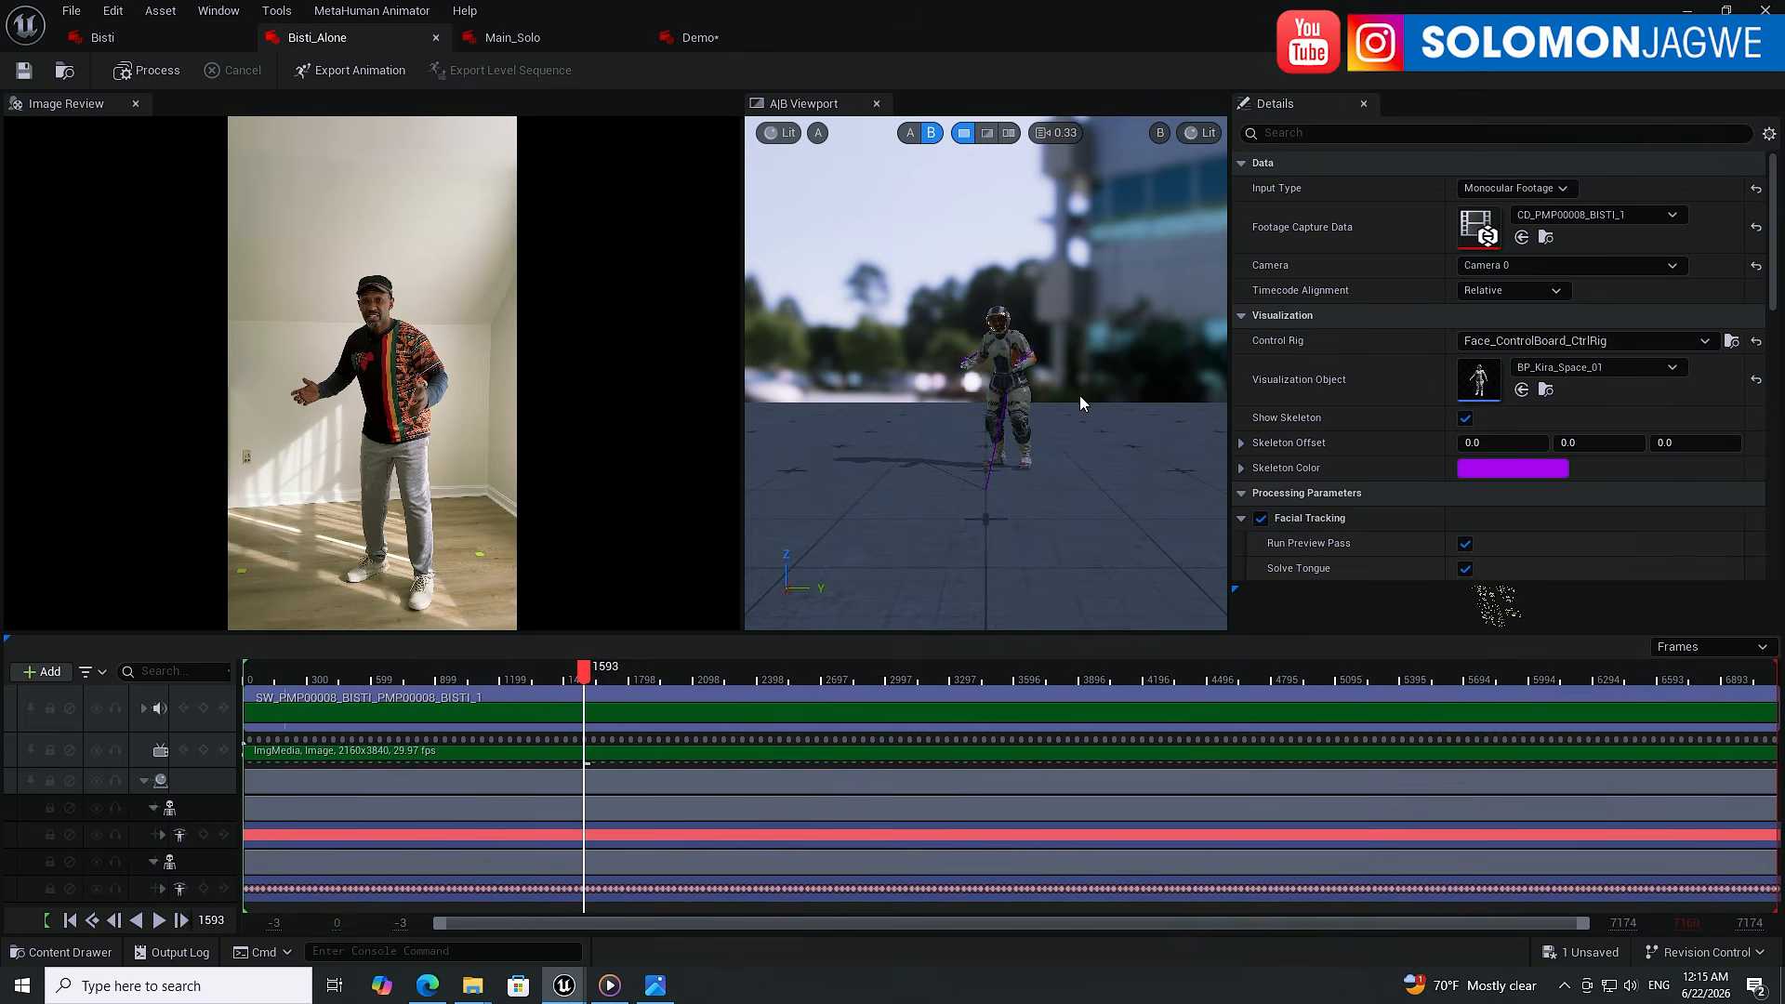
scroll(1032, 372, "up", 5)
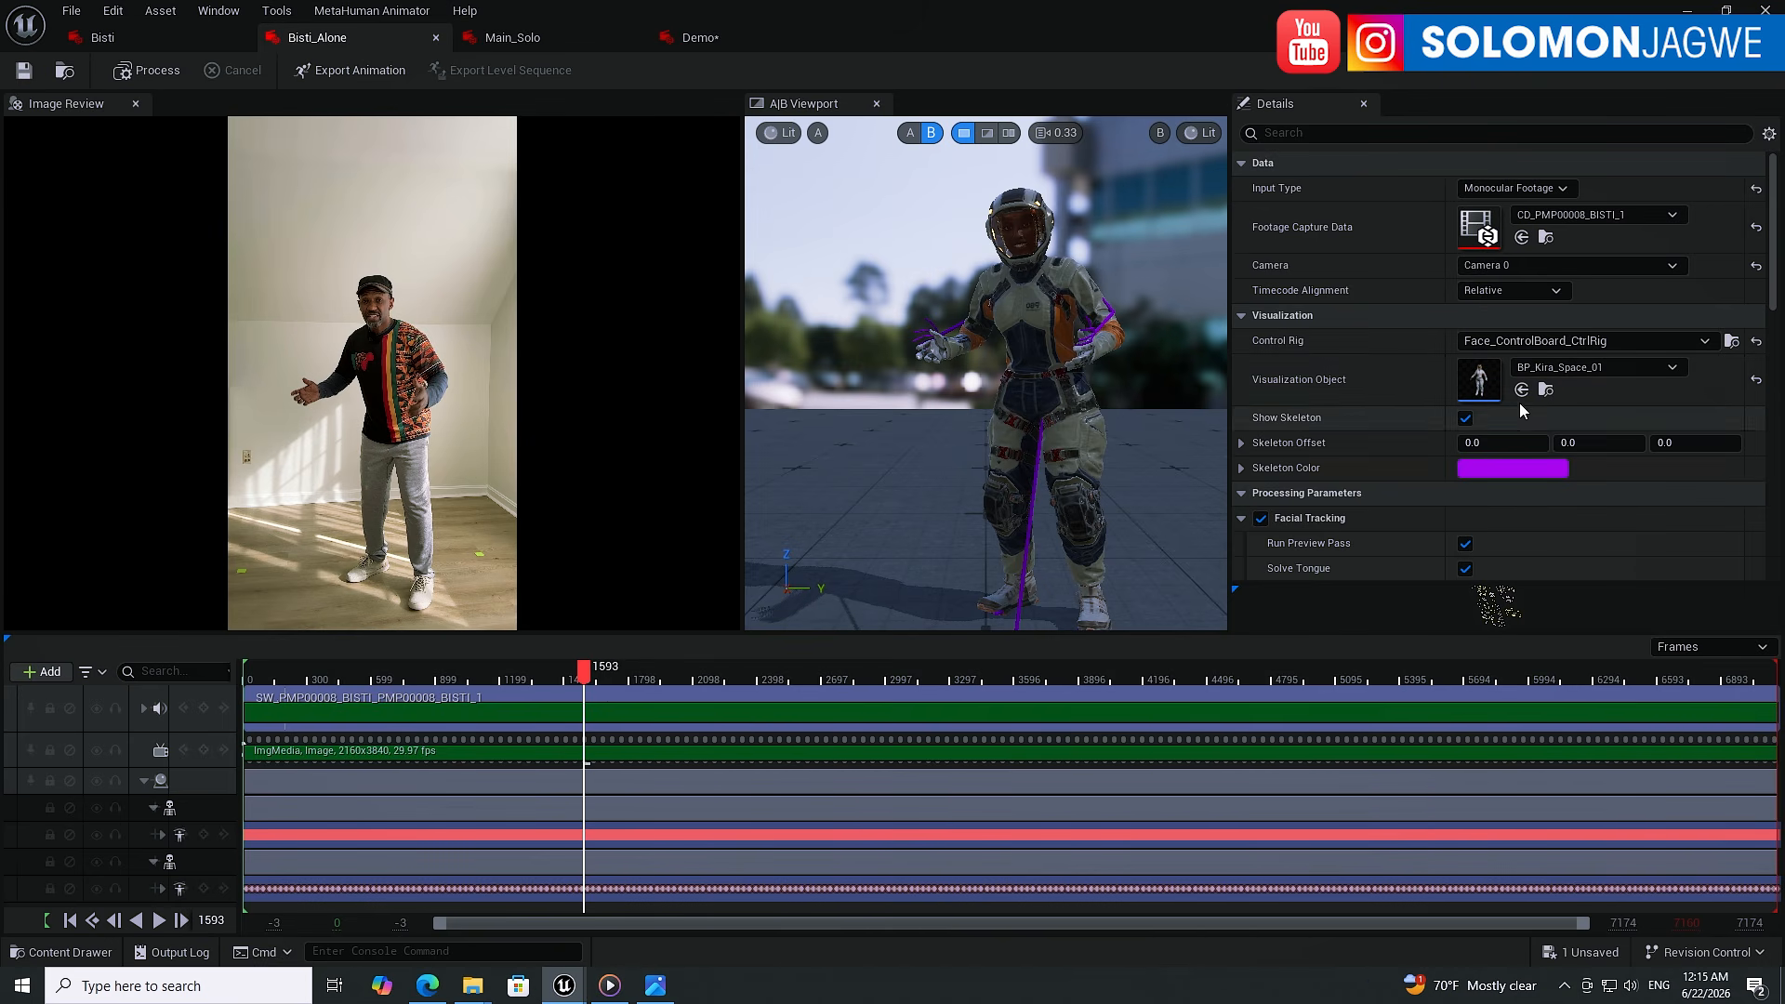
left_click(1673, 370)
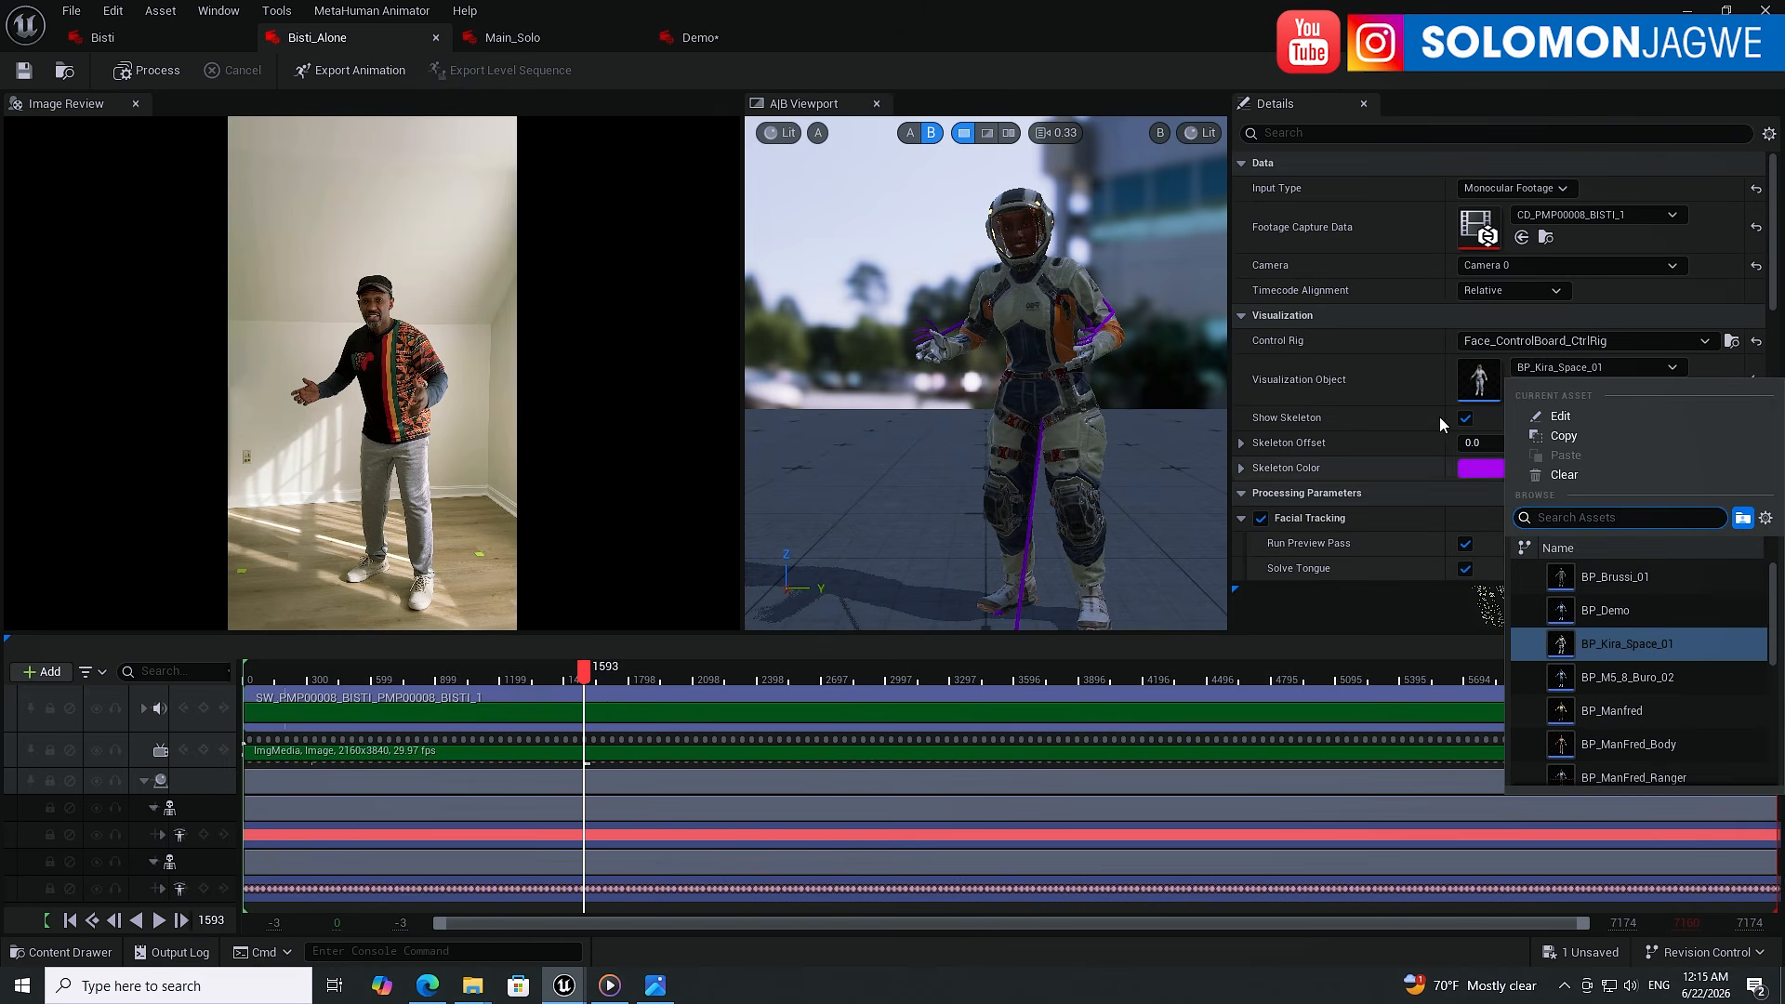
left_click(1508, 149)
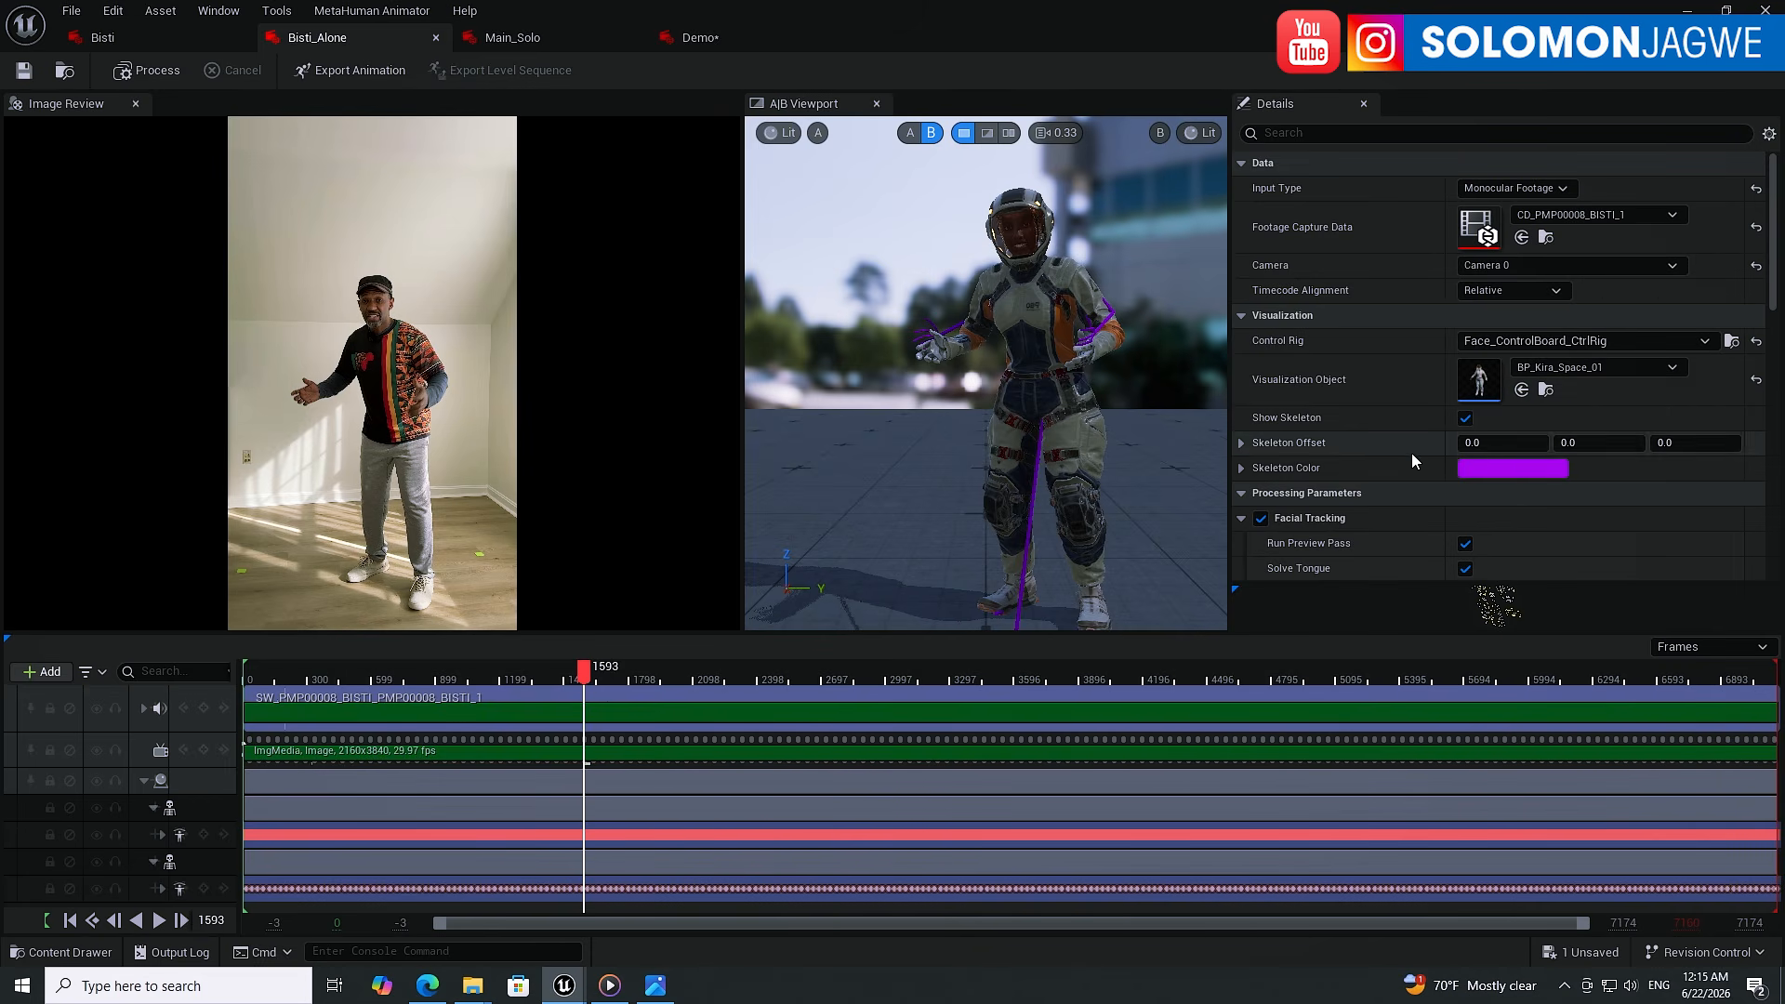
- Examine the Bisti_Alone performance's Facial Tracking, Body Tracking and frame range settings, ending back near its Visualization settings
scroll(1267, 272, "down", 5)
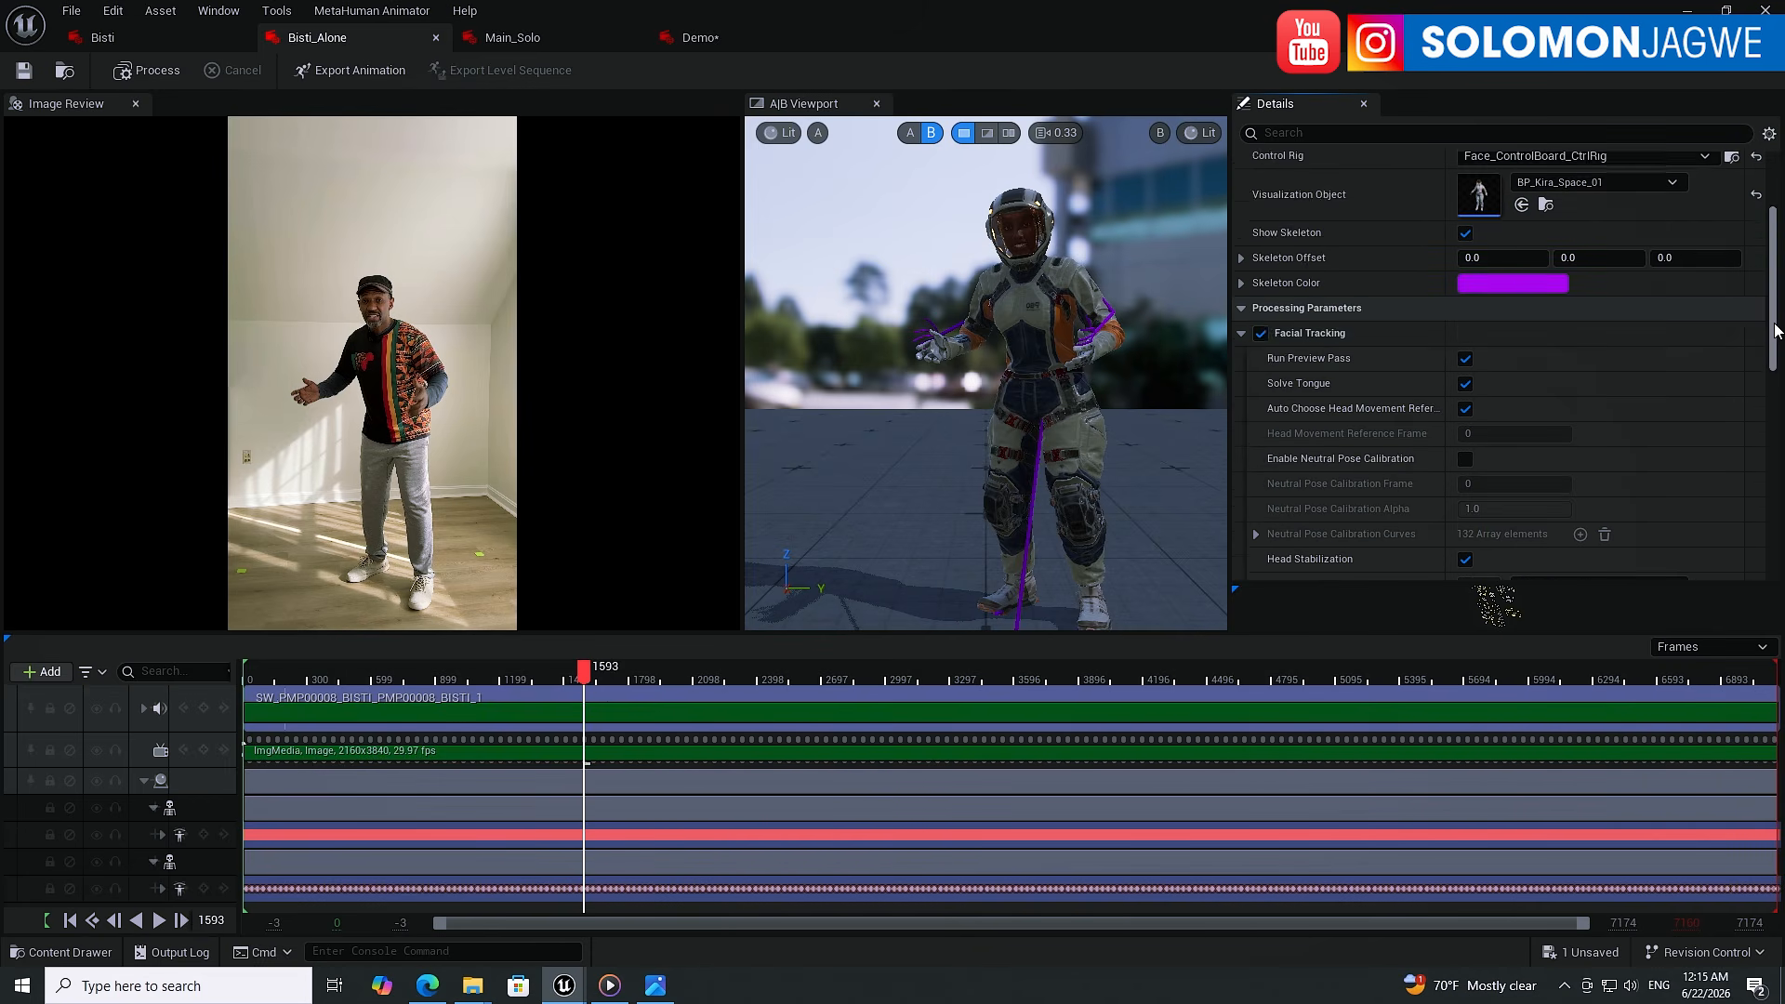
left_click_drag(1771, 316, 1782, 504)
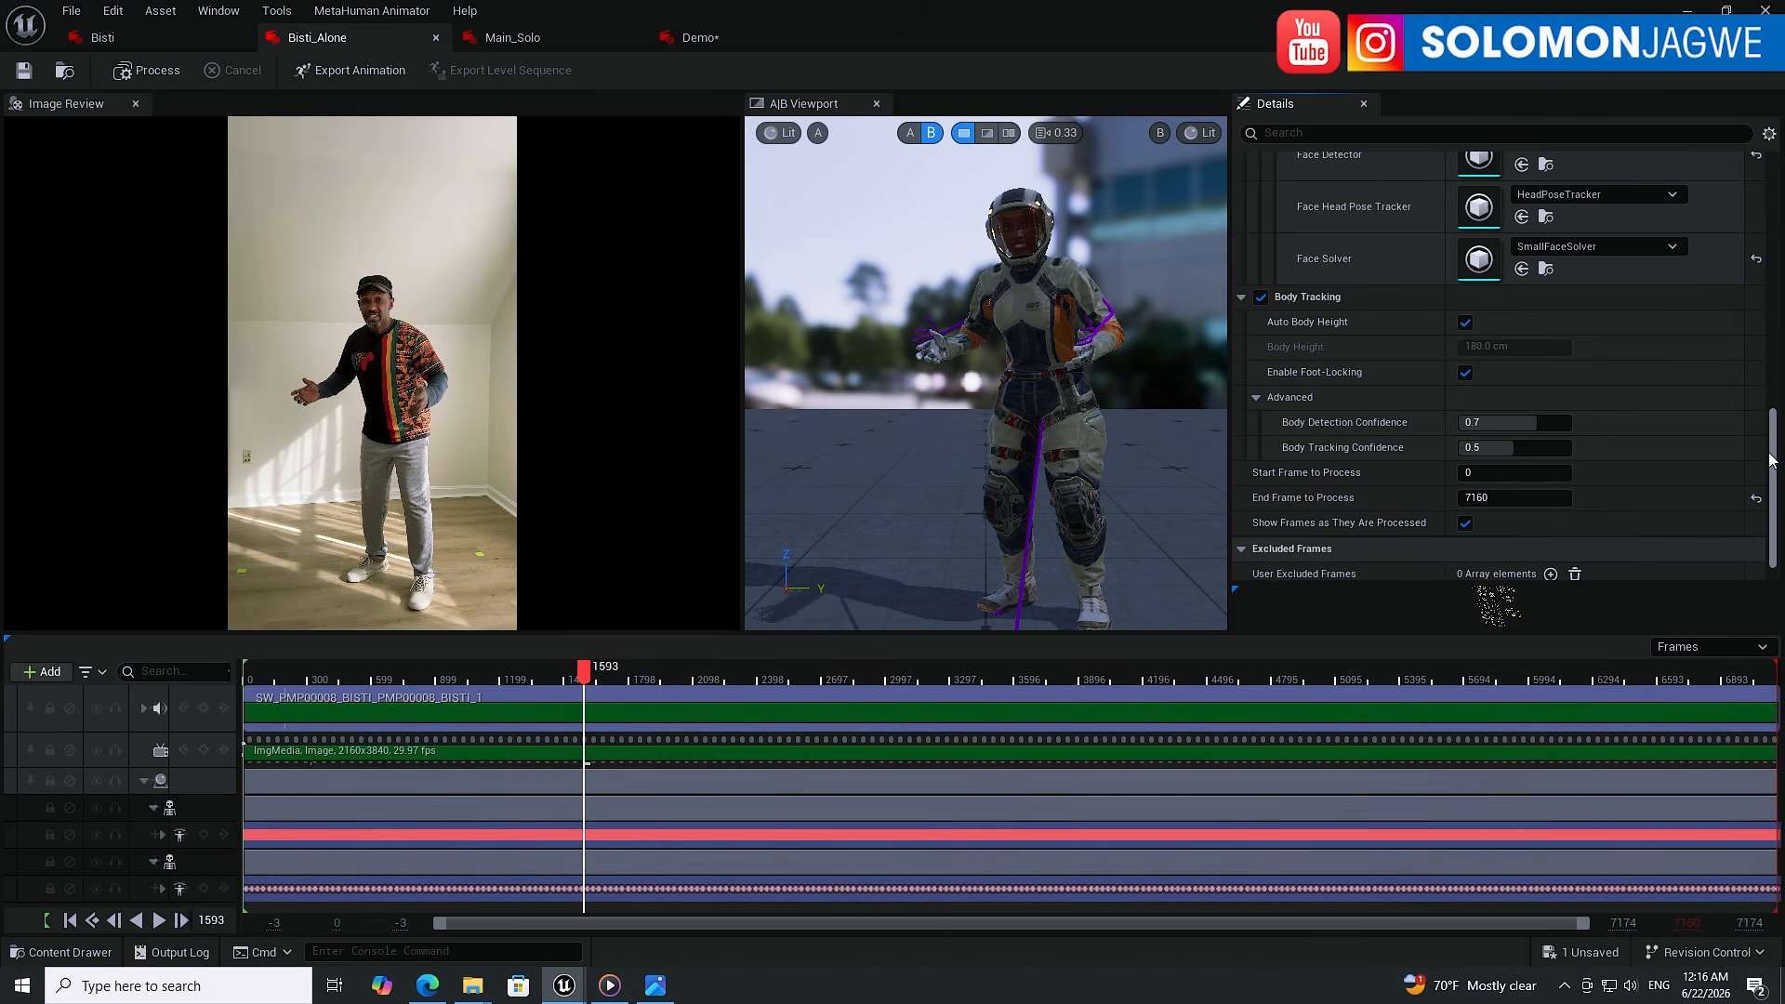
left_click_drag(1775, 456, 1776, 230)
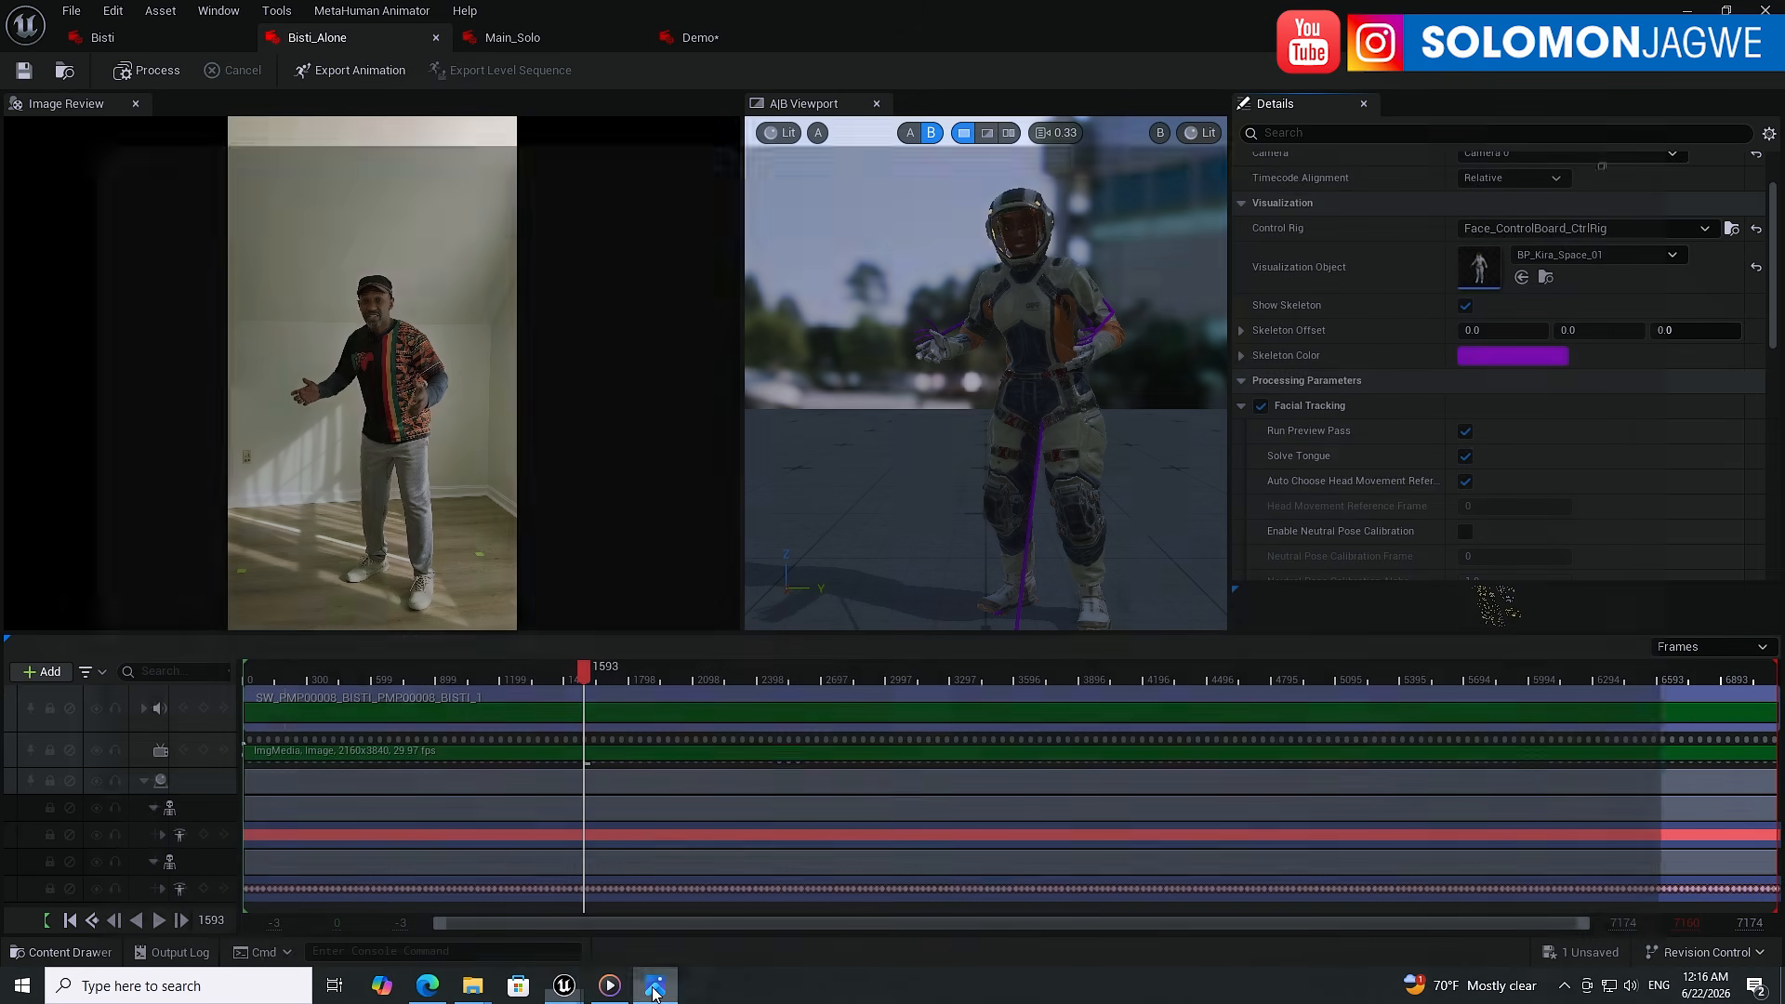
- Switch to the photo viewer, examine the phone tripod and lights in 20260619_171654.jpg, and return to Unreal Editor
left_click(656, 986)
scroll(895, 443, "up", 5)
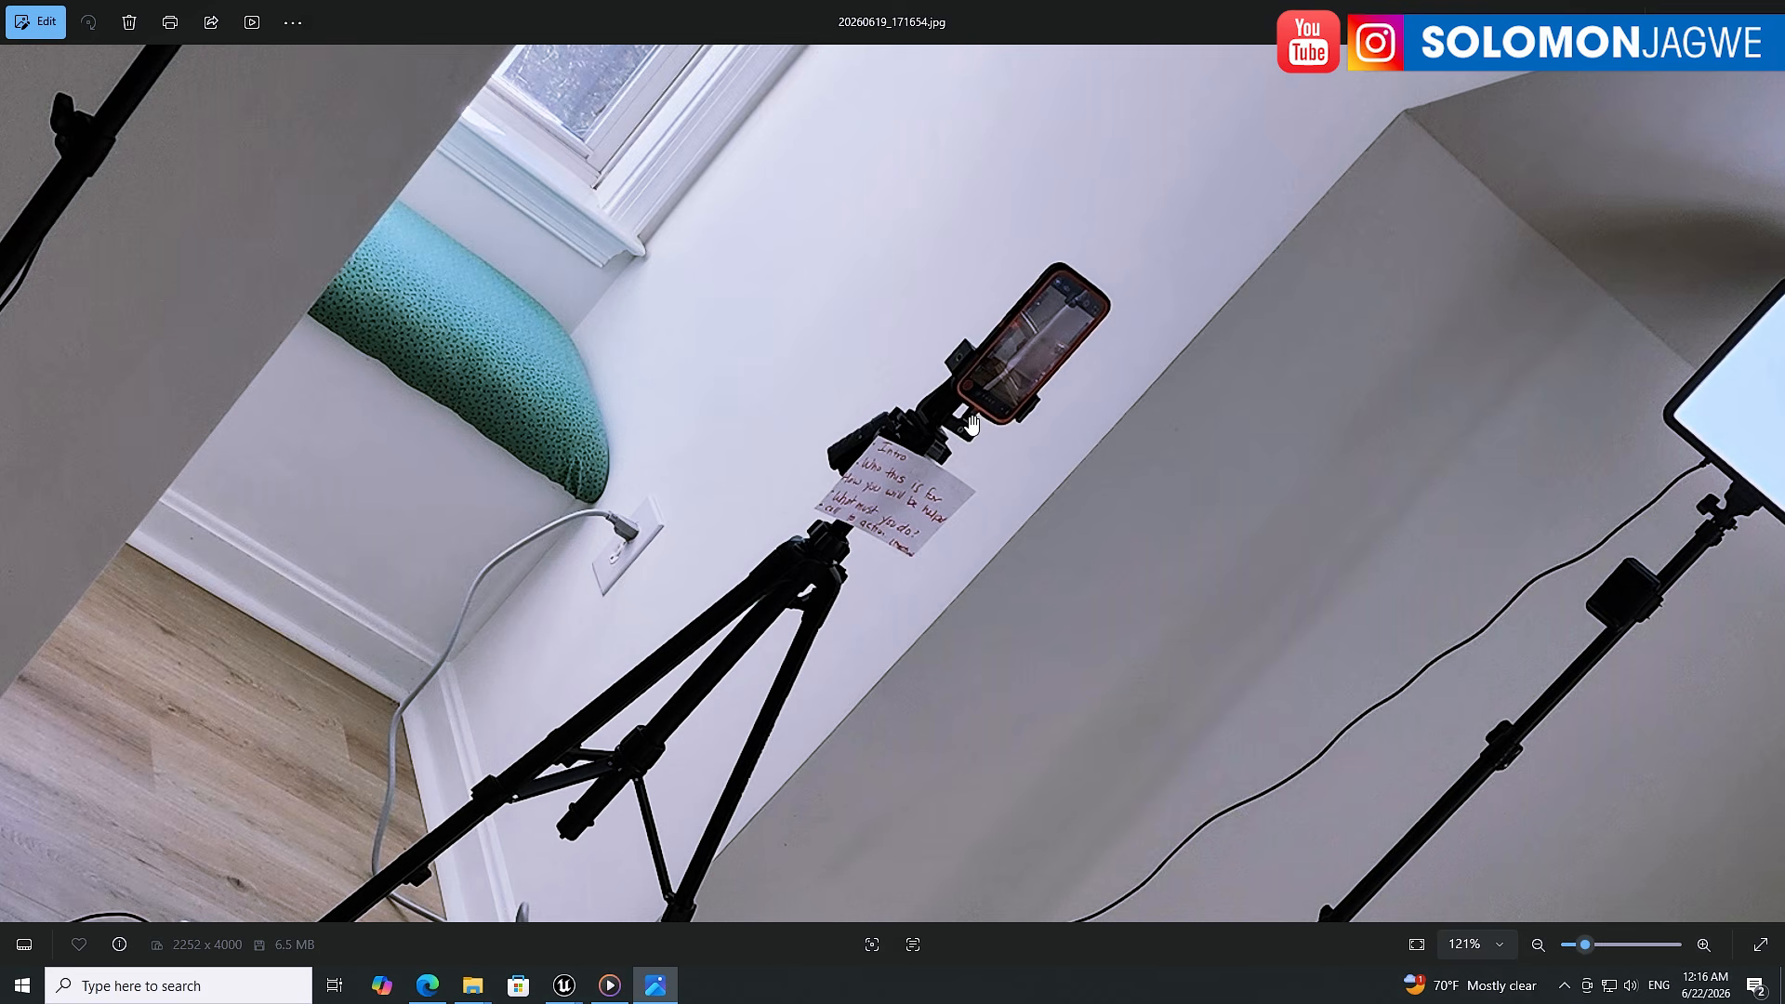
scroll(981, 425, "down", 4)
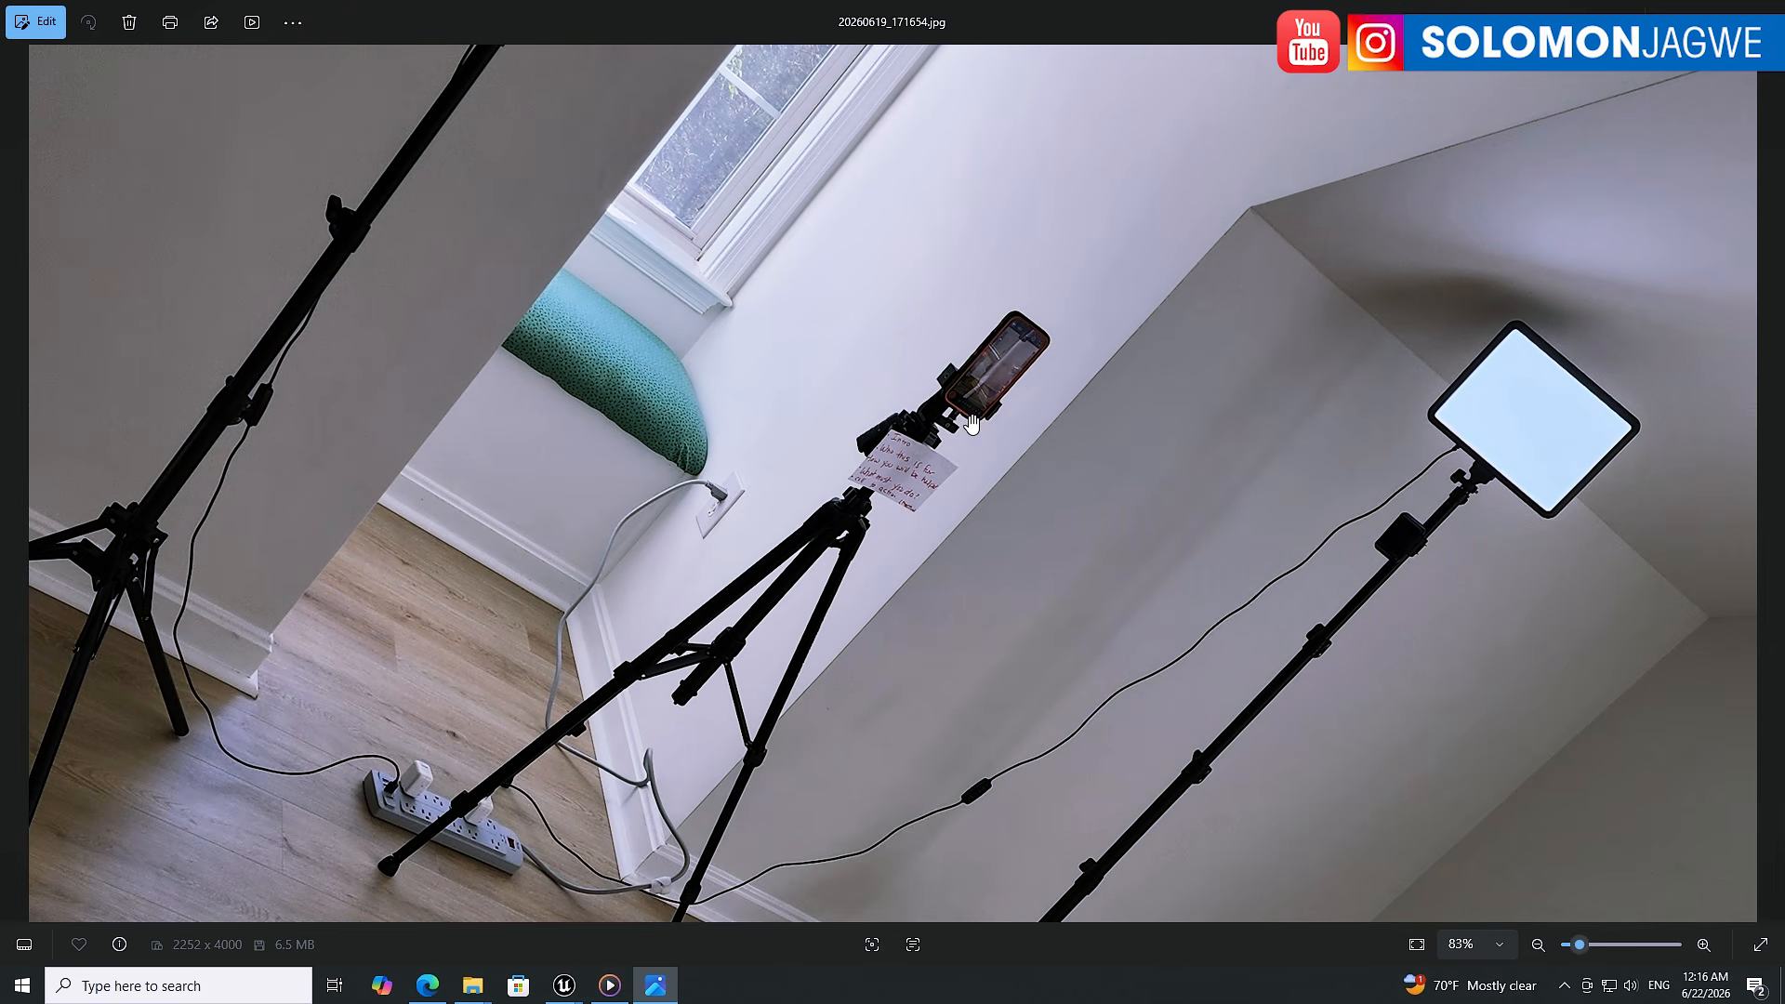
scroll(1147, 291, "up", 3)
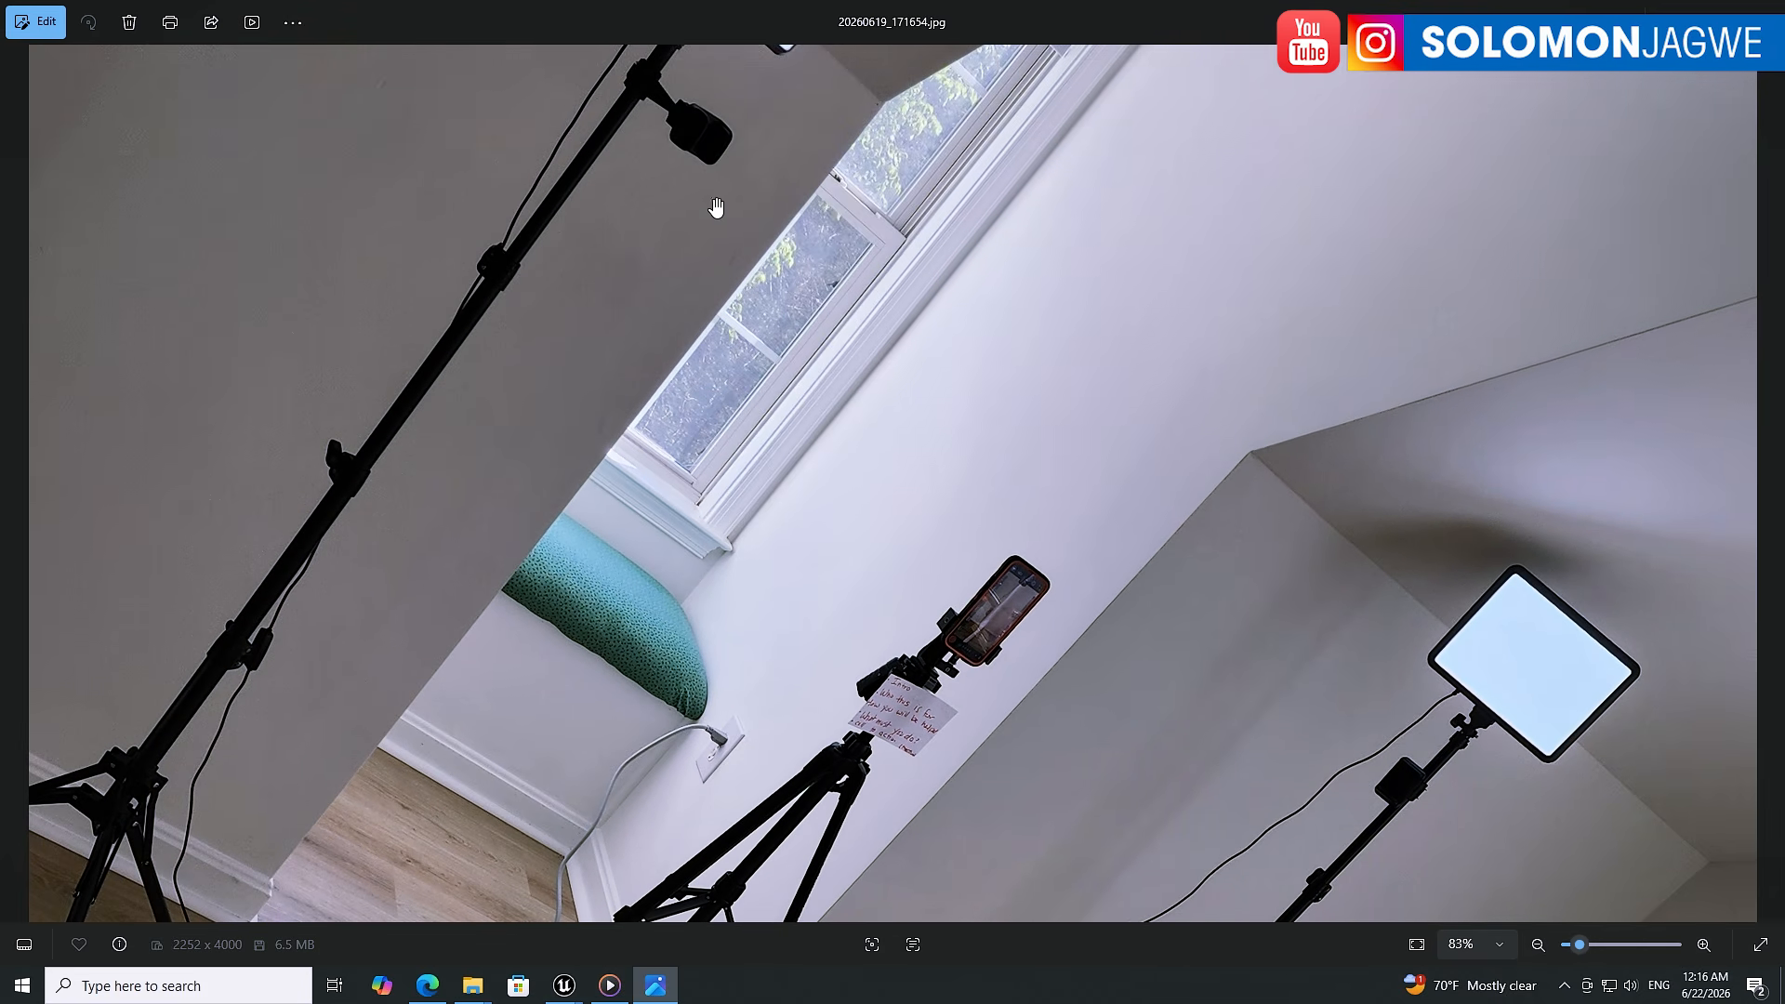
scroll(807, 291, "down", 5)
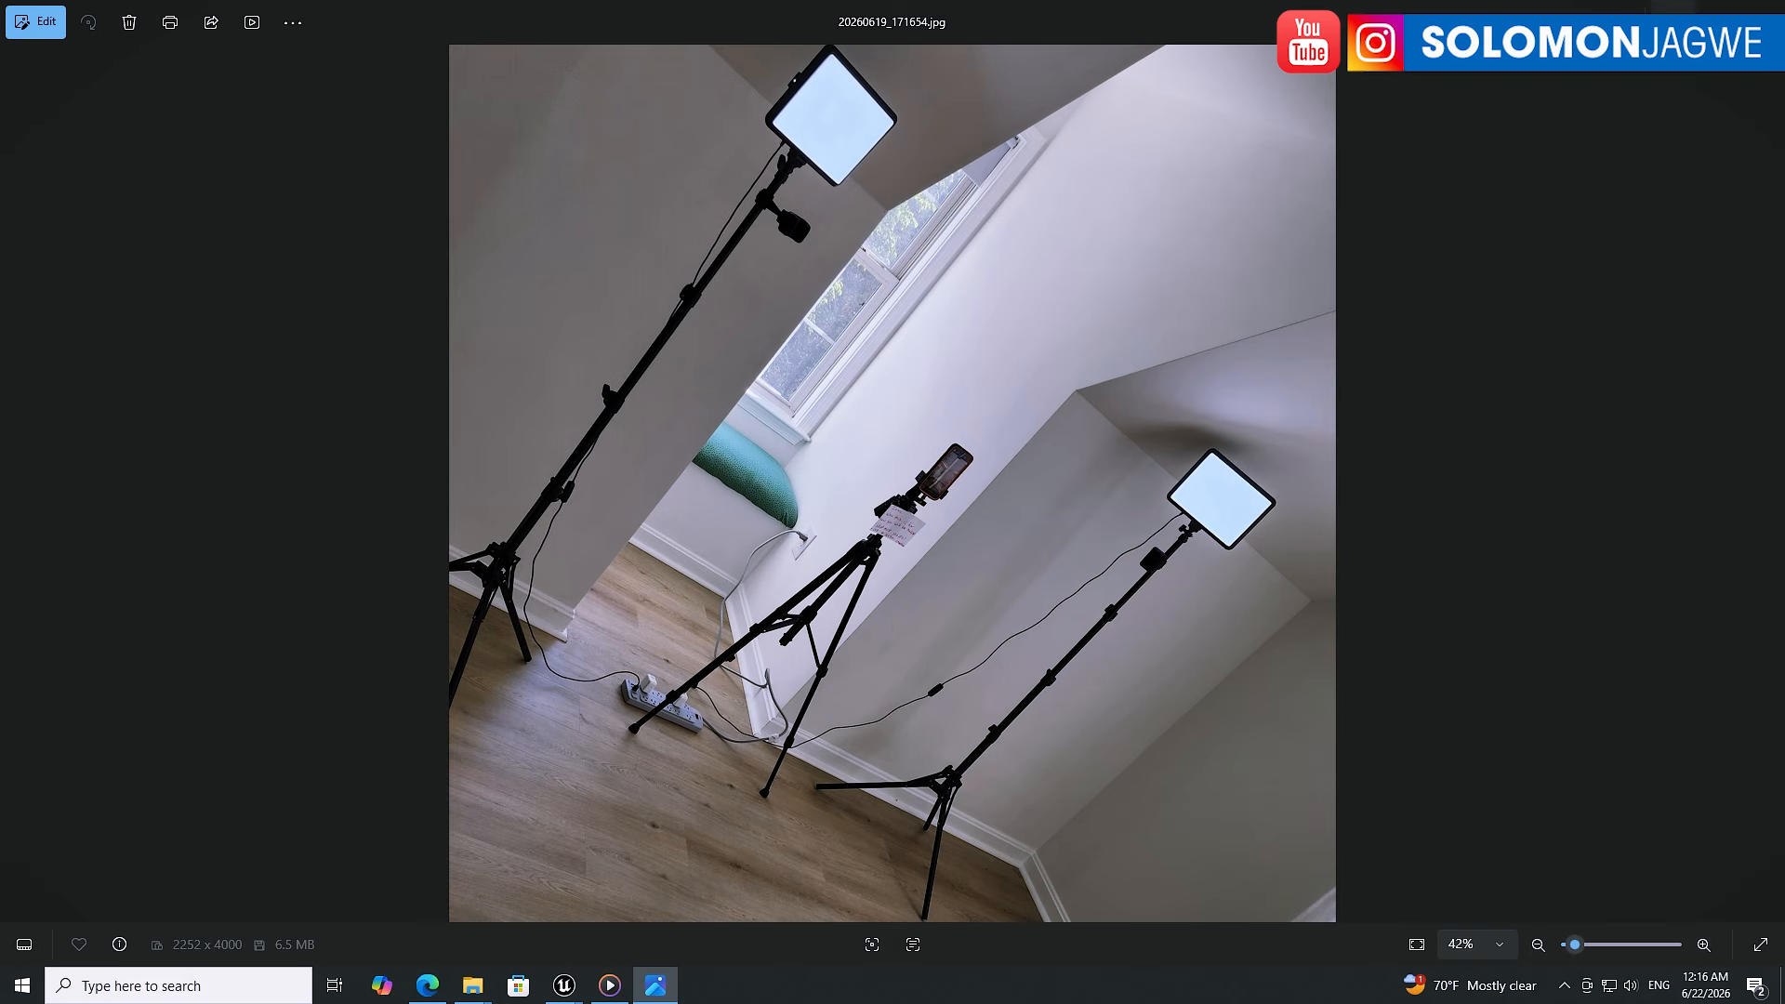
left_click(1672, 8)
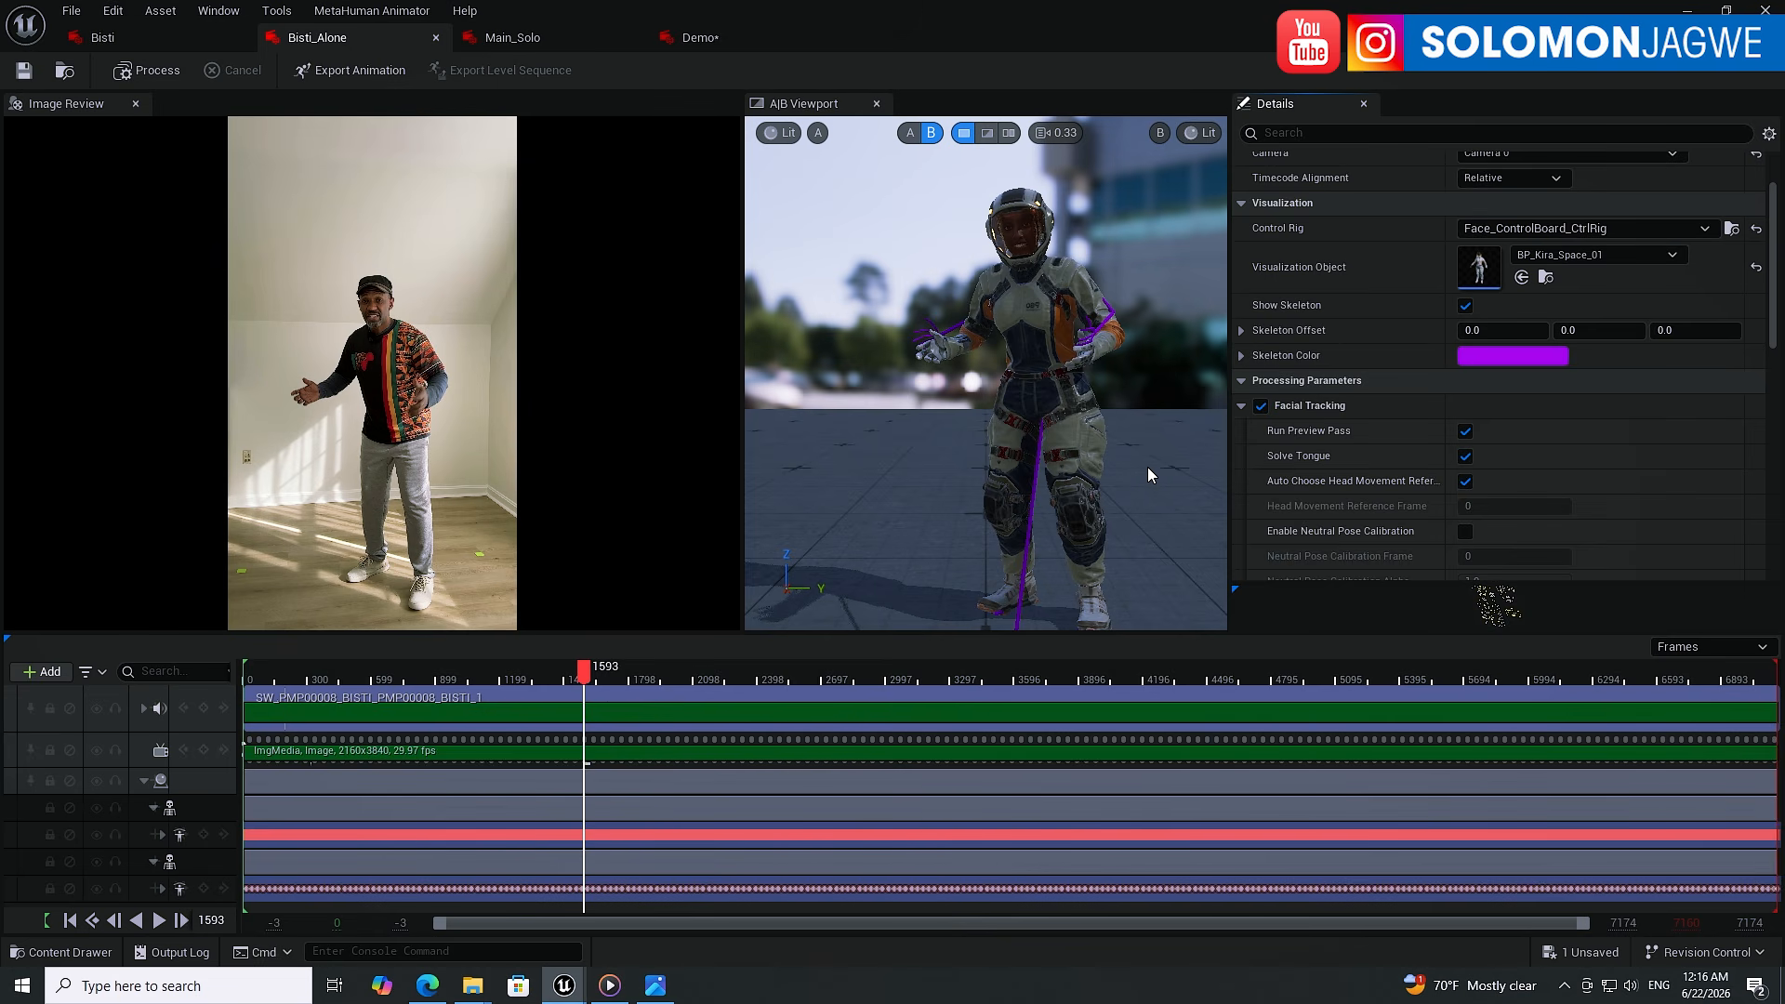
- Compare the Demo, Main_Solo and Bisti_Alone performances, scrubbing Main_Solo to about frame 6744 to examine its body skeleton
left_click(699, 40)
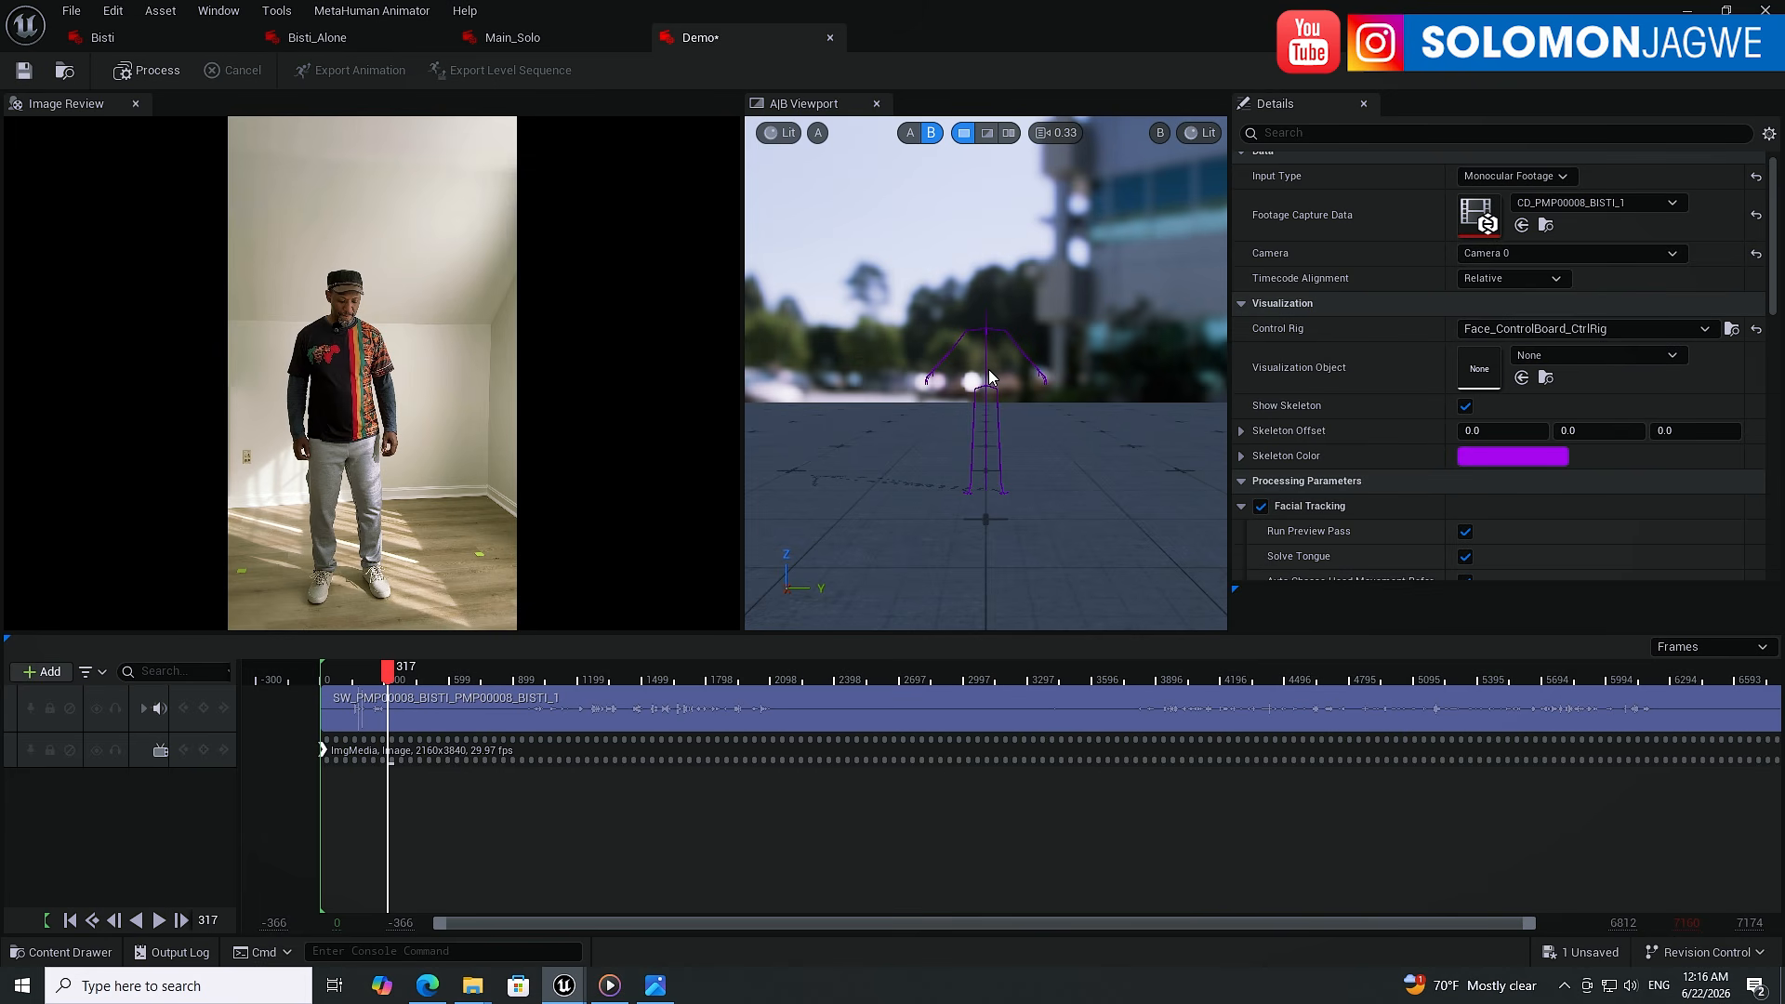
scroll(1778, 252, "up", 1)
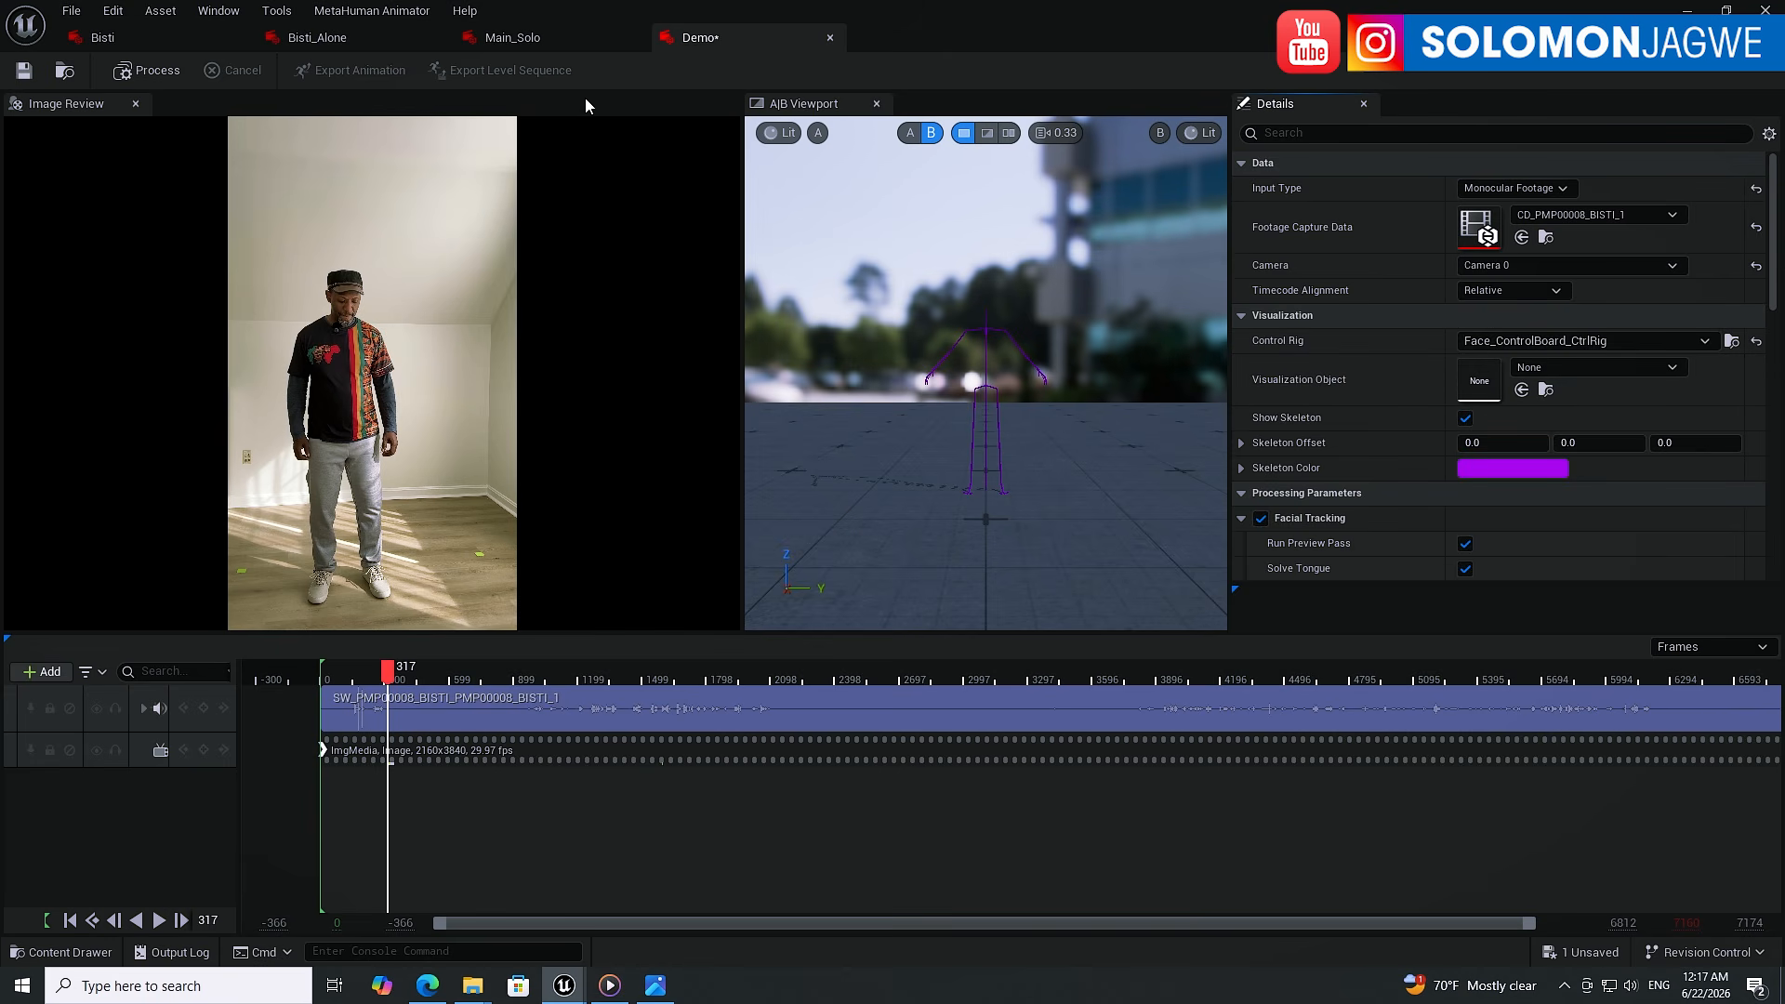
left_click(532, 39)
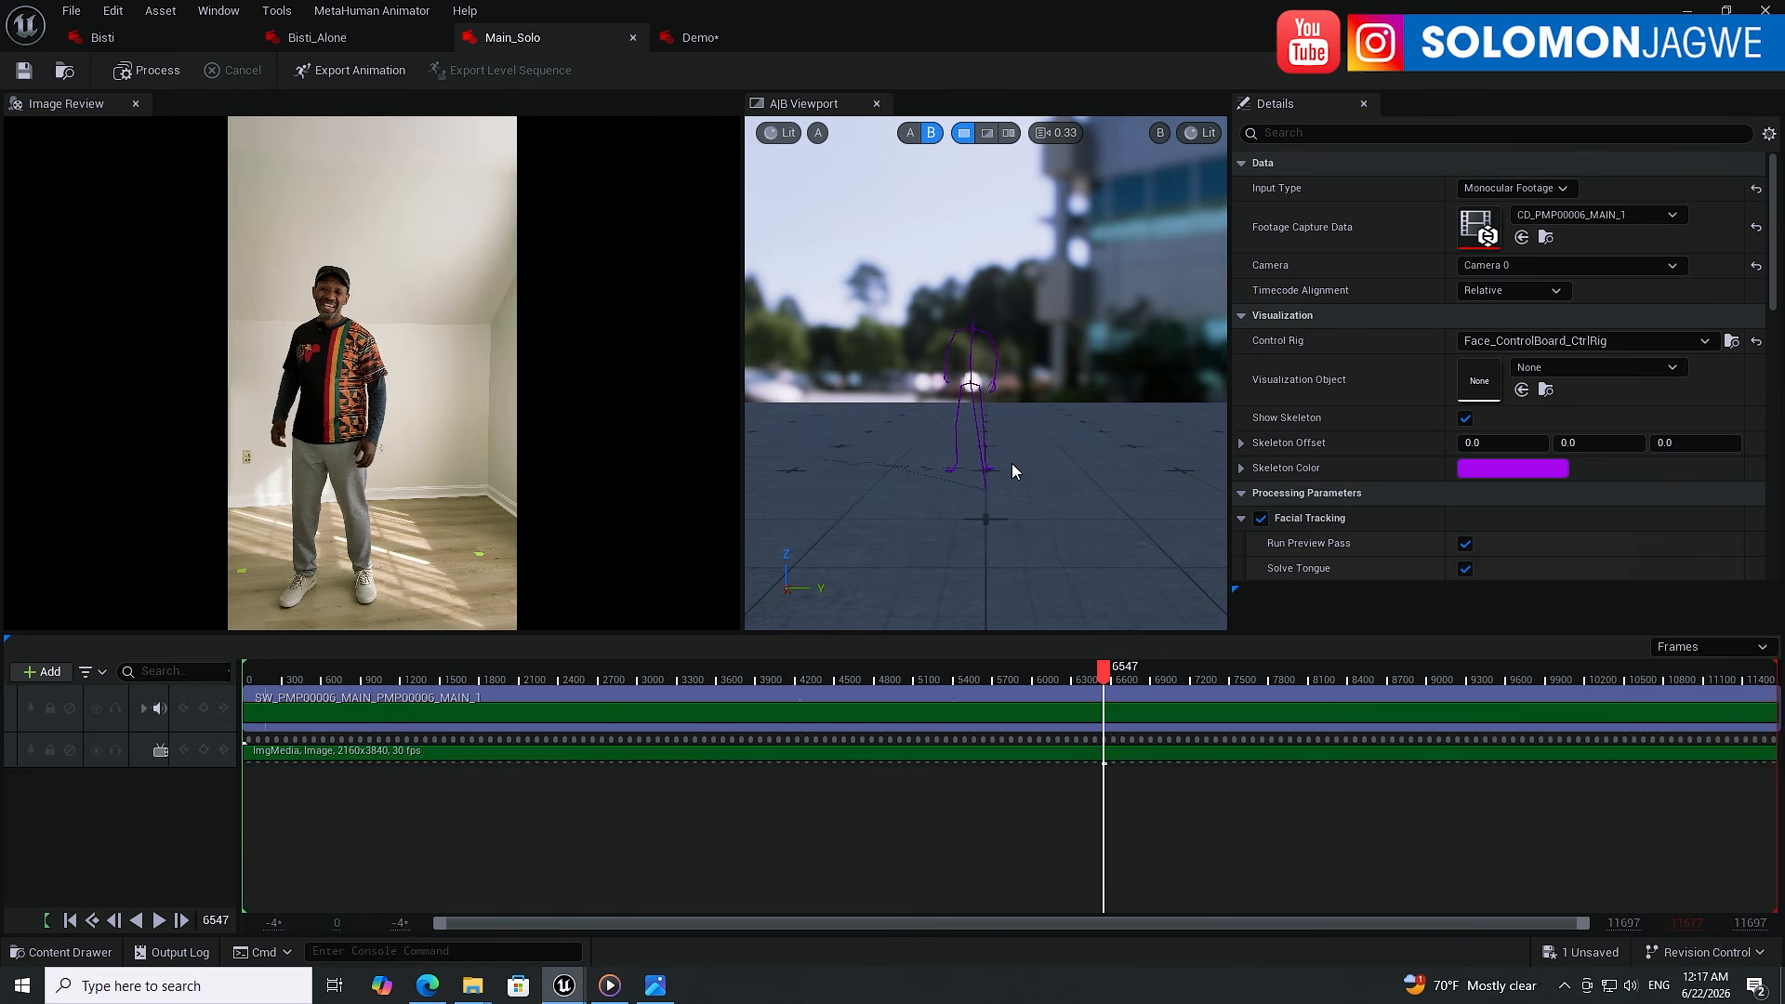
left_click_drag(846, 673, 1129, 673)
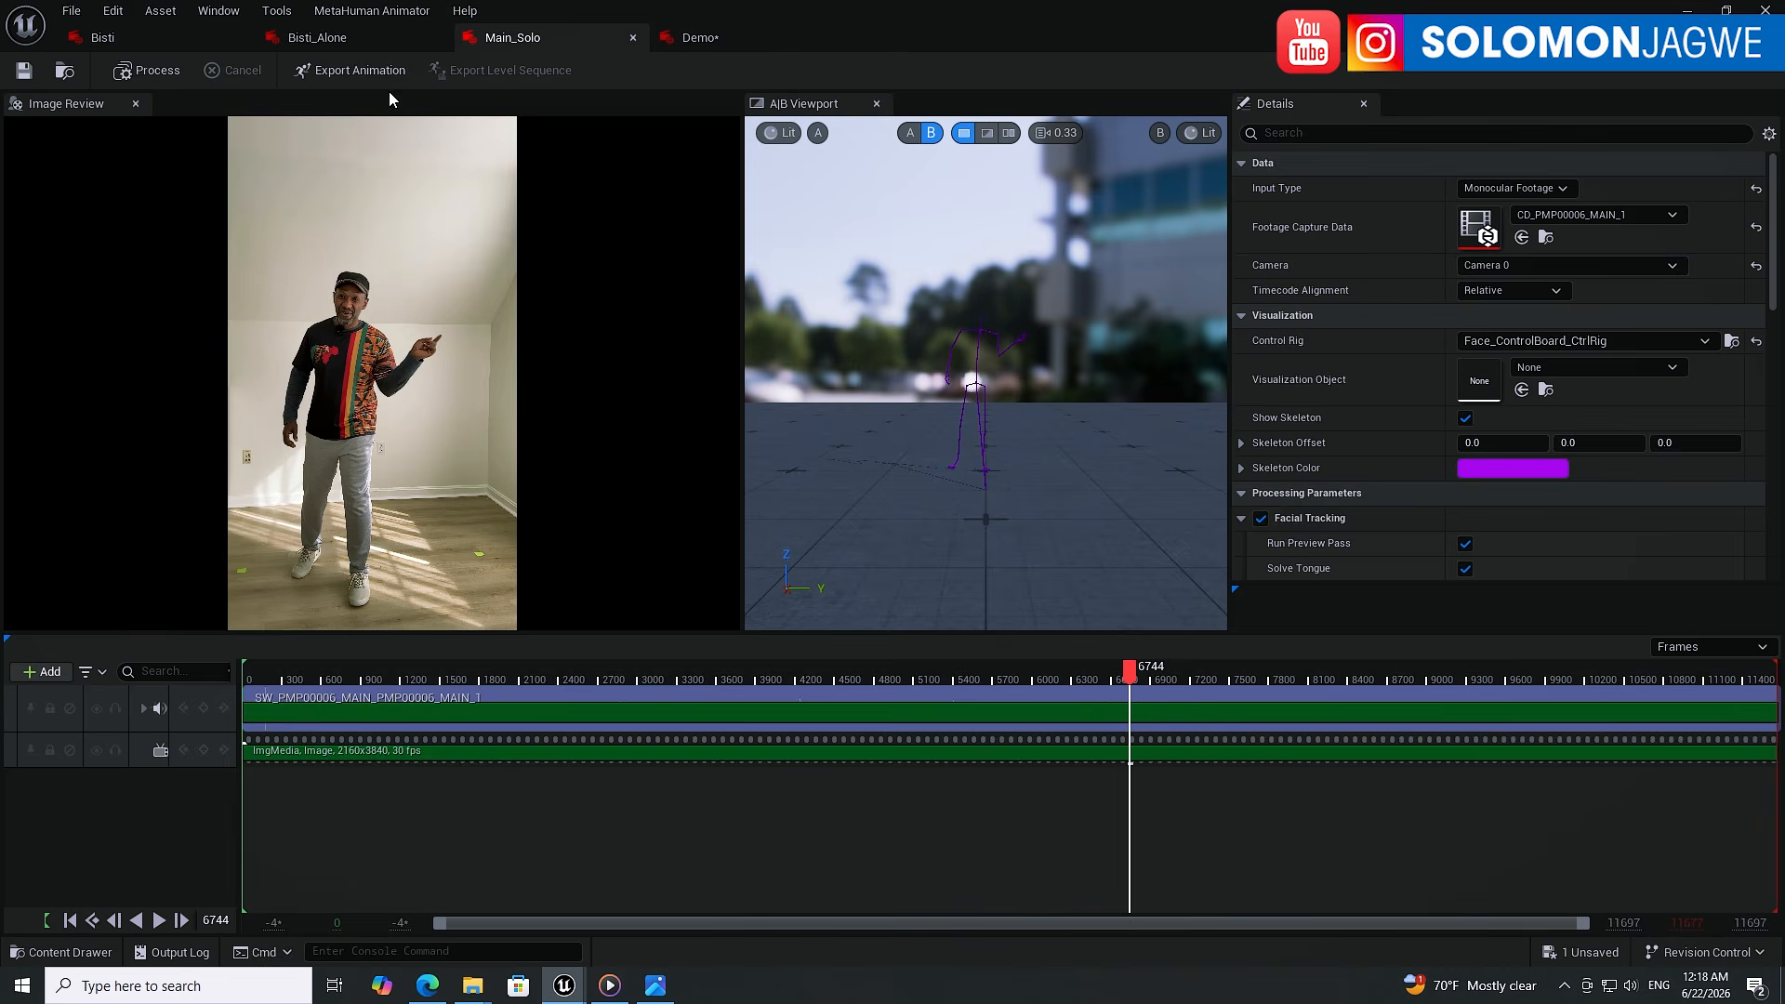
left_click(355, 40)
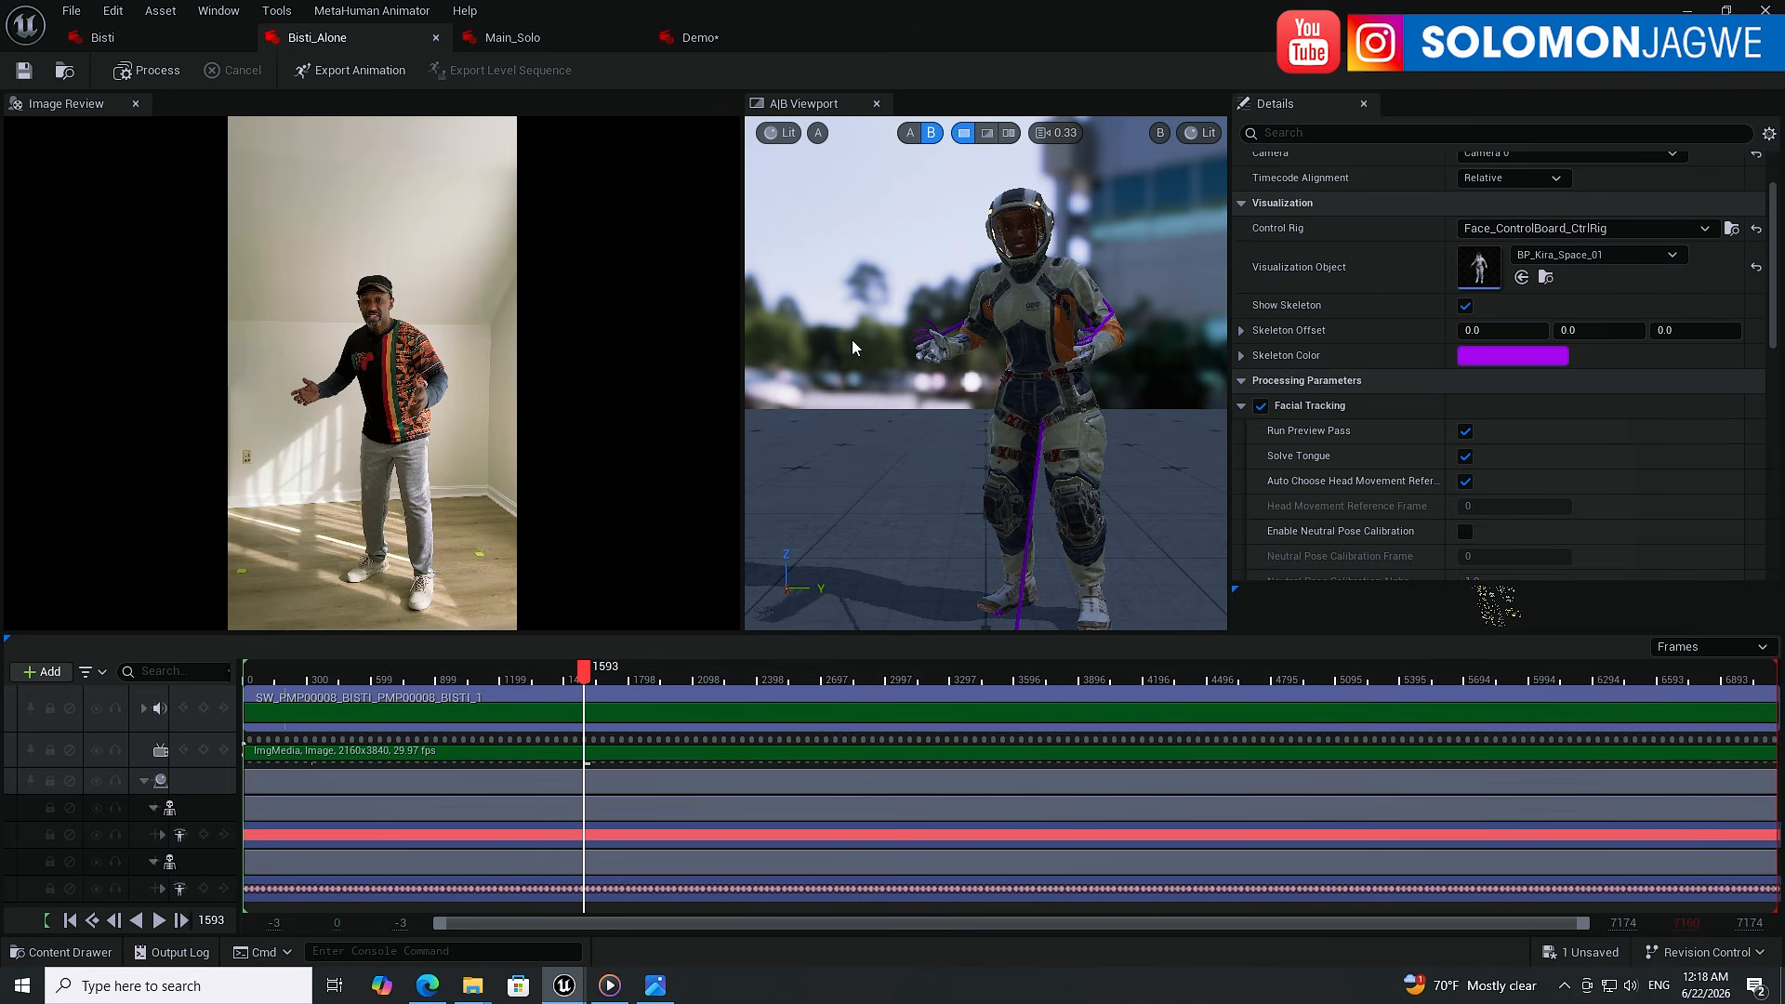
left_click(555, 40)
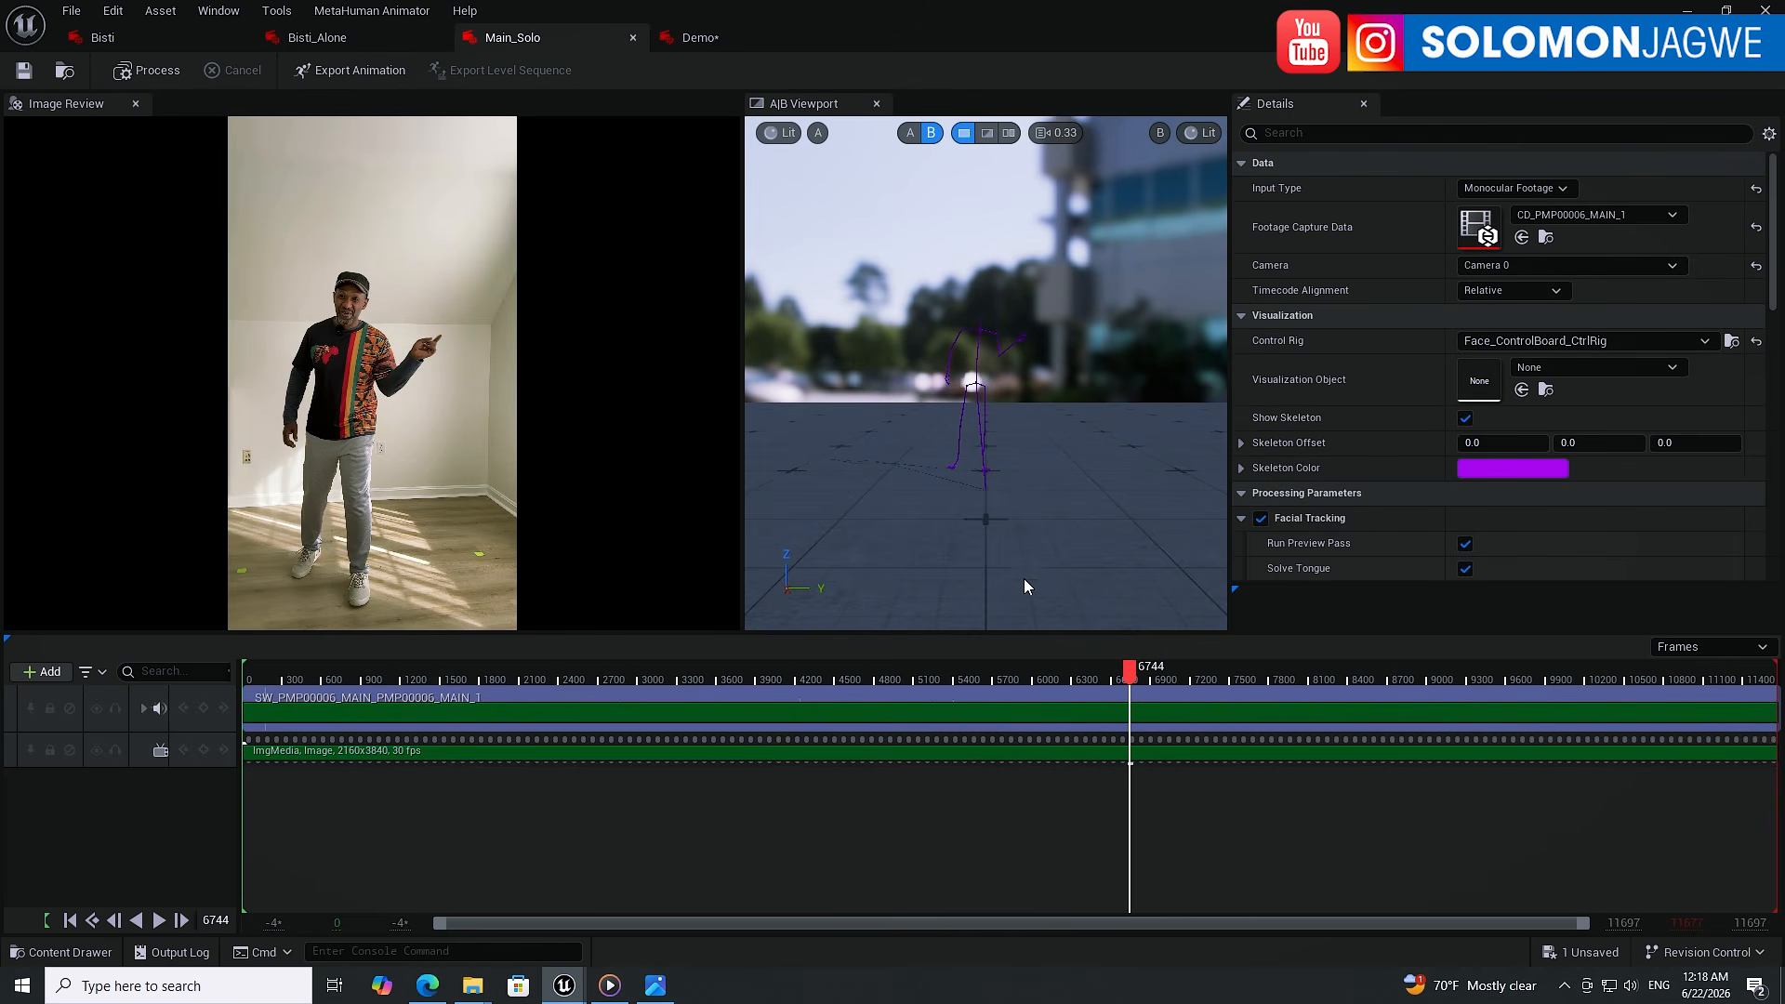
- Return to the Demo performance and move its playhead to about frame 280
left_click(705, 37)
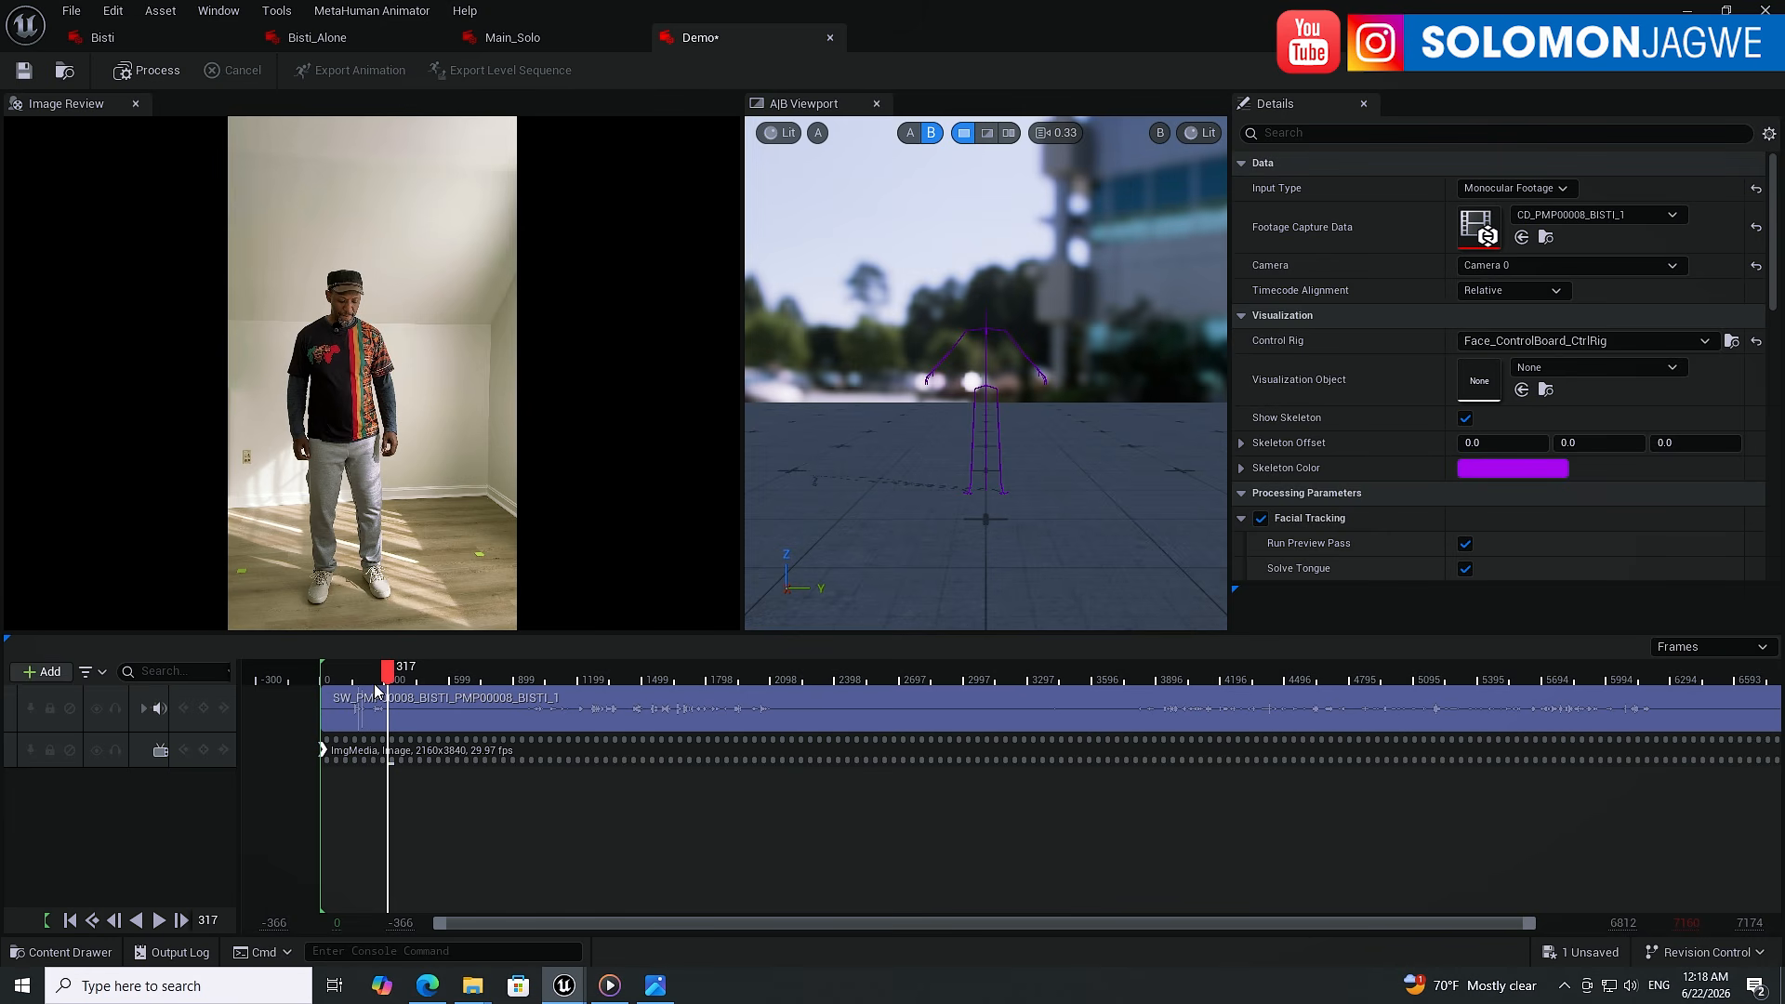
left_click(346, 677)
left_click_drag(349, 680, 381, 693)
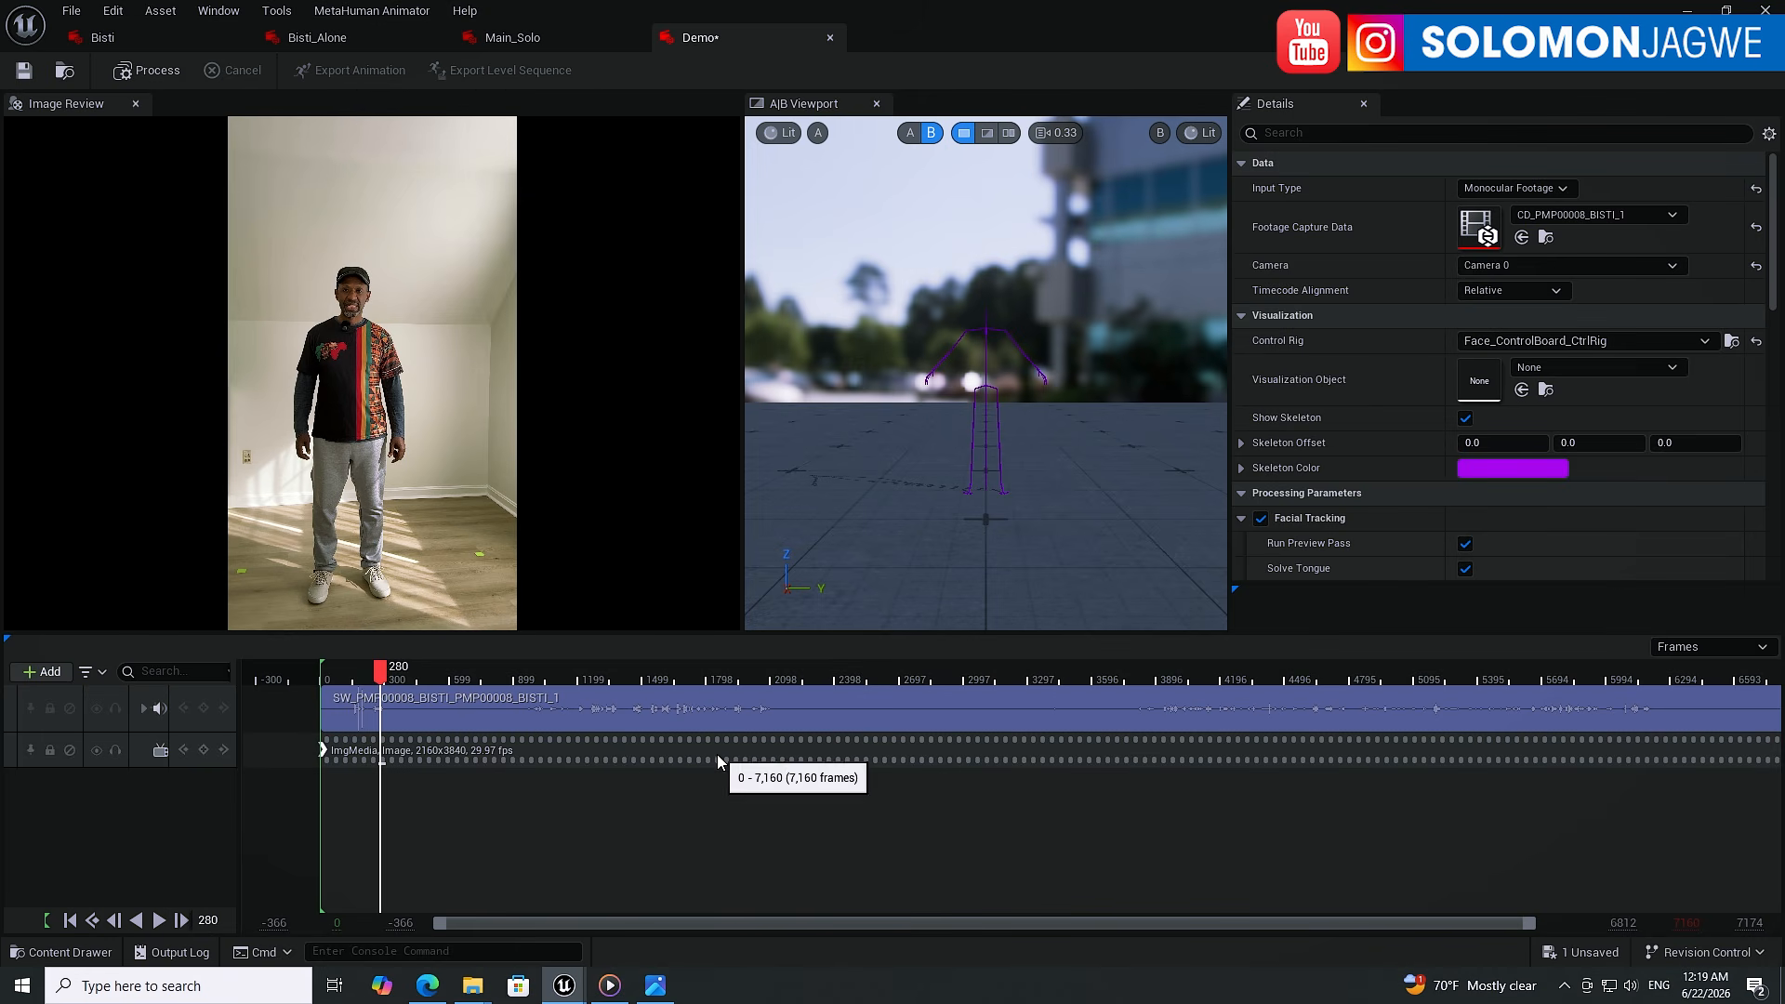
- Compare the timeline tracks of the Main_Solo and Bisti_Alone performances, ending with Bisti_Alone open
left_click(515, 40)
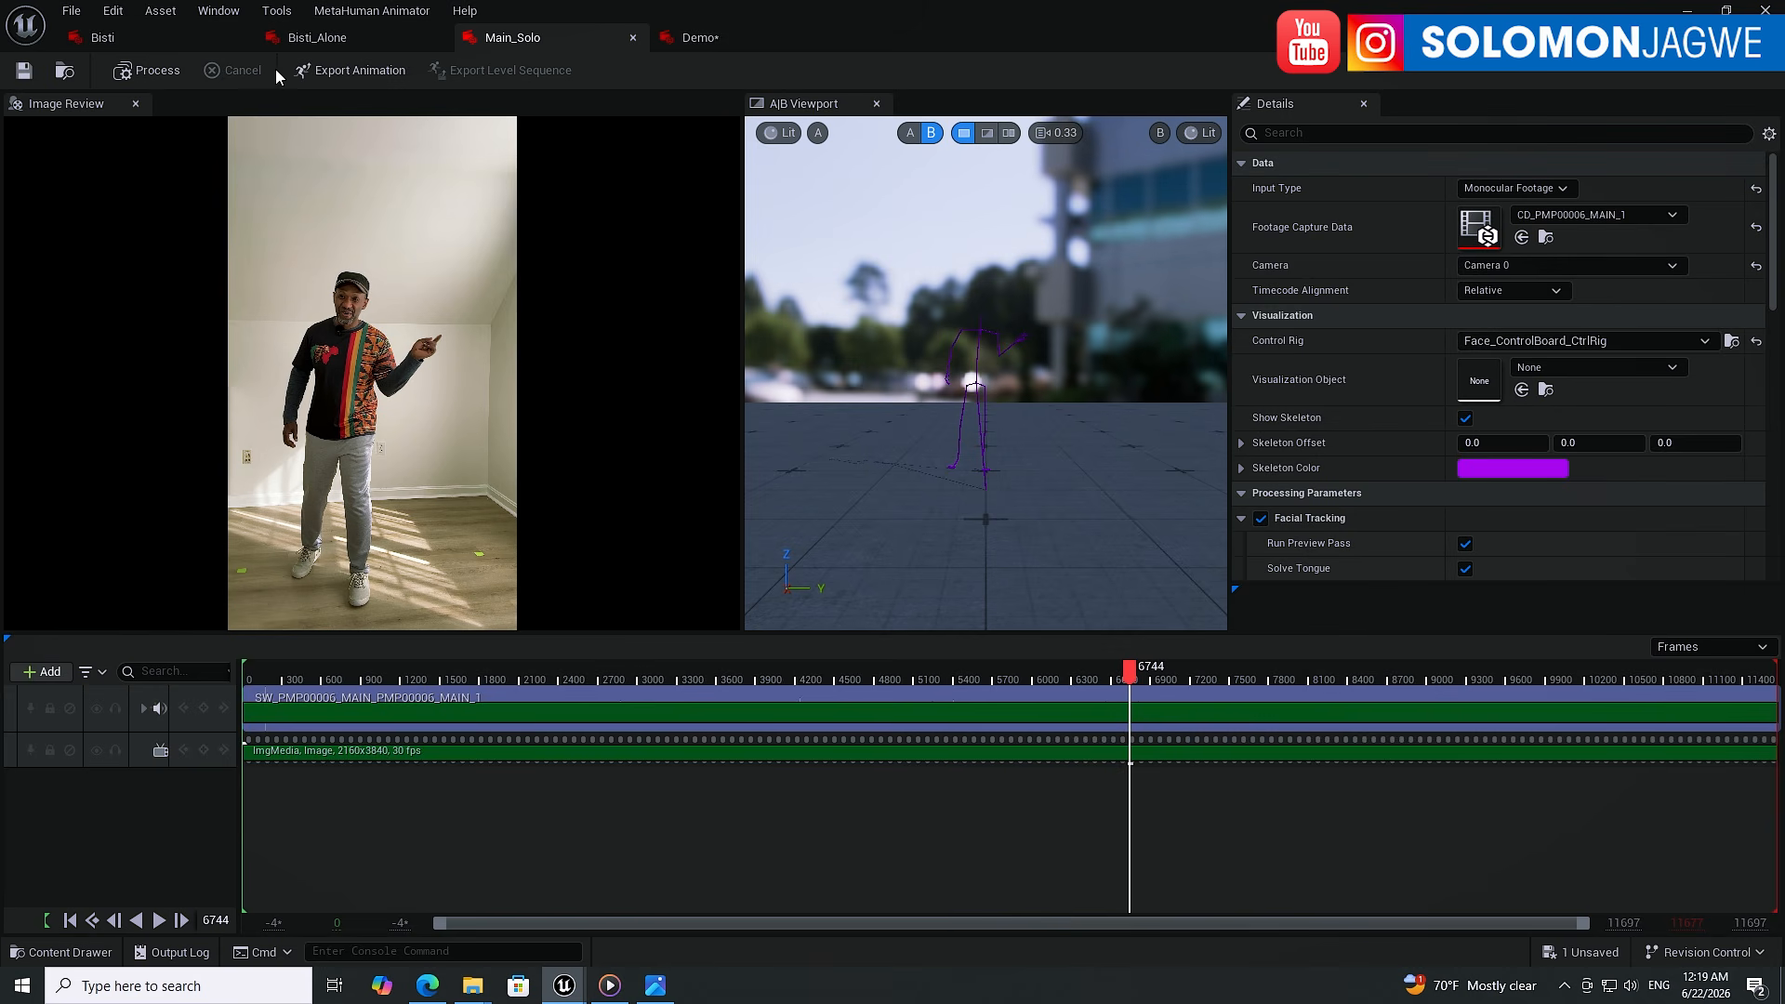
left_click(331, 39)
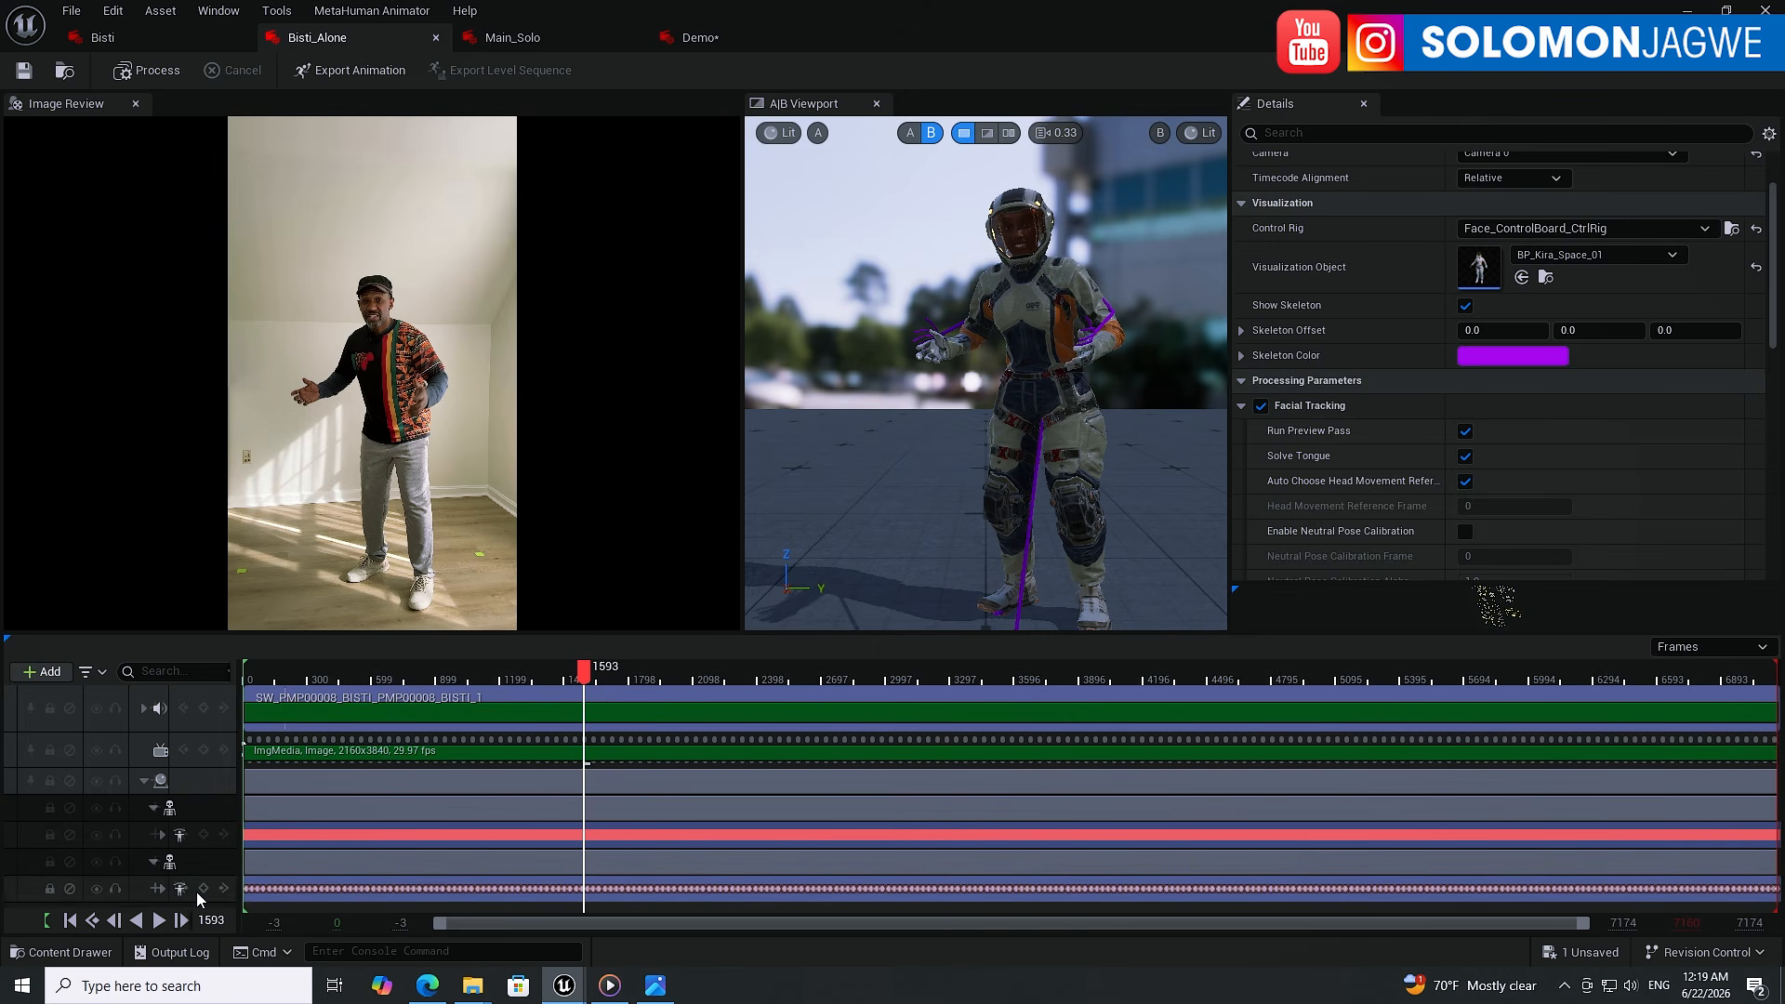
left_click(520, 41)
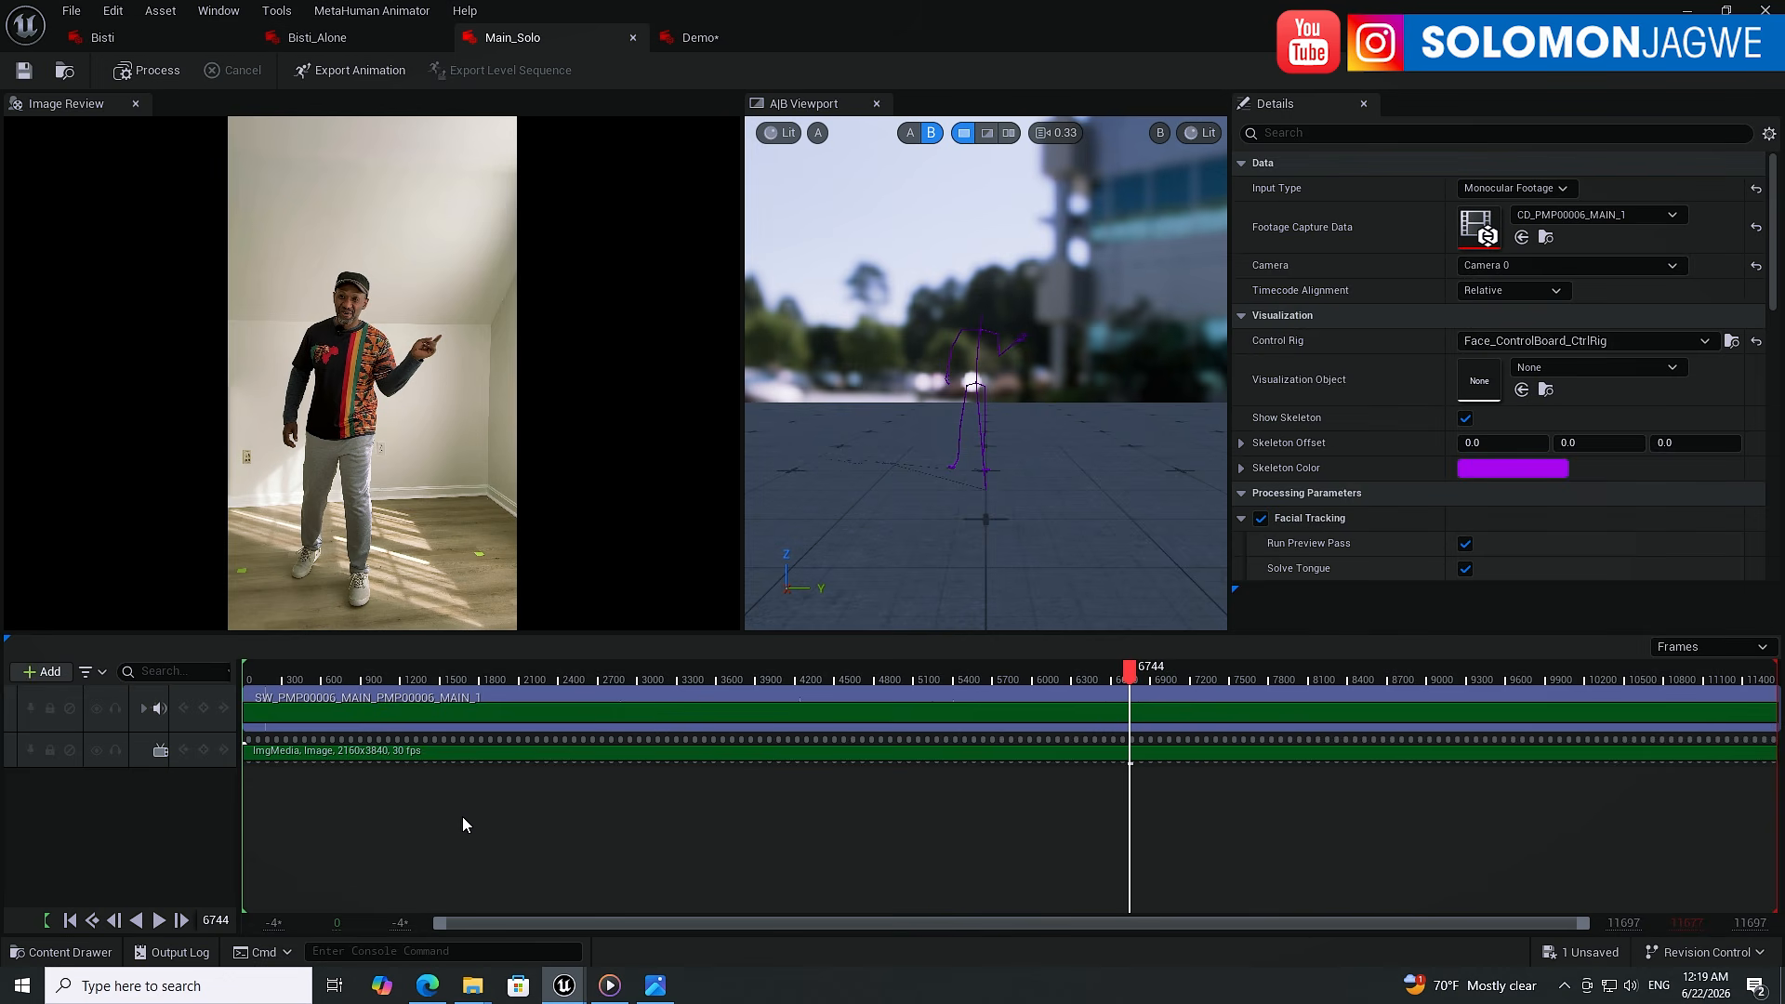
left_click(344, 41)
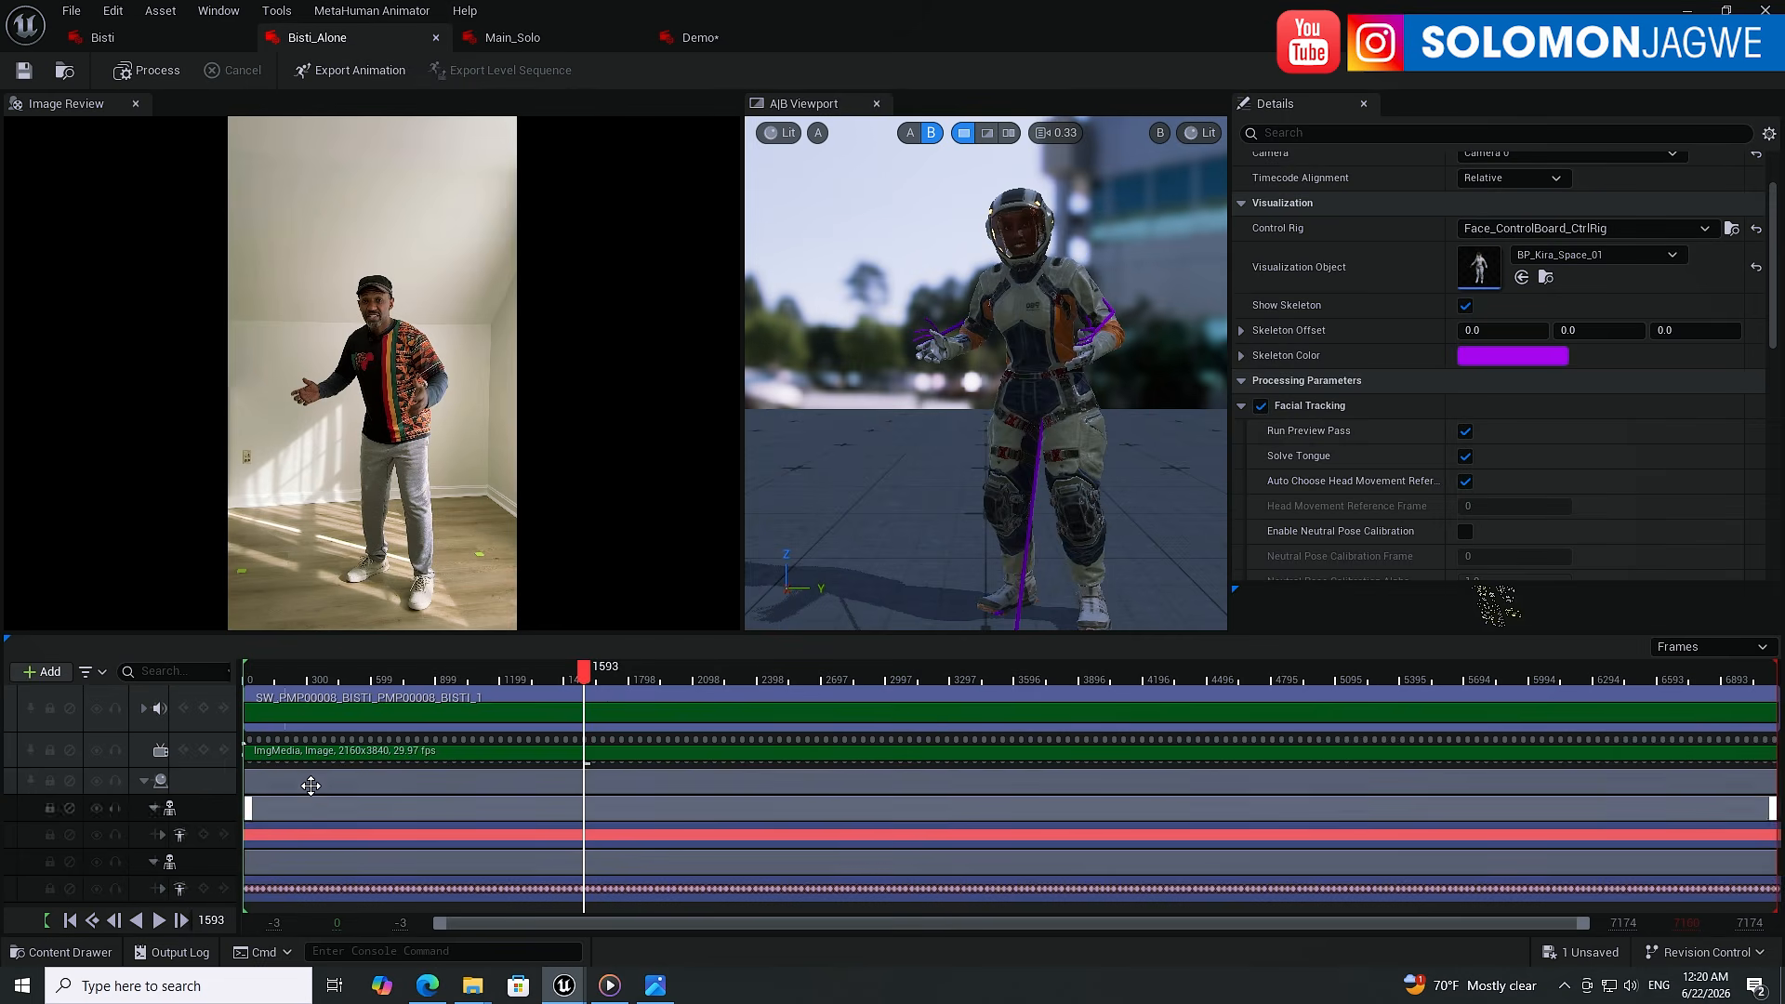
- Export the Main_Solo performance as animation sequence AS_Main_Solo2 in MHA/Video_Body/Space, including head movement, face and body on the Performer Skeleton
left_click(511, 36)
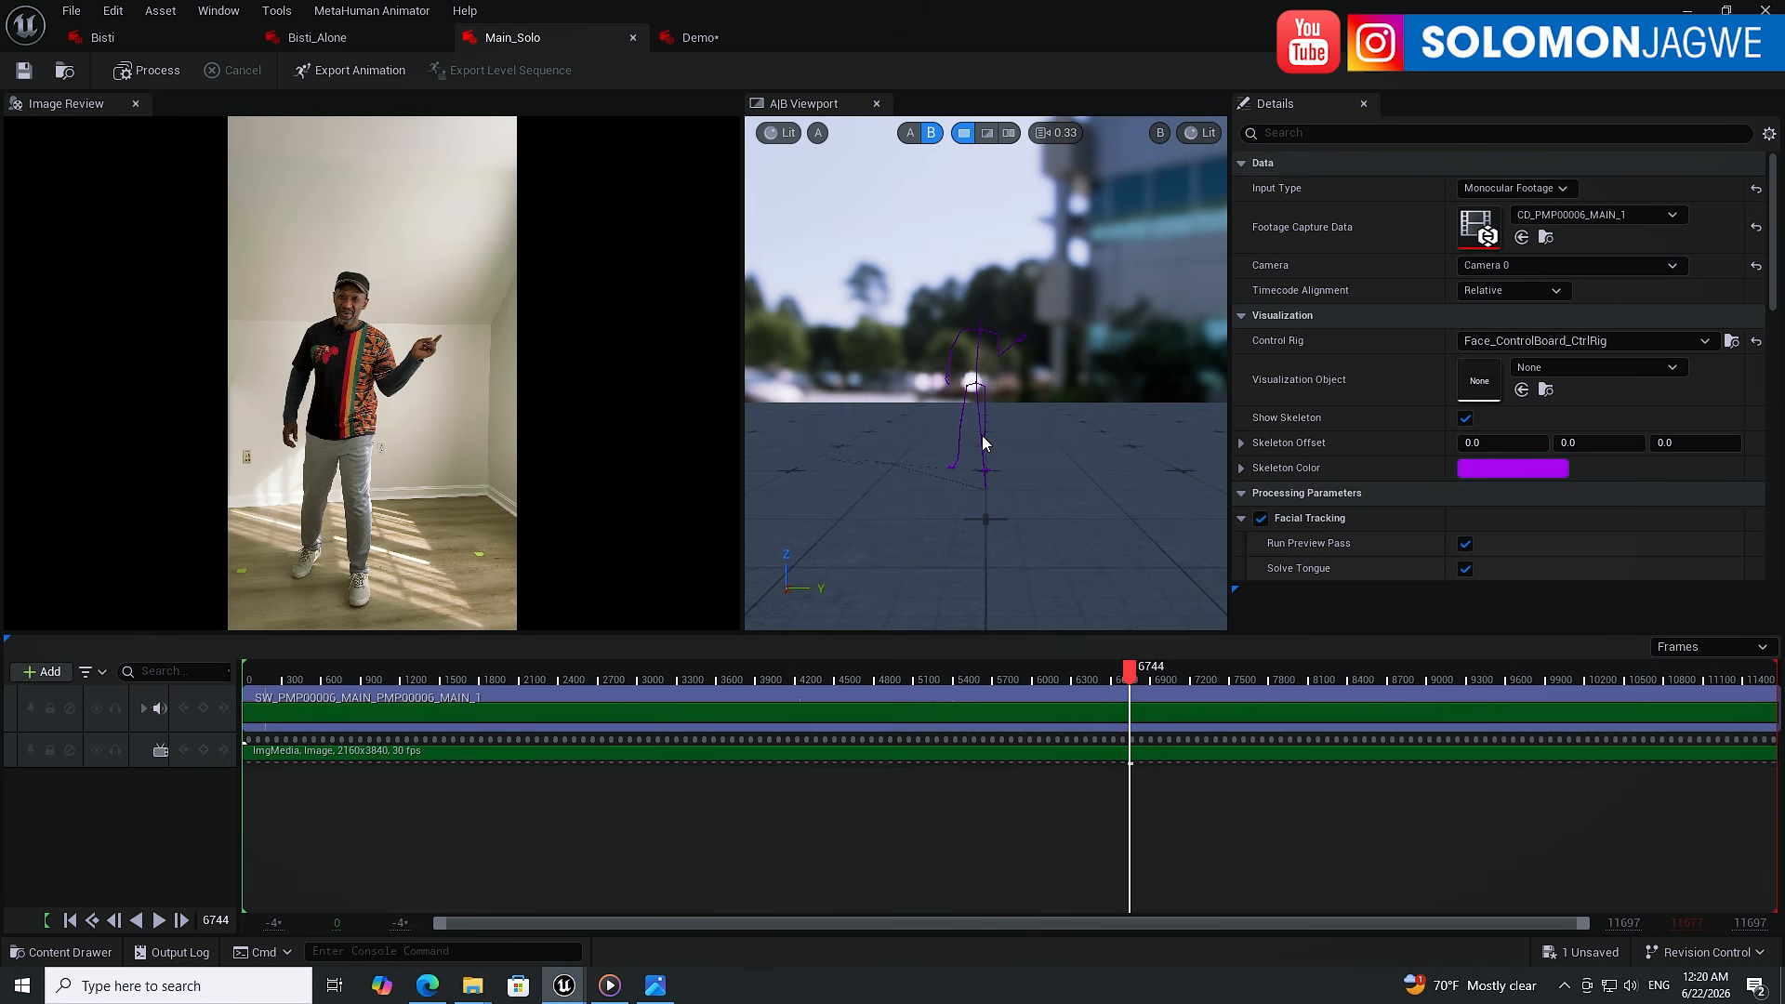
left_click(336, 70)
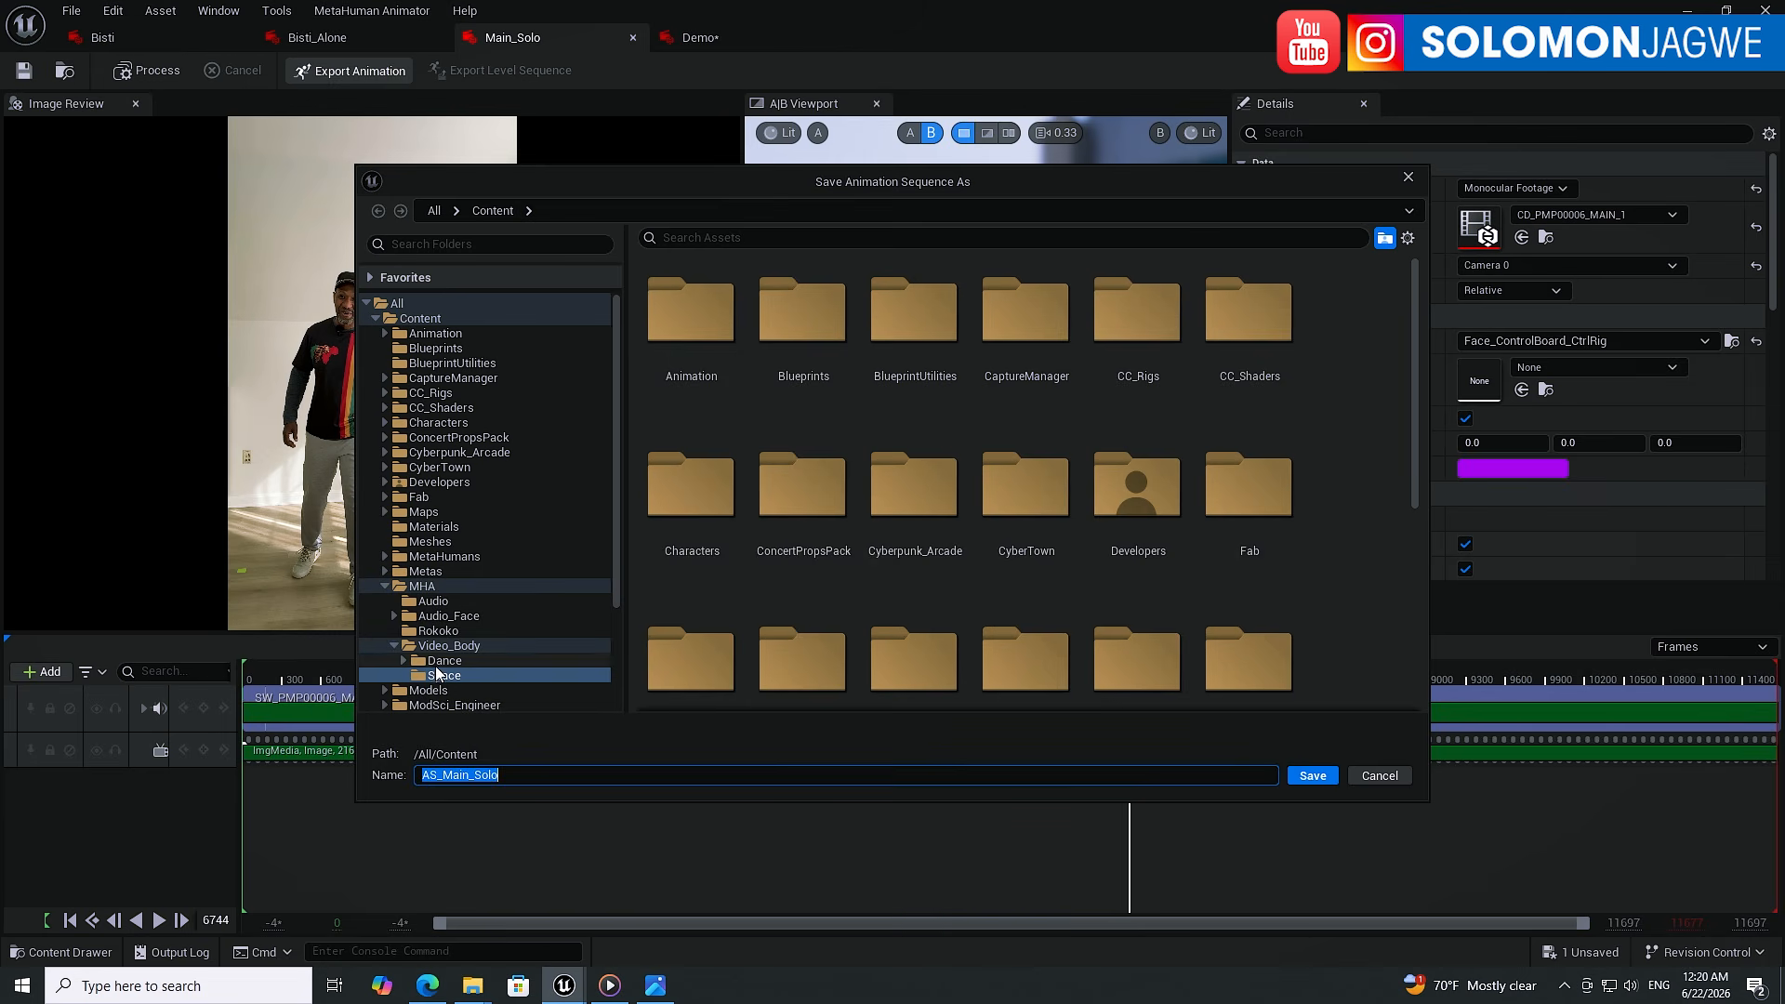
left_click(437, 673)
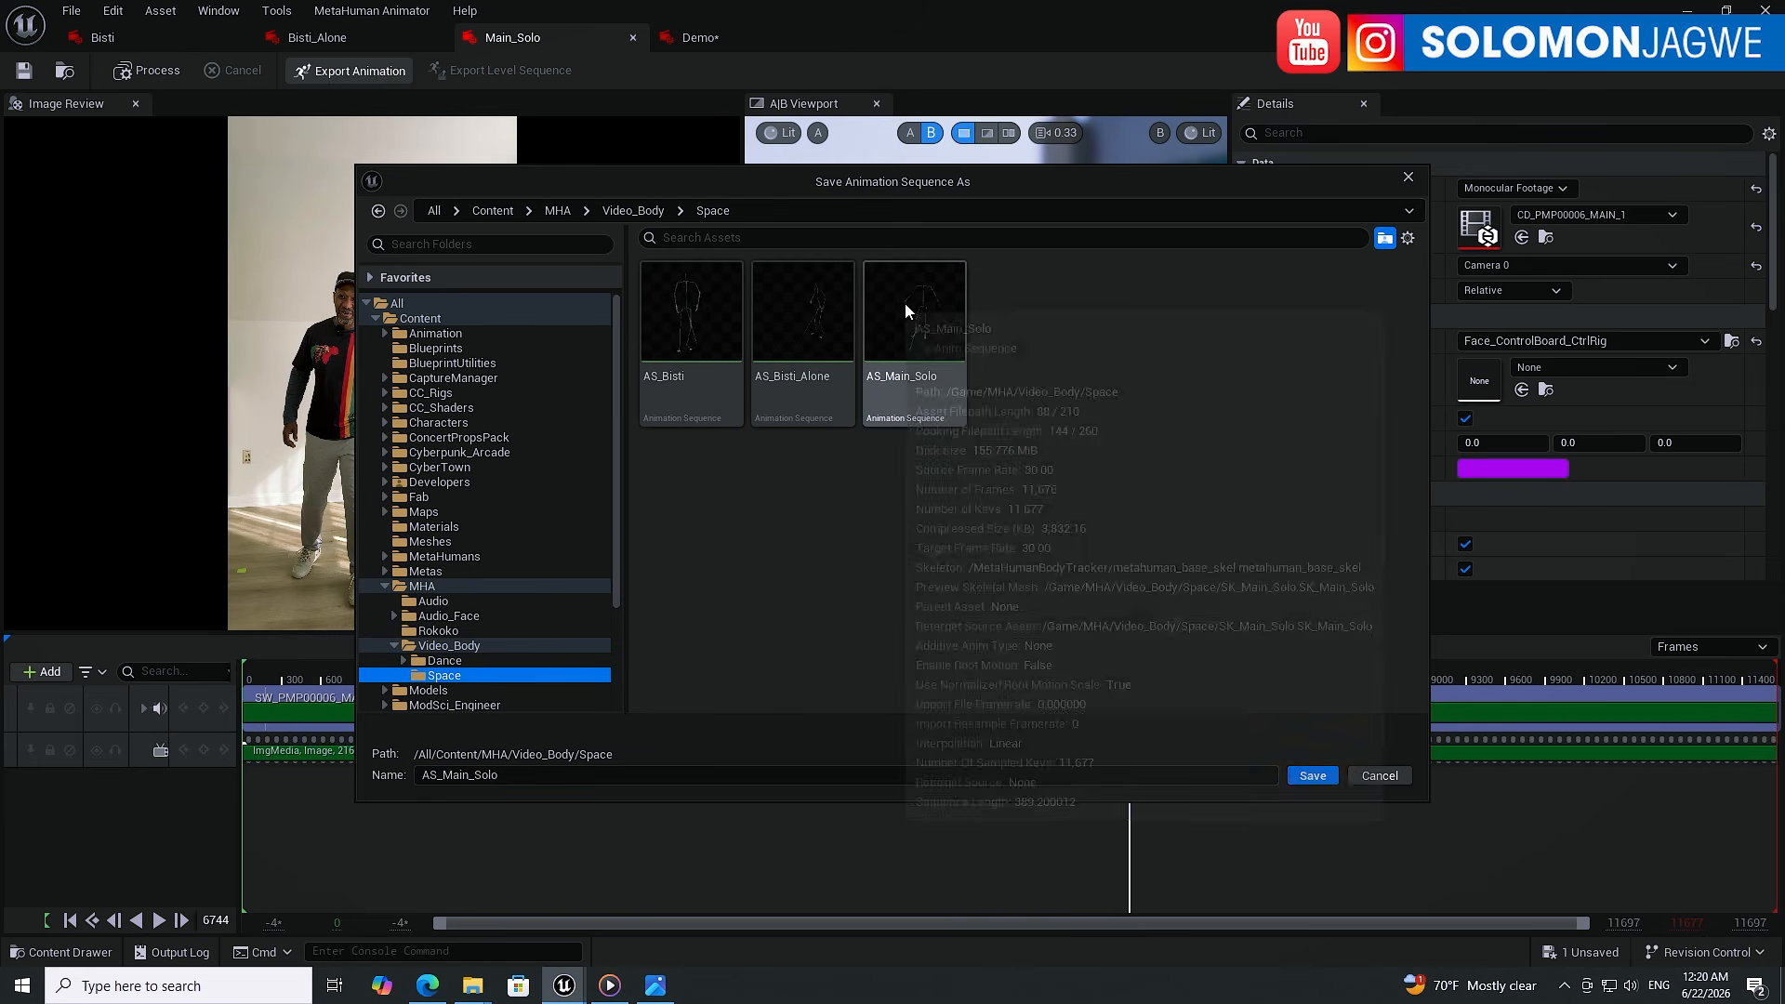
left_click(500, 776)
left_click(513, 774)
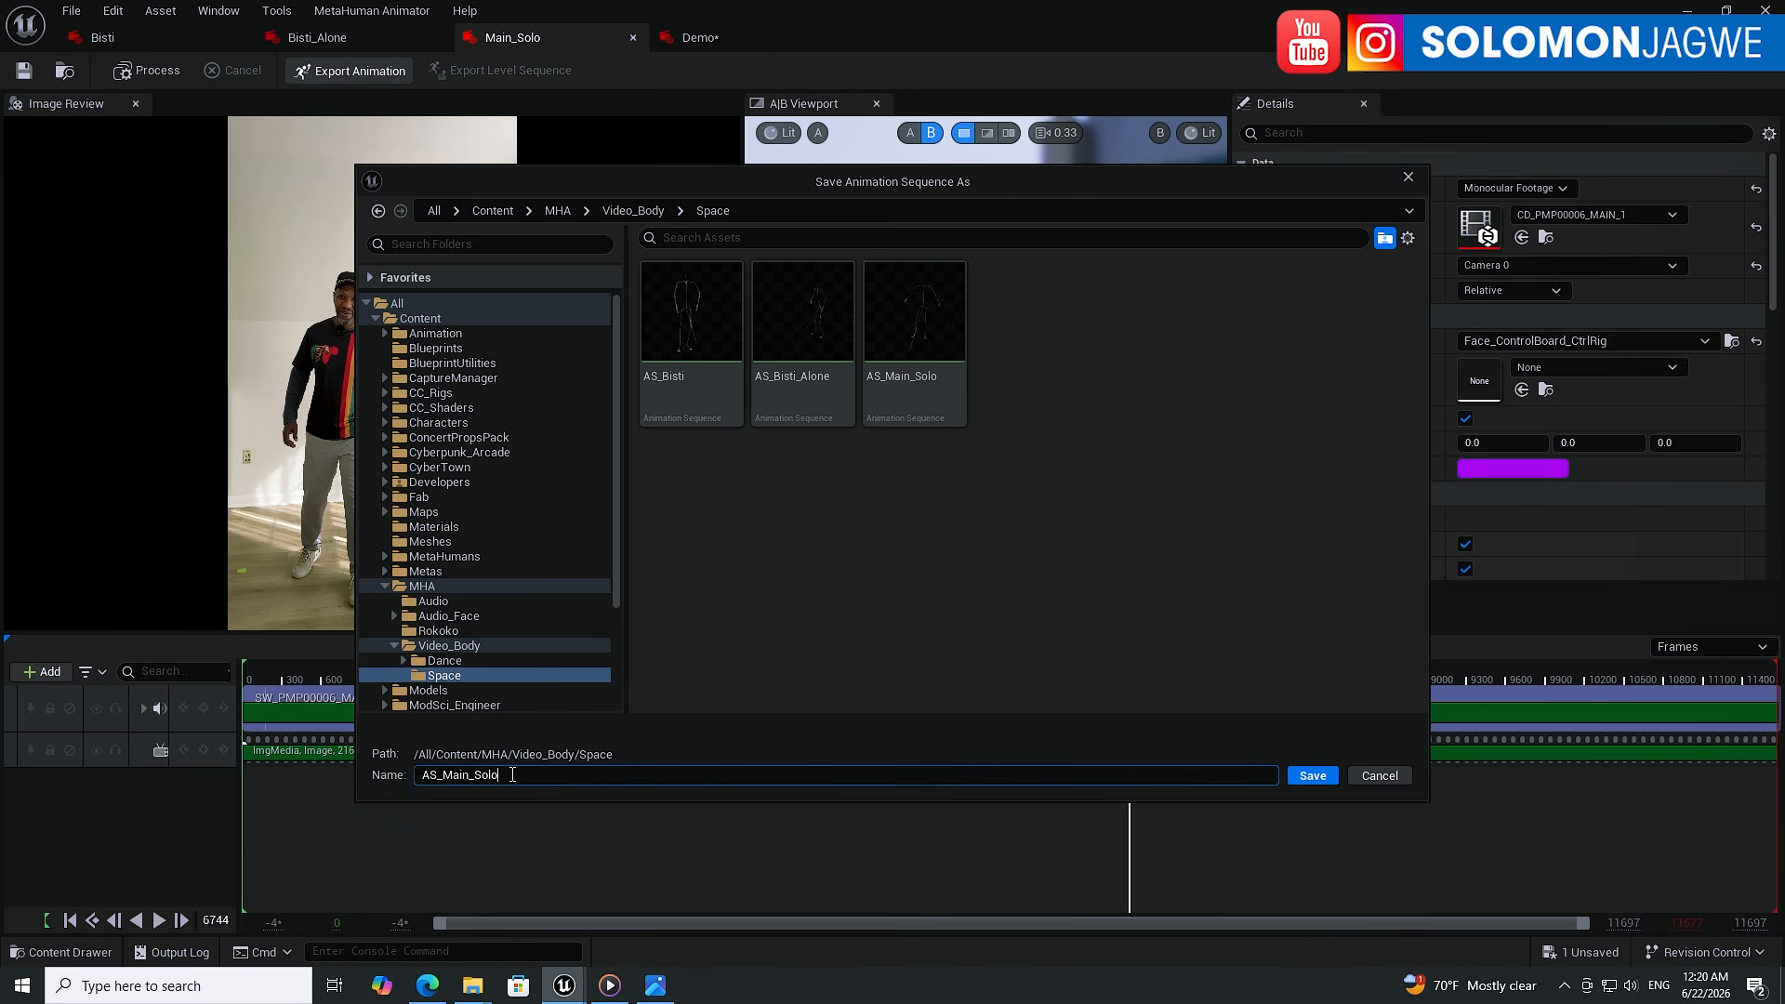
type("2")
left_click(1313, 777)
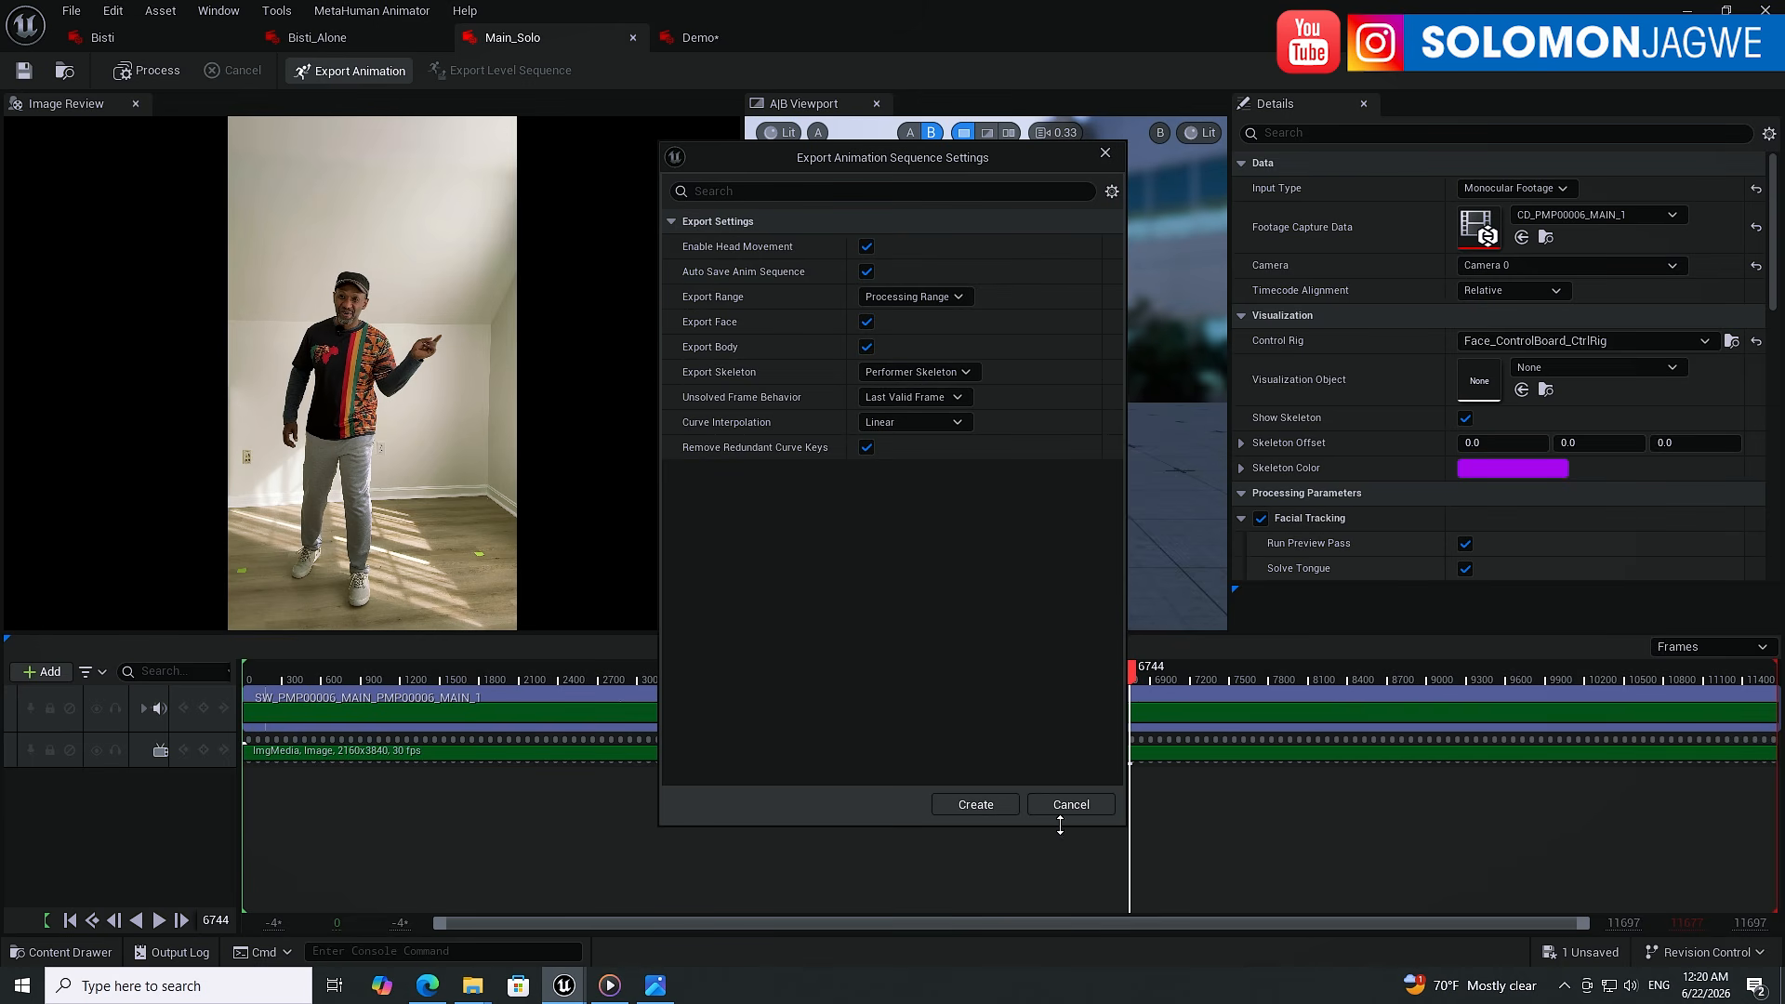
left_click(989, 804)
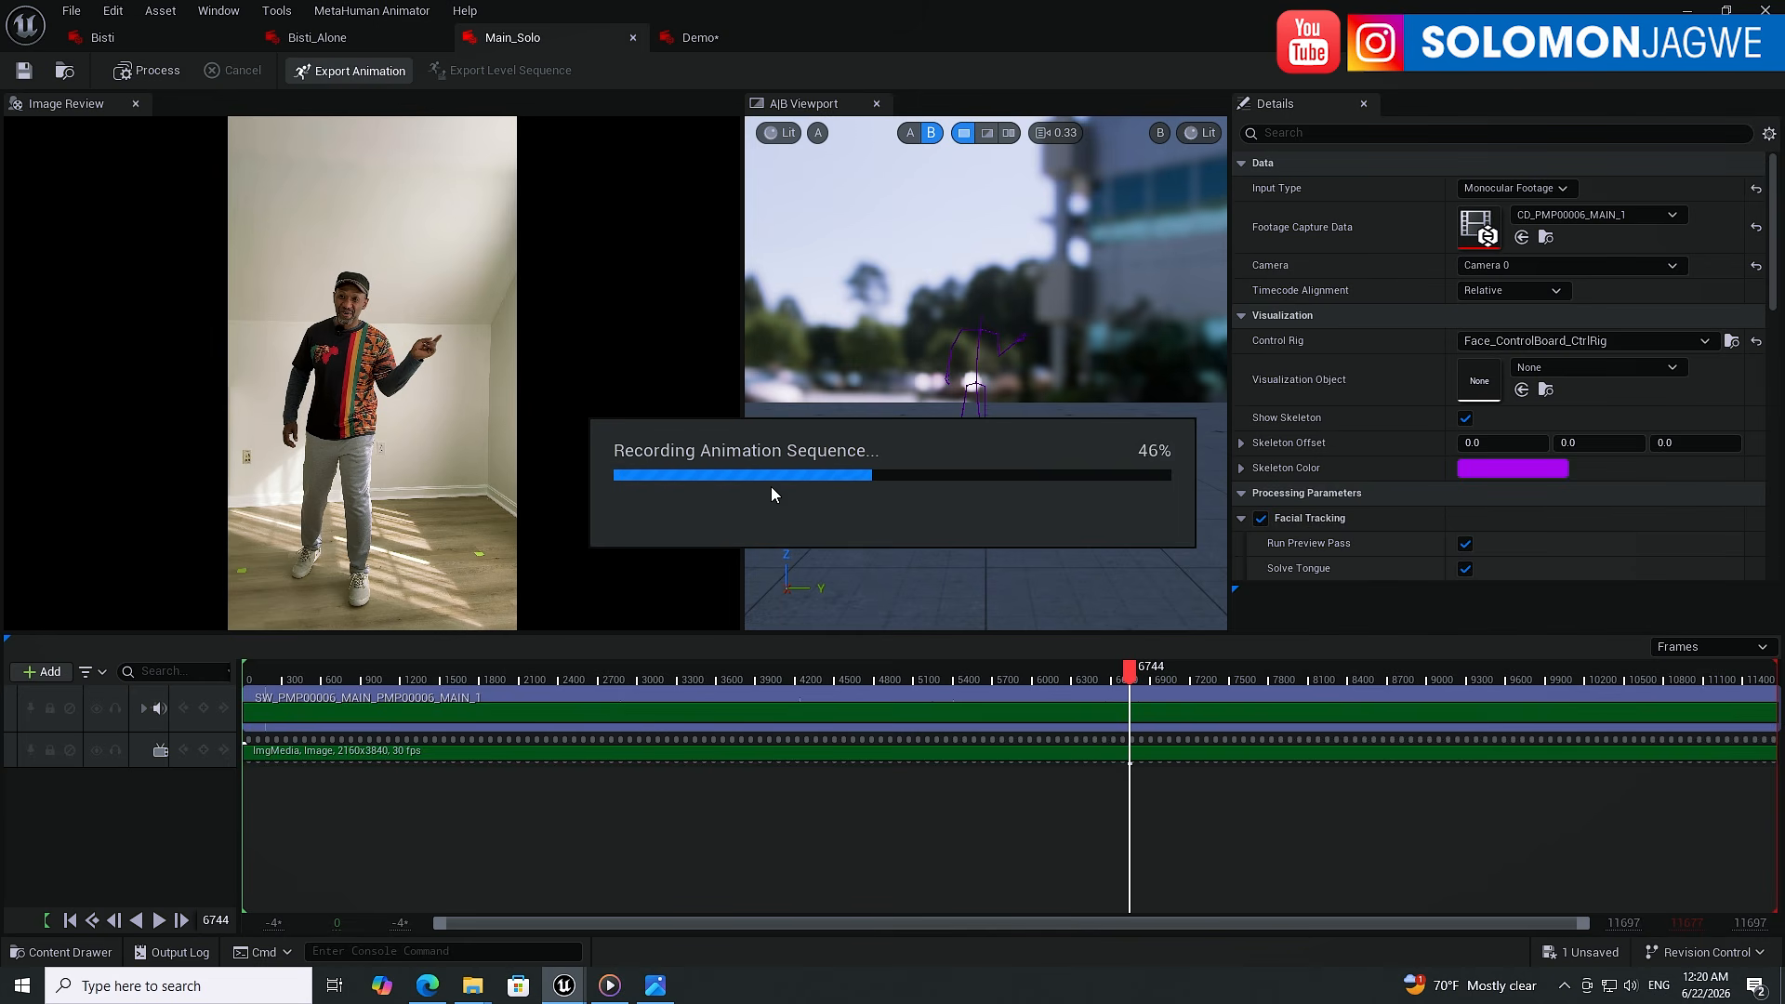
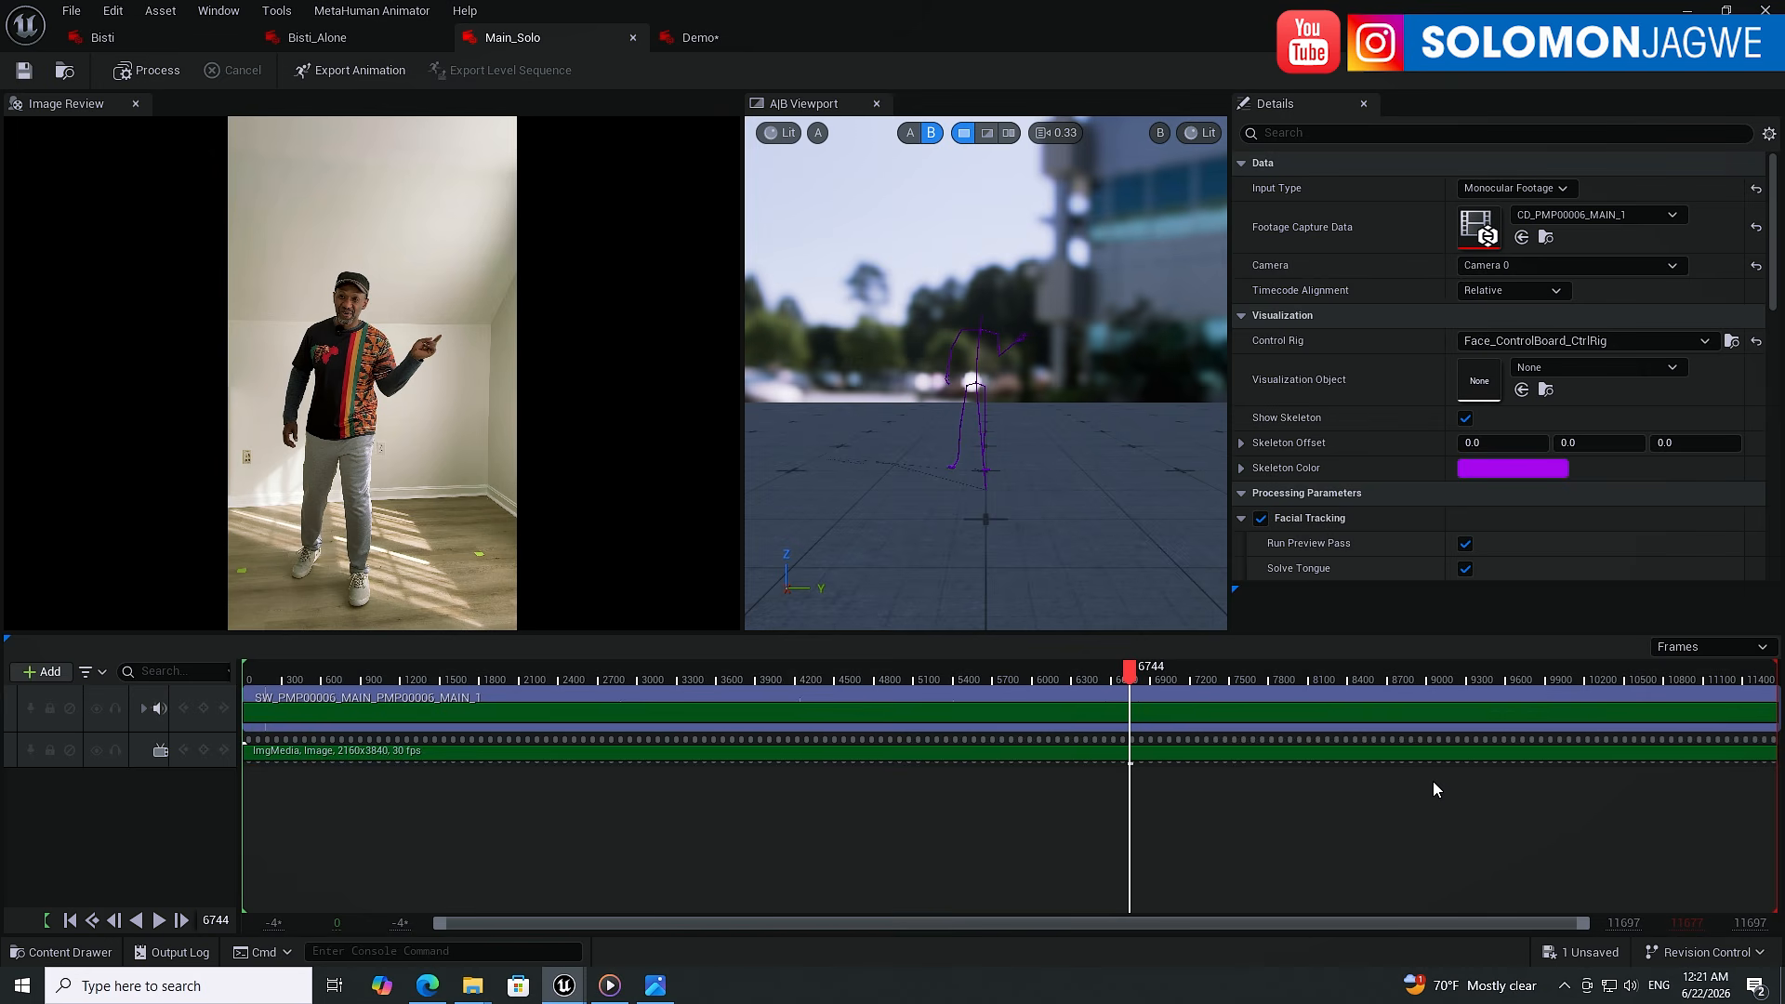
- Review the MetaHuman plugins, including MetaHuman Animator Markerless Motion Capture, and put the plugin window away
left_click(112, 12)
left_click(166, 212)
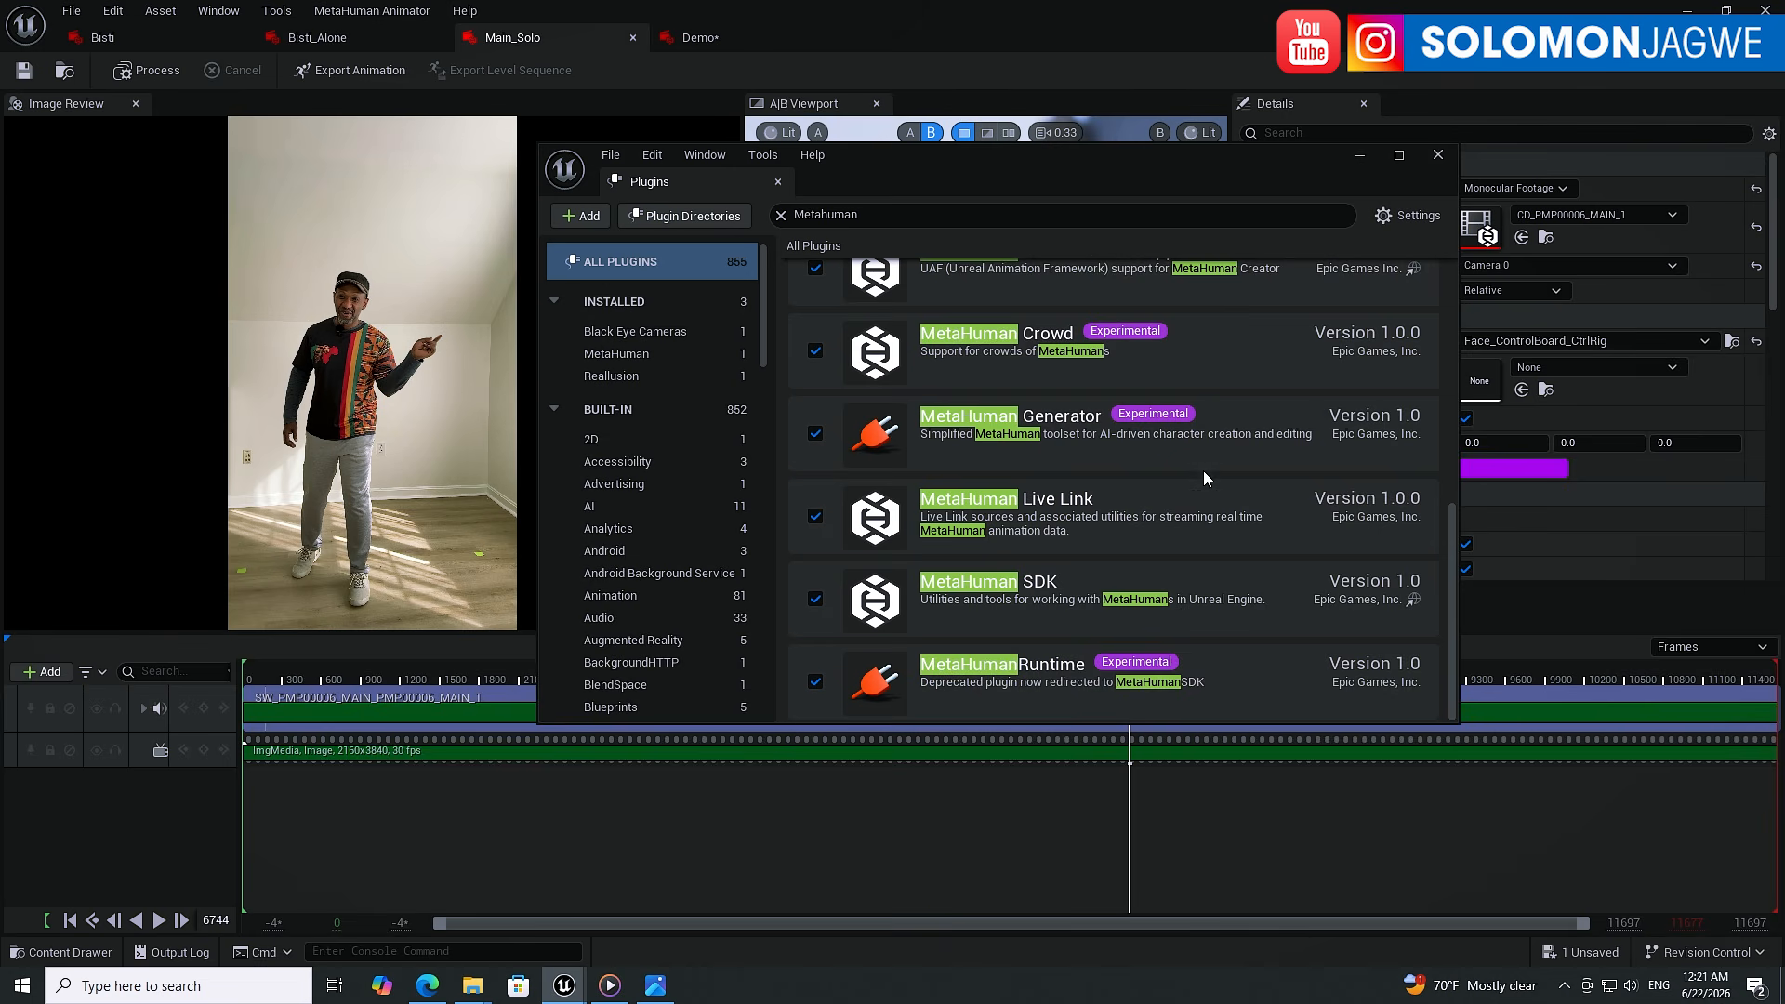
scroll(1255, 464, "up", 3)
scroll(1257, 455, "up", 5)
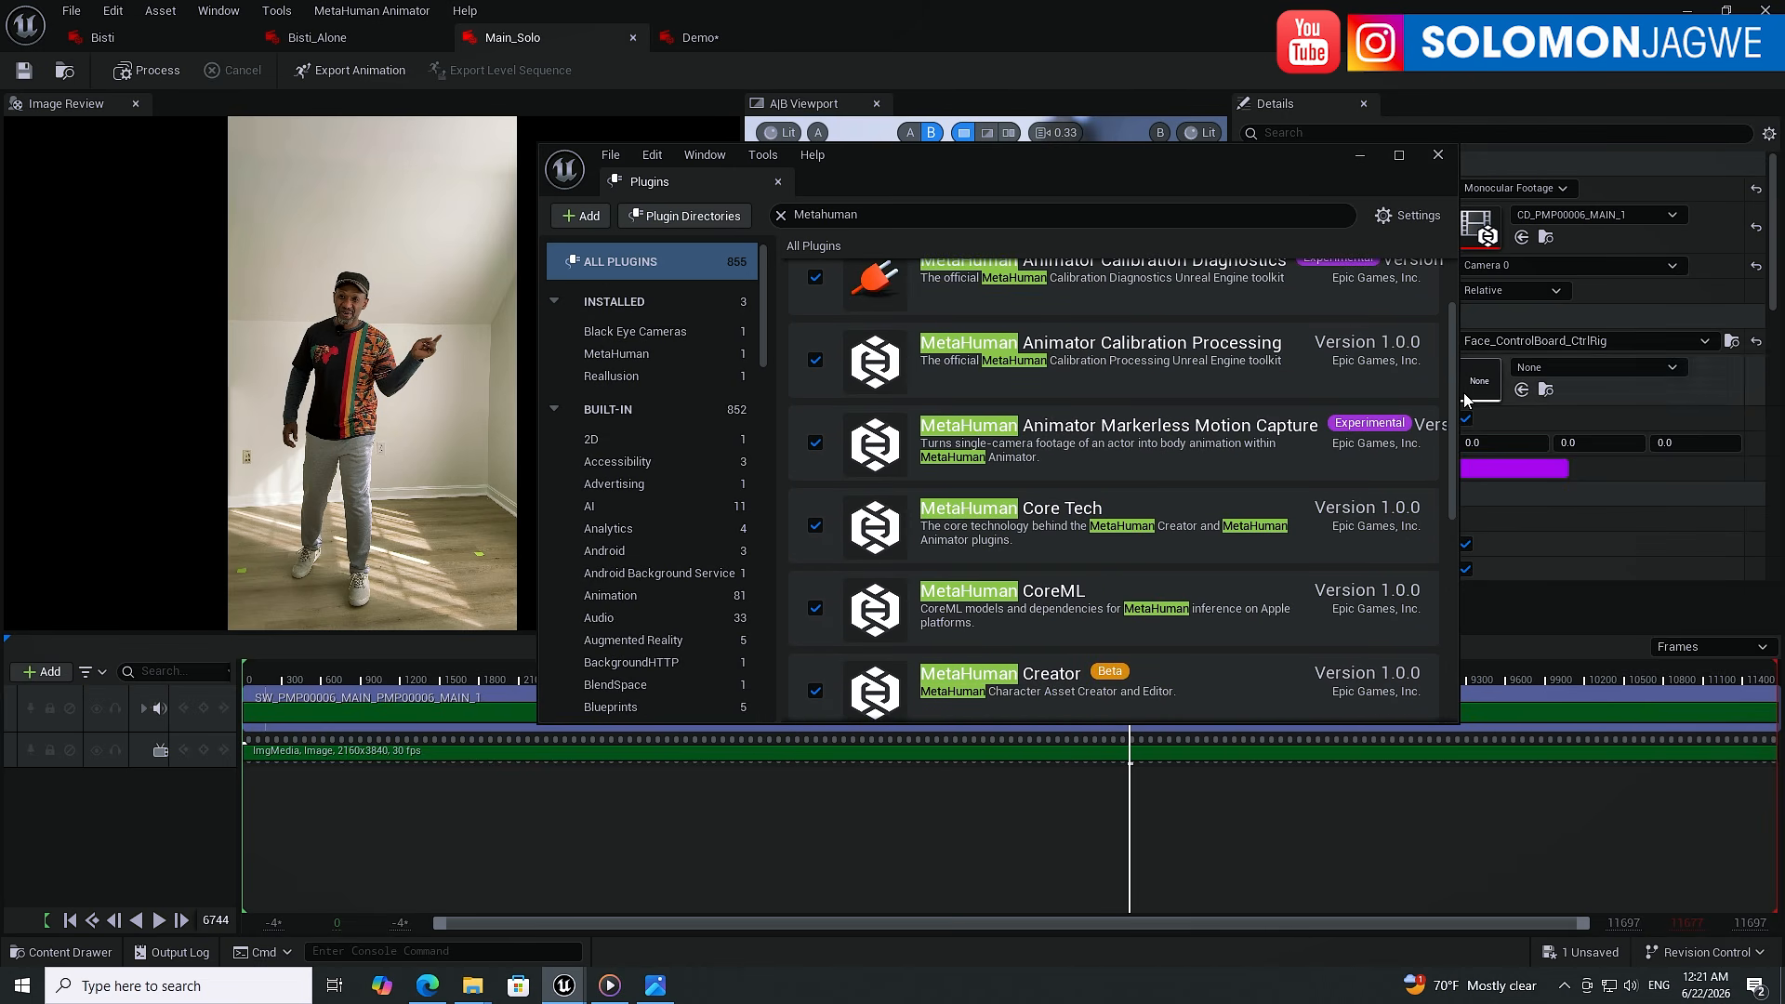
left_click_drag(1457, 402, 1711, 405)
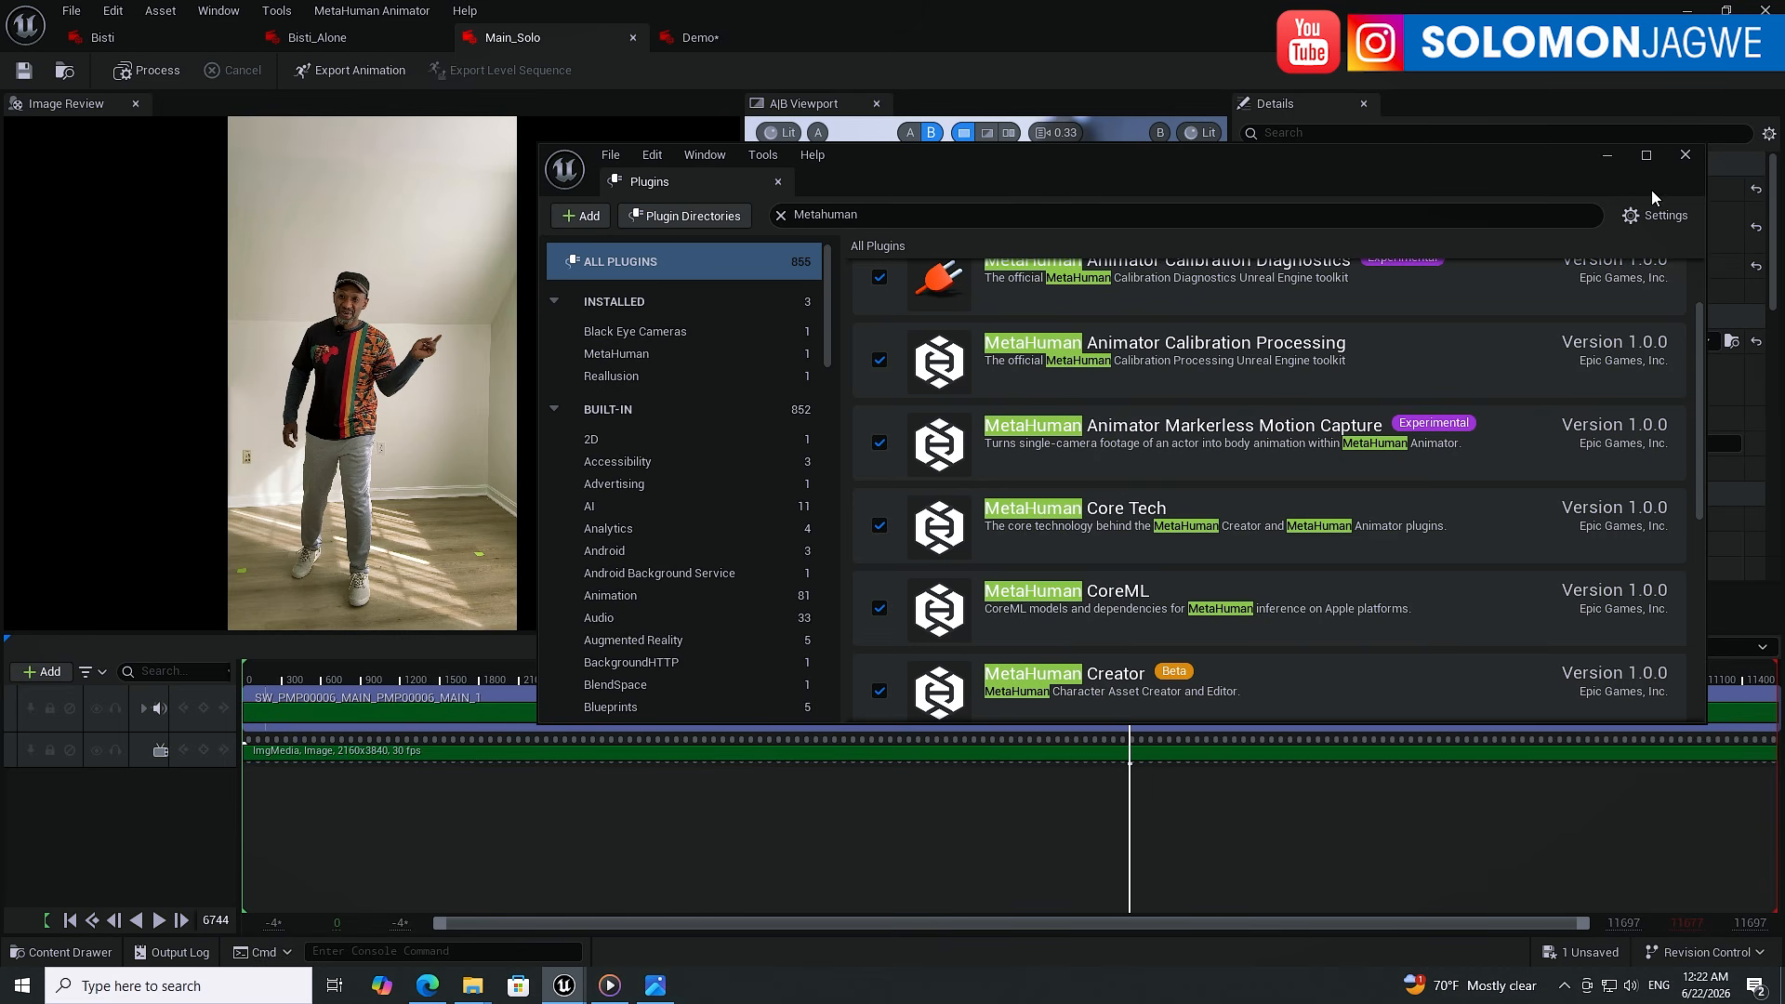
left_click(1608, 158)
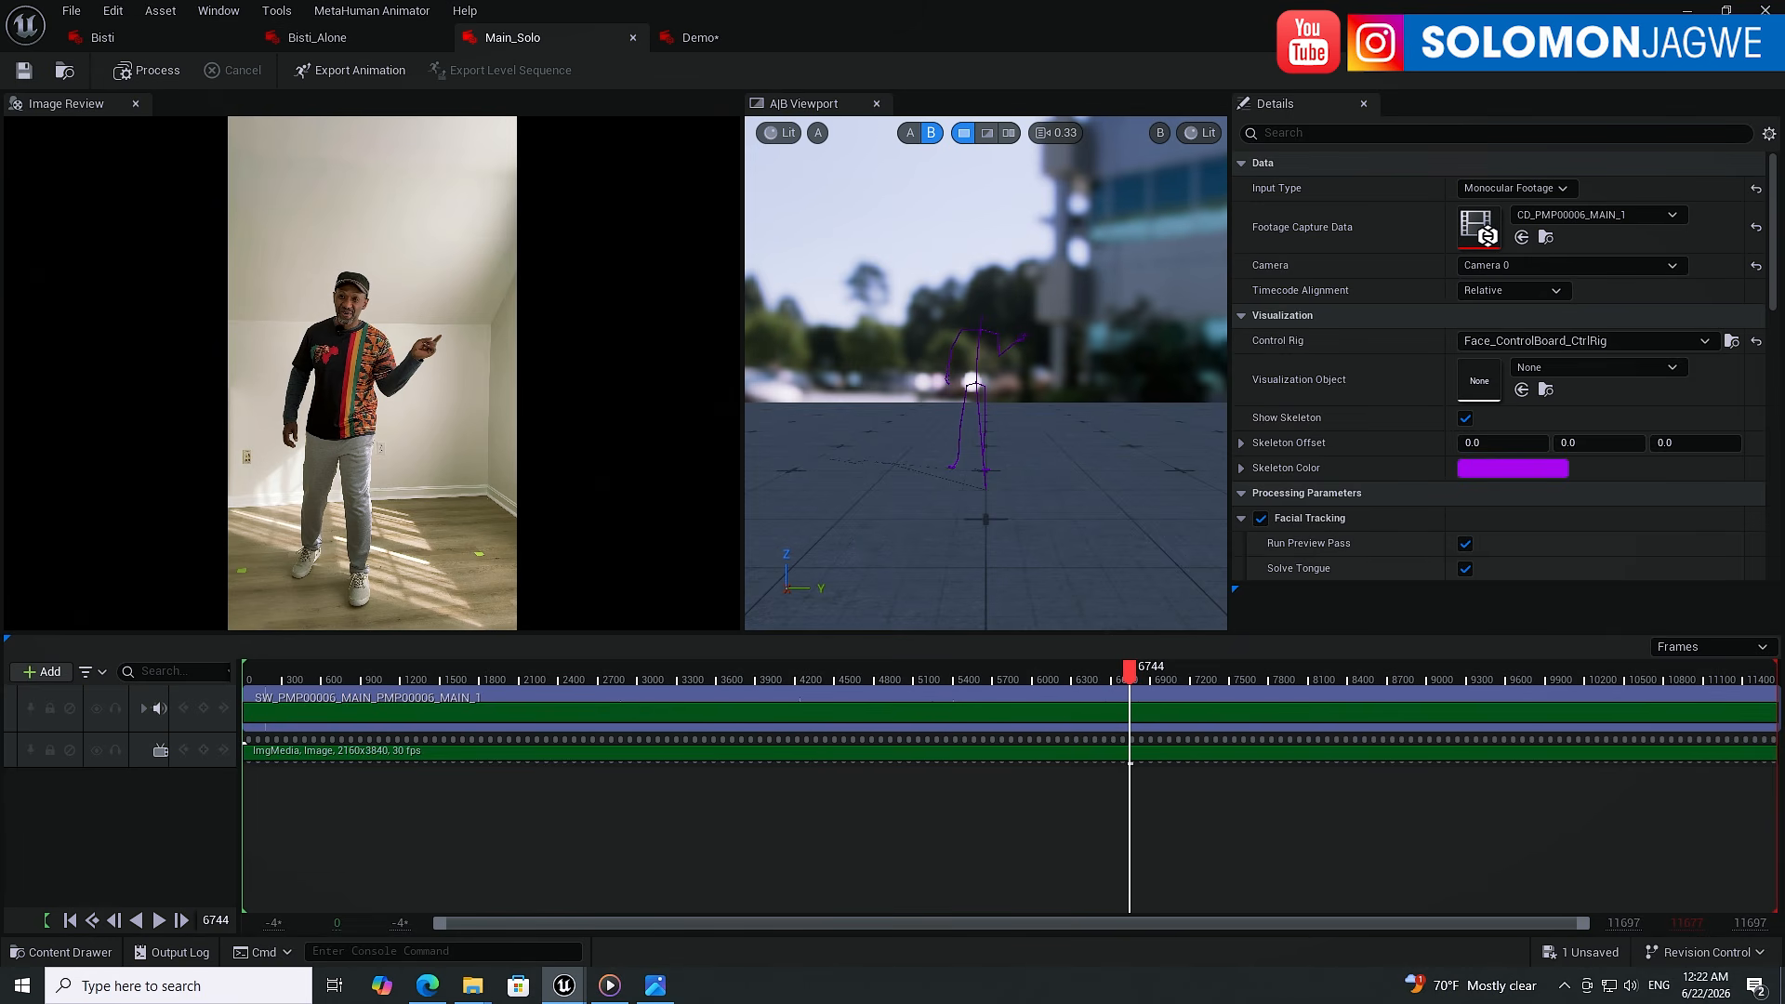
- Return to the level and play the Video_to_MOCAP_04 sequence in an enlarged viewport, stopping at about frame 4348
left_click(1686, 11)
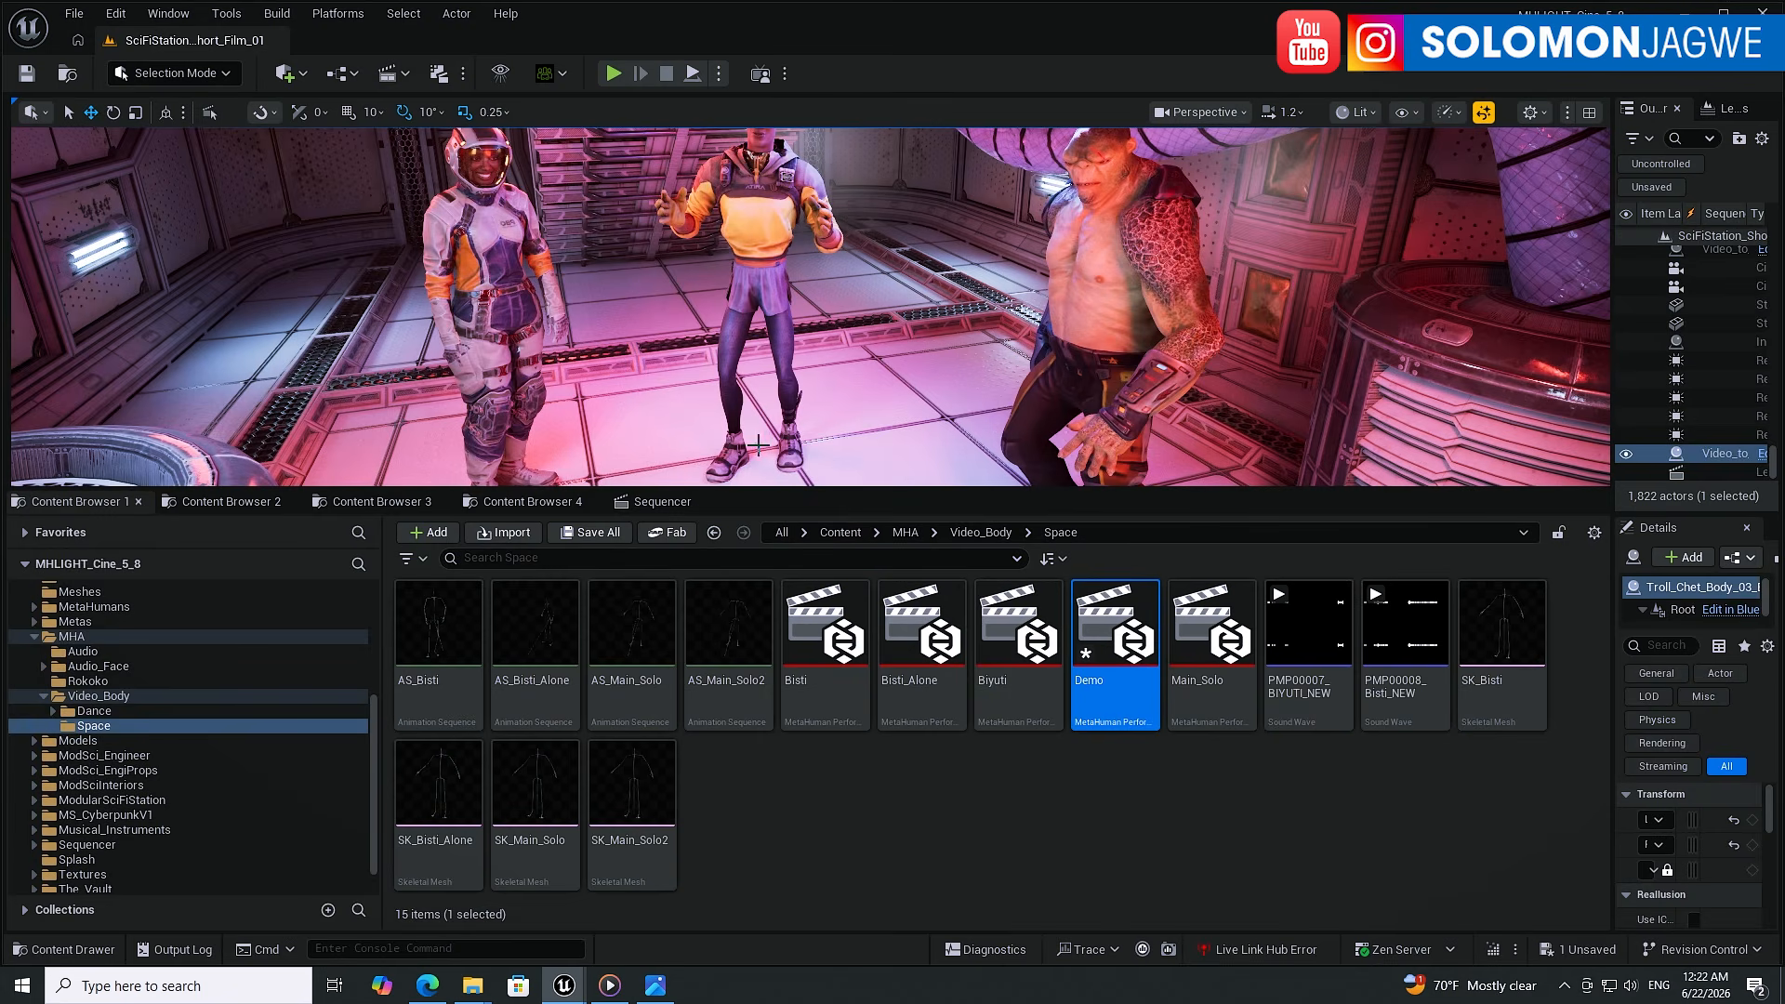
left_click(661, 502)
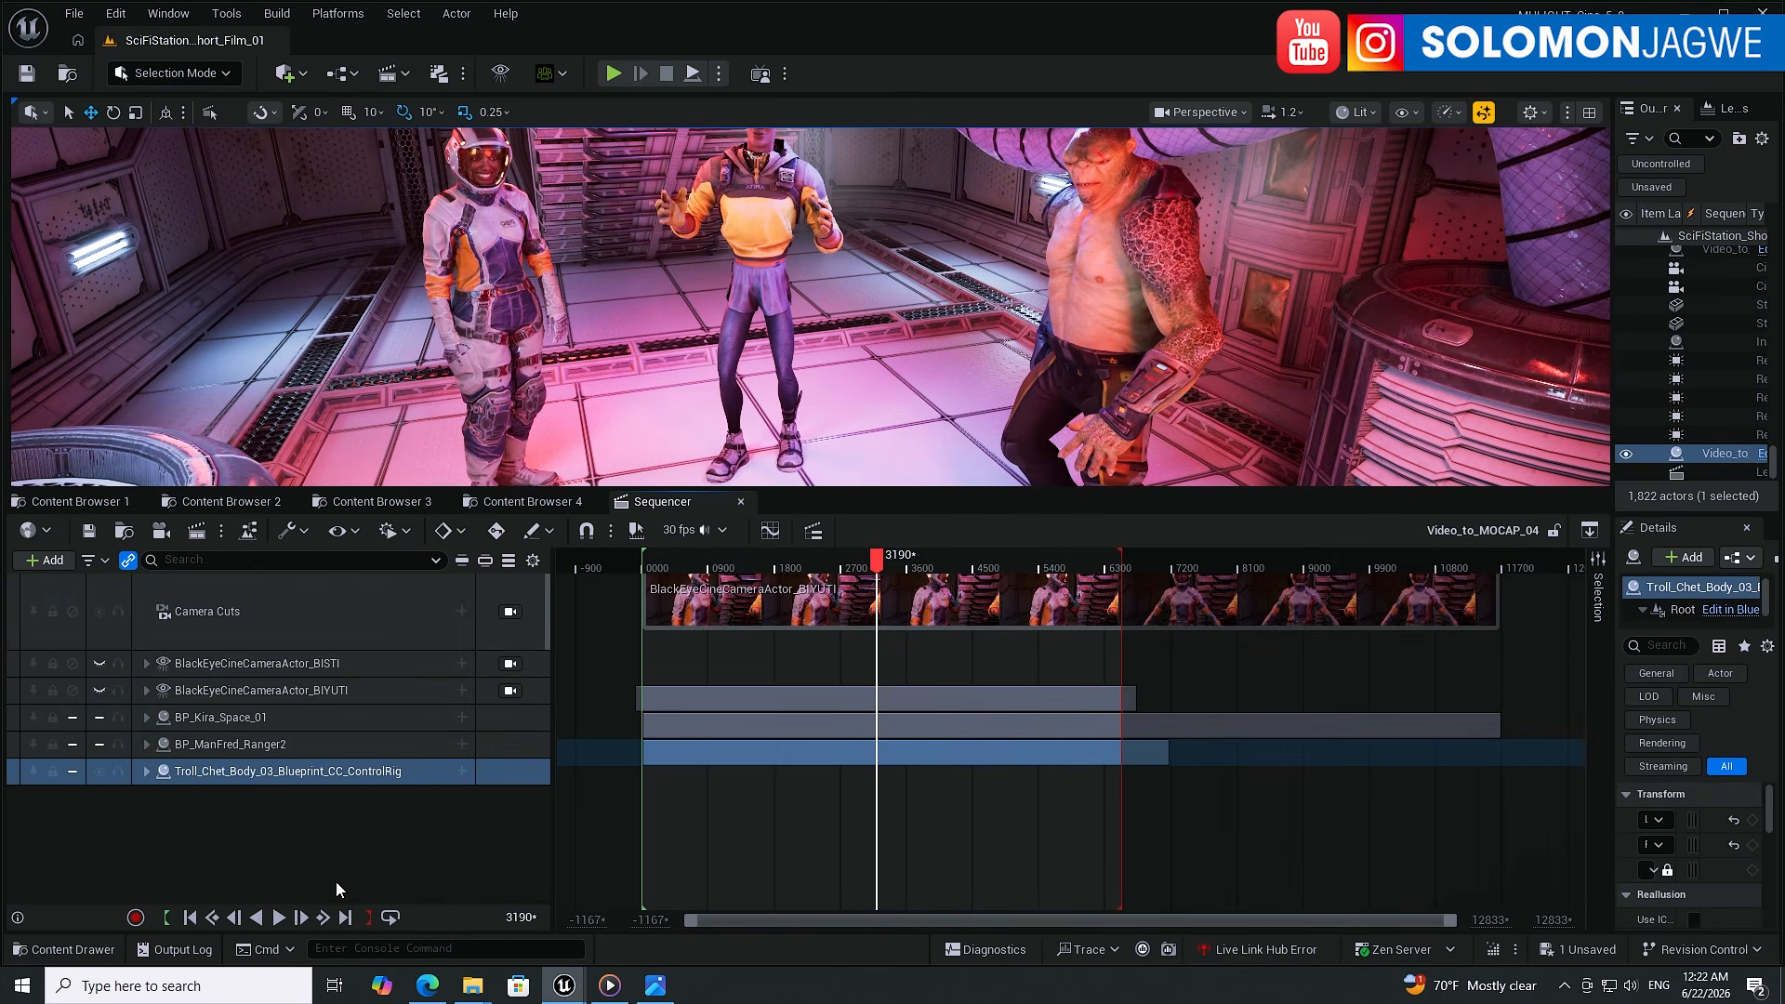
left_click(278, 920)
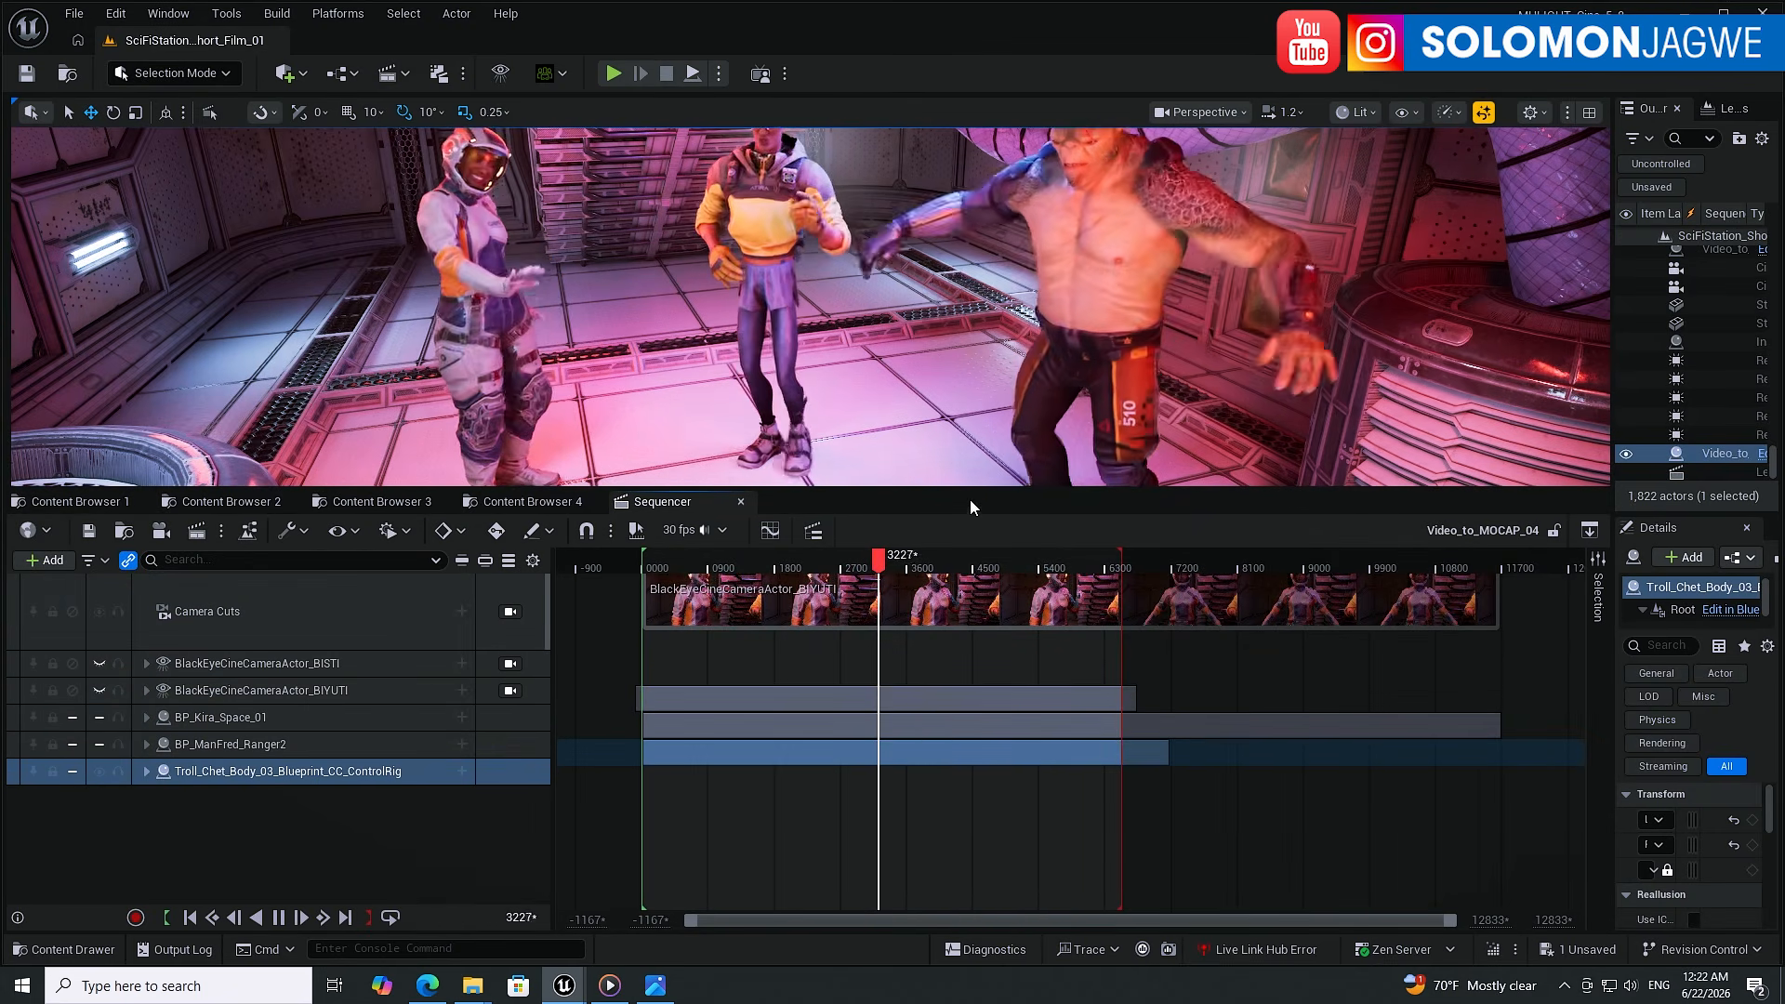
left_click_drag(969, 488, 892, 795)
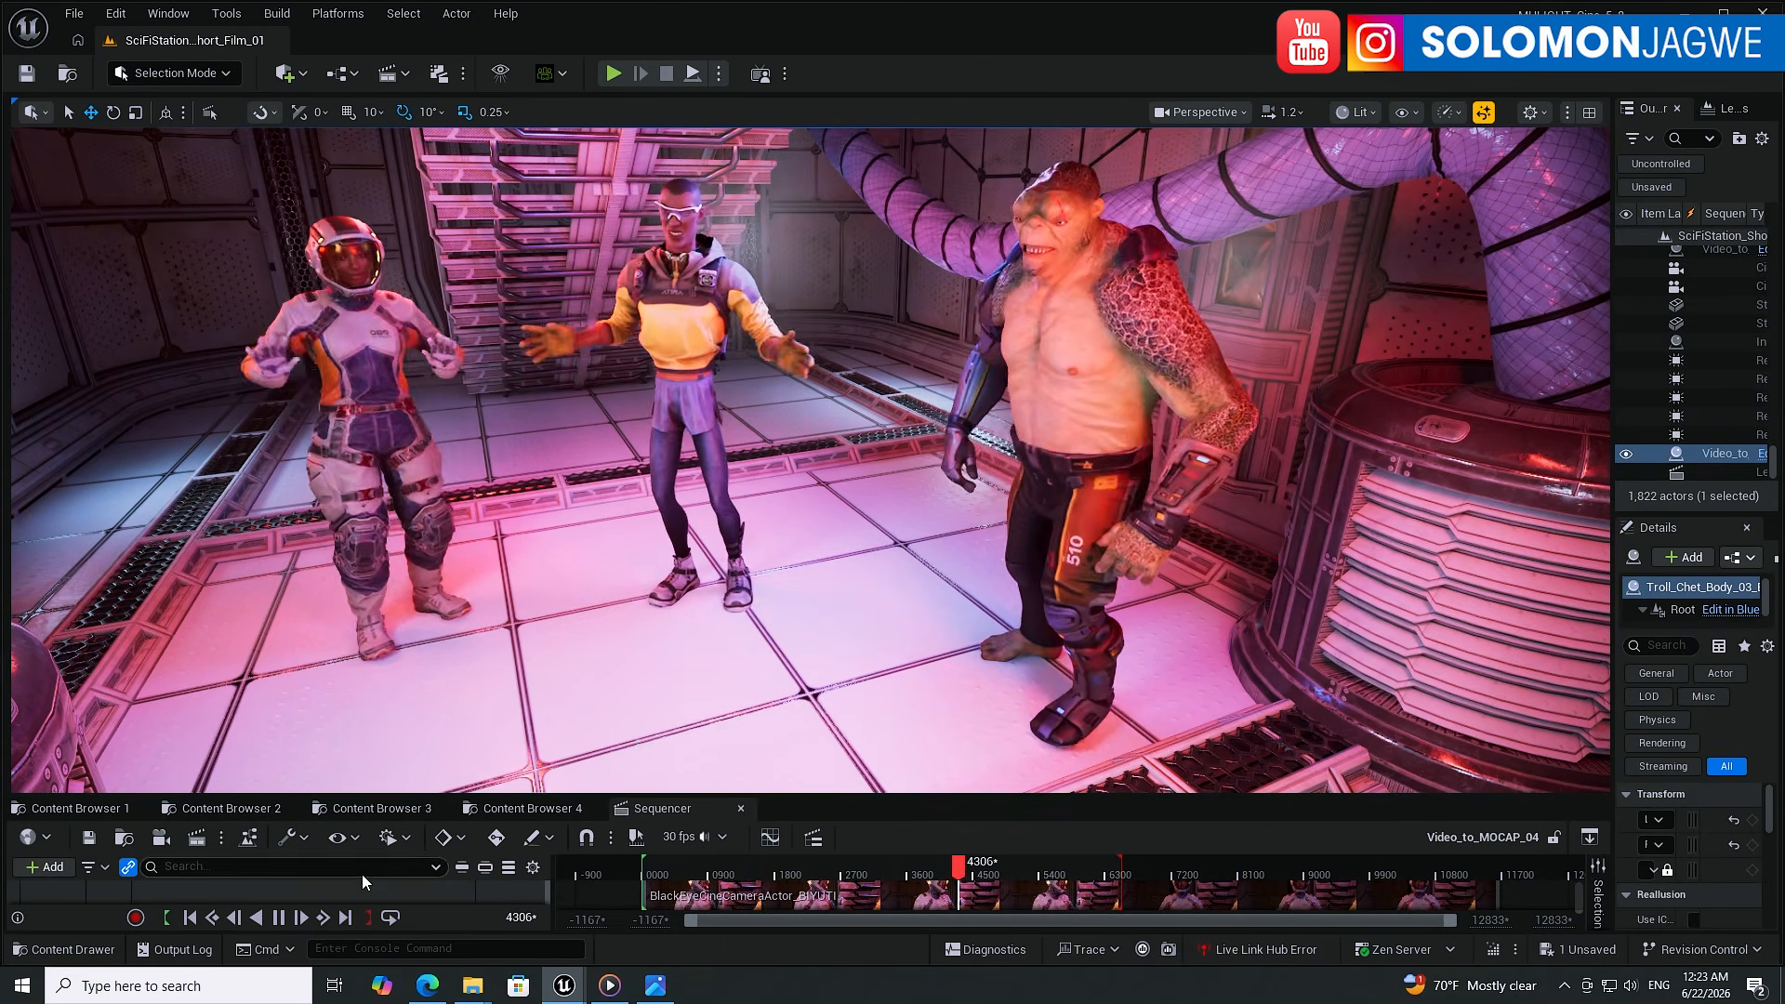
left_click(278, 918)
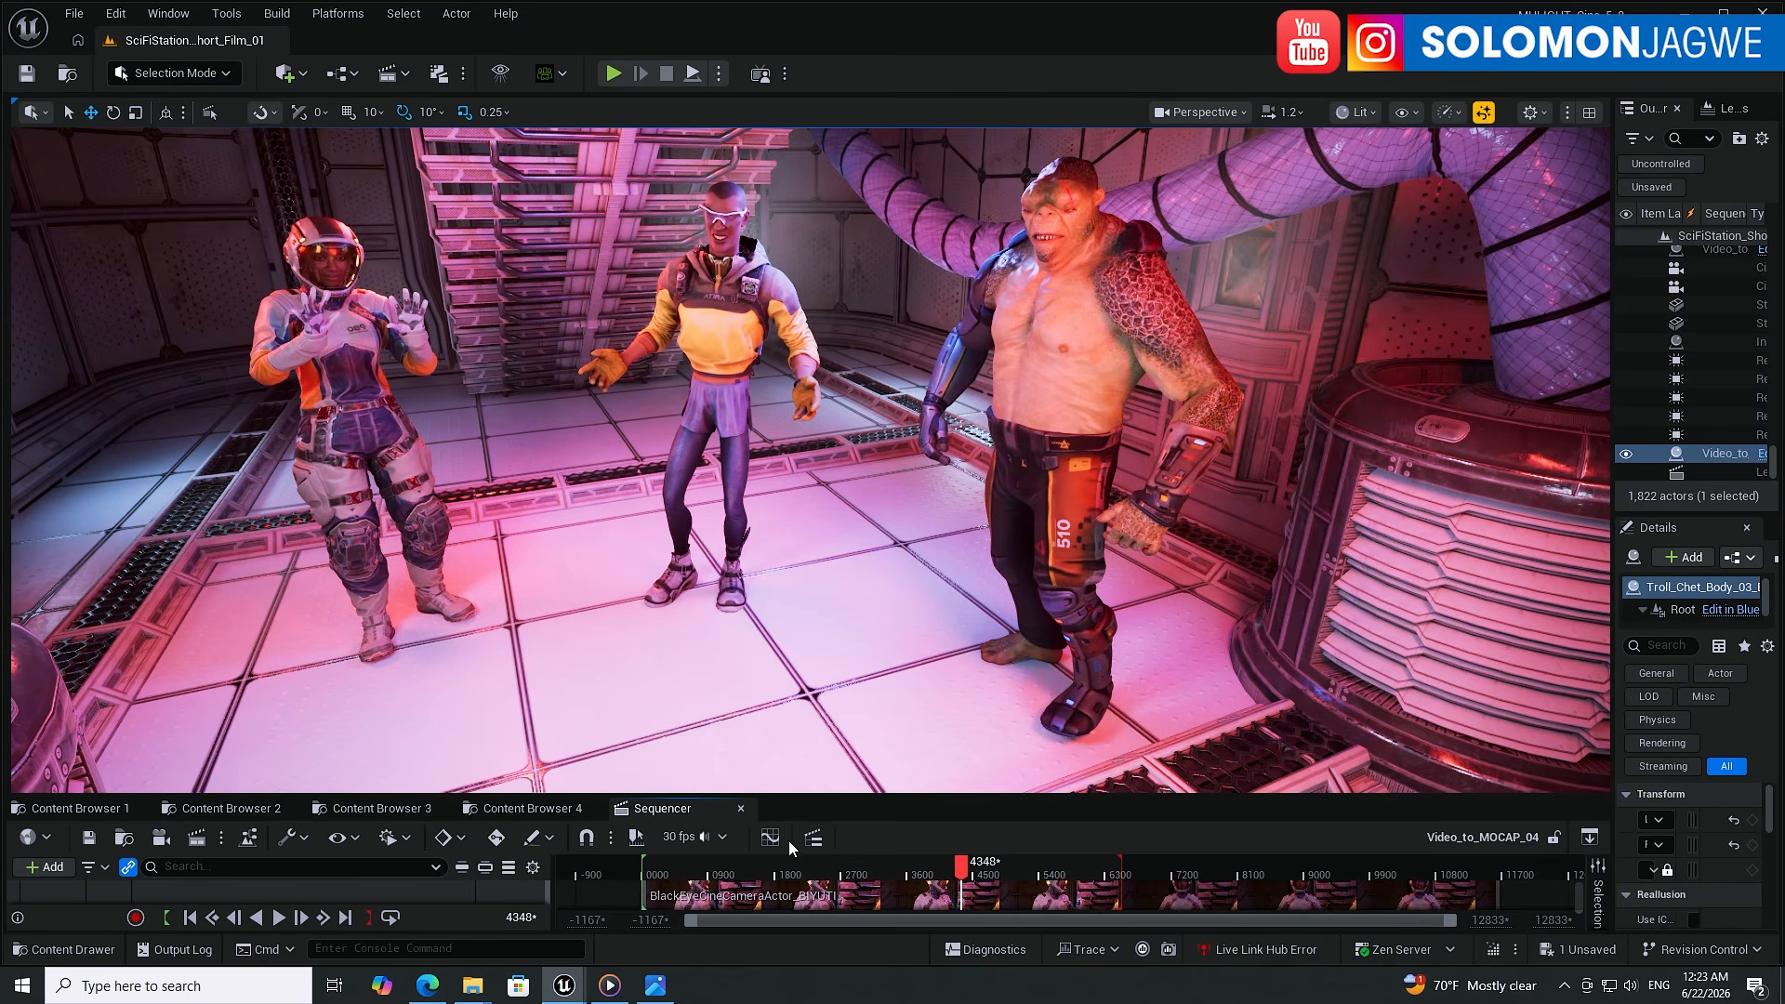
- Close the open level sequence and frame the three characters in the viewport
left_click(740, 808)
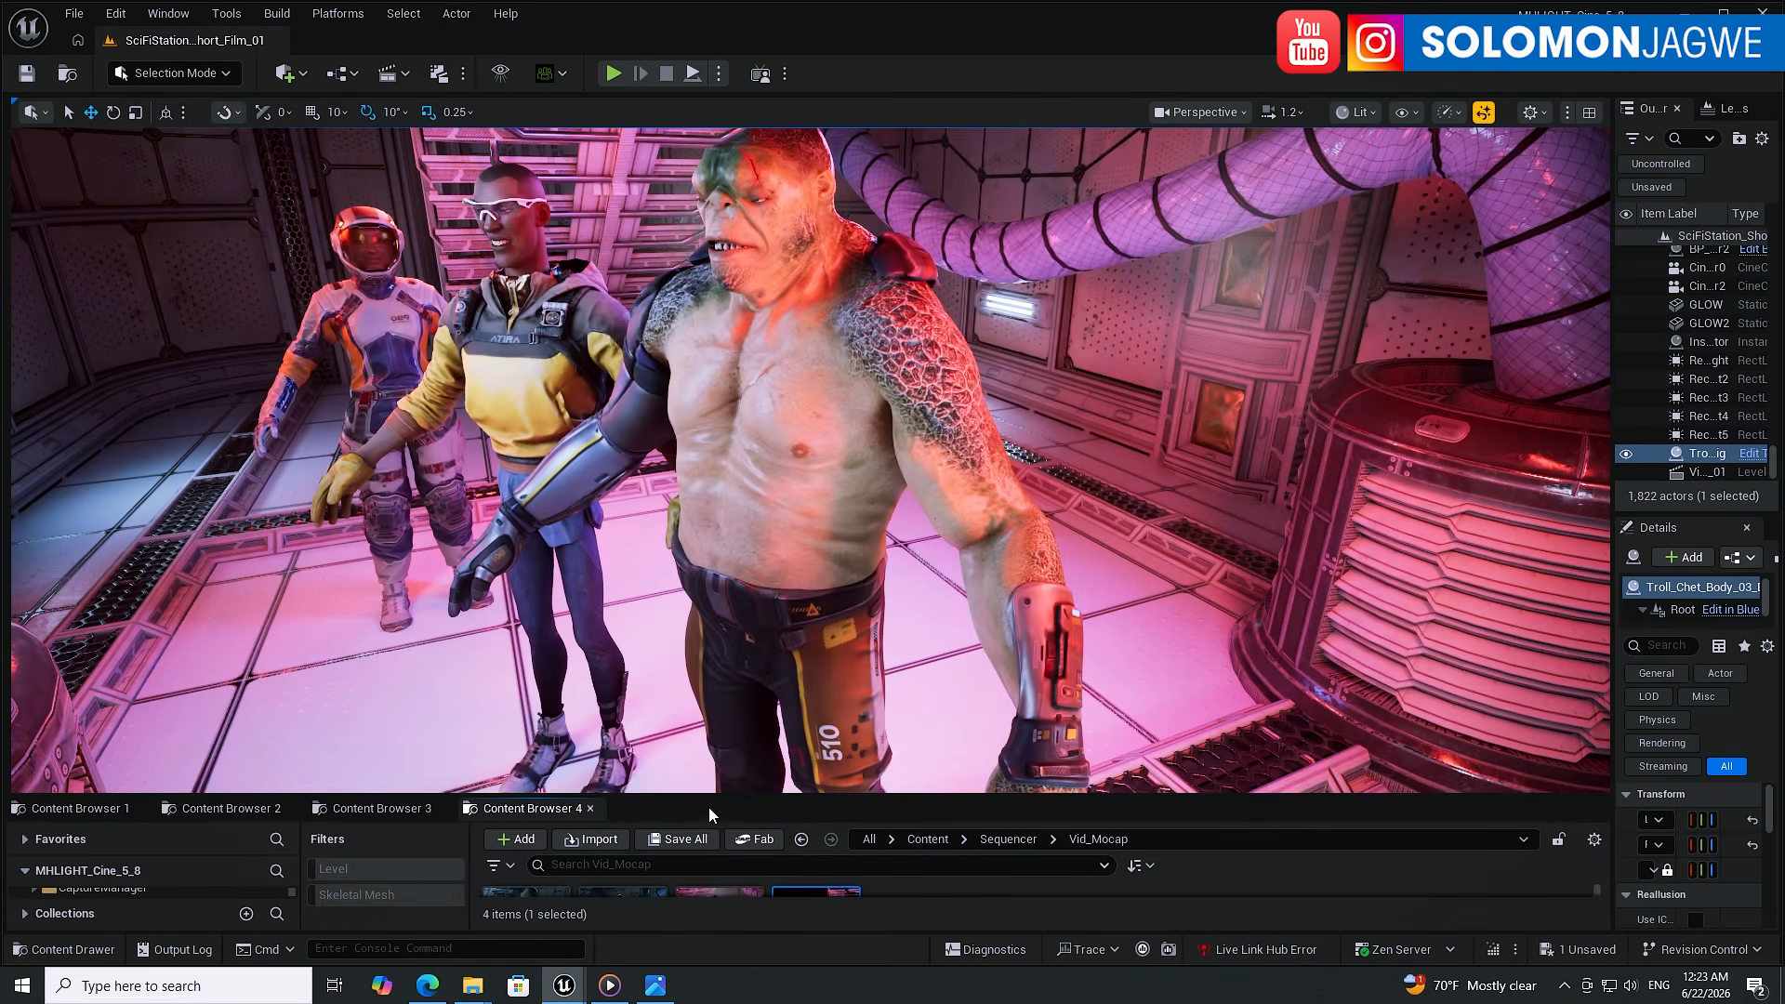
left_click_drag(878, 795, 878, 741)
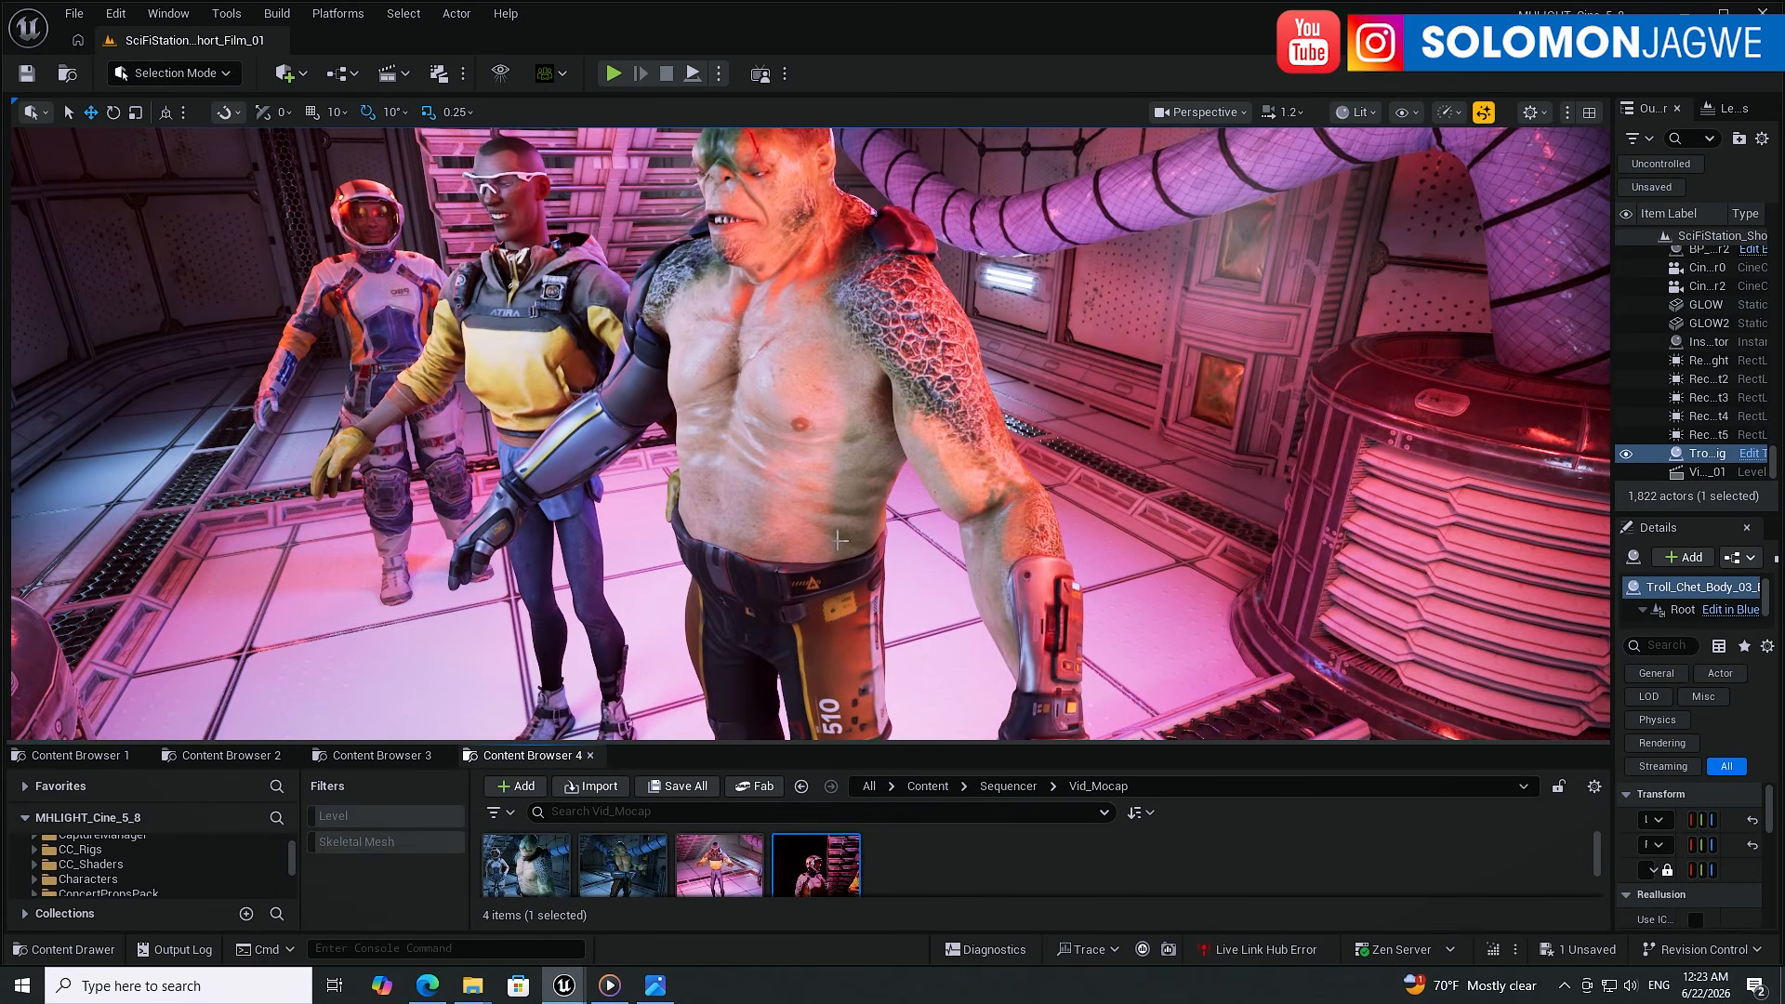
scroll(797, 466, "down", 3)
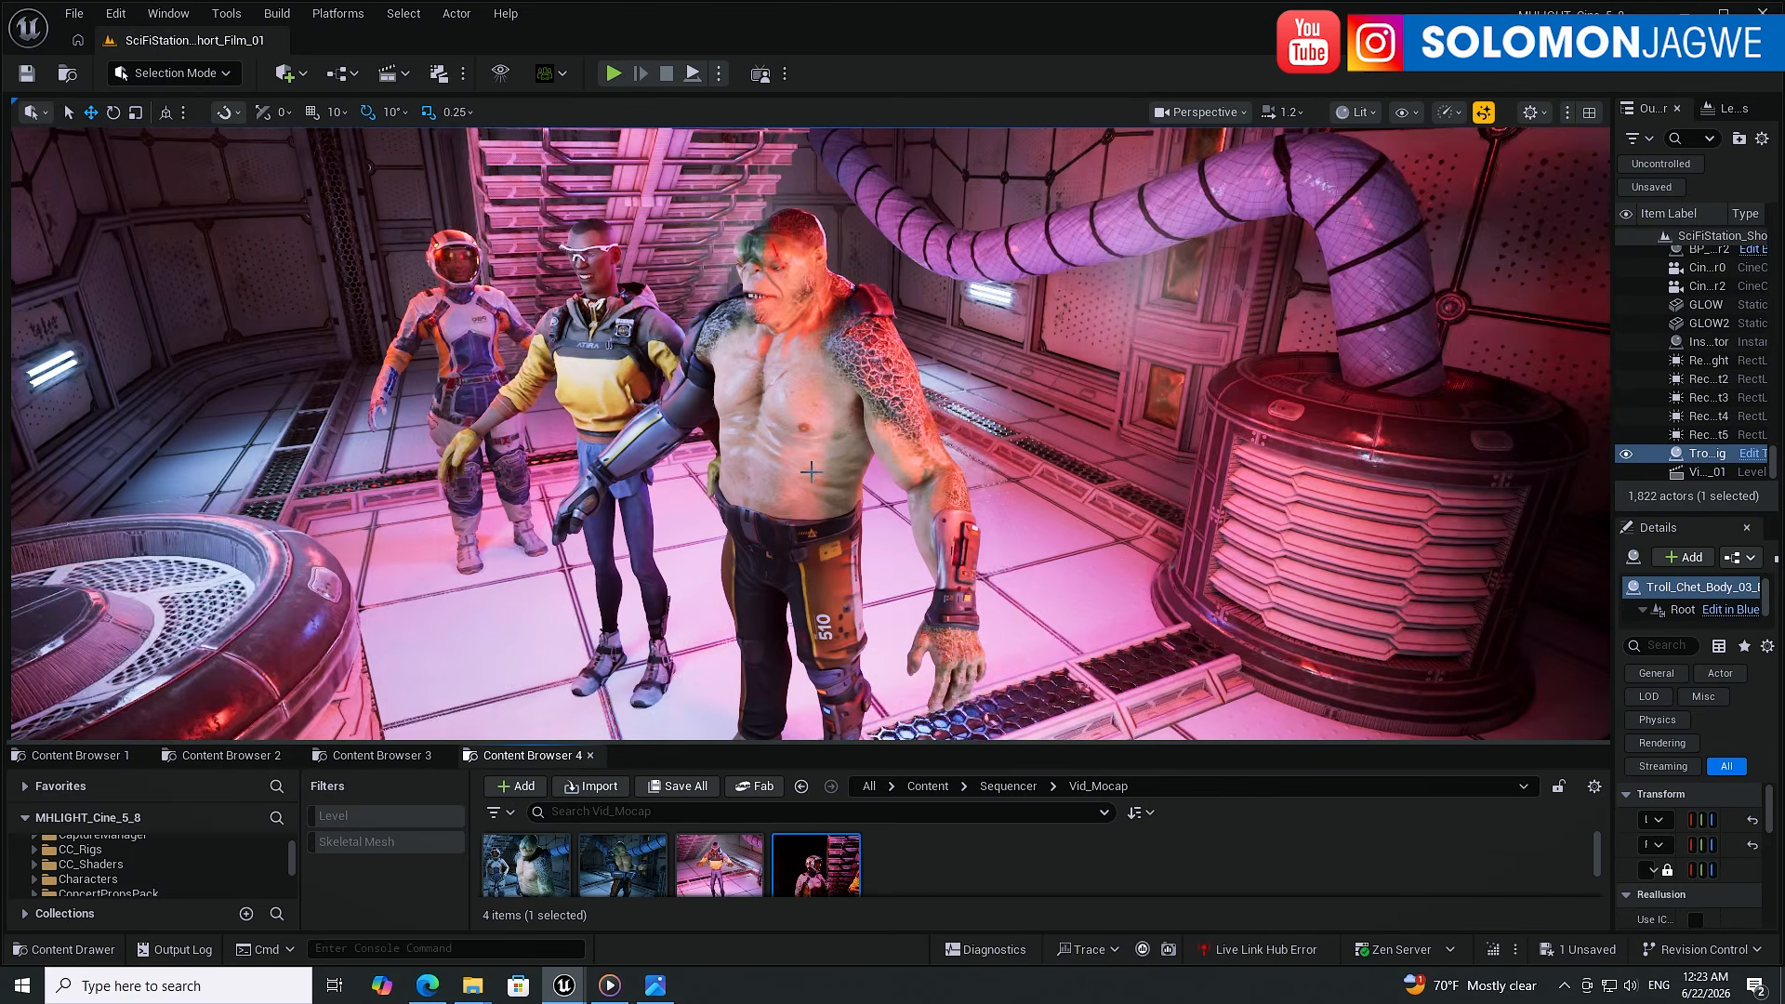
right_click_drag(888, 464, 798, 477)
- Show the contents of the project's MetaHumans folder in Content Browser 2
left_click(243, 757)
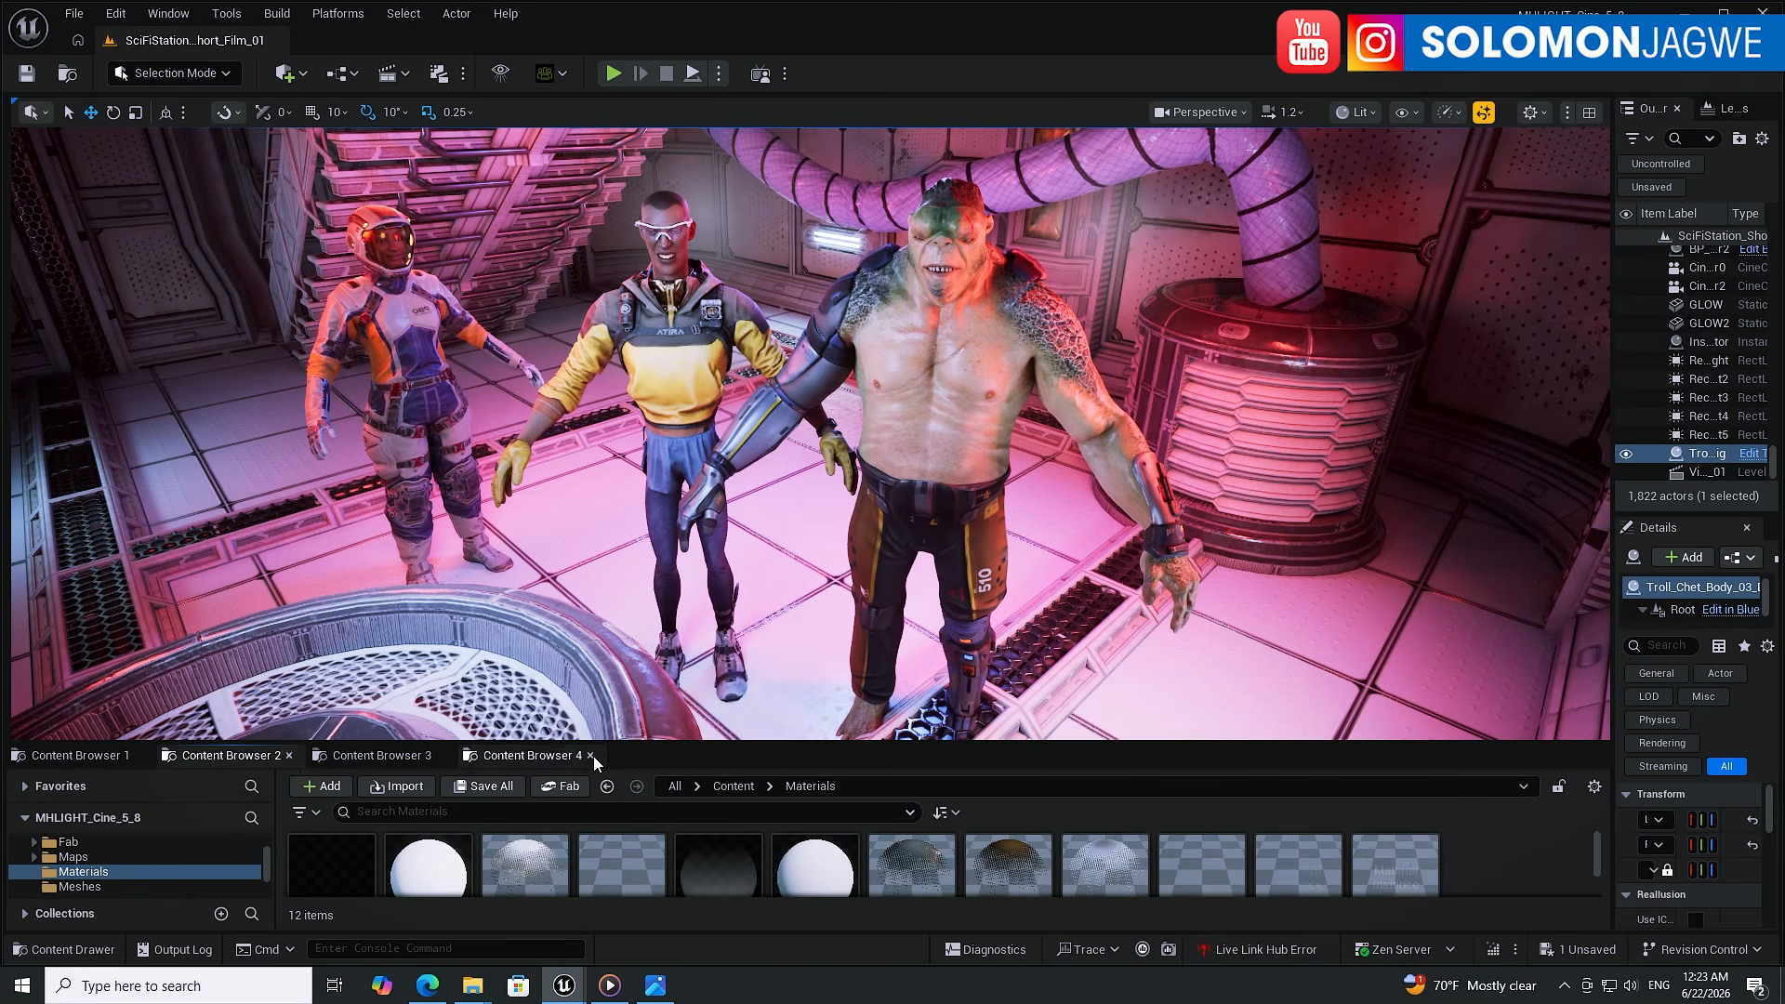
left_click_drag(754, 743, 755, 481)
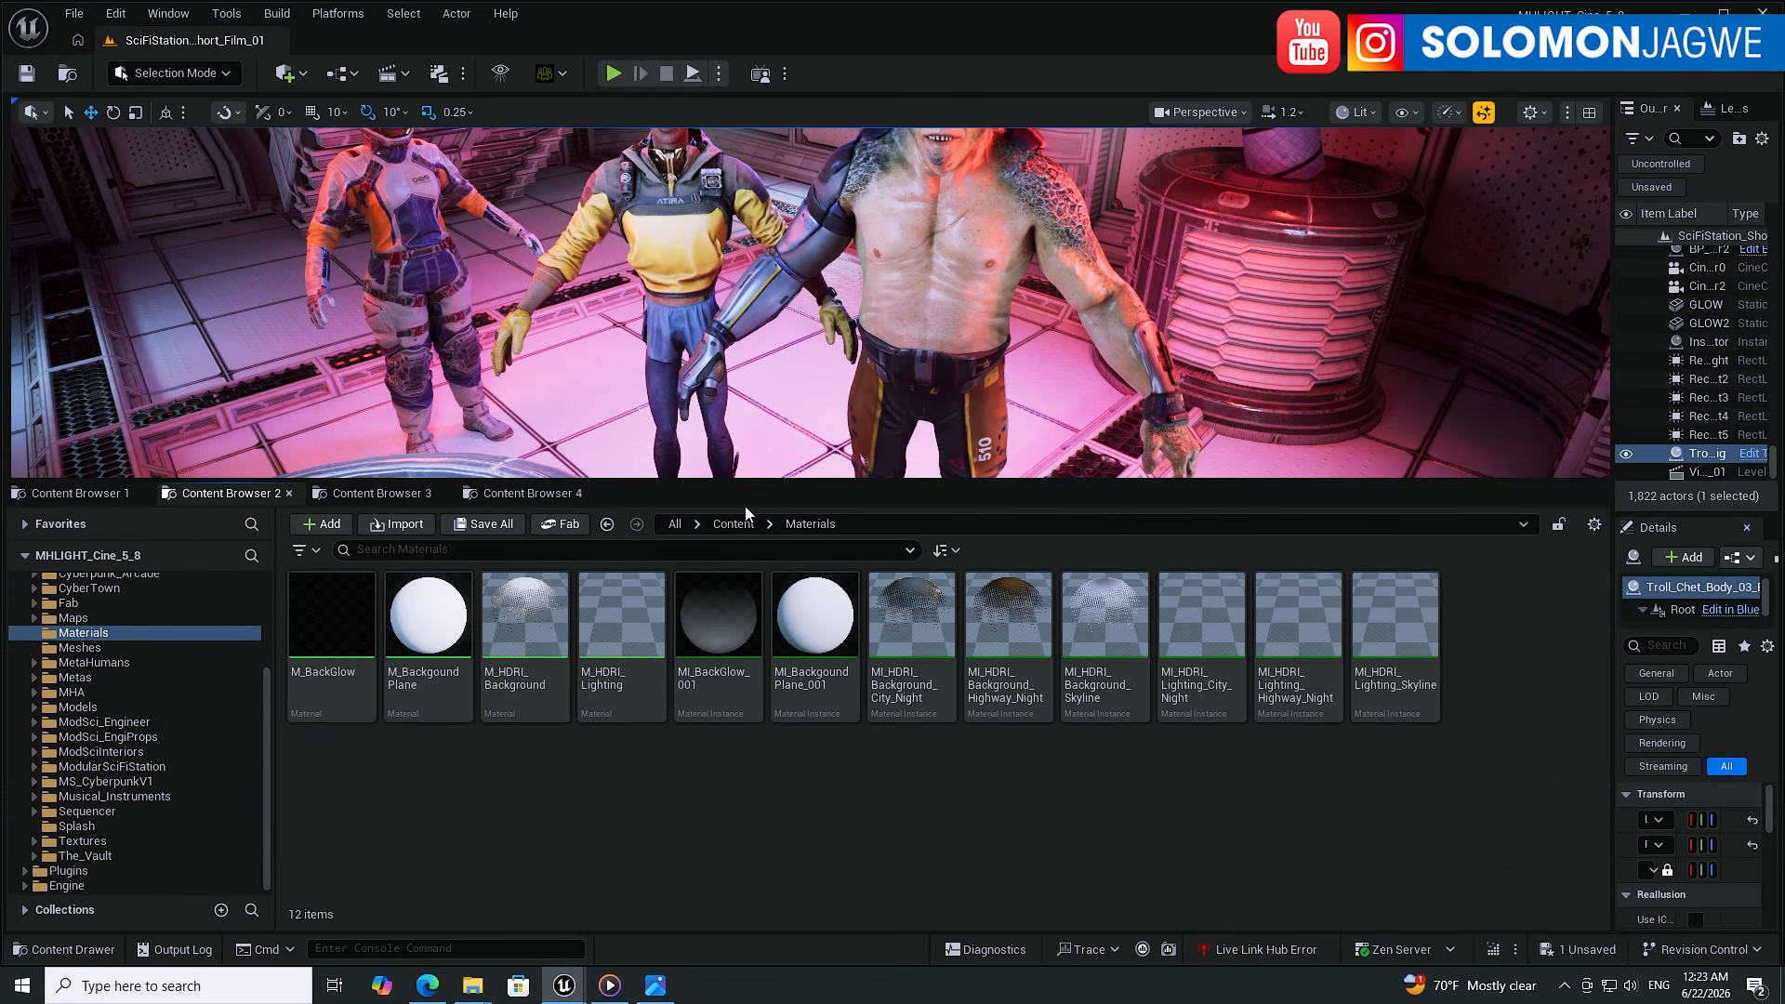
scroll(227, 688, "up", 5)
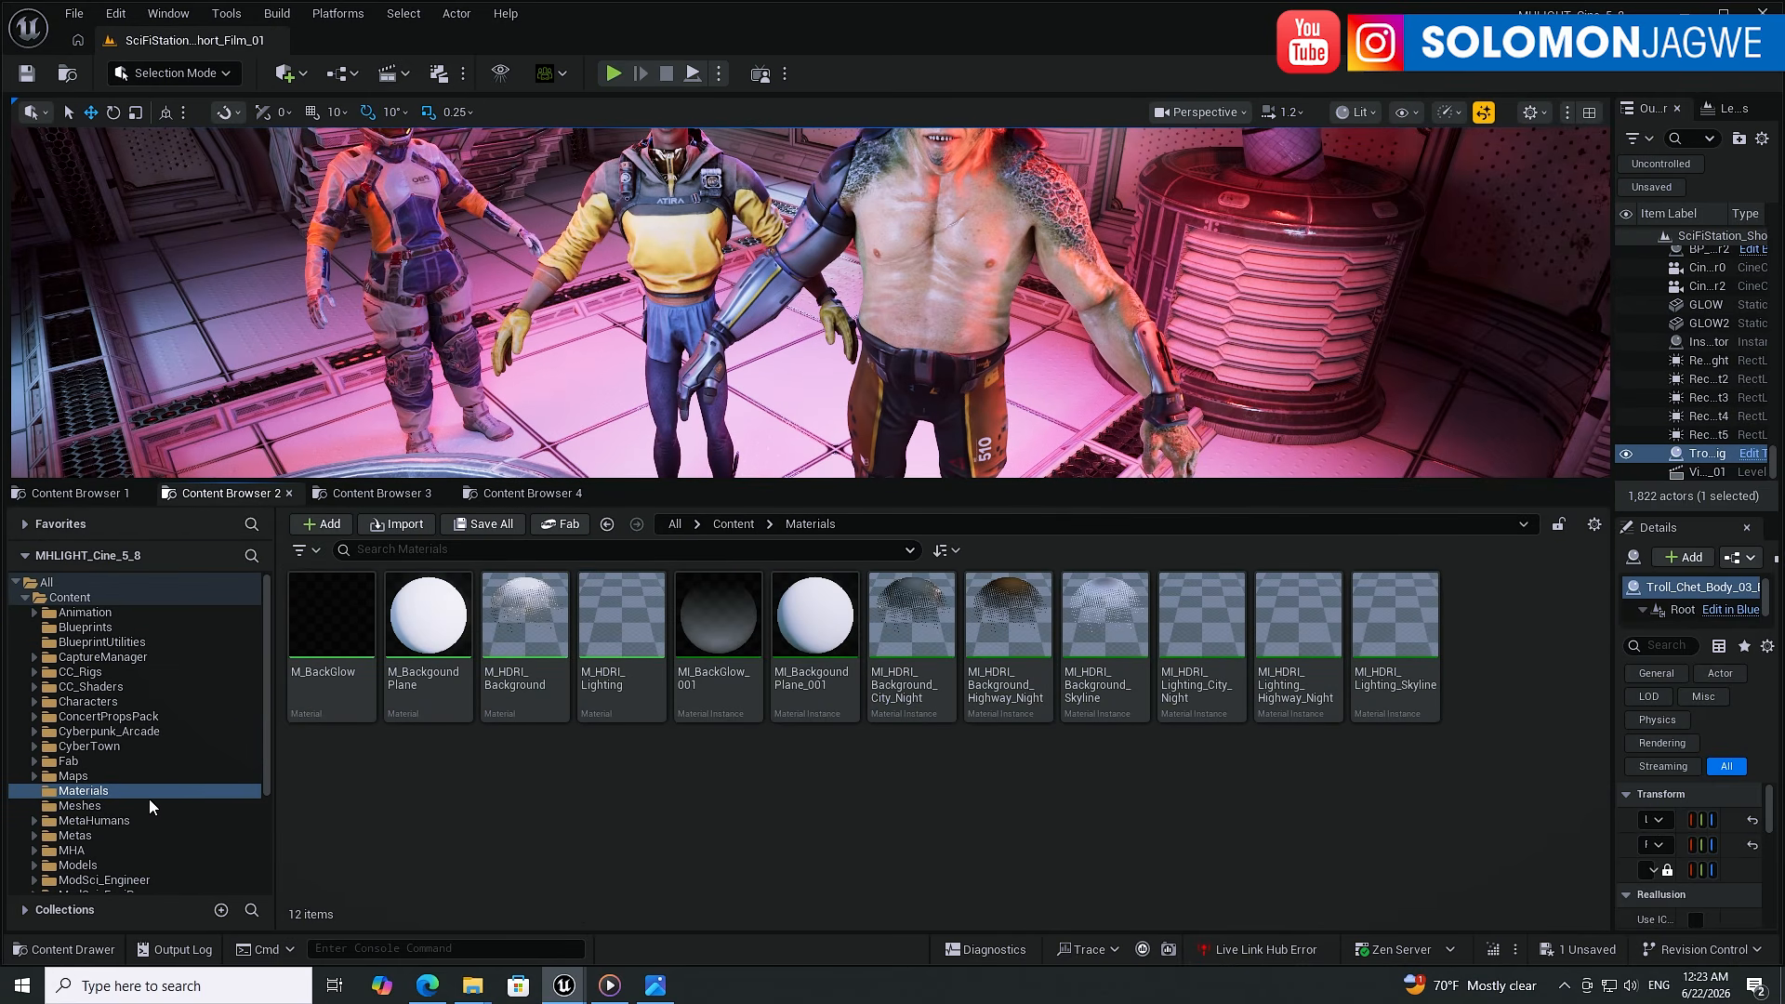
left_click(120, 823)
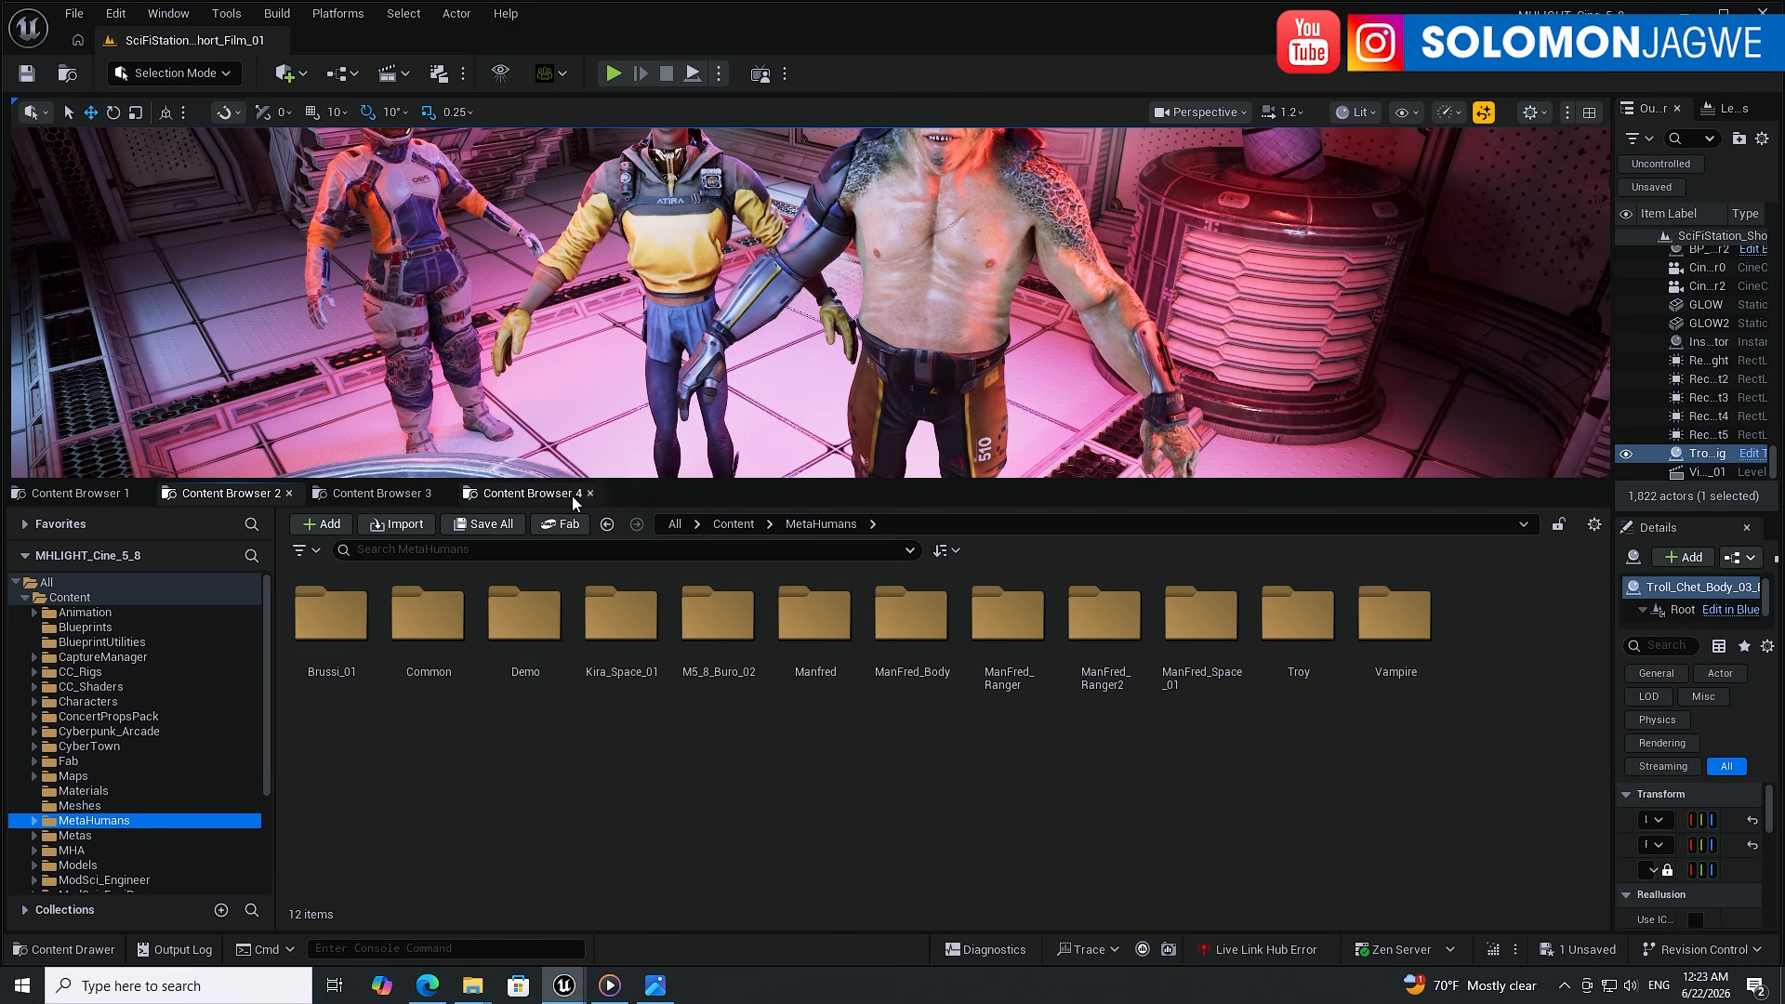
- Nudge the BP_ManFred_Ranger2 character slightly away from the troll along the floor, and raise it and lower it back to floor level
left_click_drag(783, 475, 771, 587)
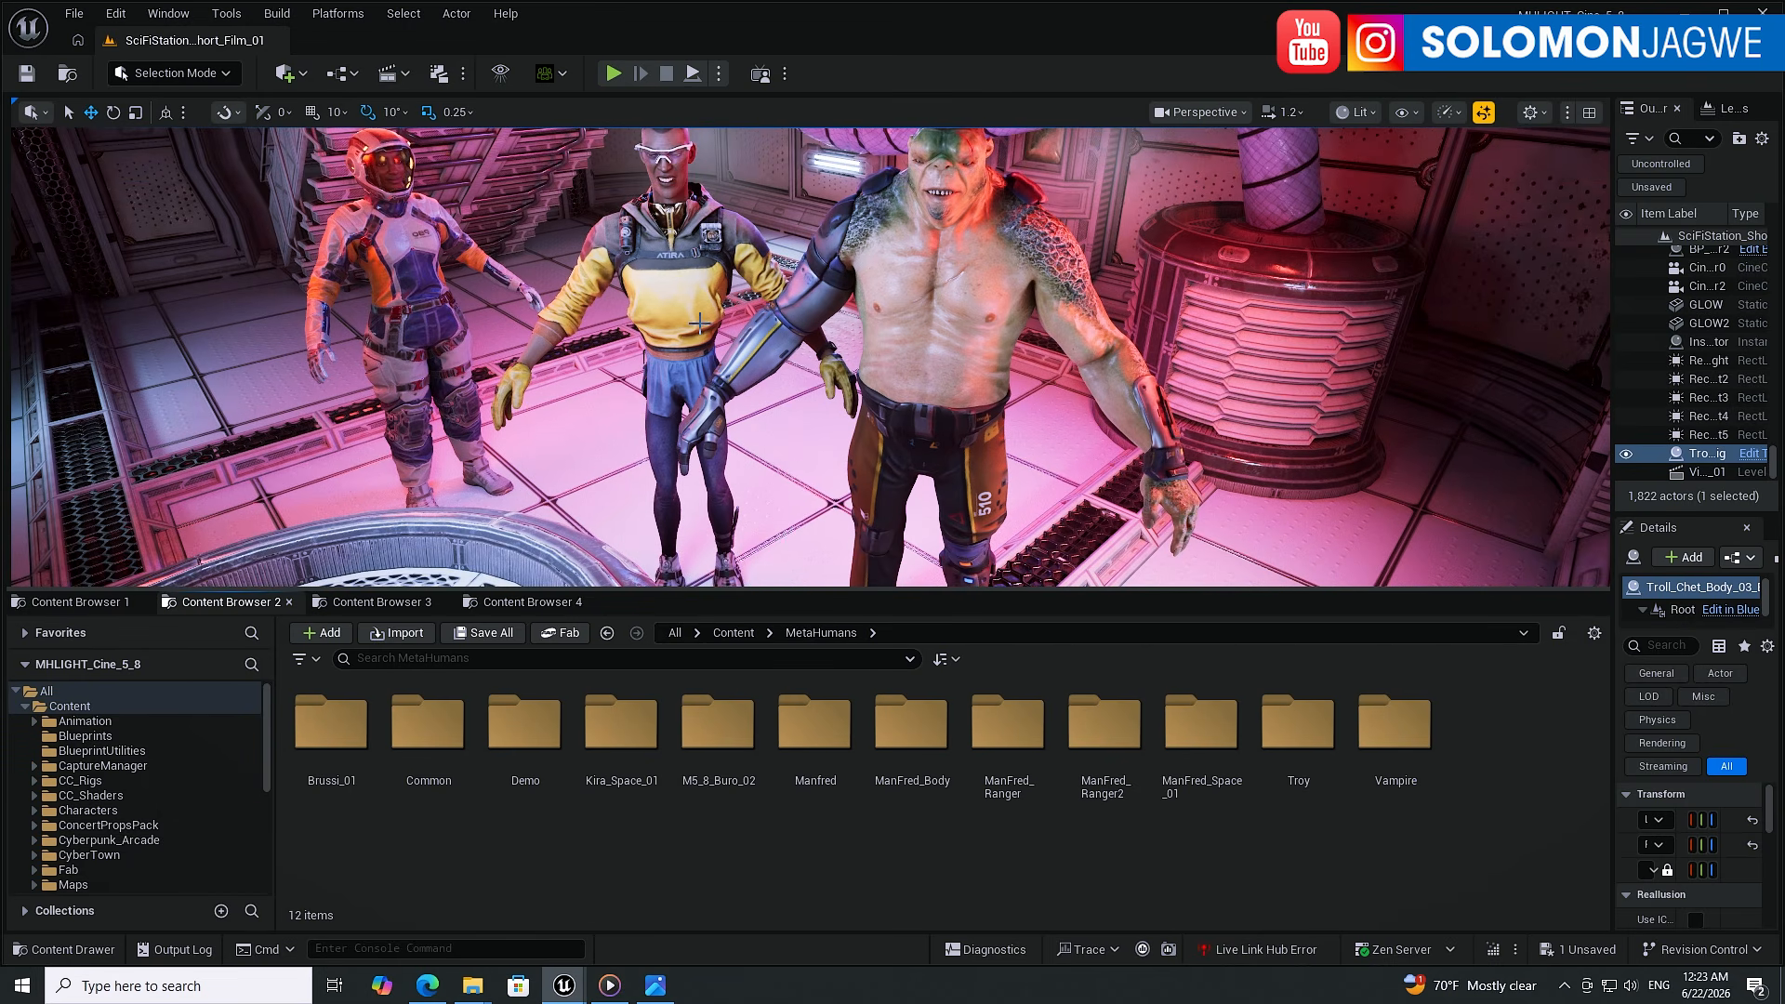
left_click(690, 334)
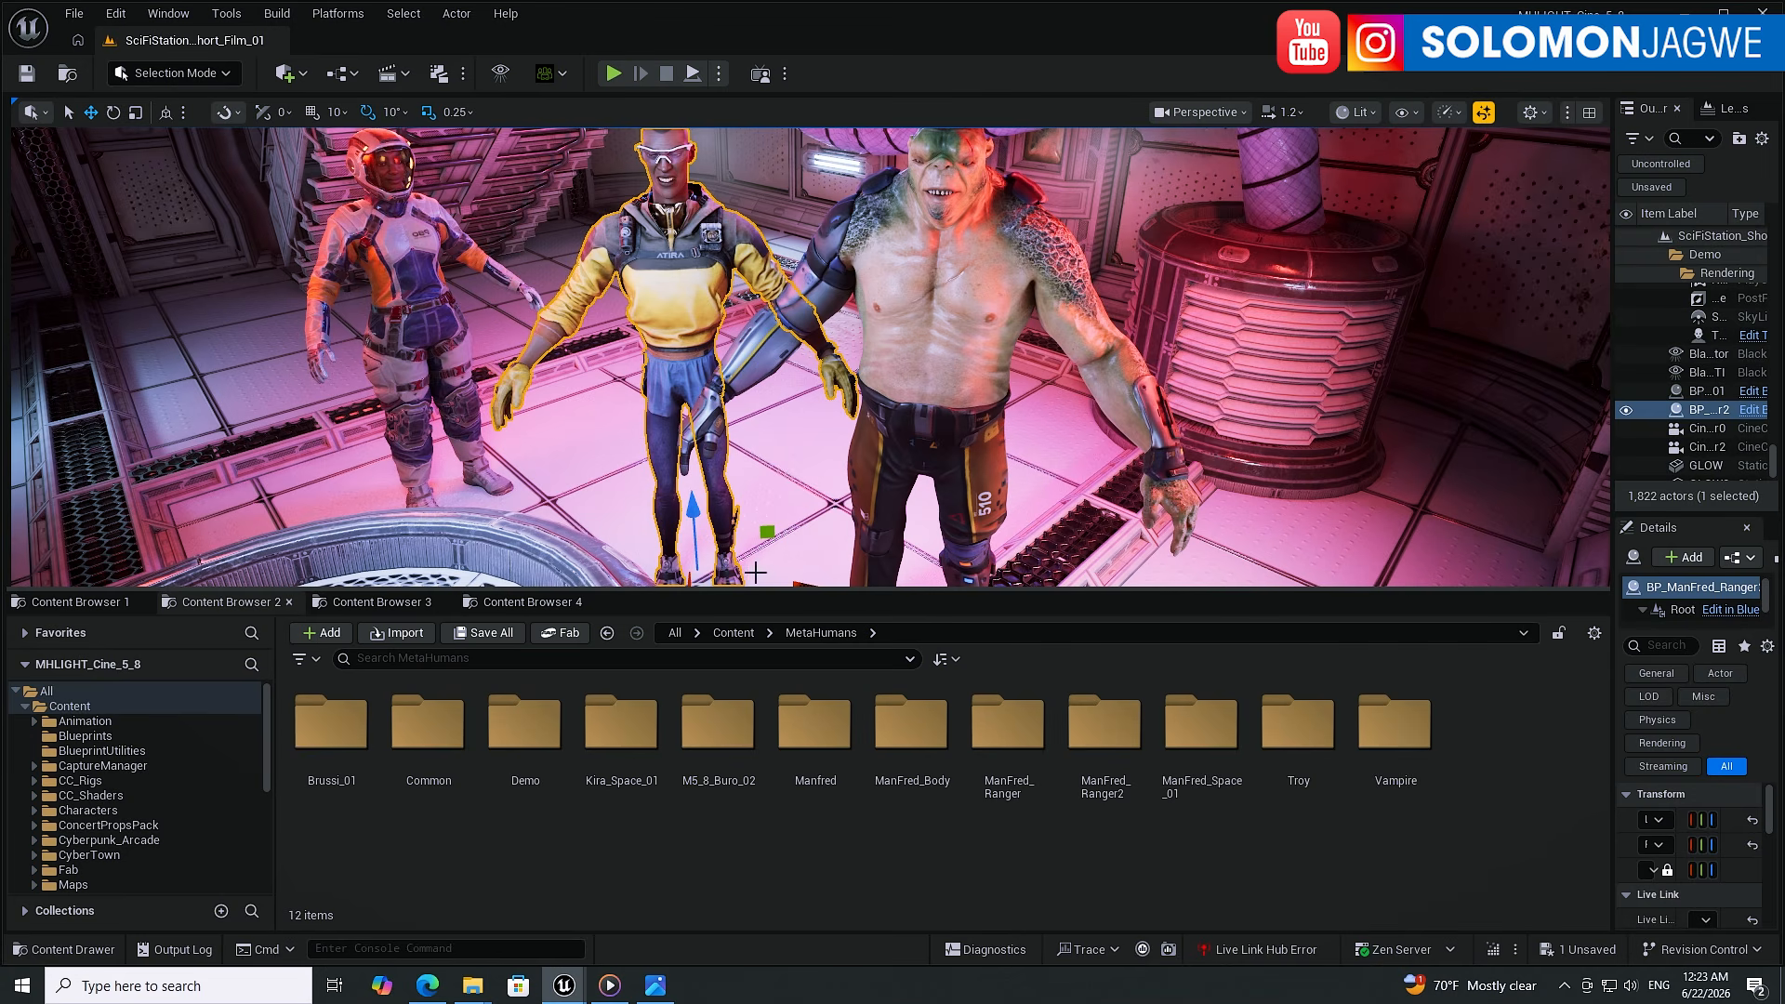
left_click_drag(822, 588, 822, 803)
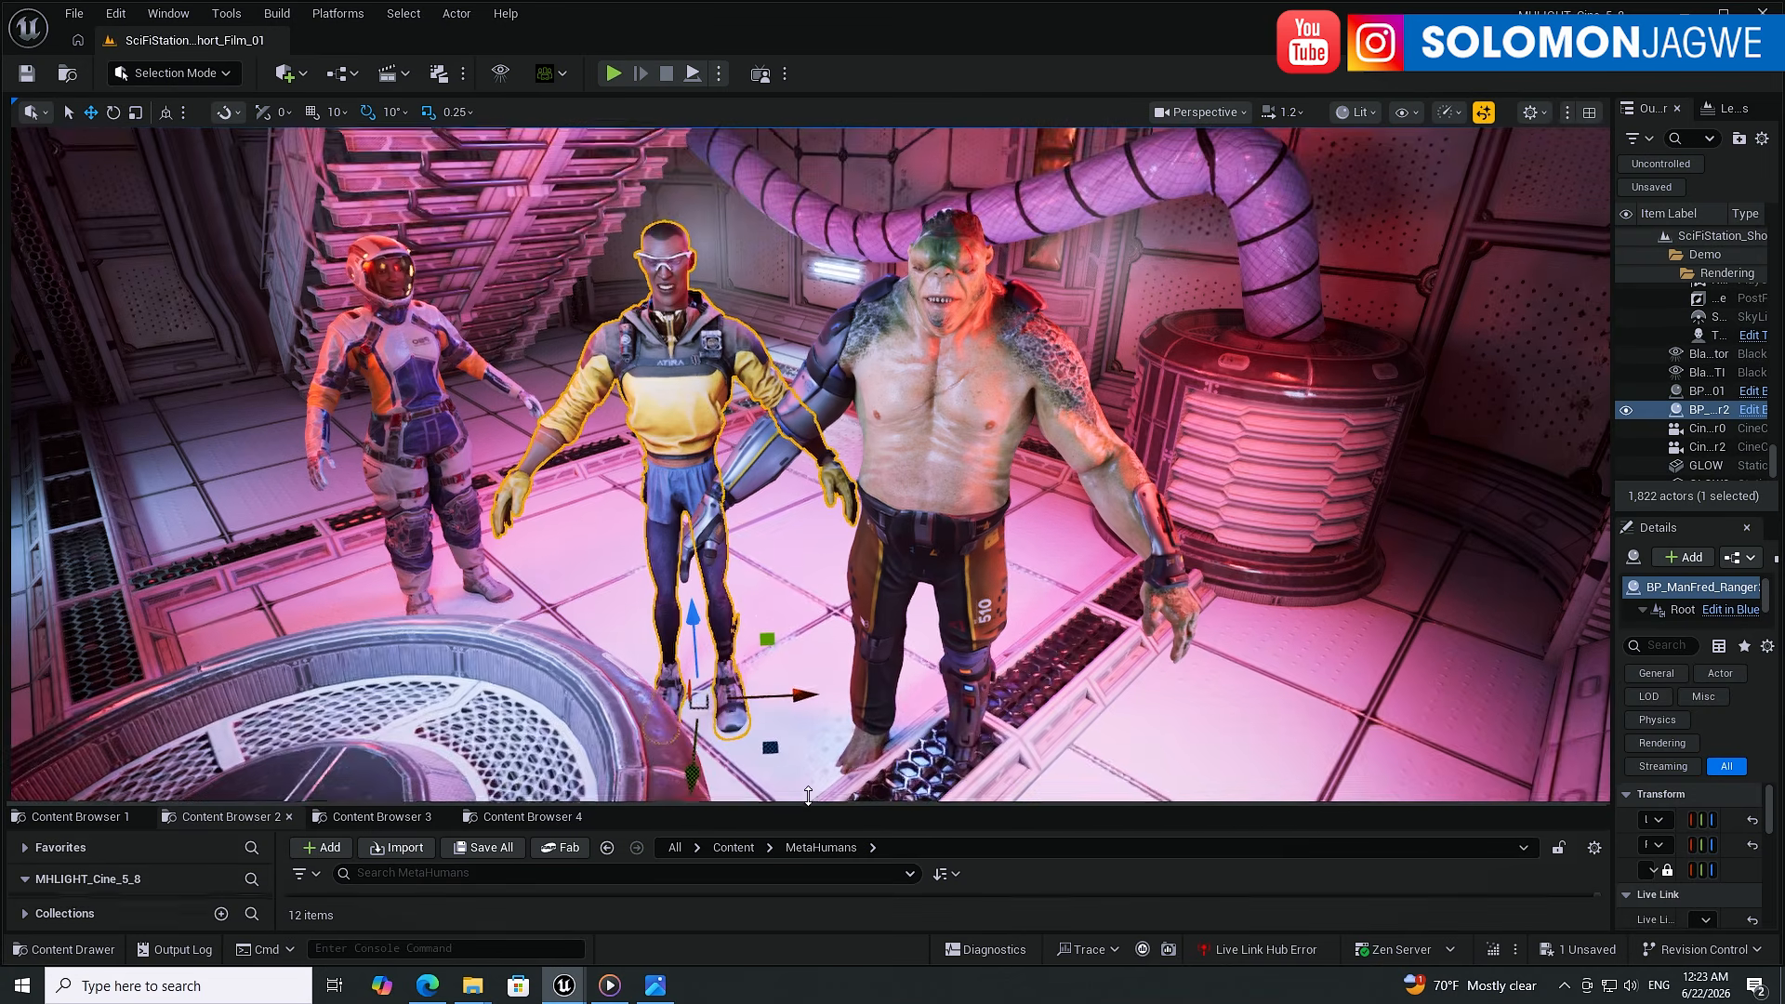
right_click_drag(933, 502, 853, 466)
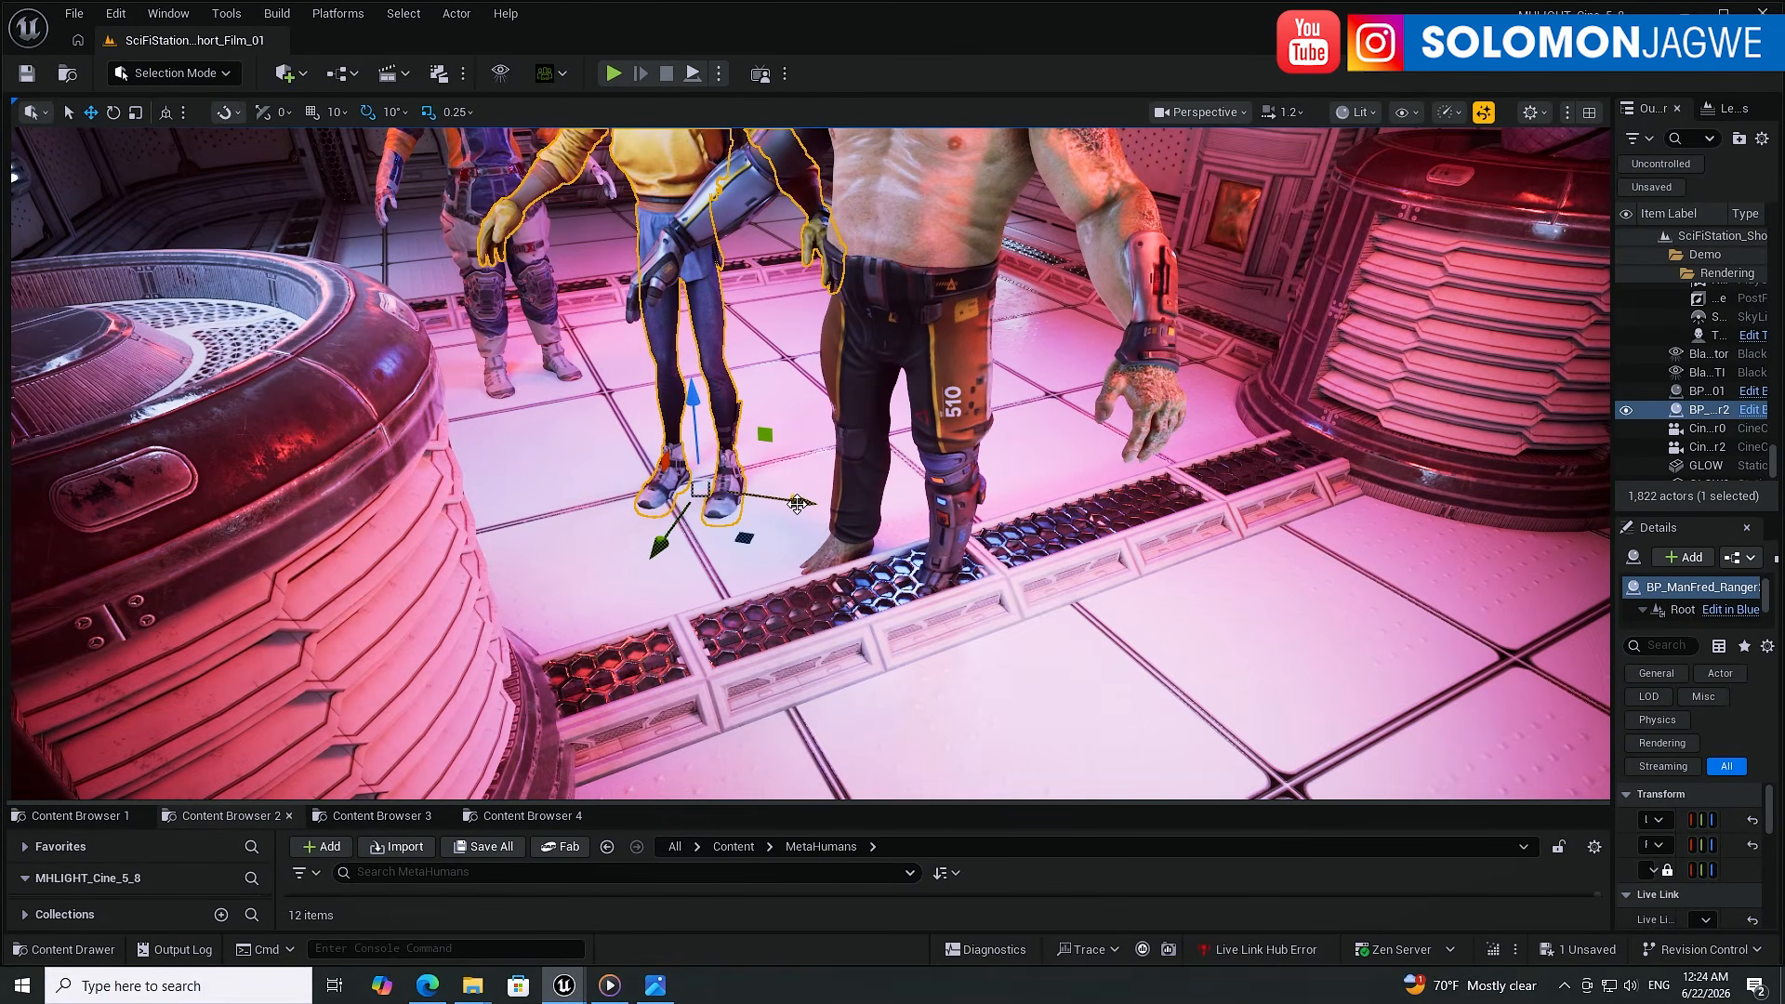
mouse_move(785, 504)
left_mouse_down()
mouse_move(750, 498)
mouse_move(805, 505)
mouse_move(783, 502)
left_mouse_up()
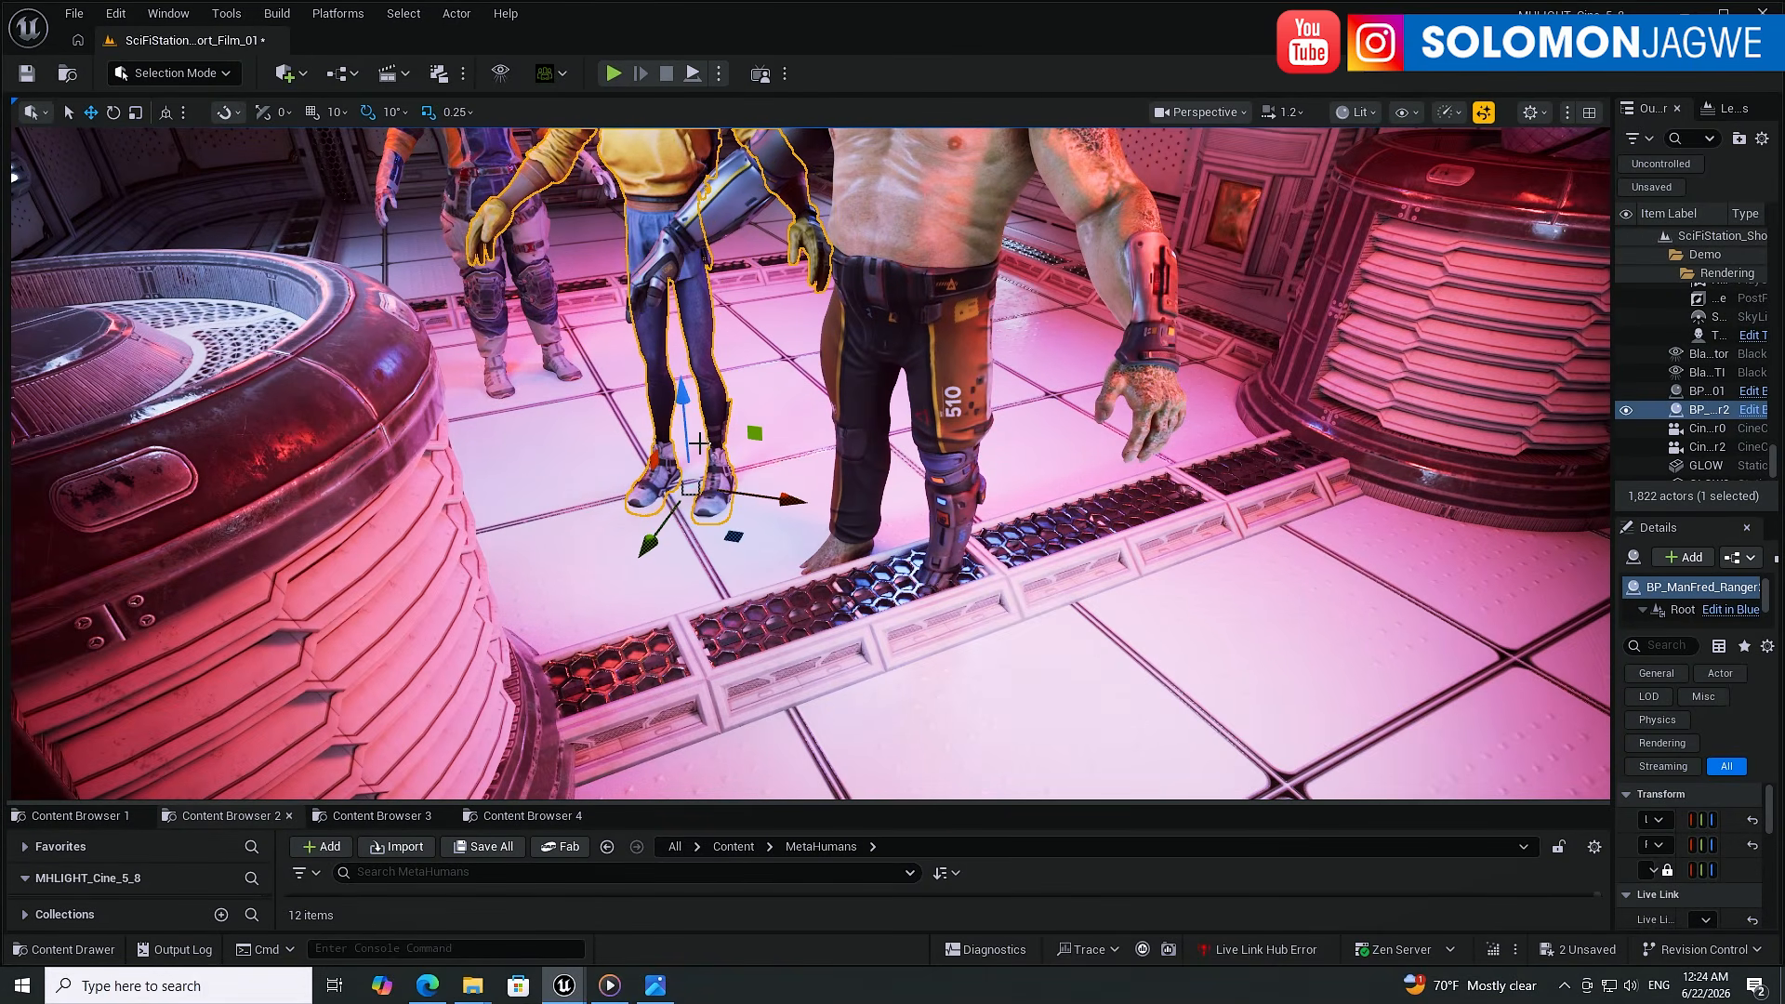
scroll(717, 510, "up", 3)
scroll(717, 510, "up", 2)
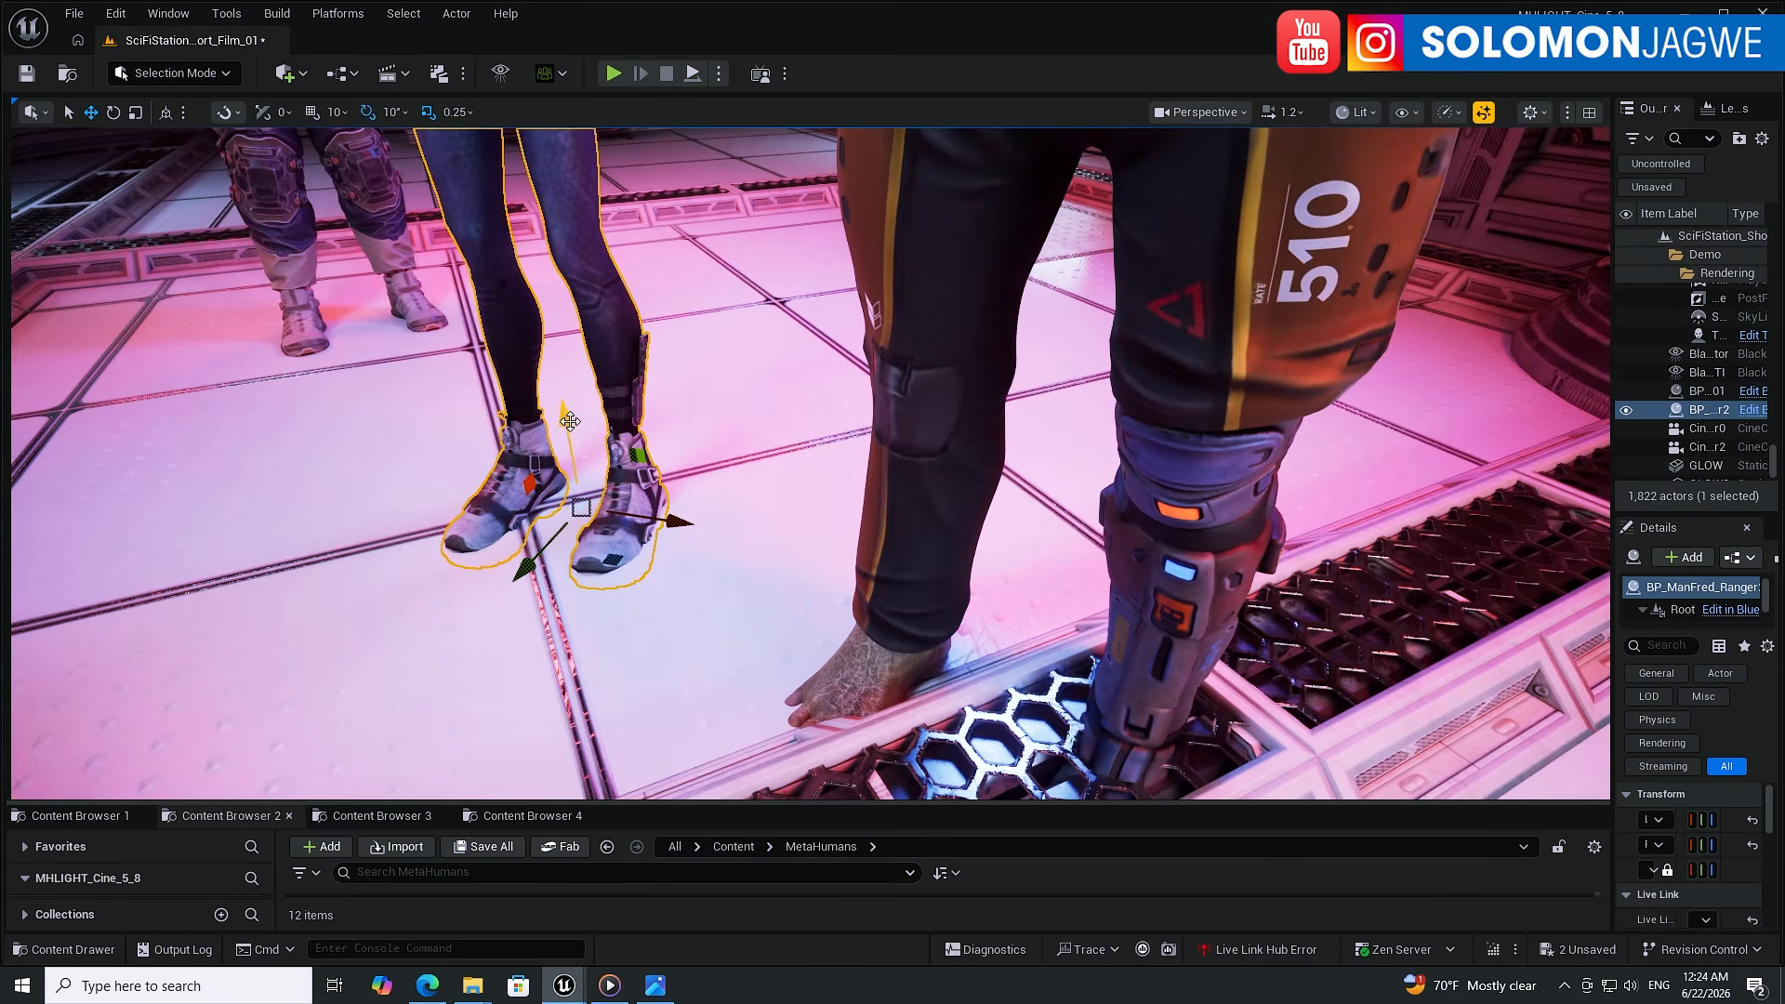
left_click_drag(565, 421, 564, 415)
left_click_drag(564, 384, 562, 423)
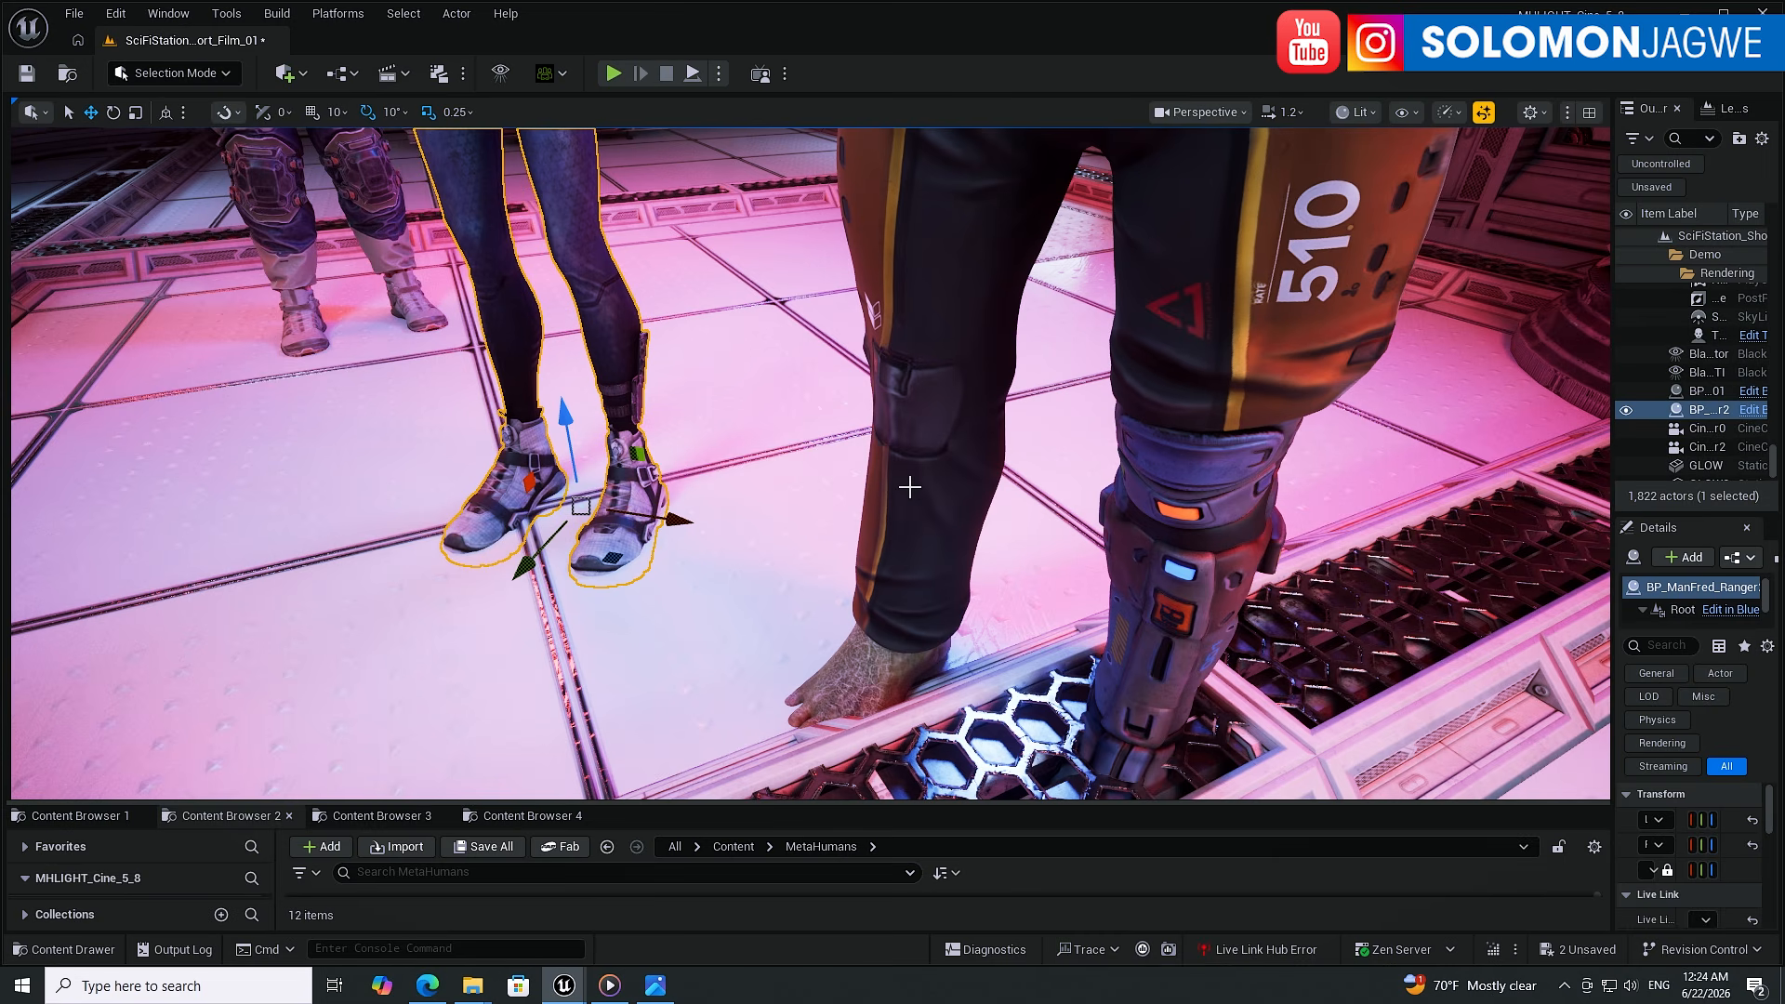
- Select the troll and BP_Kira_Space_01 in turn and examine how the characters' feet meet the floor
left_click(910, 487)
middle_click_drag(1335, 518, 1284, 693)
scroll(1284, 692, "up", 1)
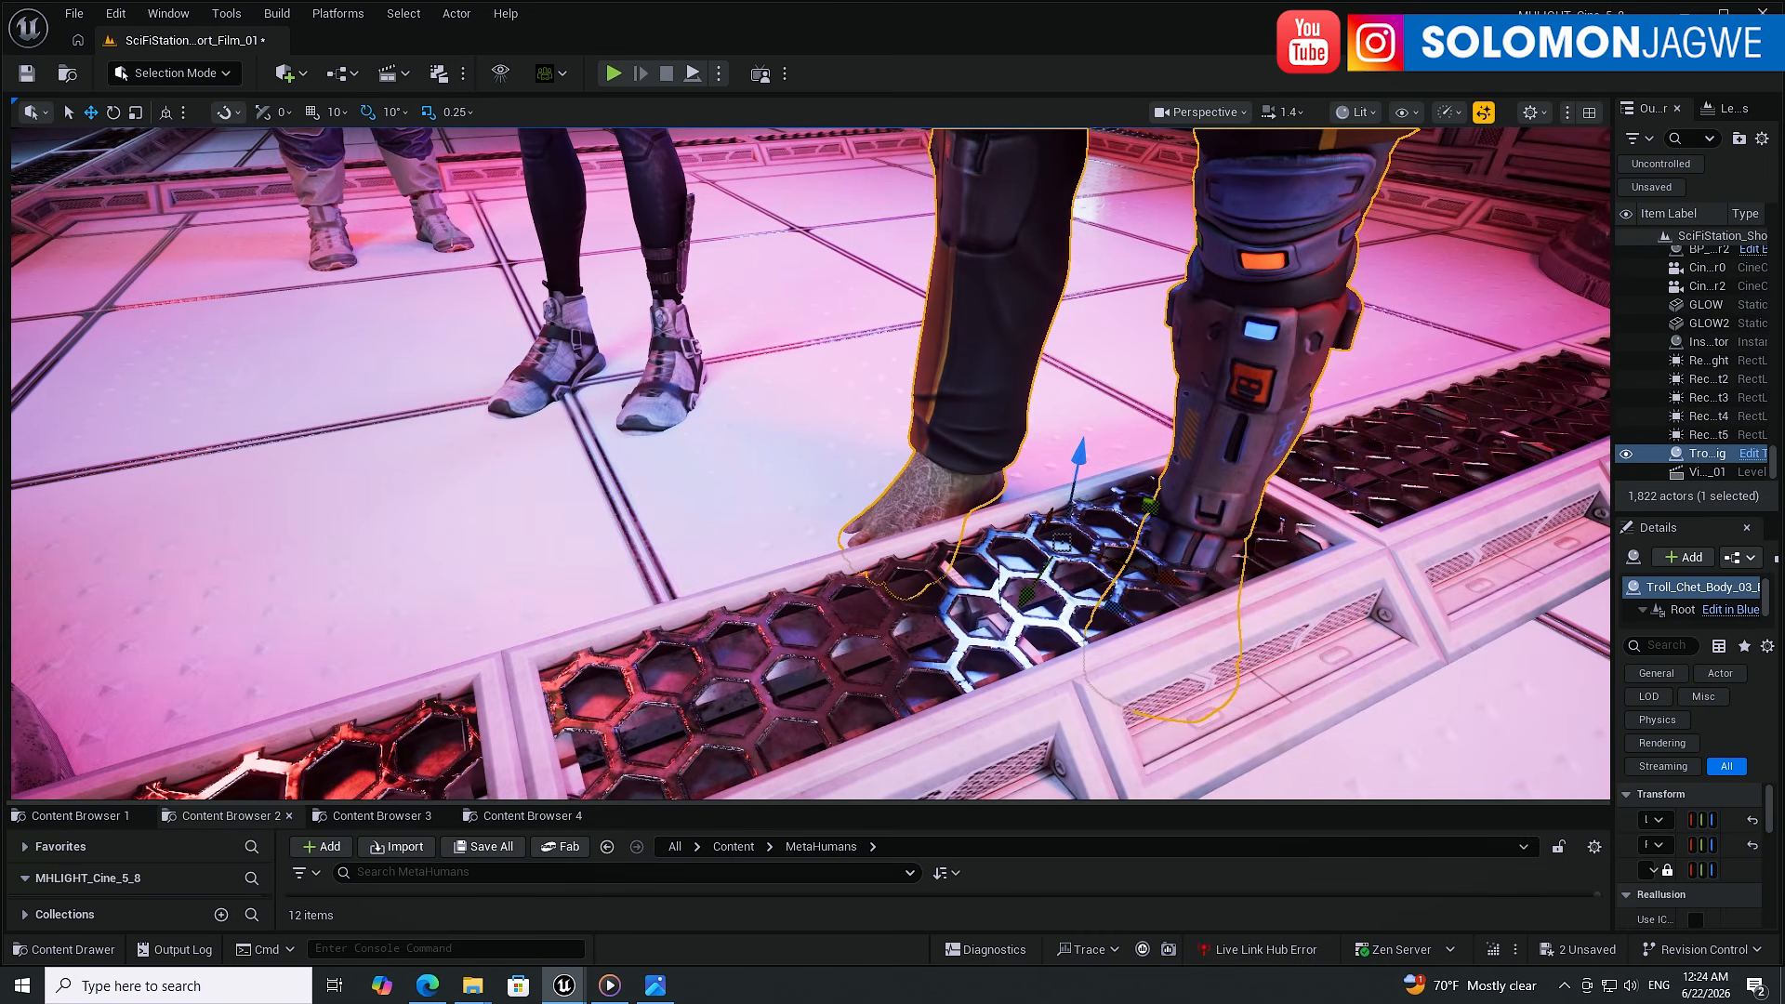
left_click(436, 228)
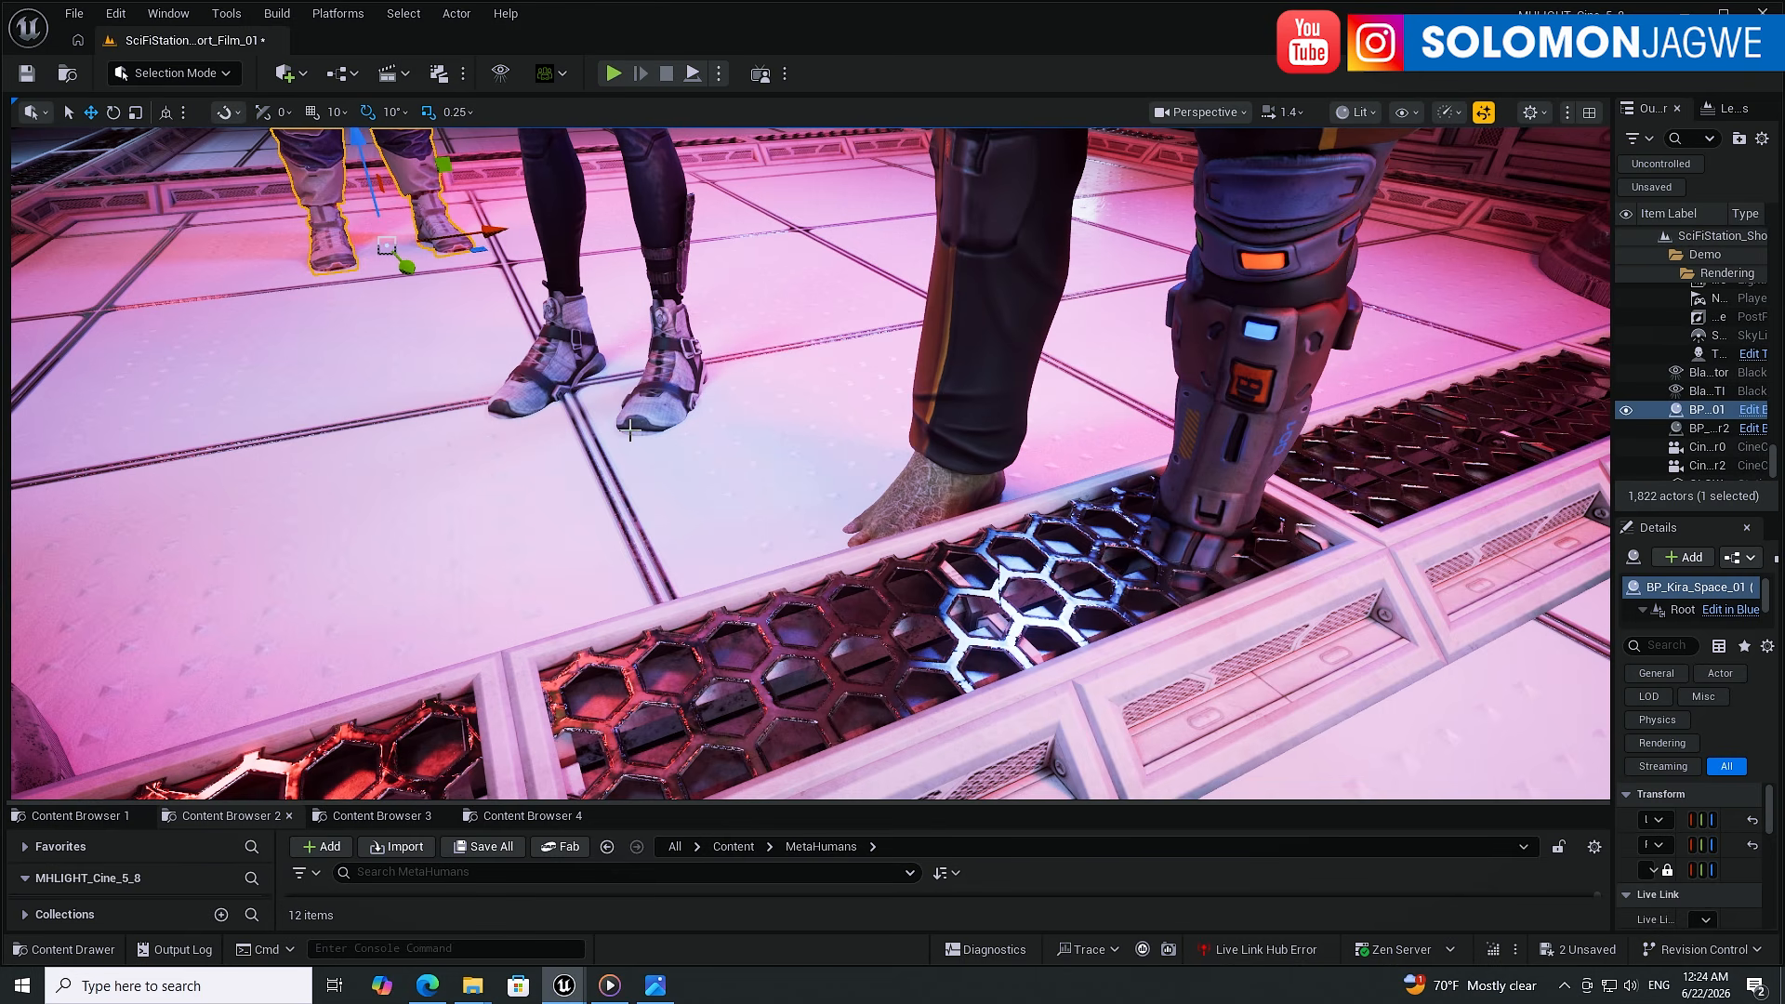
scroll(630, 423, "down", 5)
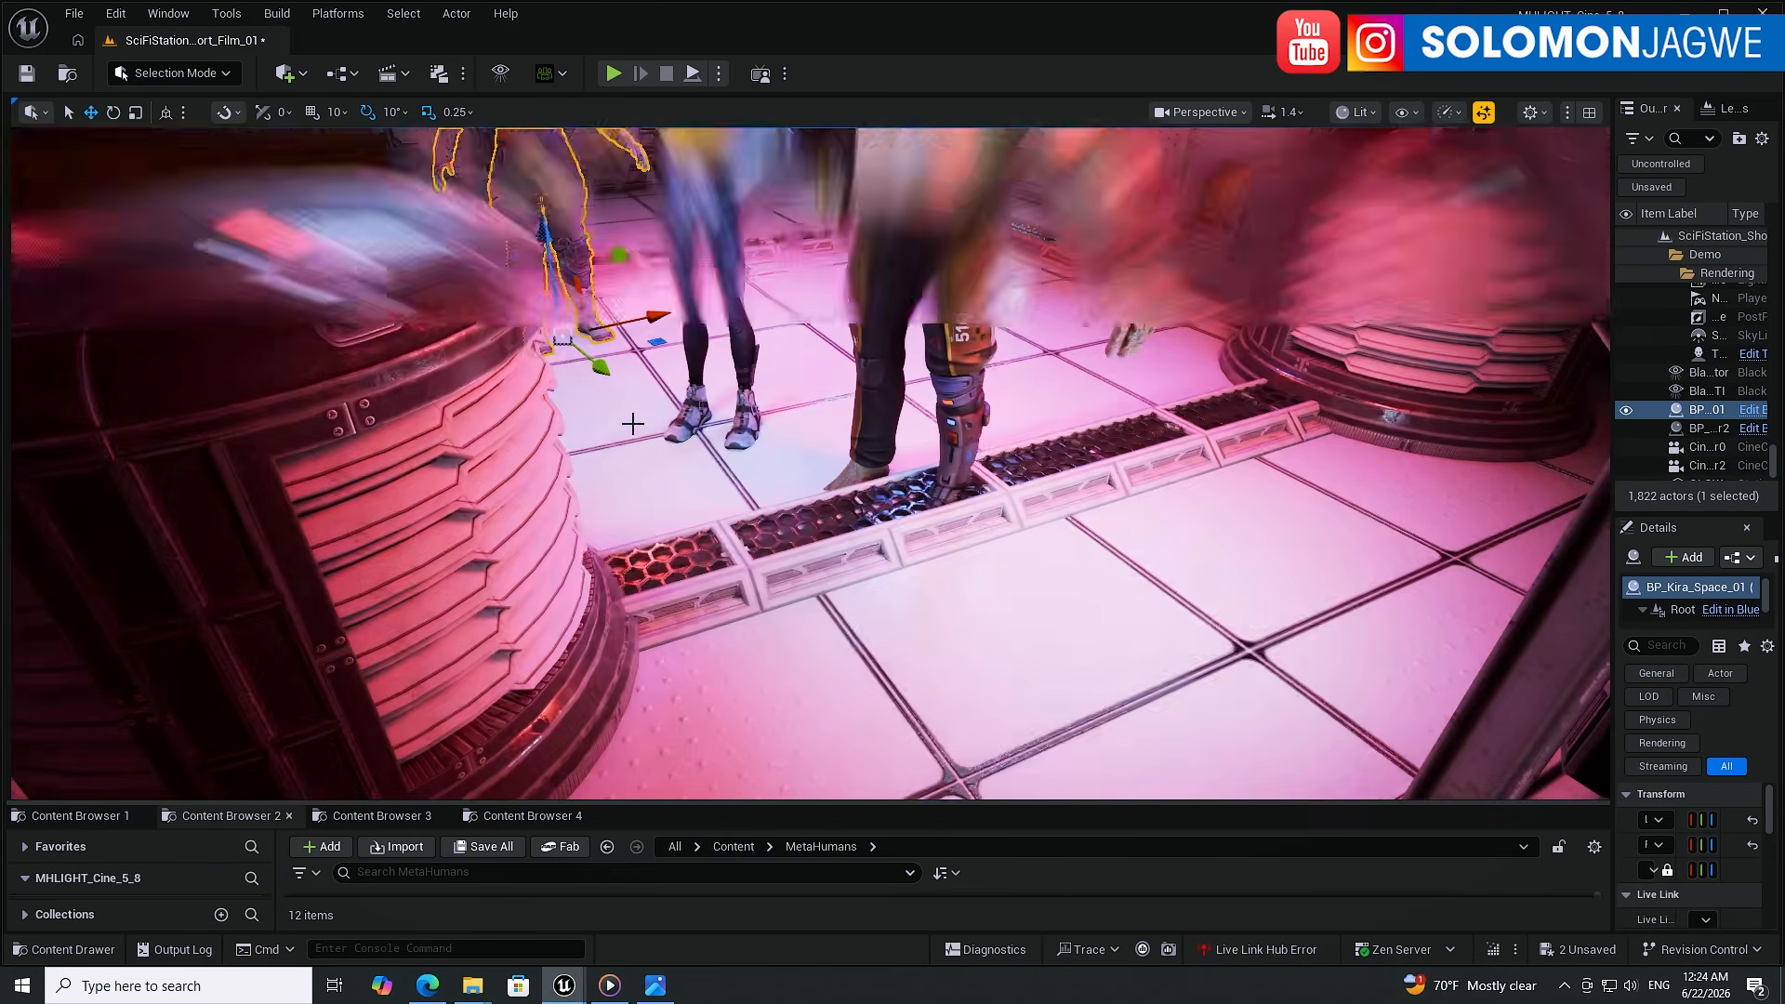
scroll(684, 416, "up", 4)
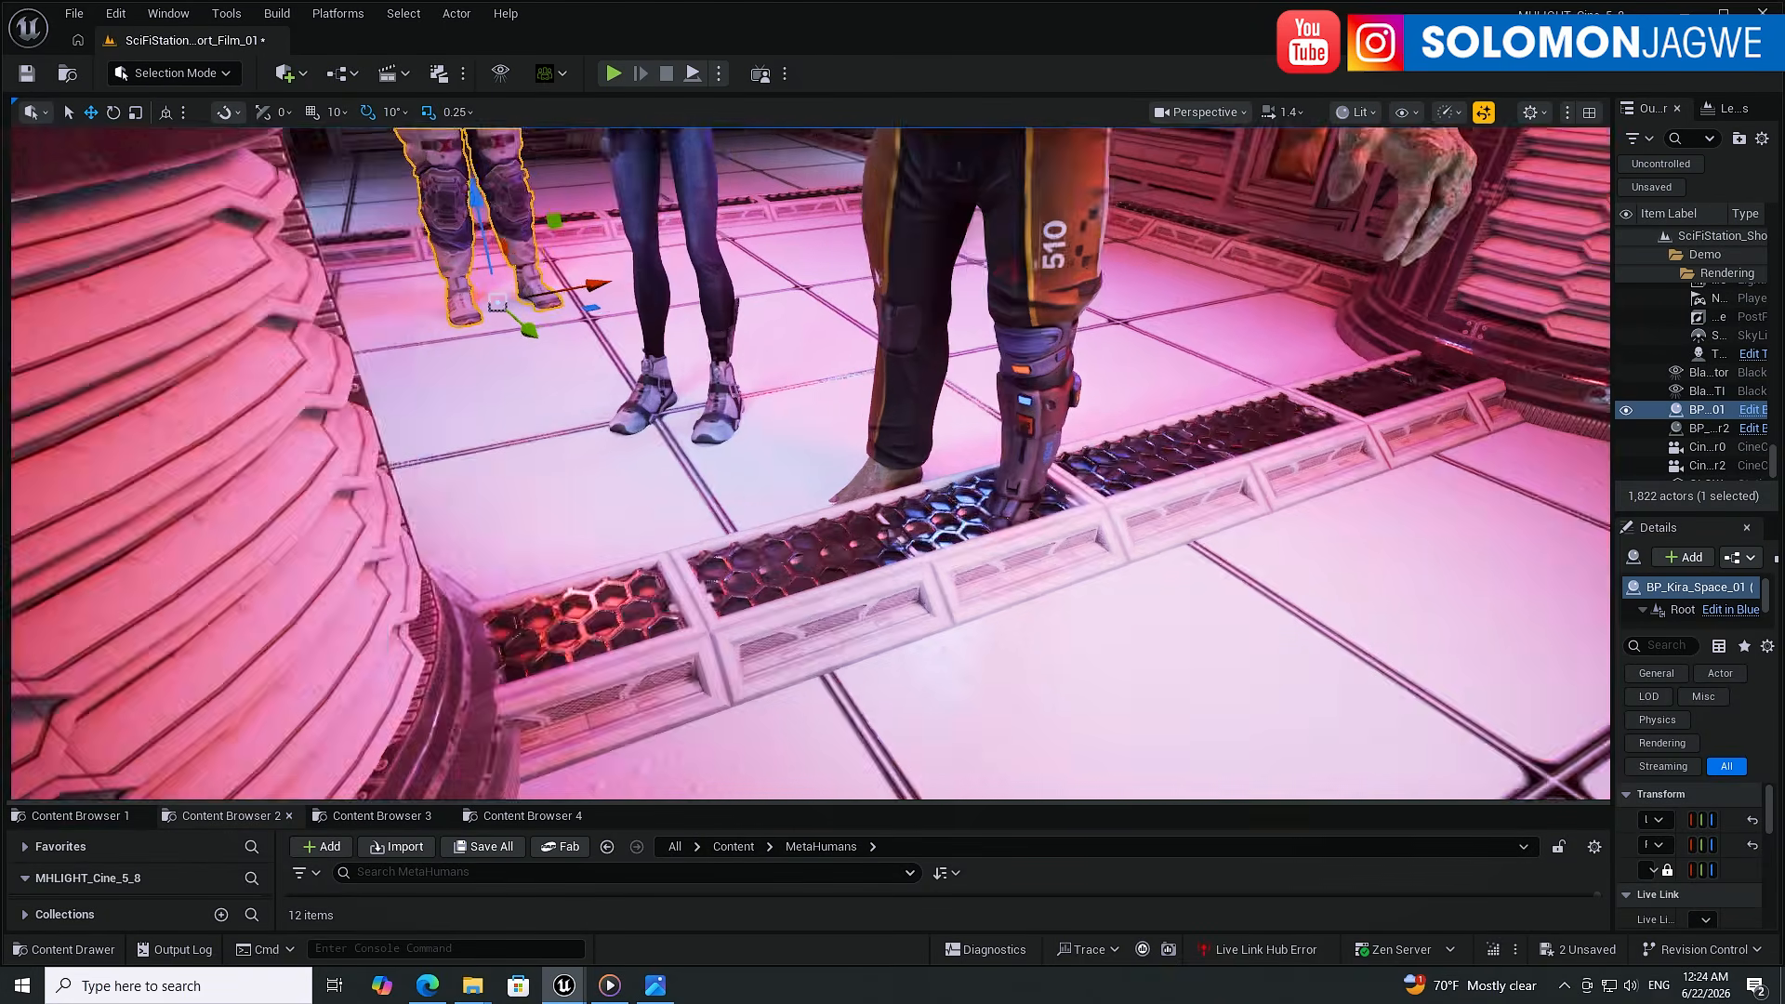
middle_click_drag(685, 417, 668, 297)
right_click_drag(706, 436, 725, 475)
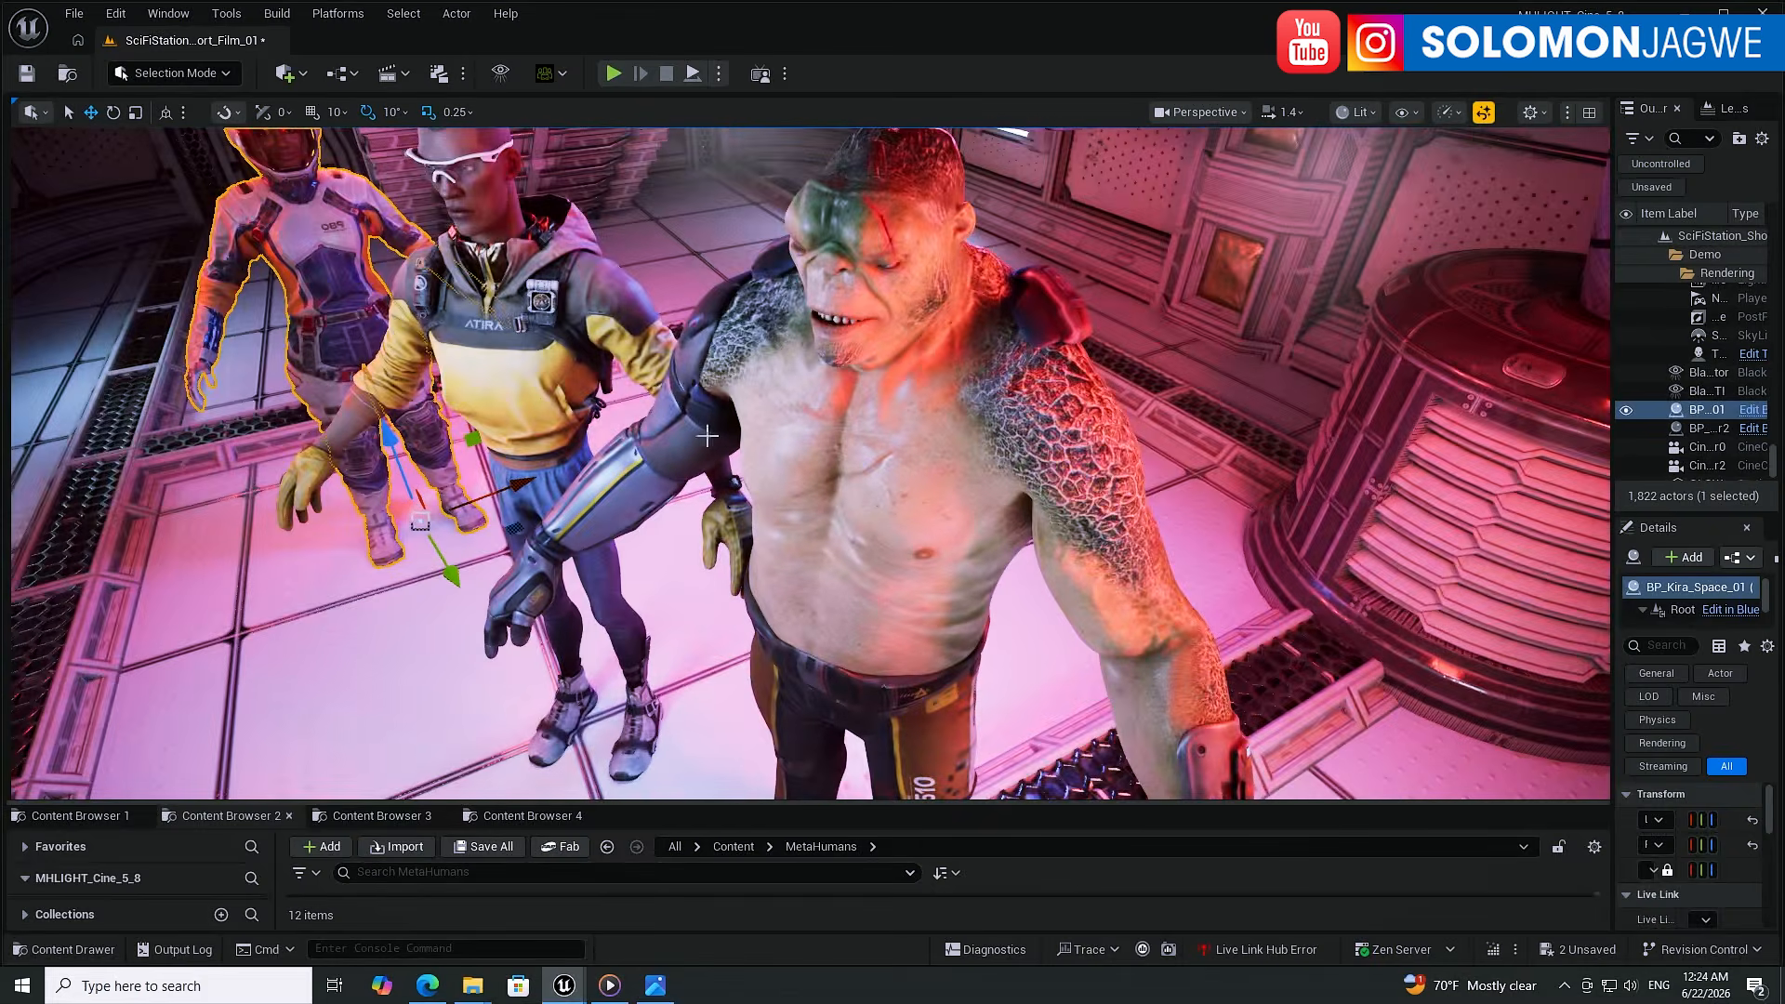
- Start a new level sequence and choose the Sequencer content folder as its save location
left_click(407, 76)
left_click(447, 137)
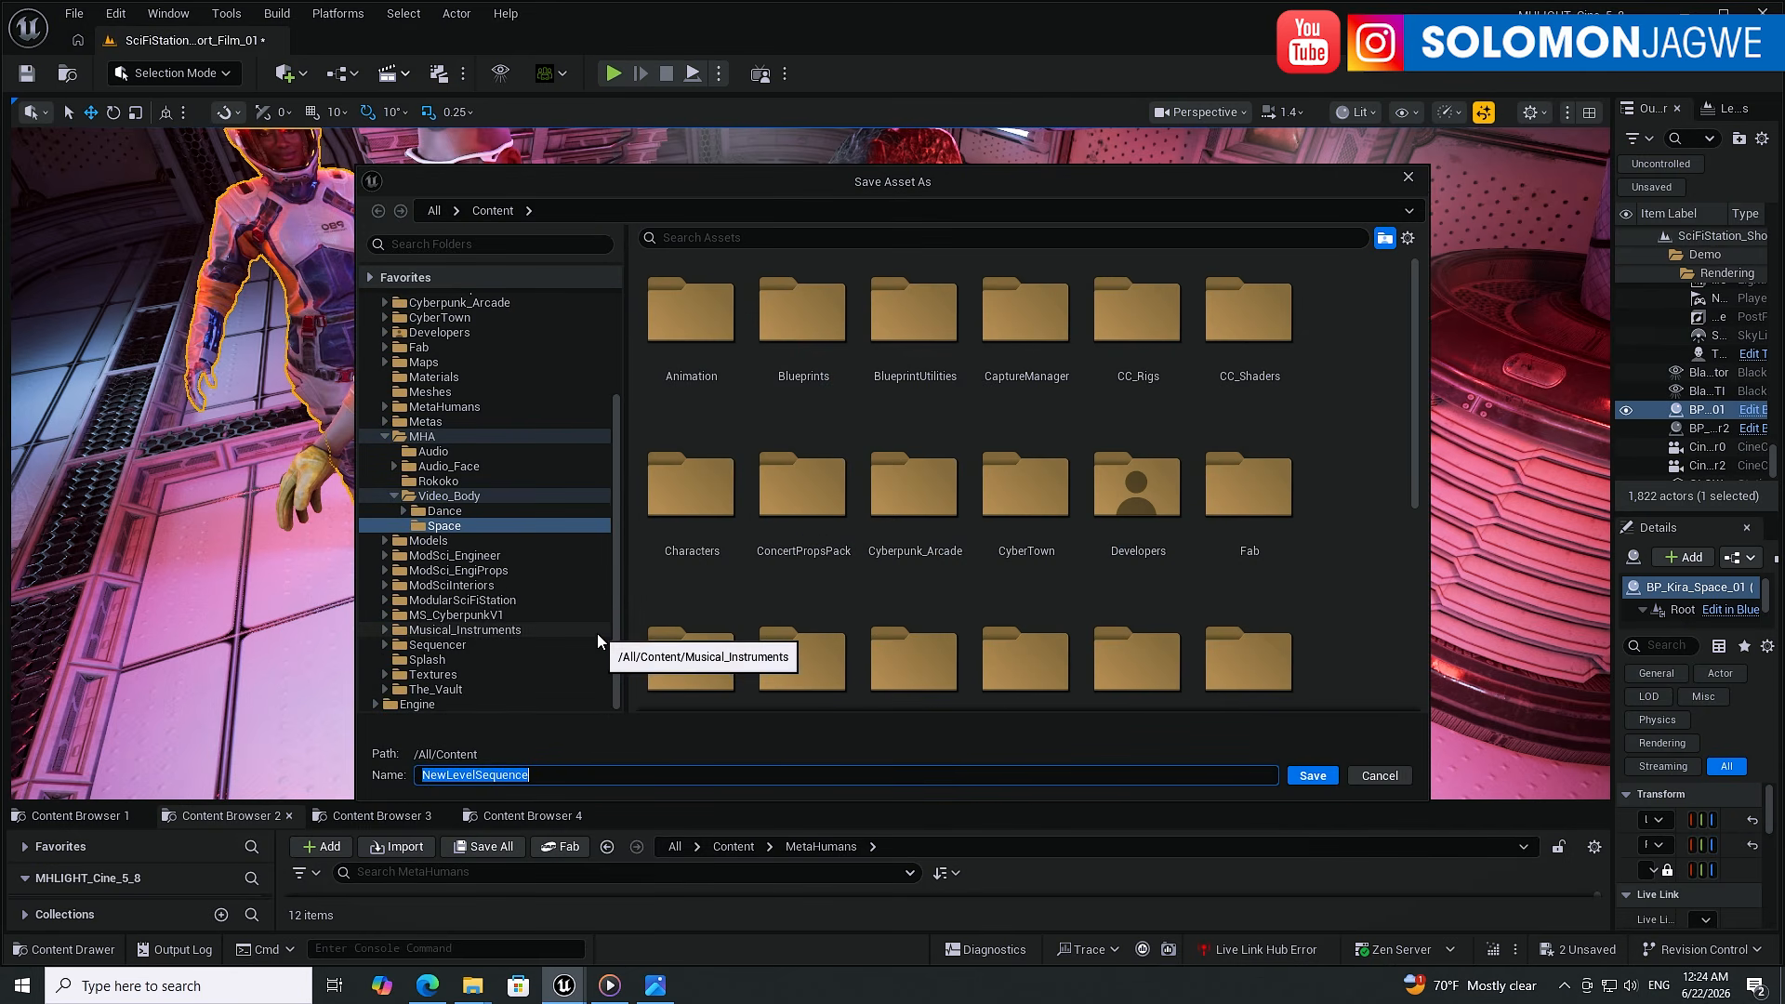
left_click(460, 644)
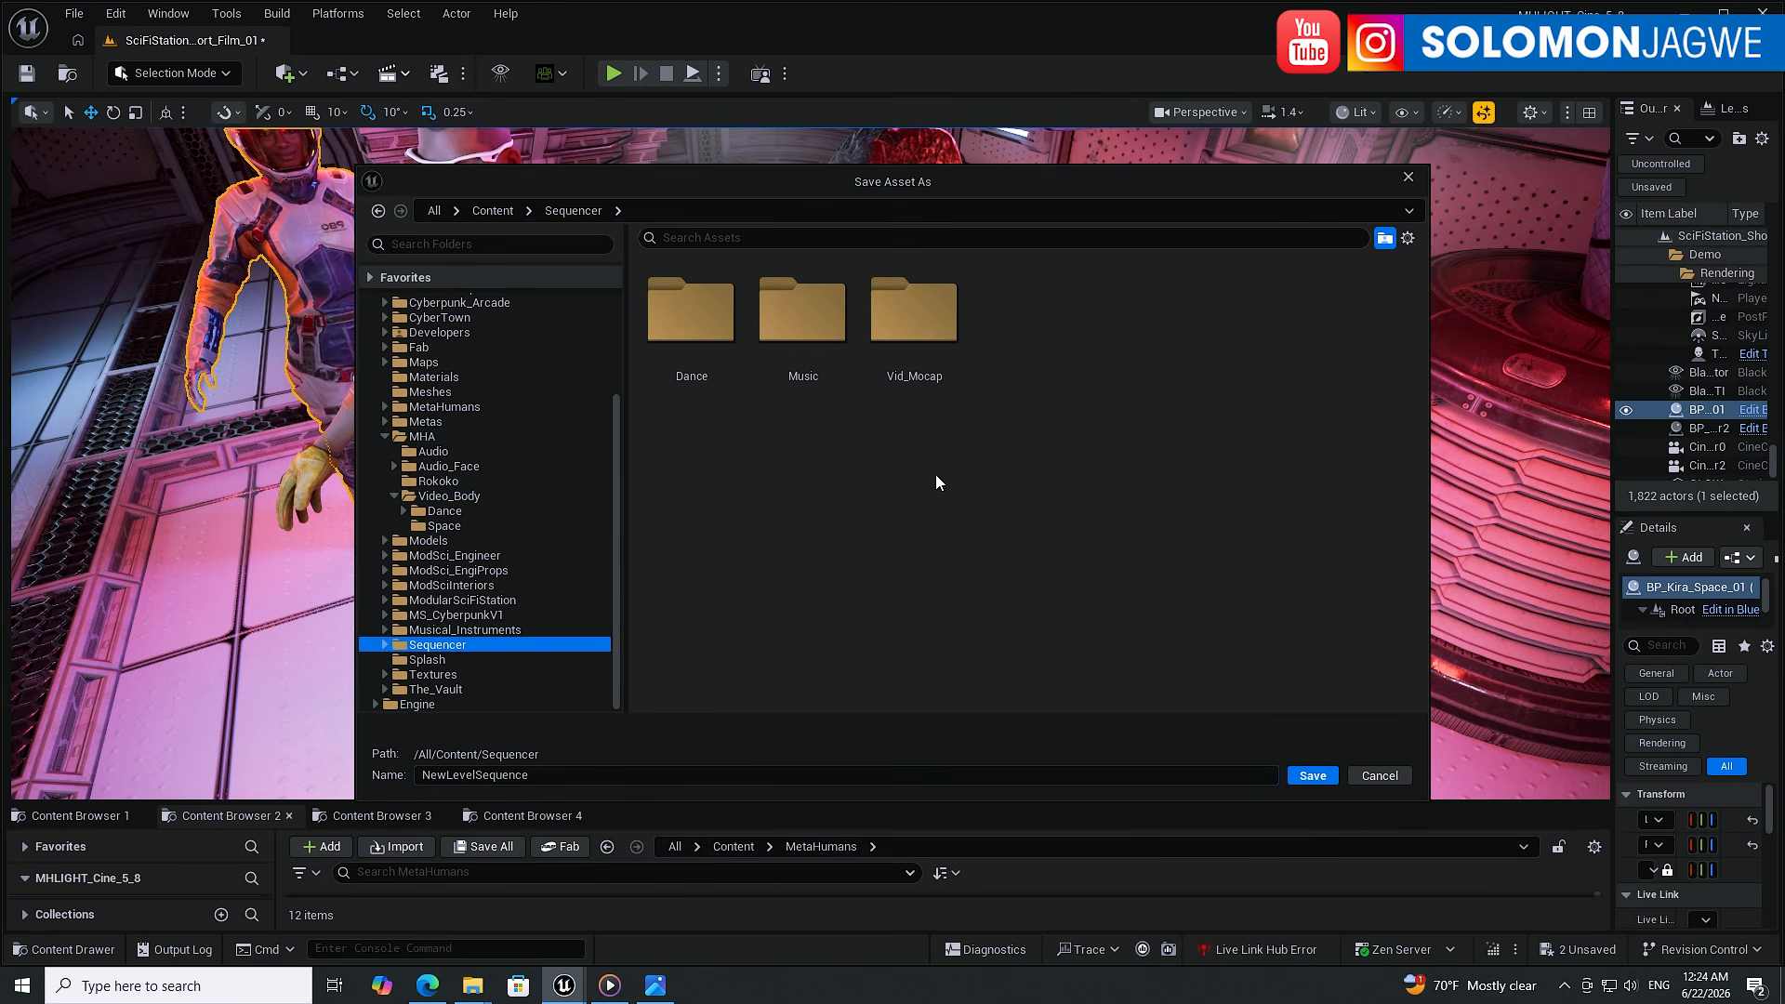
- Save the new level sequence as "Demo" in the Content/Sequencer/Vid_Mocap folder
double_click(926, 320)
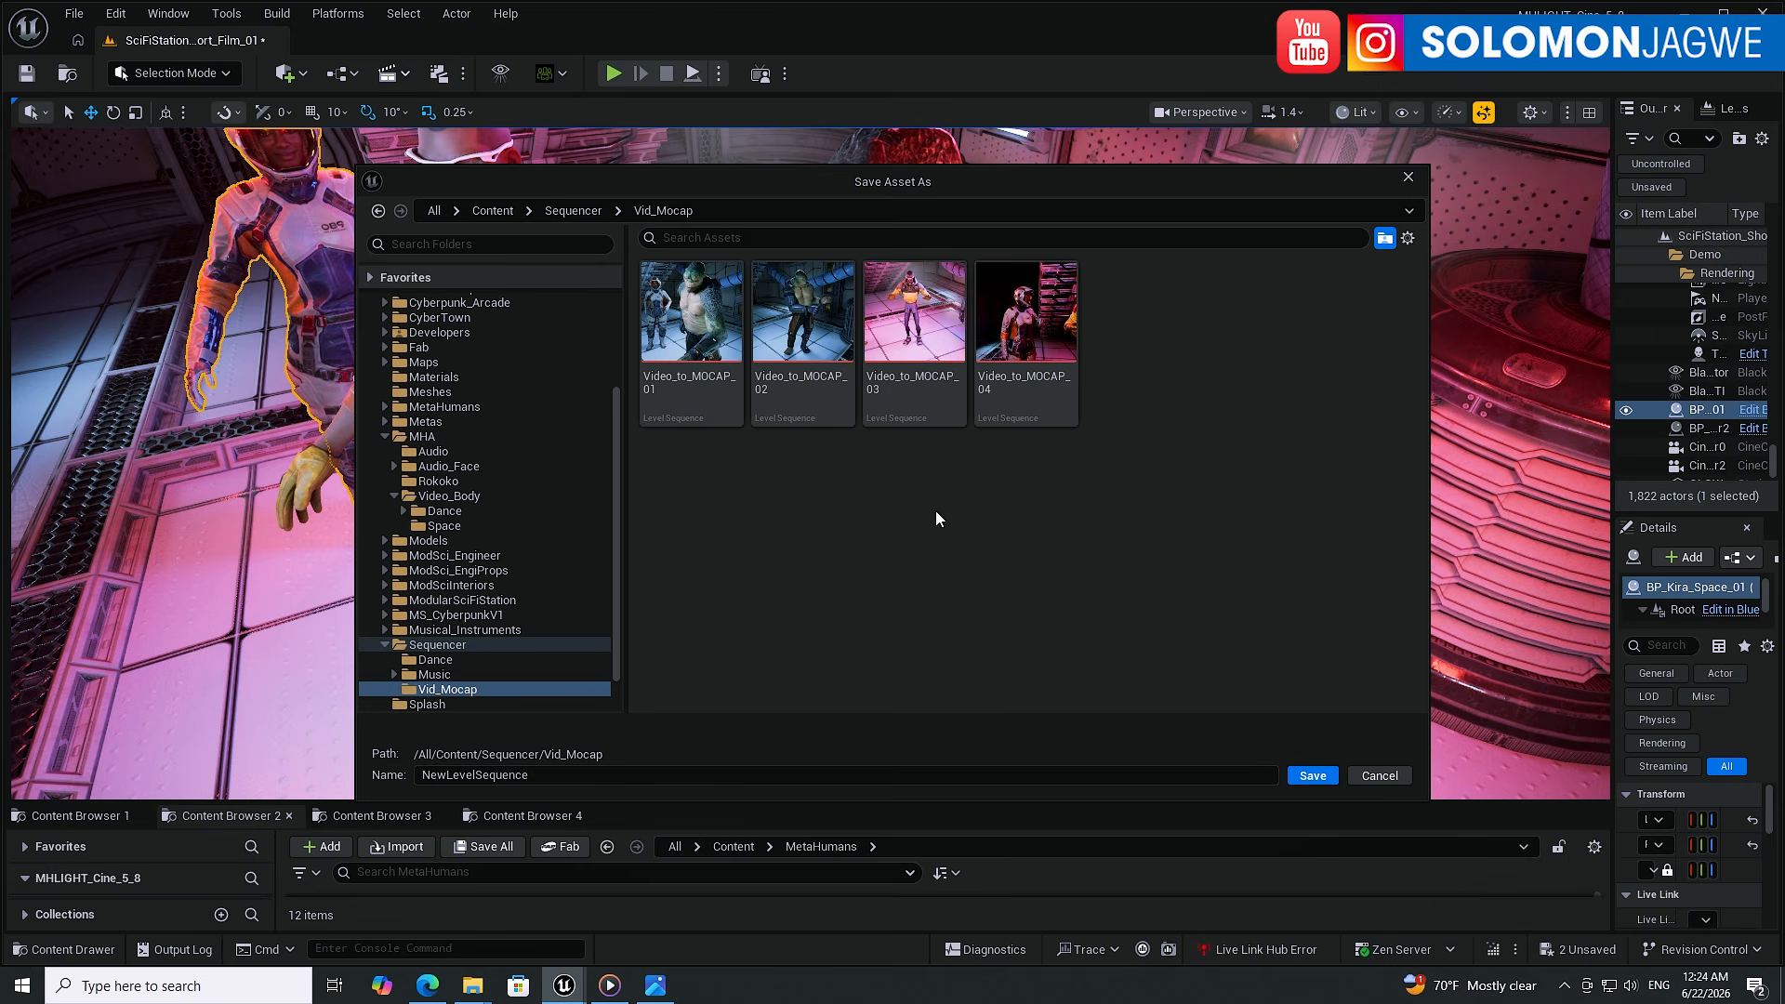
left_click_drag(574, 781, 356, 764)
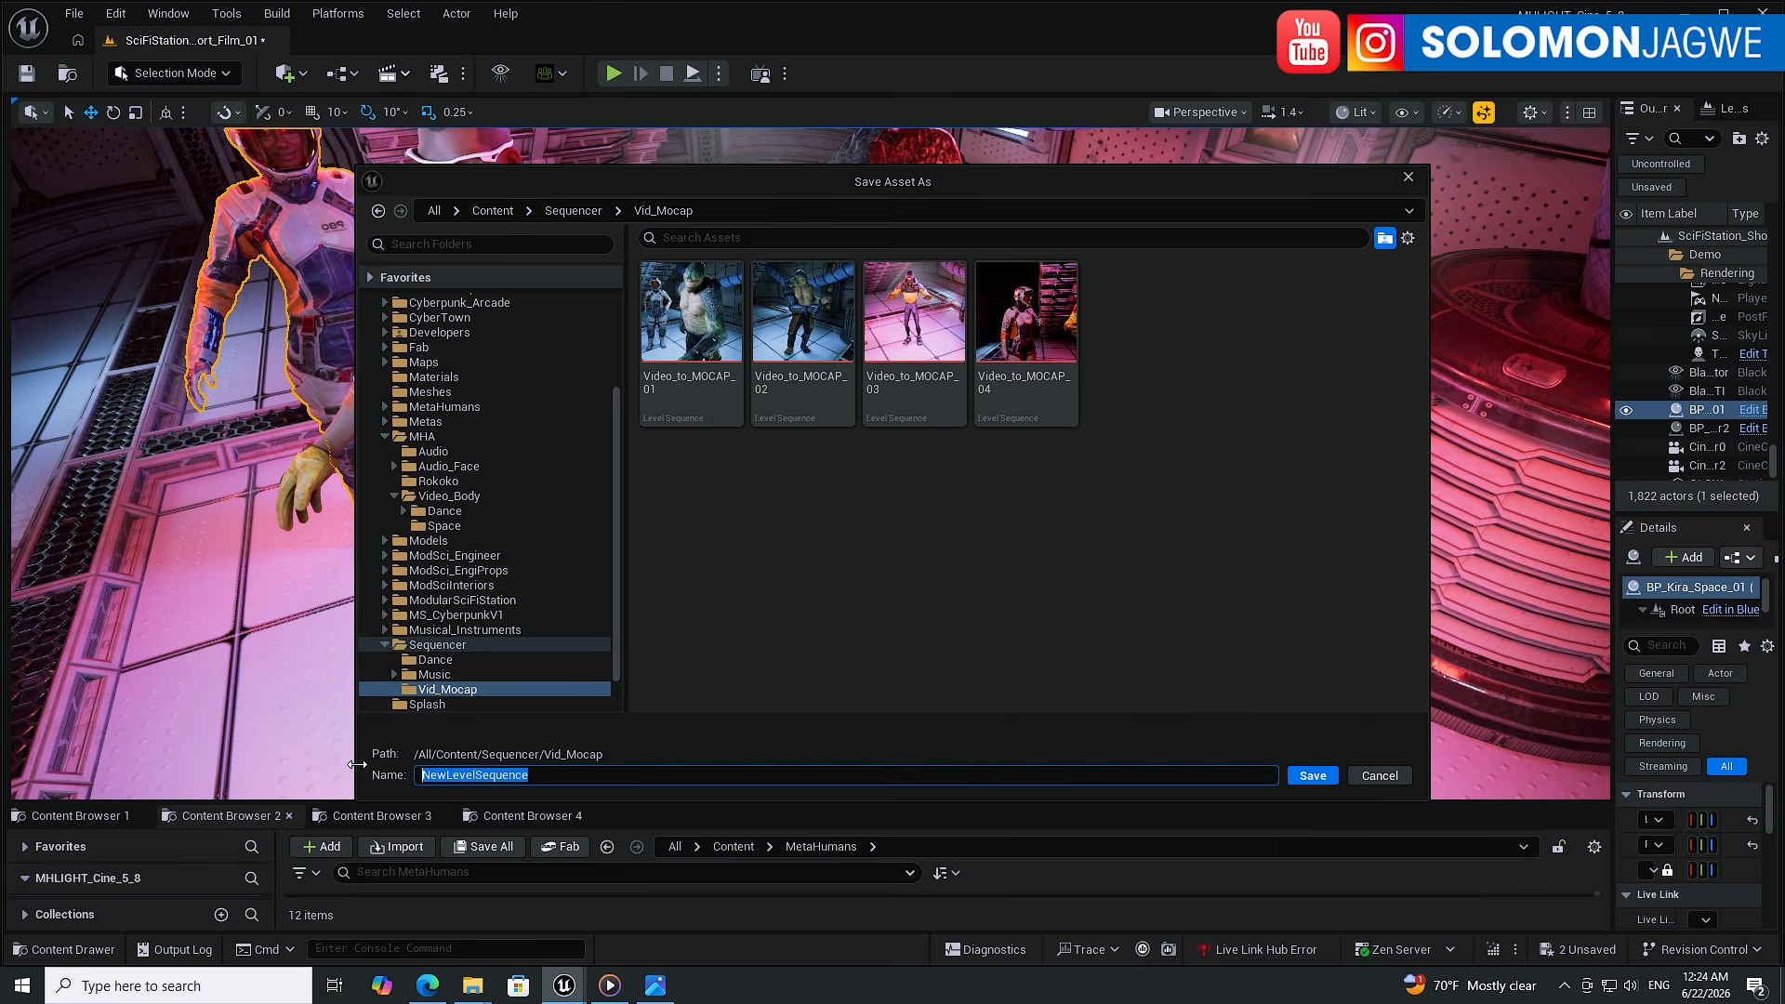
type("Demo")
key("Return")
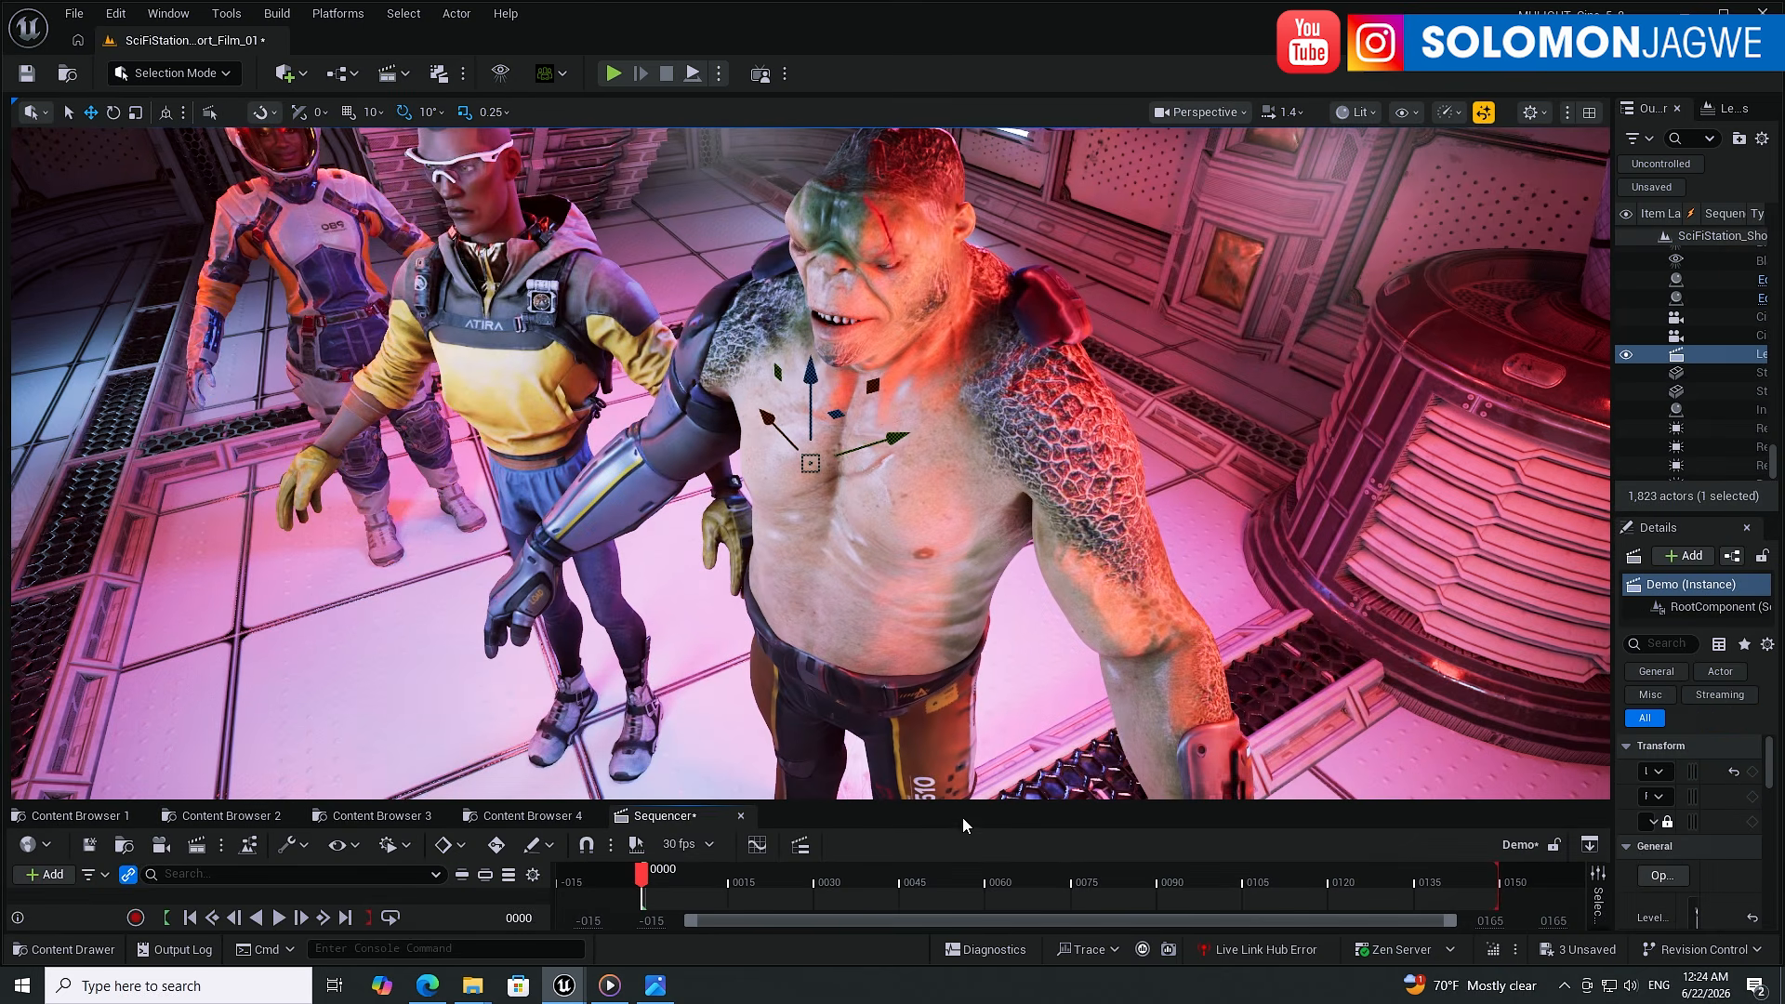
- Enlarge the Sequencer area and reframe the viewport so all three standing characters are in view
left_click_drag(968, 802, 989, 624)
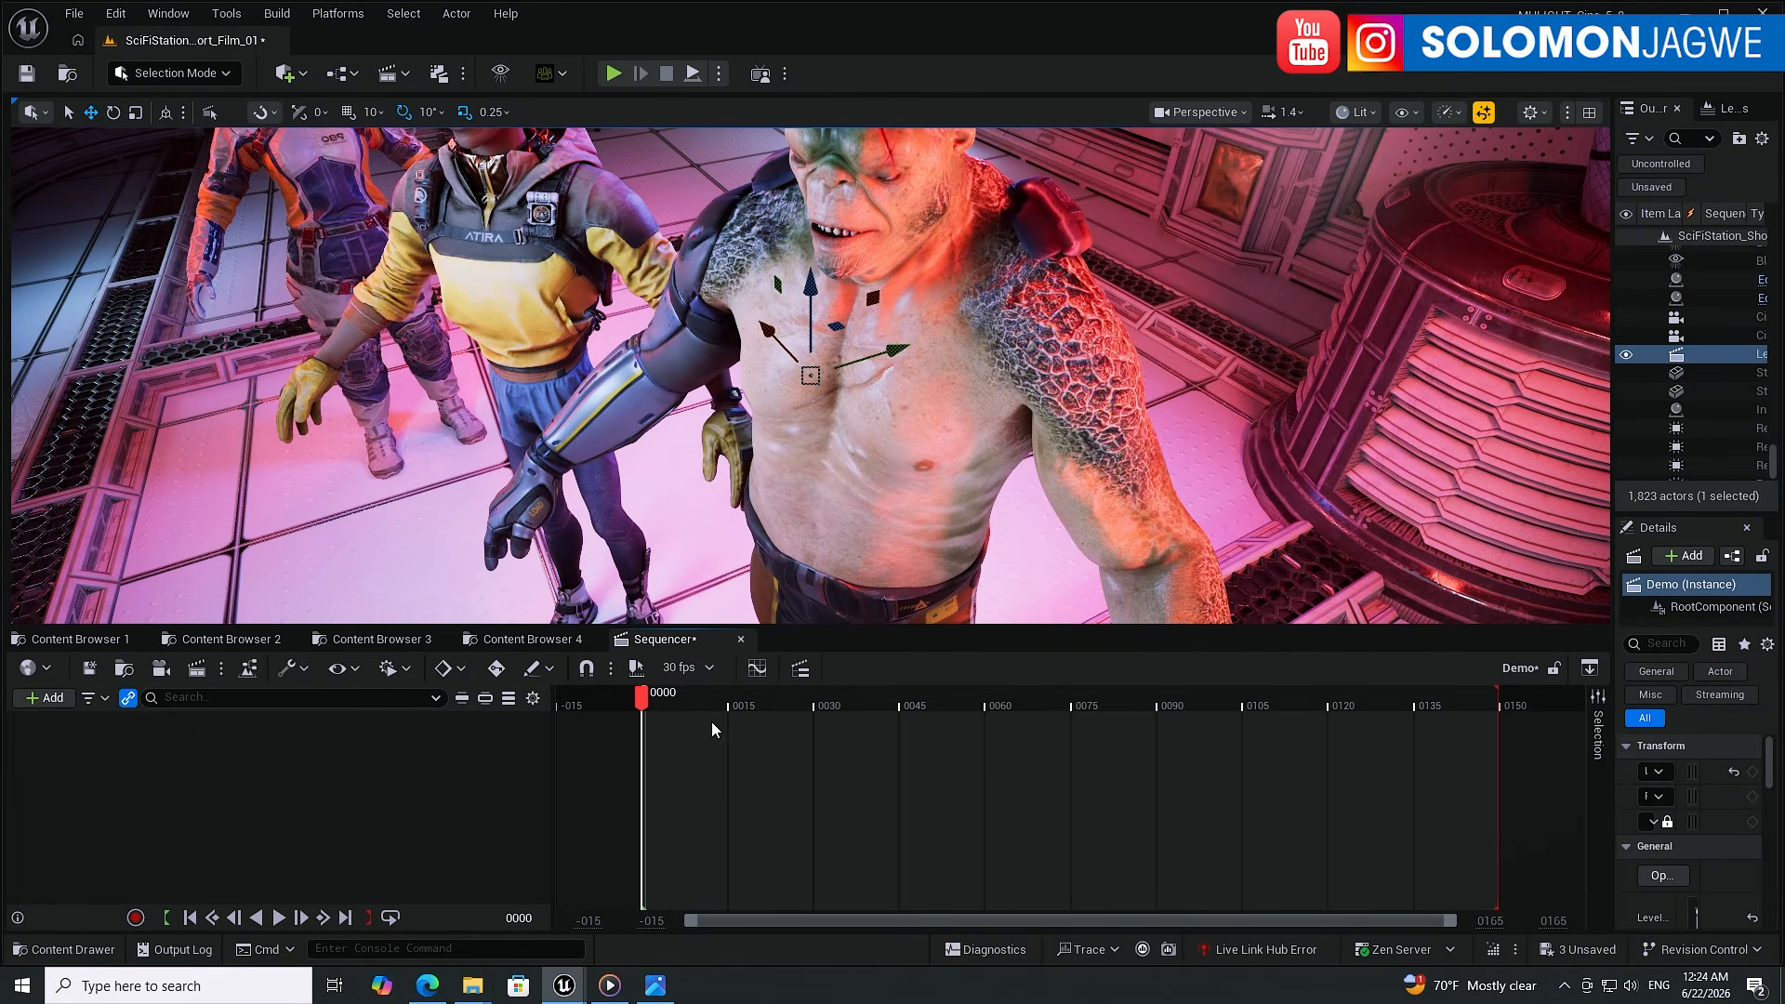
scroll(853, 385, "down", 5)
middle_click_drag(937, 233, 937, 282)
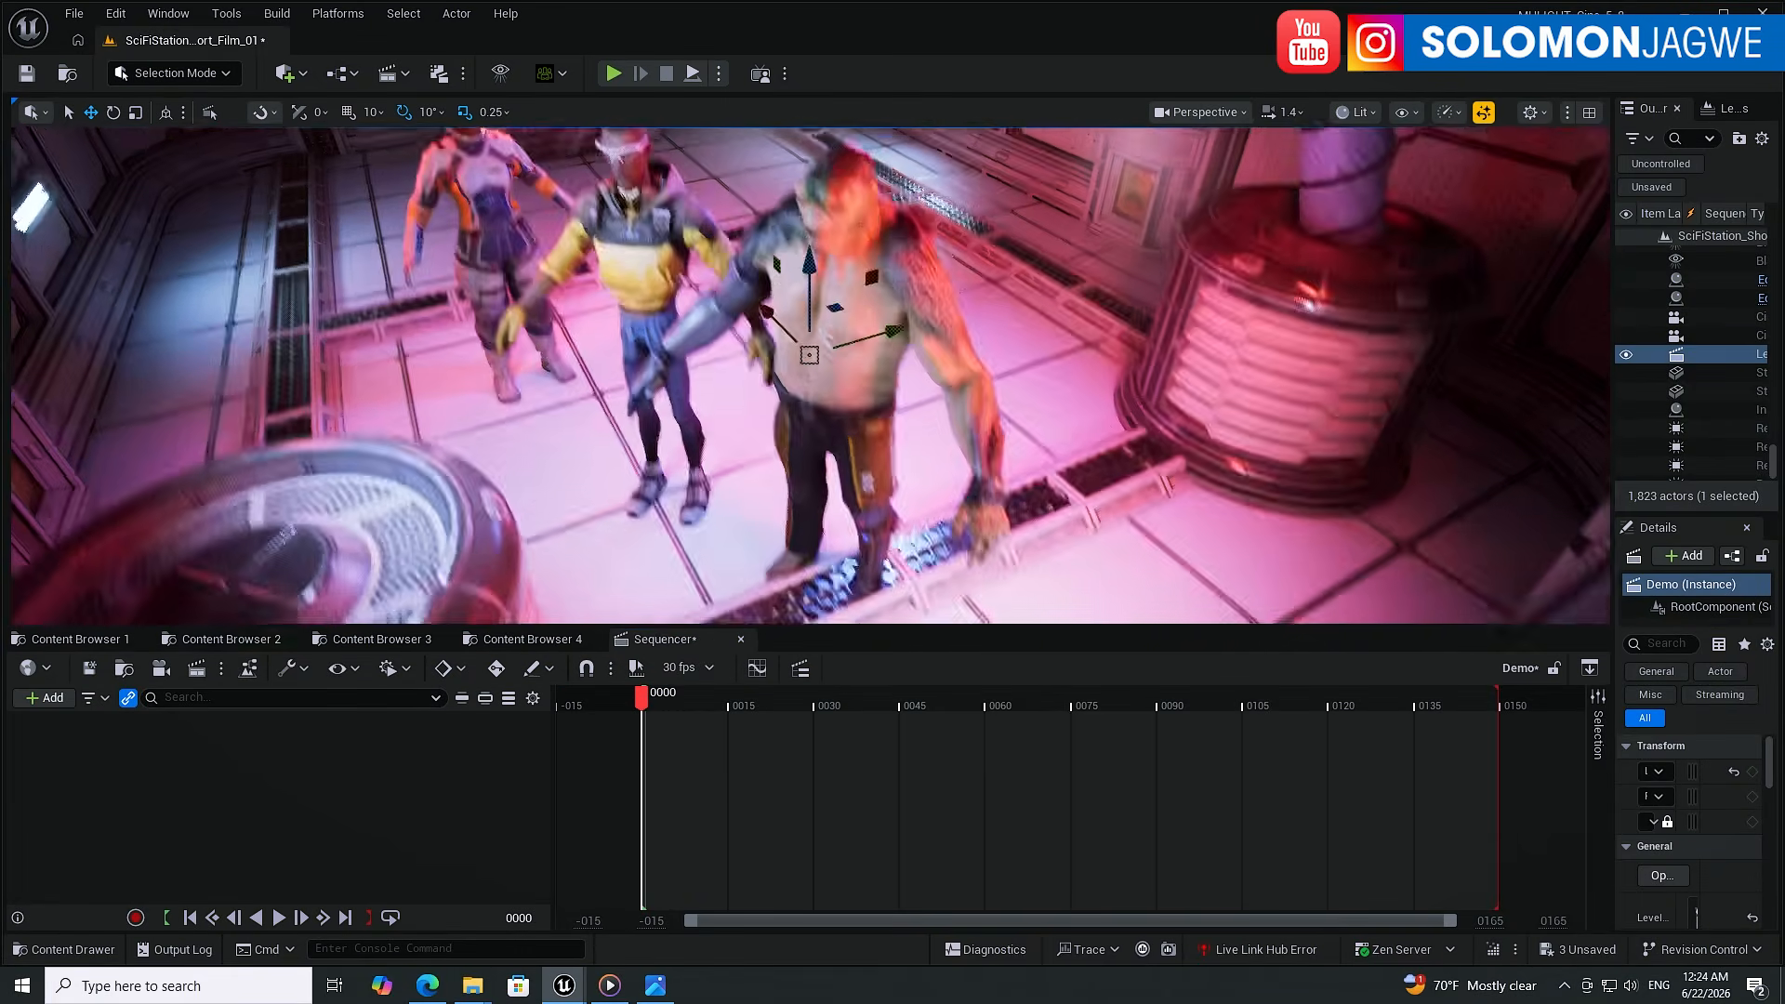
middle_click_drag(996, 333, 997, 362)
right_click_drag(996, 333, 996, 177)
middle_click_drag(996, 333, 997, 376)
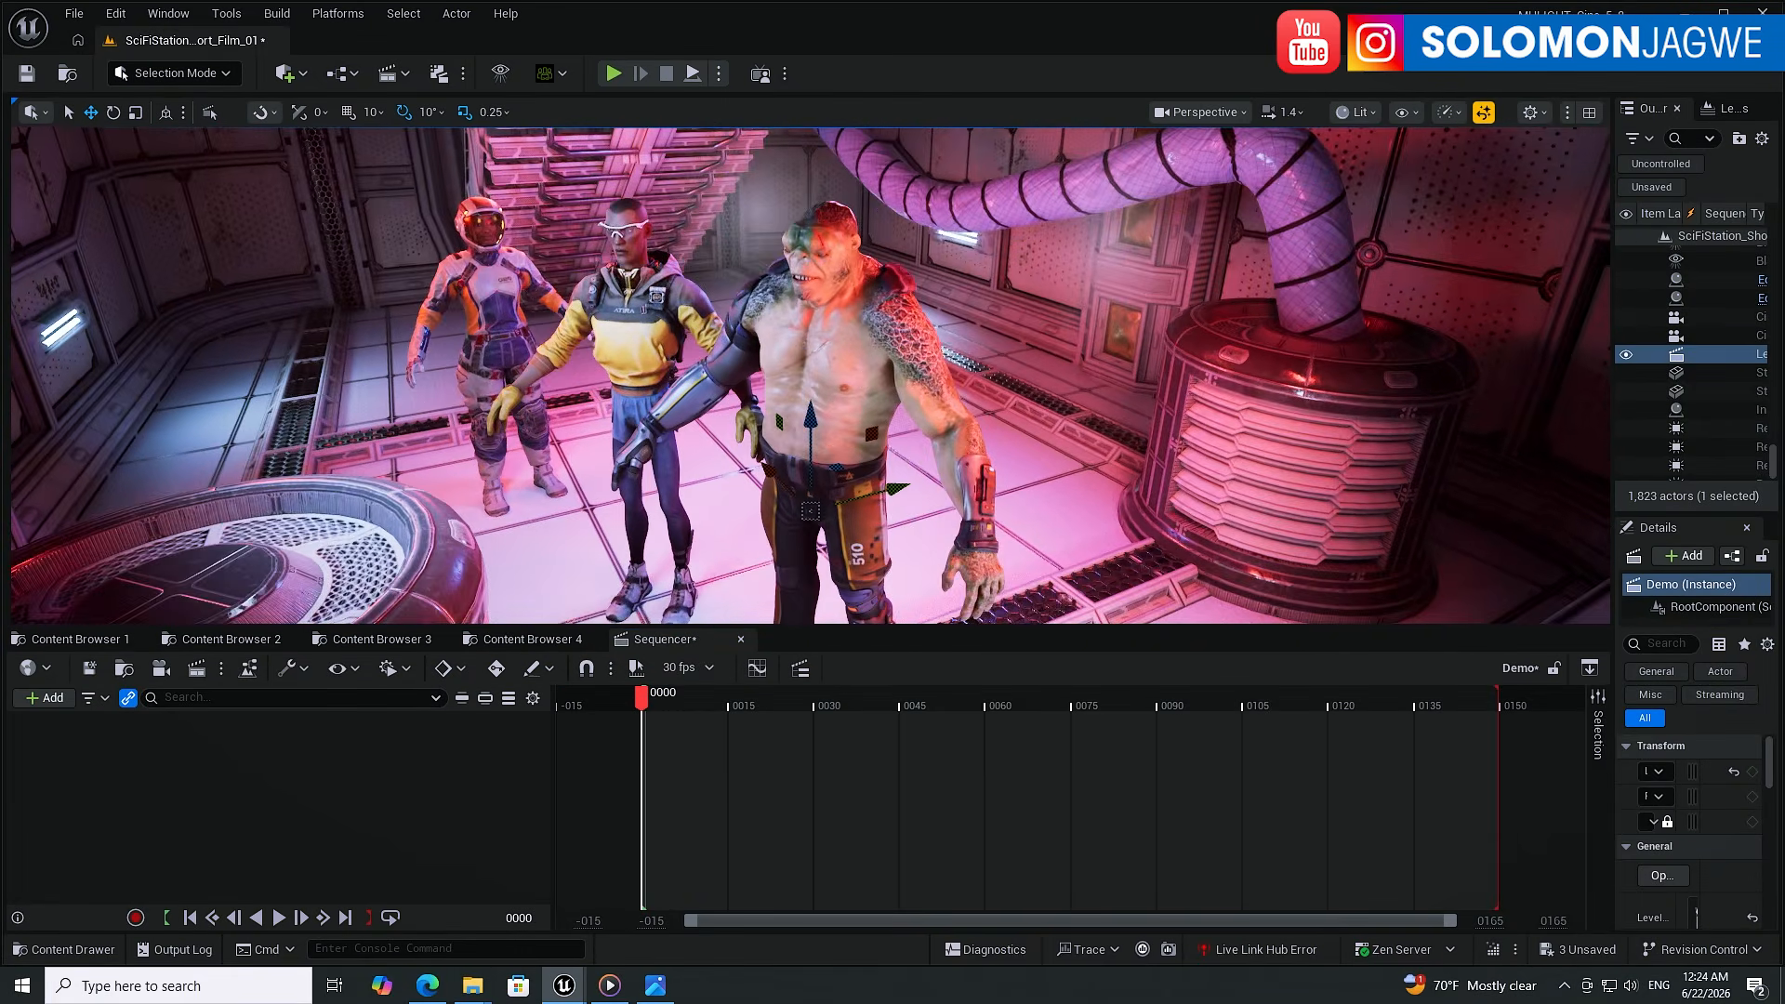
right_click_drag(996, 333, 1025, 386)
scroll(996, 333, "up", 1)
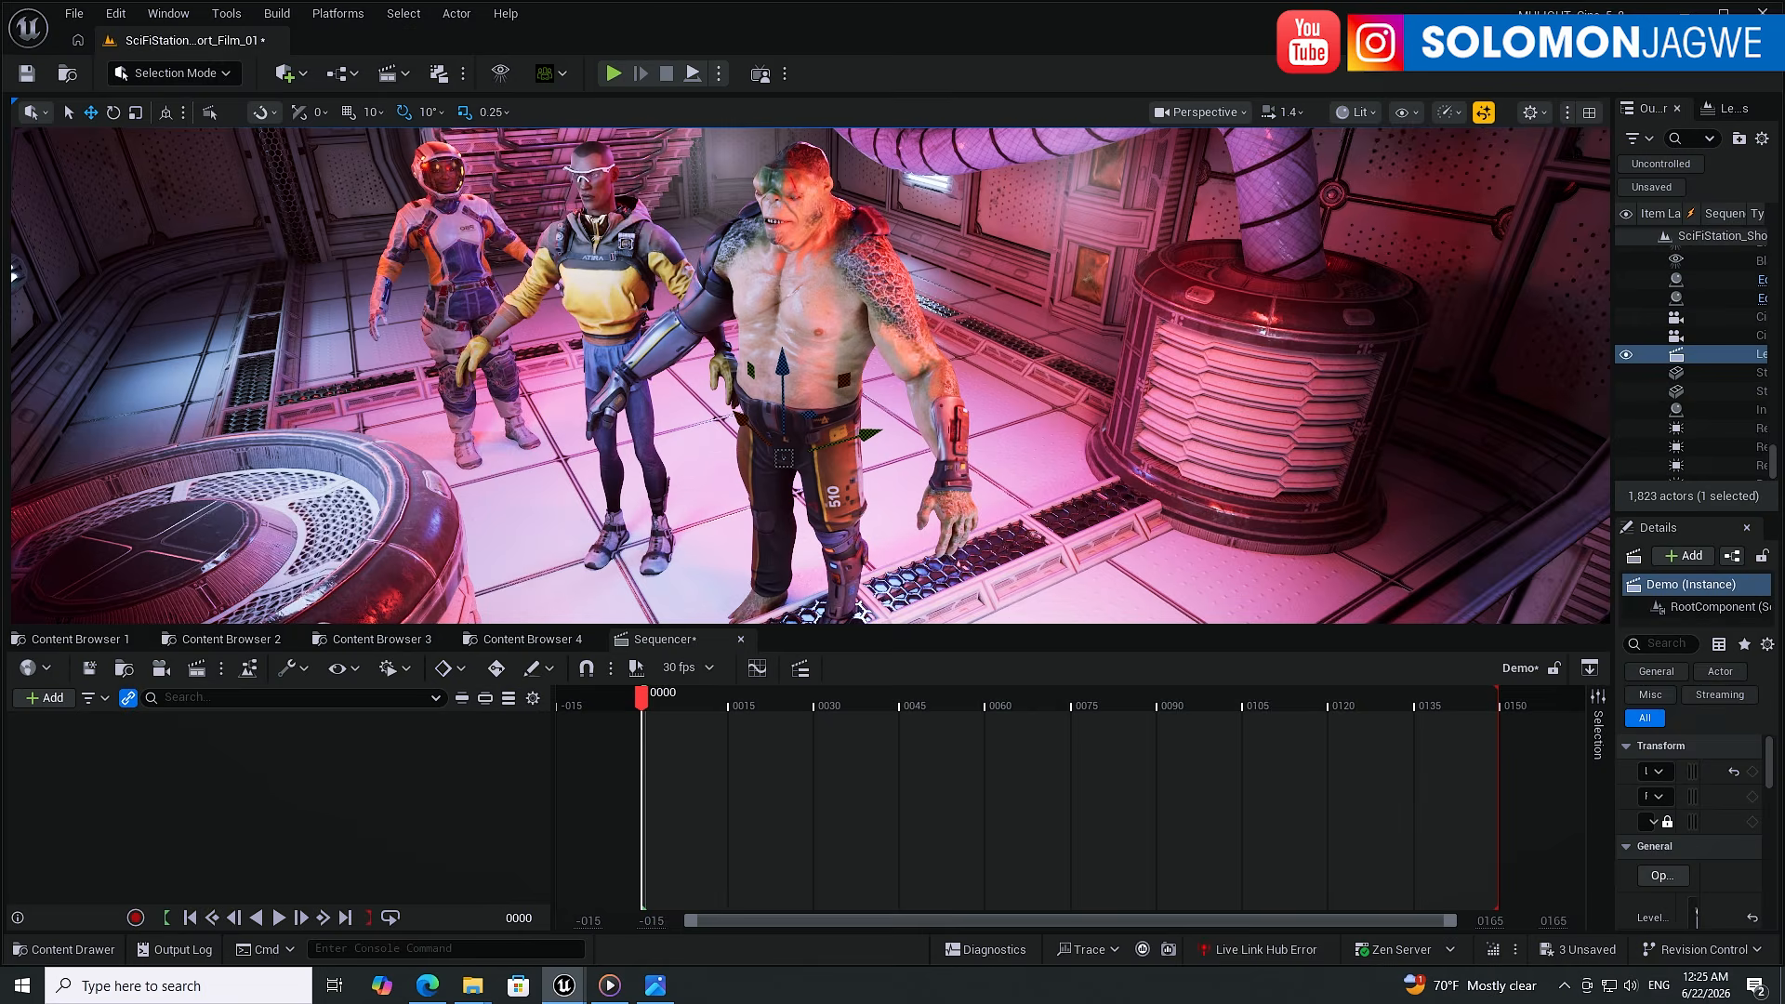
middle_click_drag(996, 332, 937, 331)
- Select the astronaut BP_Kira_Space_01, add it to the Demo sequence, and widen the Details area
left_click(907, 279)
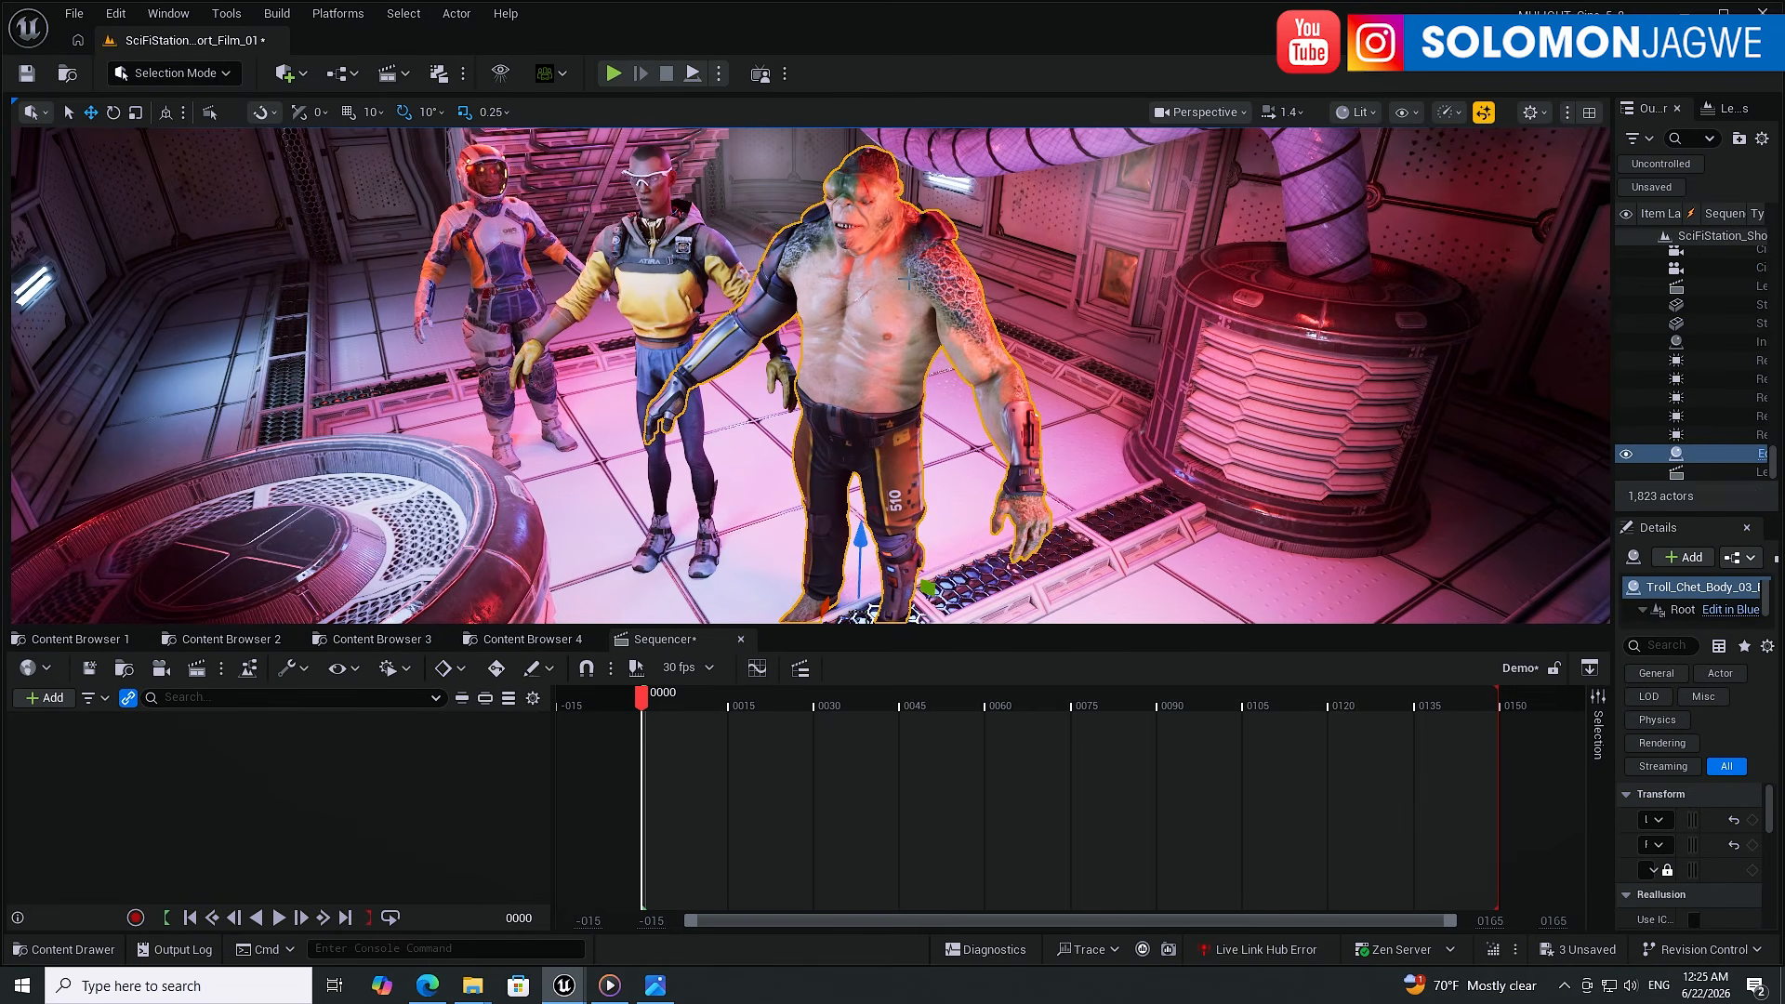
left_click(501, 254)
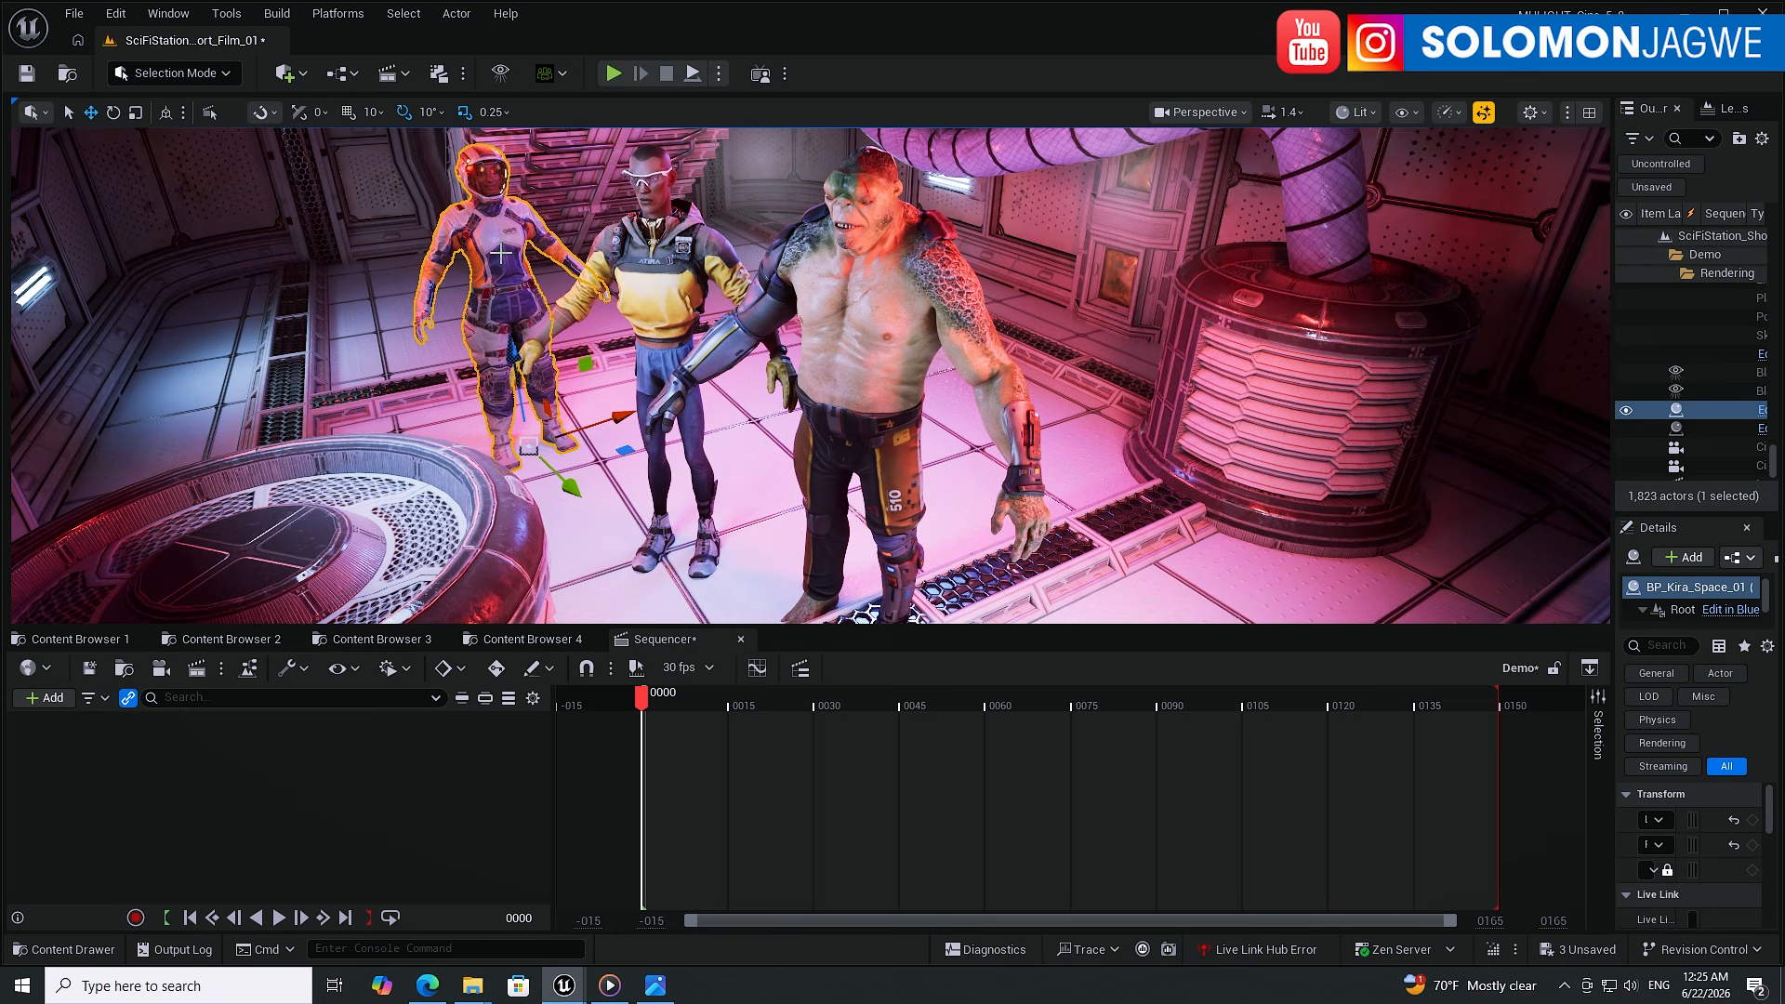
left_click_drag(1614, 338, 1367, 343)
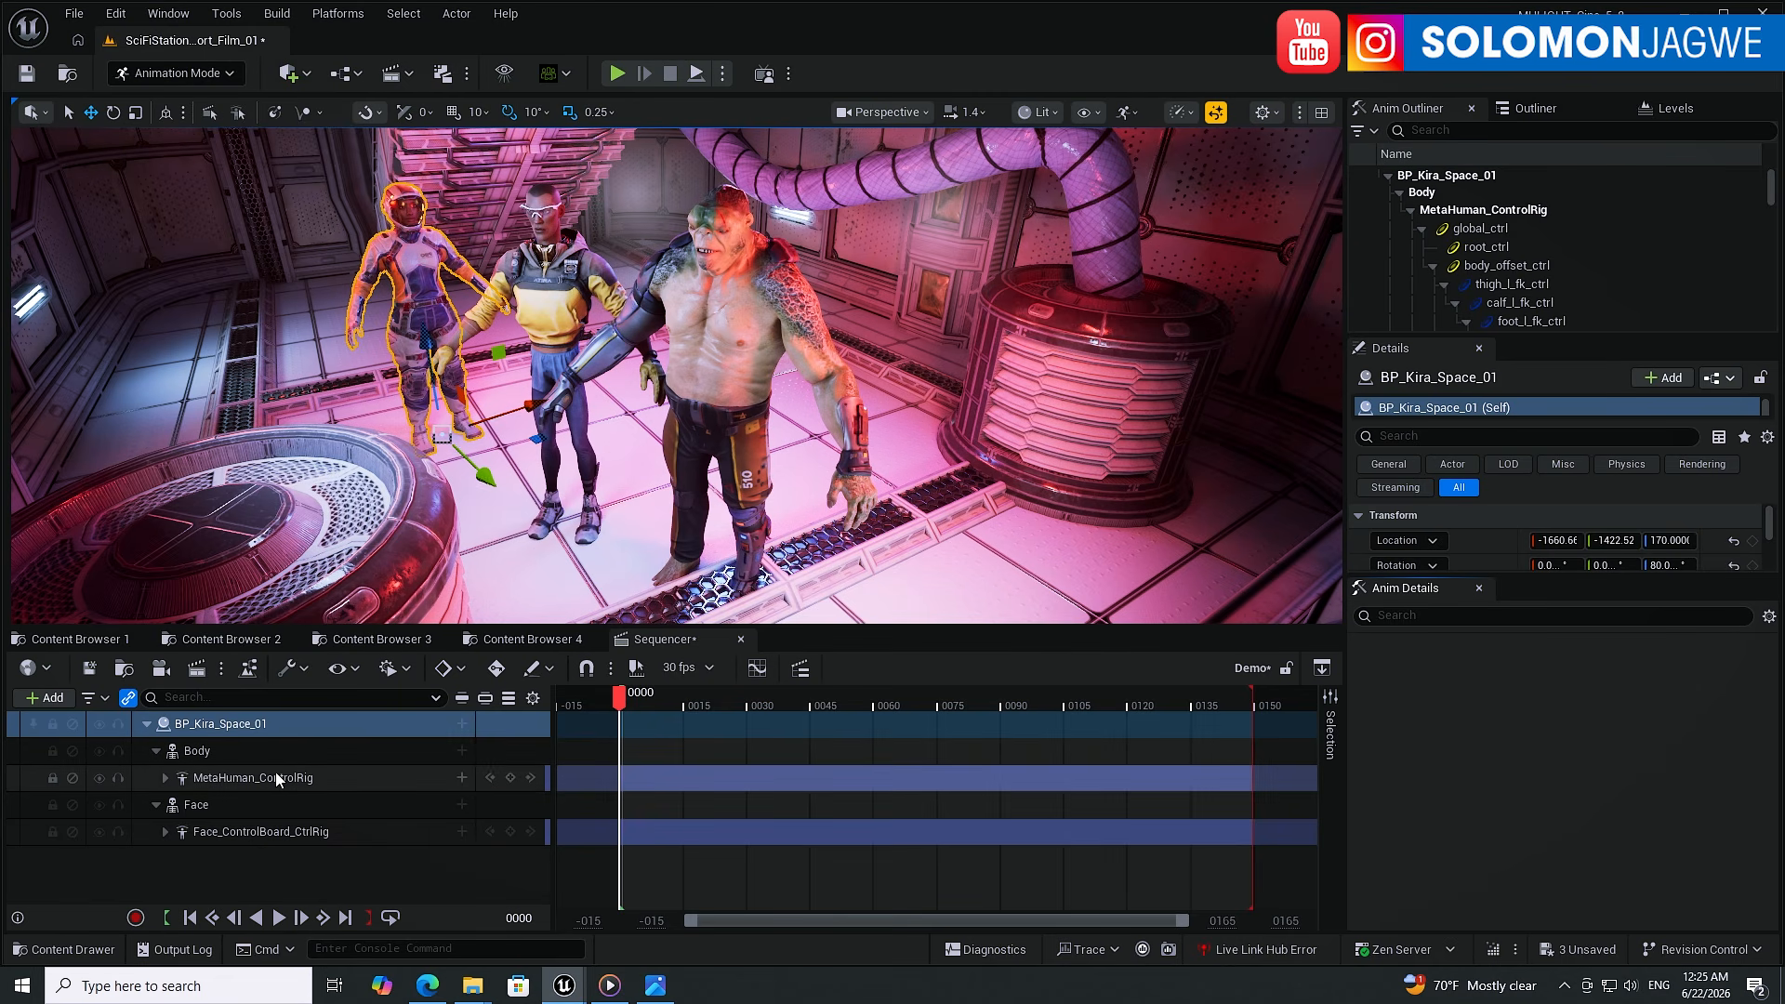
- Mute the MetaHuman_ControlRig and Face_ControlBoard_CtrlRig tracks briefly, then unmute both
left_click(273, 777)
left_click(264, 835)
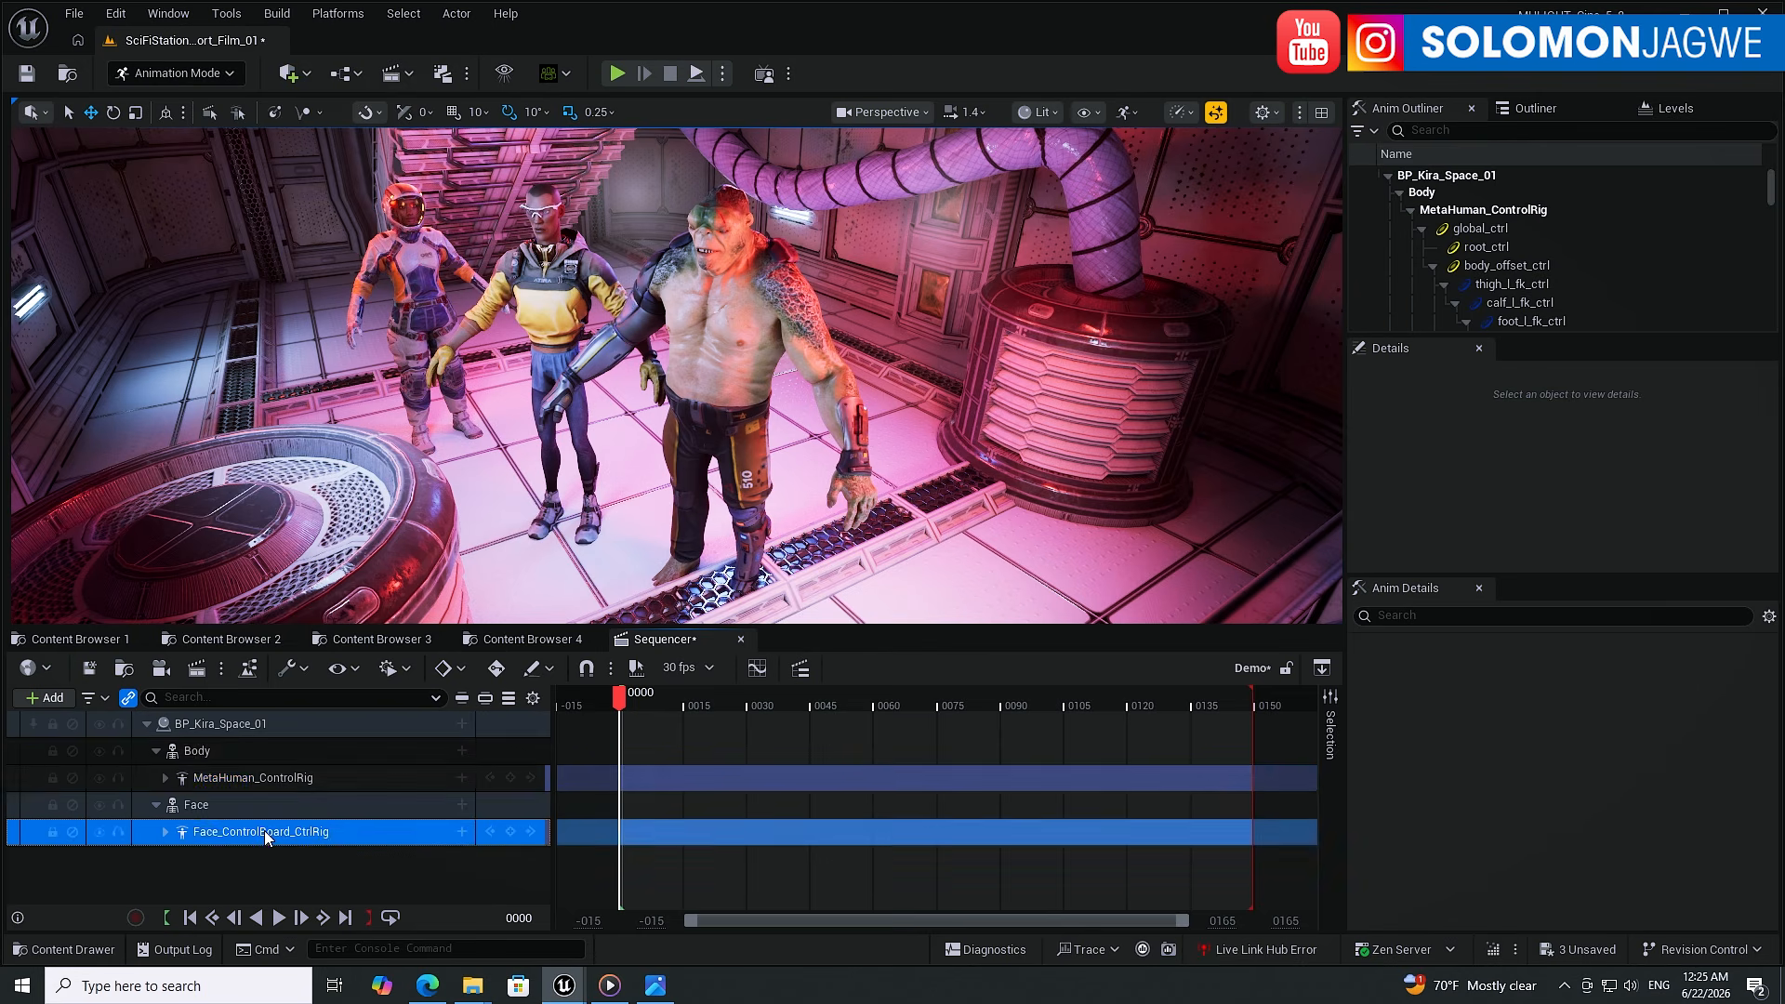
left_click(257, 779)
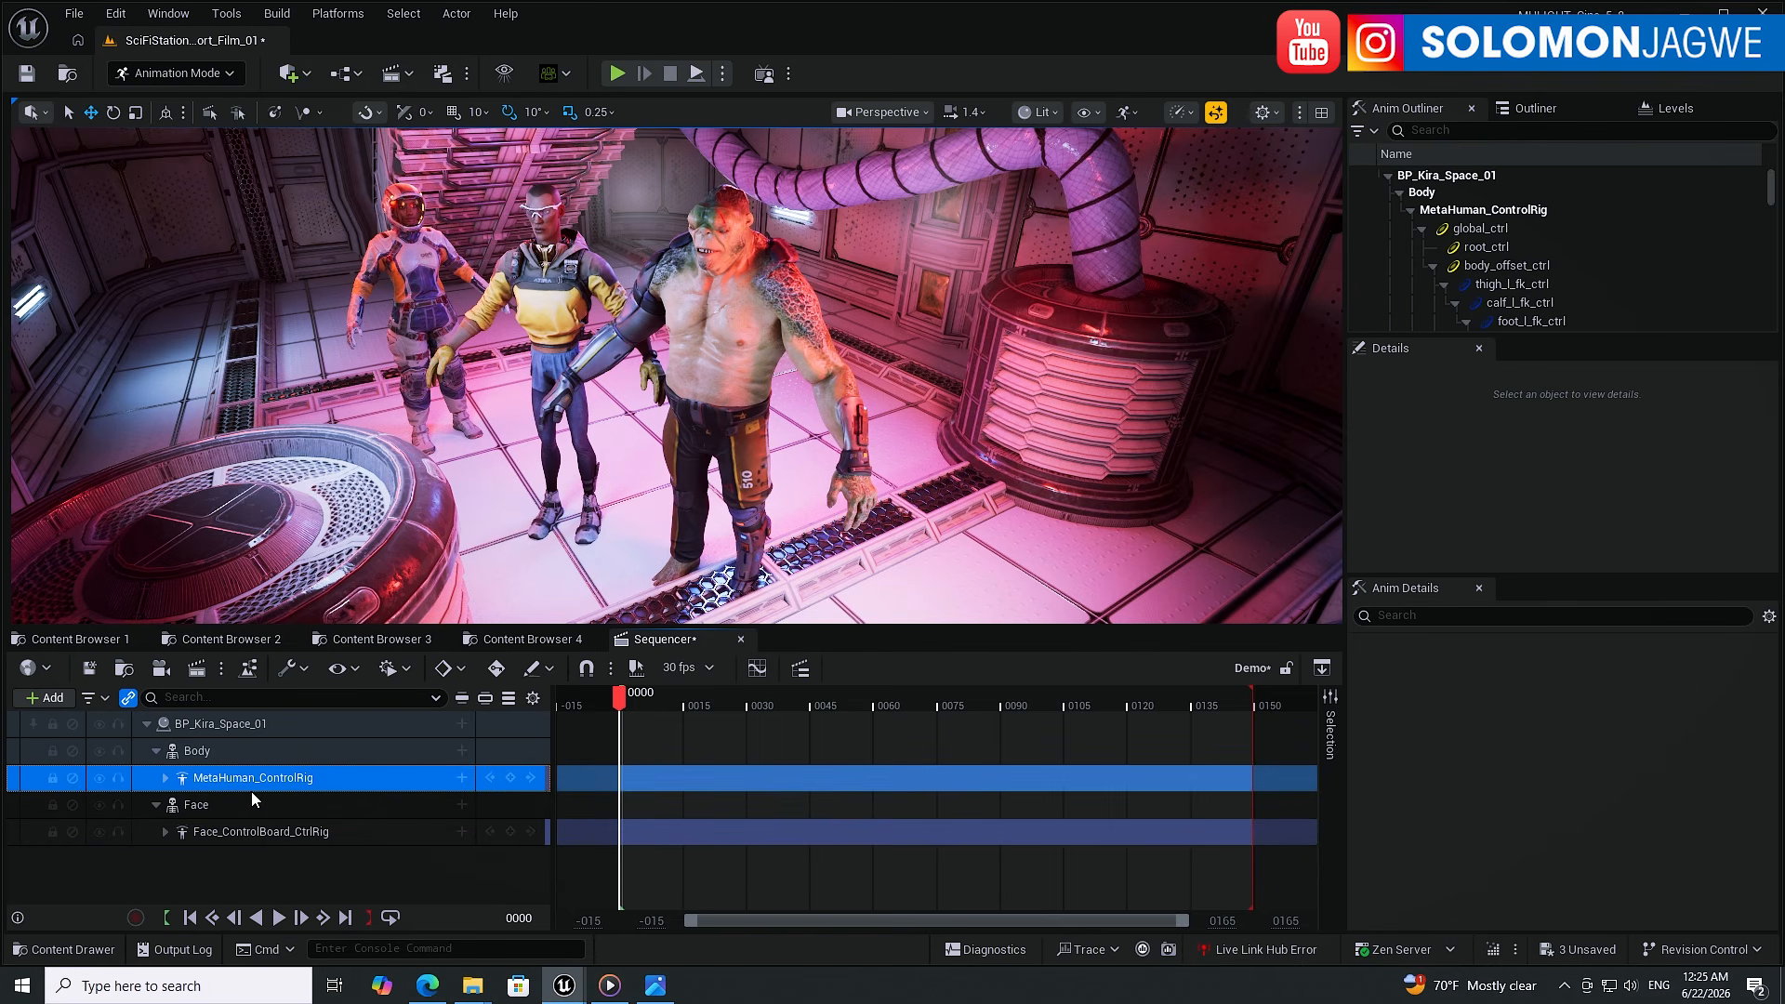
left_click(99, 778)
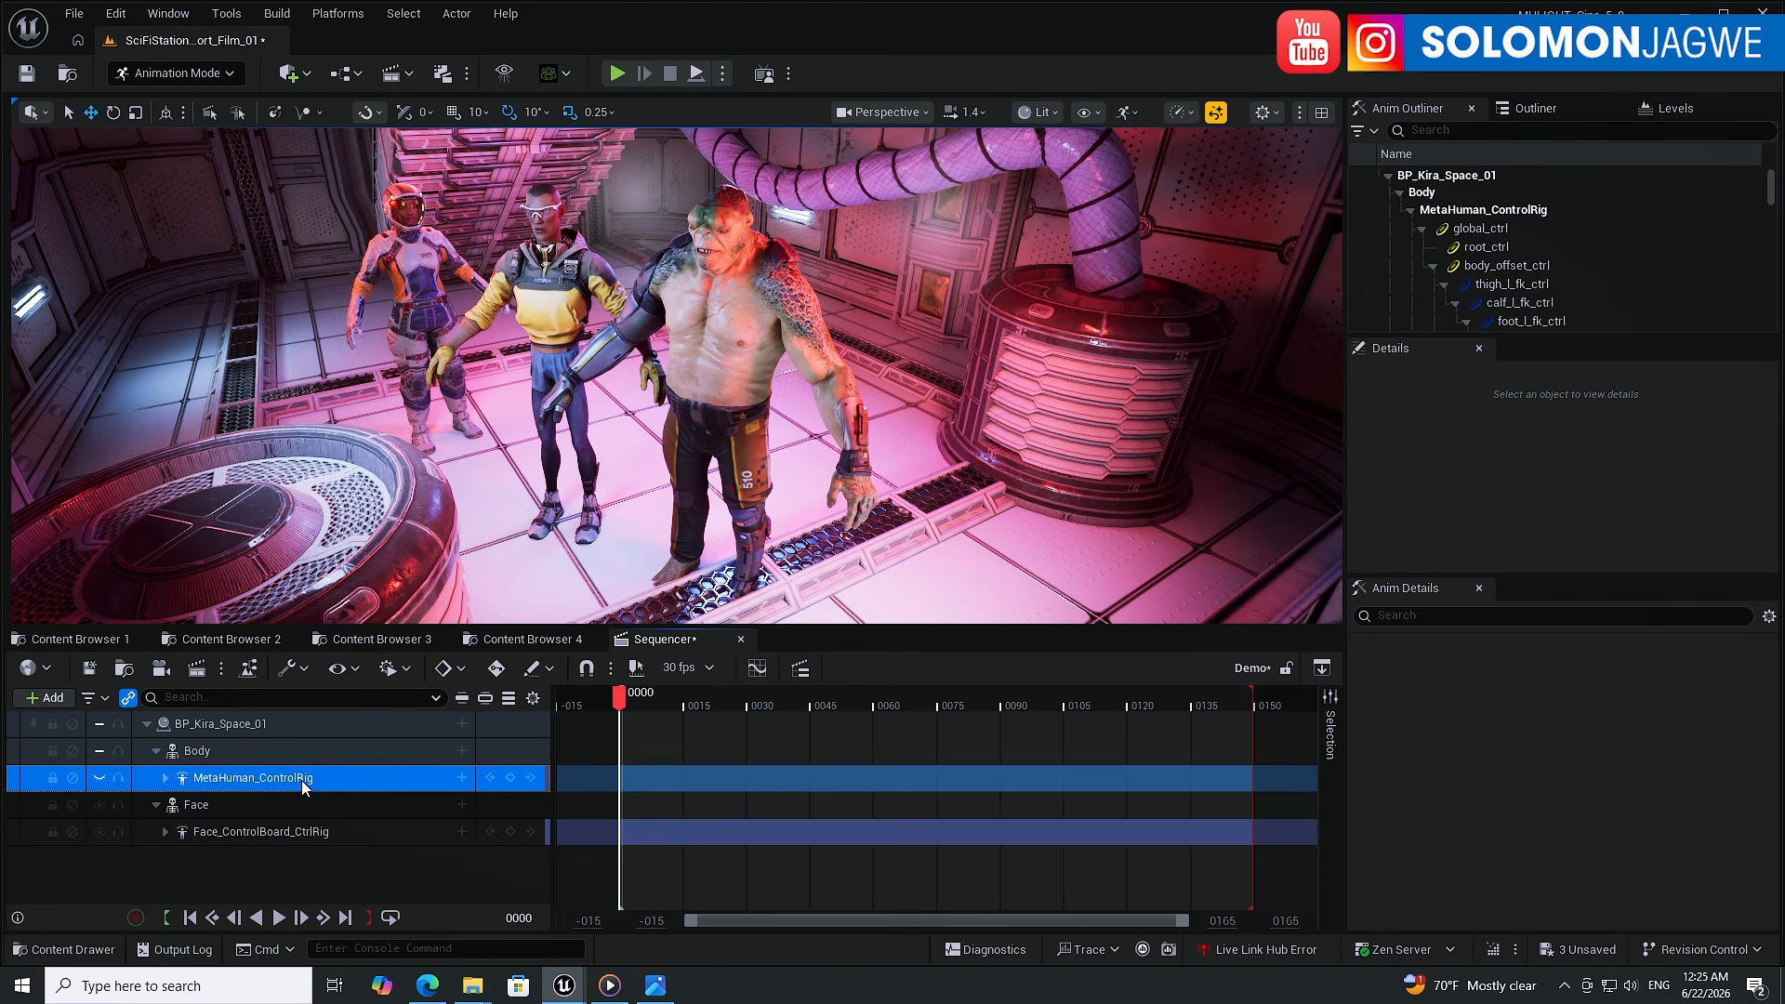
left_click(100, 832)
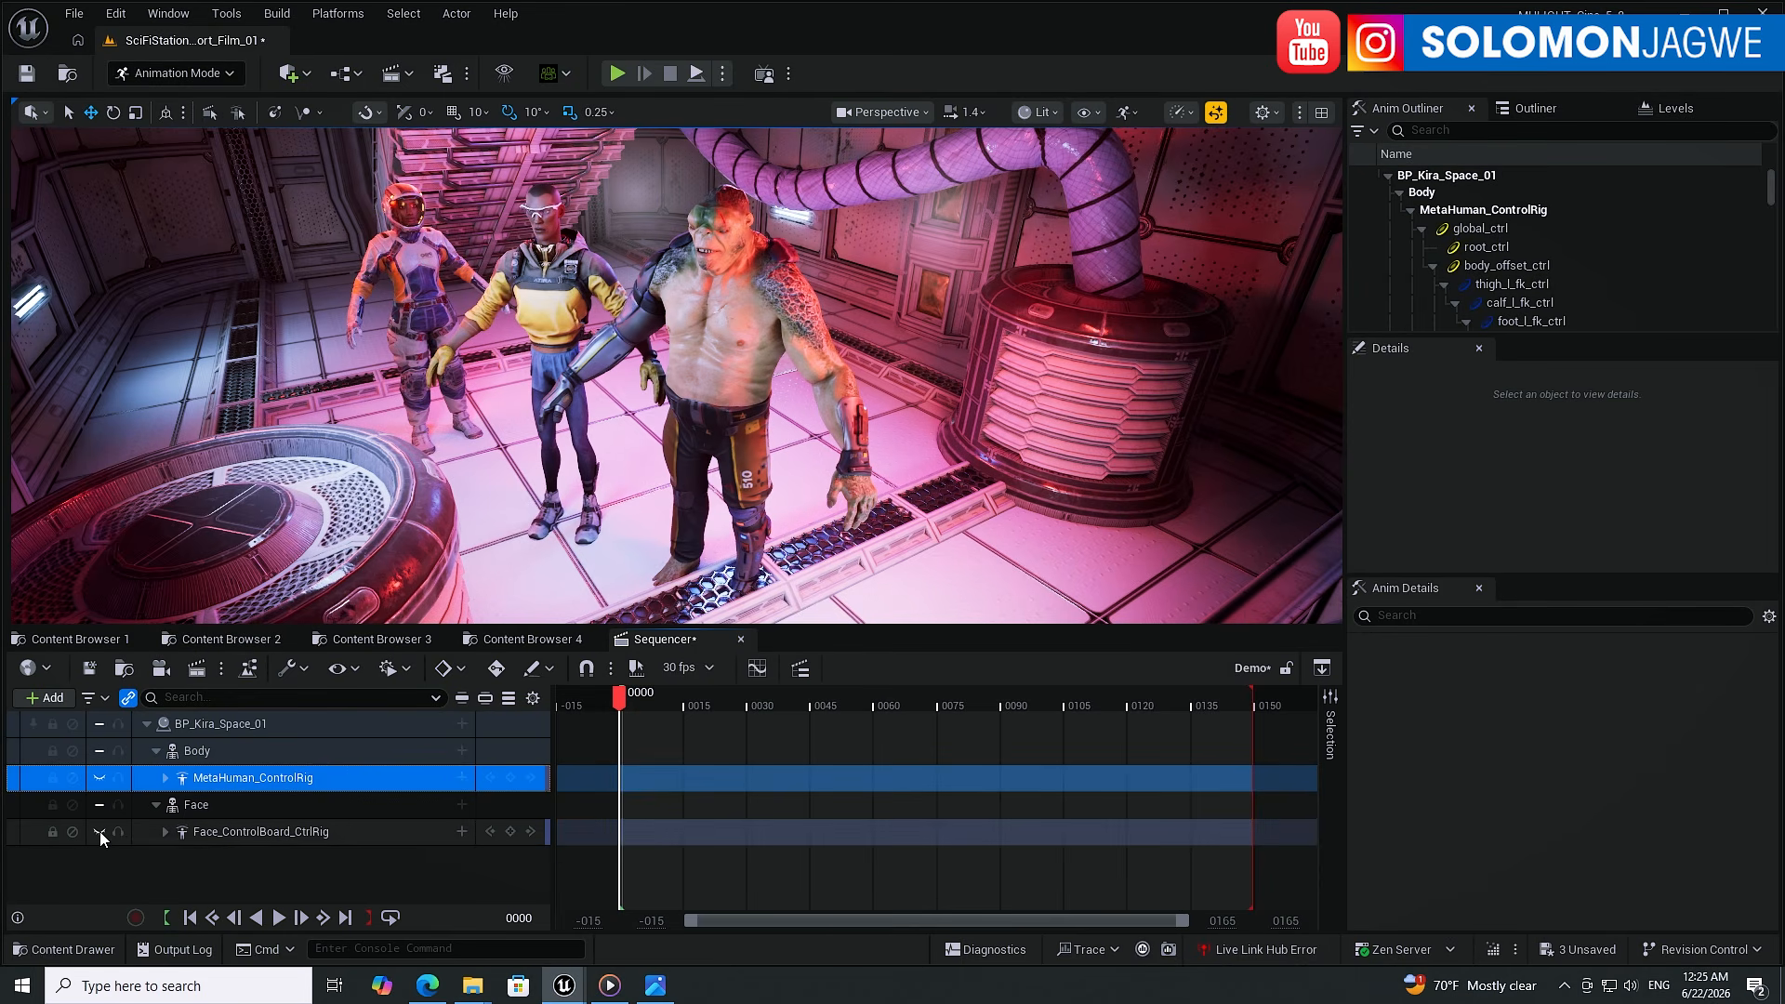
left_click(100, 832)
left_click(99, 779)
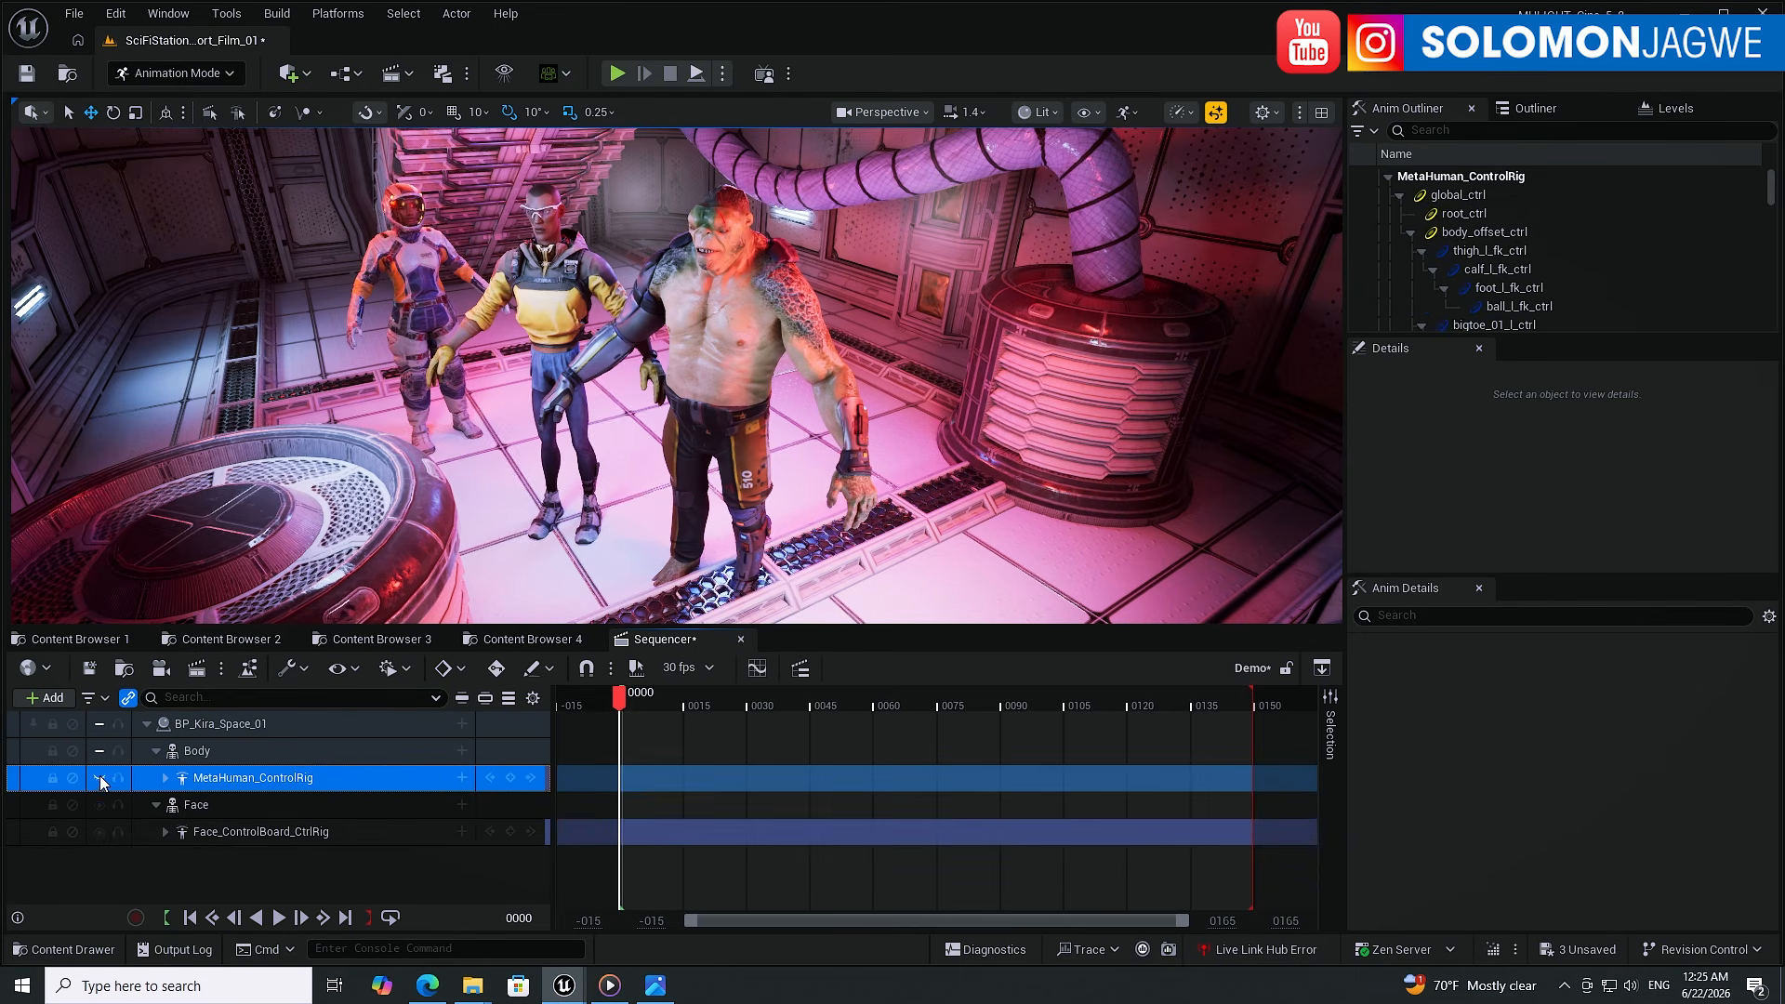
- Turn off game view and examine the astronaut's body control rig up close in the viewport
key("g")
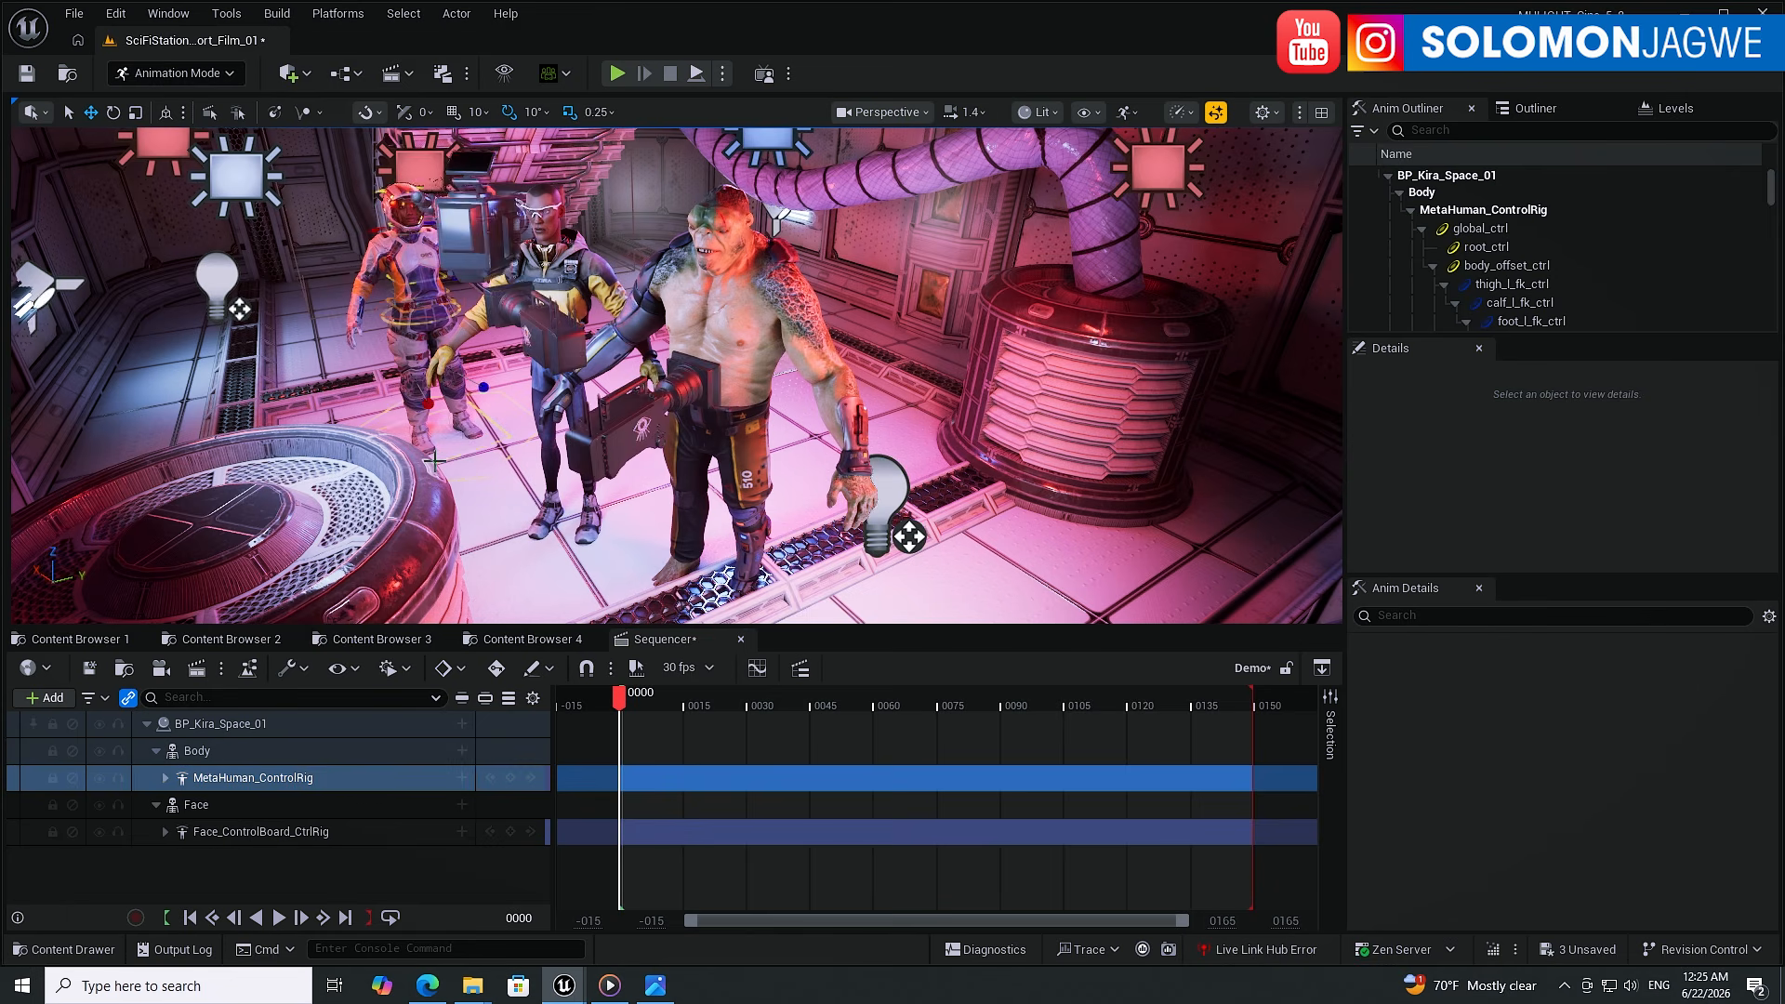
scroll(403, 288, "up", 3)
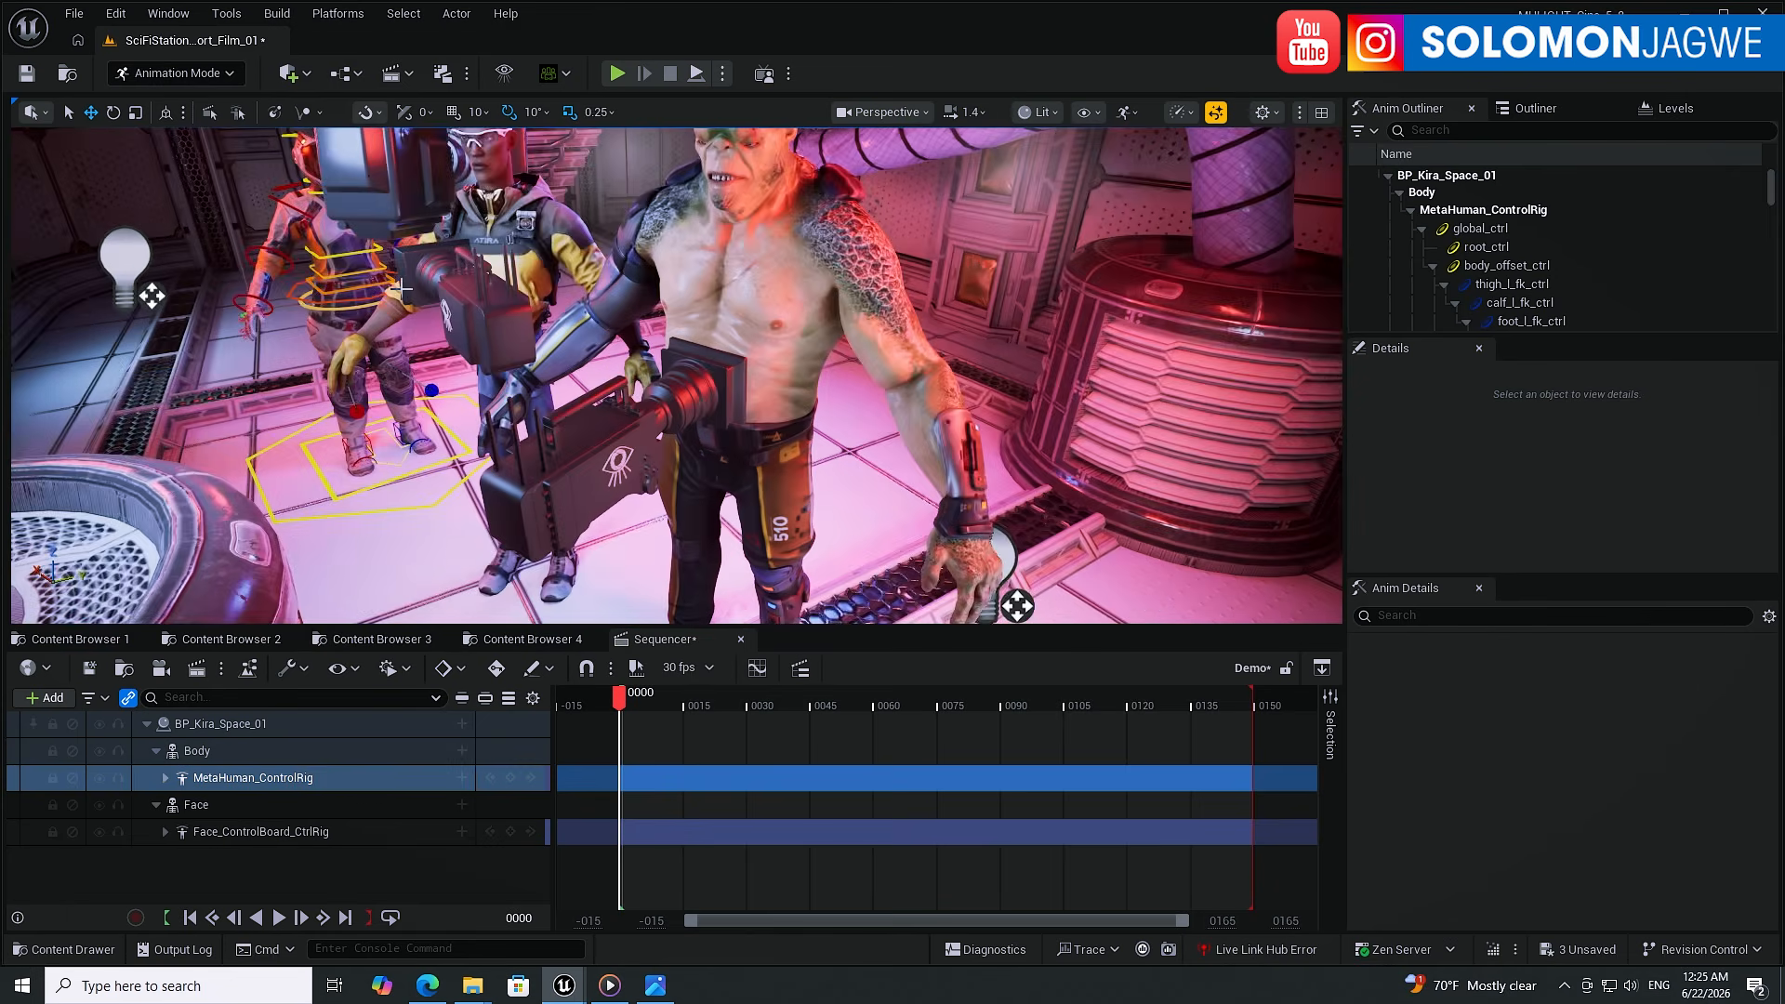
middle_click_drag(509, 281, 362, 260)
scroll(510, 281, "up", 3)
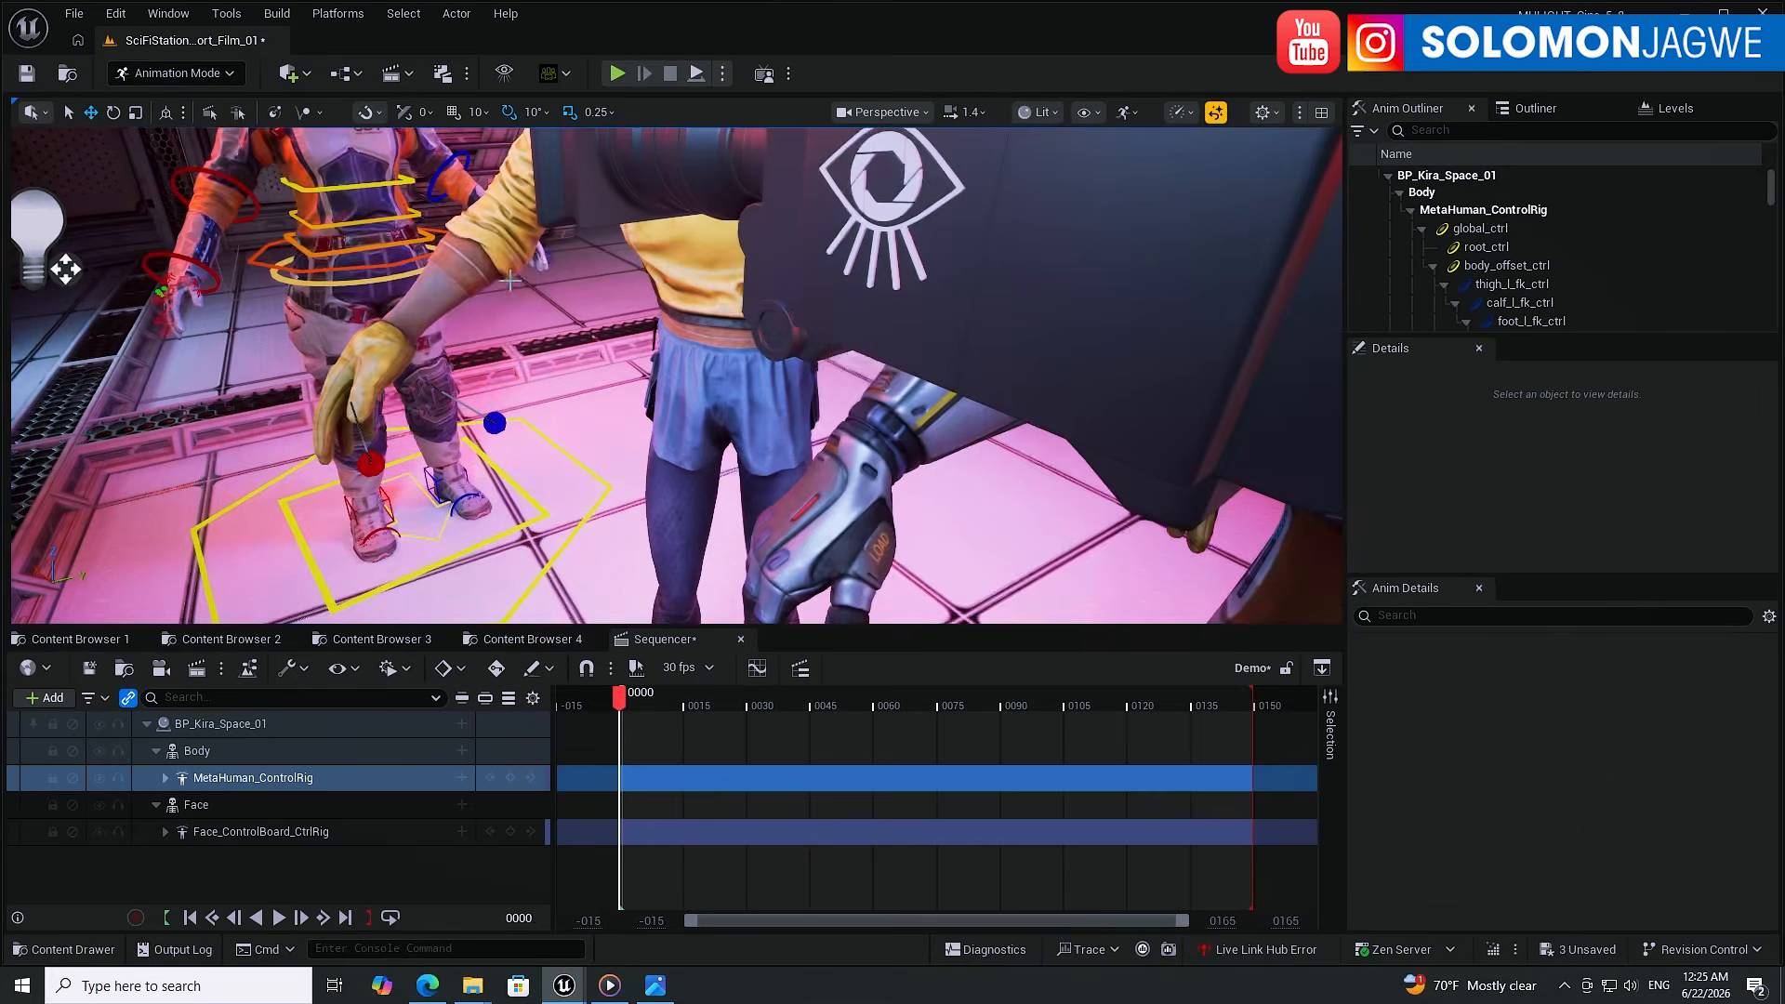
middle_click_drag(604, 285, 514, 216)
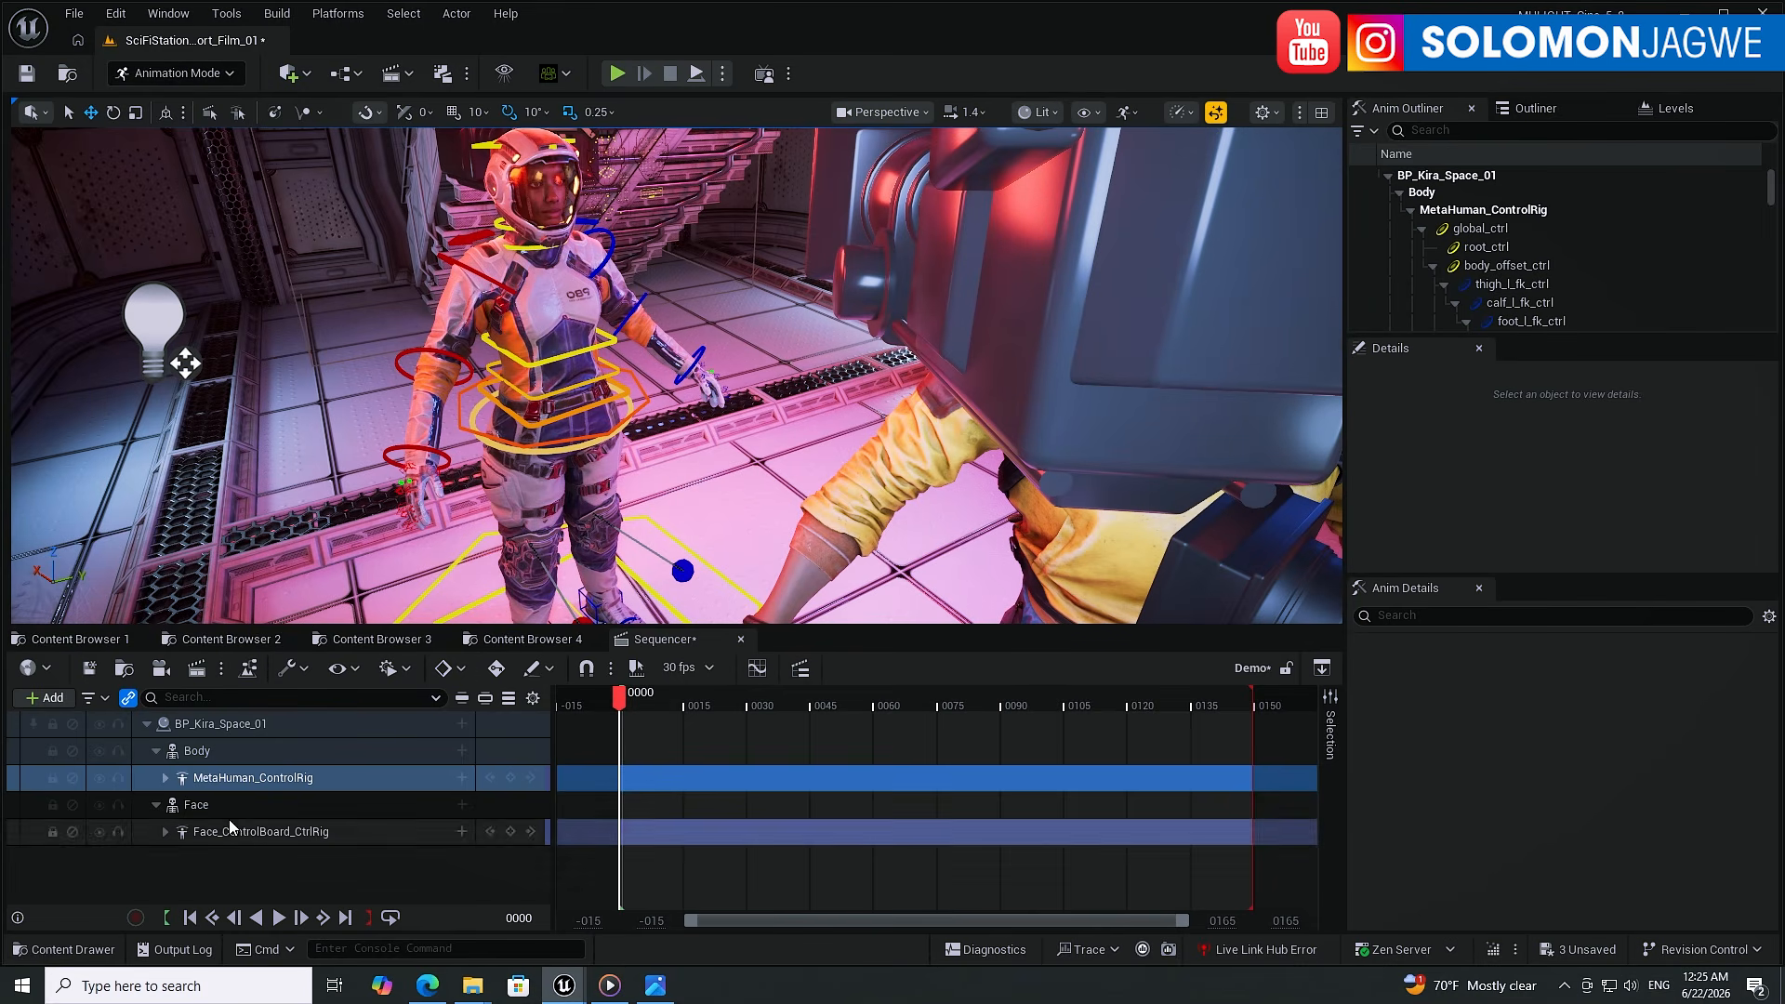
- Delete the BP_Kira_Space_01 track from the Demo sequence
left_click(219, 724)
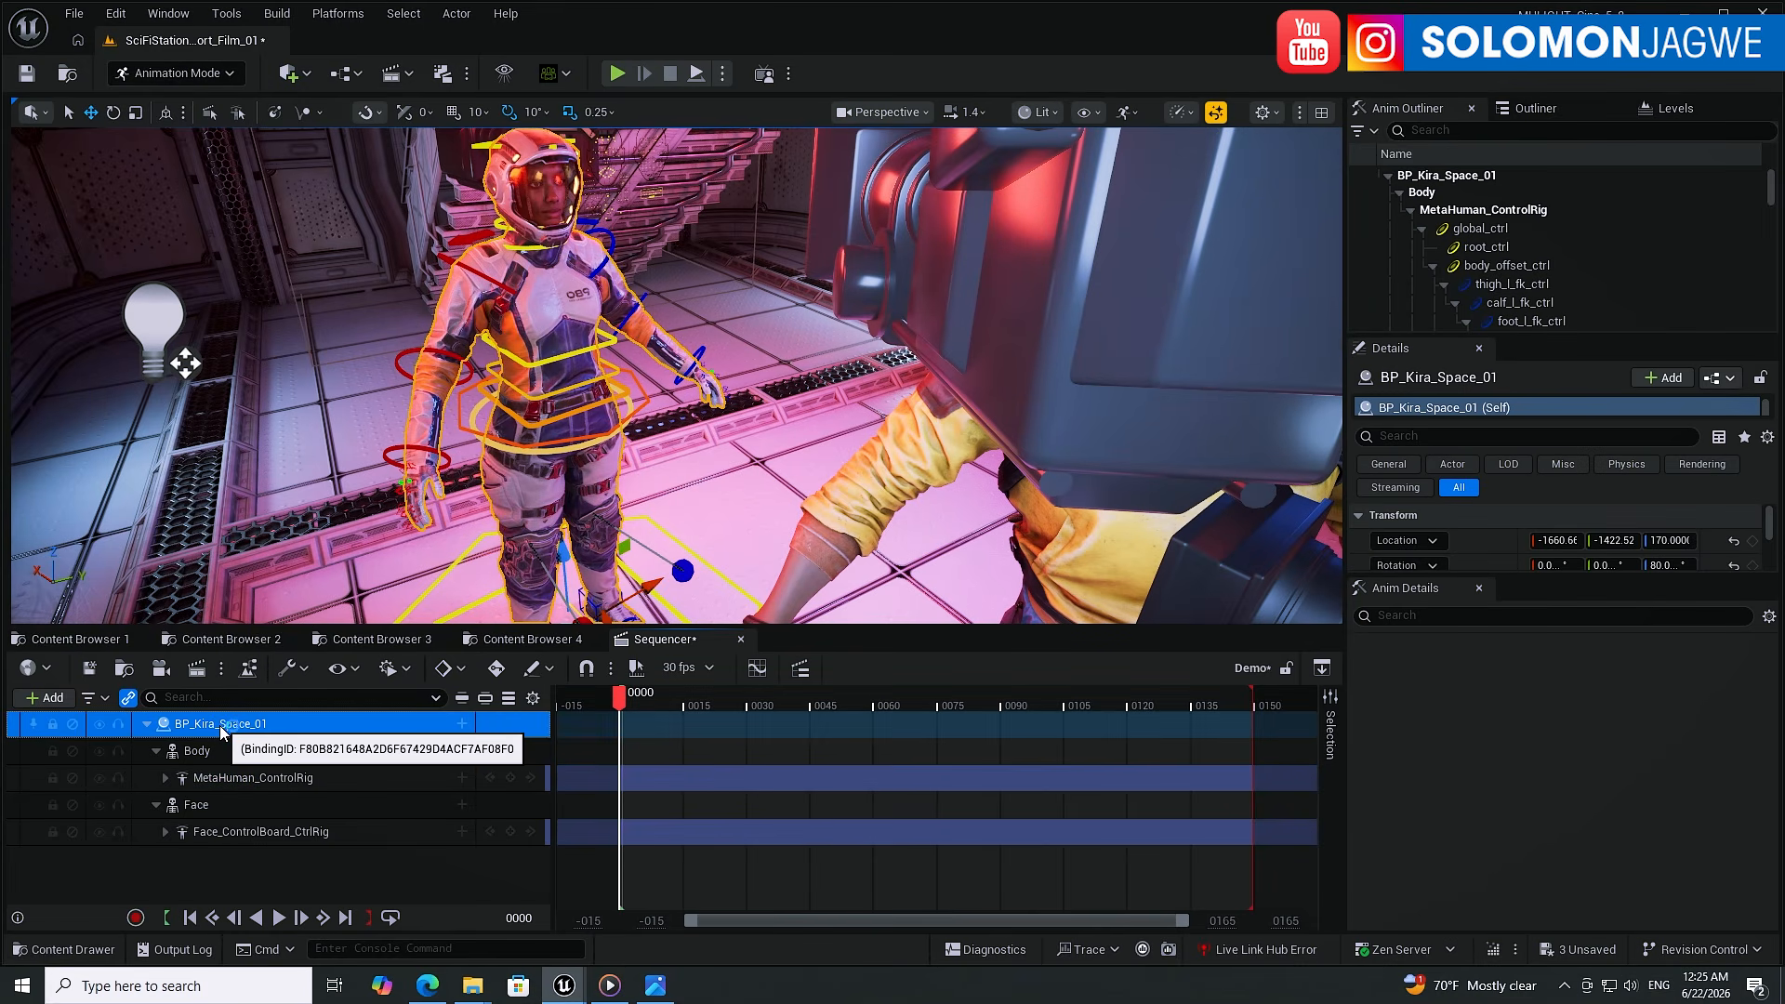
key("Delete")
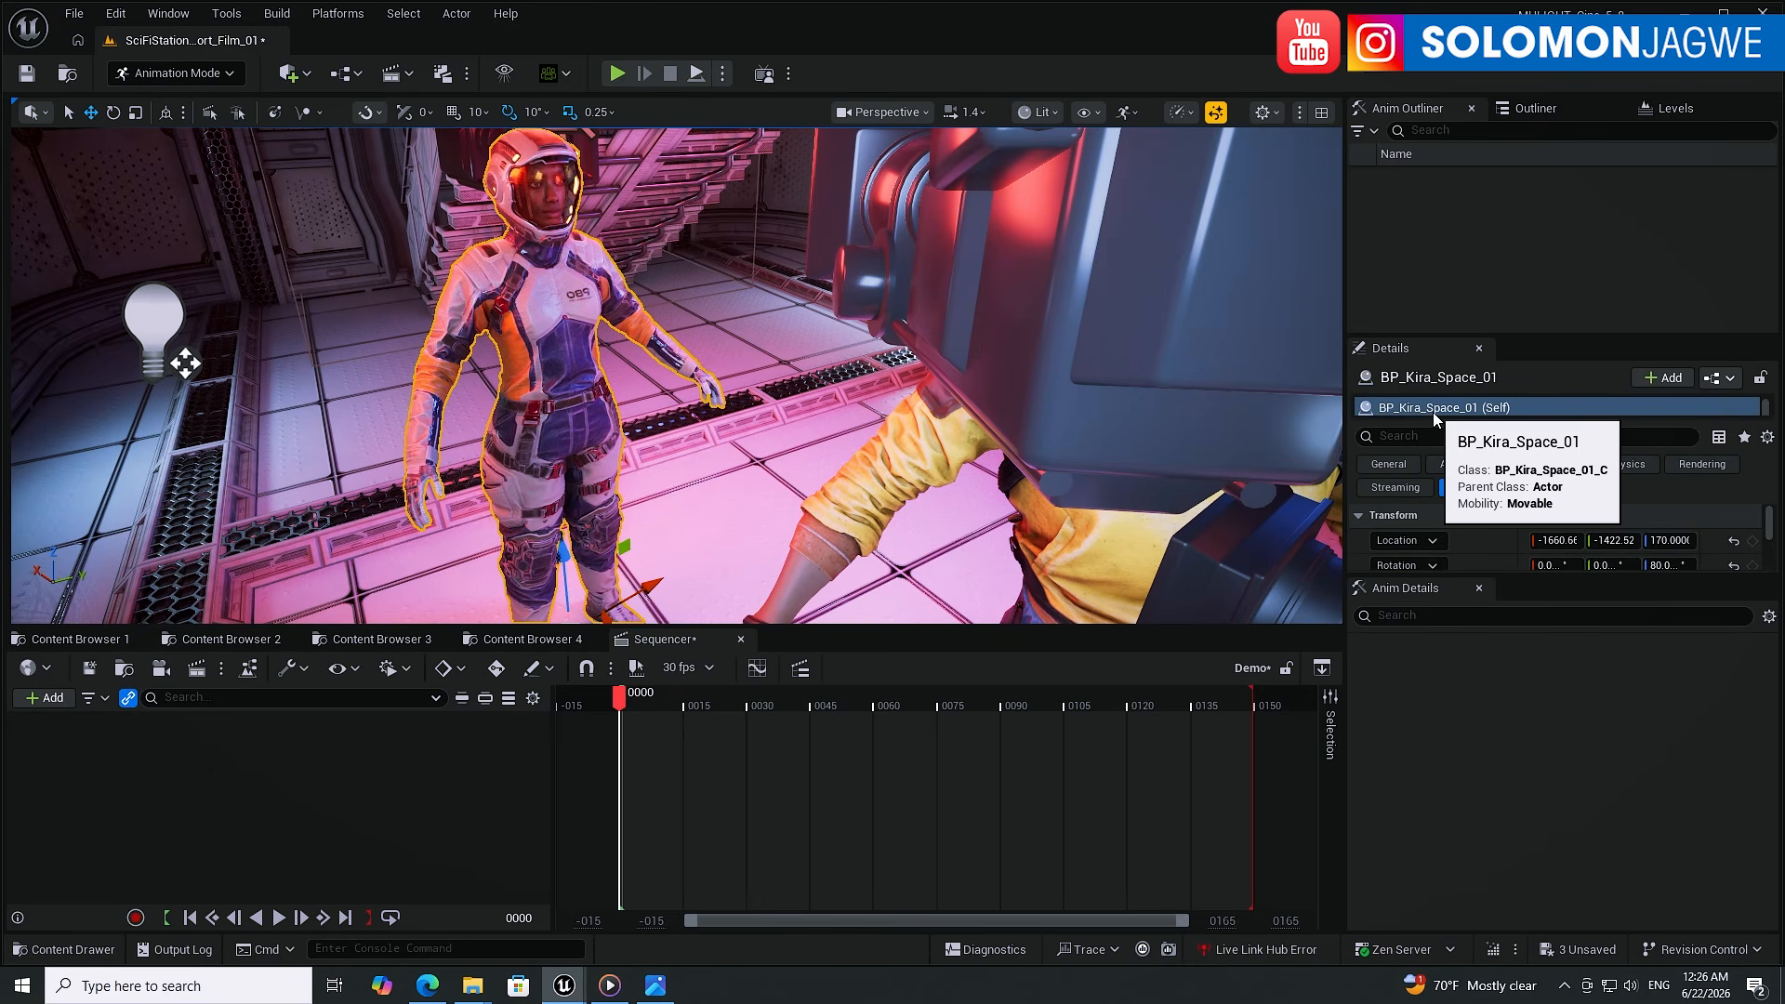
- Show the level's Outliner and enlarge the Details area for BP_Kira_Space_01
left_click(1538, 110)
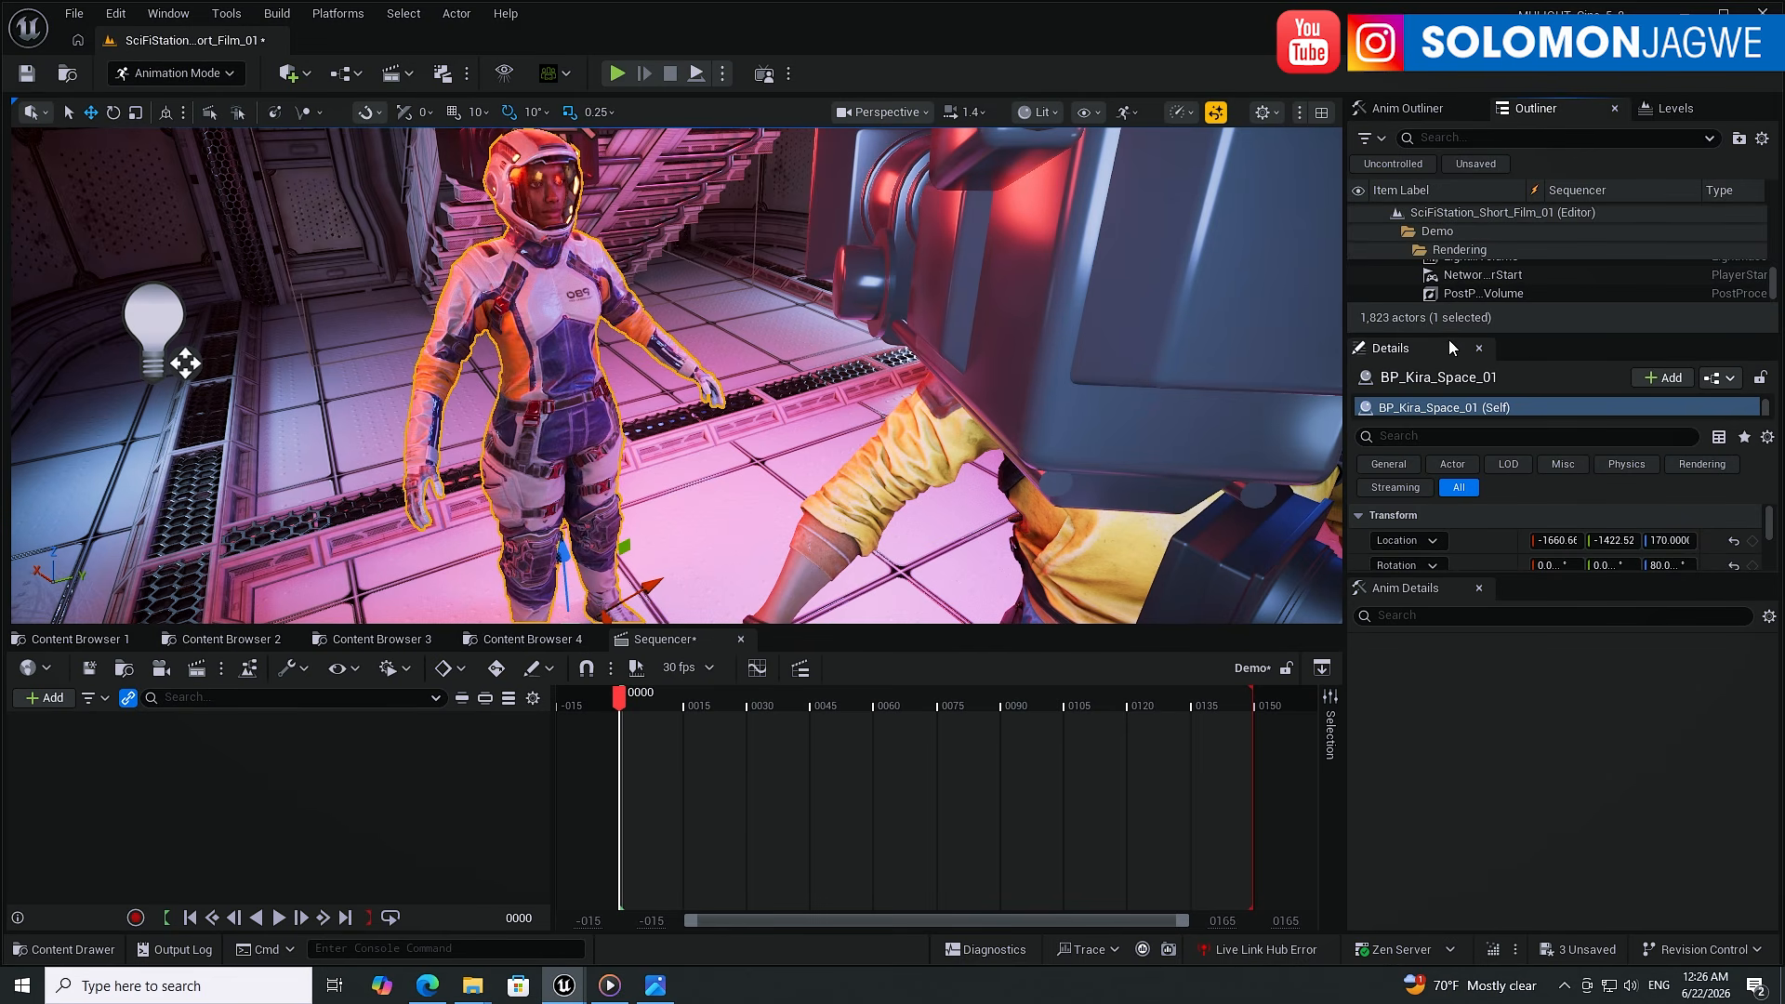
left_click_drag(1527, 335, 1519, 437)
left_click_drag(1532, 575, 1545, 885)
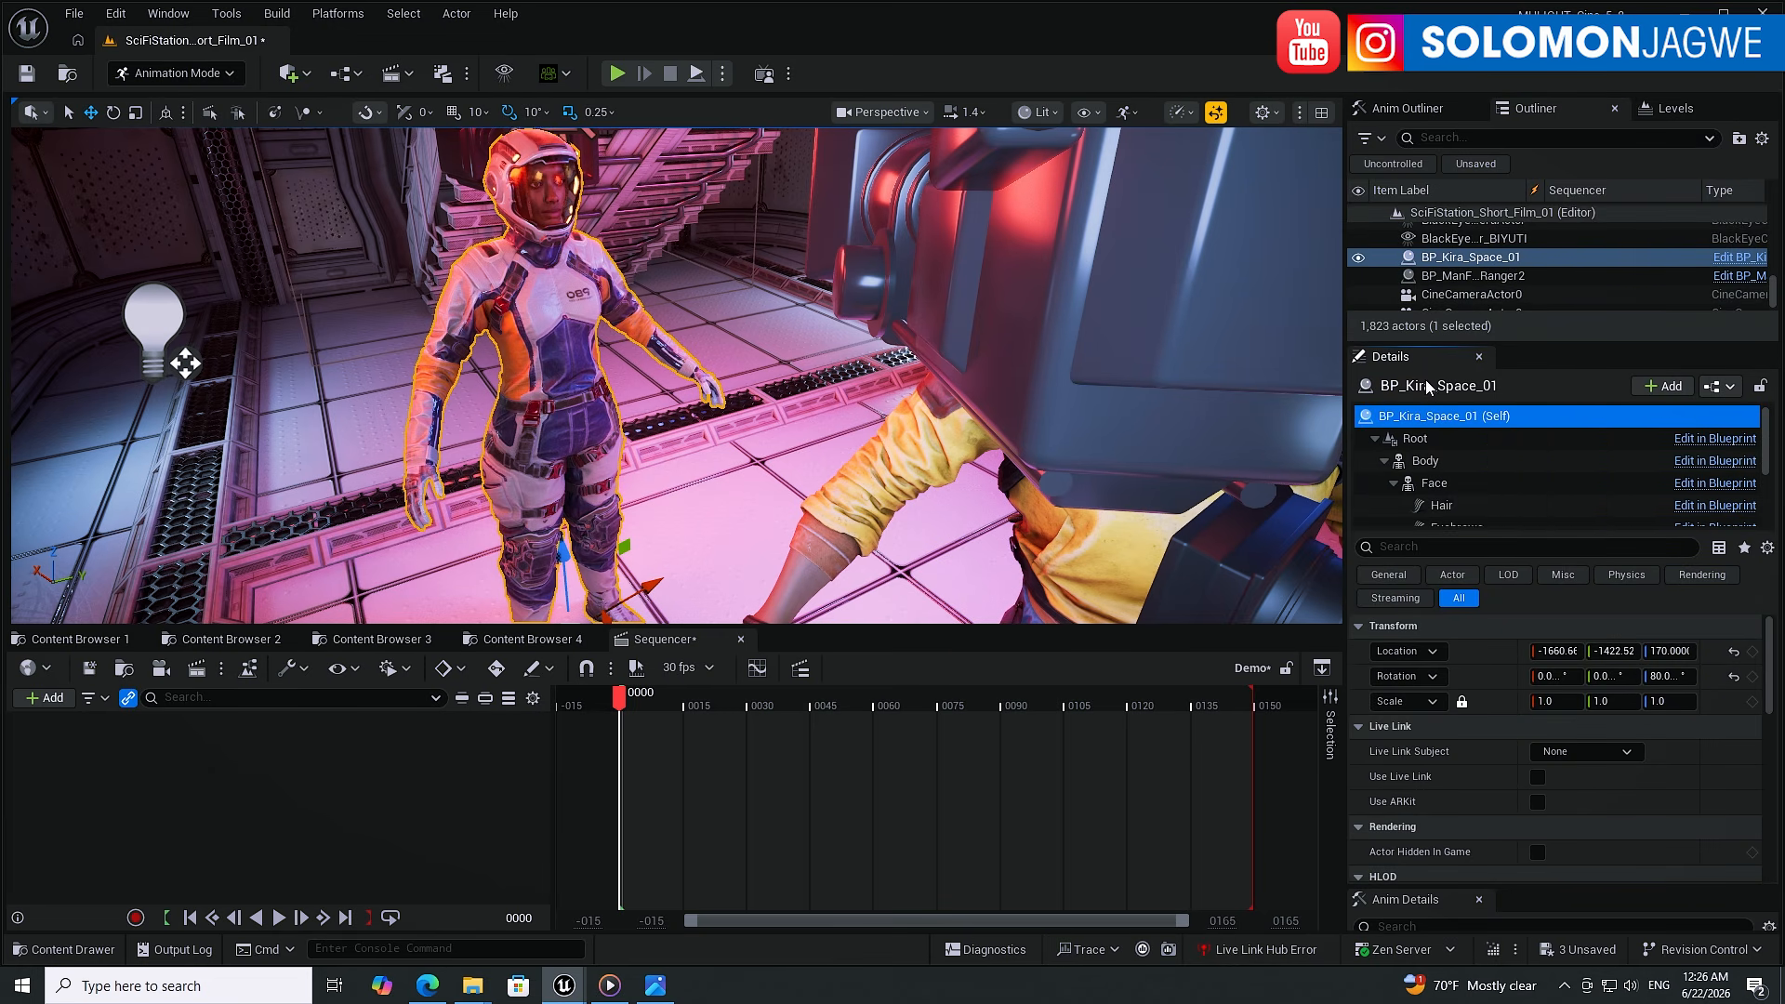
- Set the Animation Mode of BP_Kira_Space_01's Face component to Use Custom Mode
left_click(1440, 484)
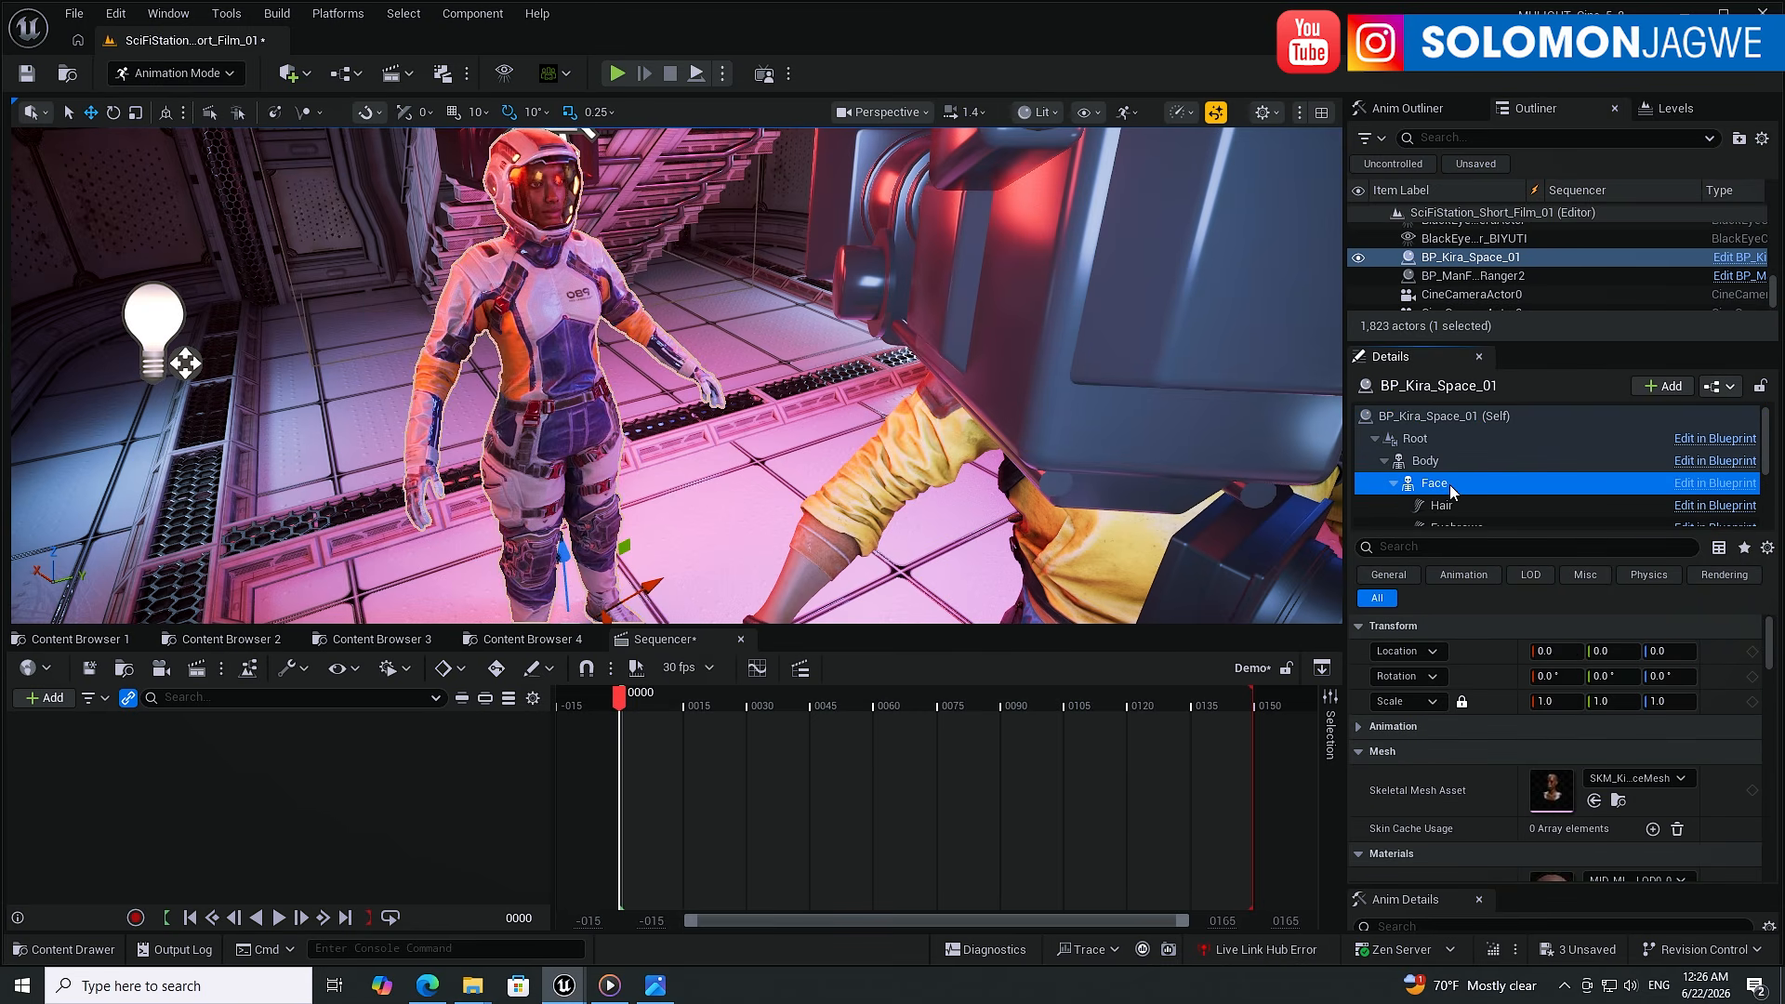
left_click(1358, 726)
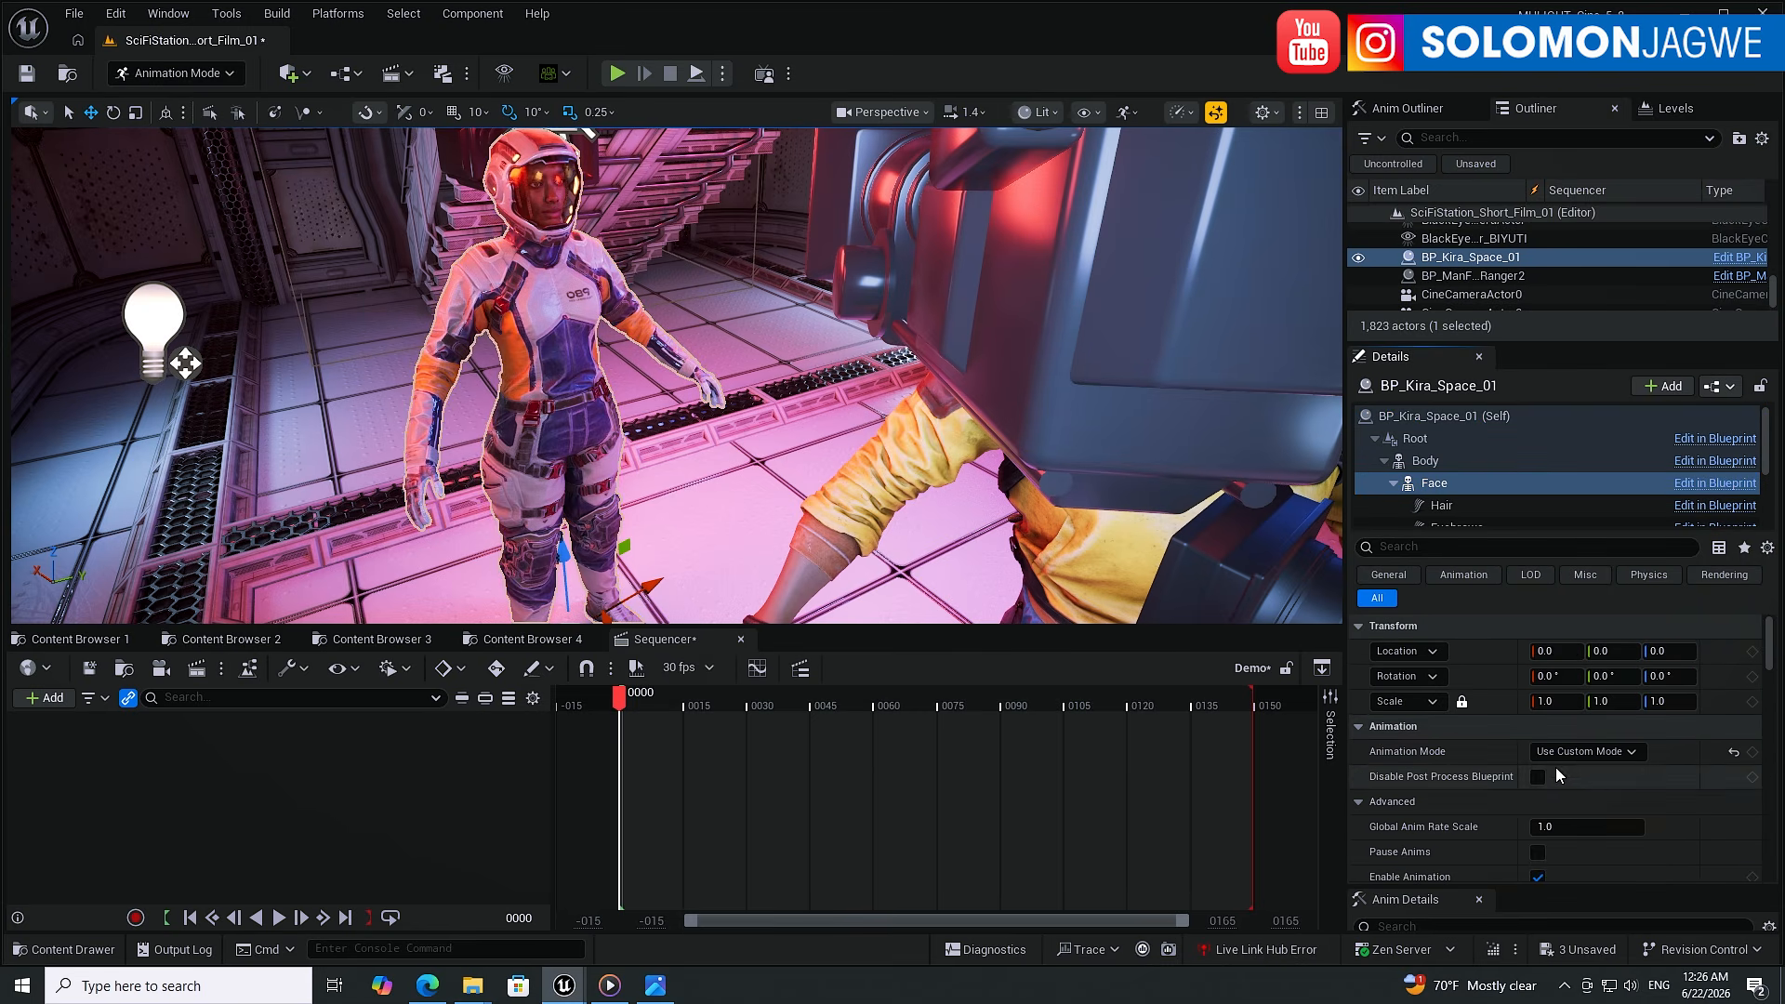
left_click(1597, 753)
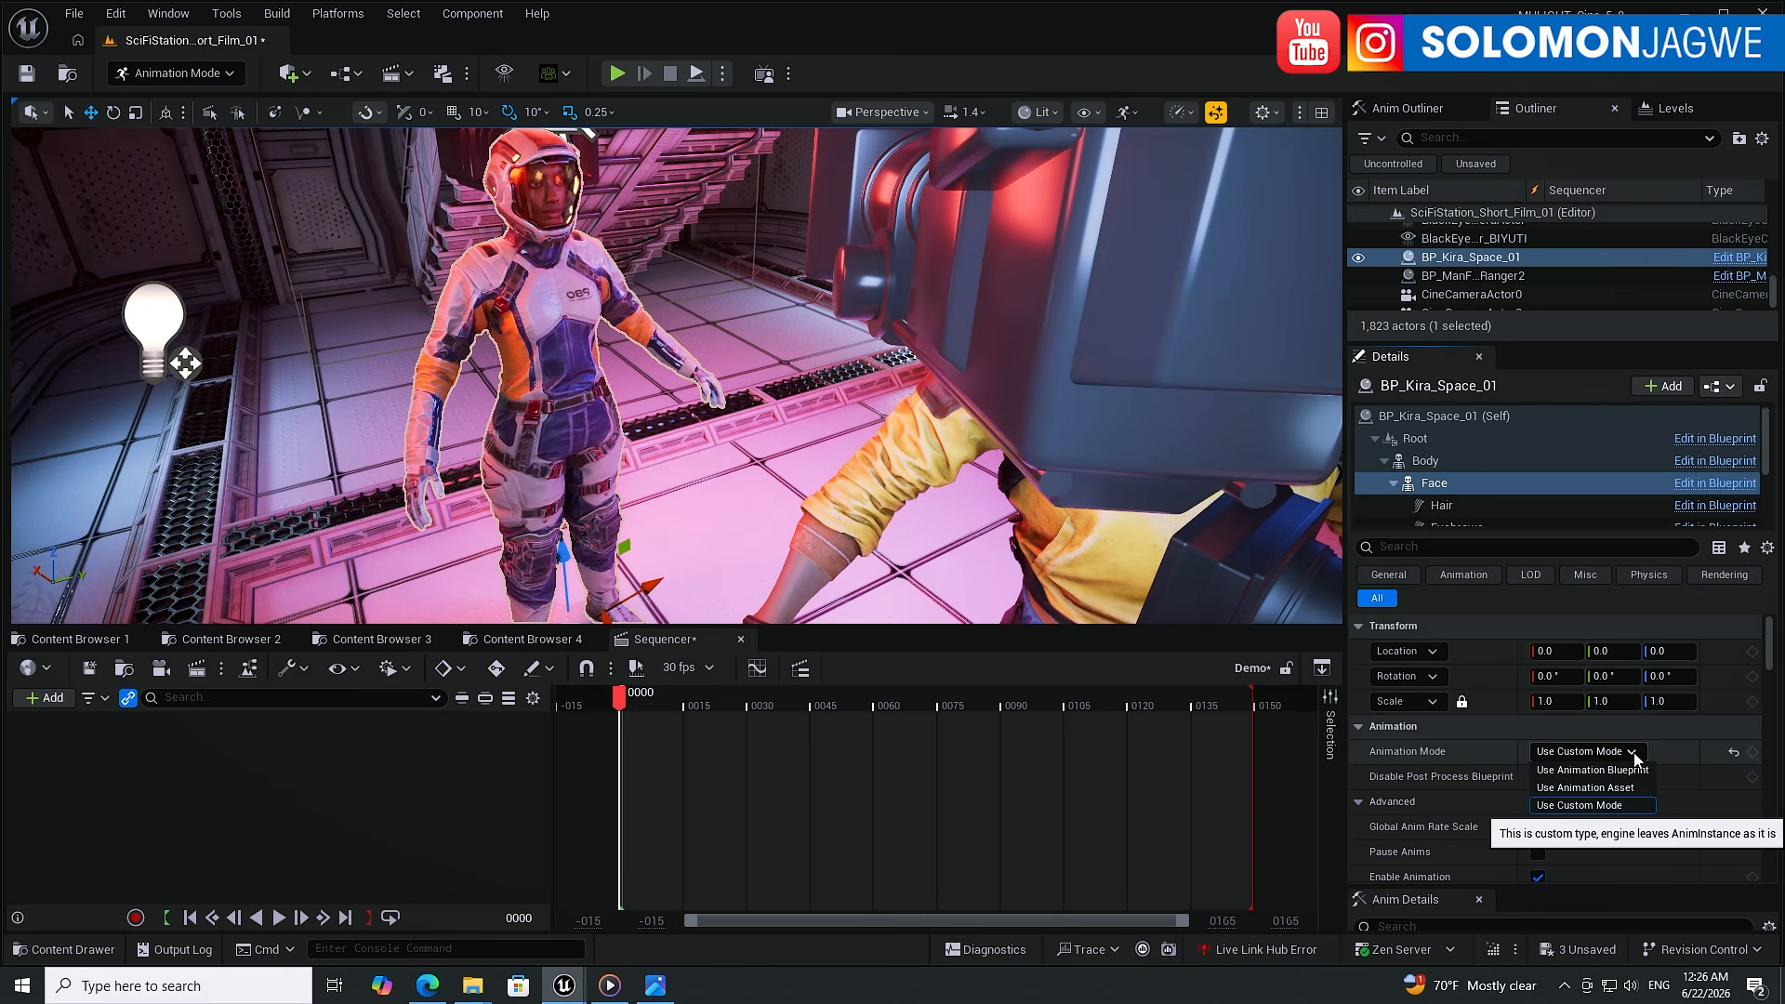
left_click(1601, 806)
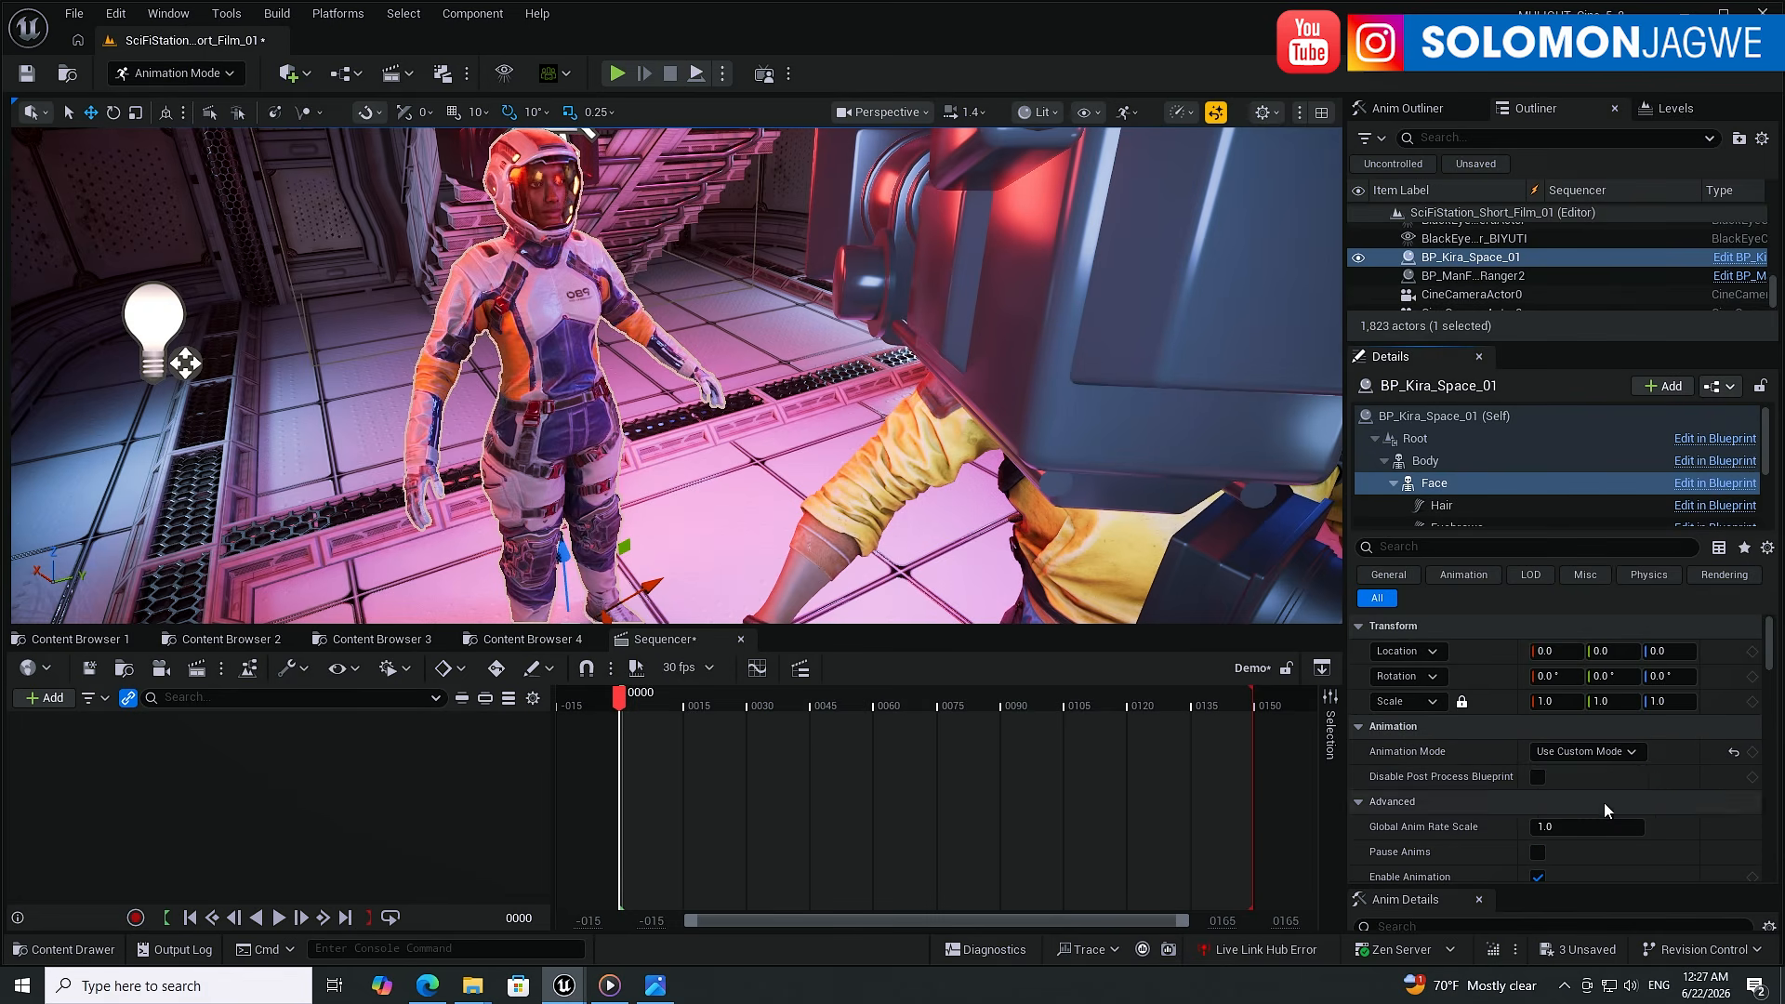
- Check the Animation Mode of BP_Kira_Space_01's Body component and its available options
left_click(1430, 462)
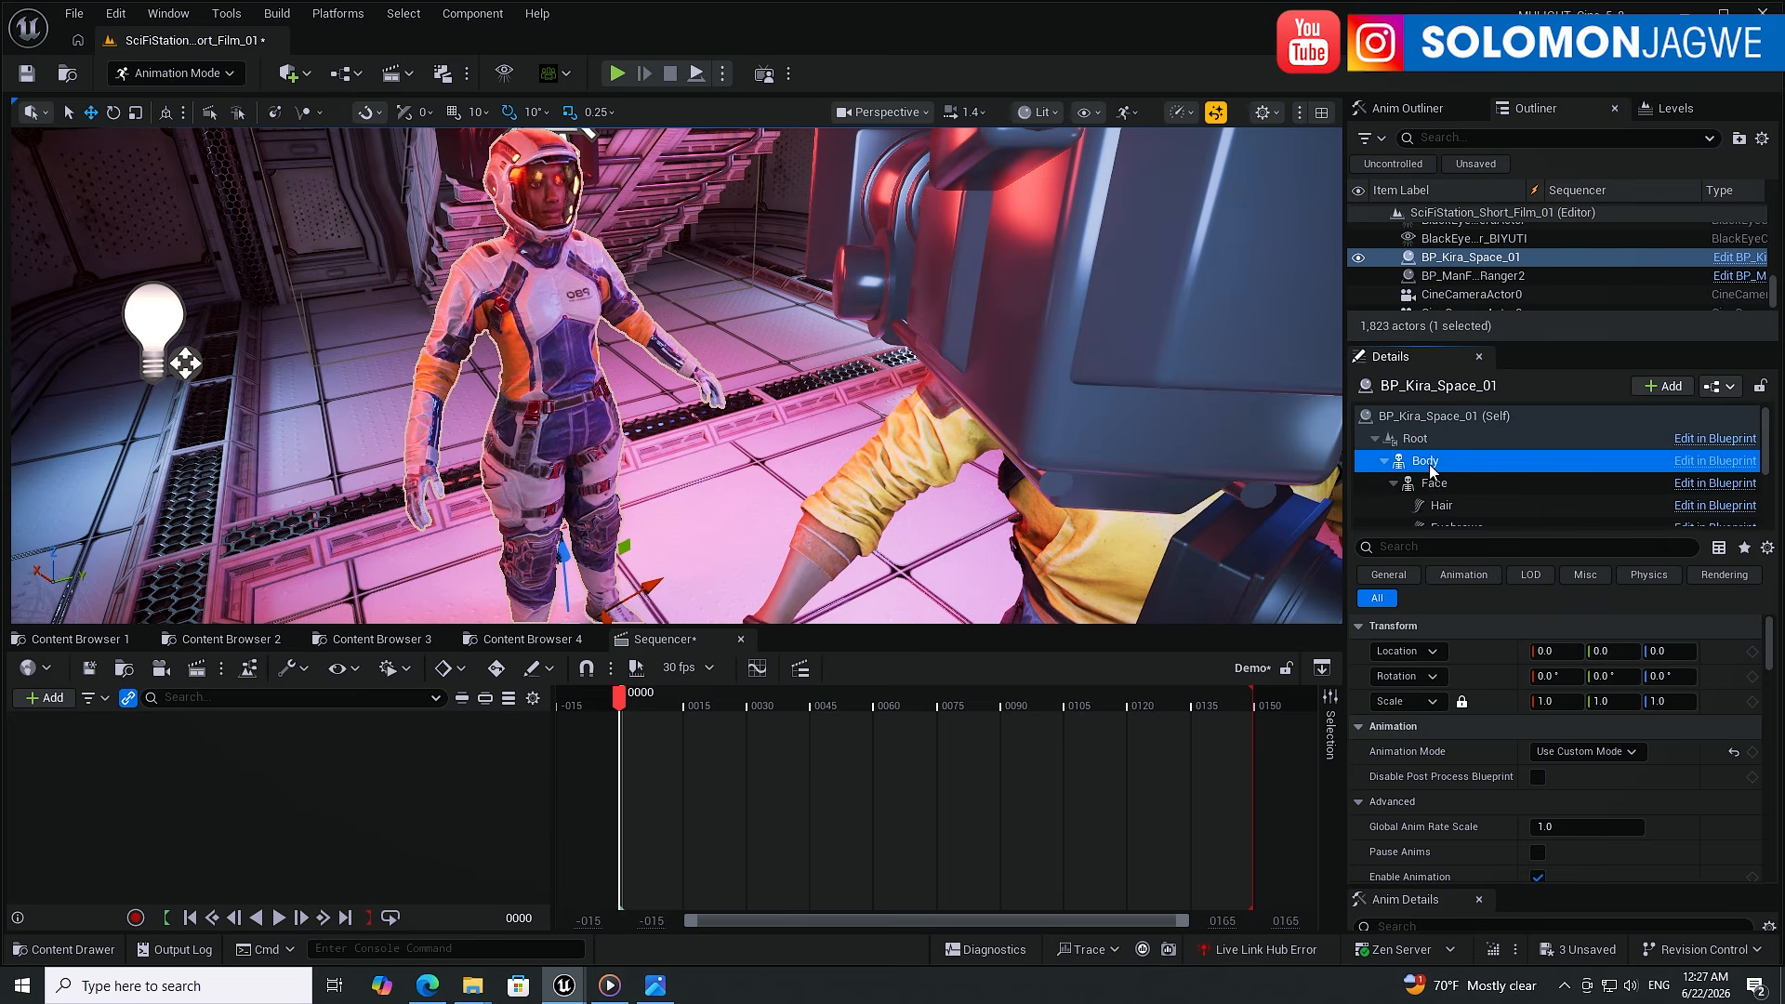
left_click(1637, 750)
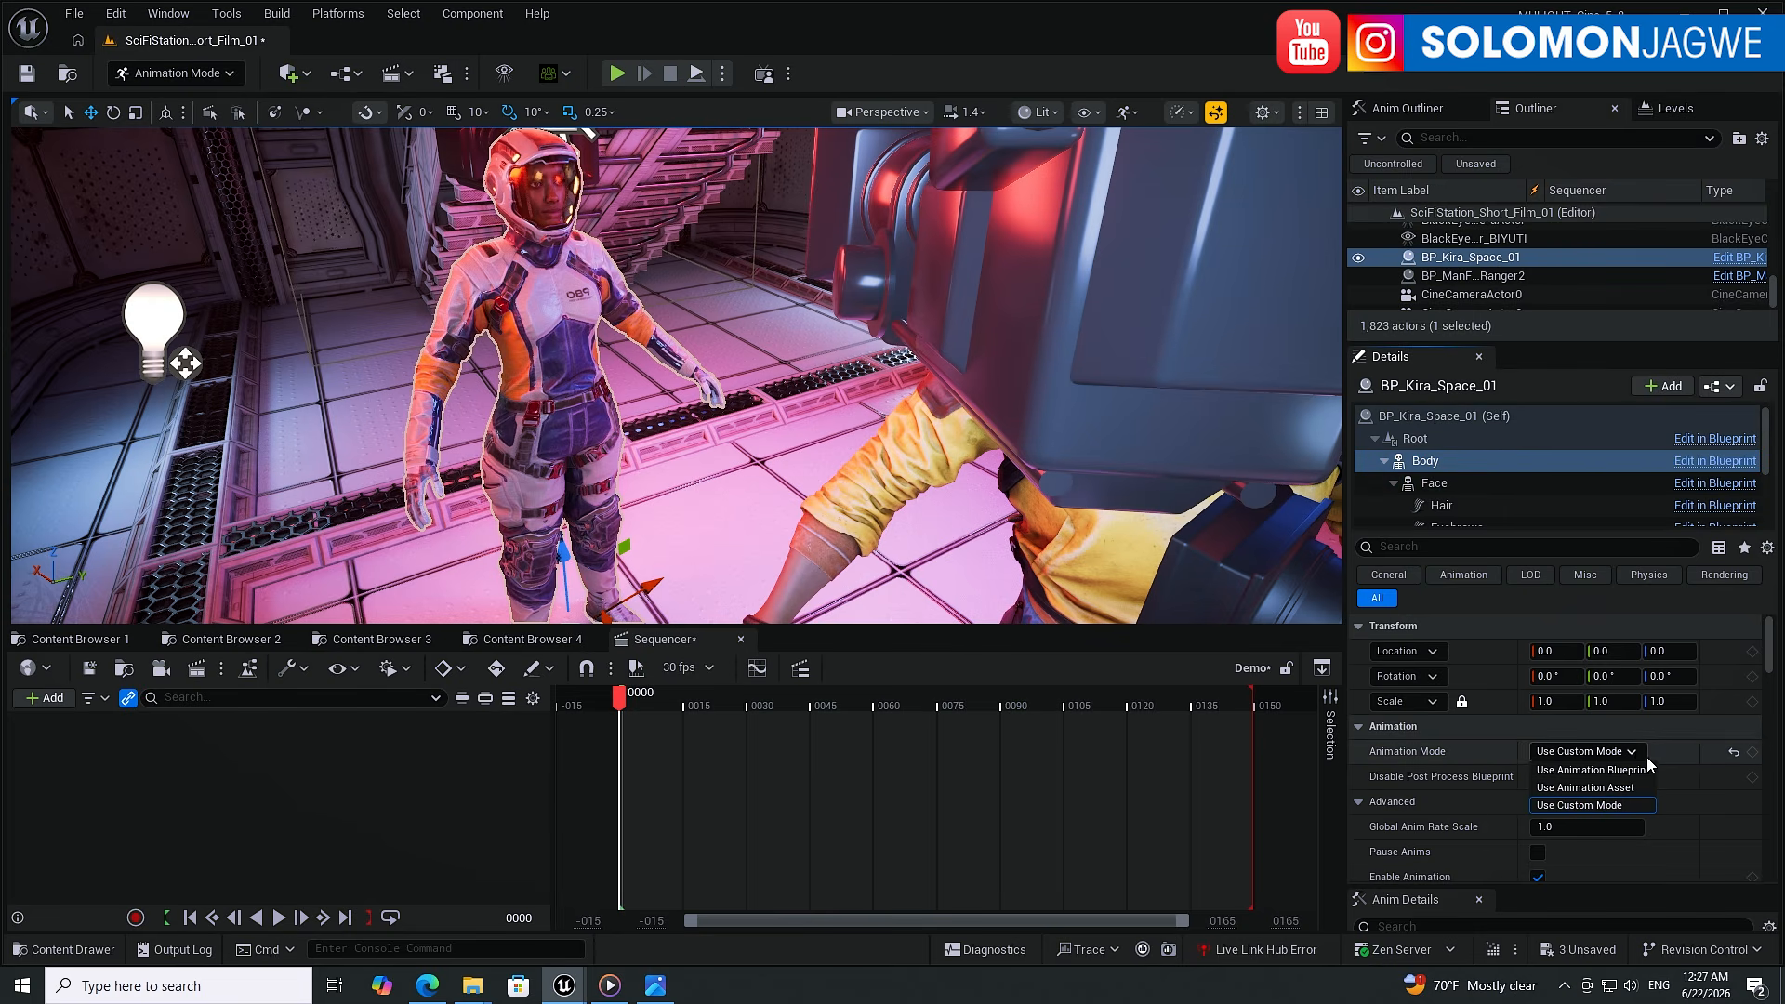
left_click(1638, 755)
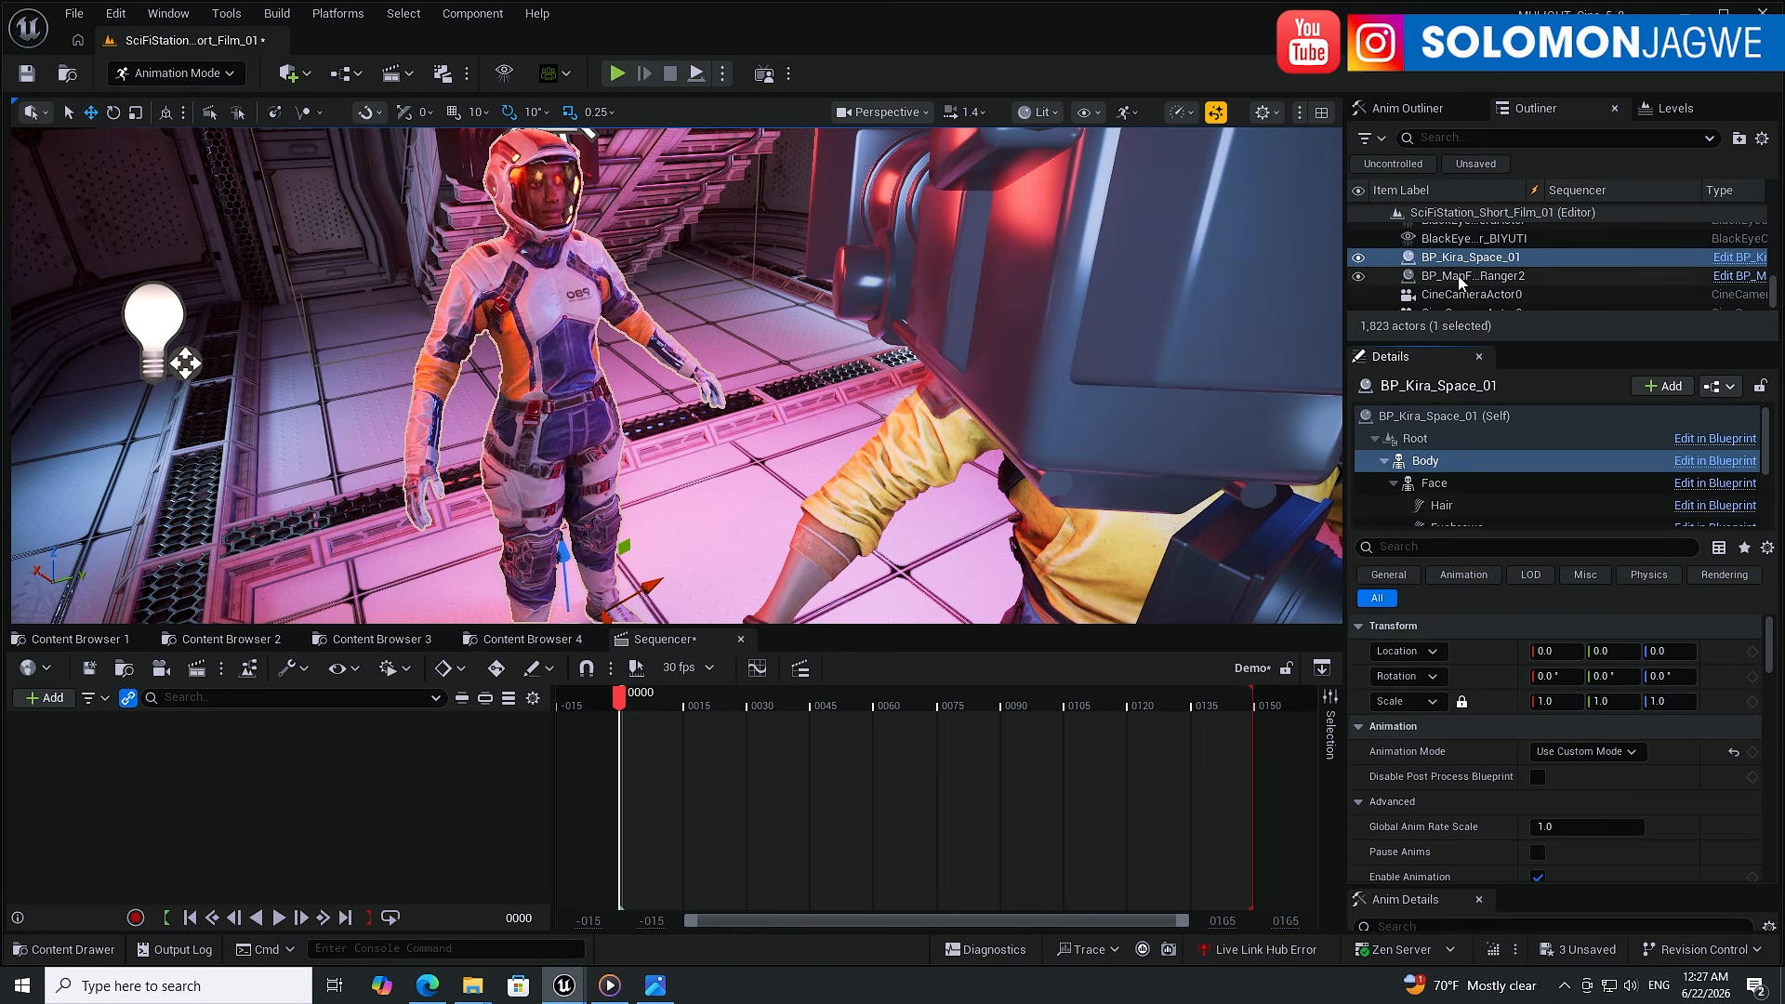
- Add BP_Kira_Space_01 to the Demo sequence and mute its MetaHuman_ControlRig and Face_ControlBoard_CtrlRig tracks
left_click_drag(1464, 259, 281, 764)
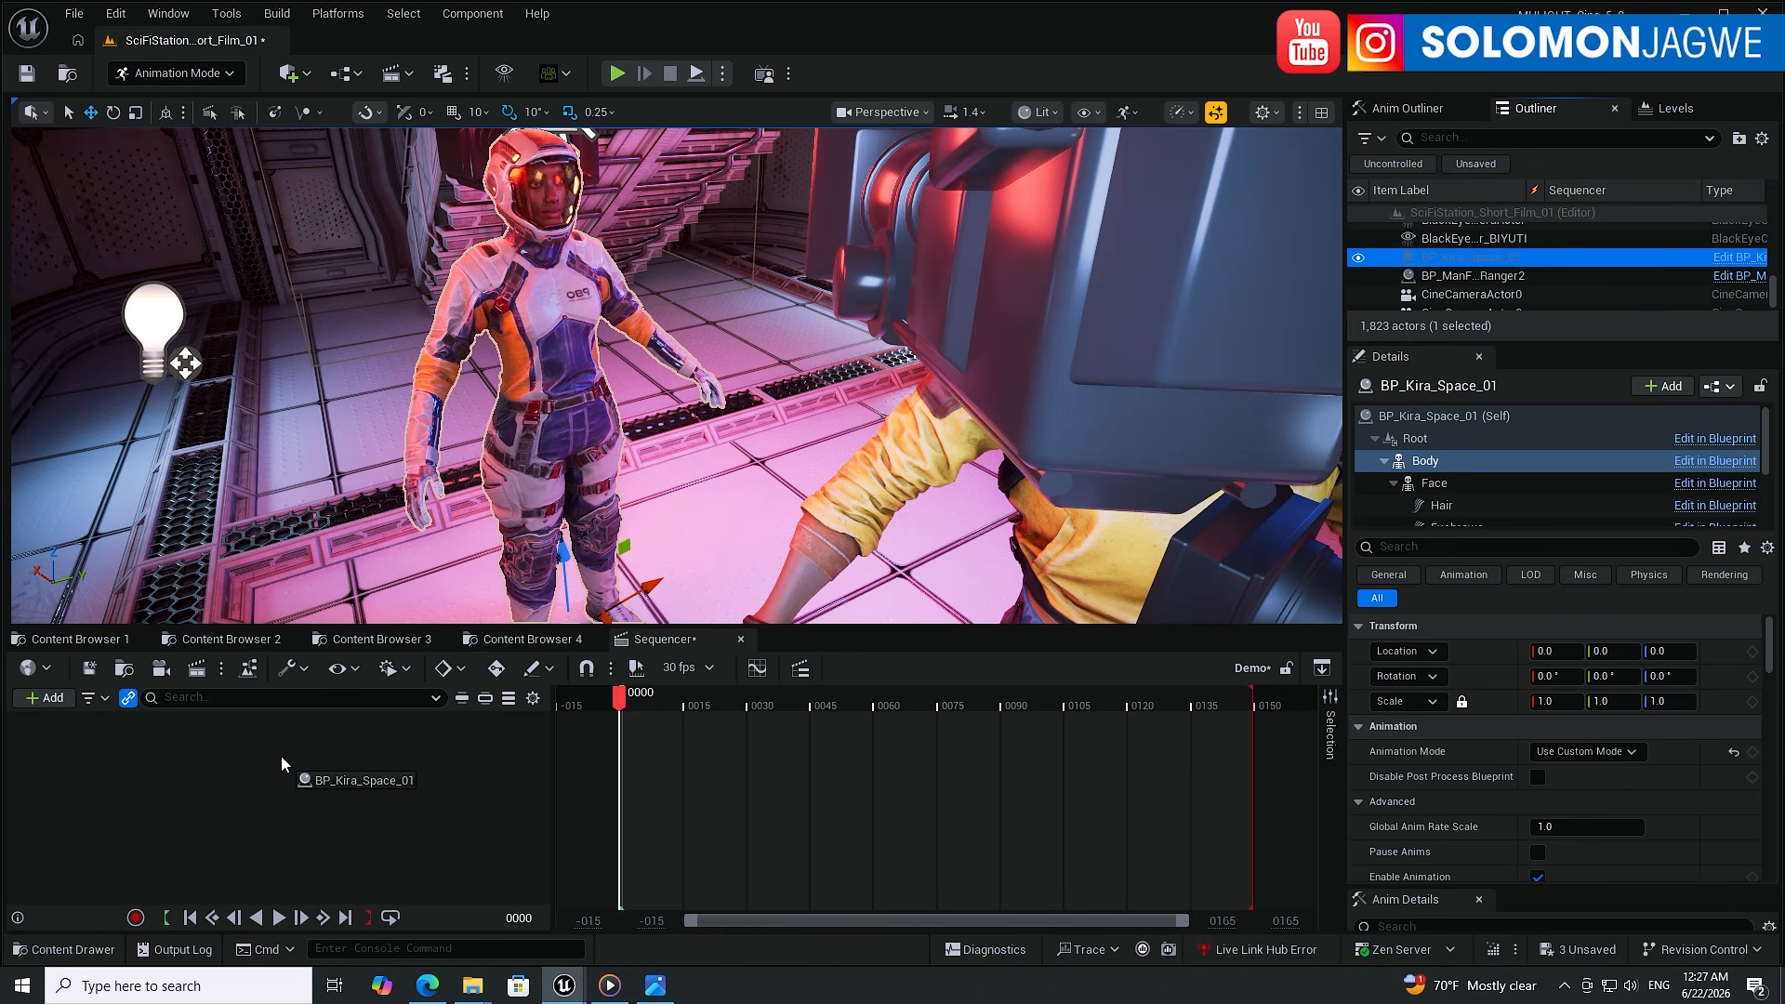
left_click_drag(281, 756, 280, 756)
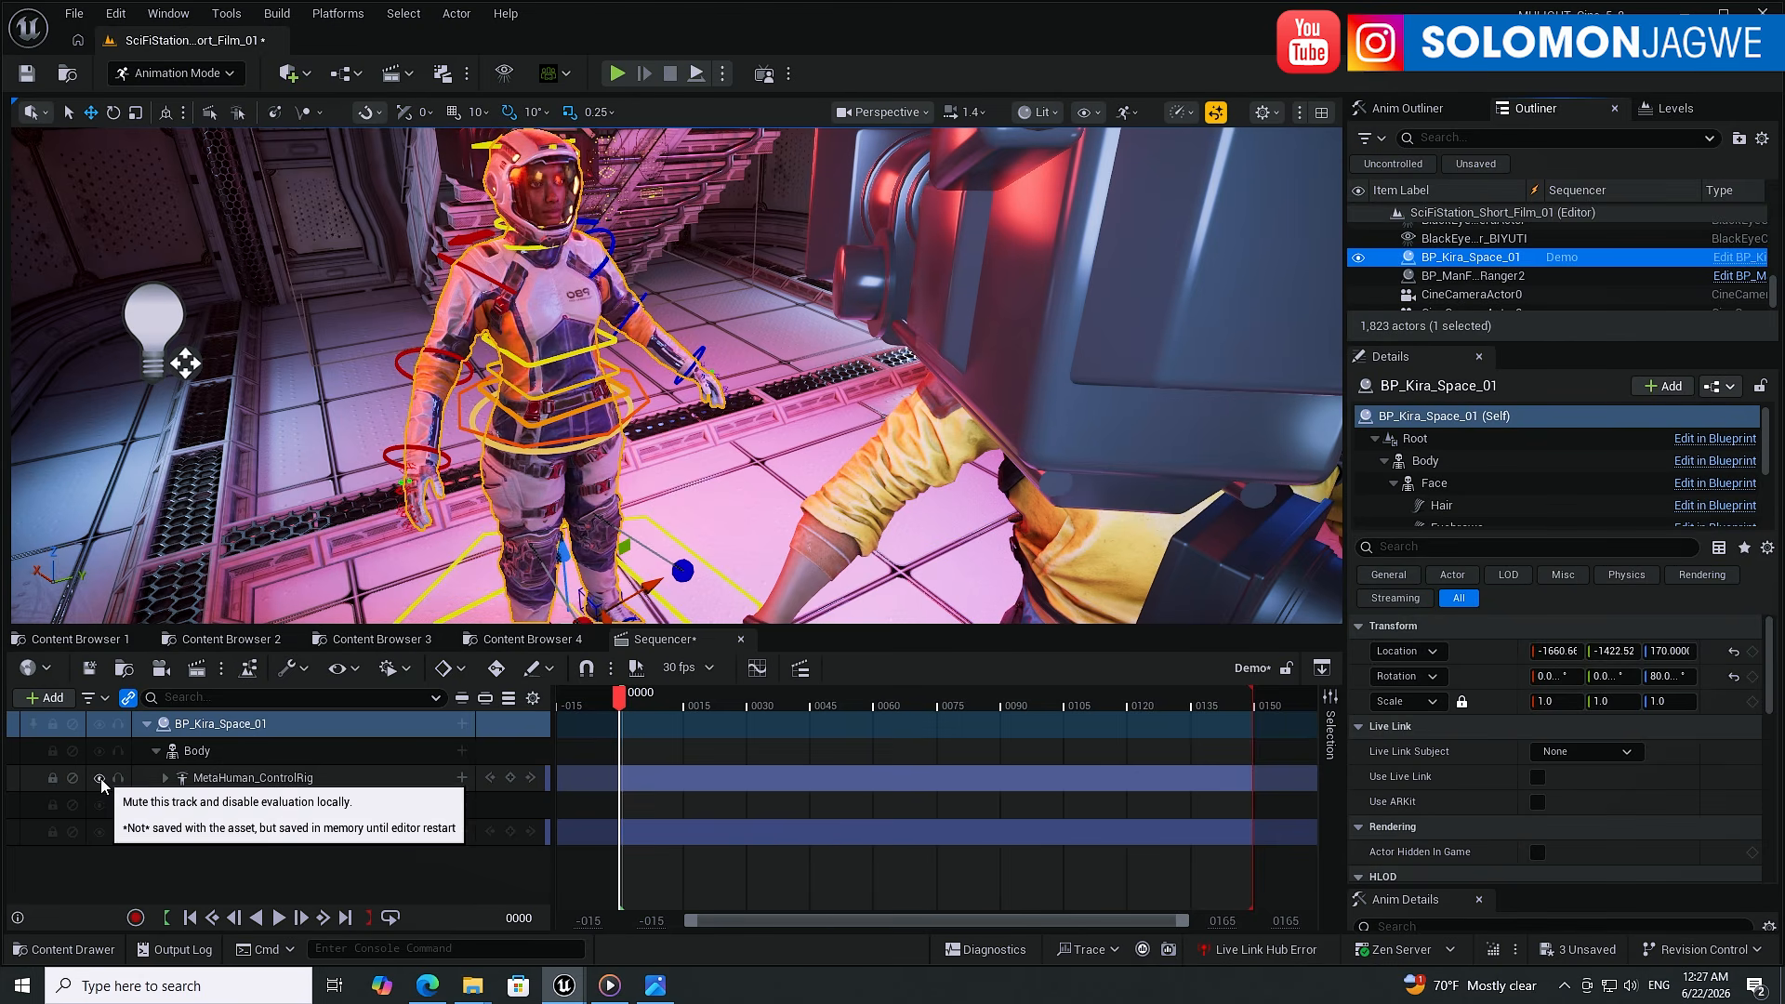
left_click(101, 778)
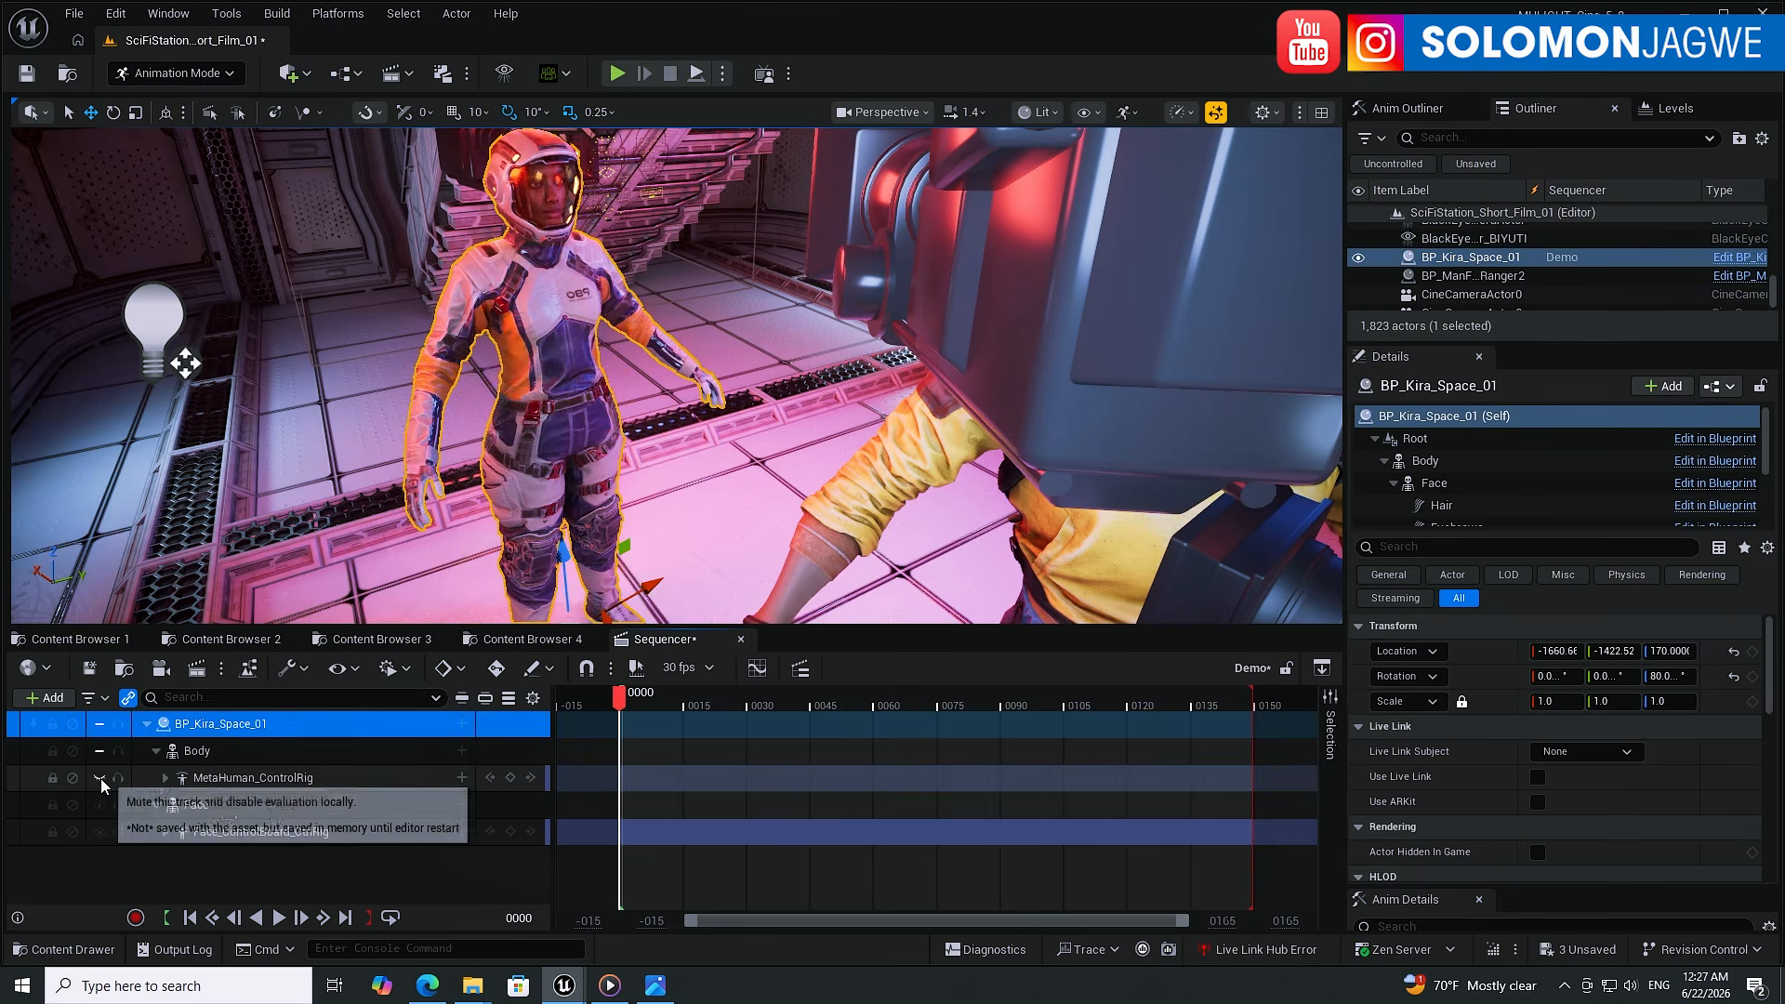
left_click(101, 832)
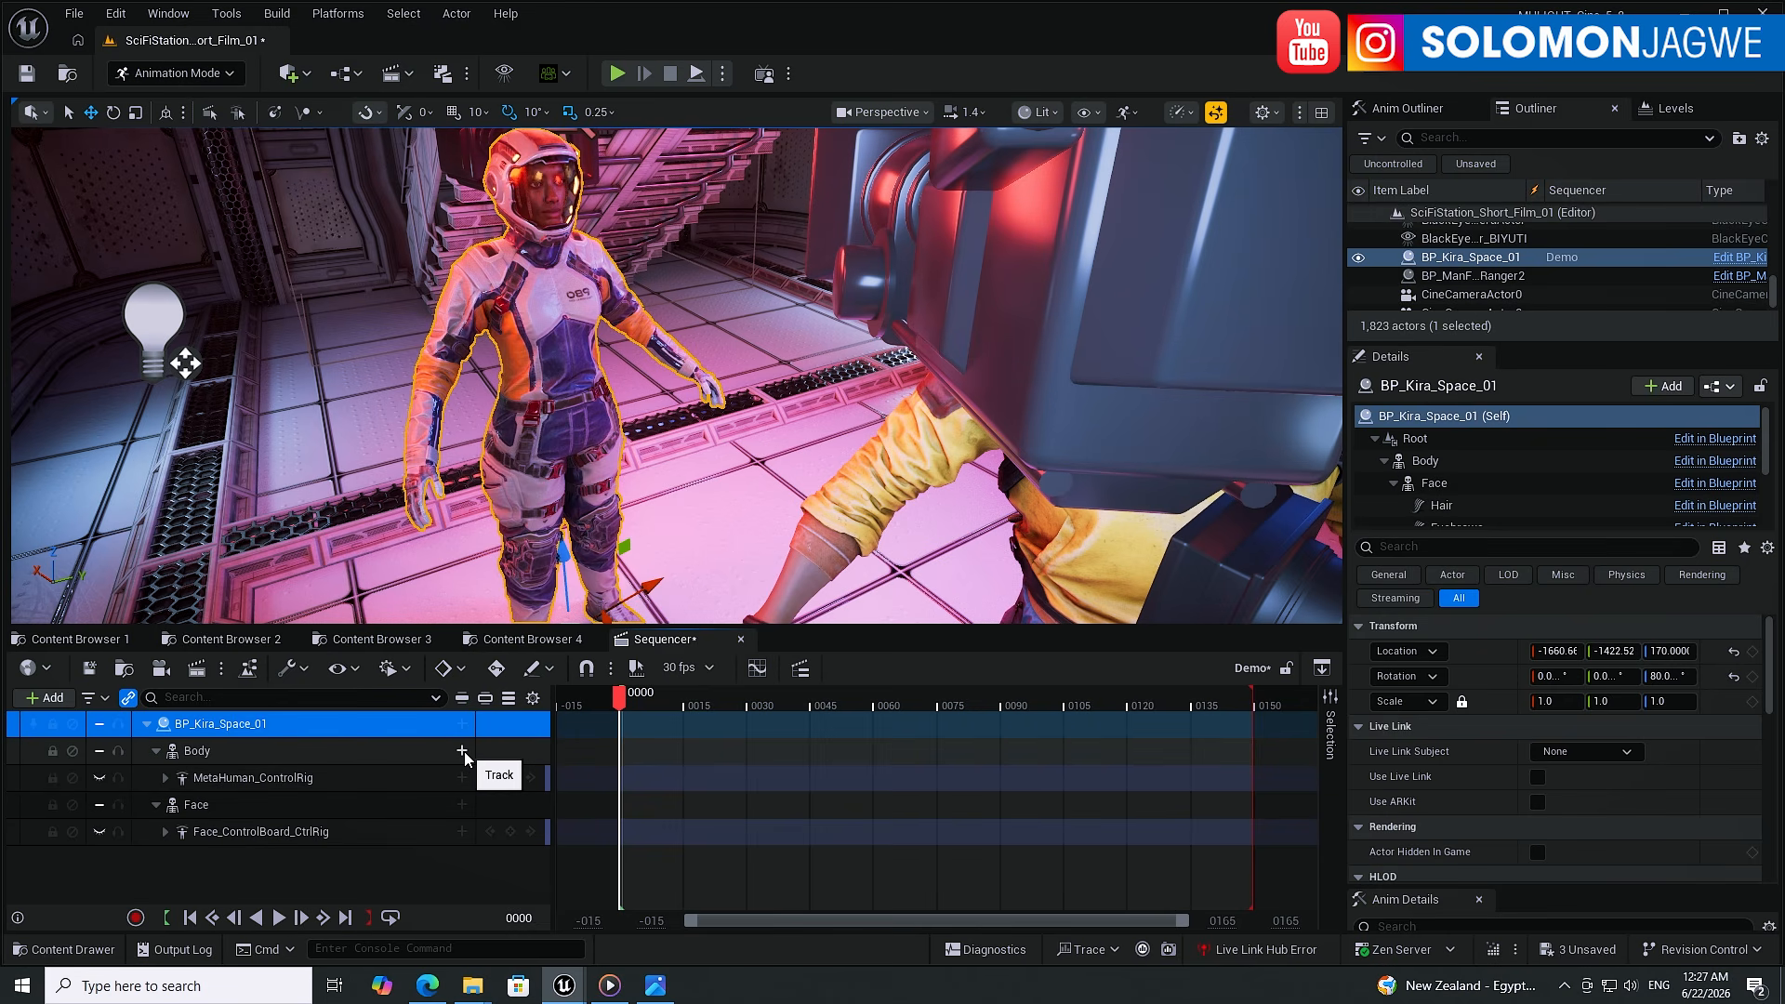
left_click(192, 918)
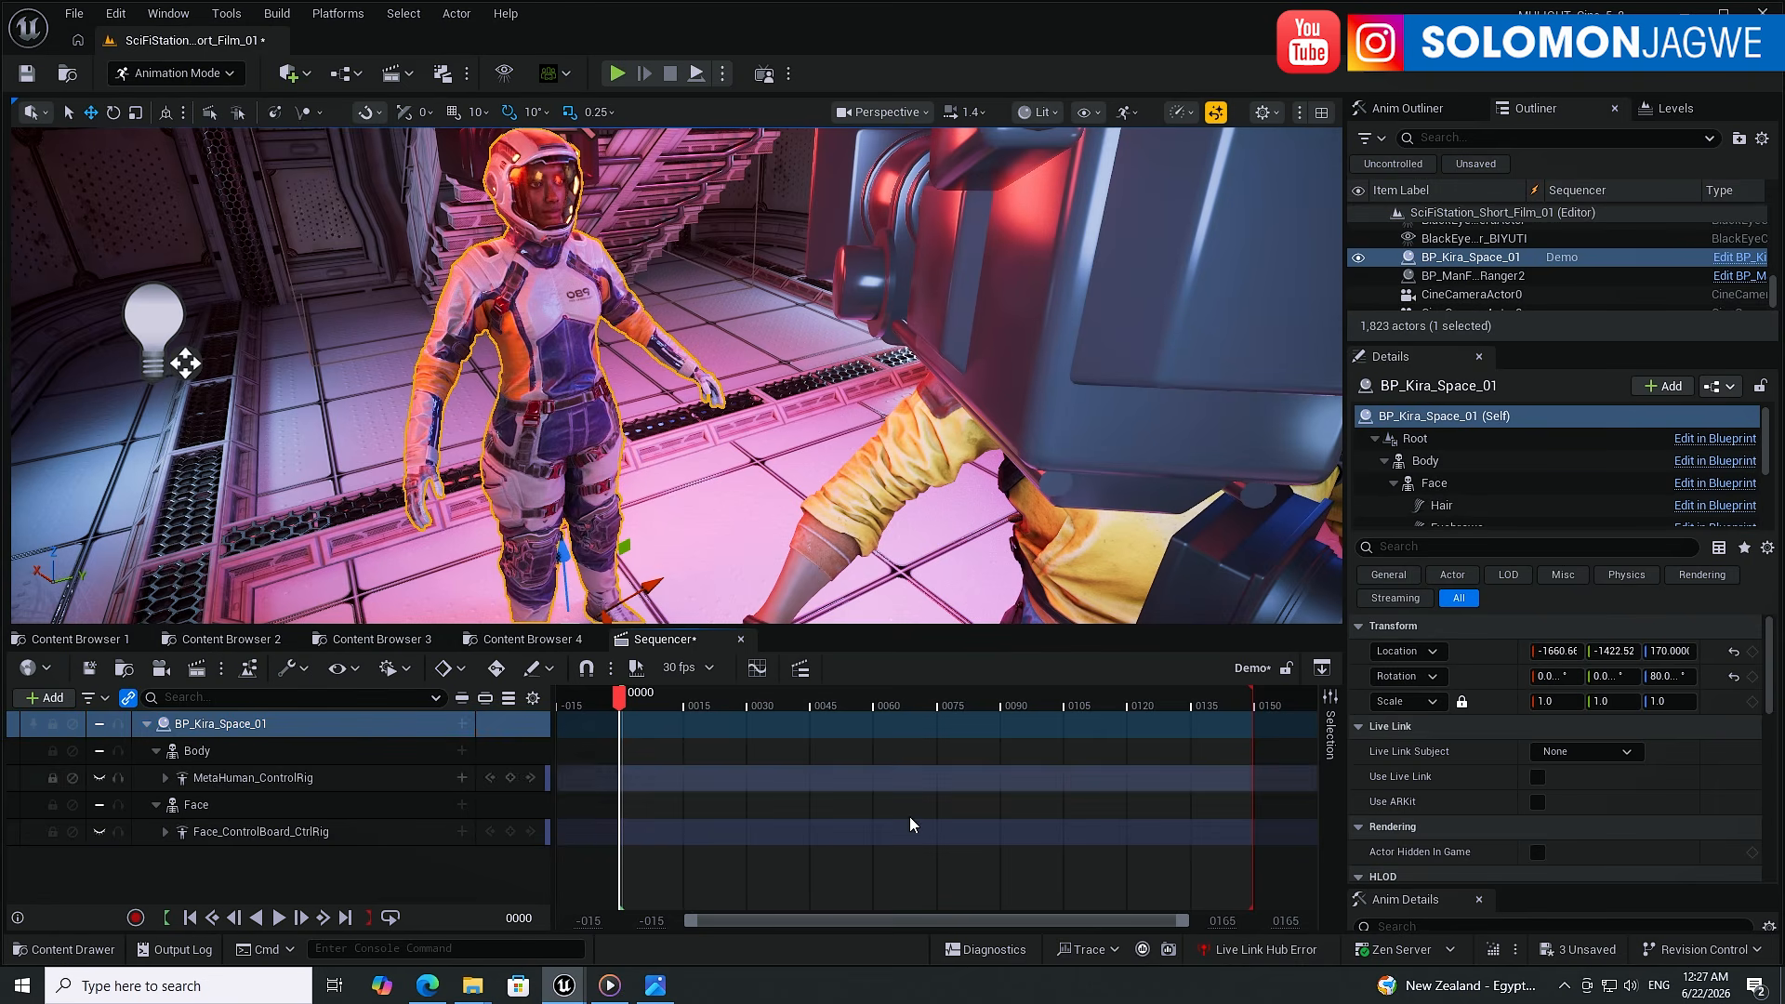
- Set the timeline's view range end to 9000, extend the playback range out to it, and check the display rate options
left_click(1221, 921)
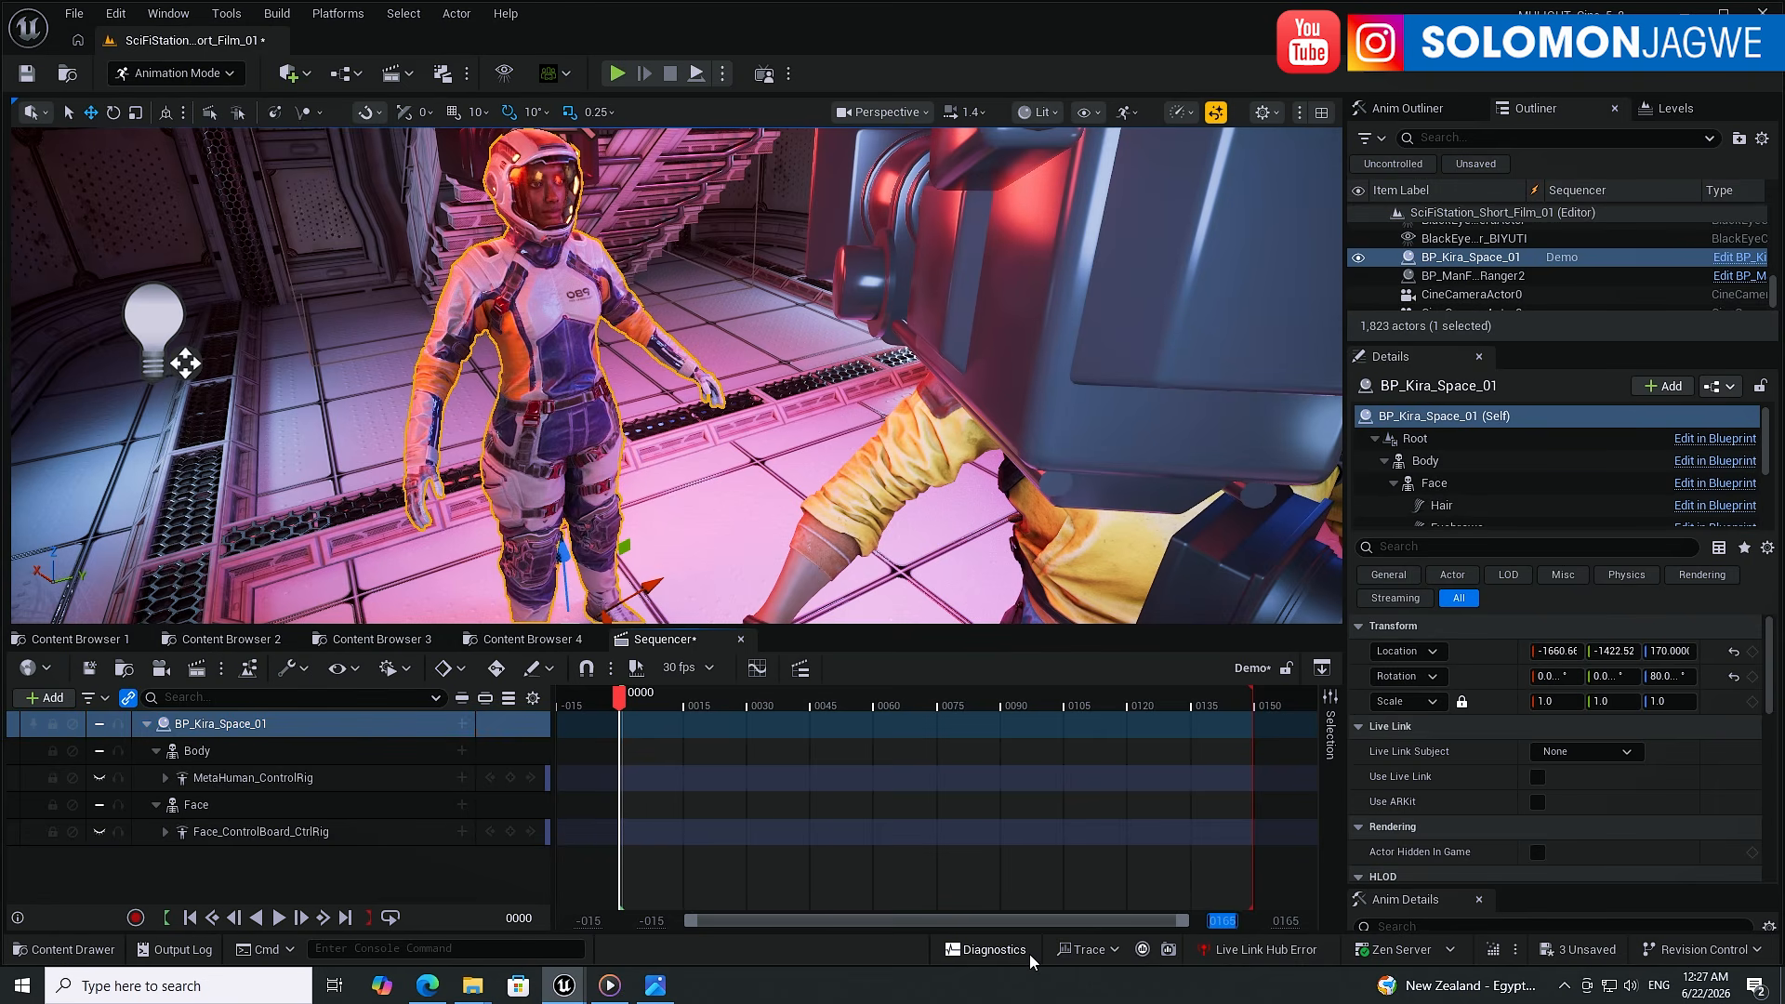
type("9000")
key("Return")
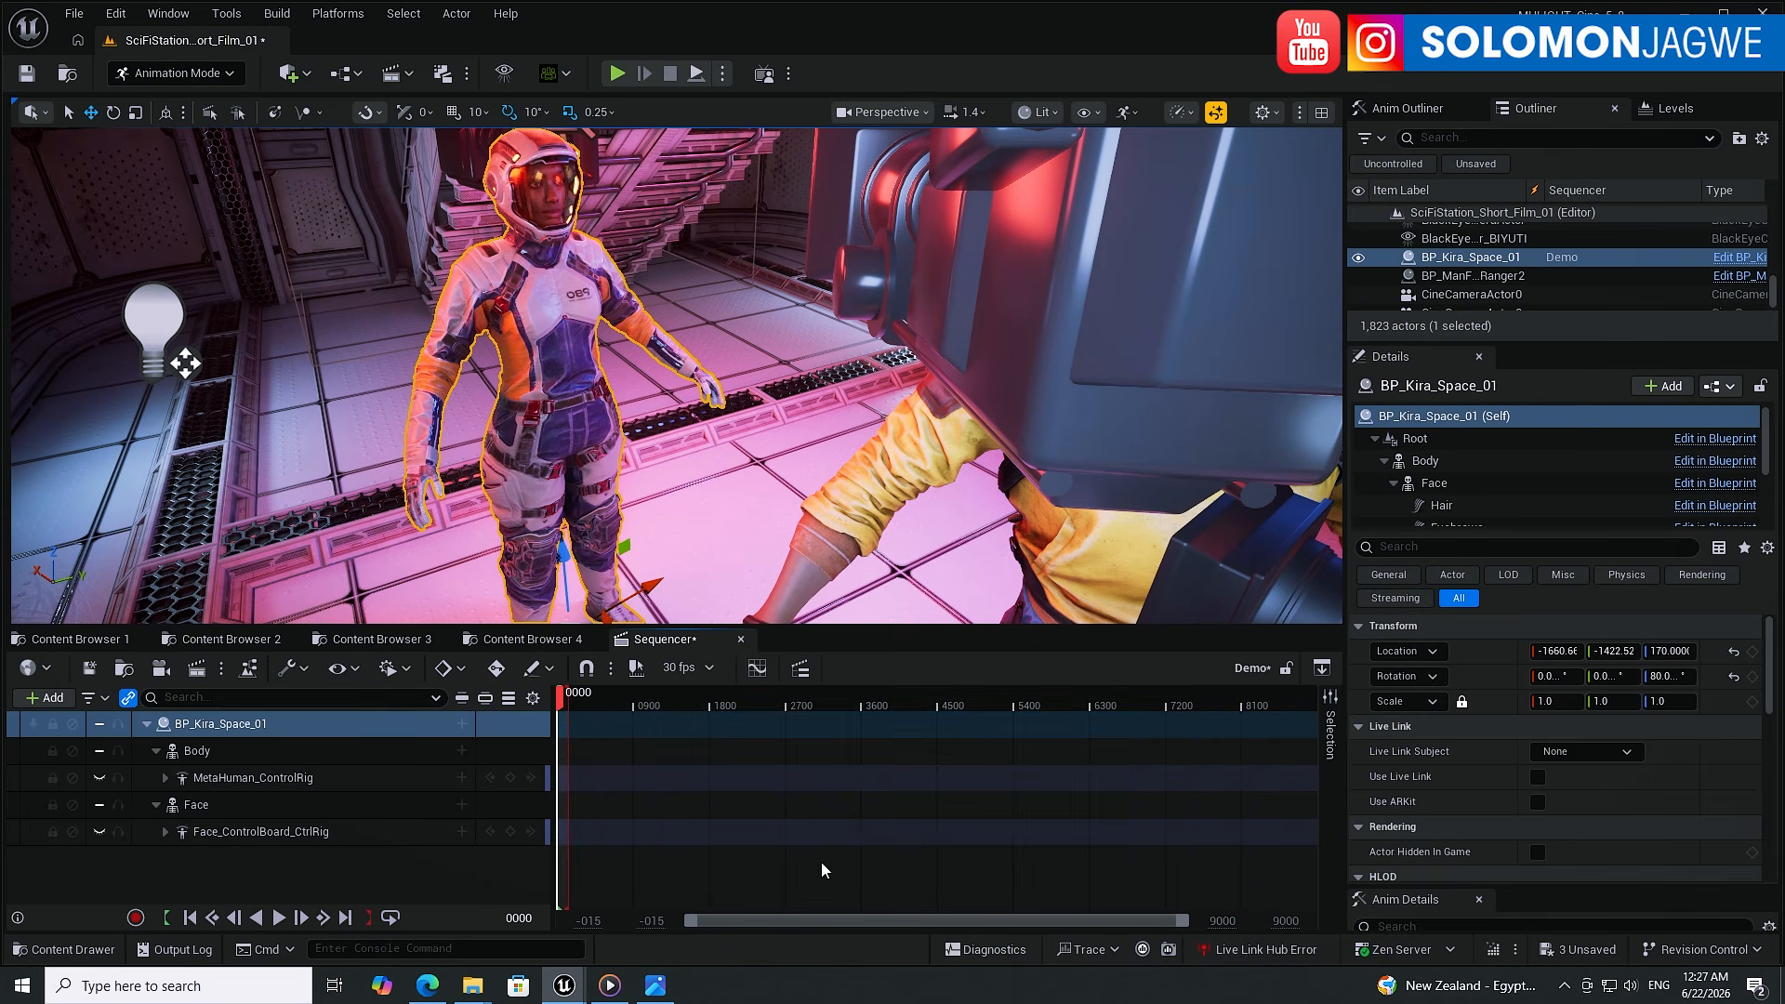
left_click_drag(567, 710, 1313, 737)
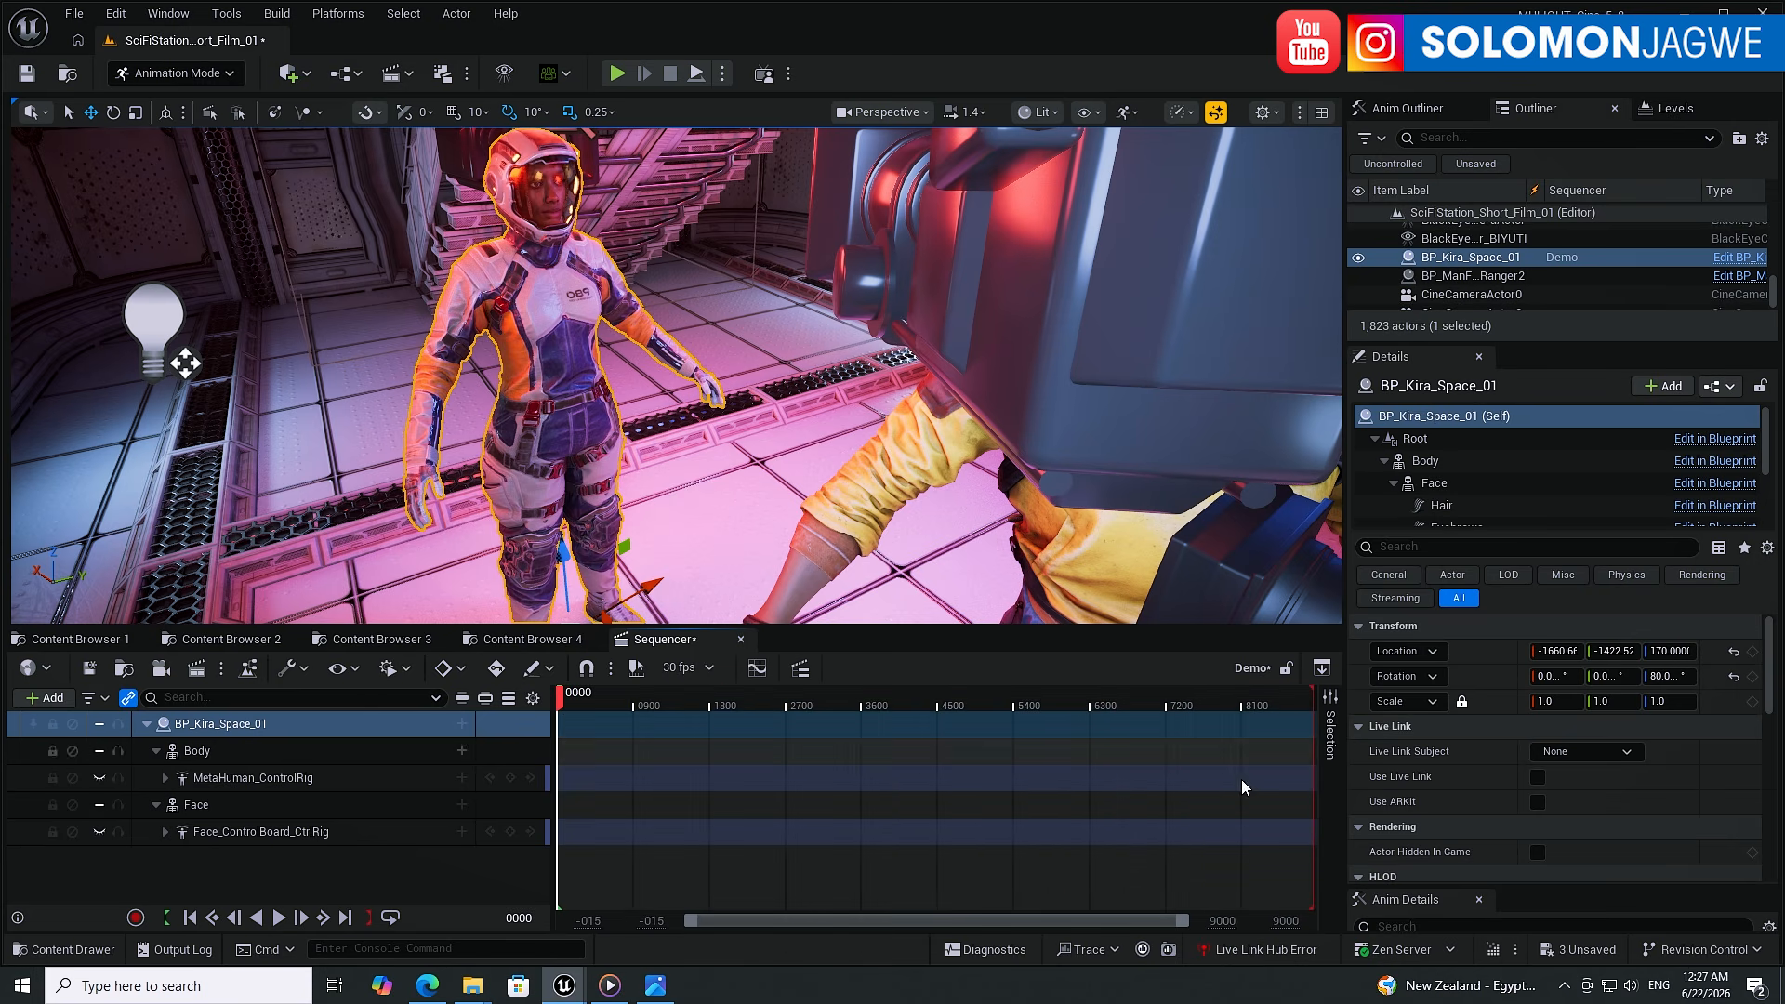
left_click(708, 669)
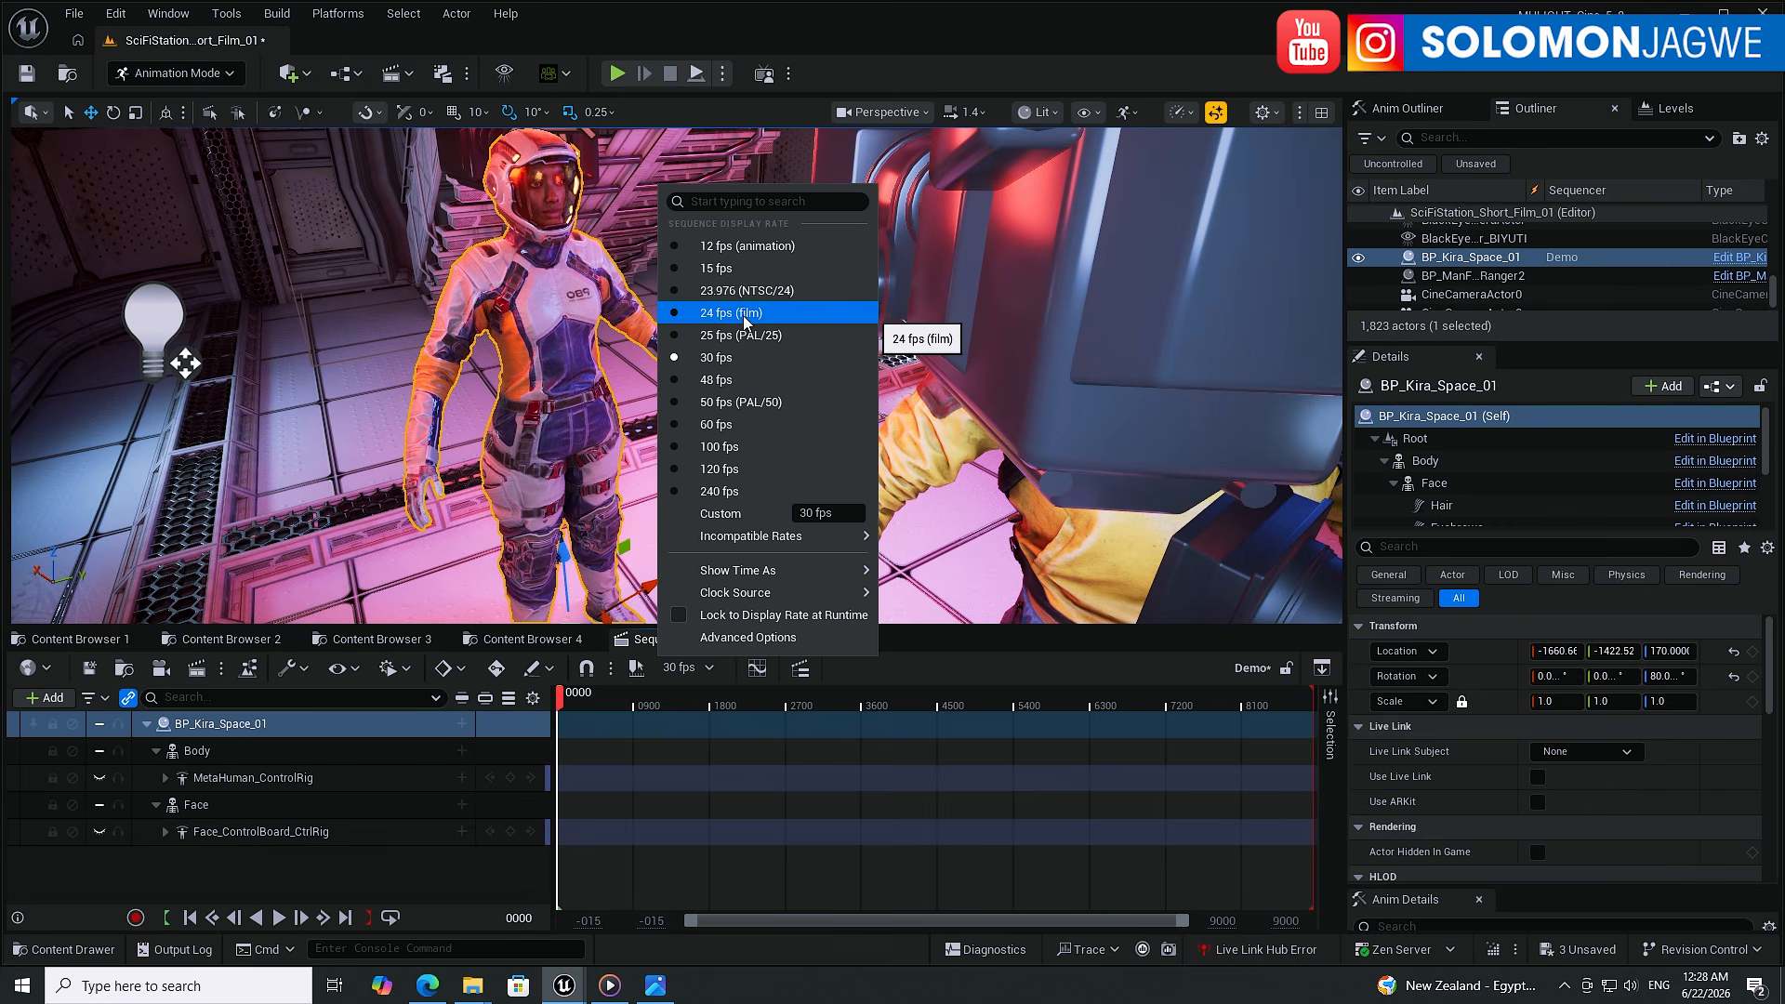
left_click(755, 920)
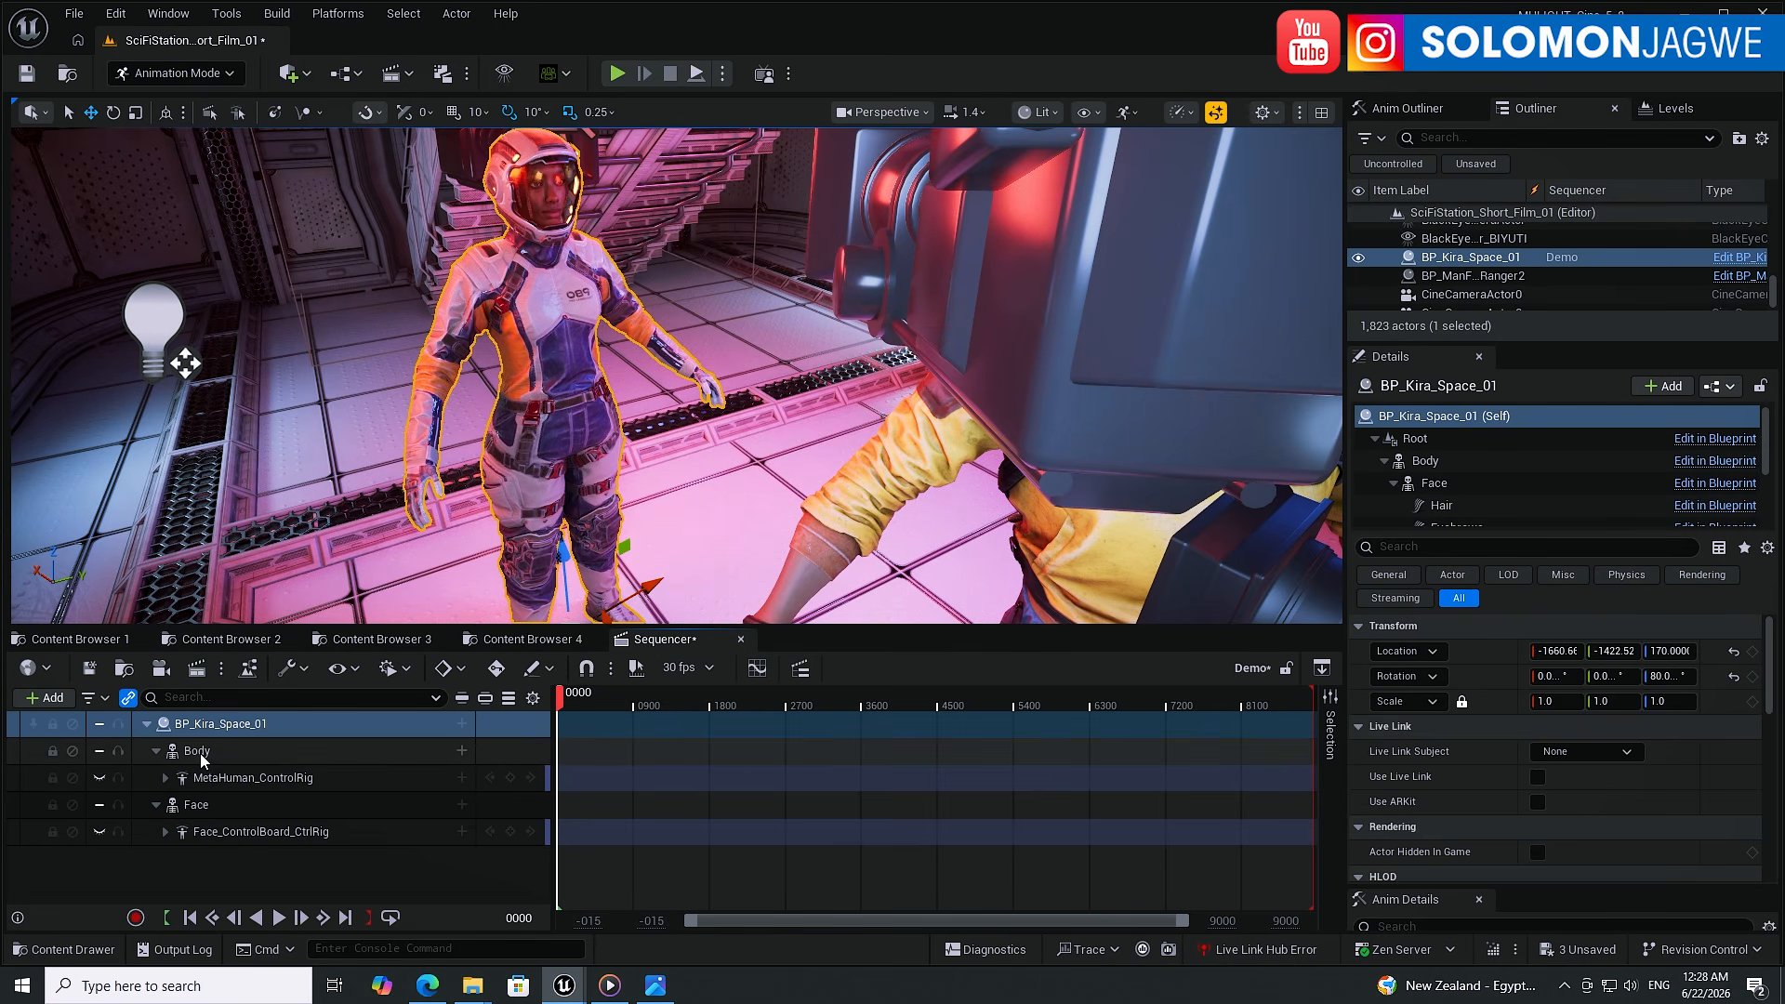
- Add the AS_Bisti animation to BP_Kira_Space_01's Body component in the Demo sequence
left_click(462, 750)
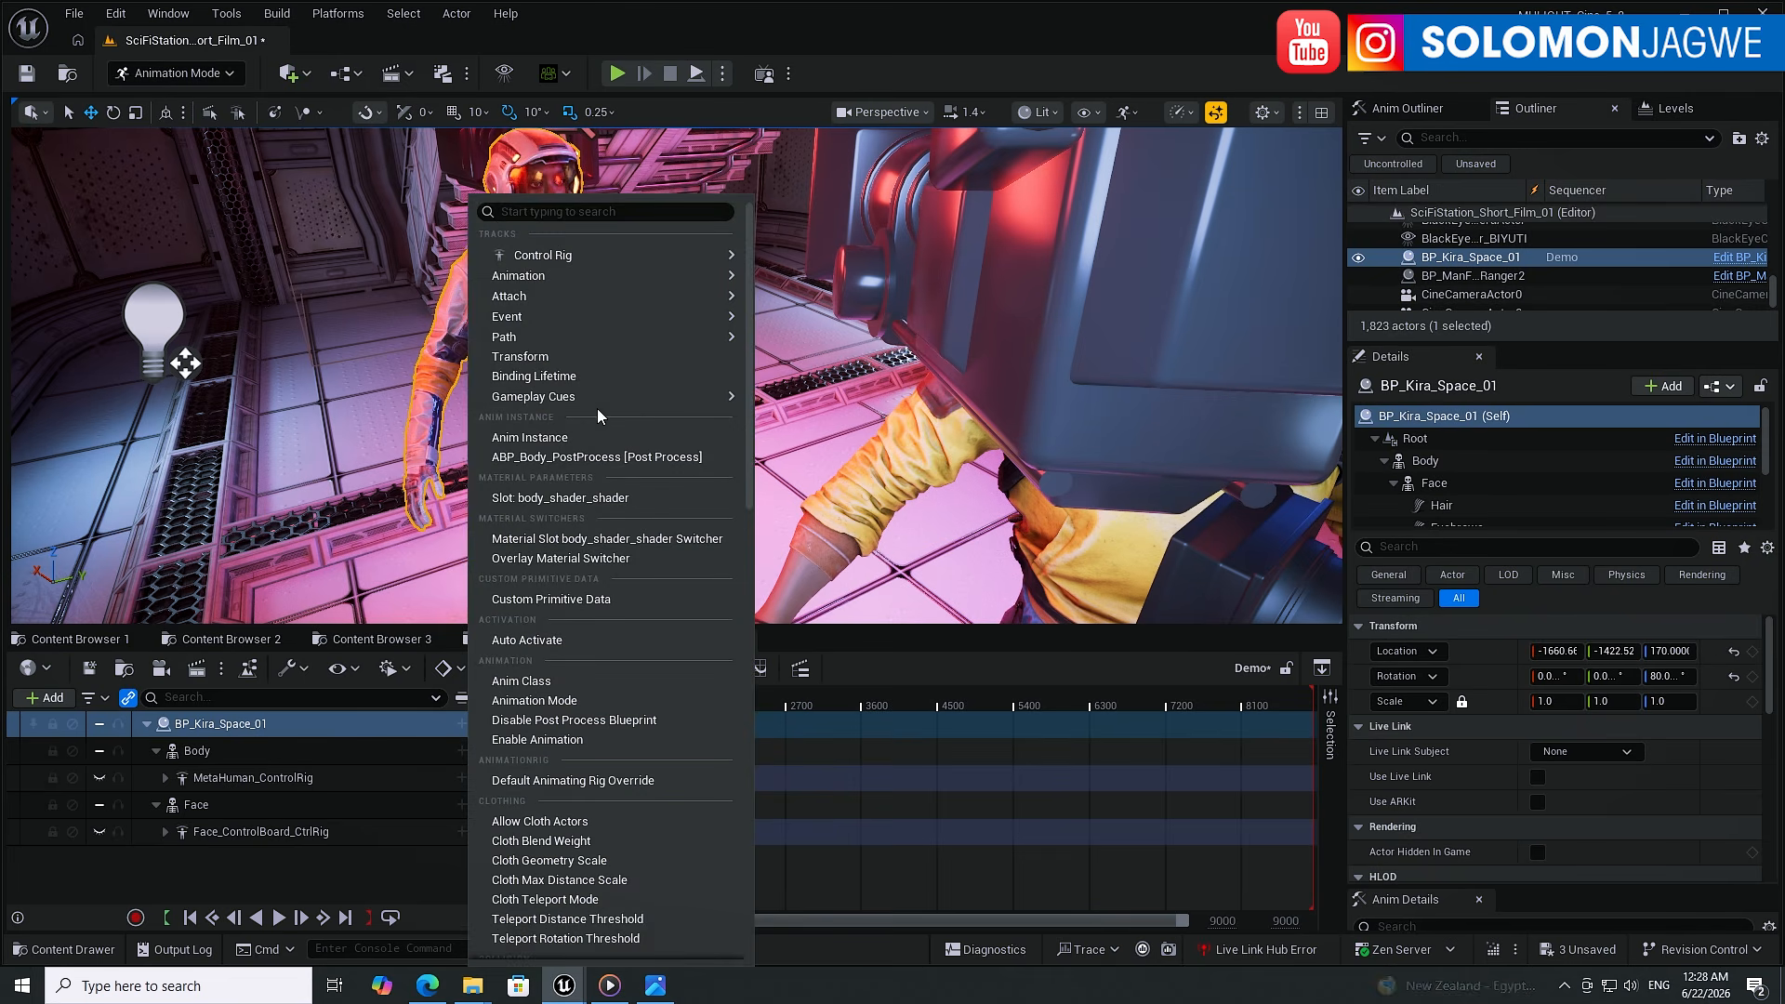
mouse_move(567, 277)
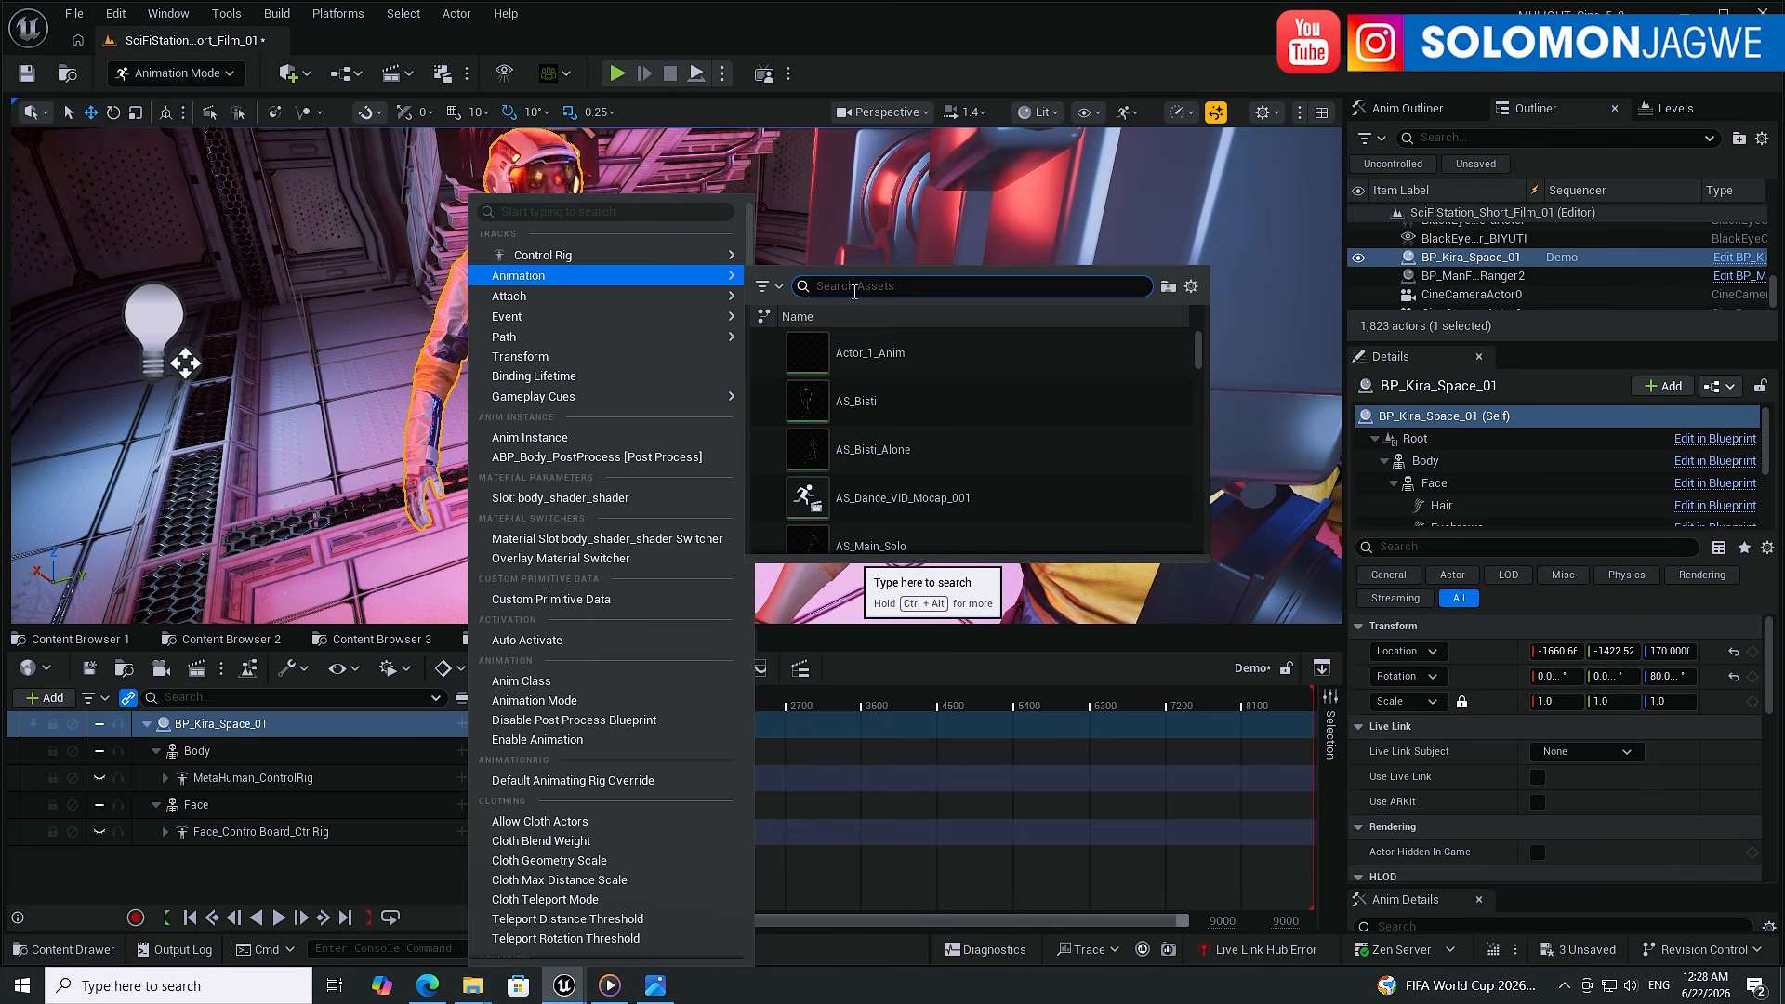
type("bi")
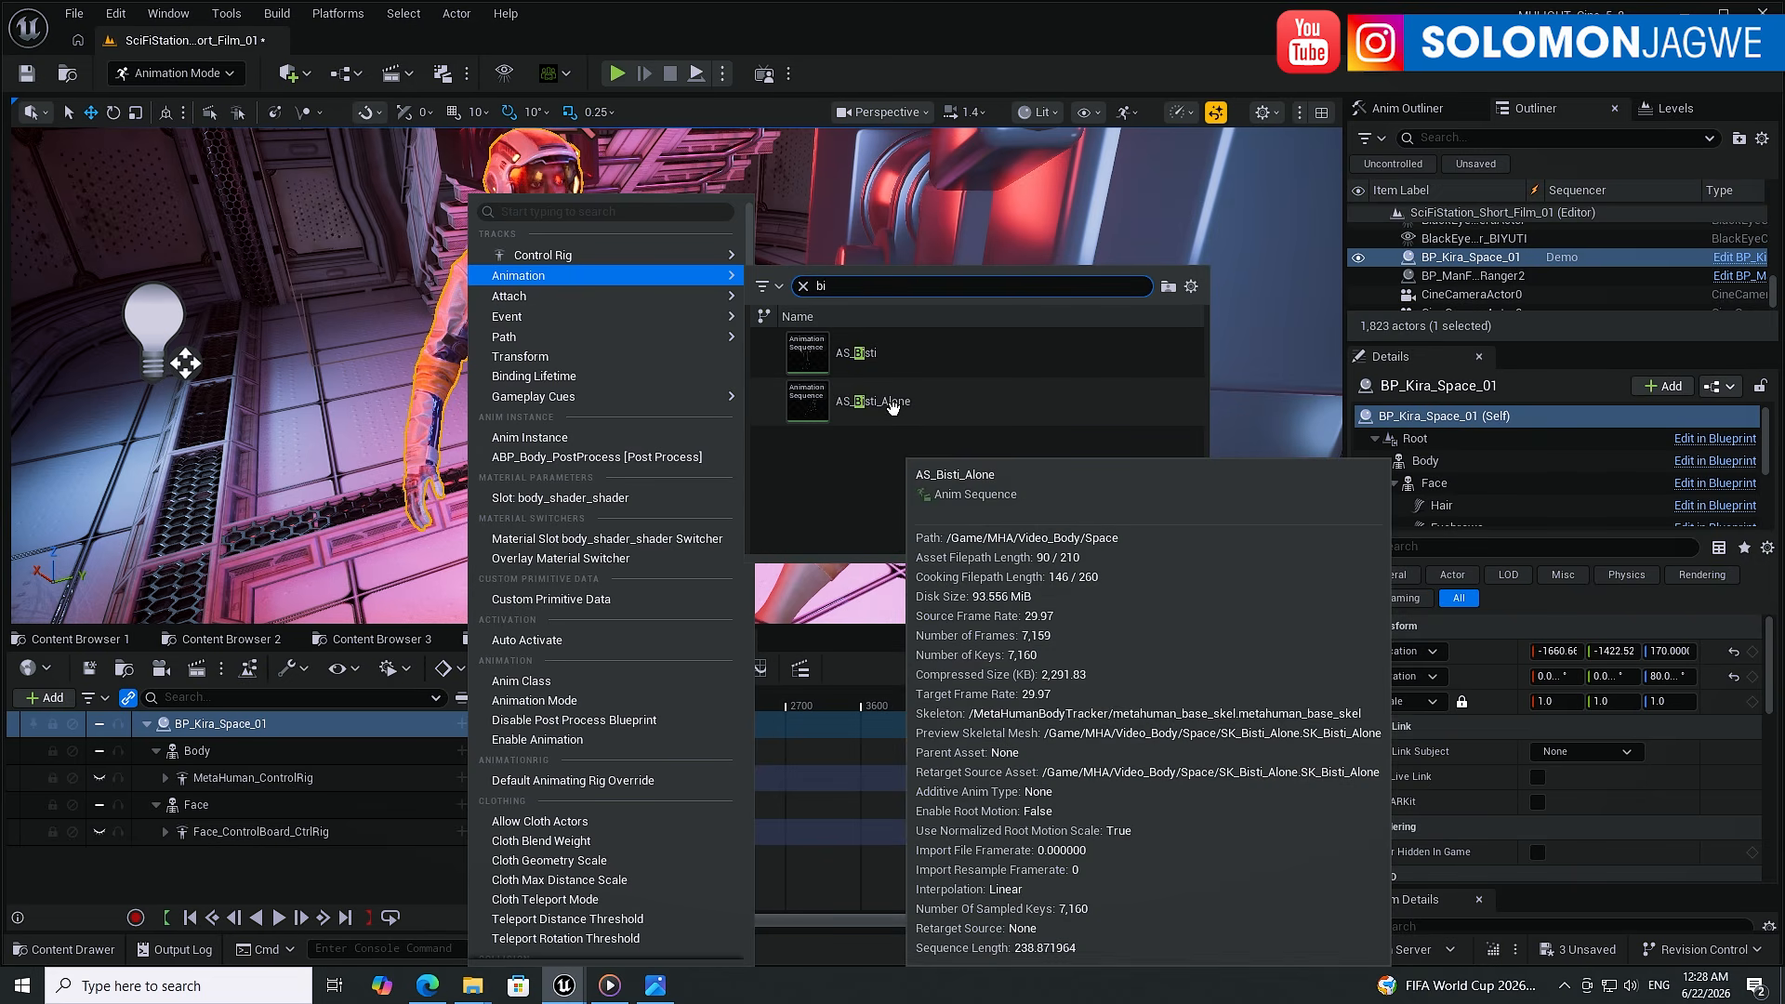
left_click(848, 353)
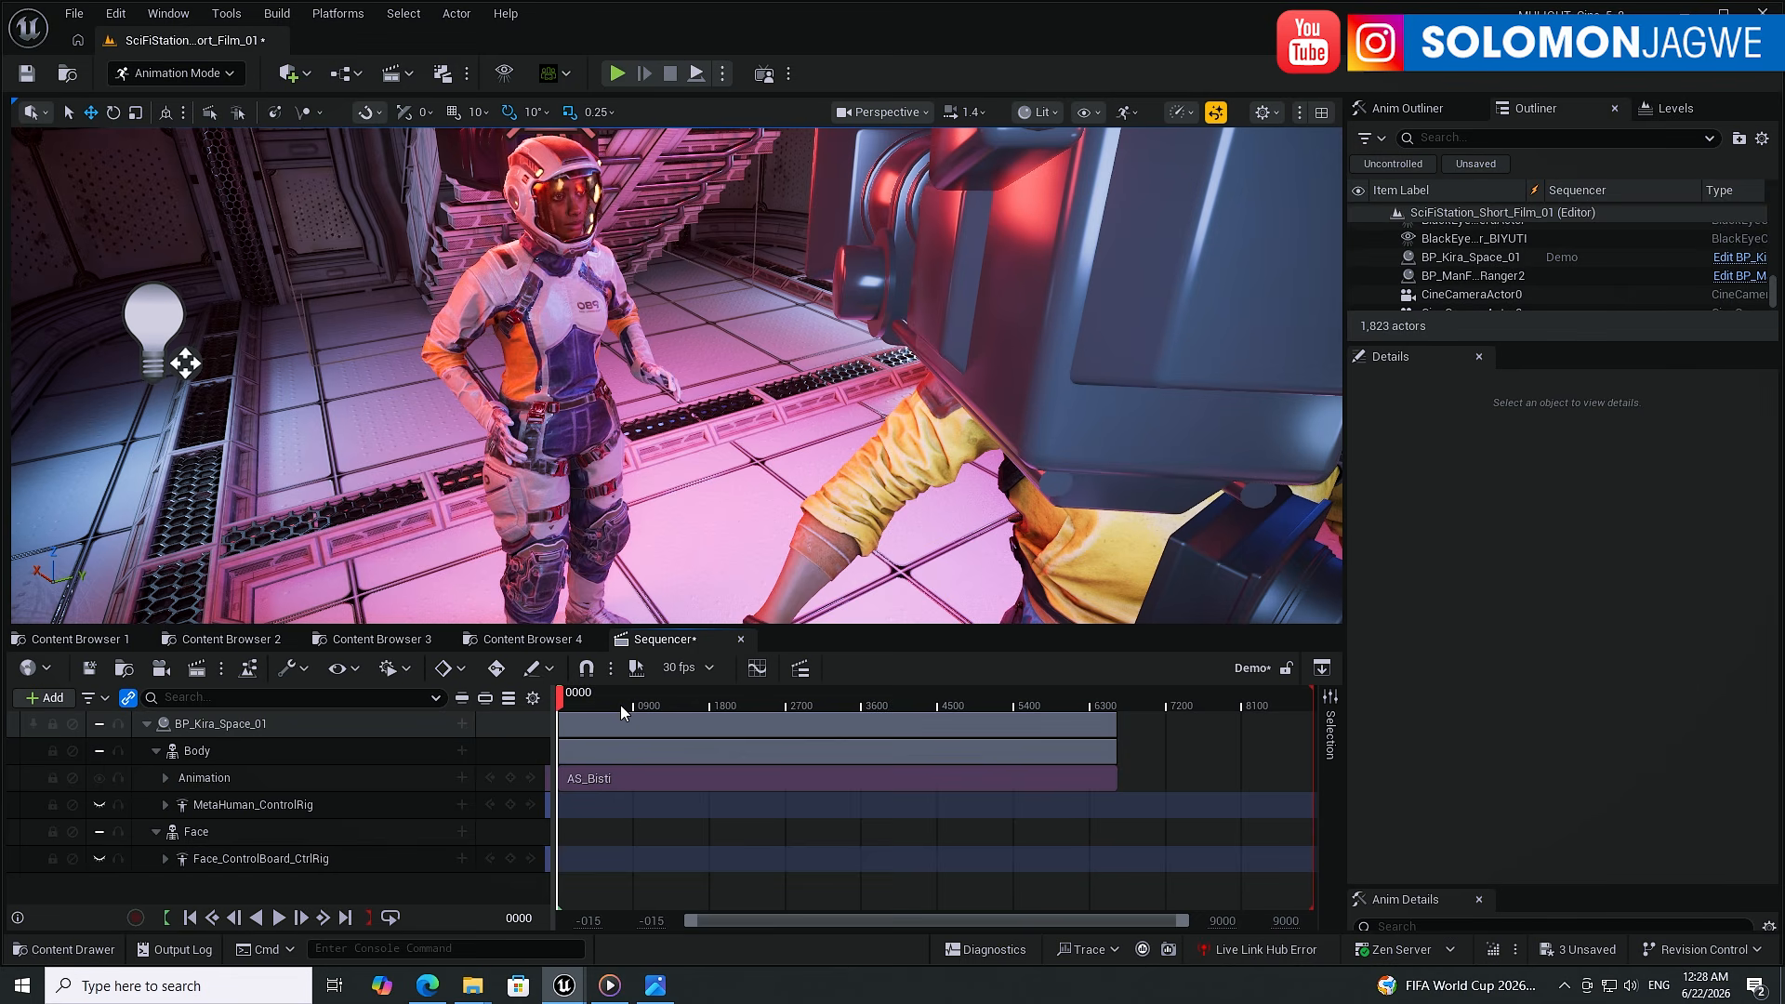
- Play a short stretch of the body animation and return to frame 0
left_click(281, 918)
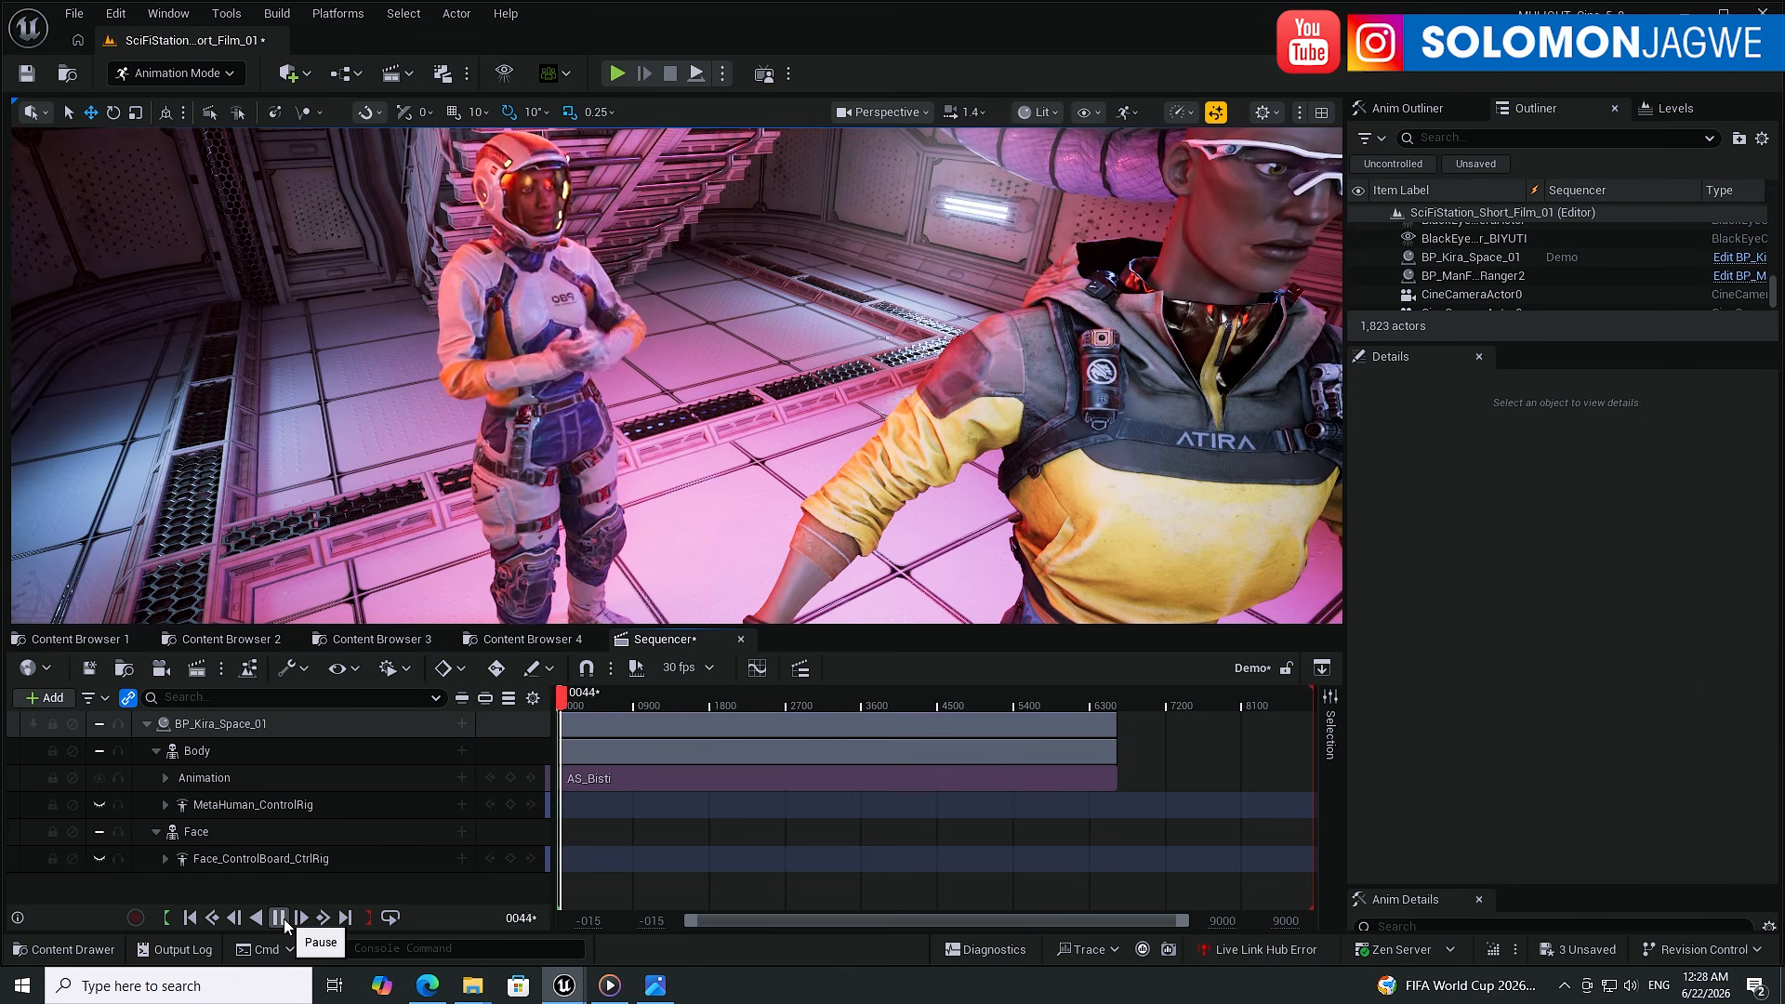
left_click(281, 918)
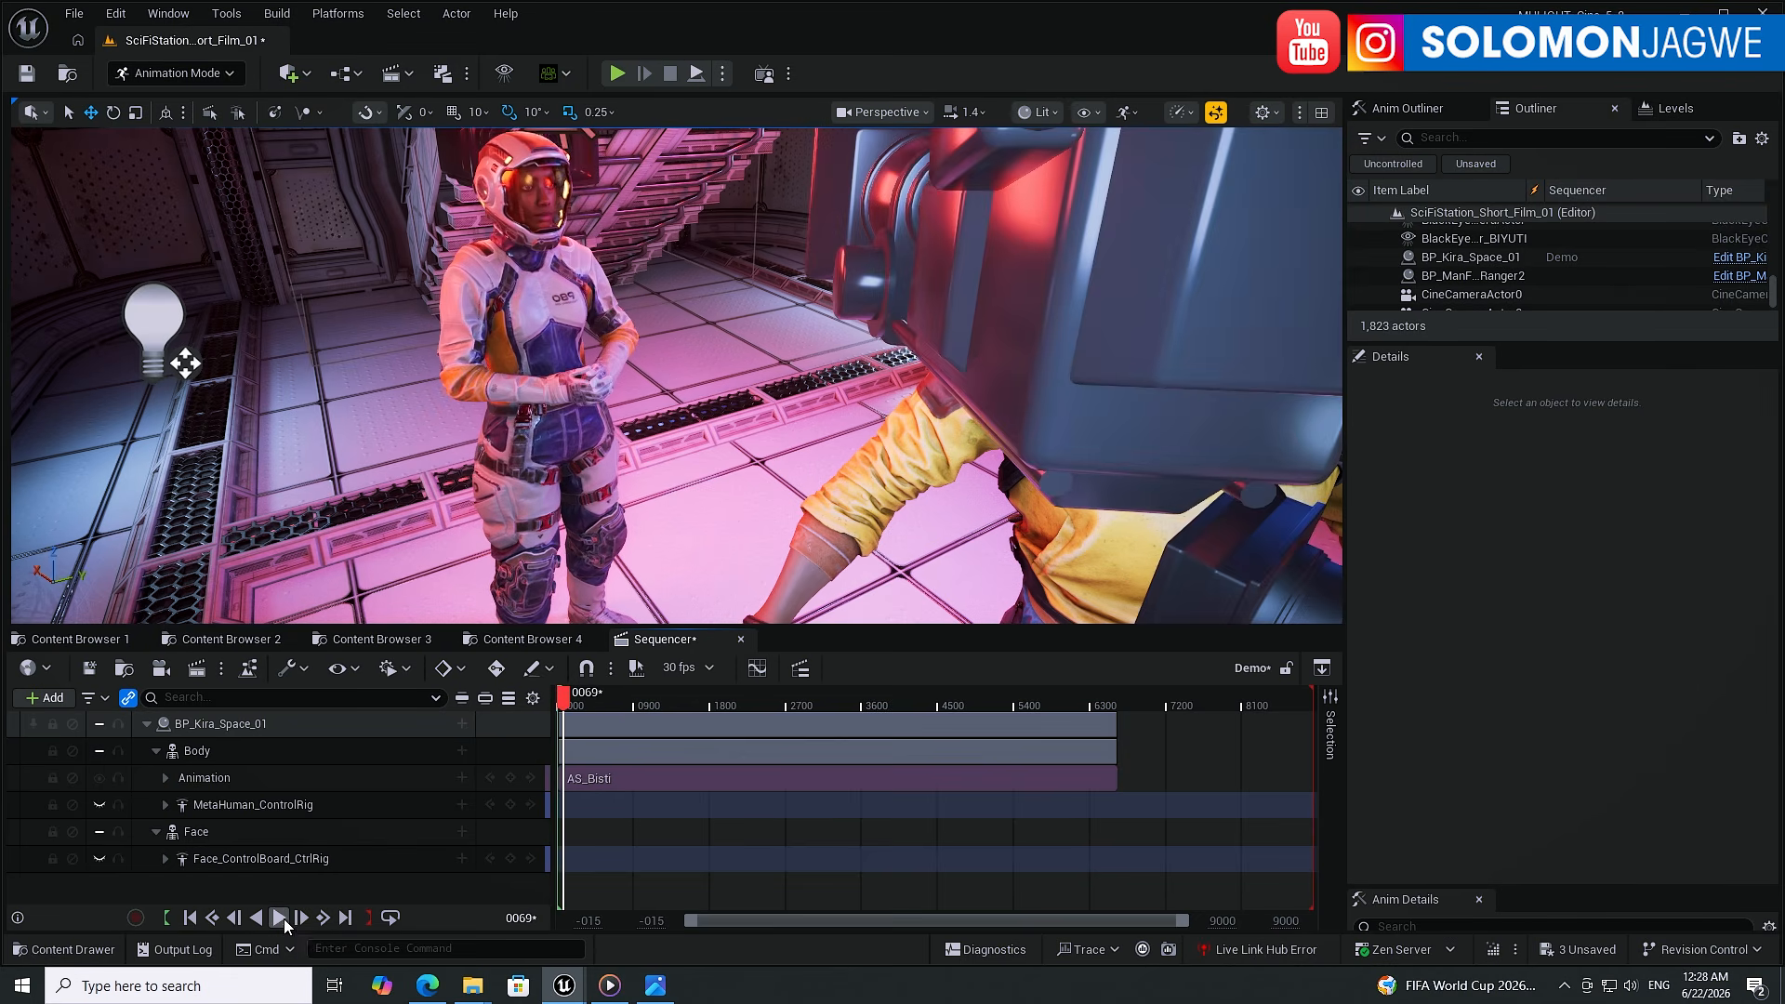
left_click(192, 919)
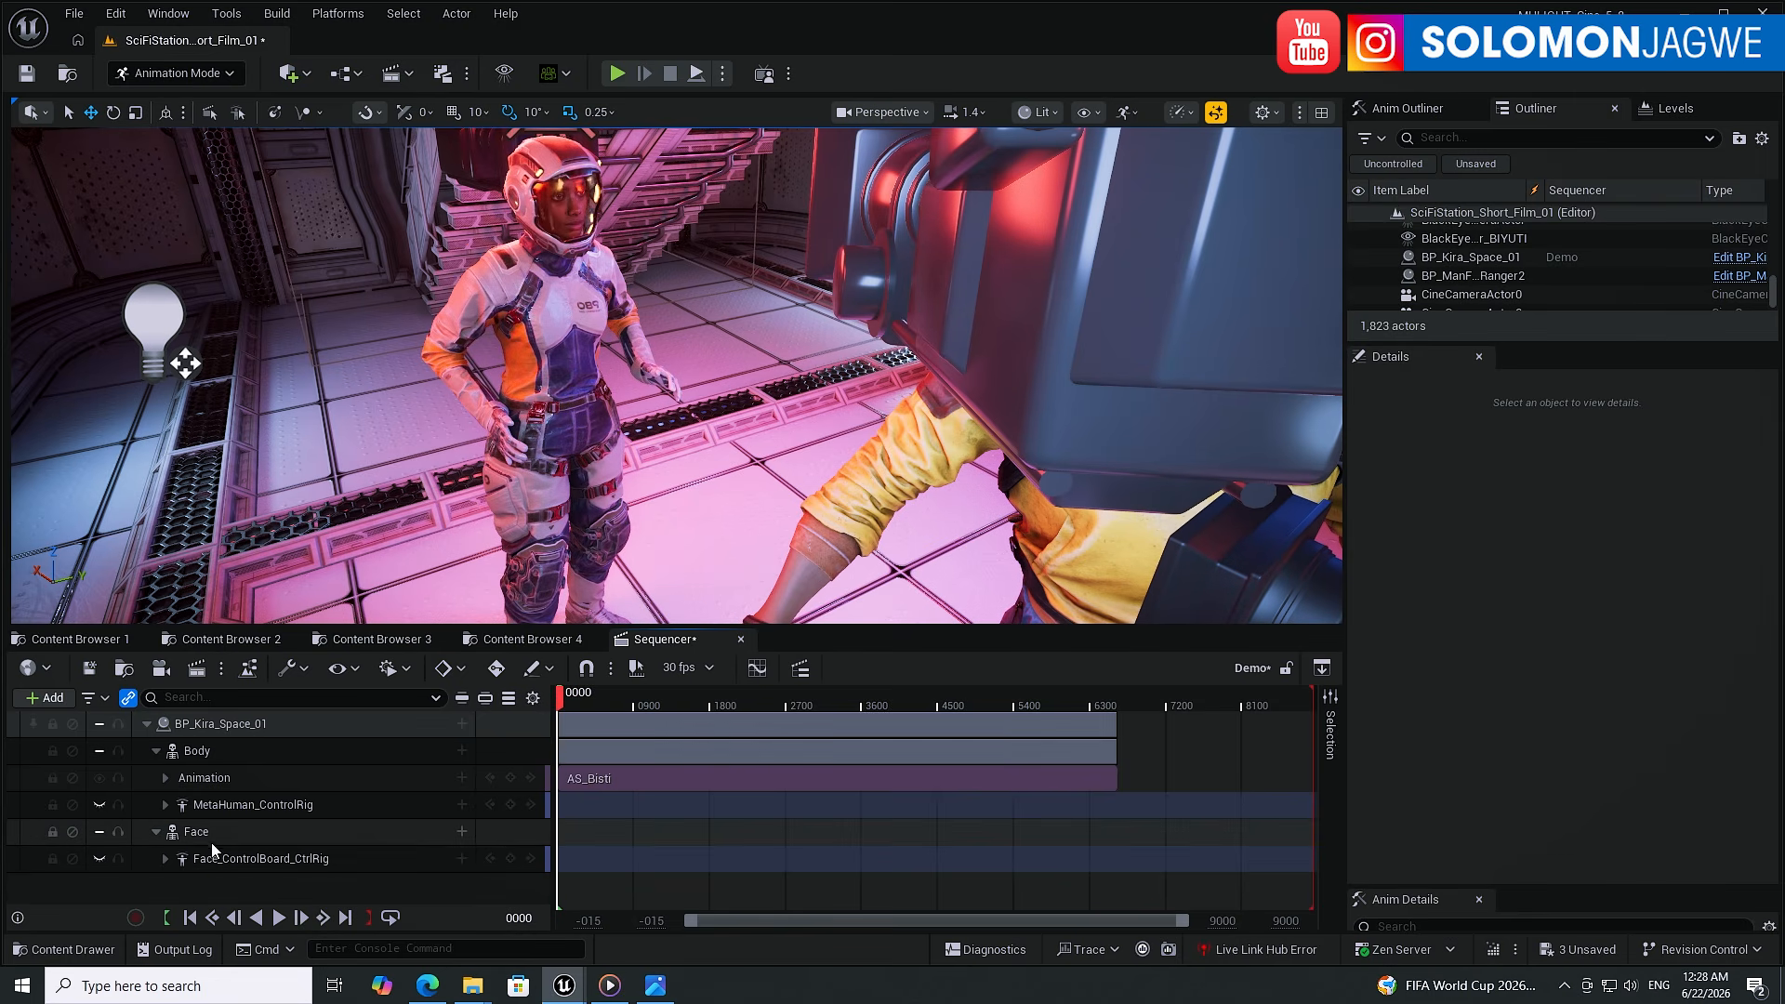
- Add the AS_Bisti animation to BP_Kira_Space_01's Face component and briefly play the sequence
left_click(462, 833)
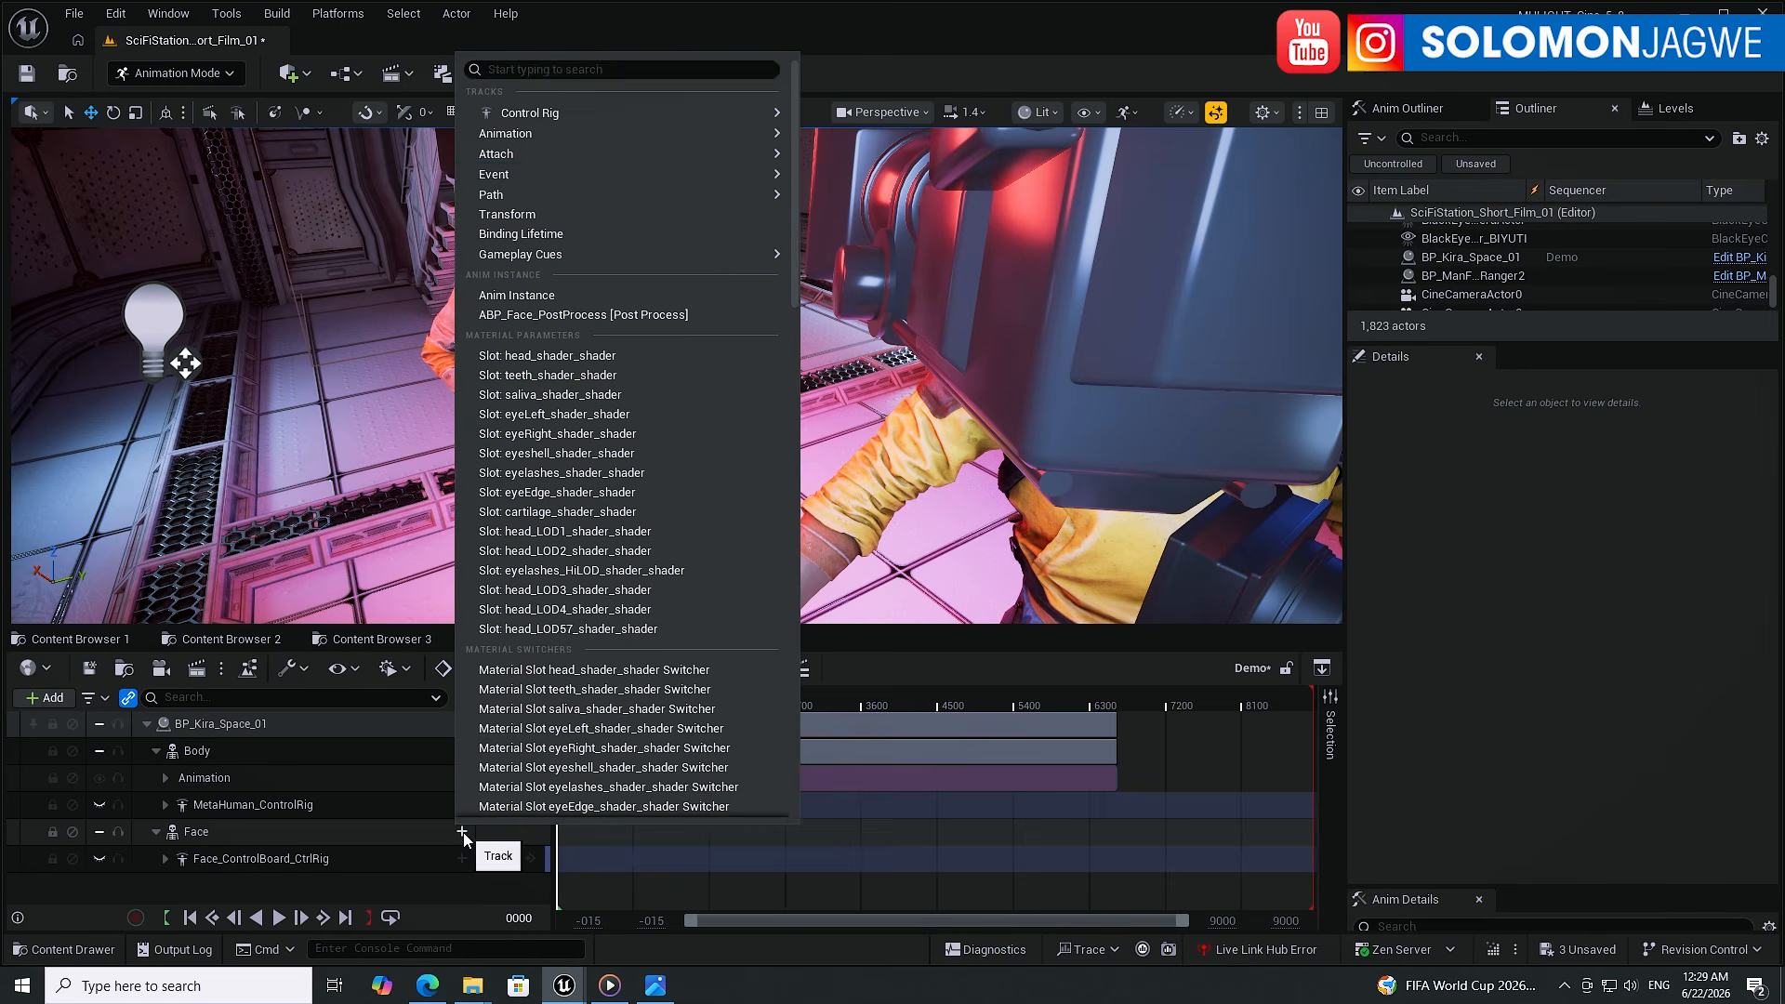
mouse_move(560, 133)
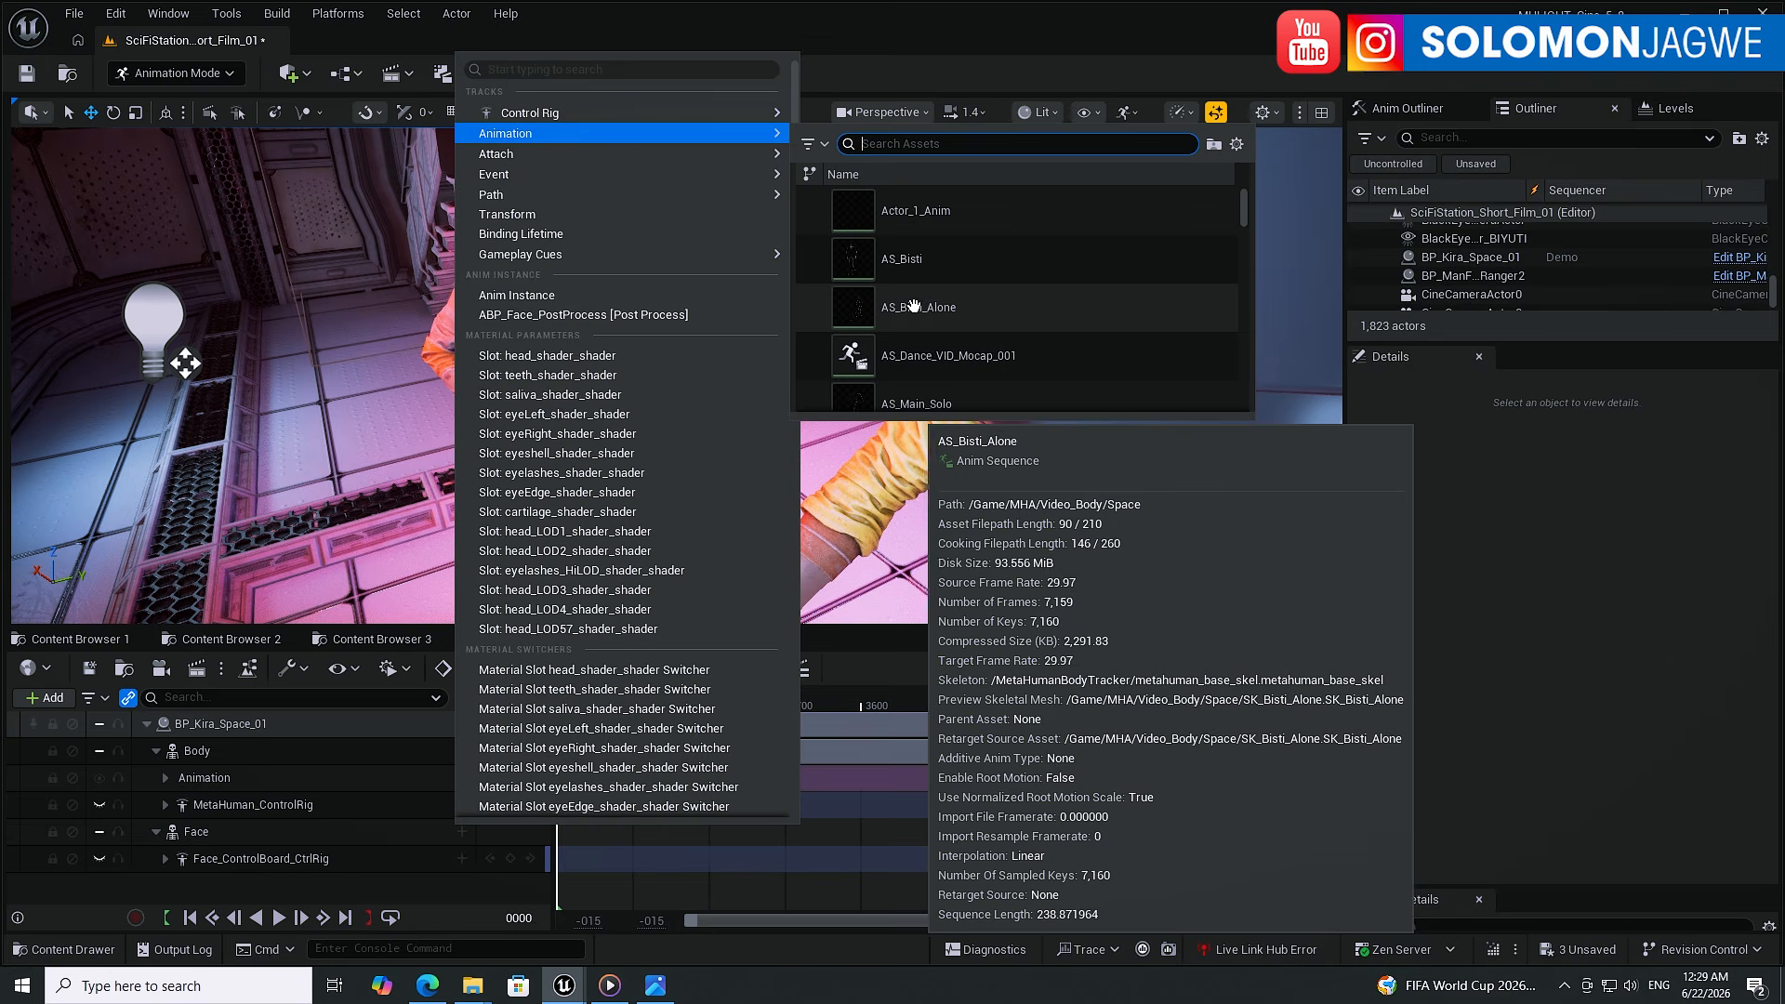
left_click(908, 264)
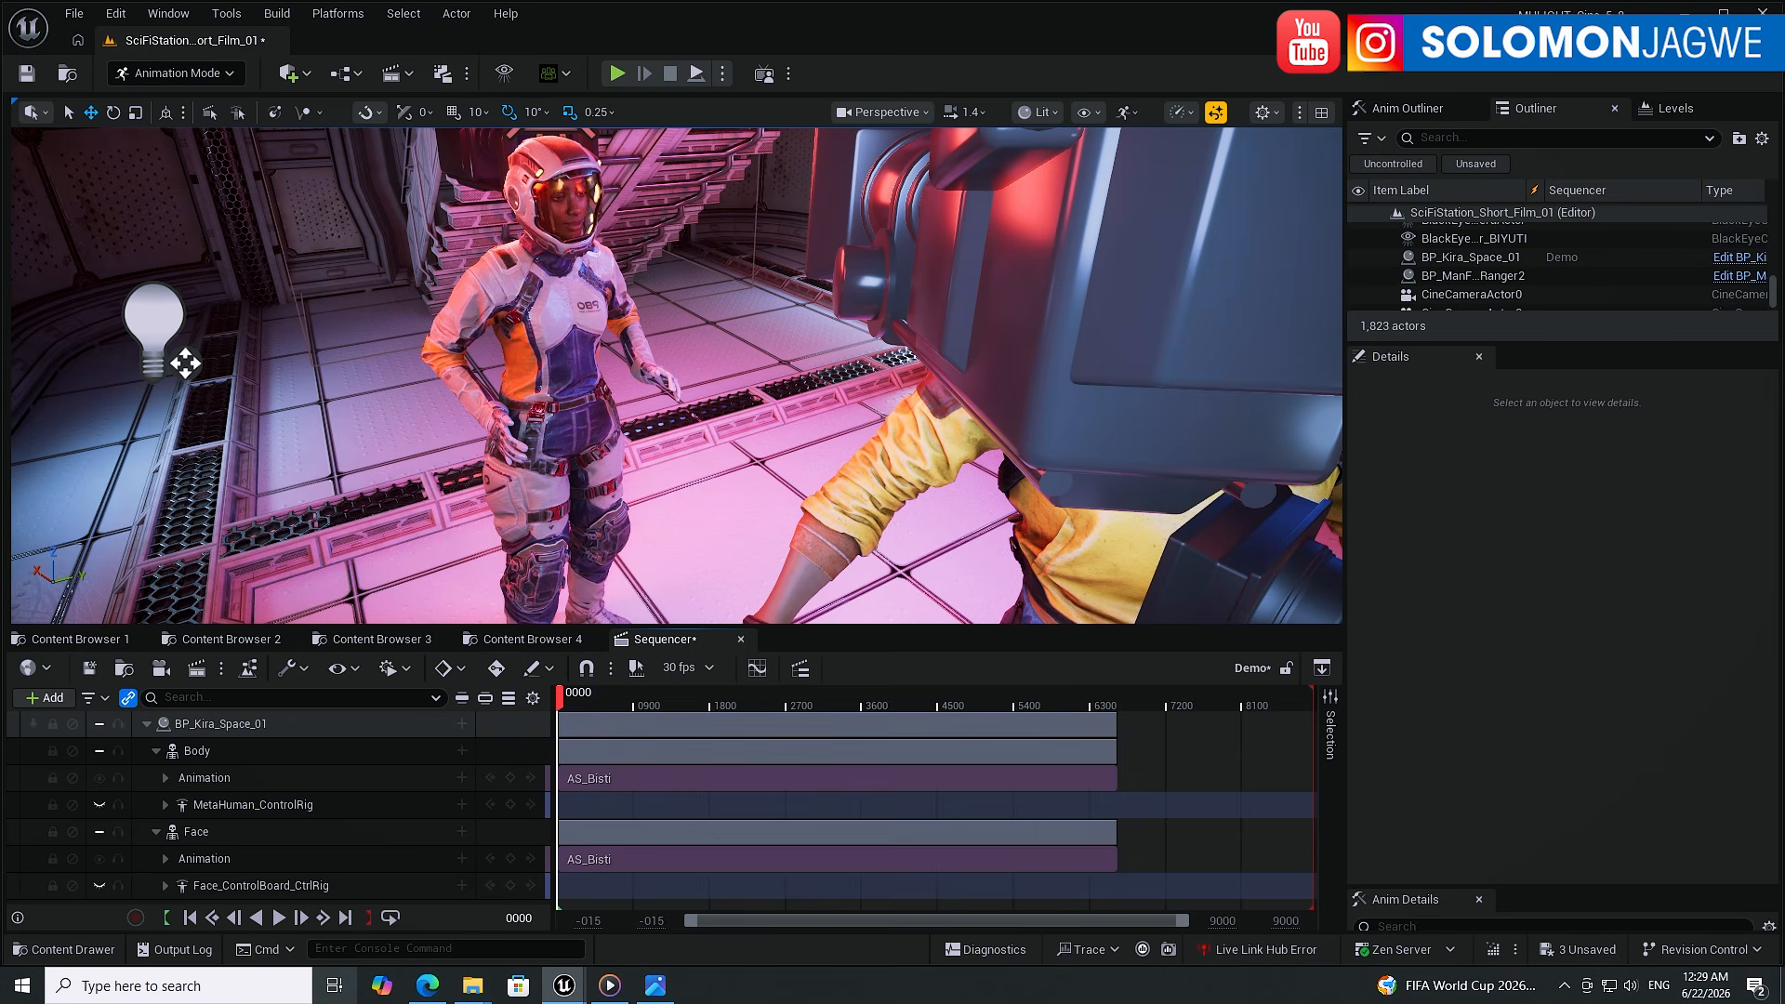
left_click(279, 918)
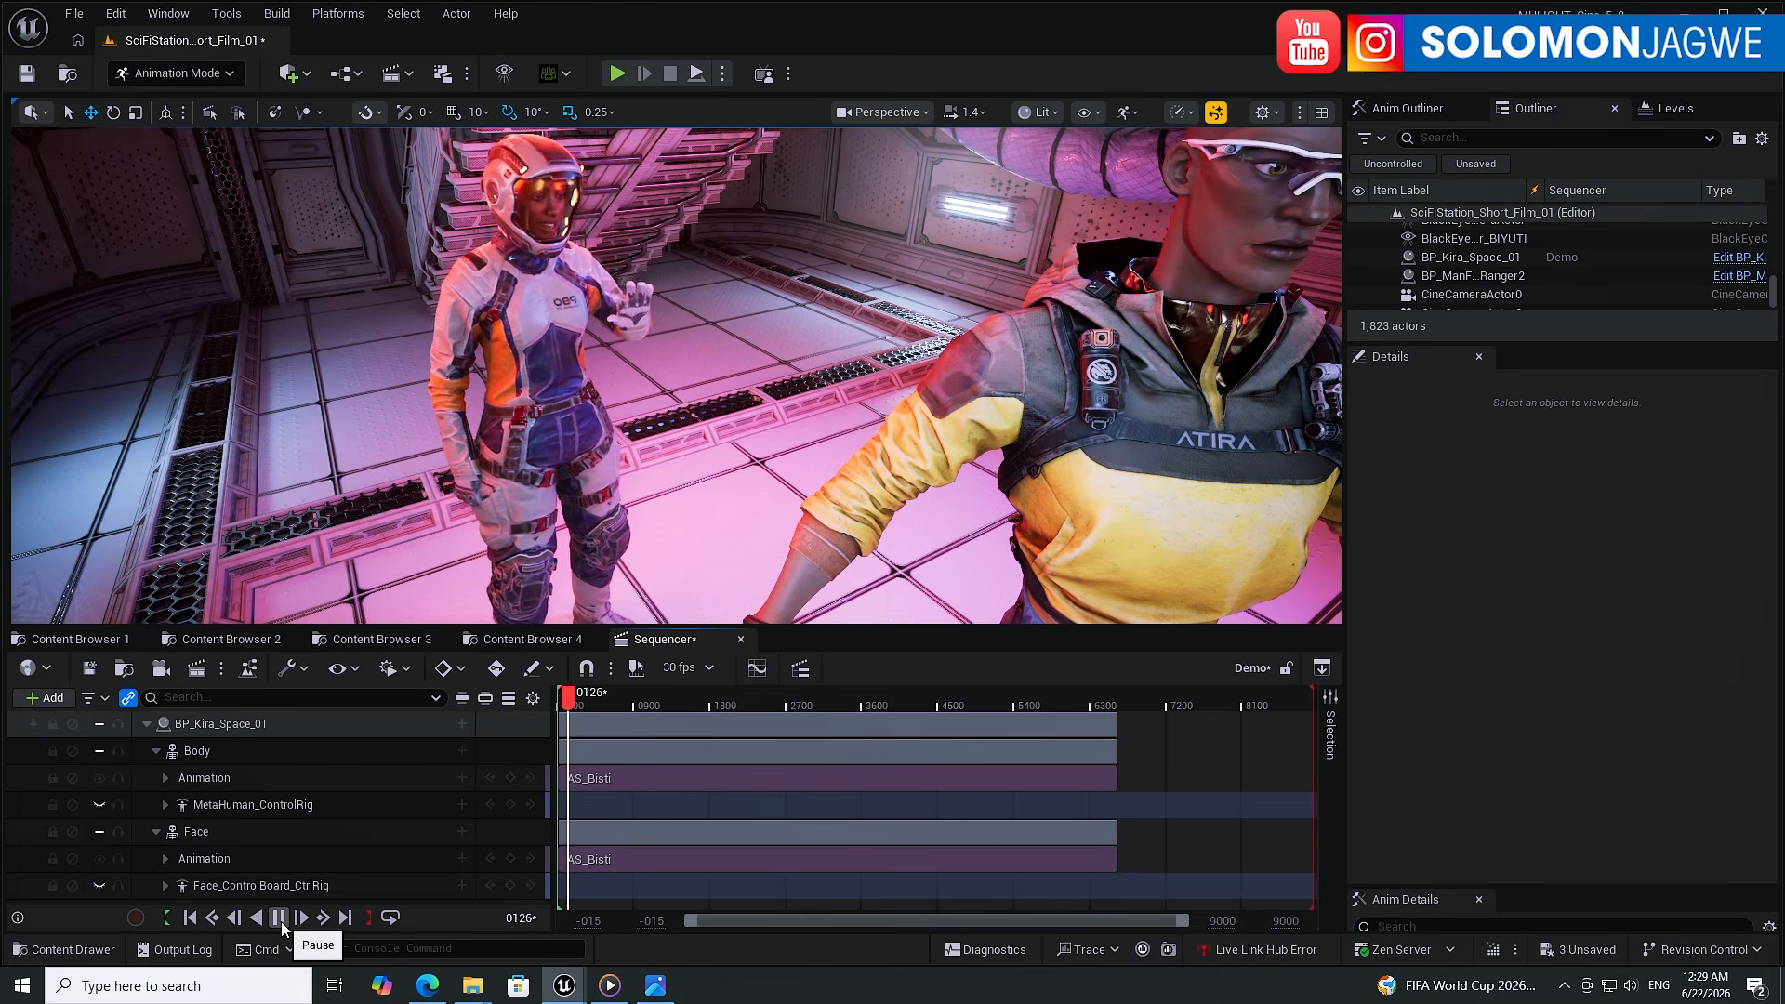
left_click(279, 918)
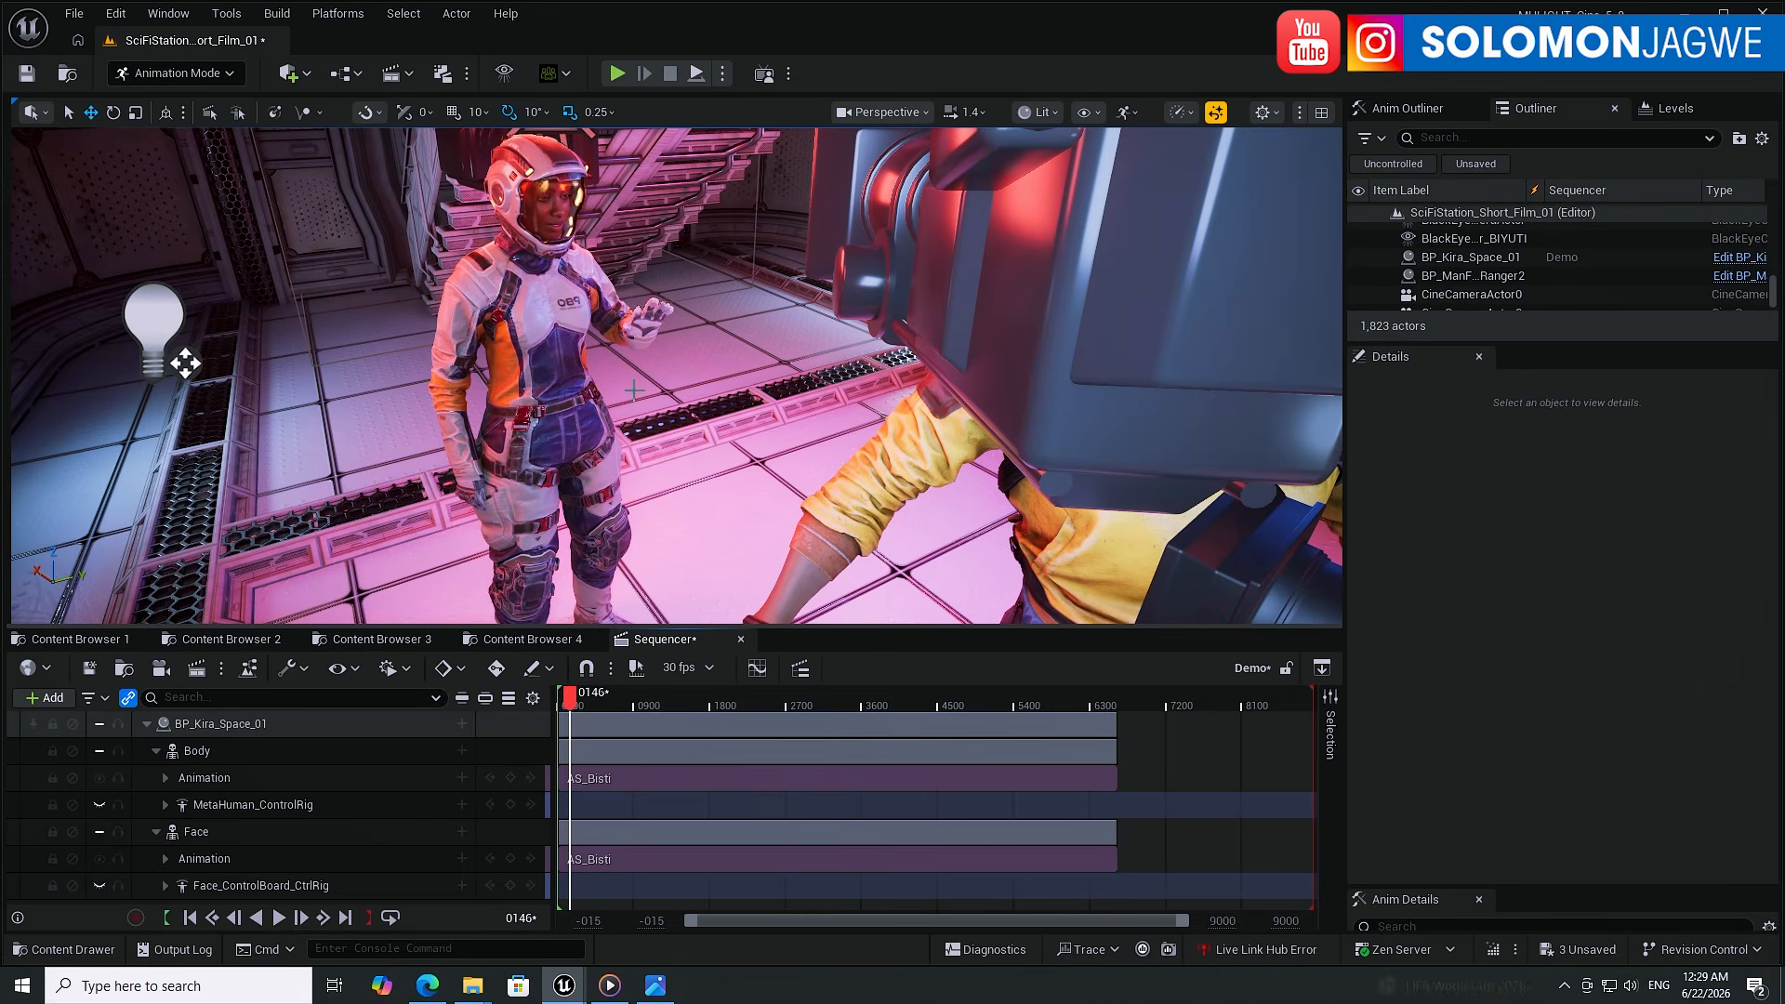
- Play PMP00007_BIYUTI.MOV from the Biyuti folder beside the viewport to compare its gestures with Kira's, then pause it and return to Unreal Editor
mouse_move(605, 992)
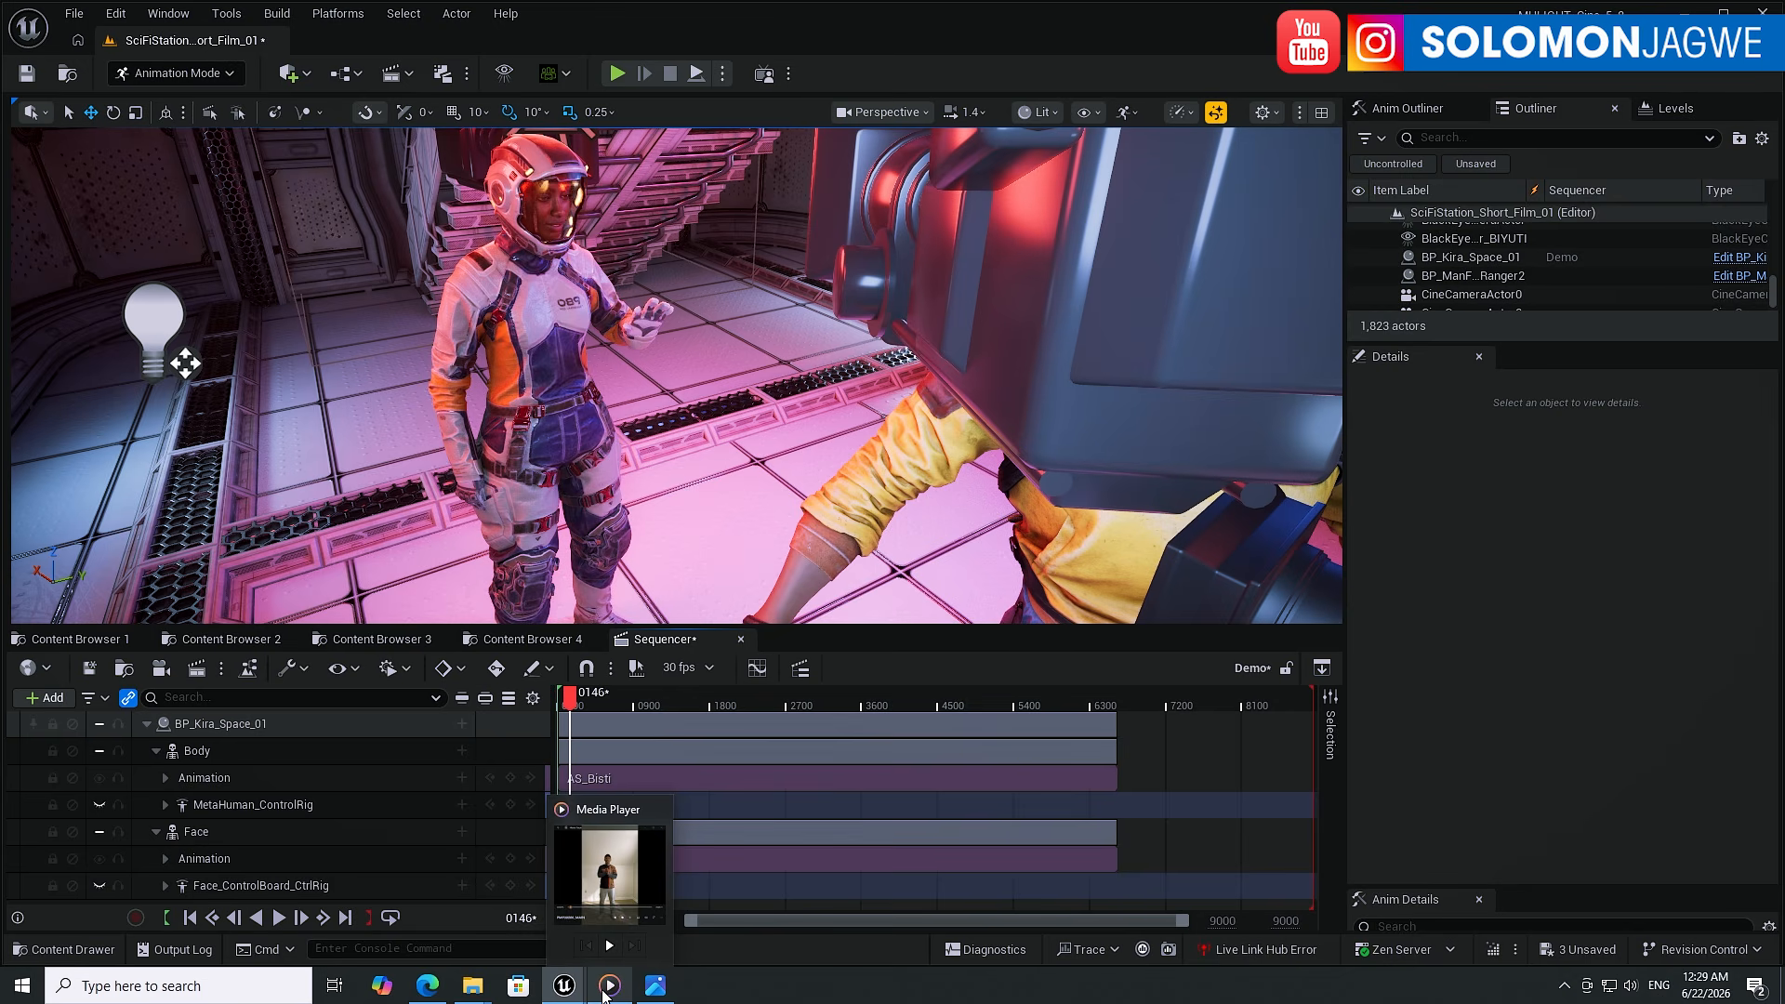
mouse_move(473, 987)
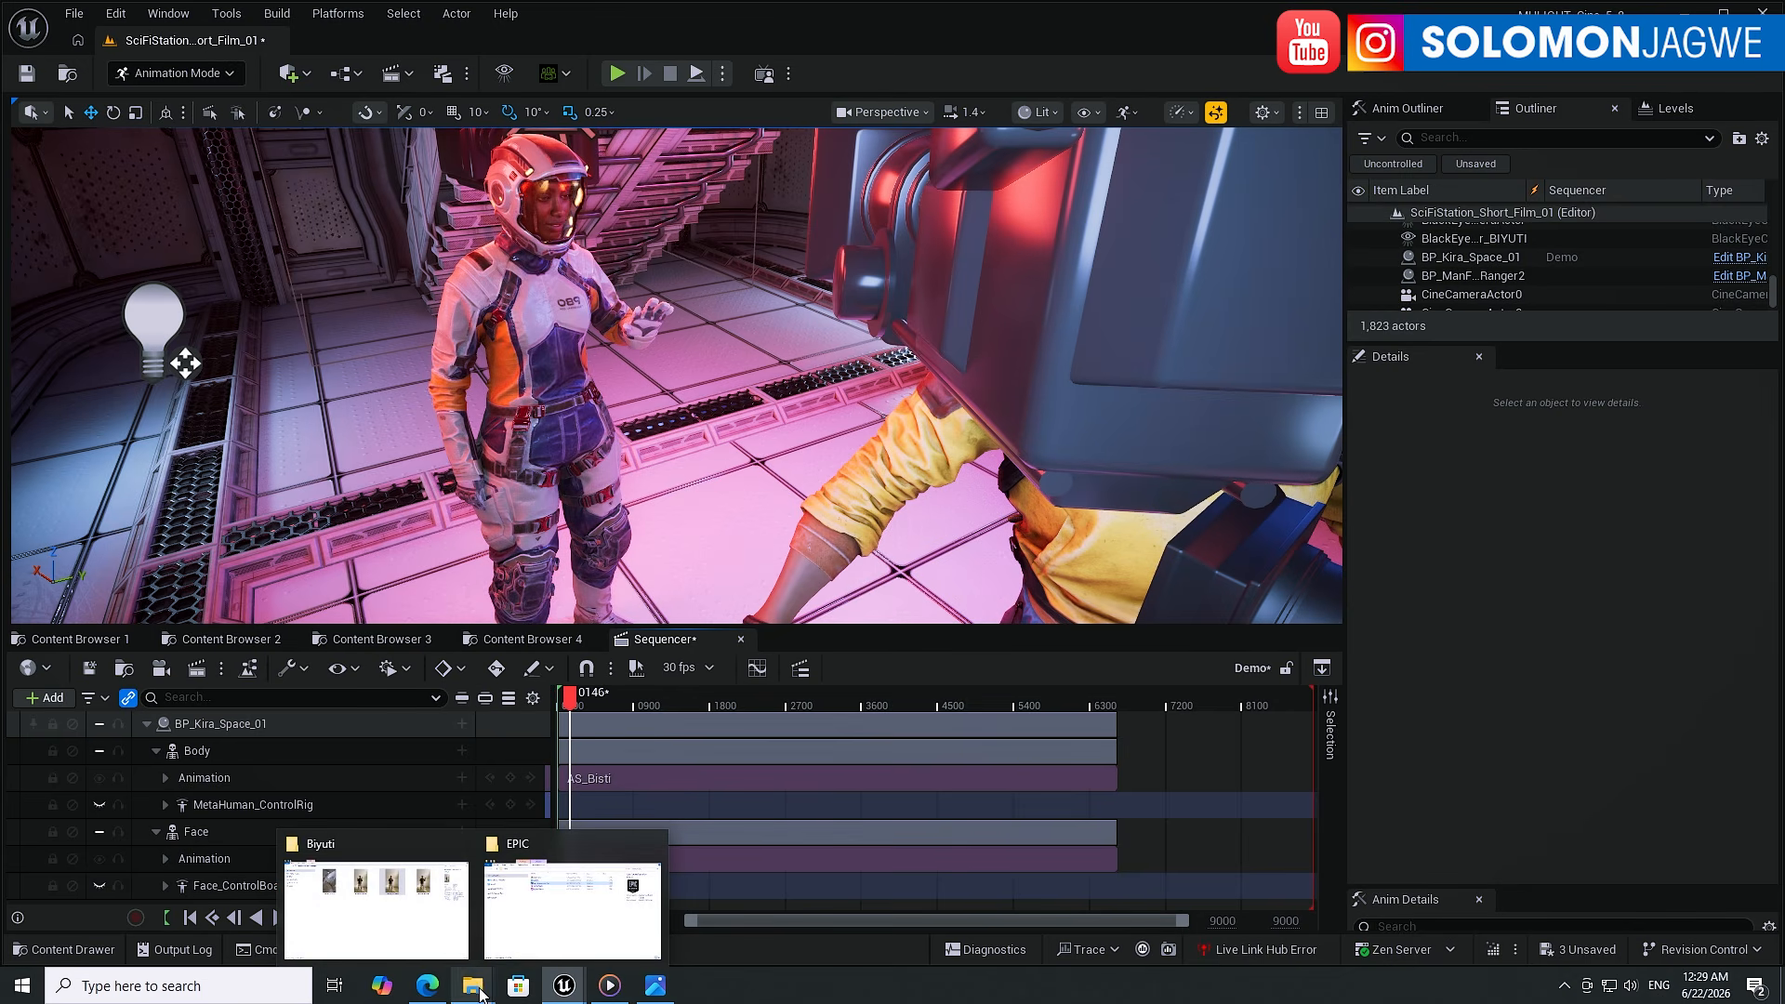
left_click(404, 927)
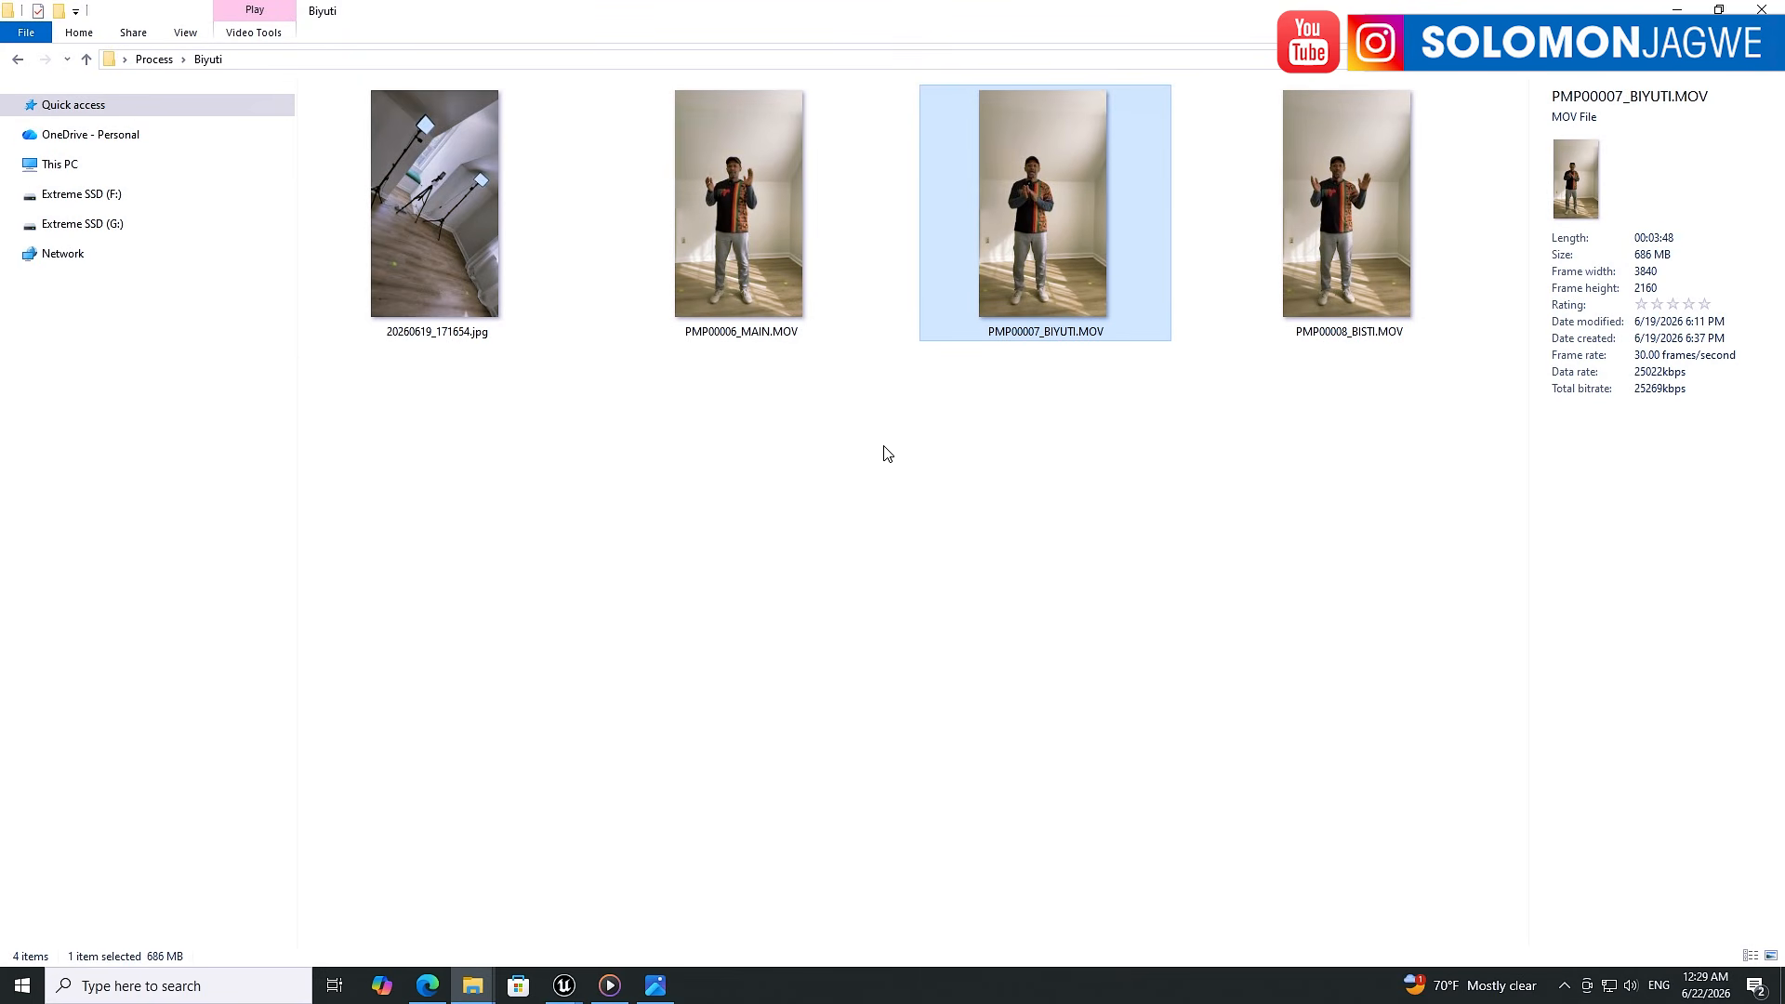
double_click(1063, 294)
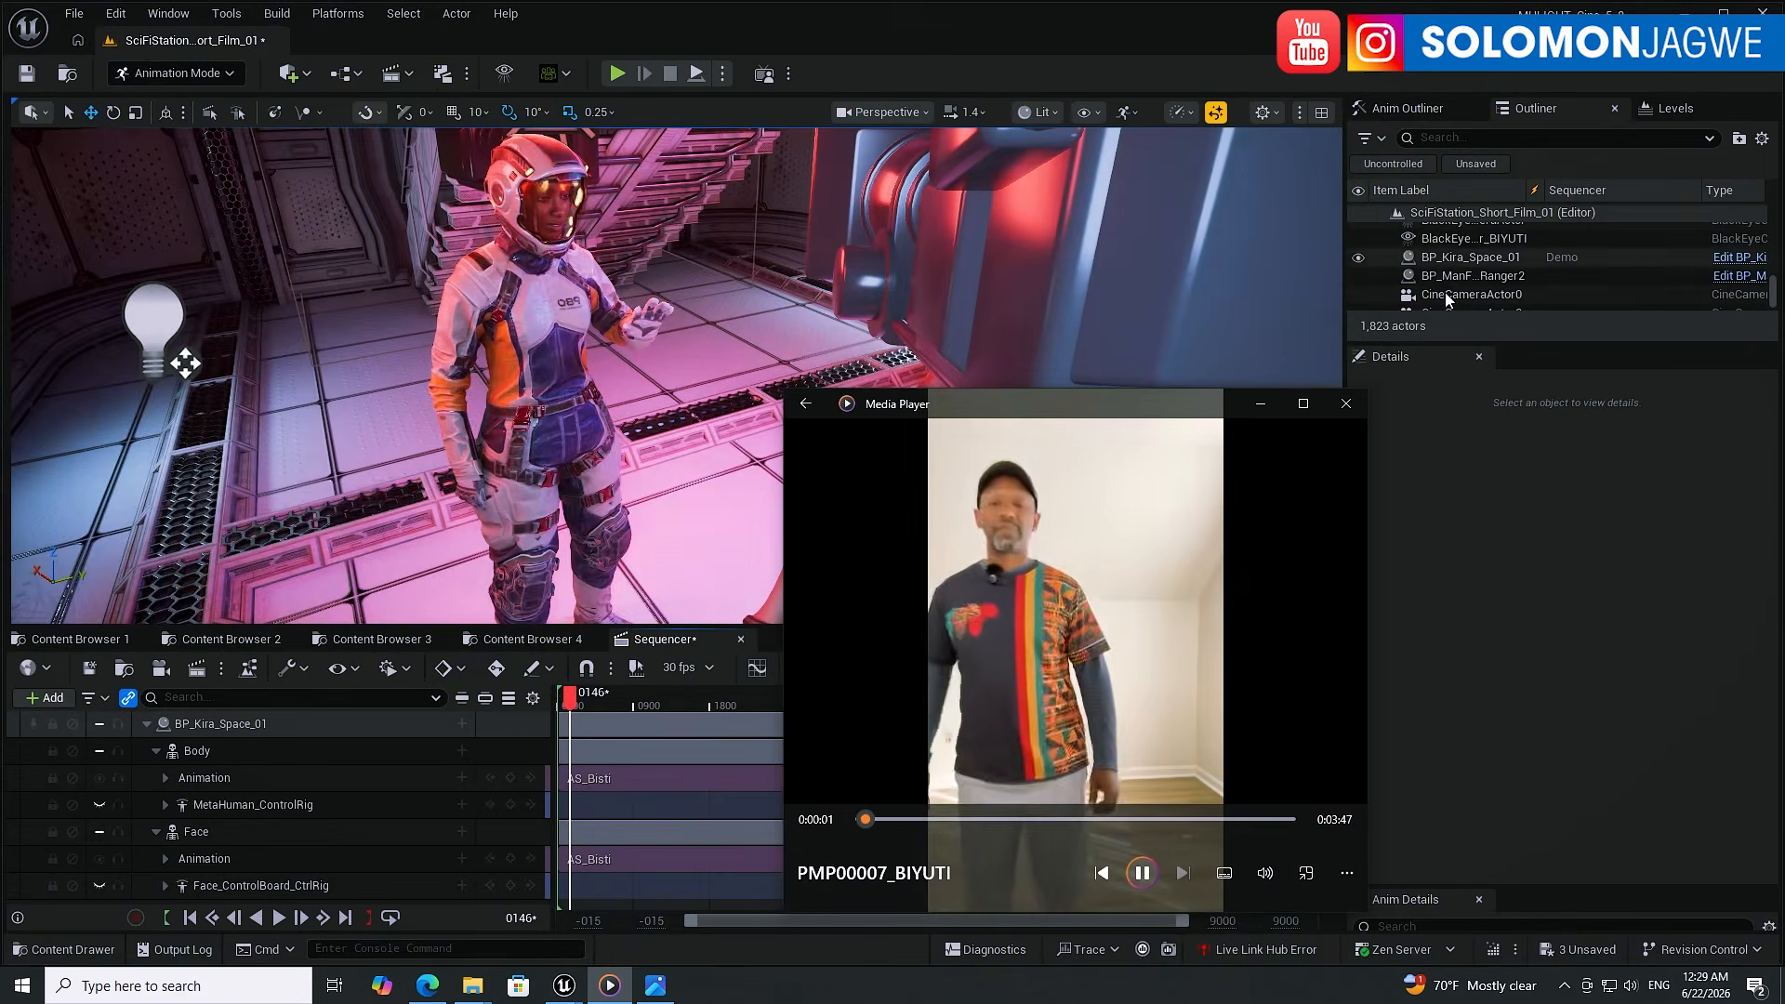
left_click_drag(1100, 403, 1236, 174)
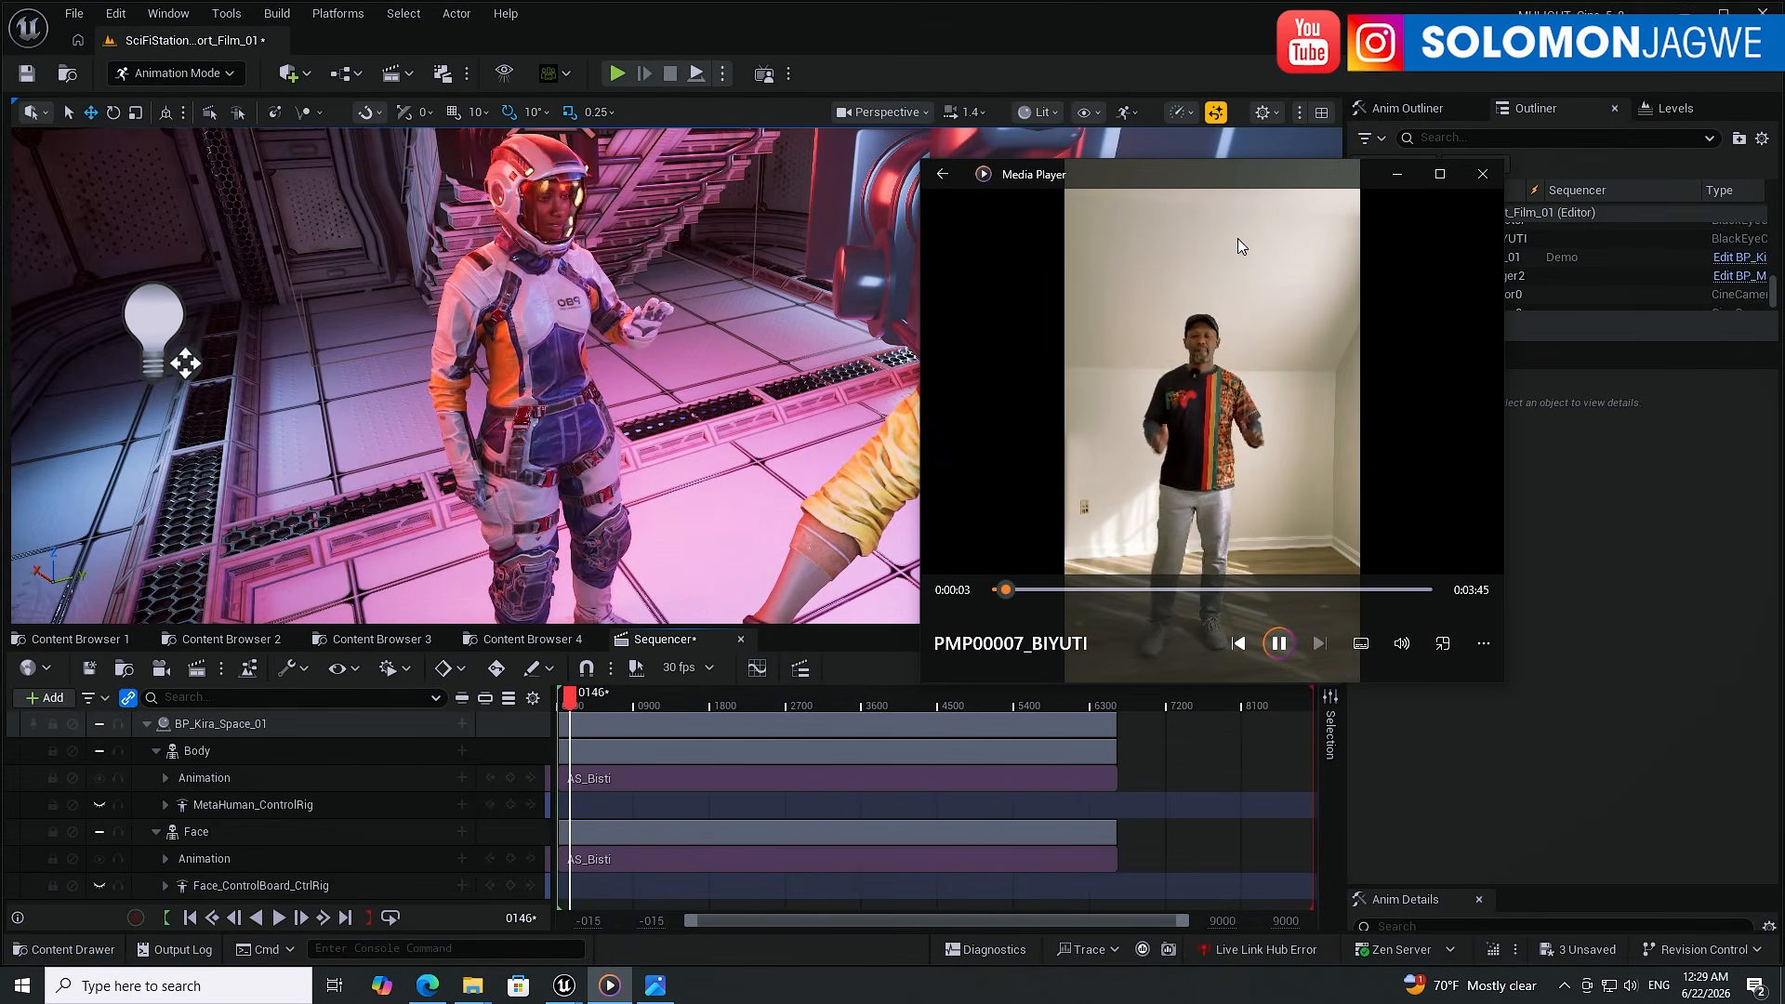
left_click(1198, 318)
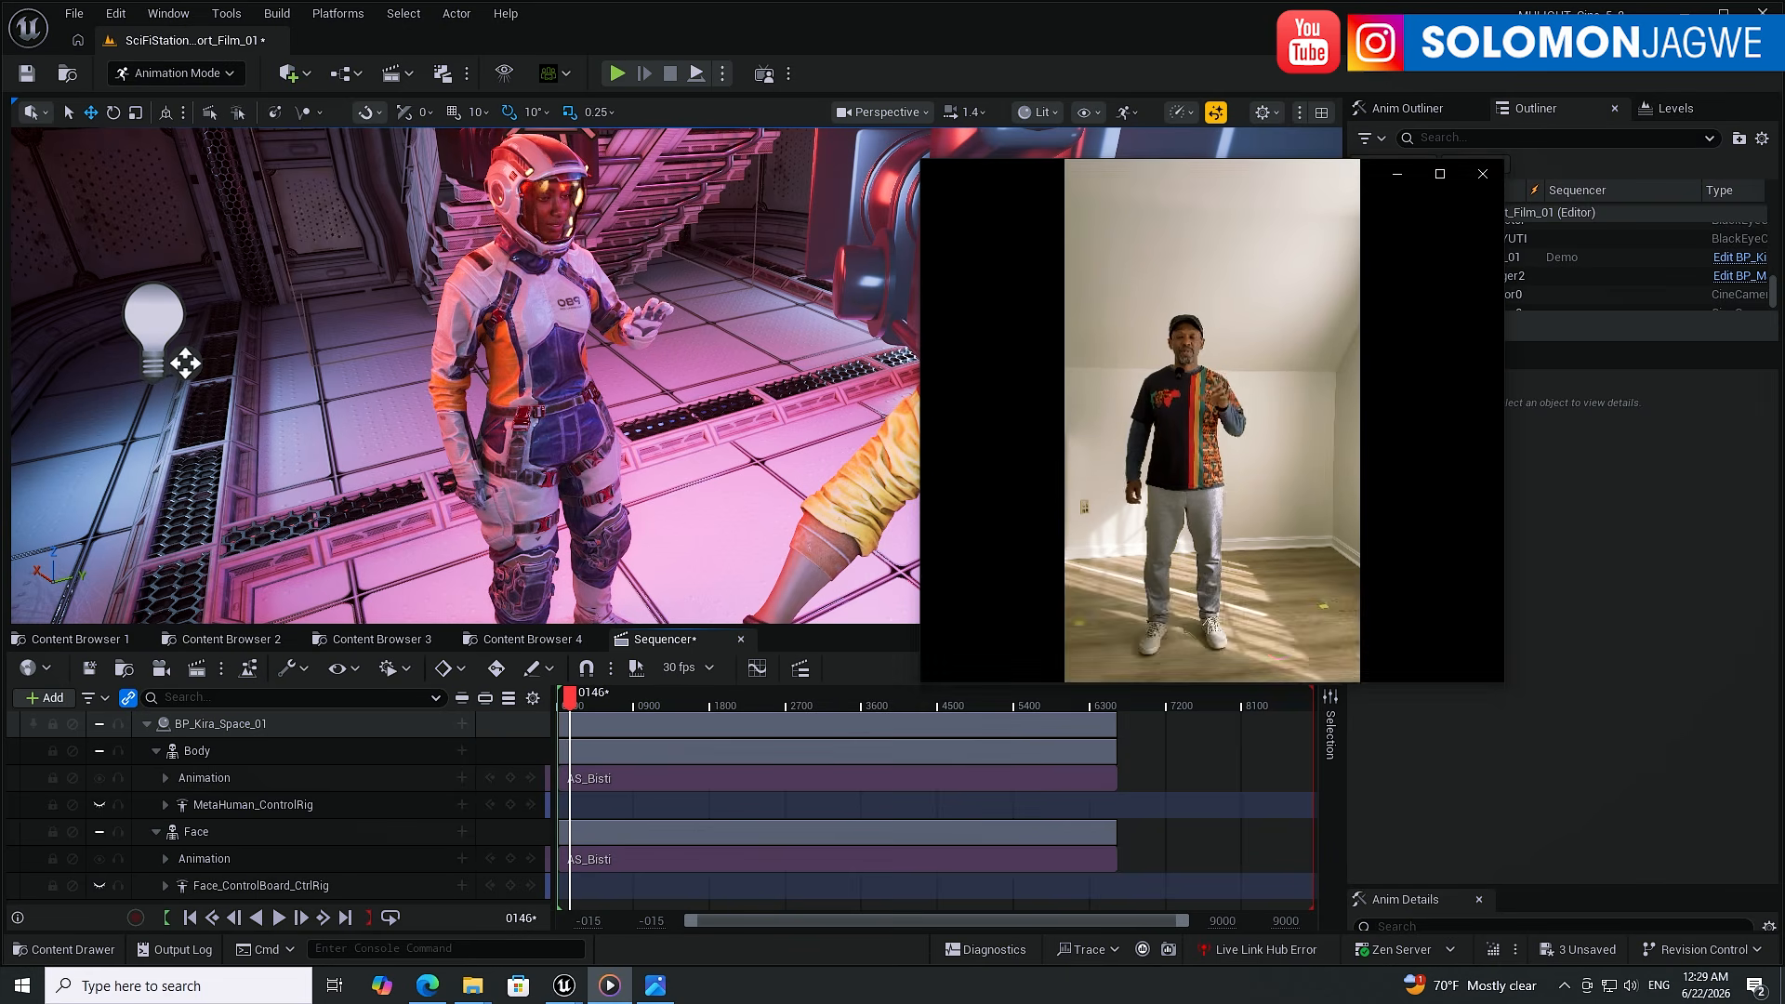
left_click(1280, 643)
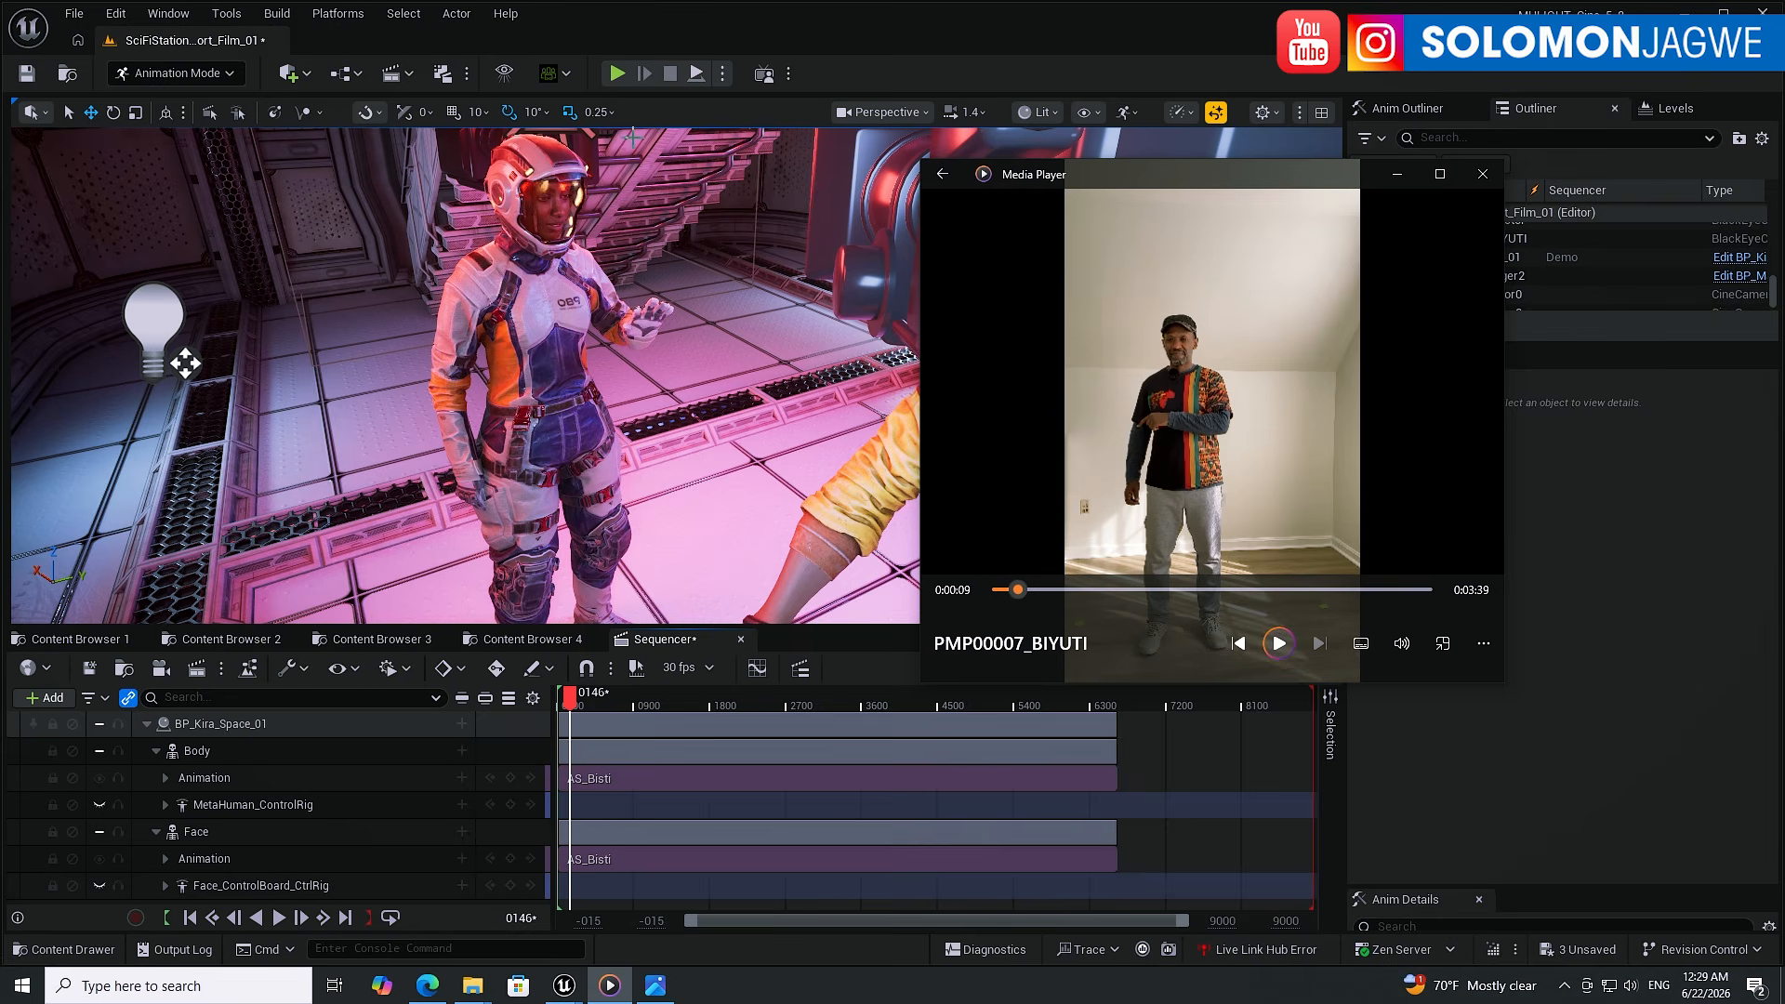
left_click(748, 22)
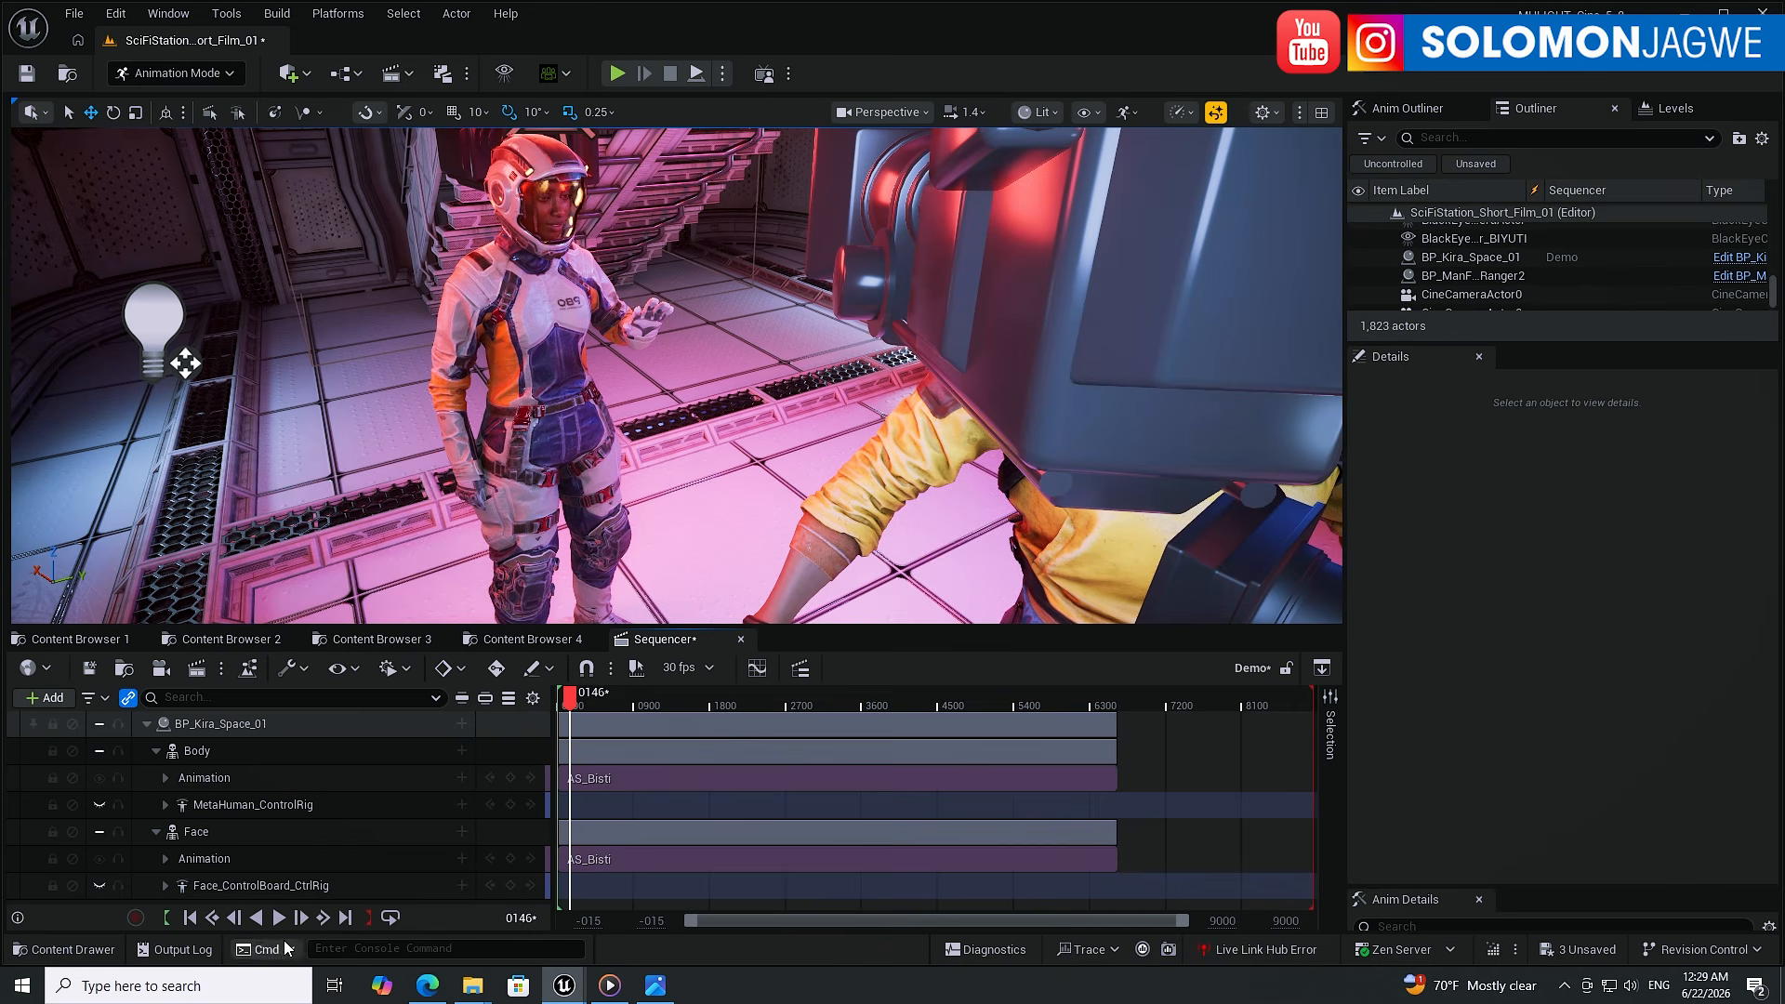
- Continue playing Kira's animation briefly to compare it with the reference video and rewind to frame 0
left_click(279, 917)
left_click(279, 917)
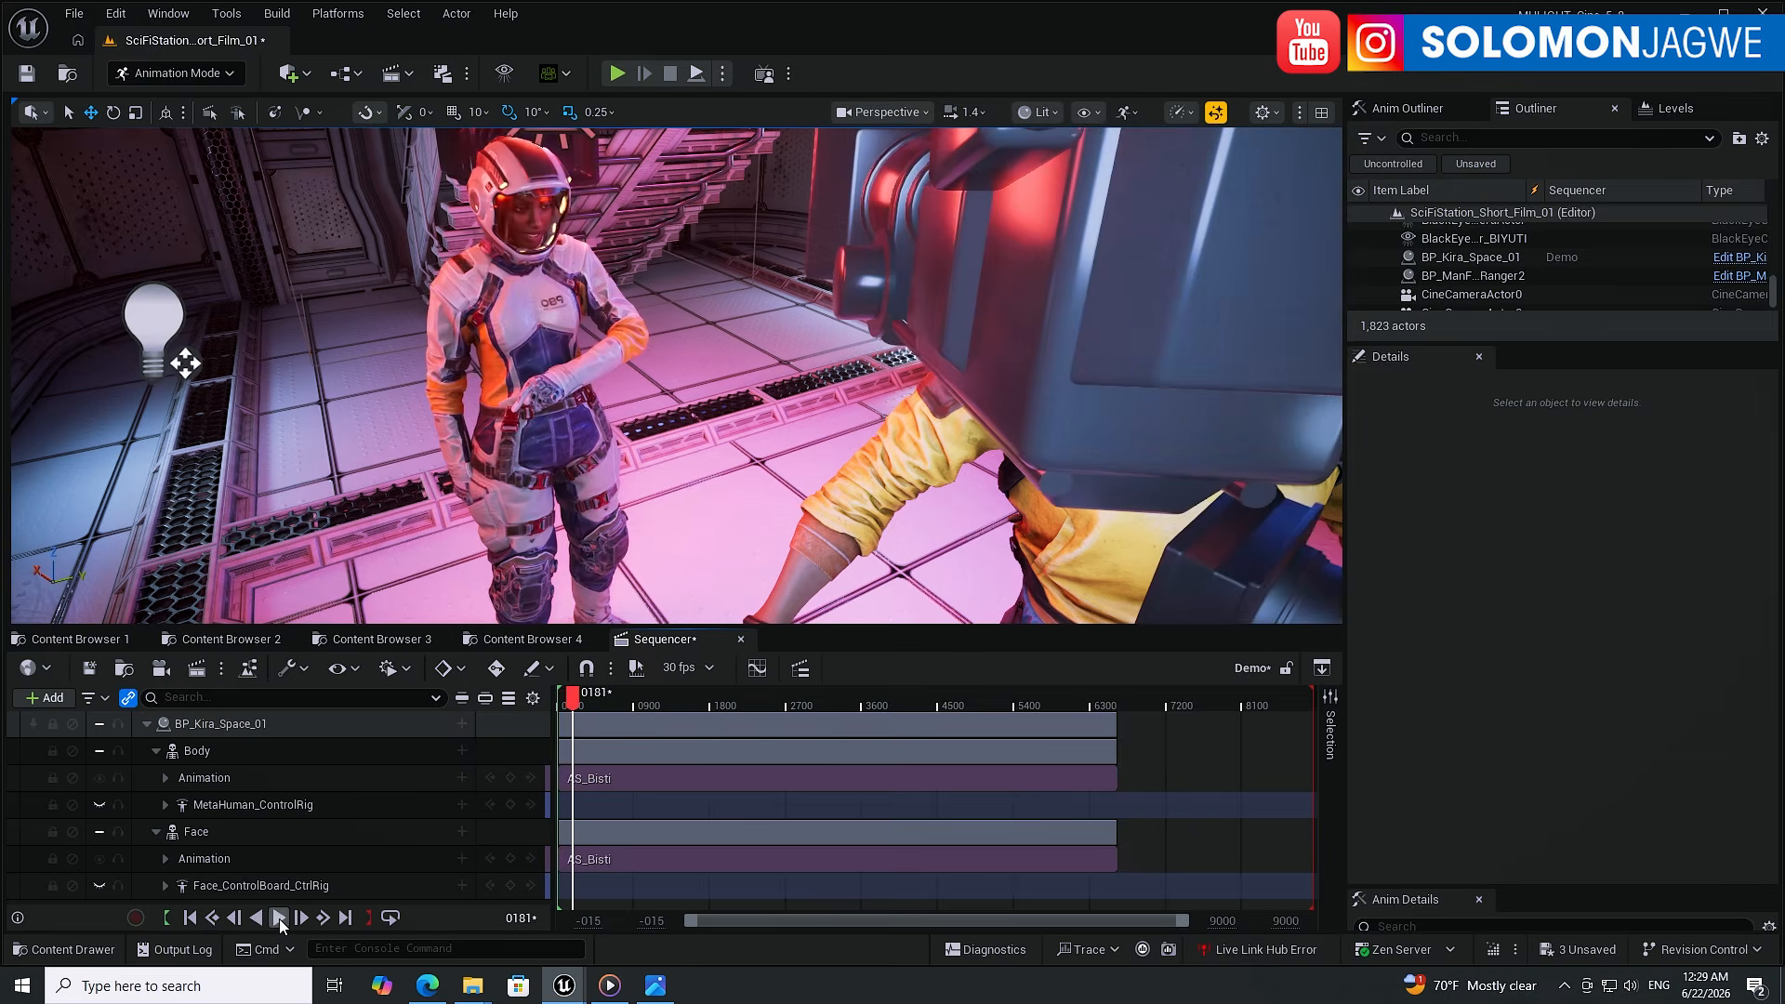
left_click(560, 699)
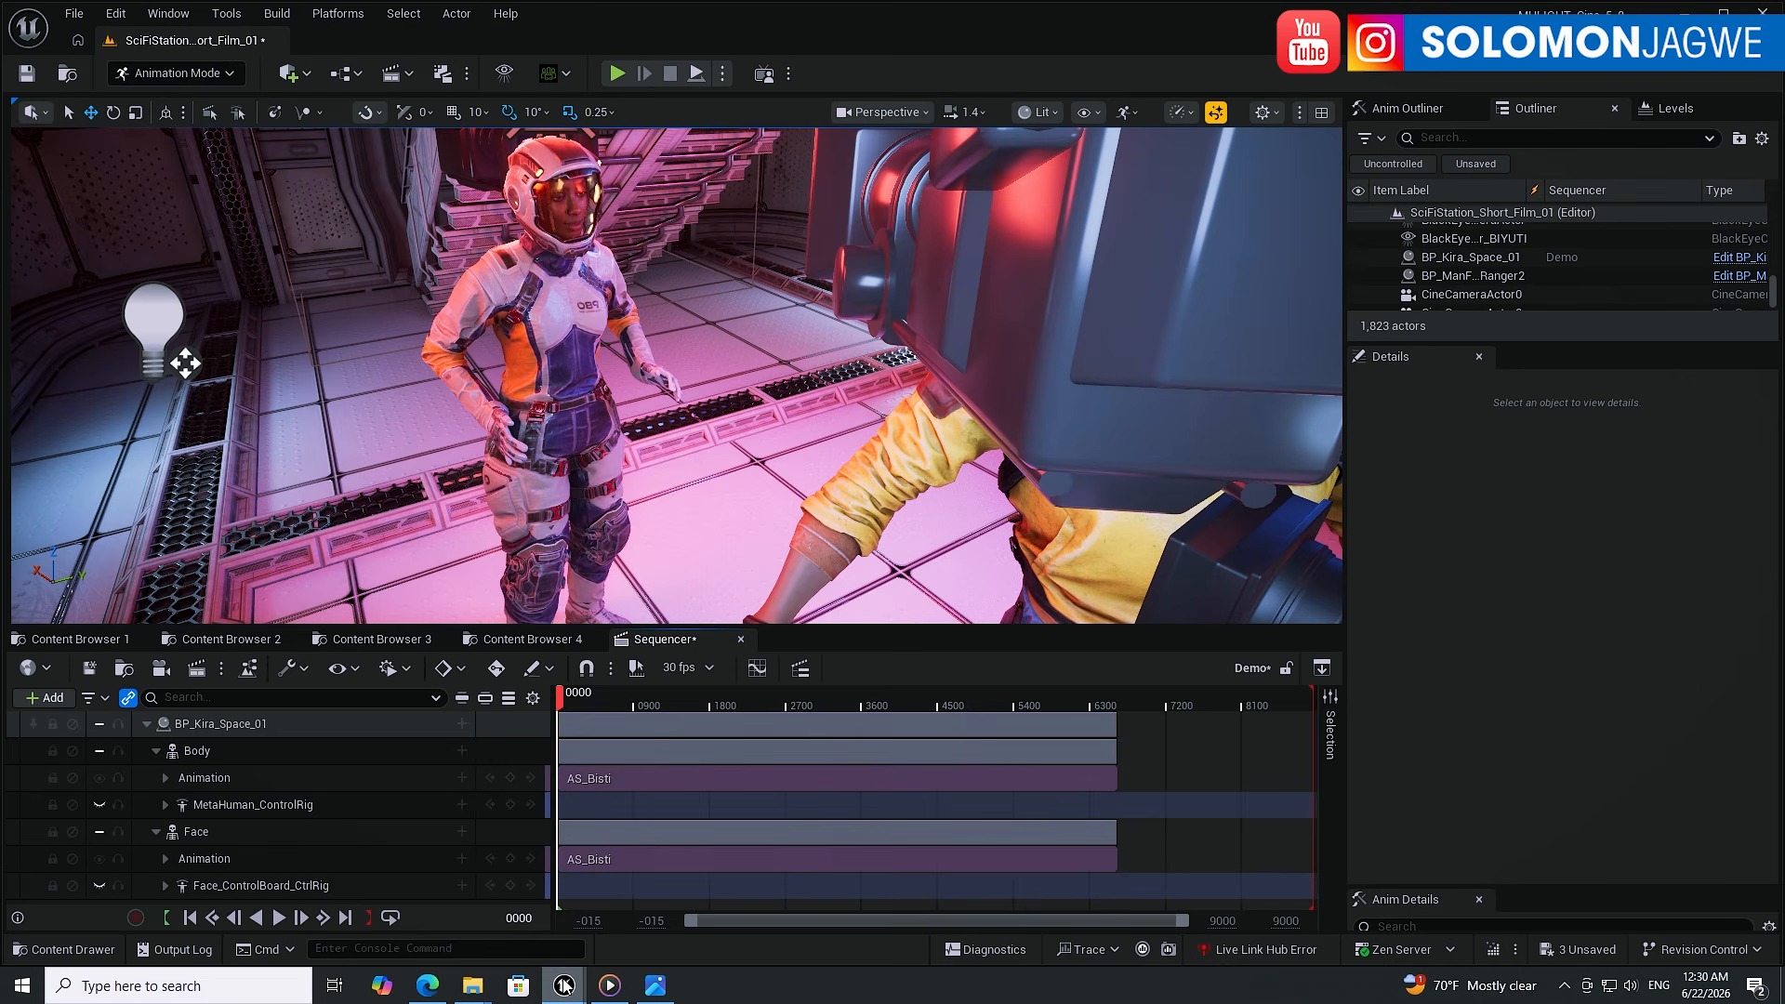
mouse_move(565, 983)
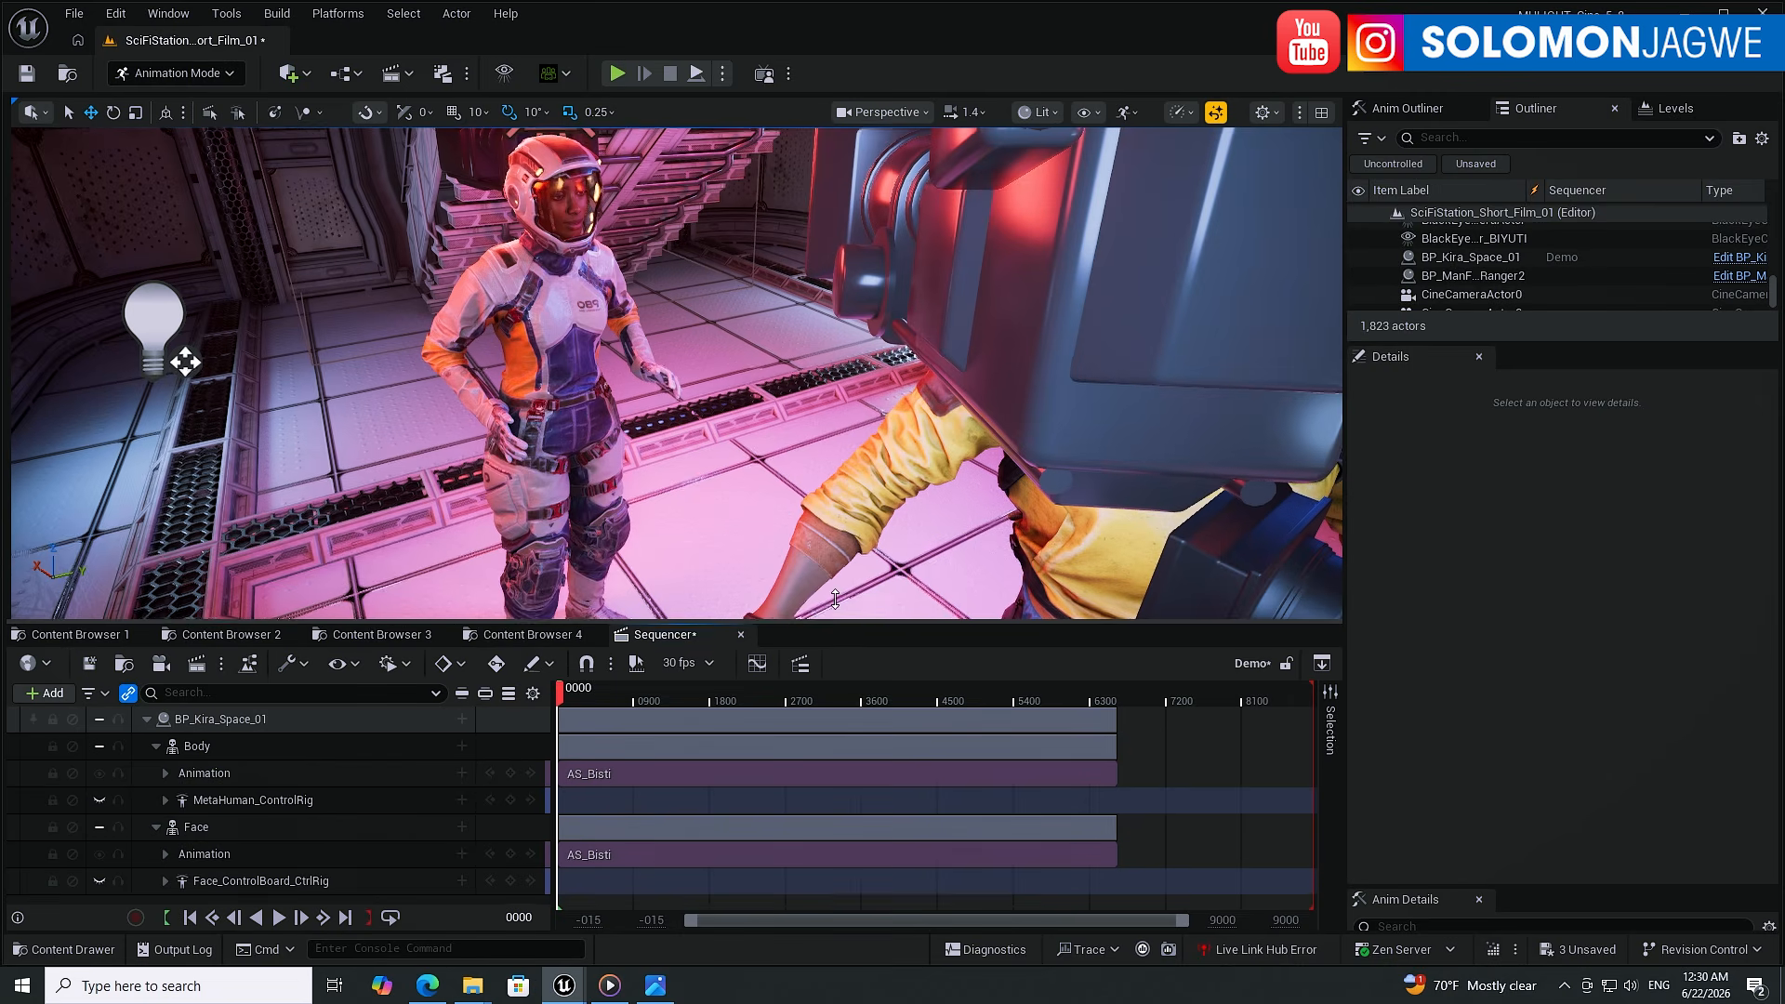
- Enlarge the Sequencer area and add the PMP00007_BIYUTI_NEW sound as an audio track under BP_Kira_Space_01
left_click_drag(835, 625, 836, 478)
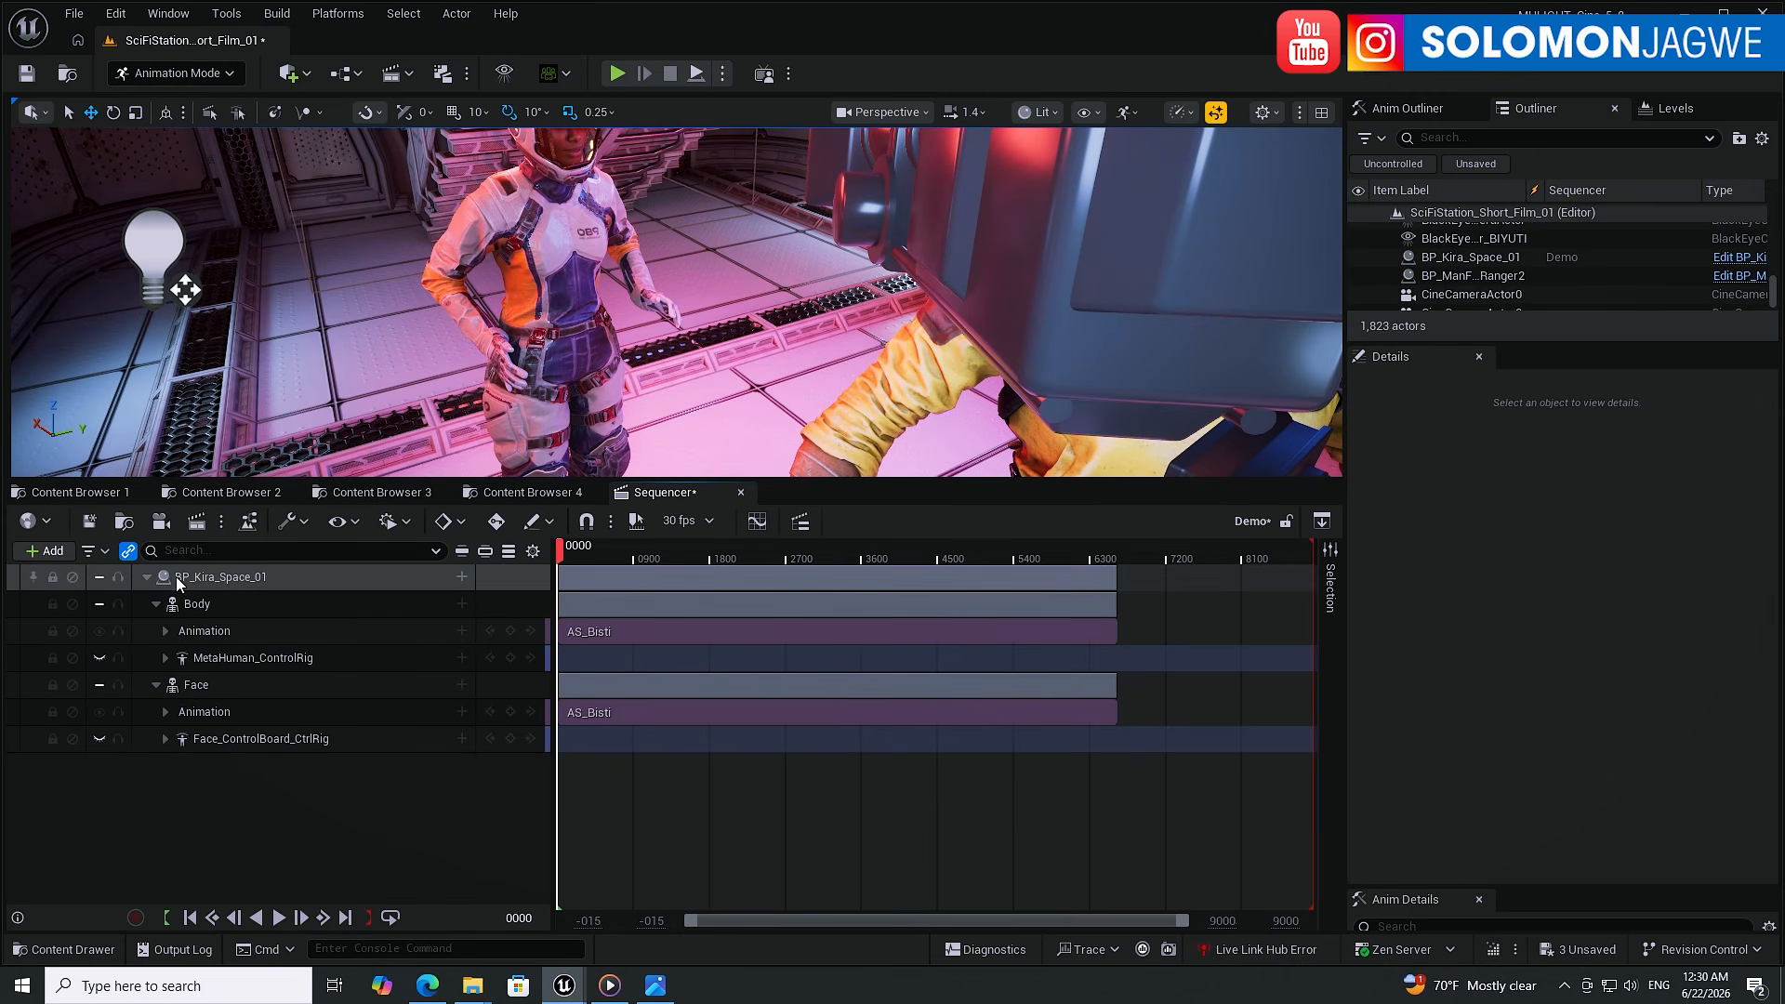
left_click(461, 578)
mouse_move(527, 133)
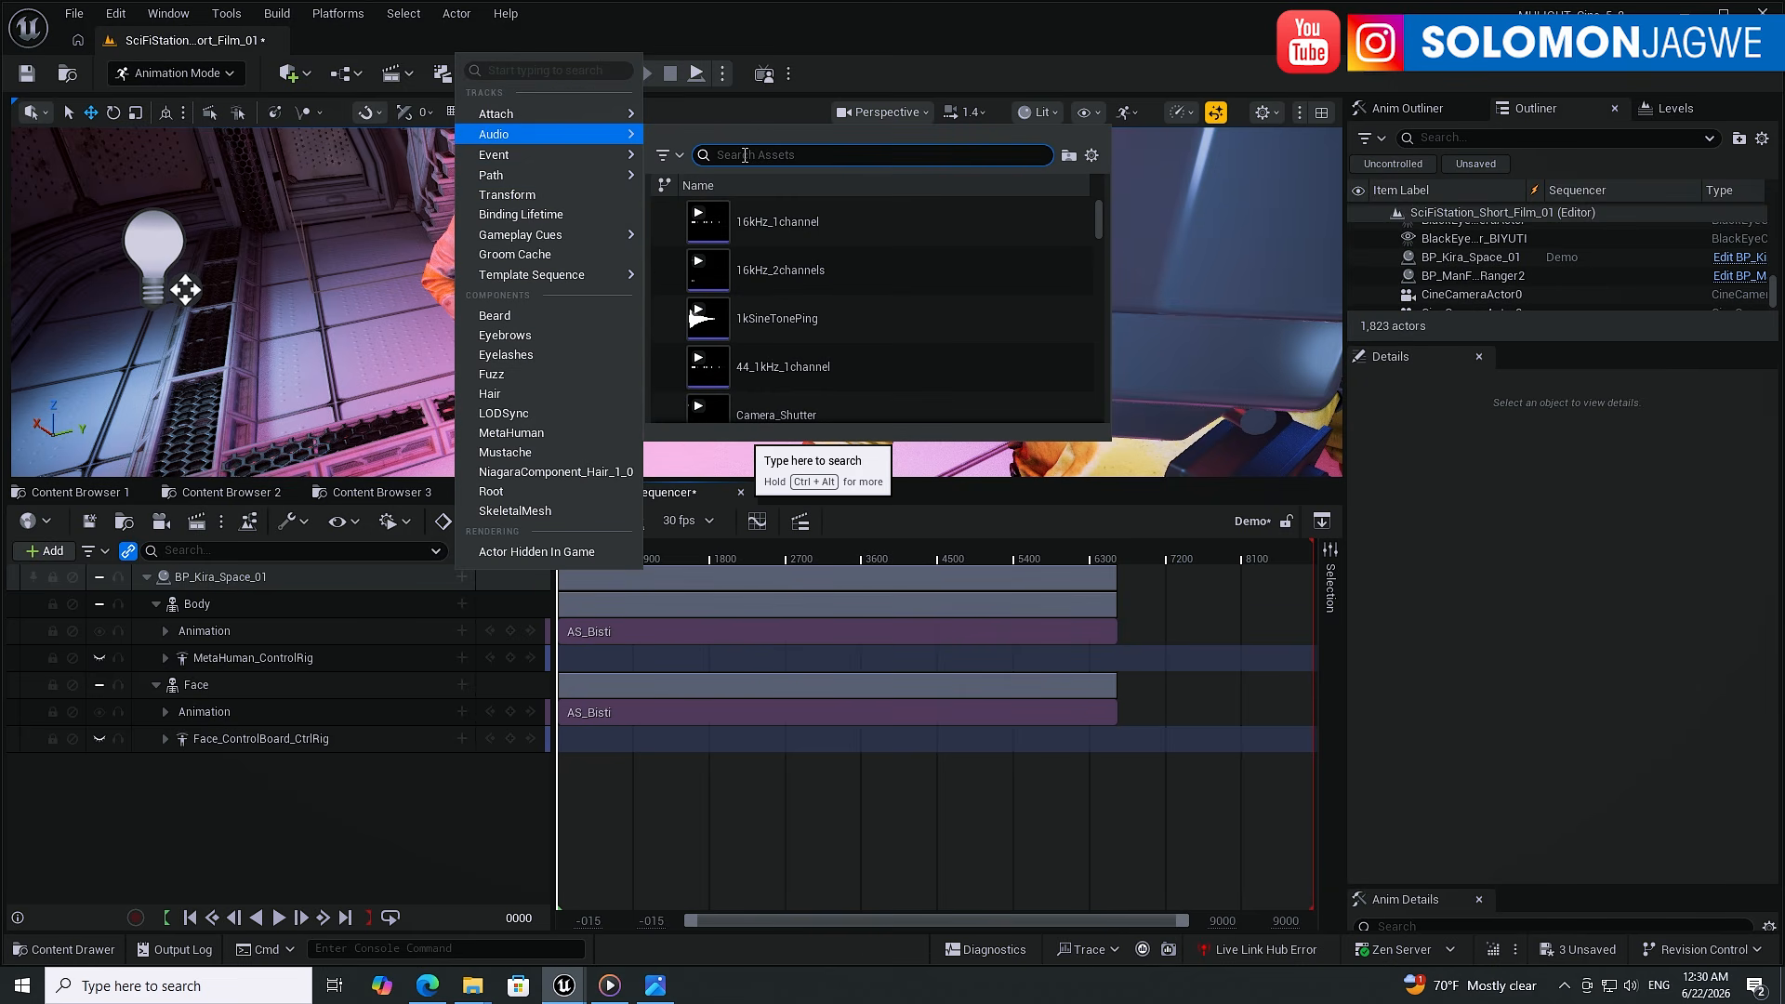
type("bi")
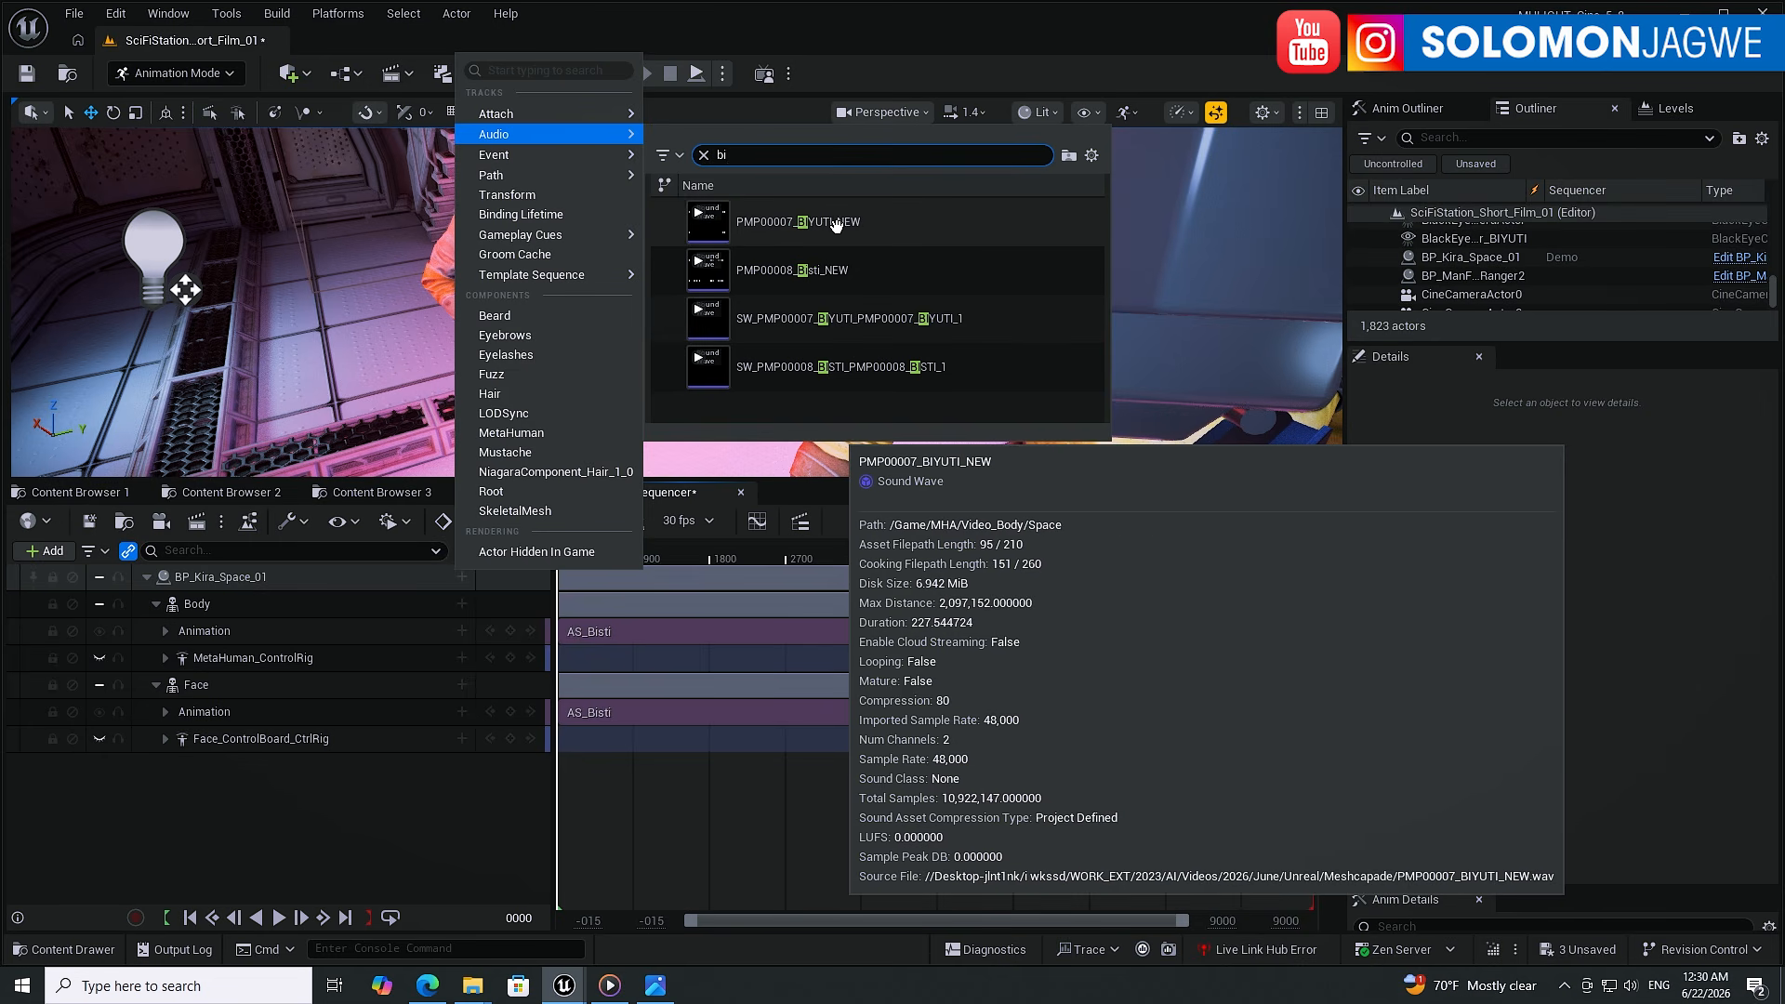
left_click(834, 223)
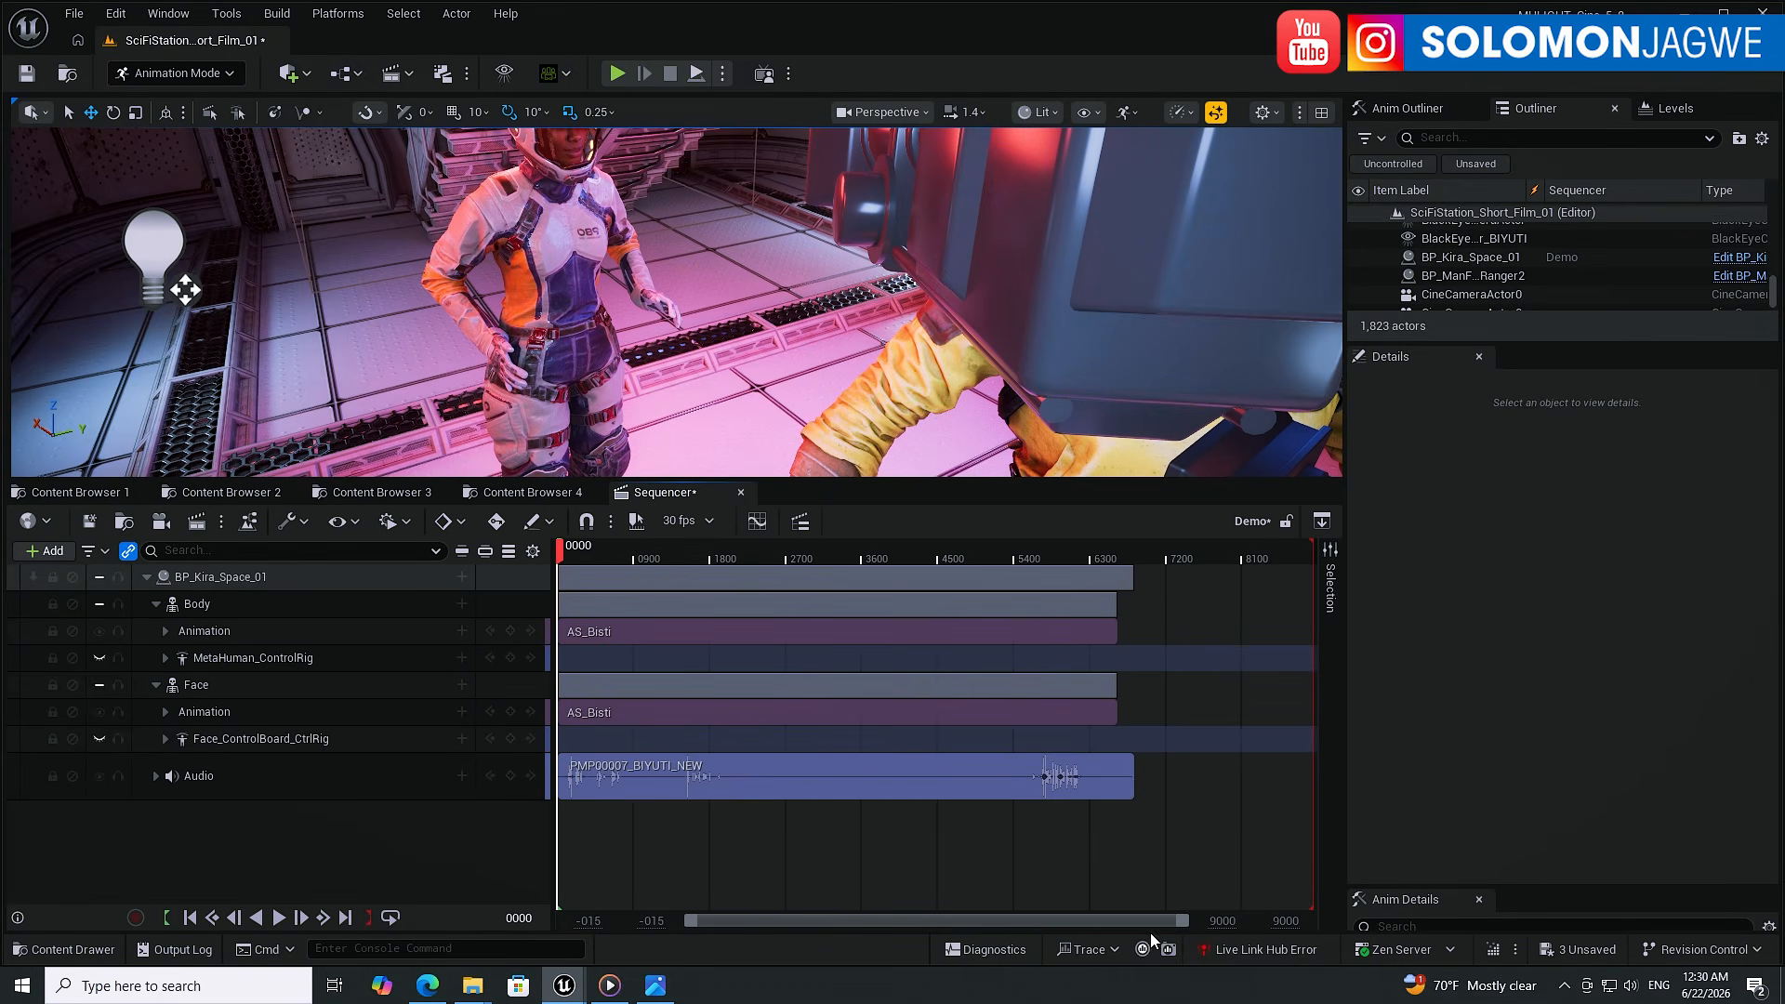
- Scrub through the sequence's opening to frame 141 to compare Kira's motion with the audio waveform
left_click_drag(1179, 927, 740, 926)
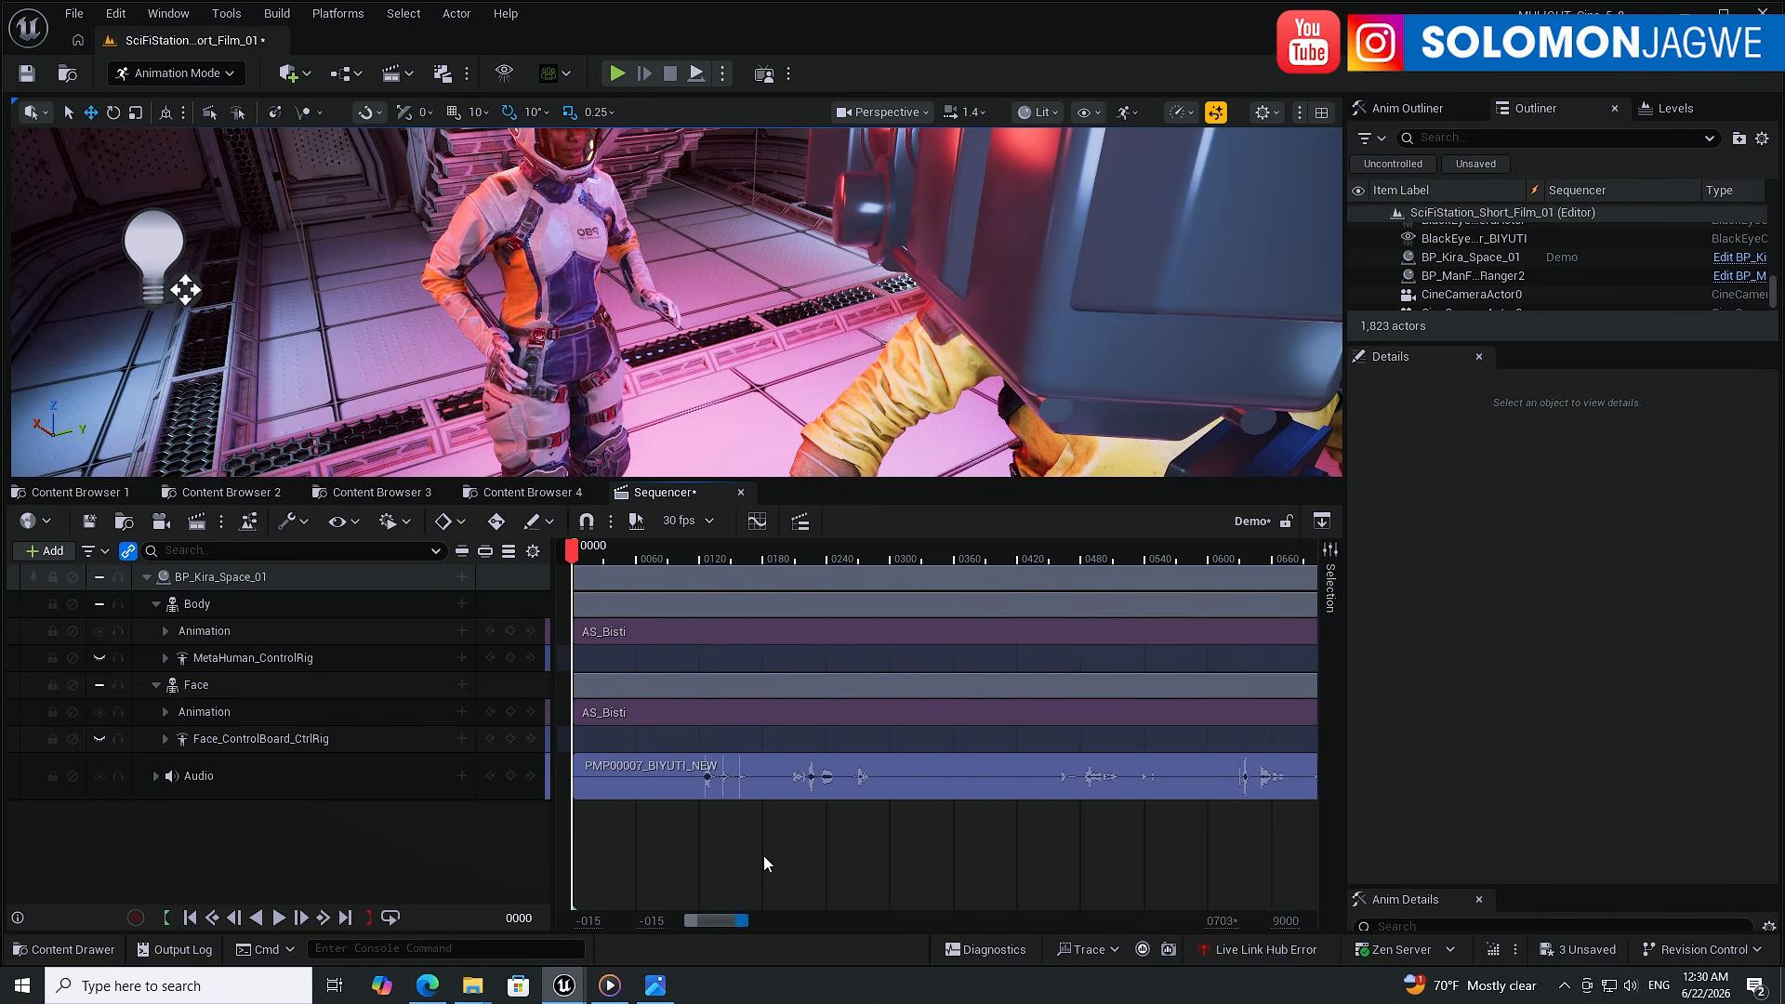
left_click(690, 556)
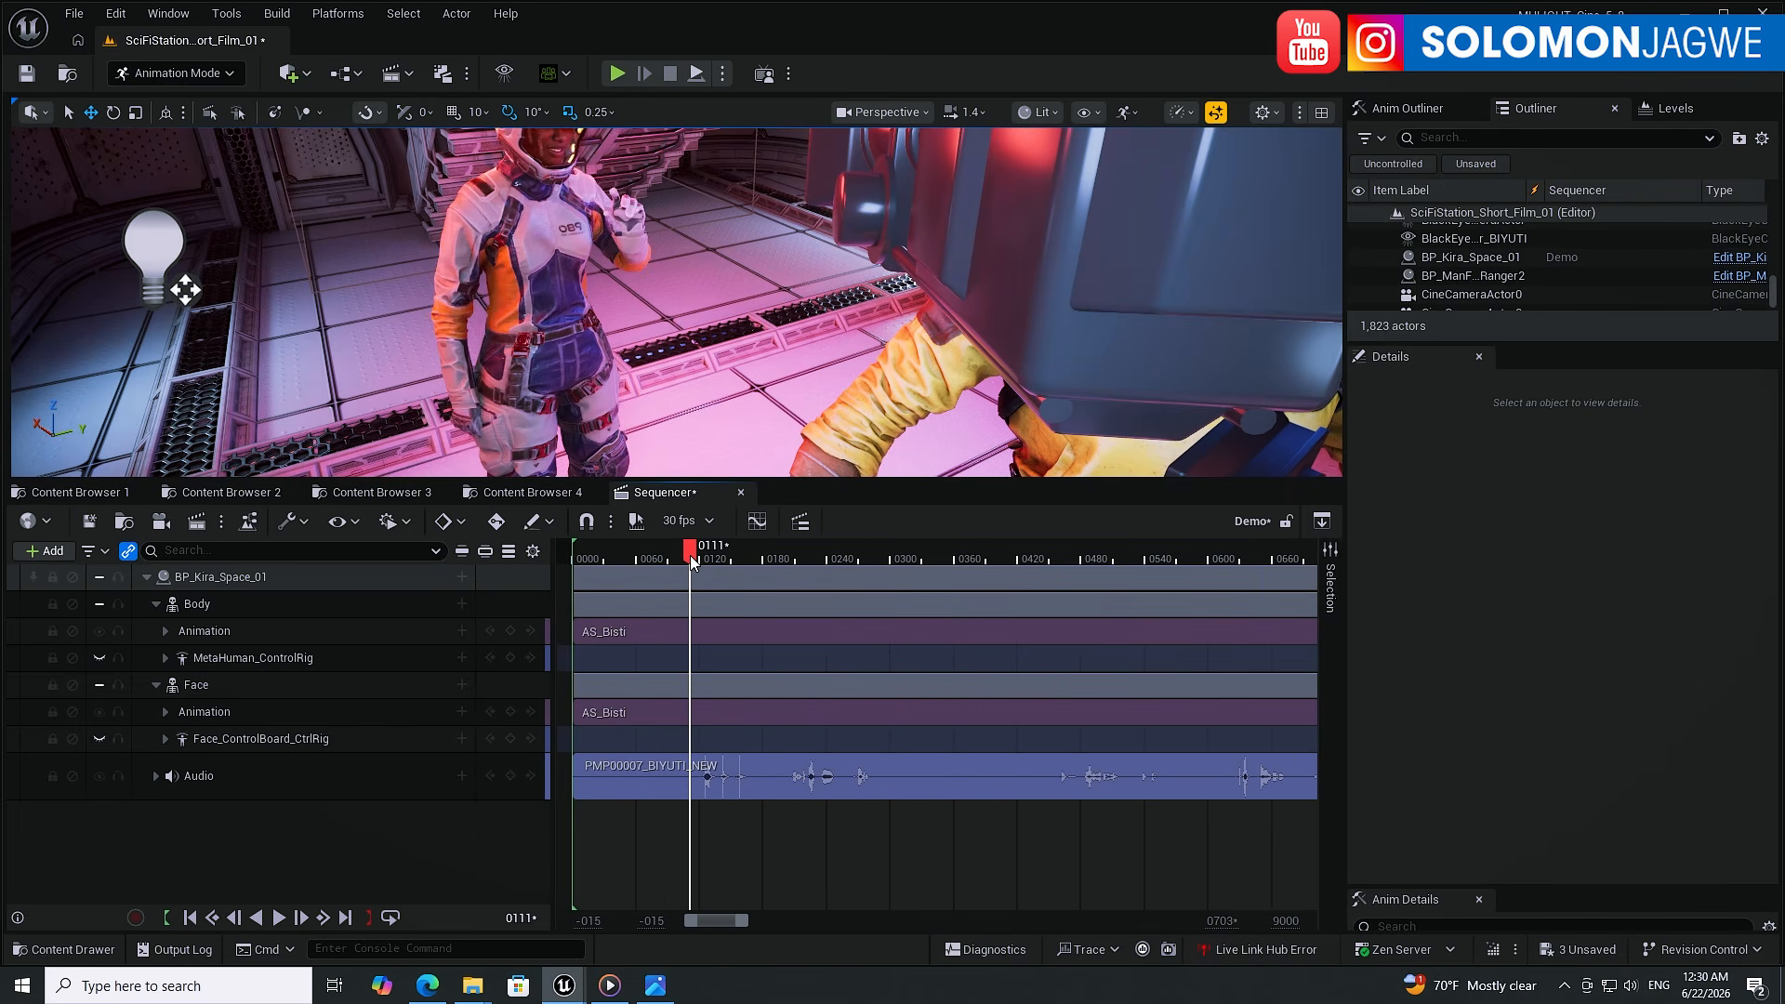
left_click_drag(691, 558, 725, 558)
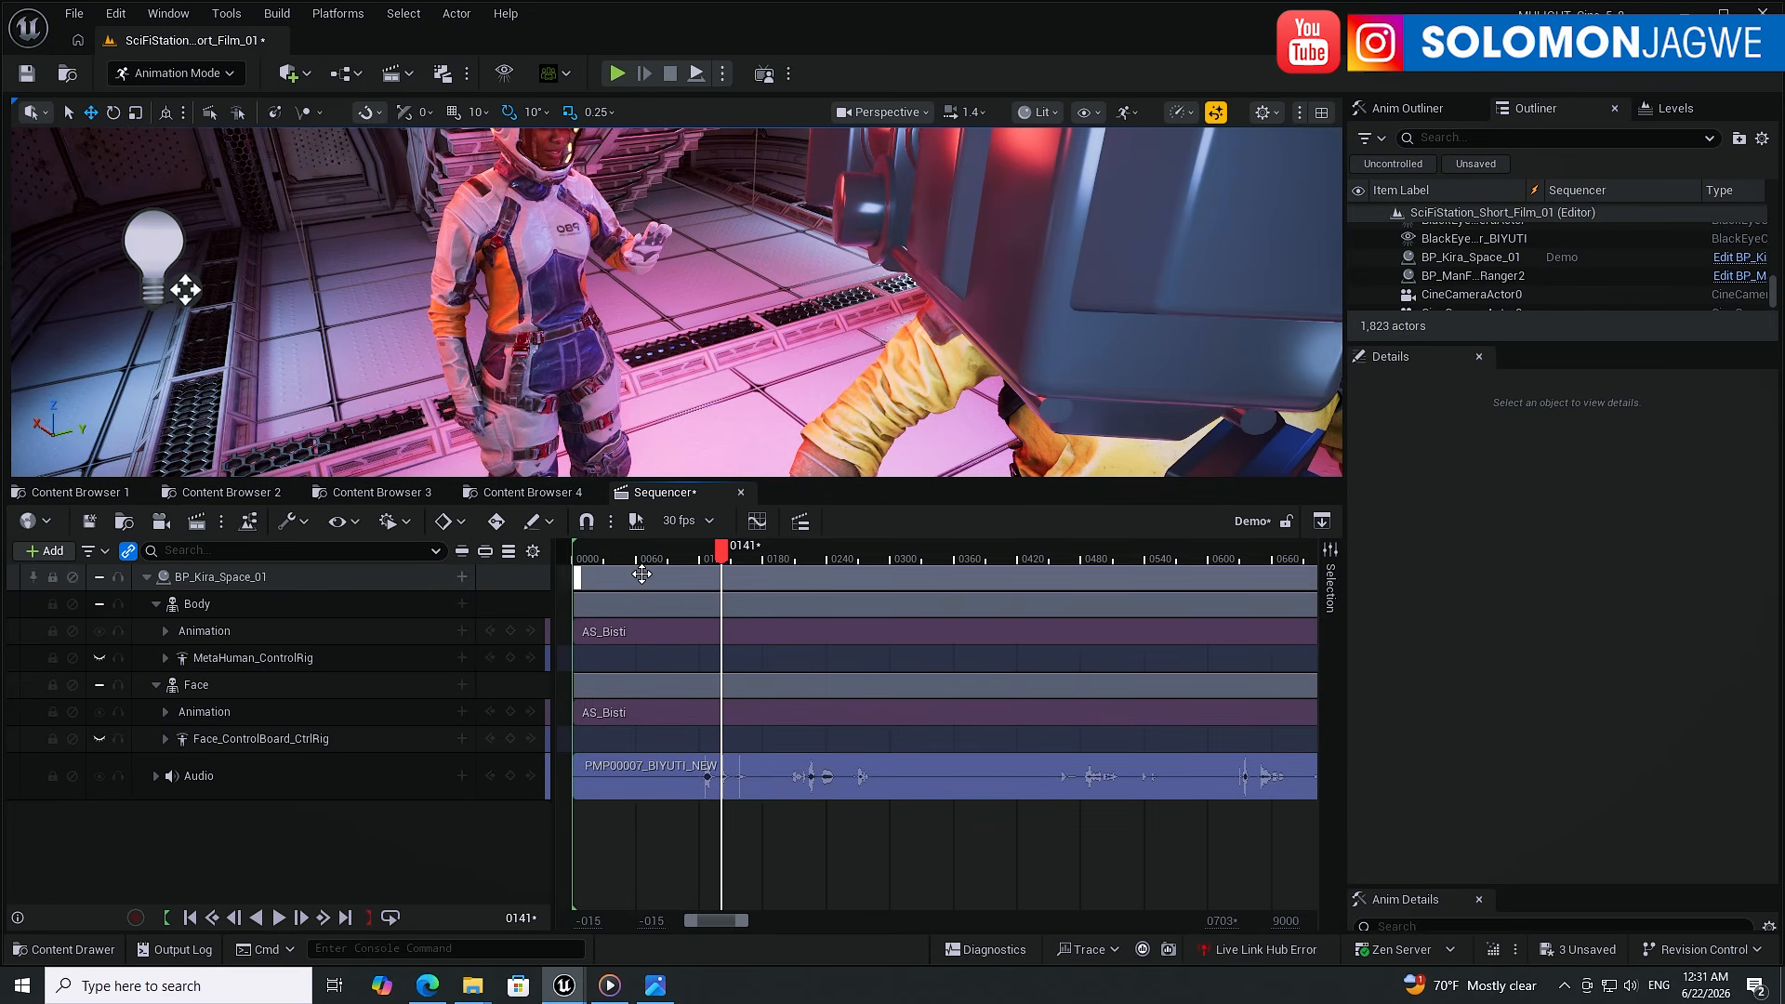
- Move the playhead to Kira's clap at frame 27 and shift the PMP00007_BIYUTI_NEW audio clip earlier to align its clap spike
left_click(613, 556)
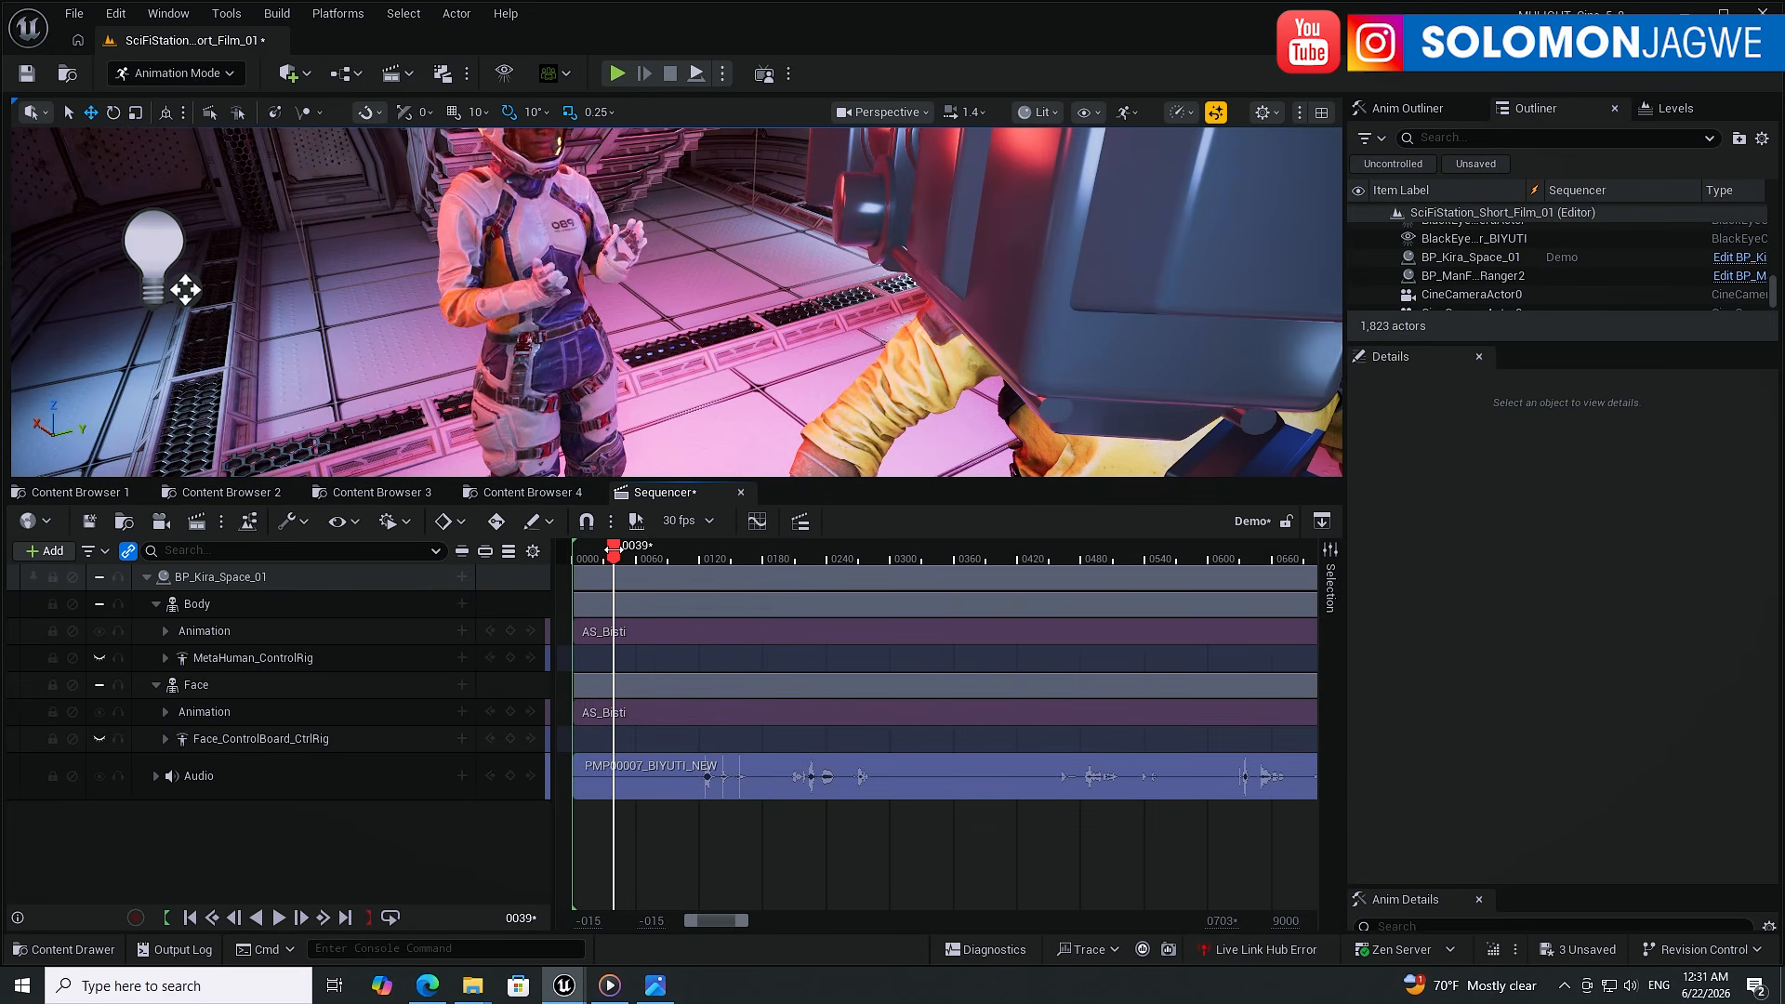
mouse_move(612, 550)
left_mouse_down()
mouse_move(582, 552)
mouse_move(666, 550)
mouse_move(599, 551)
left_mouse_up()
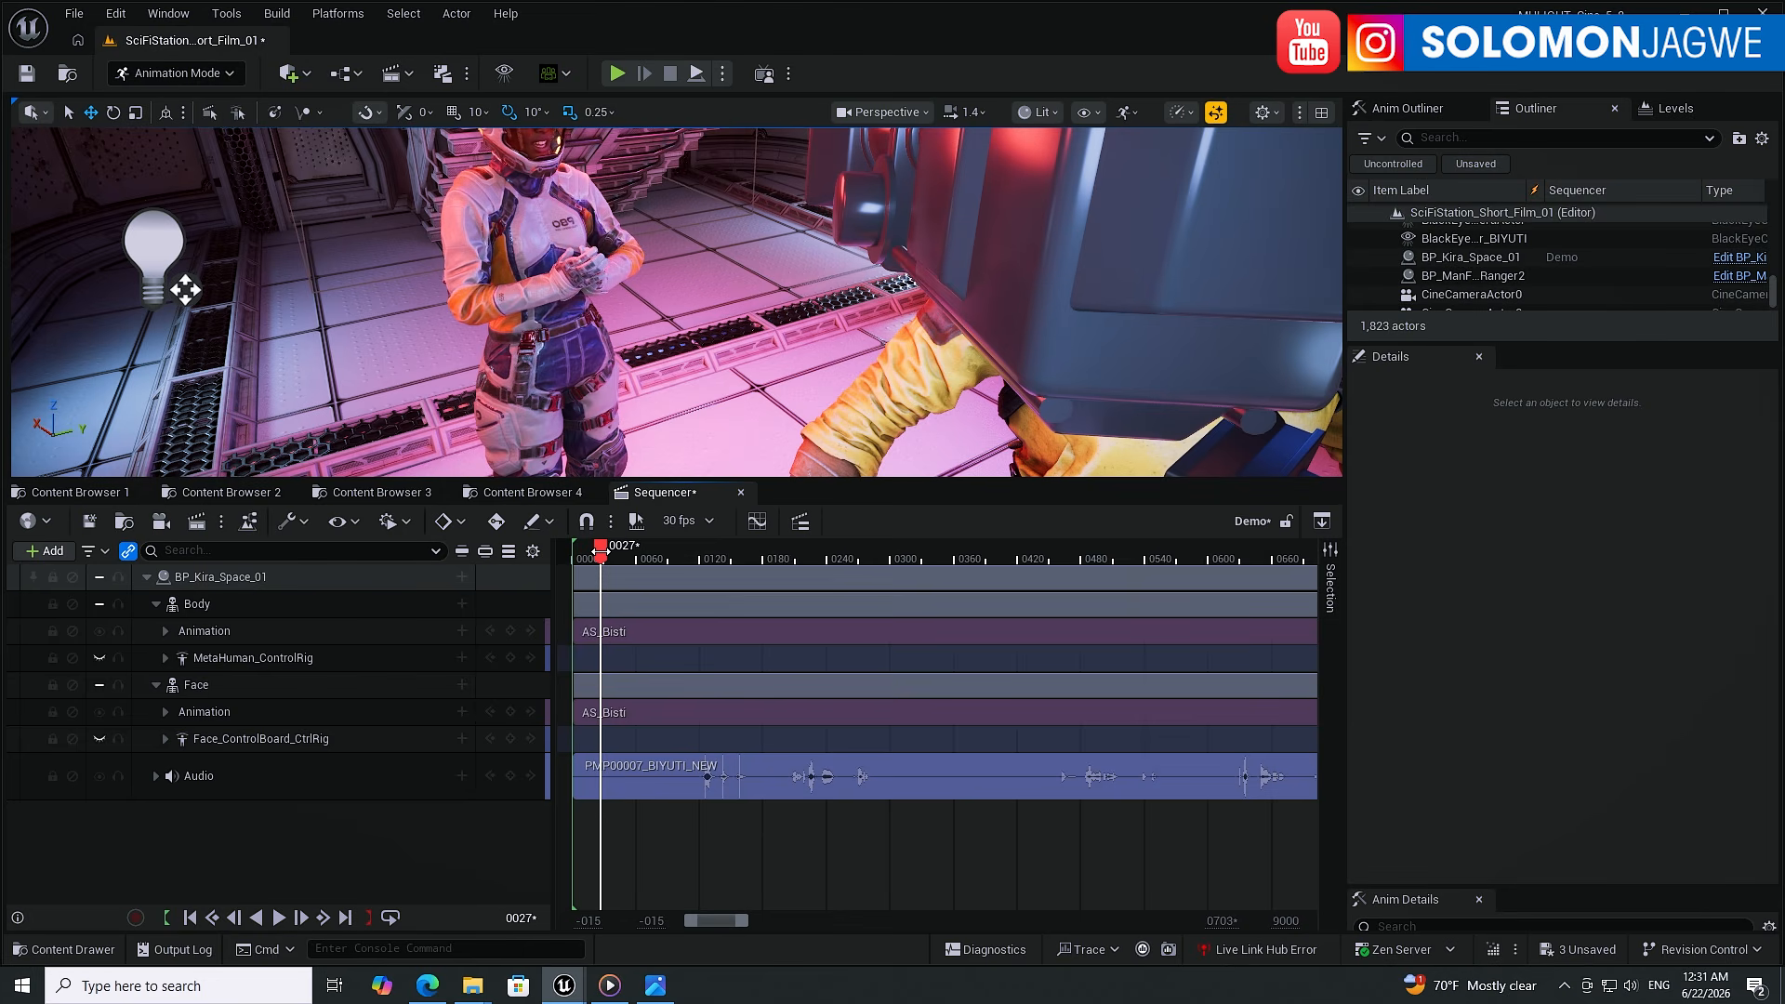
left_click_drag(730, 781, 631, 780)
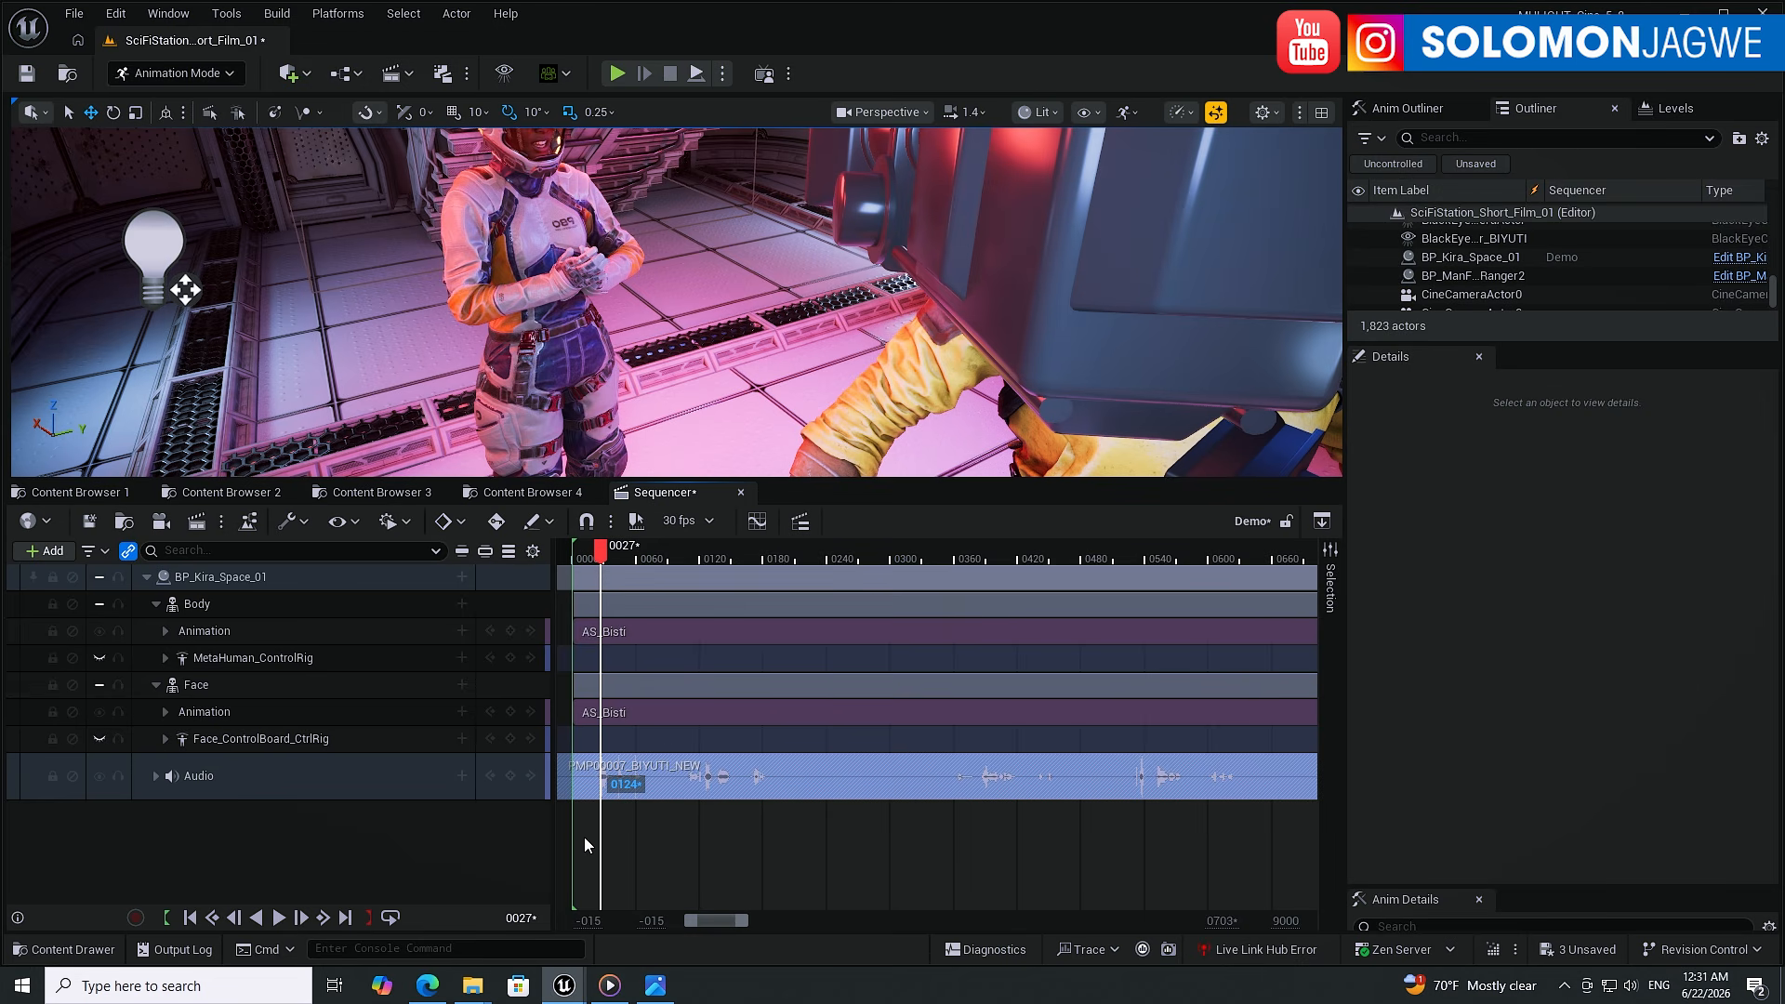
- Play the sequence to check Kira's audio sync, hide the BP_ManFred_Ranger2 actor blocking the view, and pause playback
left_click(280, 918)
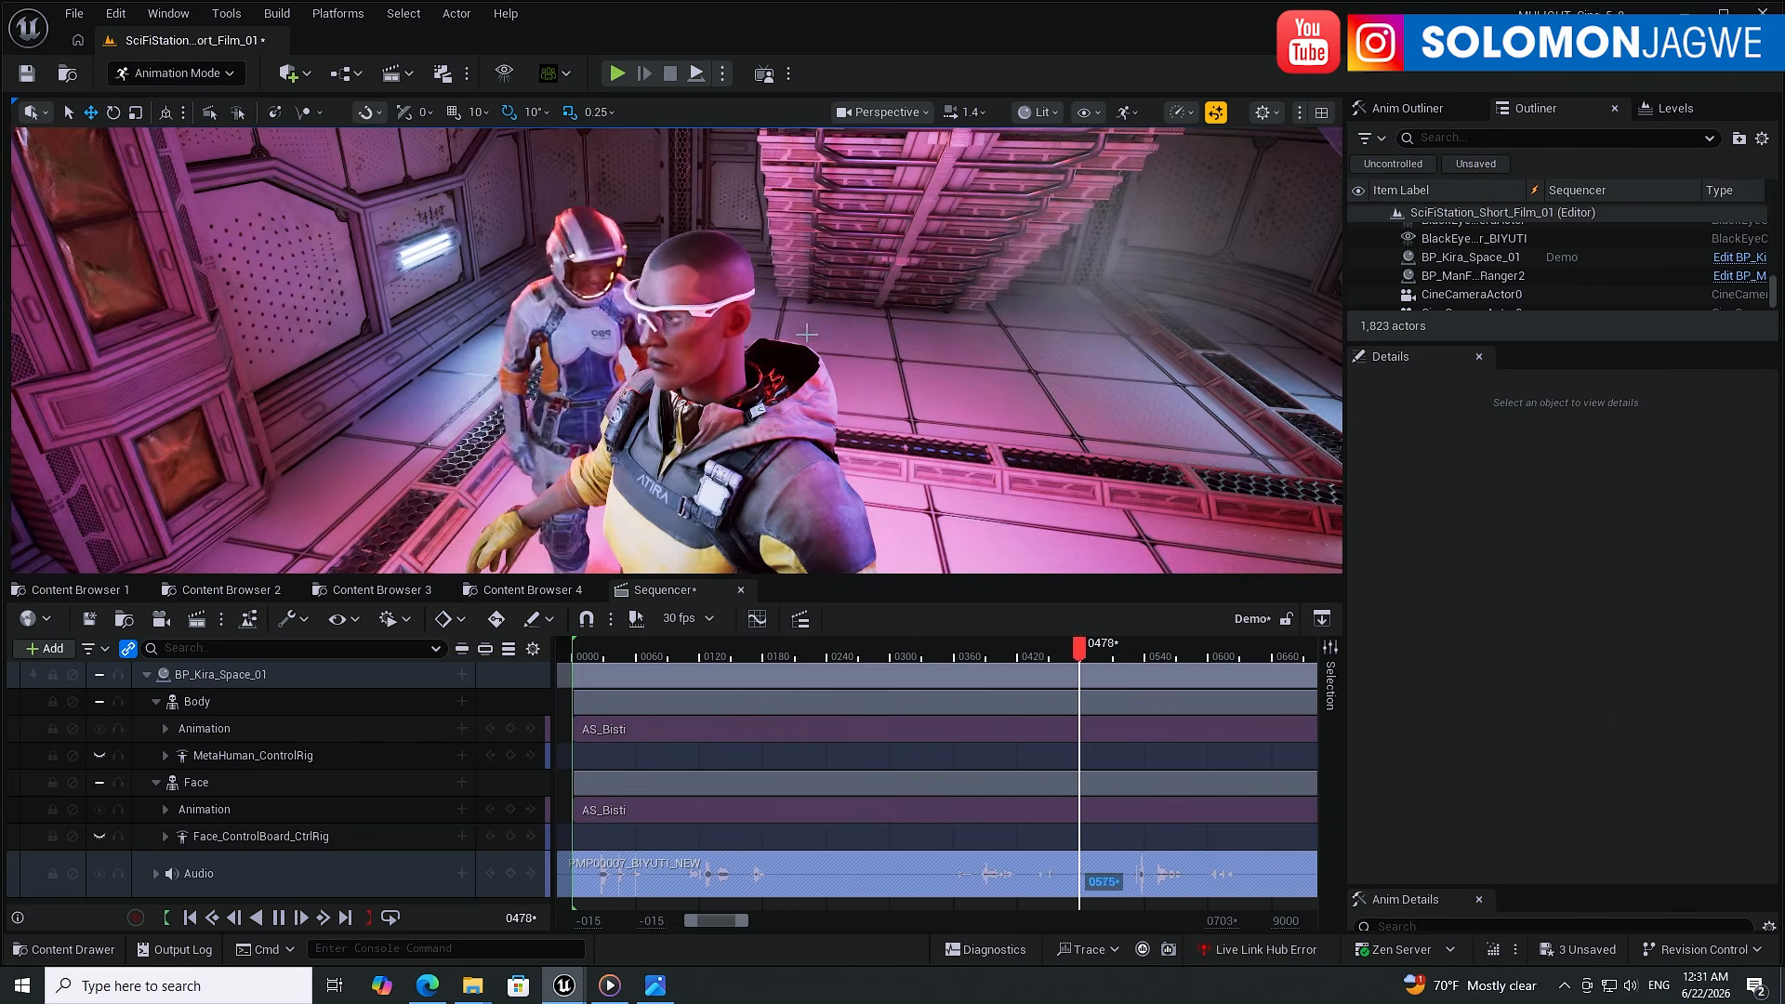
left_click(823, 353)
left_click(1358, 276)
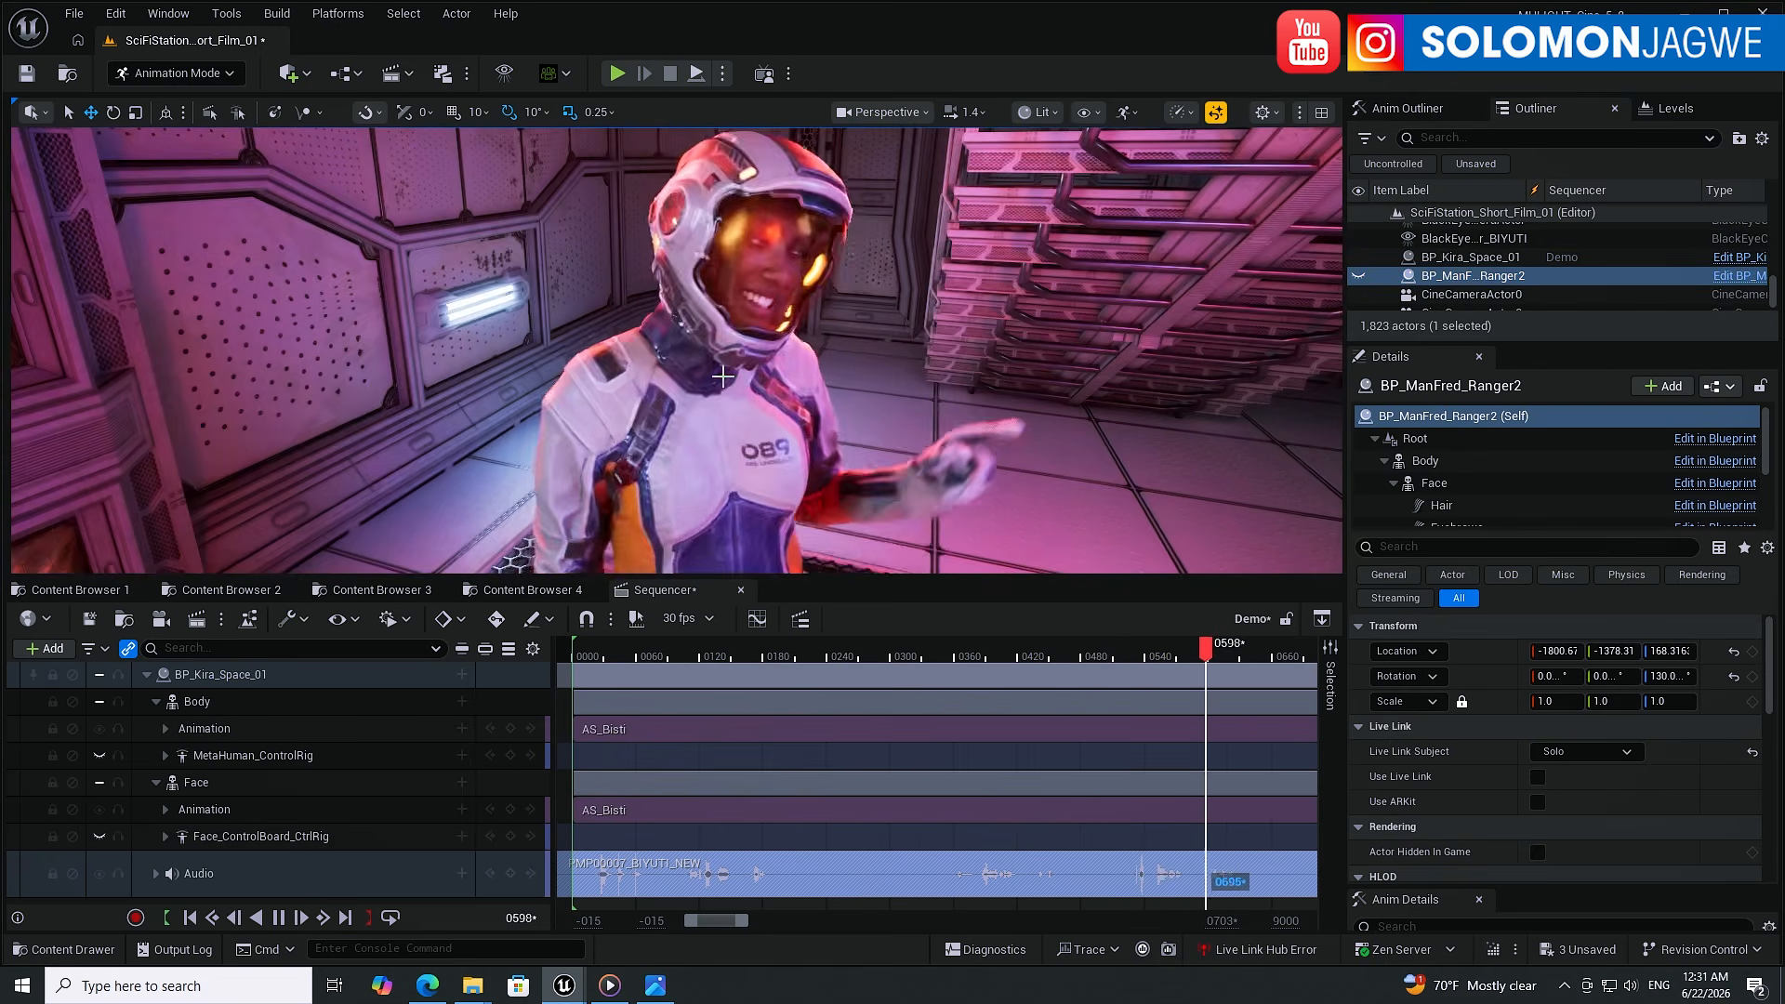
left_click(278, 918)
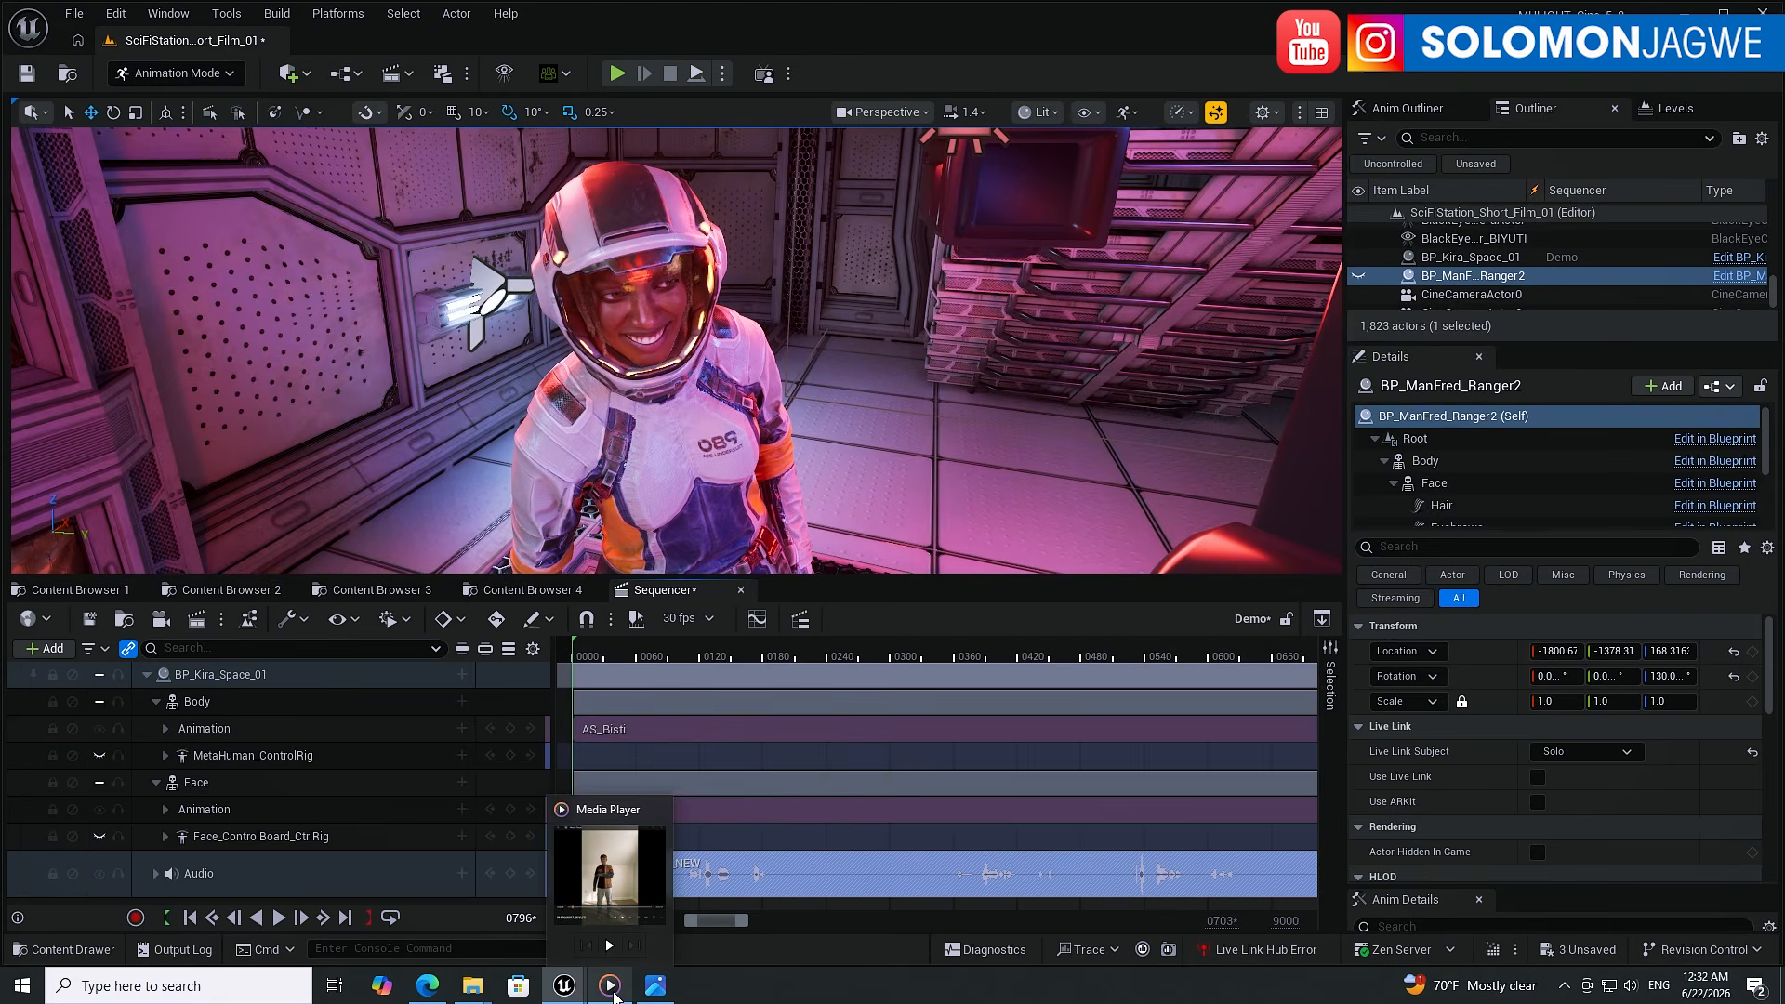
- Check further moments of the PMP00007_BIYUTI video in Media Player against Kira's motion, then return to Unreal Editor and briefly play the sequence on
left_click(612, 987)
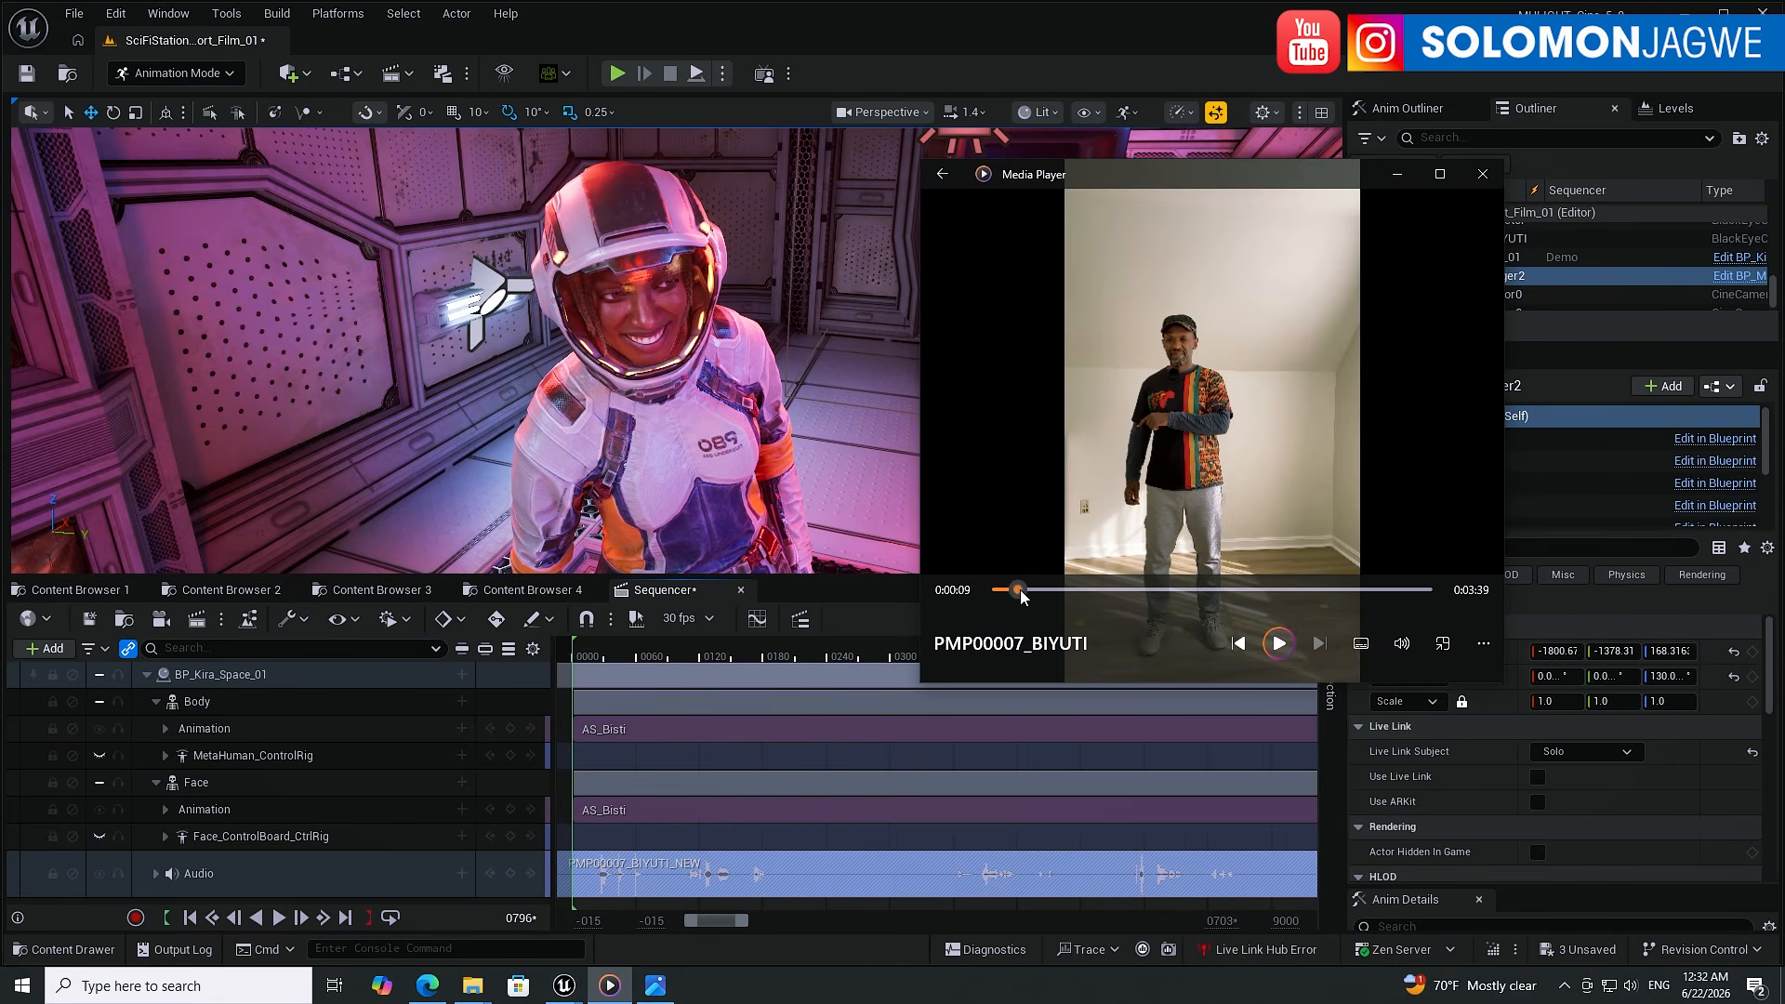
left_click_drag(1021, 595, 1040, 600)
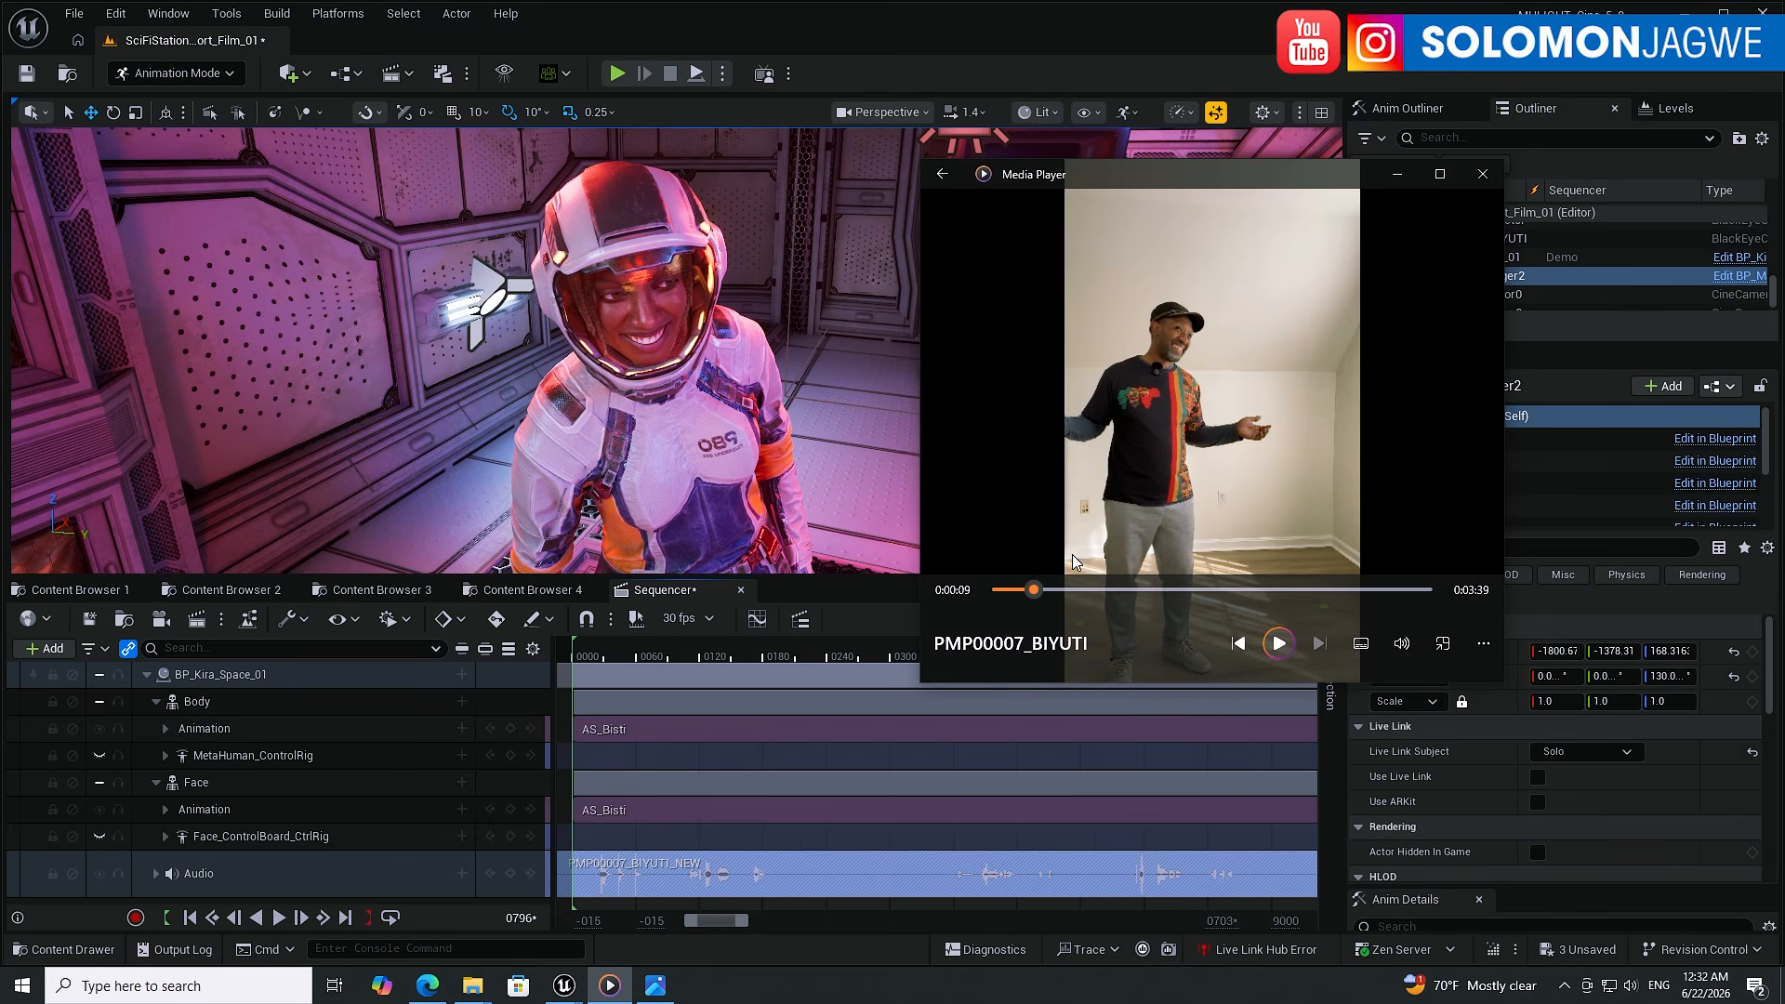
left_click(1074, 591)
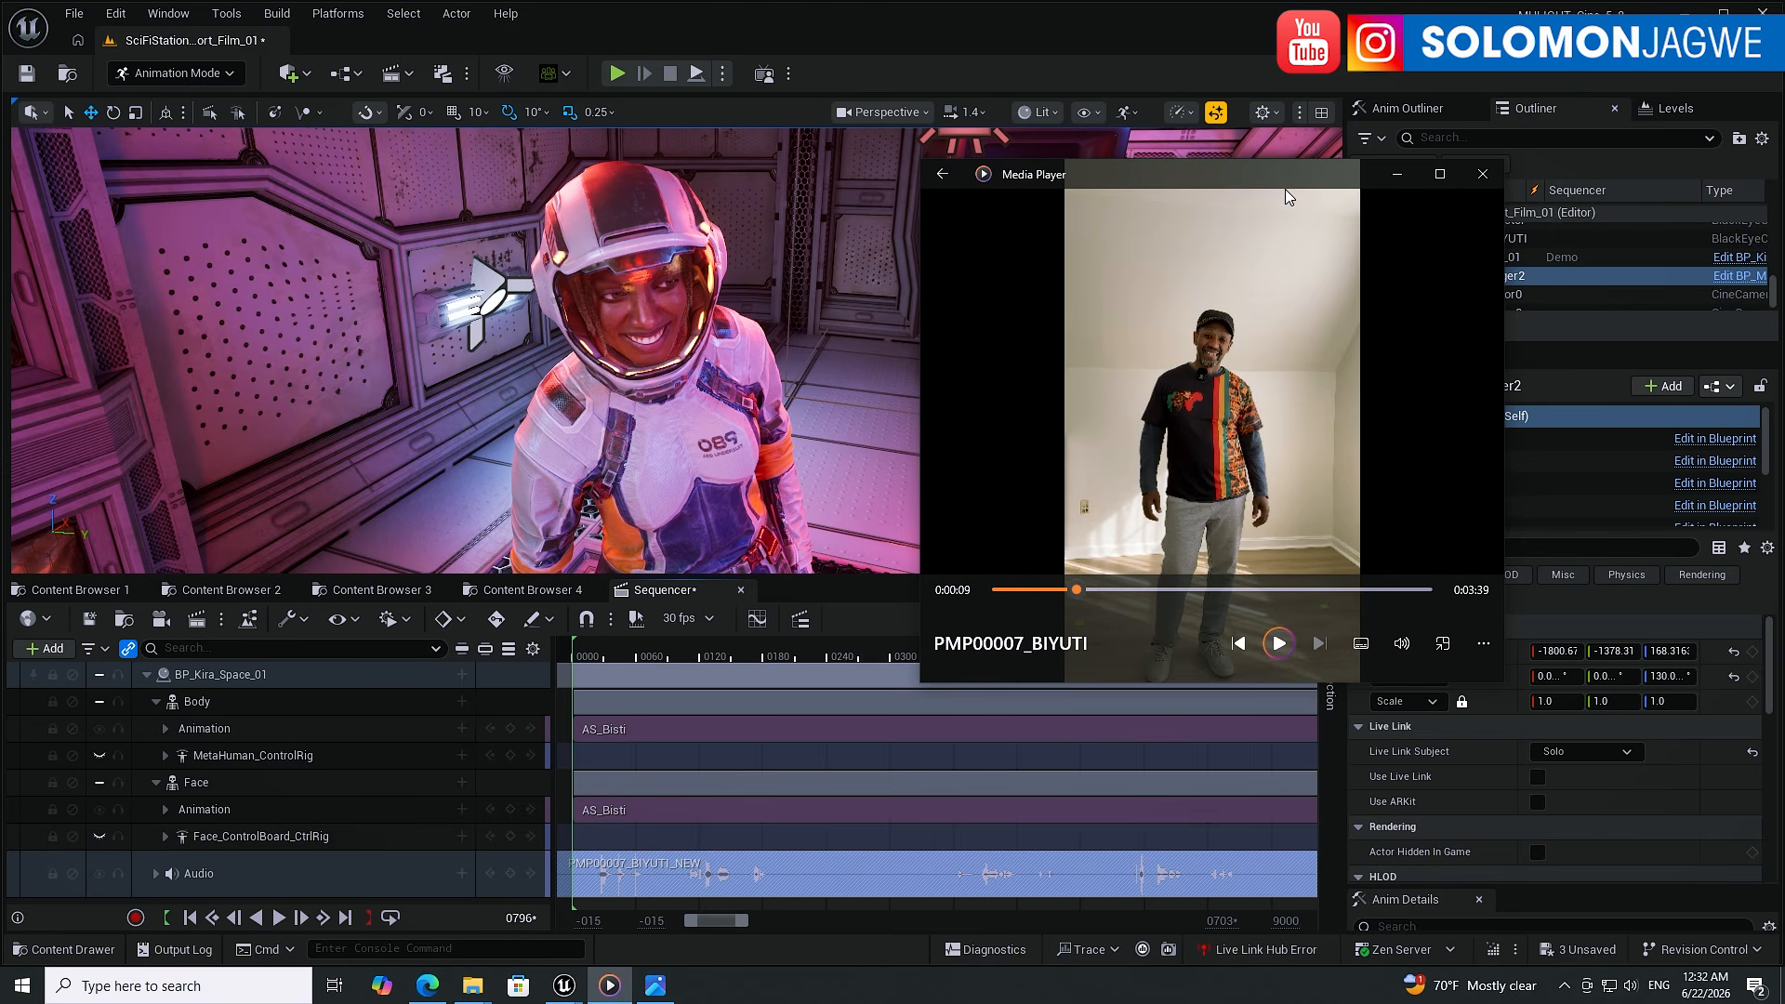
left_click(1396, 174)
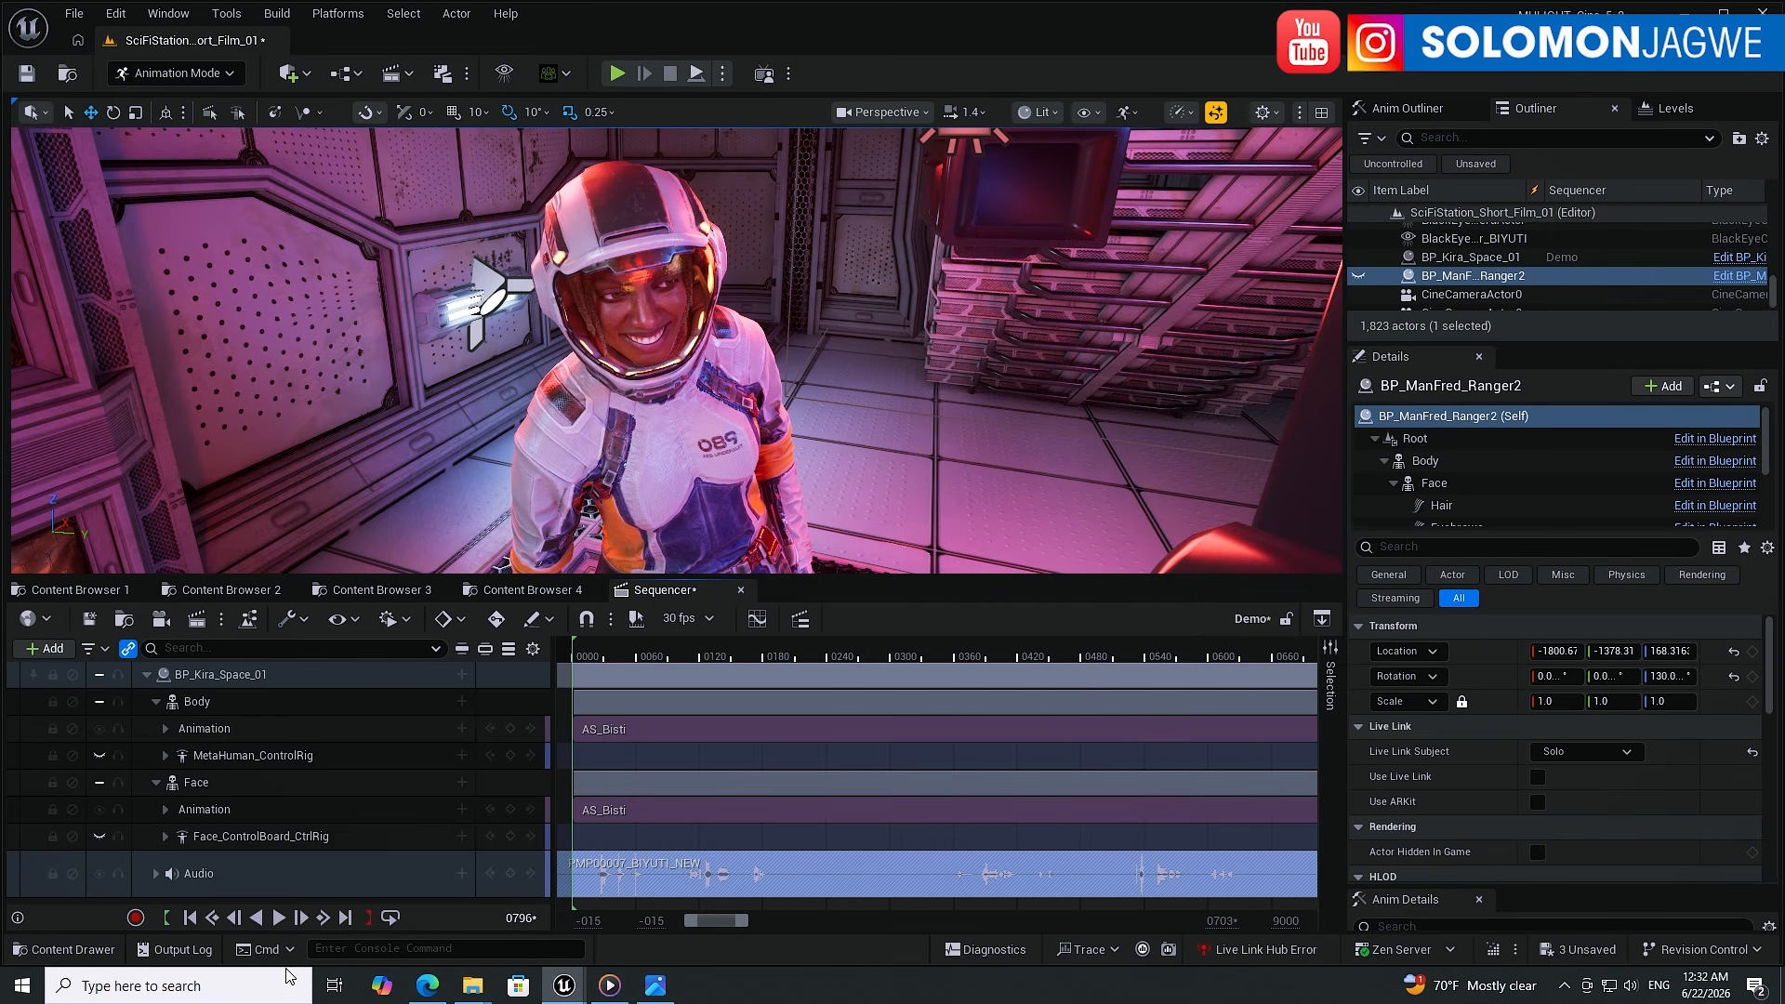
left_click(279, 919)
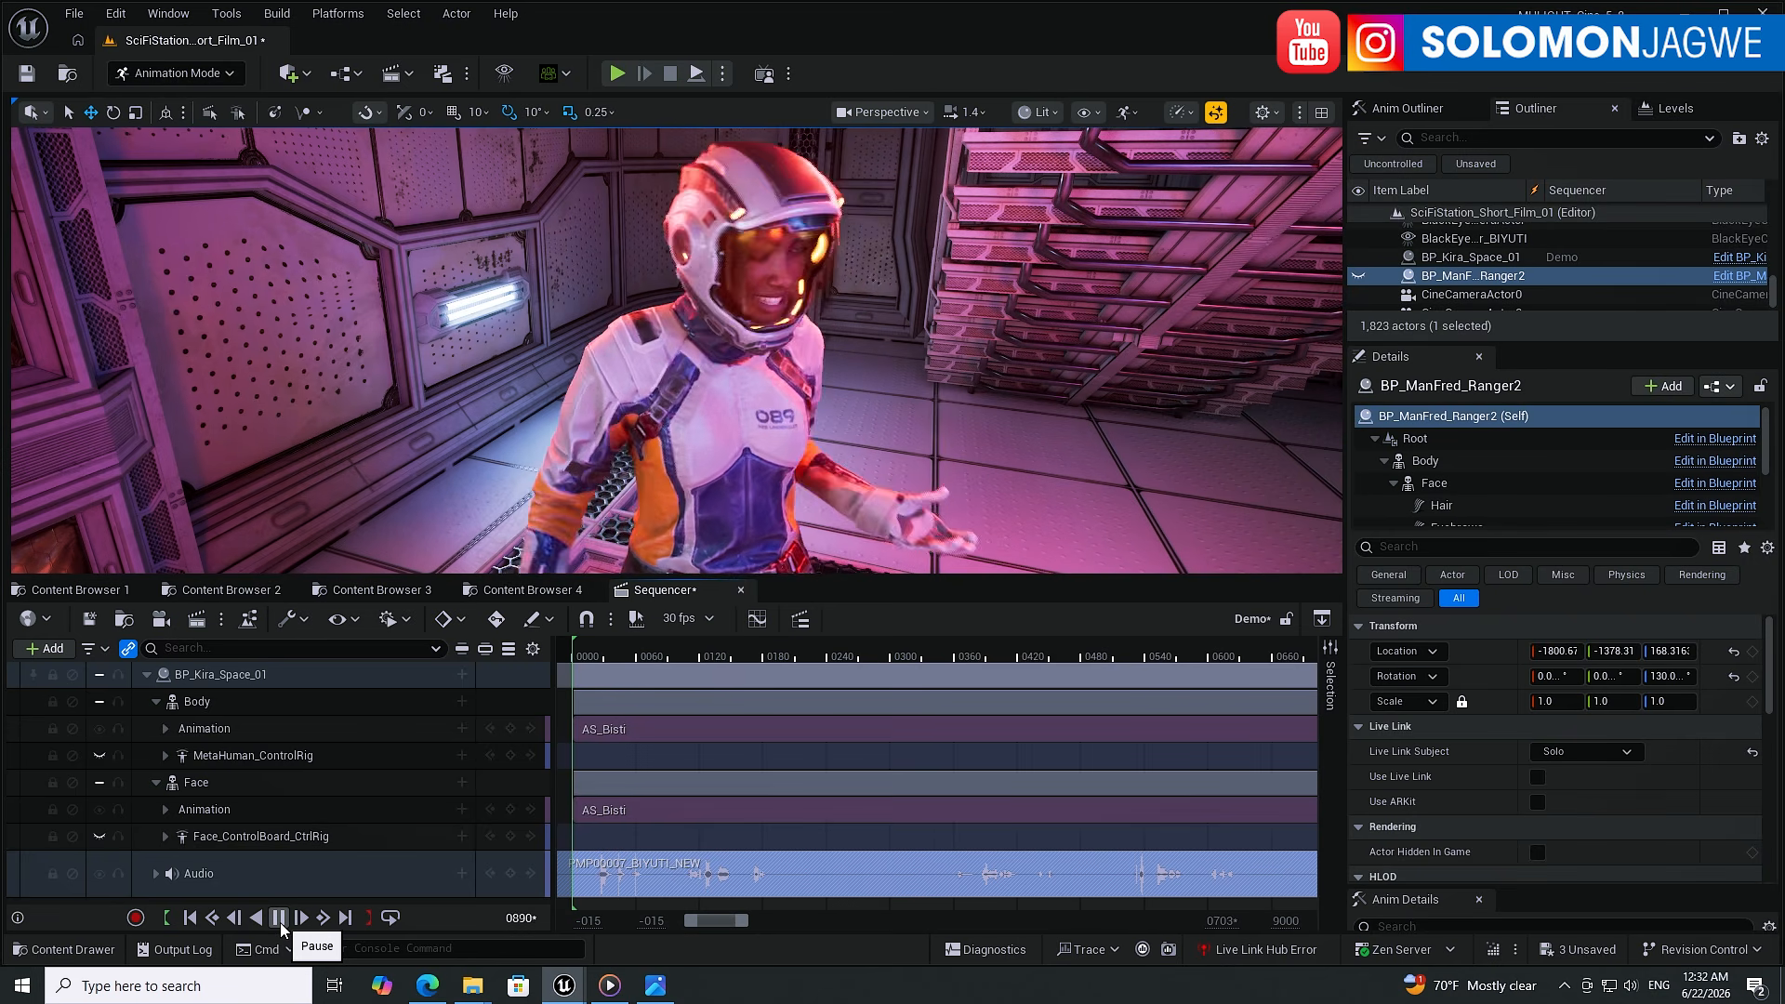
left_click(280, 919)
- Collapse the BP_Kira_Space_01 tracks and add the troll actor Troll_Chet_Body_03_Blueprint_CC_ControlRig to the Demo sequence
scroll(710, 405, "down", 3)
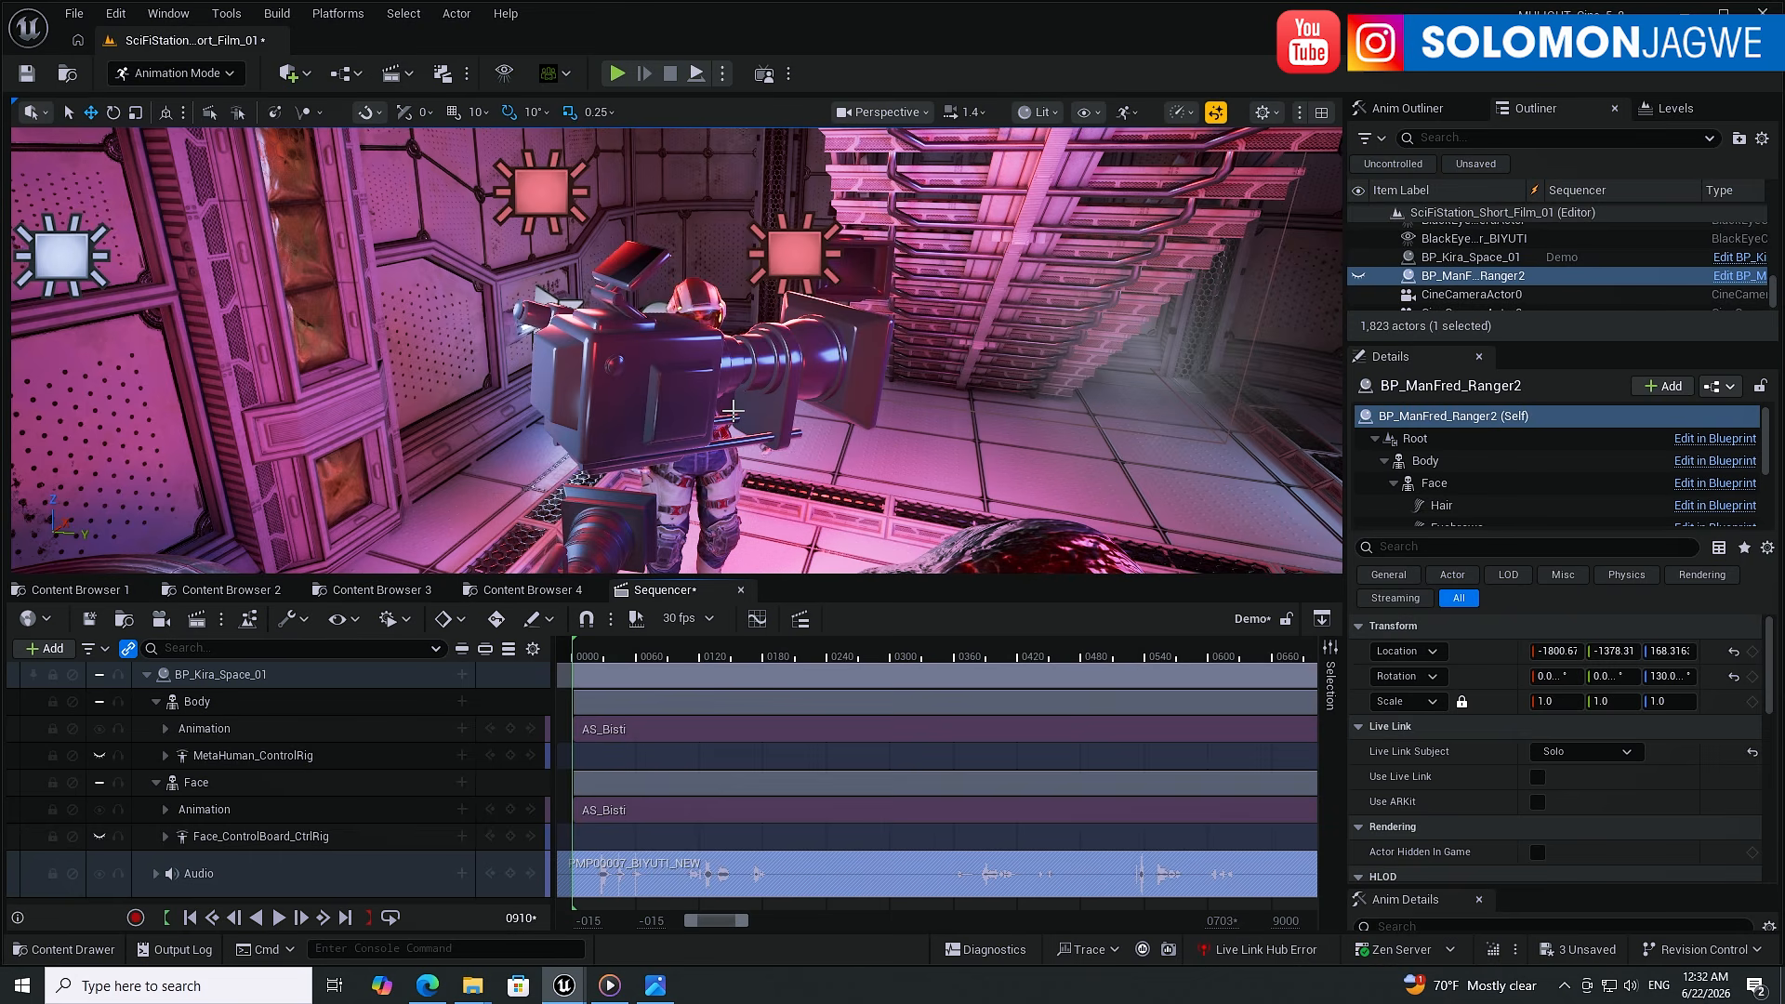
key("g")
mouse_move(776, 375)
left_mouse_down("alt")
mouse_move(651, 376)
mouse_move(786, 375)
left_mouse_up("alt")
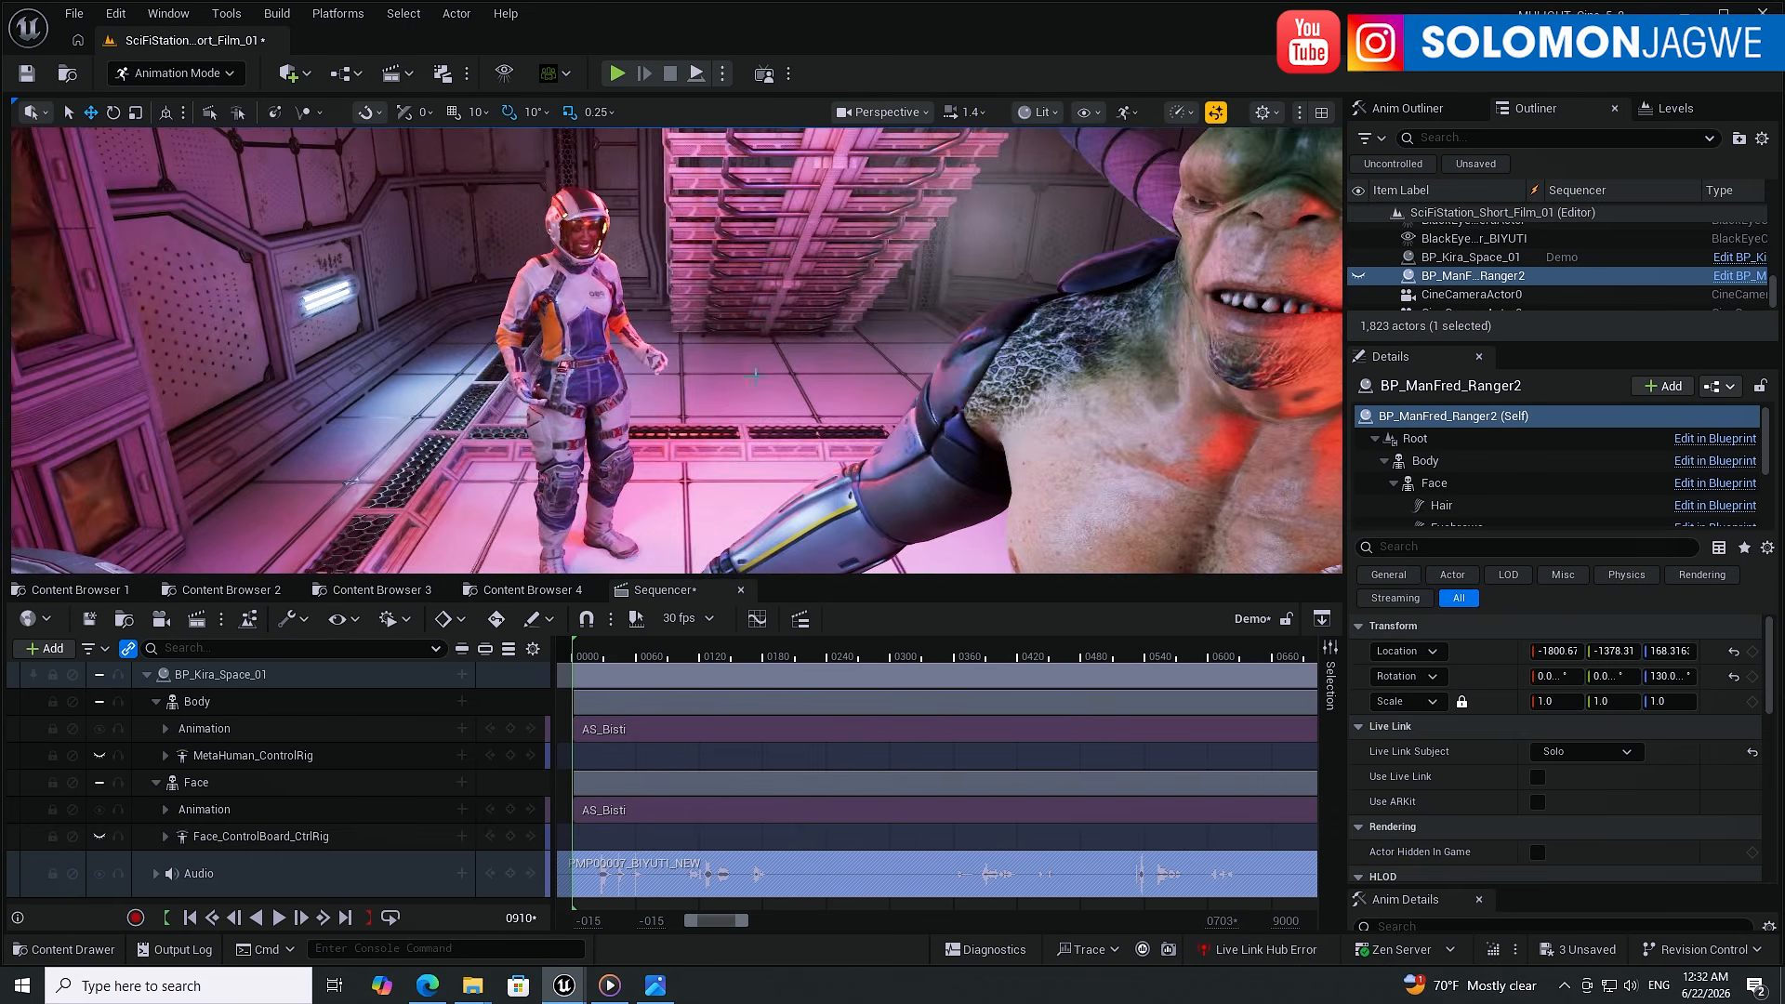
right_click_drag(804, 376, 915, 376)
scroll(804, 376, "down", 3)
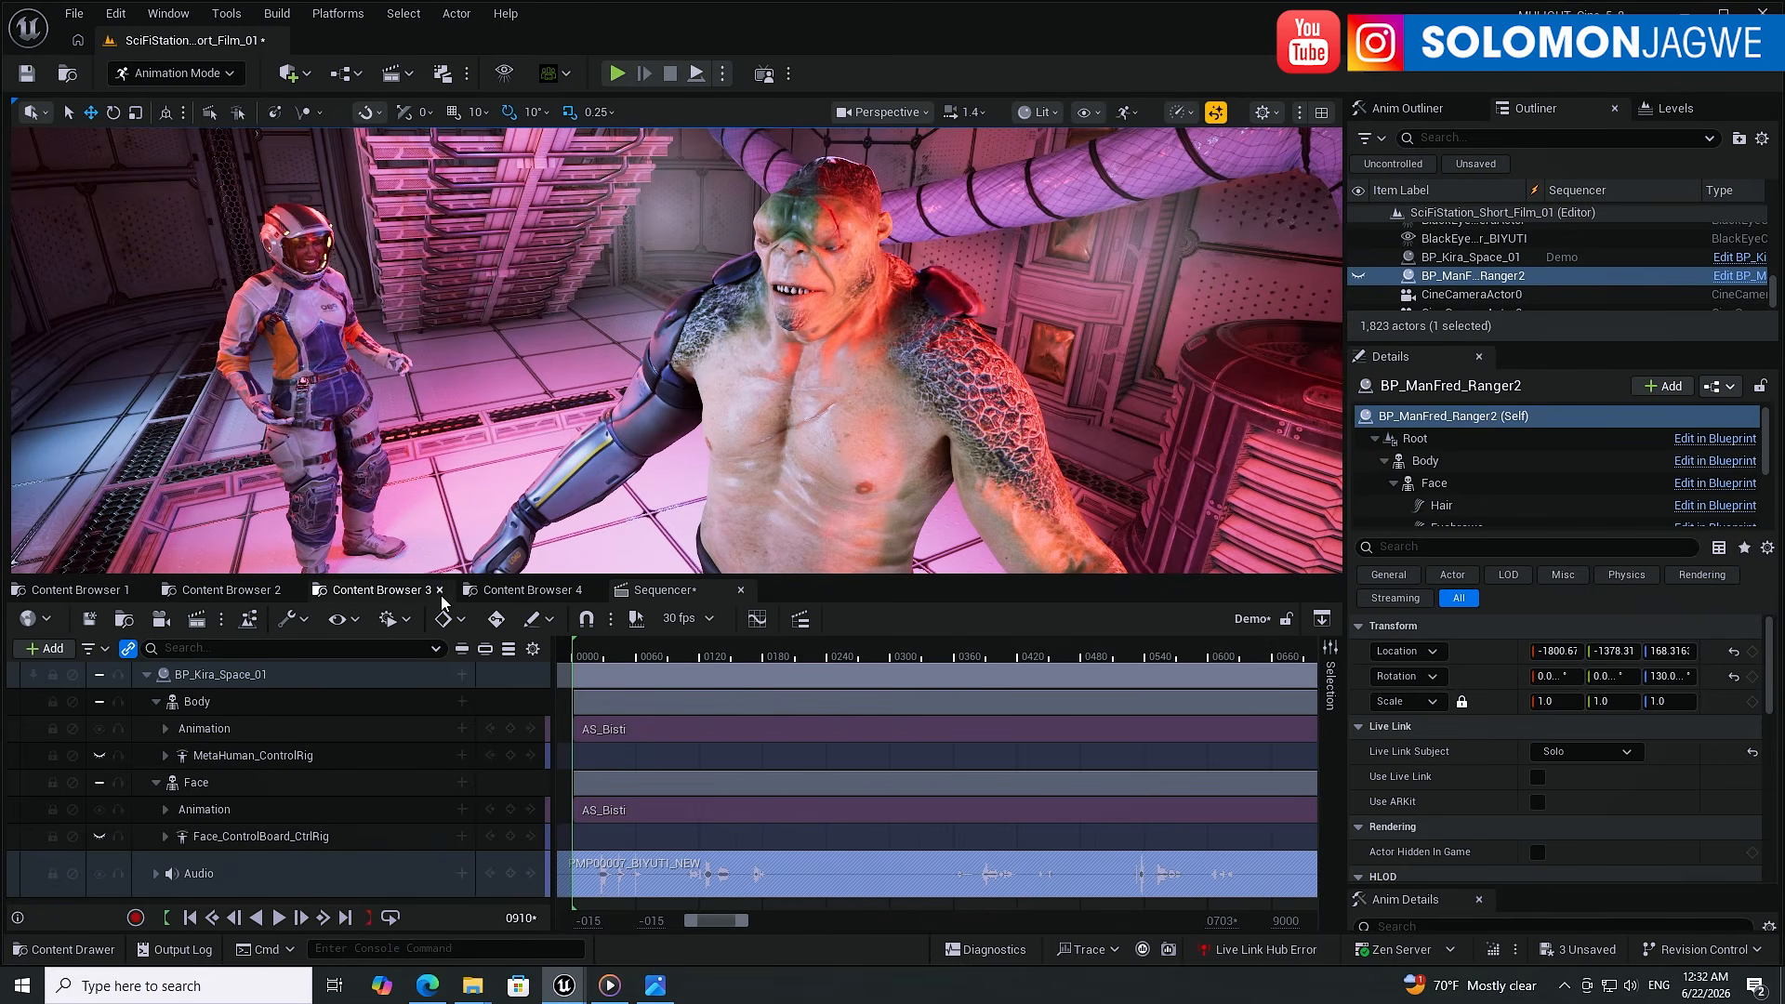
left_click_drag(435, 328, 648, 330, "alt")
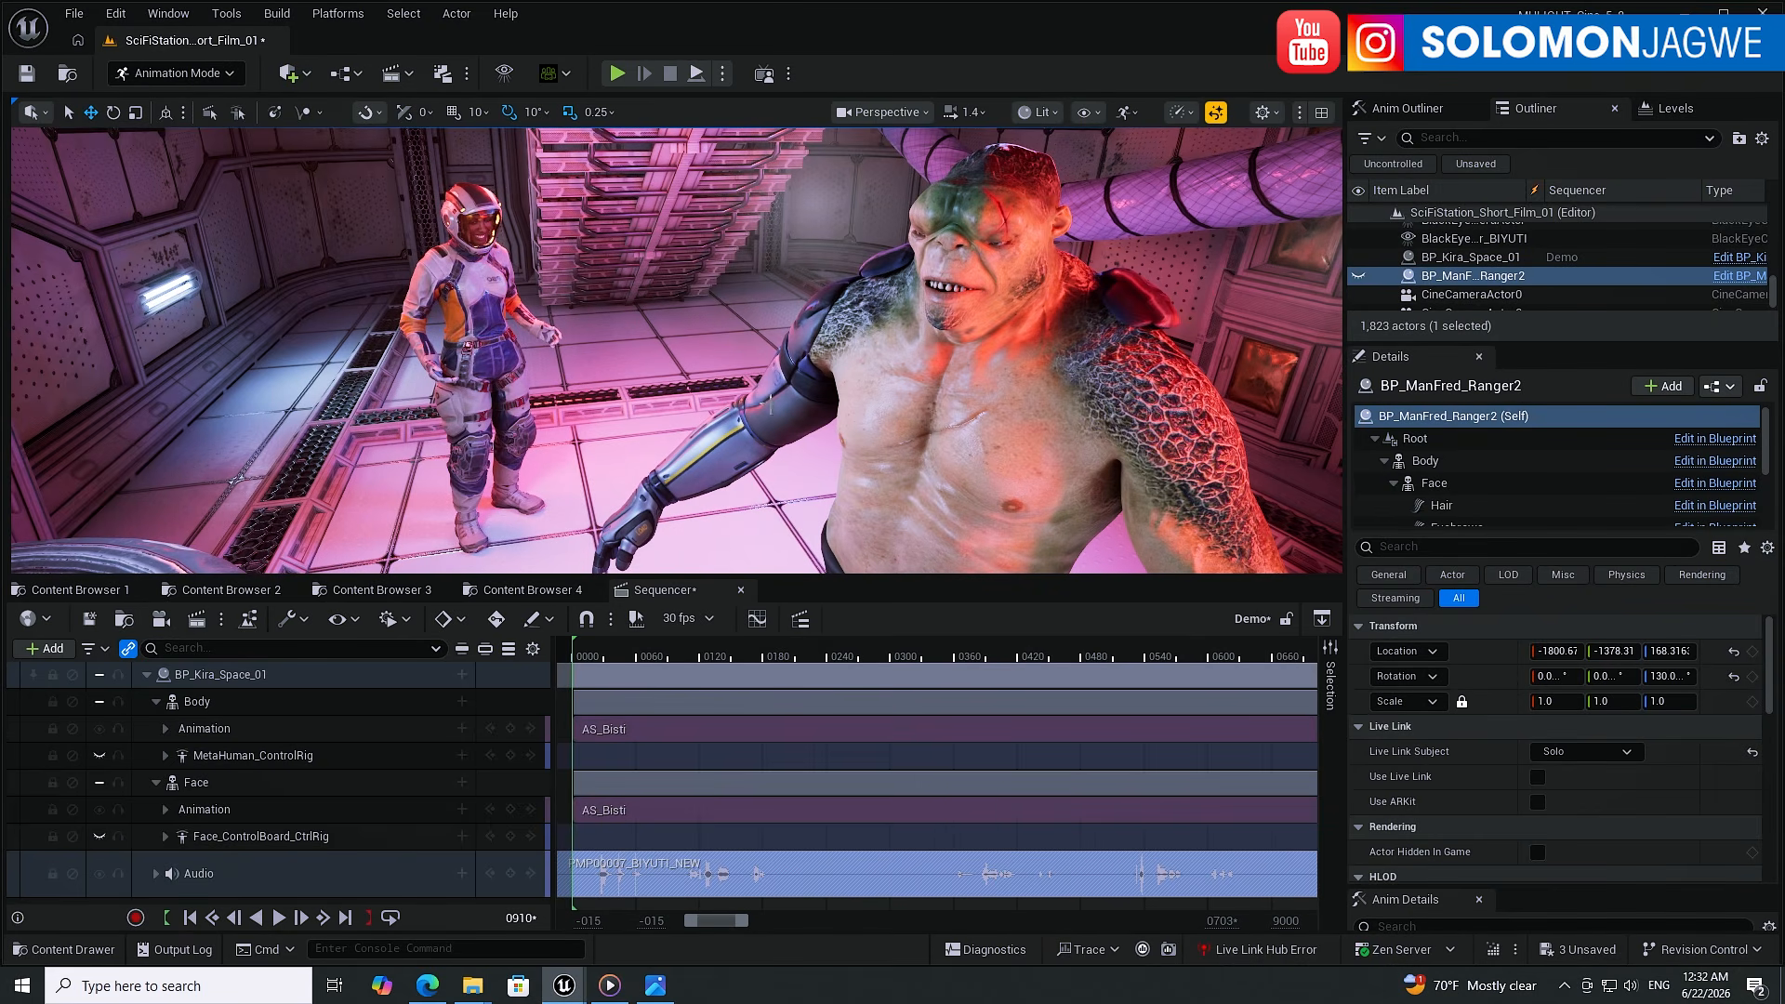
left_click(963, 323)
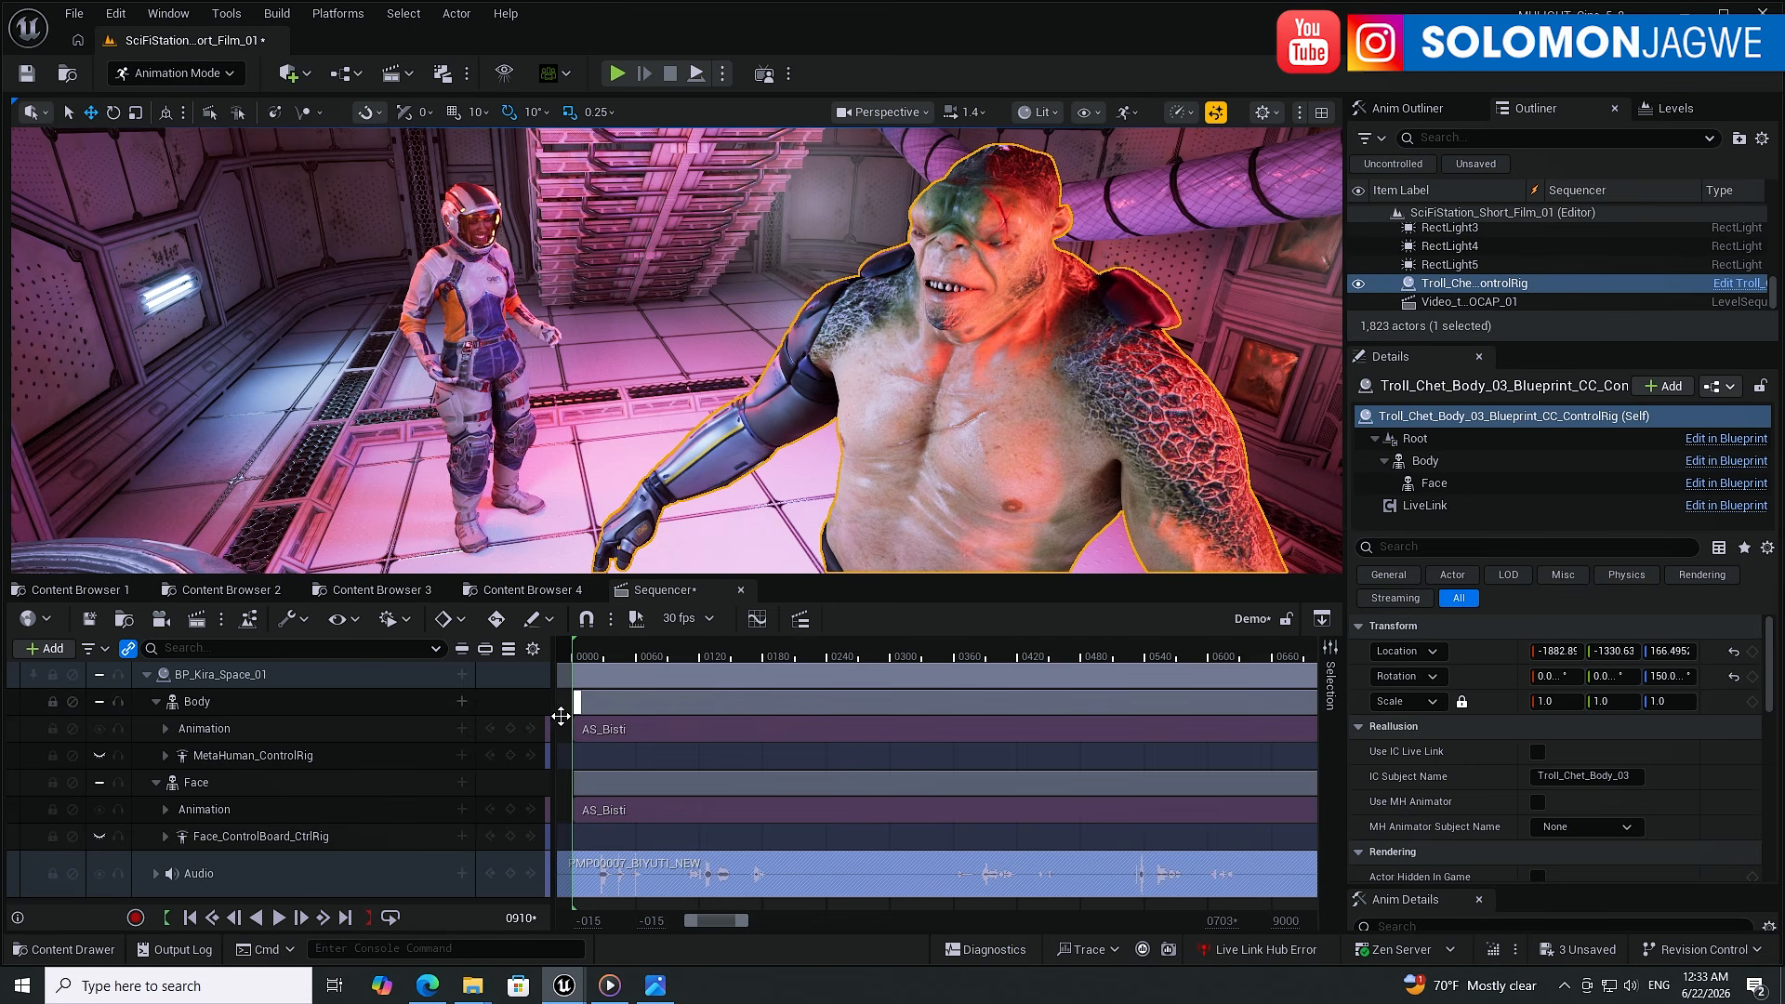
left_click(146, 675)
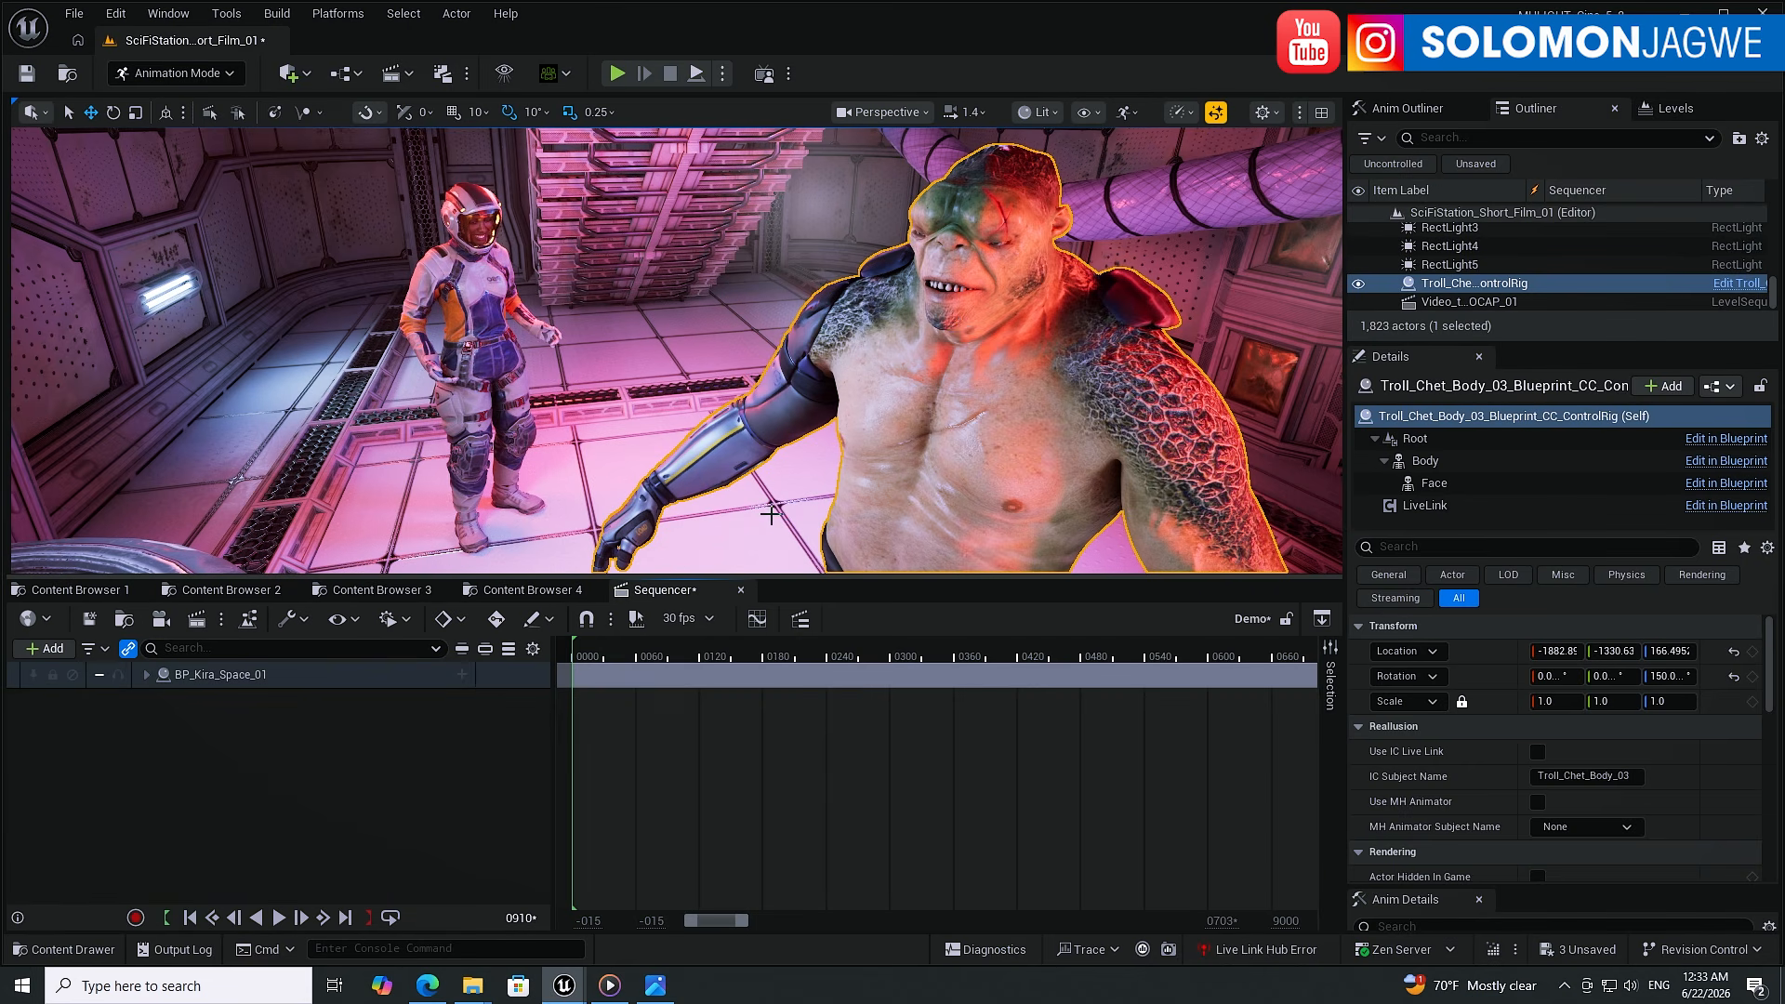
left_click(1471, 285)
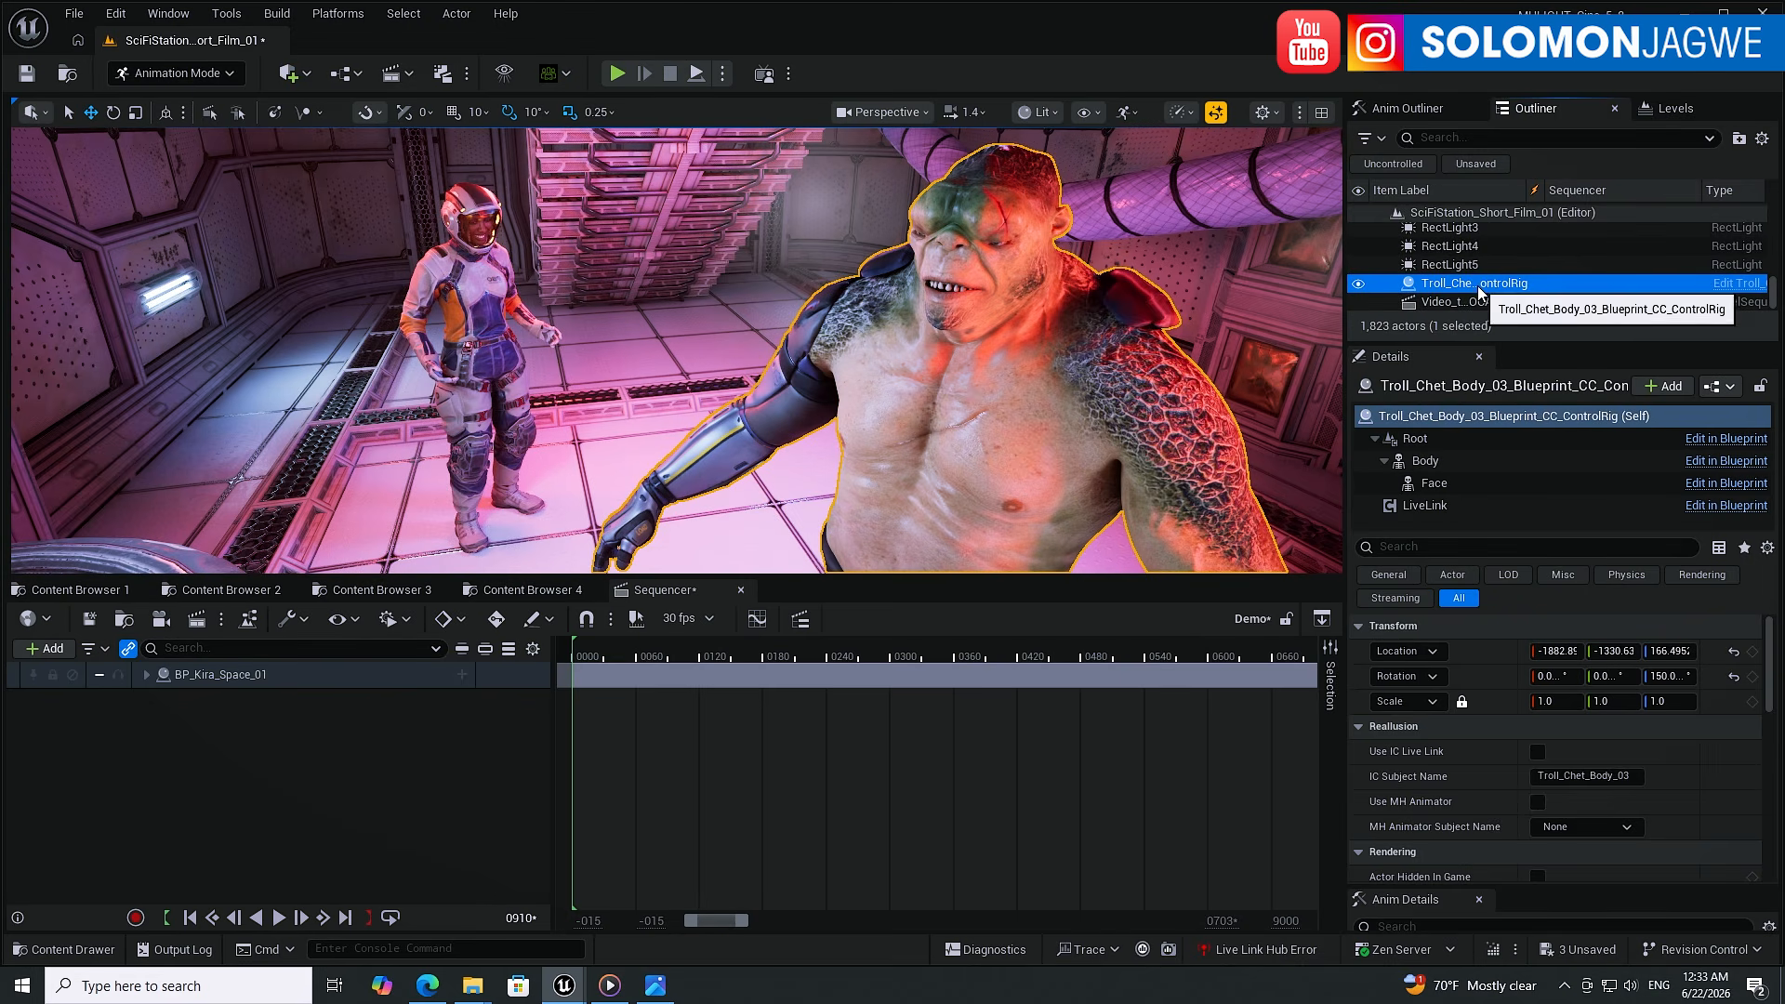
left_click_drag(1385, 310, 198, 727)
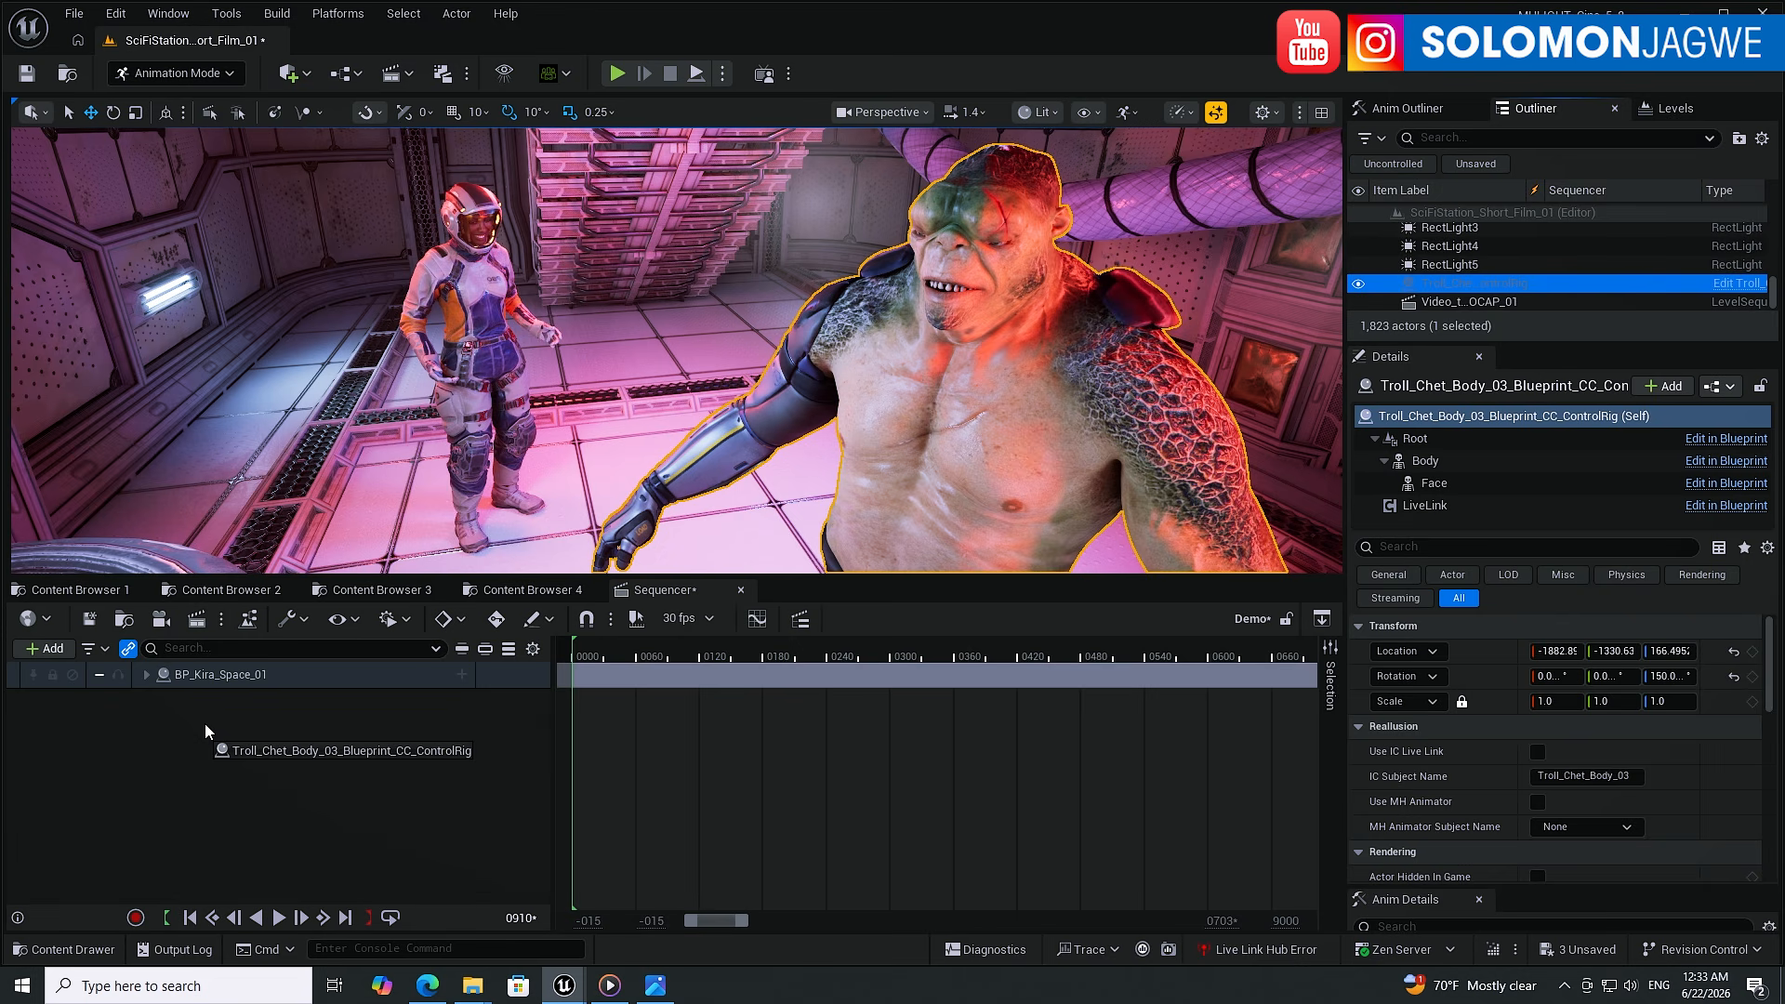
left_click_drag(204, 723, 205, 723)
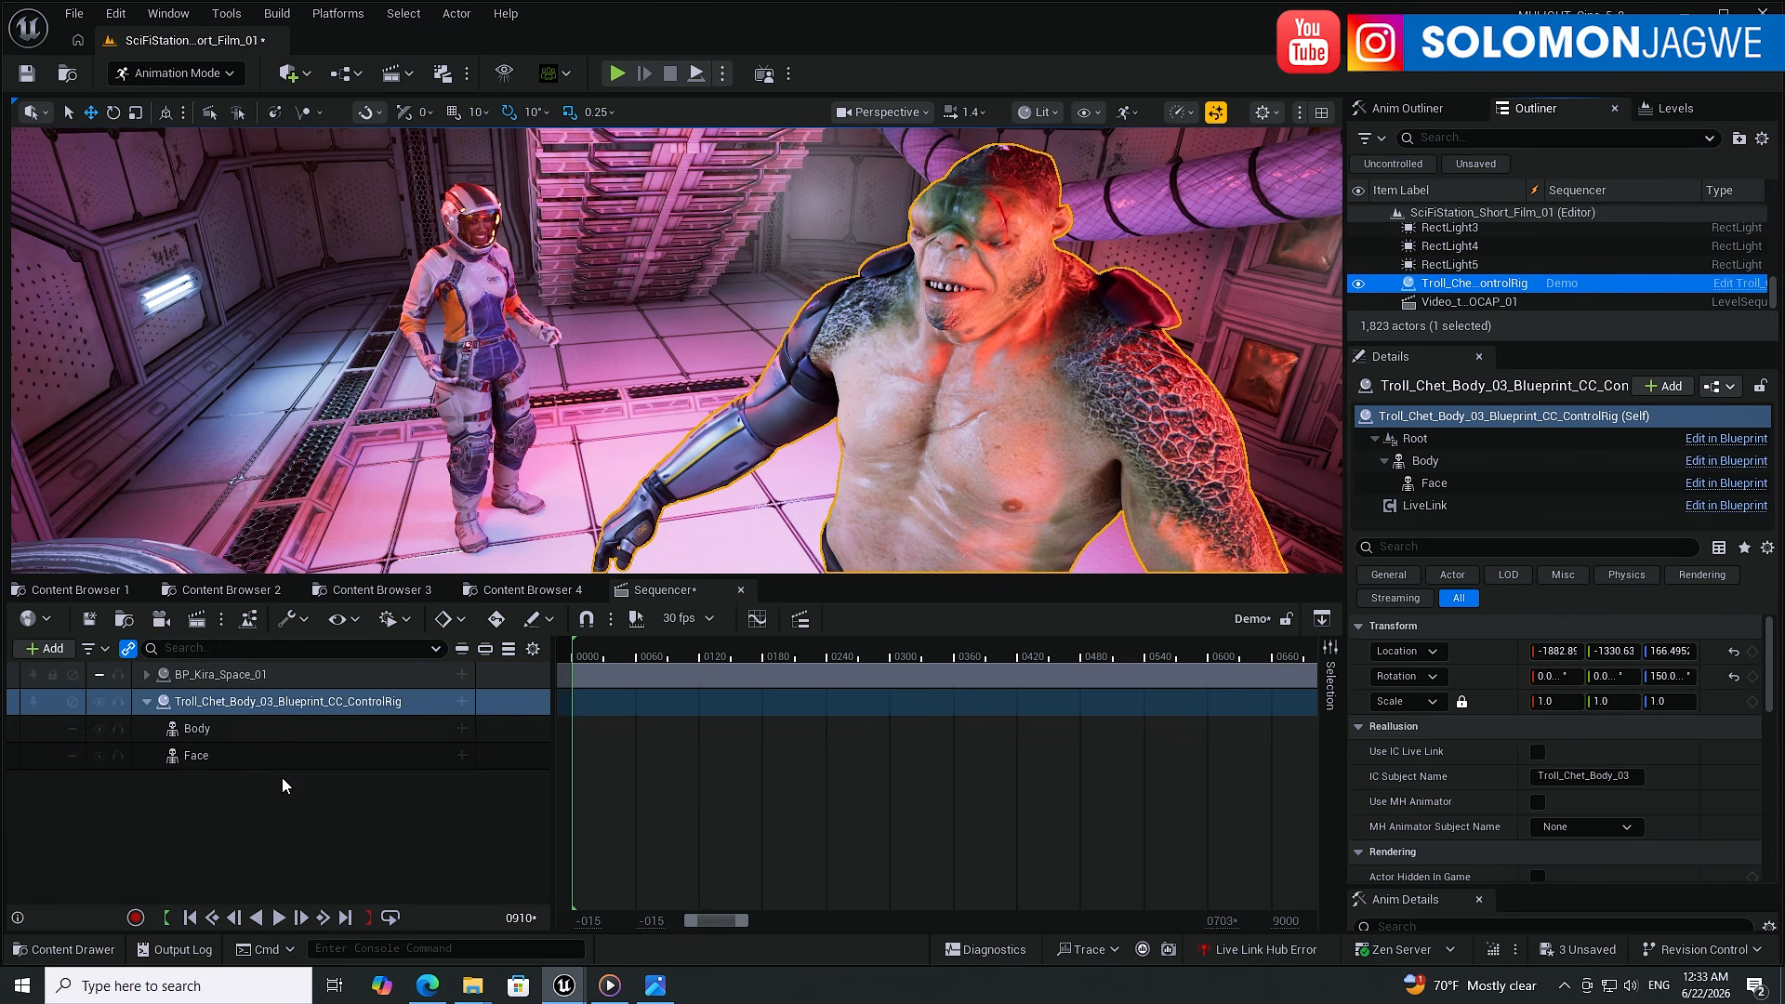
- Rewind to frame 0 and add the AS_Bisti_Alone animation to the troll's Body track
left_click(205, 732)
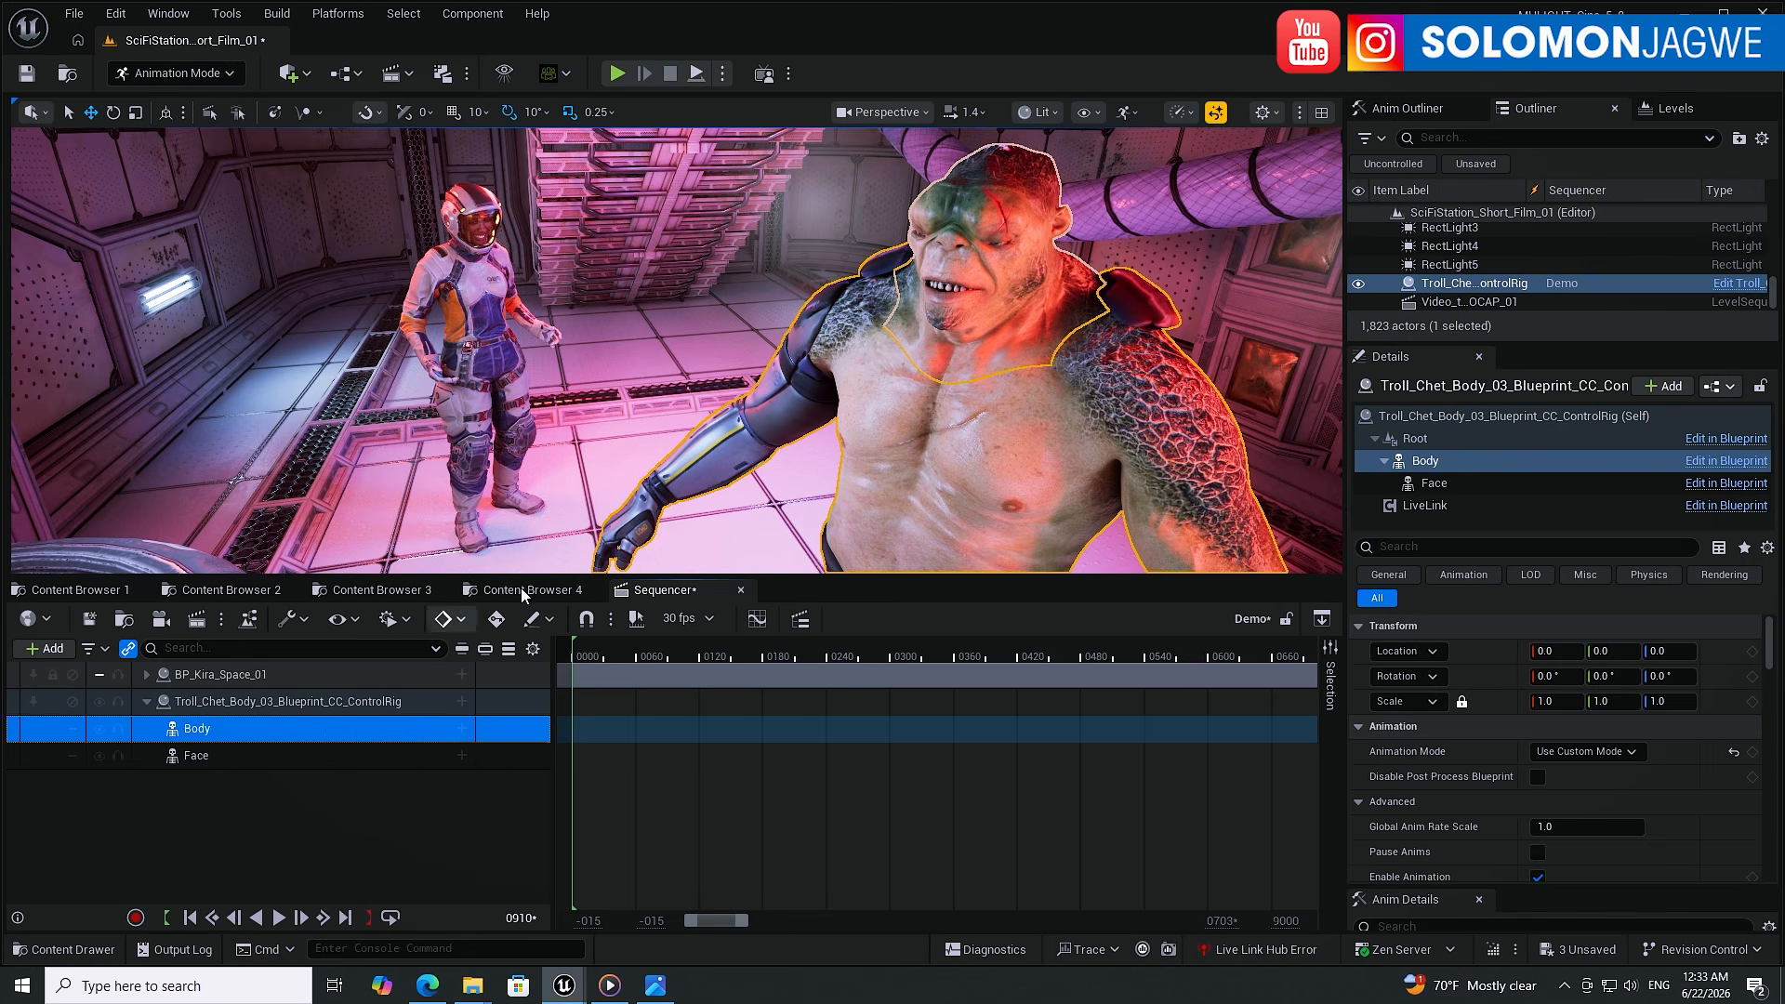
right_click_drag(958, 365, 1185, 388)
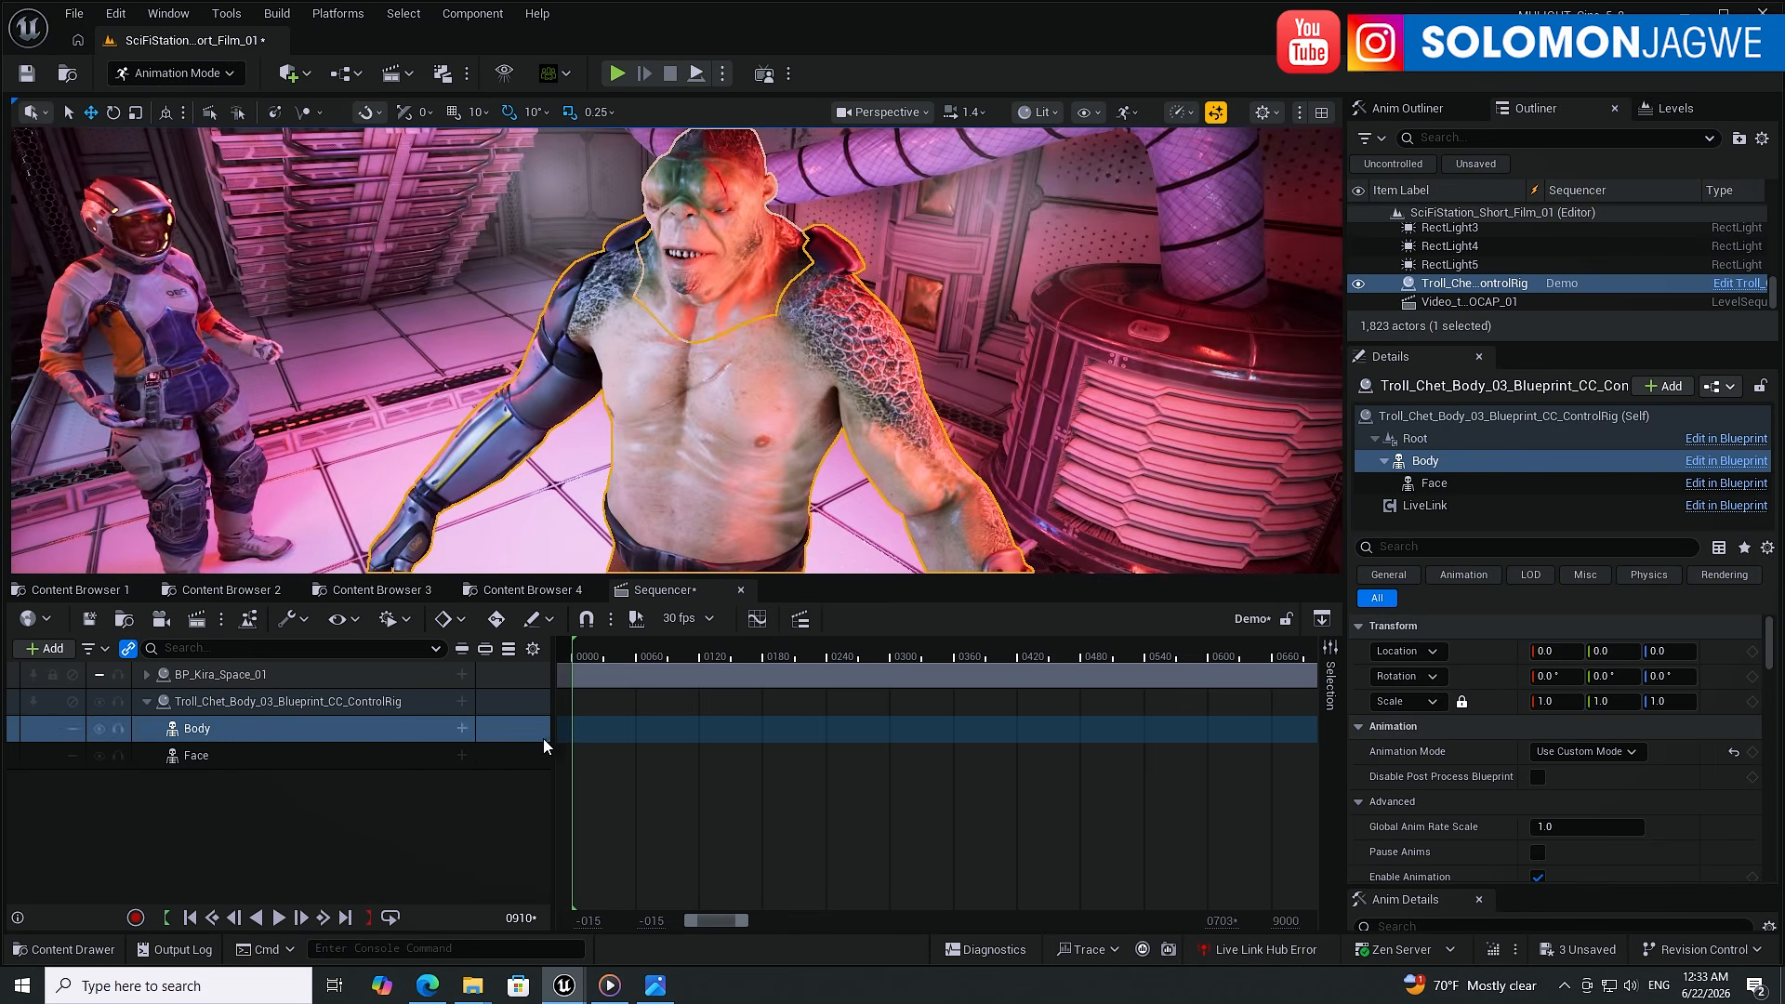
left_click(189, 917)
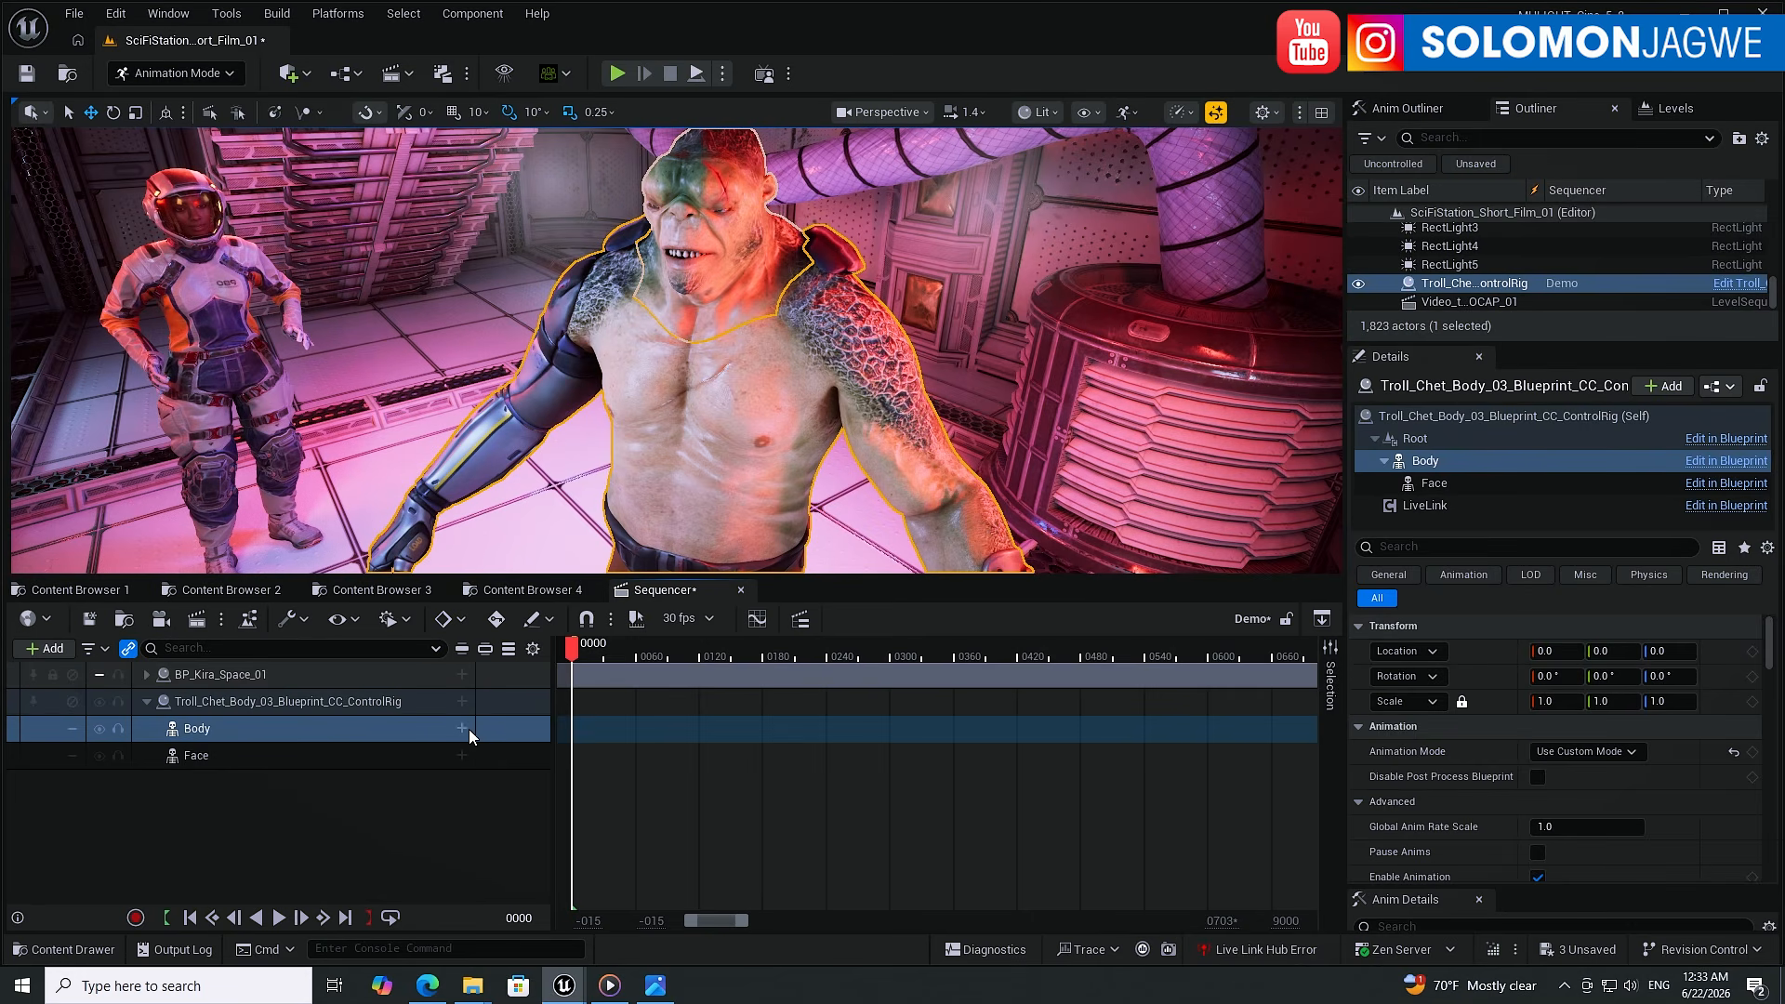
left_click(463, 728)
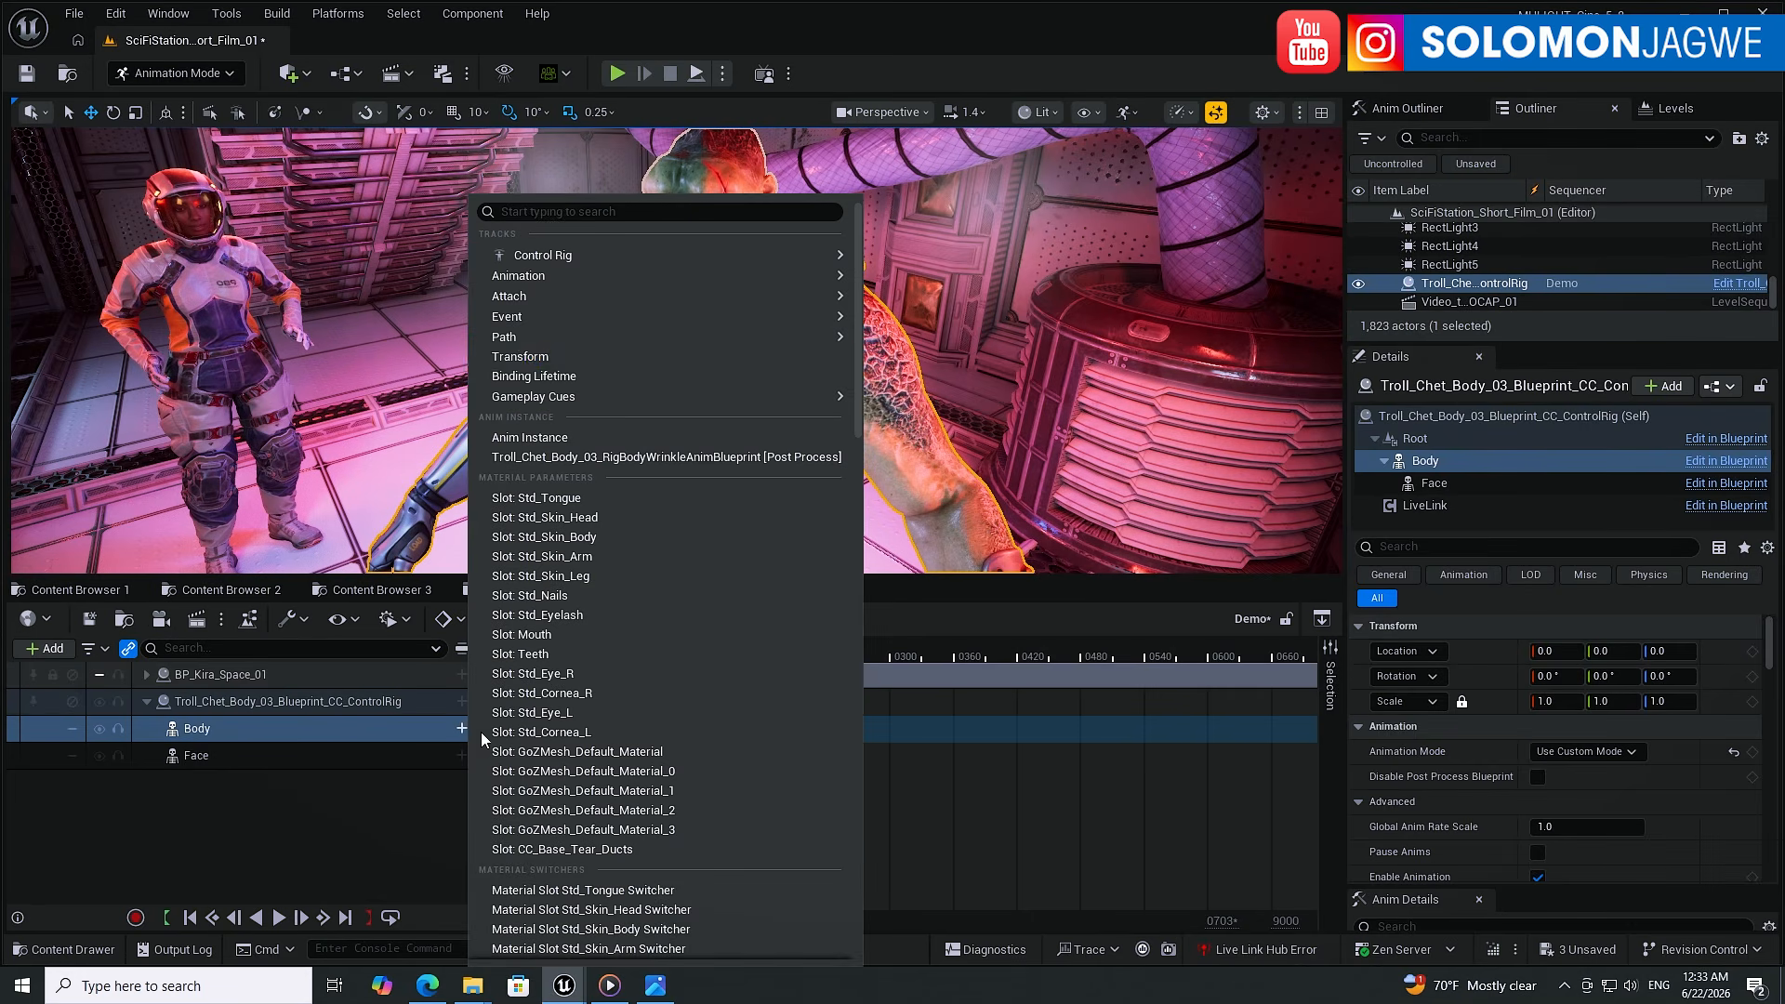
mouse_move(526, 275)
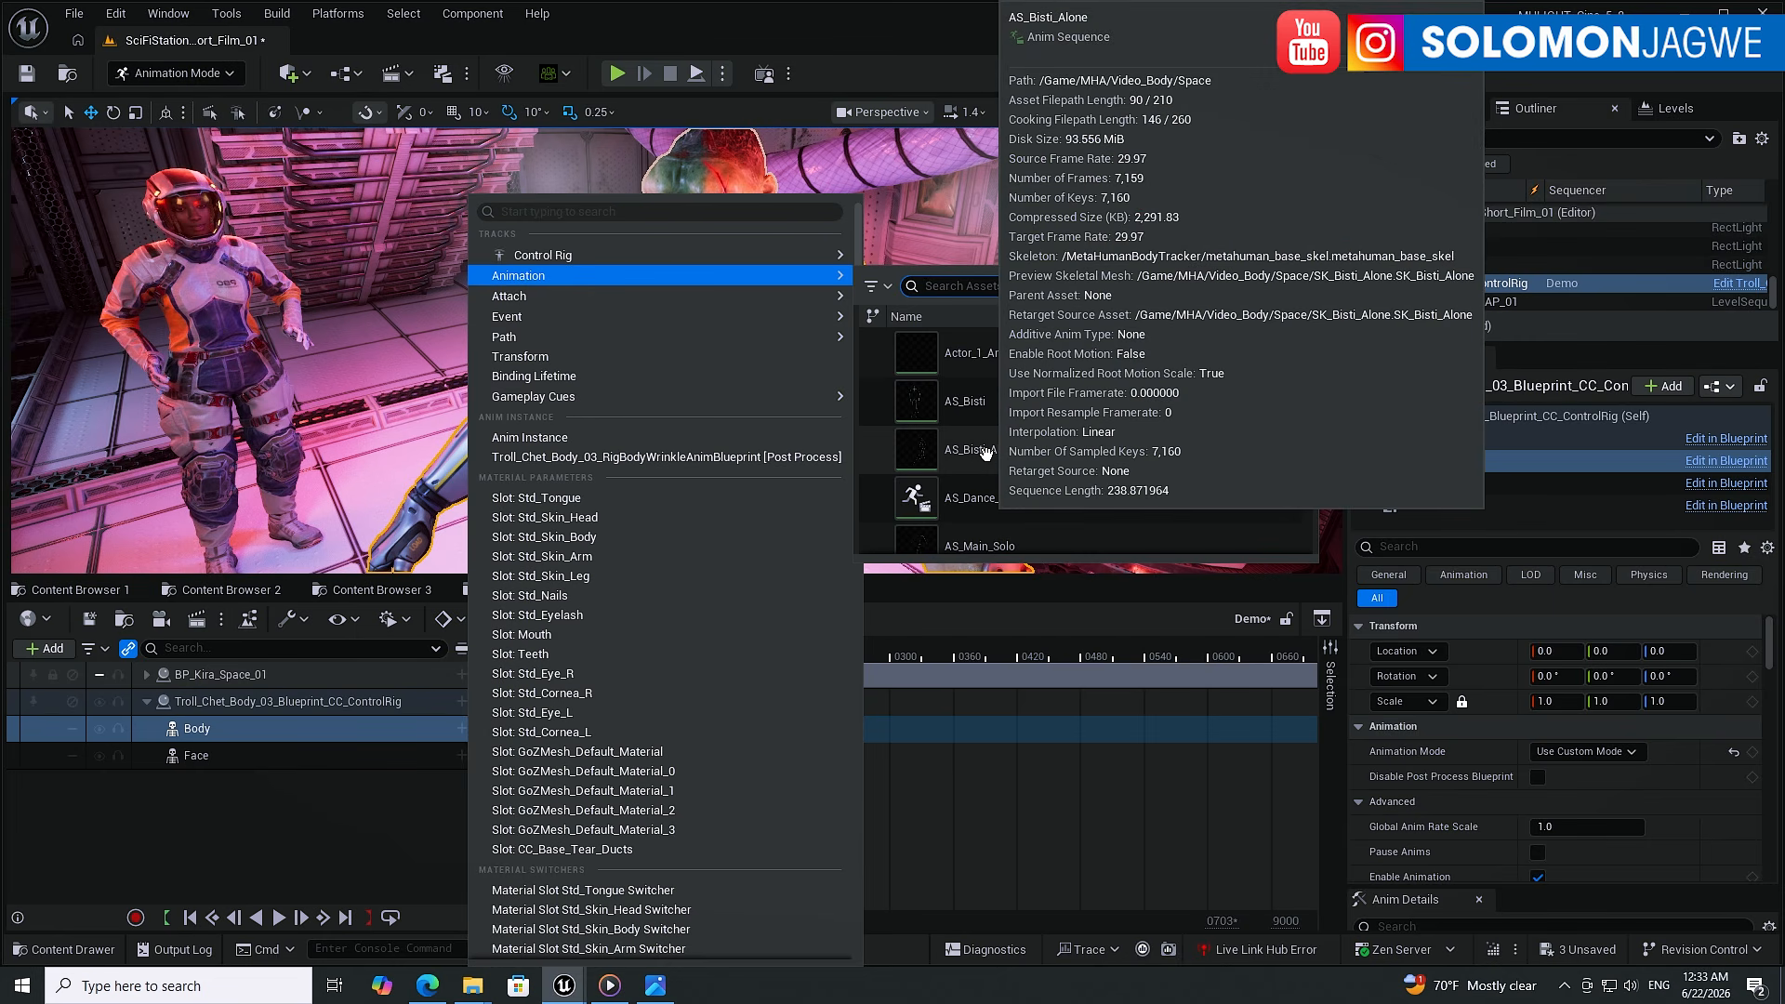
left_click(987, 453)
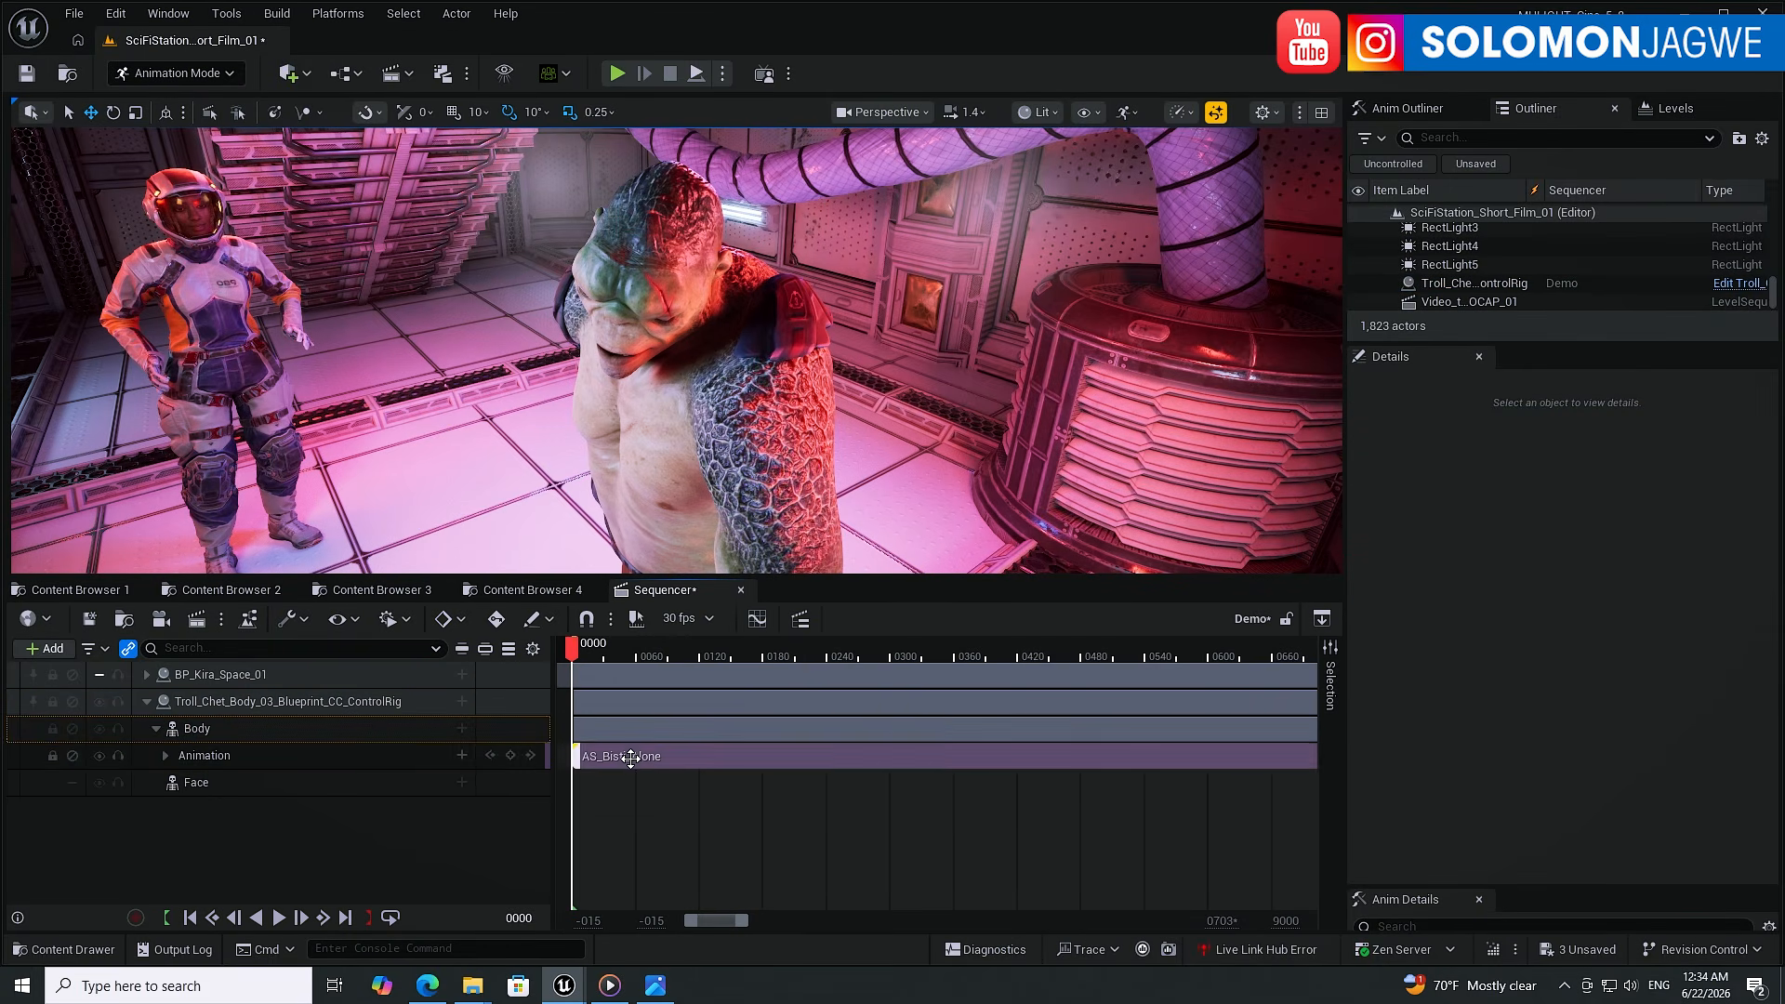
- Add the AS_Bisti_Alone face animation to the troll's Face track
left_click(461, 783)
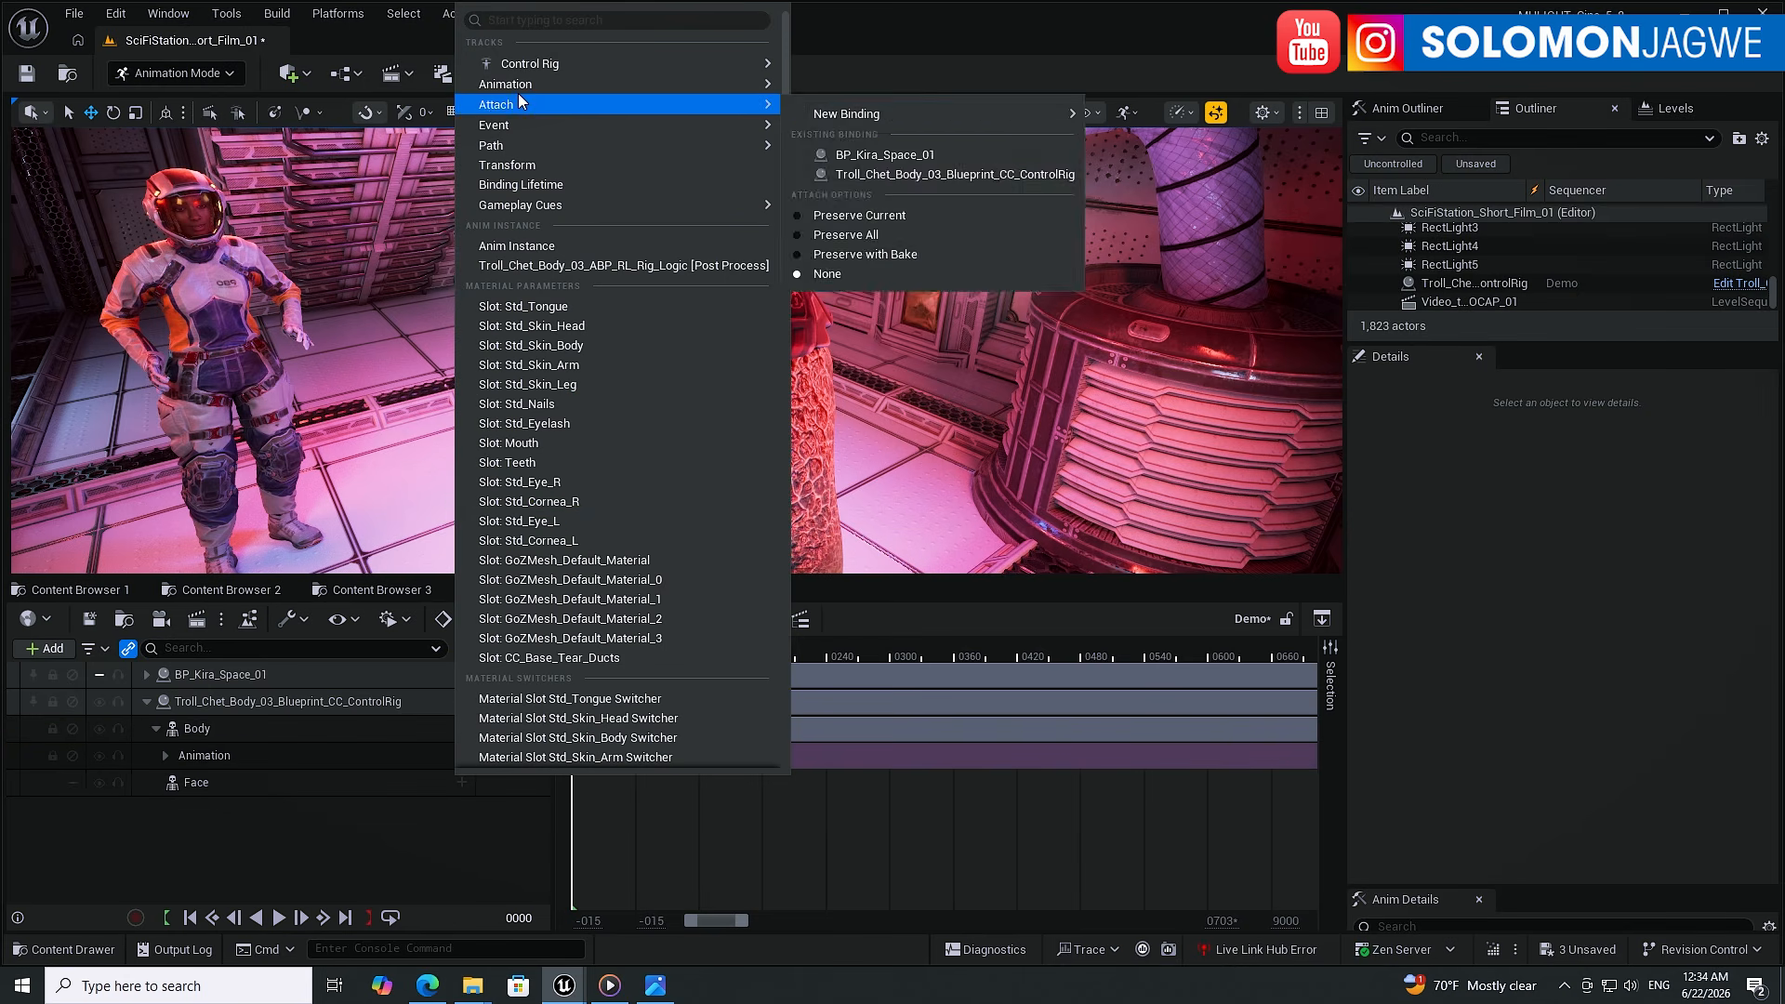
mouse_move(515, 84)
left_click(909, 258)
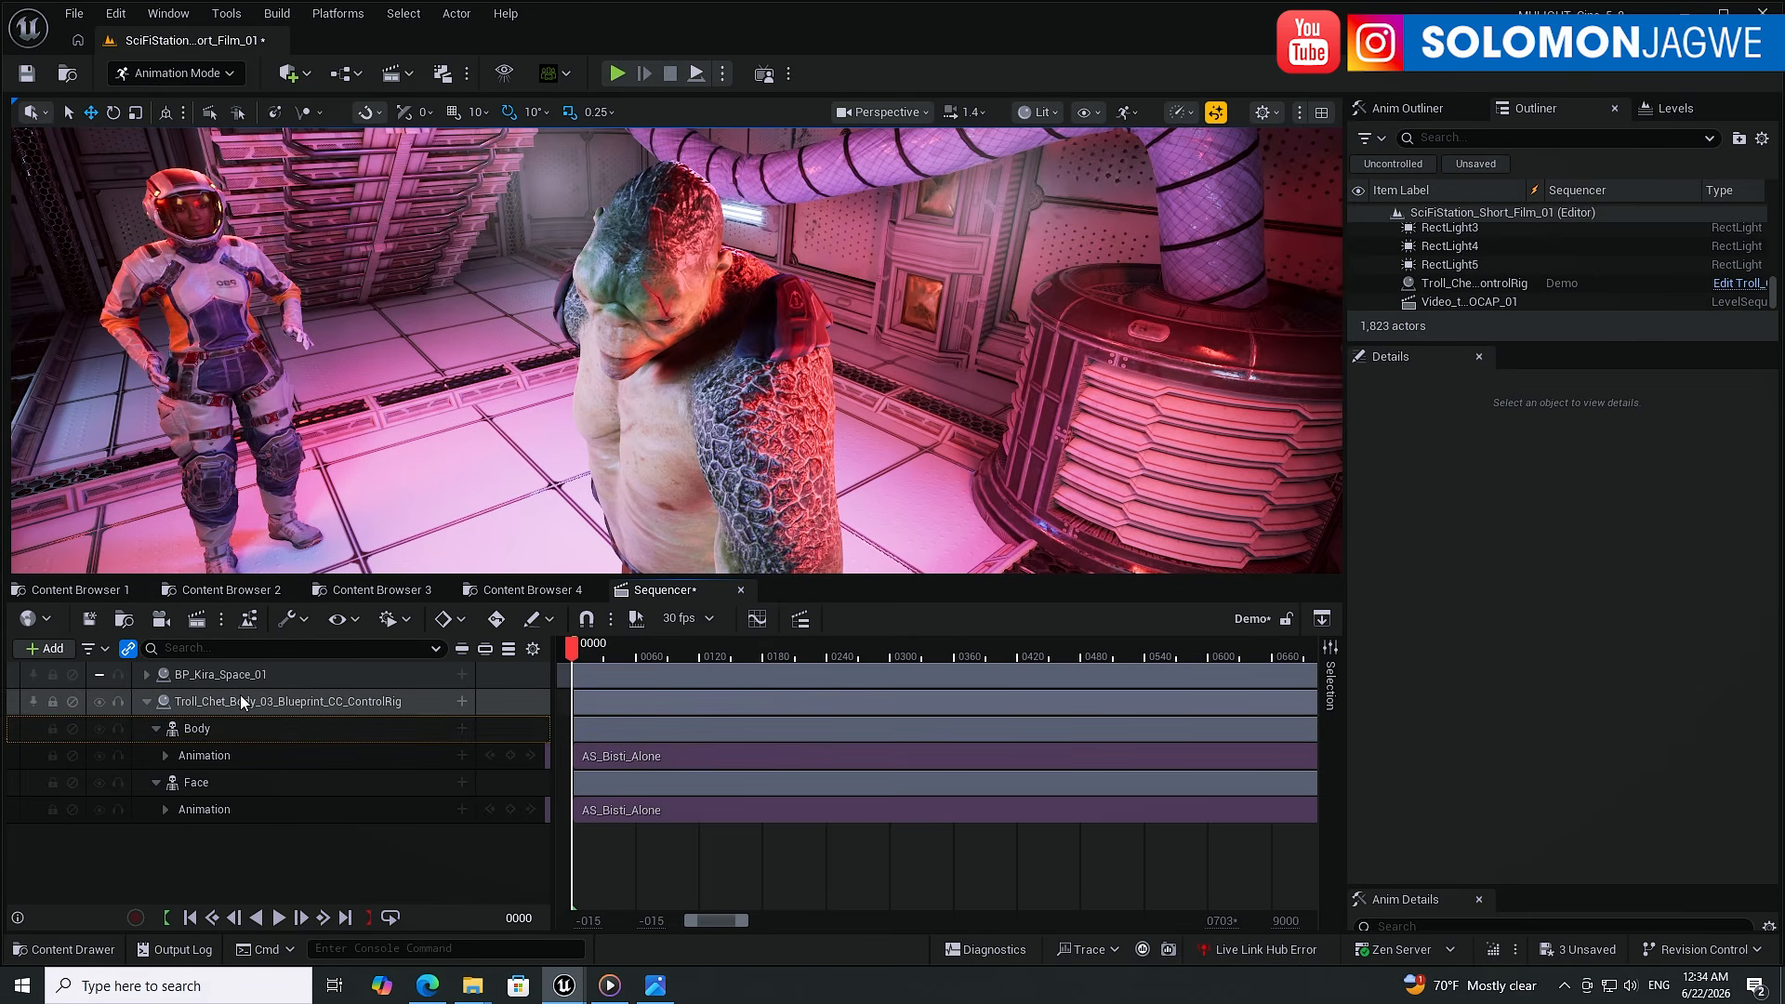
- Search the audio assets for "bisti" and add PMP00008_Bisti_NEW as an audio track under the troll actor
left_click(462, 702)
mouse_move(511, 453)
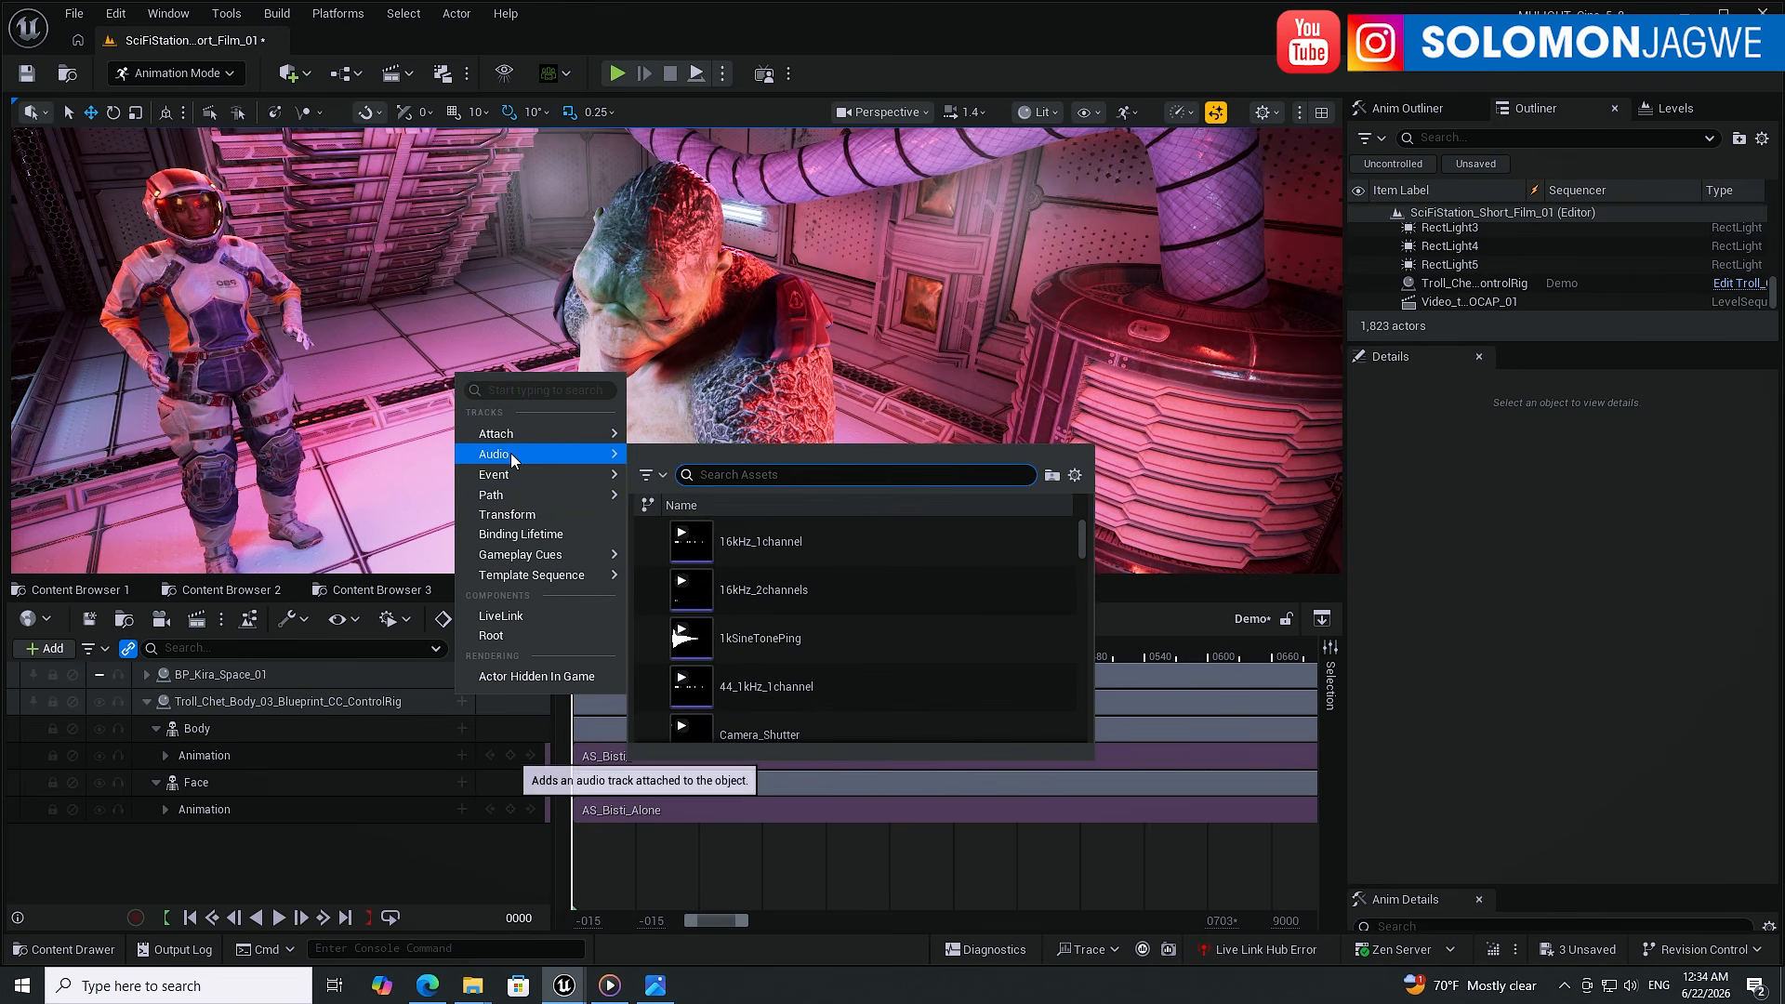
type("b")
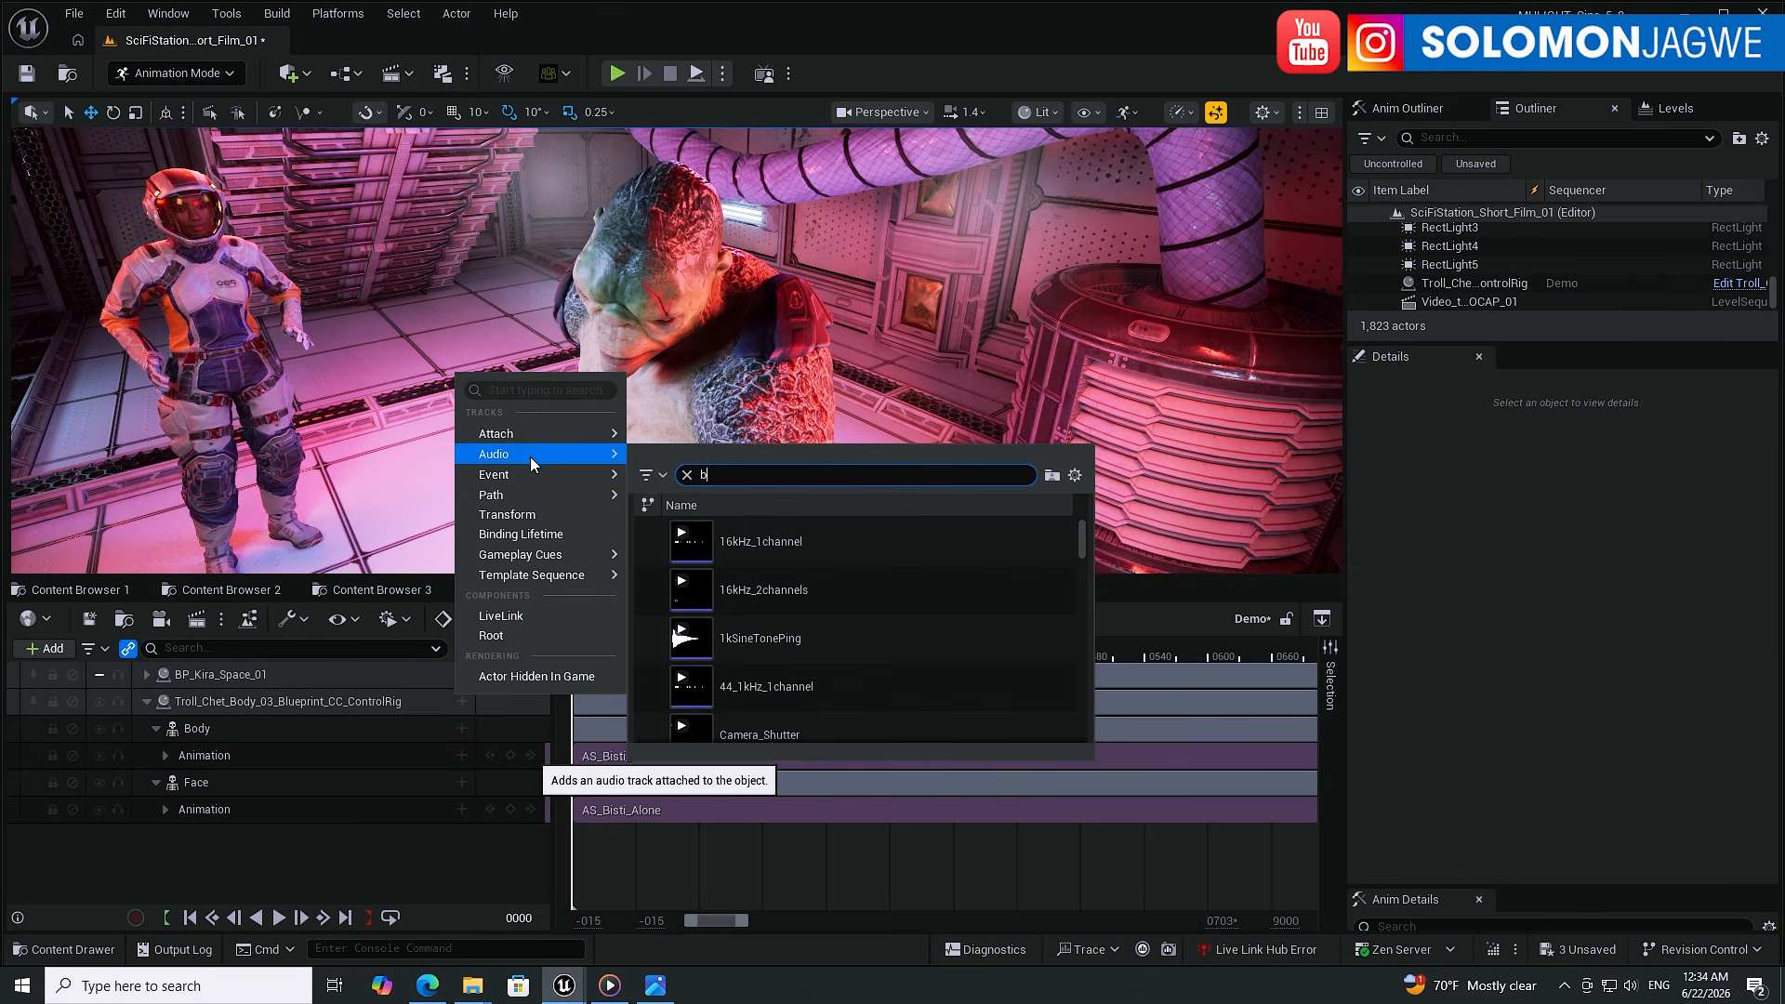
type("ist")
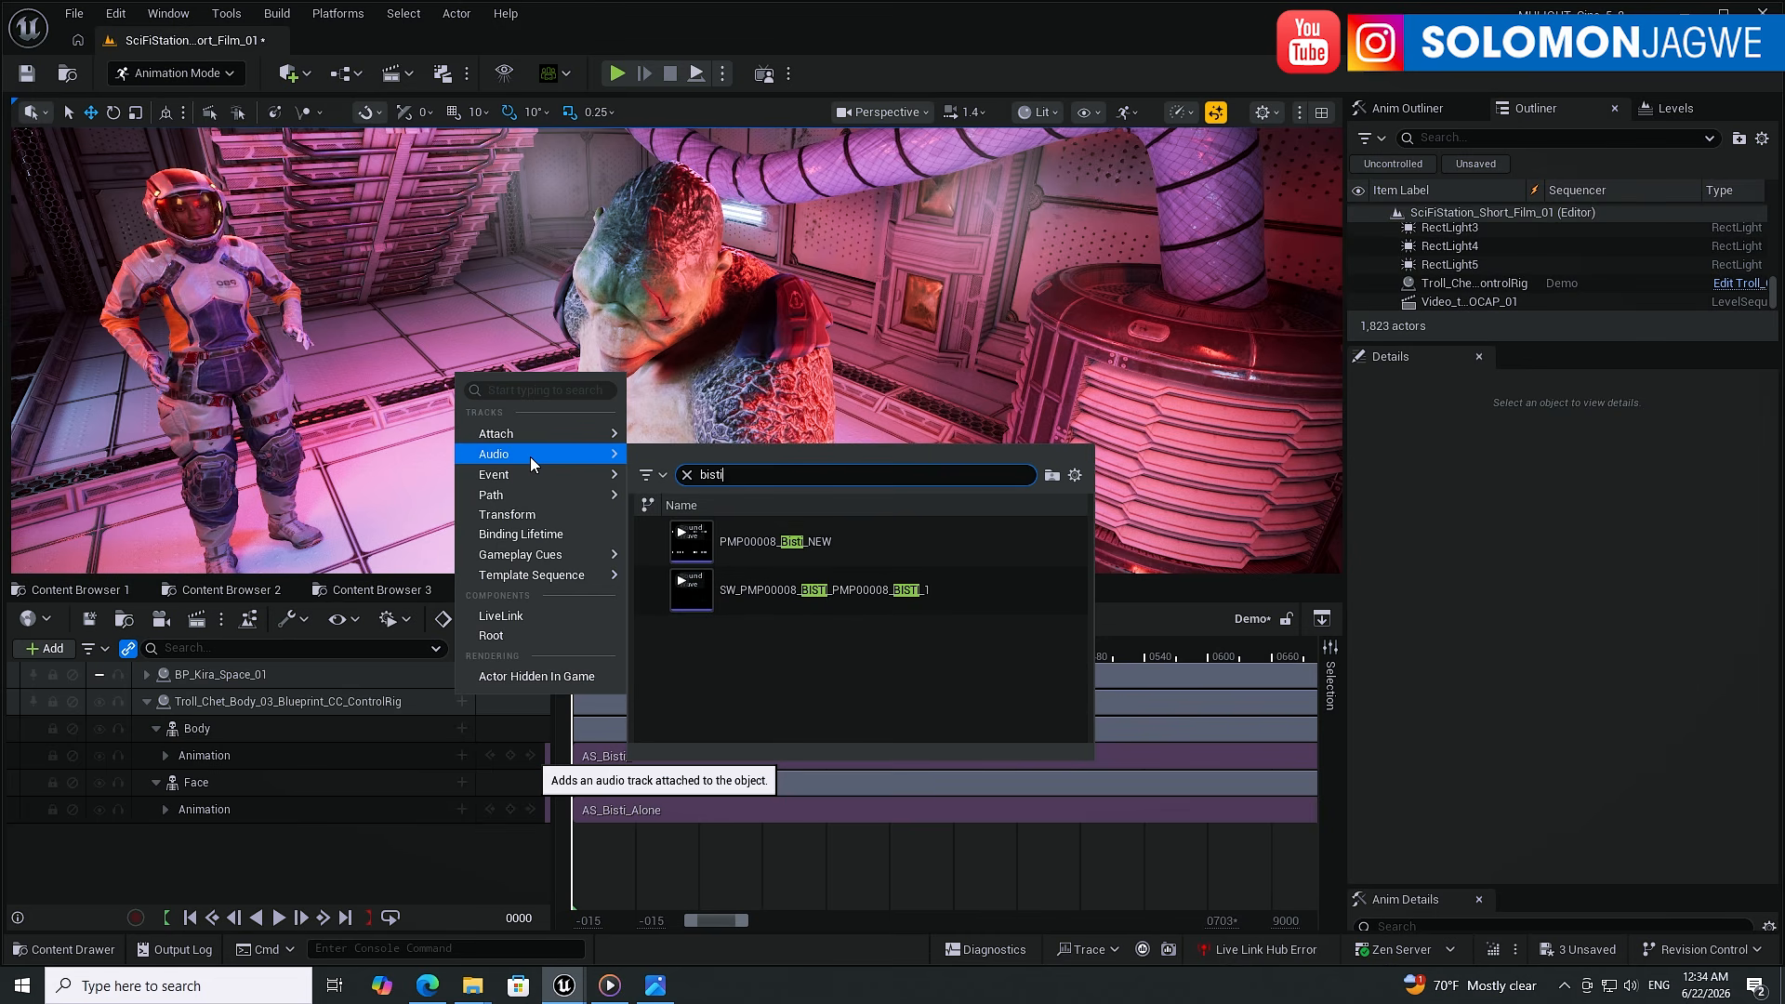
type("i")
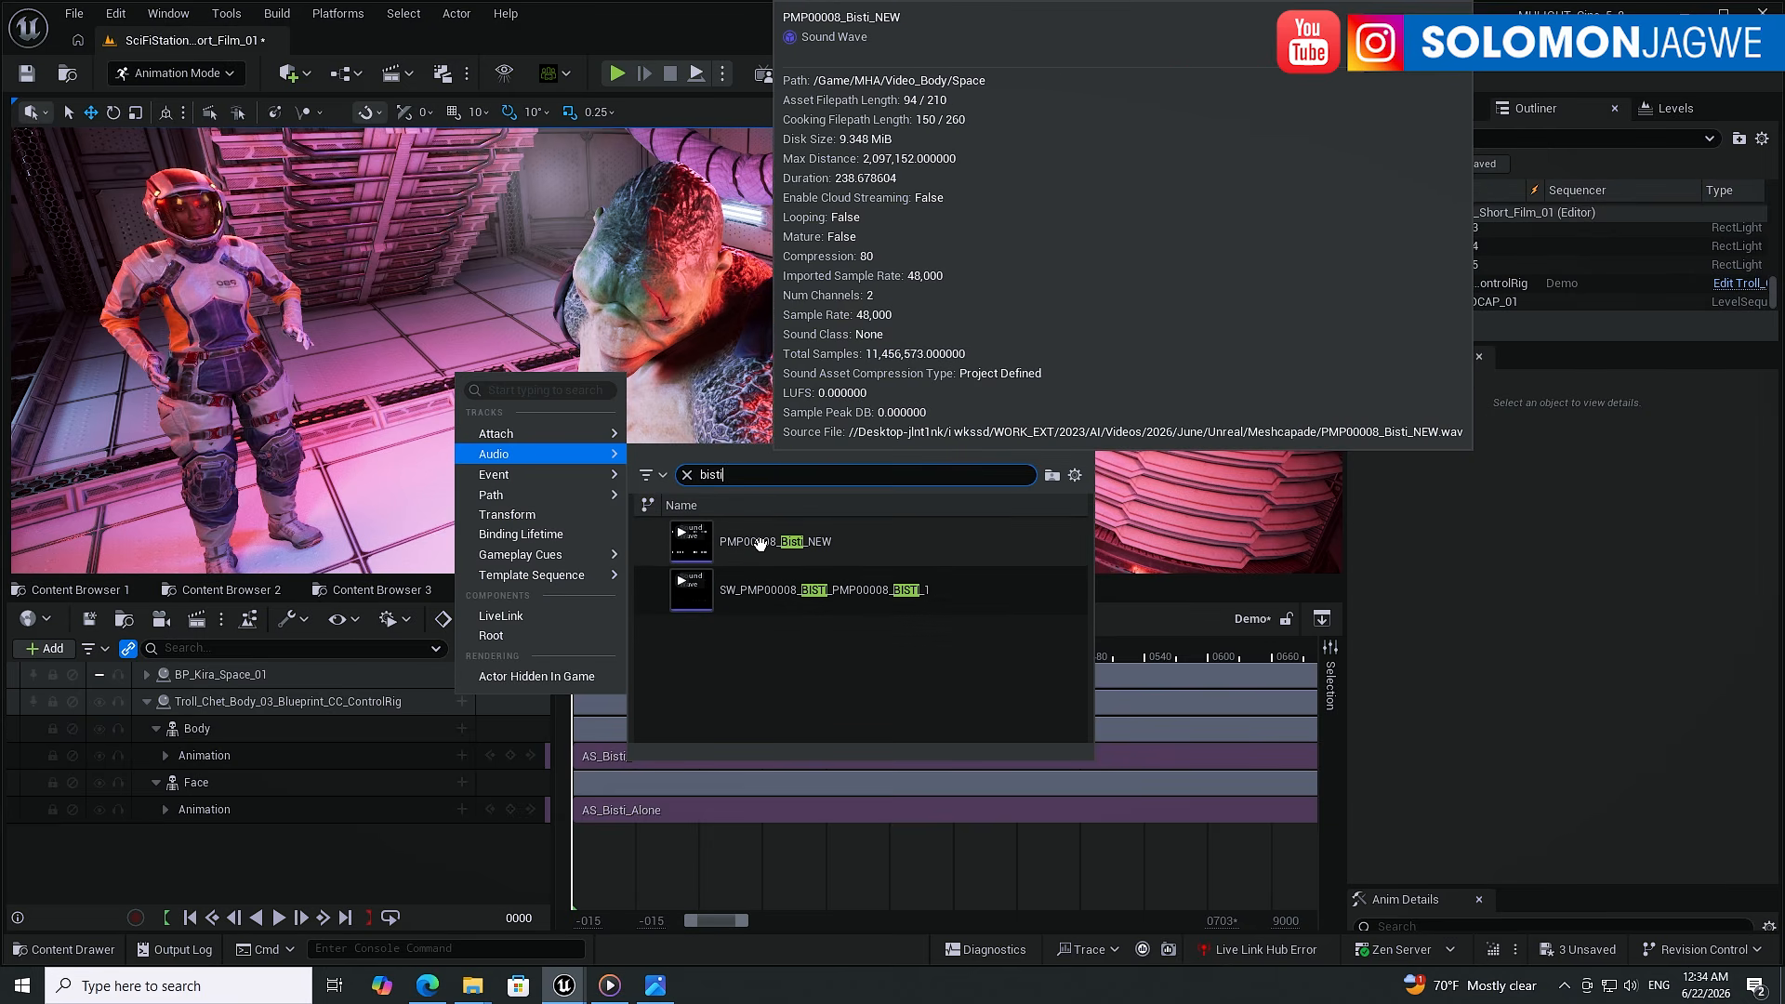
left_click(759, 543)
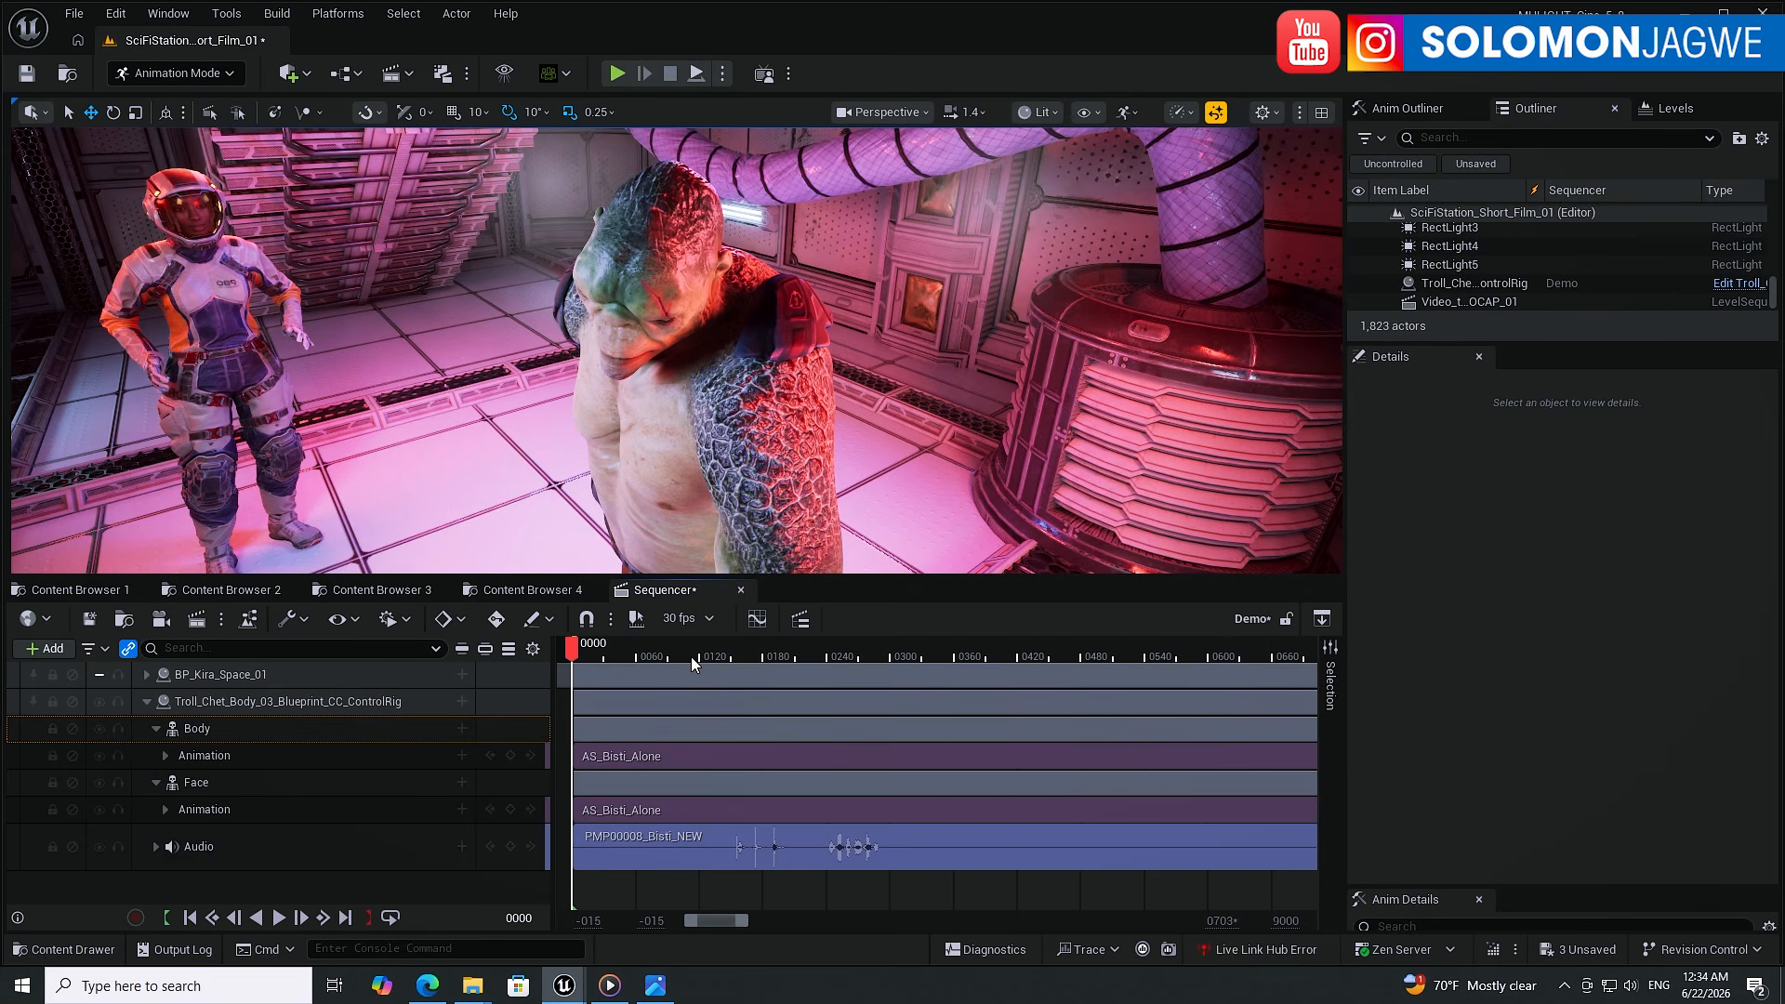
- Scrub the sequence to frame 156 to compare the troll's clap with the first spike in its audio waveform
left_click_drag(682, 649, 720, 648)
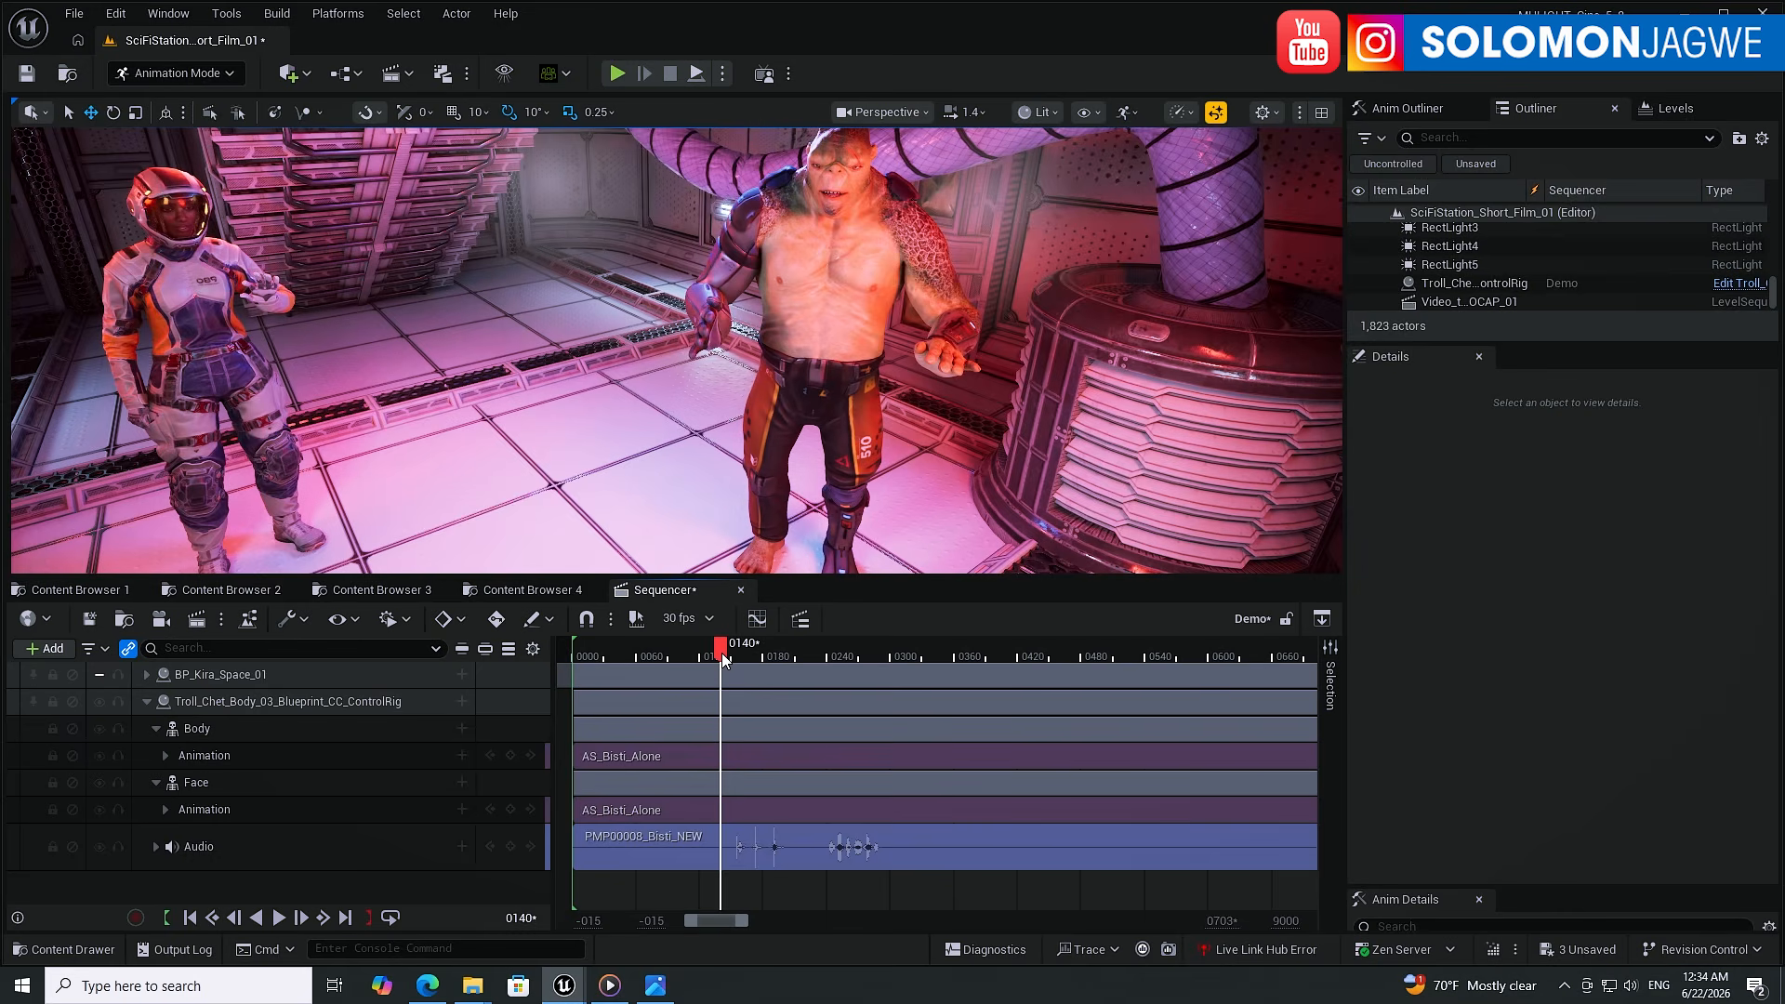
mouse_move(724, 656)
left_mouse_down()
mouse_move(857, 654)
mouse_move(739, 671)
left_mouse_up()
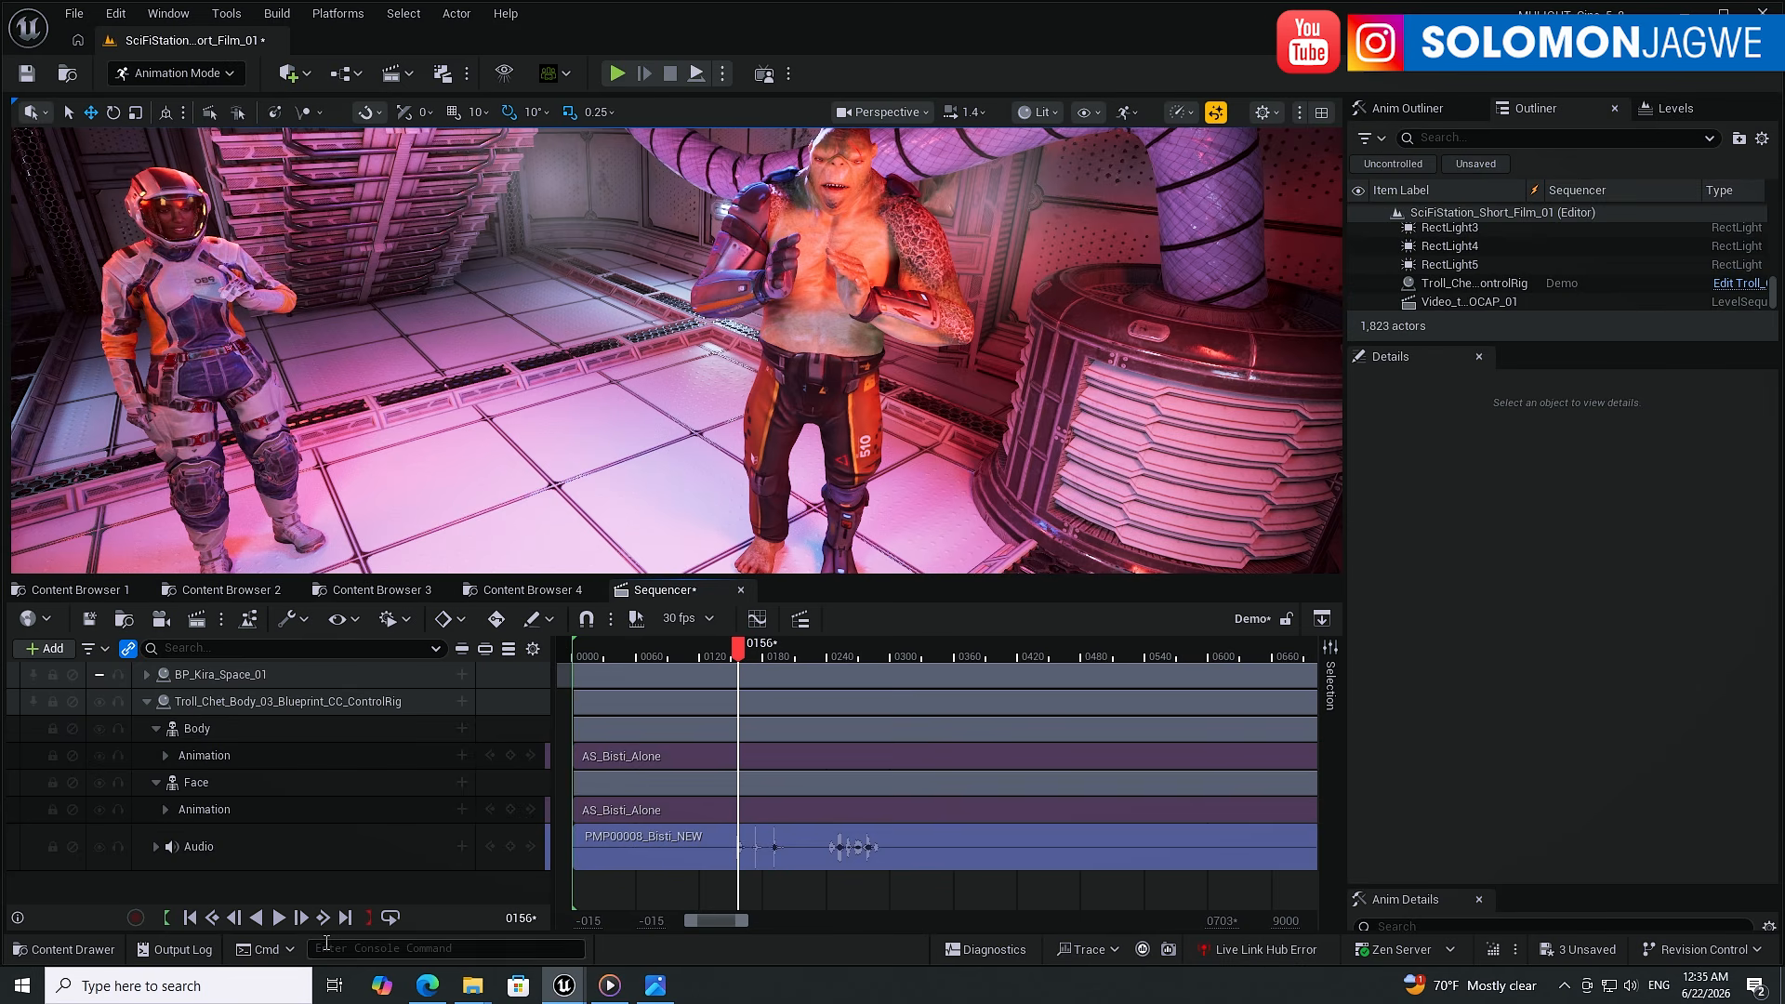
- Play the Demo sequence to review both characters' animations, and switch to the Meshcapade page in the browser
left_click(277, 917)
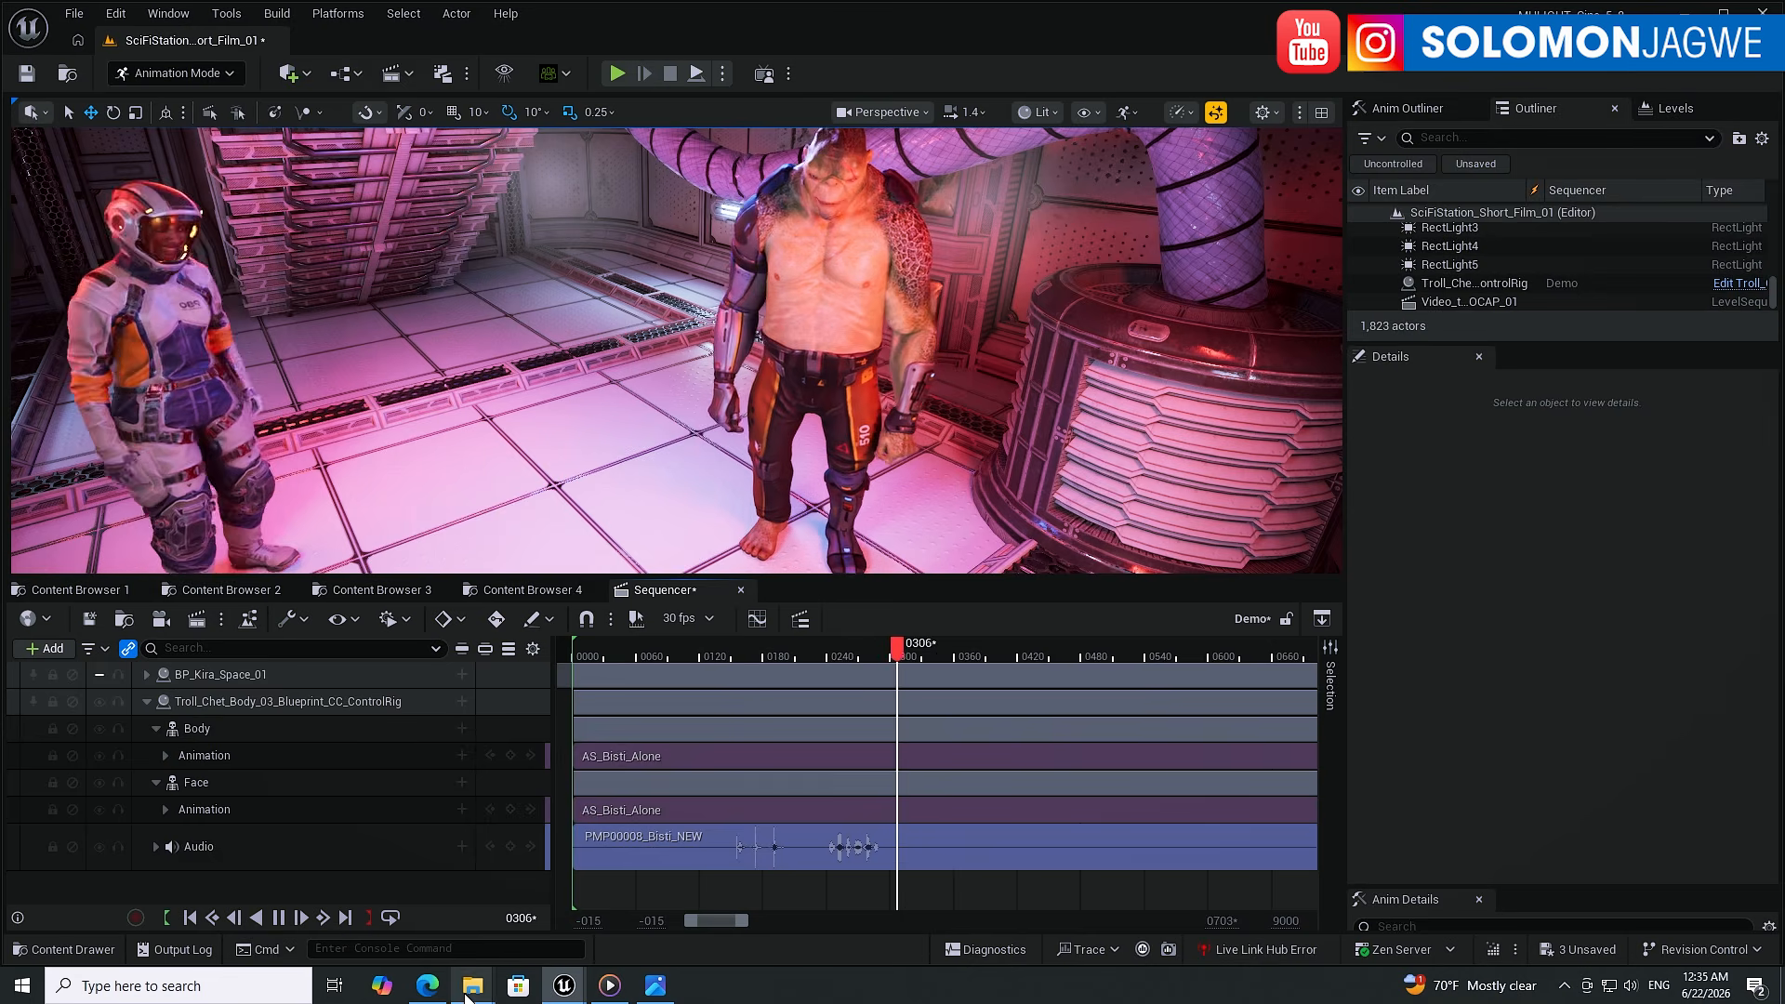
left_click(425, 987)
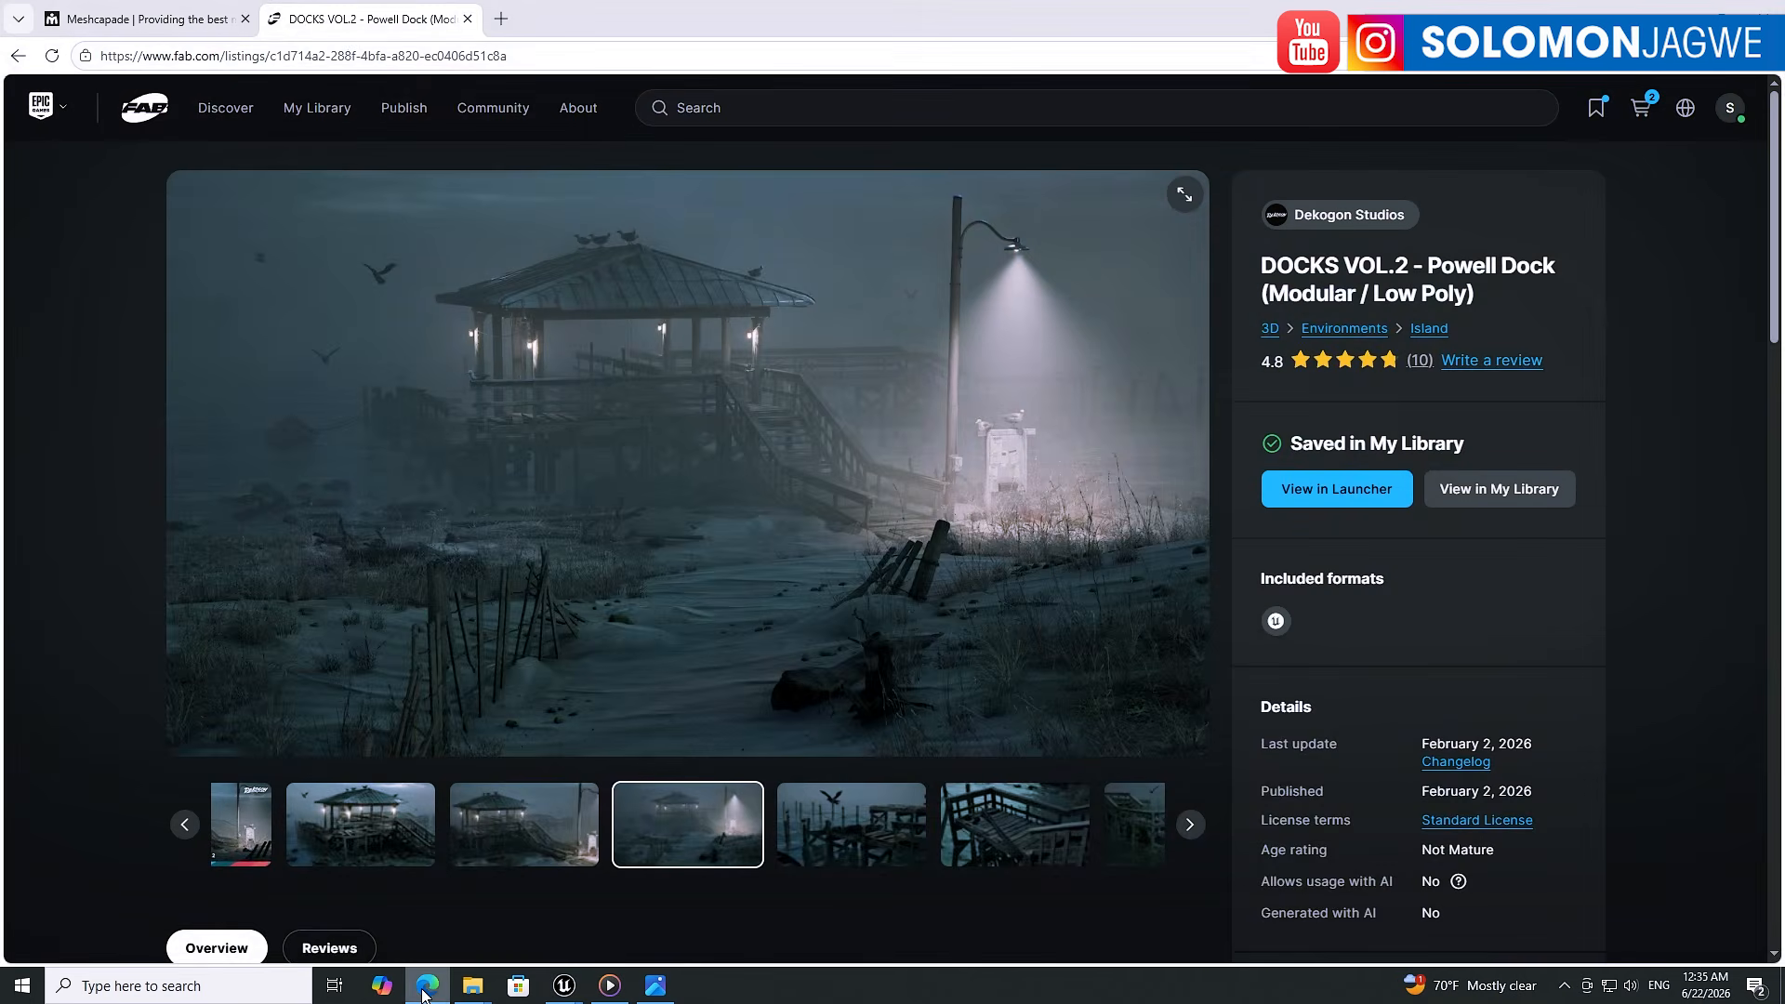
left_click(189, 21)
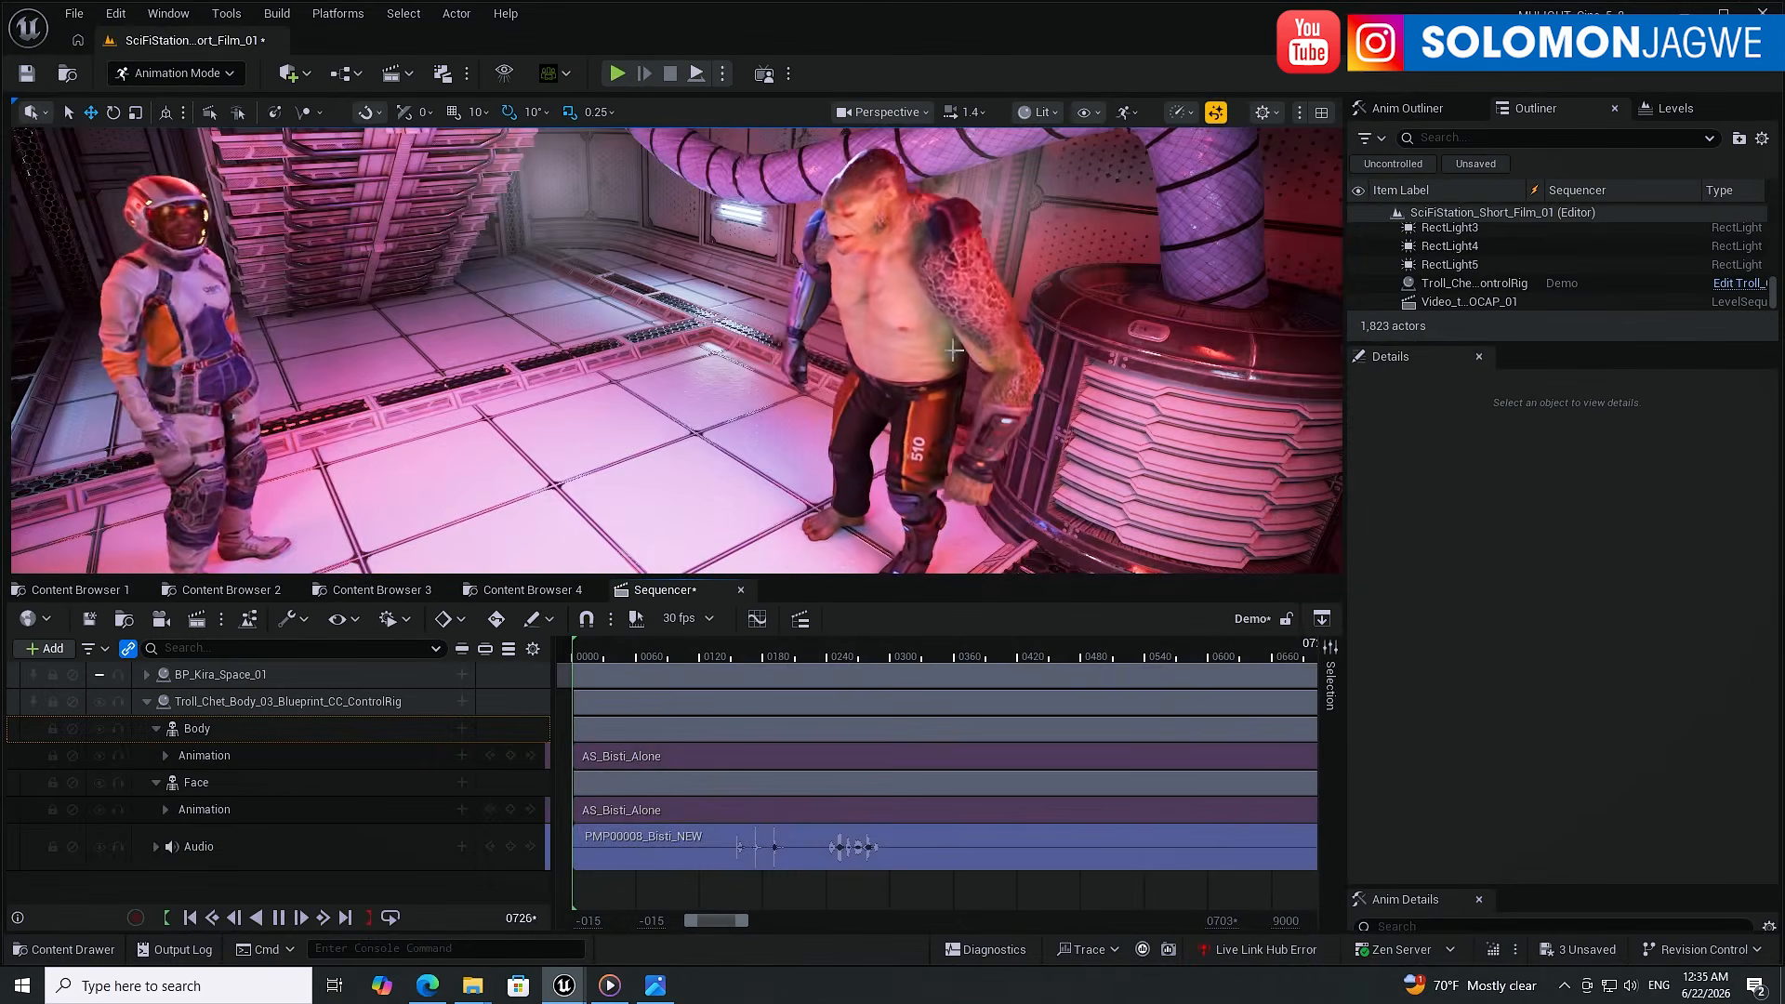
- Inspect the troll and Kira by selecting them in turn during playback, and stop playback with the troll's tracks collapsed
left_click(934, 272)
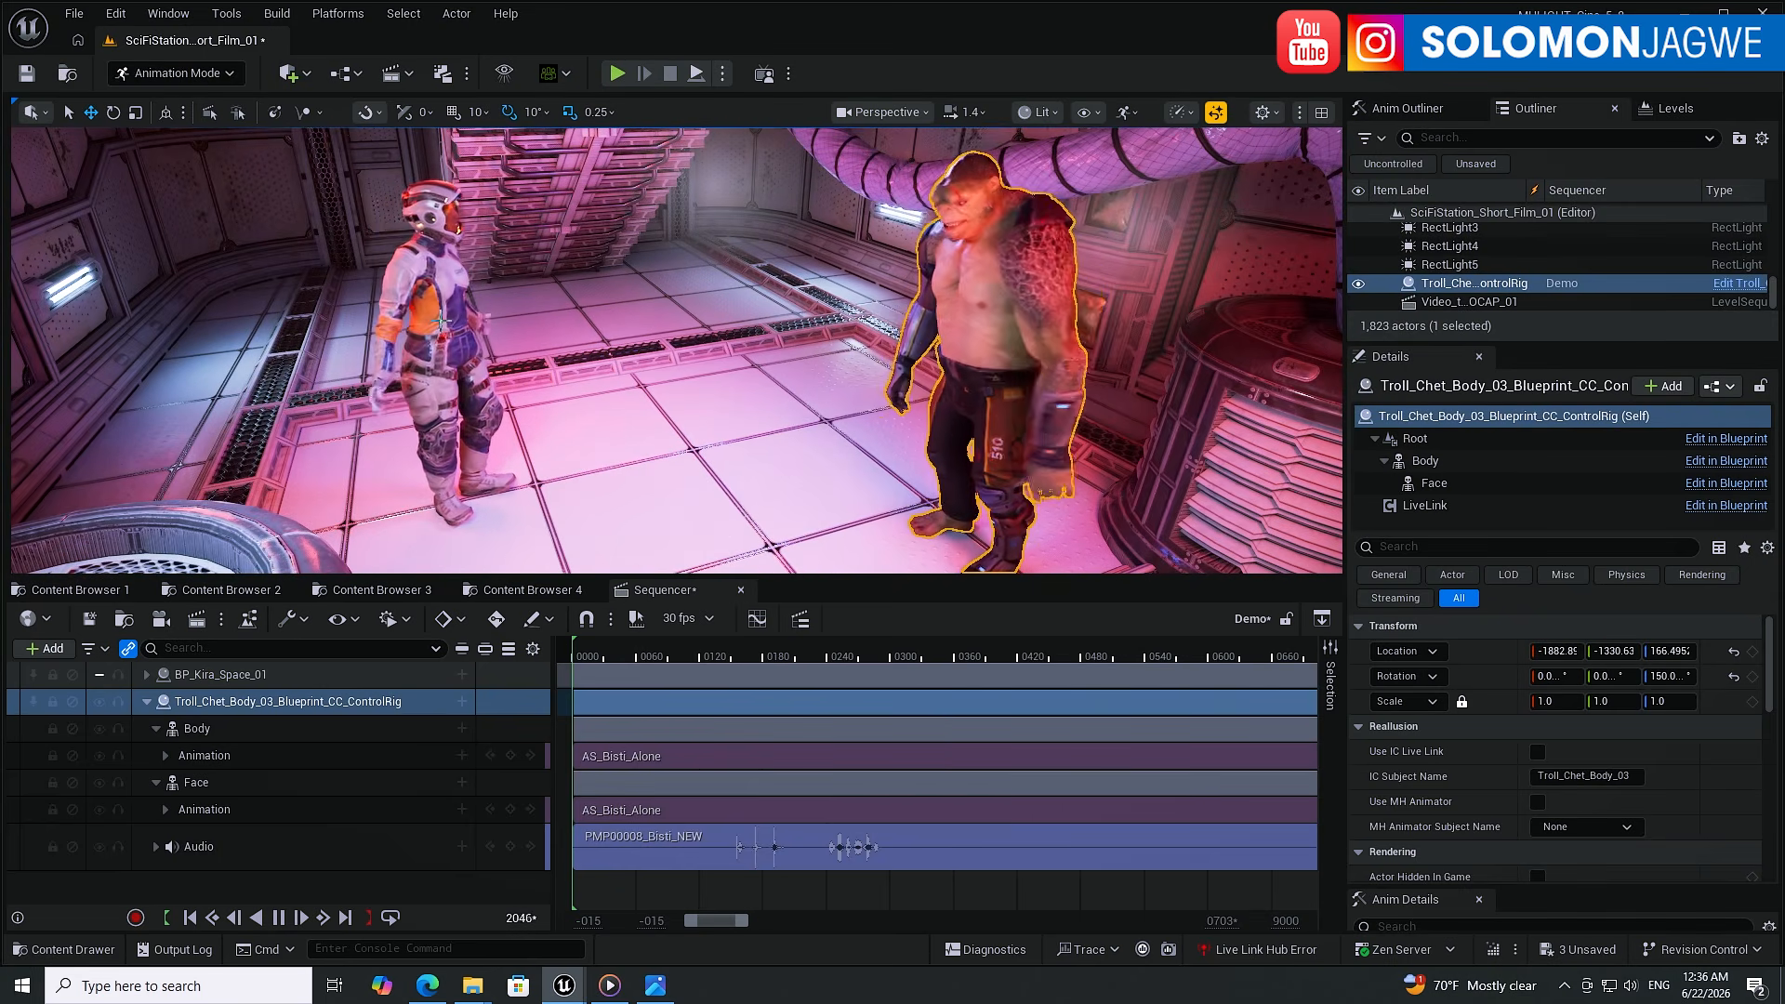
left_click(440, 323)
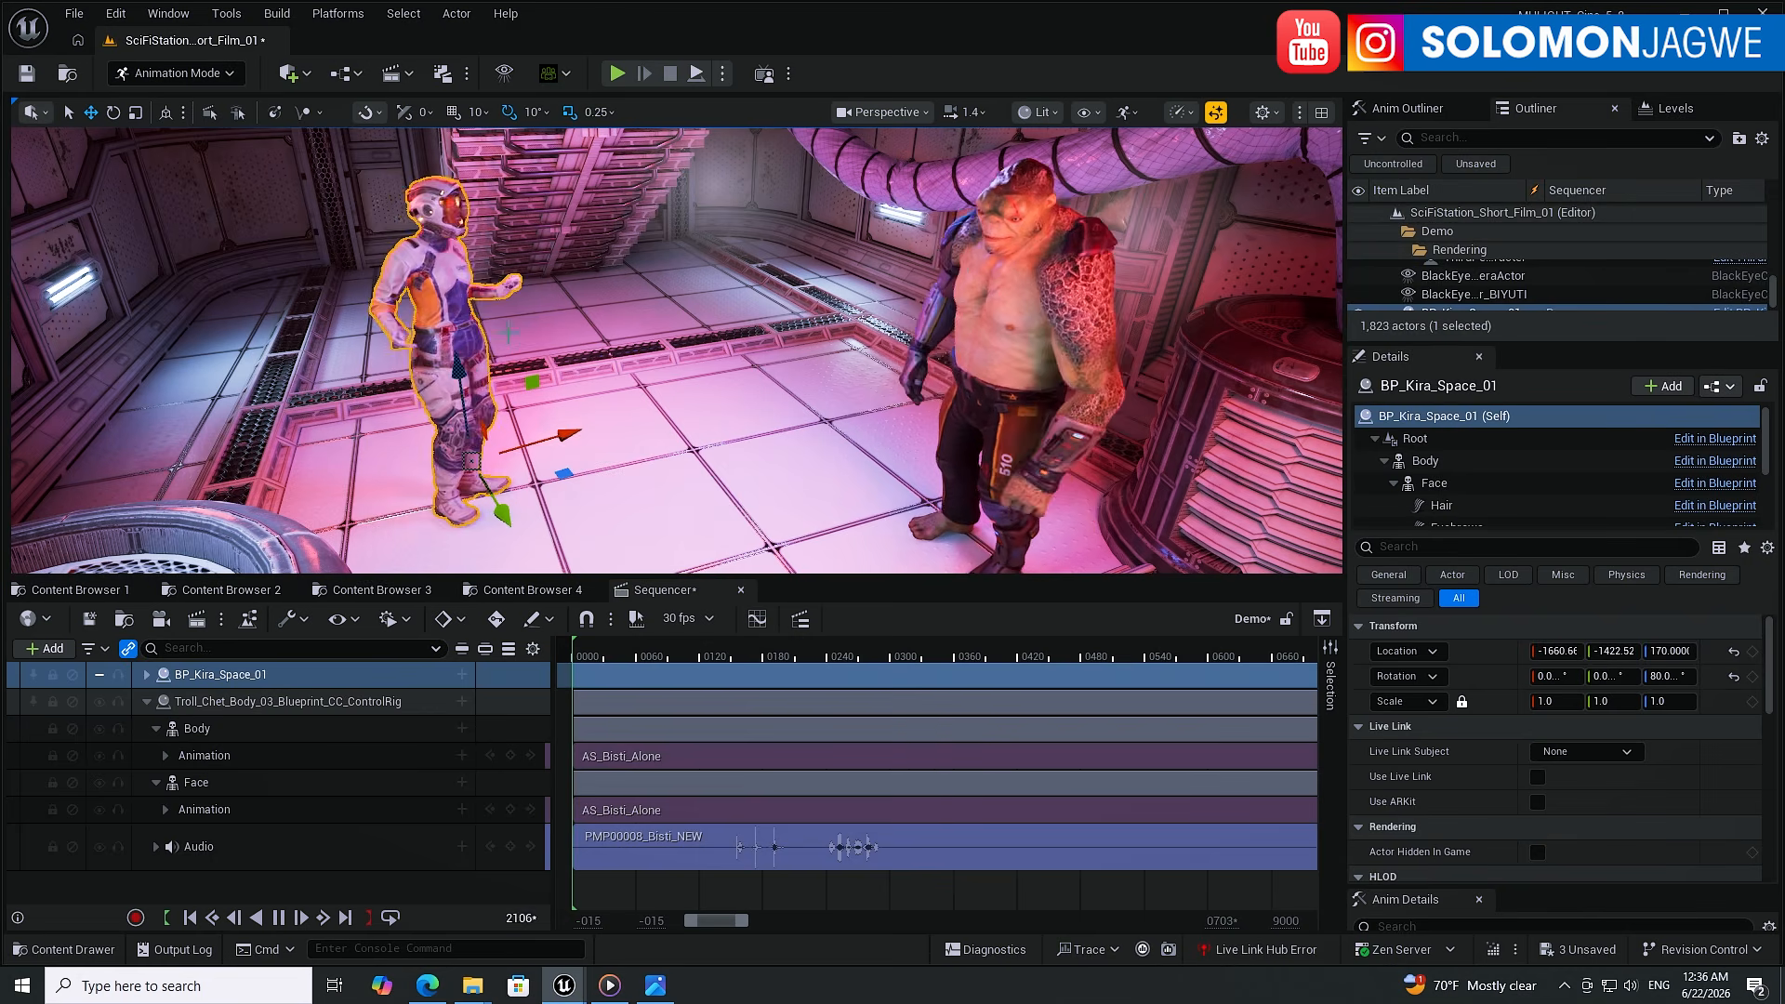
left_click(988, 291)
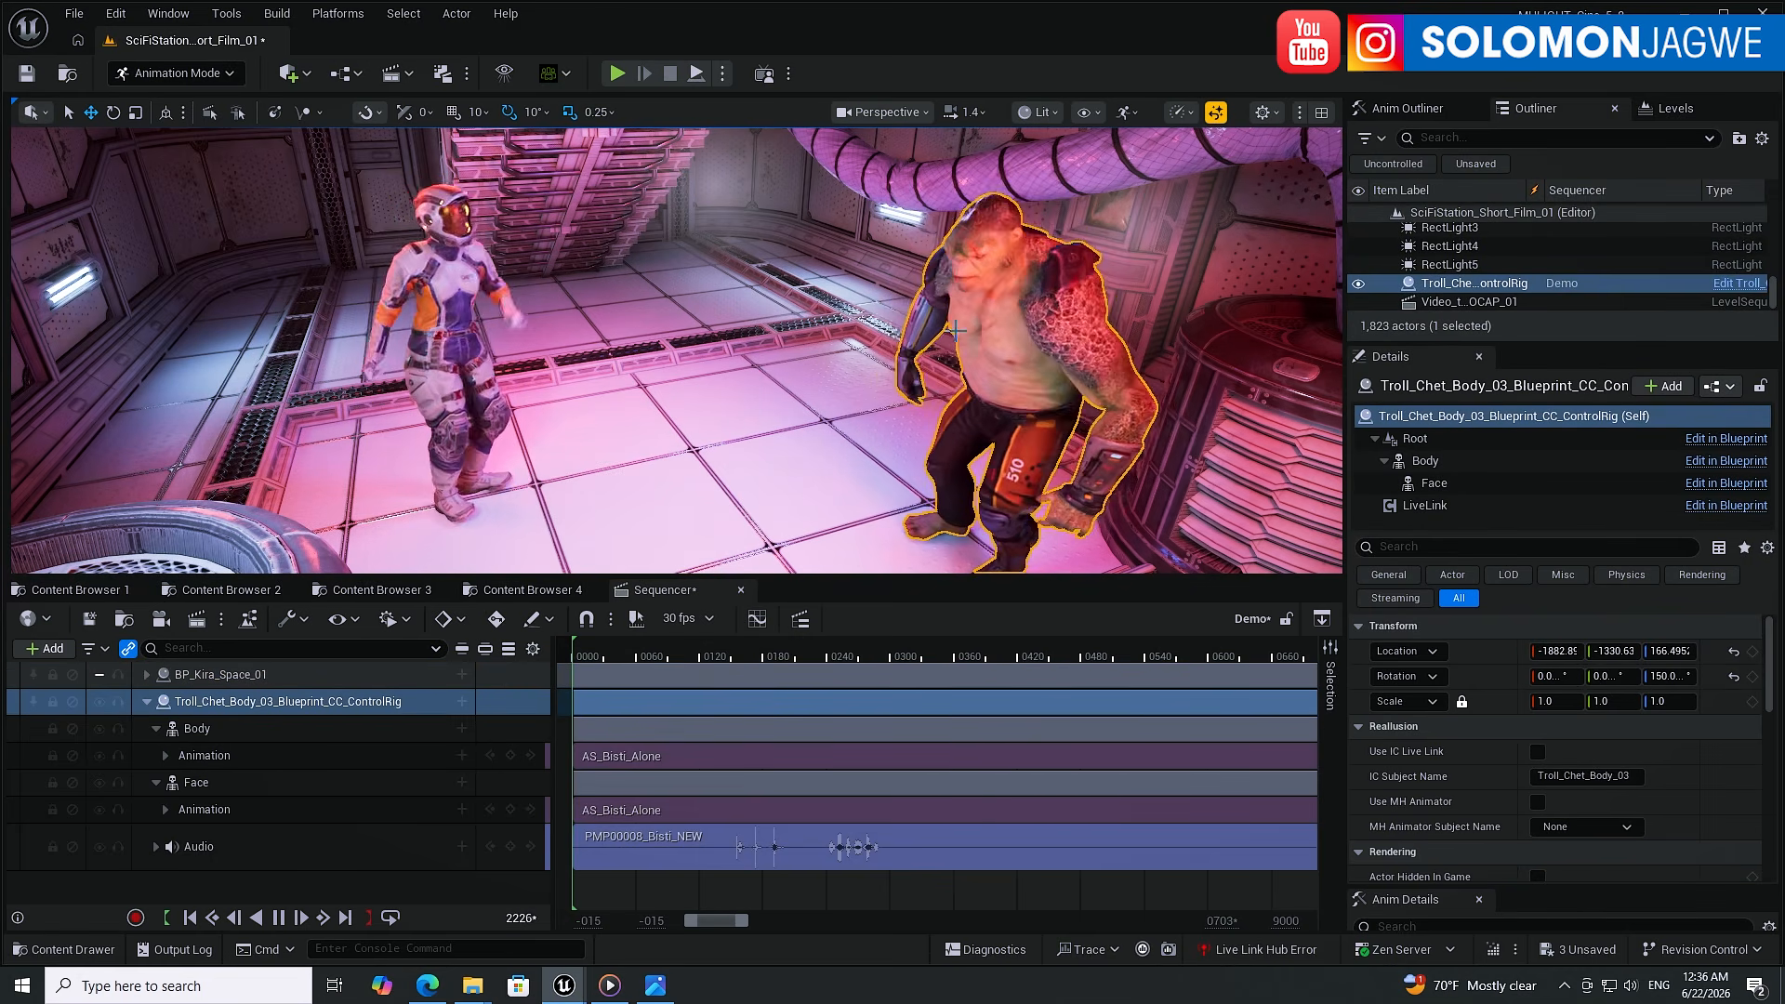
left_click(442, 337)
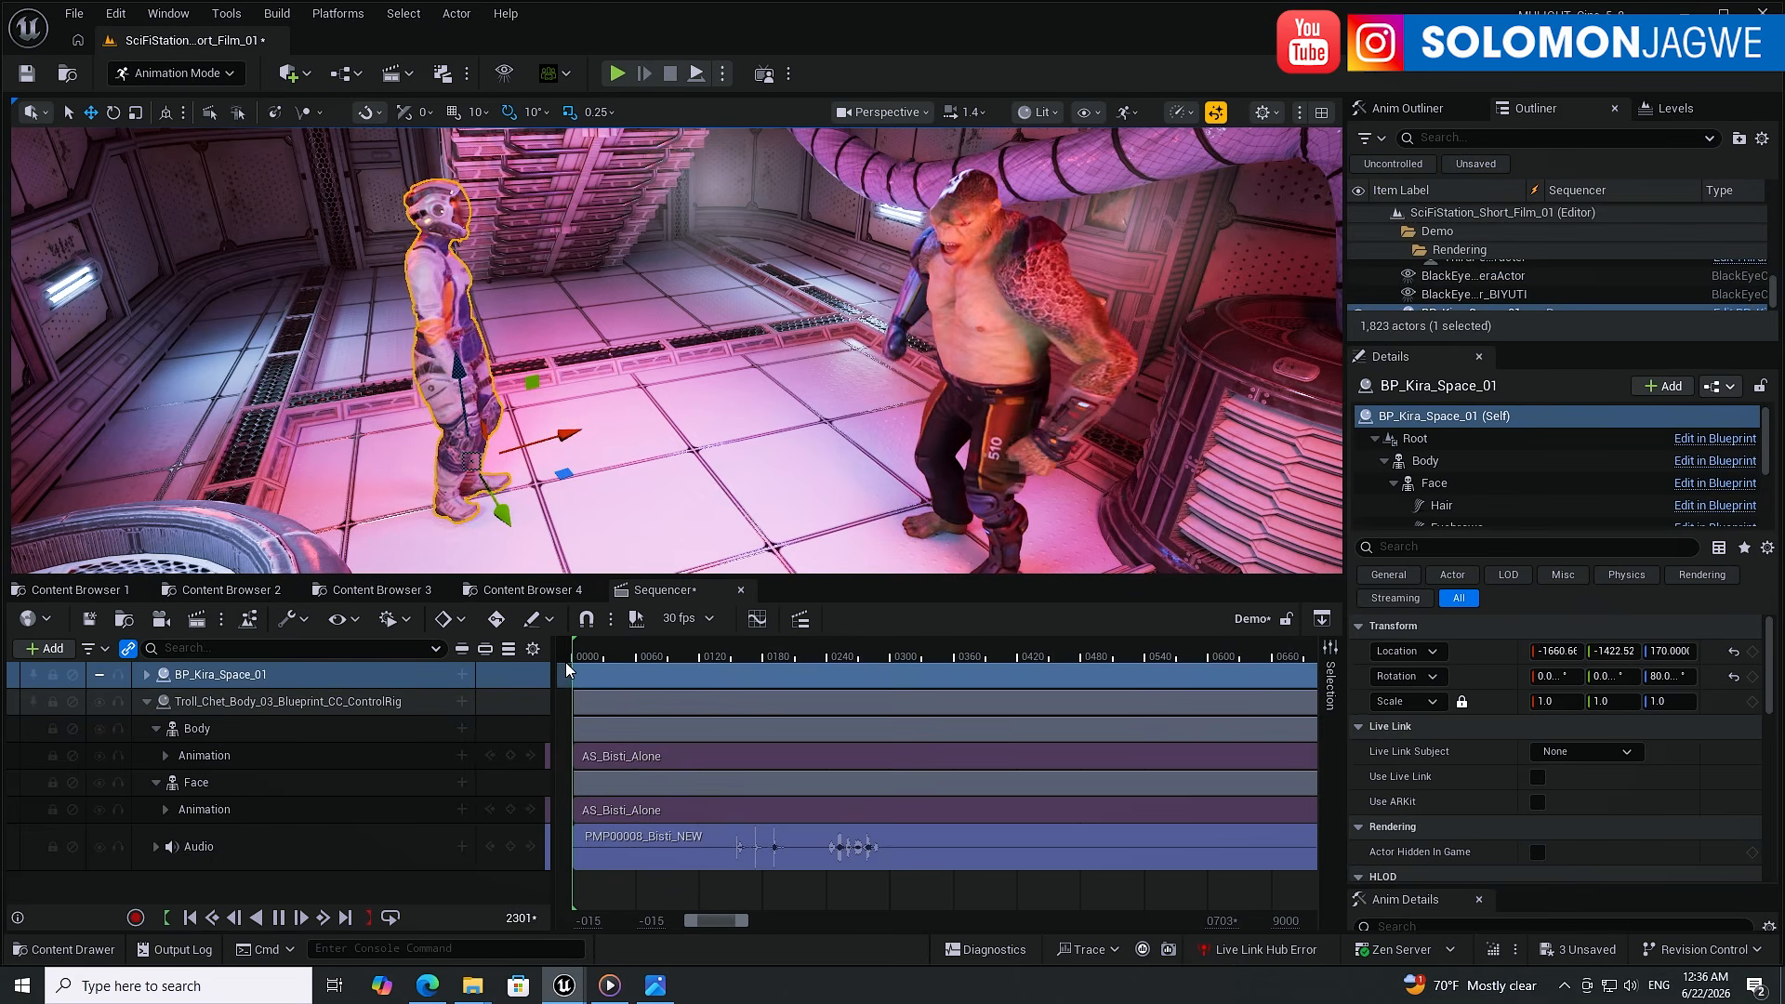
left_click(145, 701)
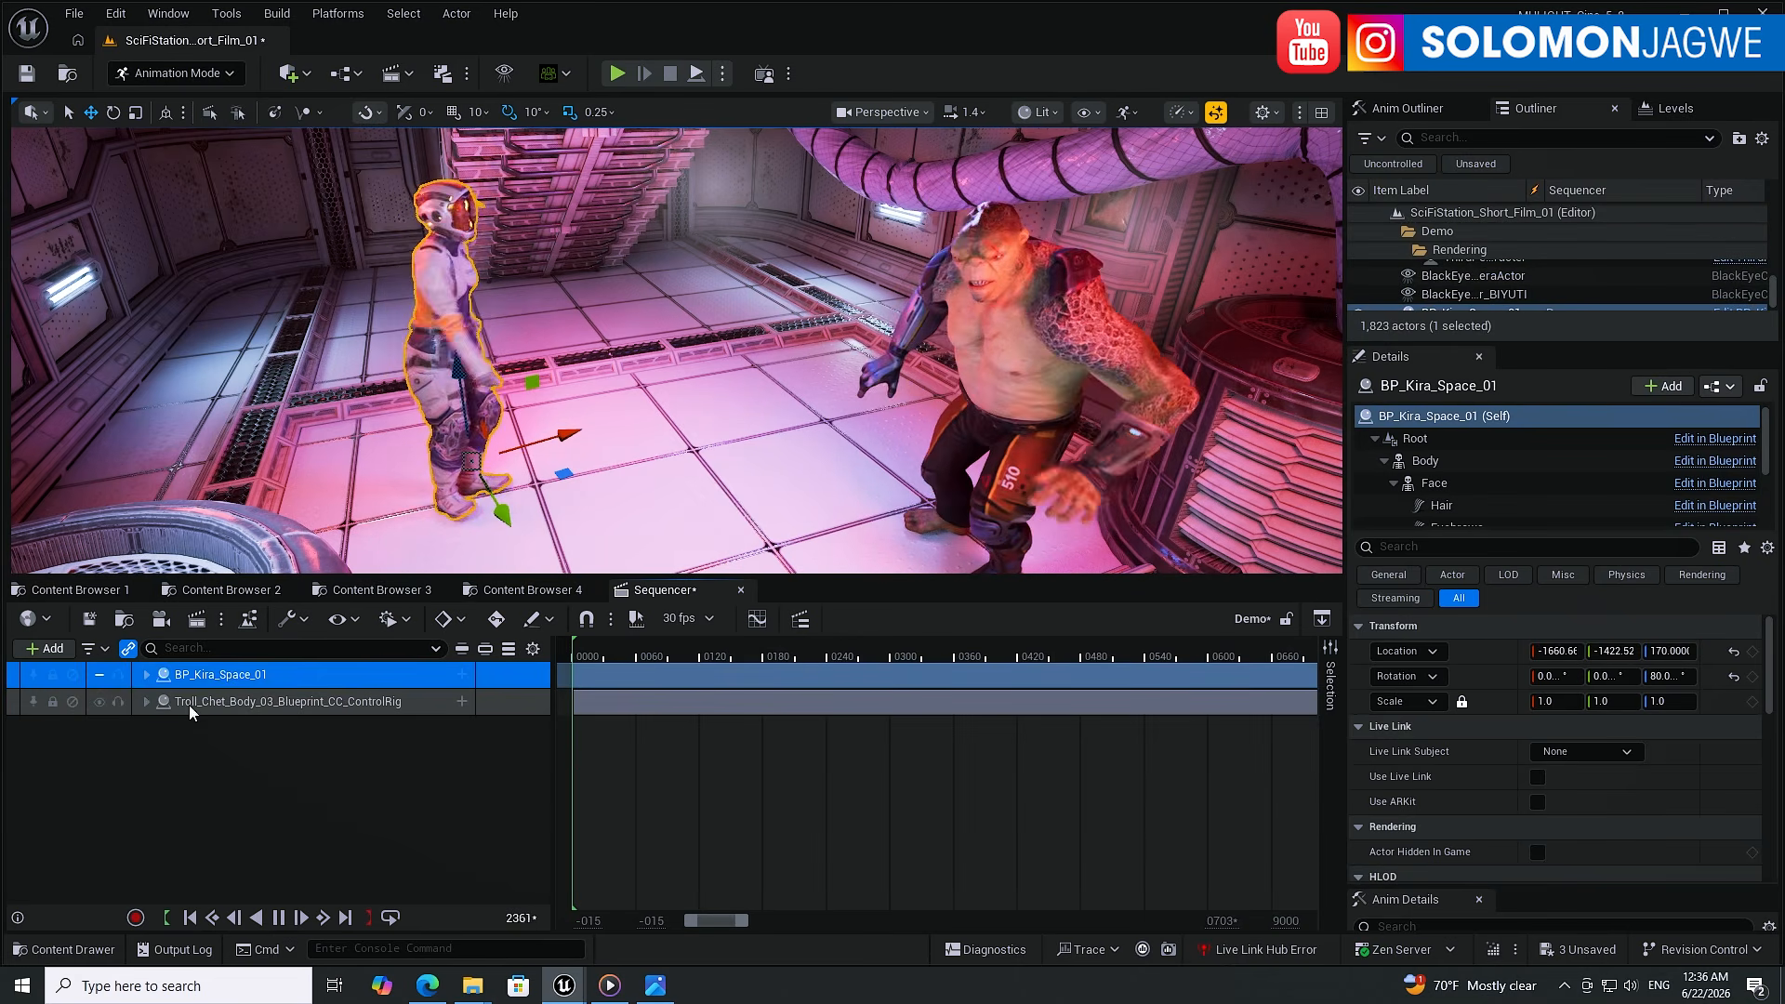
left_click(283, 919)
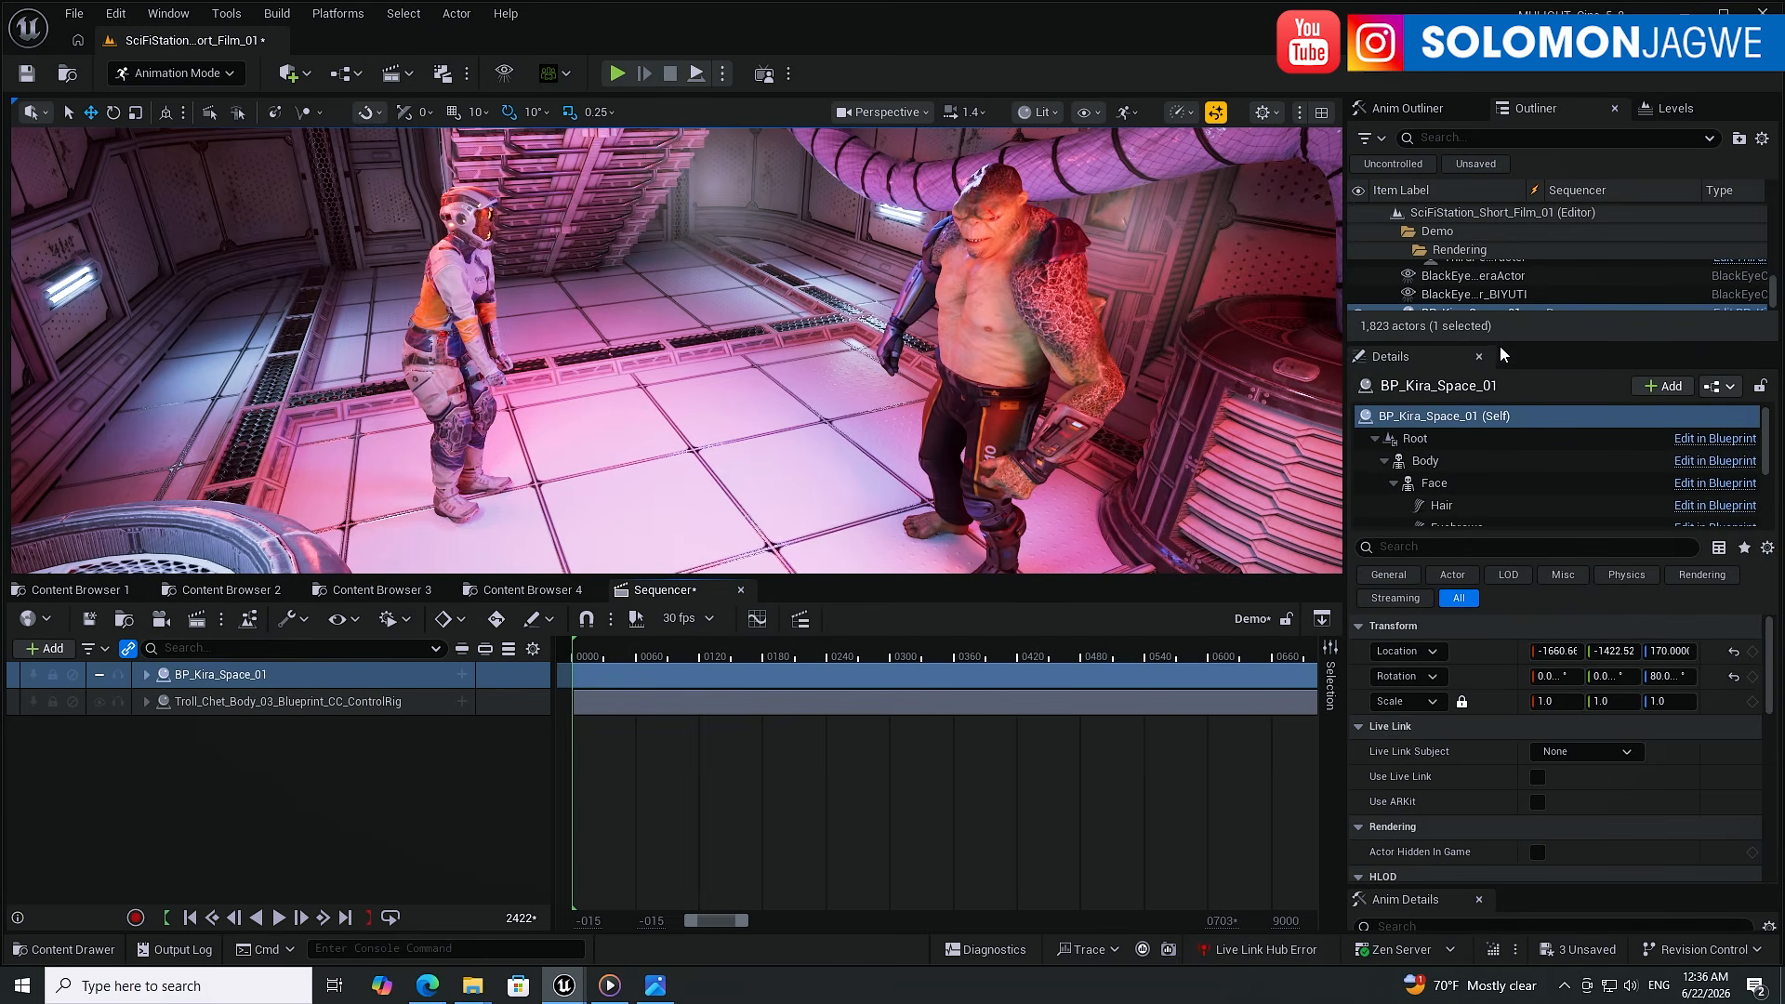
- Unhide the BP_ManFred_Ranger2 actor in the level and select it
left_click_drag(1498, 346, 1534, 590)
scroll(1586, 415, "down", 1)
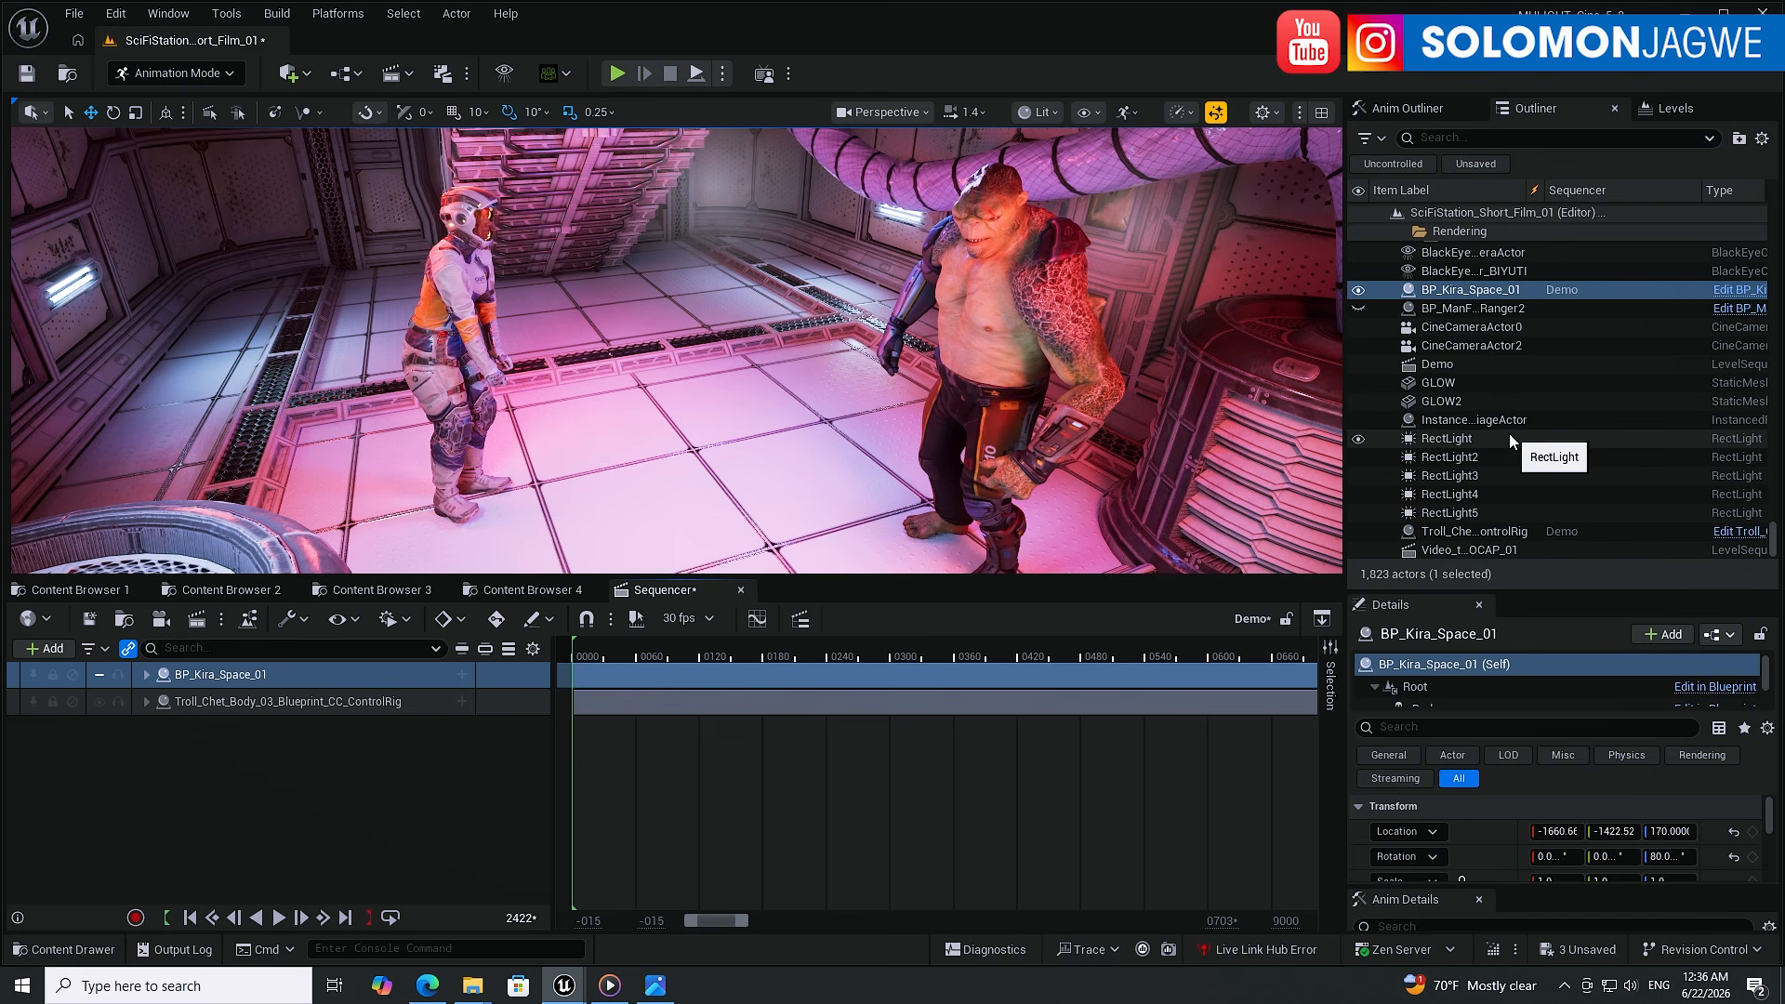
left_click(1358, 308)
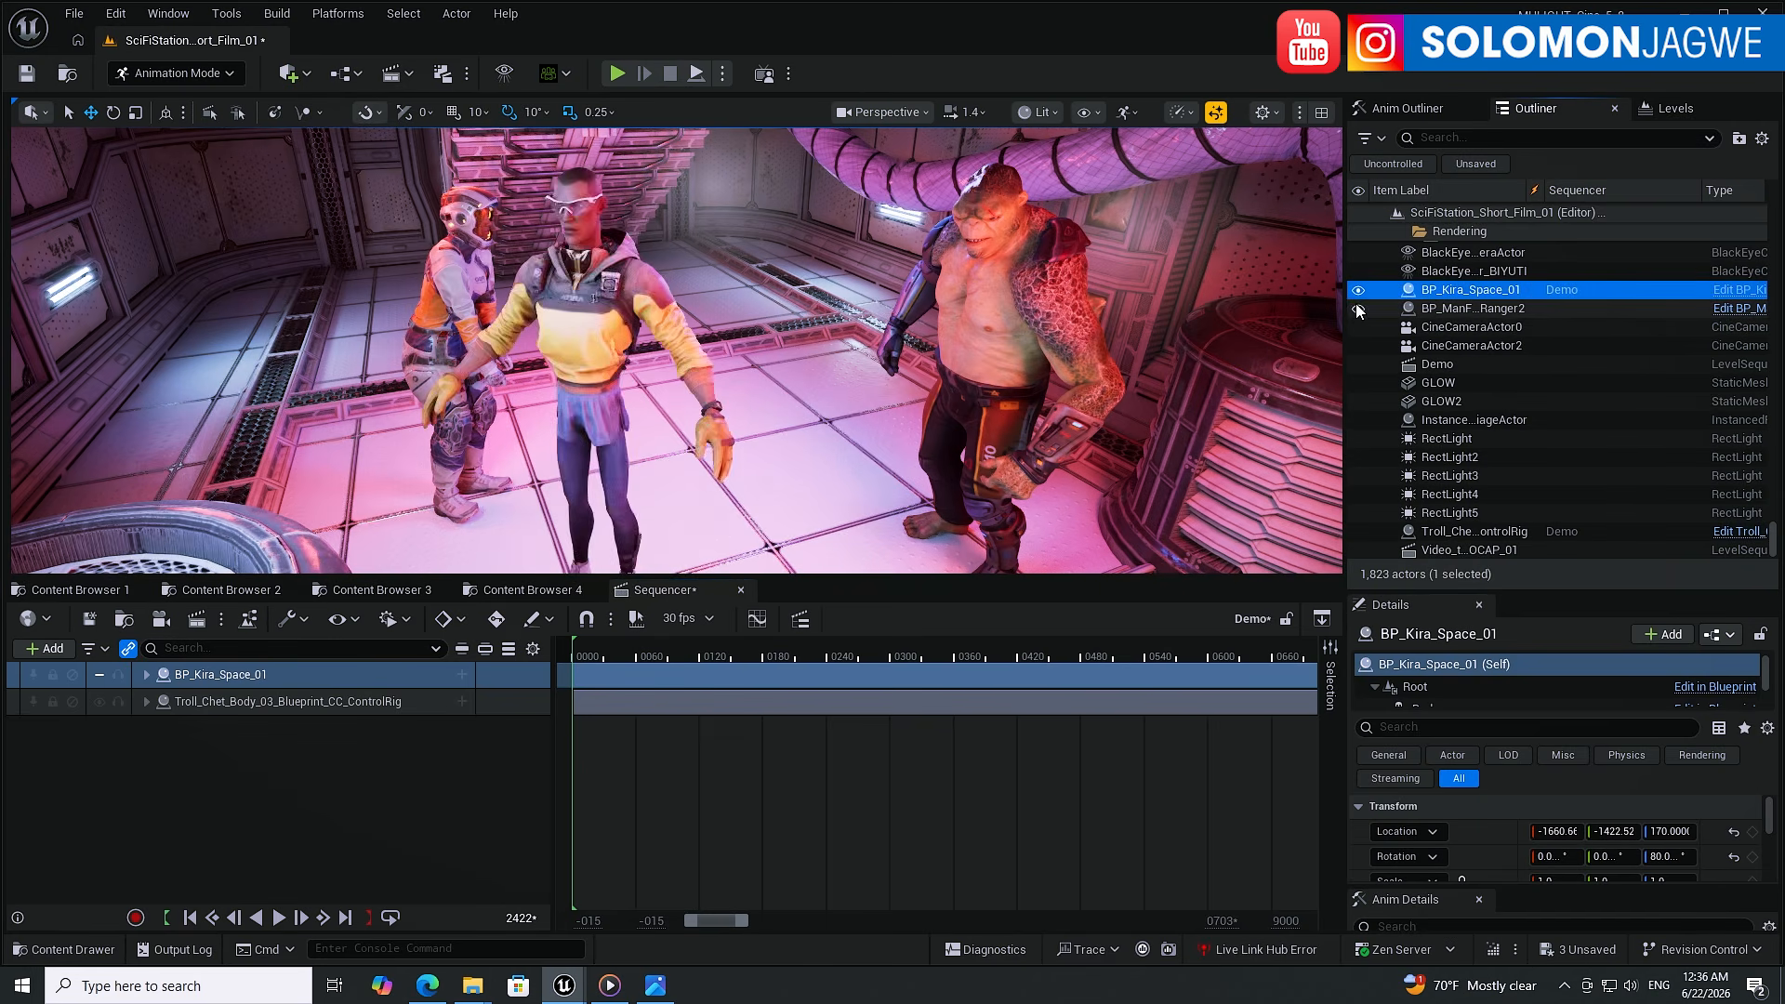
left_click(577, 325)
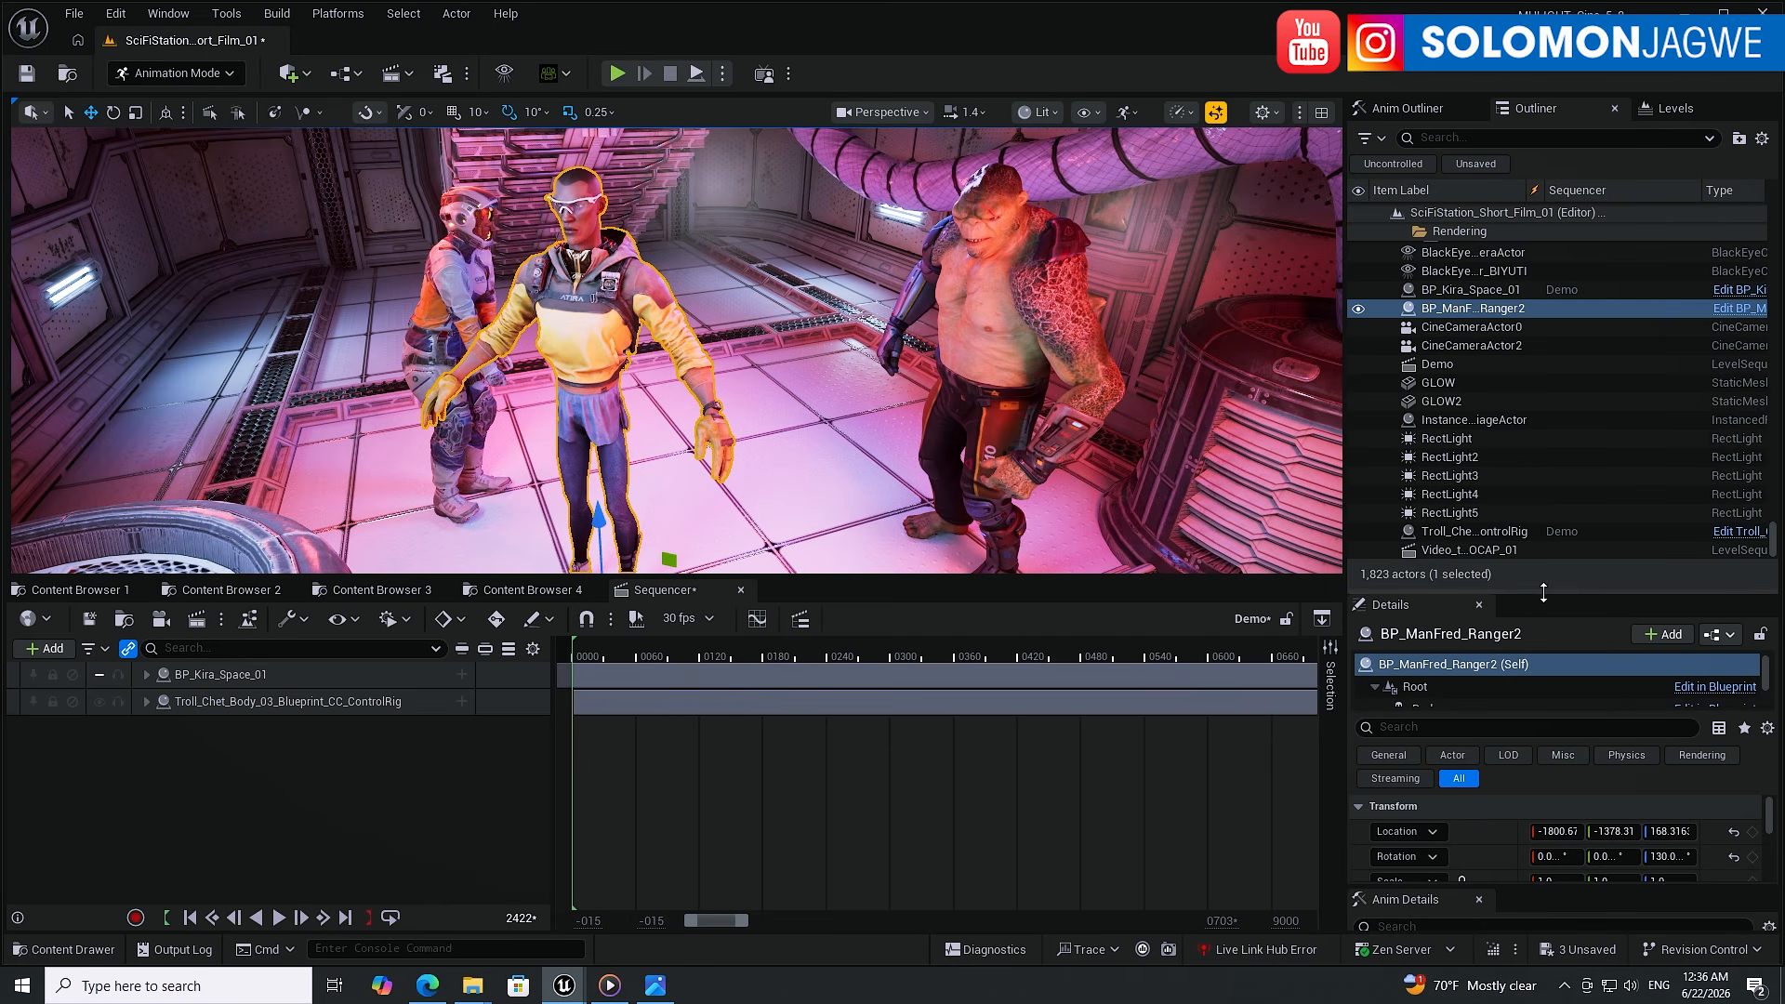
- Check that the Animation Mode of BP_ManFred_Ranger2's Body and Face components is Use Custom Mode
left_click_drag(1543, 592, 1536, 445)
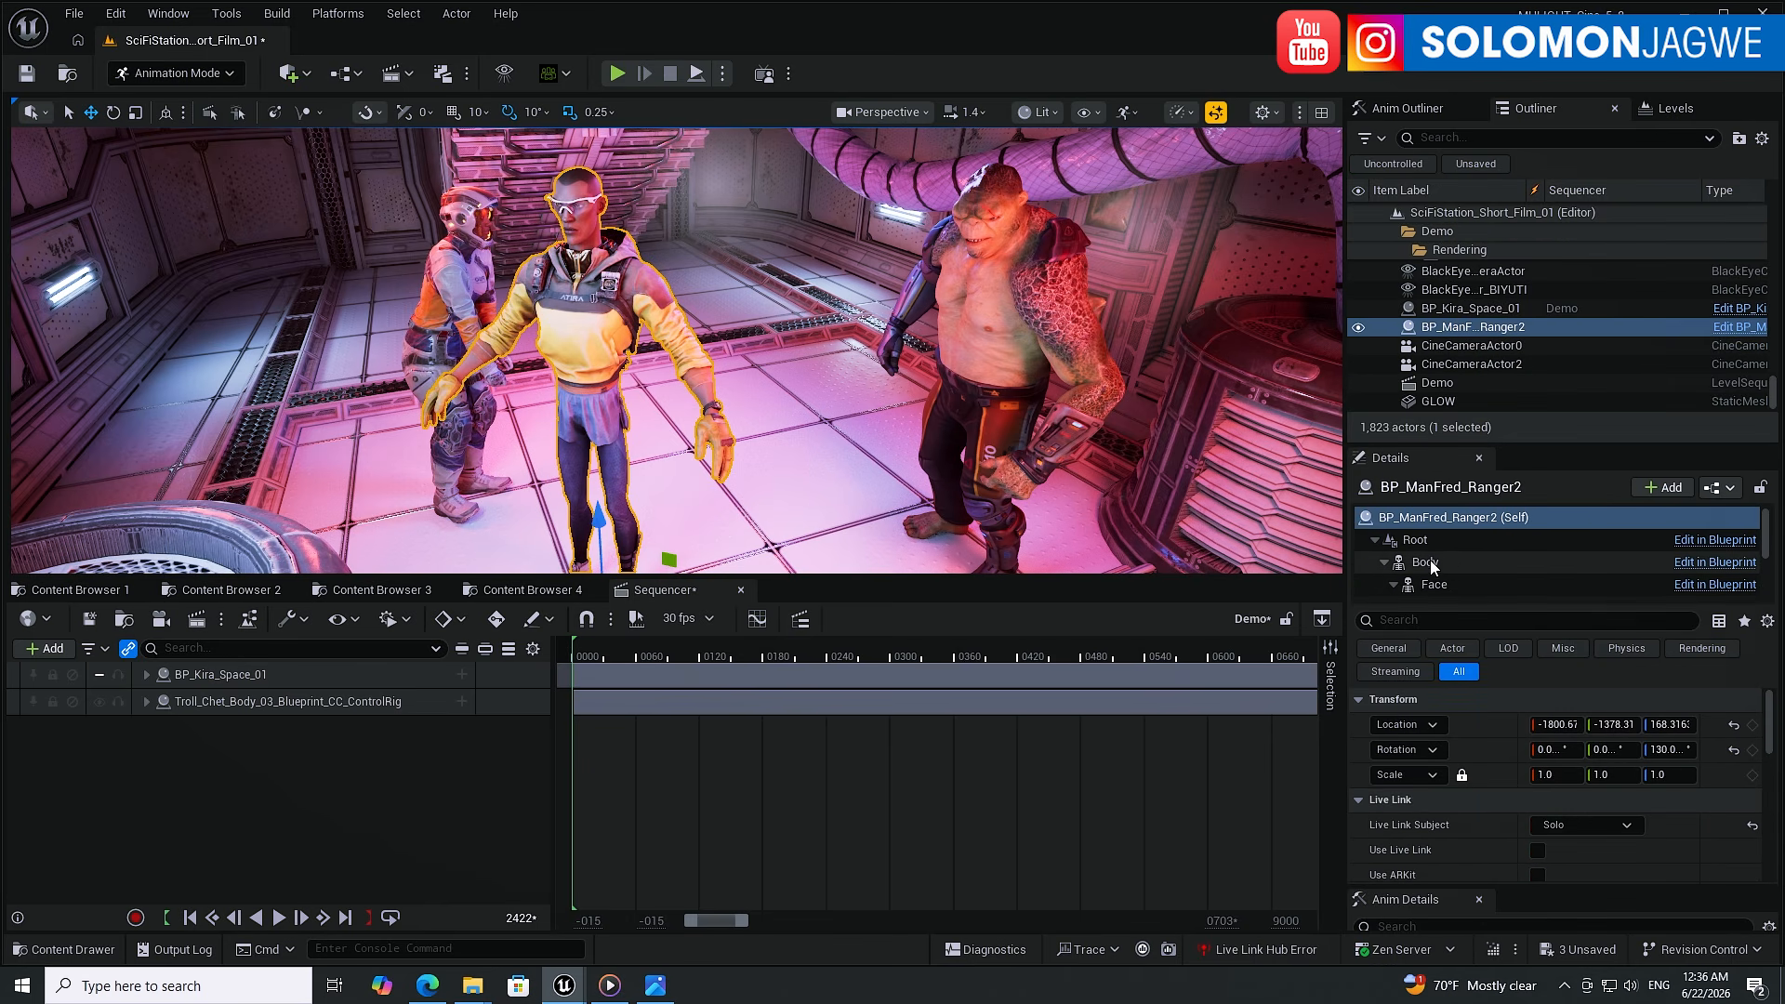
left_click(1427, 563)
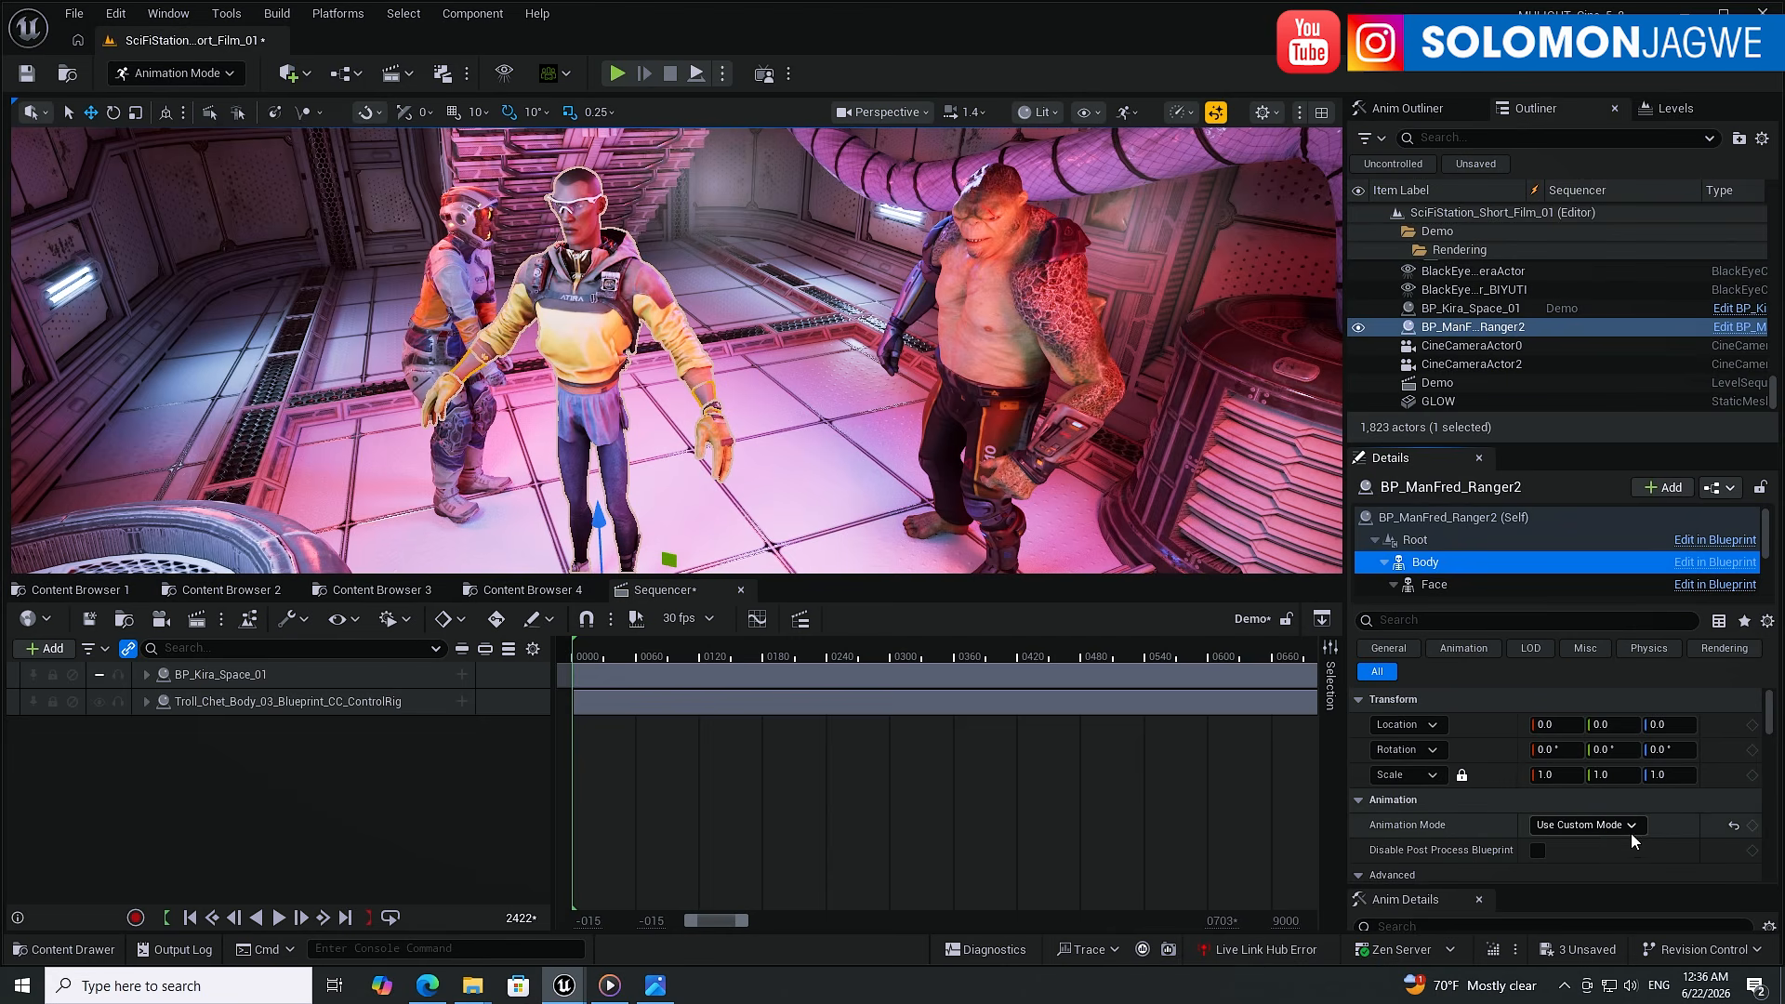
left_click(1631, 826)
left_click(1633, 828)
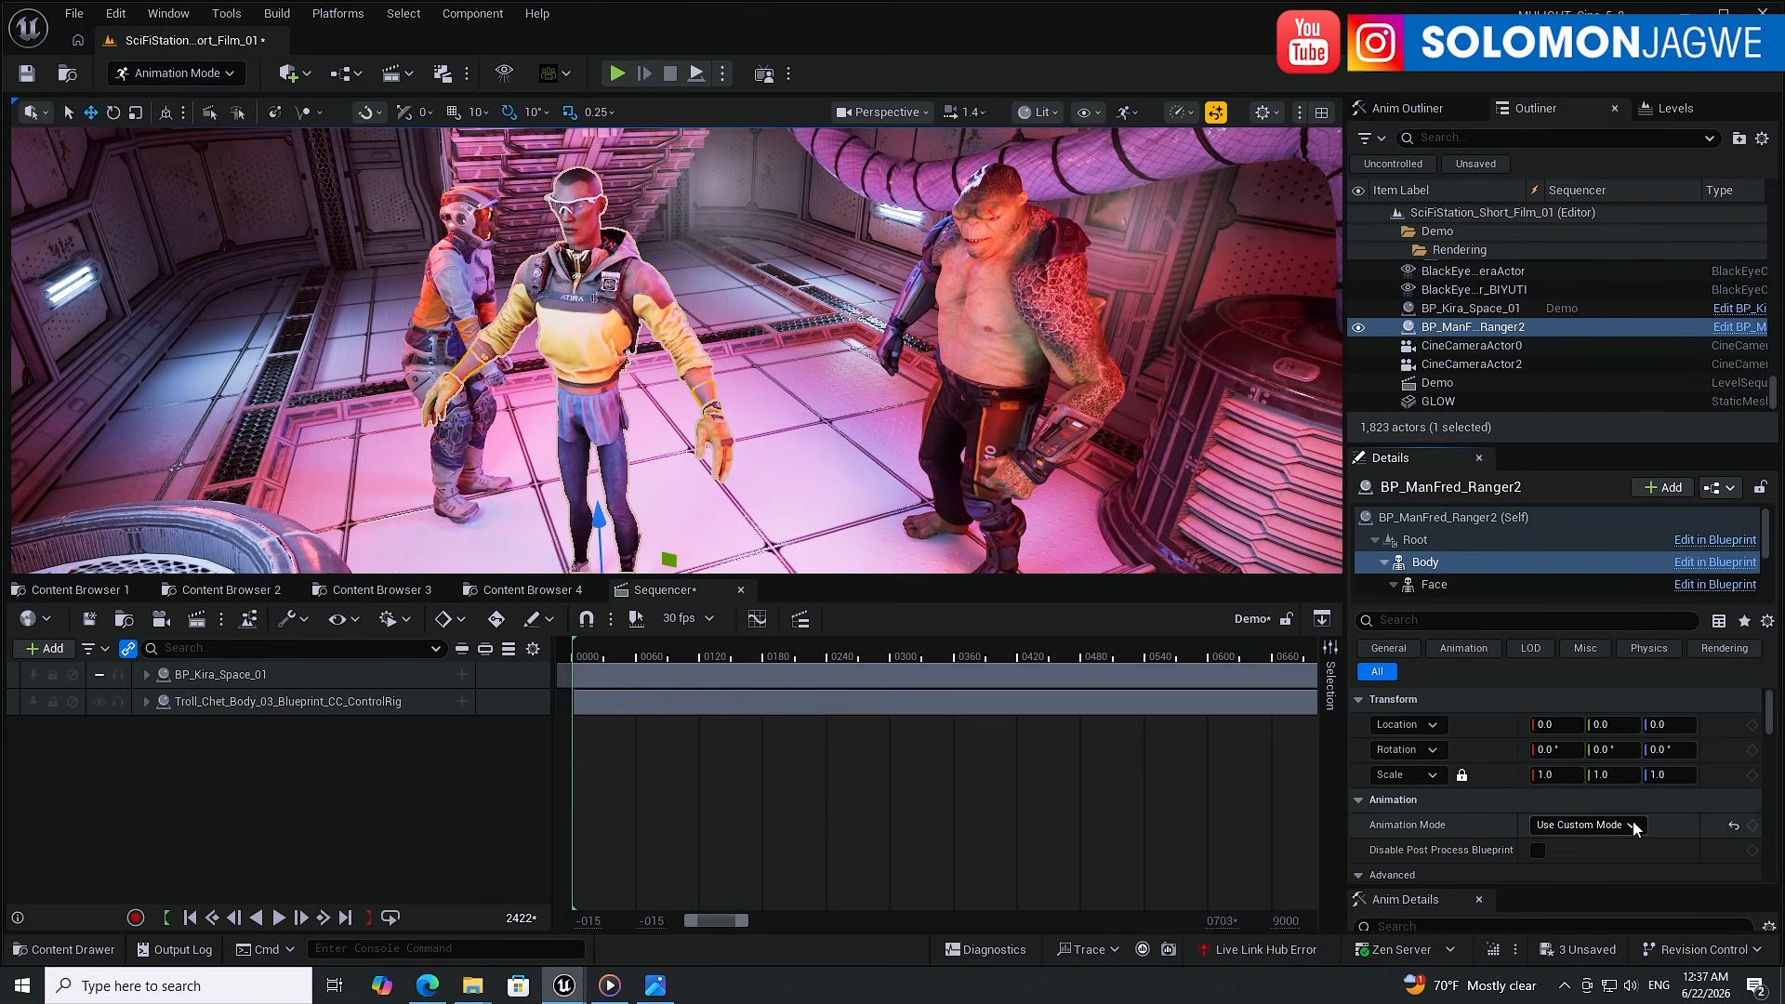
left_click(1431, 583)
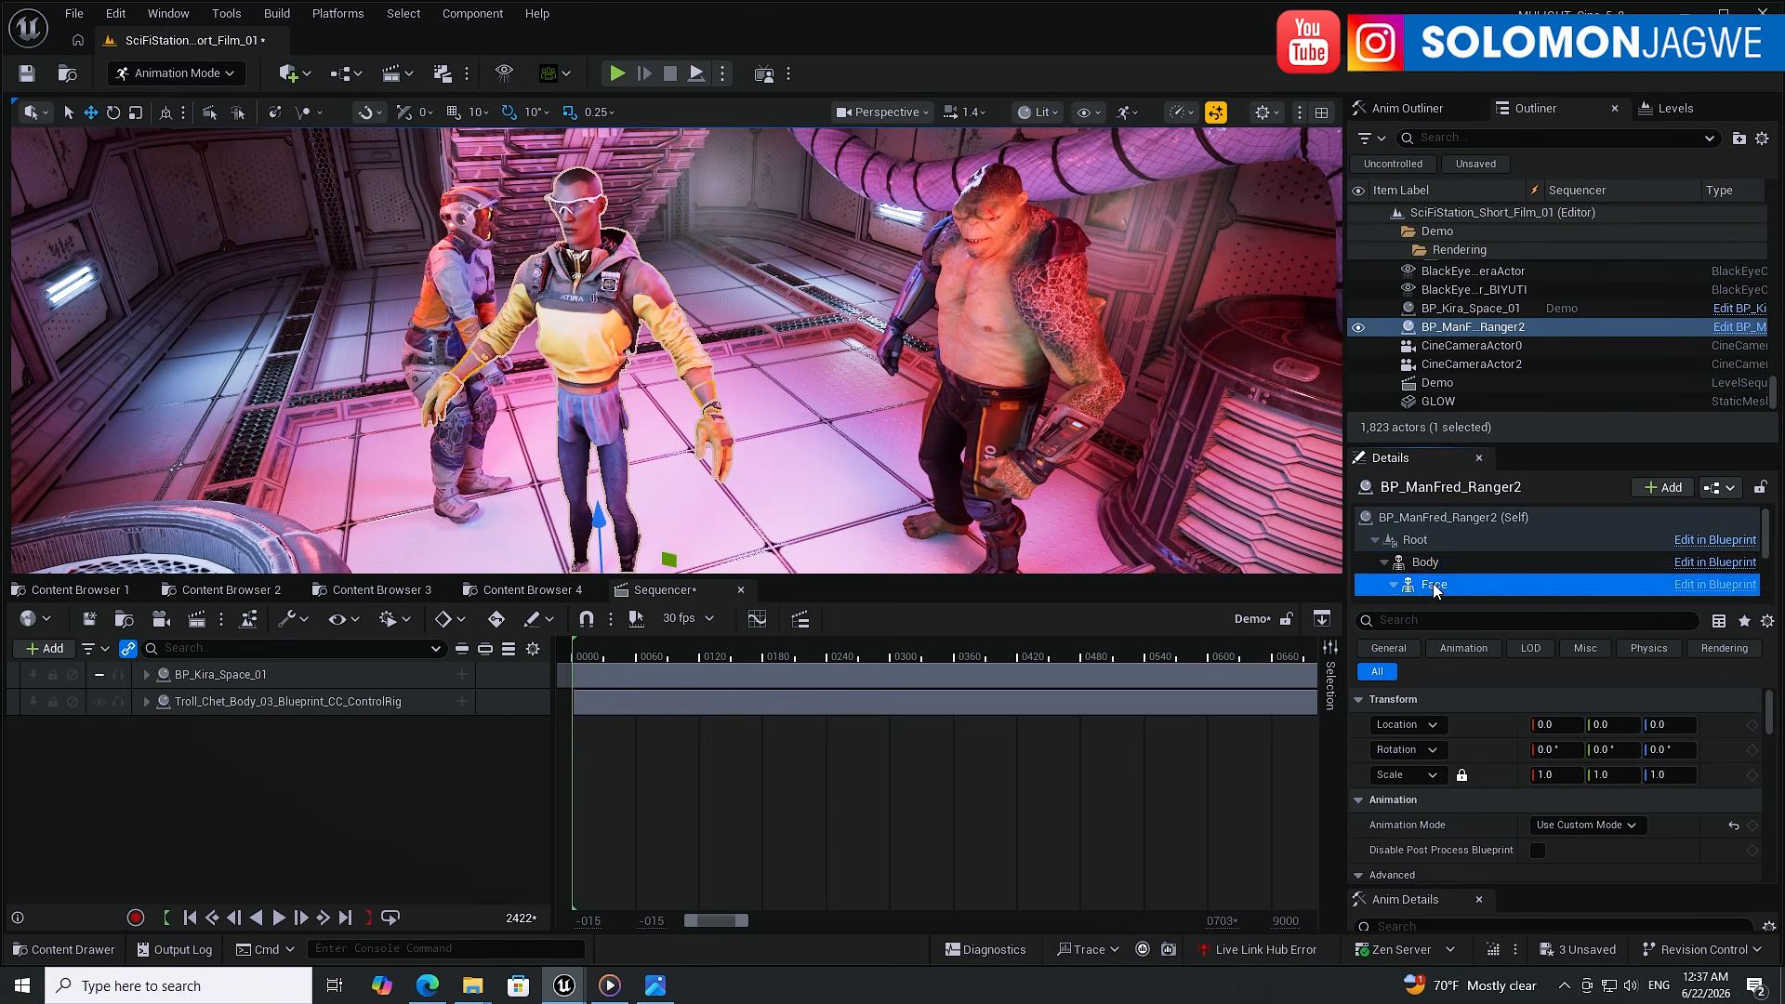
left_click(1632, 826)
left_click(1633, 828)
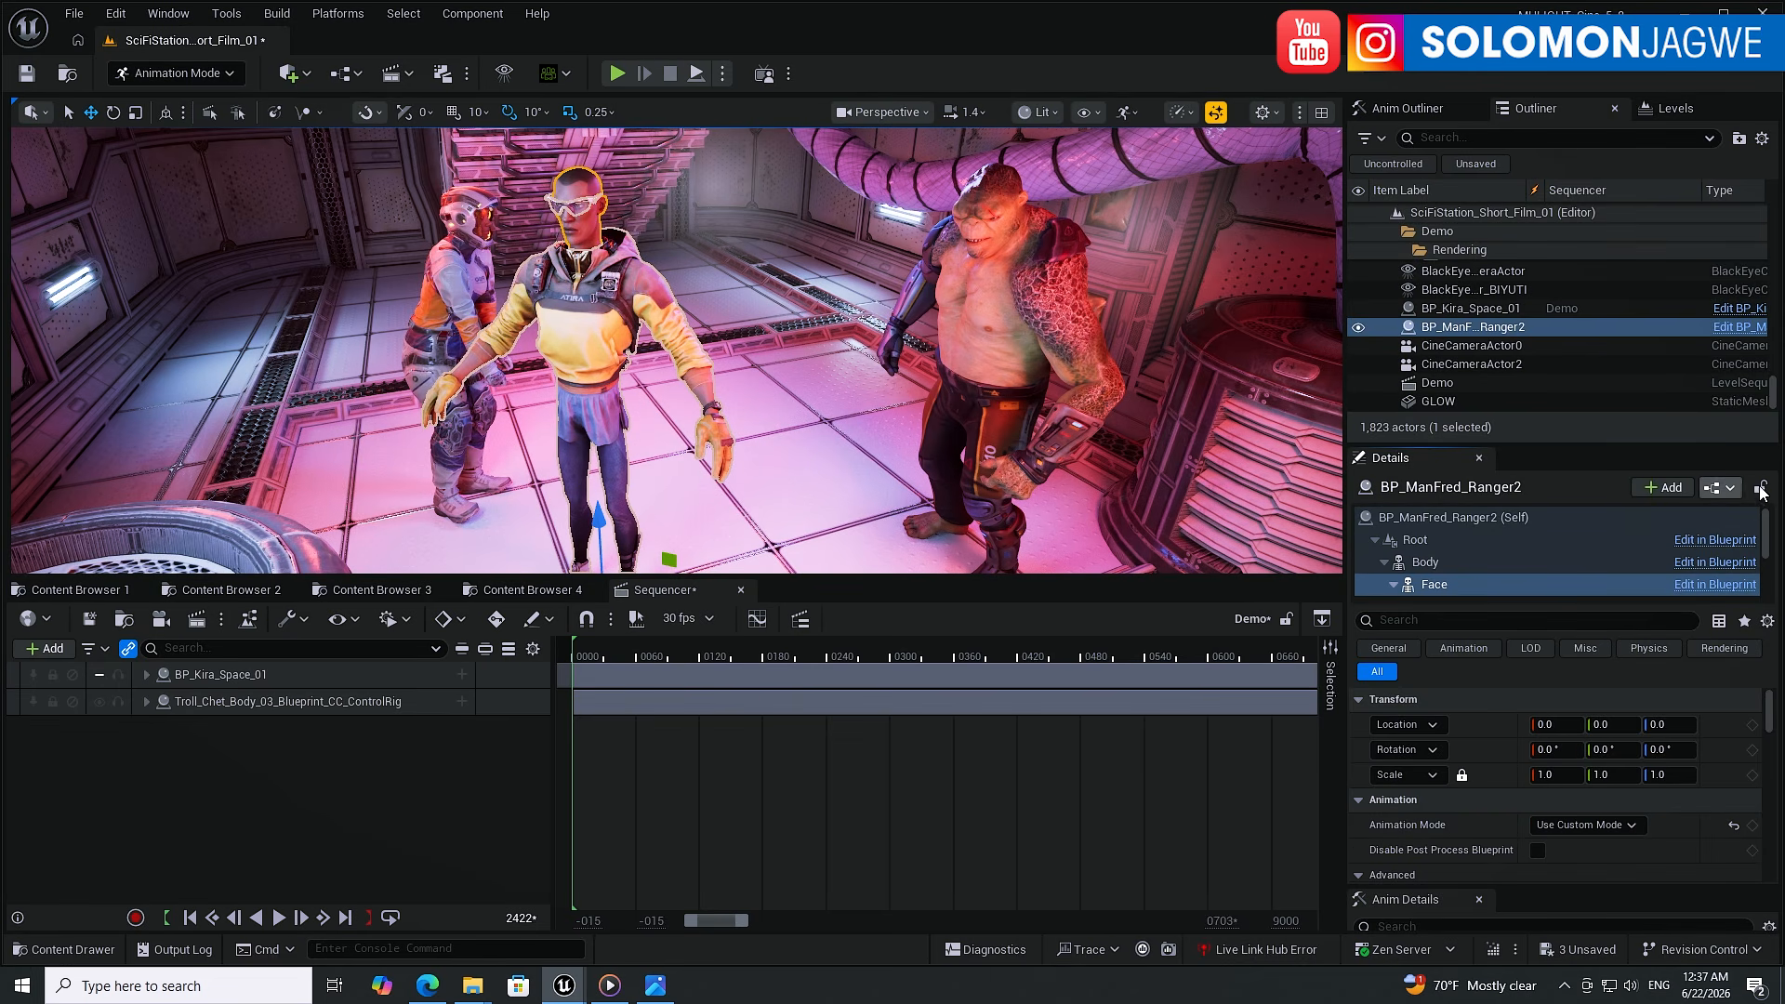
- Check the Forced LOD and Num LODs values of BP_ManFred_Ranger2's LODSync component
left_click_drag(1764, 522, 1763, 564)
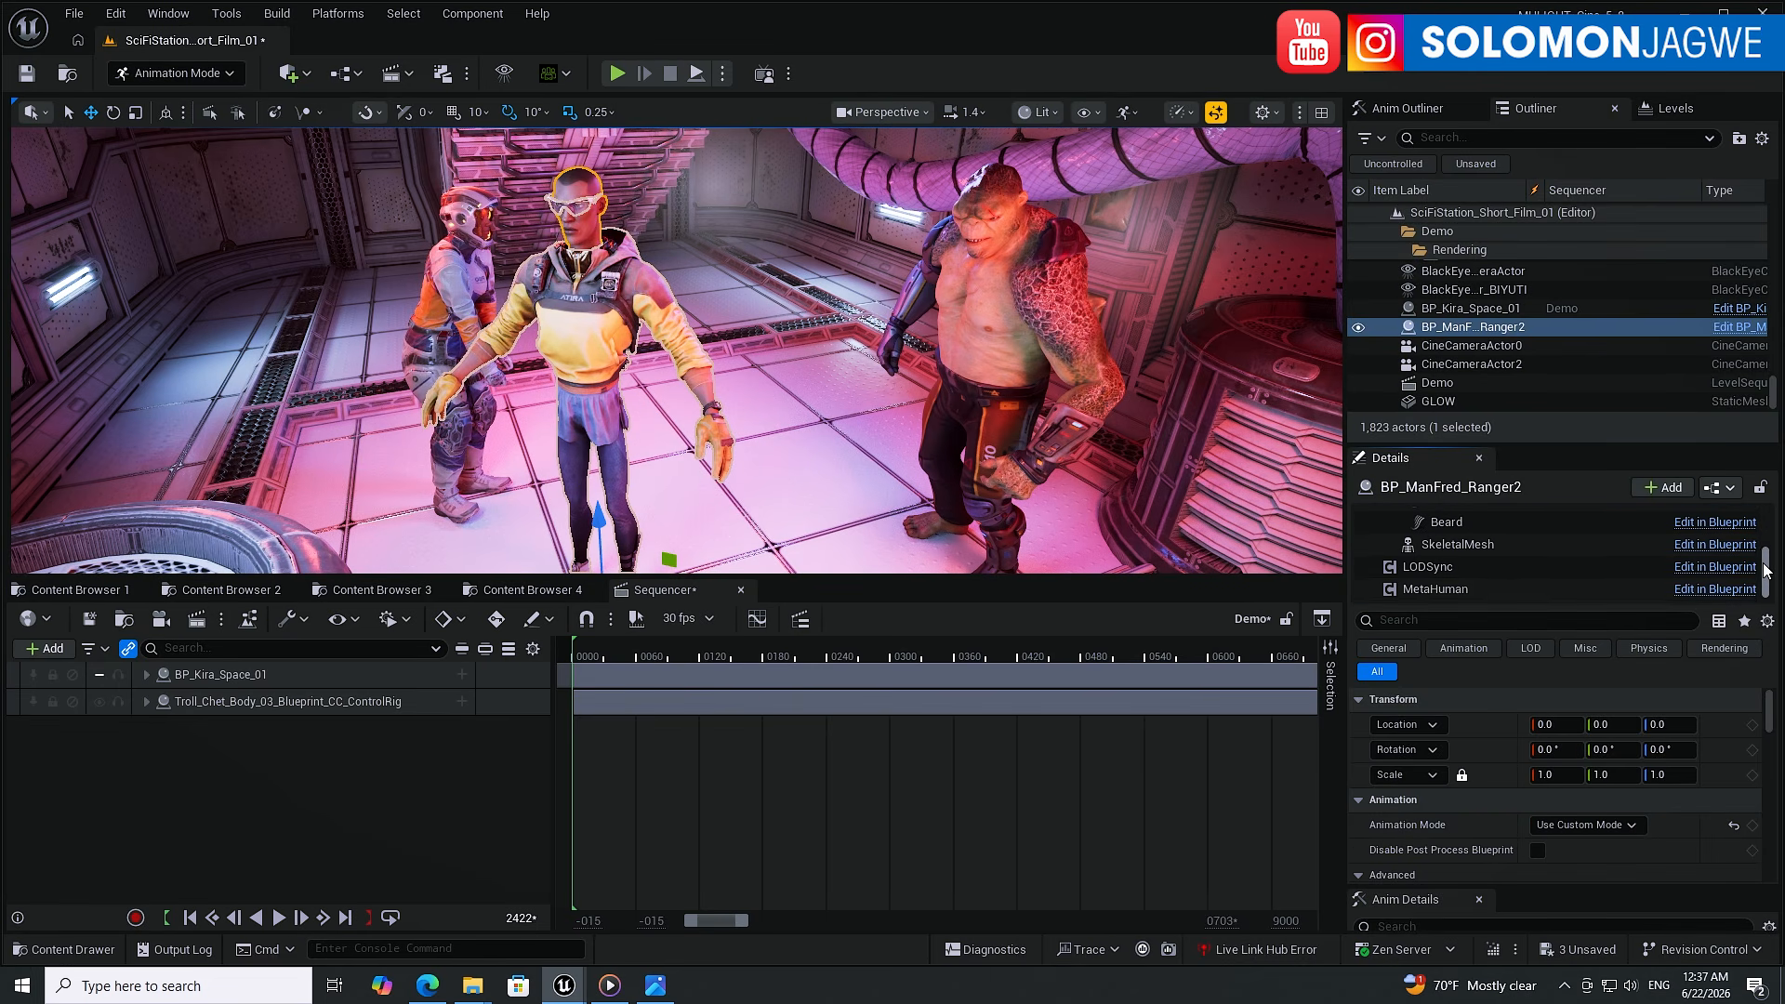
left_click(1421, 568)
left_click(1557, 730)
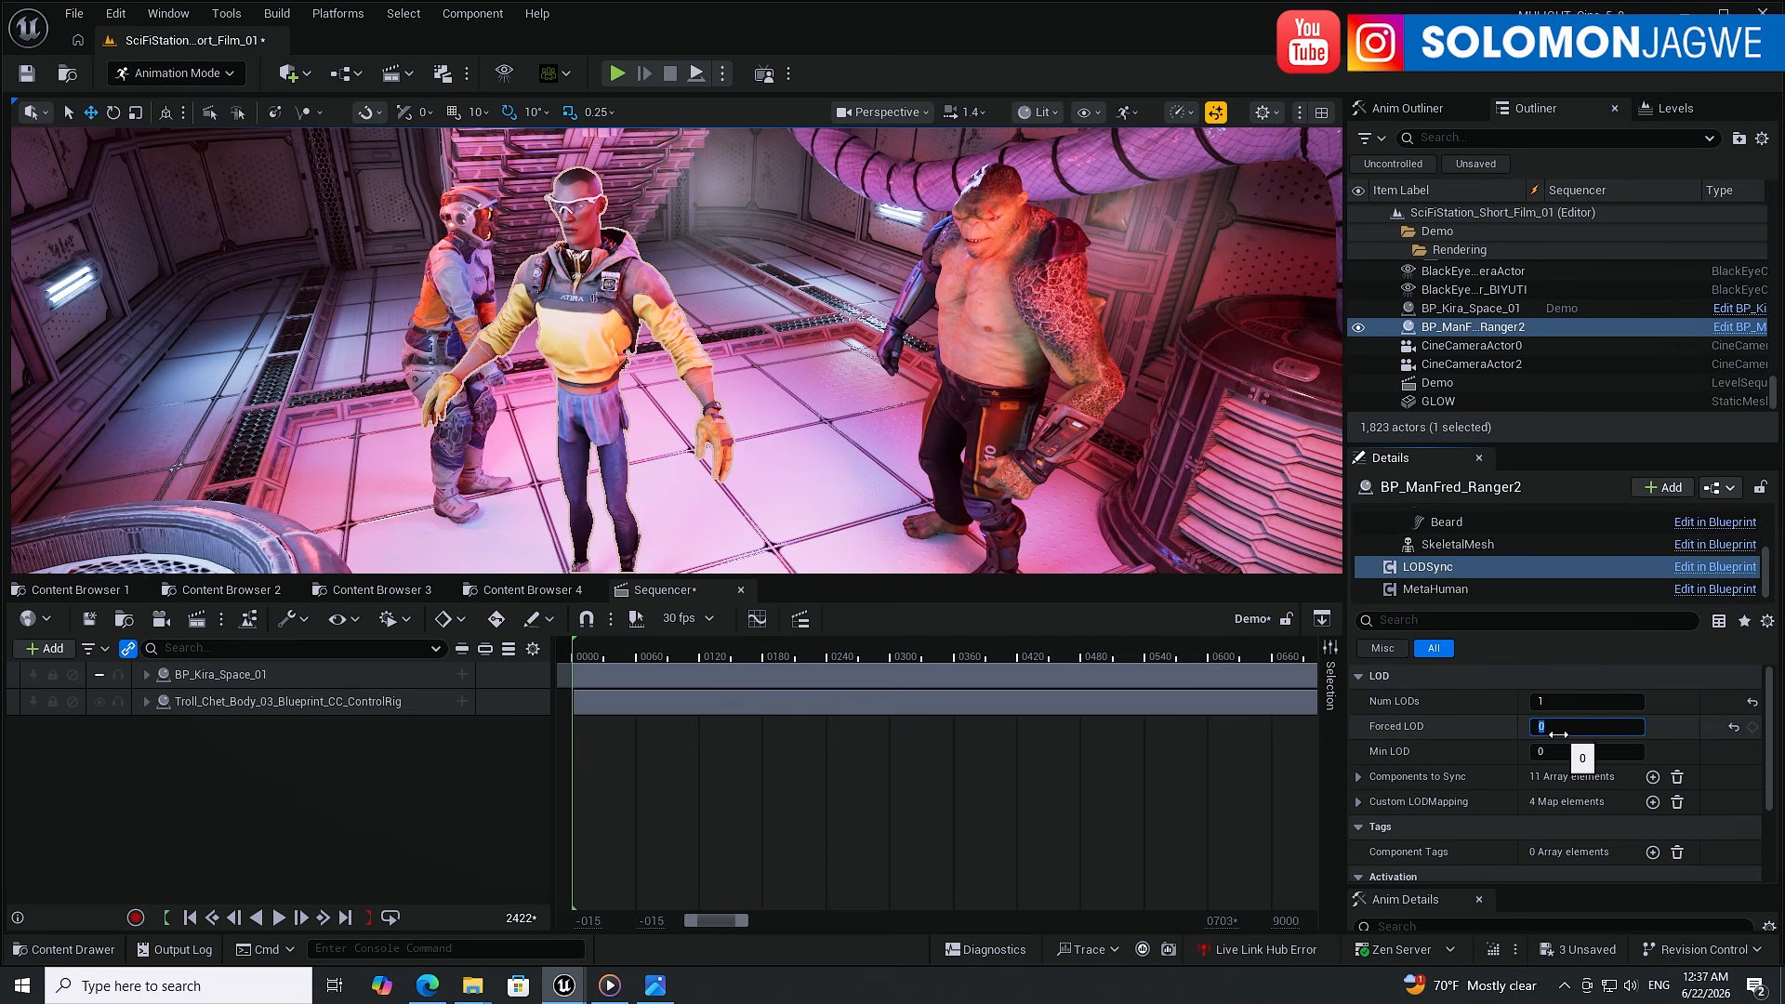
left_click(1547, 700)
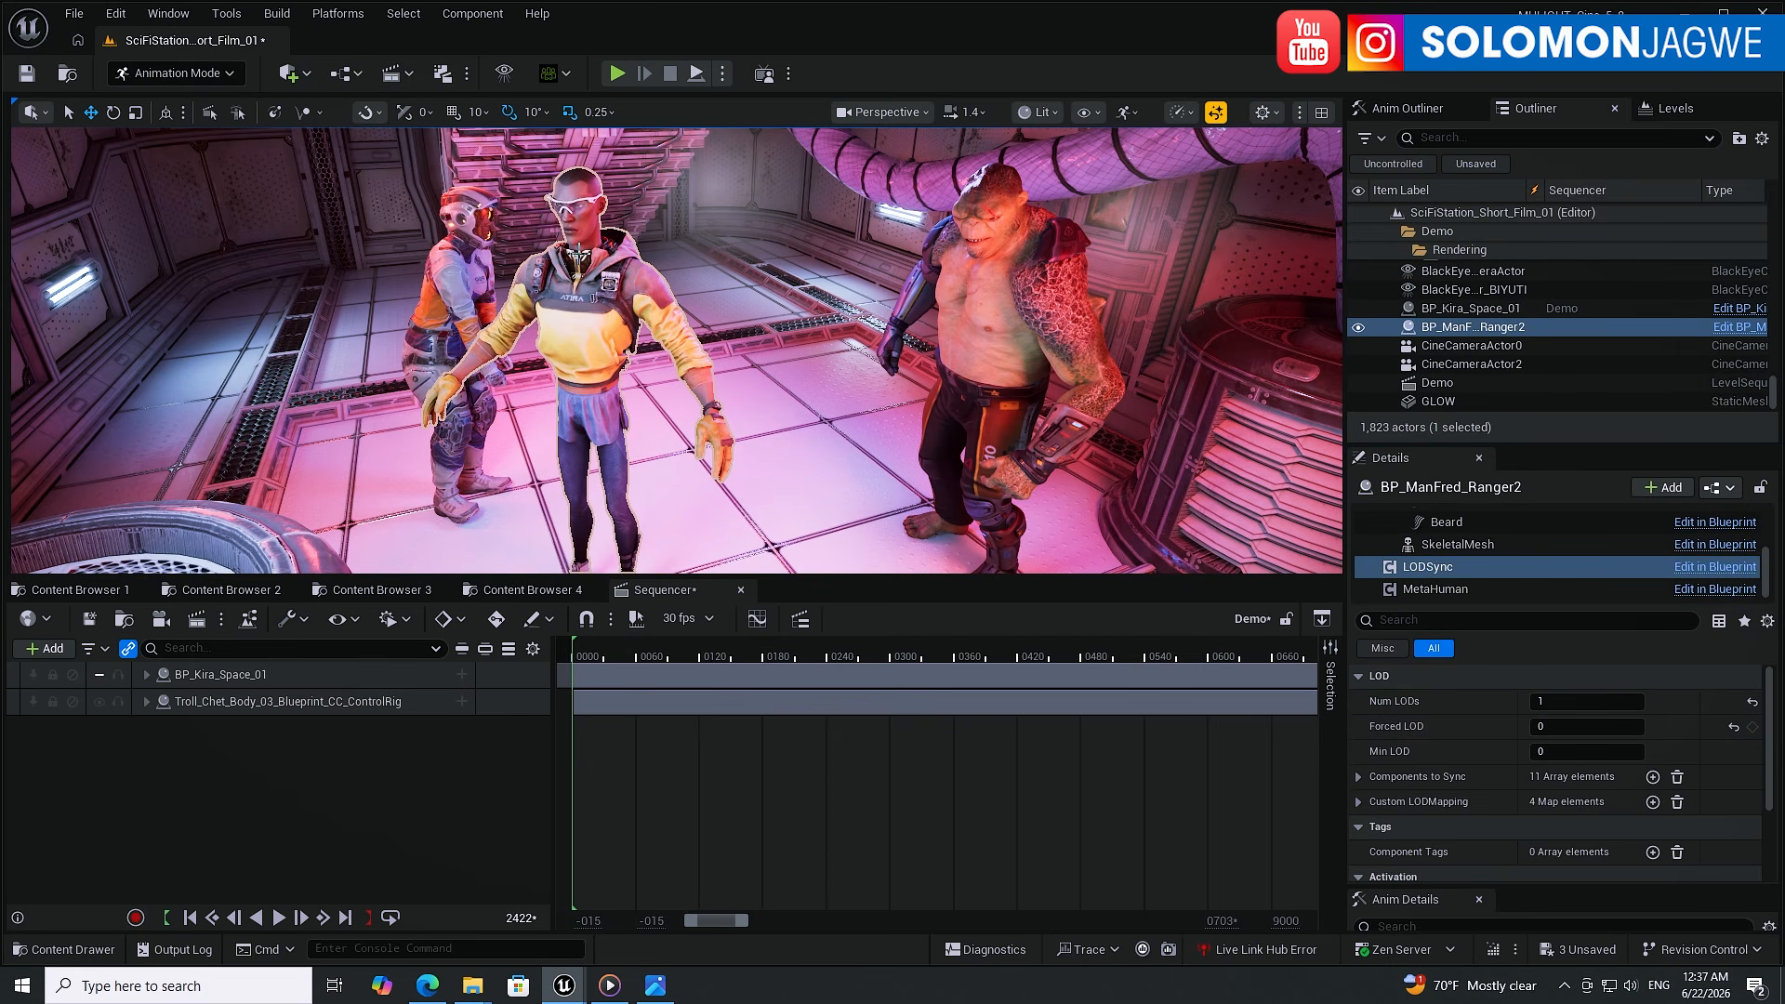
- Add BP_ManFred_Ranger2 to the Demo sequence and deactivate its MetaHuman_ControlRig and Face_ControlBoard_CtrlRig tracks
left_click(578, 265)
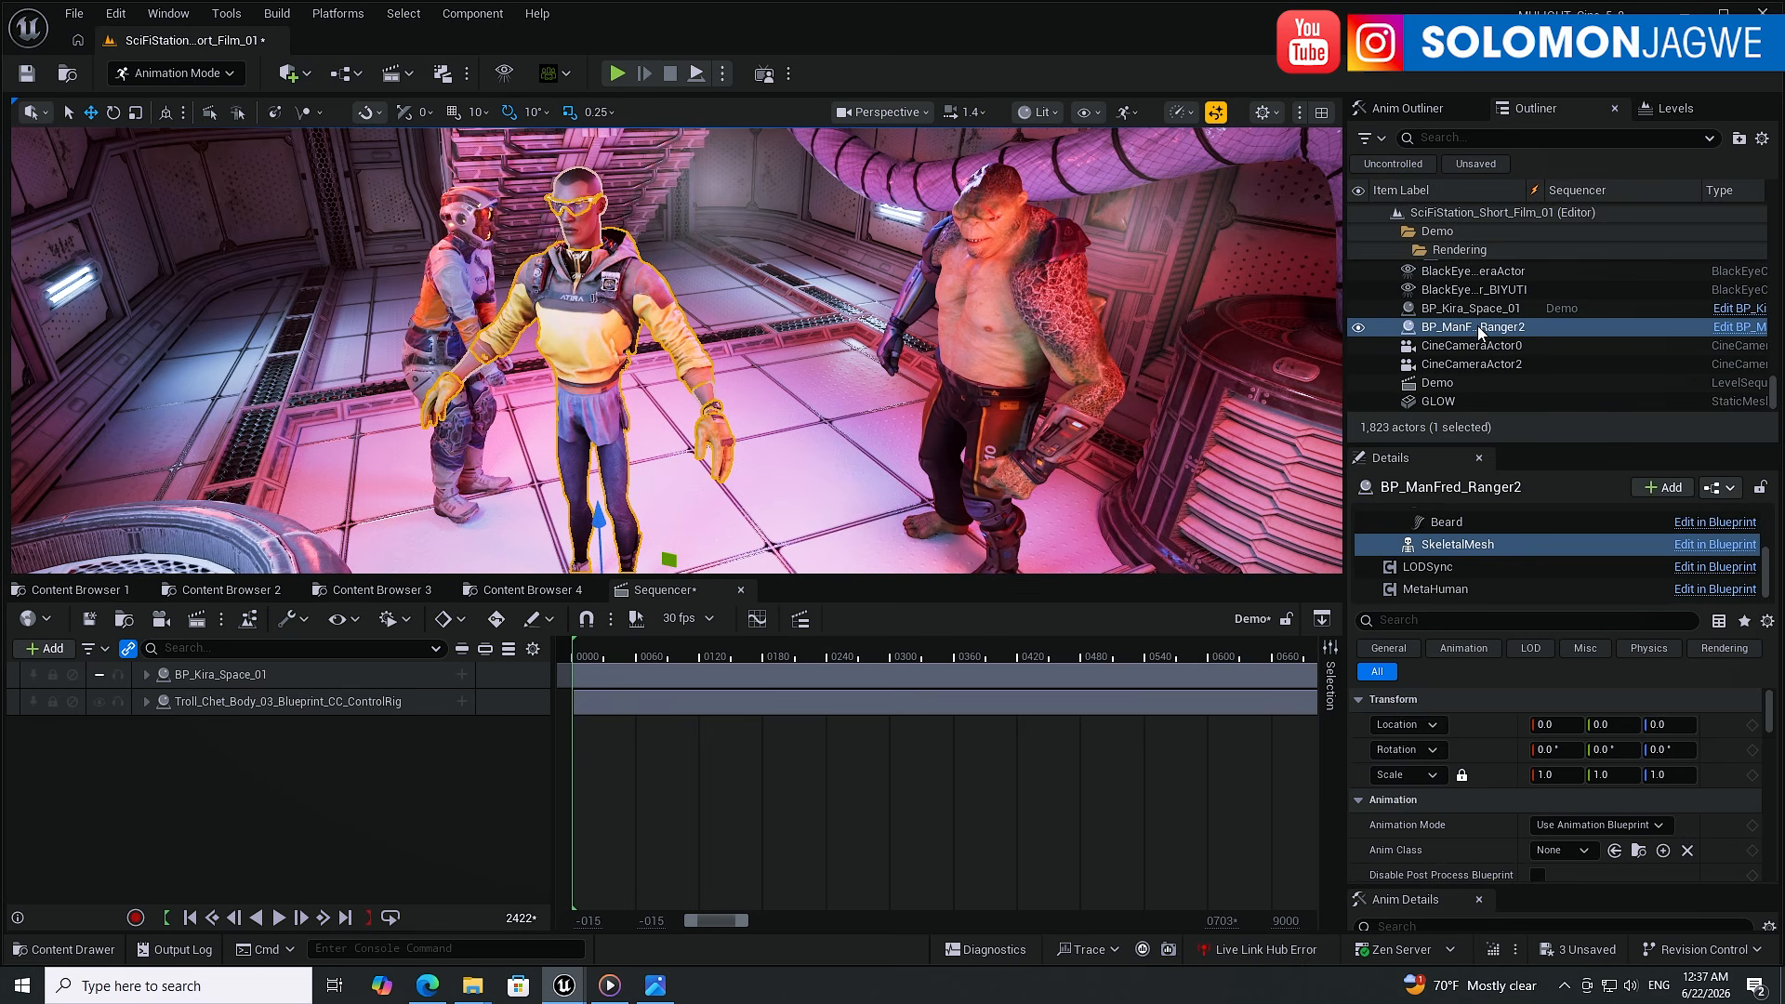
left_click_drag(1476, 325, 744, 622)
left_click_drag(212, 761, 212, 757)
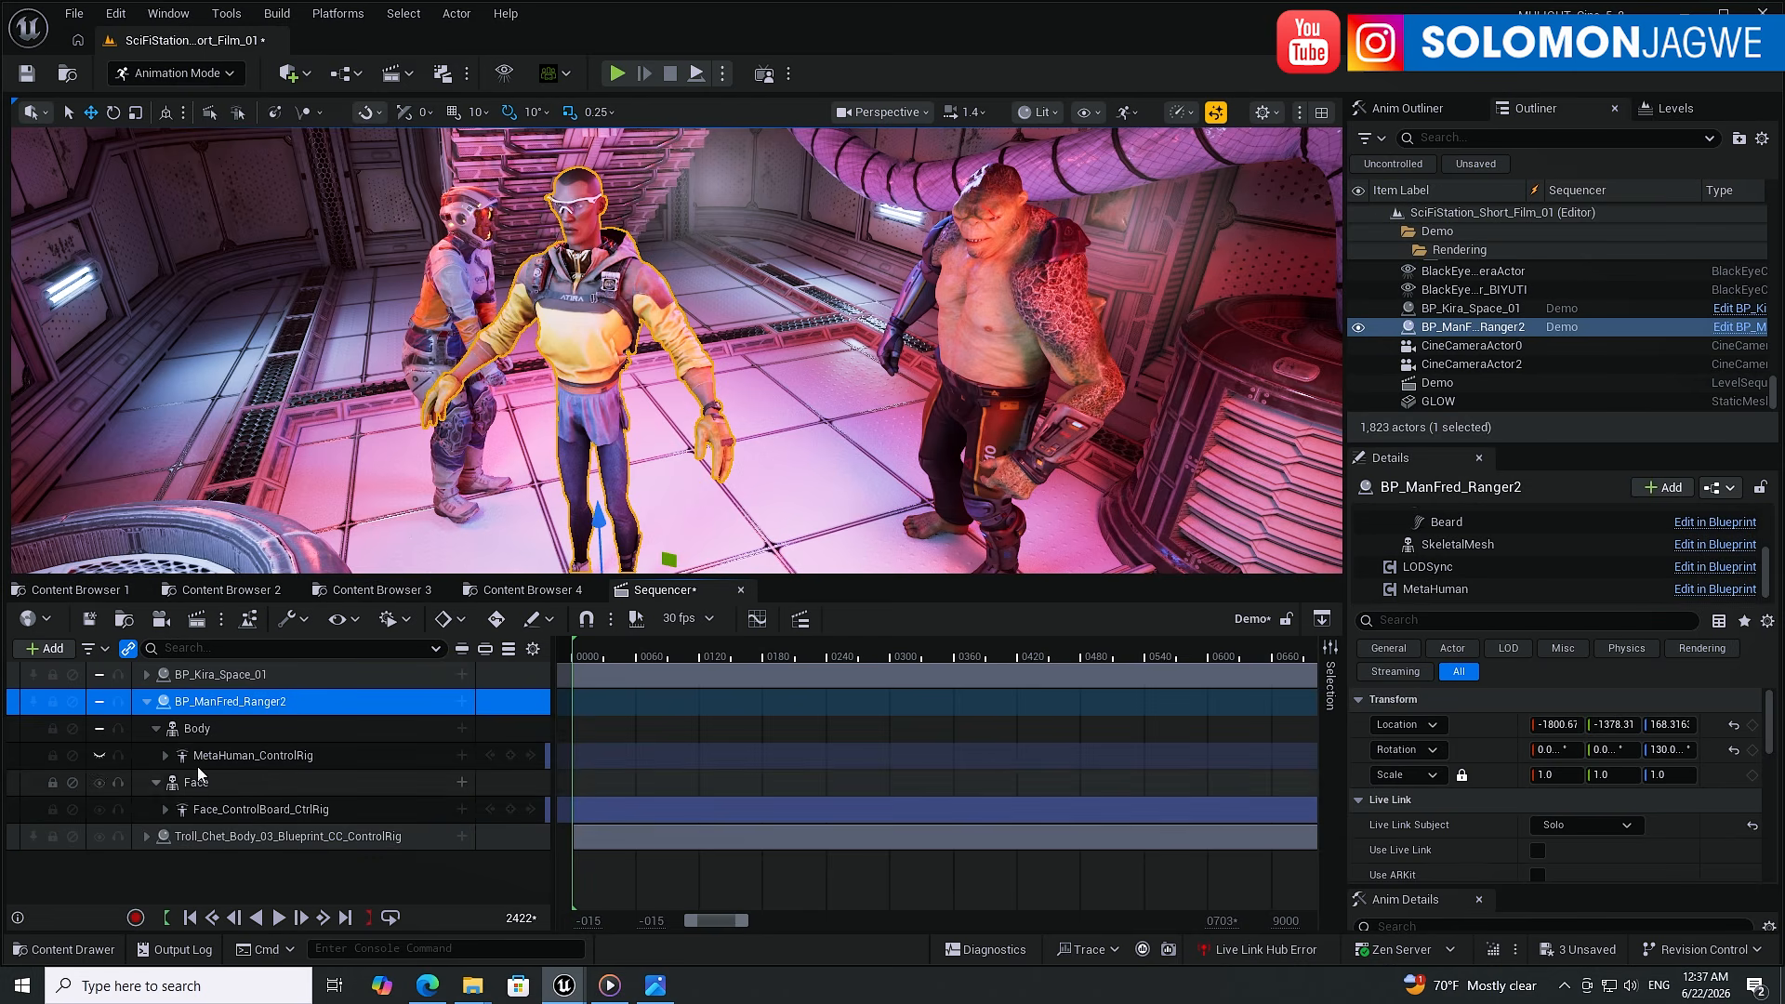
left_click(97, 809)
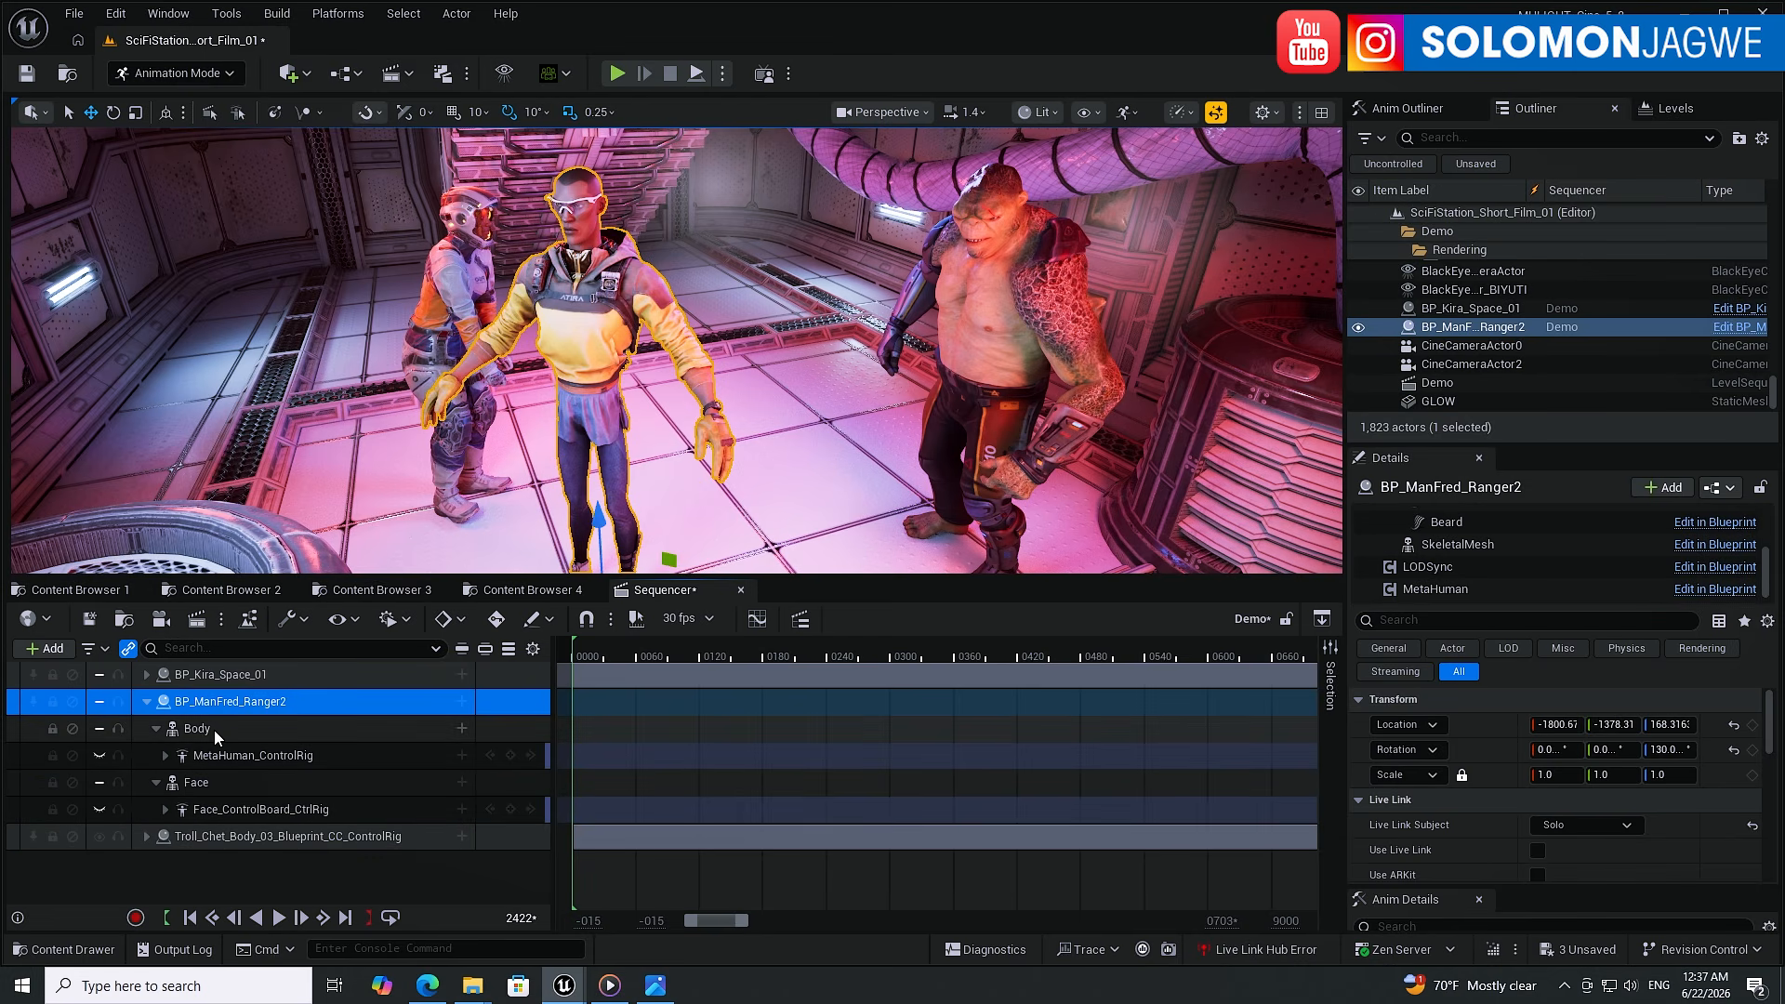
- Rewind the sequence to frame 0 and add the AS_Main_Solo animation to BP_ManFred_Ranger2's Body track
left_click(461, 729)
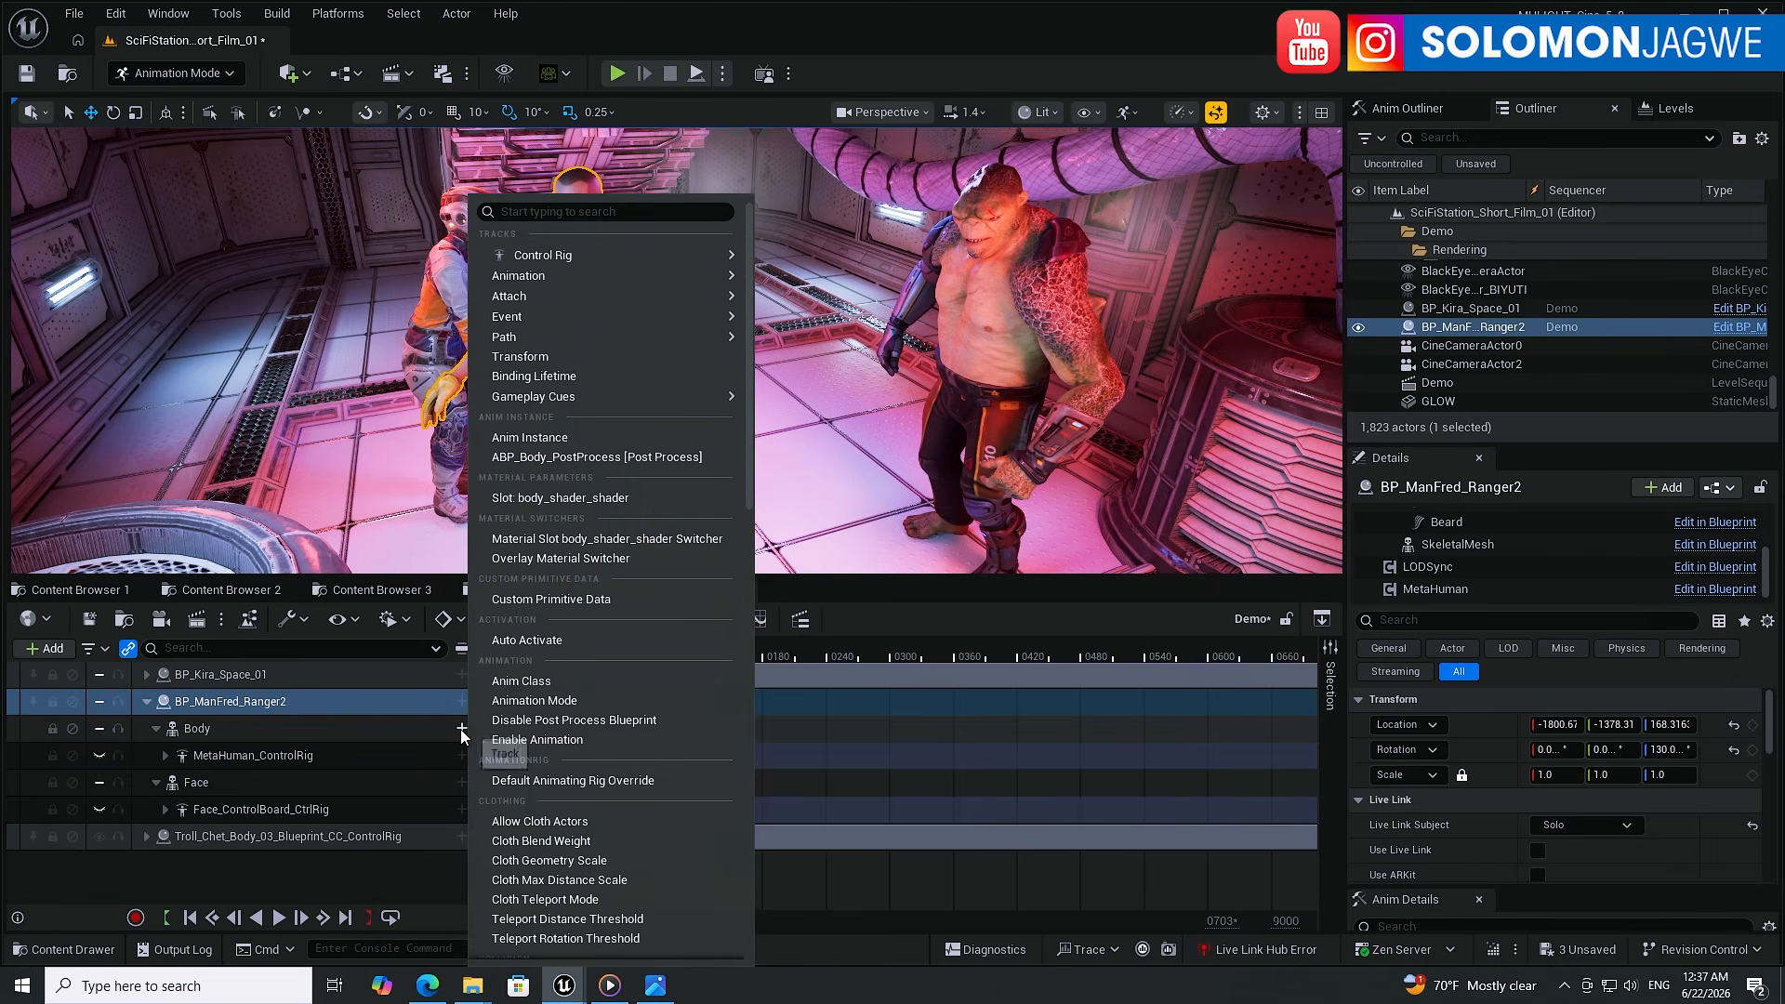
left_click(80, 881)
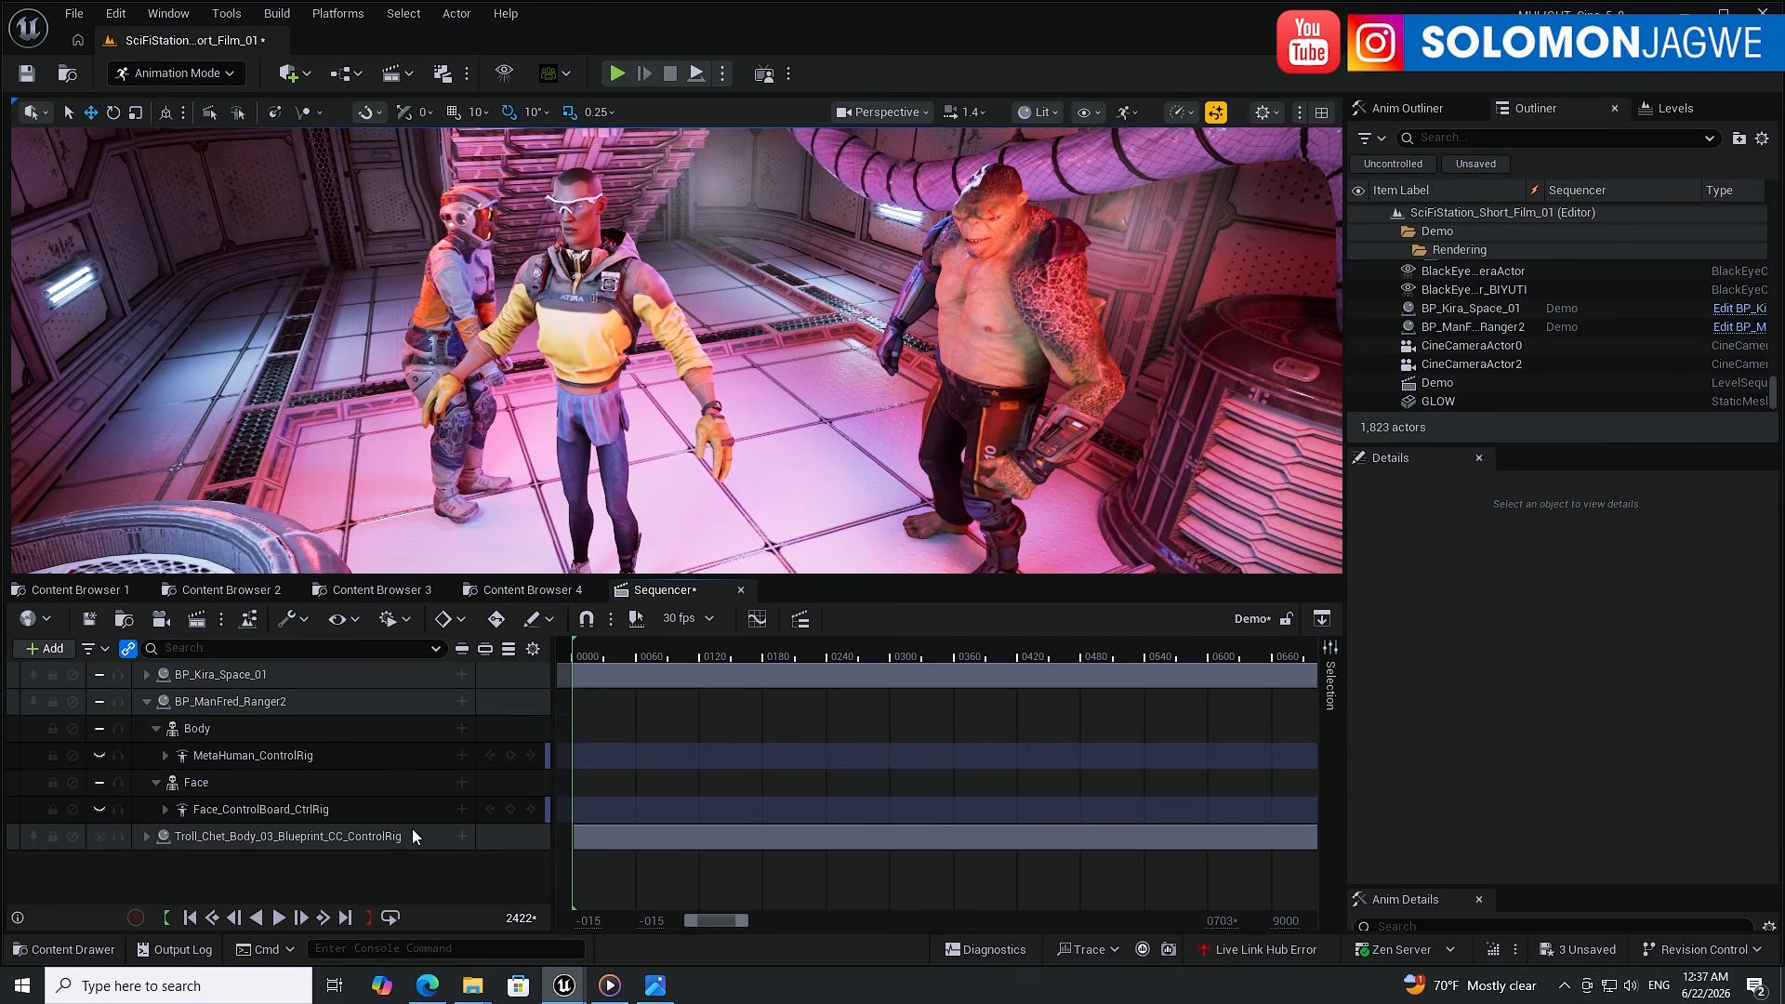
left_click(190, 917)
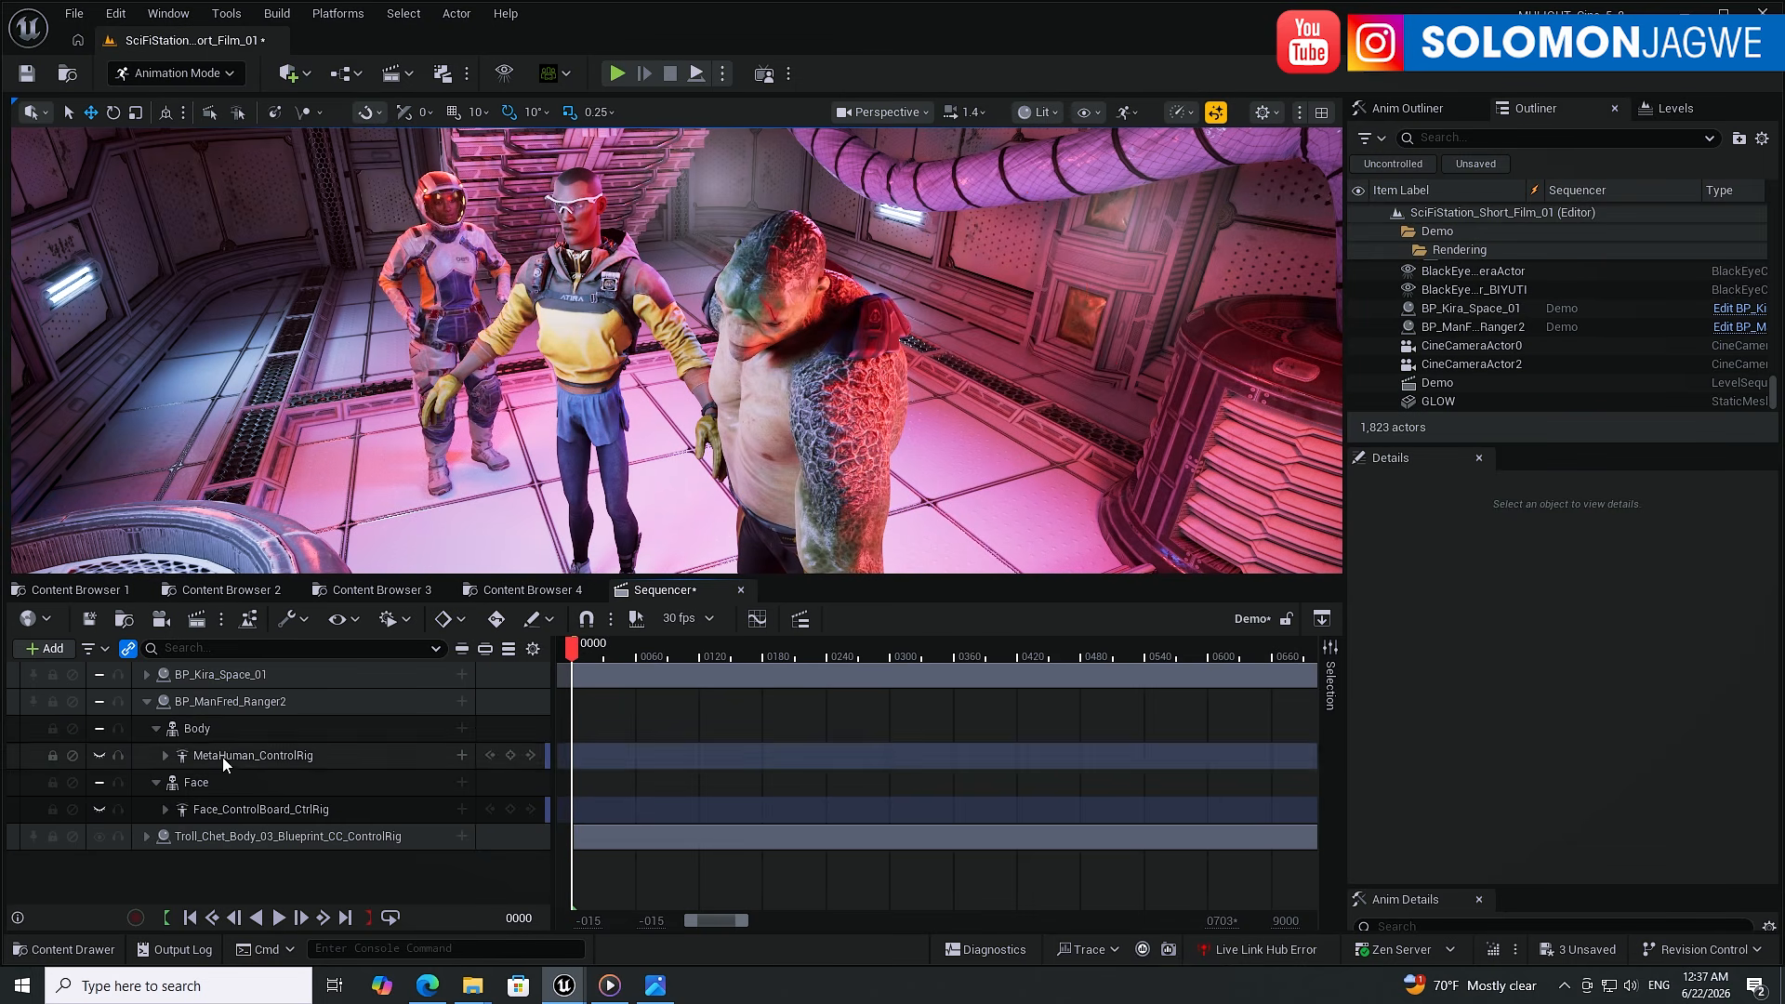
left_click(462, 729)
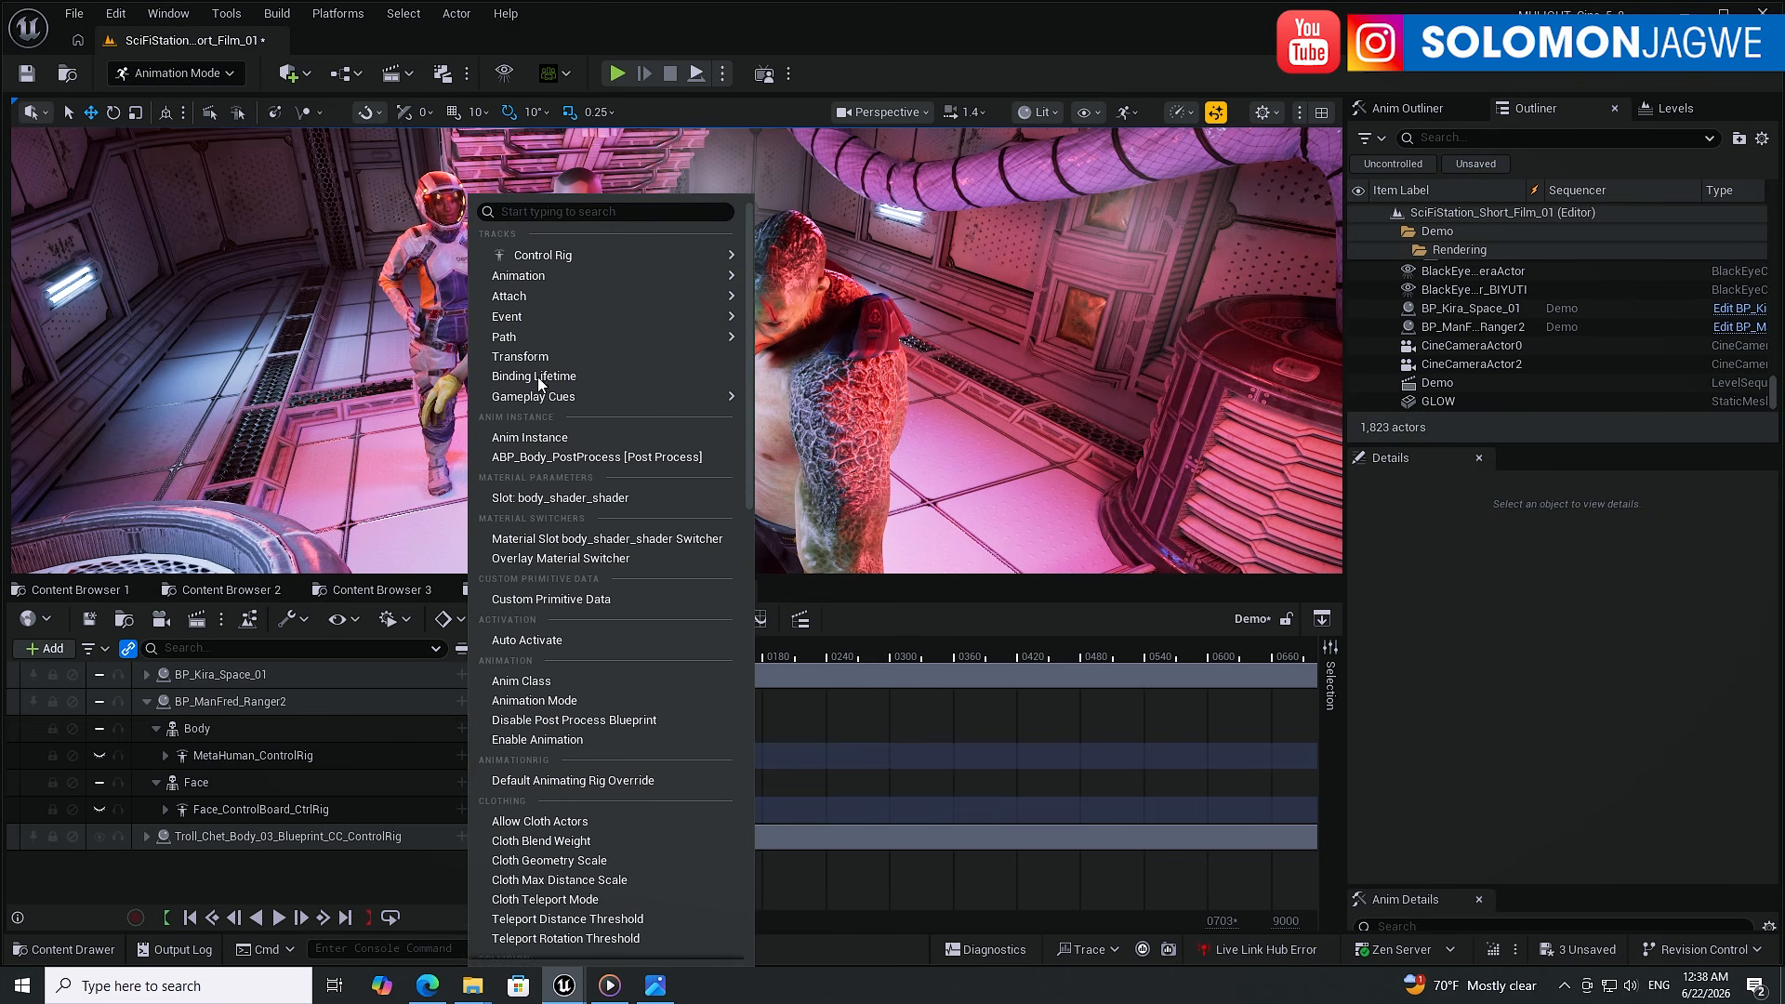
mouse_move(539, 277)
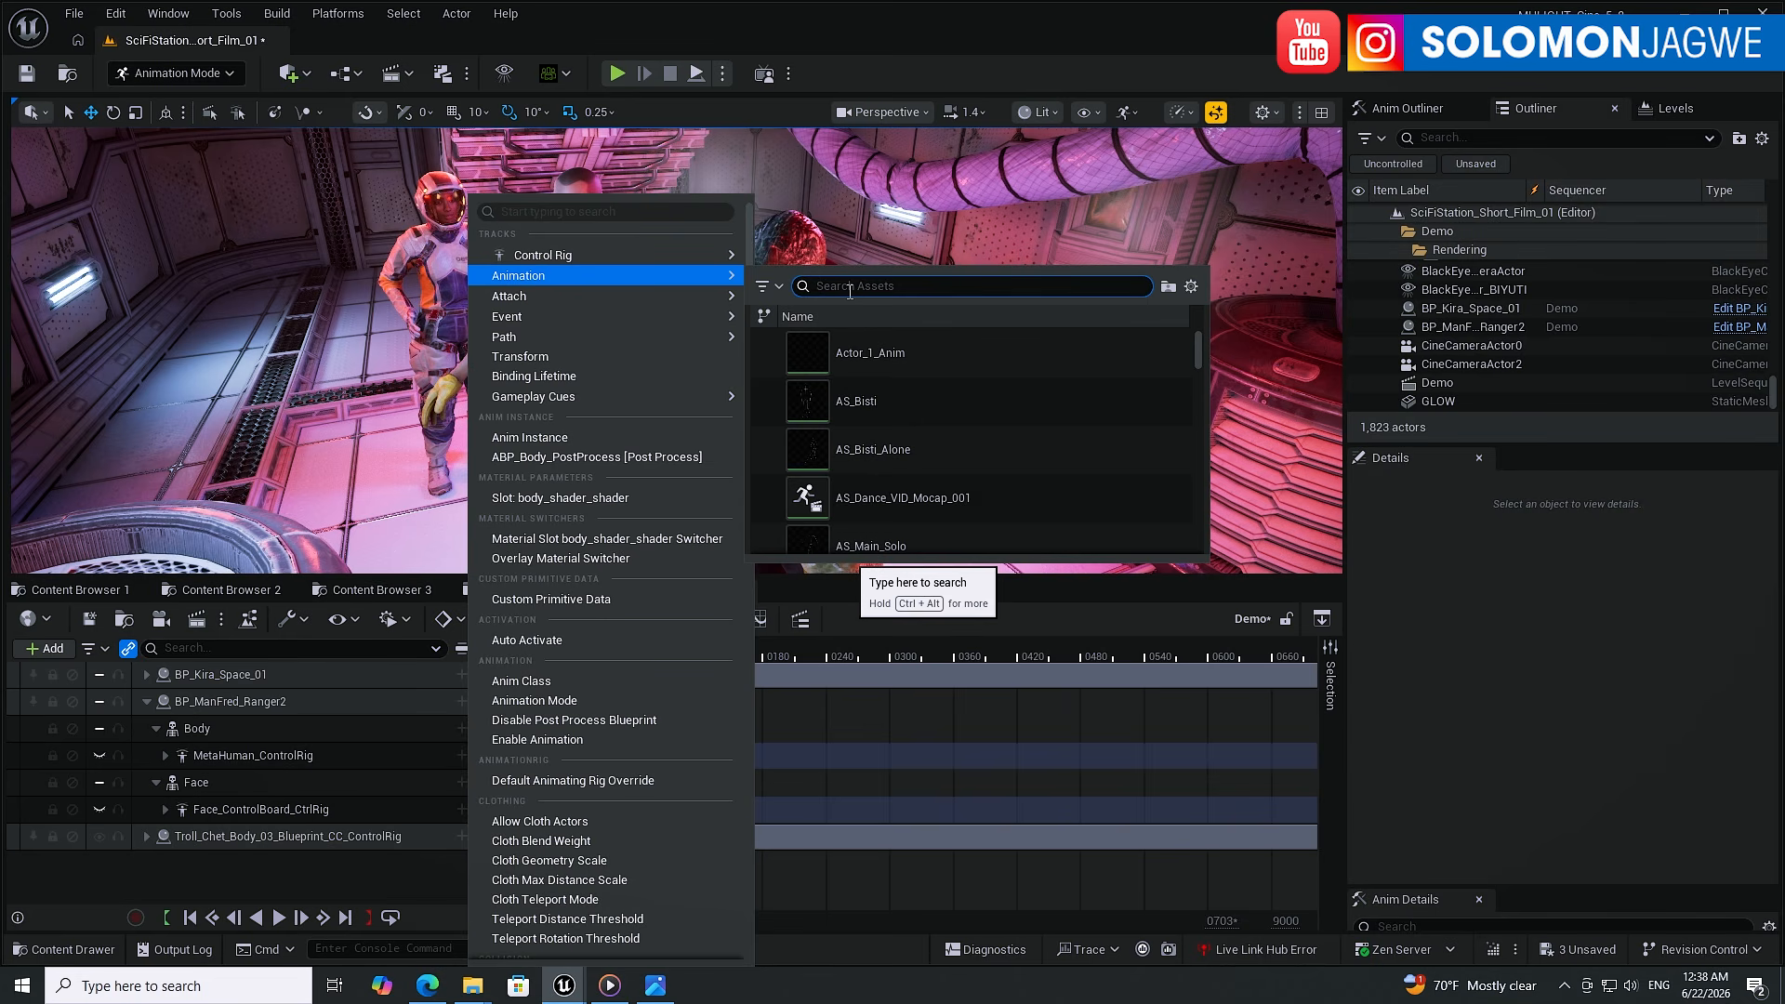
type("main")
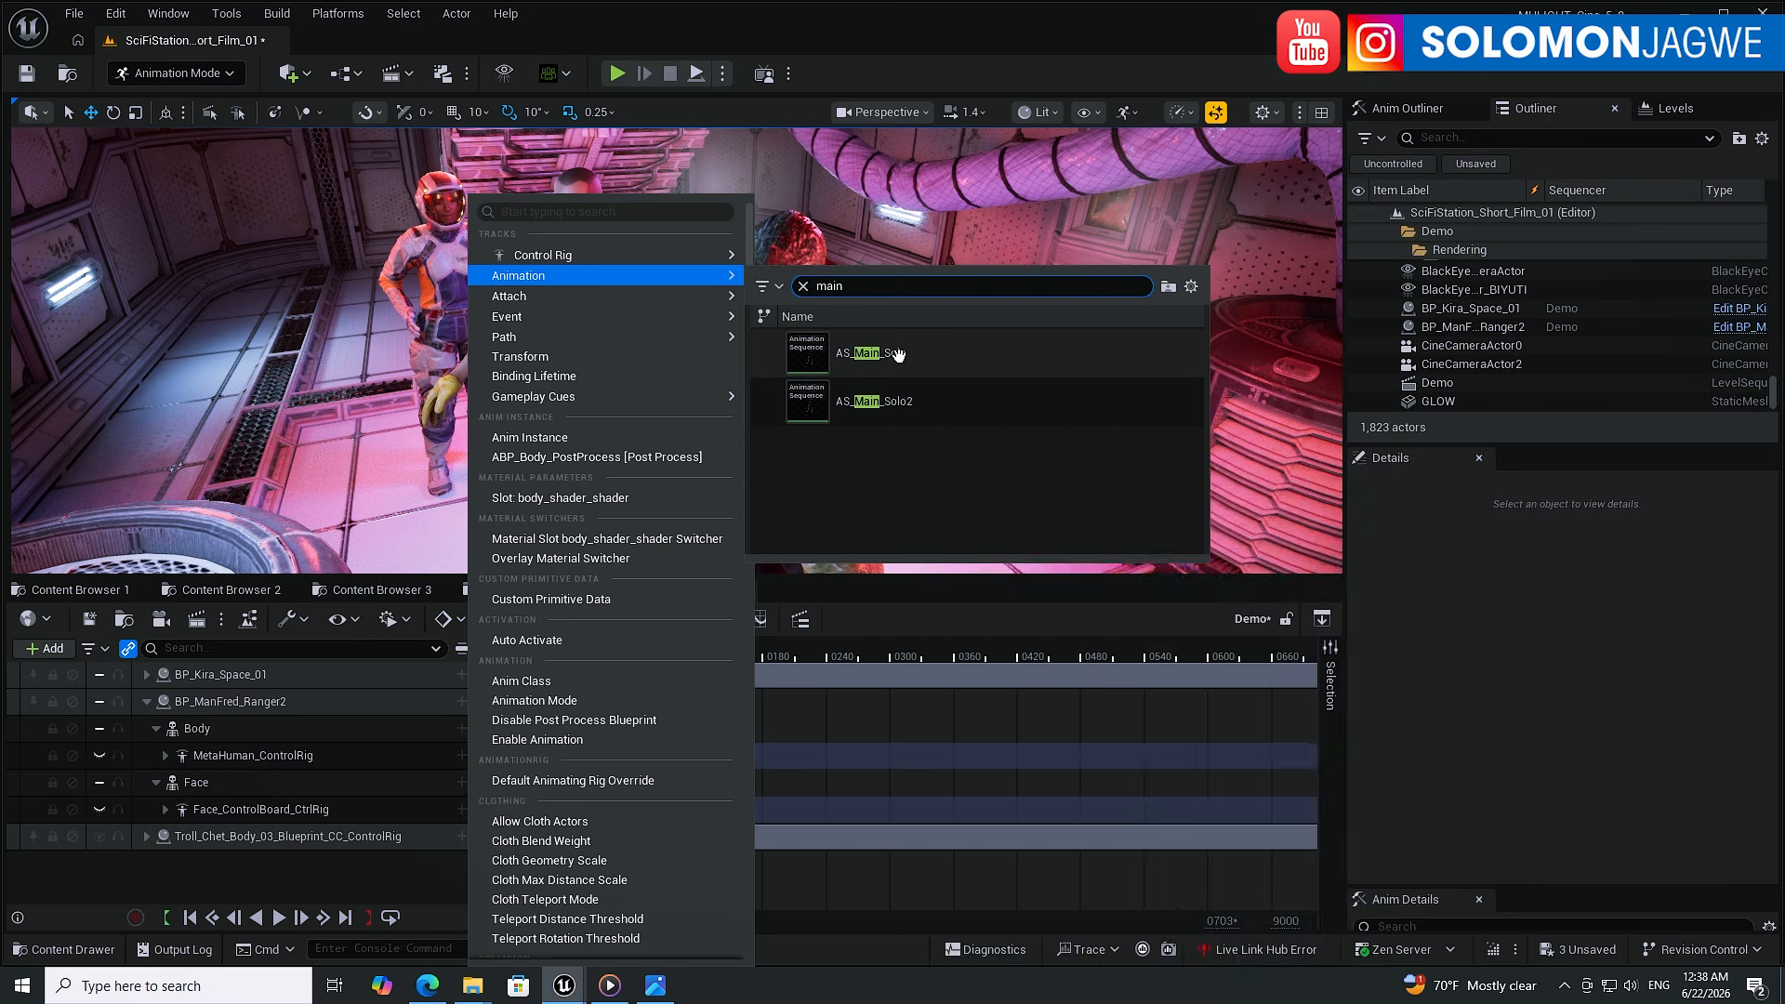
left_click(897, 355)
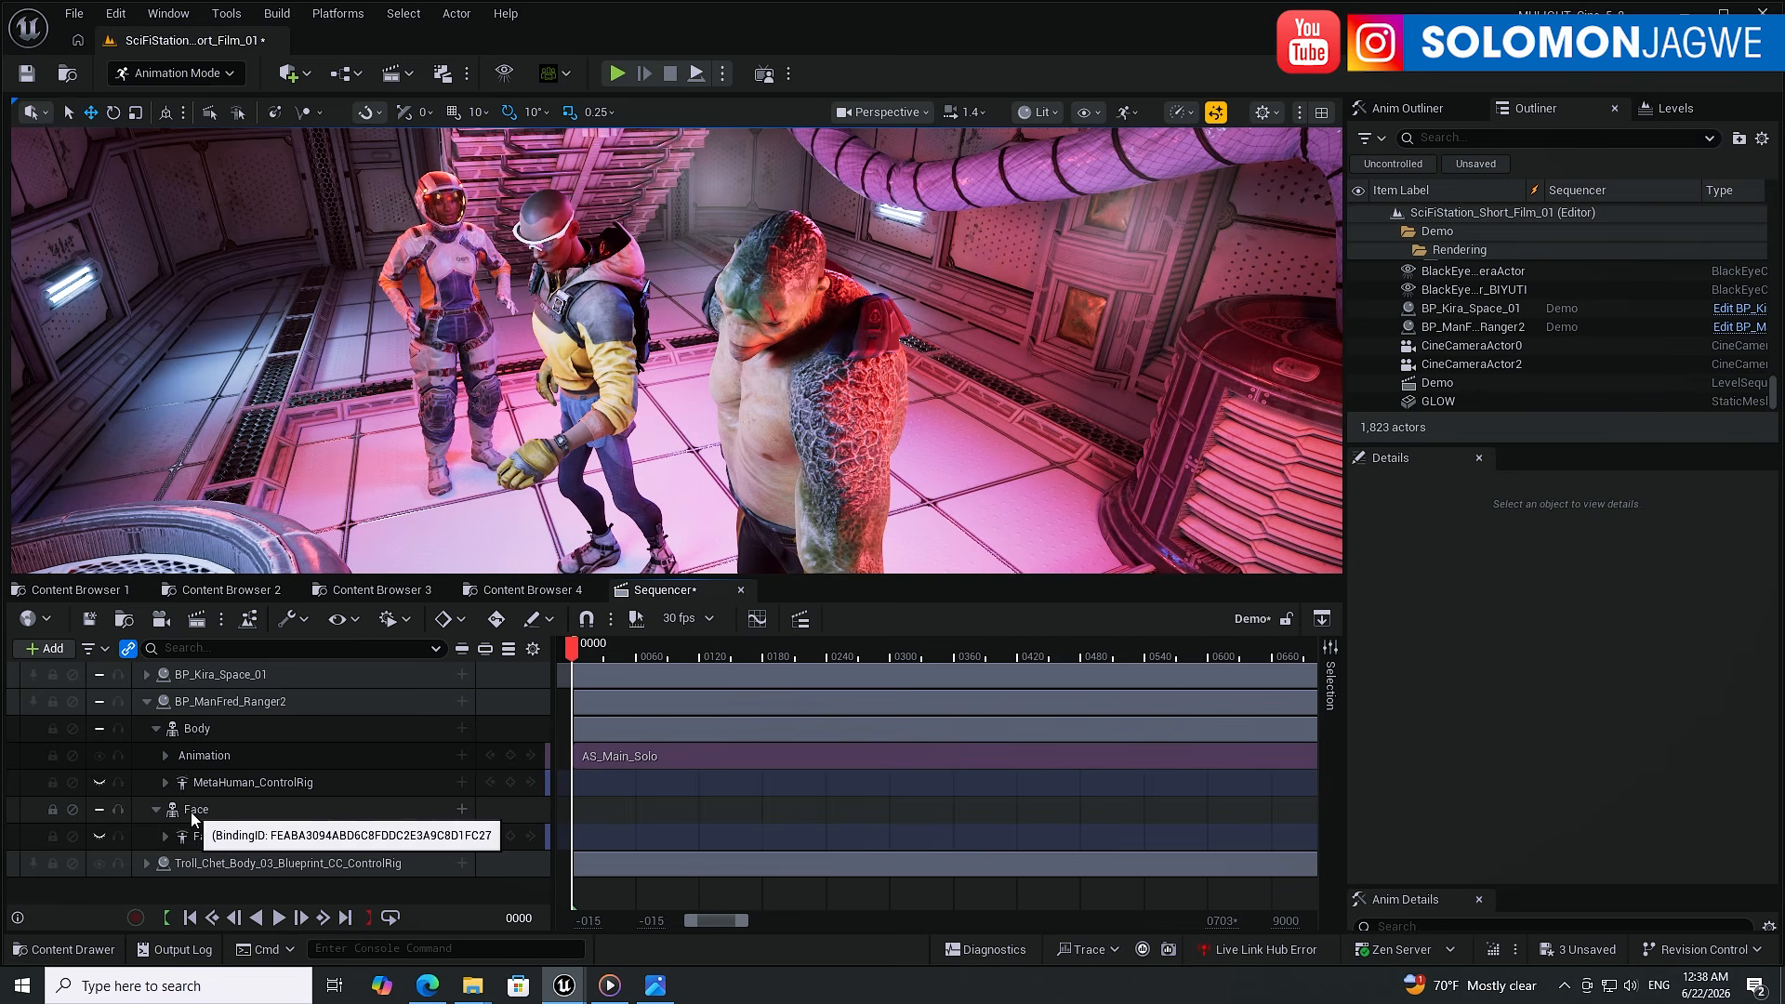
- Add the AS_Main_Solo face animation to BP_ManFred_Ranger2's Face track
left_click(461, 810)
mouse_move(584, 110)
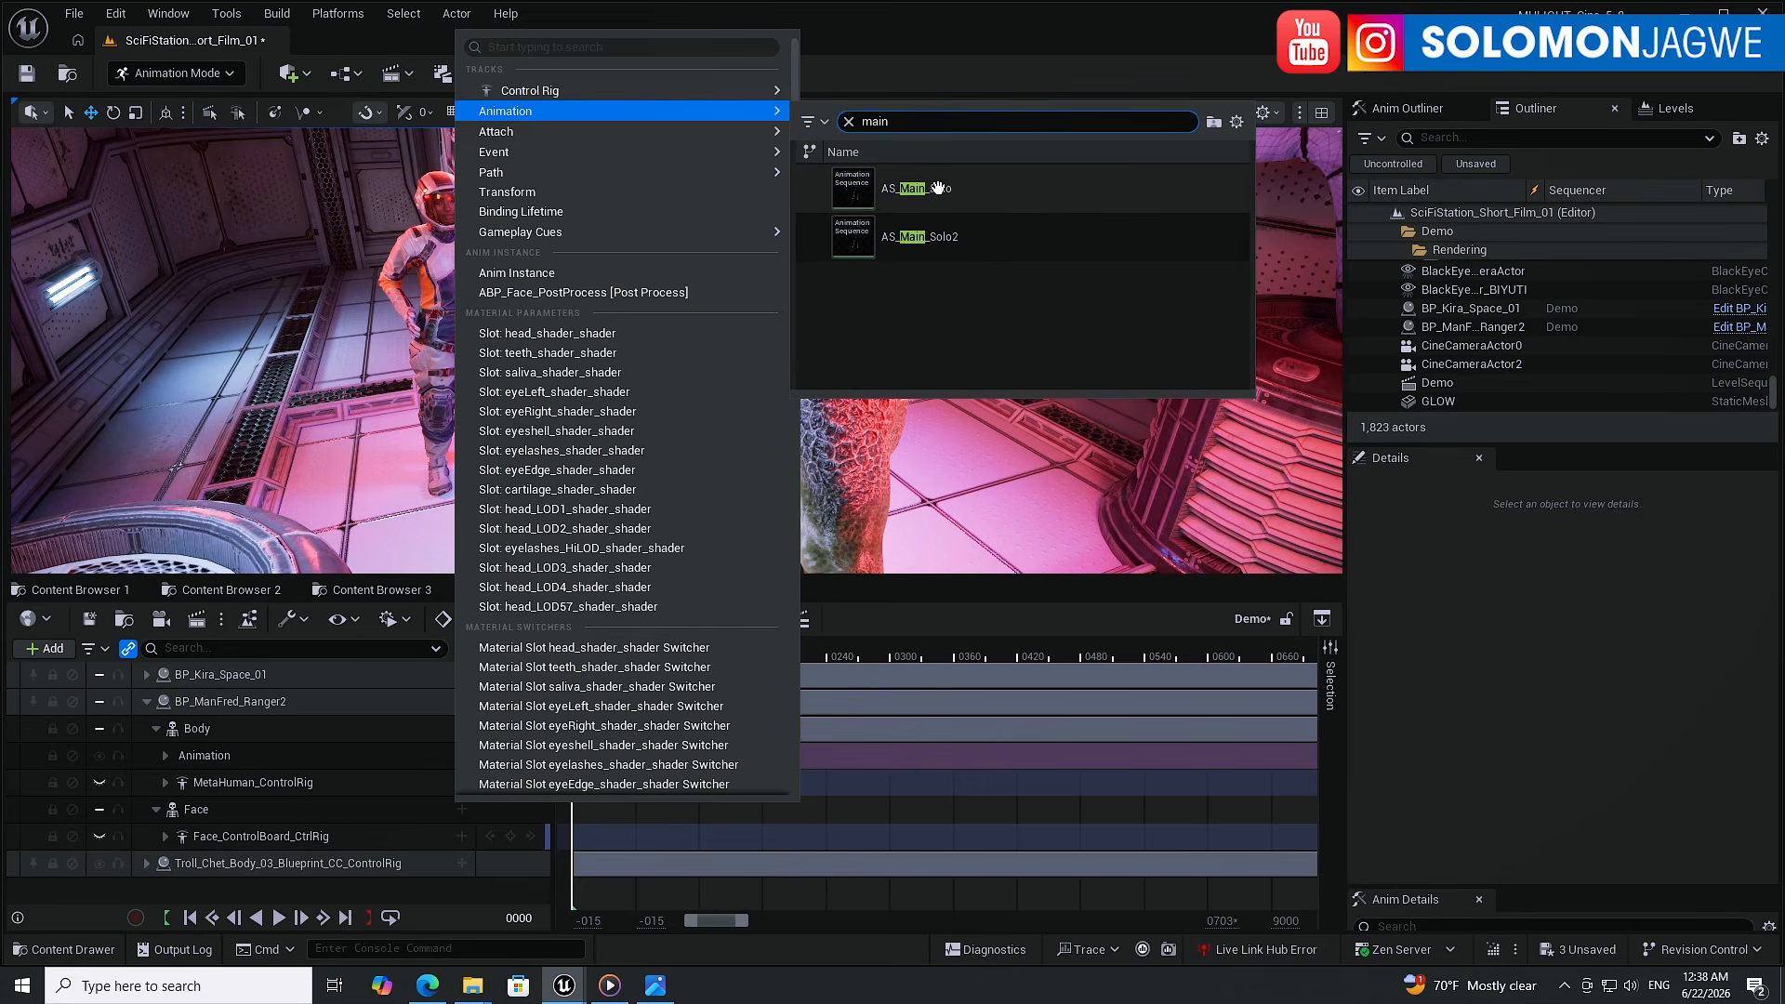
left_click(937, 191)
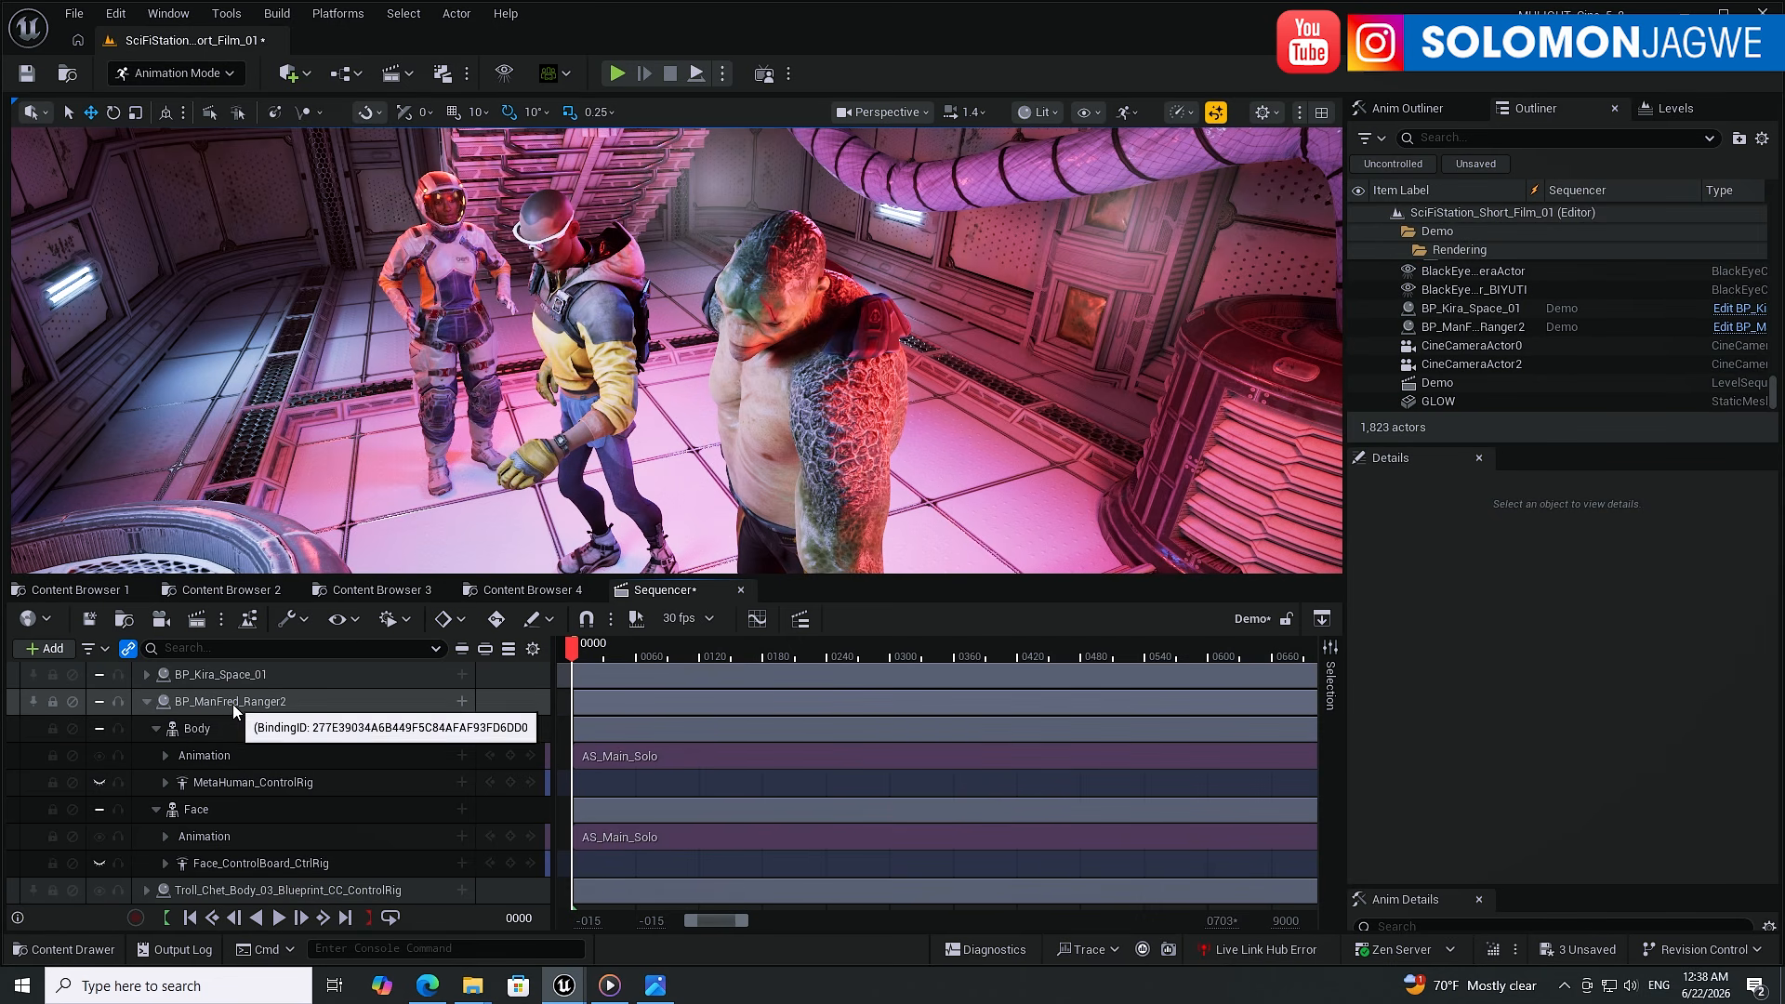
- Add an audio track with the SW_PMP00006_MAIN_PMP00006_MAIN_1 sound wave to BP_ManFred_Ranger2
left_click(463, 702)
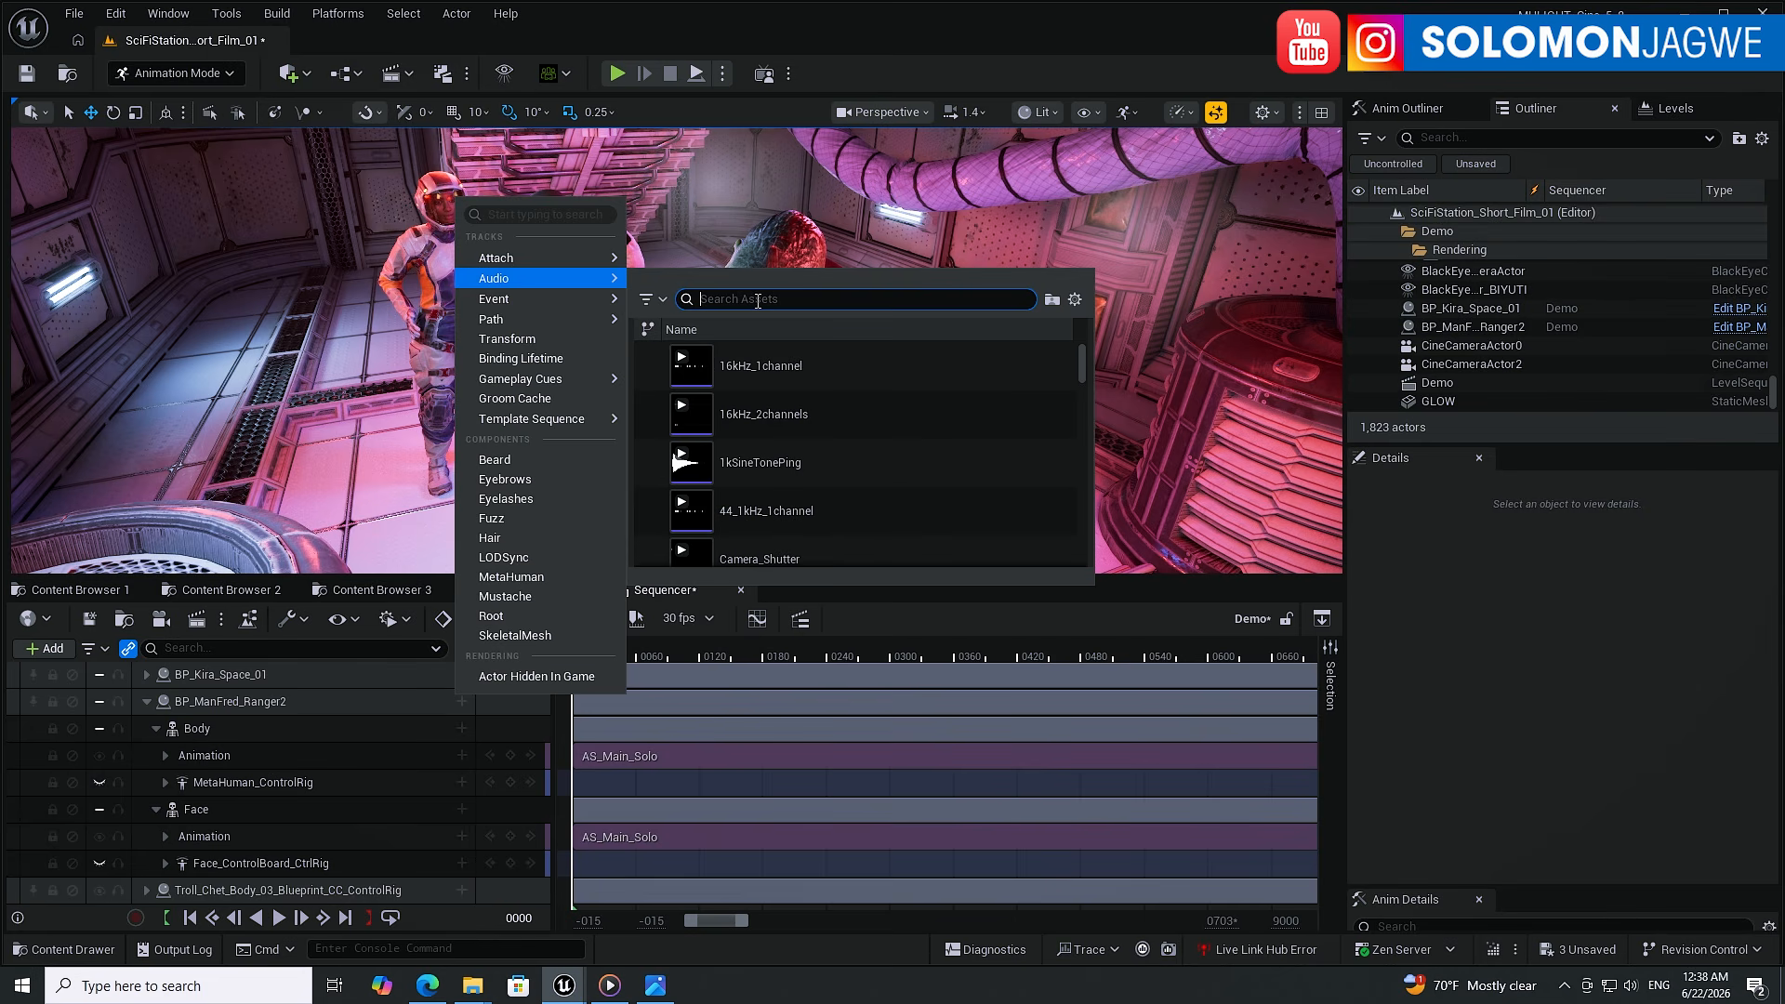
type("m")
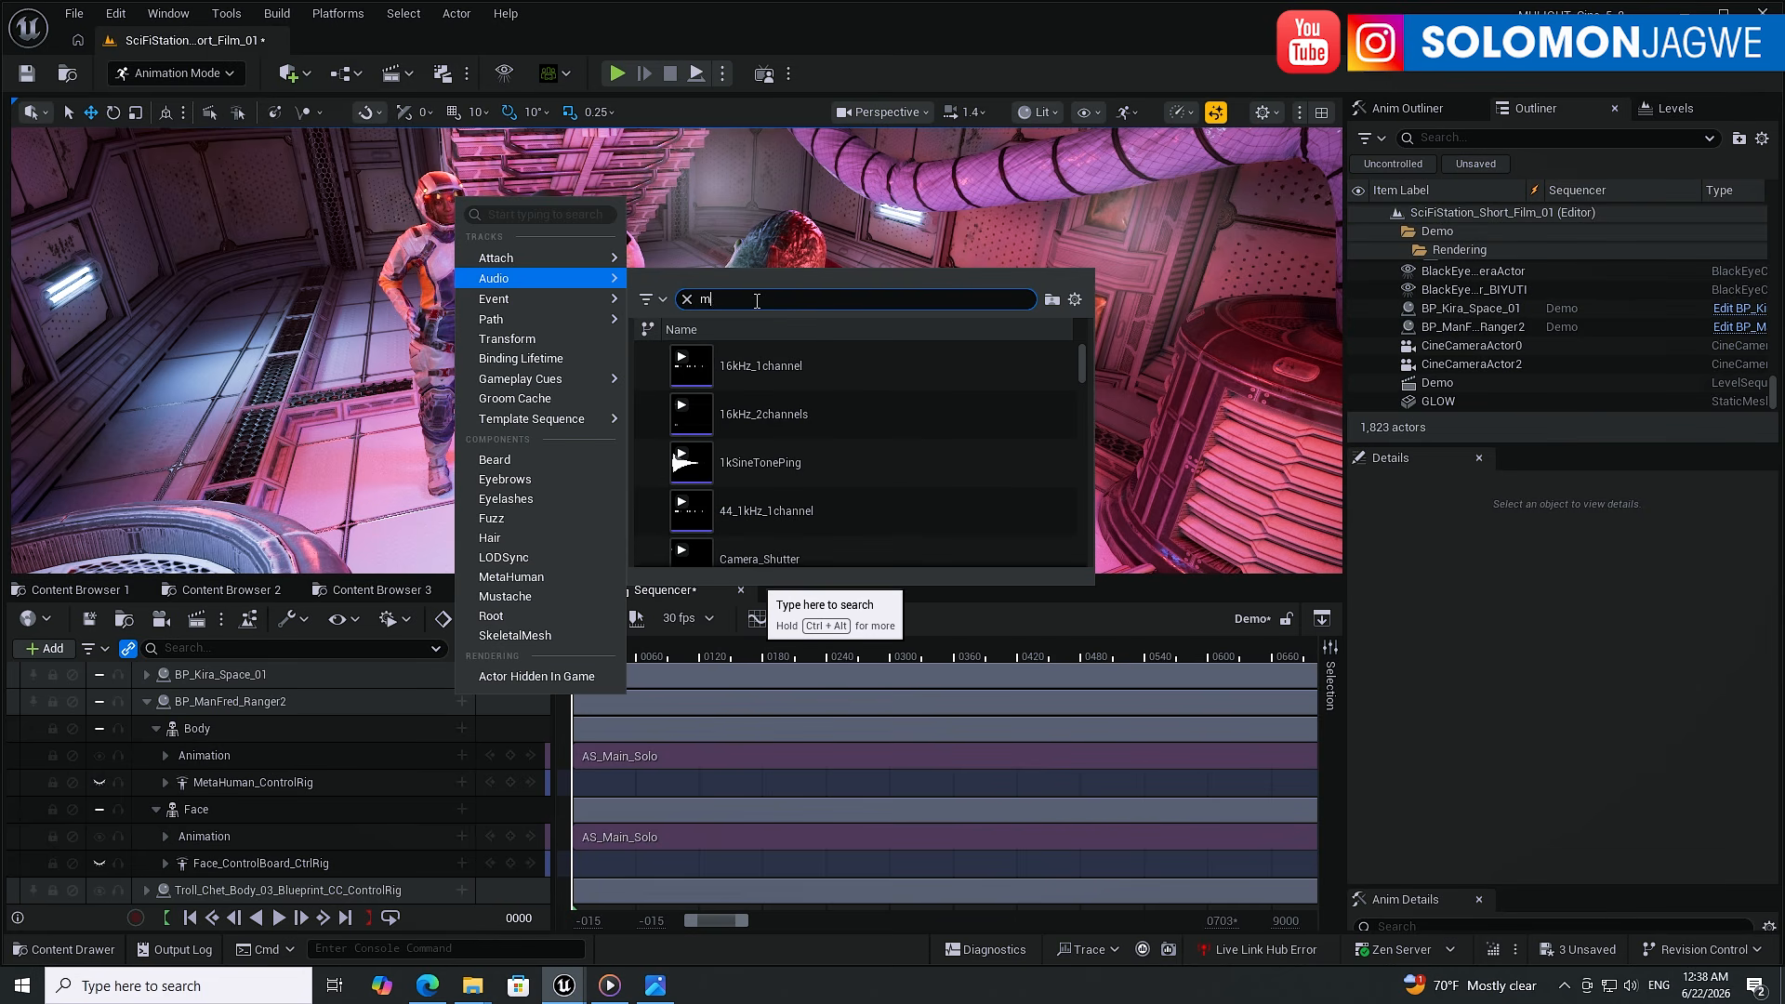
type("ain")
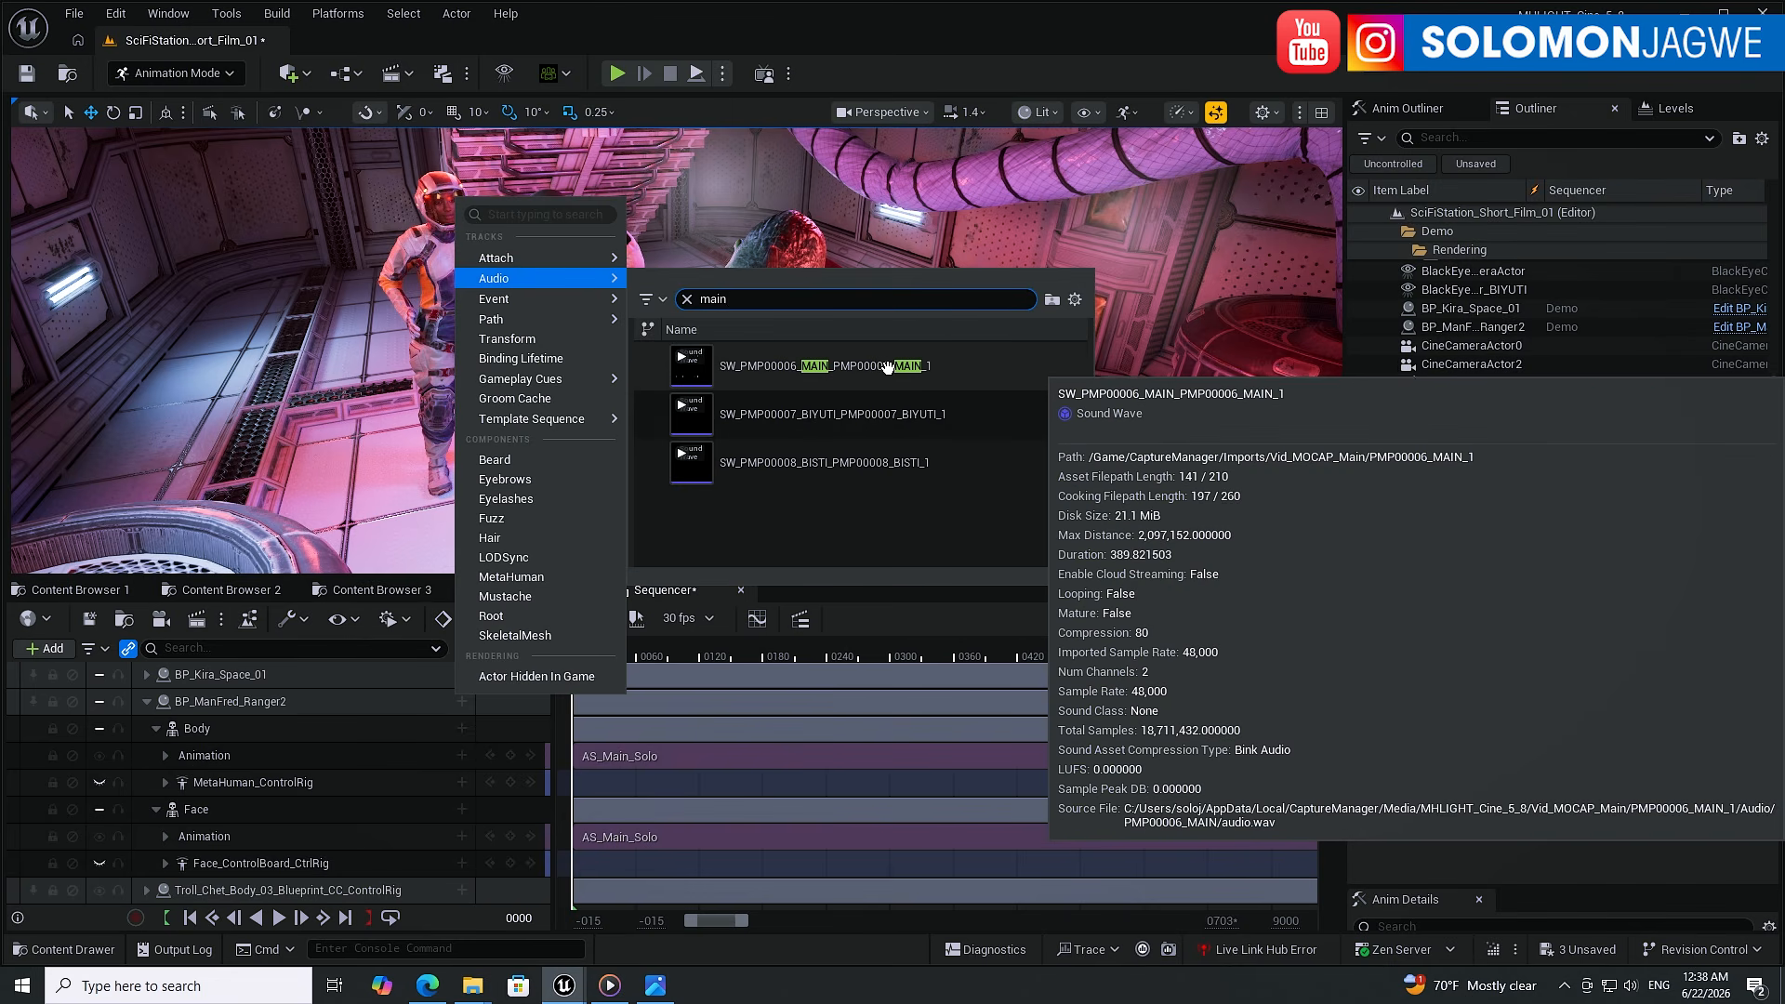
left_click(876, 367)
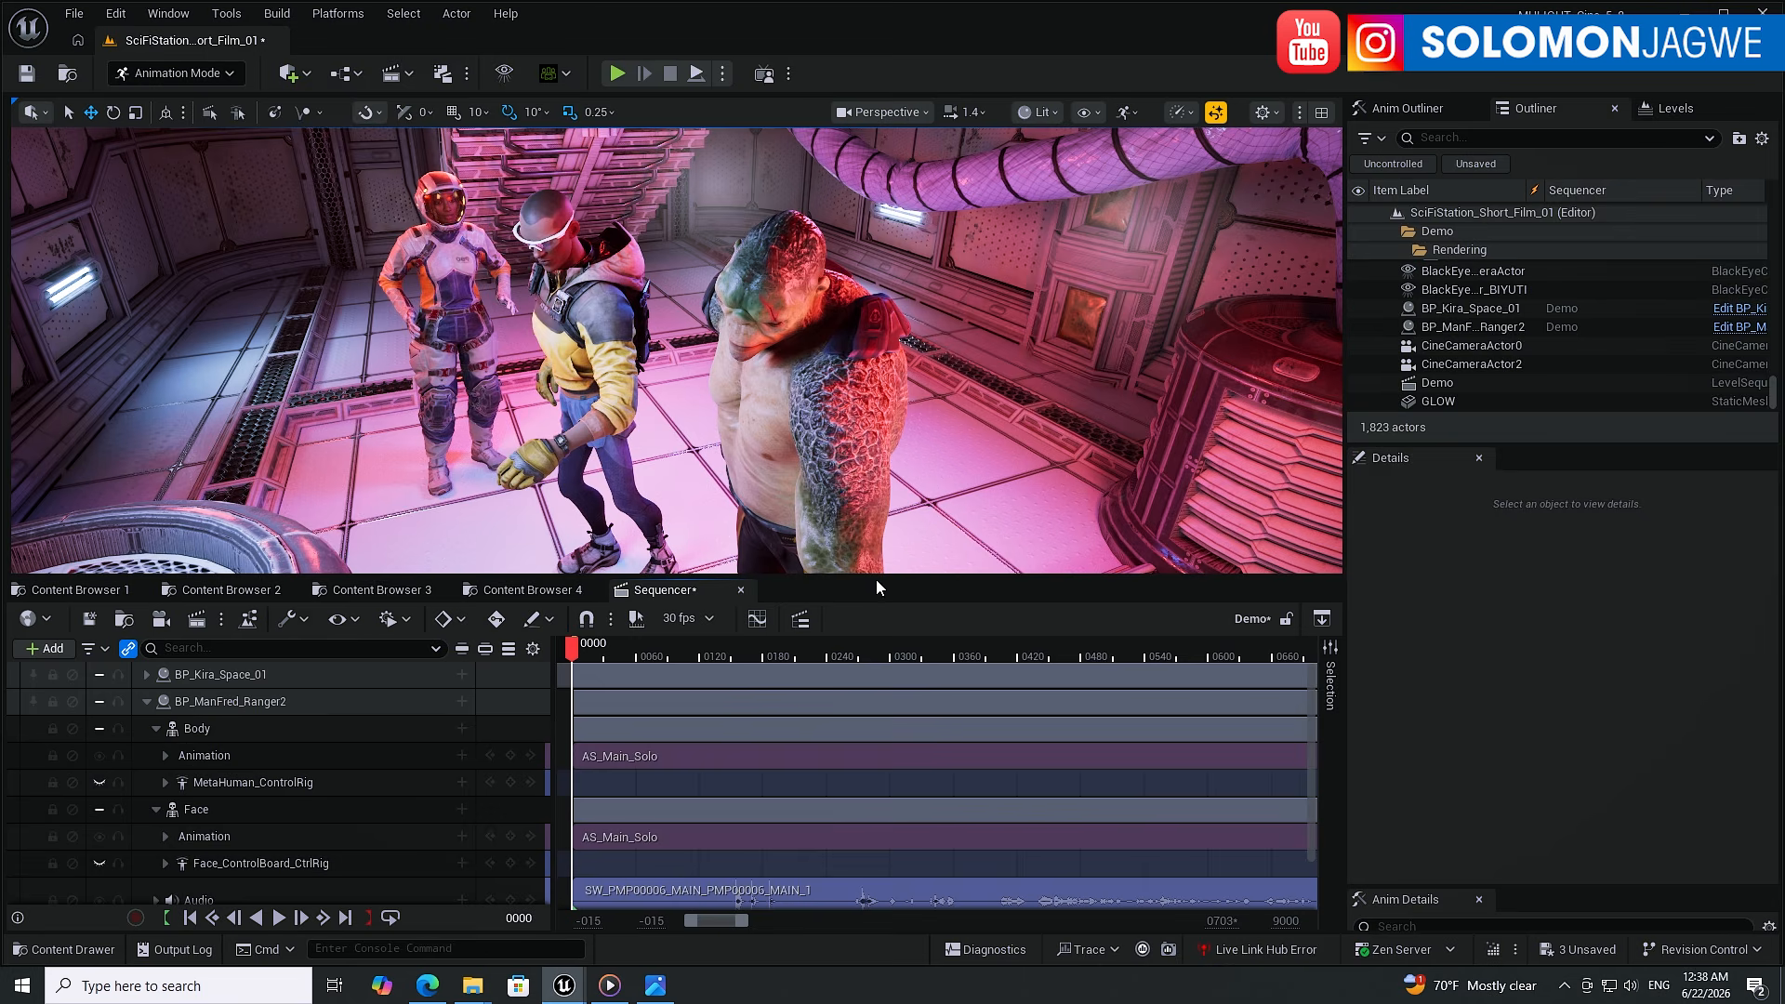
- Scrub to the first audio peaks, then play the sequence from frame 0 to check all three characters' animation and audio
left_click_drag(876, 578, 876, 467)
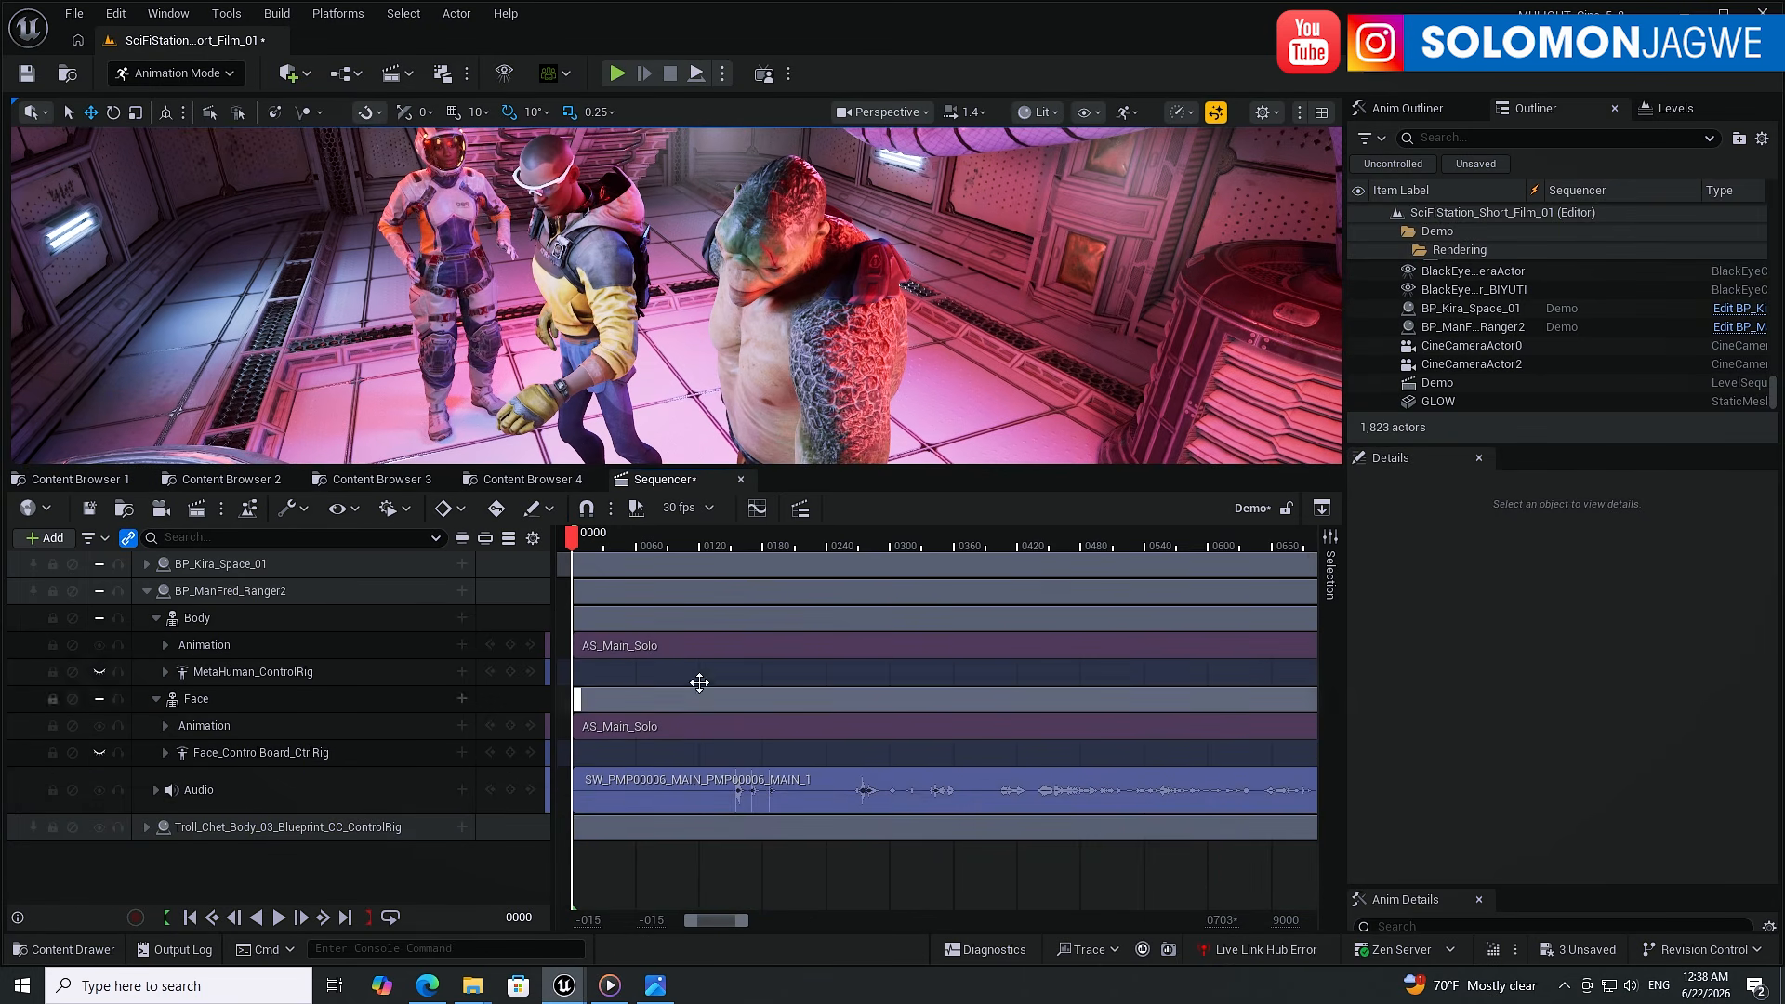
left_click(723, 540)
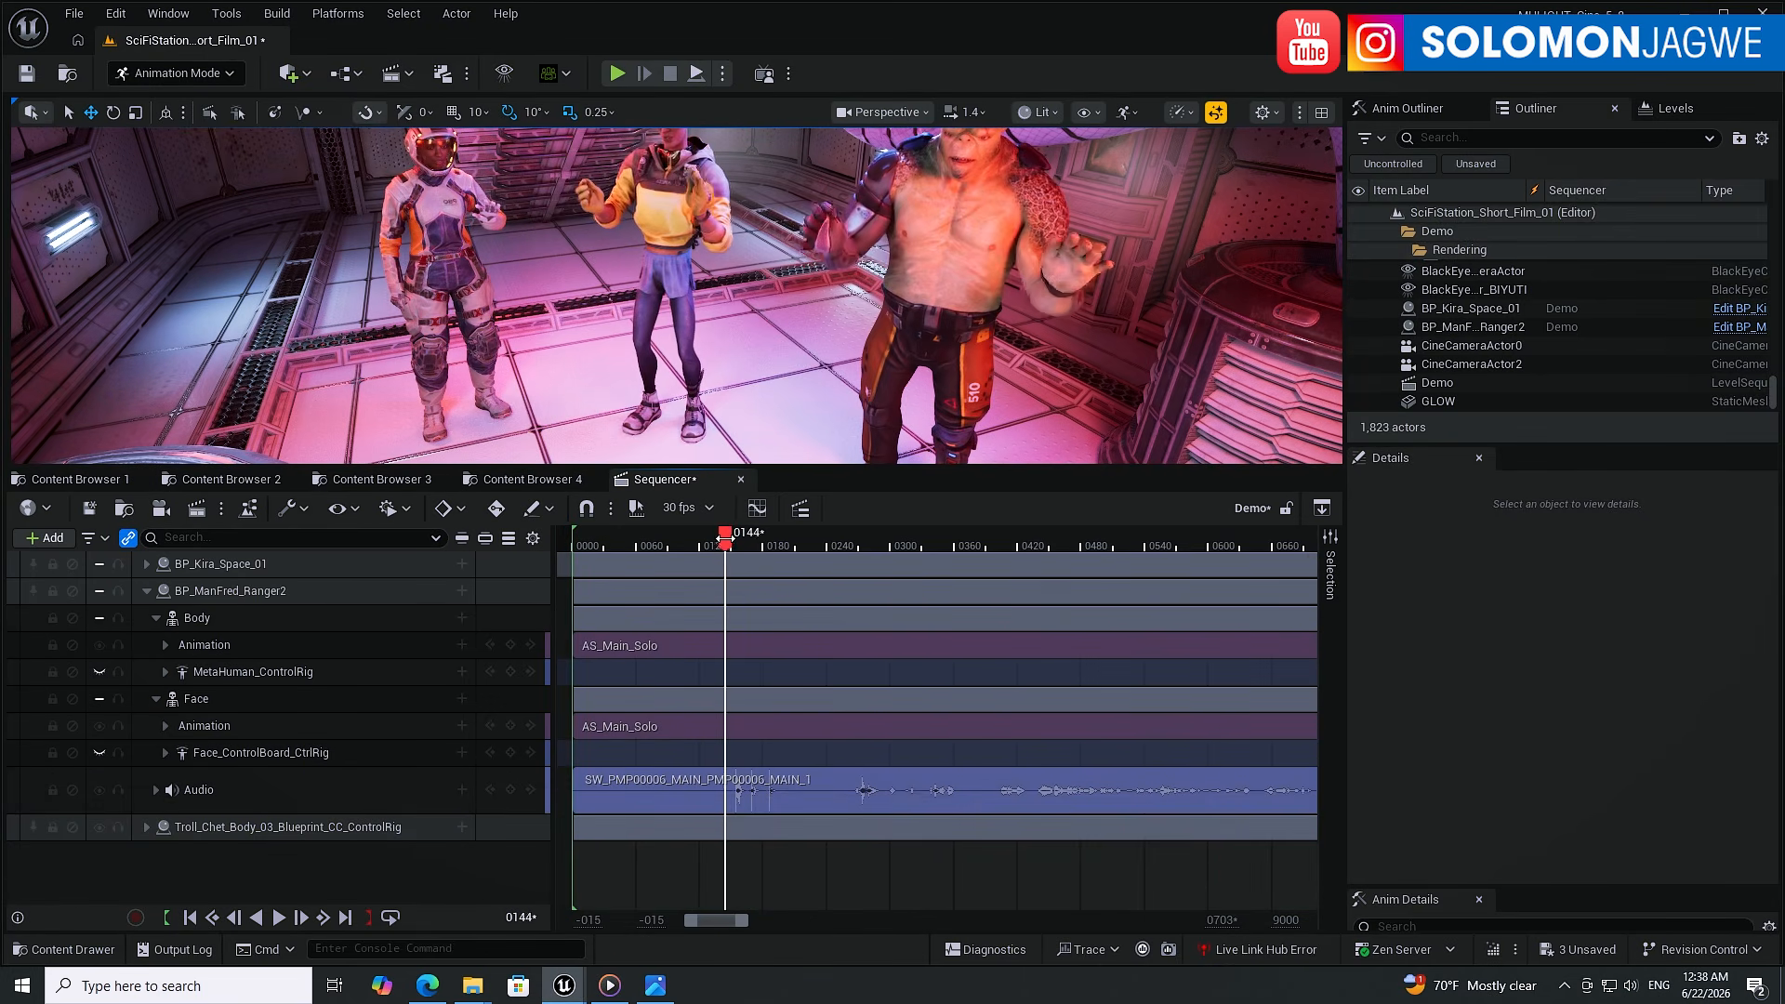
left_click_drag(723, 538, 774, 538)
left_click(729, 805)
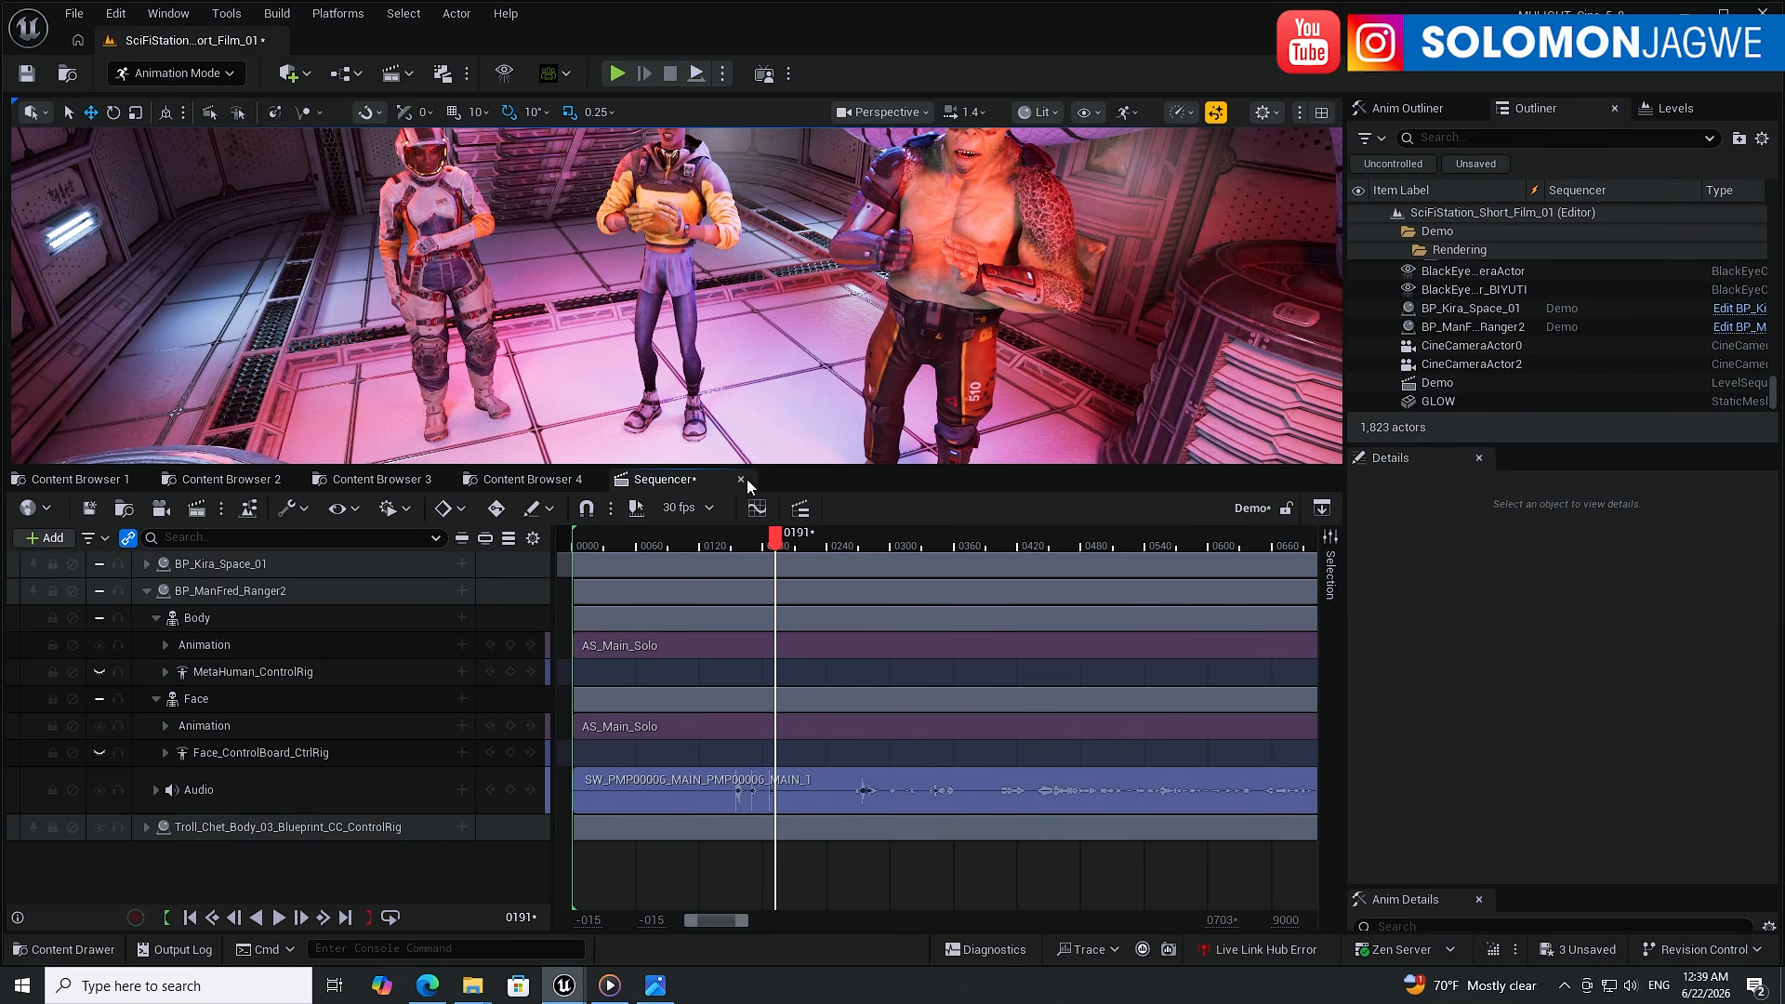
left_click_drag(809, 467, 809, 630)
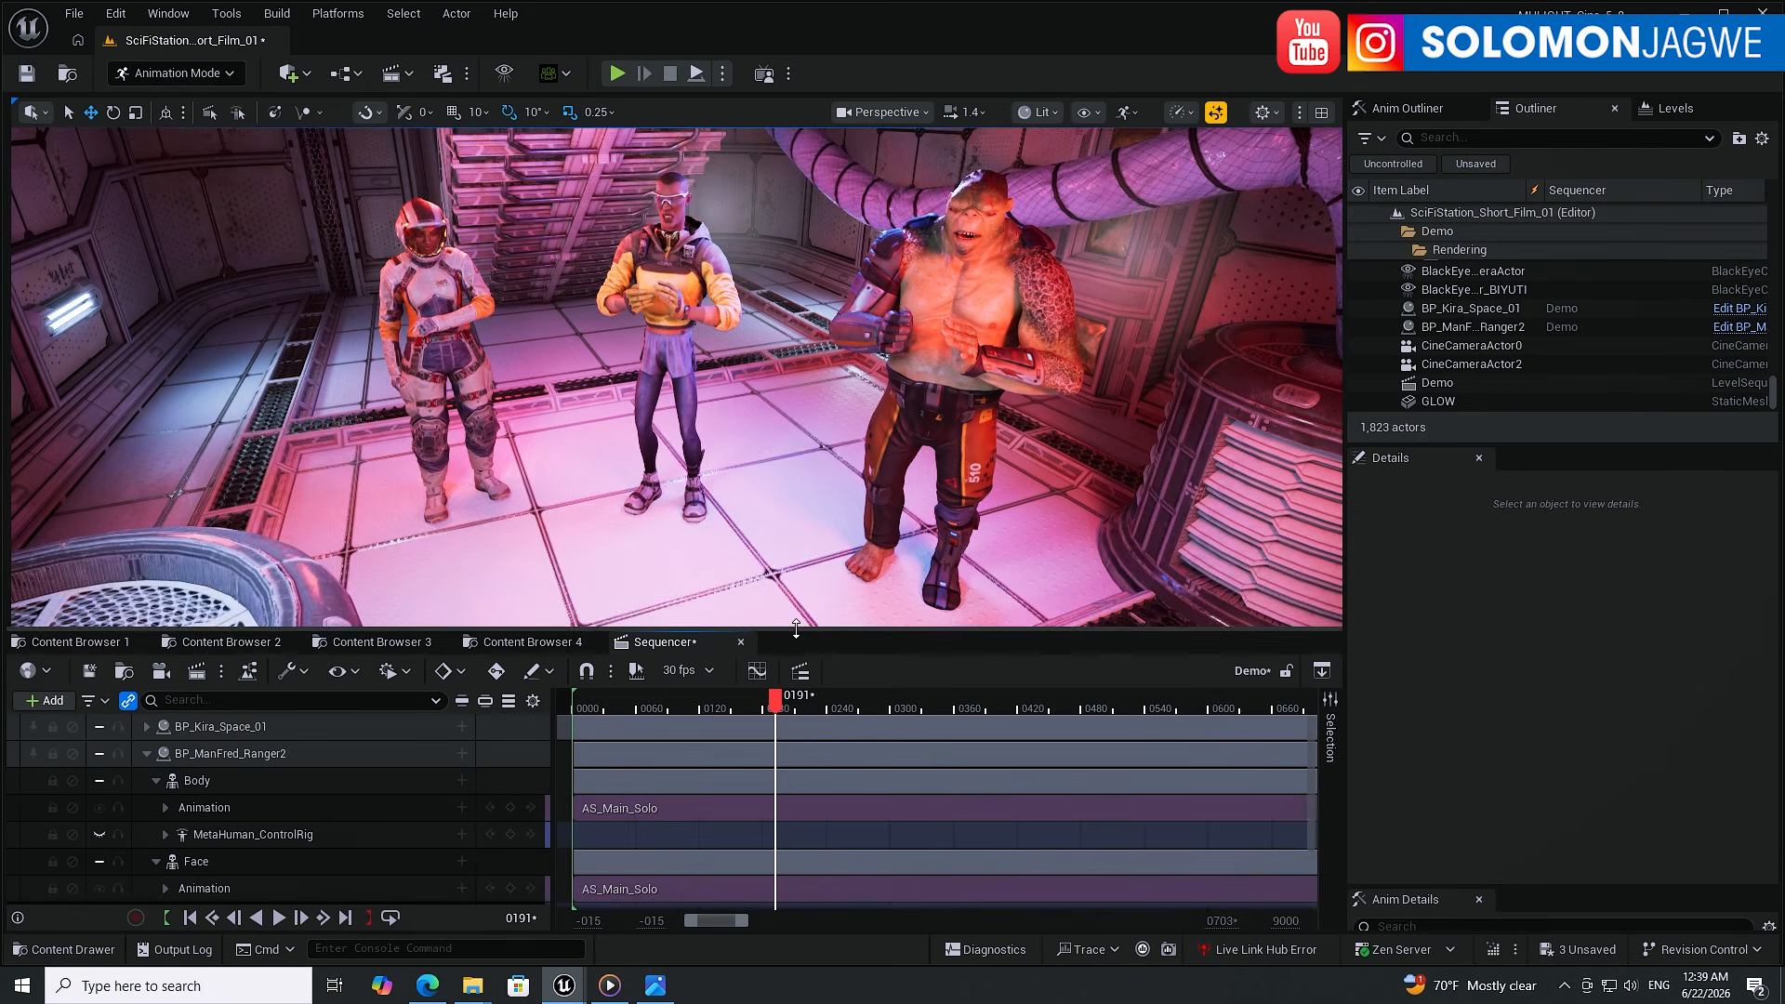
left_click(189, 918)
left_click(278, 917)
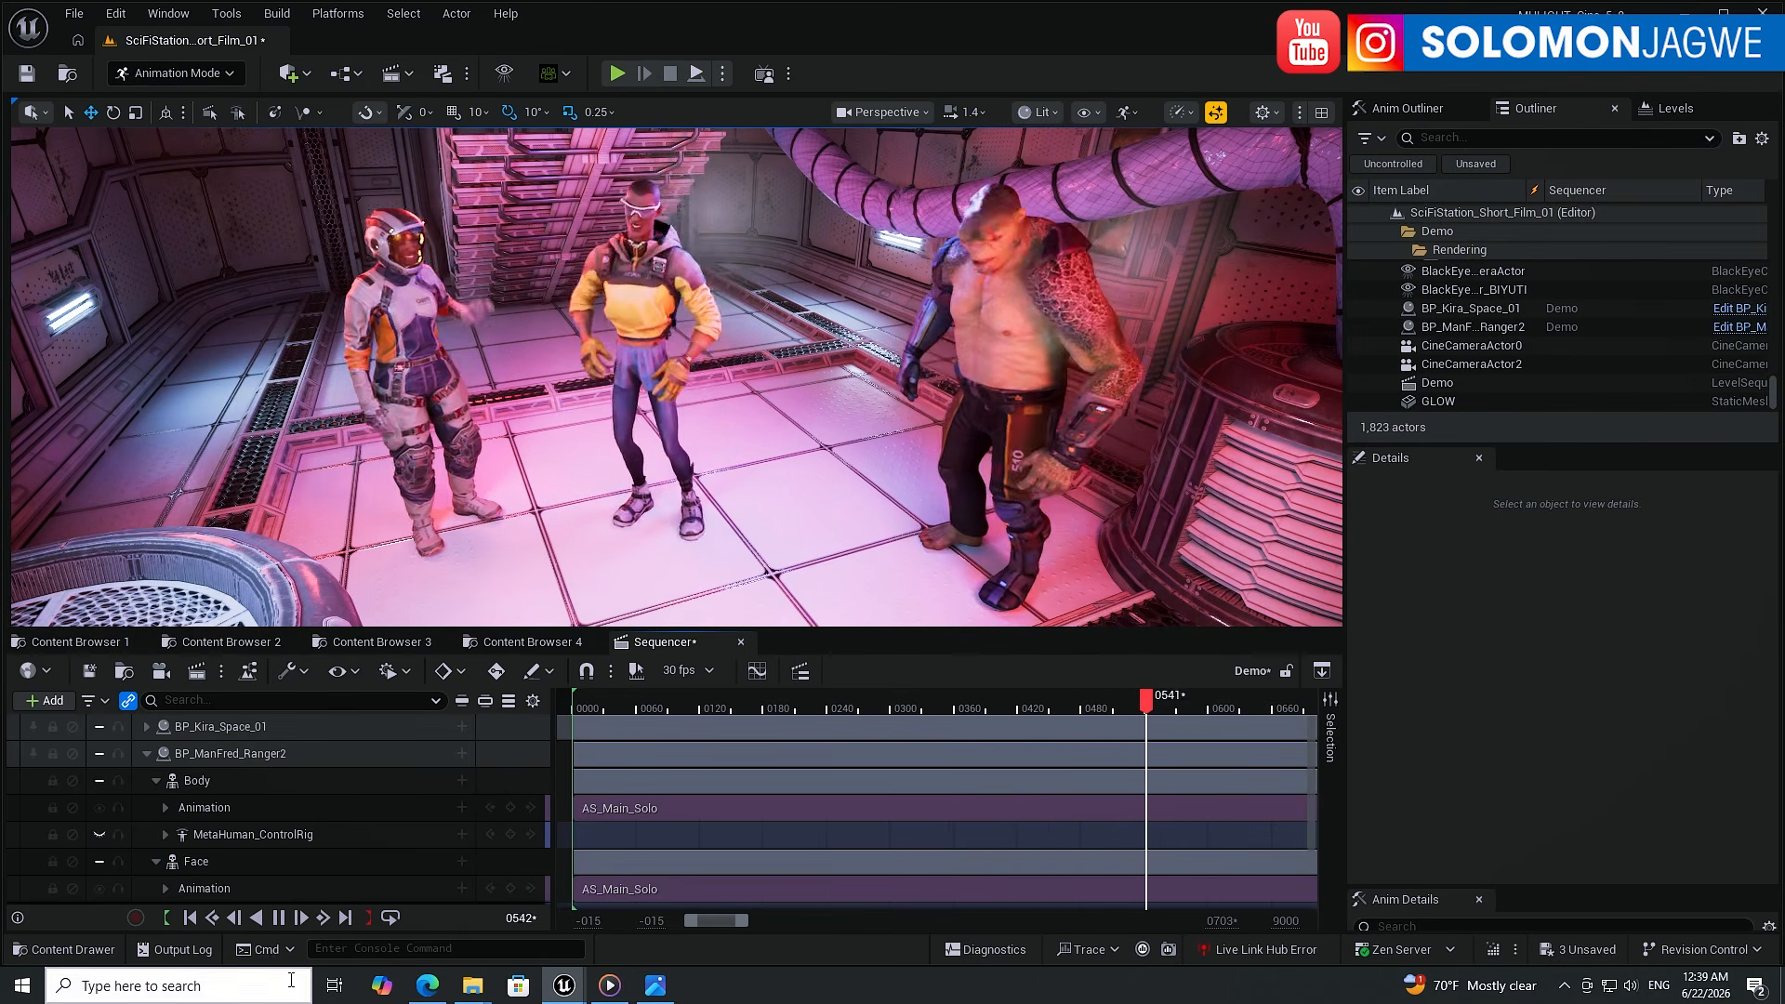
left_click(279, 918)
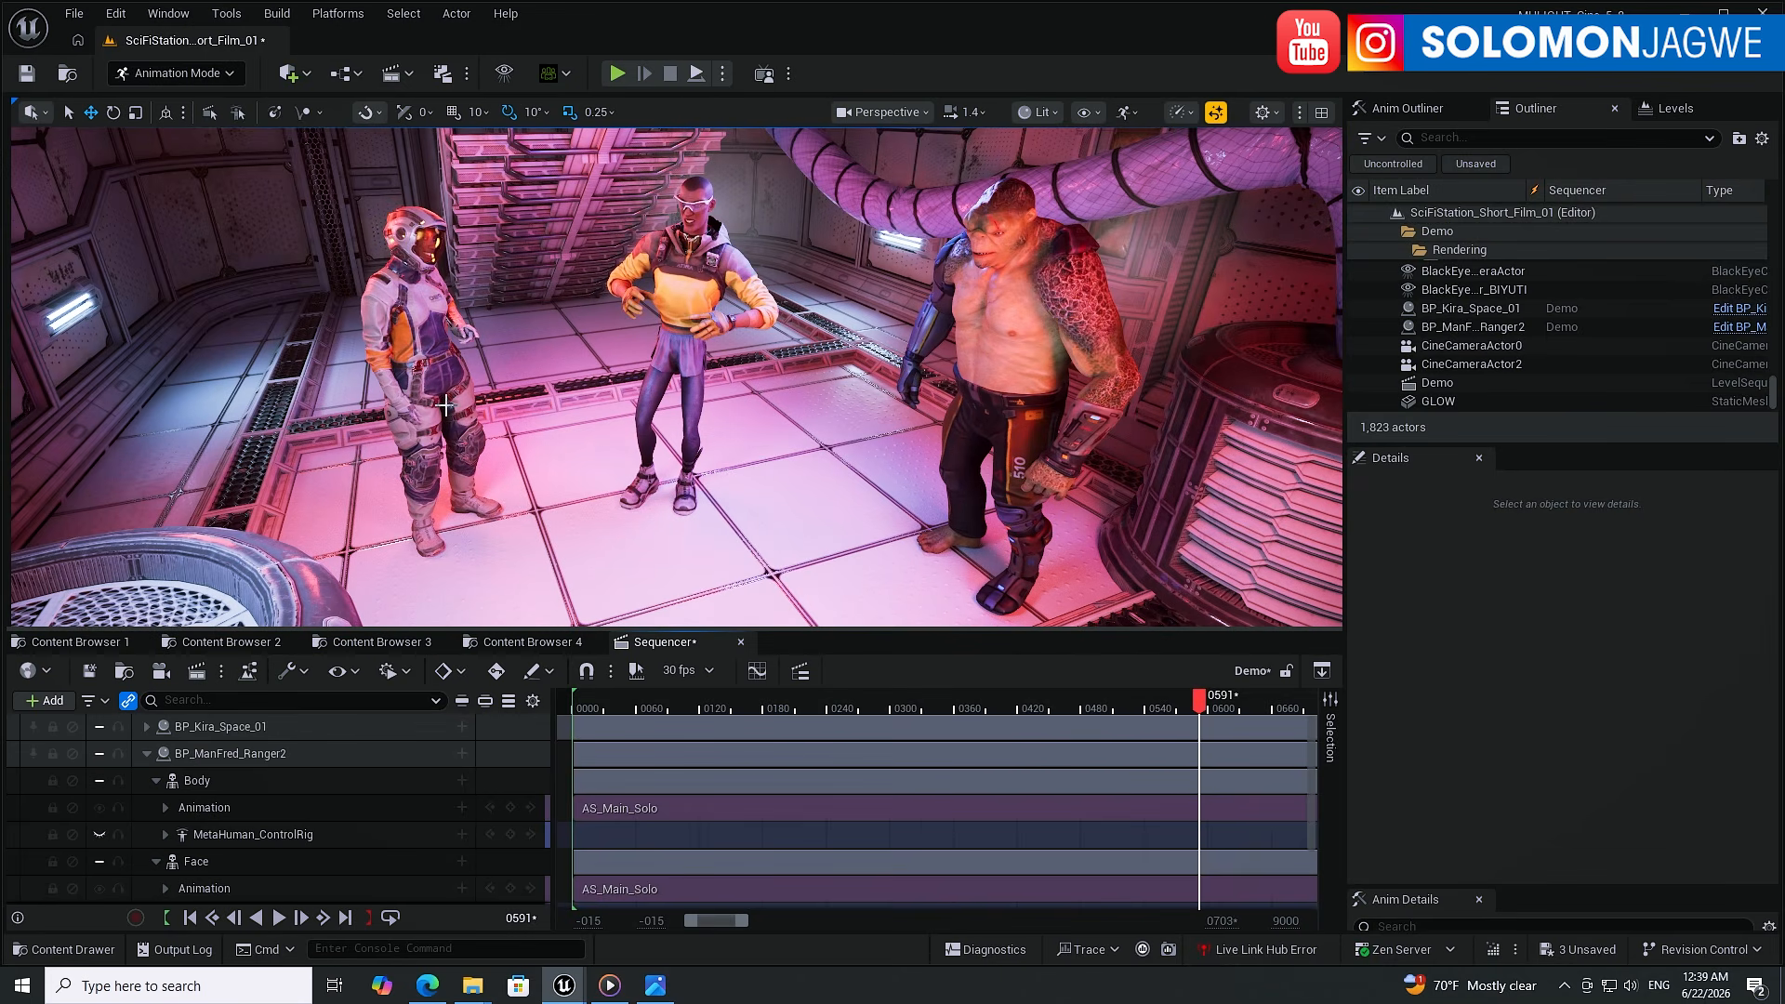
- Collapse BP_ManFred_Ranger2 in the sequence and deactivate its track and the Troll_Chet_Body_03_Blueprint_CC_ControlRig track
left_click(436, 336)
left_click(703, 279)
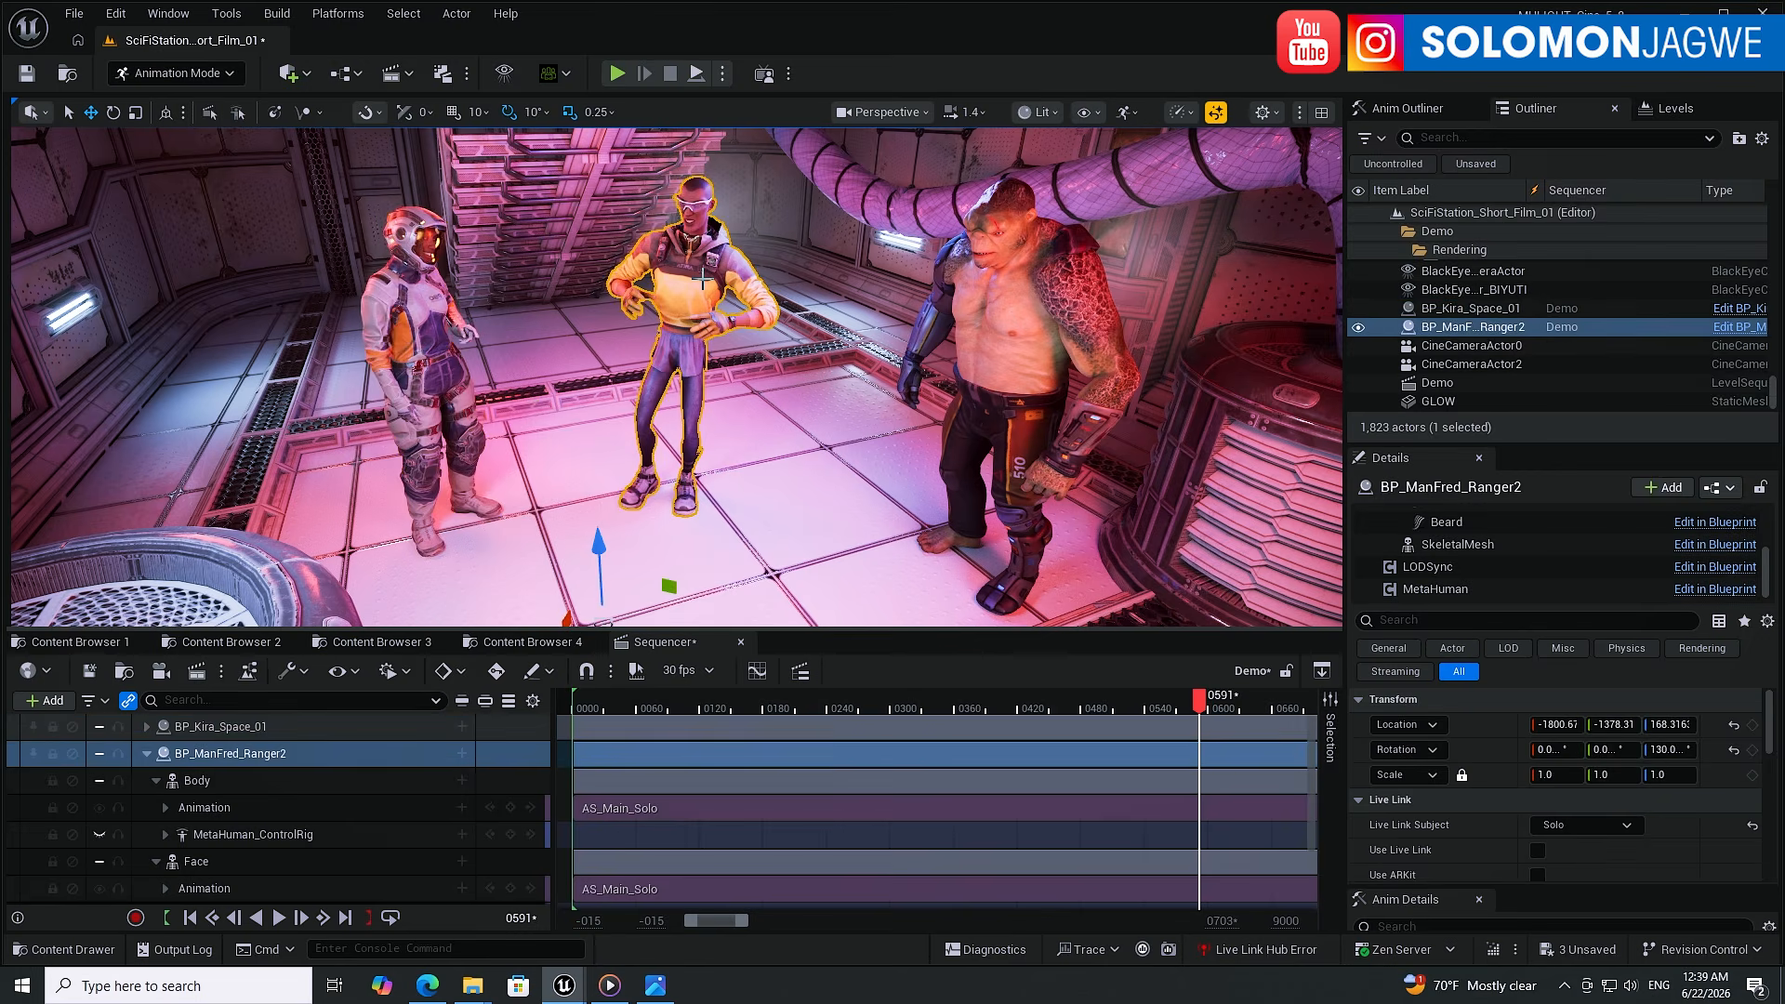
left_click(145, 754)
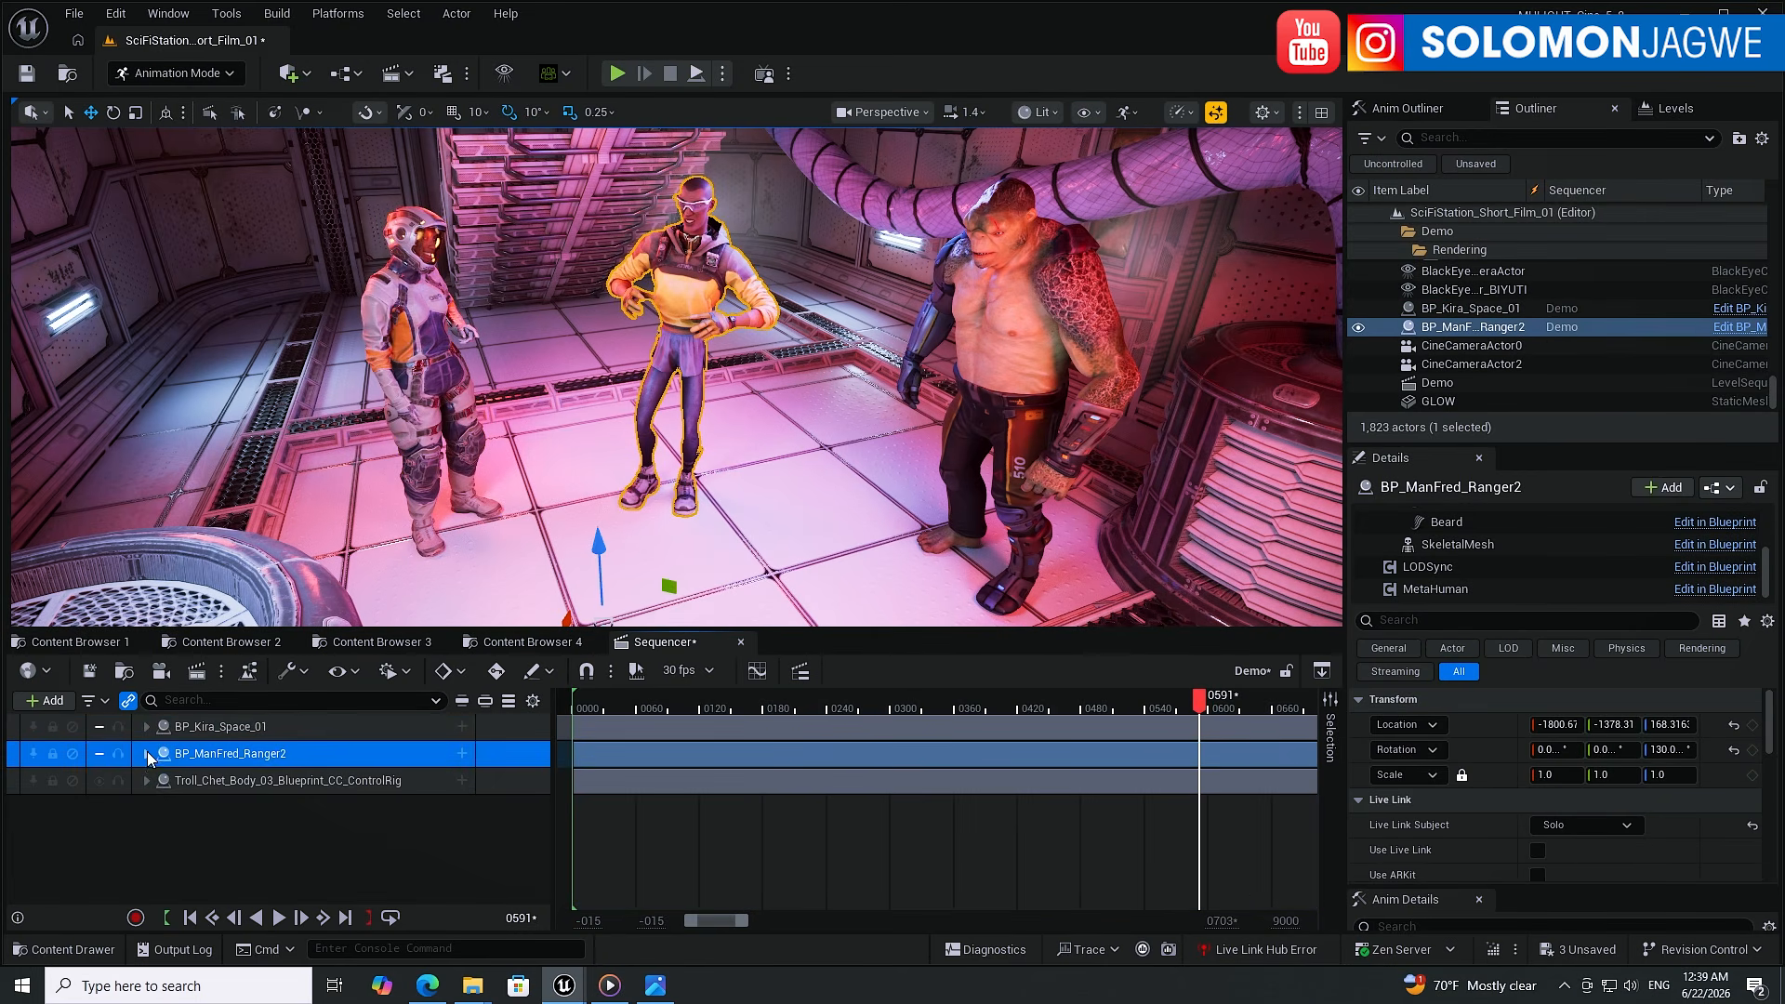
left_click(74, 755)
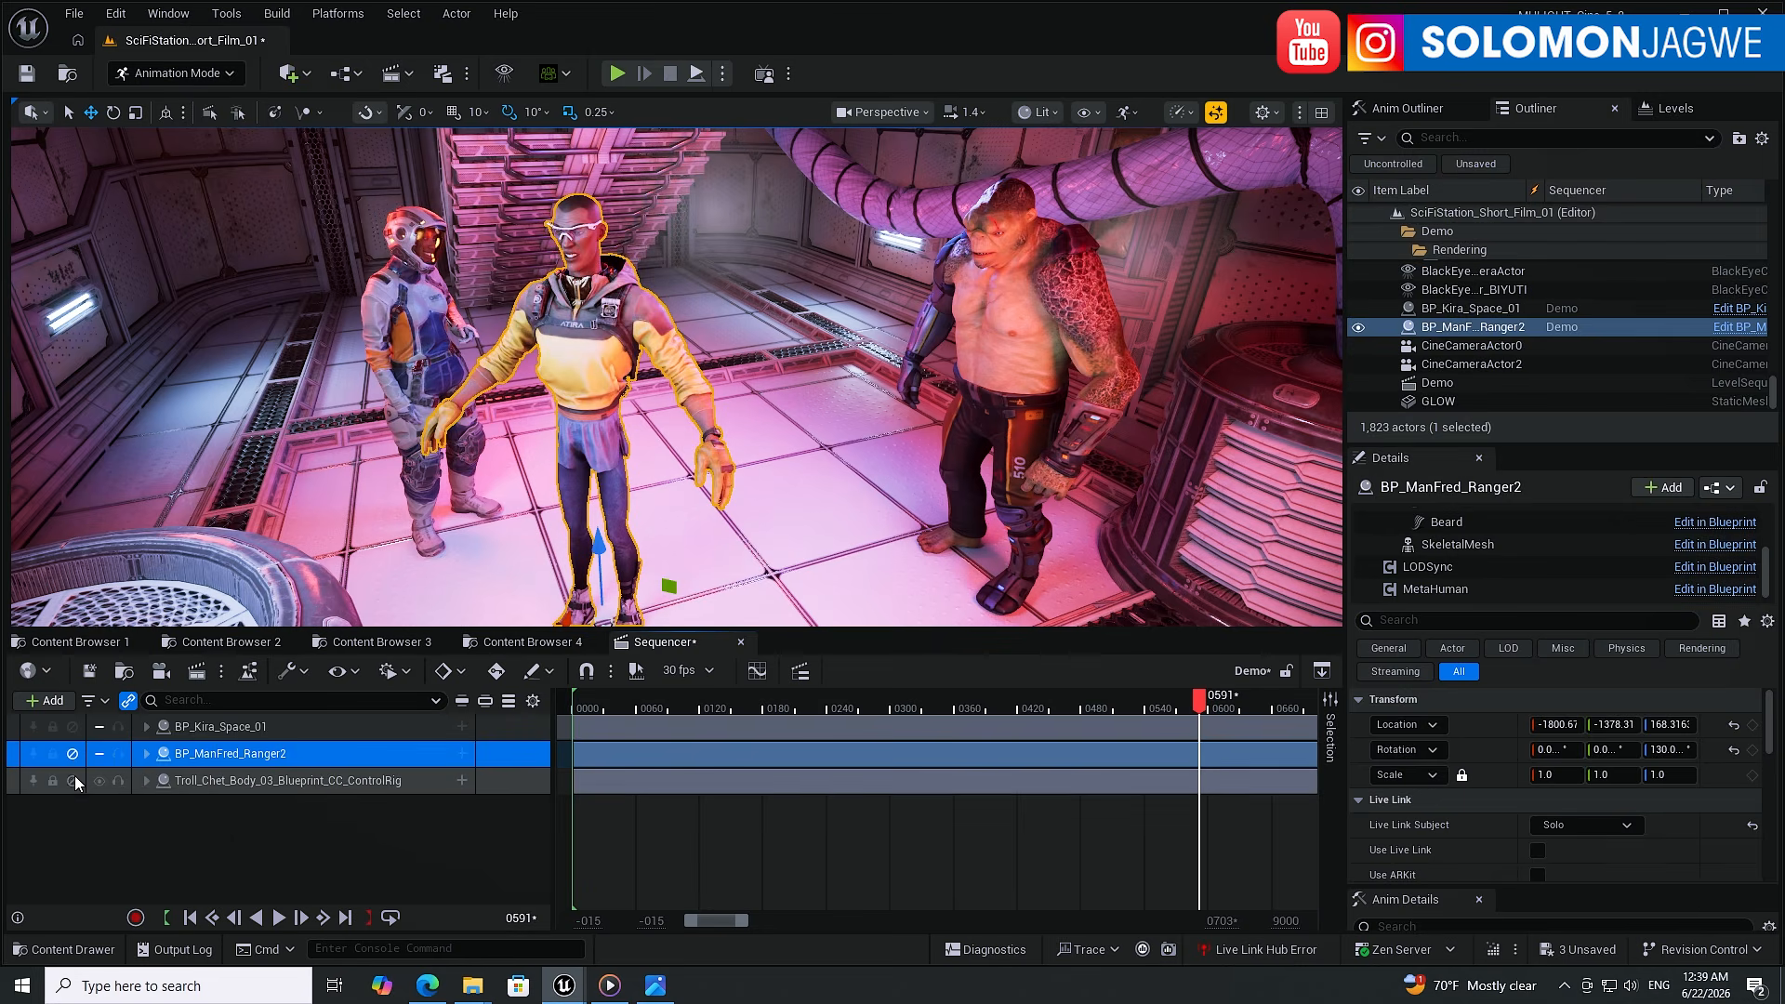
left_click(74, 779)
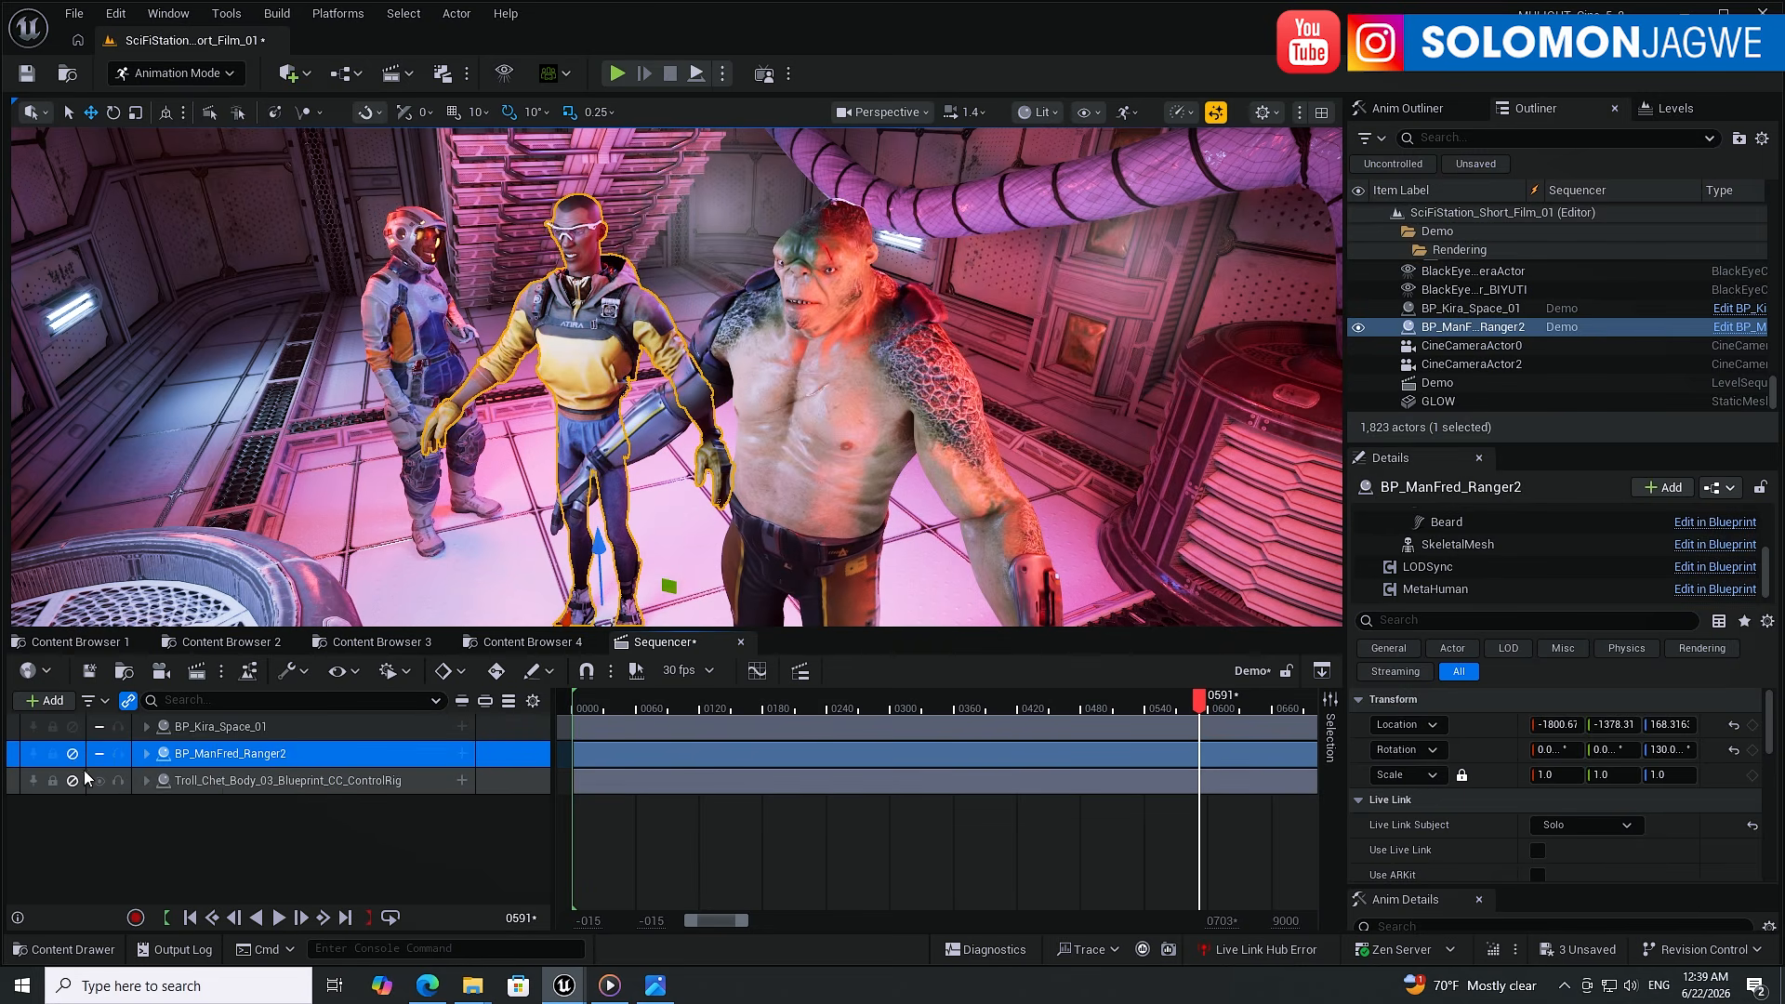
- Hide BP_ManFred_Ranger2 and the troll in the level so only Kira remains in the scene
left_click(1359, 326)
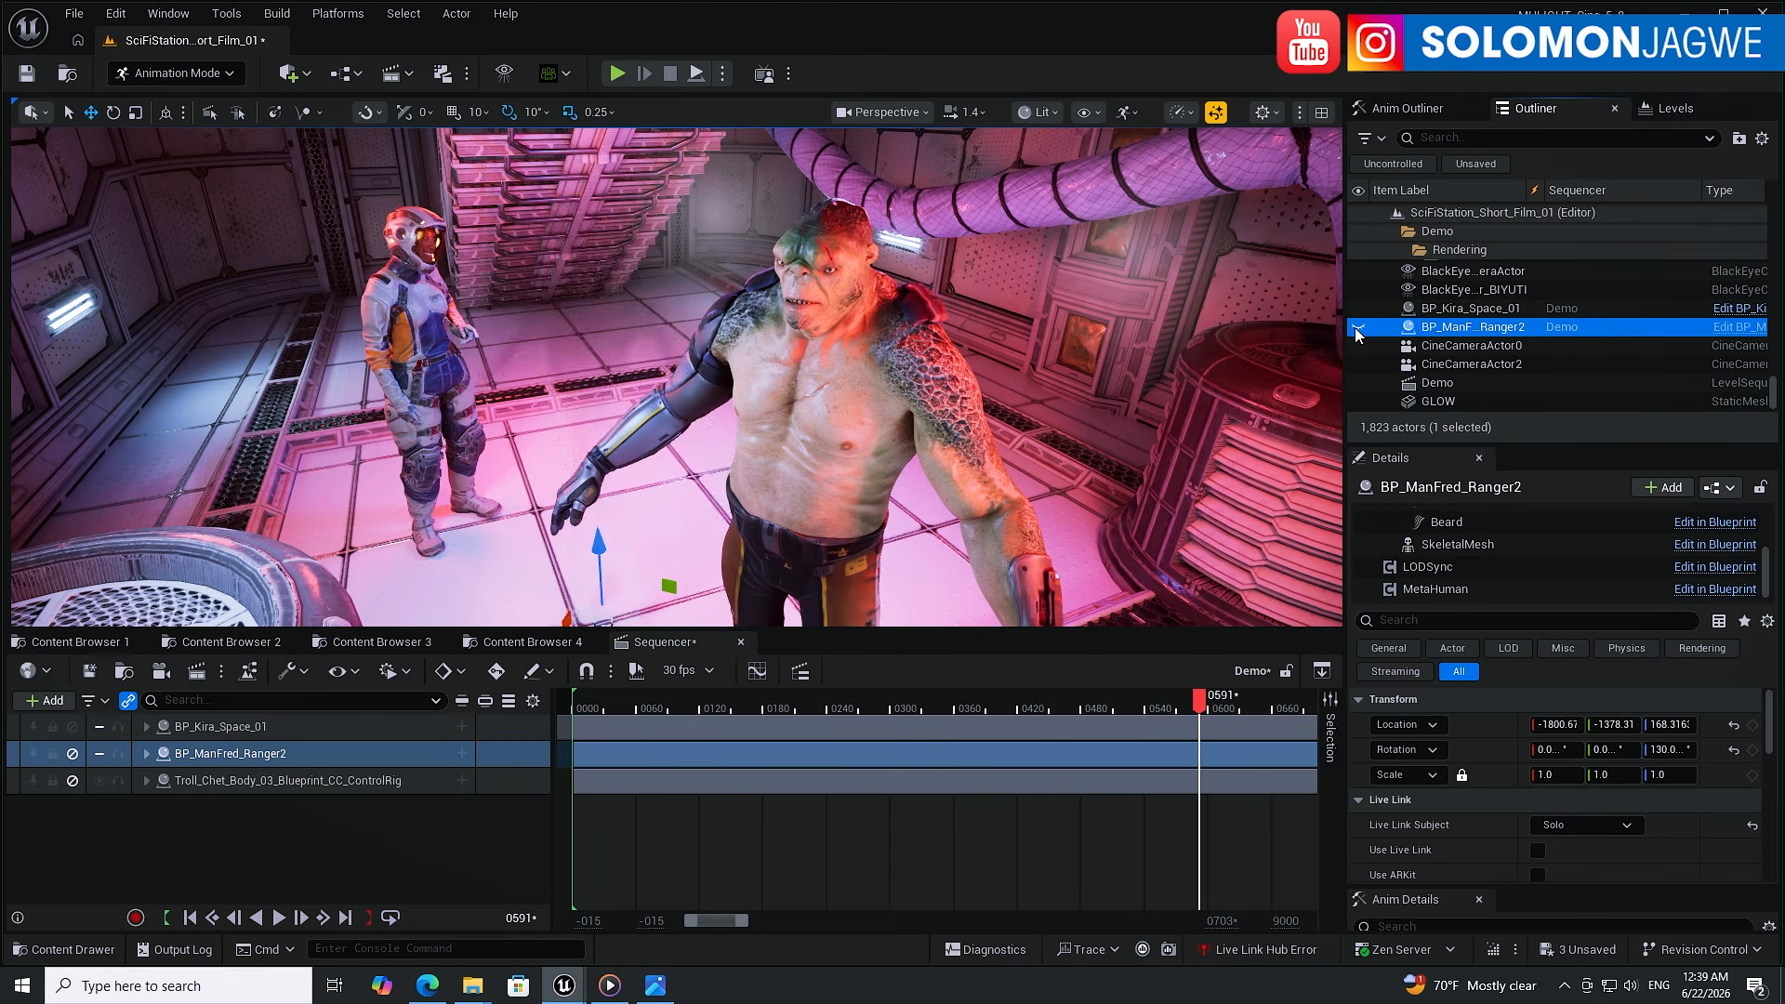
left_click(912, 374)
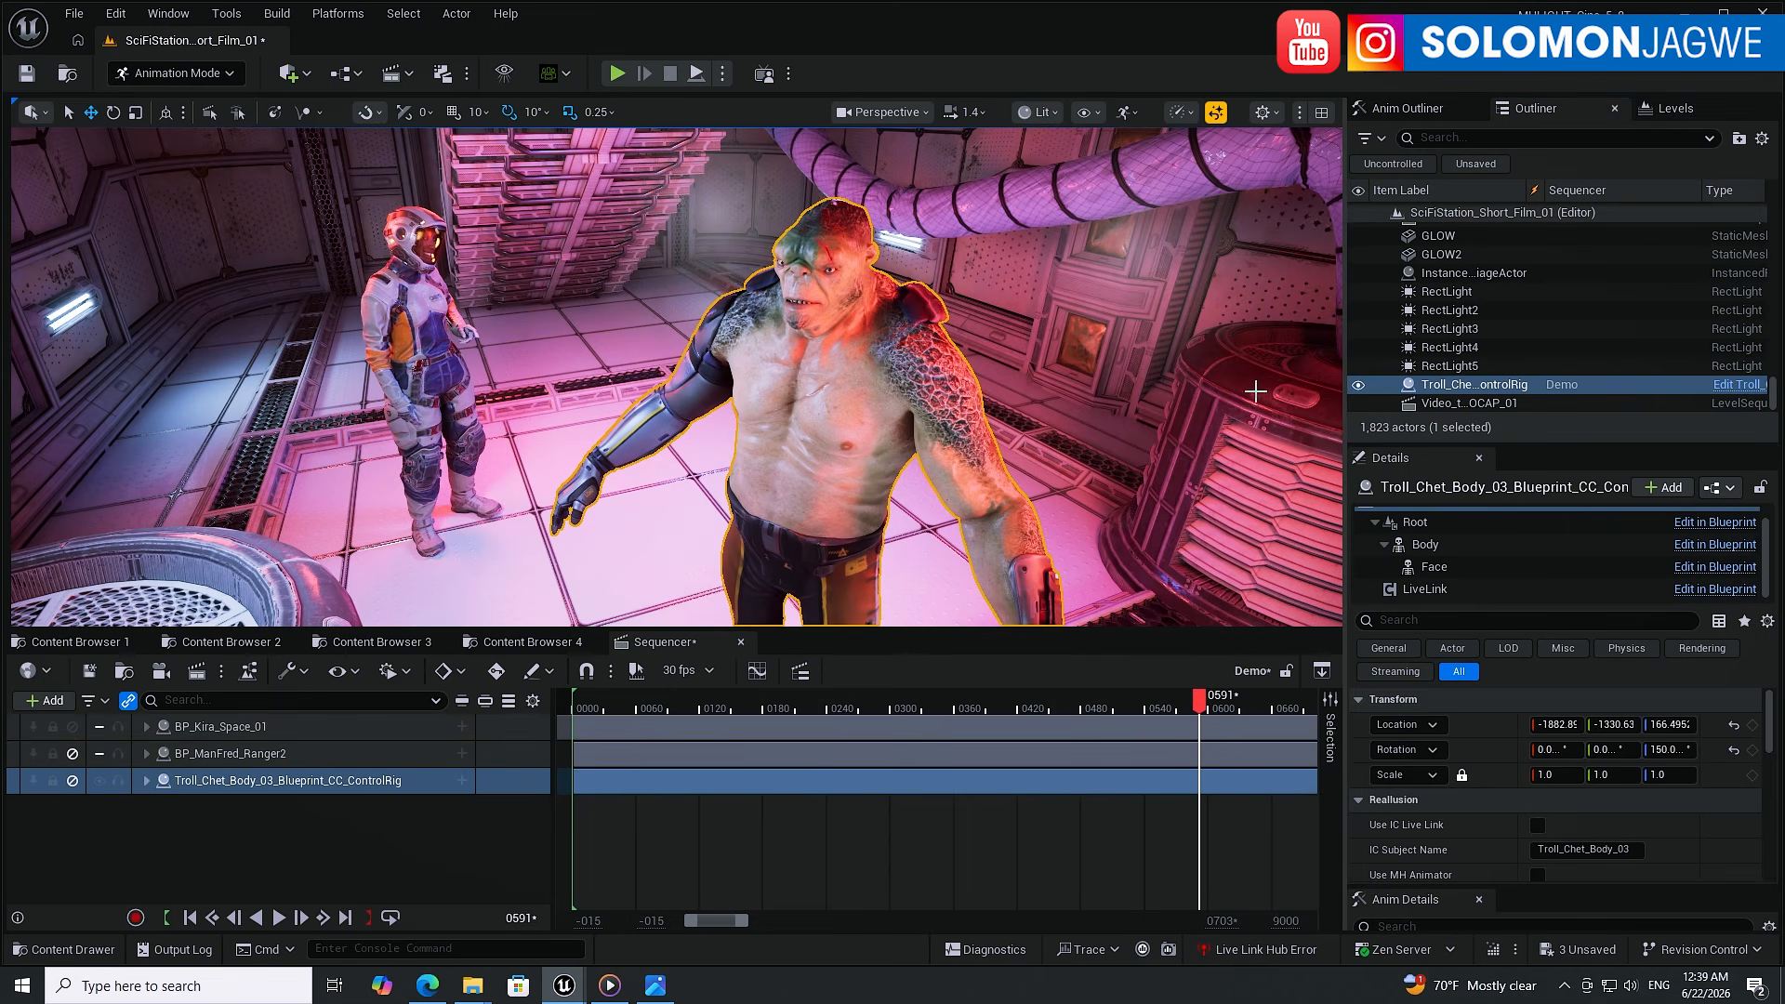
left_click(1360, 386)
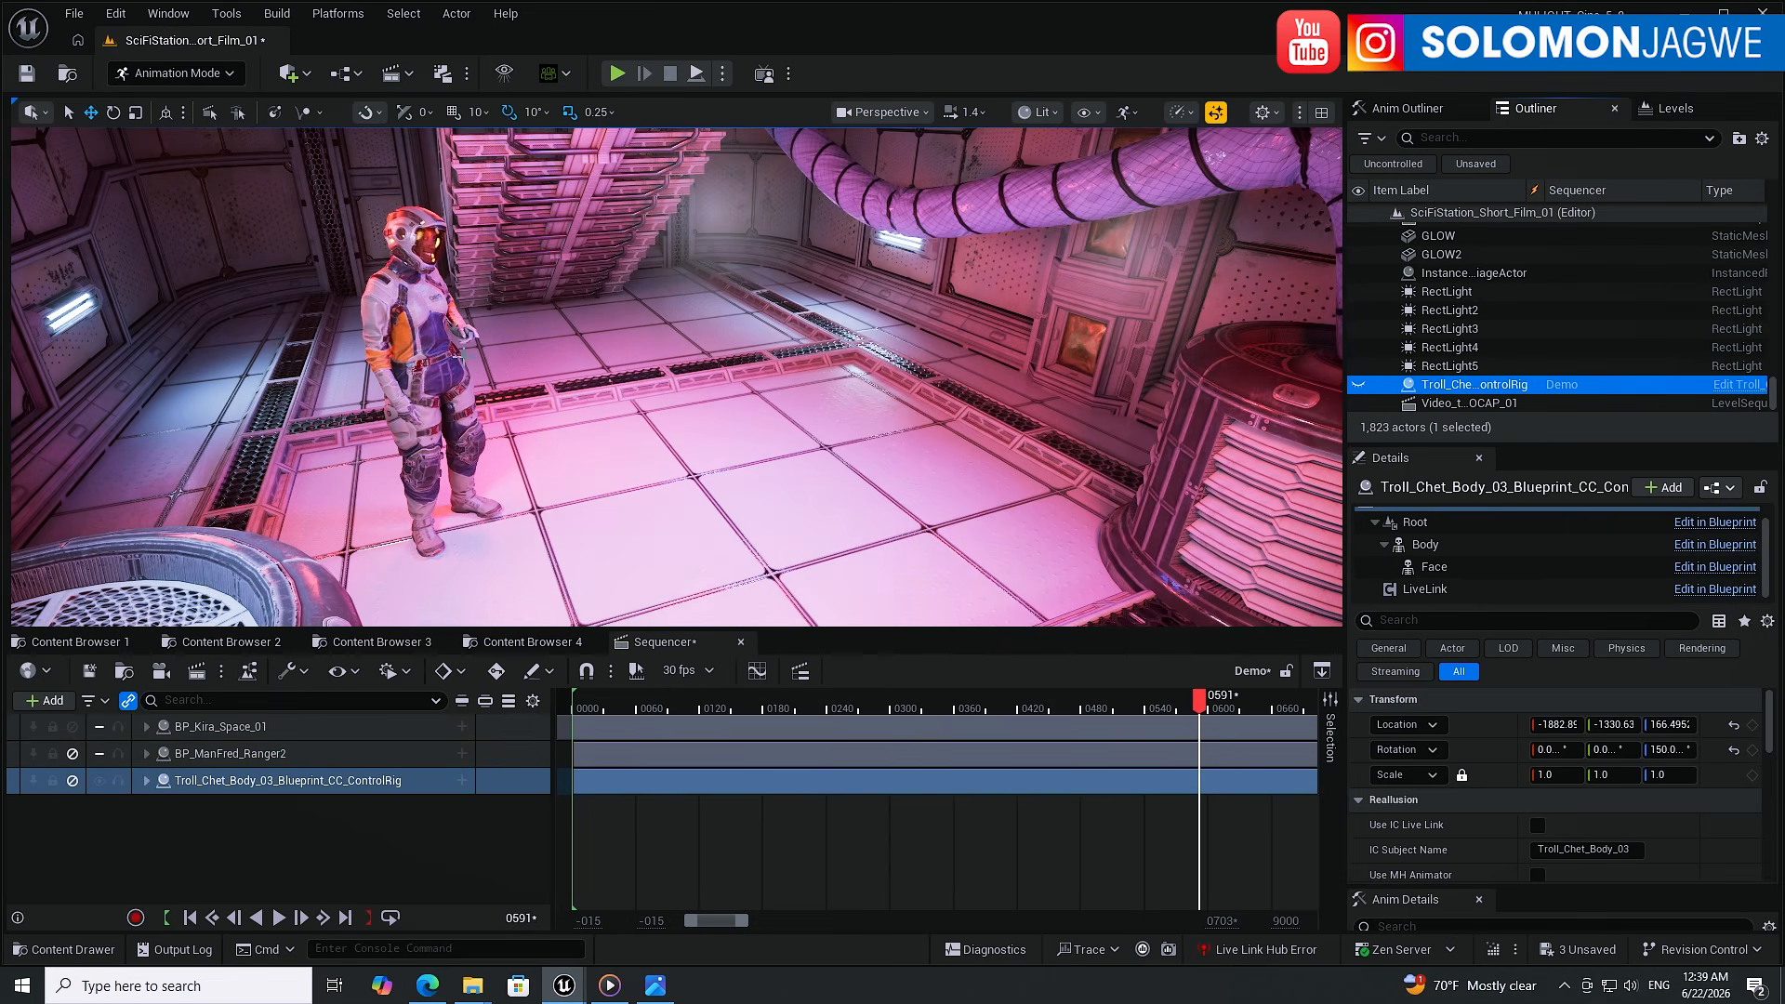
- Select BP_Kira_Space_01 and scrub from frame 0 to about frame 79 to examine her arm and body movement up close
left_click(423, 329)
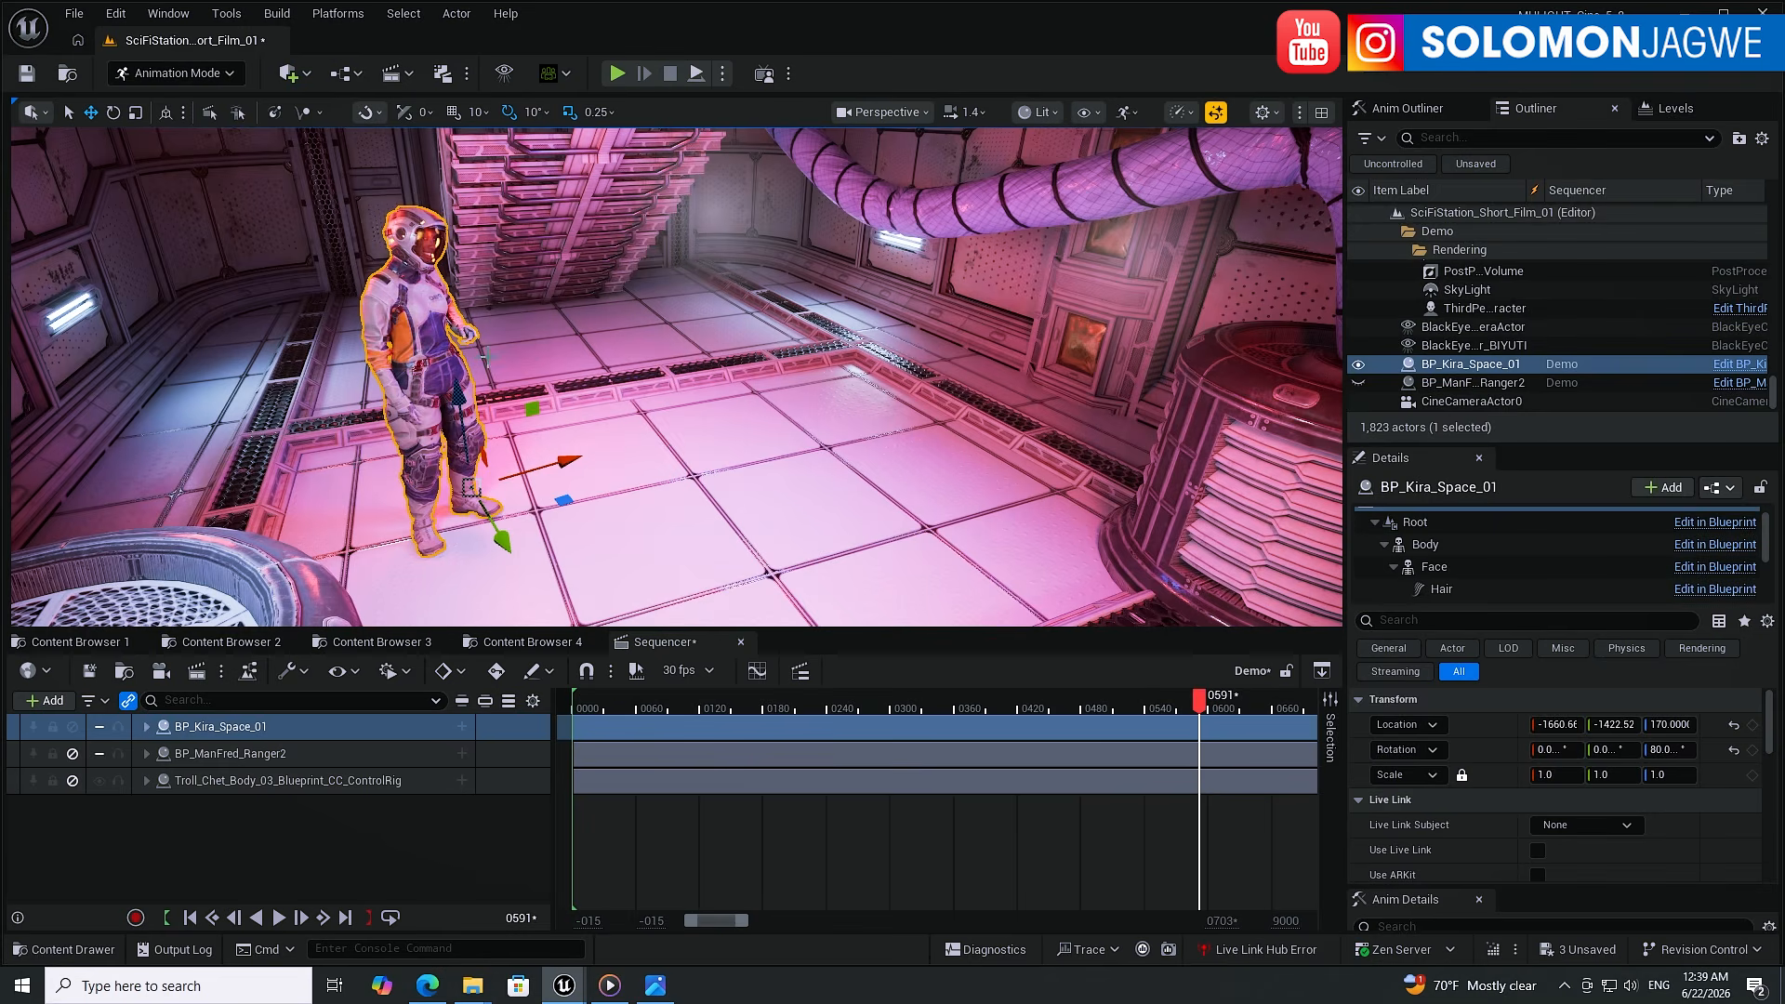
right_click_drag(598, 397, 815, 399)
scroll(731, 394, "up", 4)
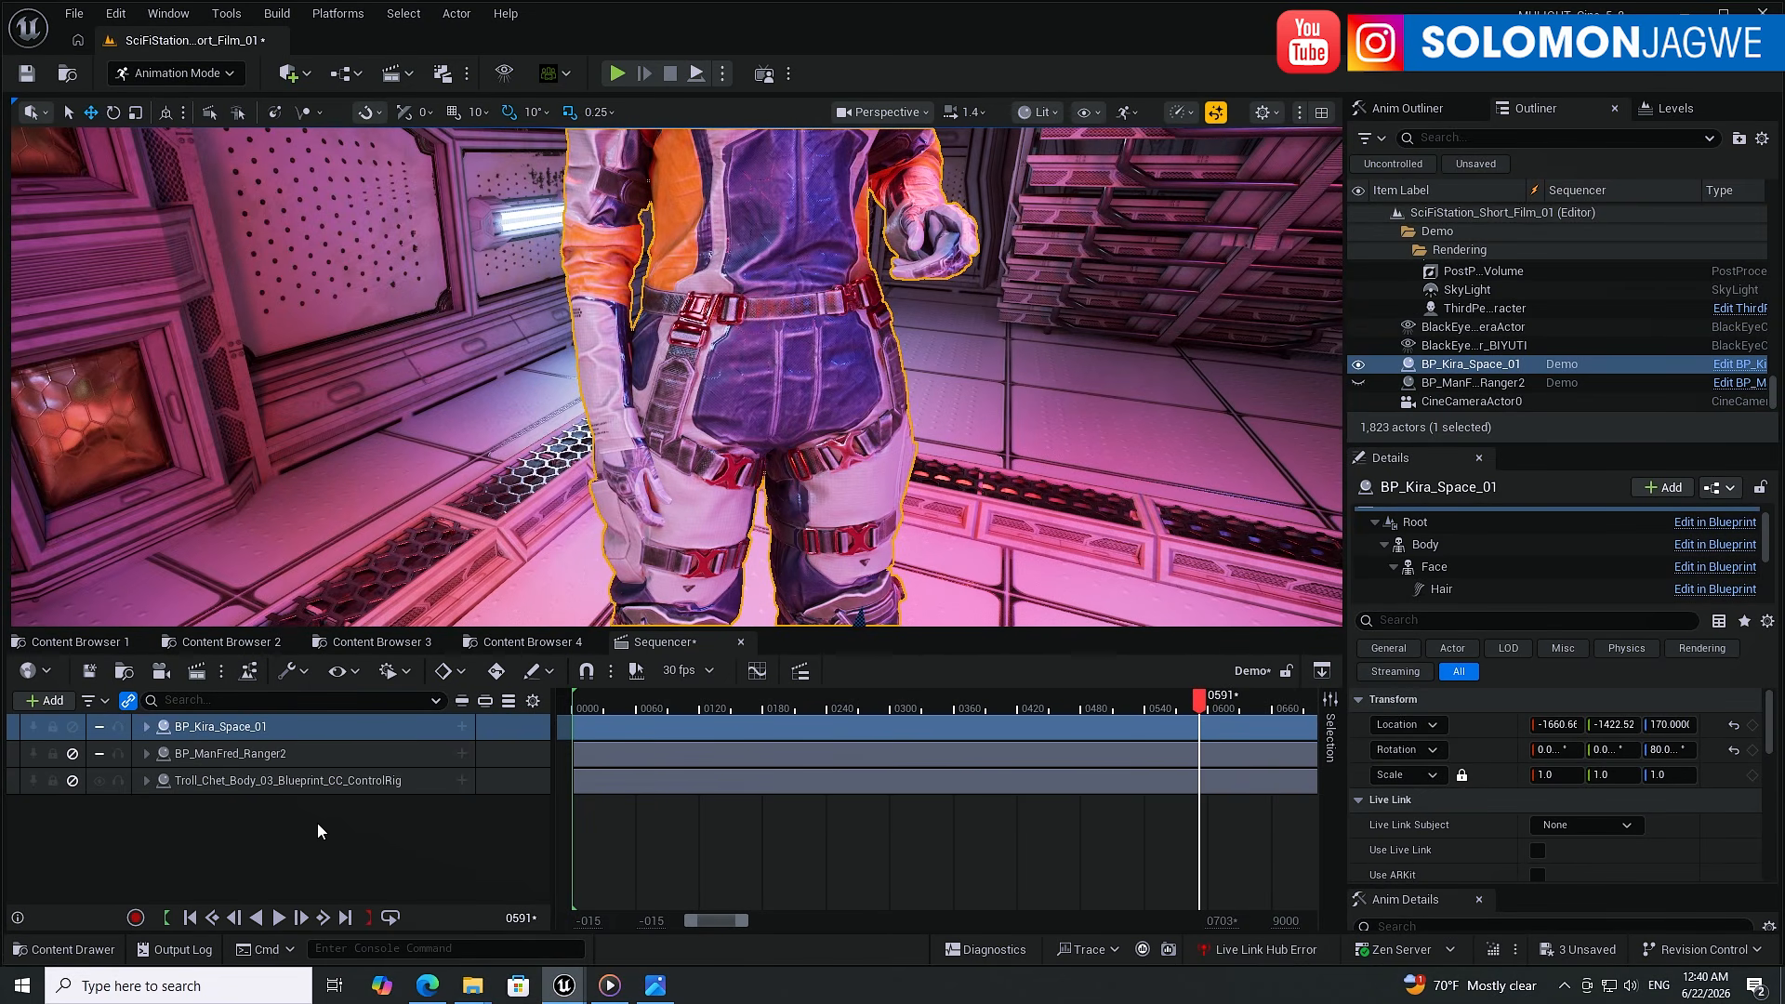
left_click(190, 918)
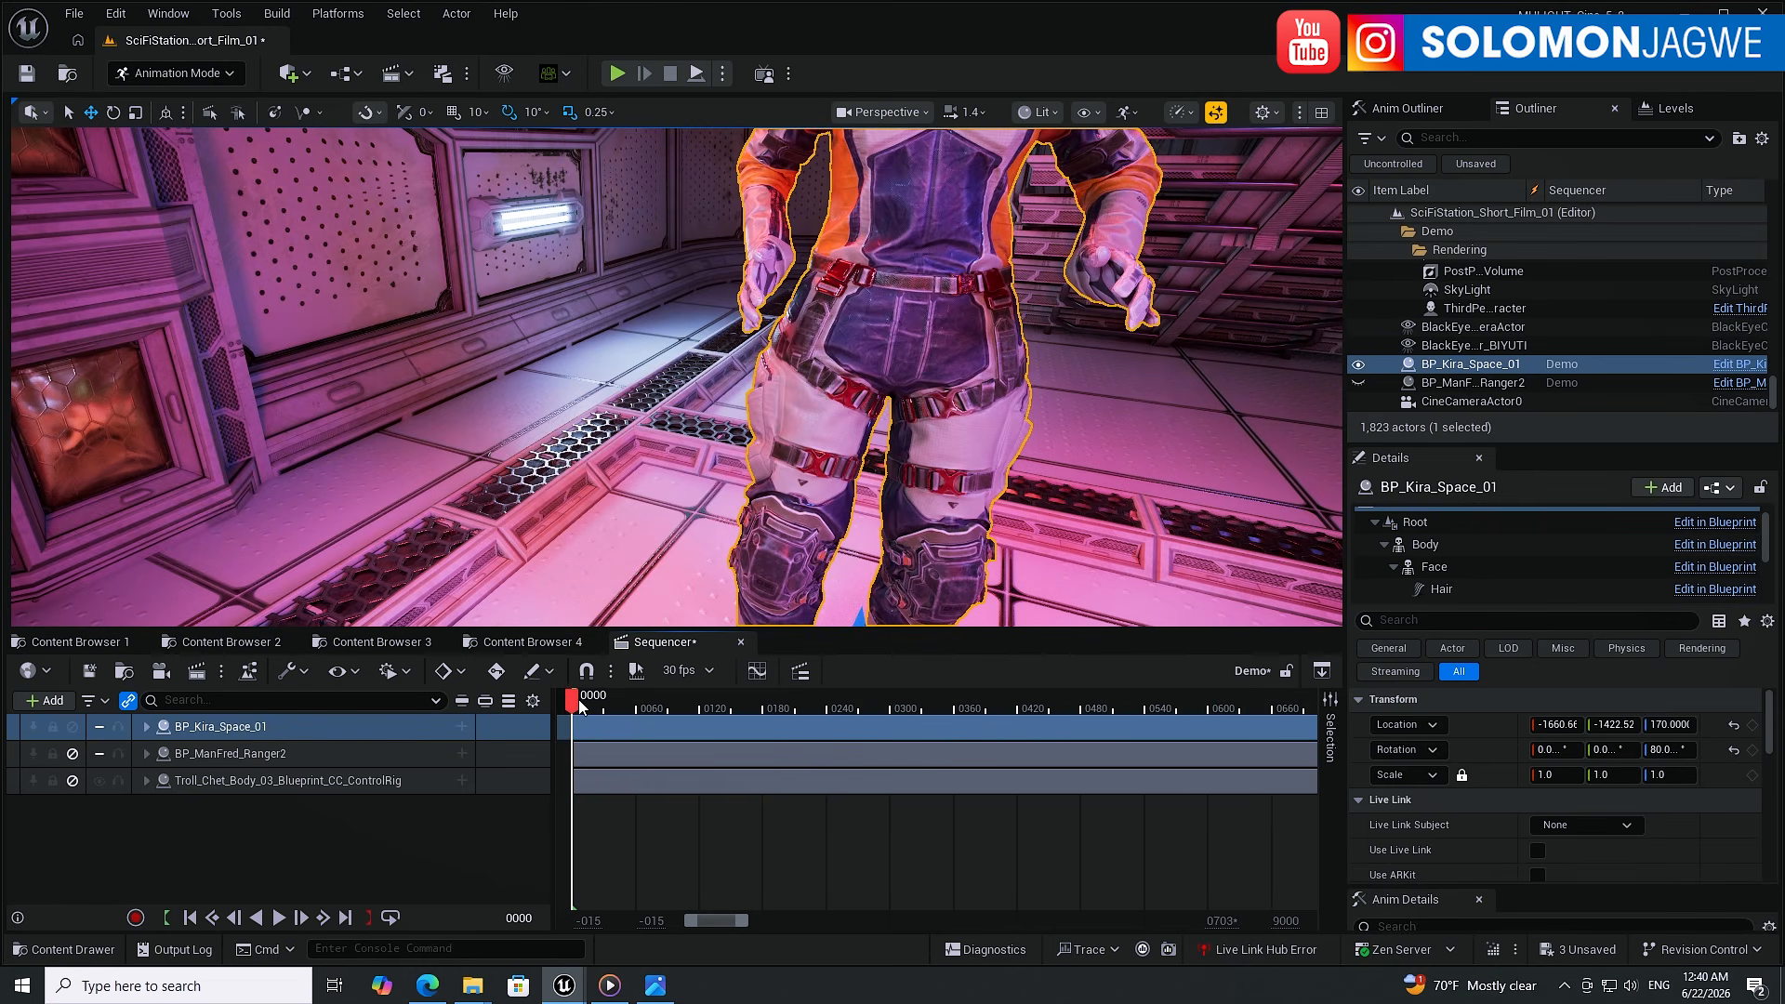
left_click_drag(579, 707, 654, 693)
right_click_drag(834, 447, 873, 387)
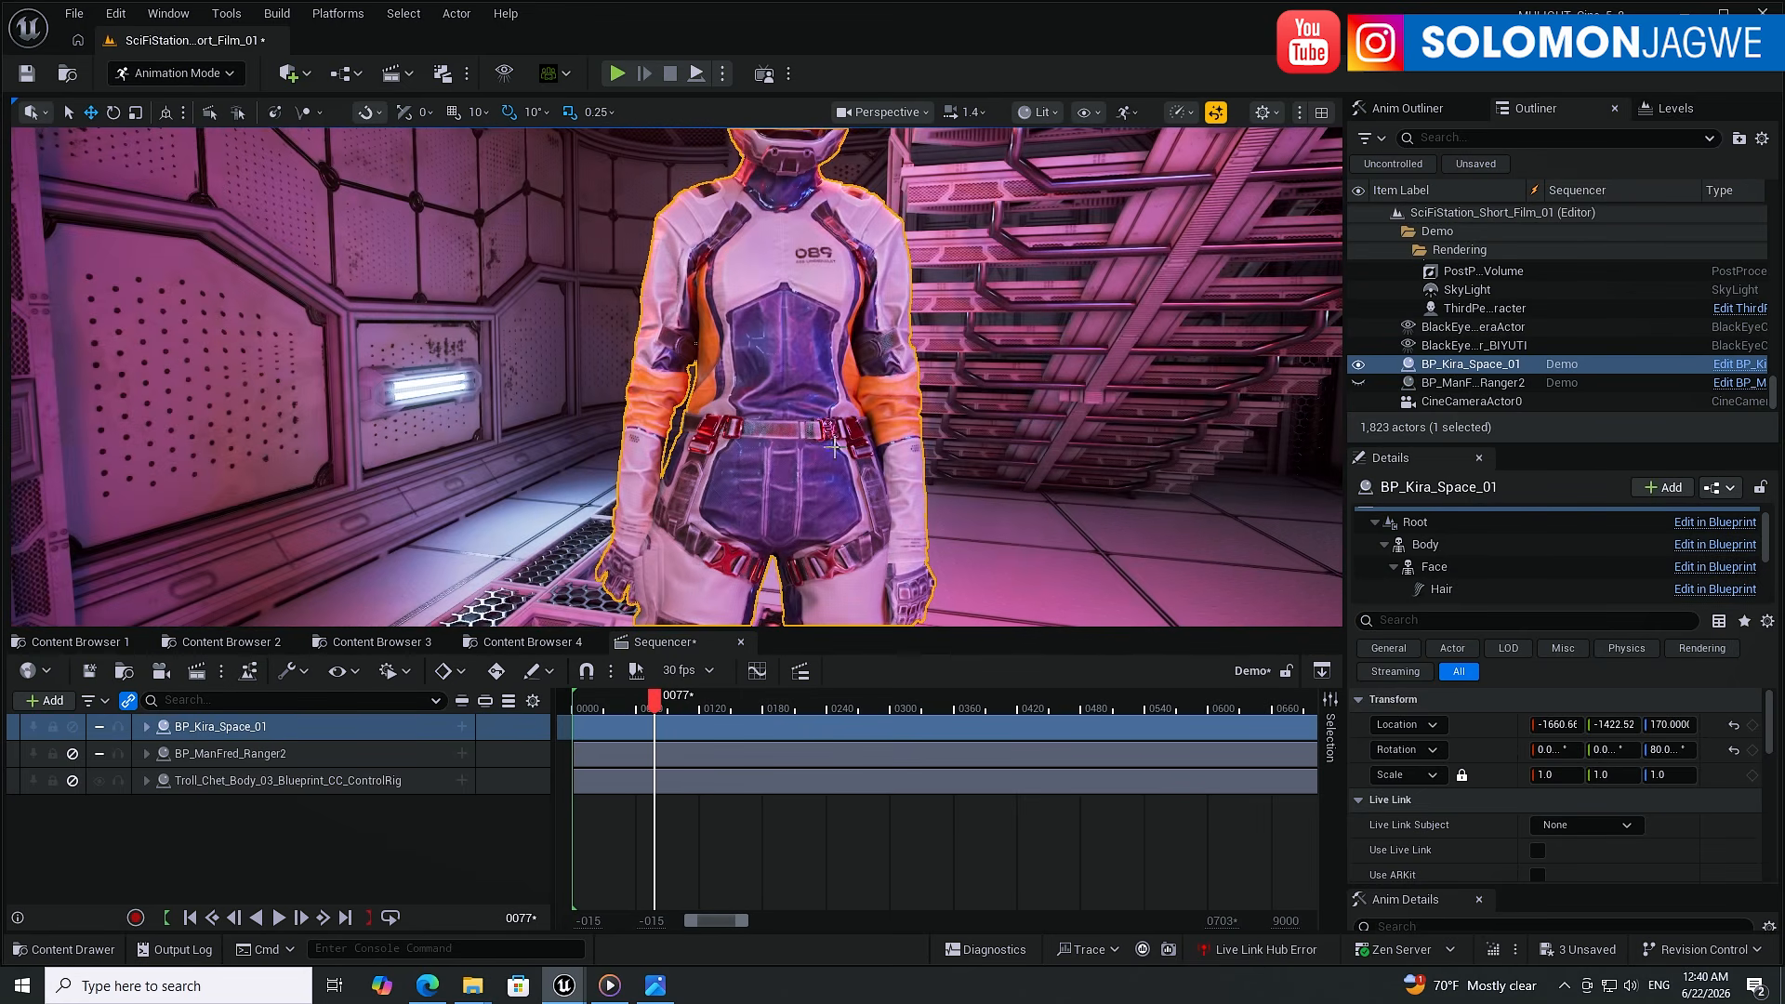
left_click_drag(611, 711, 655, 697)
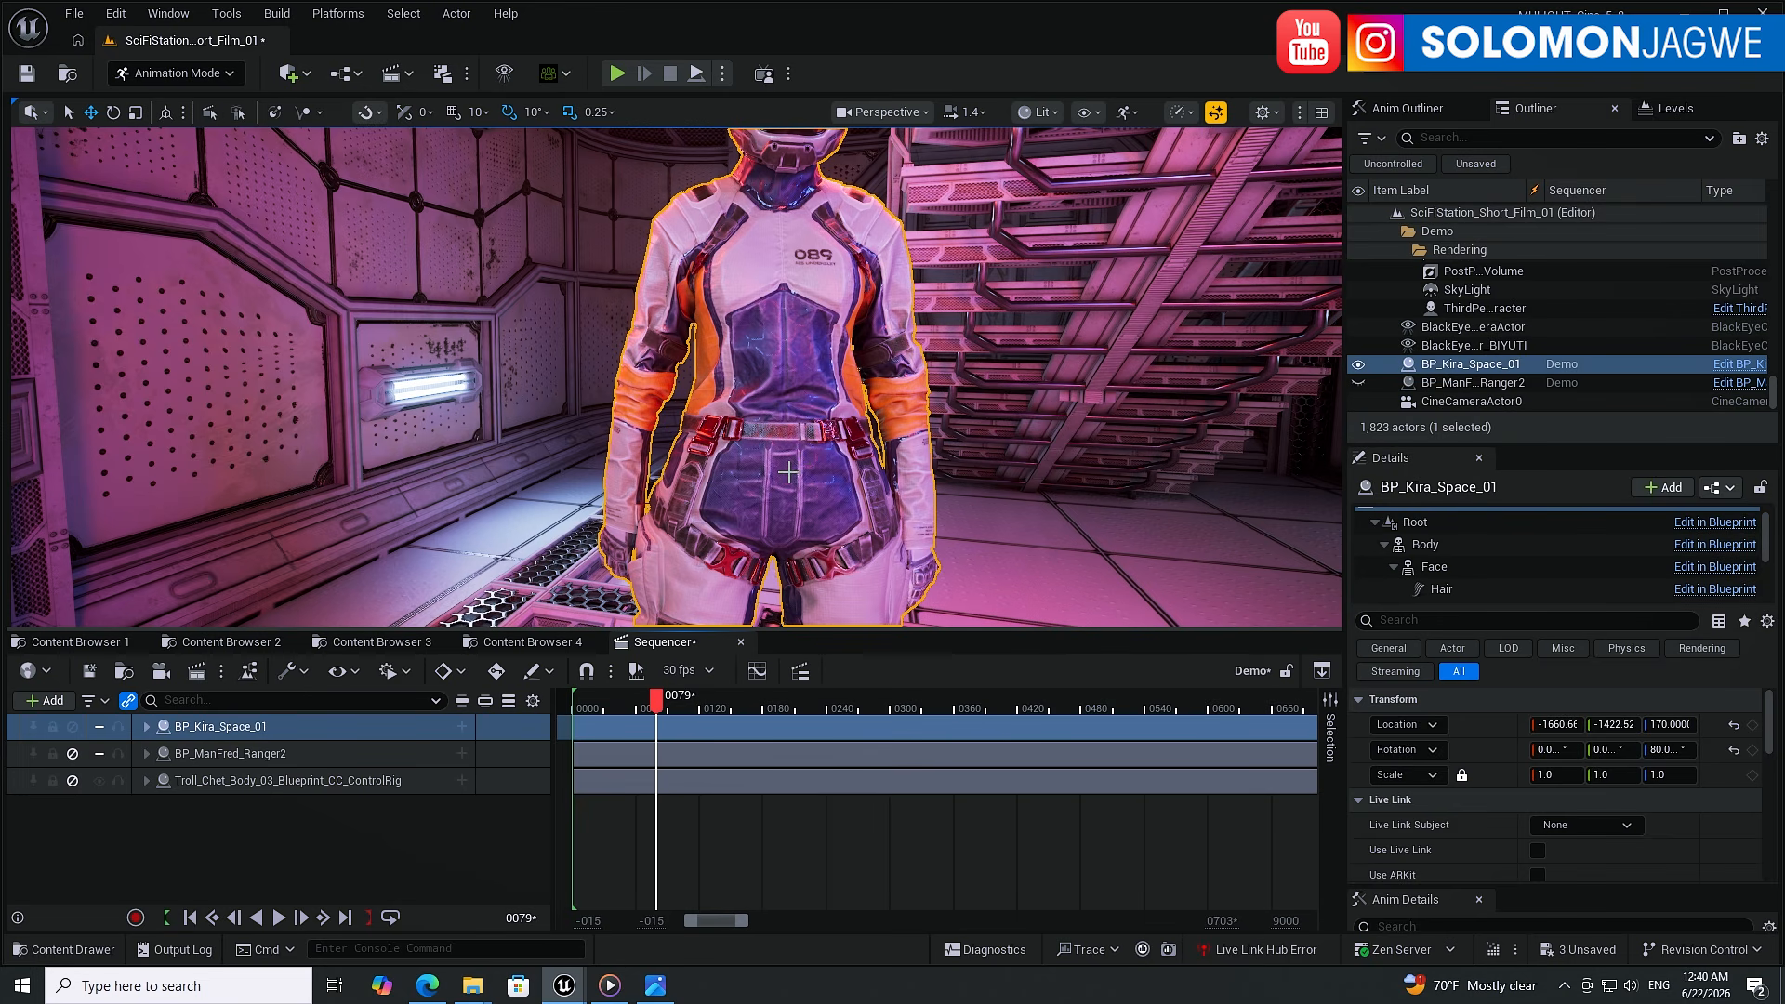
- Try to bake the AS_Bisti body animation of BP_Kira_Space_01 to MetaHuman_ControlRig without reducing keys
left_click(237, 735)
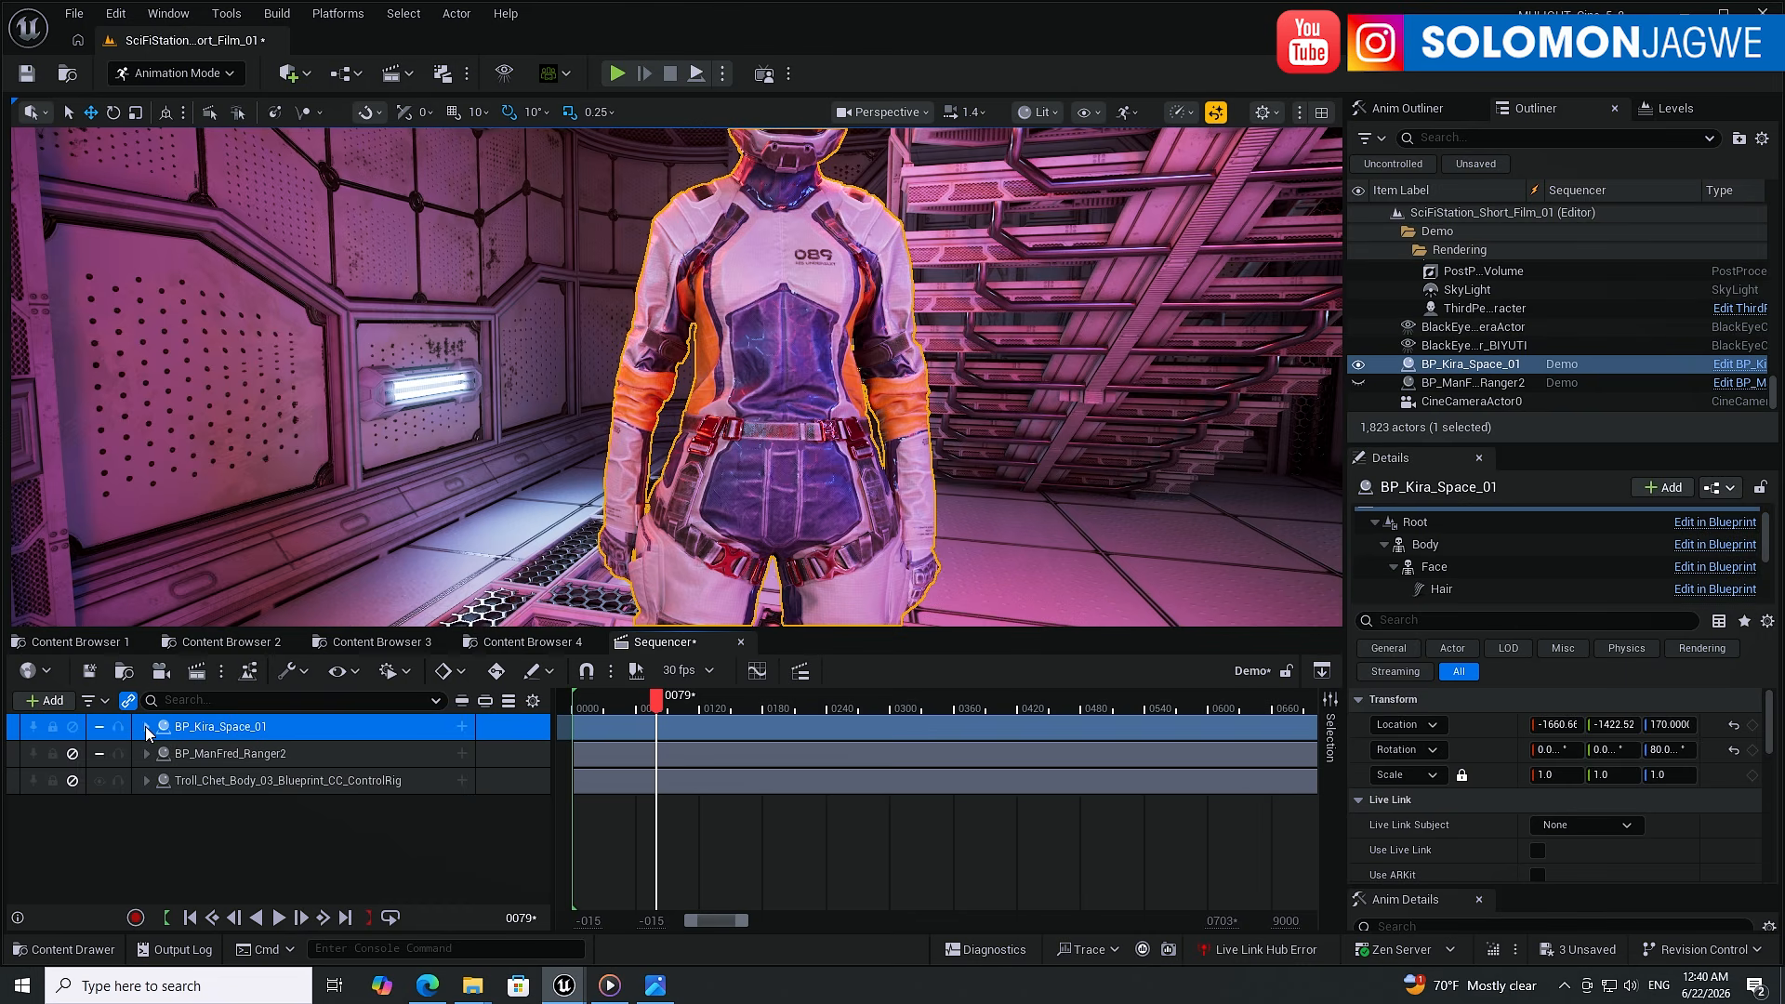
left_click(147, 729)
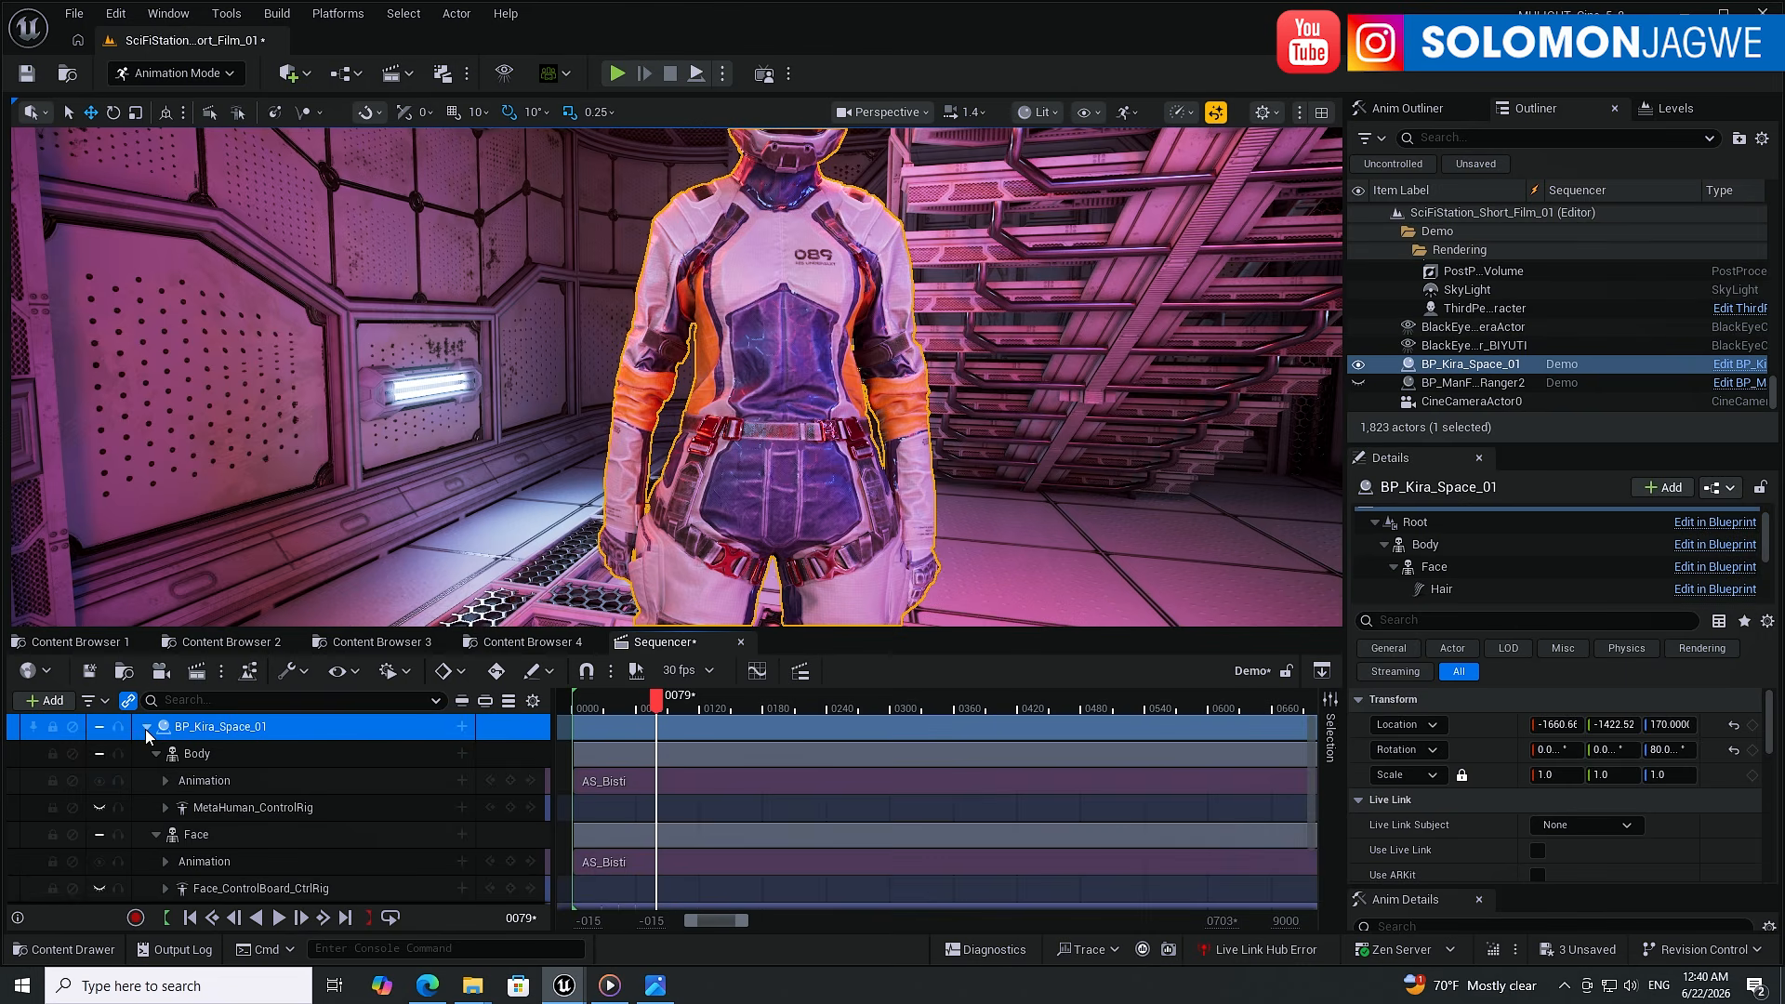
left_click(208, 783)
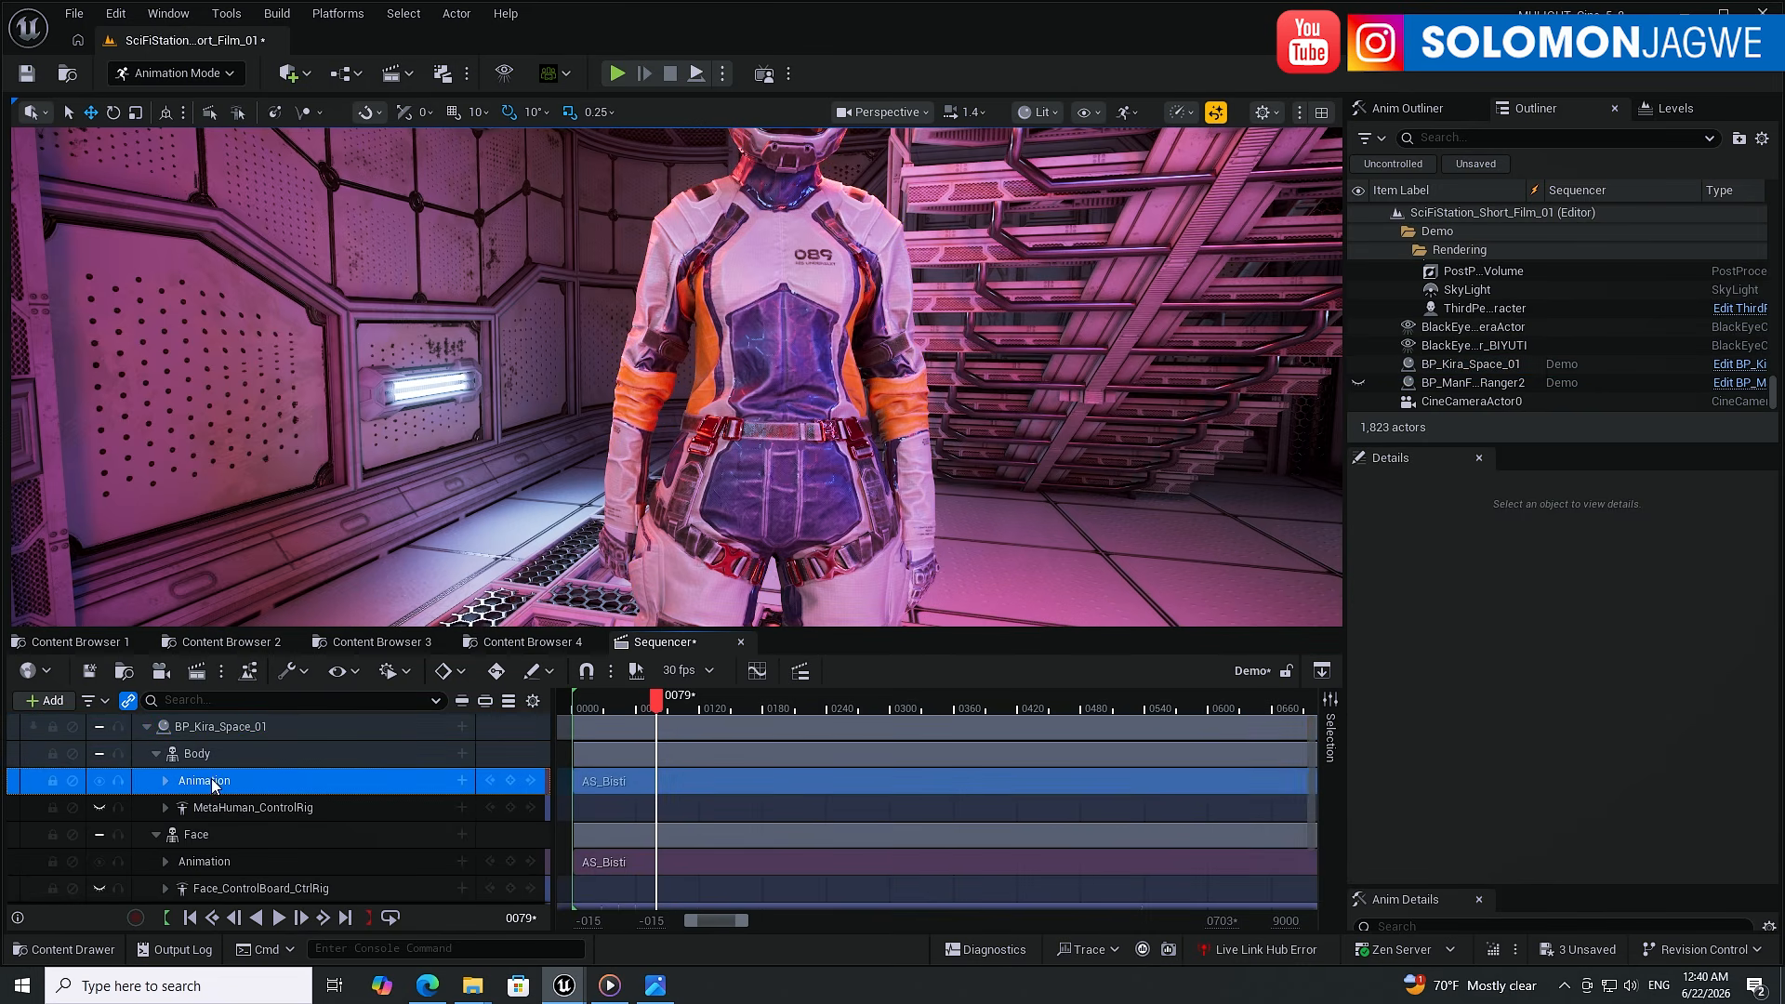
left_click(195, 755)
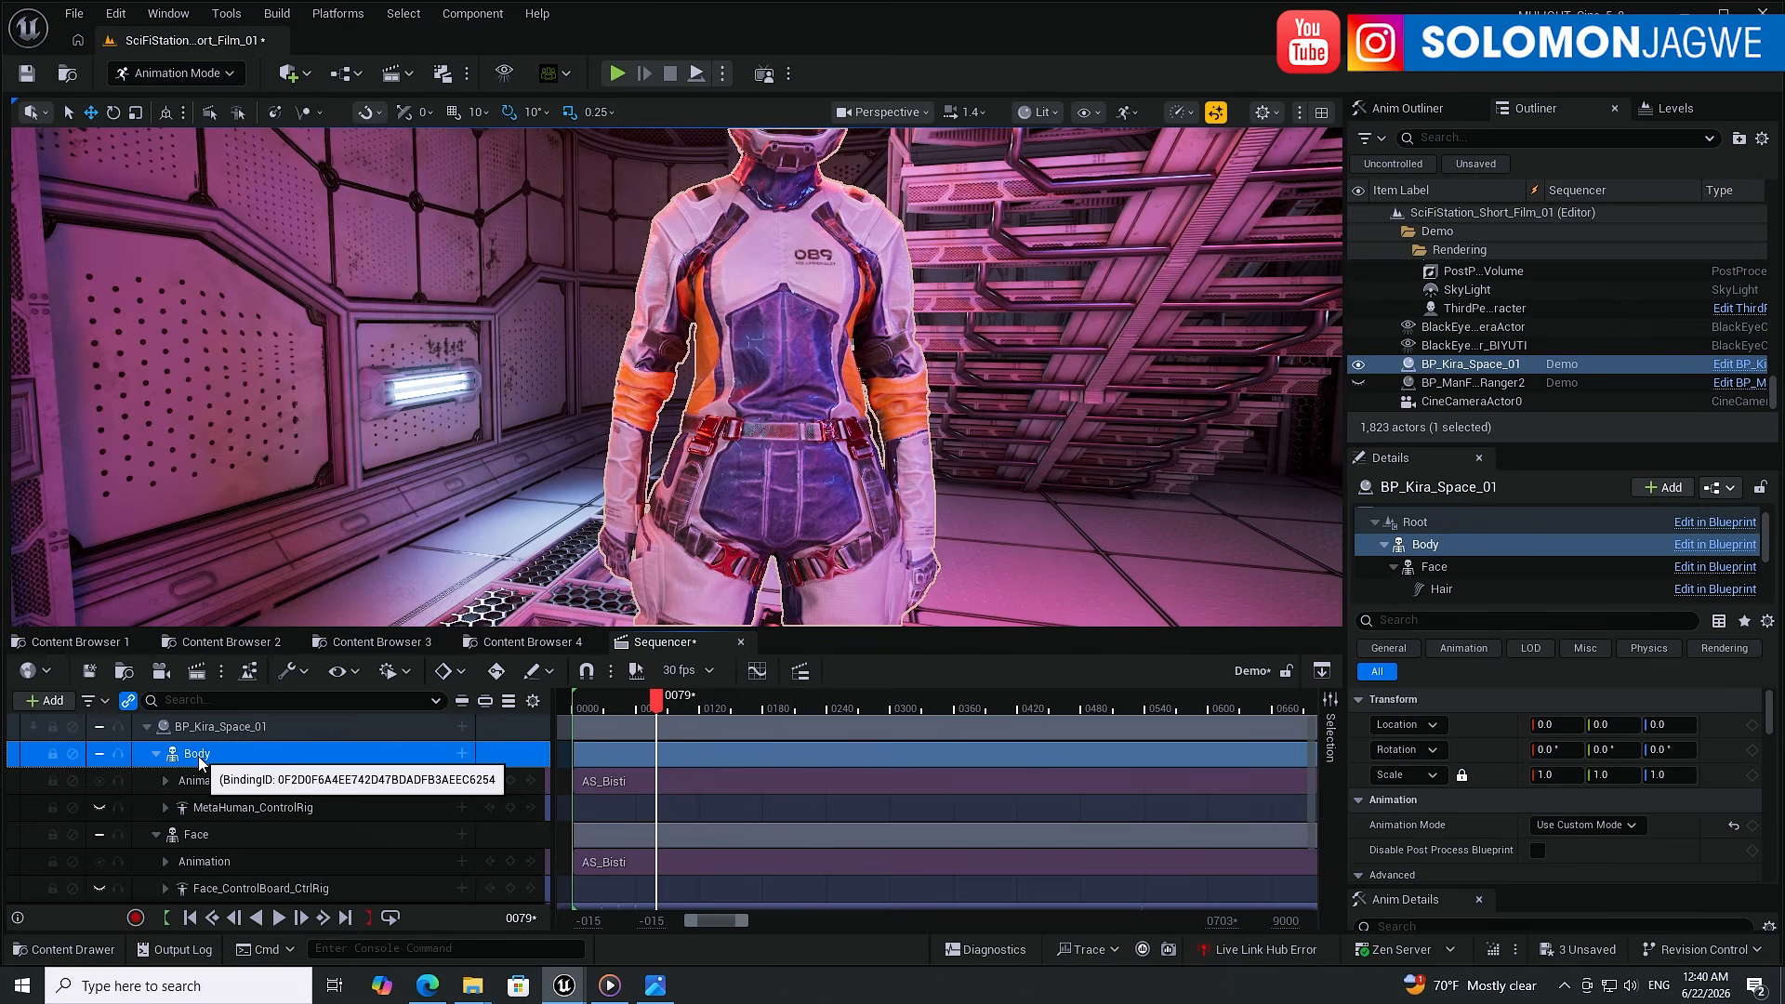
right_click(199, 762)
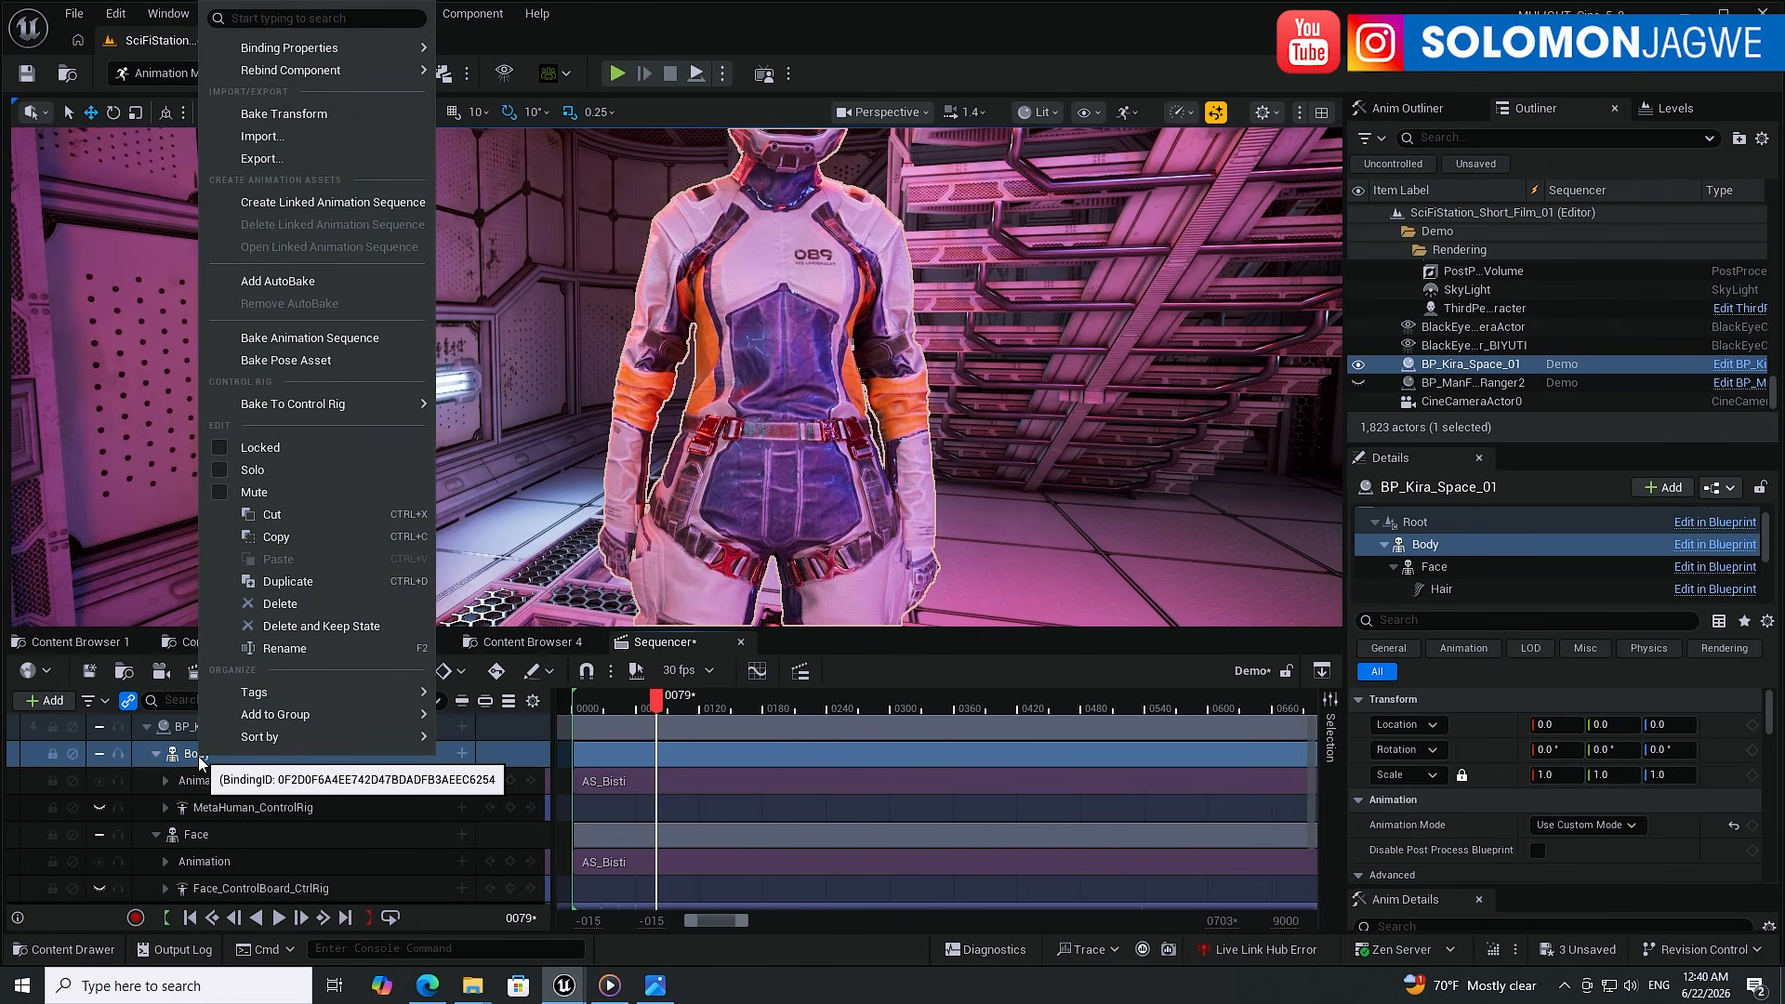
mouse_move(354, 403)
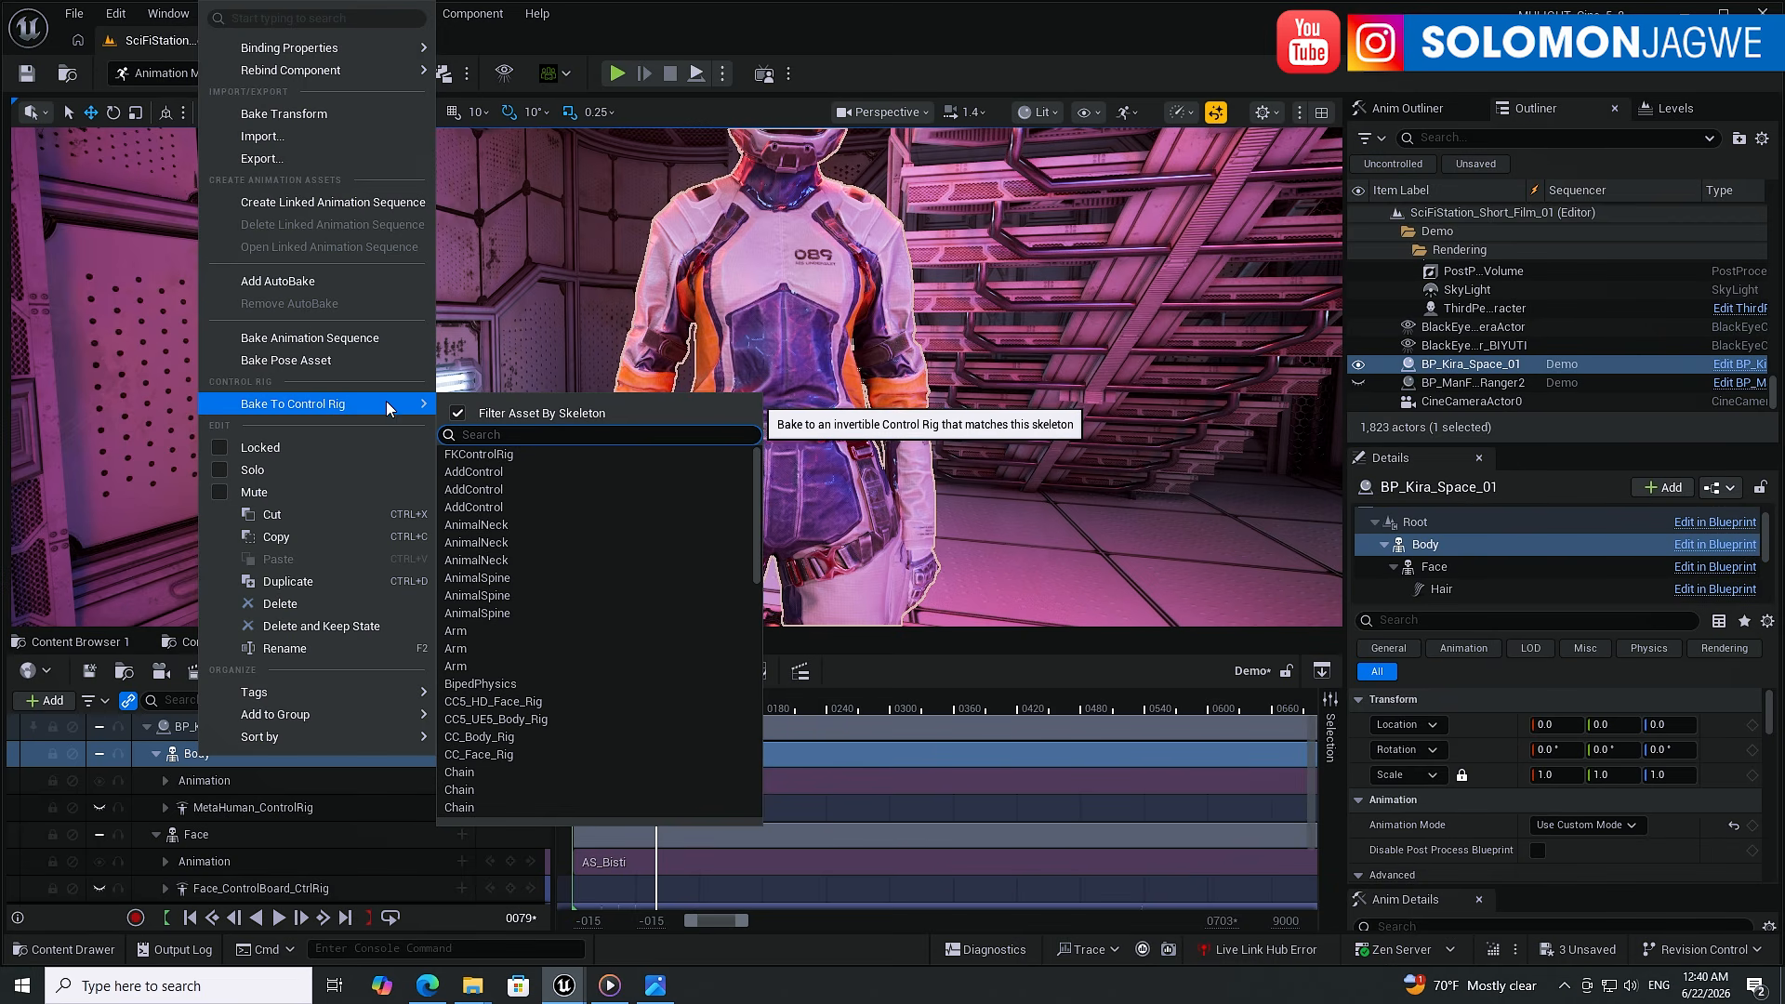
scroll(584, 538, "down", 3)
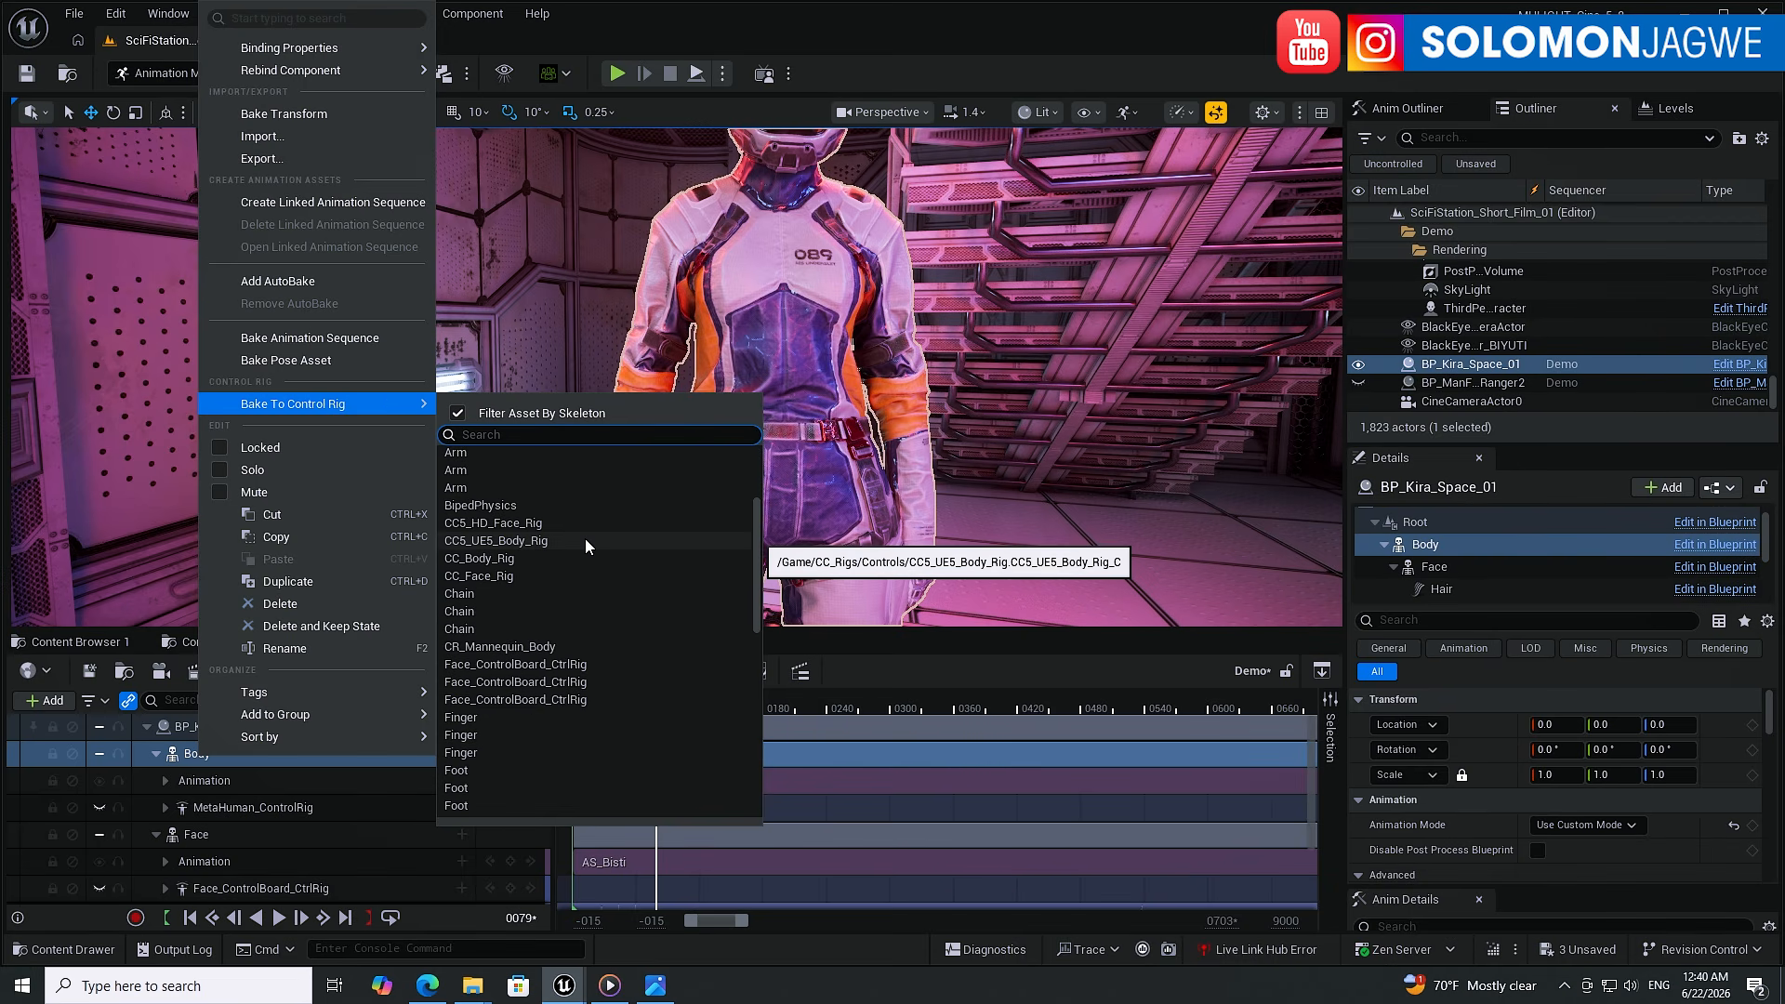
scroll(584, 538, "down", 8)
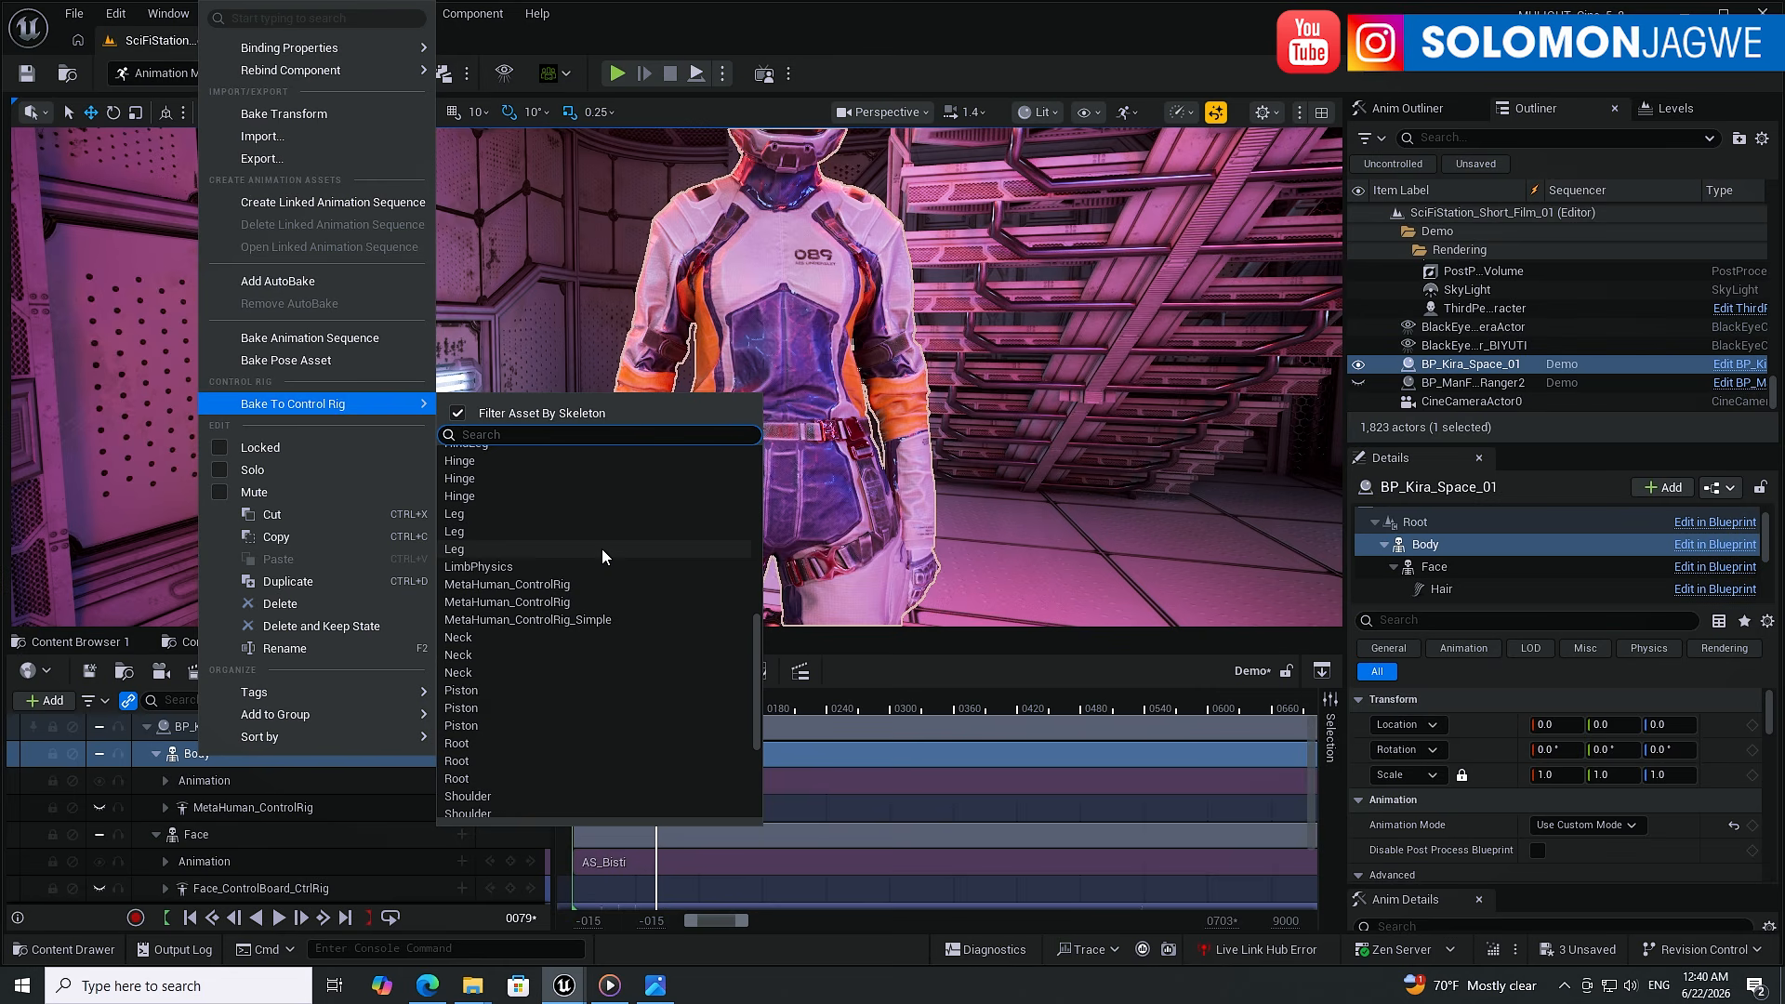
left_click(560, 584)
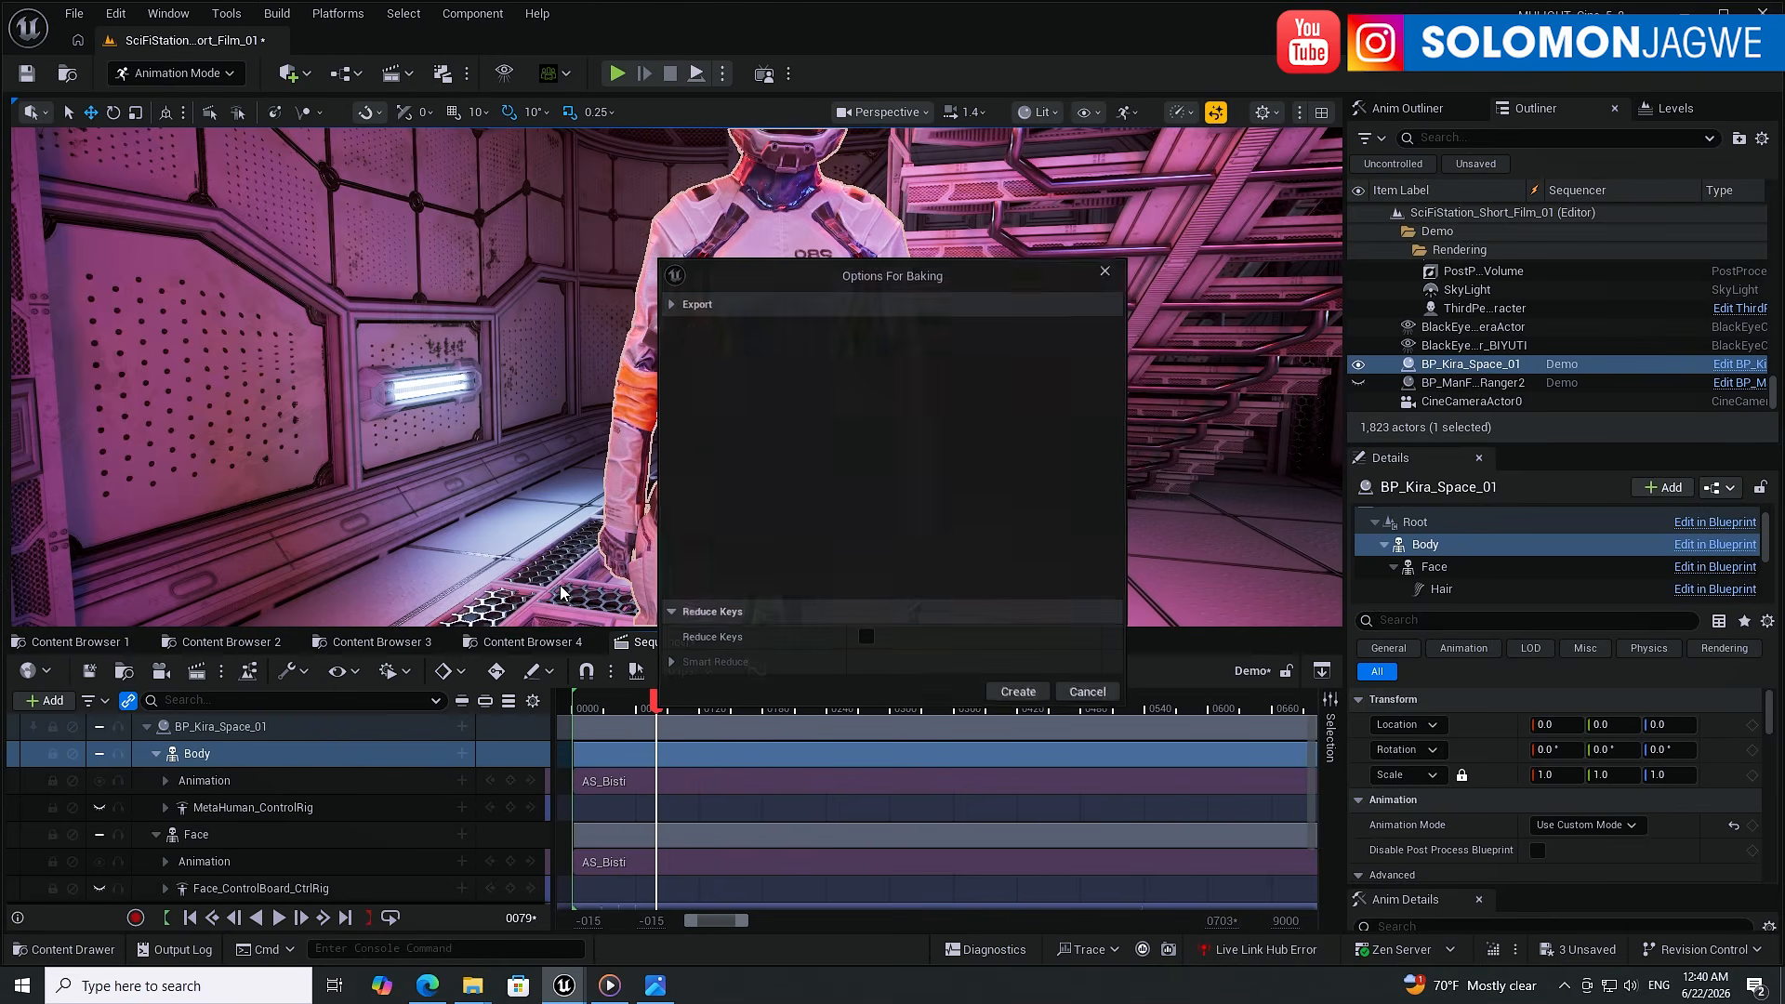
left_click(1018, 691)
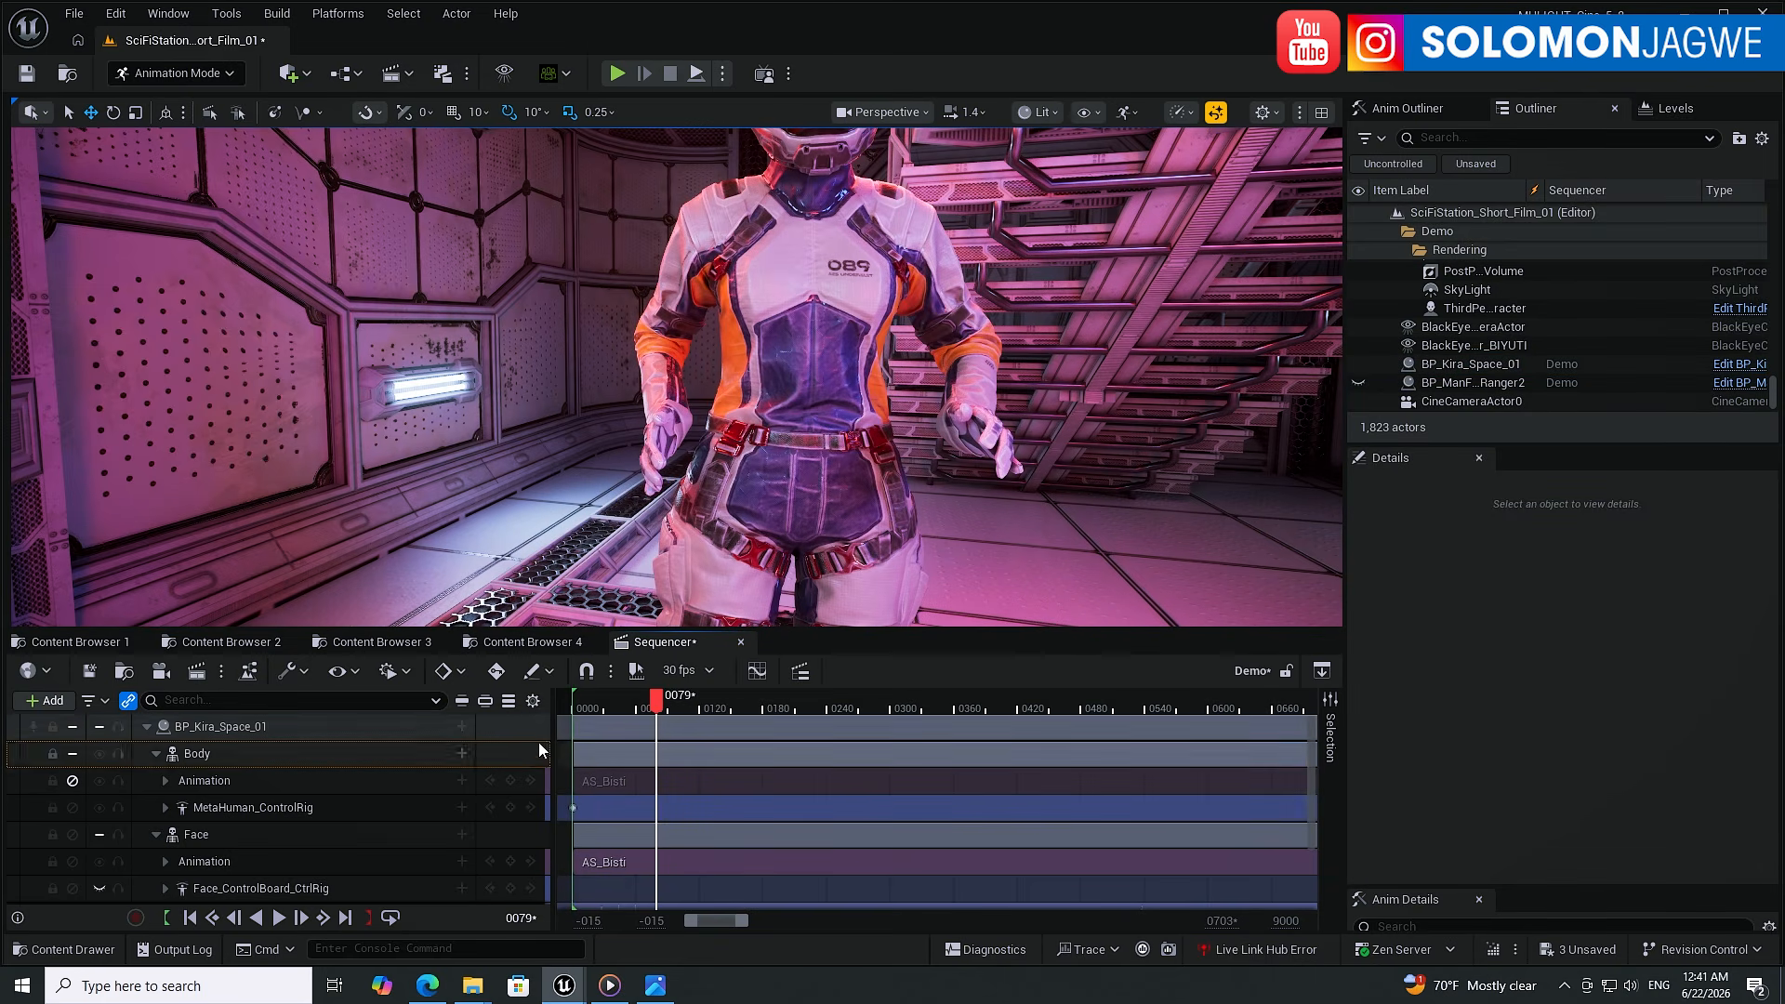
- Scrub to frame 166 to check Kira's motion and undo the Bake To Control Rig operation
left_click(616, 714)
left_click_drag(617, 714, 748, 713)
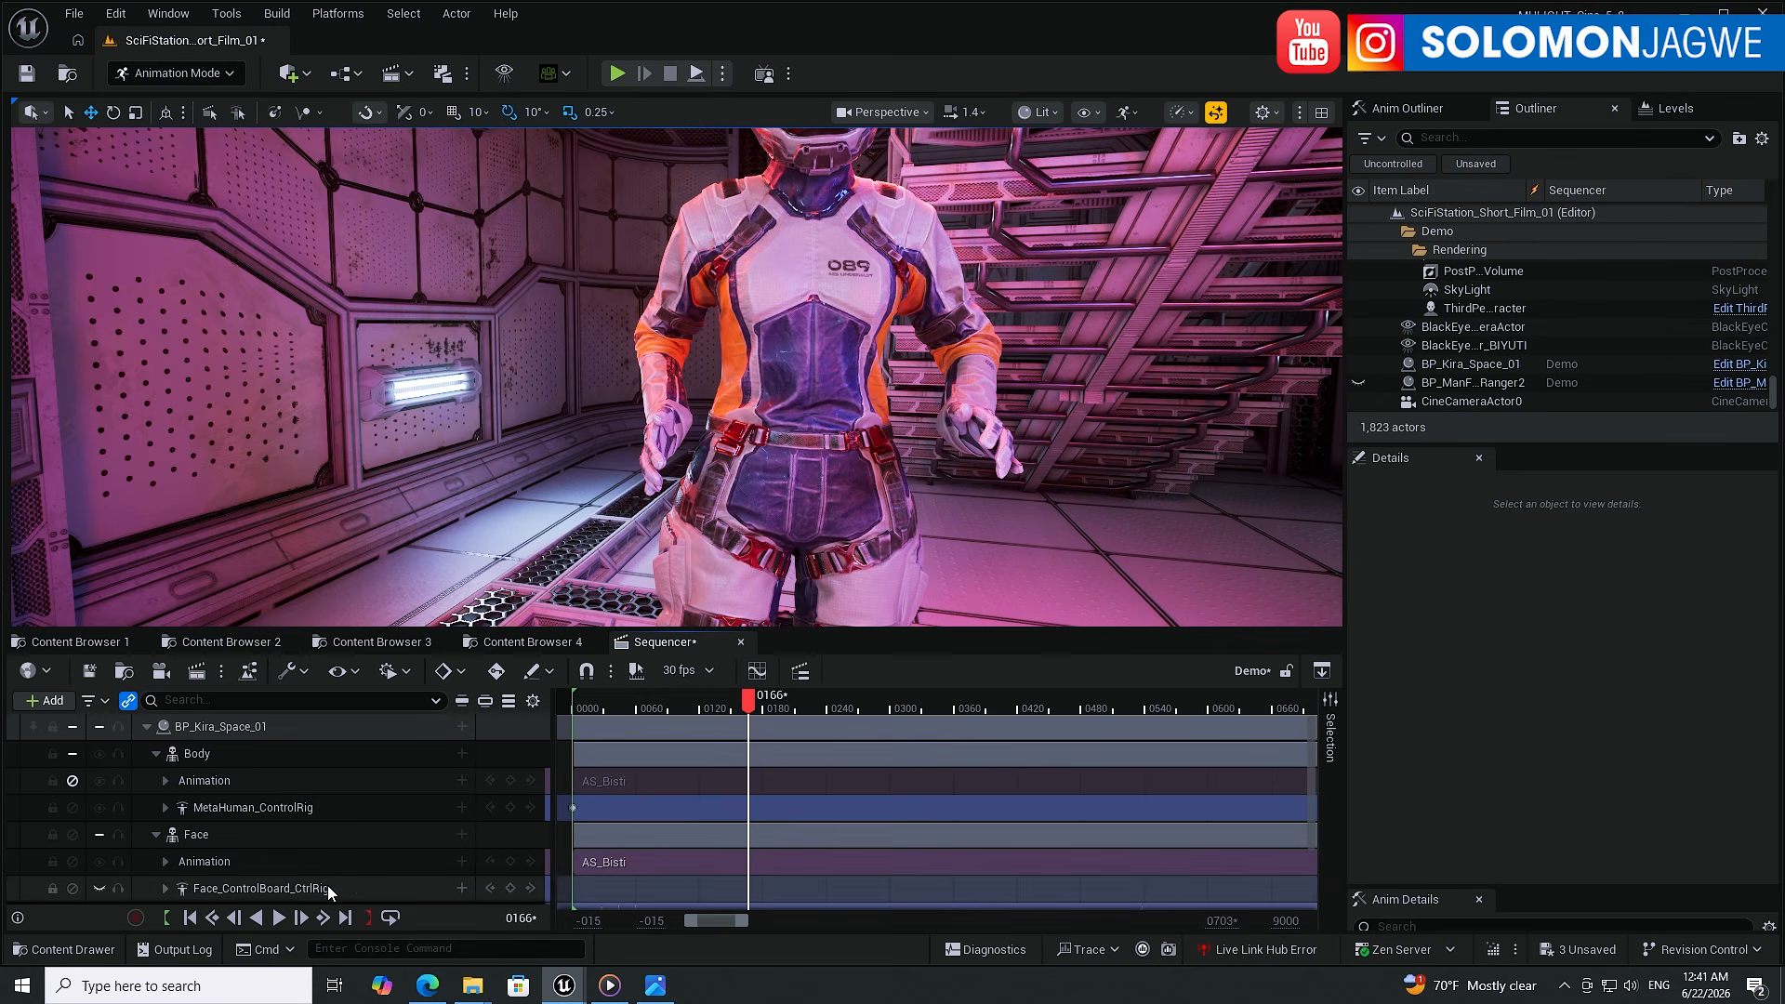
left_click(112, 15)
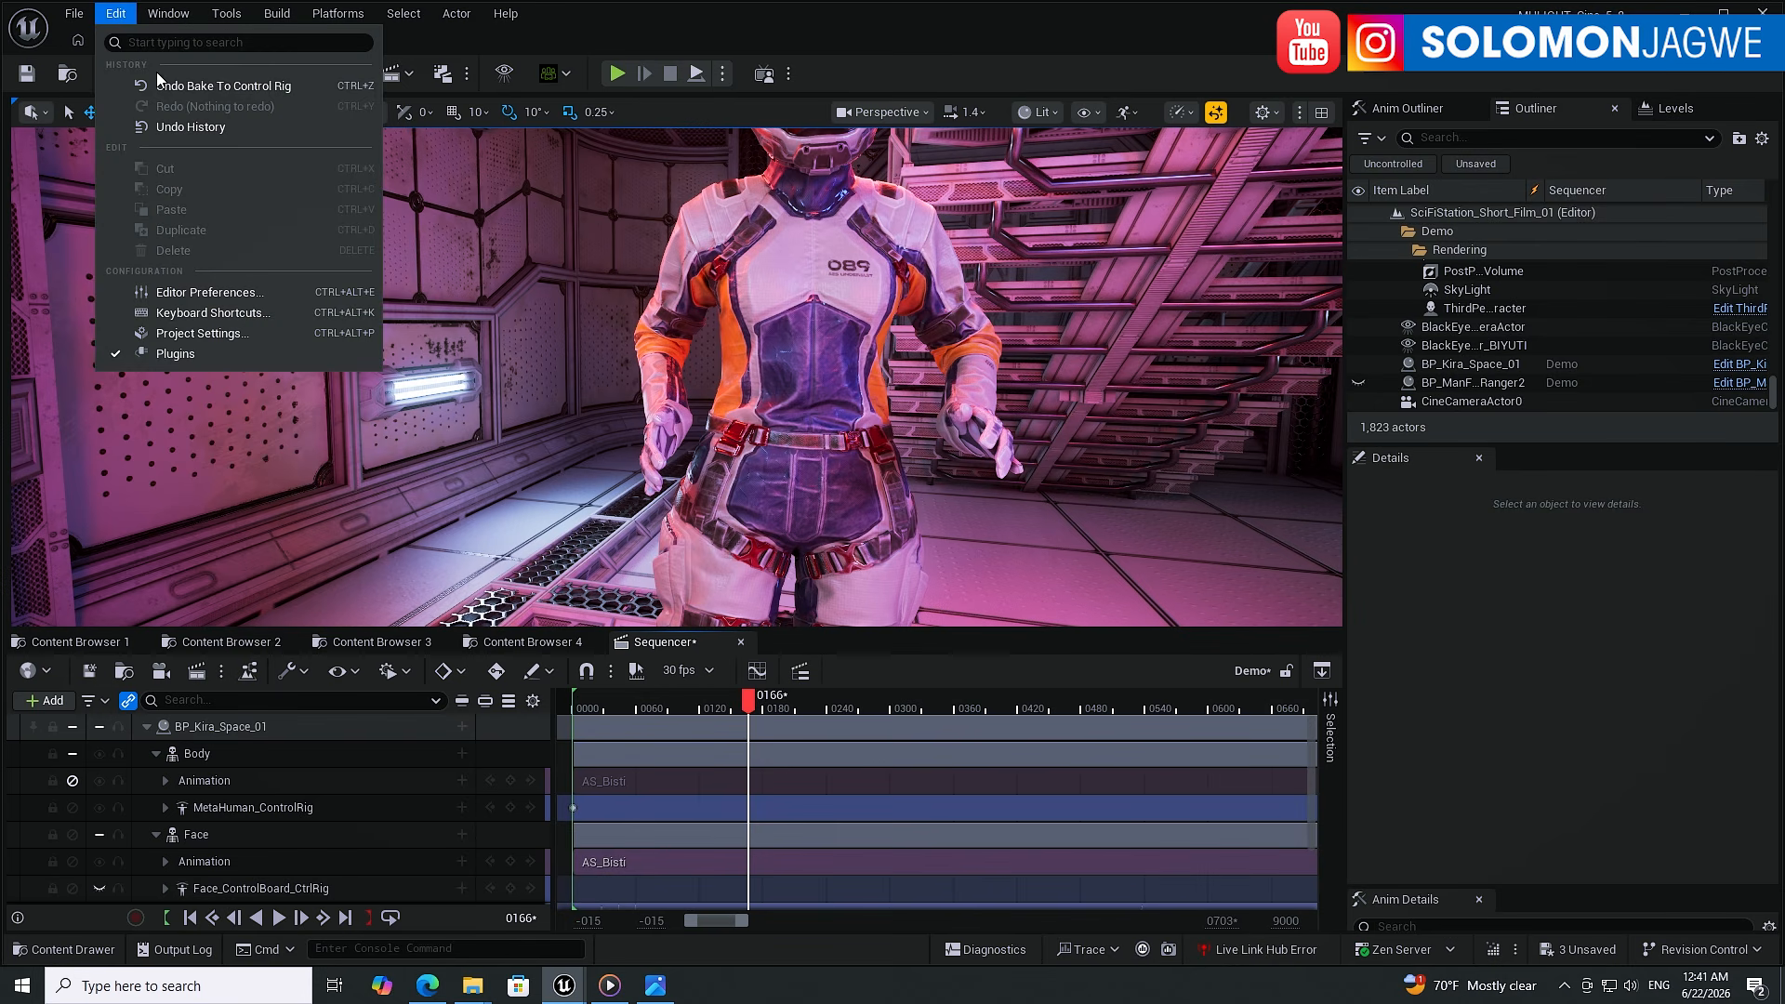
left_click(188, 86)
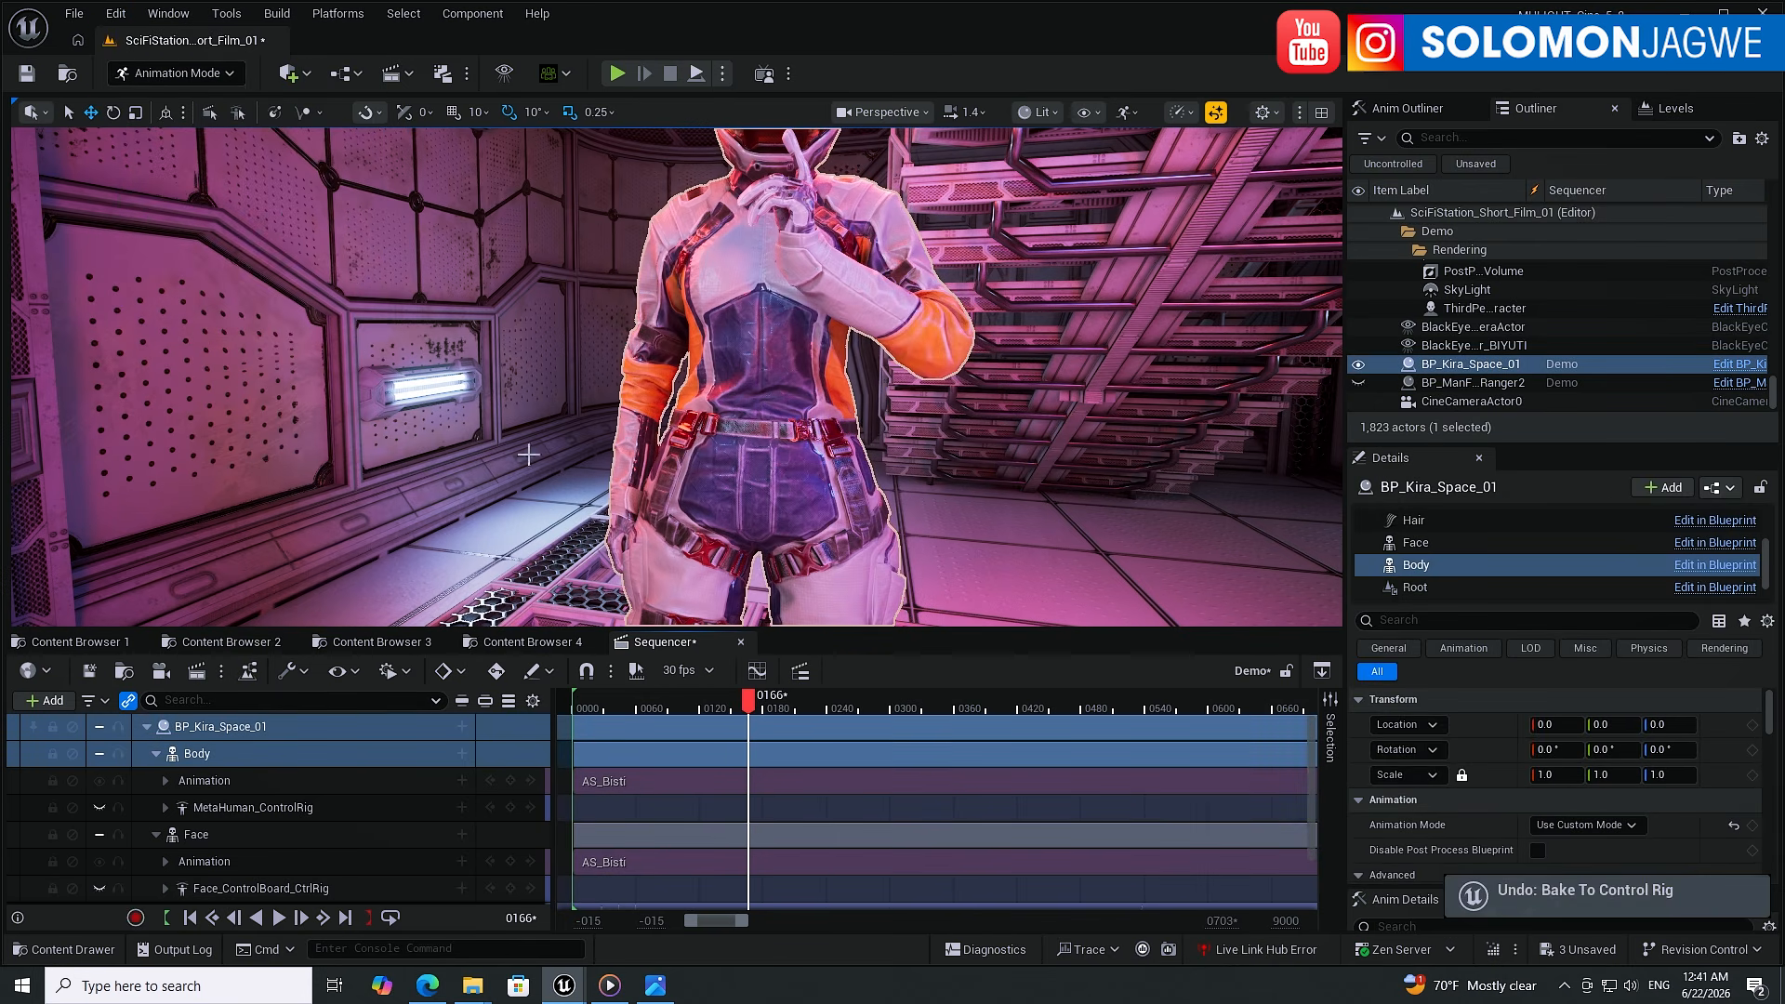
- Scrub from the start of the Demo sequence to frame 237 and set the playback range's end there
left_click(190, 918)
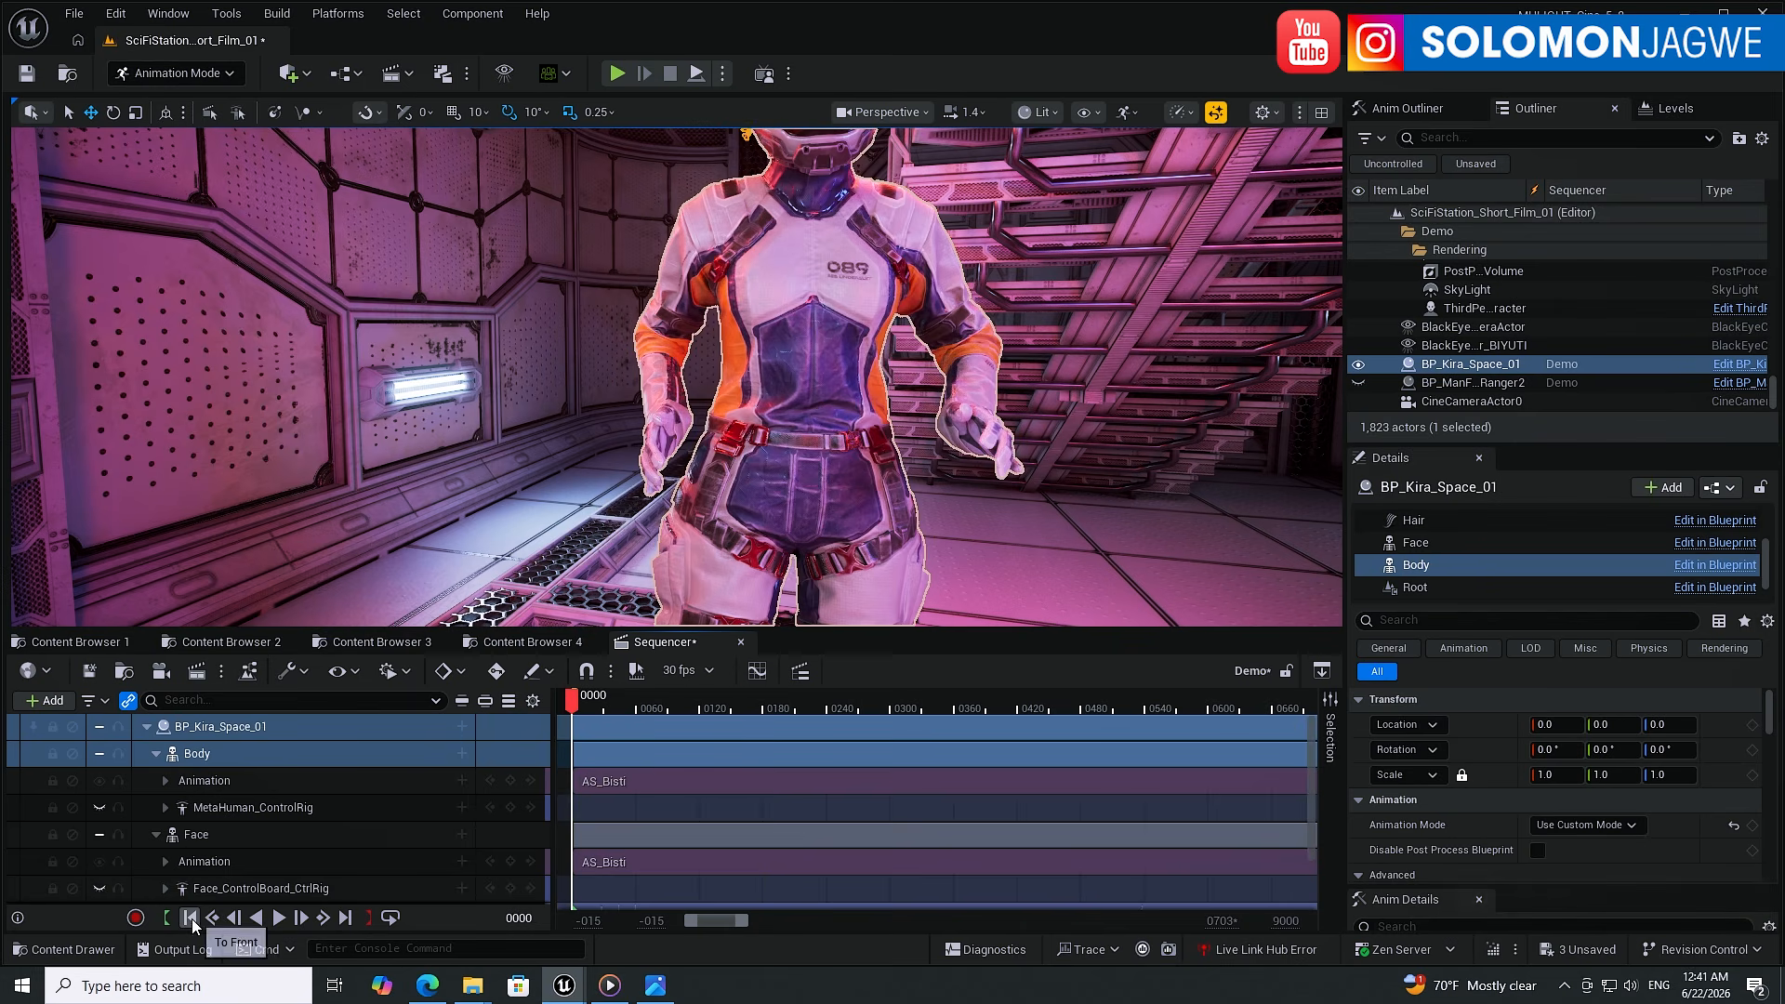
left_click_drag(592, 706, 824, 708)
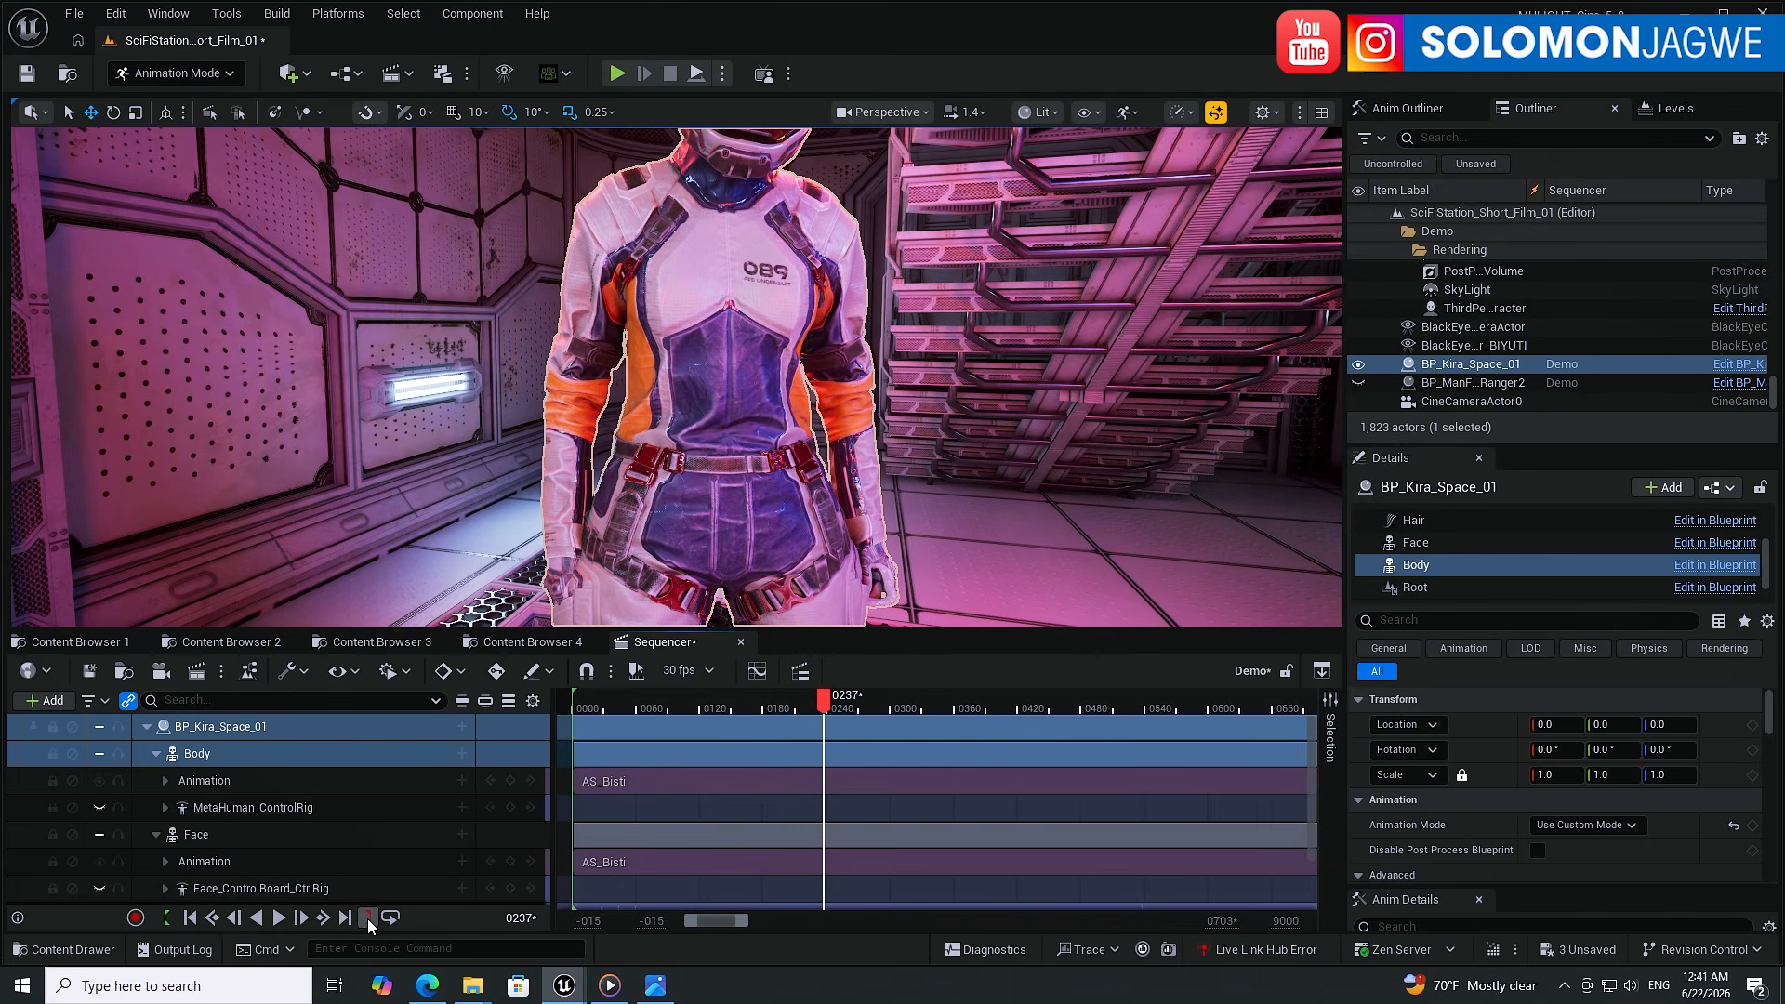
left_click(369, 920)
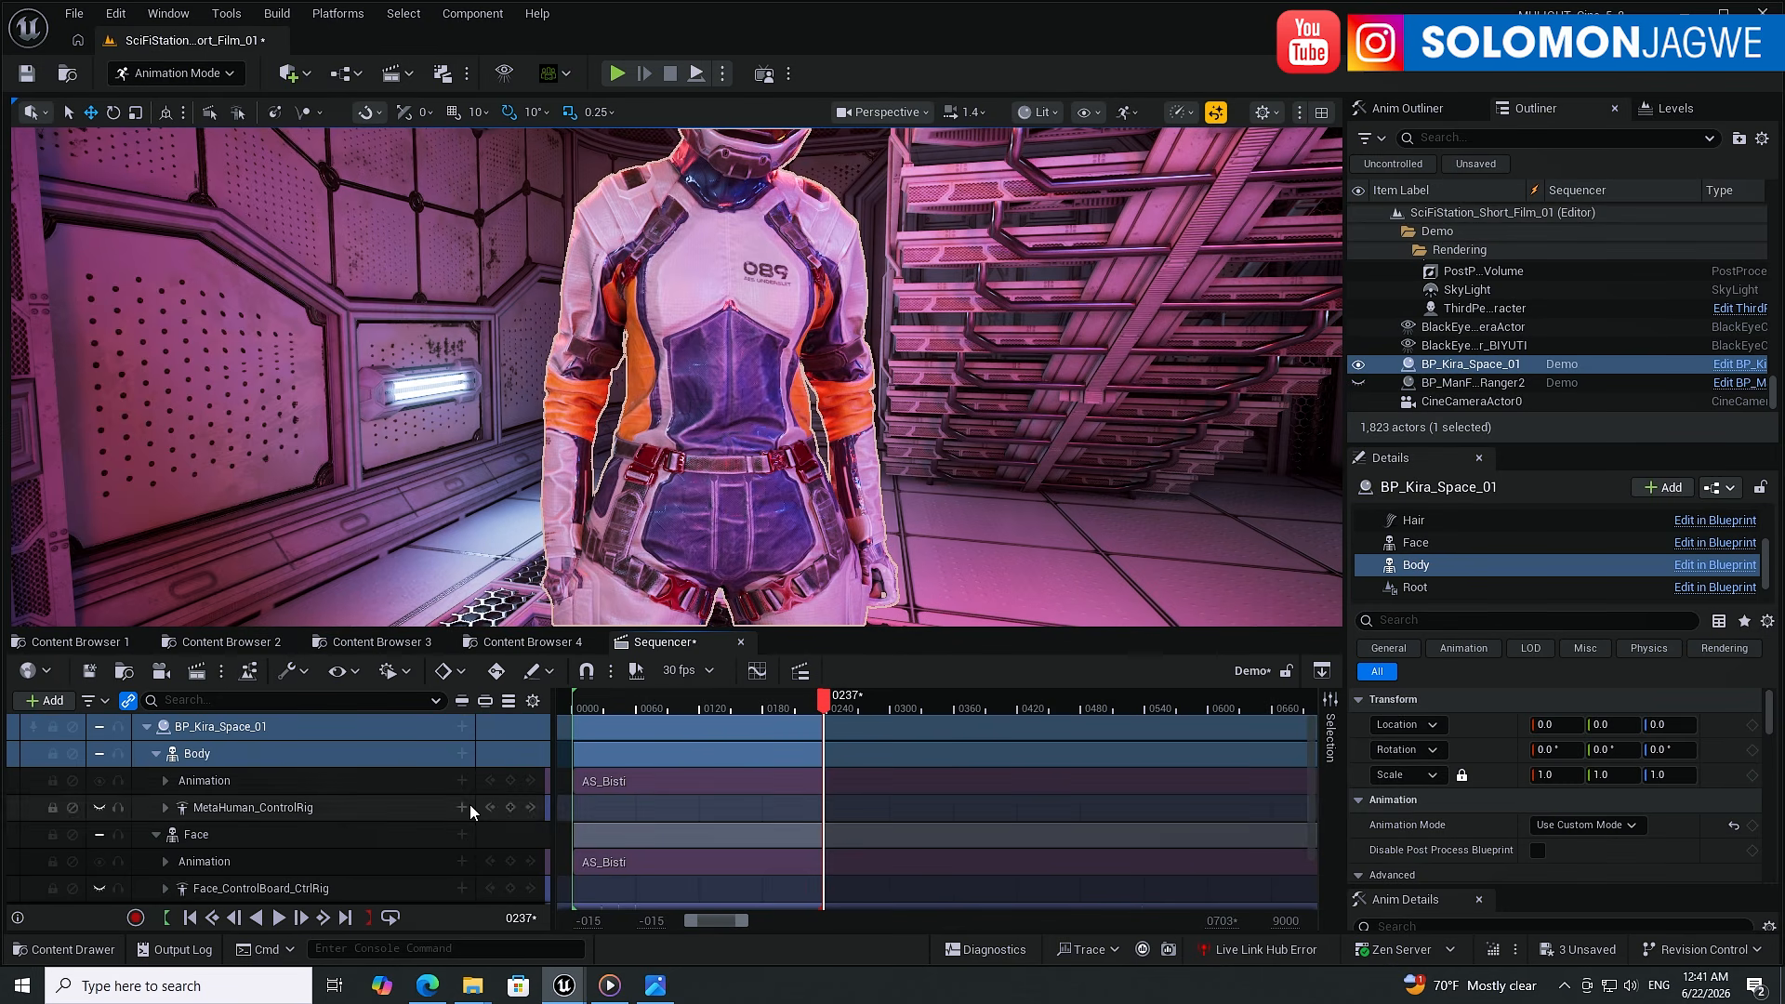
- Bake the Body animation of BP_Kira_Space_01 to MetaHuman_ControlRig without reducing keys
left_click(199, 754)
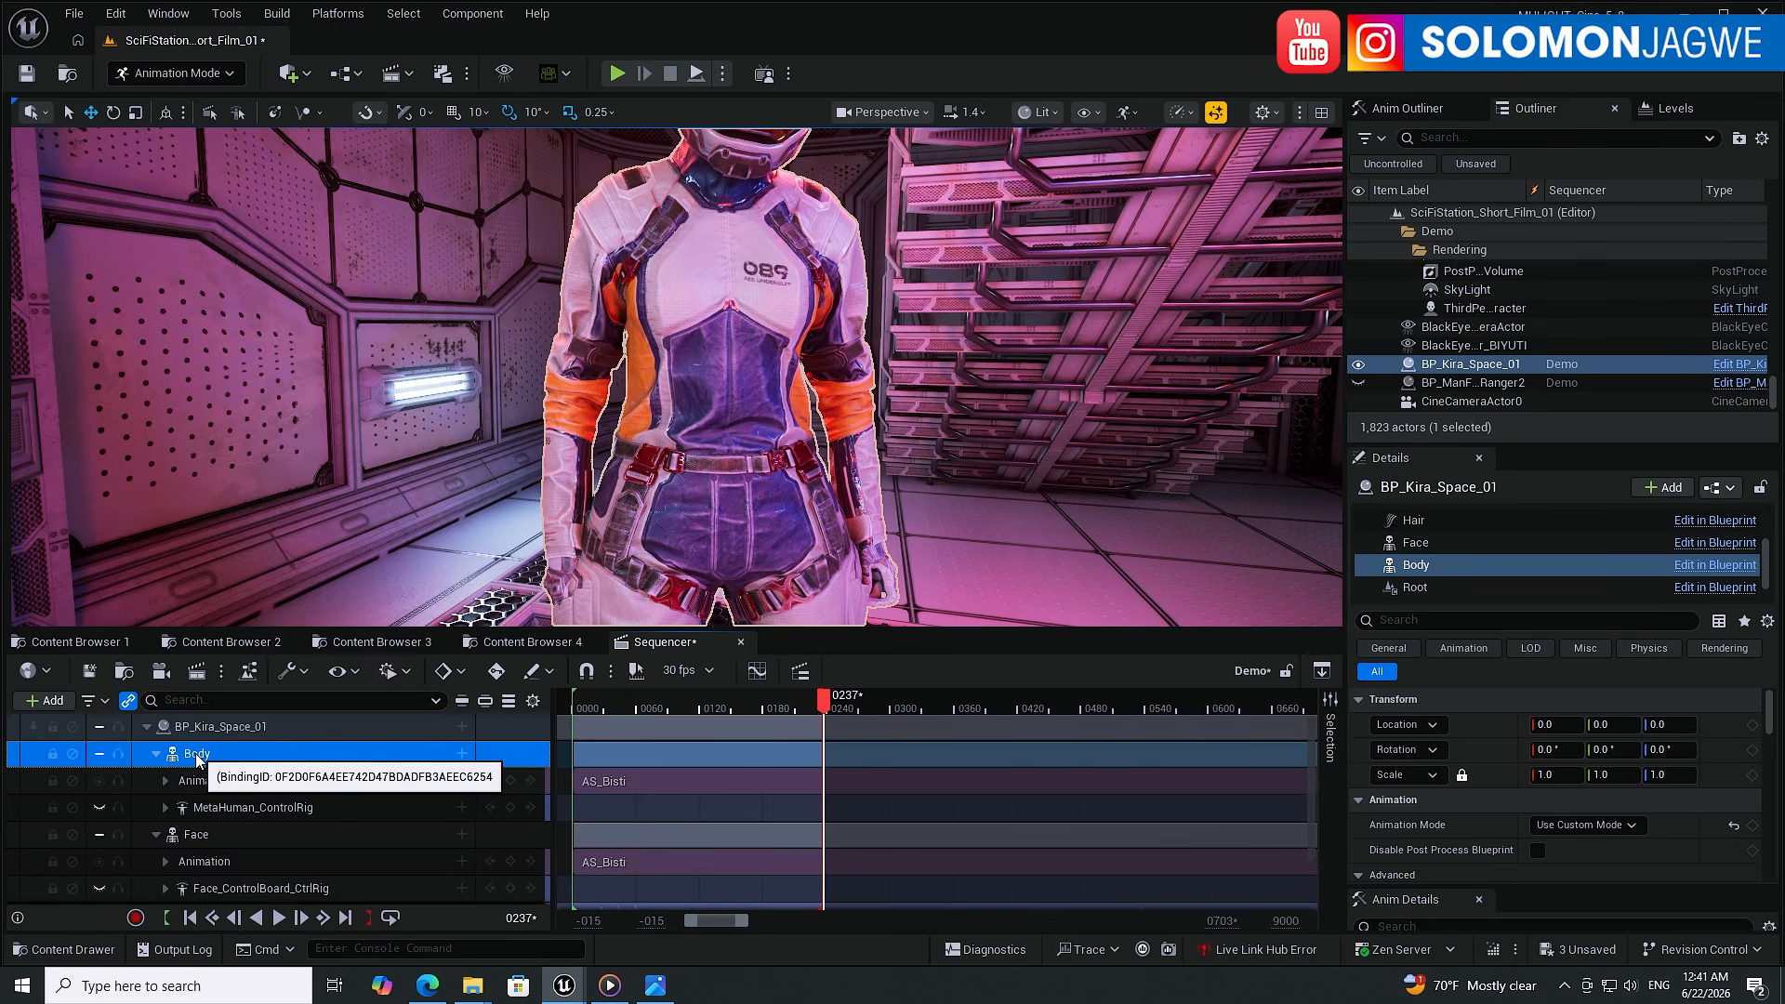
right_click(198, 758)
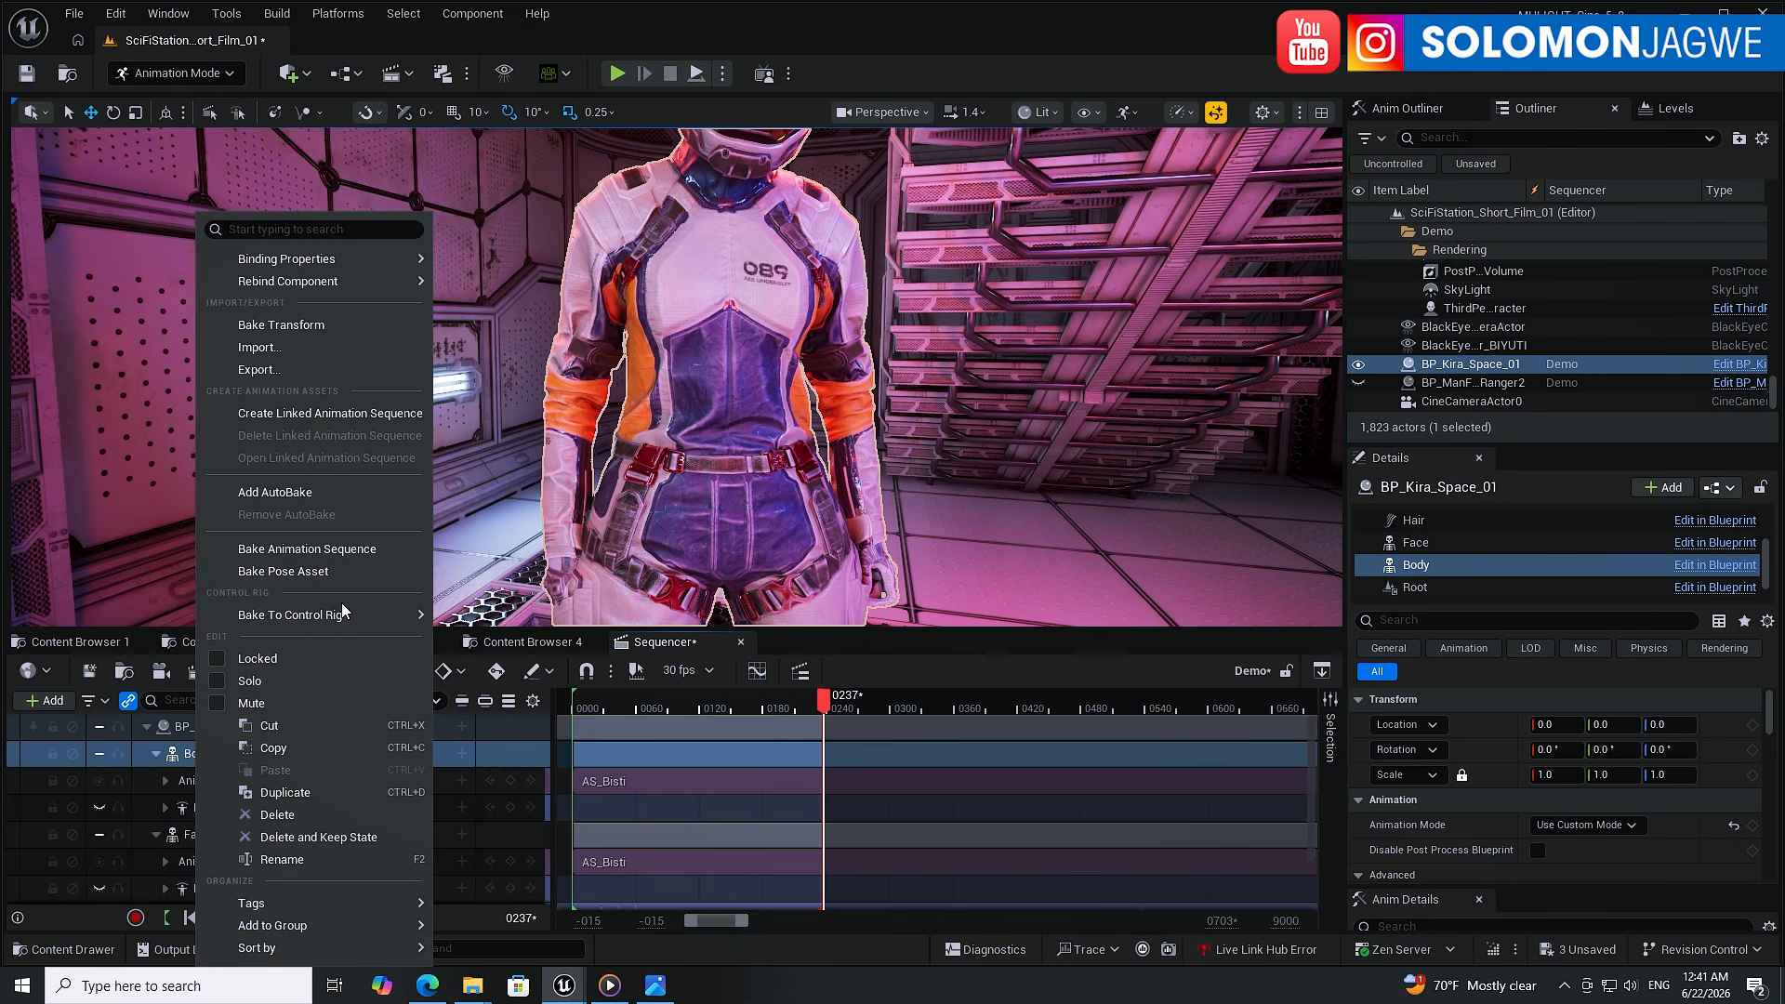
mouse_move(341, 609)
scroll(555, 665, "down", 5)
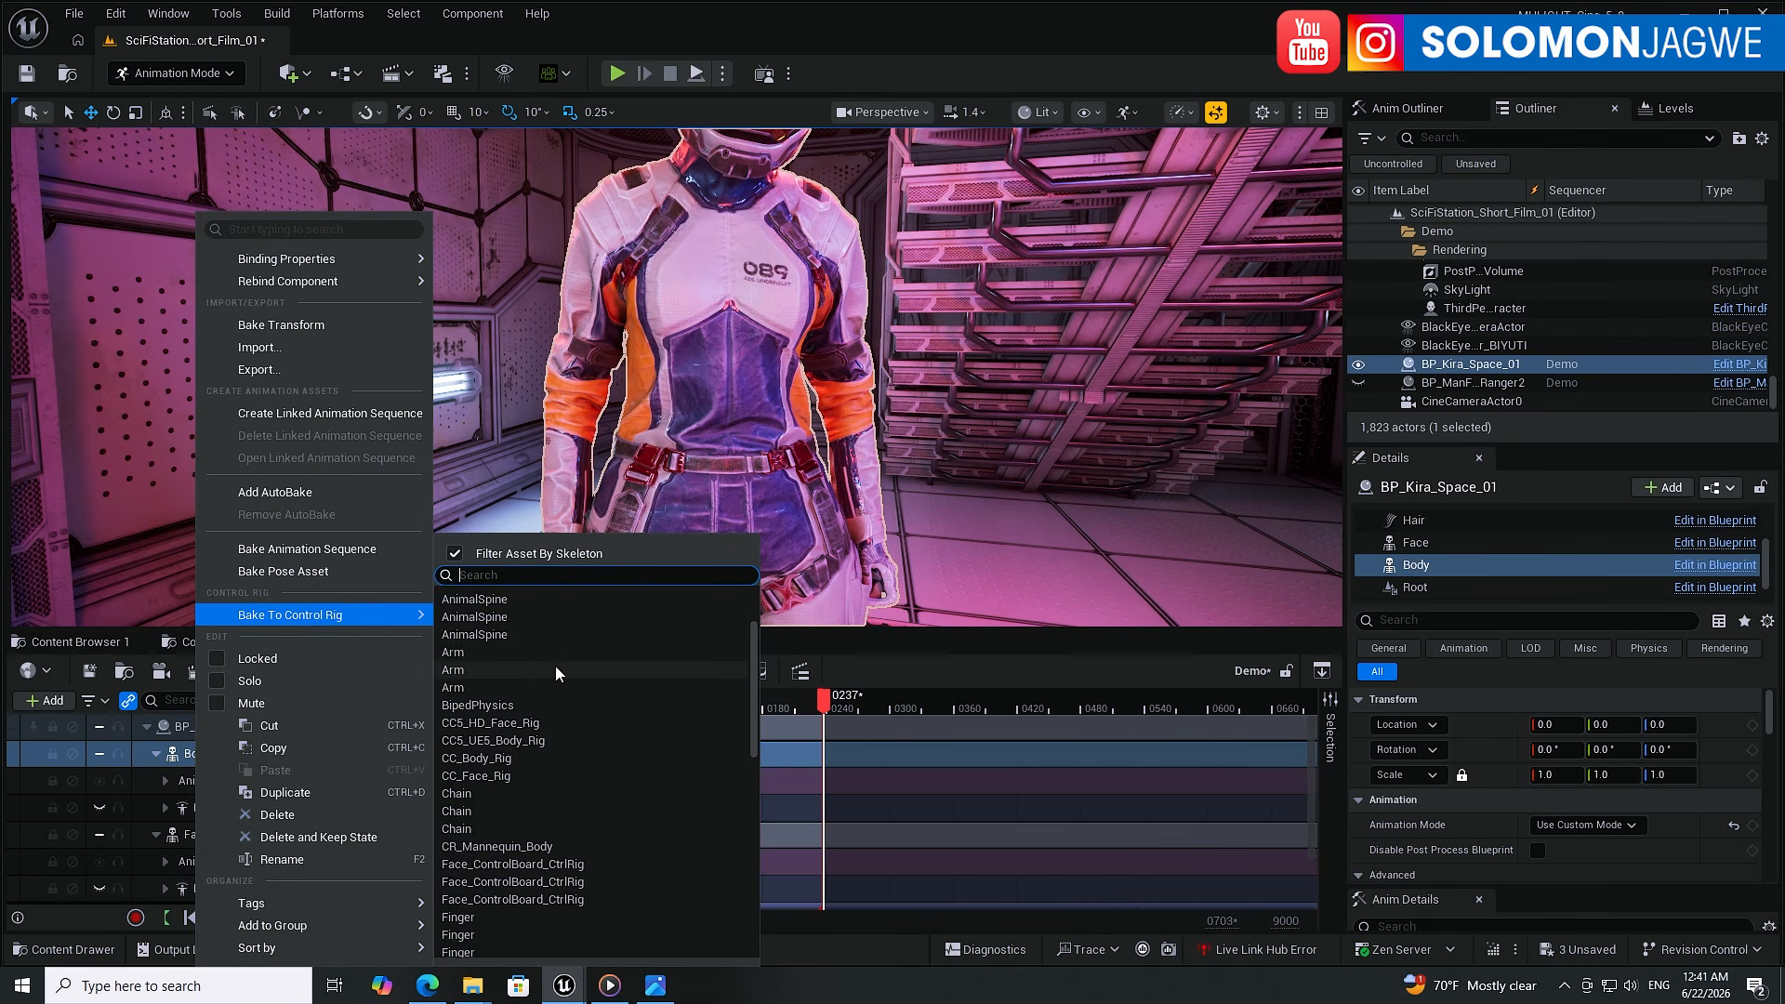
scroll(551, 665, "down", 3)
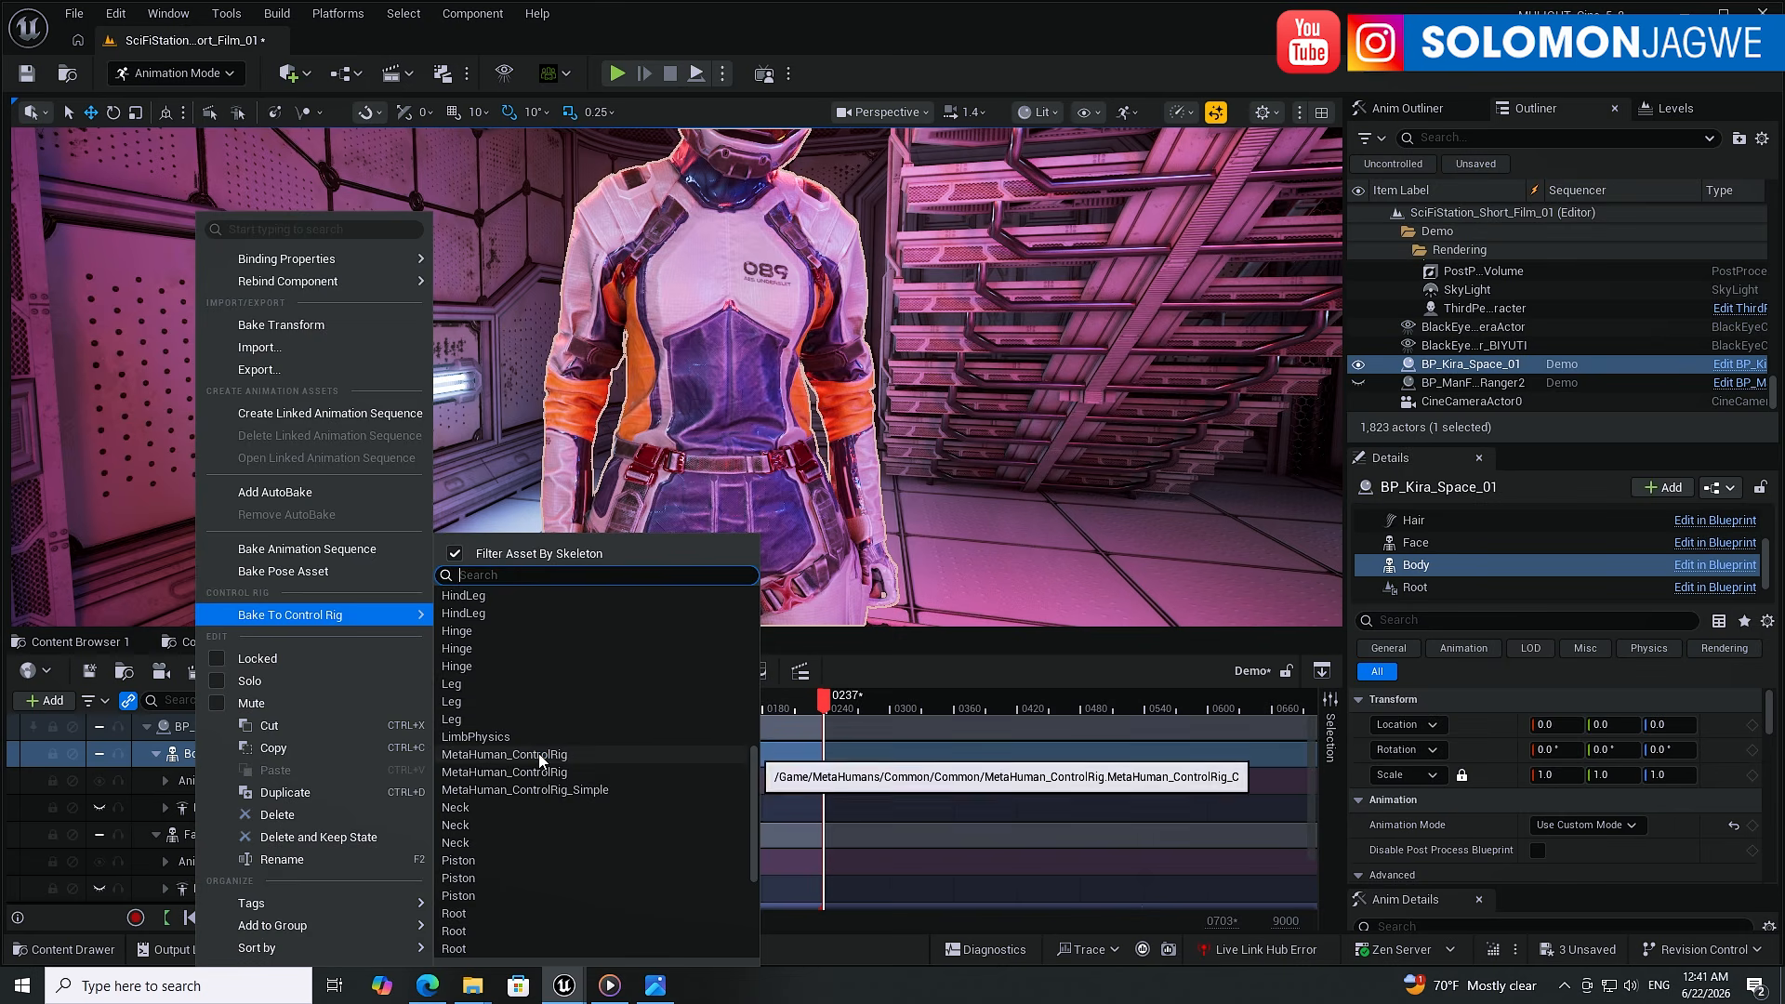
left_click(538, 755)
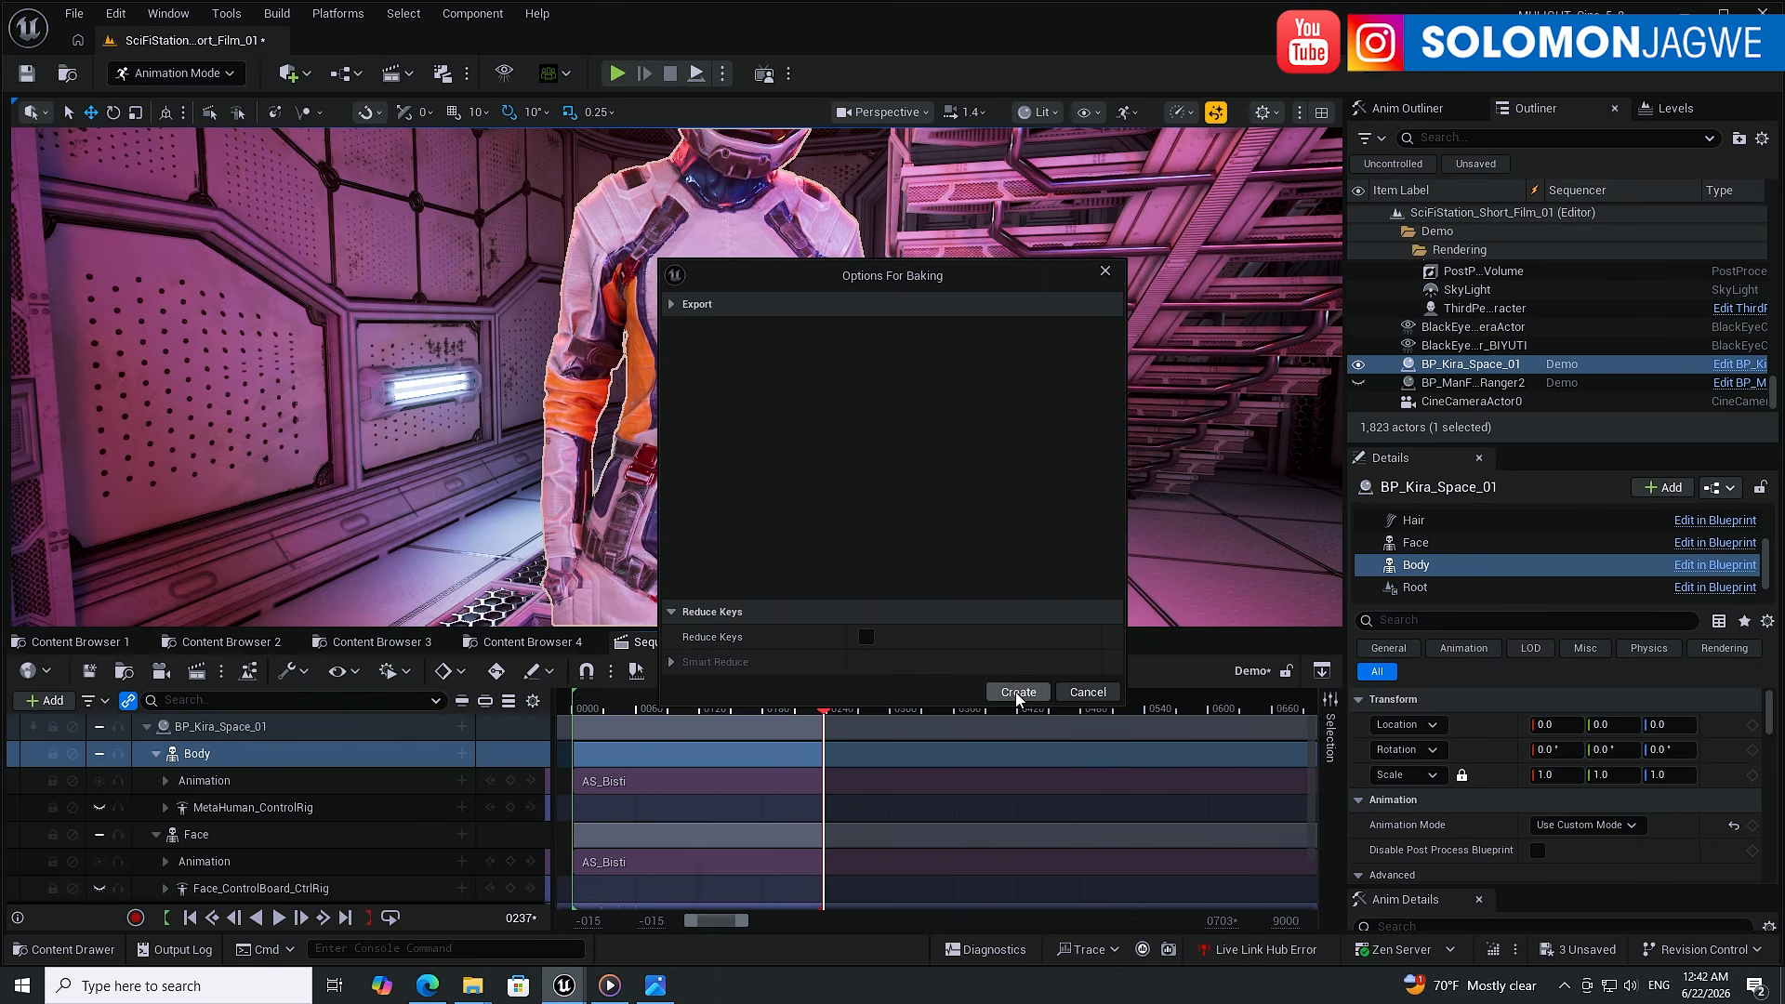
left_click(1017, 693)
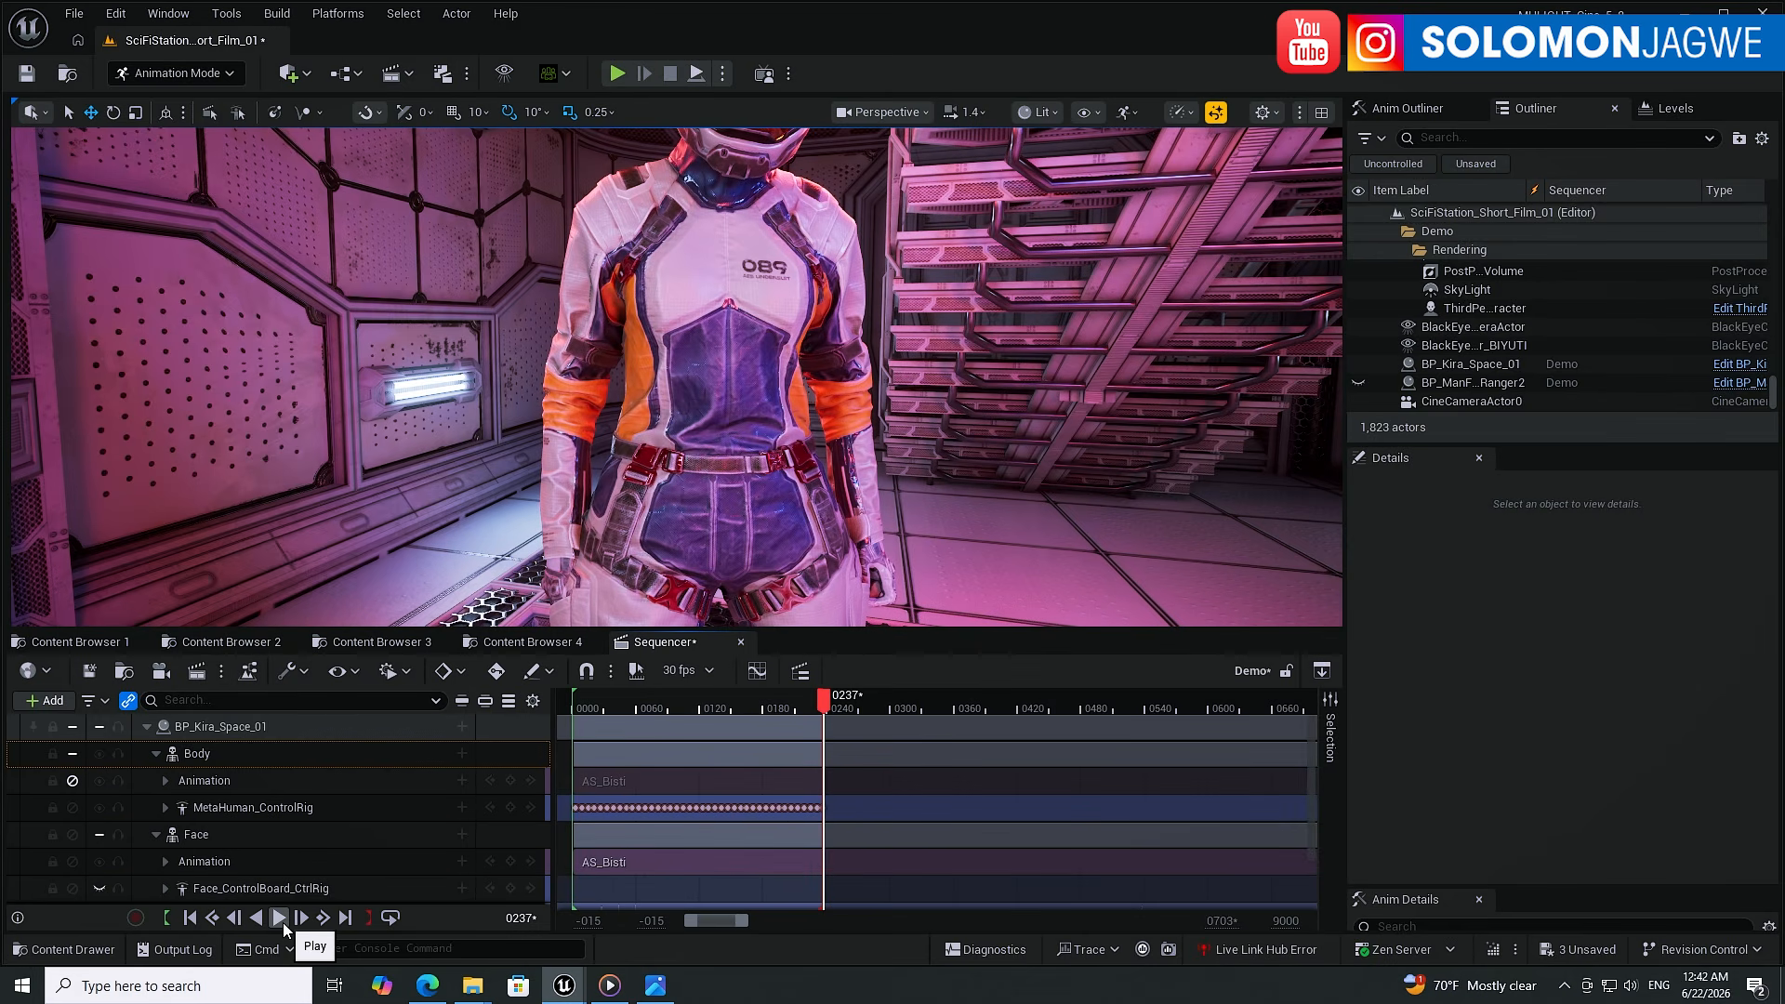
- Play the baked animation, show the MetaHuman_ControlRig controls and scrub from frame 0 to 94 to check Kira's motion
left_click(278, 917)
left_click(278, 917)
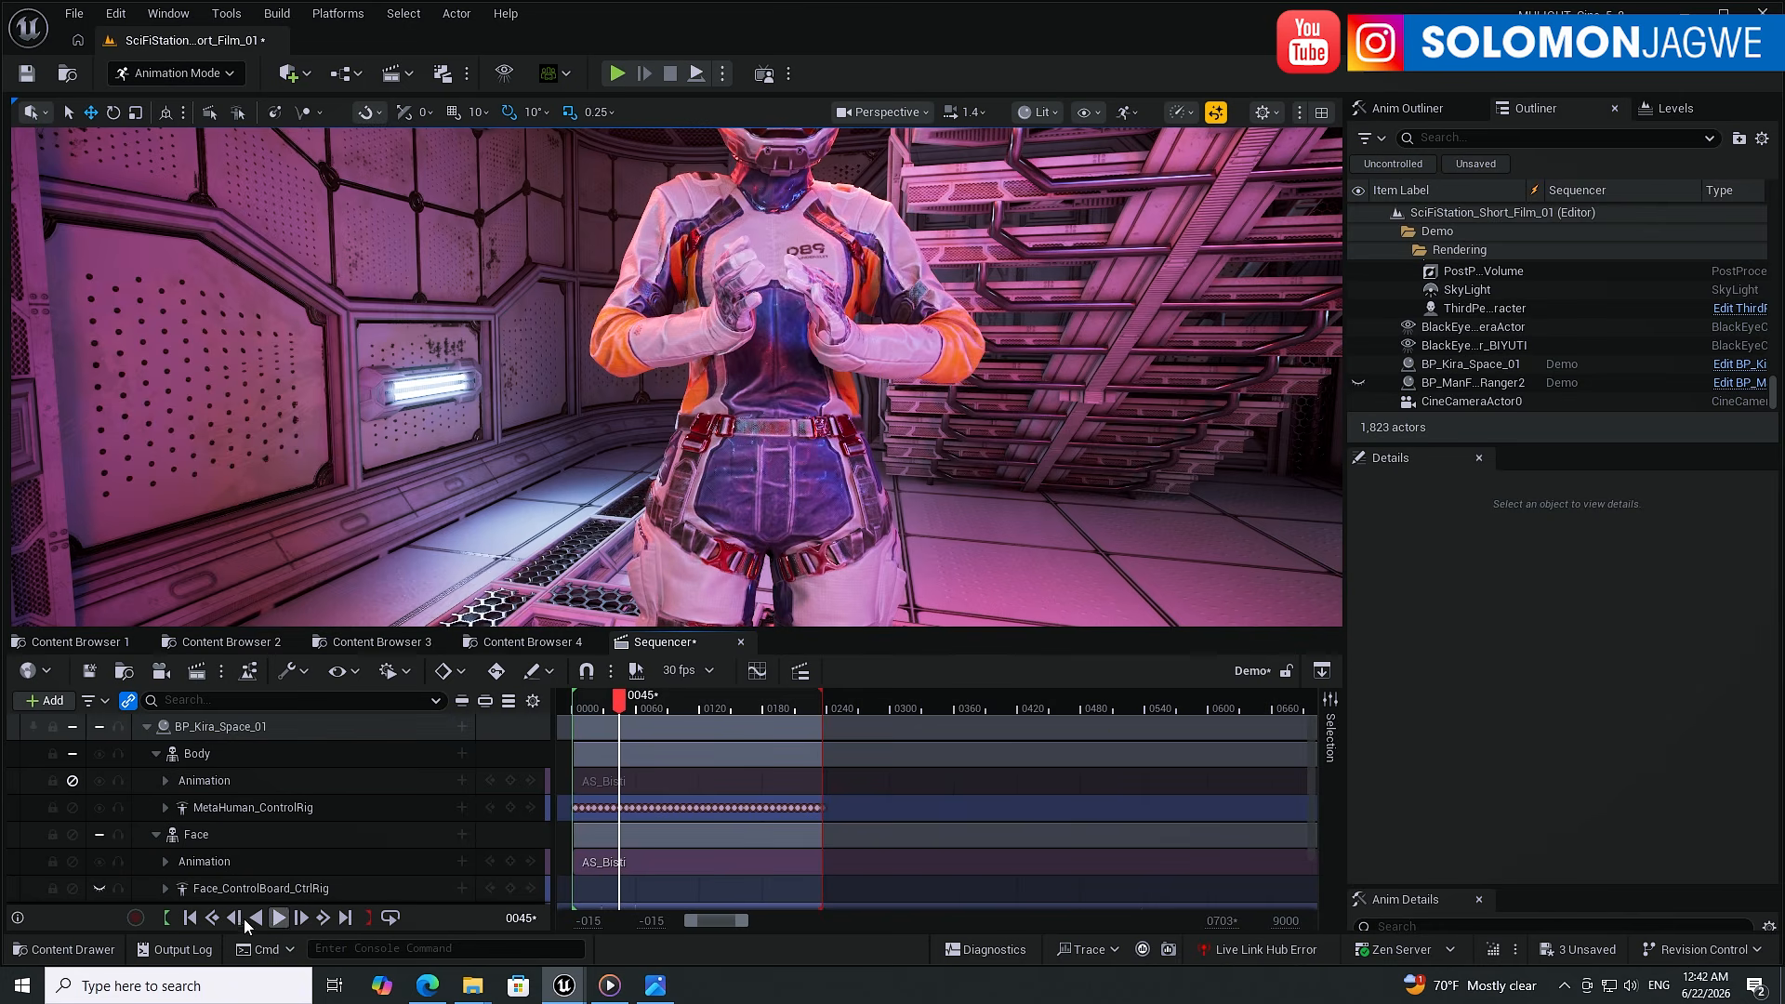
left_click(191, 918)
left_click(247, 808)
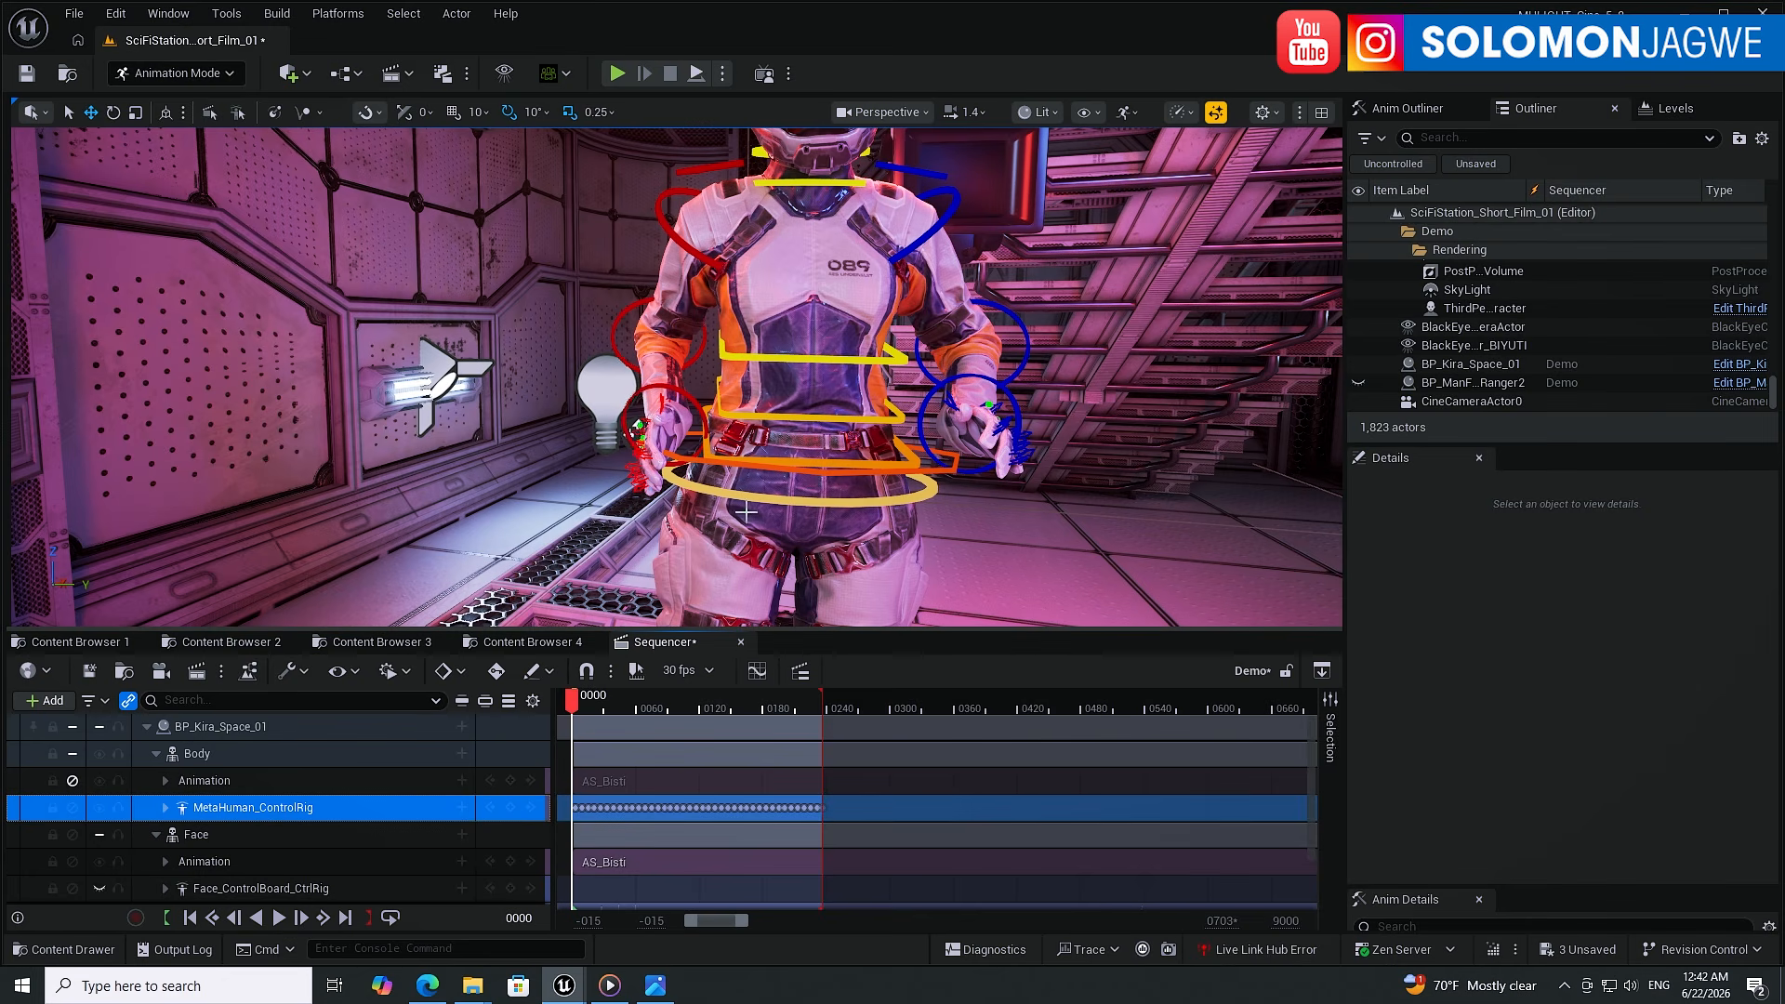
left_click_drag(572, 699, 671, 699)
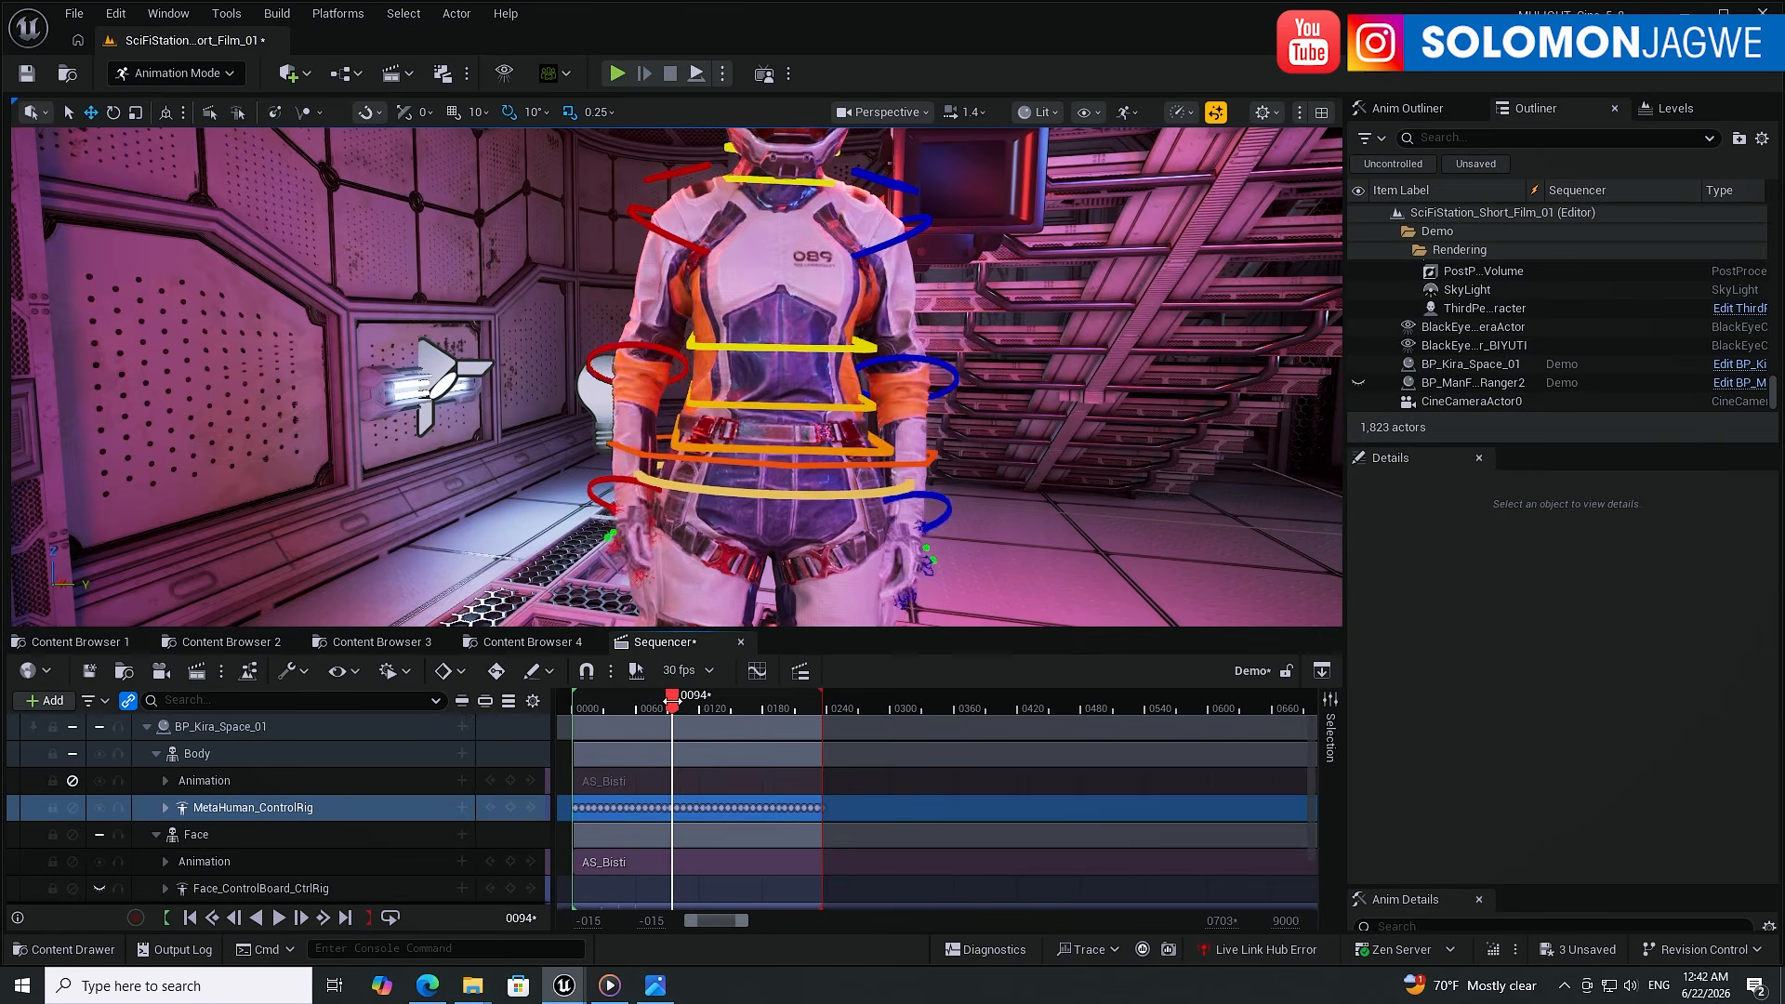
- Return to frame 0, add an Additive layer to Kira's MetaHuman_ControlRig and turn on auto-keying
left_click(191, 918)
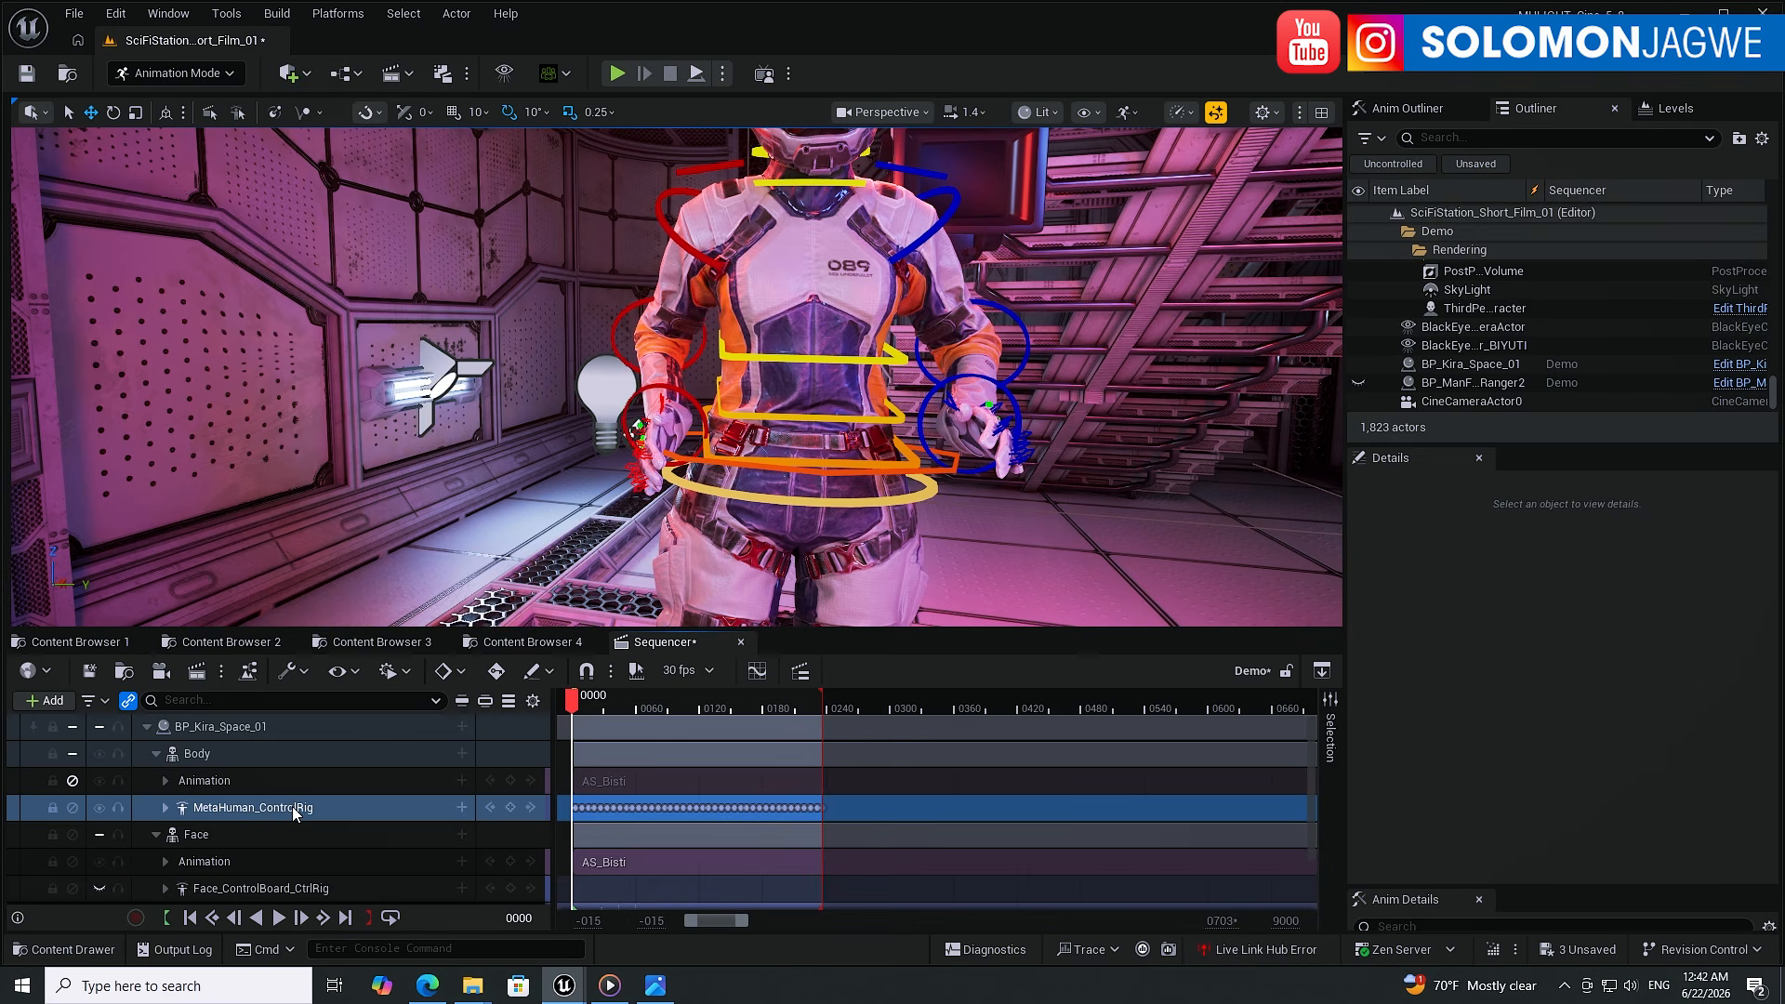
left_click(463, 808)
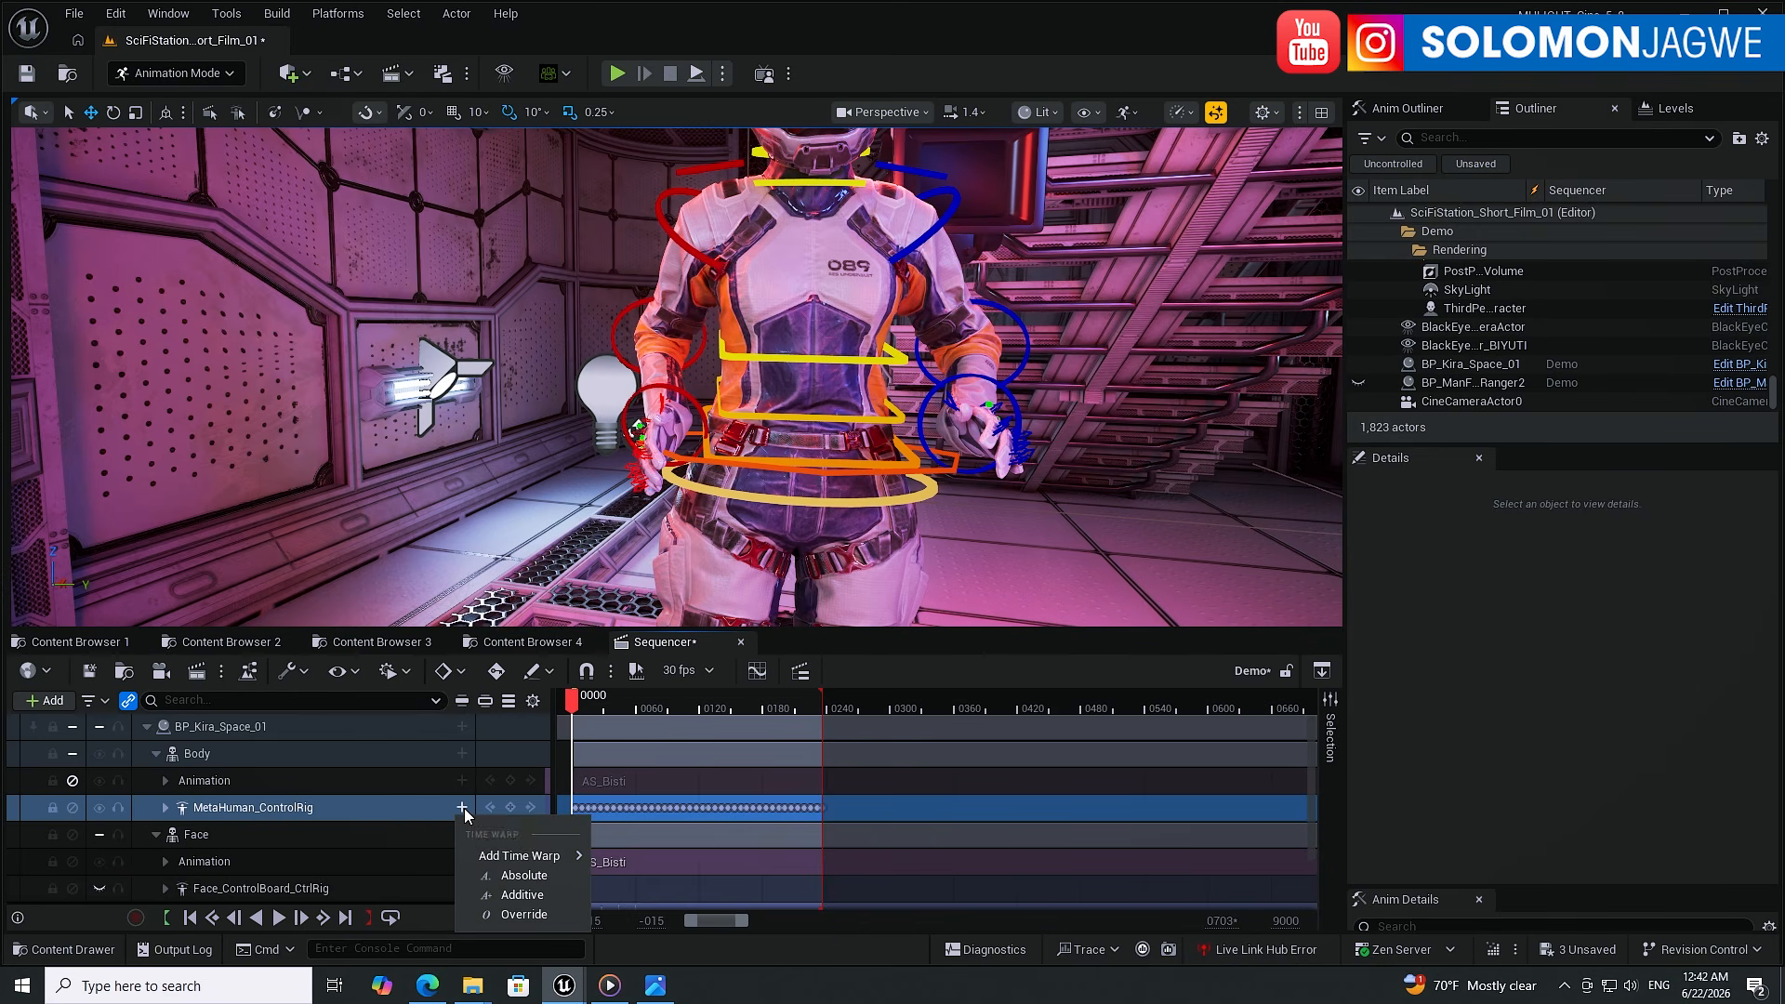
left_click(530, 897)
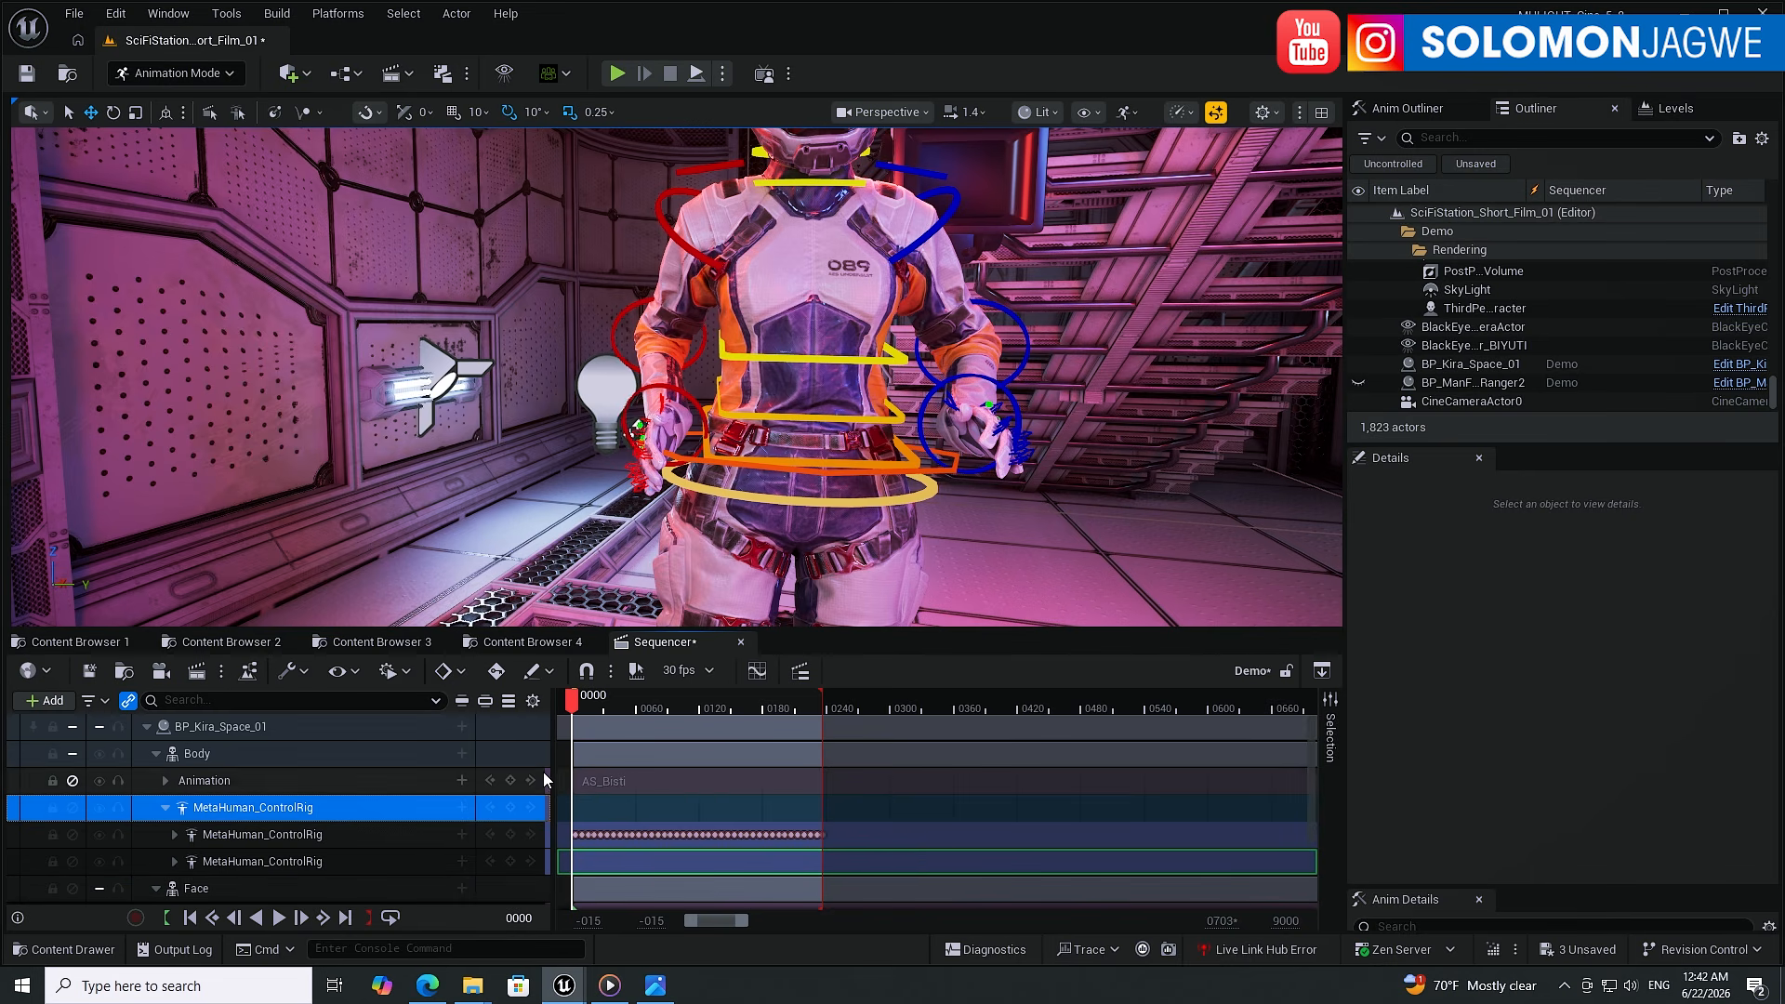
left_click(498, 675)
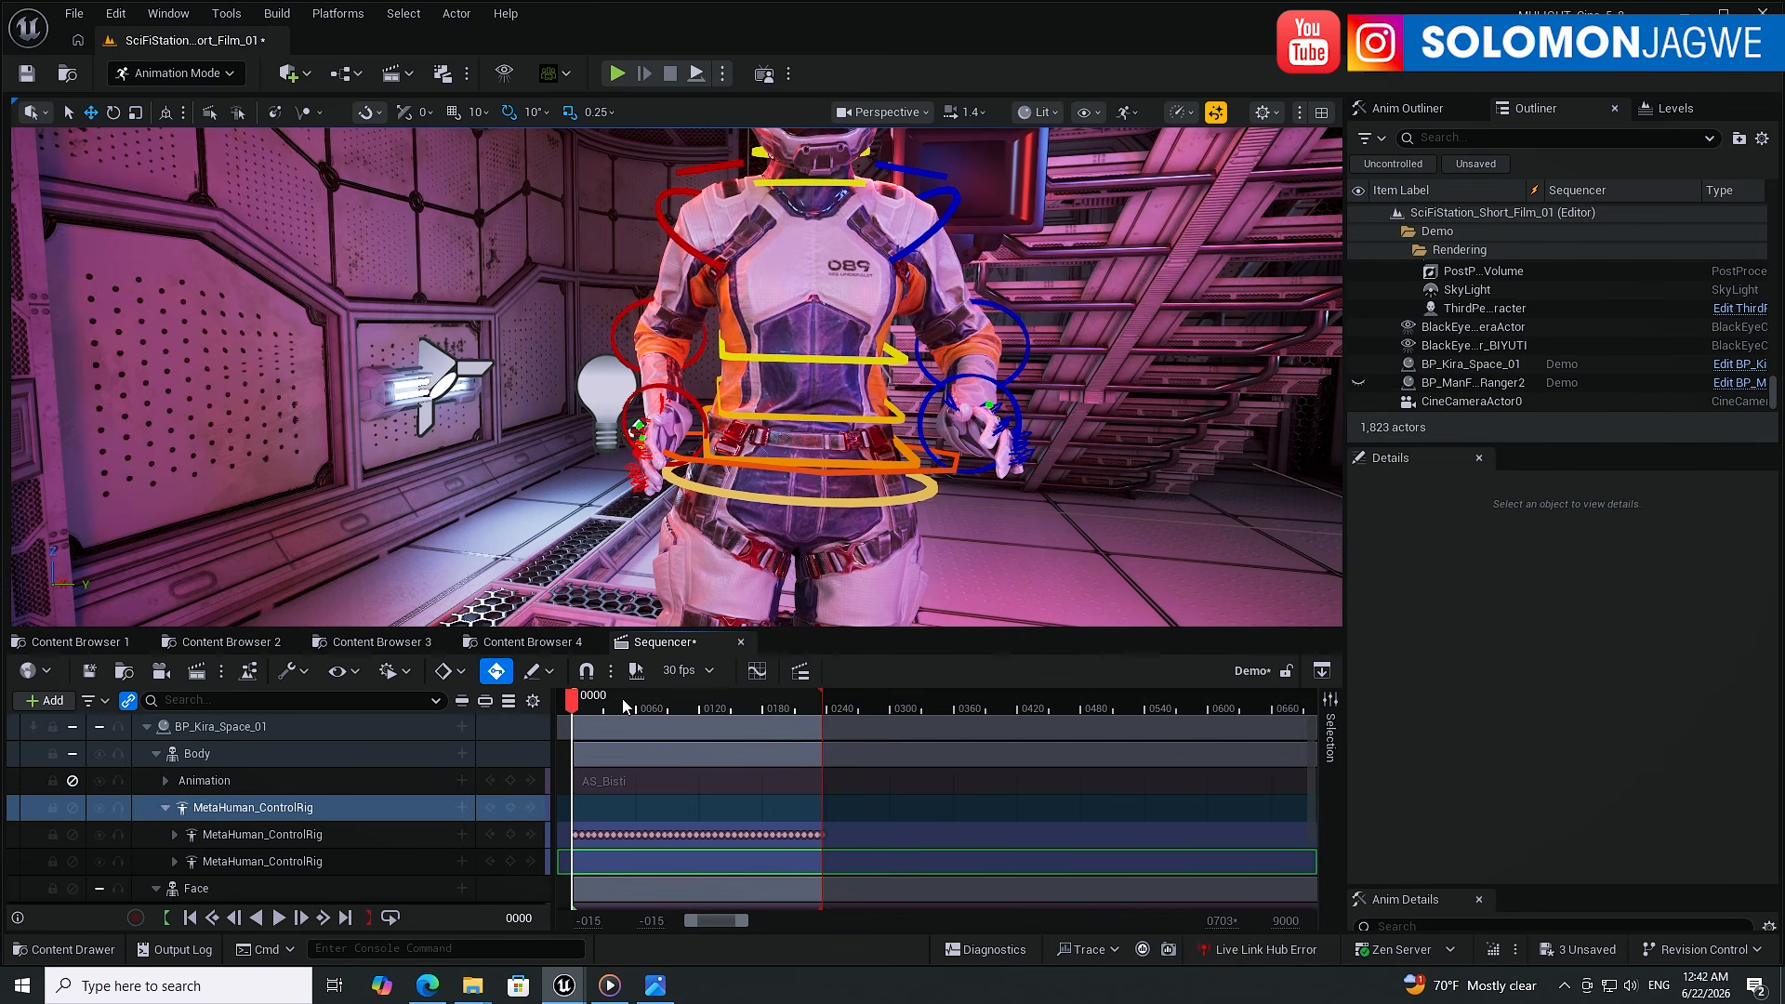
- At frame 73, rotate upperarm_r_fk_ctrl outward so Kira's right hand moves away from her left hand
left_click_drag(611, 705, 646, 705)
key("Right")
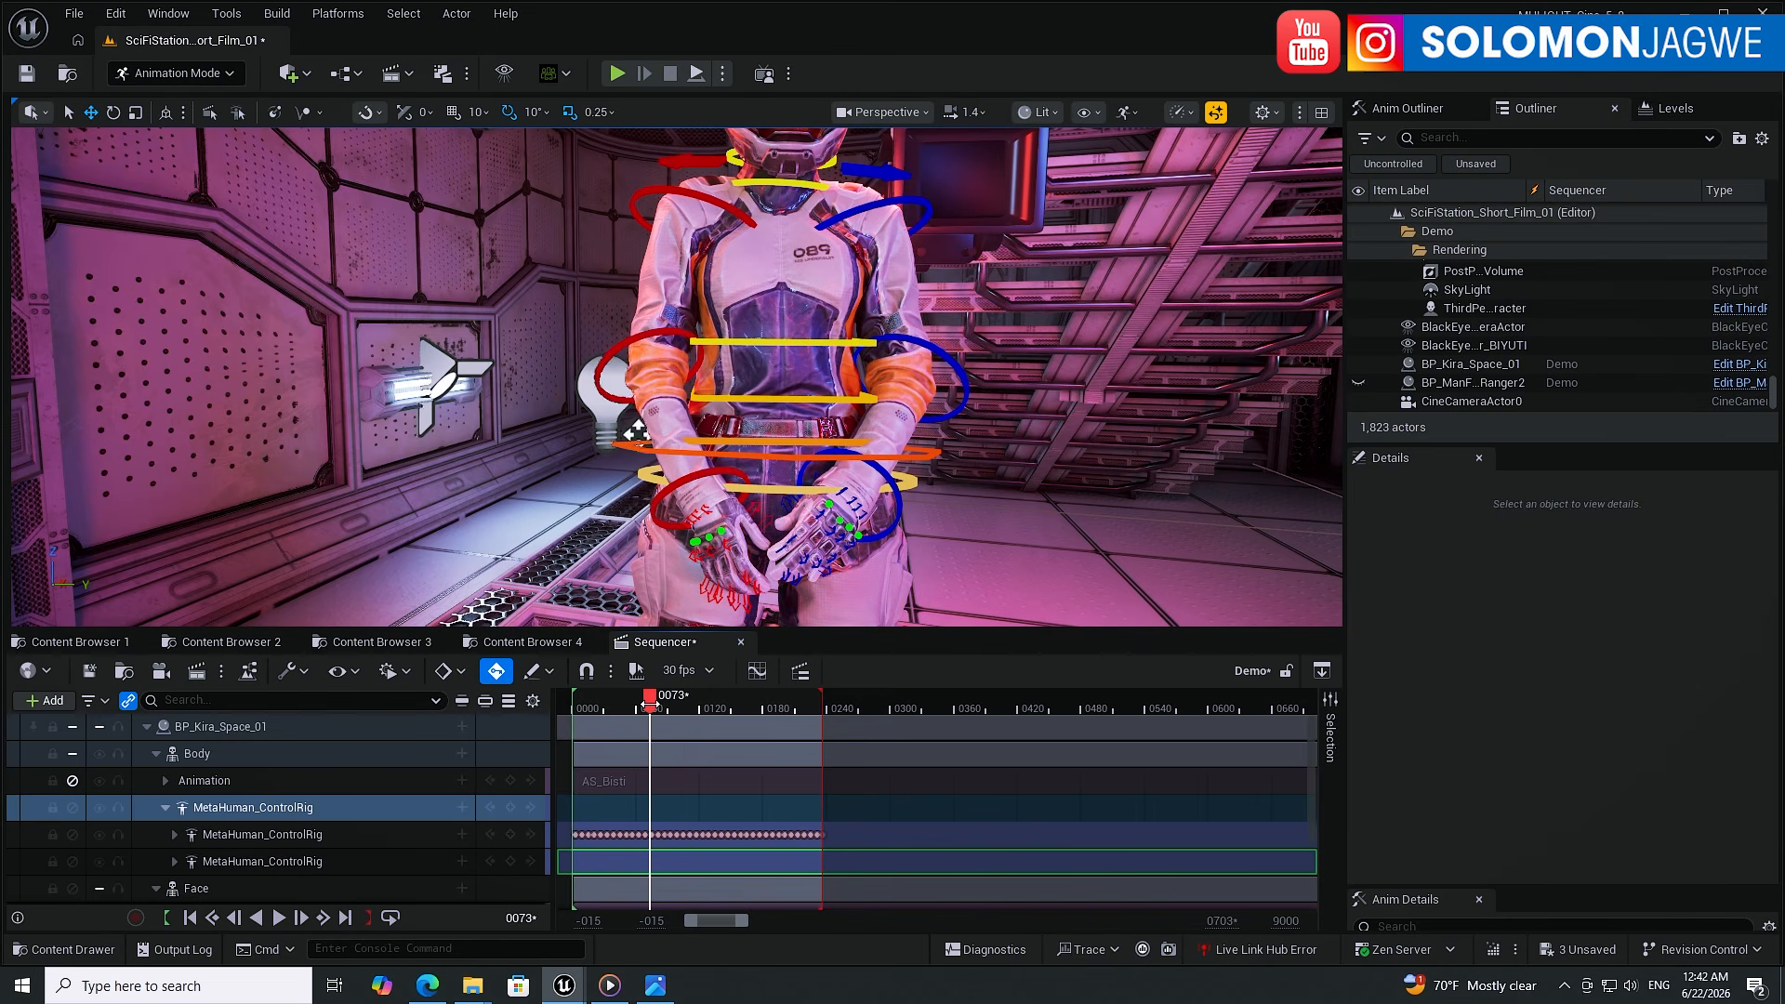
left_click(685, 191)
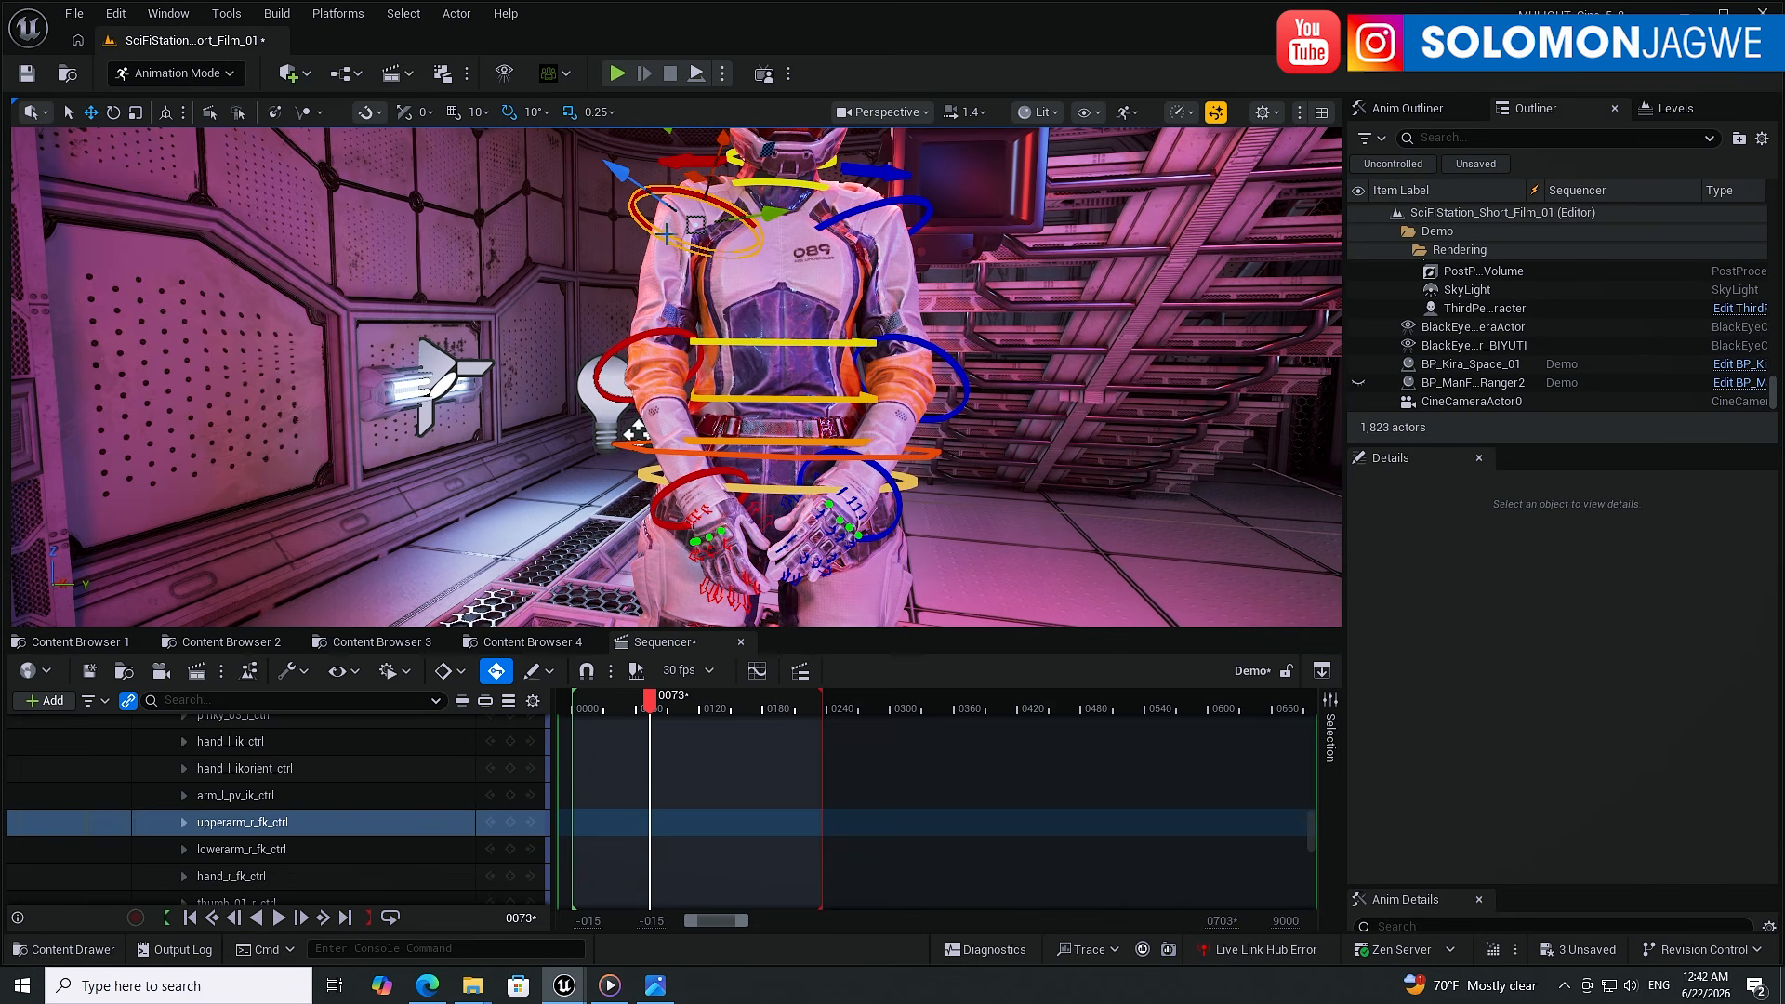
key("e")
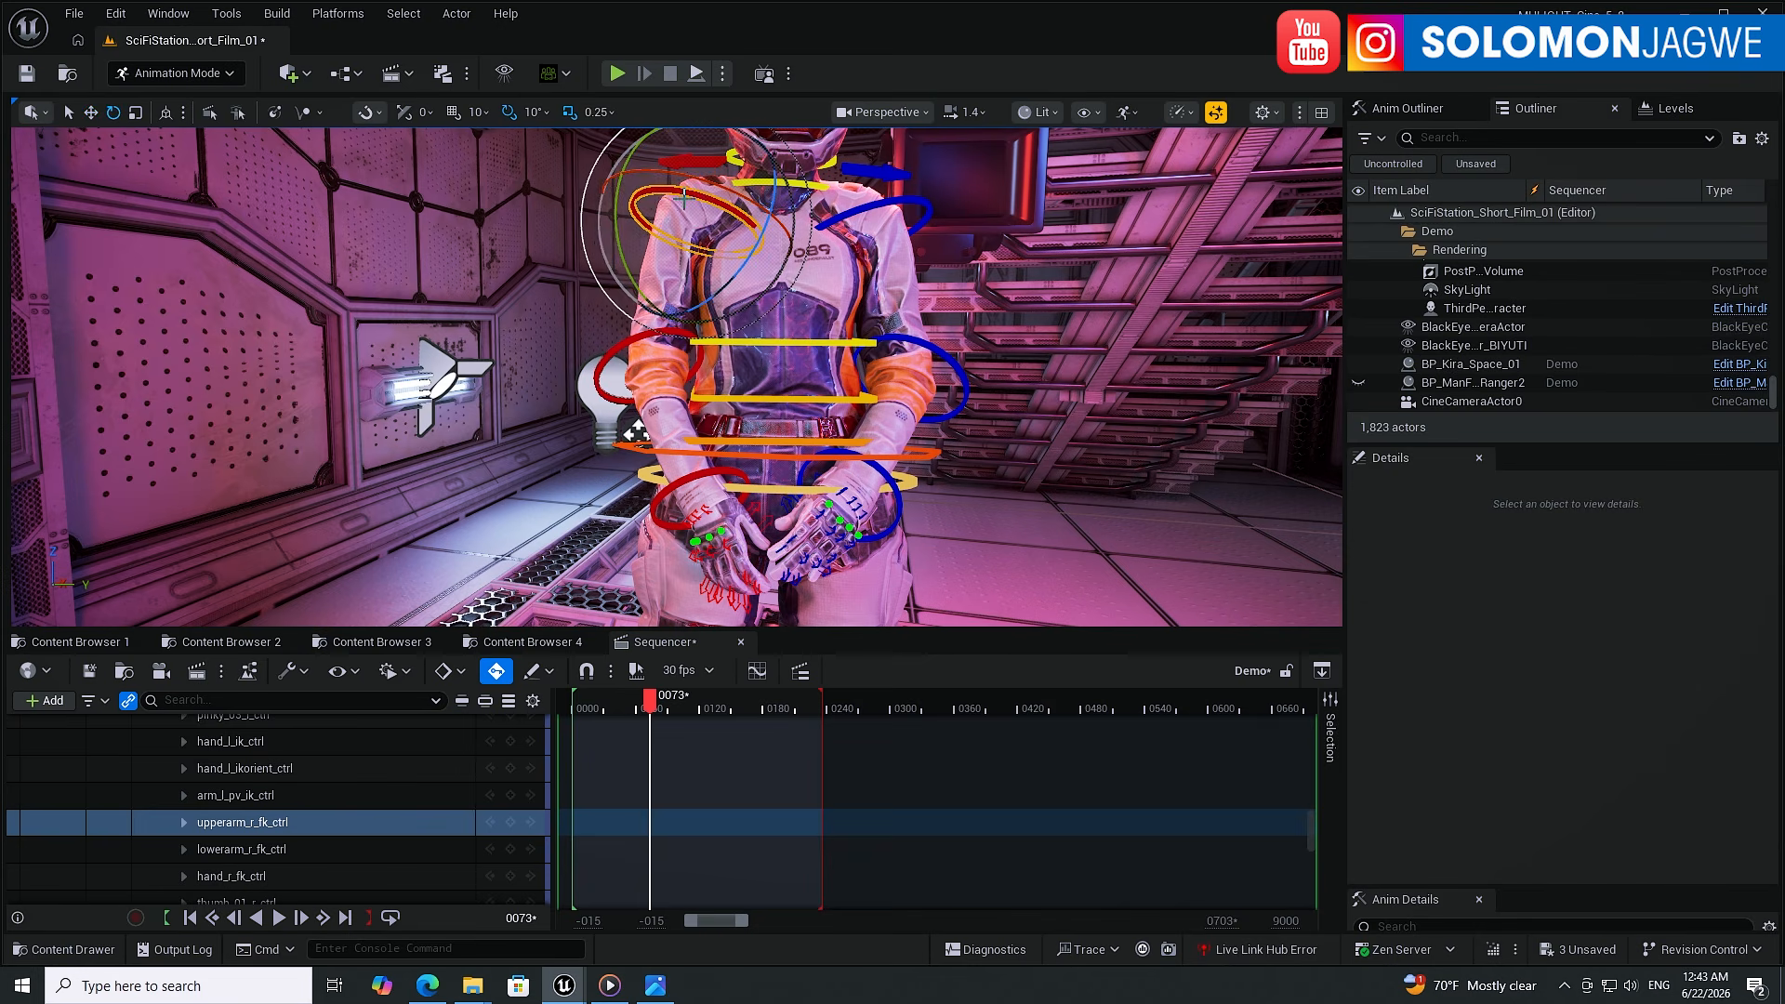
mouse_move(620, 241)
left_mouse_down()
mouse_move(615, 219)
mouse_move(622, 240)
left_mouse_up()
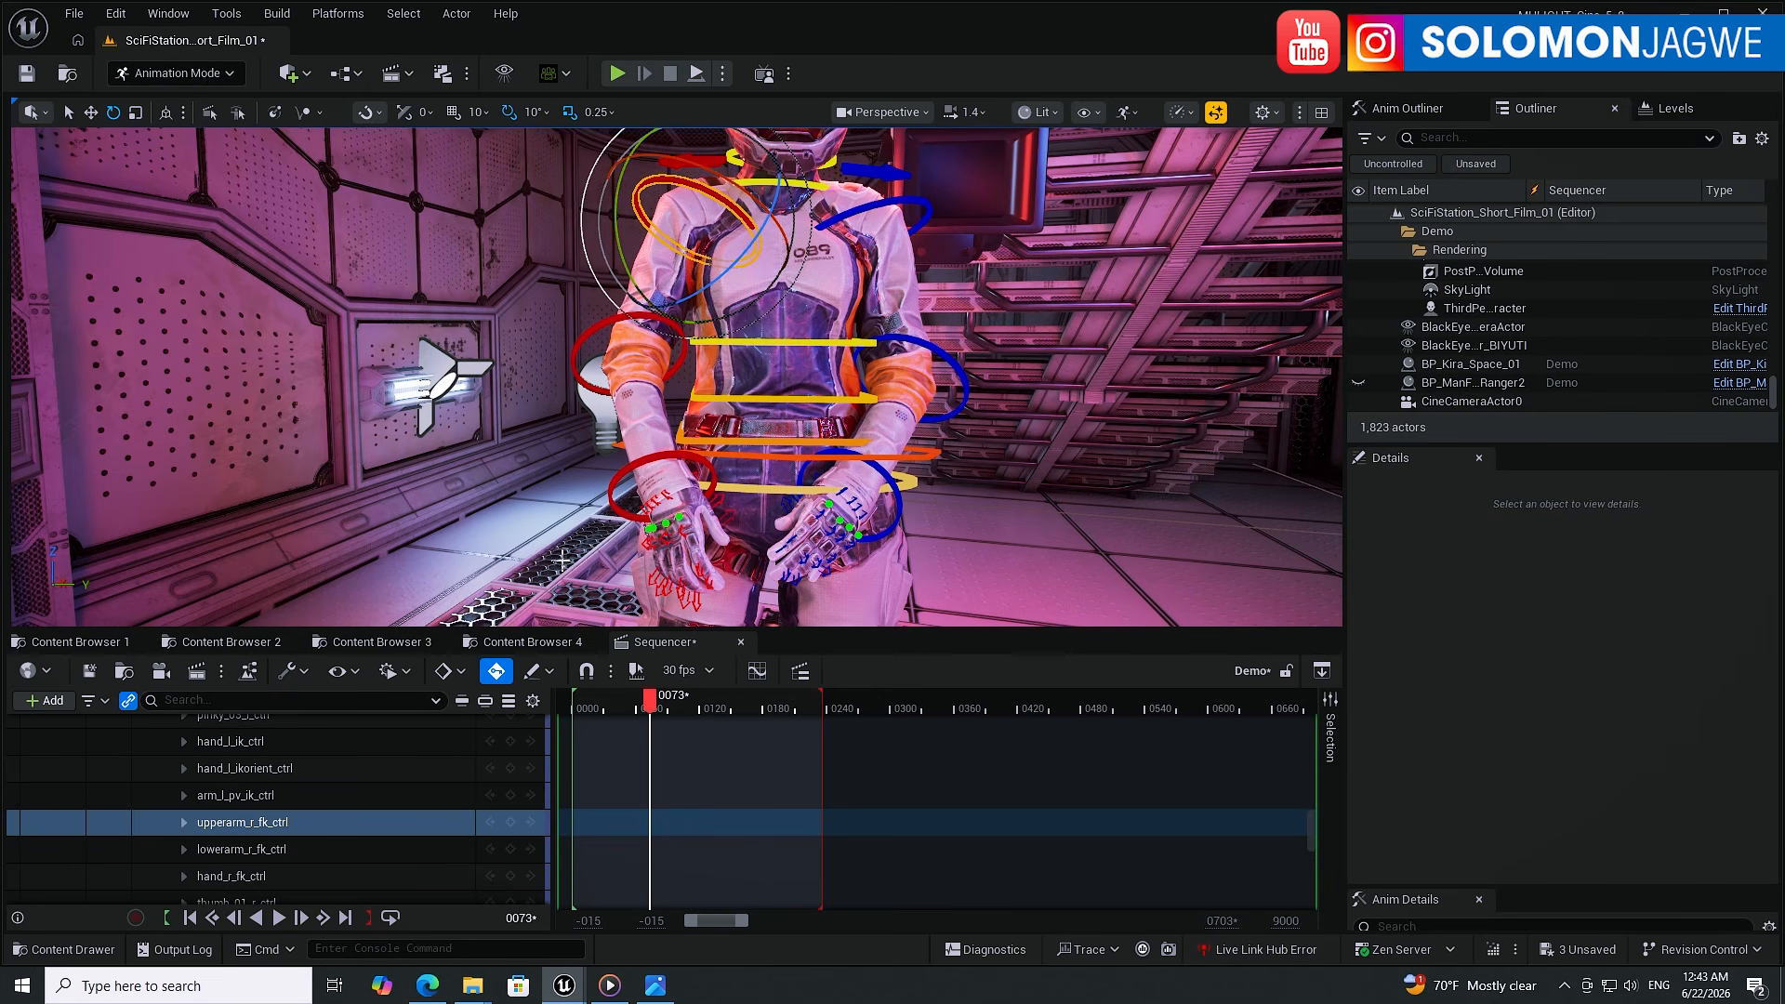
- Set the keying mode to Key All and refine the outward rotation of upperarm_r_fk_ctrl at frame 73
left_click(444, 675)
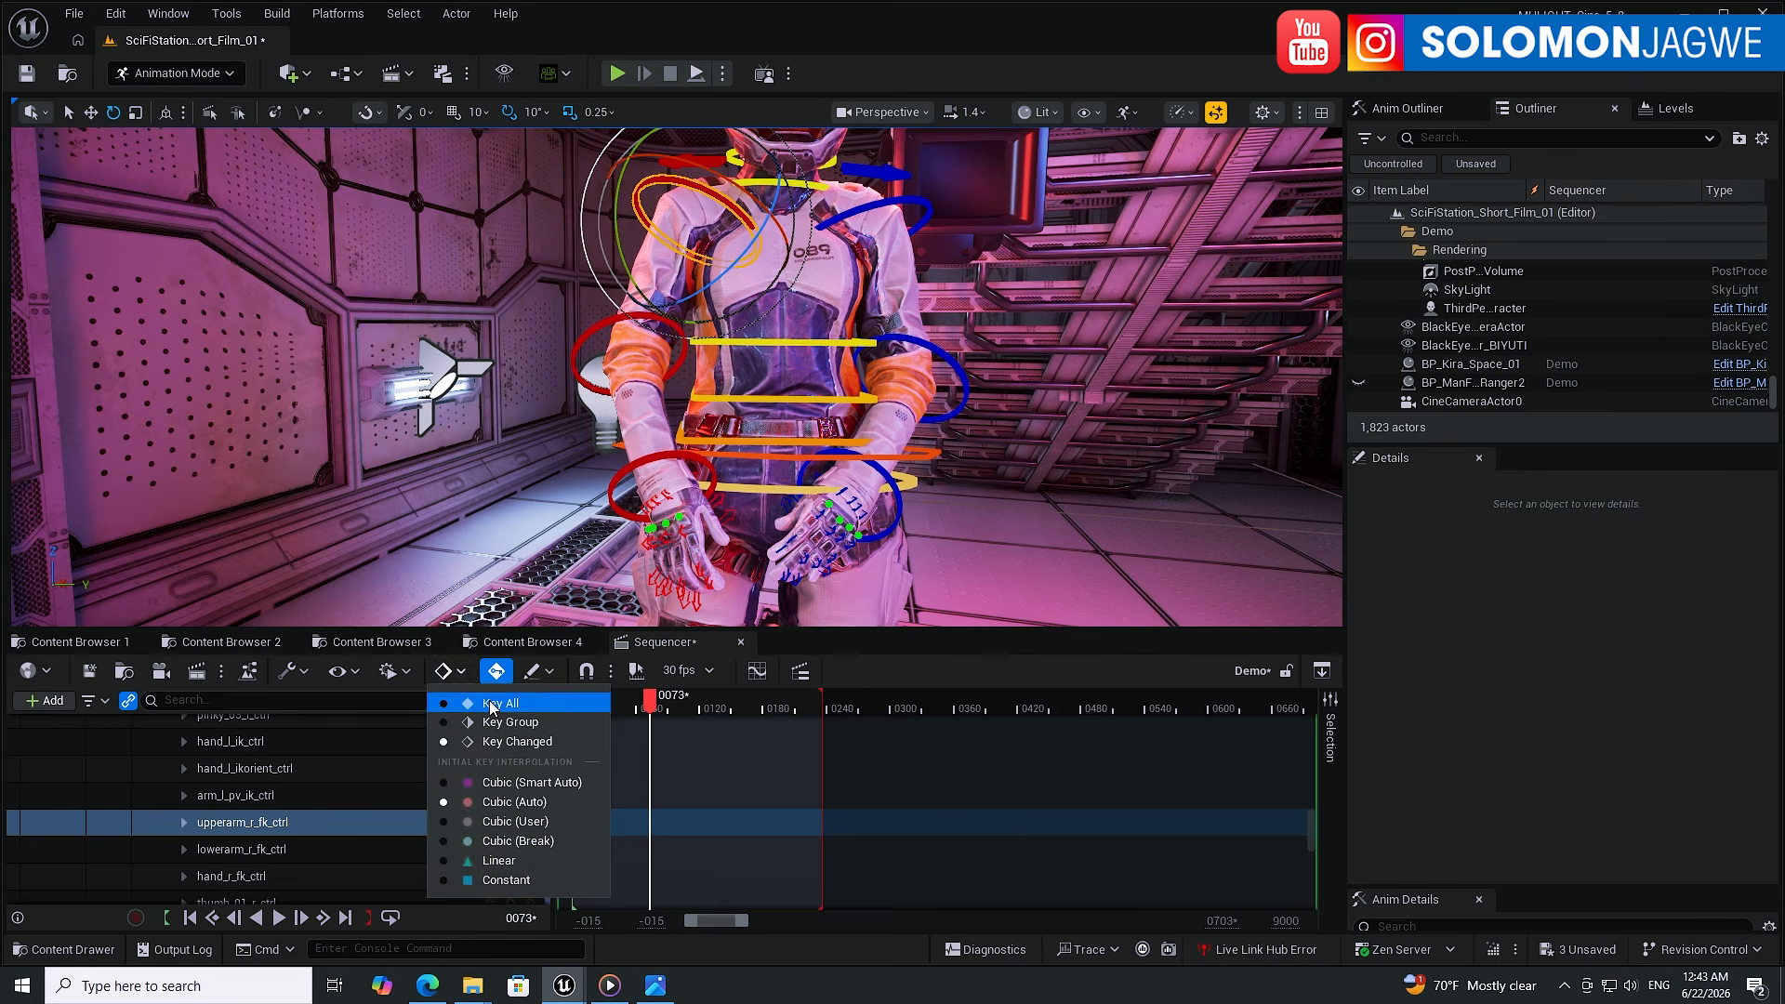
left_click(491, 704)
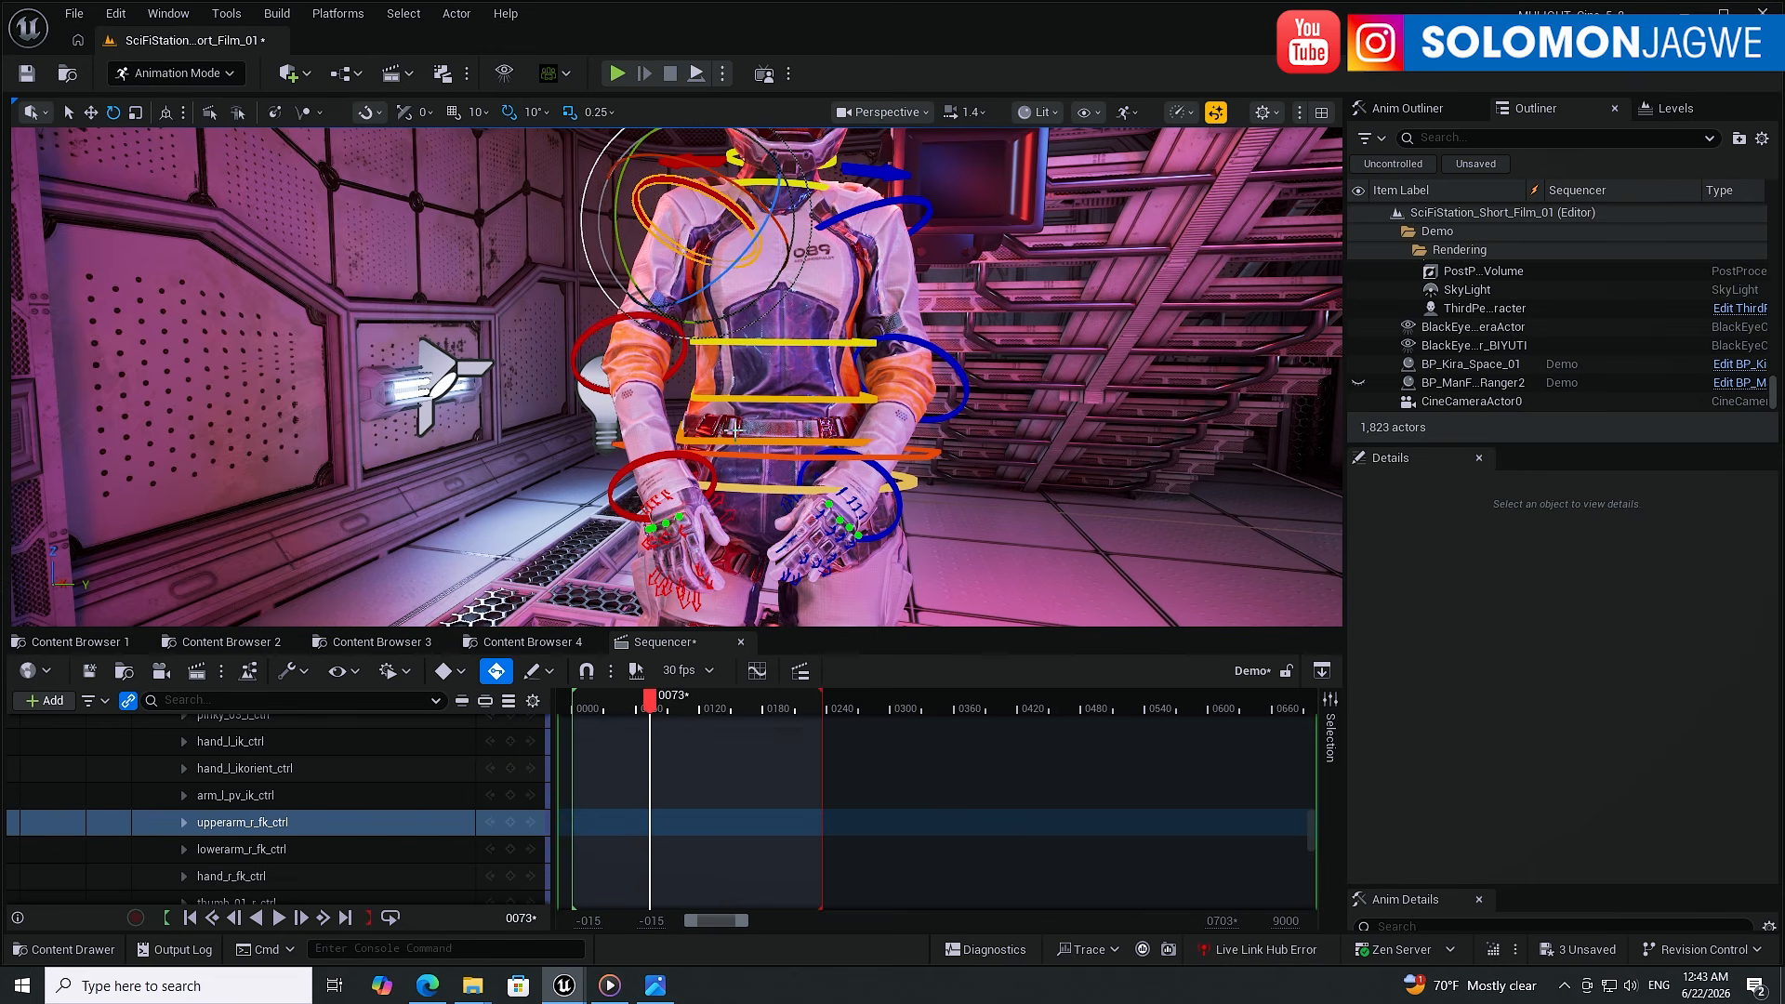
left_click_drag(619, 239, 649, 433)
left_click_drag(613, 226, 613, 226)
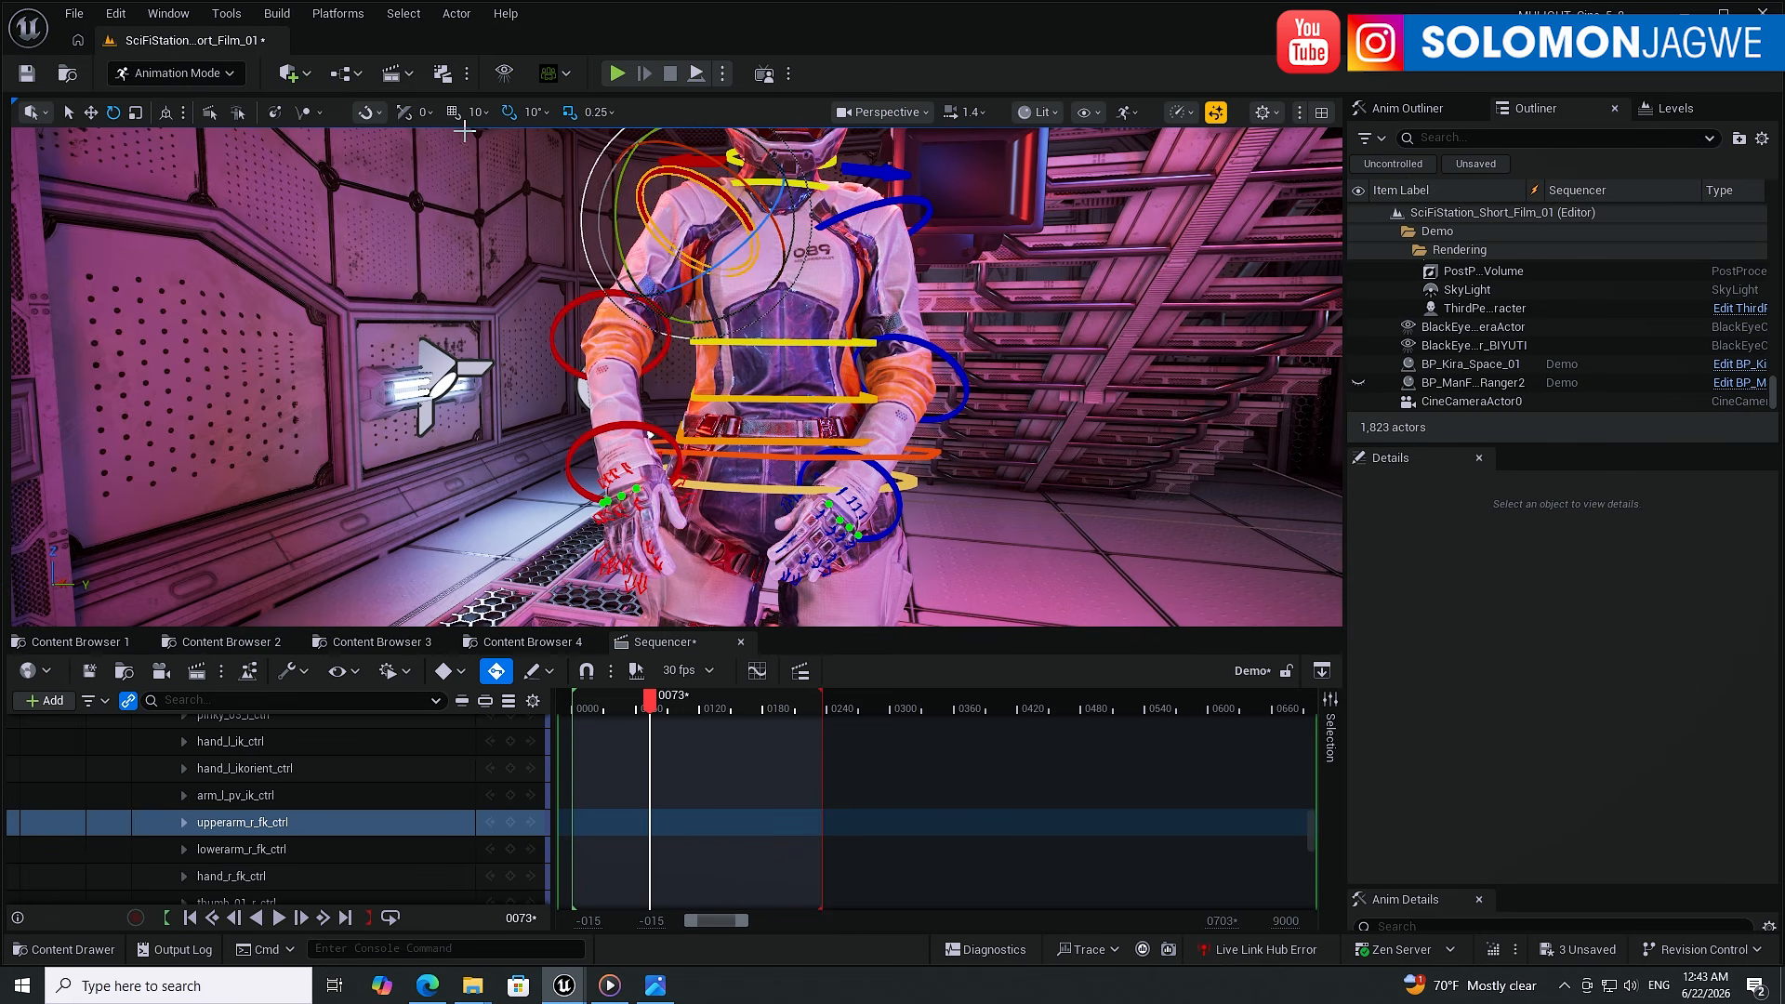
left_click(510, 112)
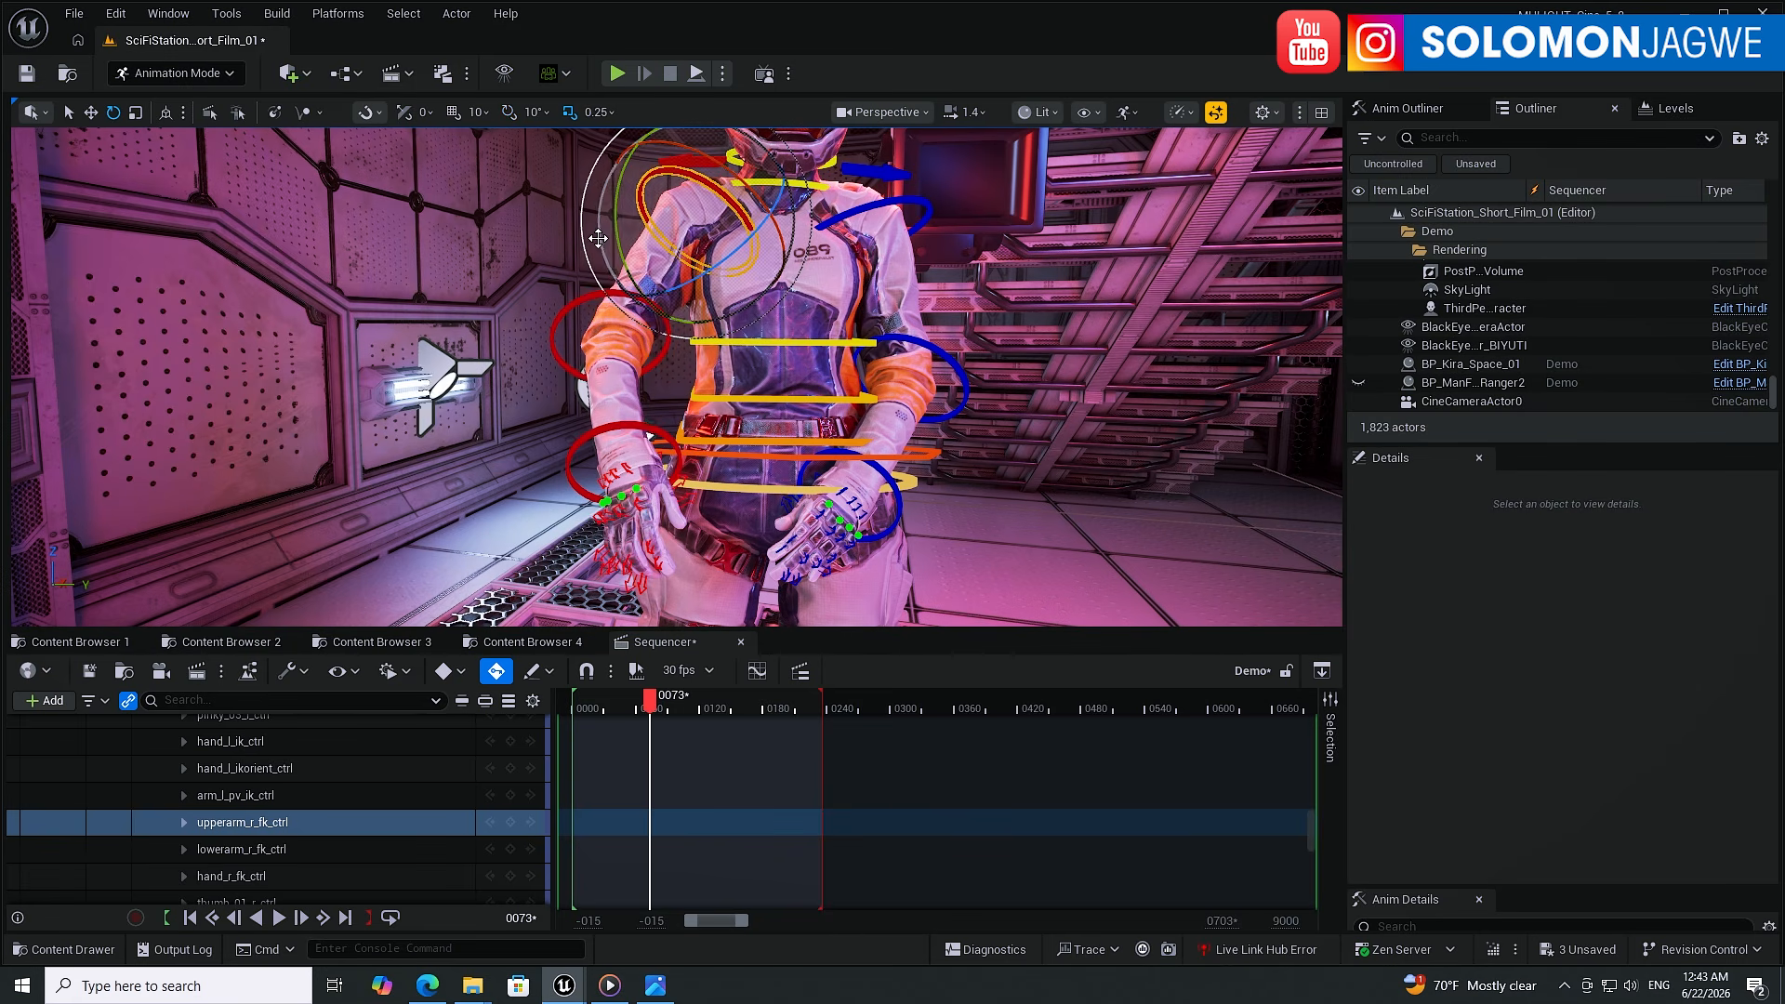
mouse_move(608, 214)
left_mouse_down()
mouse_move(597, 177)
mouse_move(603, 244)
left_mouse_up()
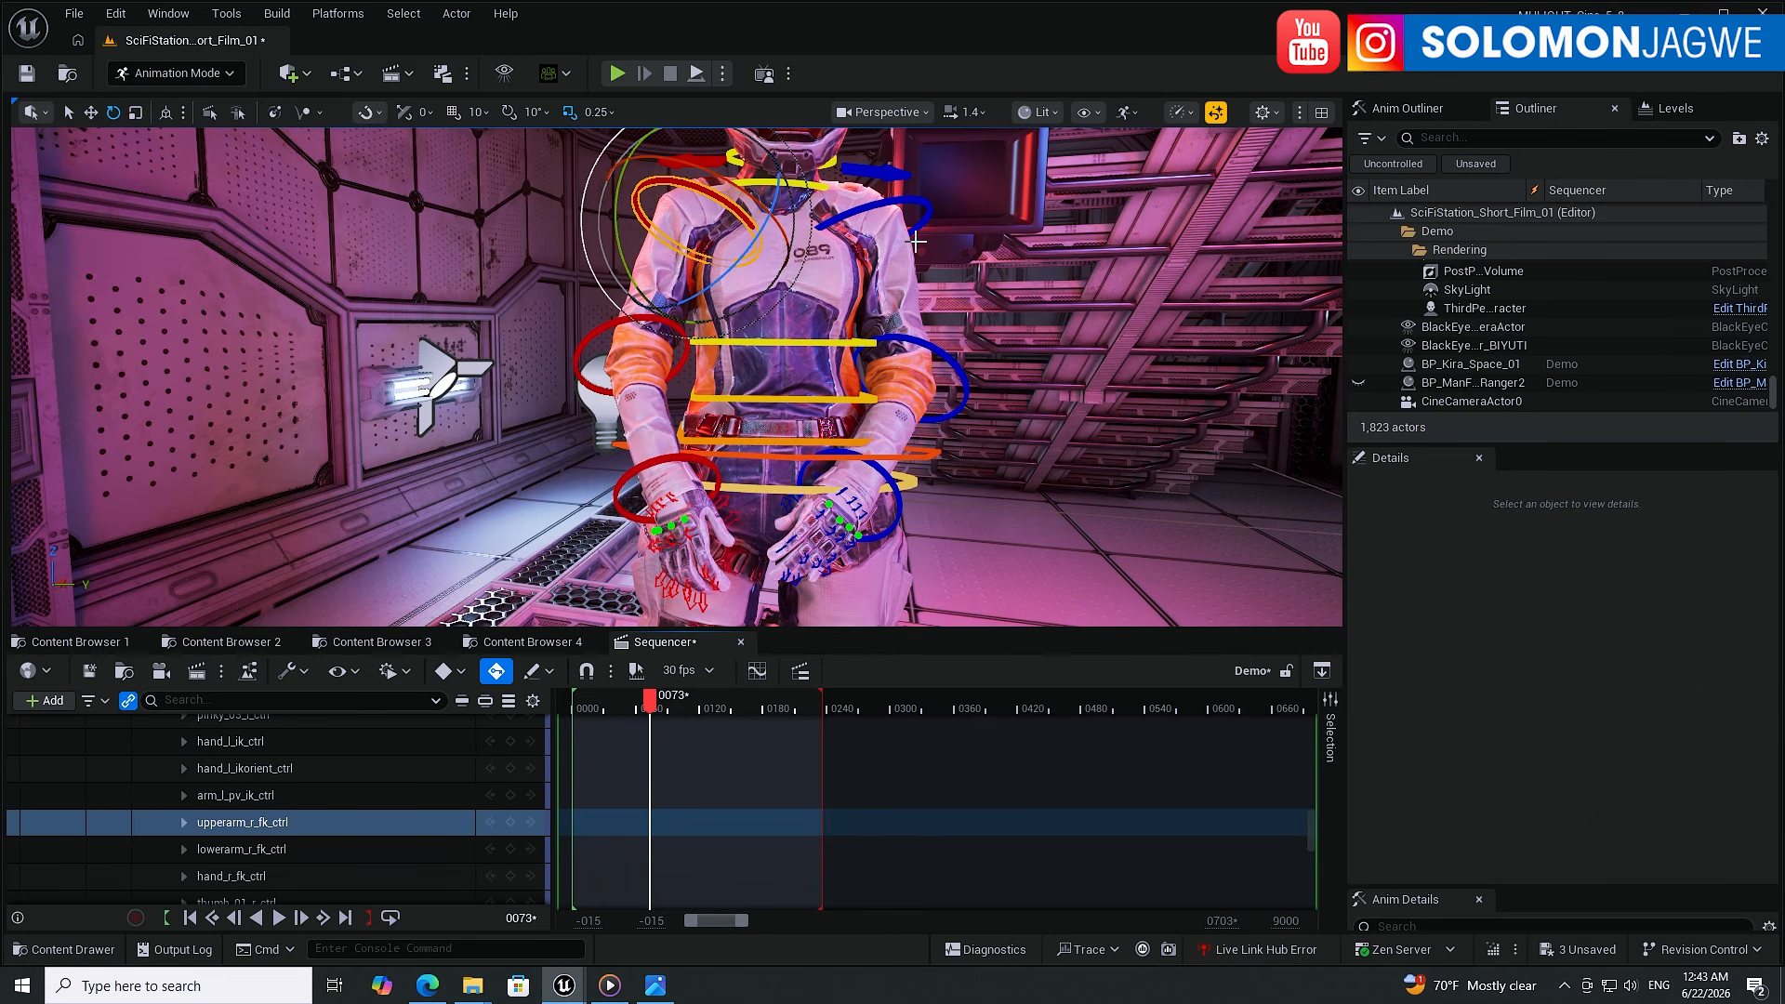
- Rotate upperarm_l_fk_ctrl outward at frame 73 and check the adjusted arm motion by playback and scrubbing to frame 86
left_click(926, 203)
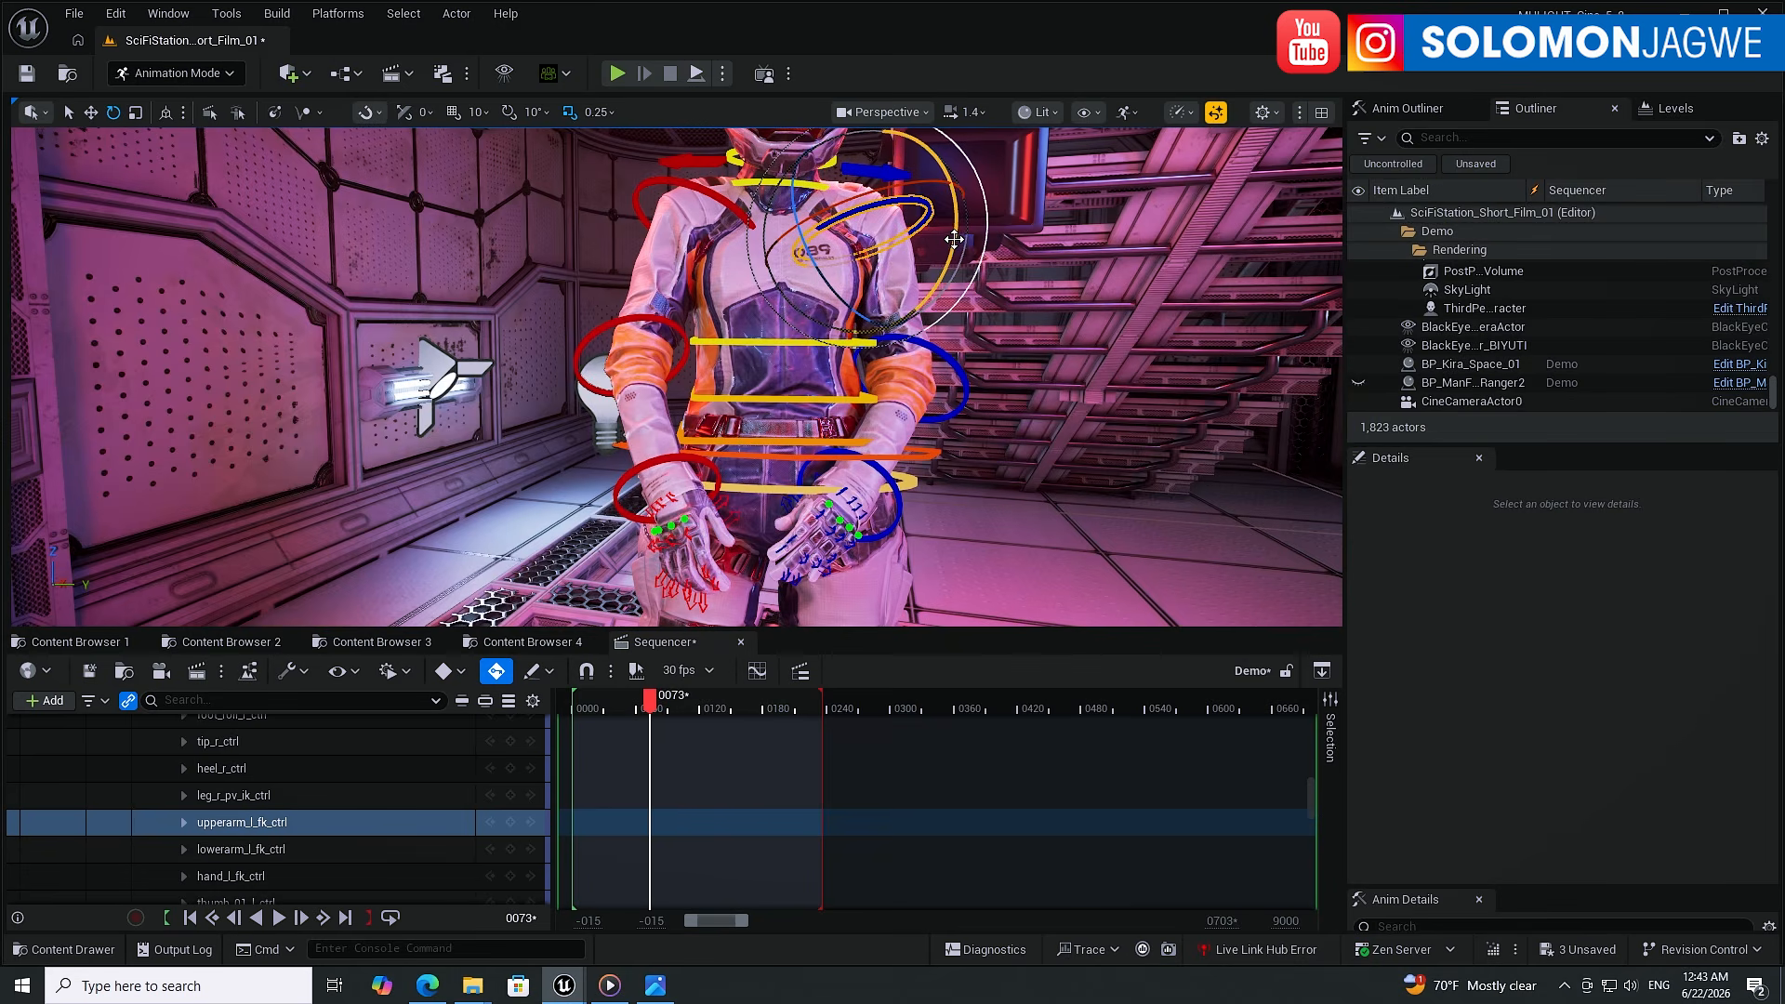
left_click_drag(955, 240, 952, 225)
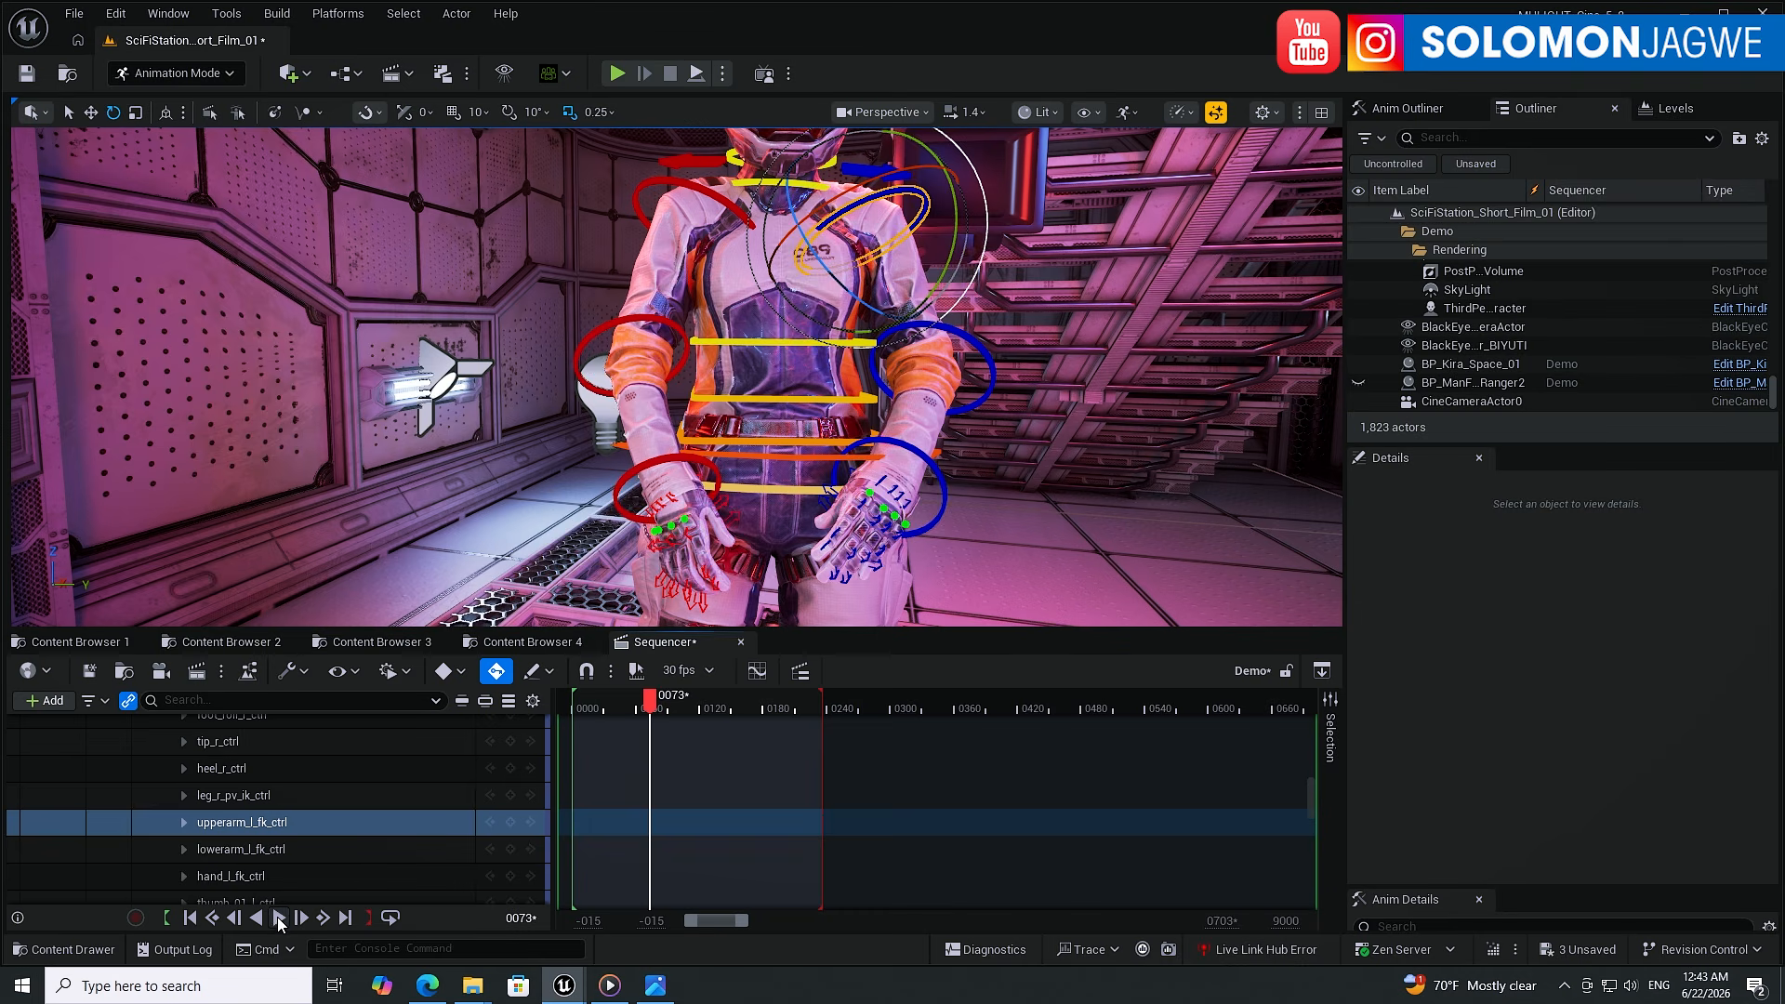
left_click(278, 919)
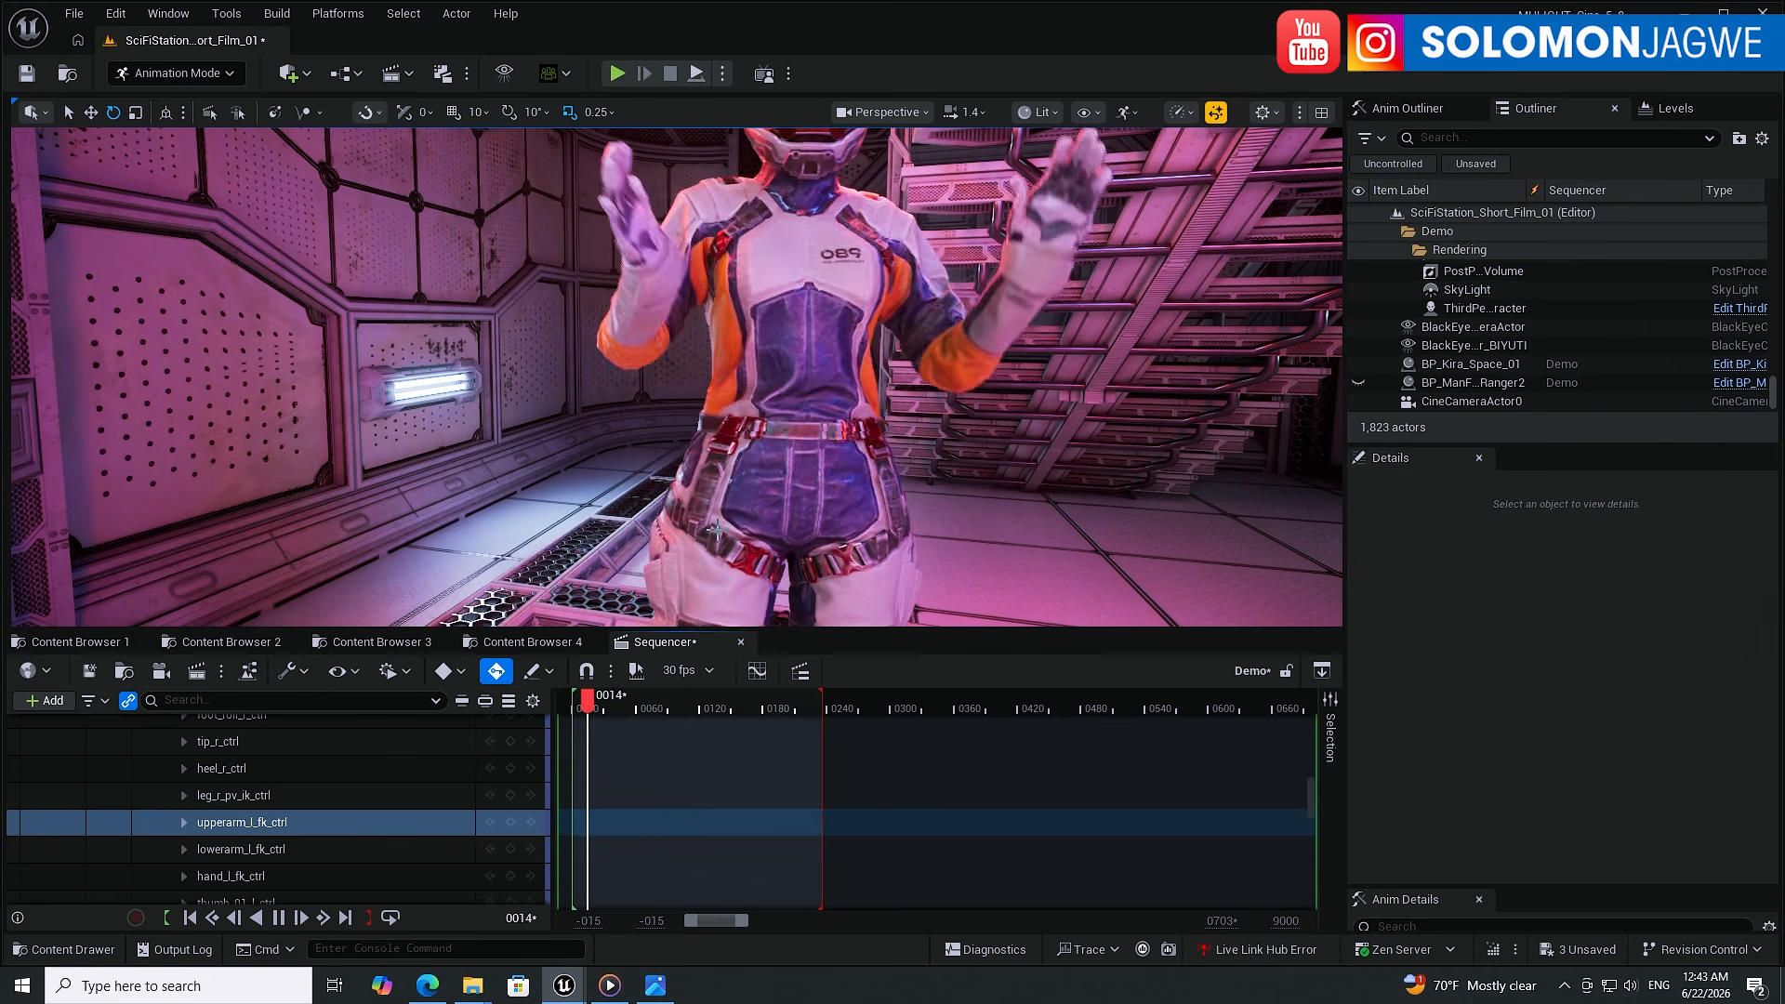
key("space")
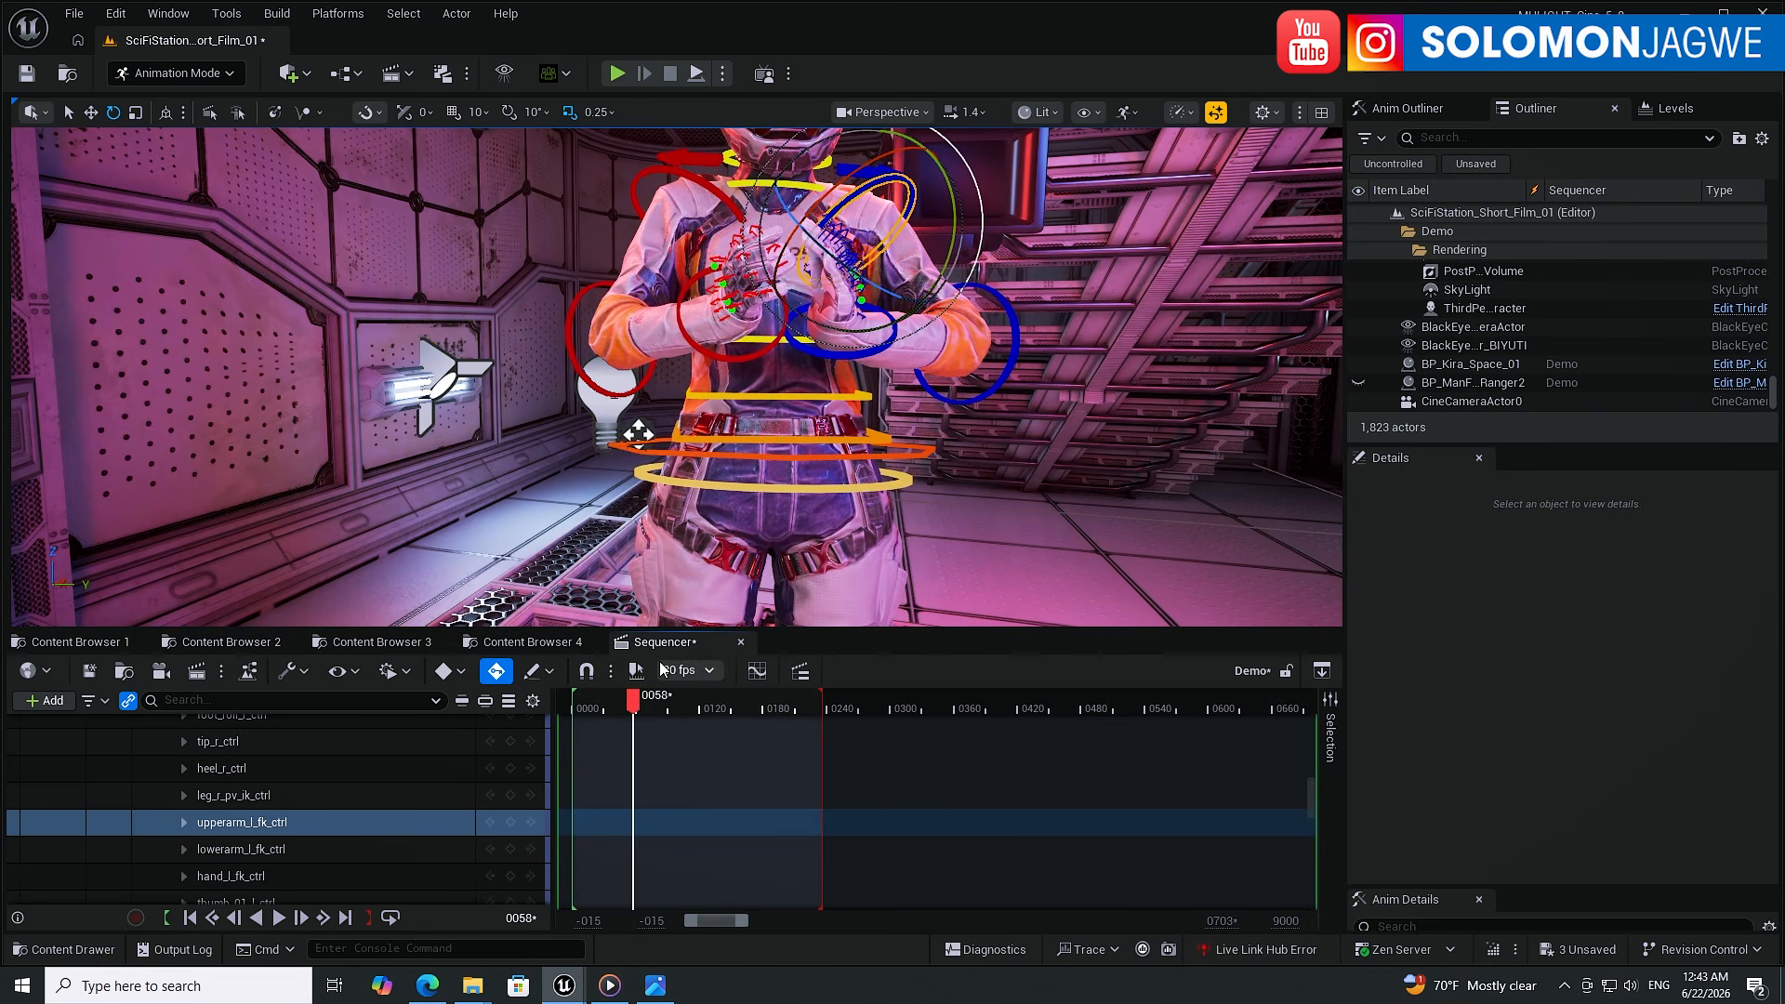
mouse_move(636, 706)
left_mouse_down()
mouse_move(586, 703)
mouse_move(662, 699)
left_mouse_up()
- Collapse the additive MetaHuman_ControlRig layer, then mute and reactivate it while scrubbing to frame 77 to compare Kira's arm poses
scroll(493, 794, "up", 15)
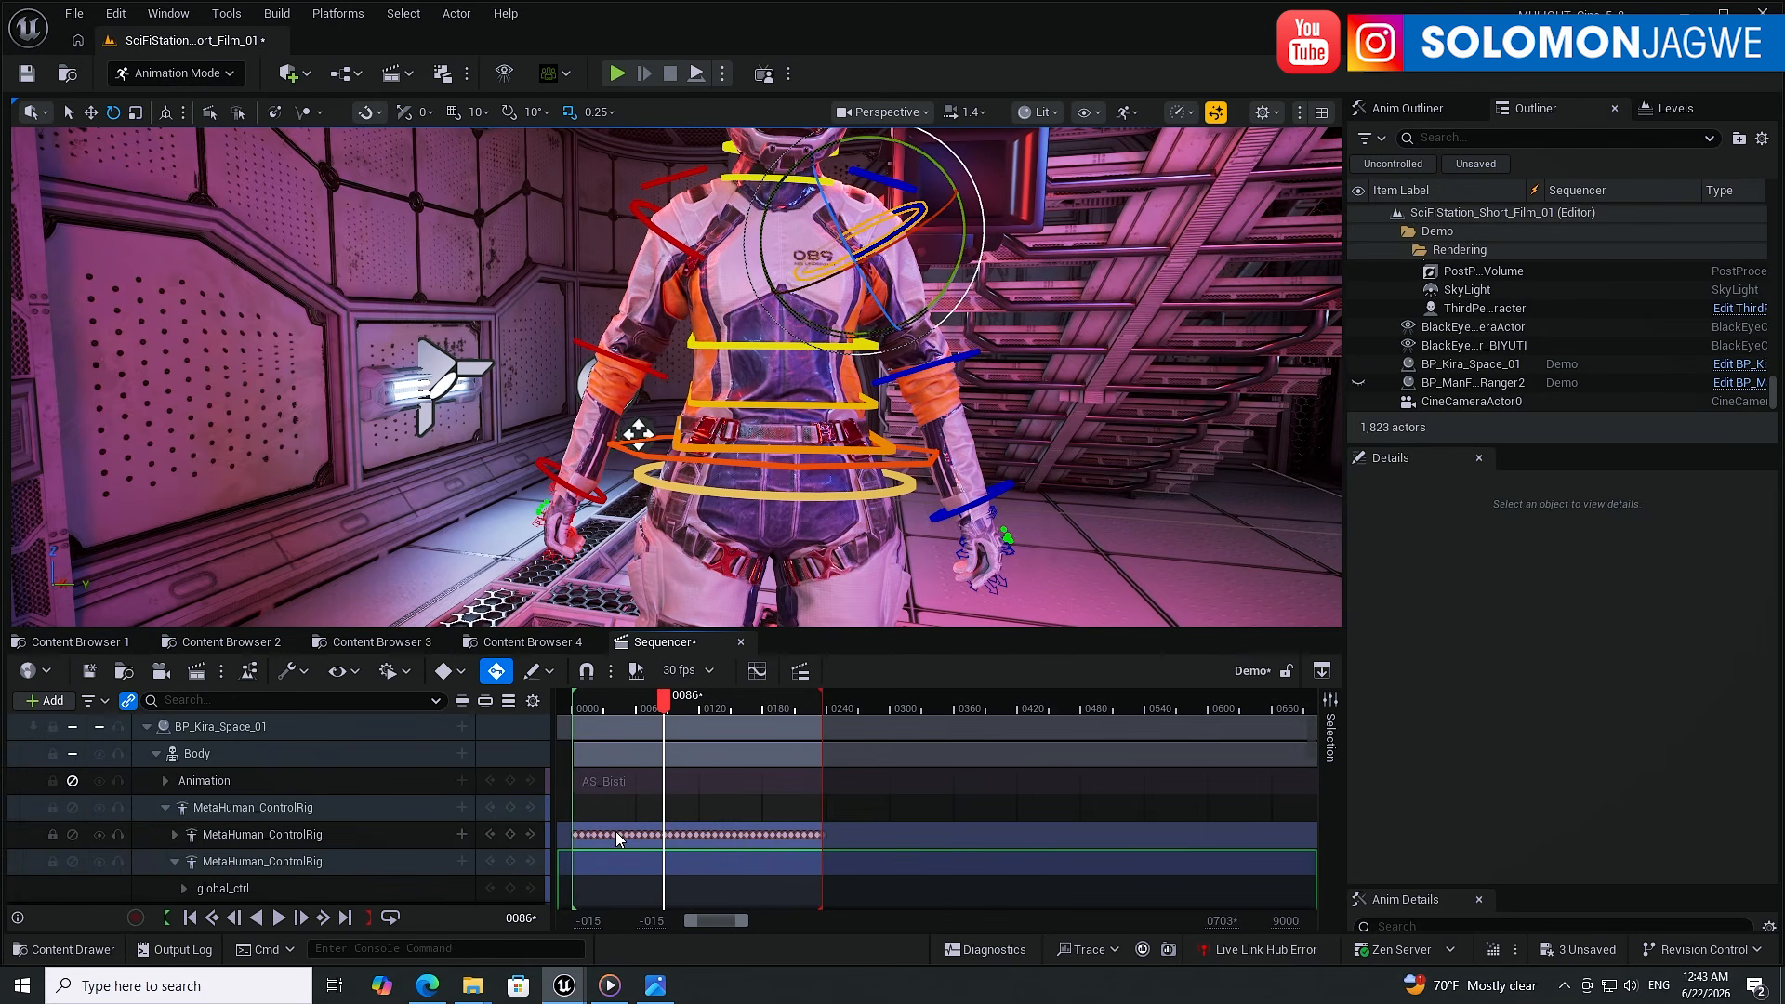
scroll(446, 832, "down", 1)
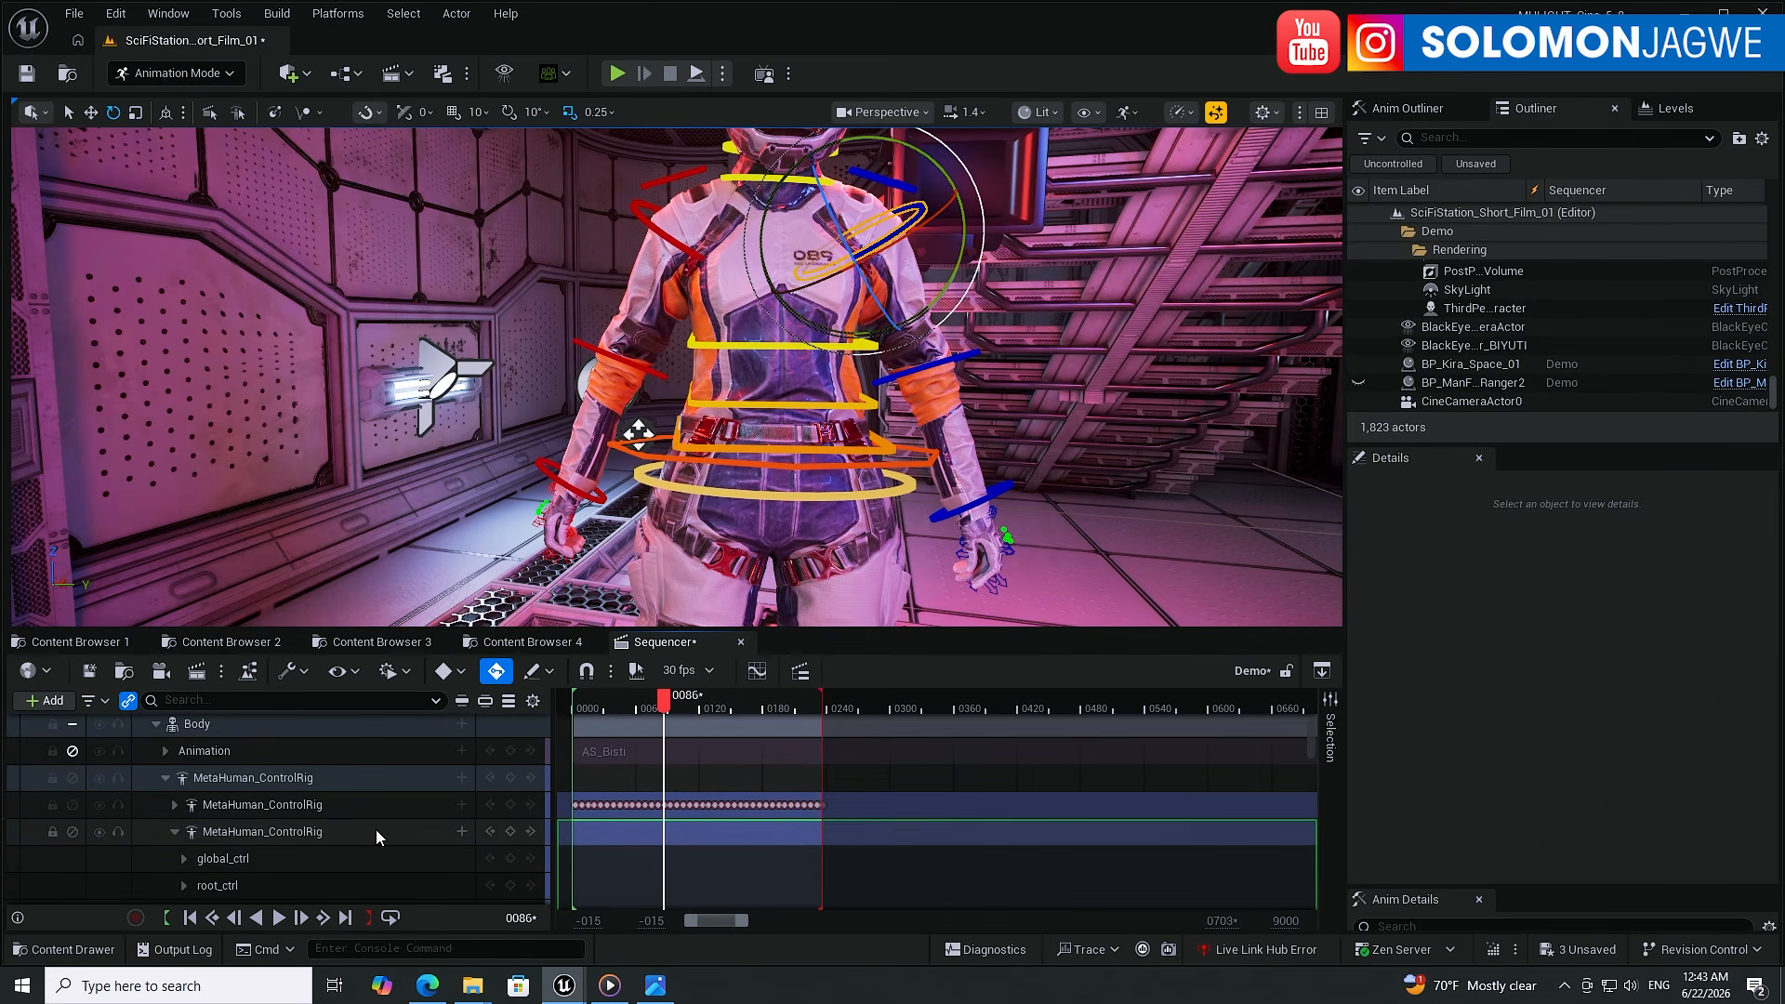
left_click(176, 838)
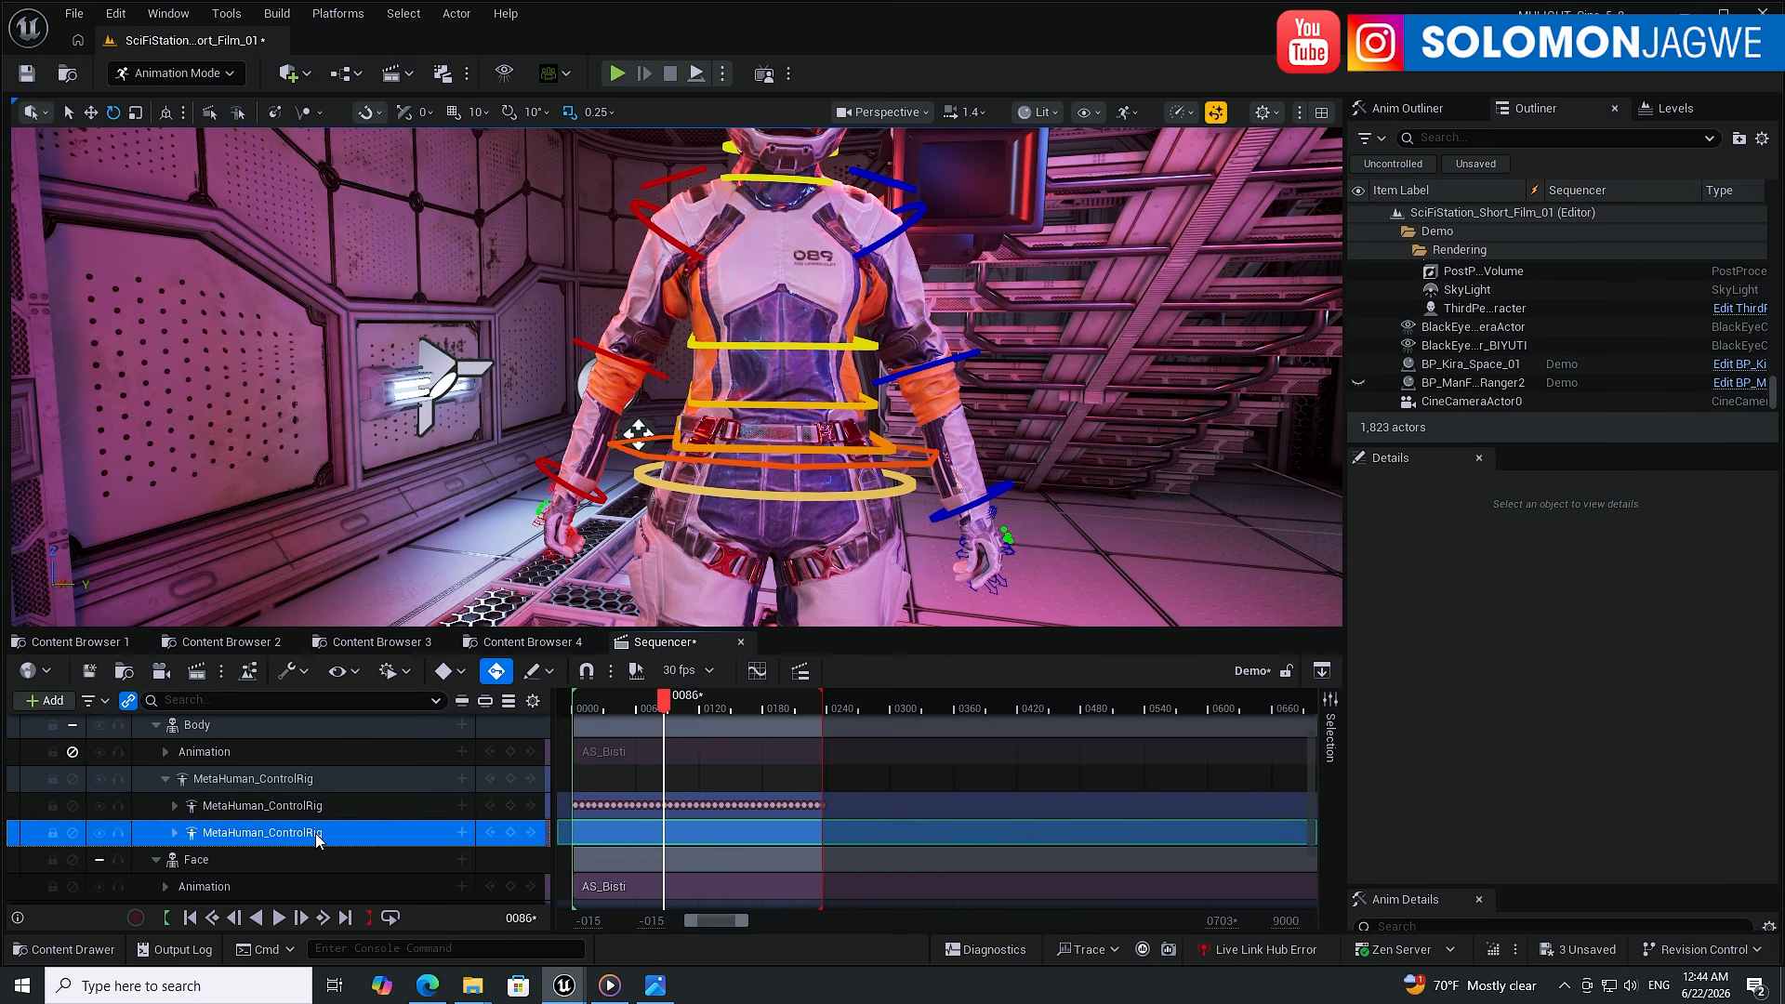
left_click(74, 835)
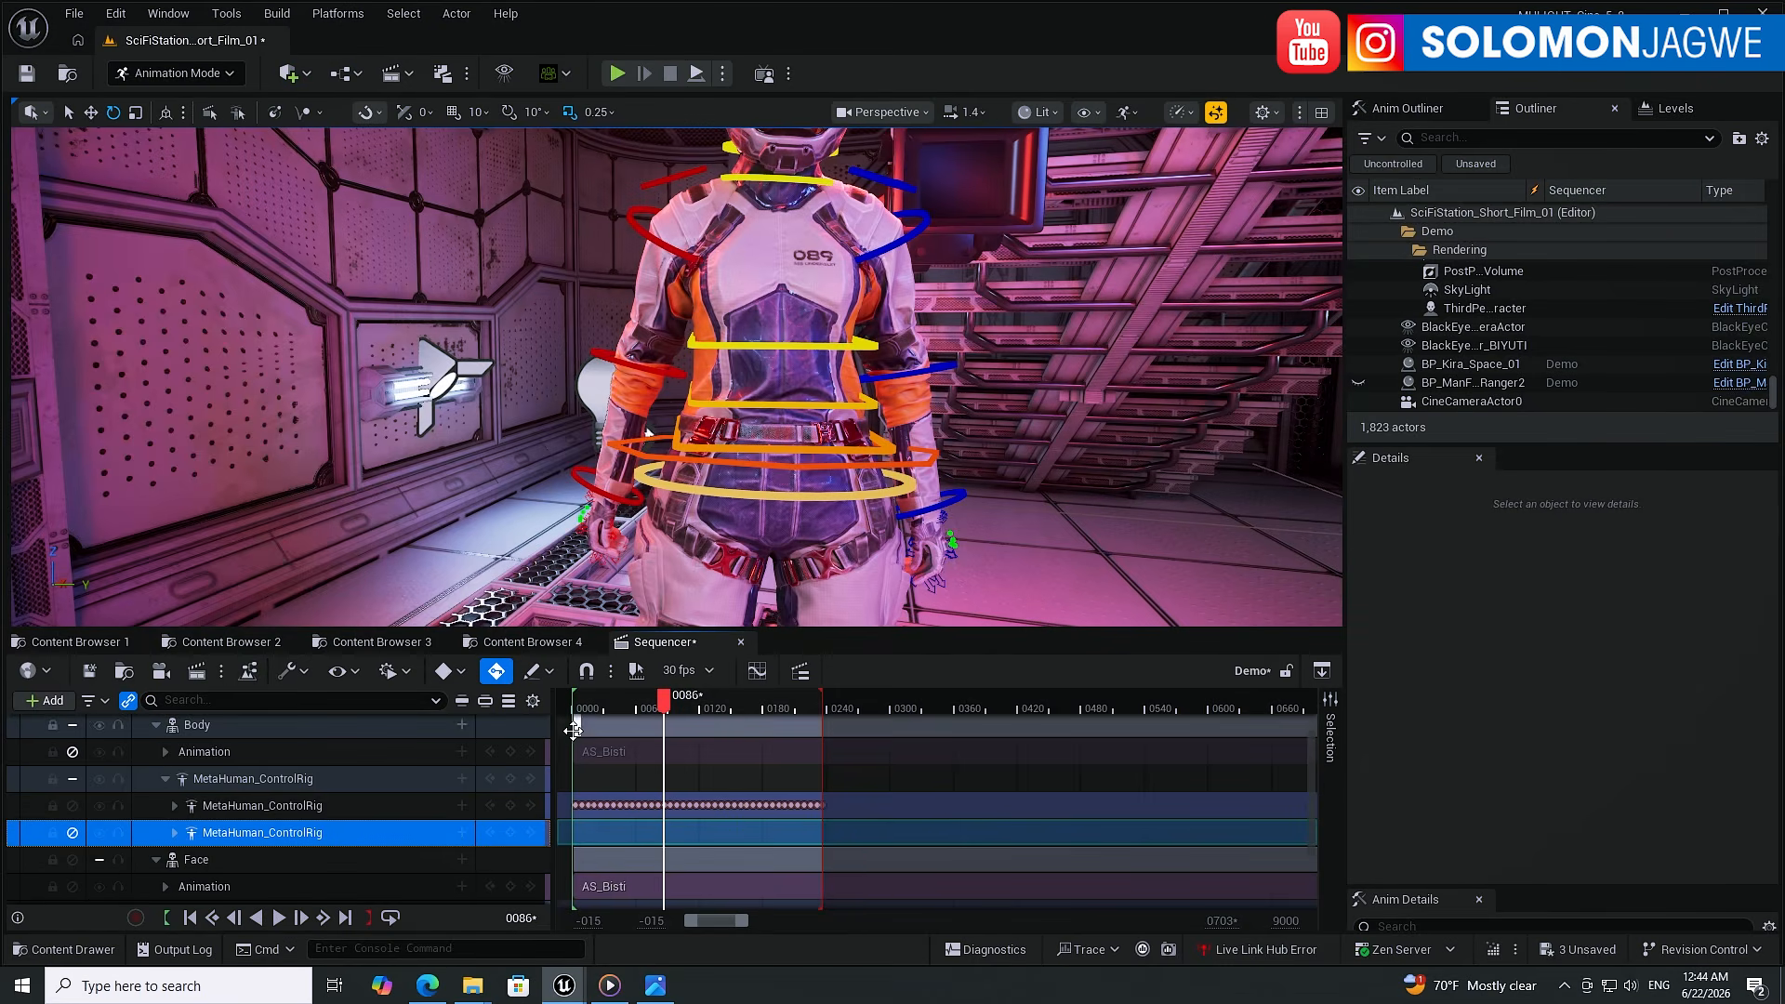
left_click_drag(604, 708, 654, 716)
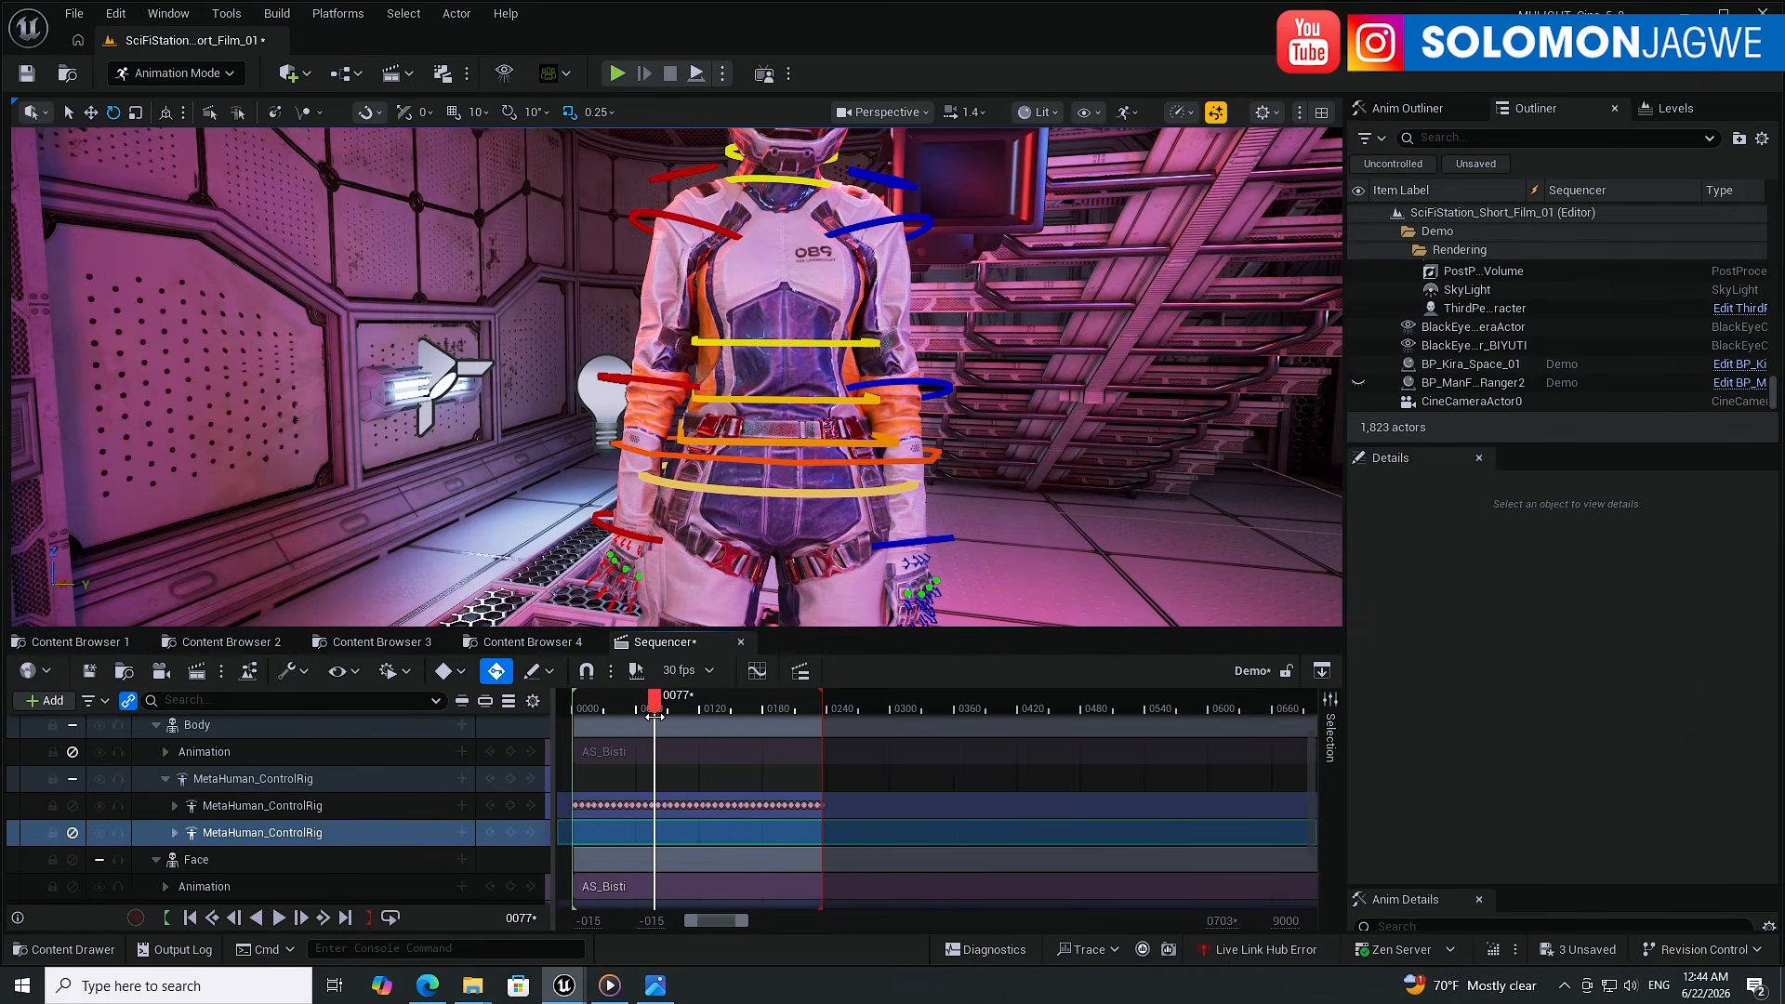
left_click(73, 833)
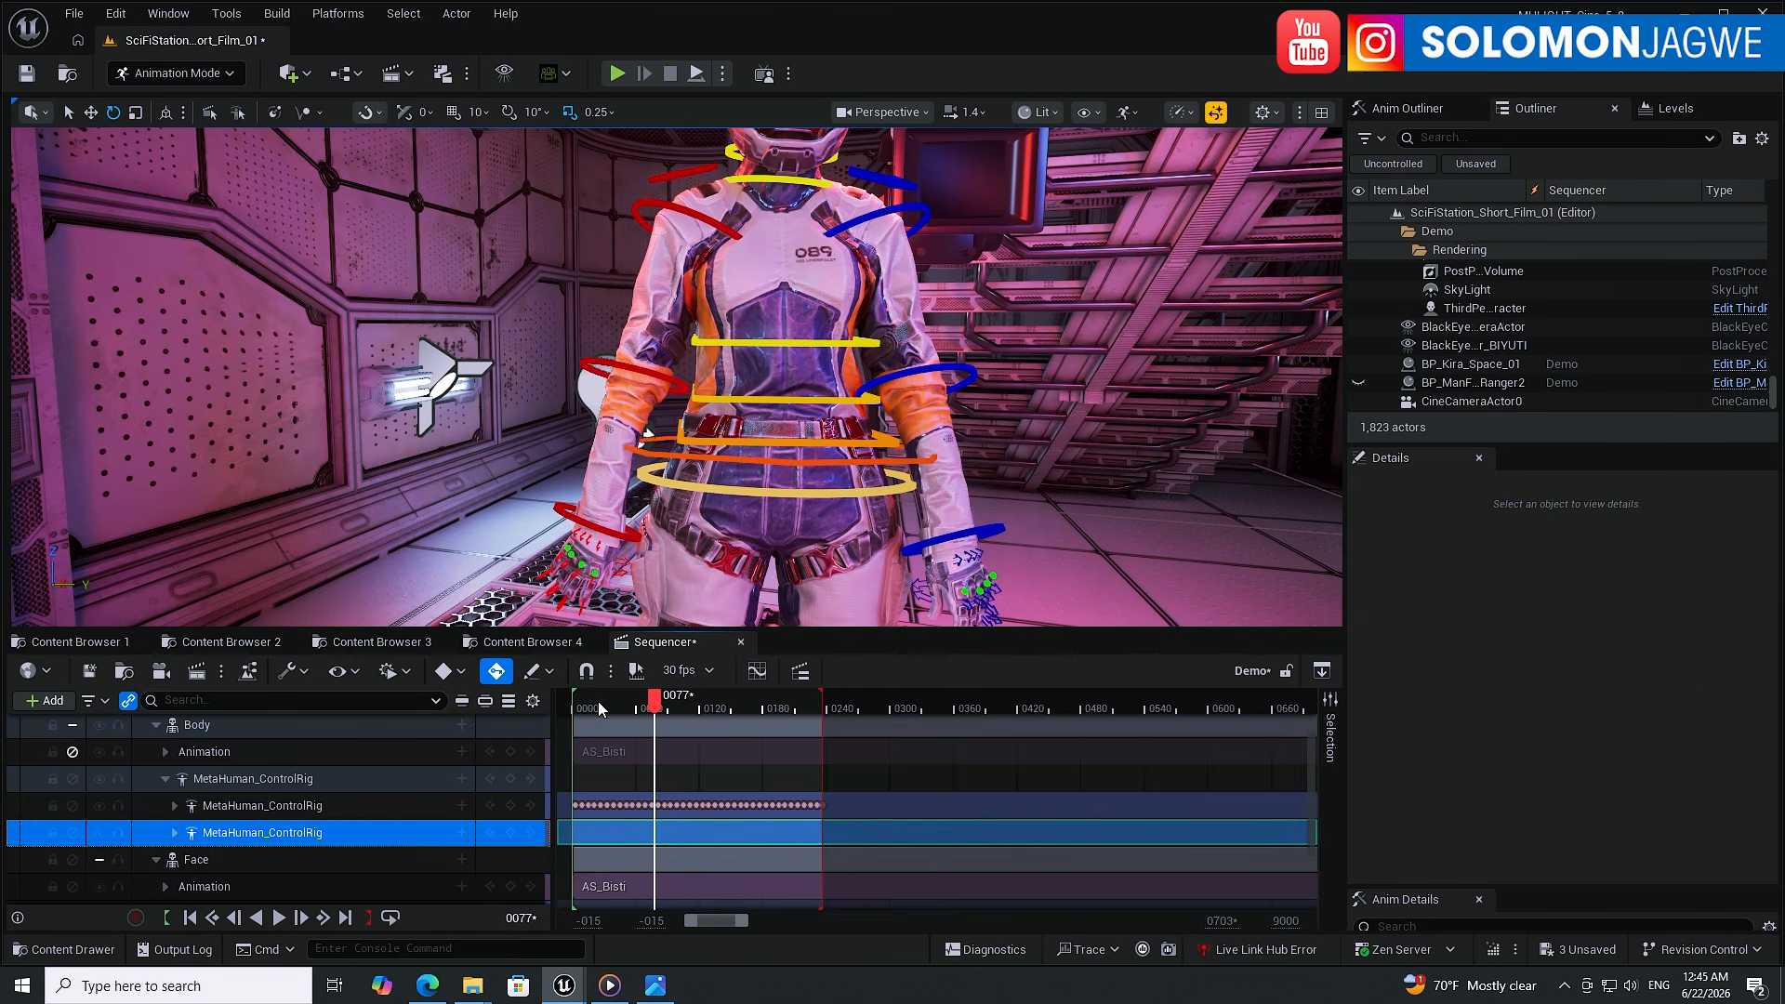
- Scrub to frame 118 and examine Kira's pose with the raised hand from the front
left_click_drag(600, 708, 697, 695)
left_click_drag(753, 358, 826, 356, "alt")
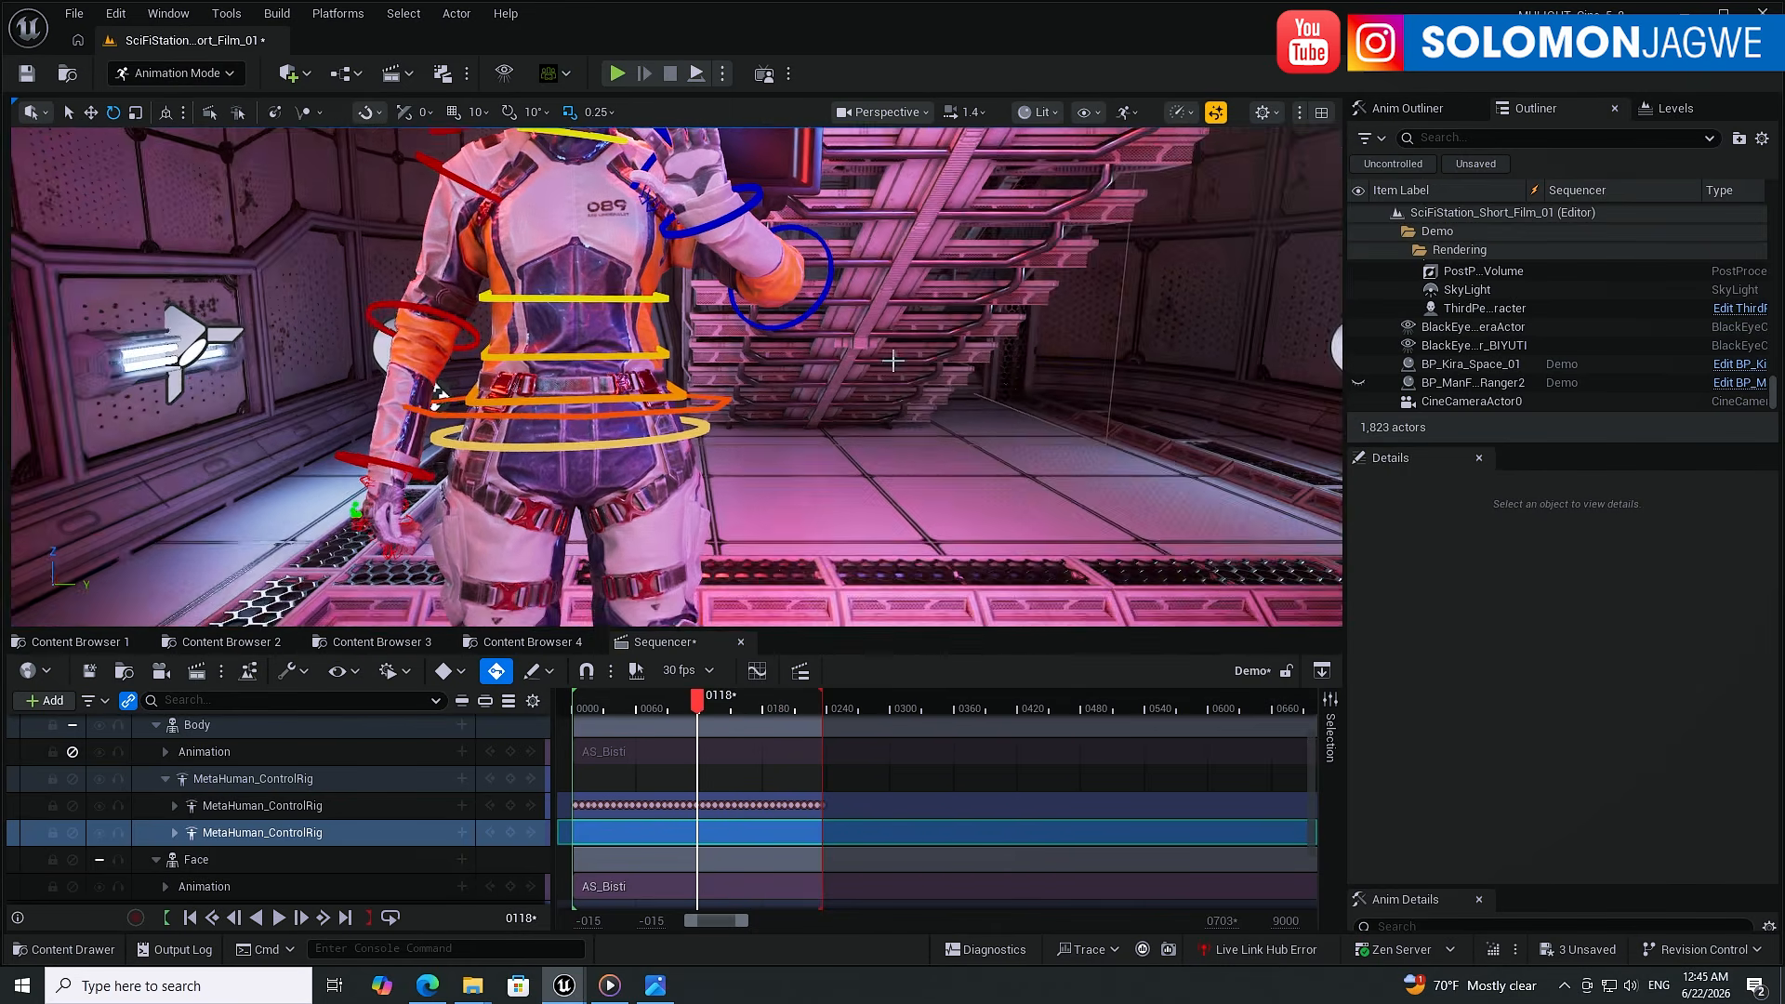
middle_click_drag(825, 355, 706, 355)
scroll(826, 355, "down", 3)
scroll(826, 355, "down", 3)
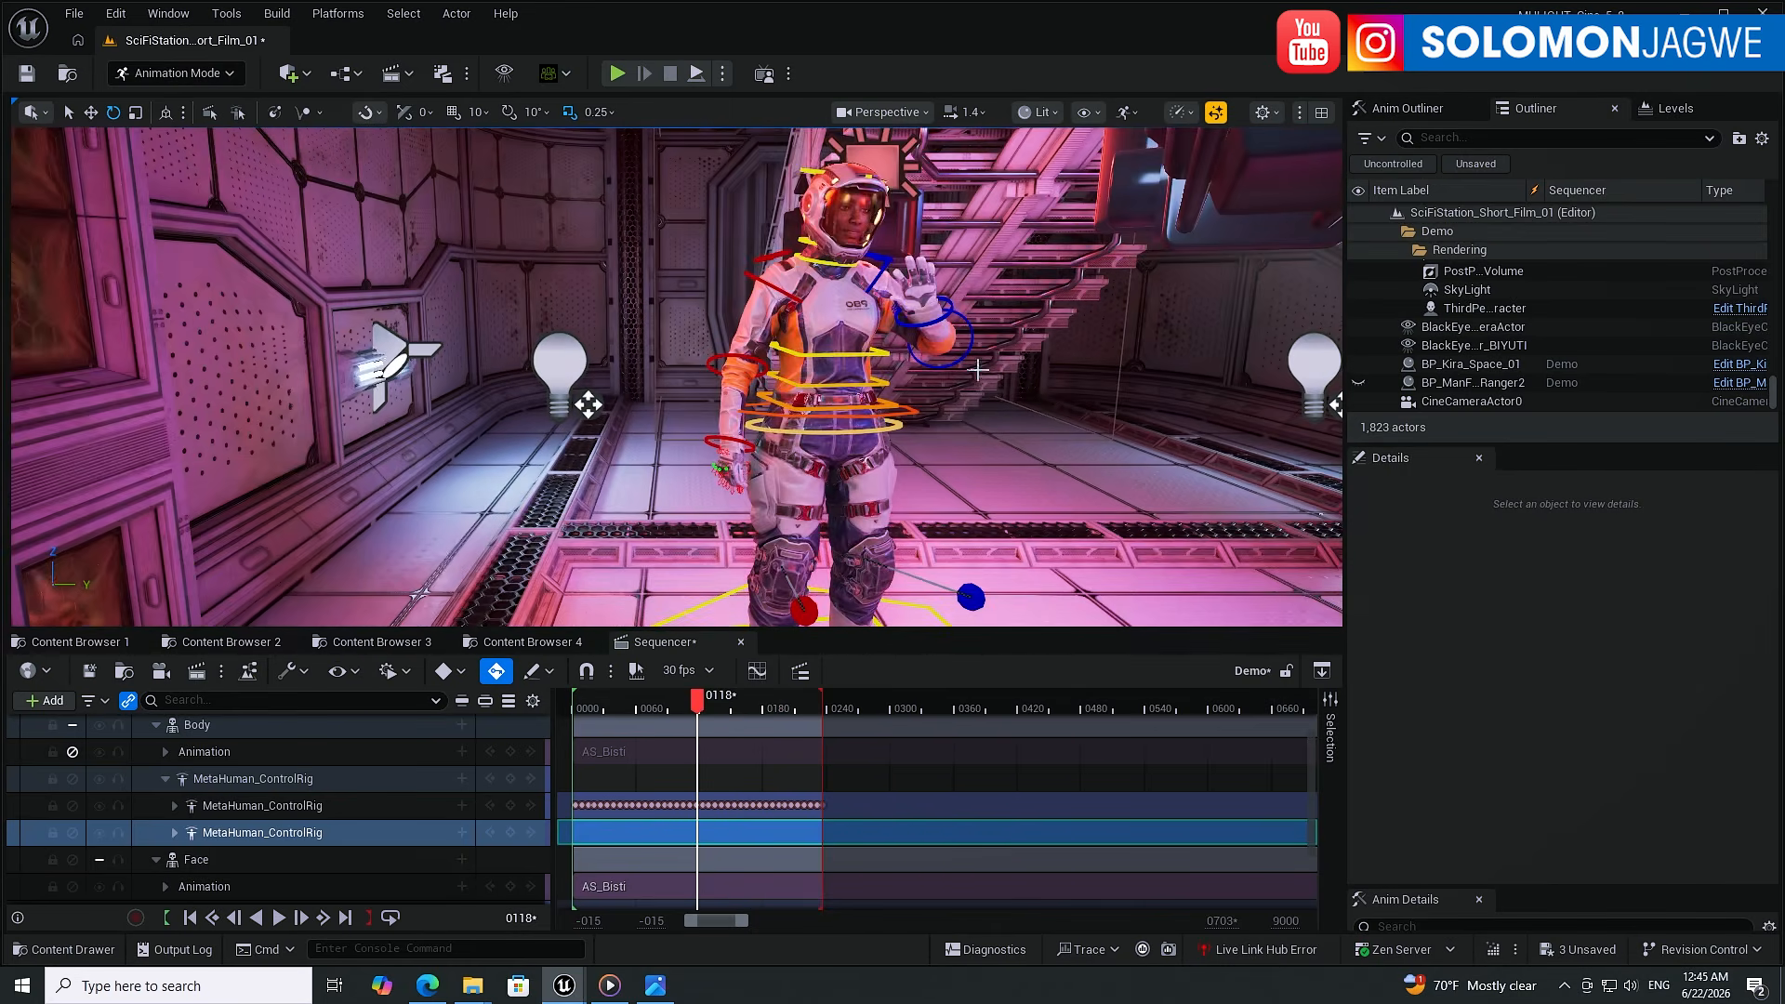
middle_click_drag(978, 369, 874, 389)
right_click_drag(874, 388, 890, 391)
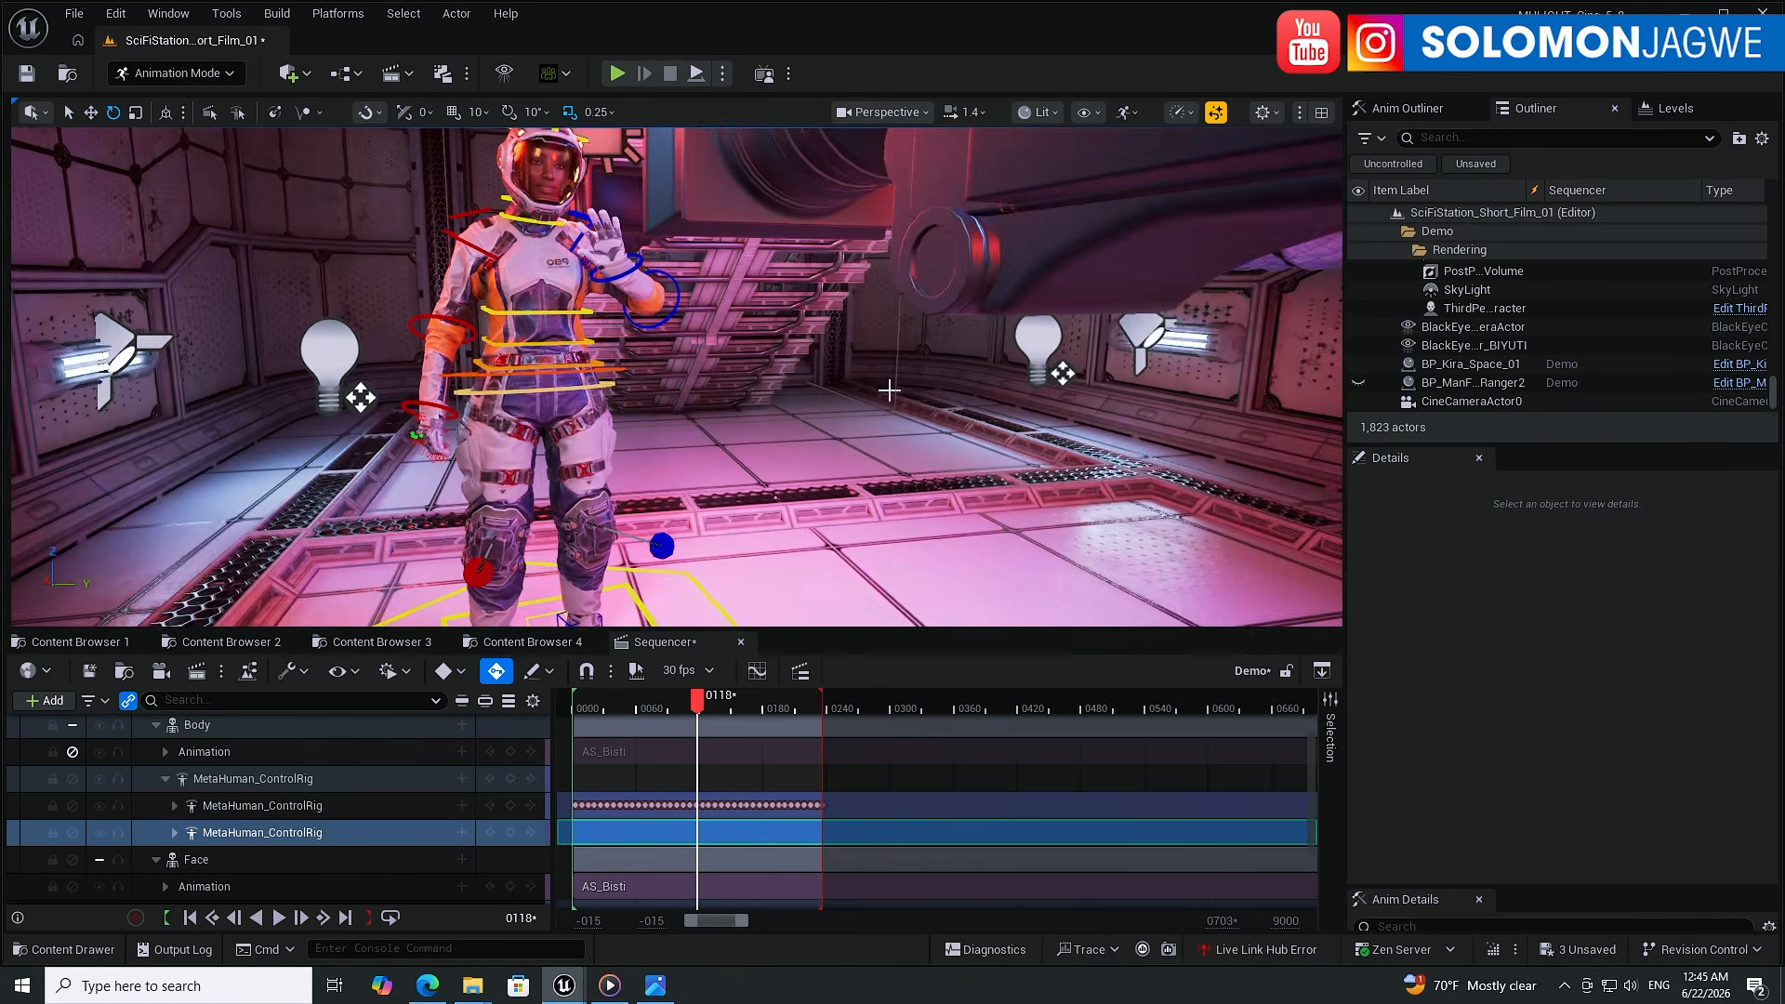
middle_click_drag(890, 391, 793, 381)
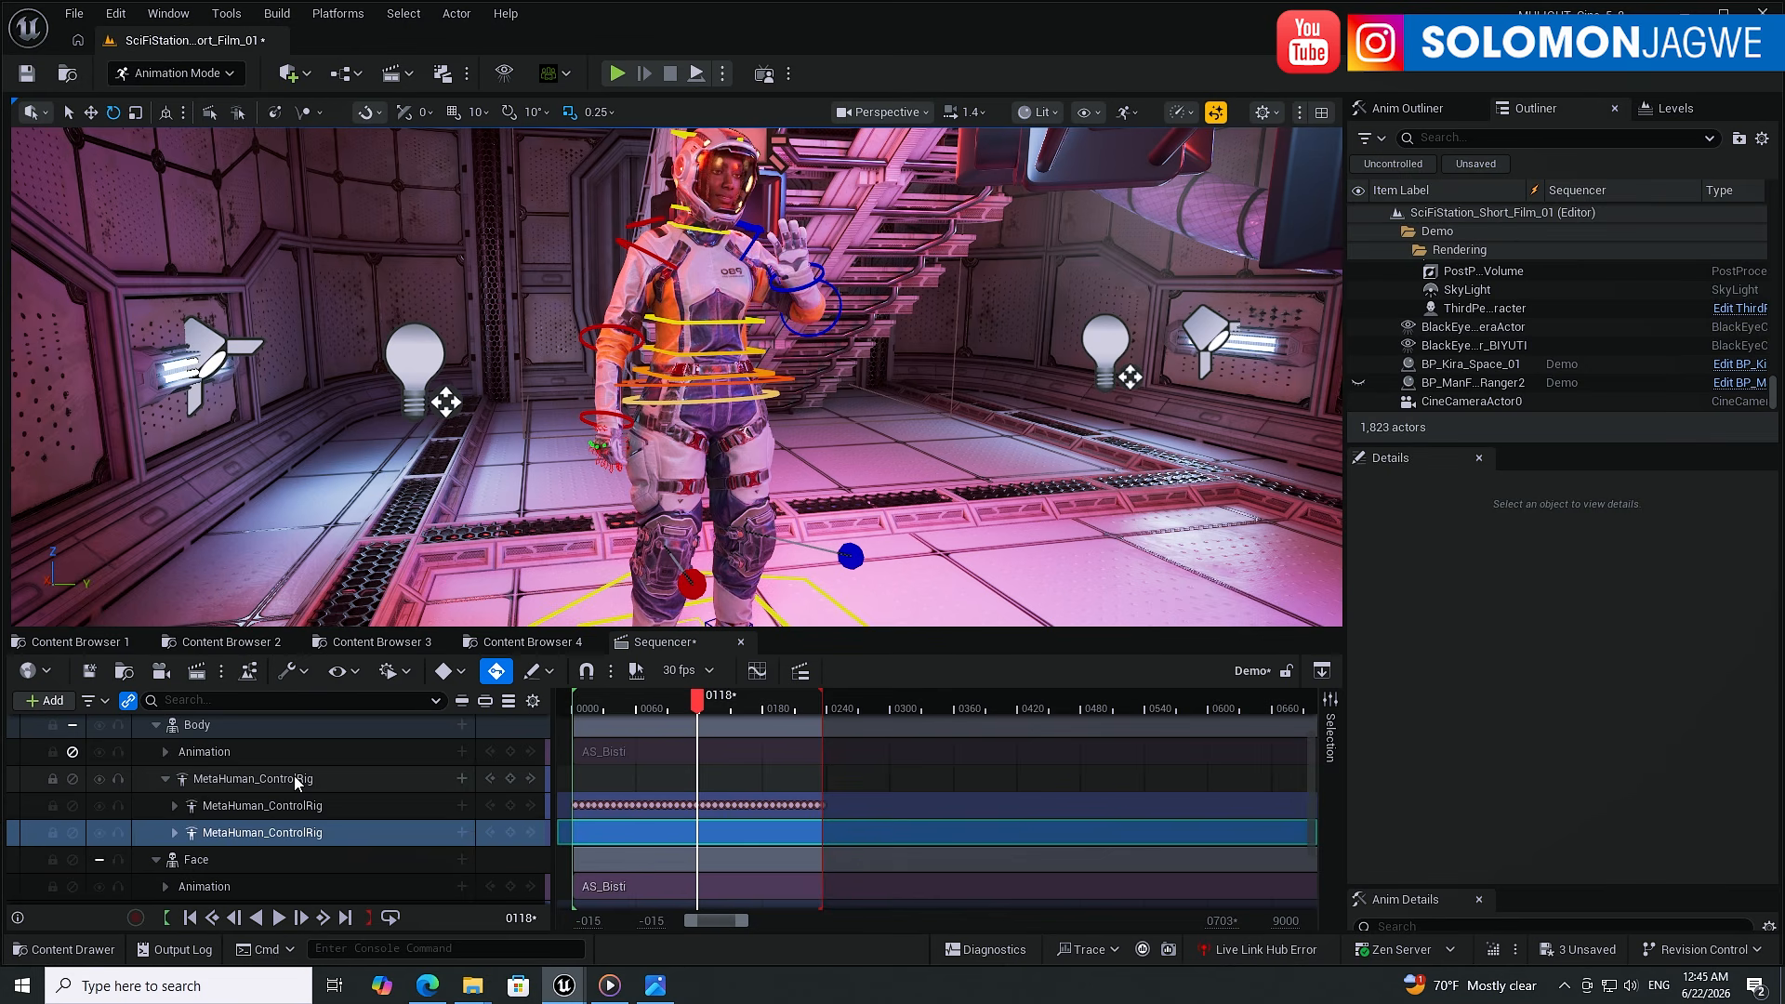
- Bake the animation of Kira's Face component to the Face_ControlBoard_CtrlRig control rig
scroll(807, 216, "up", 5)
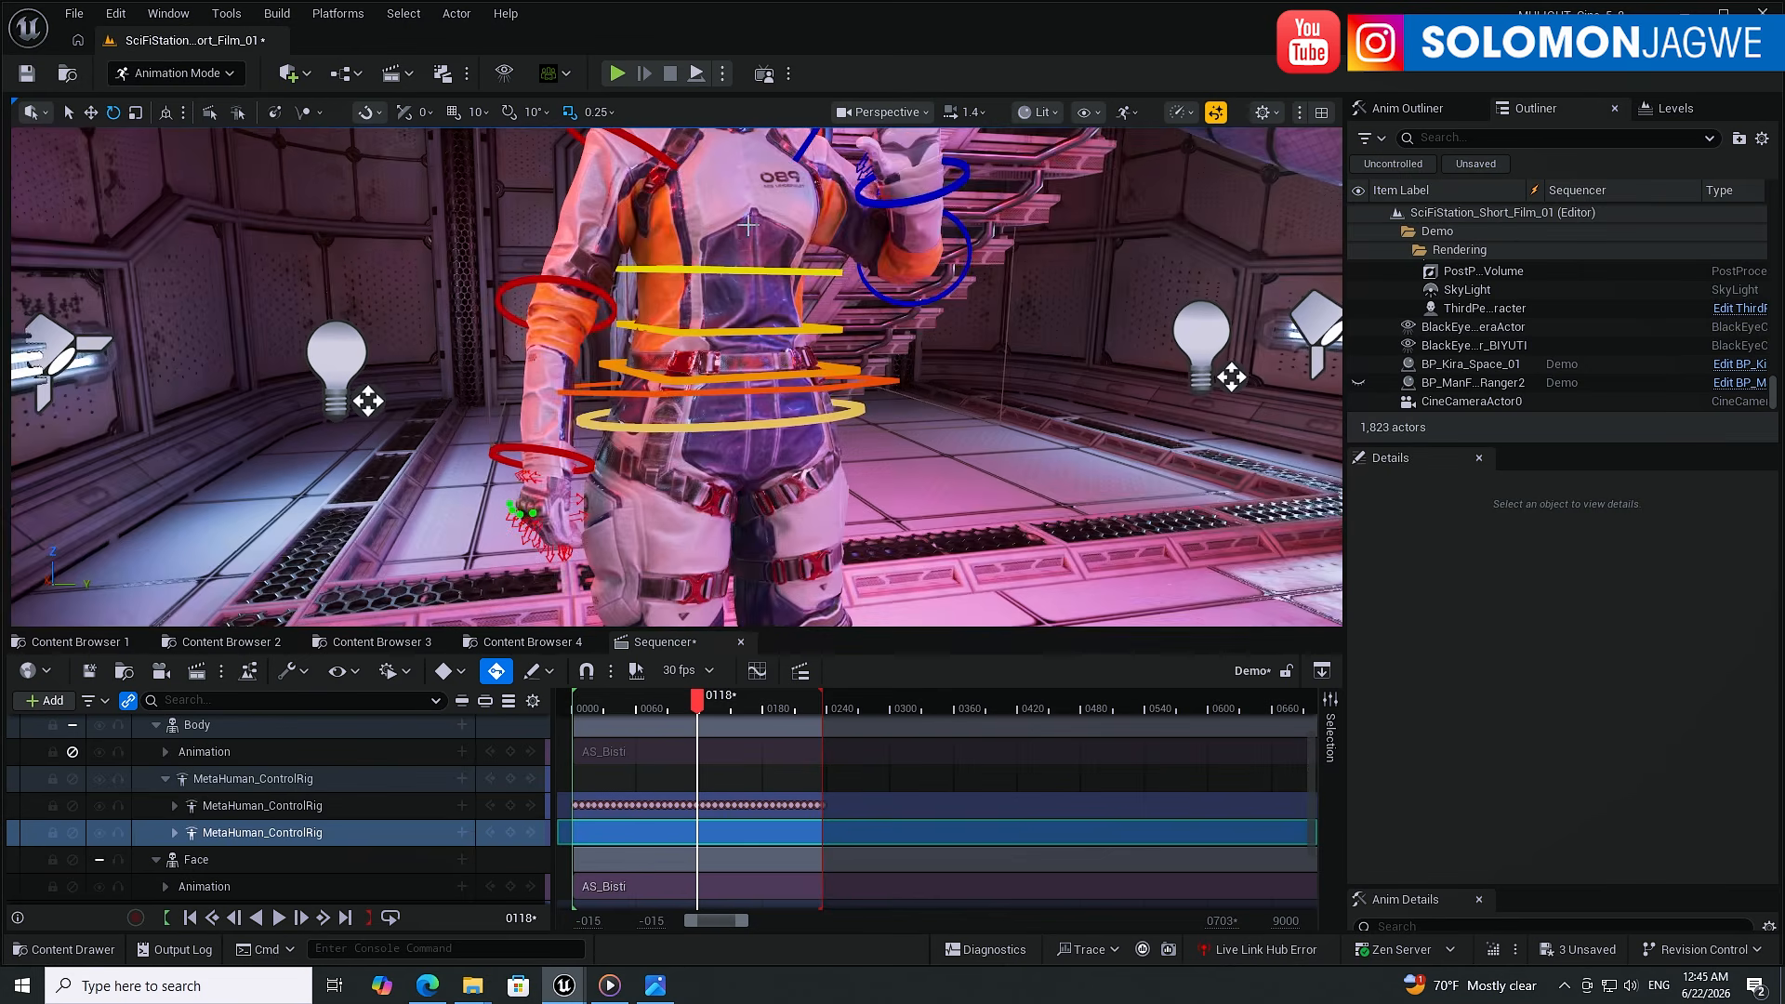
mouse_move(750, 247)
middle_mouse_down()
mouse_move(790, 139)
mouse_move(732, 268)
middle_mouse_up()
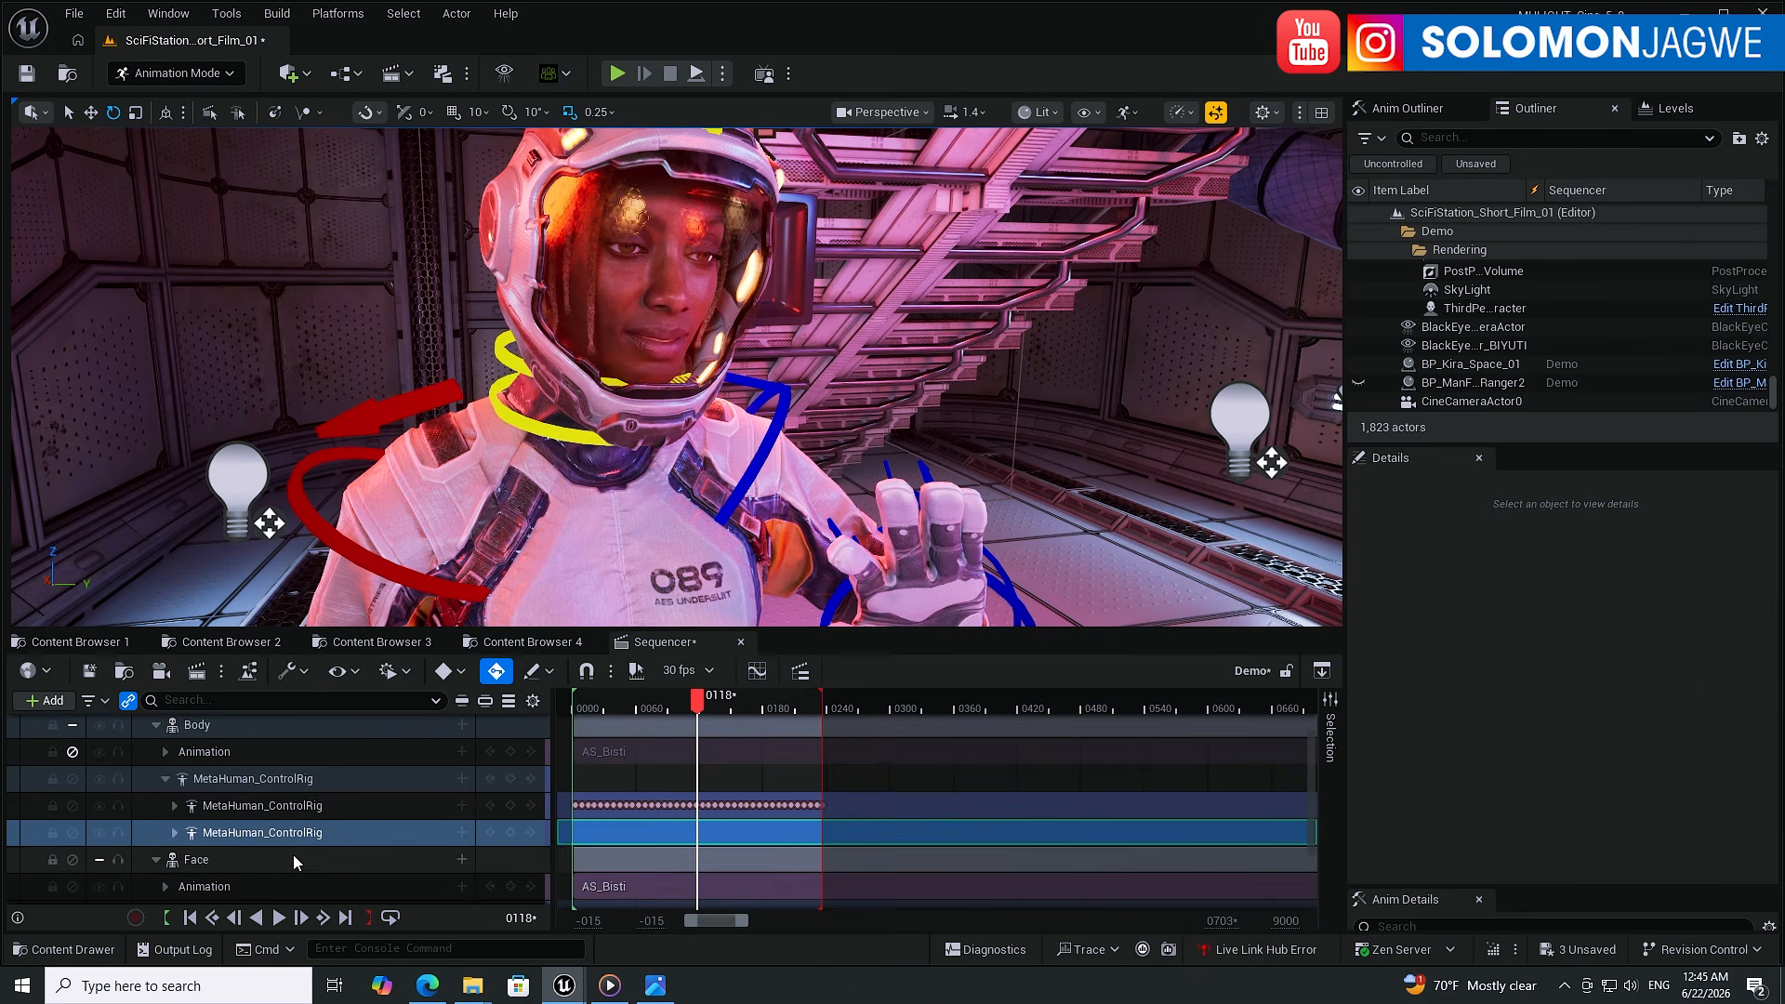
scroll(292, 855, "down", 1)
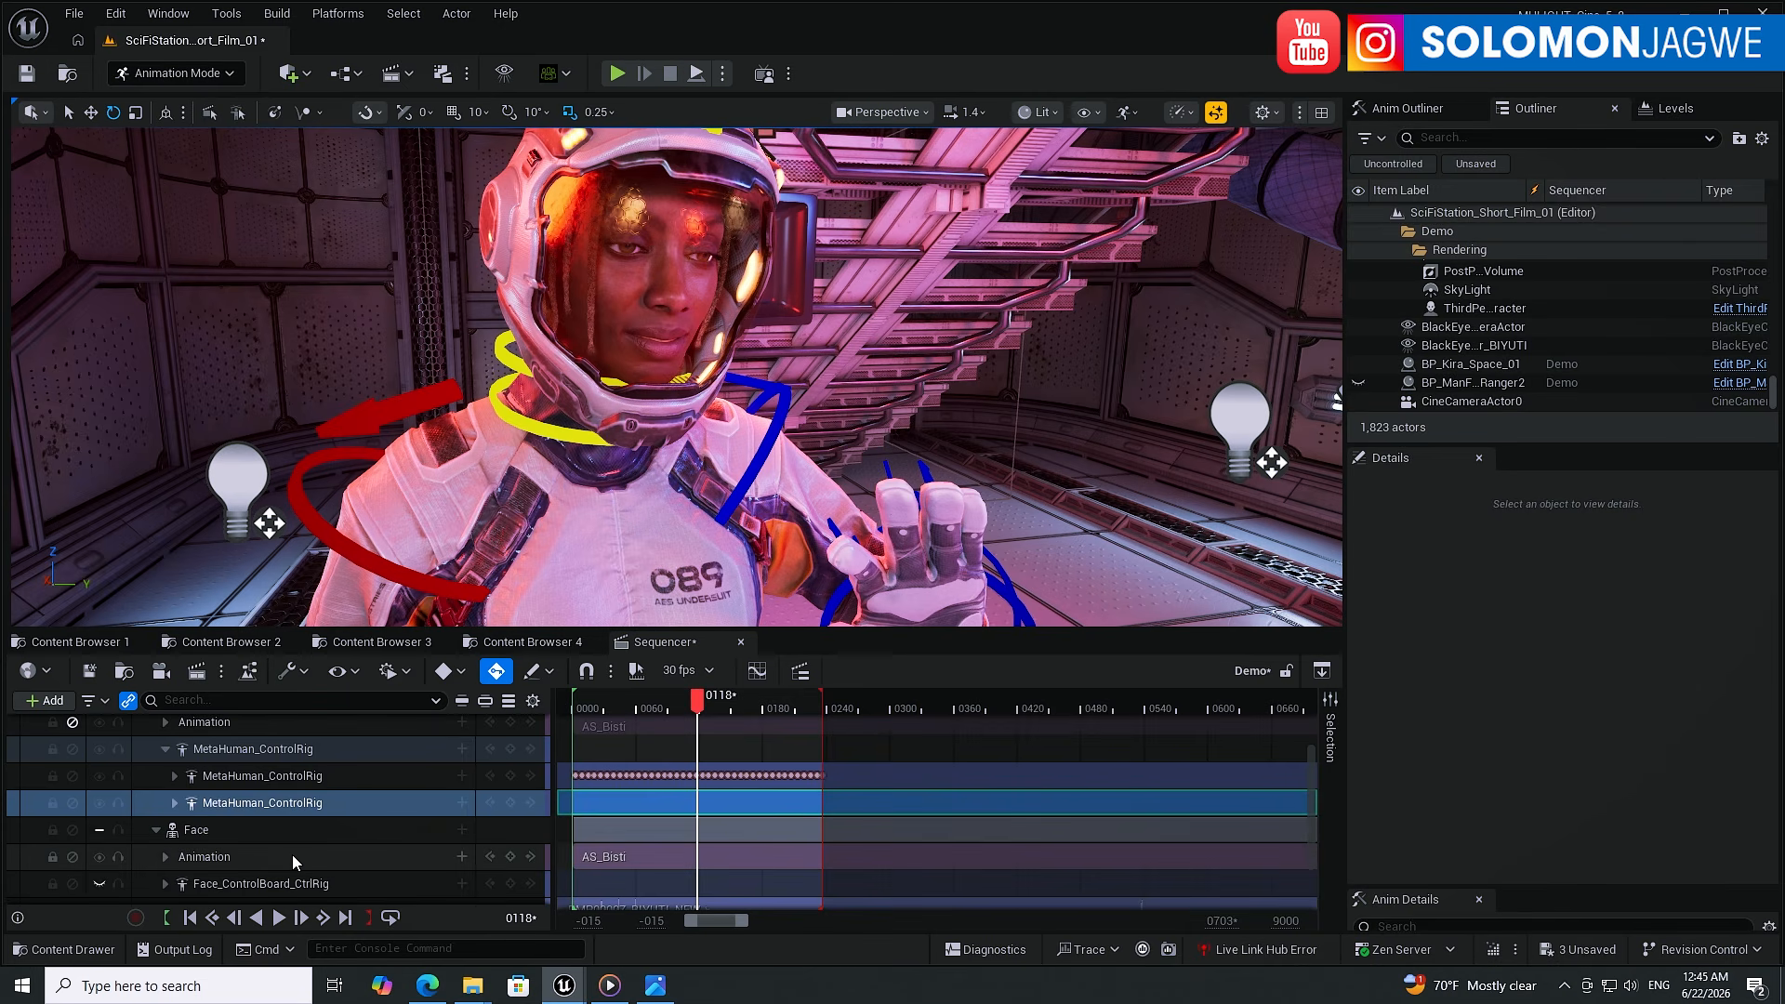
left_click(216, 831)
scroll(289, 861, "down", 2)
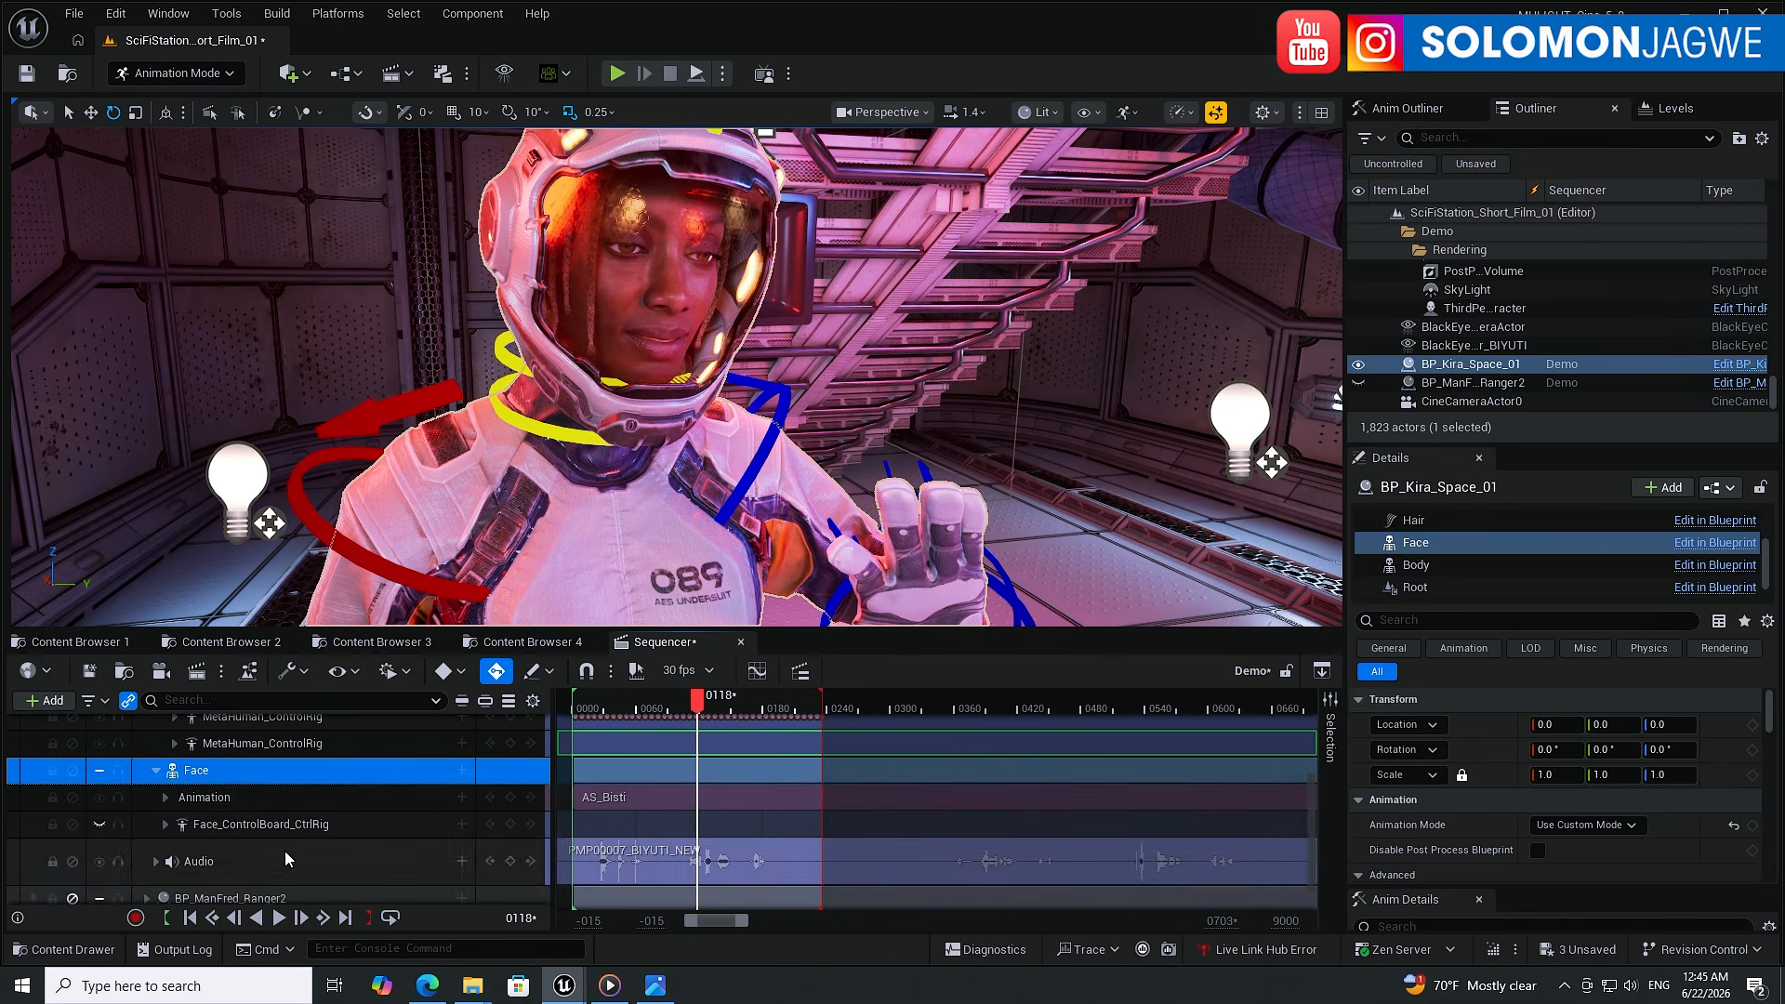
right_click(203, 774)
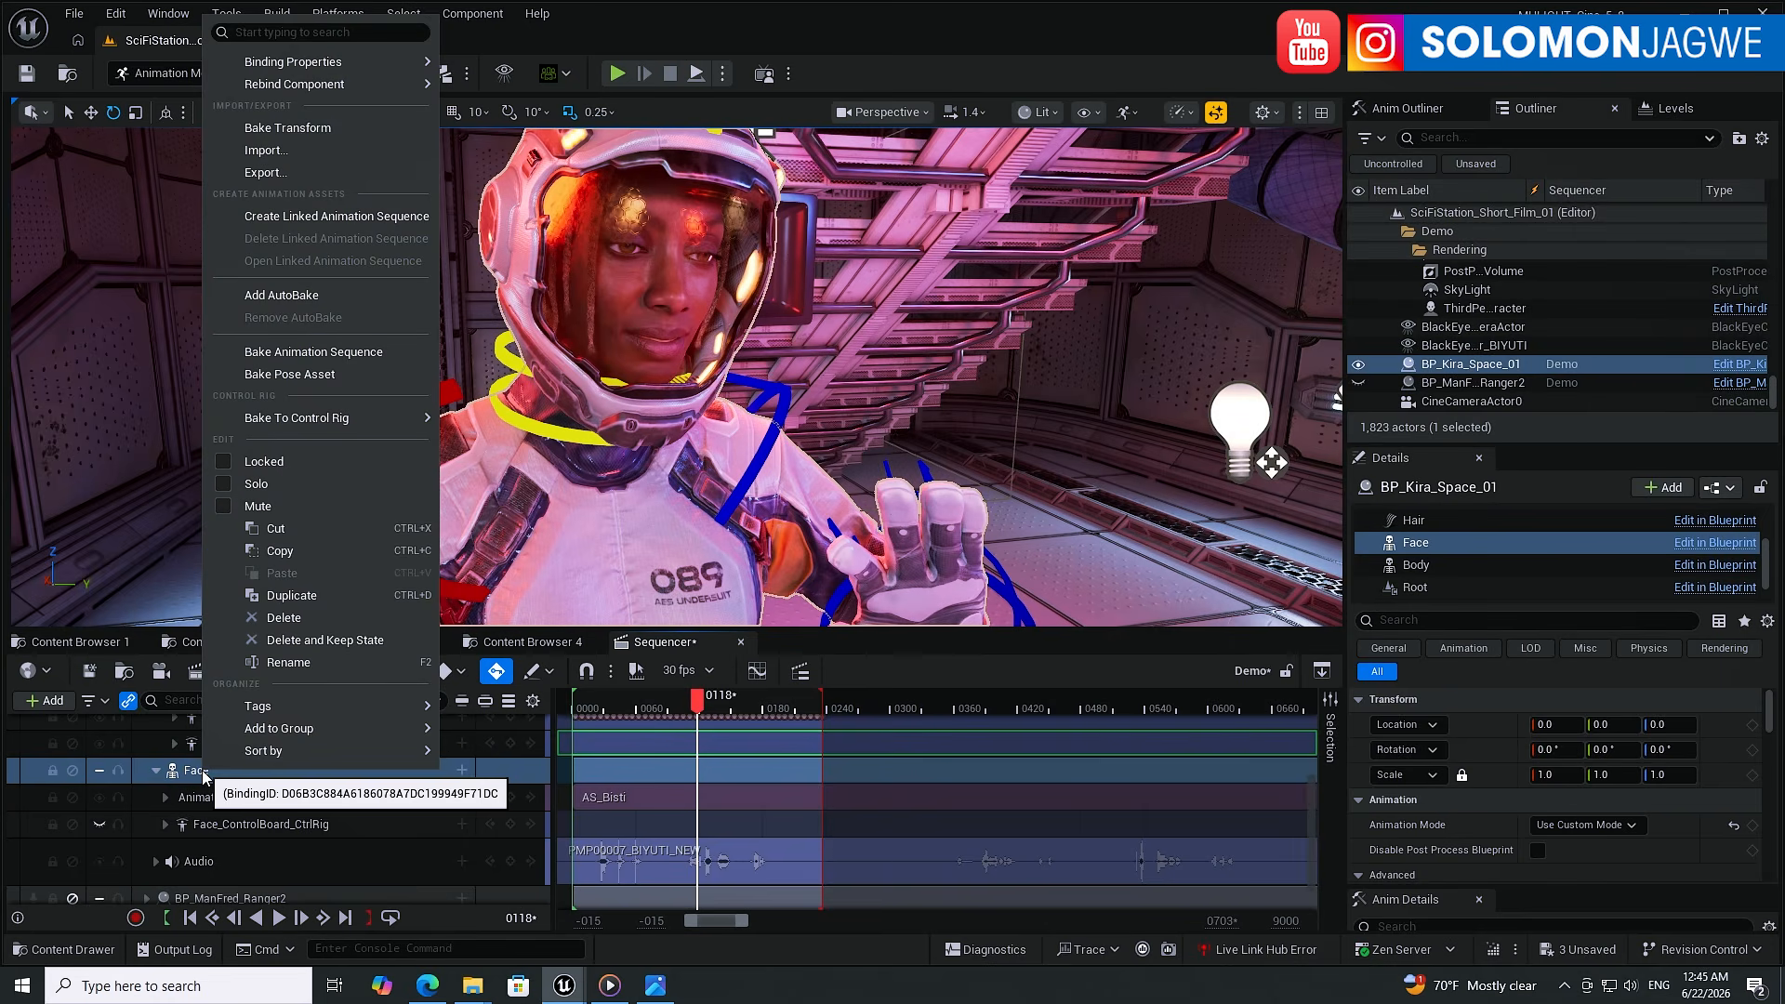
mouse_move(342, 418)
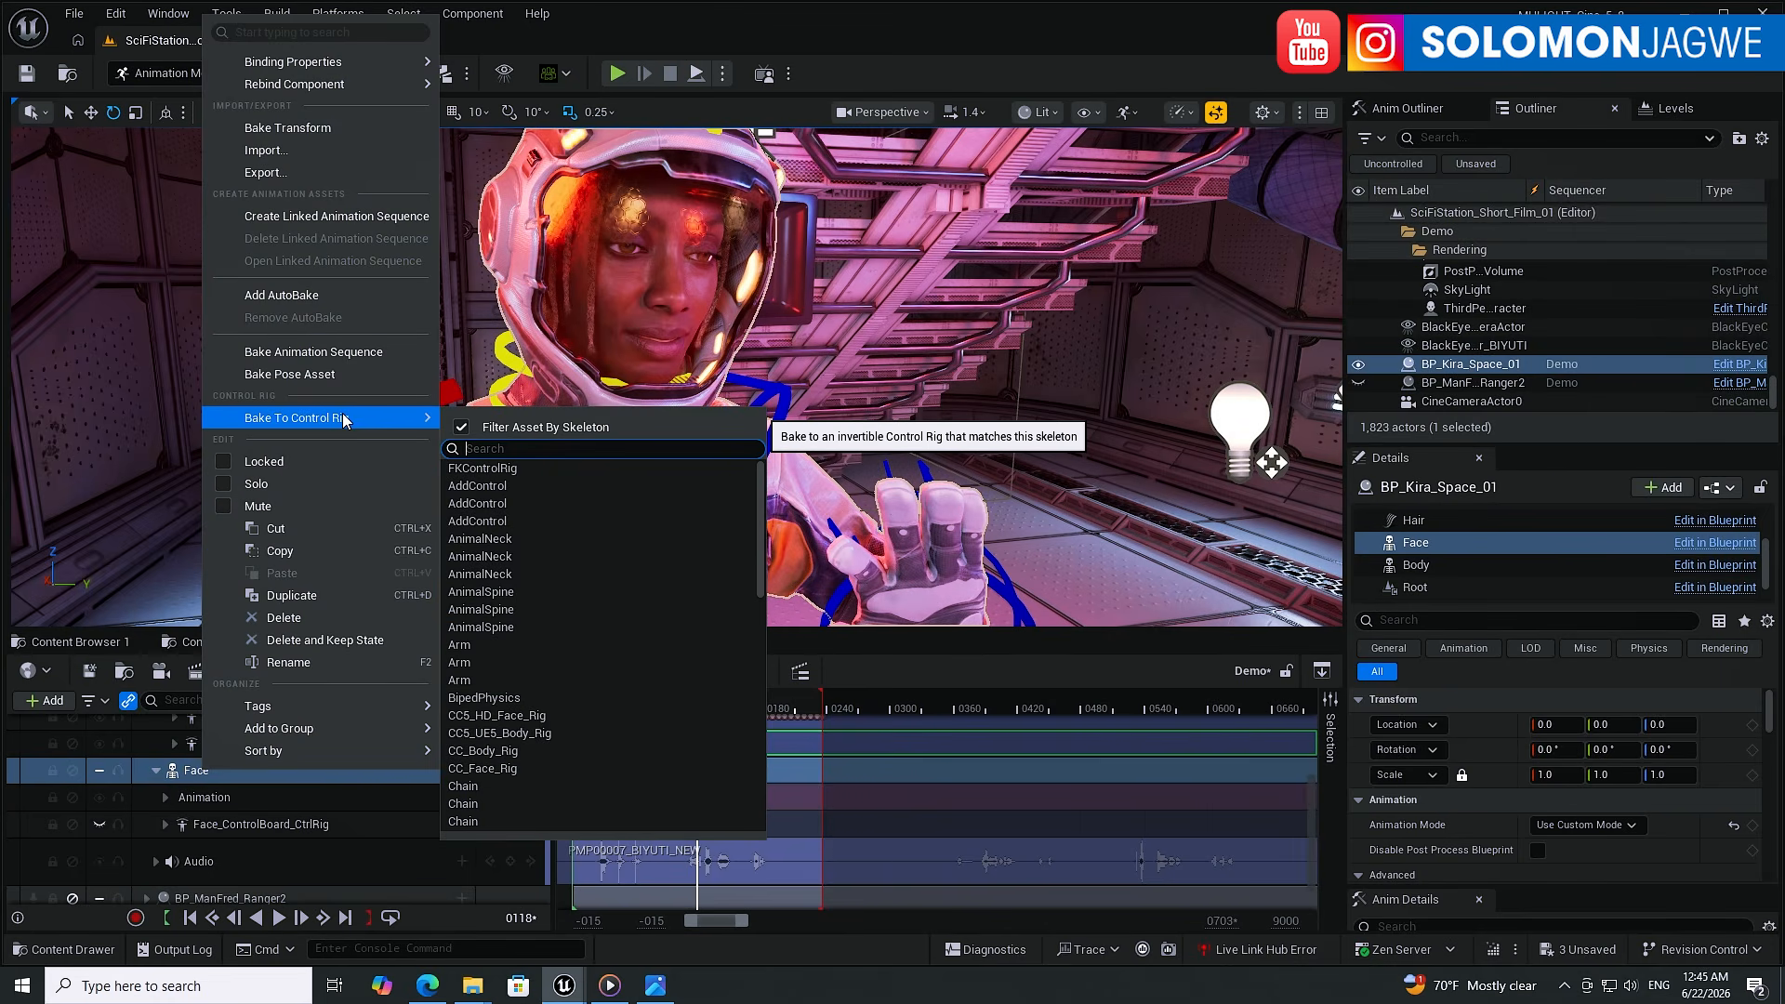
scroll(584, 605, "down", 4)
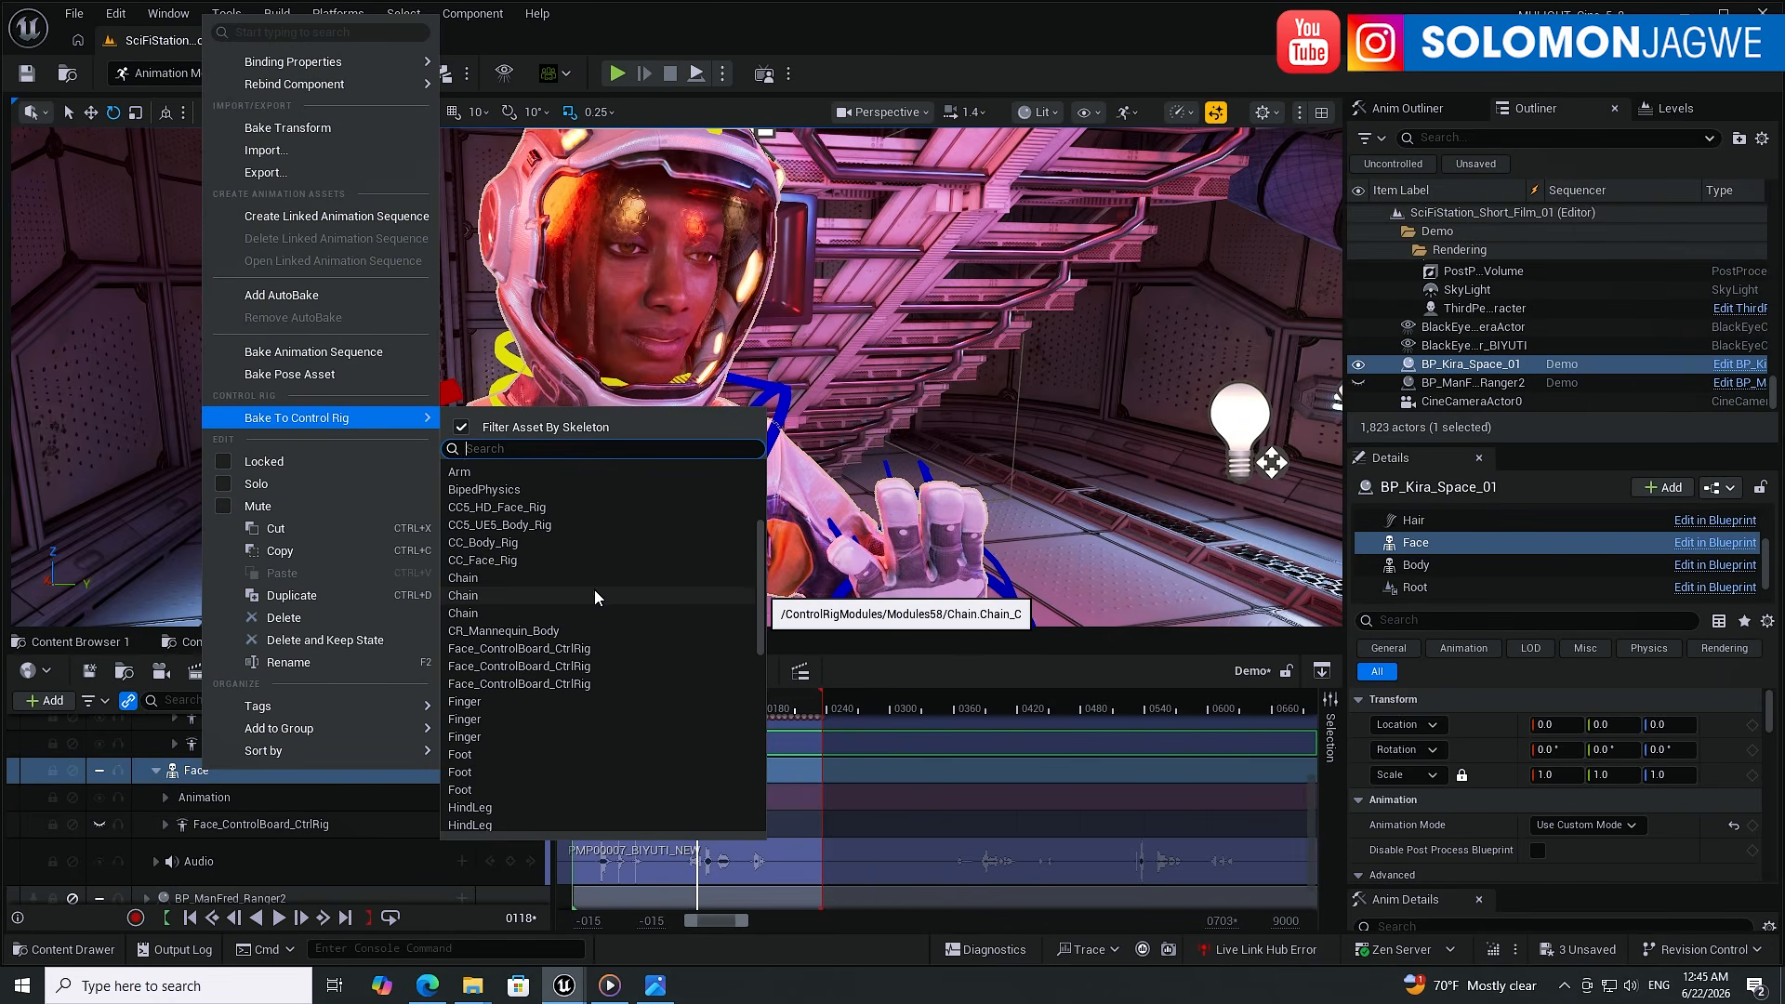
left_click(576, 653)
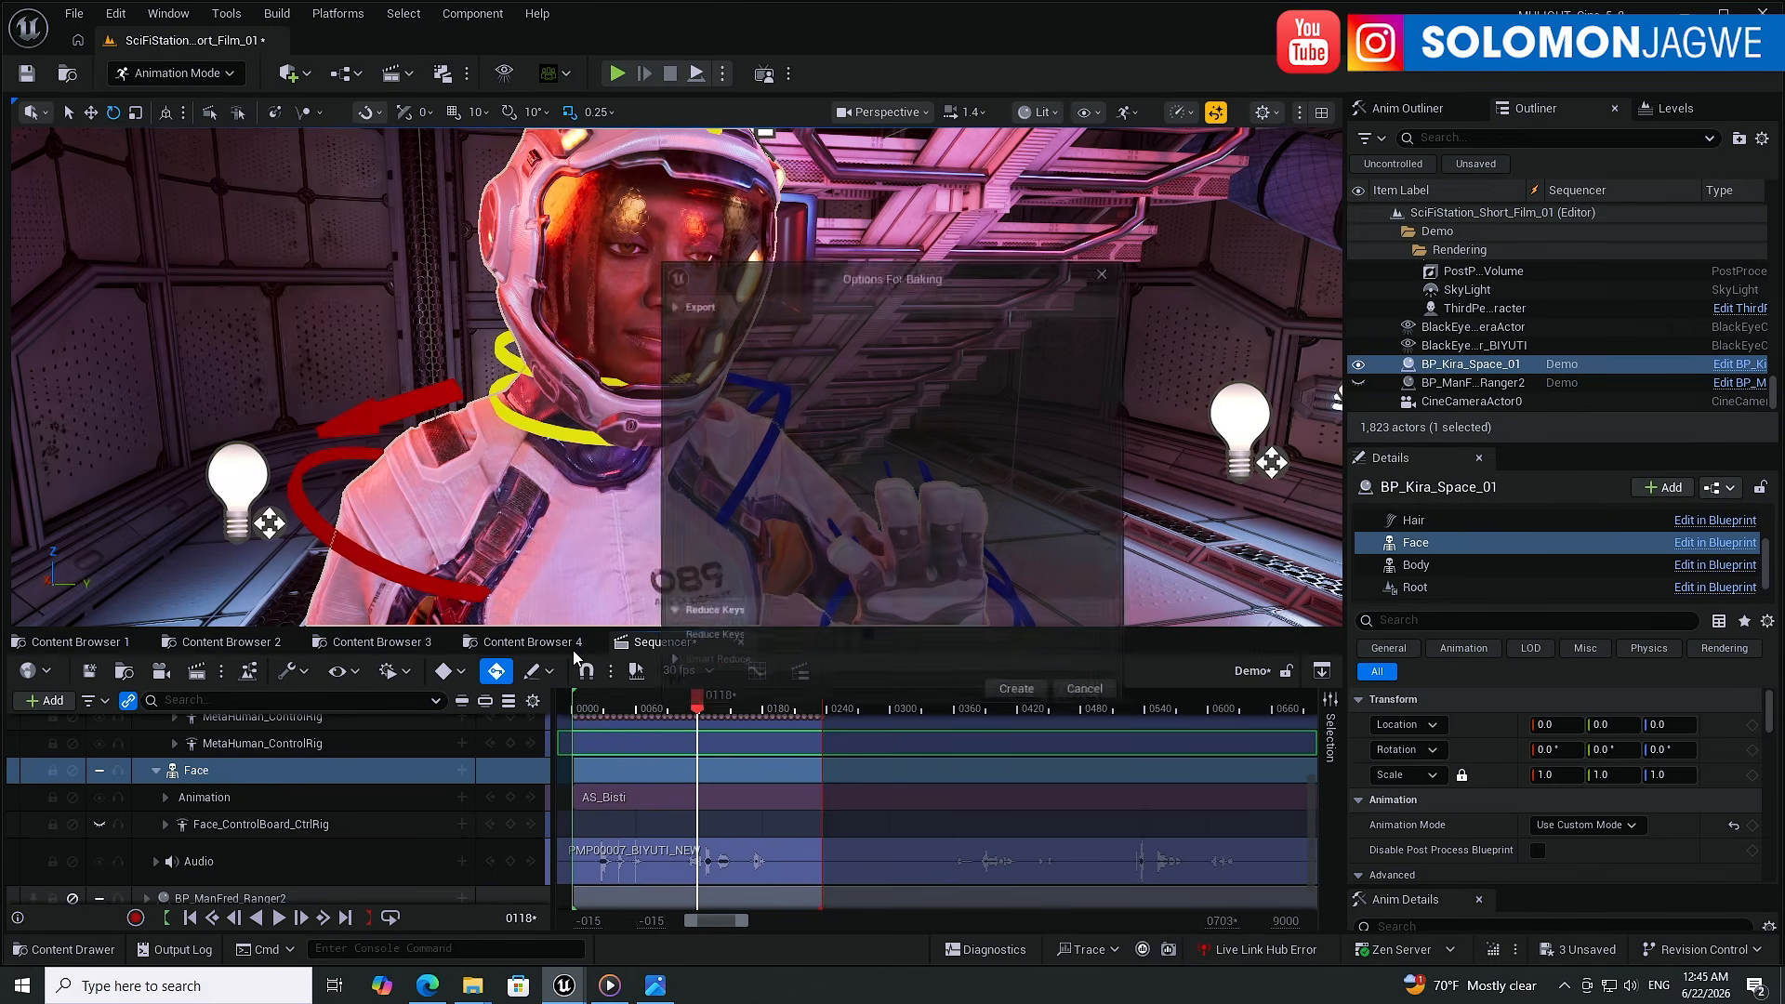
left_click(1006, 692)
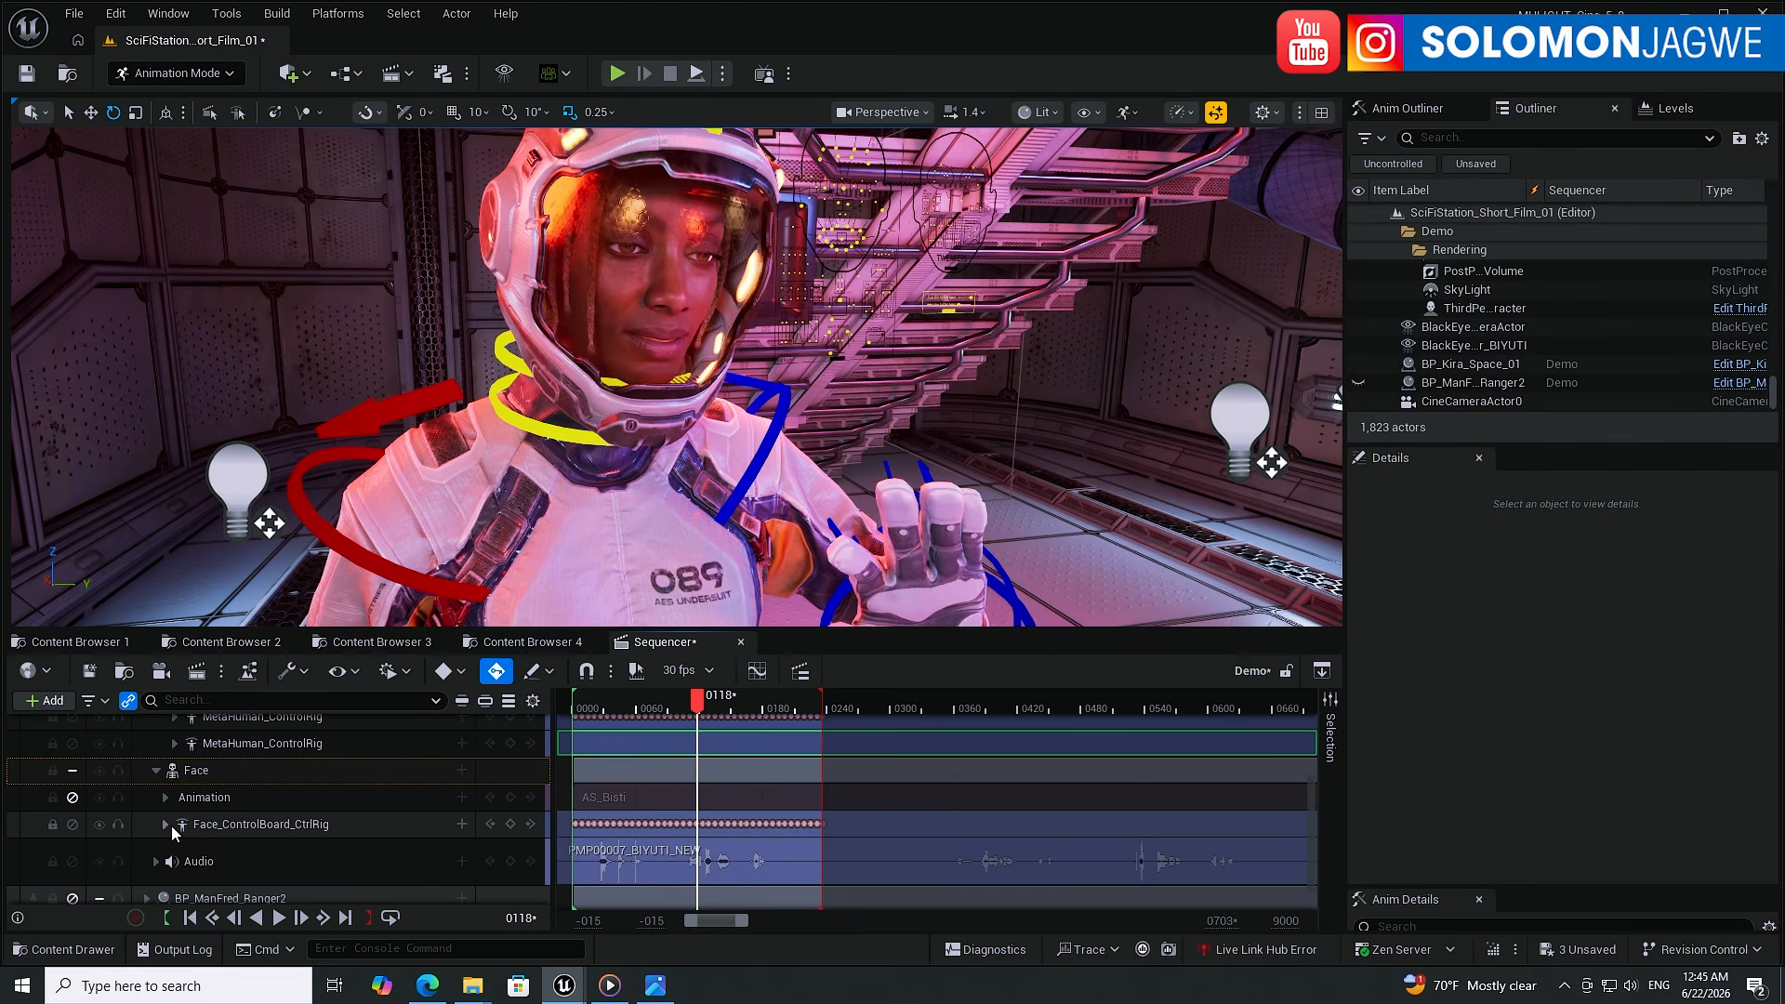
- Add an additive layer to the baked Face_ControlBoard_CtrlRig track and scrub to frame 53
left_click(462, 825)
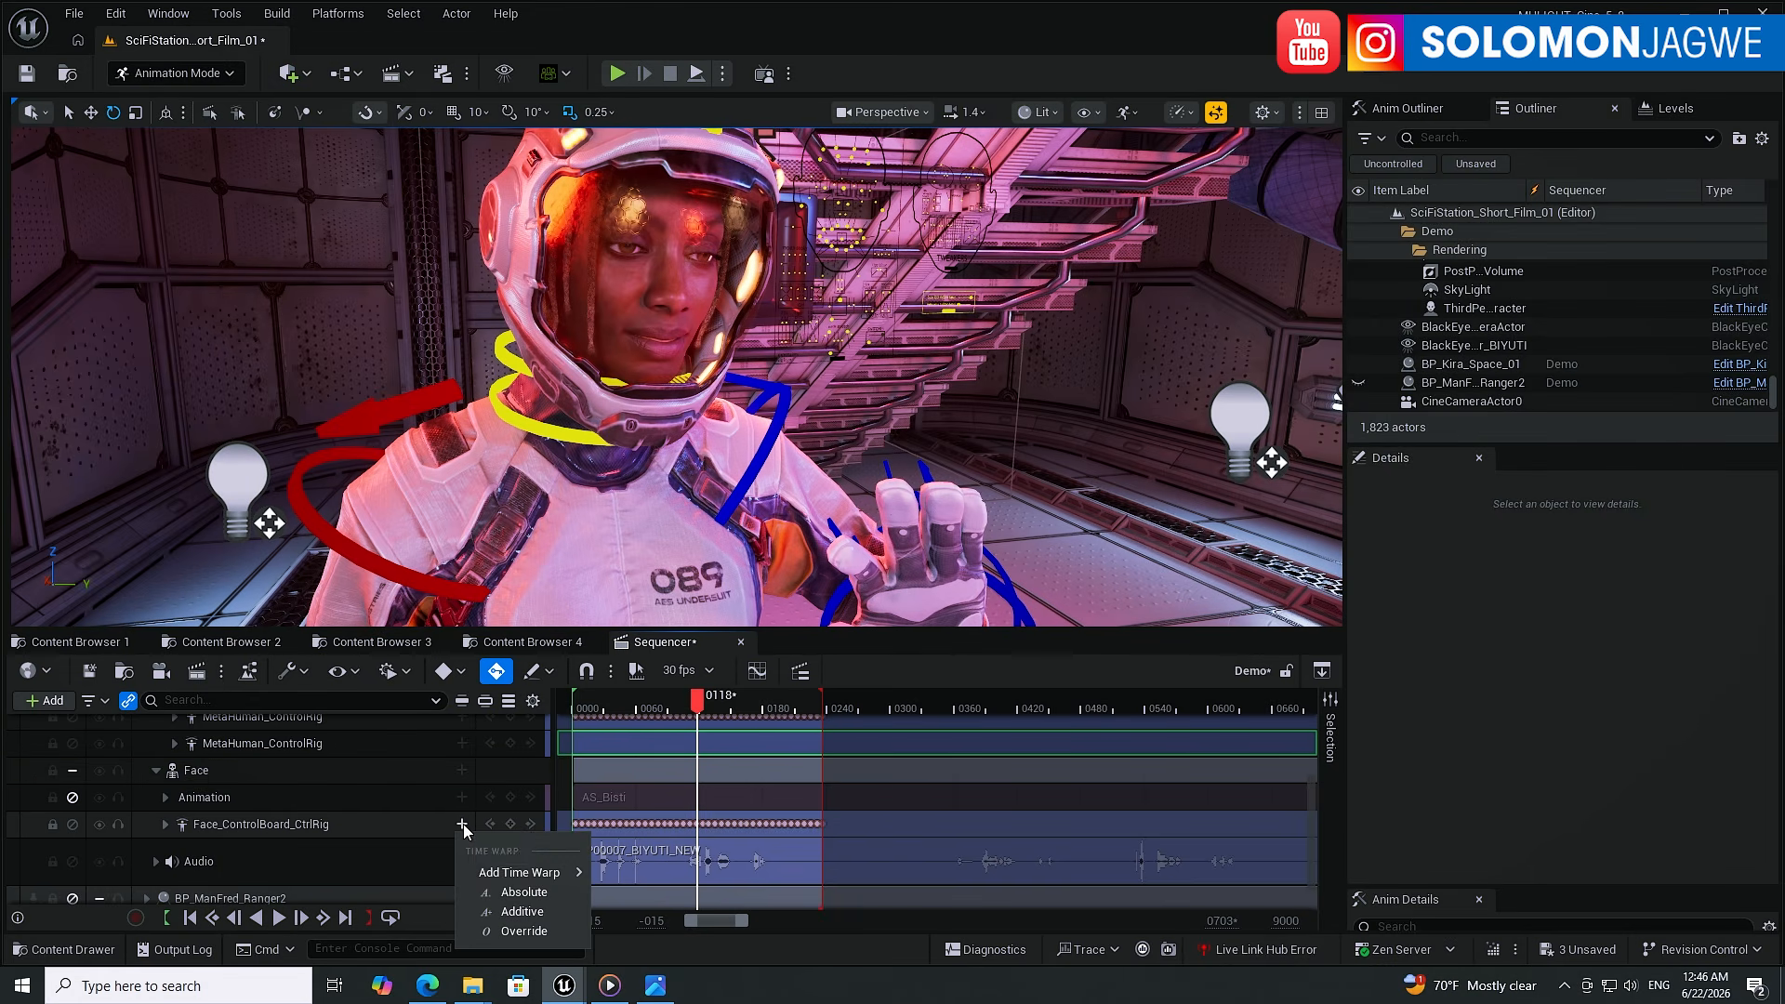
left_click(536, 915)
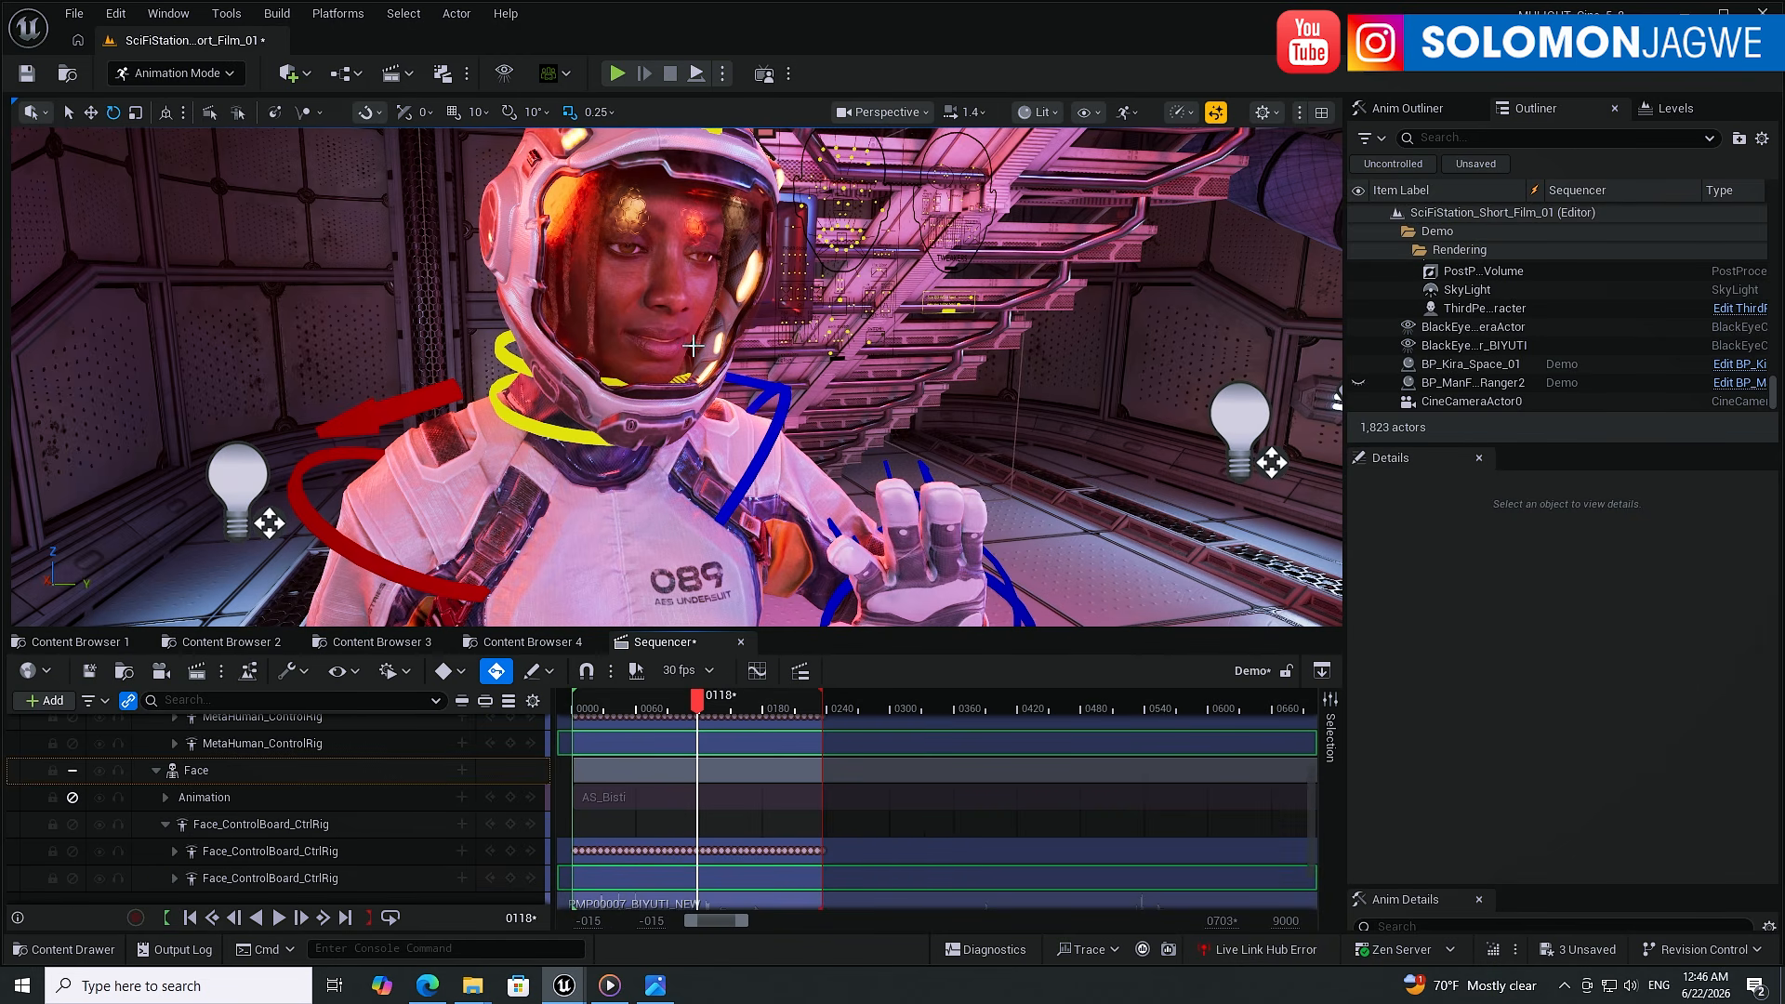
left_click(614, 704)
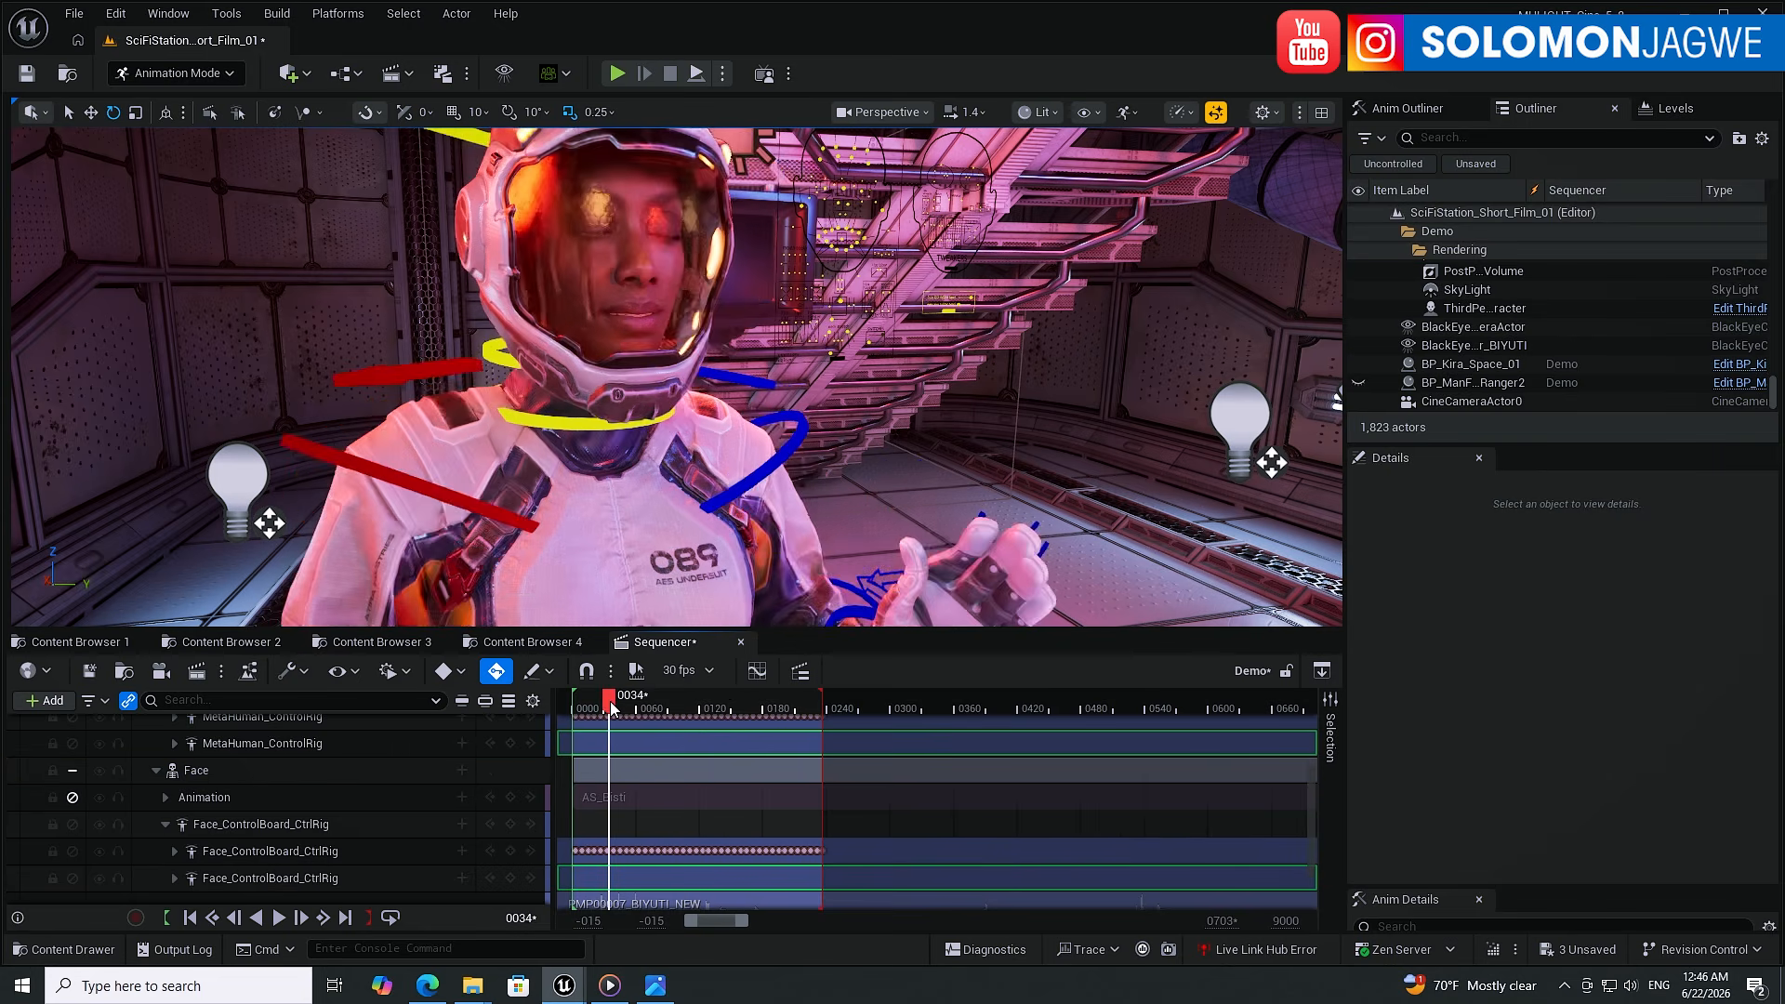
left_click_drag(614, 699, 629, 699)
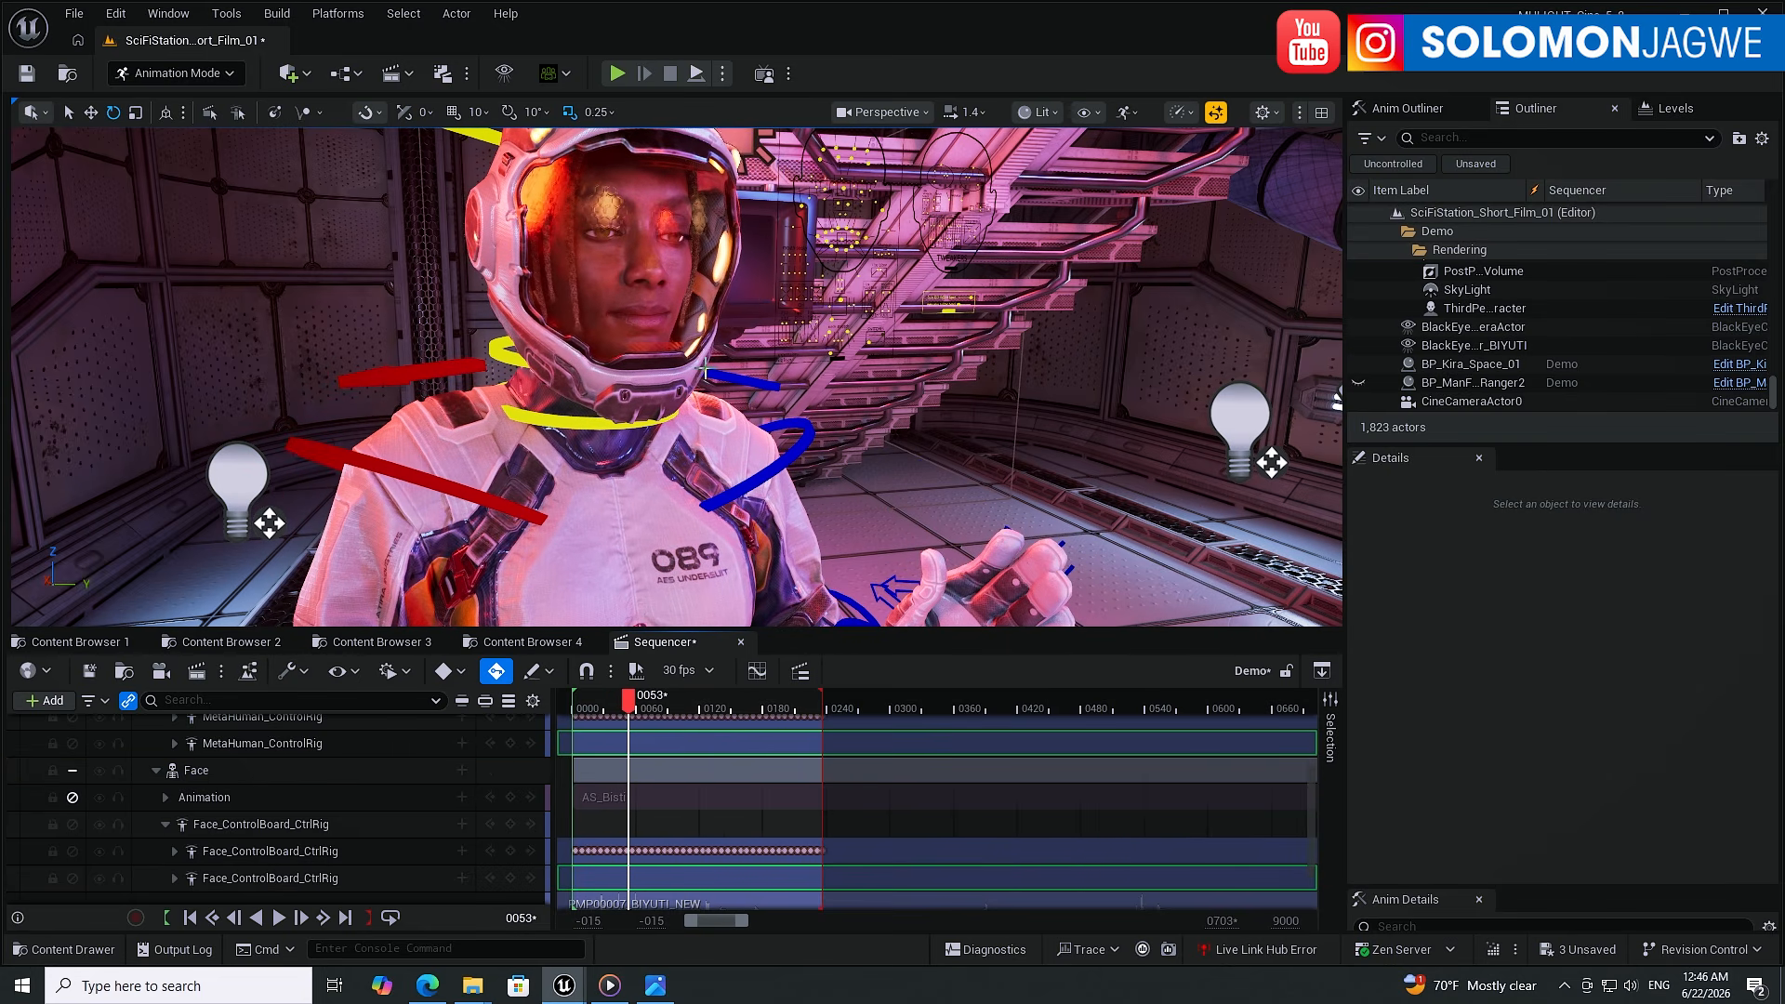
- Move the CTRL_C_jaw control on the face control board at frame 53 to adjust Kira's jaw
left_click_drag(719, 352, 613, 352, "alt")
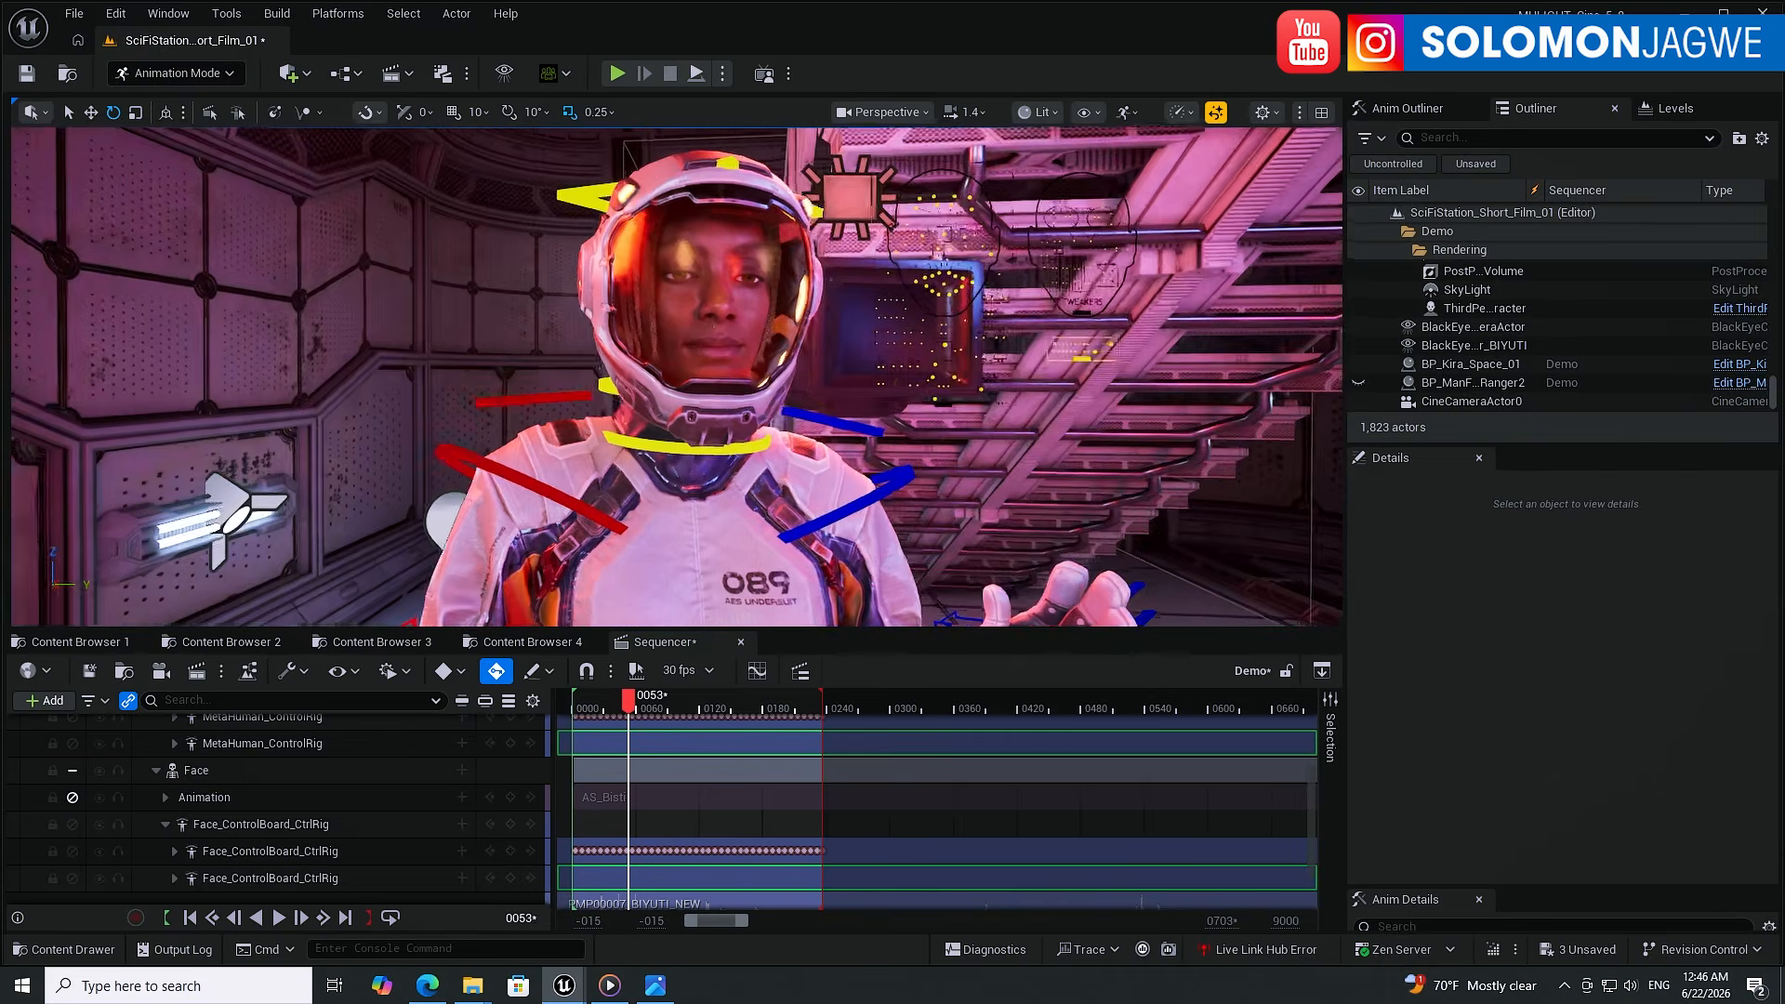
right_click_drag(719, 352, 763, 352, "alt")
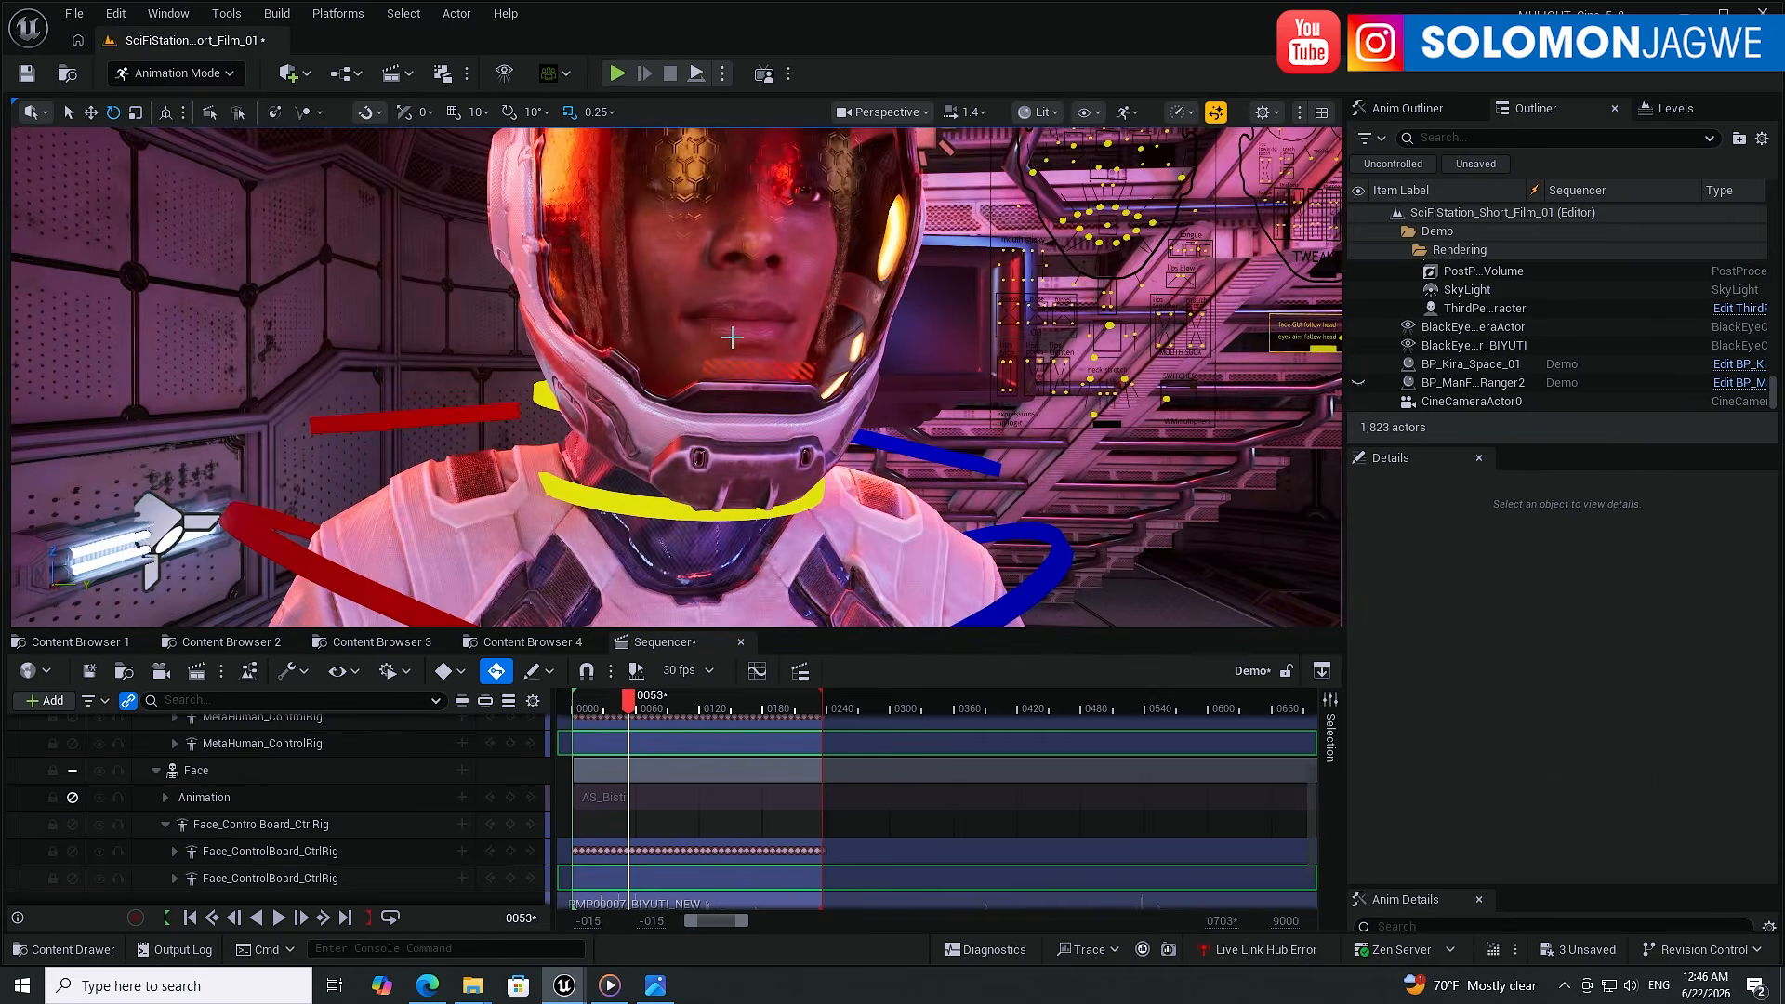
middle_click_drag(732, 337, 959, 172, "alt")
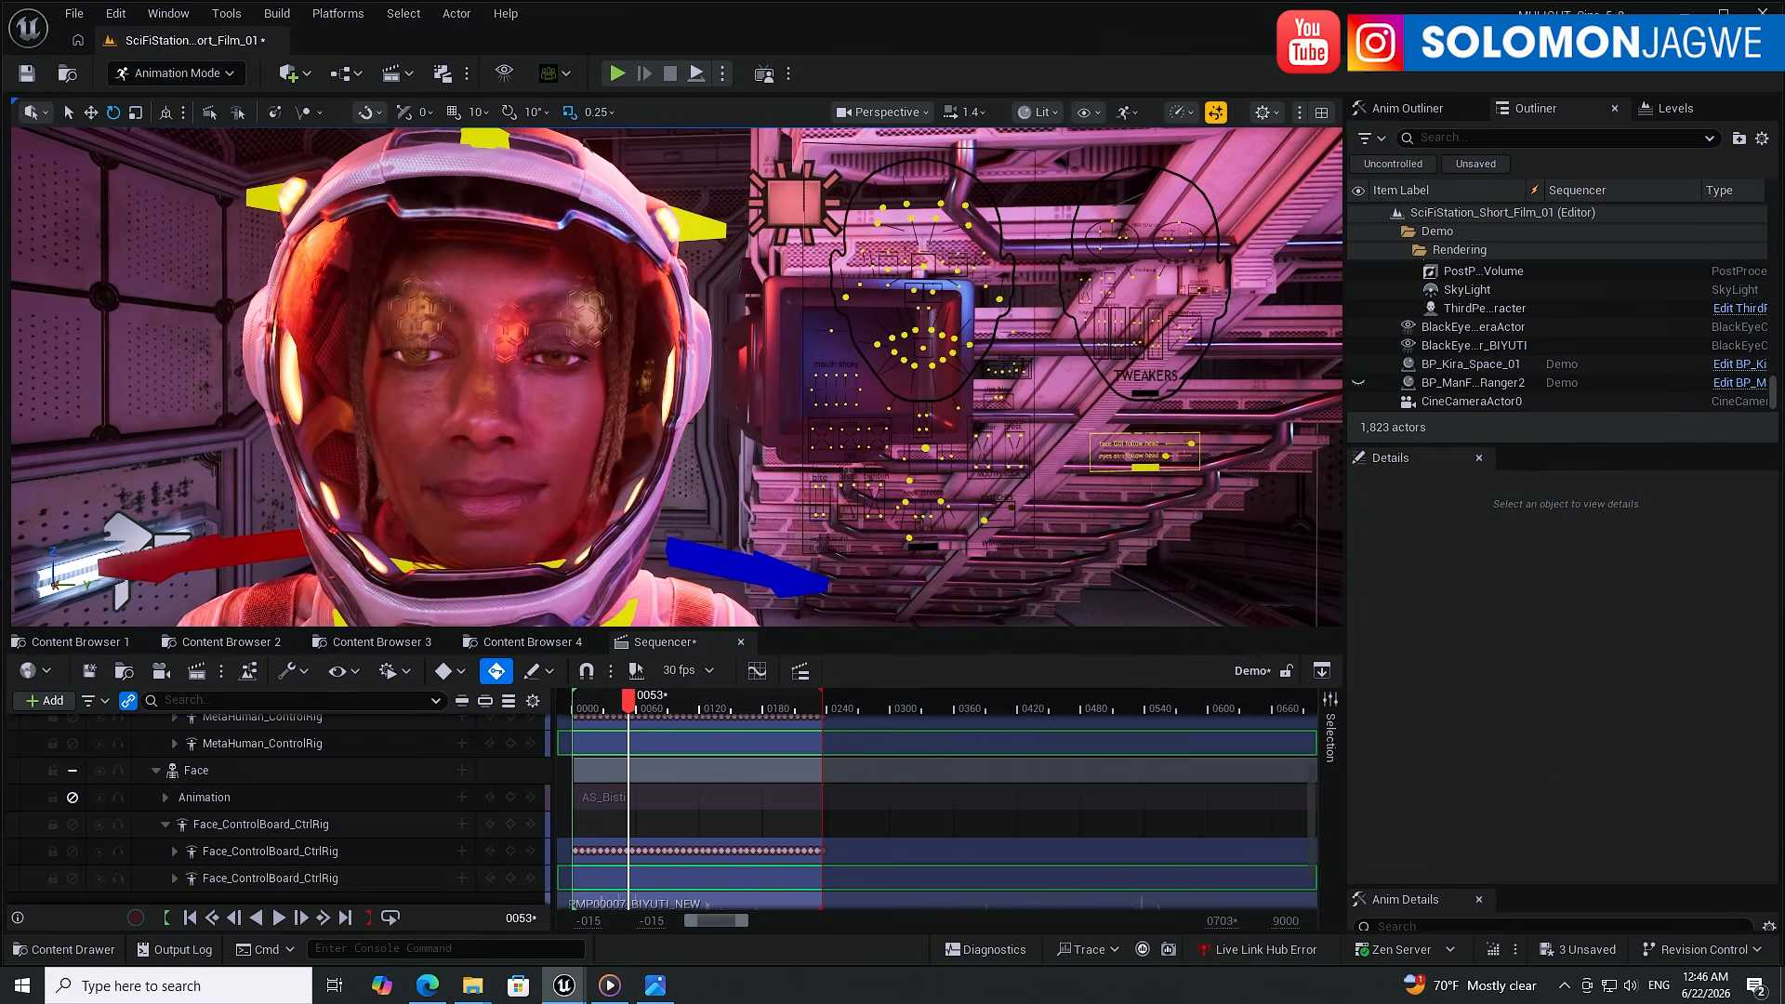
left_click(927, 447)
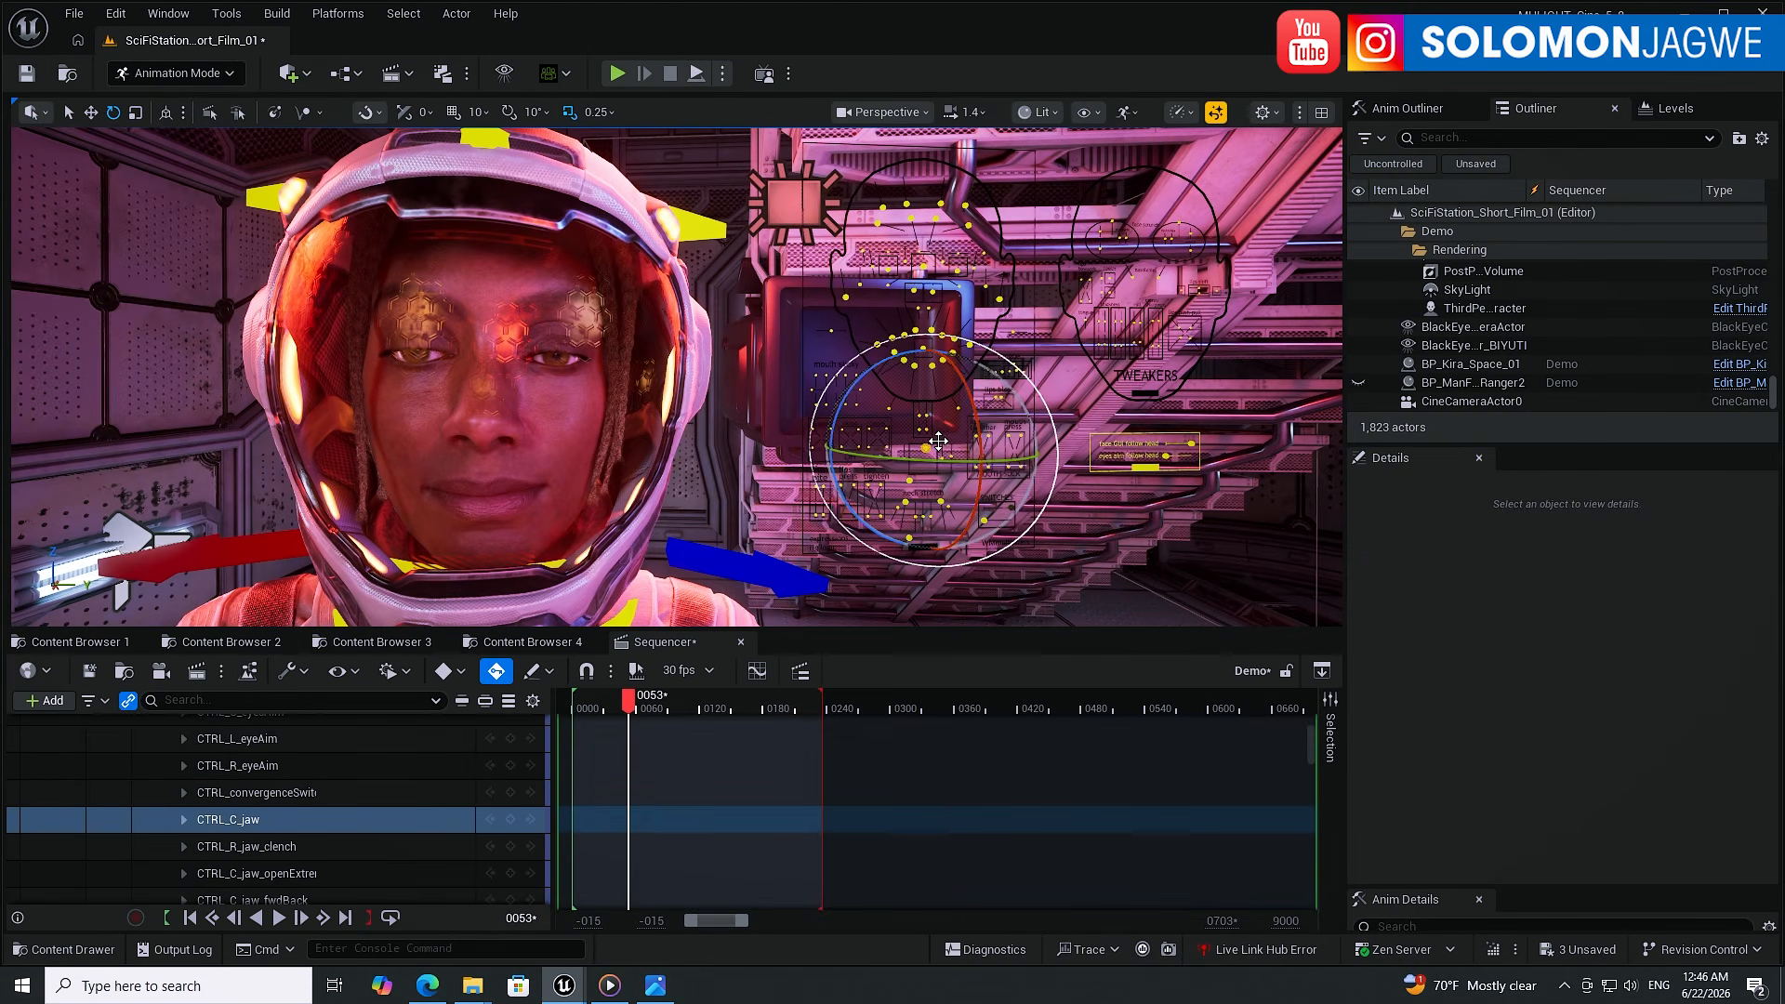
key("w")
left_click_drag(929, 549, 924, 520)
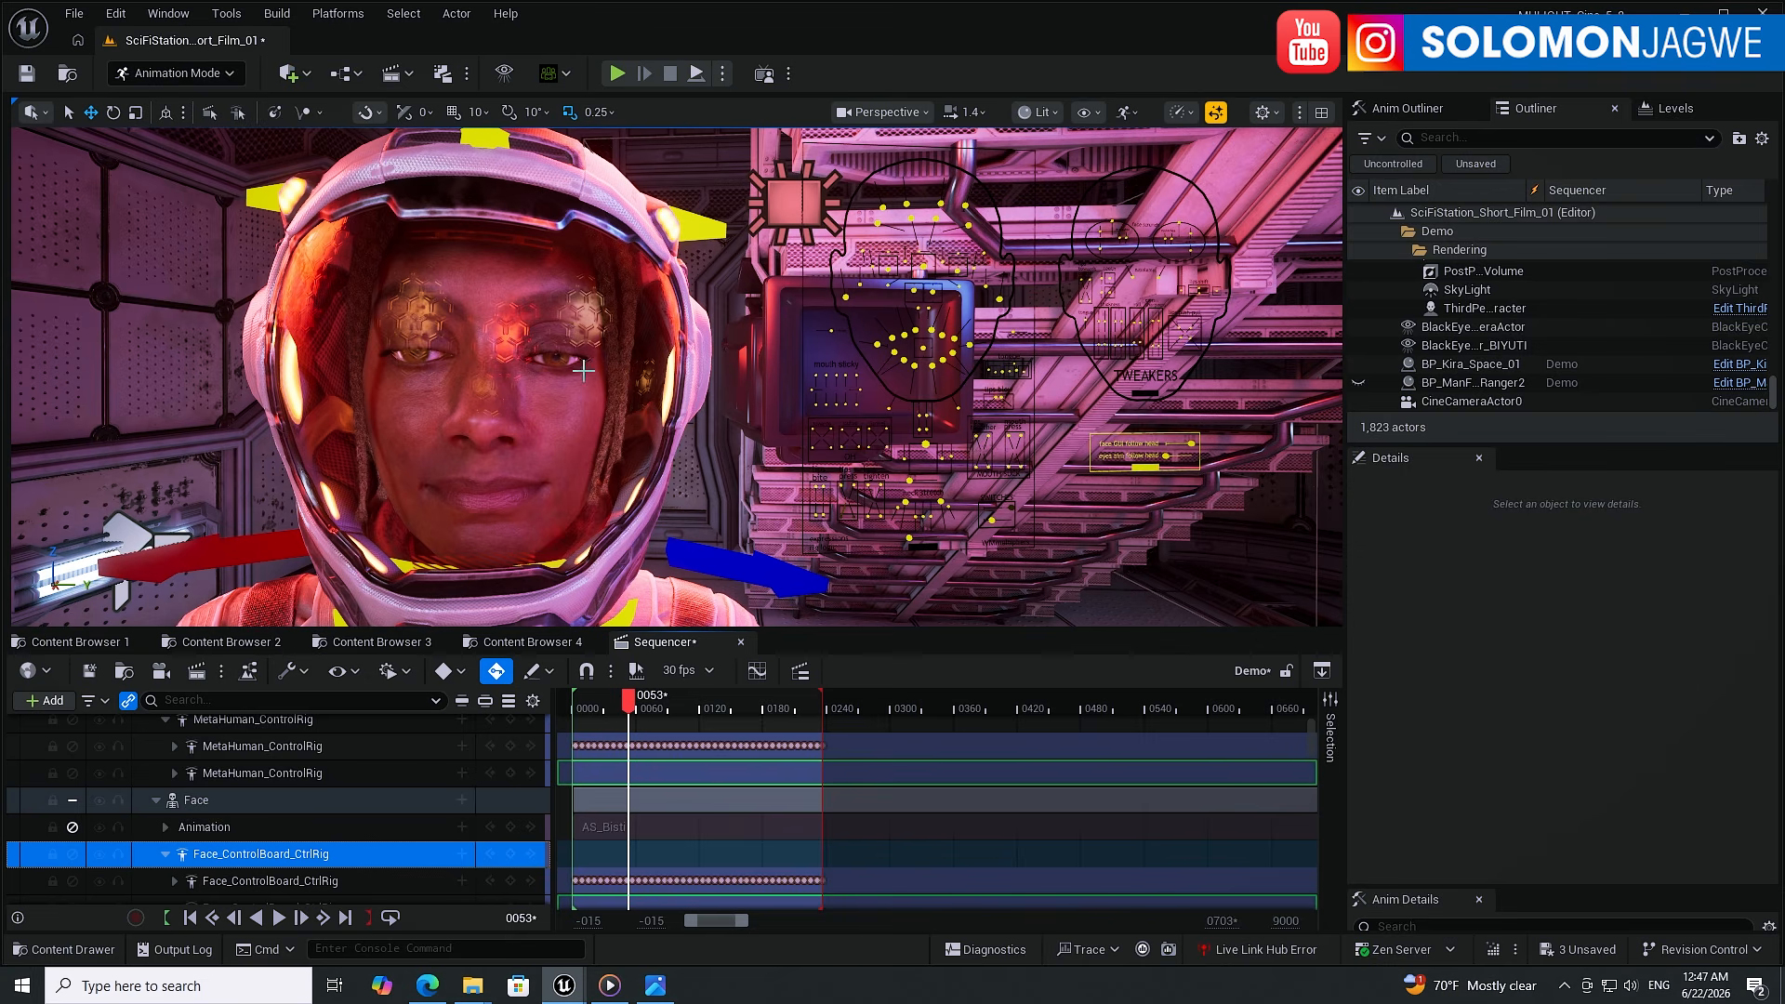
- Examine Kira's whole figure in the Demo sequence and play the animation up to frame 87
scroll(517, 361, "down", 2)
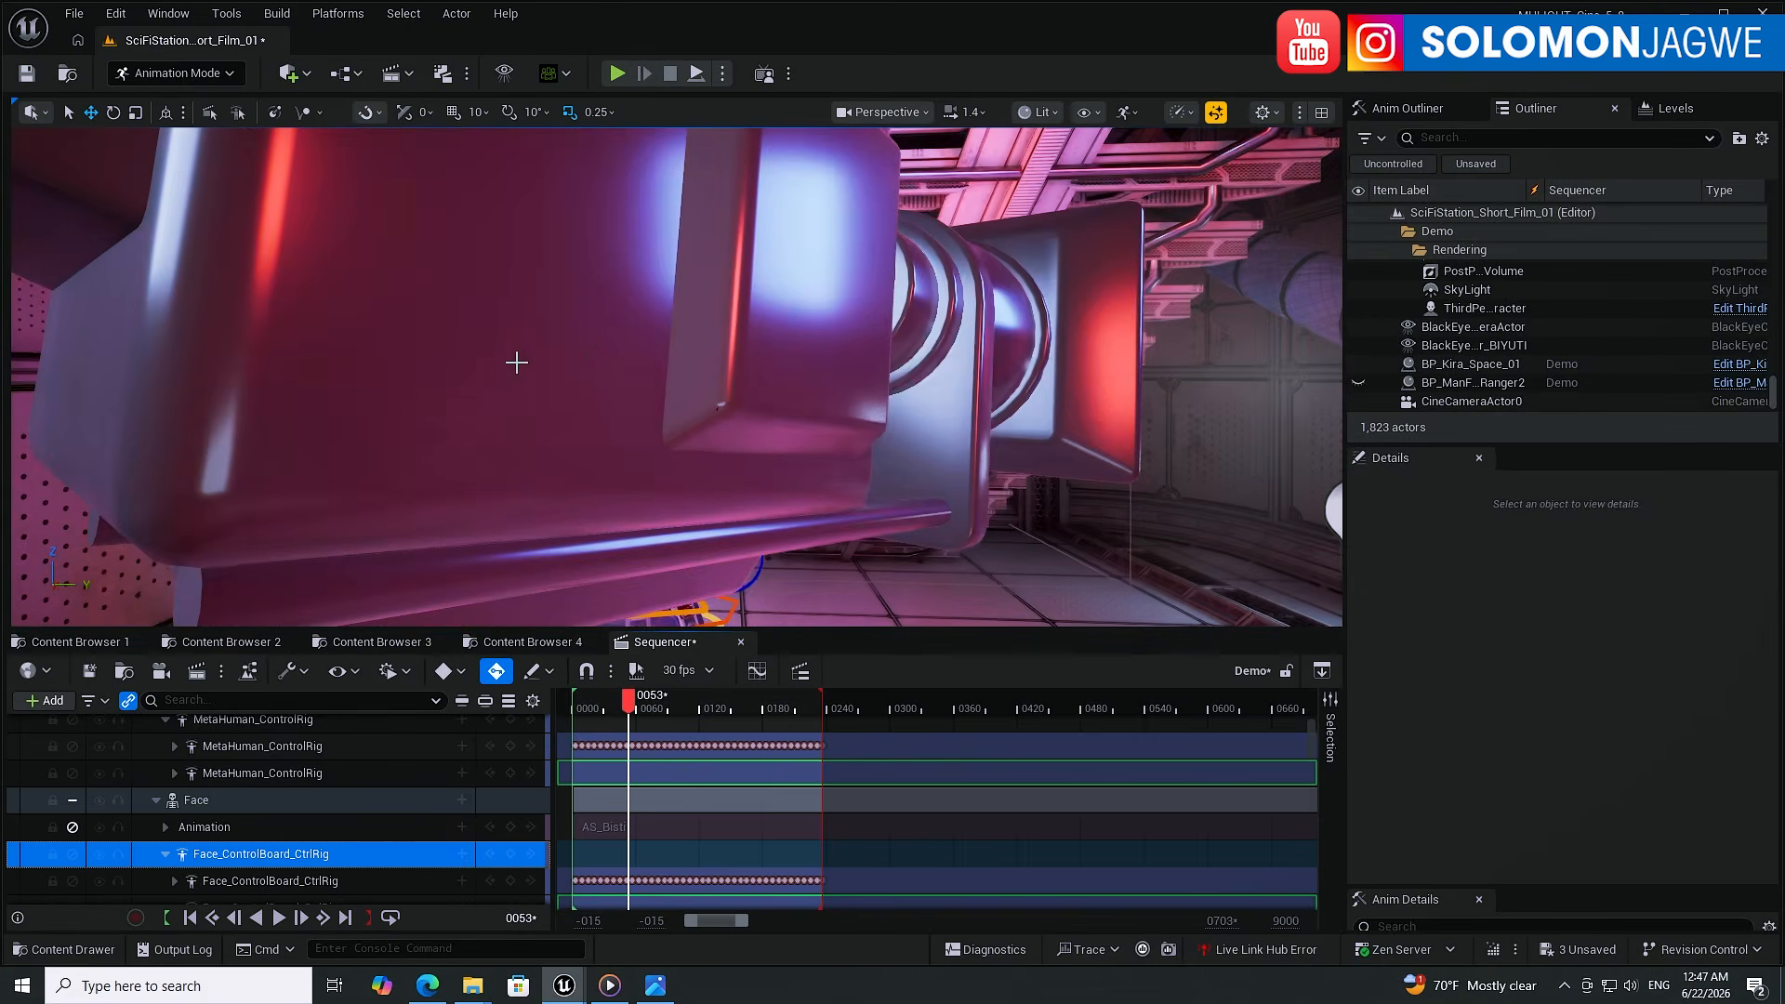
scroll(584, 350, "down", 3)
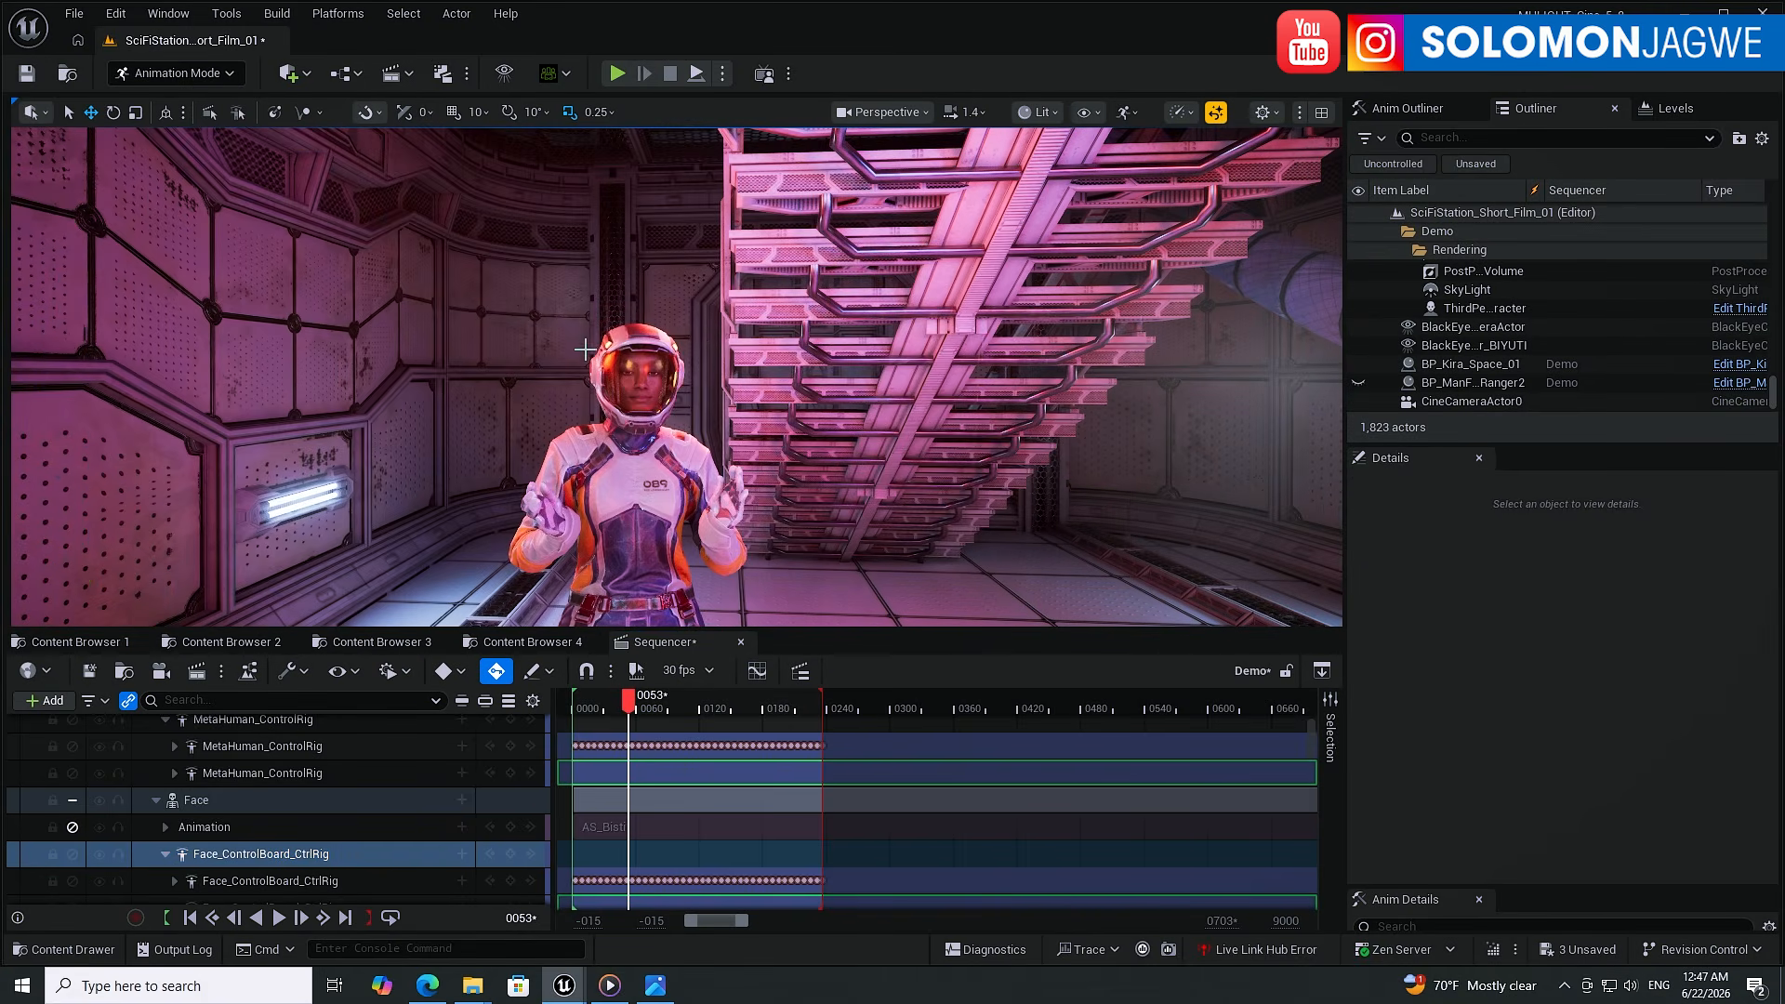
middle_click_drag(752, 314, 752, 477)
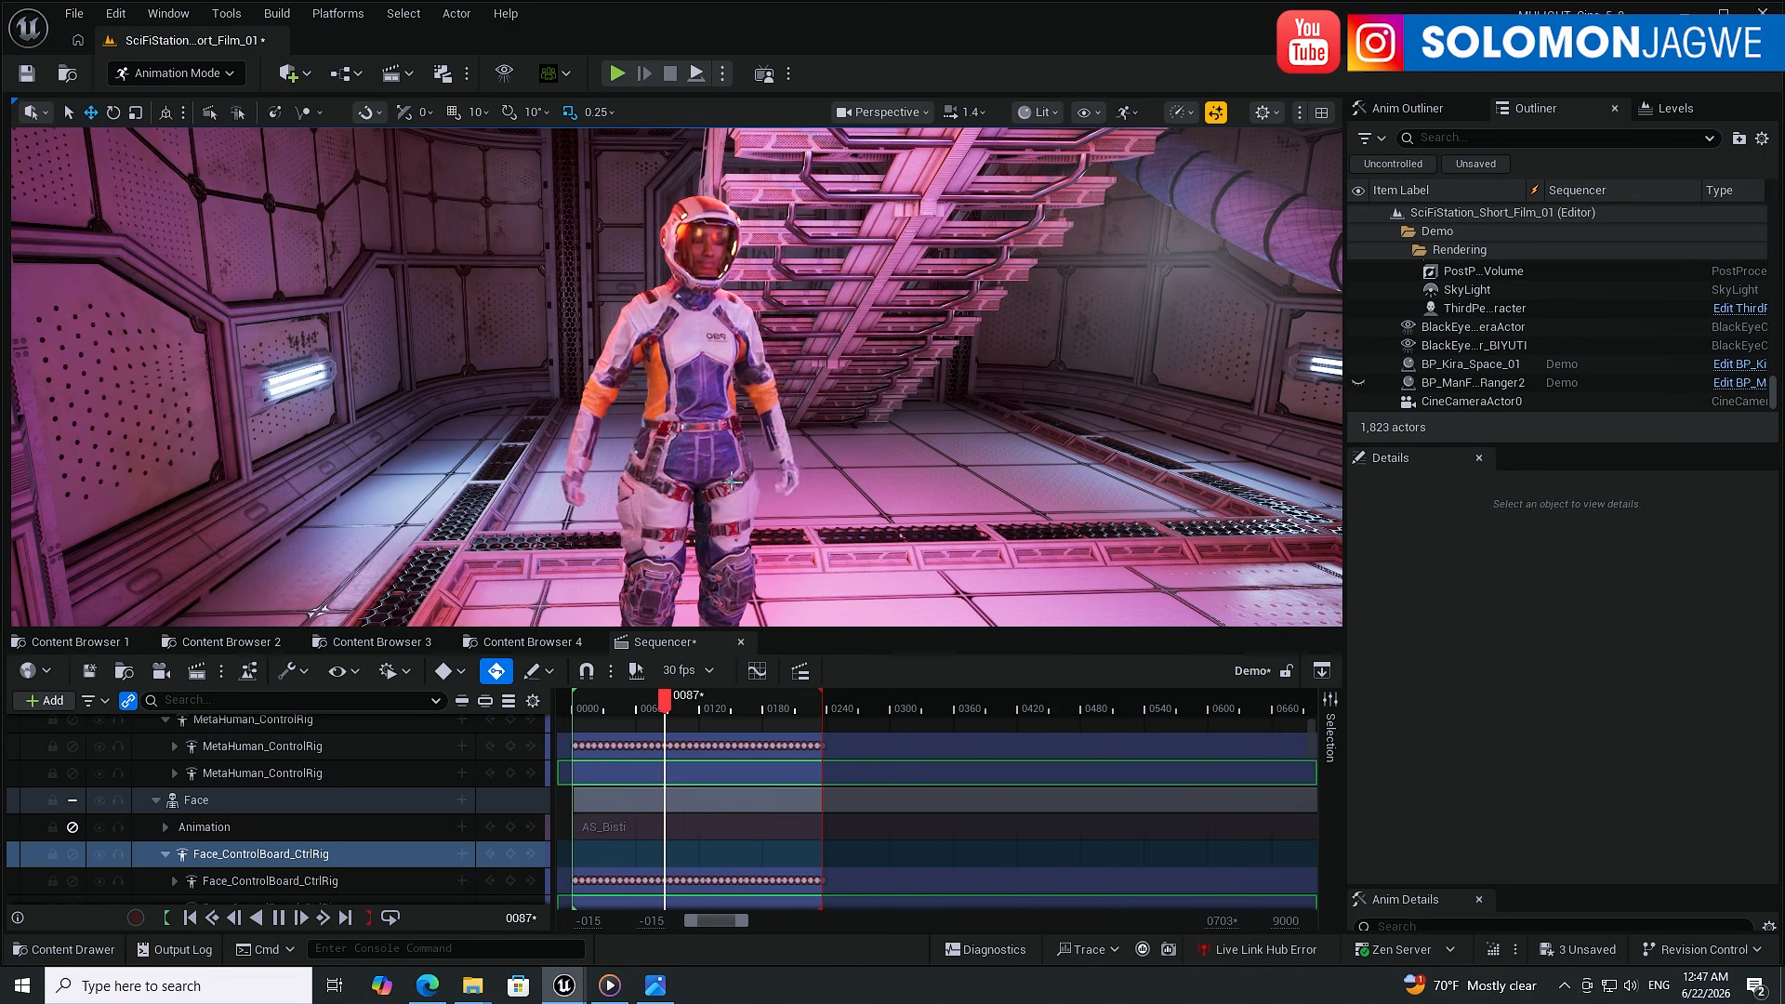
- Open the Video_to_MOCAP_04 level sequence in place of Demo and play it to frame 99
left_click(741, 642)
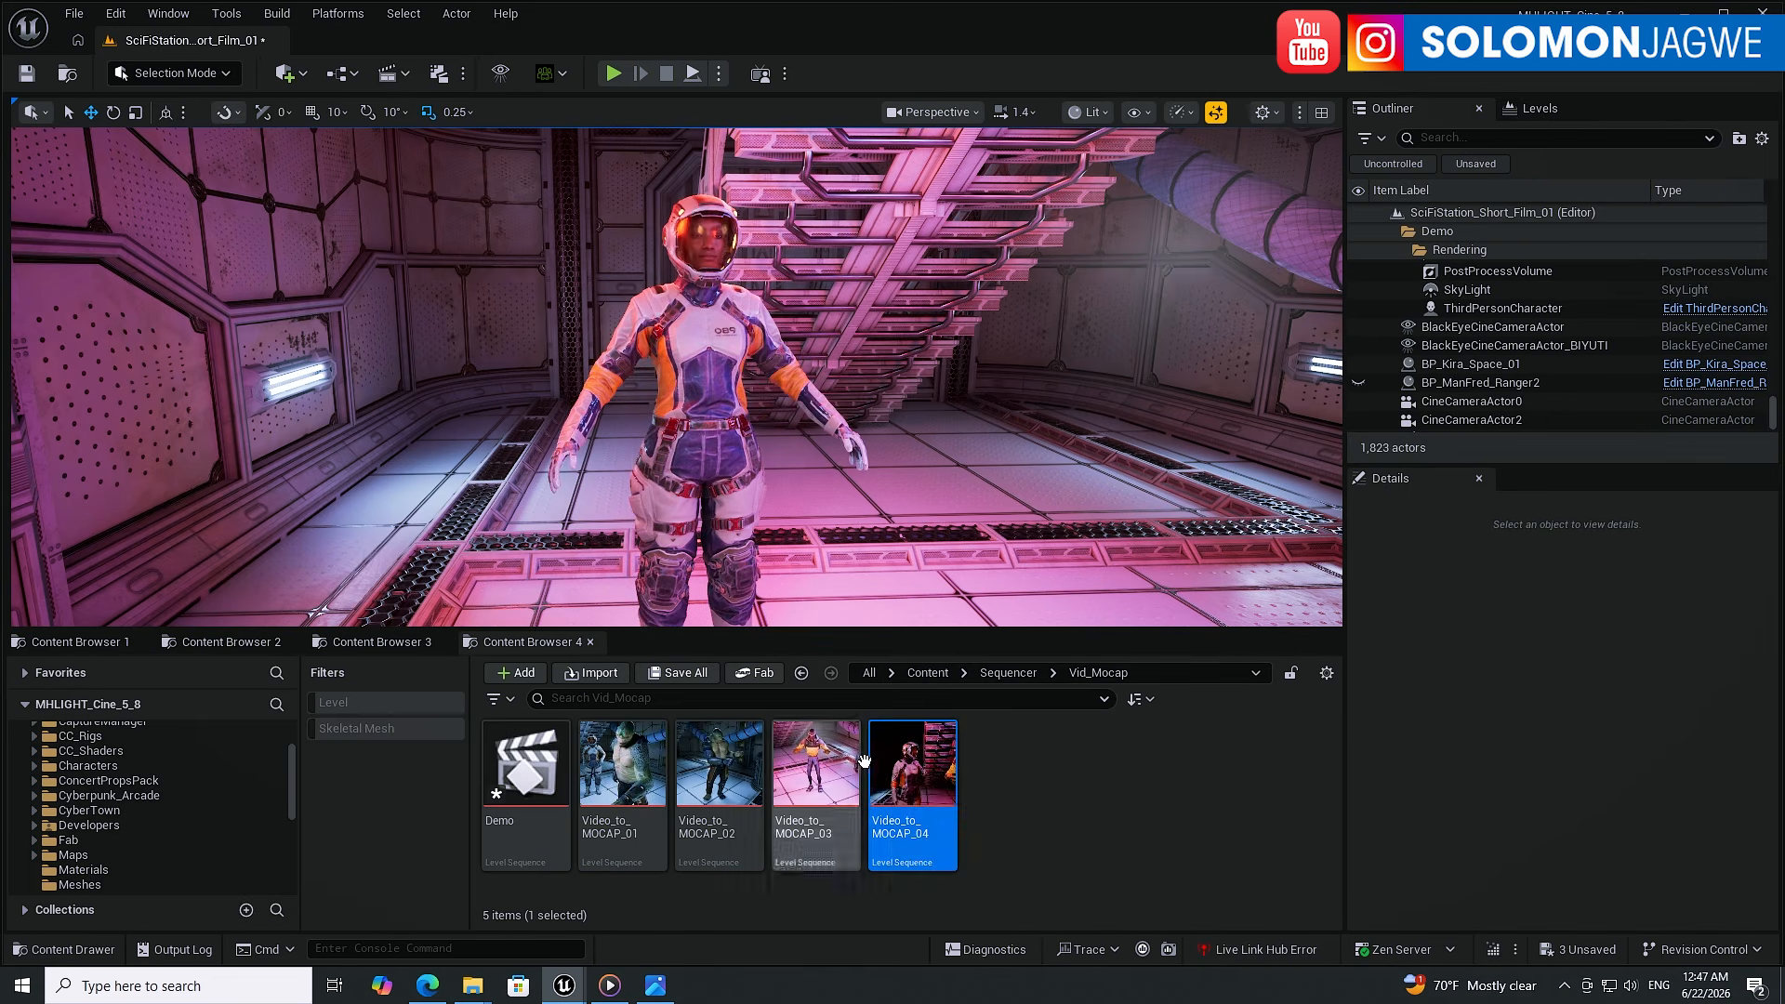
double_click(912, 791)
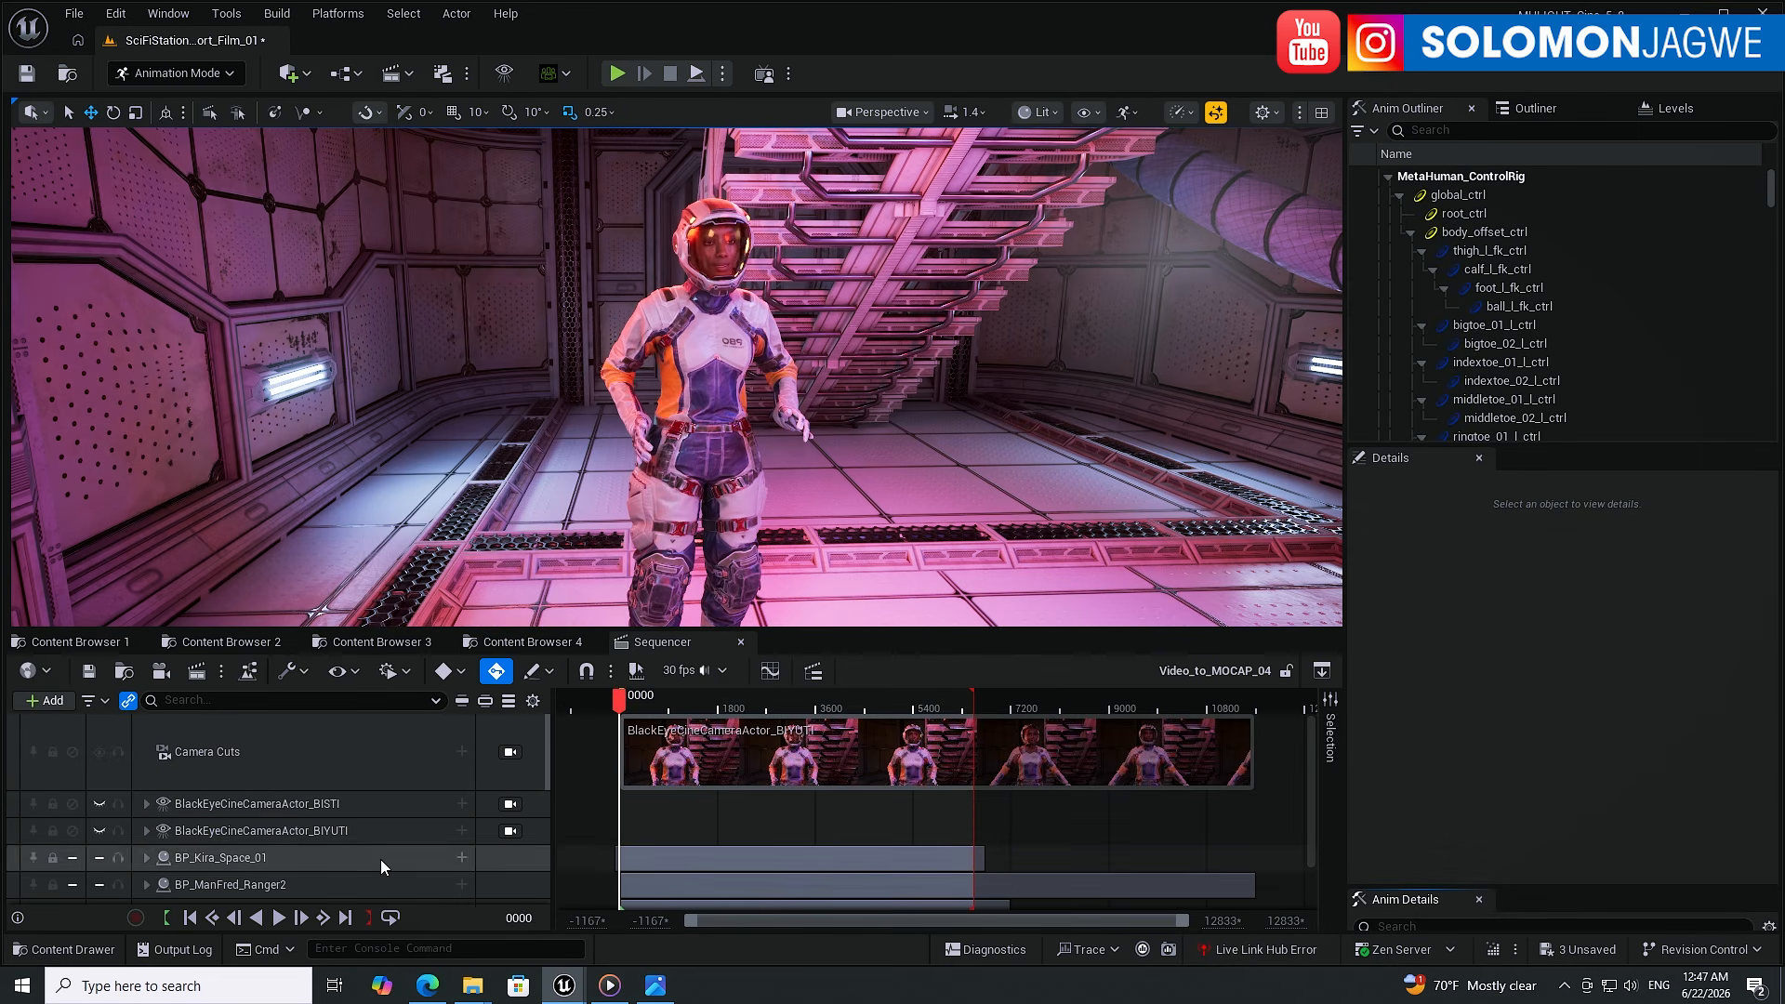
left_click(277, 918)
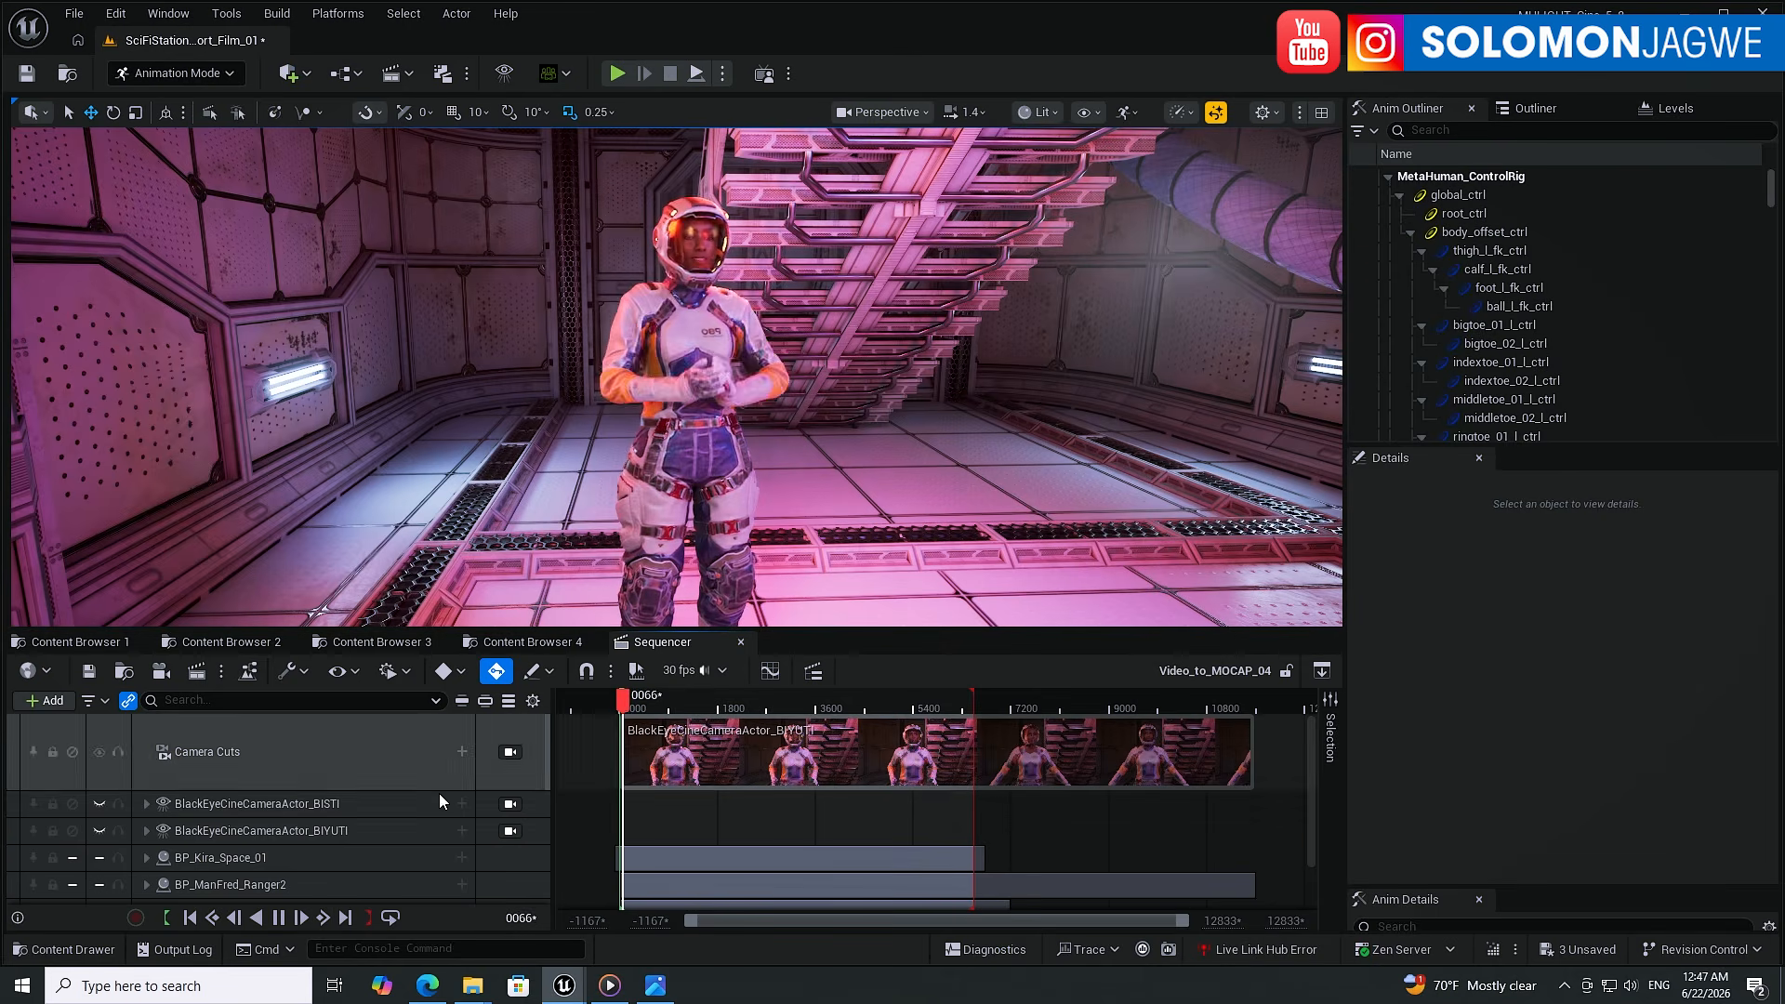
left_click(278, 918)
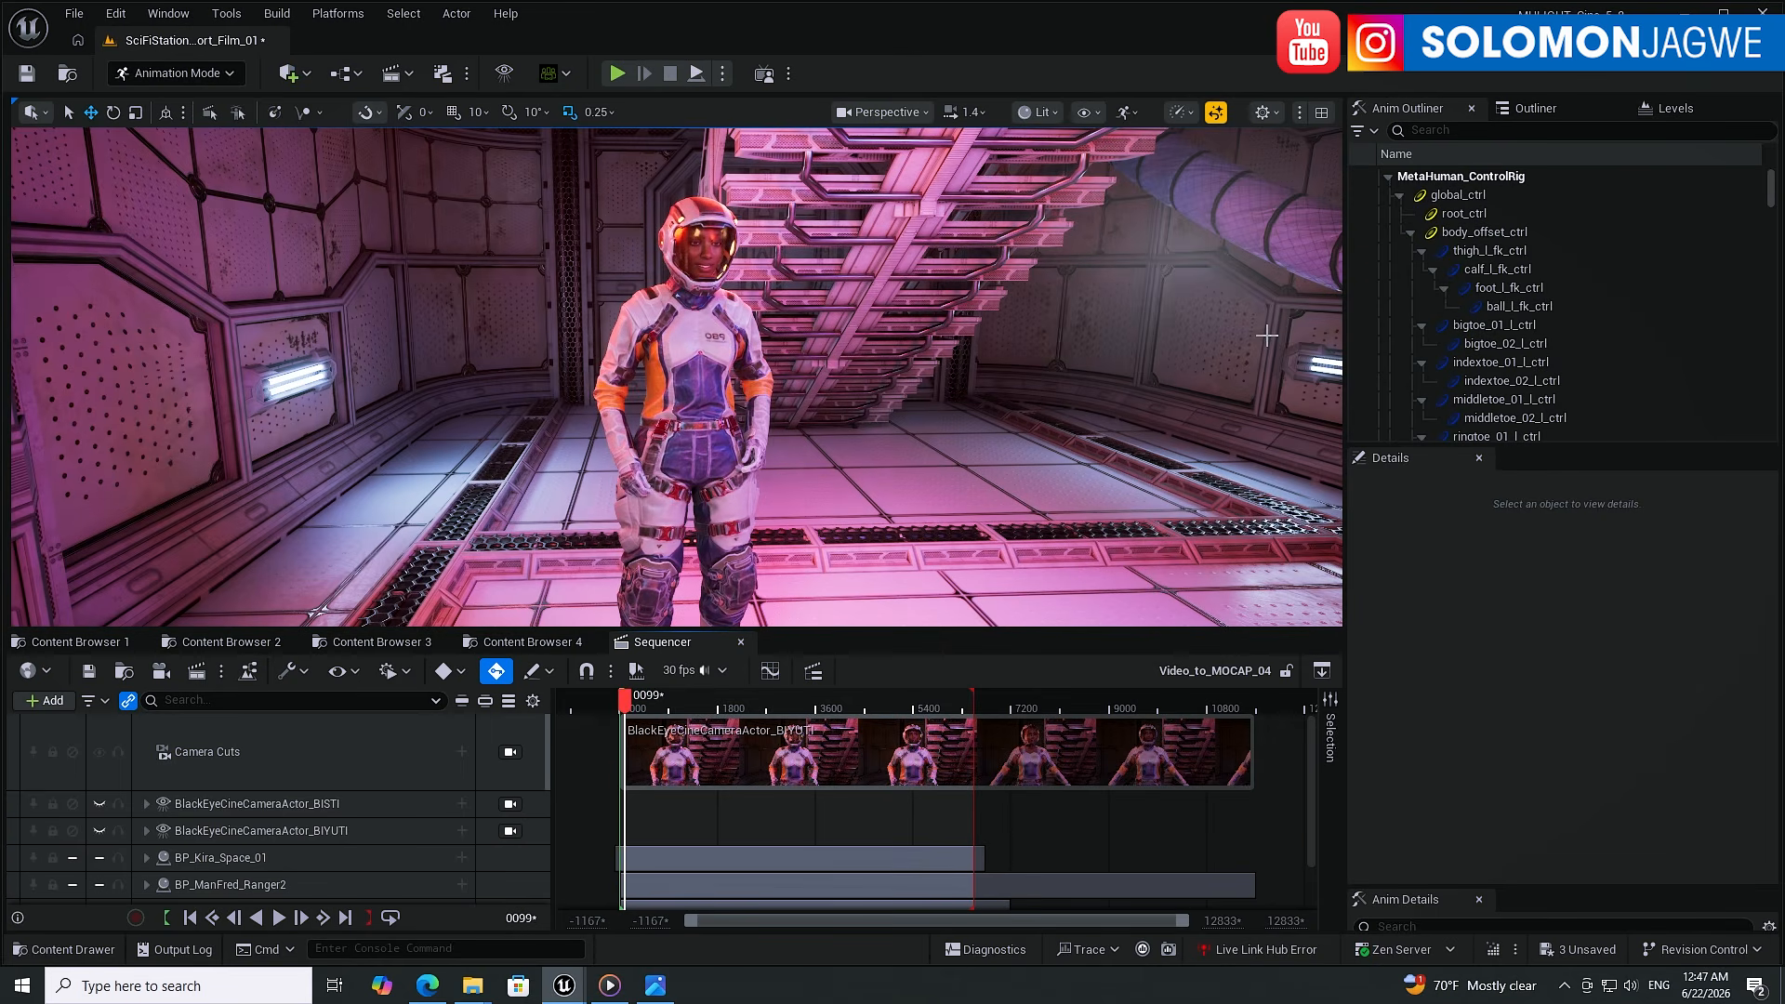
- Make the hidden BP_ManFred_Ranger2 and troll control rig actors visible in the level
left_click(1539, 108)
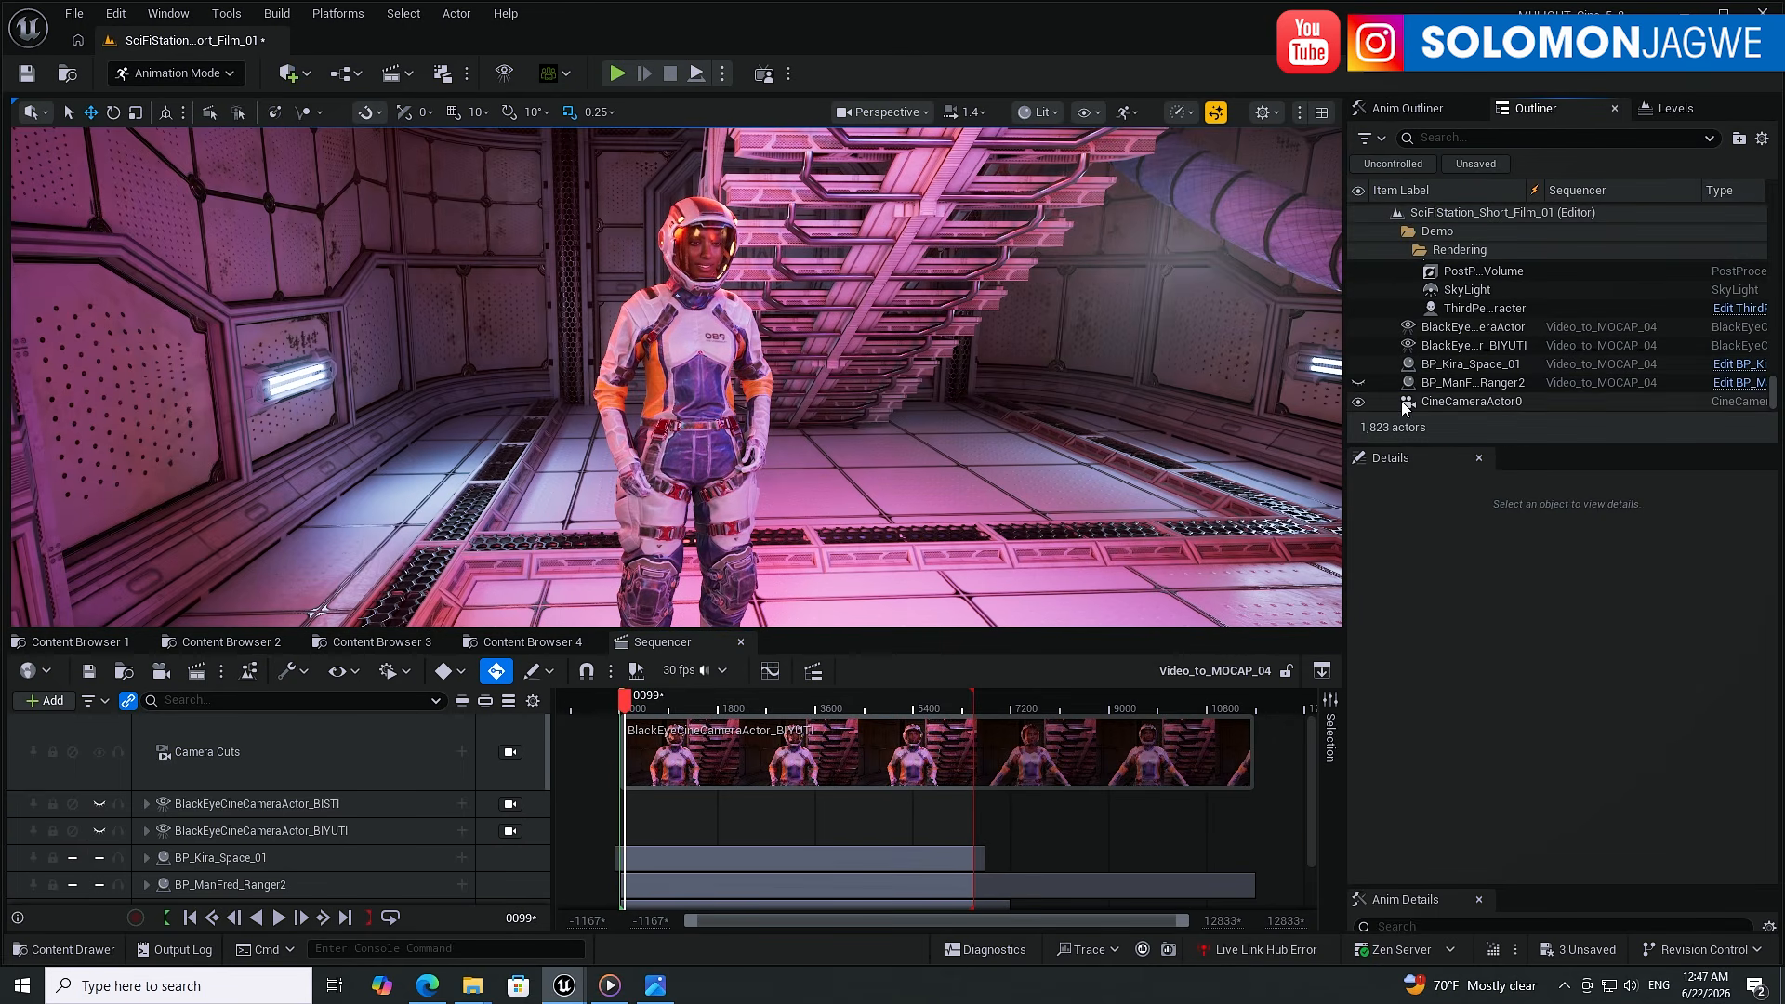
left_click(1358, 383)
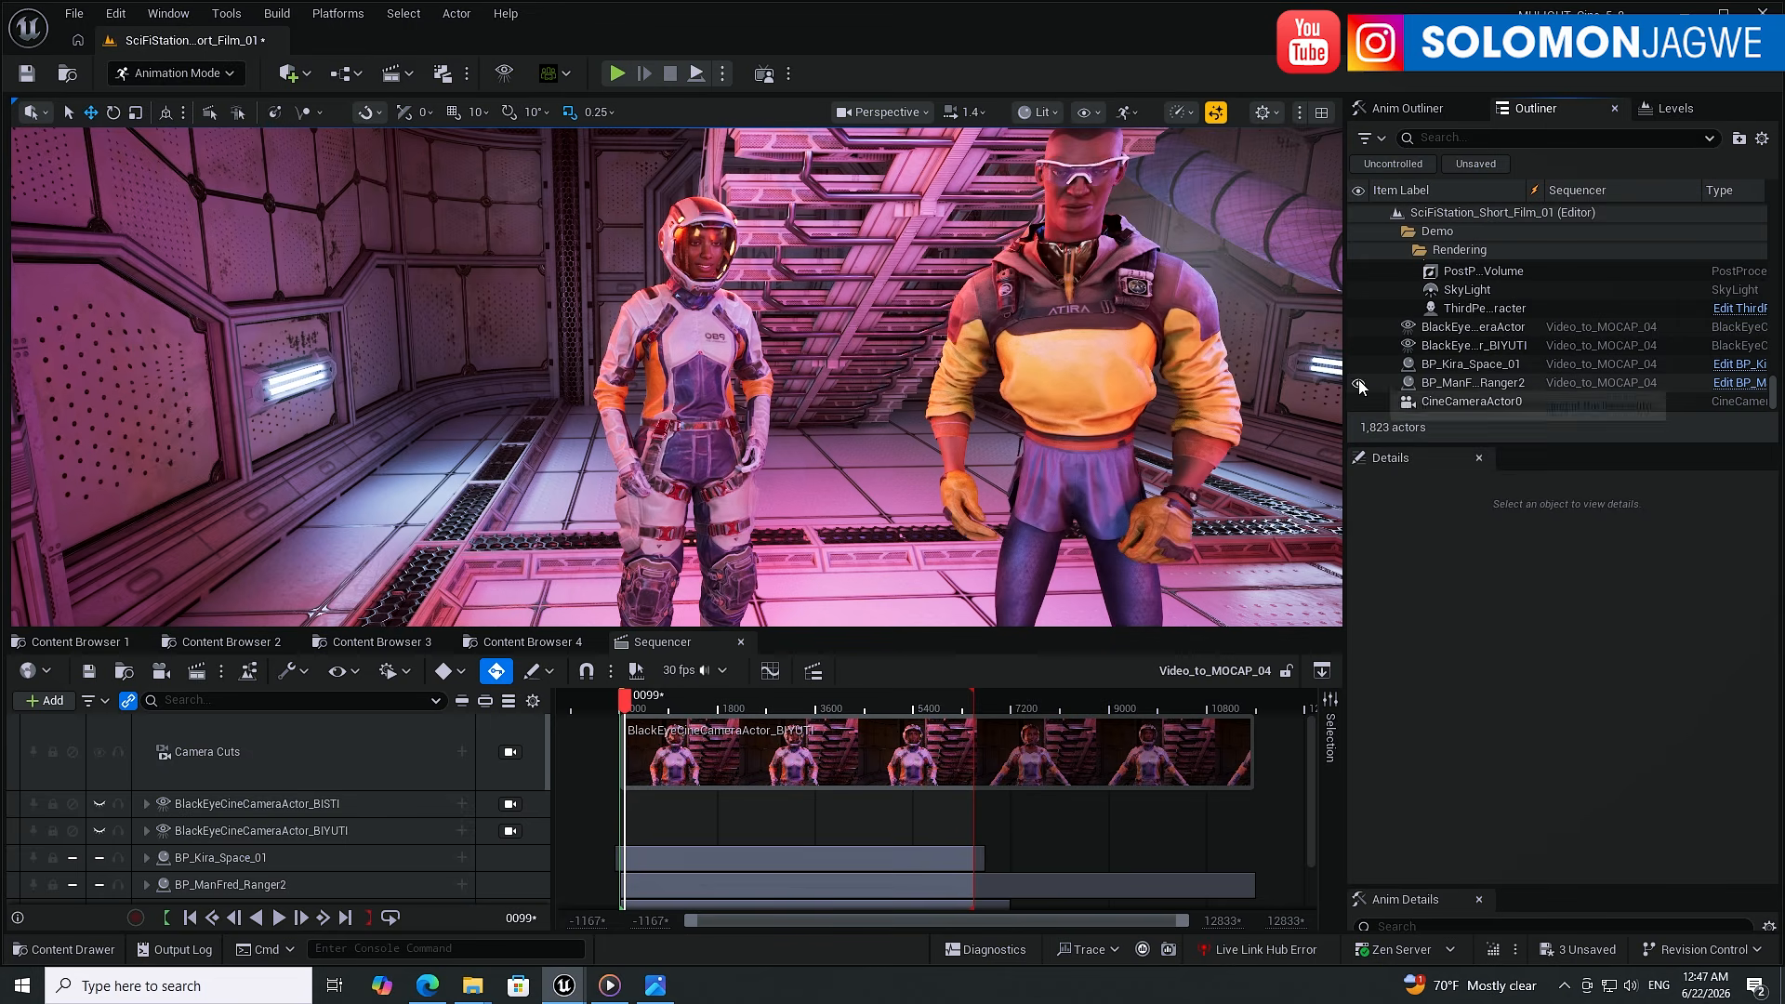
scroll(1502, 369, "down", 5)
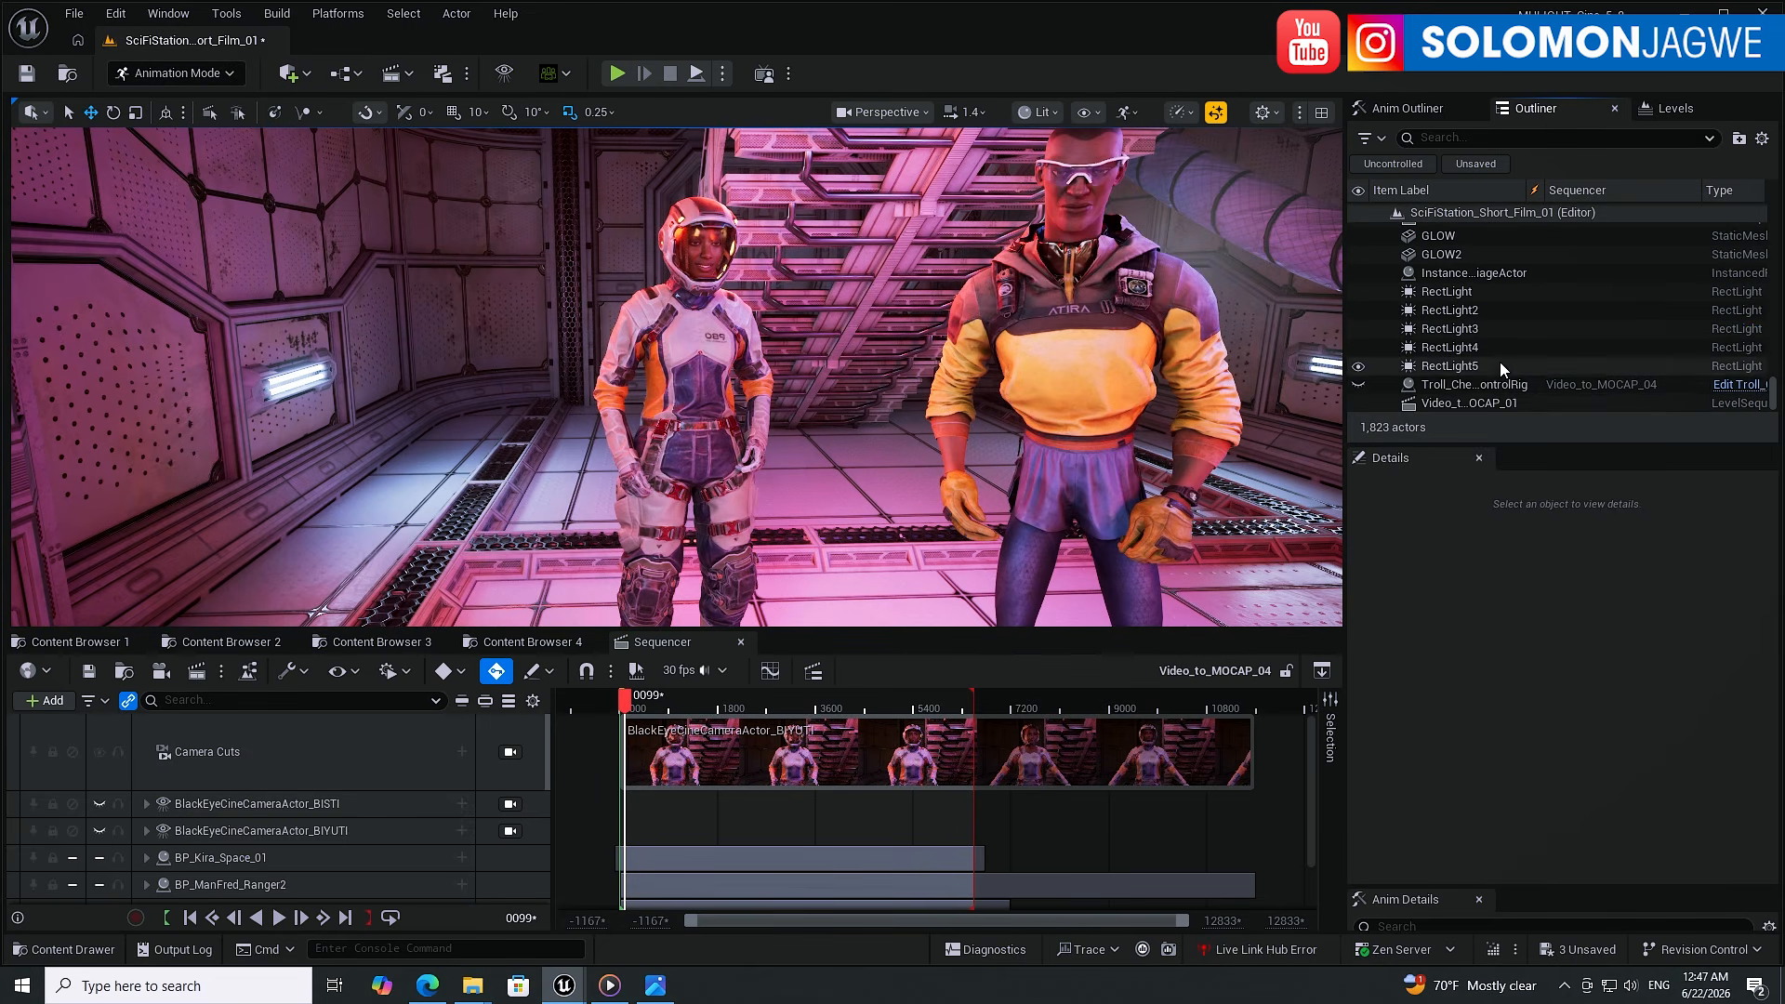
left_click(1358, 384)
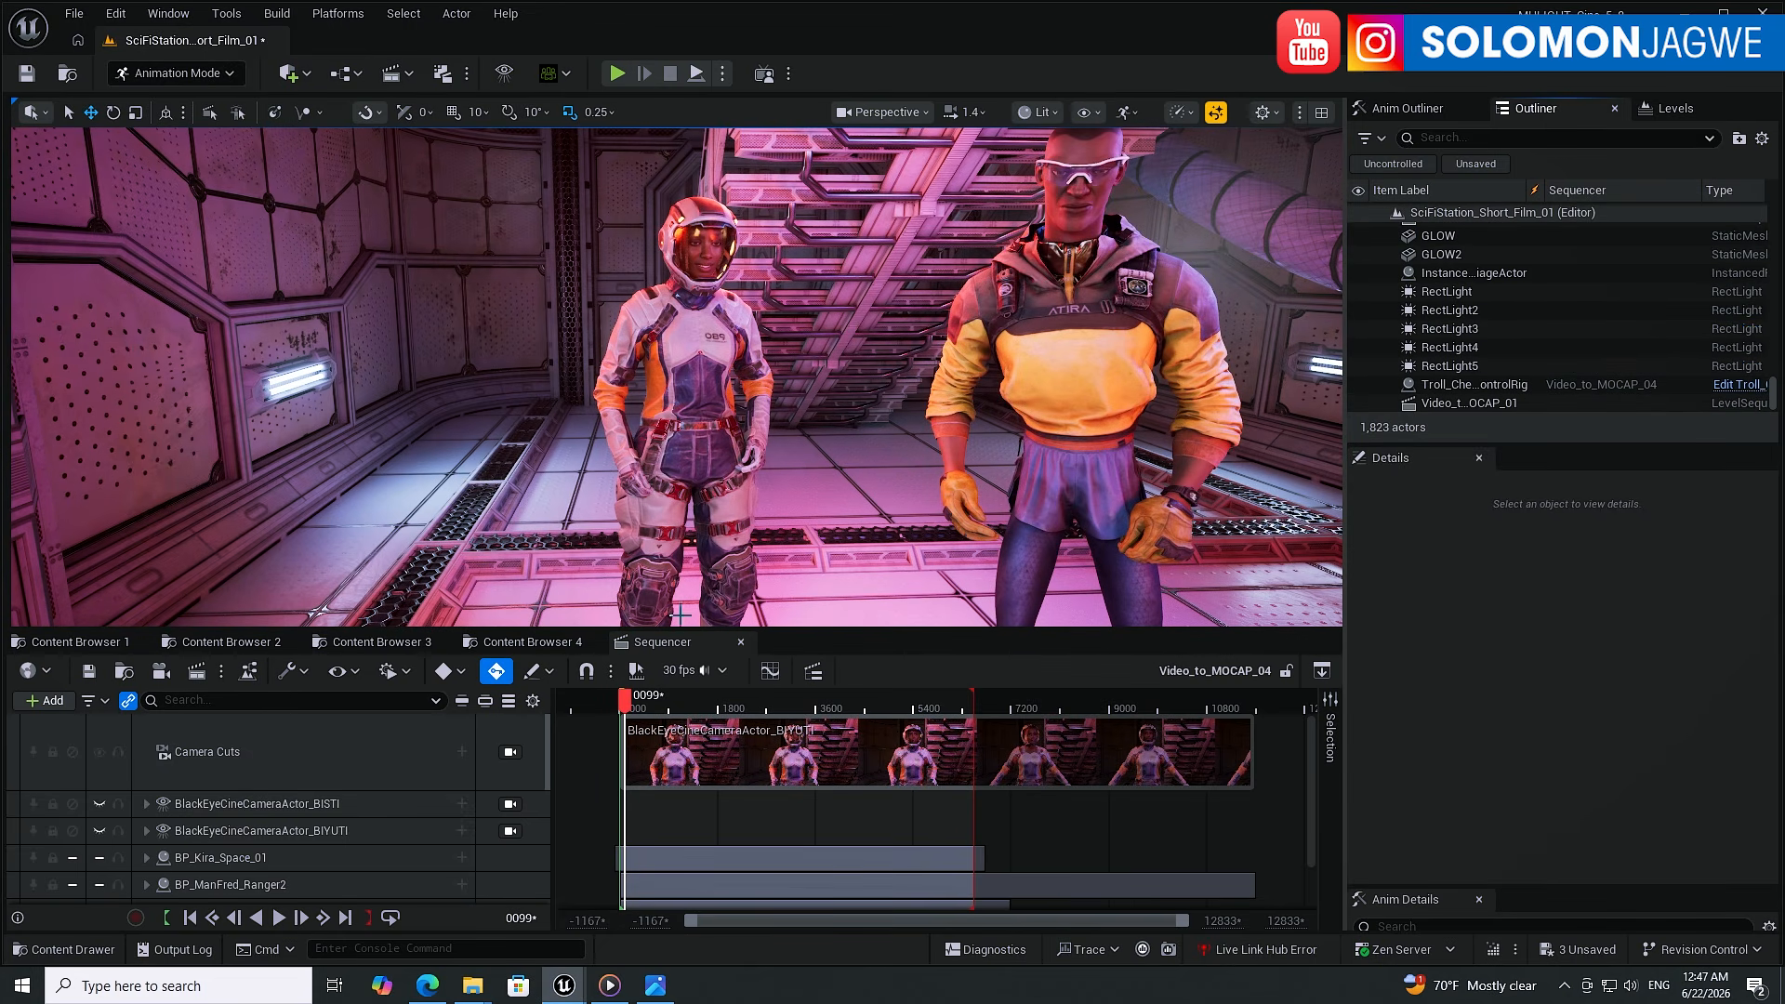
- Frame Kira, the ranger and the troll together and play their animation to frame 334
mouse_move(570, 363)
right_mouse_down()
mouse_move(726, 372)
mouse_move(579, 361)
mouse_move(597, 361)
right_mouse_up()
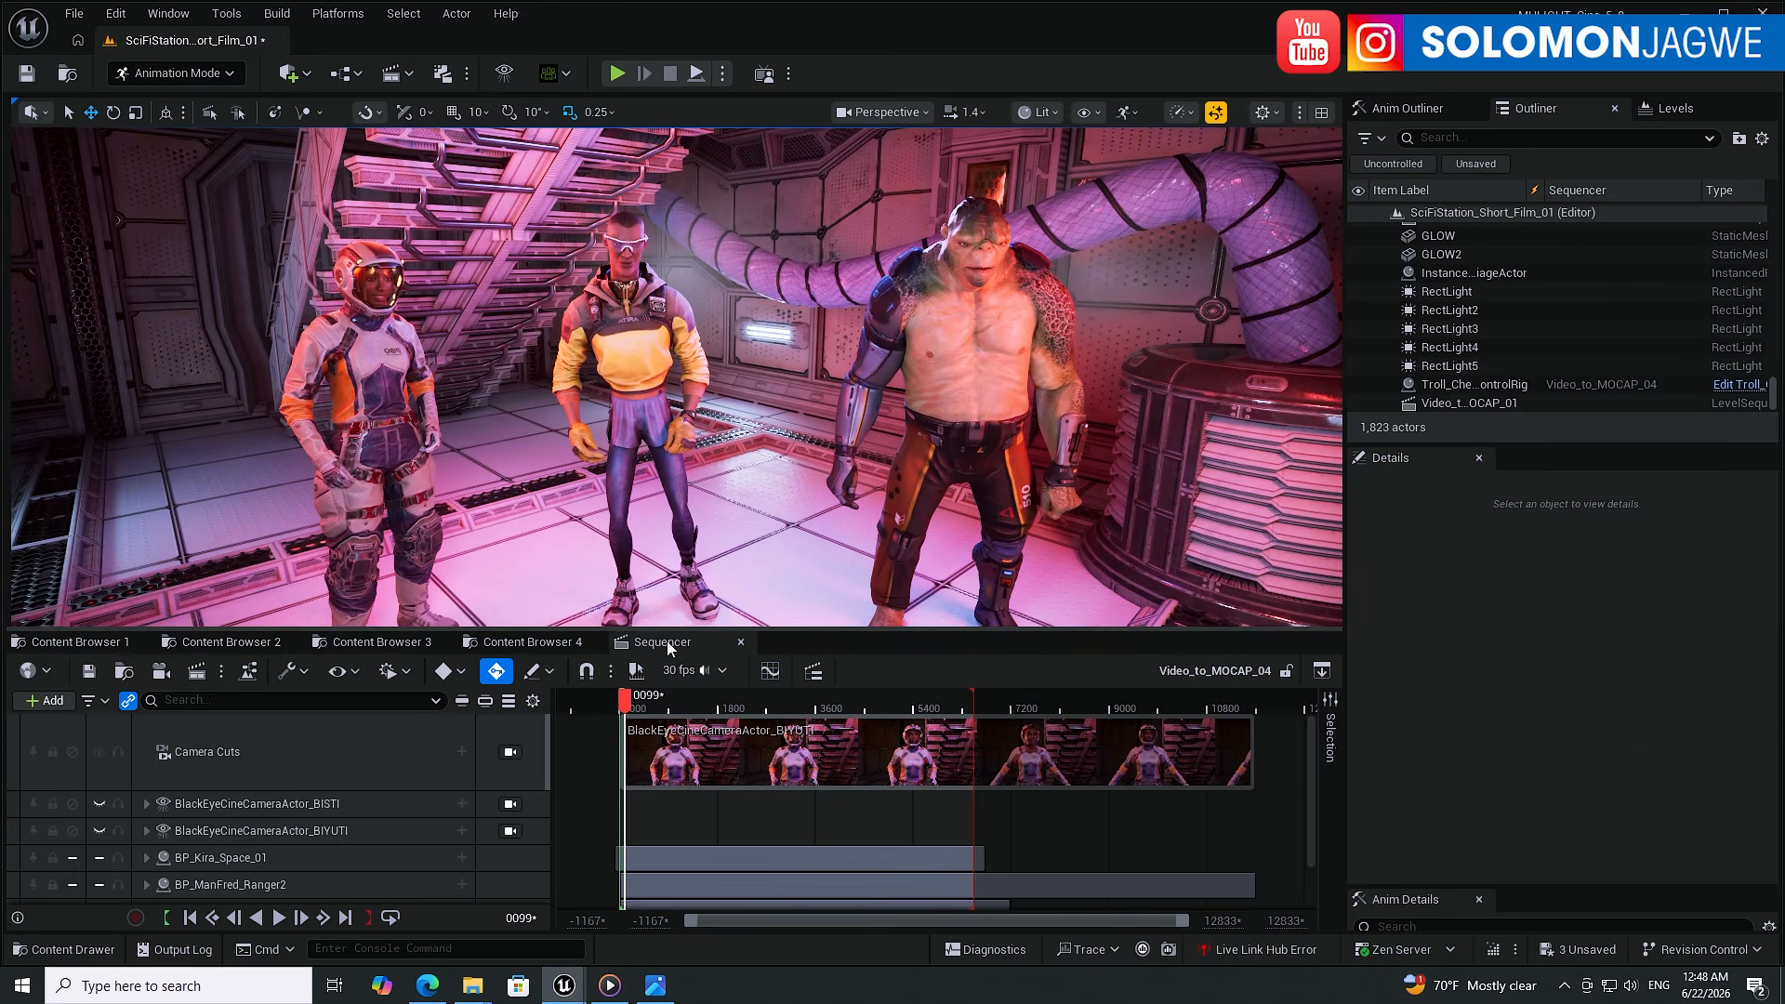
left_click(277, 918)
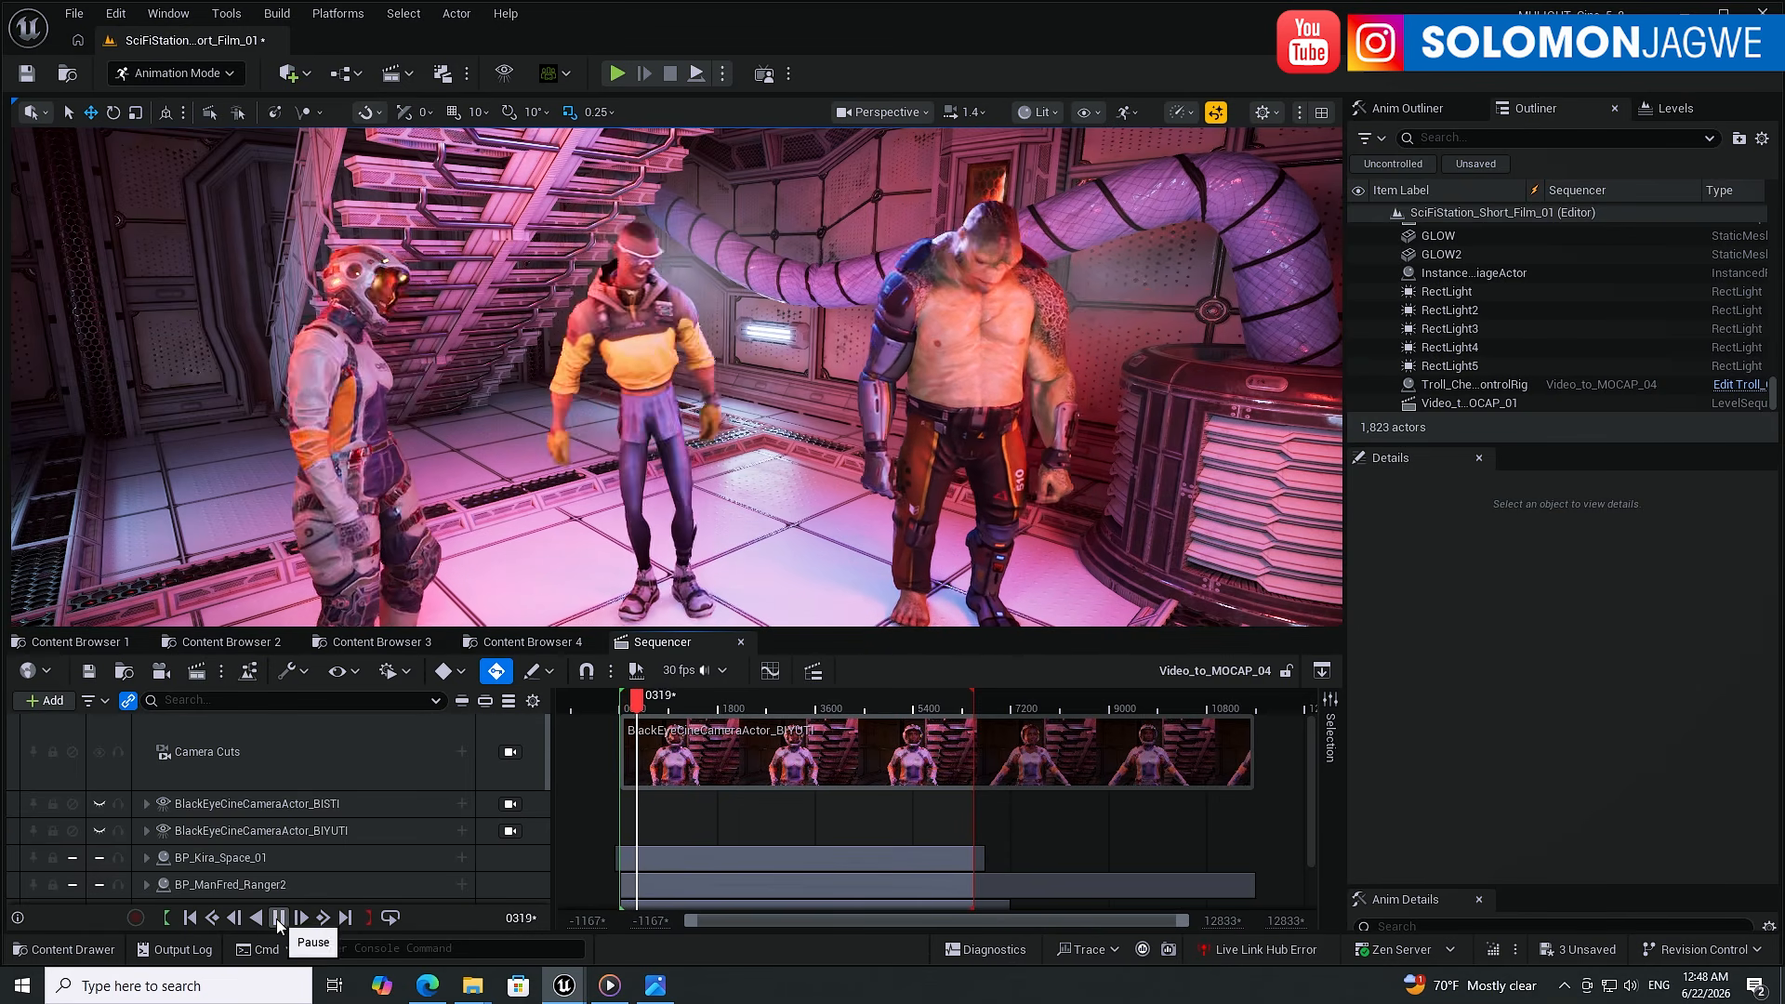
left_click(278, 918)
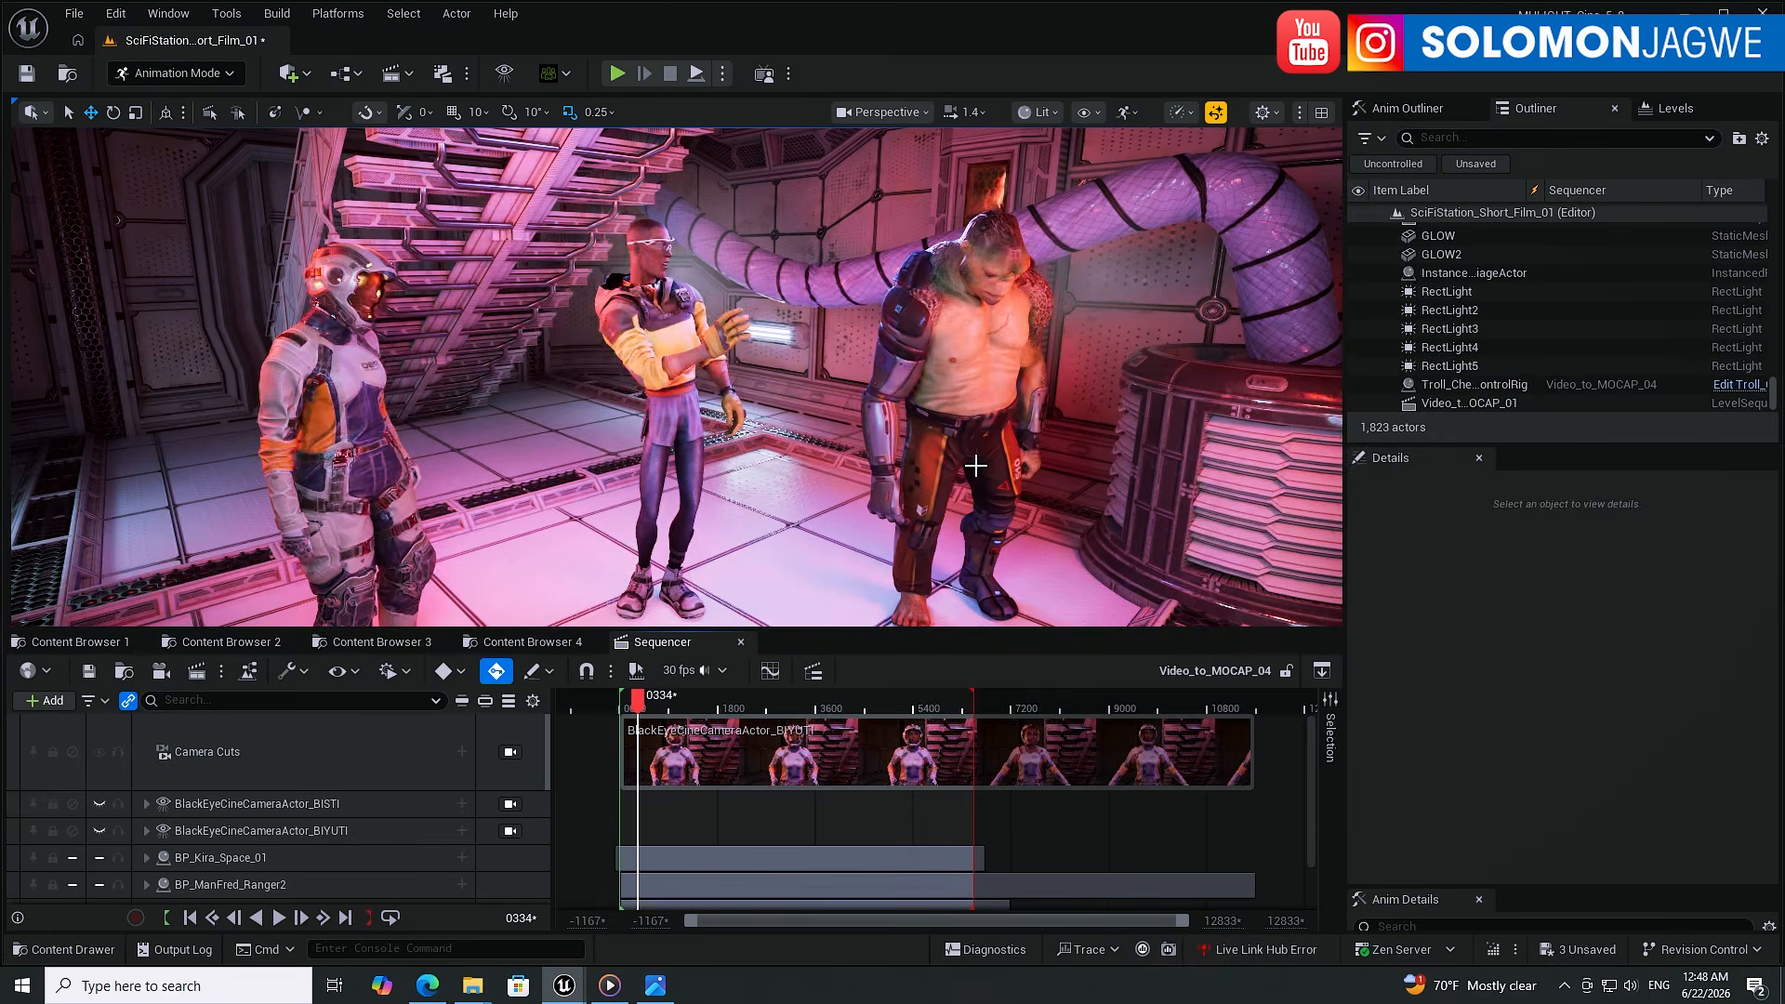